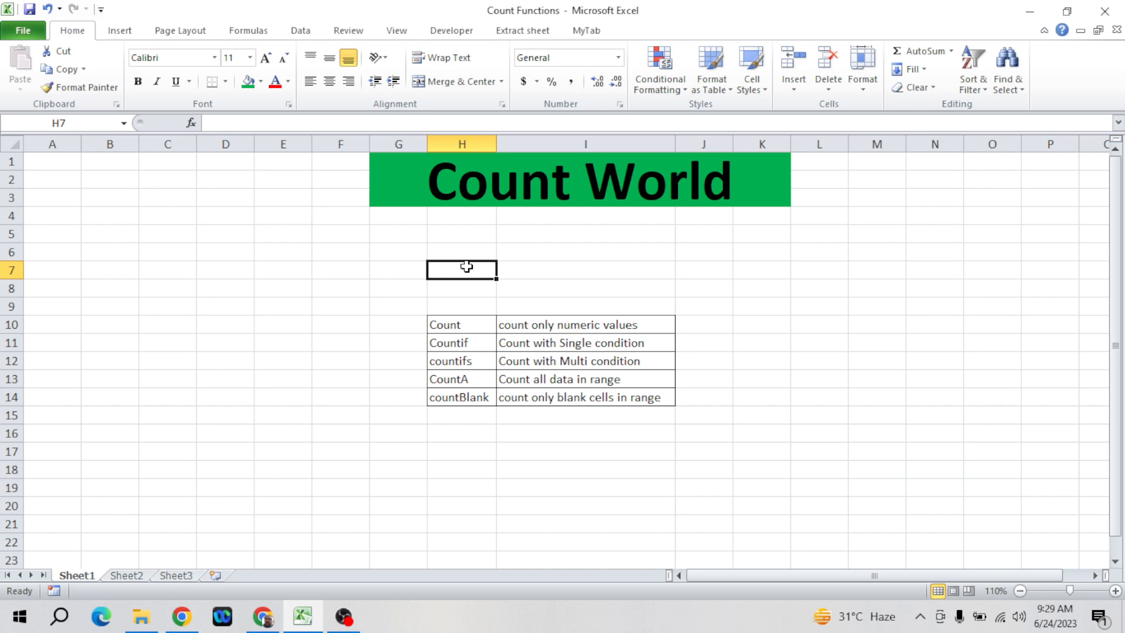
pyautogui.click(481, 320)
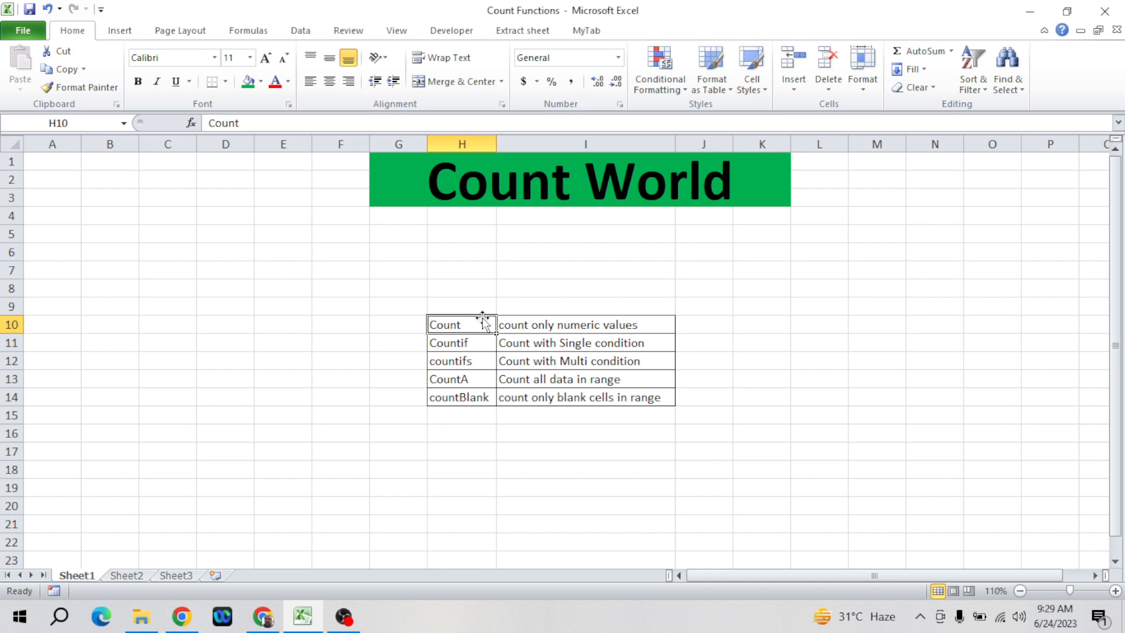
pyautogui.press('Right')
pyautogui.press('Left')
# - Add a thick box border around the merged "Count World" title cell
pyautogui.click(570, 204)
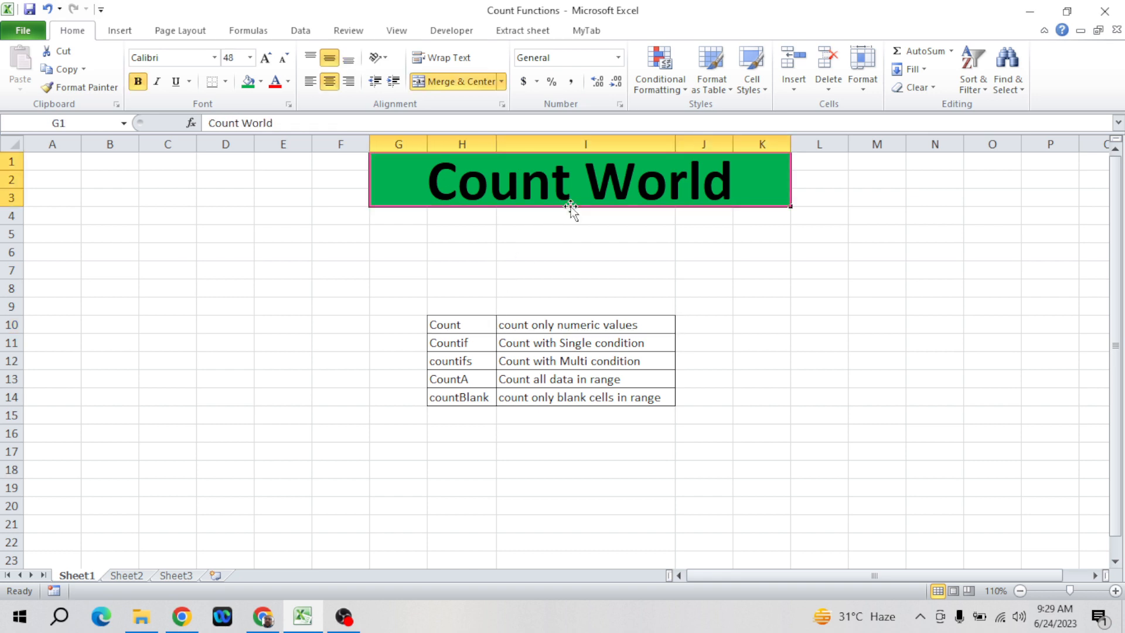
pyautogui.click(225, 82)
pyautogui.click(216, 249)
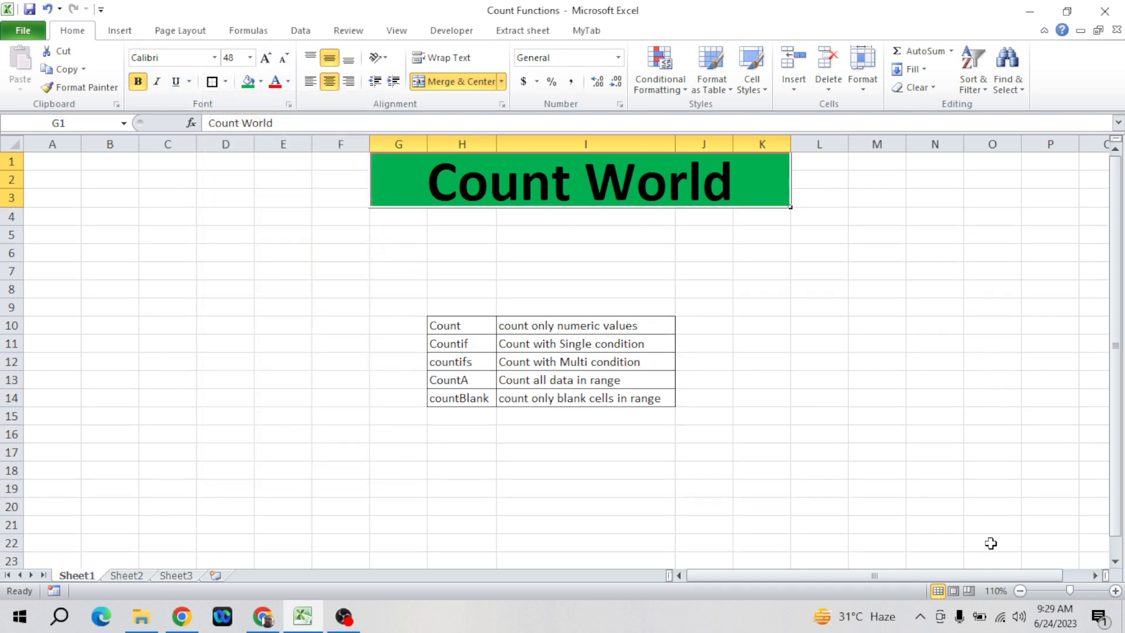
pyautogui.click(1020, 617)
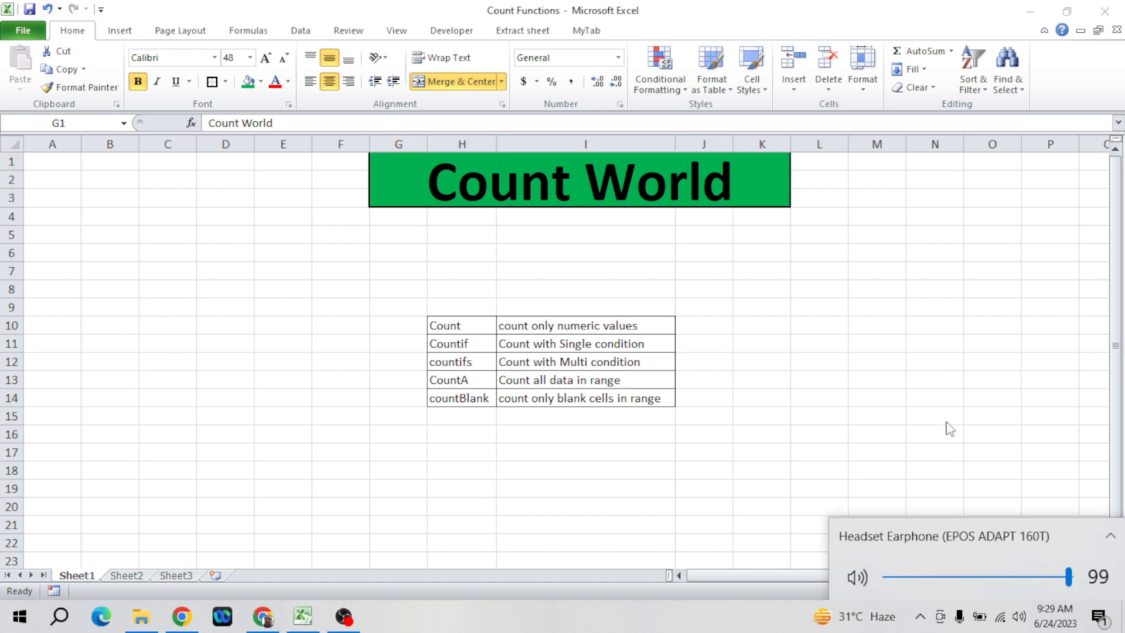
pyautogui.click(771, 385)
# - Capitalize the first letter of the description in I10 so it reads "Count only numeric values"
pyautogui.click(578, 326)
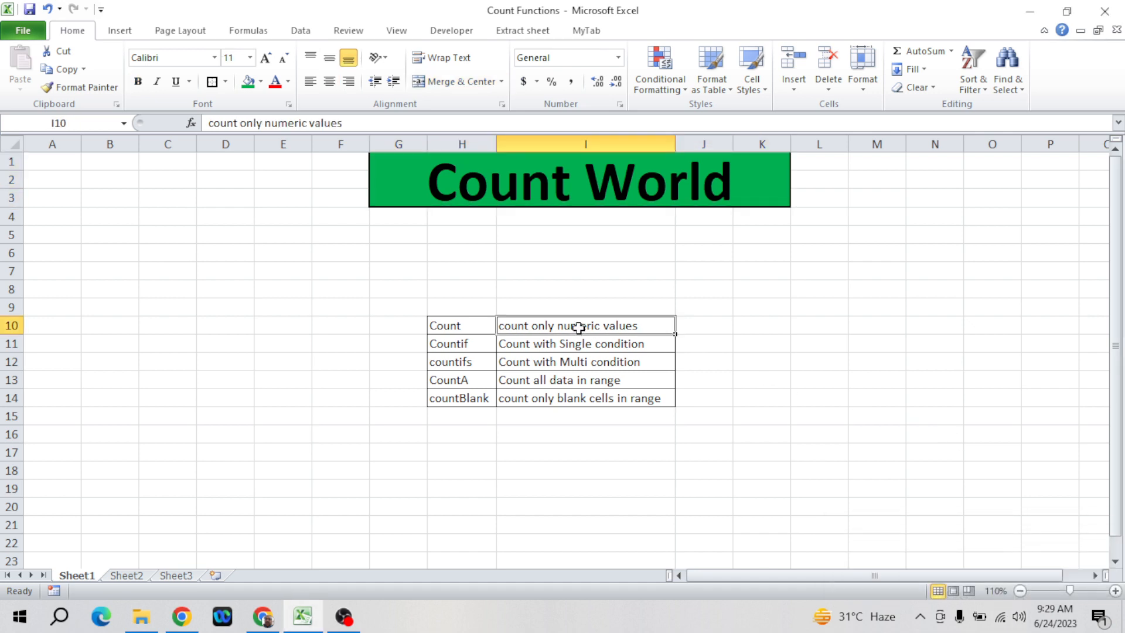
pyautogui.click(213, 123)
pyautogui.press('BackSpace')
pyautogui.write('C')
pyautogui.press('Return')
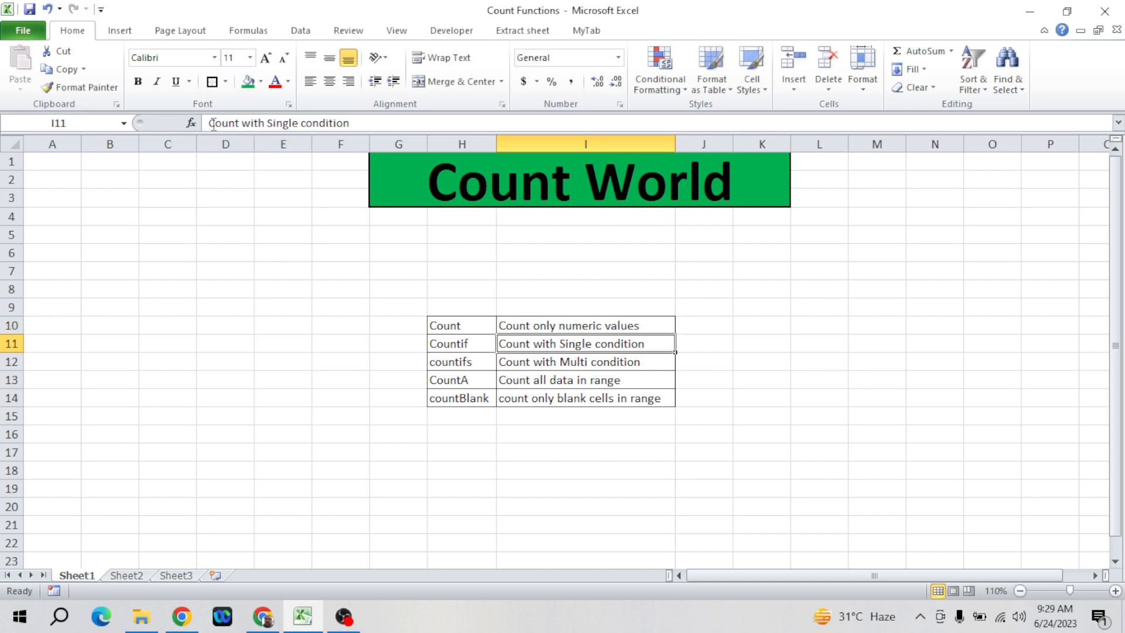
# - Start a "=coun" formula in H8 to view the suggested COUNT functions, and discard the entry
pyautogui.click(467, 323)
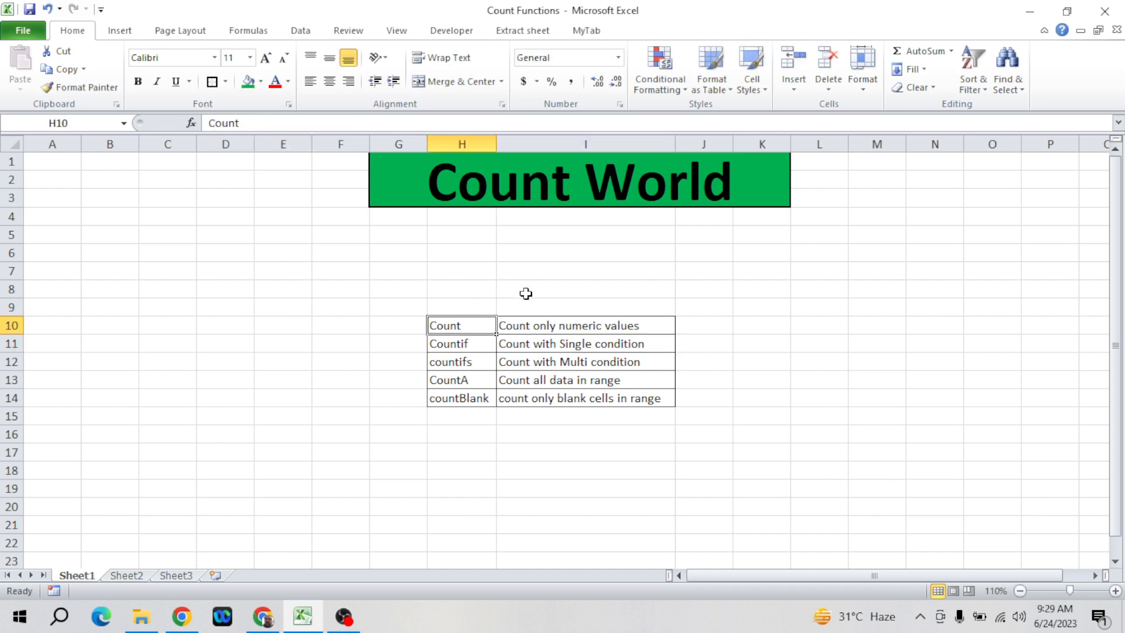
pyautogui.click(471, 283)
pyautogui.write('=coun')
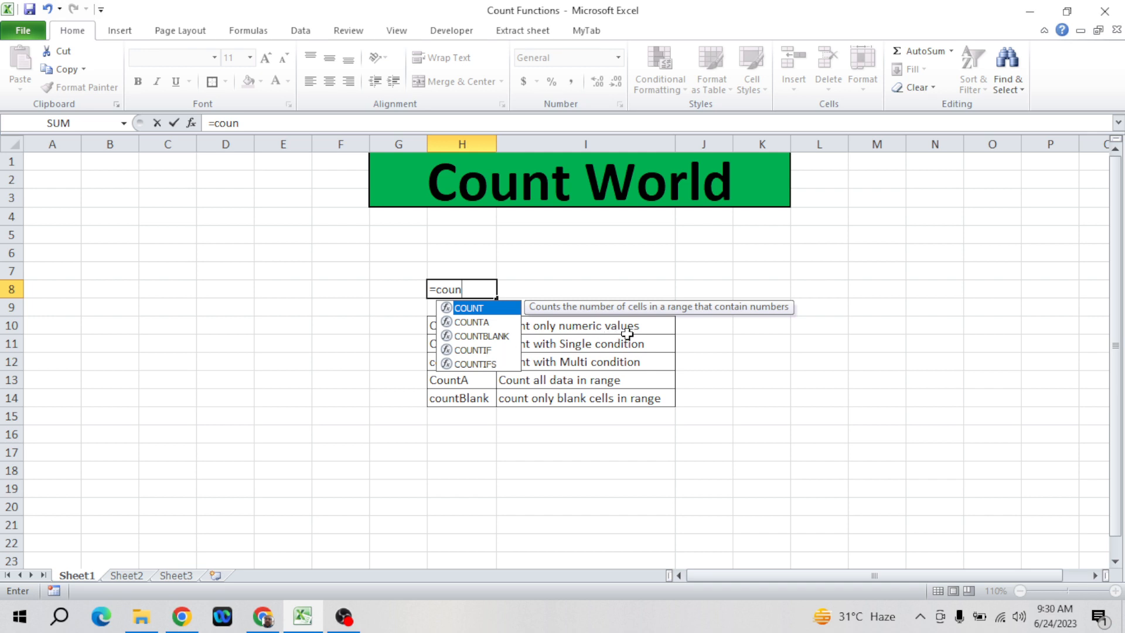
pyautogui.press('Escape')
pyautogui.press('Escape')
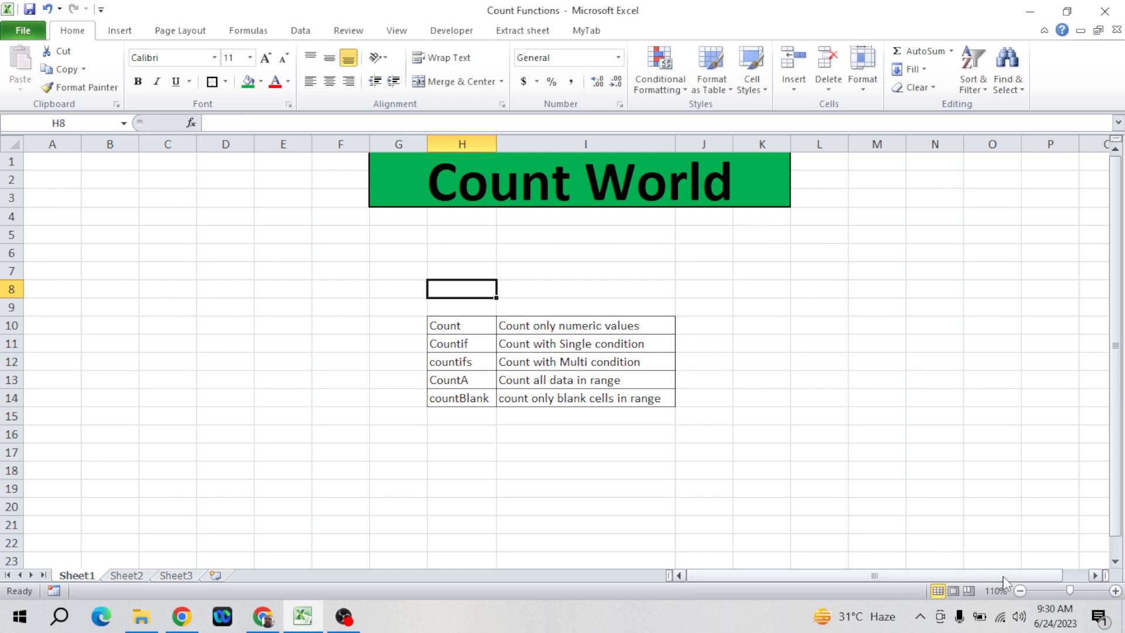
# - Raise the system volume to 100
pyautogui.press('XF86AudioRaiseVolume')
pyautogui.press('XF86AudioRaiseVolume')
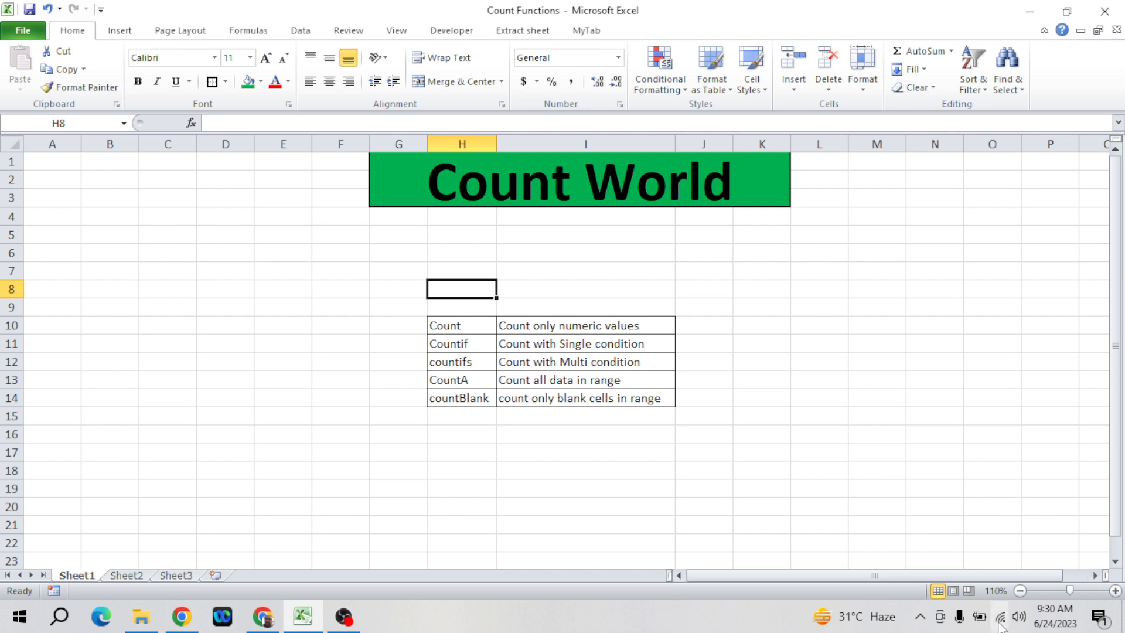
pyautogui.click(1019, 617)
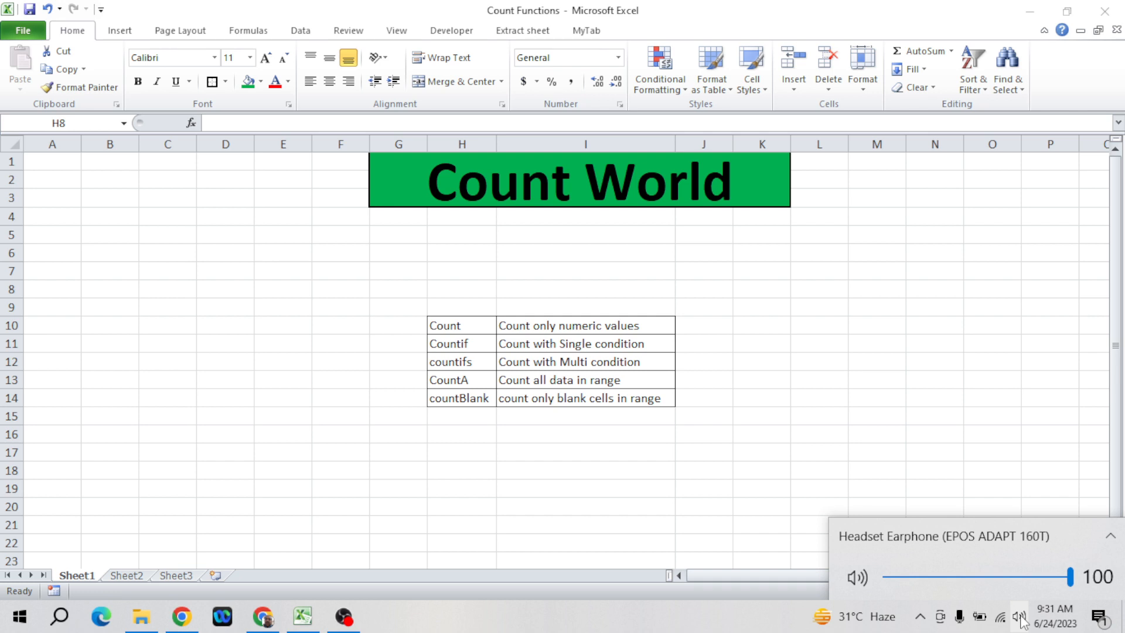
pyautogui.click(674, 399)
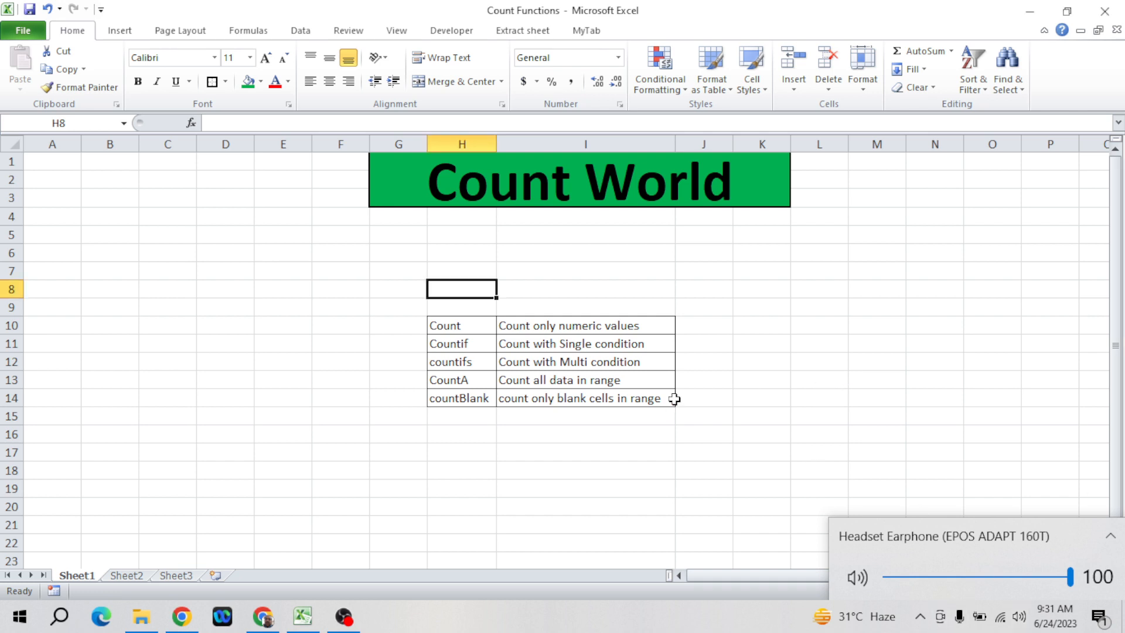
# - Capitalize the function name in H12 so it reads "Countifs"
pyautogui.click(518, 364)
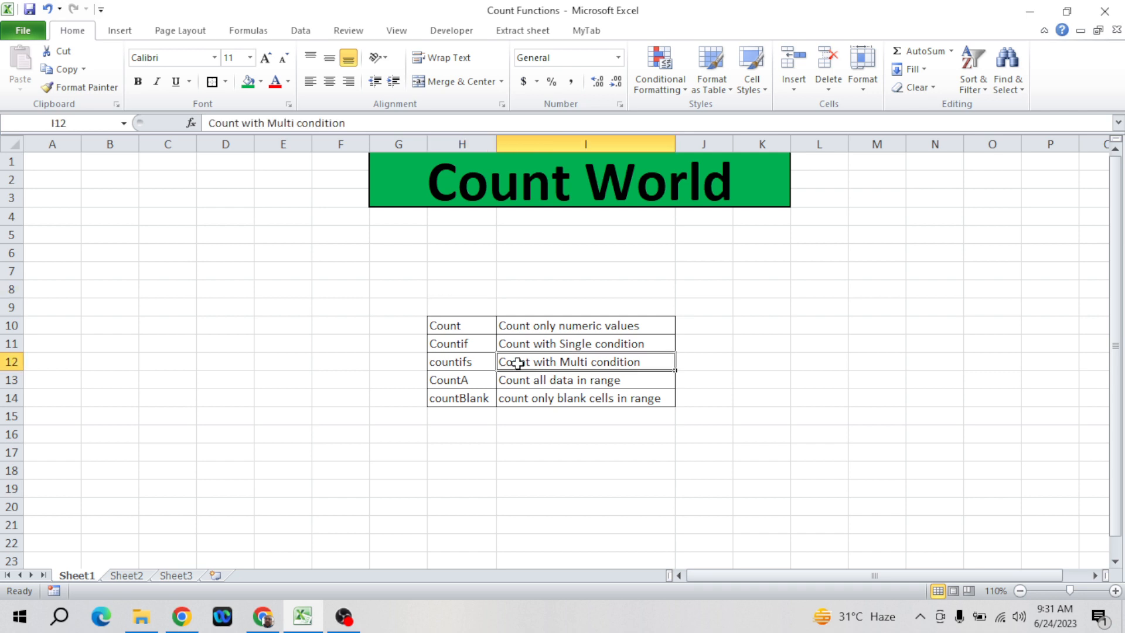
pyautogui.click(474, 362)
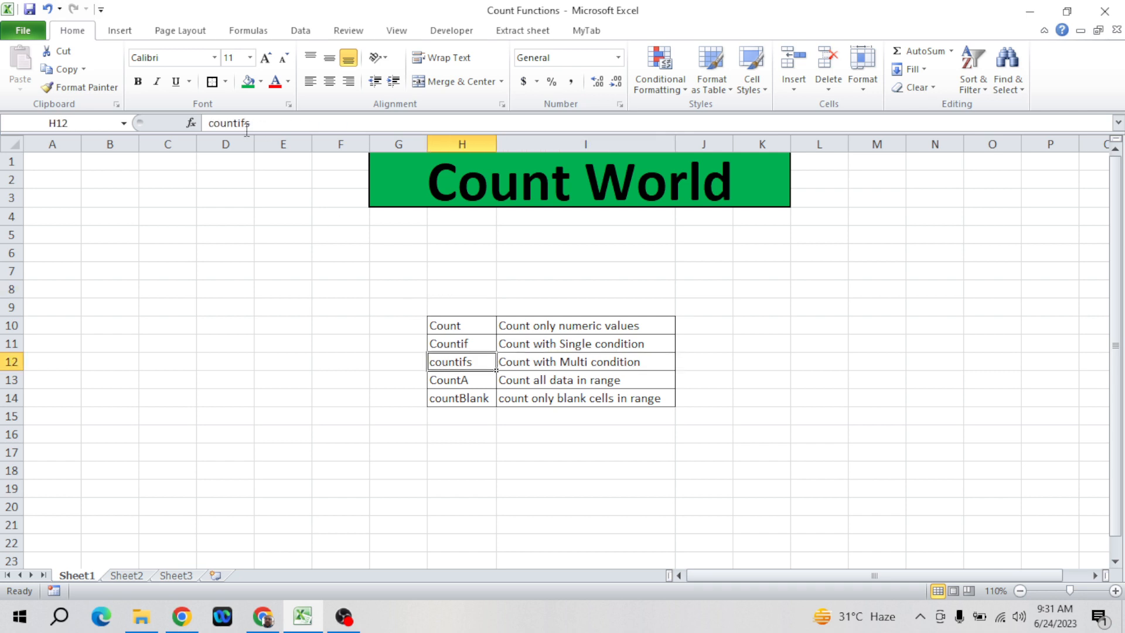
pyautogui.click(271, 124)
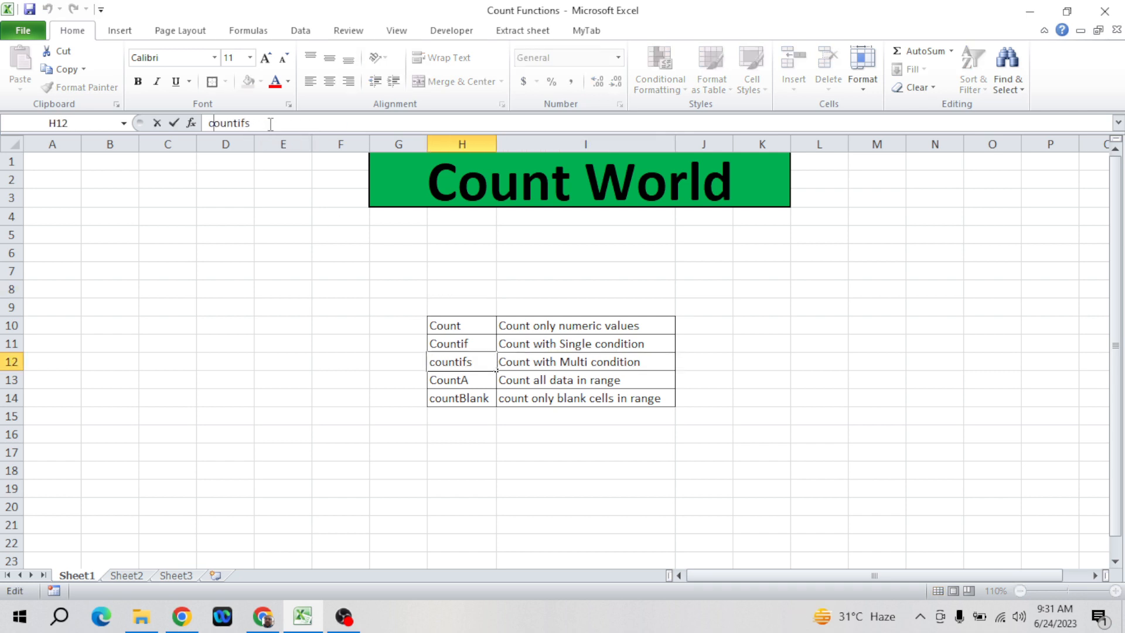
pyautogui.press('Delete')
pyautogui.write('C')
pyautogui.press('Return')
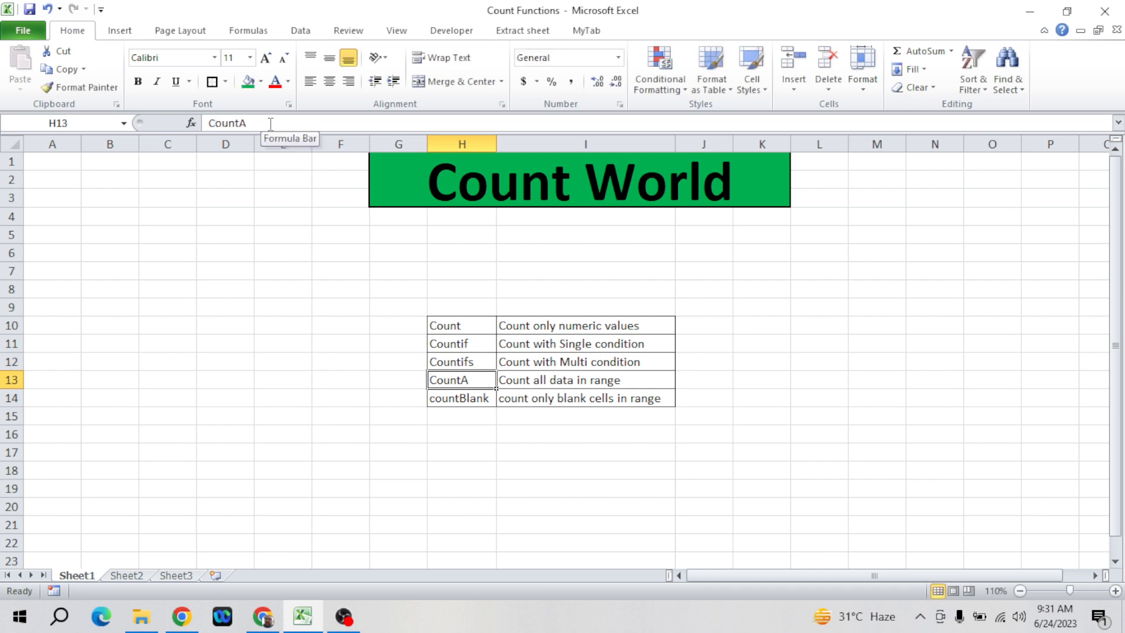
pyautogui.click(549, 341)
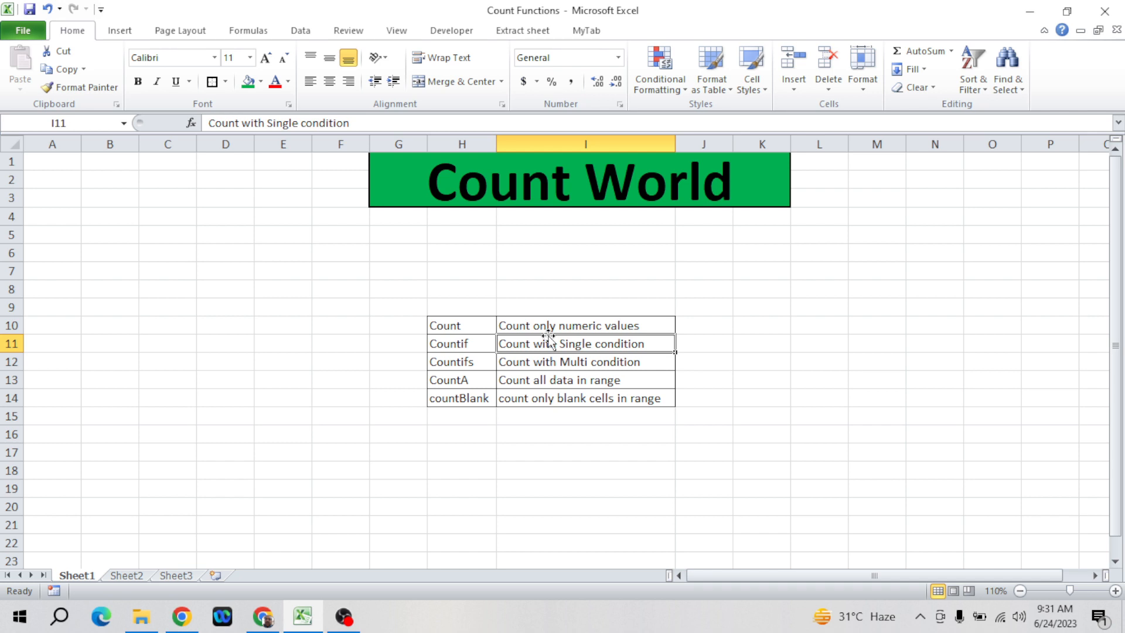
pyautogui.click(570, 326)
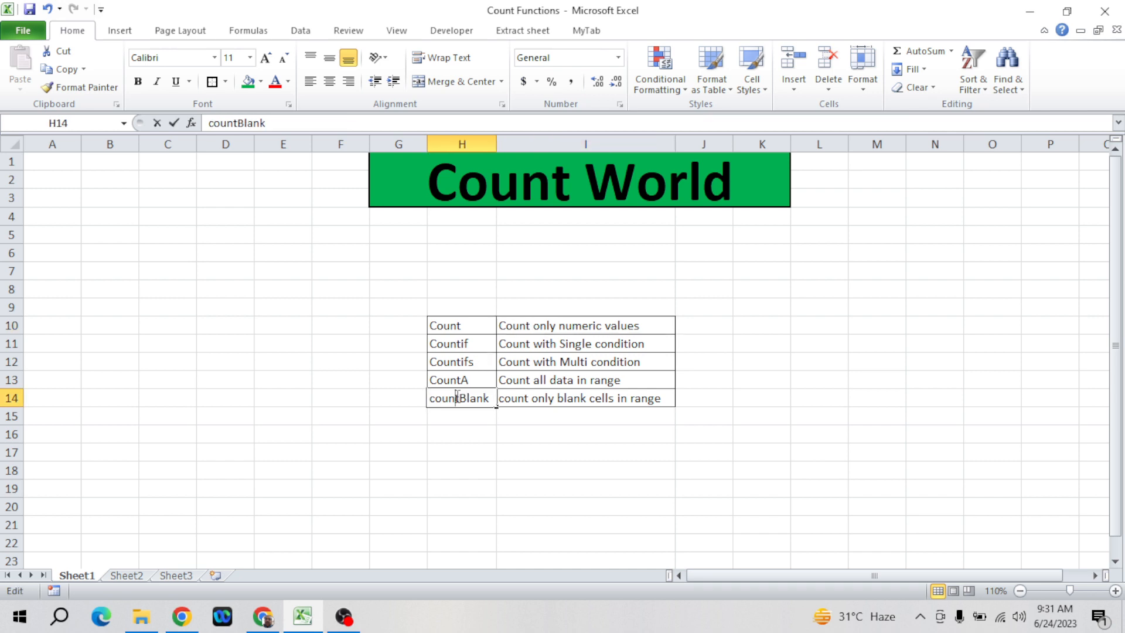
# - Capitalize the function name in H14 so it reads "CountBlank"
pyautogui.doubleClick(429, 399)
pyautogui.click(436, 399)
pyautogui.press('BackSpace')
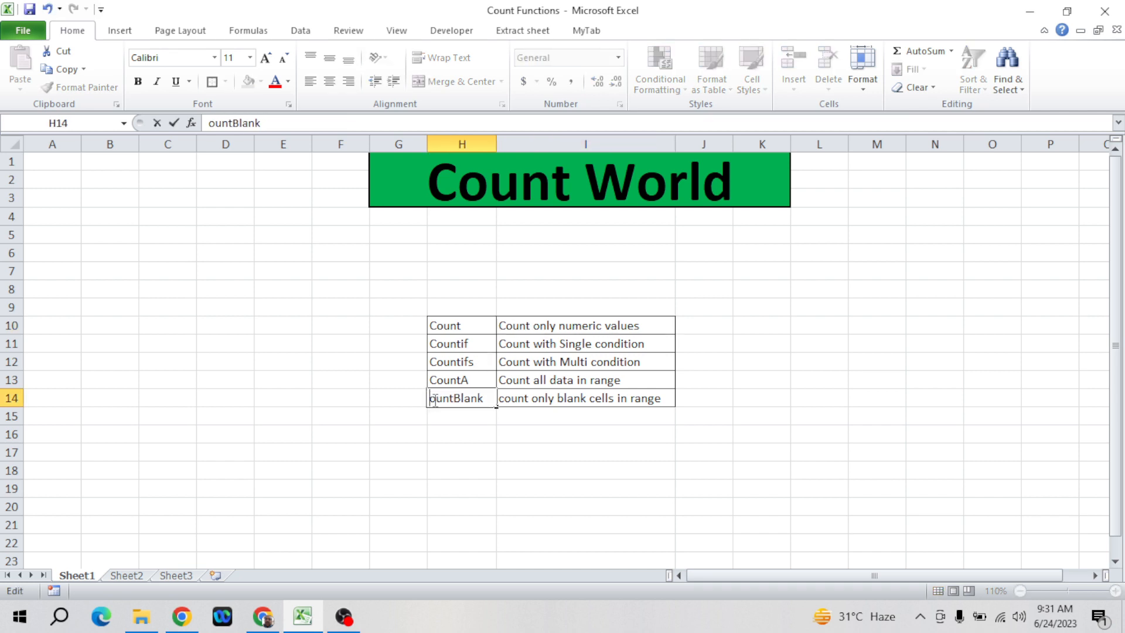
pyautogui.write('c')
pyautogui.press('BackSpace')
pyautogui.write('C')
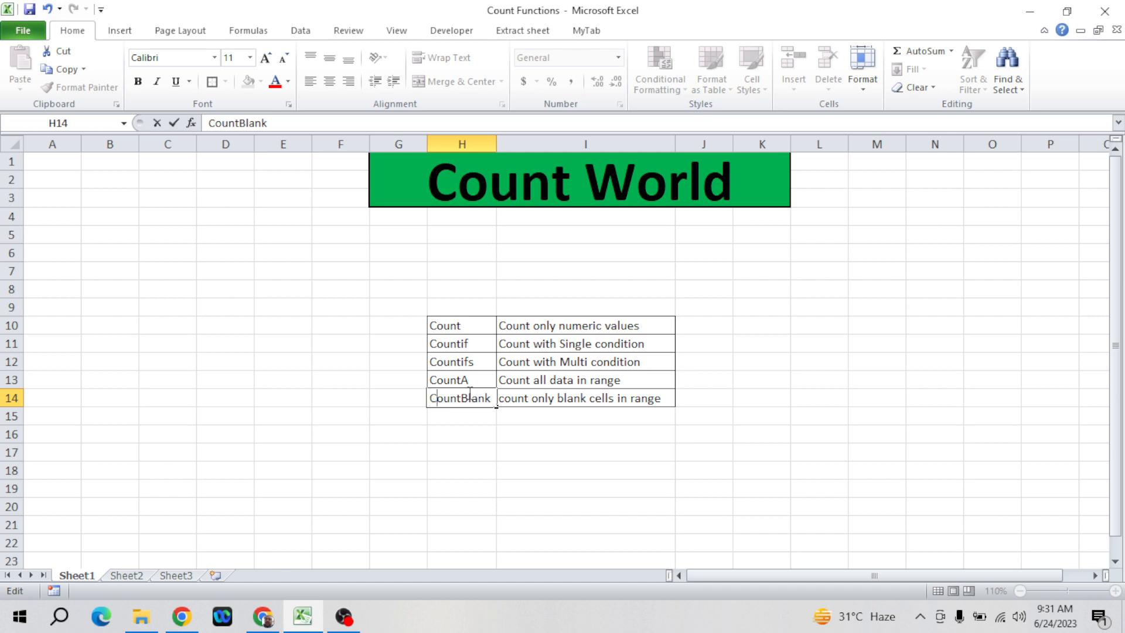
pyautogui.press('Return')
# - Move the Countif and Countifs rows, H11:I12, to H15:I16 directly below the CountBlank row
pyautogui.press('Up')
pyautogui.press('Up')
pyautogui.press('Up')
pyautogui.press('Up')
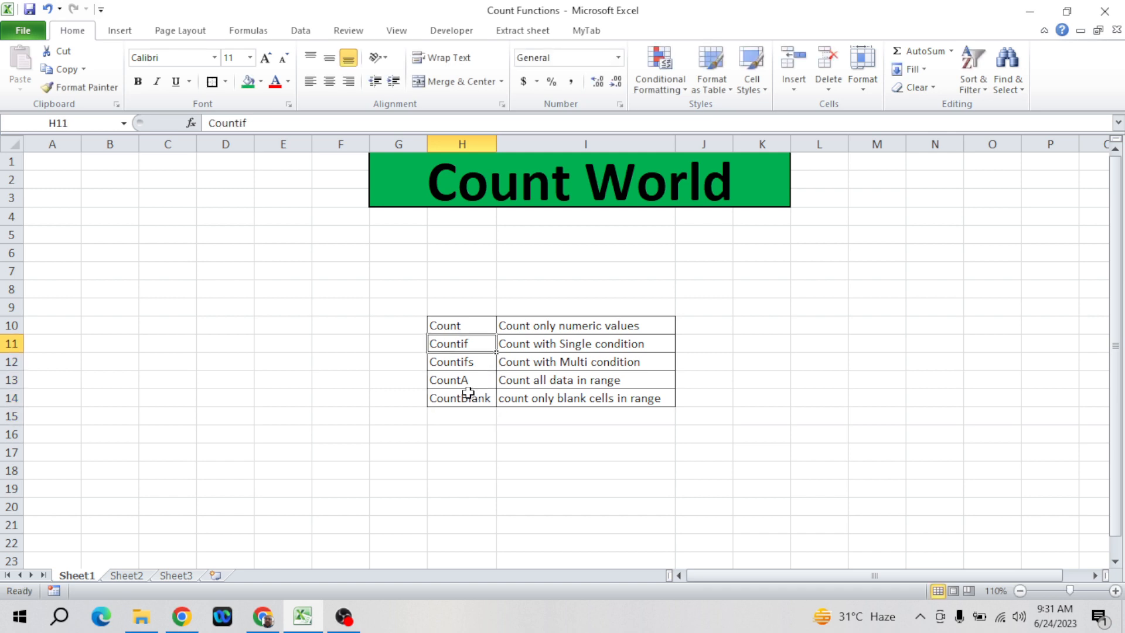
pyautogui.hotkey('shift', 'Right')
pyautogui.hotkey('shift', 'Down')
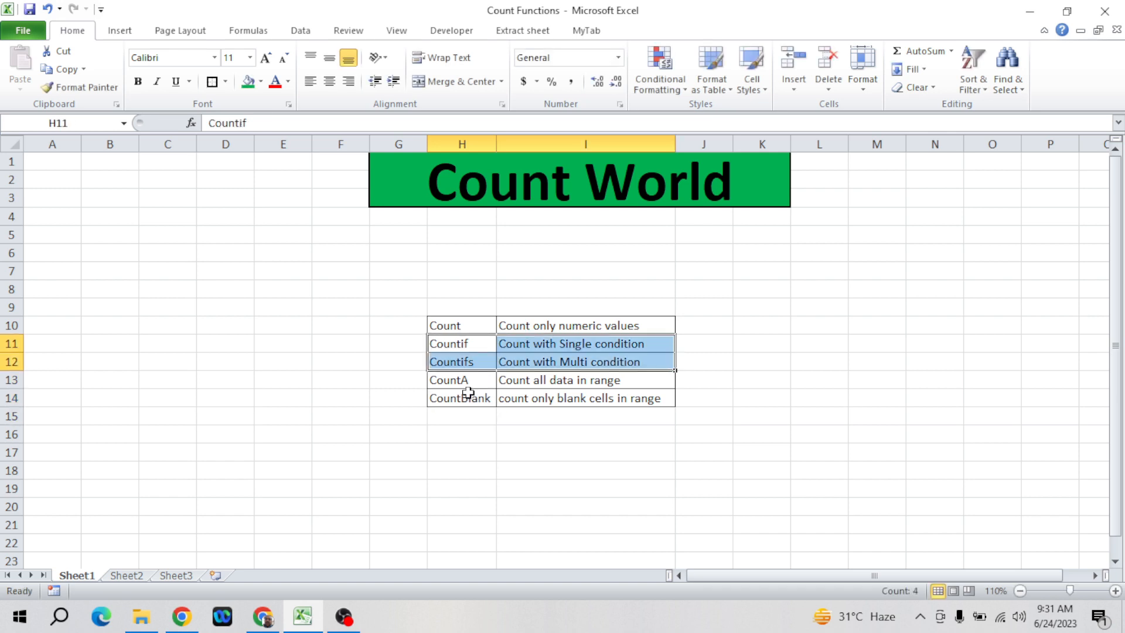
pyautogui.hotkey('ctrl', 'x')
pyautogui.press('Down')
pyautogui.press('Down')
pyautogui.press('Down')
pyautogui.press('Down')
pyautogui.hotkey('ctrl', 'v')
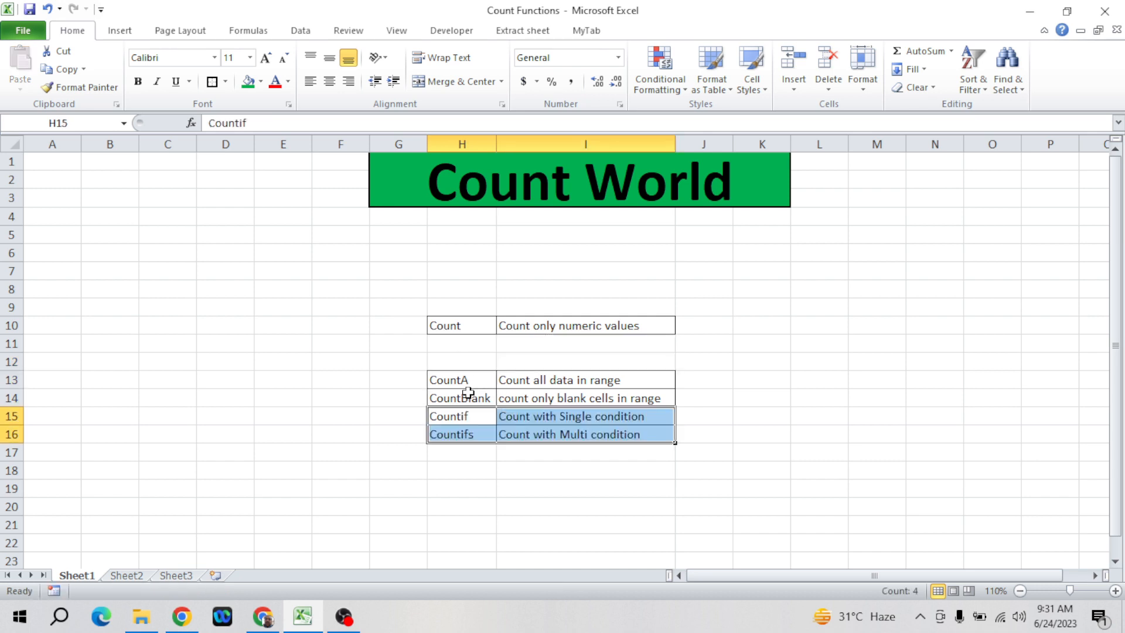
# - Move the four rows from CountA to Countifs, H13:I16, up to H11 to close the gap below Count
pyautogui.press('Up')
pyautogui.press('Up')
pyautogui.press('Up')
pyautogui.press('Up')
pyautogui.press('Down')
pyautogui.press('Down')
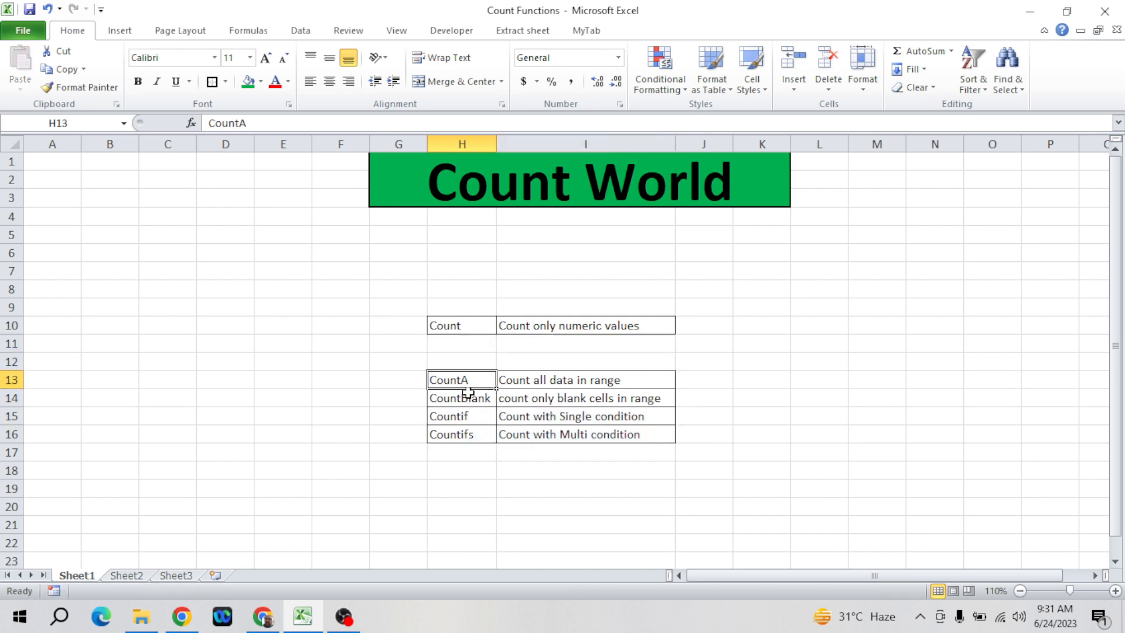
pyautogui.hotkey('shift', 'Right')
pyautogui.hotkey('shift', 'Down')
pyautogui.hotkey('shift', 'Down')
pyautogui.hotkey('shift', 'Down')
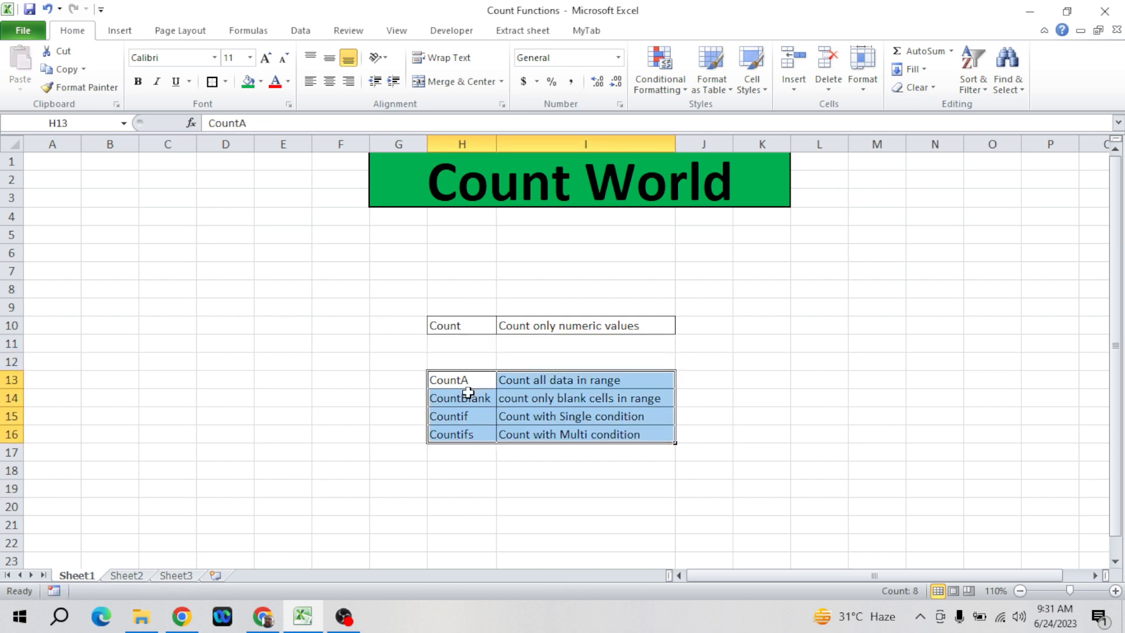
pyautogui.hotkey('ctrl', 'x')
pyautogui.press('Up')
pyautogui.press('Up')
pyautogui.hotkey('ctrl', 'v')
pyautogui.press('Right')
pyautogui.press('Up')
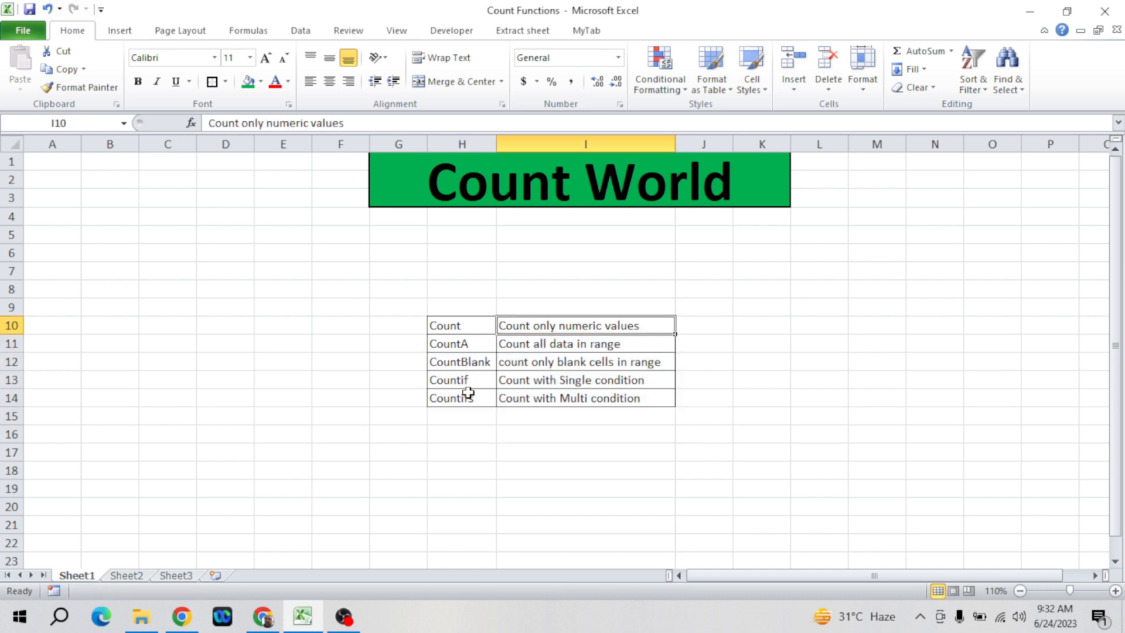
pyautogui.press('Left')
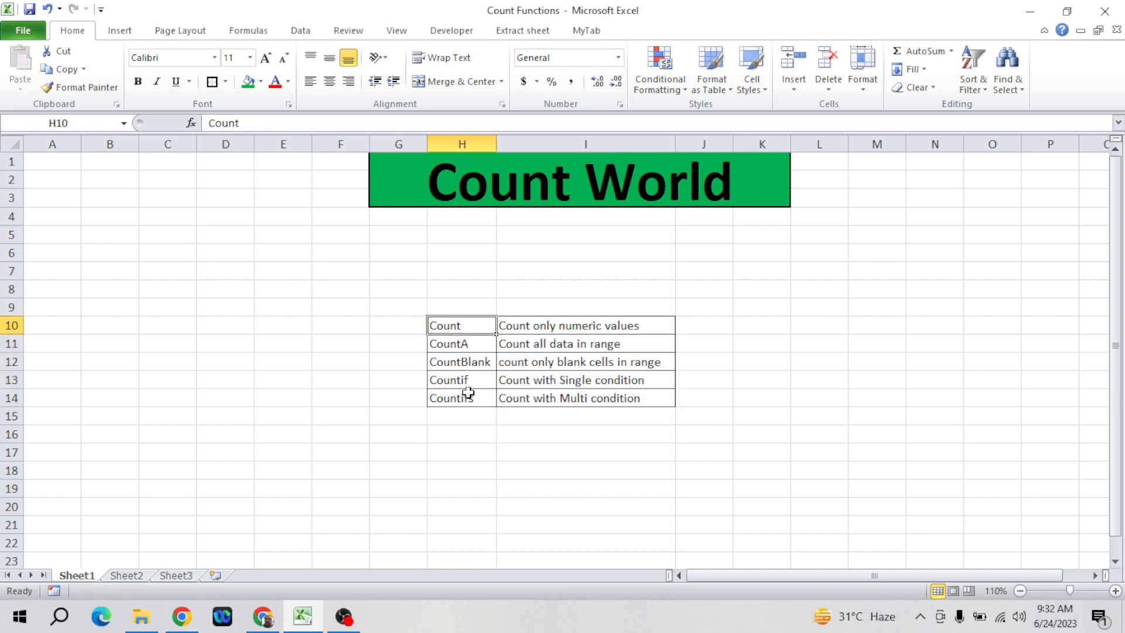
pyautogui.press('Right')
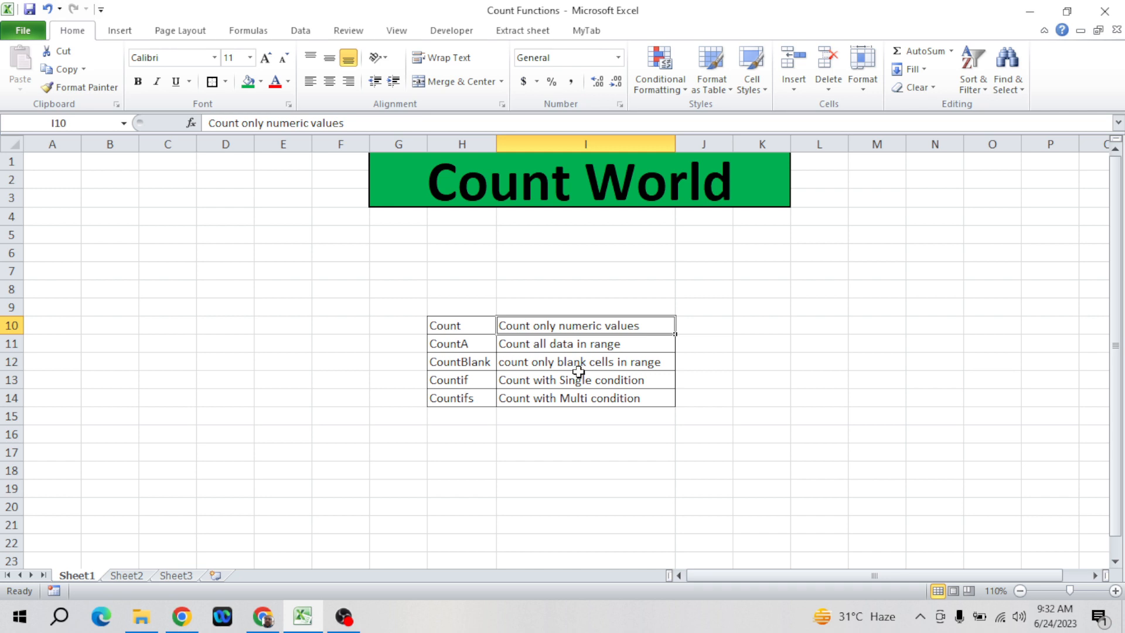
pyautogui.click(469, 342)
pyautogui.press('Up')
pyautogui.press('Up')
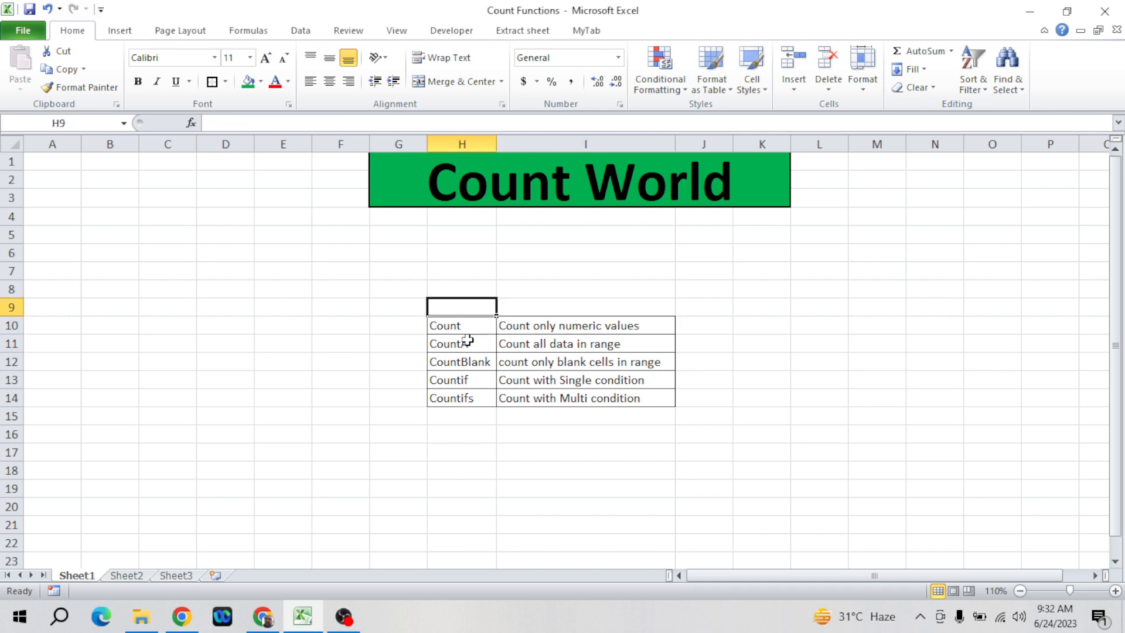
pyautogui.press('Right')
pyautogui.press('Right')
pyautogui.press('Right')
pyautogui.press('Right')
pyautogui.press('Right')
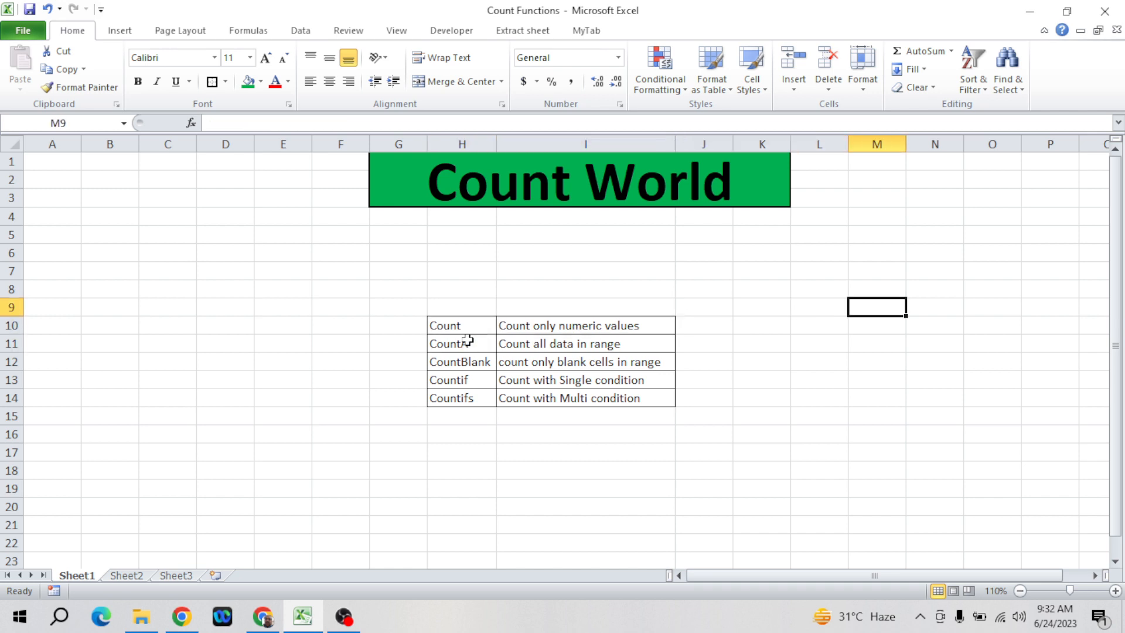
# - Switch to the Google Meet call and admit the participant waiting to join
pyautogui.hotkey('alt', 'Tab')
pyautogui.hotkey('alt', 'Tab')
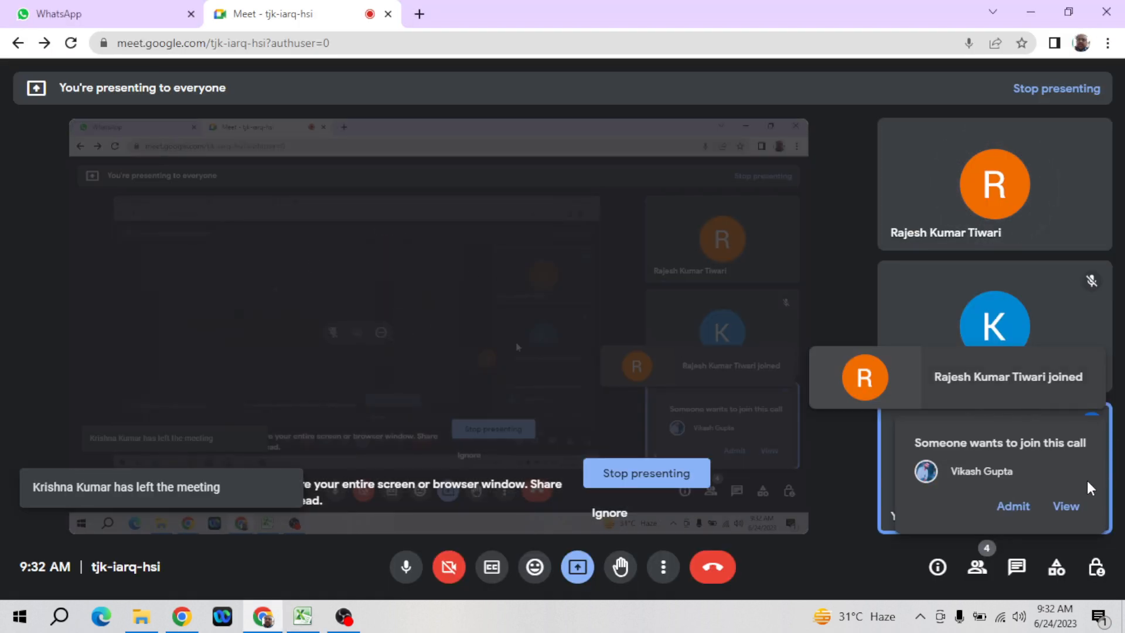
pyautogui.click(1012, 505)
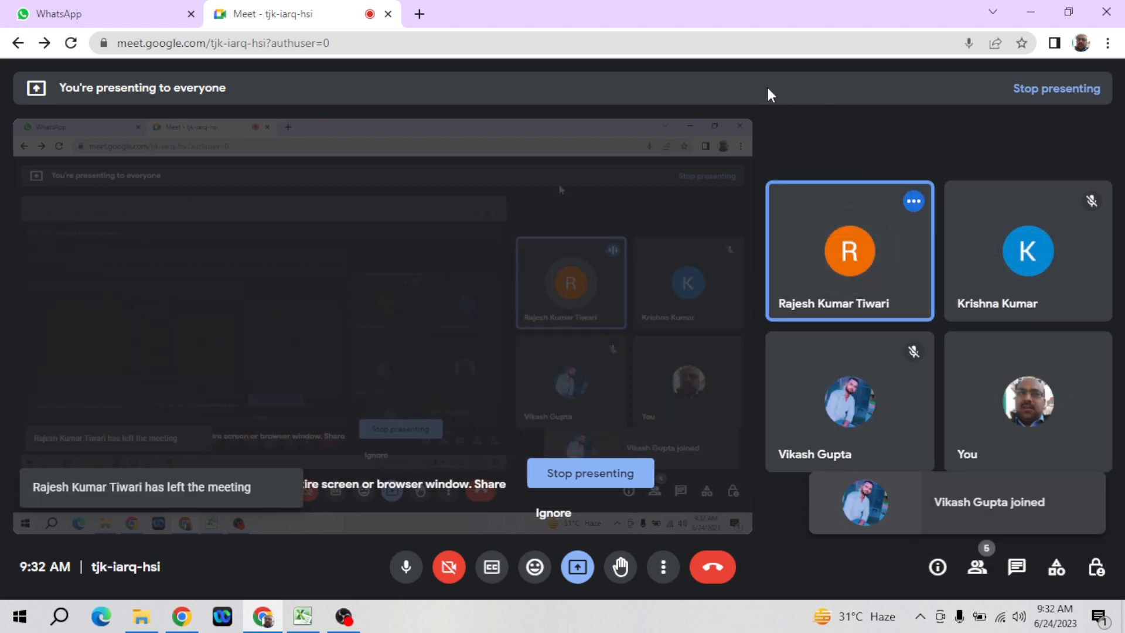
# - Switch back to the Count Functions workbook in Excel and select cell J10 beside the Count description
pyautogui.hotkey('alt', 'Tab')
pyautogui.click(642, 320)
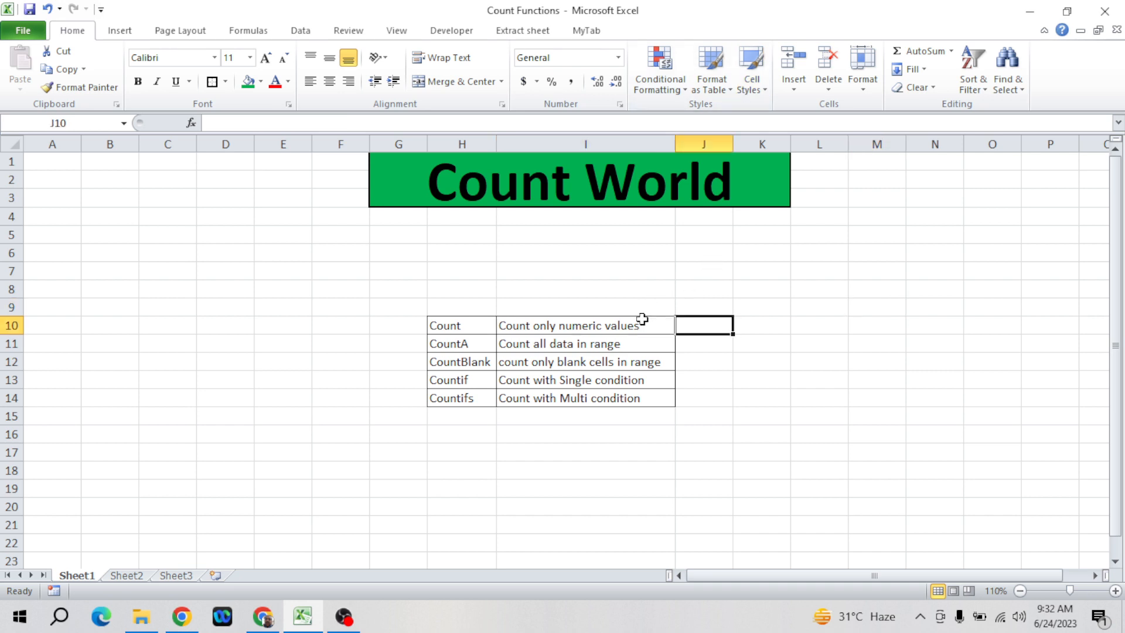
pyautogui.press('Right')
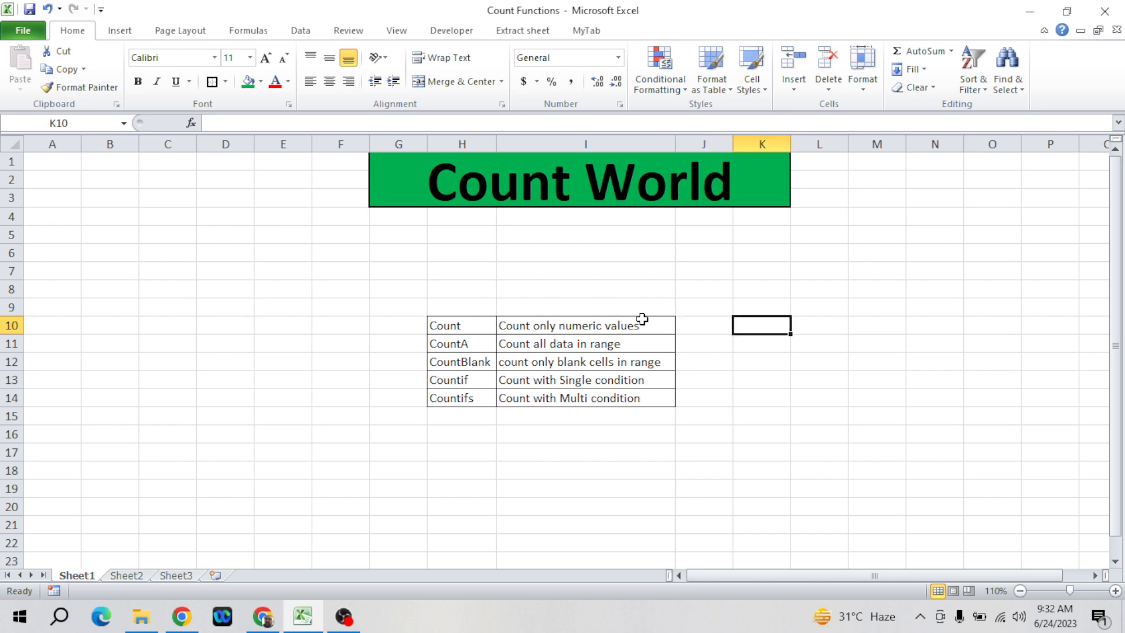
pyautogui.press('Left')
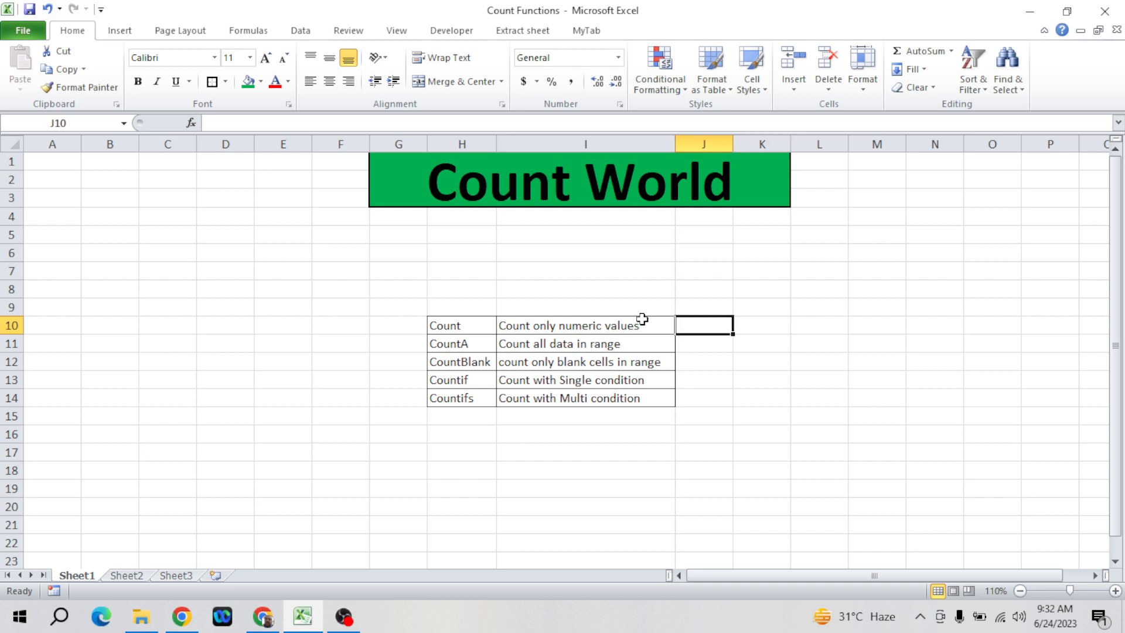
pyautogui.press('Left')
pyautogui.press('Left')
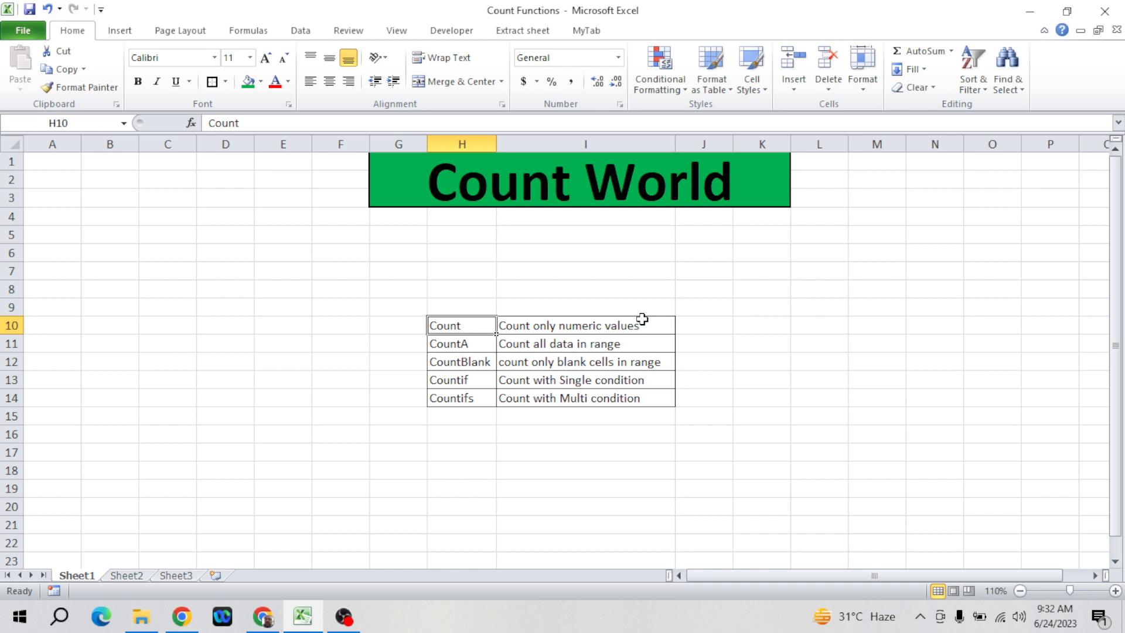
pyautogui.press('Right')
pyautogui.press('Right')
pyautogui.press('Right')
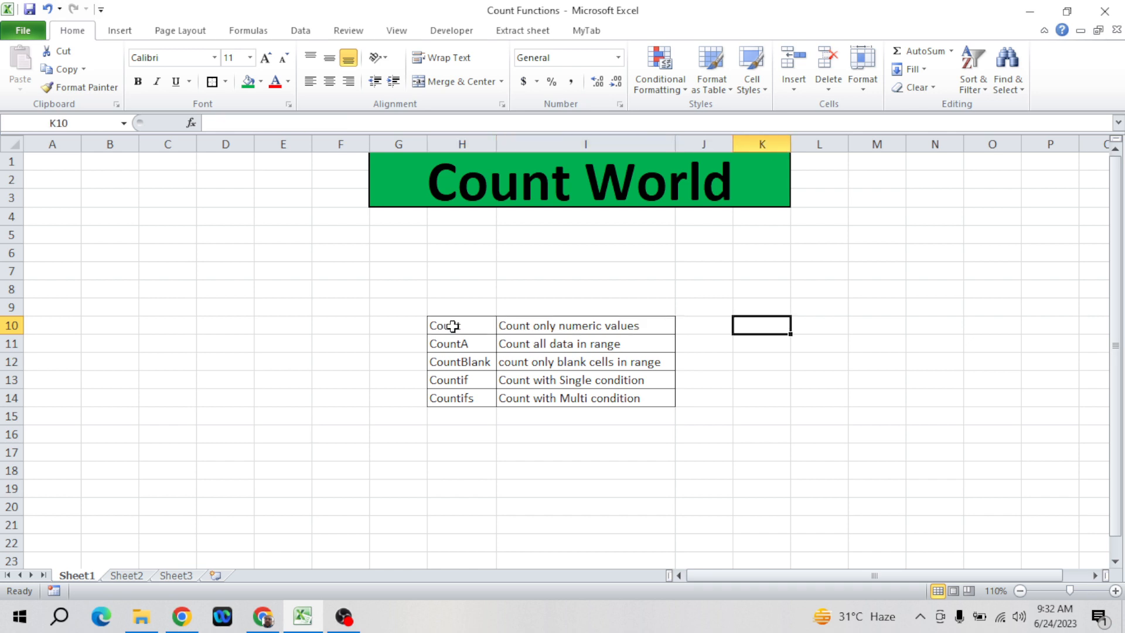
pyautogui.click(462, 327)
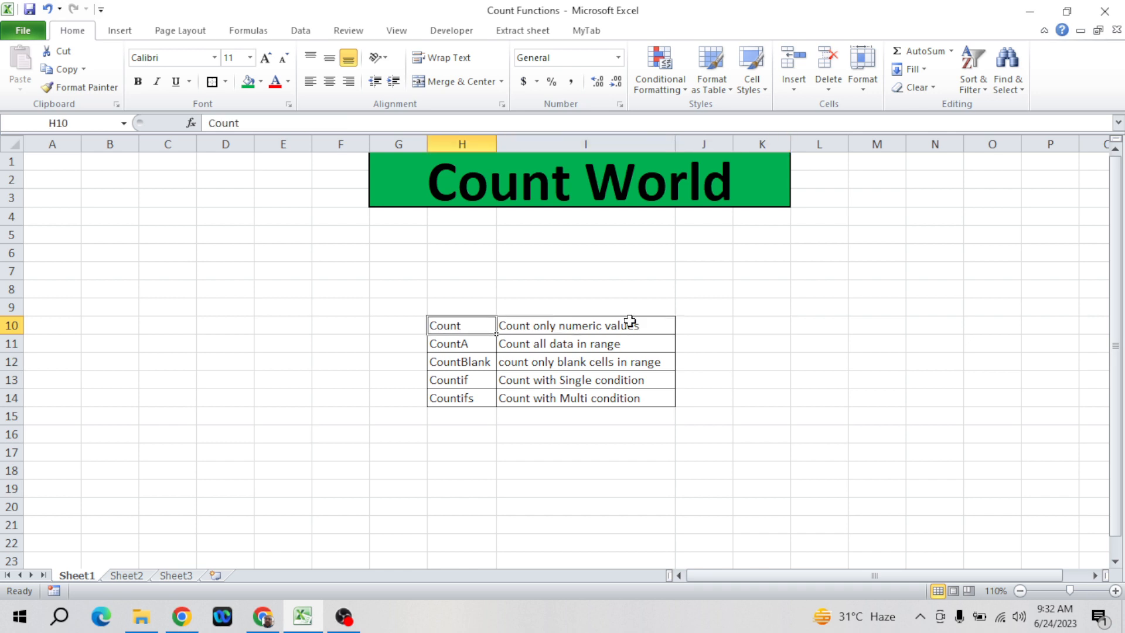
# - Start a formula with =coun in K10 and review the descriptions of the suggested functions from COUNT to COUNTIFS, leaving the cell empty
pyautogui.click(751, 324)
pyautogui.write('=coun')
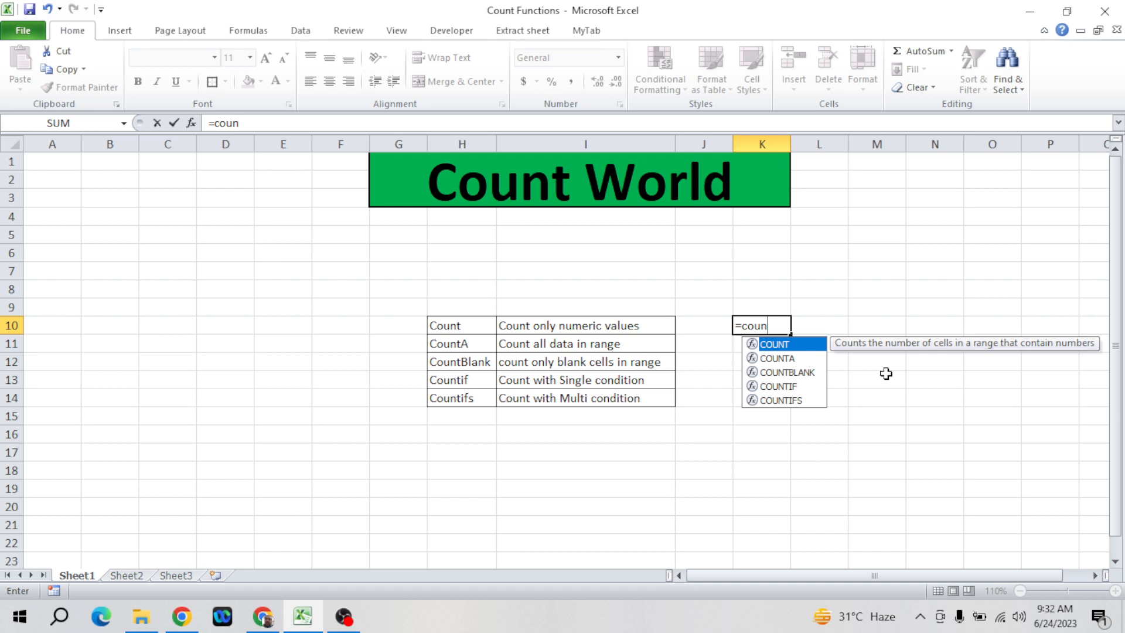
pyautogui.press('Down')
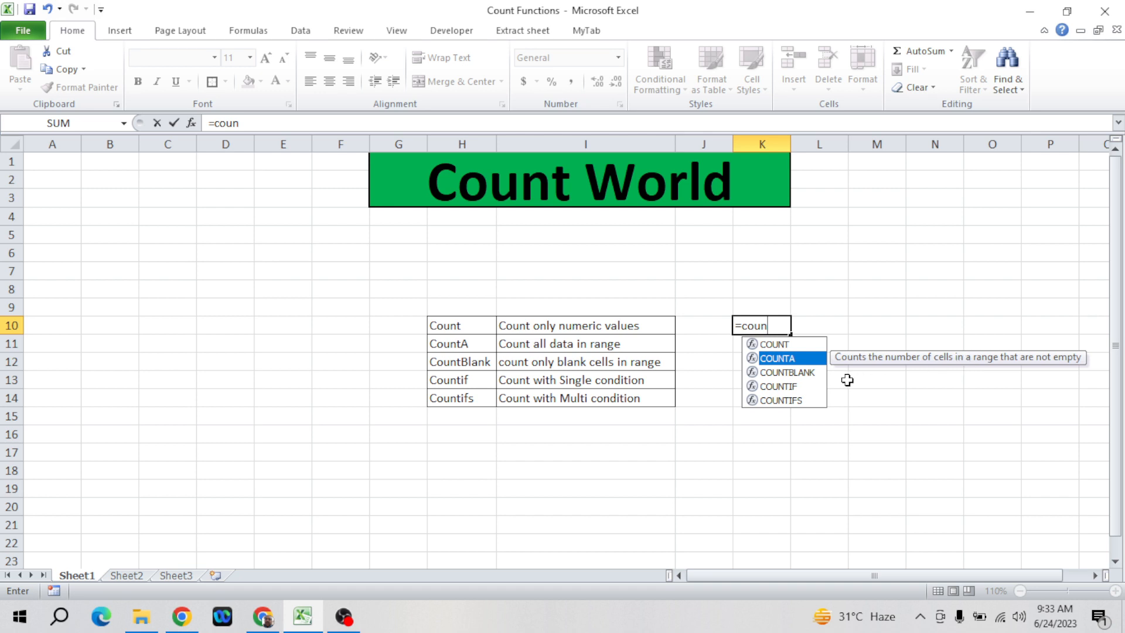
pyautogui.press('Down')
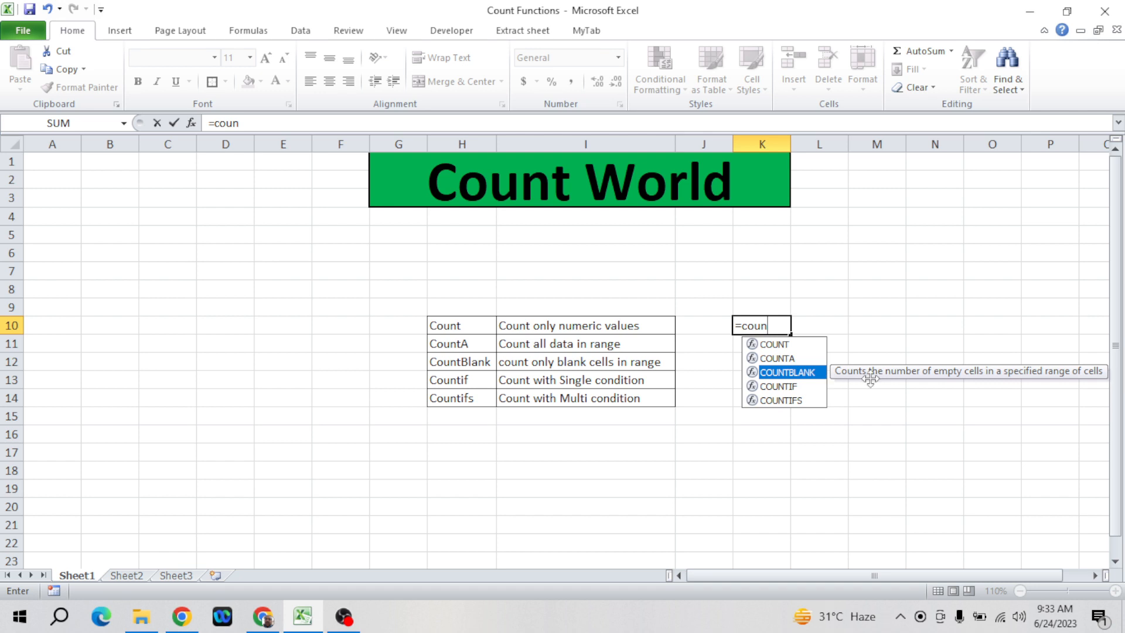
pyautogui.press('Down')
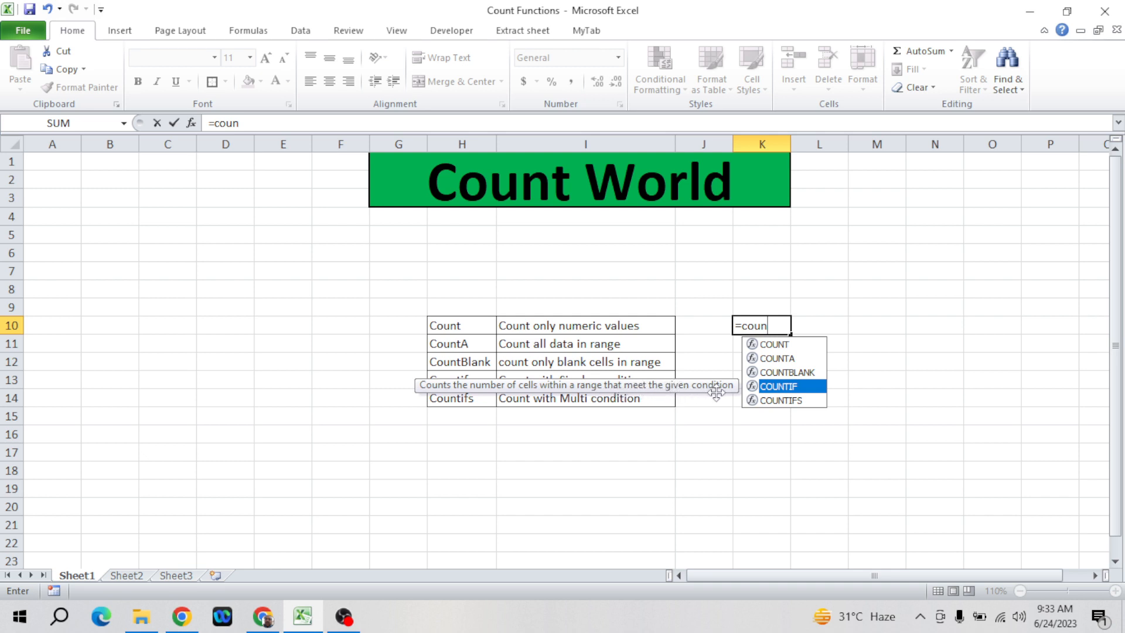
pyautogui.press('Down')
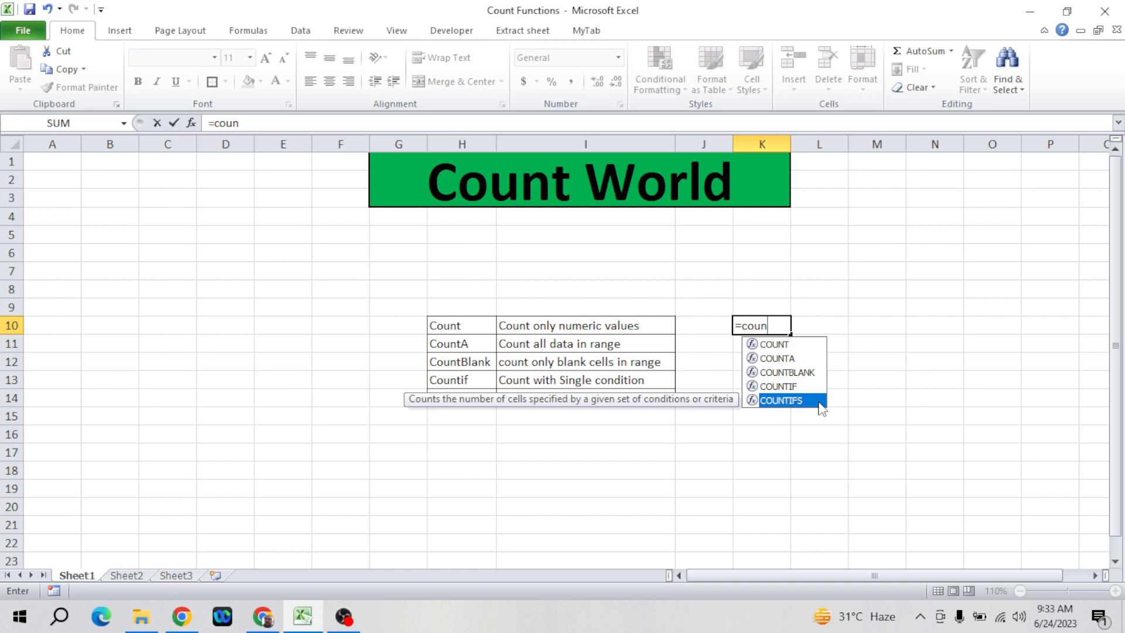
pyautogui.press('Escape')
pyautogui.press('Escape')
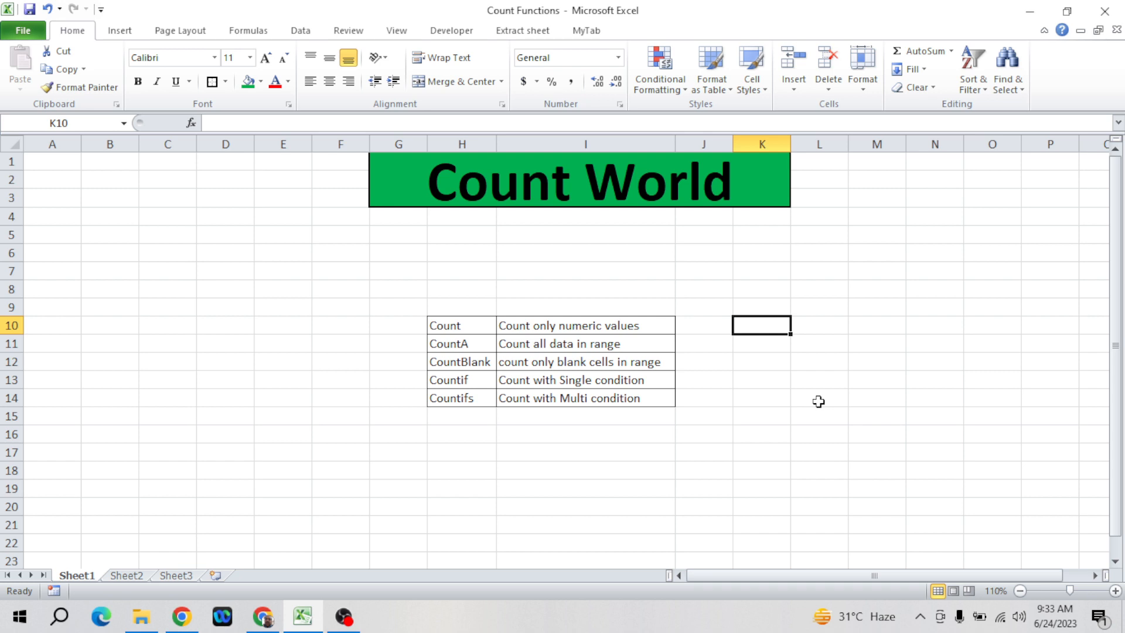
# - Rename Sheet2 as Count
pyautogui.doubleClick(125, 575)
pyautogui.write('Count')
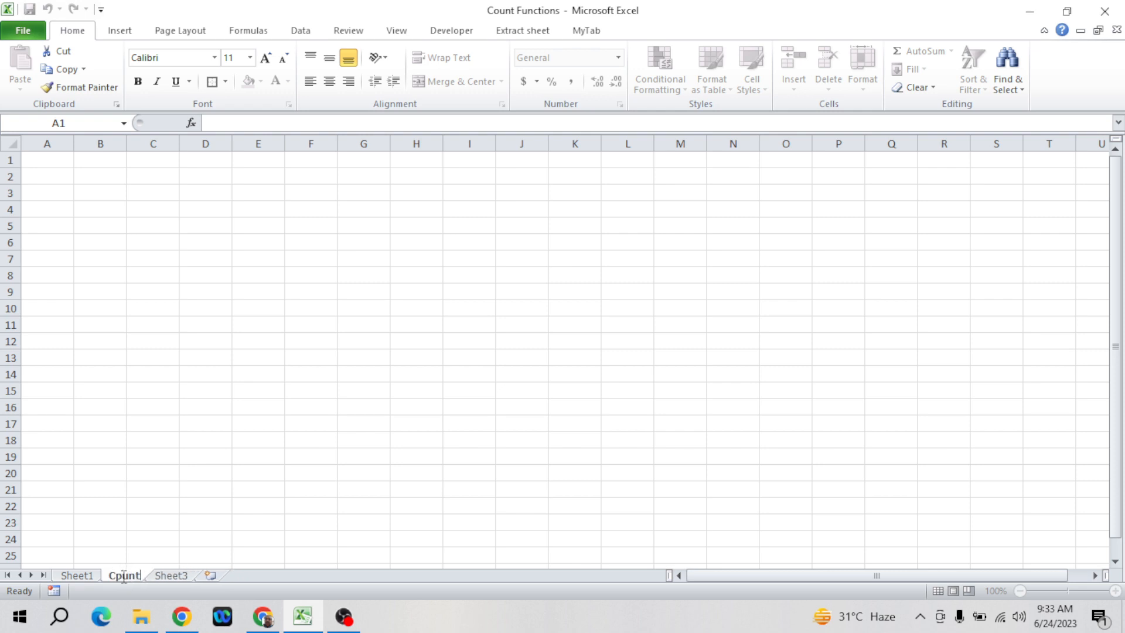
pyautogui.press('BackSpace')
pyautogui.press('BackSpace')
pyautogui.press('BackSpace')
pyautogui.press('BackSpace')
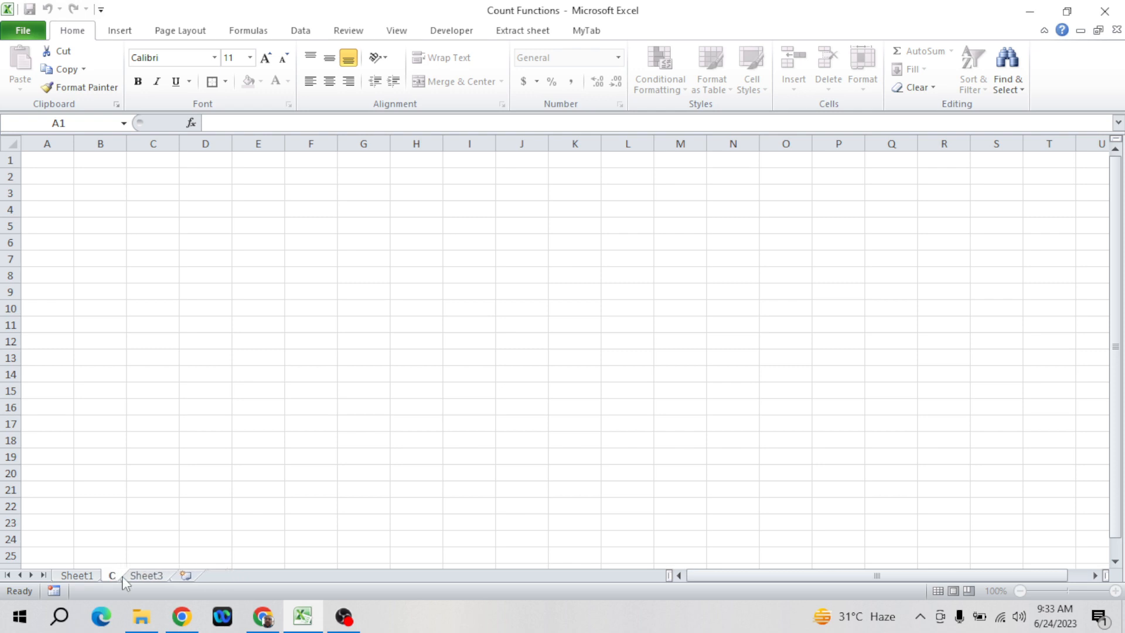
pyautogui.write('ount')
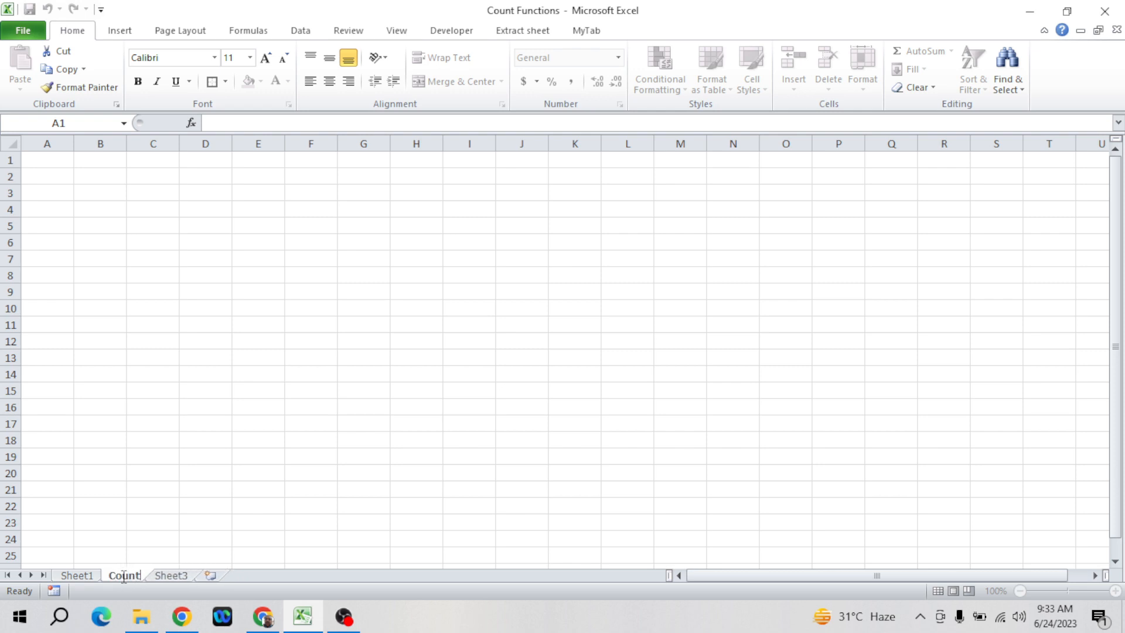
# - Rename Sheet1 as Summary
pyautogui.click(87, 576)
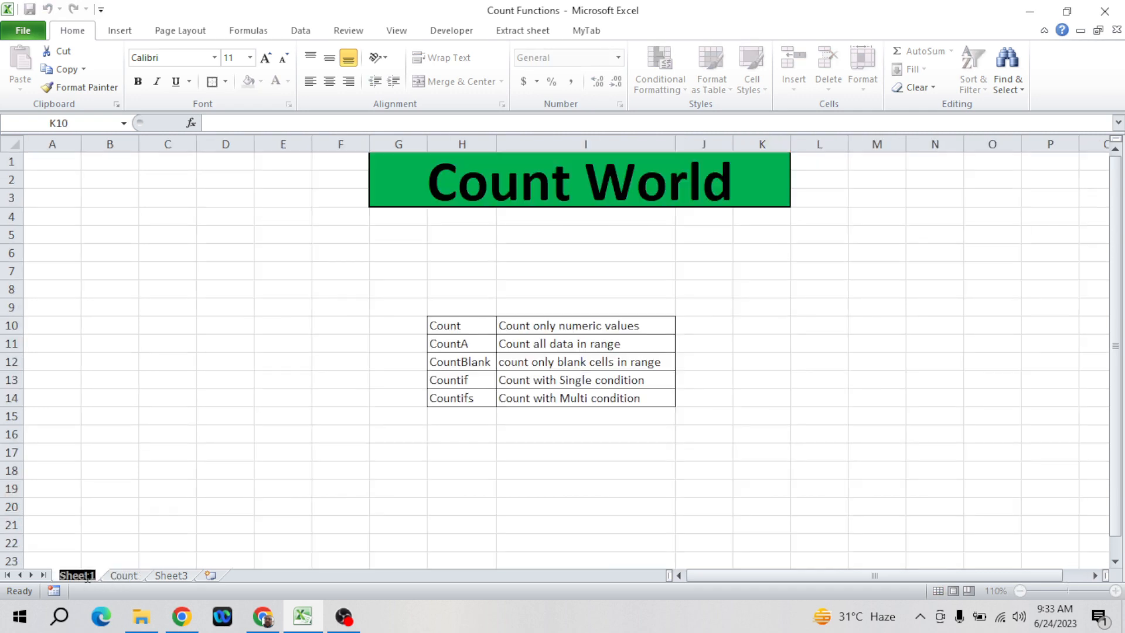
pyautogui.doubleClick(87, 575)
pyautogui.write('Summary')
pyautogui.press('Return')
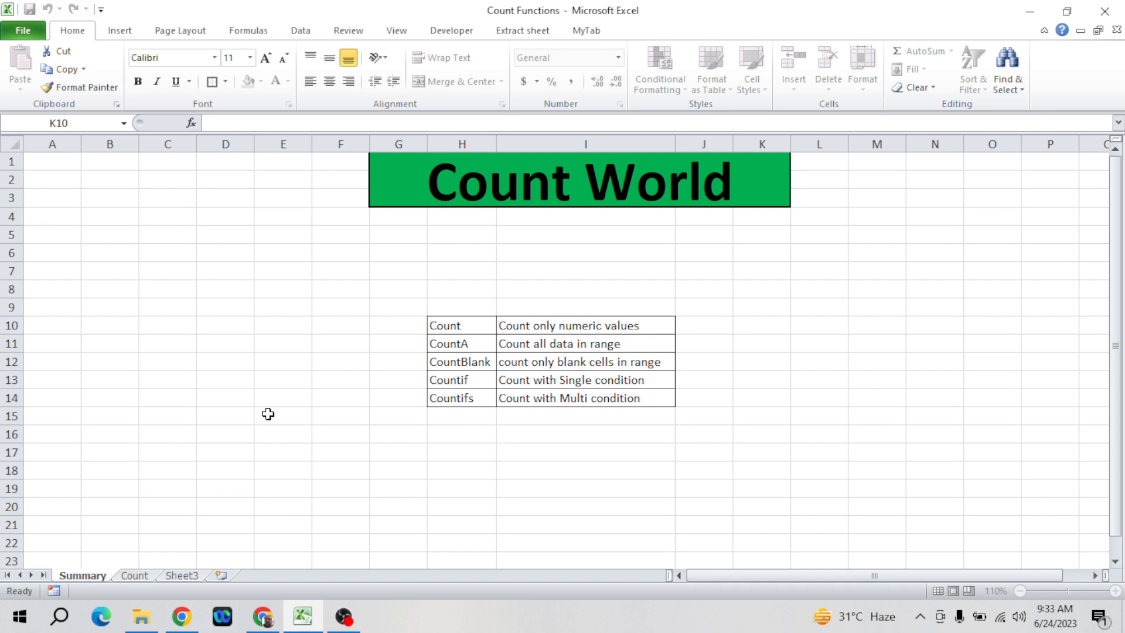
# - Switch to the Count sheet and enter the heading Data in cell A1
pyautogui.click(268, 413)
pyautogui.click(135, 575)
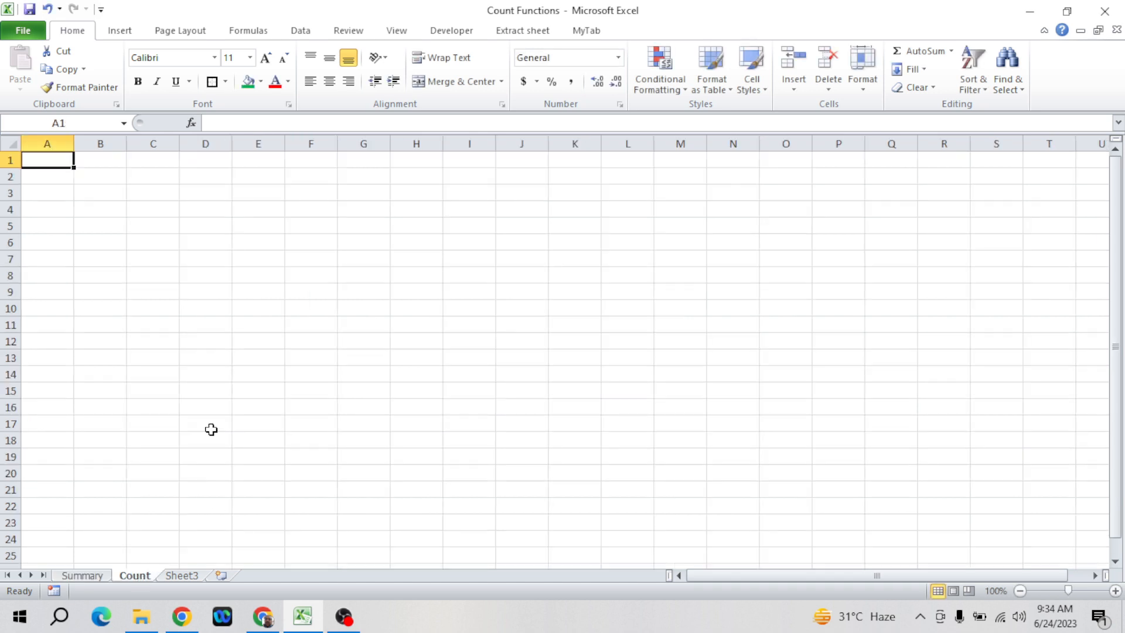
pyautogui.click(235, 369)
pyautogui.hotkey('ctrl', 'Up')
pyautogui.press('Left')
pyautogui.press('Left')
pyautogui.press('Left')
pyautogui.press('Left')
pyautogui.write('Data')
pyautogui.press('Return')
# - Enter the formula =RANDBETWEEN(10,50) in cell A2 to generate a random number
pyautogui.write('=')
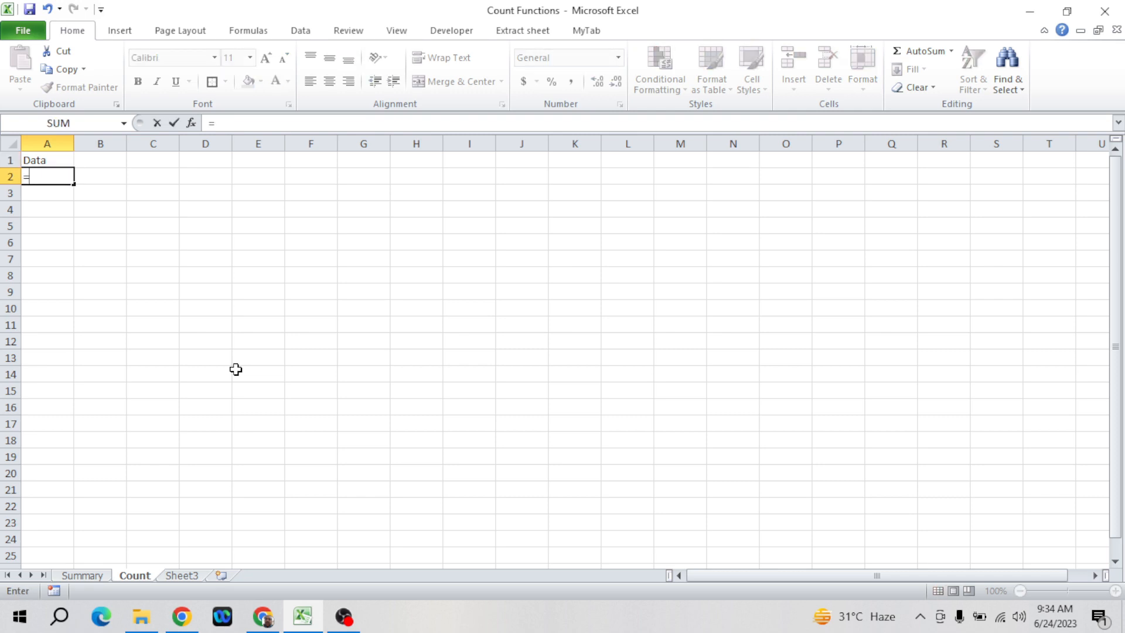
pyautogui.write('rand')
pyautogui.press('Down')
pyautogui.press('Tab')
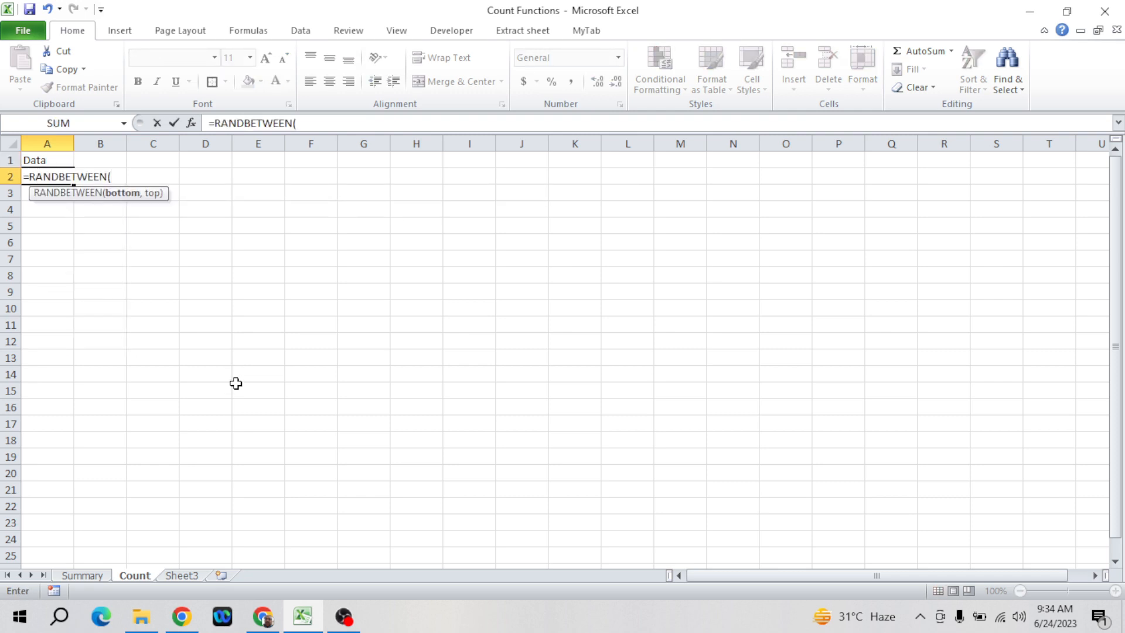
pyautogui.write('10,50')
pyautogui.press('Return')
pyautogui.press('Up')
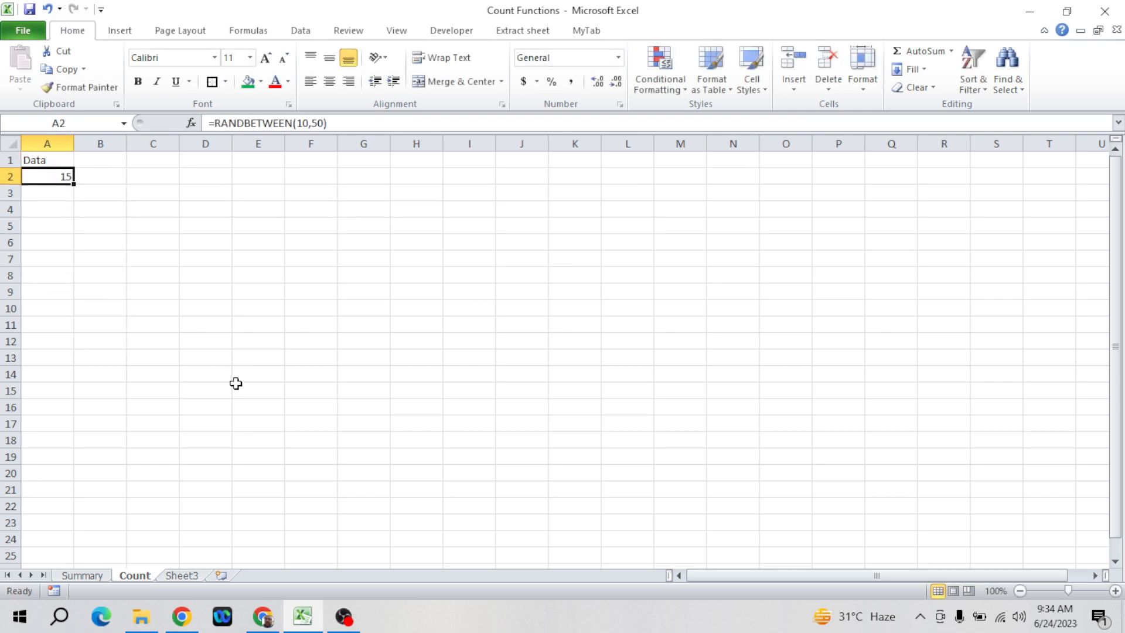
# - Fill the random-number formula from A2 down through A25
pyautogui.hotkey('shift', 'Down')
pyautogui.hotkey('shift', 'Down')
pyautogui.hotkey('shift', 'Down')
pyautogui.hotkey('shift', 'Down')
pyautogui.hotkey('shift', 'Down')
pyautogui.hotkey('shift', 'Down')
pyautogui.hotkey('shift', 'Down')
pyautogui.hotkey('shift', 'Down')
pyautogui.hotkey('shift', 'Down')
pyautogui.hotkey('shift', 'Down')
pyautogui.hotkey('shift', 'Down')
pyautogui.hotkey('shift', 'Down')
pyautogui.hotkey('shift', 'Down')
pyautogui.hotkey('shift', 'Down')
pyautogui.hotkey('shift', 'Down')
pyautogui.hotkey('shift', 'Down')
pyautogui.hotkey('shift', 'Down')
pyautogui.hotkey('shift', 'Down')
pyautogui.hotkey('shift', 'Down')
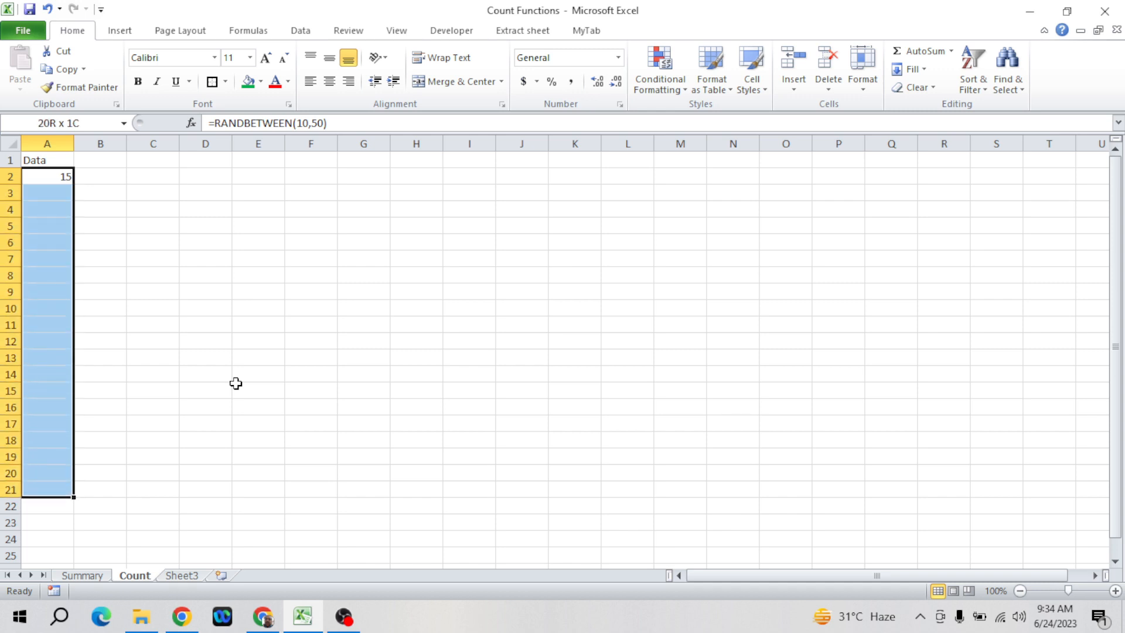
pyautogui.hotkey('shift', 'Down')
pyautogui.hotkey('shift', 'Down')
pyautogui.hotkey('shift', 'Down')
pyautogui.hotkey('shift', 'Down')
pyautogui.hotkey('ctrl', 'd')
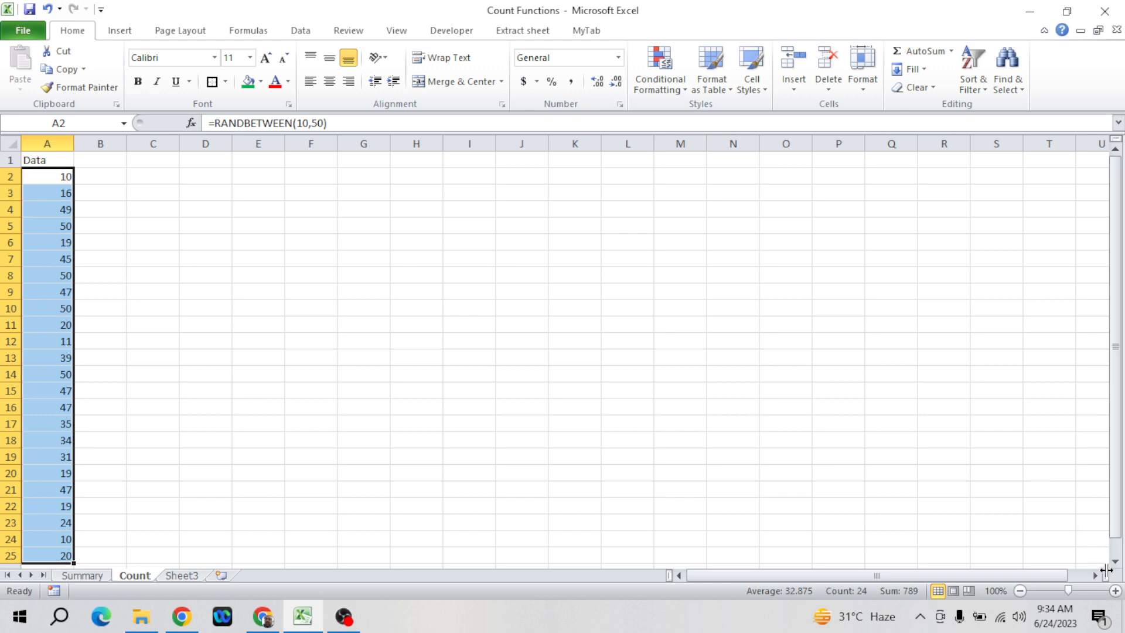
# - Replace the random-number formulas in A2:A25 with their static values
pyautogui.click(1114, 590)
pyautogui.click(1115, 591)
pyautogui.click(1114, 591)
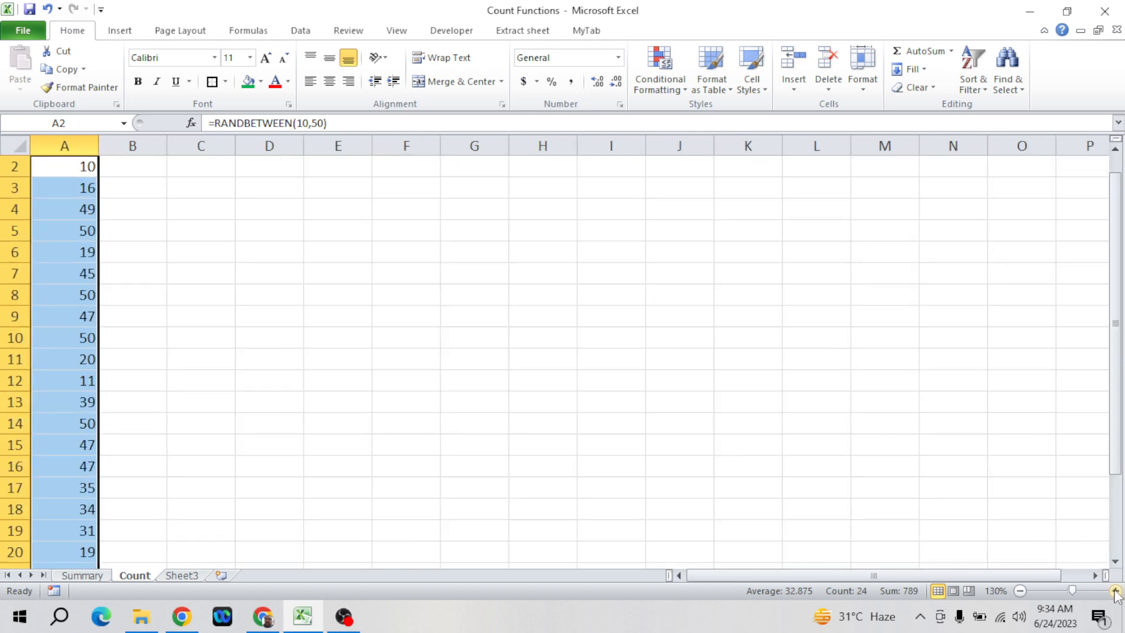
pyautogui.click(505, 431)
pyautogui.hotkey('ctrl', 'Home')
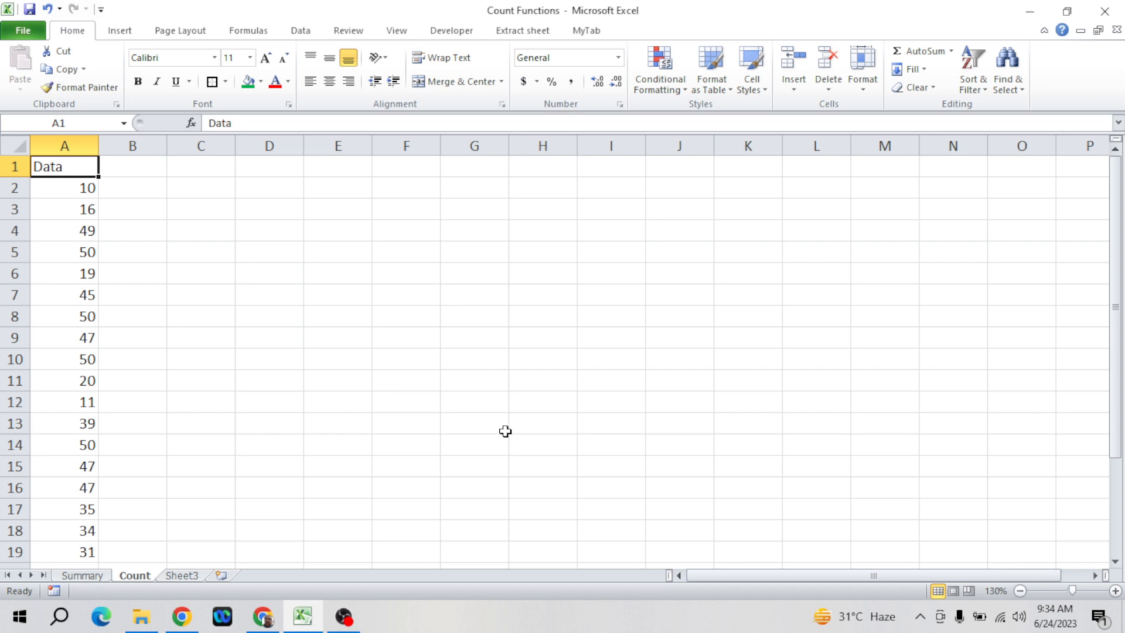
pyautogui.press('Down')
pyautogui.hotkey('ctrl', 'Down')
pyautogui.hotkey('ctrl', 'Up')
pyautogui.press('Down')
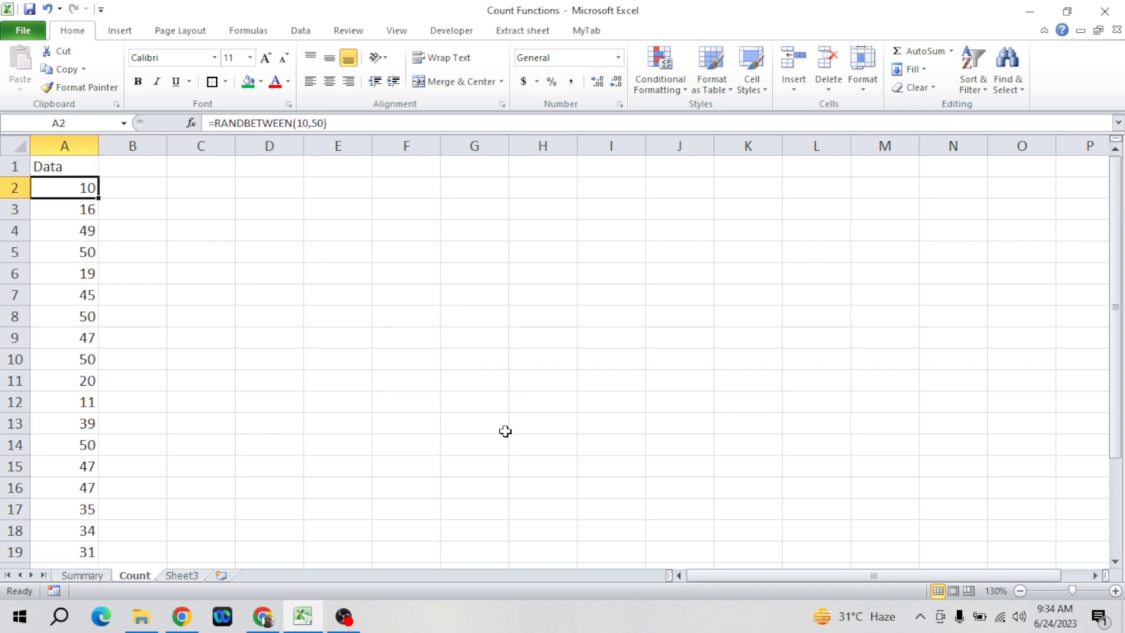
pyautogui.hotkey('ctrl', 'shift', 'Down')
pyautogui.hotkey('ctrl', 'c')
pyautogui.hotkey('alt', 'e')
pyautogui.press('s')
pyautogui.press('v')
pyautogui.press('Return')
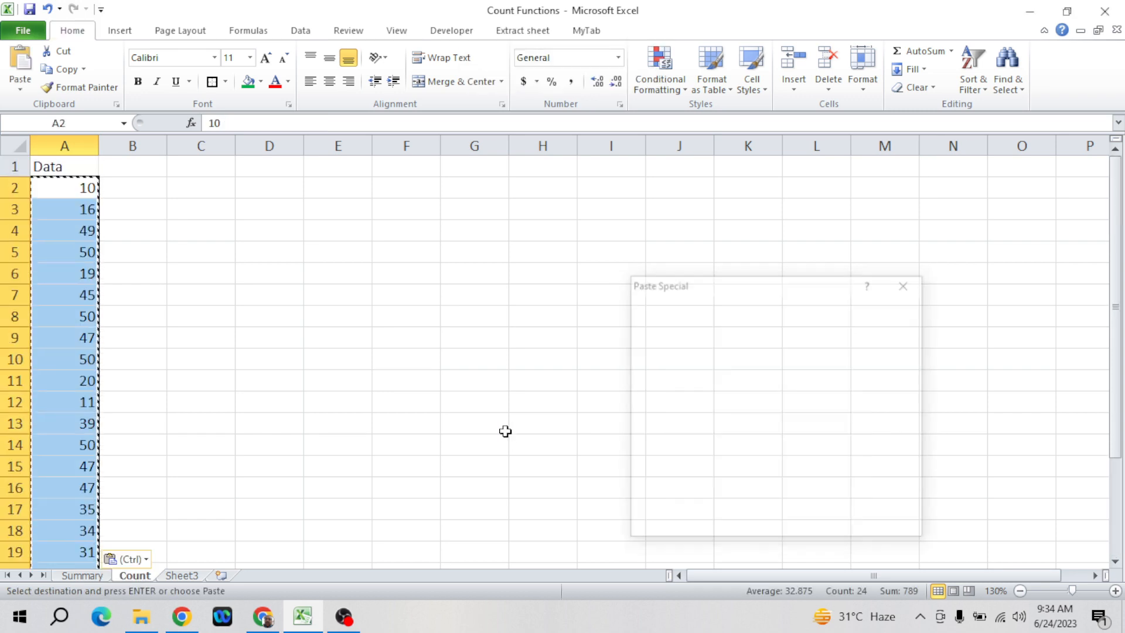
# - Clear the last five numbers of the Data column, A21:A25
pyautogui.press('Down')
pyautogui.press('Down')
pyautogui.press('Down')
pyautogui.press('Down')
pyautogui.press('Down')
pyautogui.press('Down')
pyautogui.press('Down')
pyautogui.press('Down')
pyautogui.press('Down')
pyautogui.press('Down')
pyautogui.press('Down')
pyautogui.press('Down')
pyautogui.press('Down')
pyautogui.press('Down')
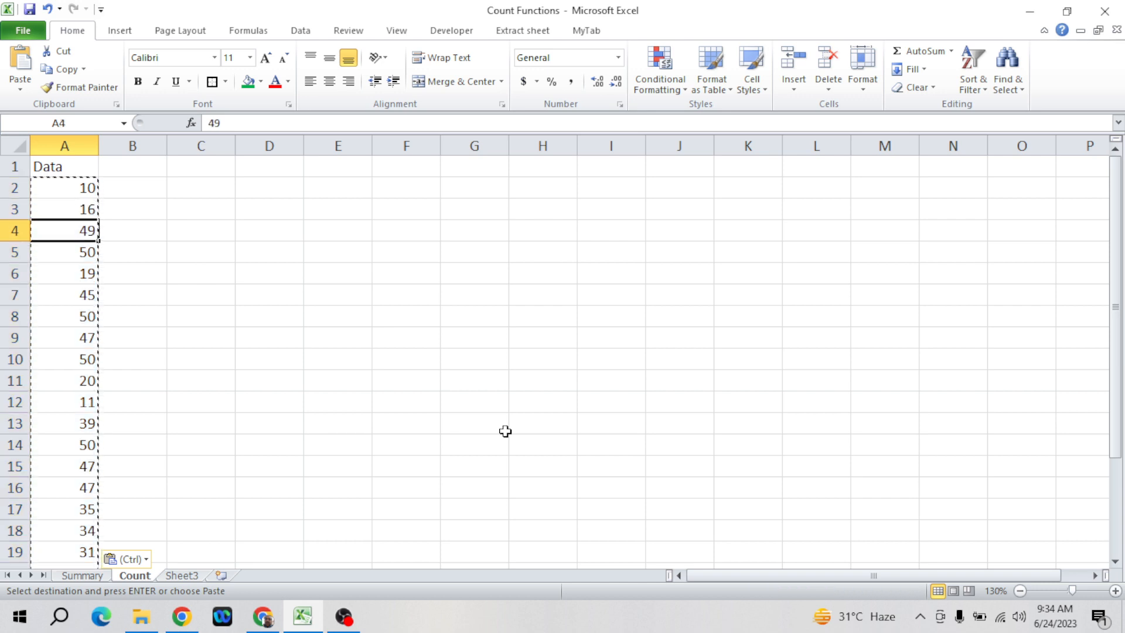
pyautogui.press('Down')
pyautogui.press('Down')
pyautogui.press('Down')
pyautogui.press('Down')
pyautogui.press('Down')
pyautogui.press('Down')
pyautogui.press('Up')
pyautogui.hotkey('ctrl', 'shift', 'Down')
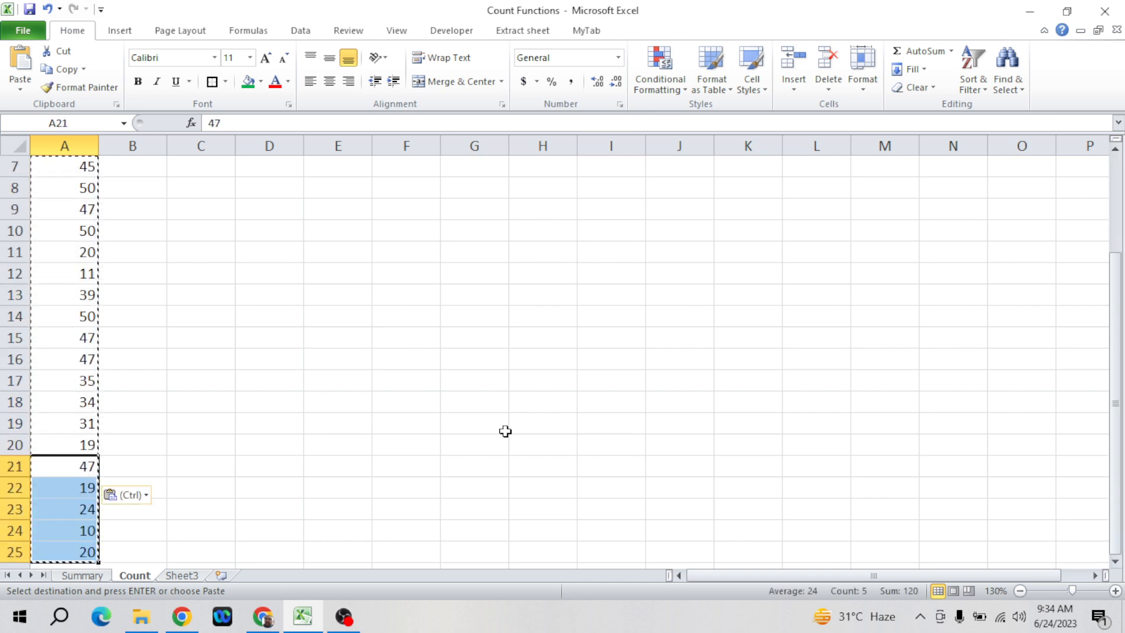
pyautogui.press('Delete')
# - Replace the numbers in A4 and A7 with the text entries sfd and sdss
pyautogui.press('Up')
pyautogui.hotkey('ctrl', 'Up')
pyautogui.press('Down')
pyautogui.press('Down')
pyautogui.press('Down')
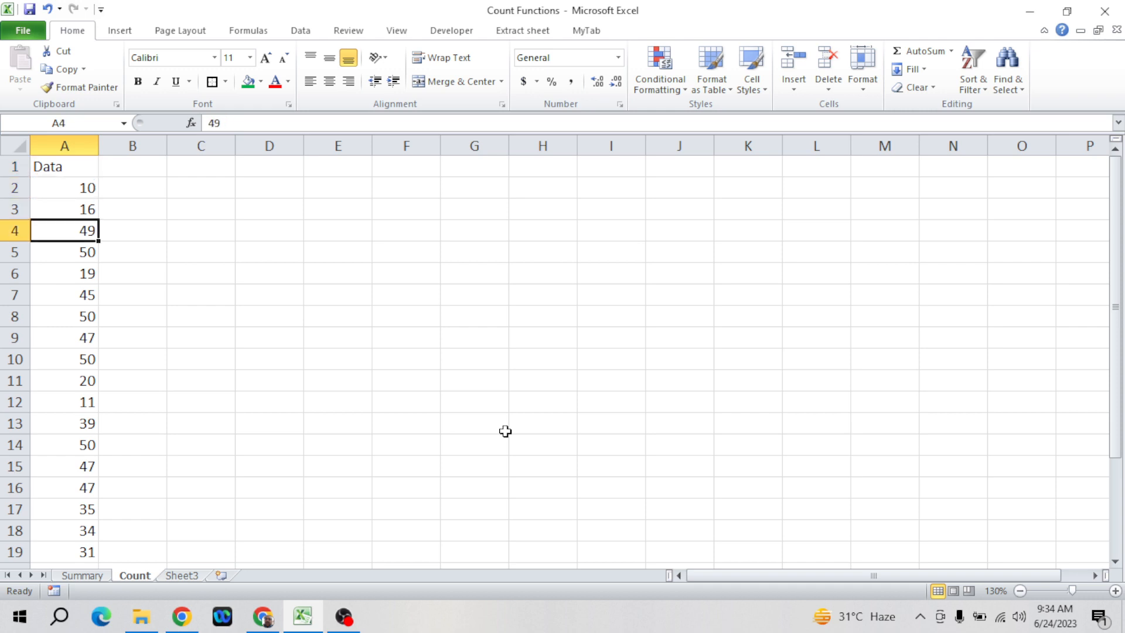
pyautogui.write('sfd')
pyautogui.press('Return')
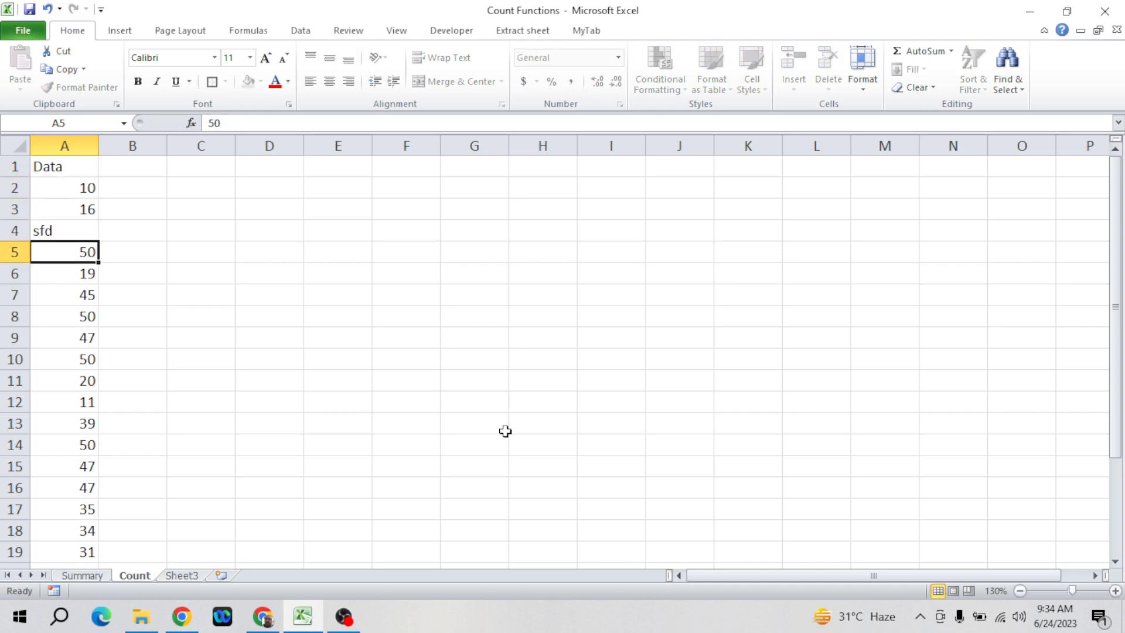
pyautogui.press('Down')
pyautogui.press('Down')
pyautogui.write('sdss')
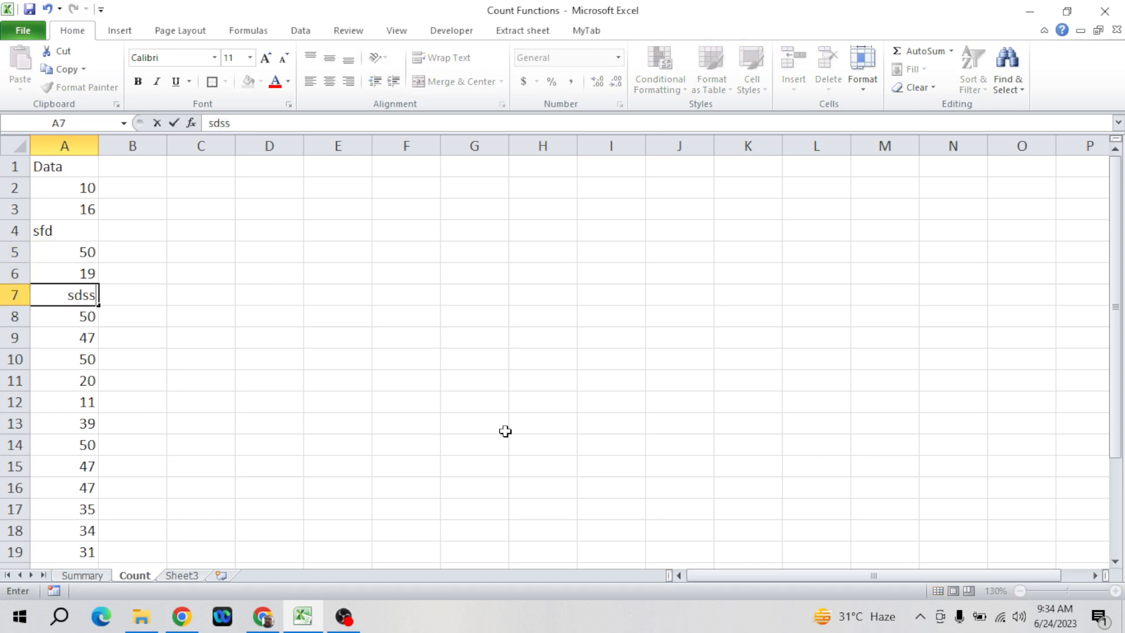
pyautogui.press('Return')
# - Replace the number in A10 with the text gdgd and the one in A11 with a sample first name
pyautogui.press('Down')
pyautogui.press('Down')
pyautogui.write('gdgd')
pyautogui.press('Return')
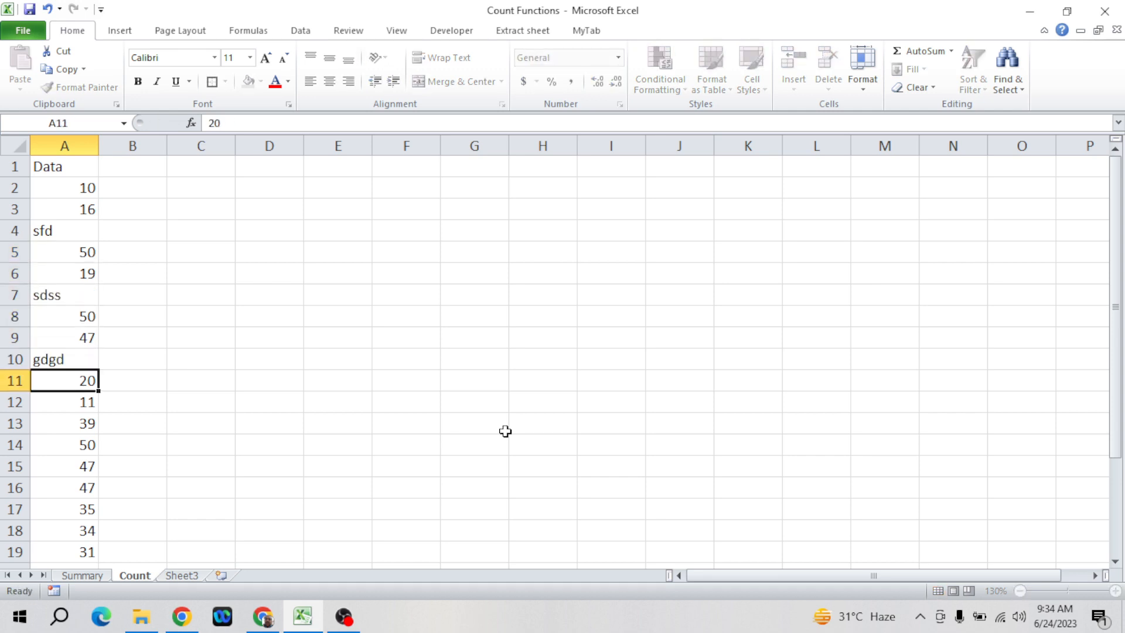
pyautogui.write('Ram')
pyautogui.press('Return')
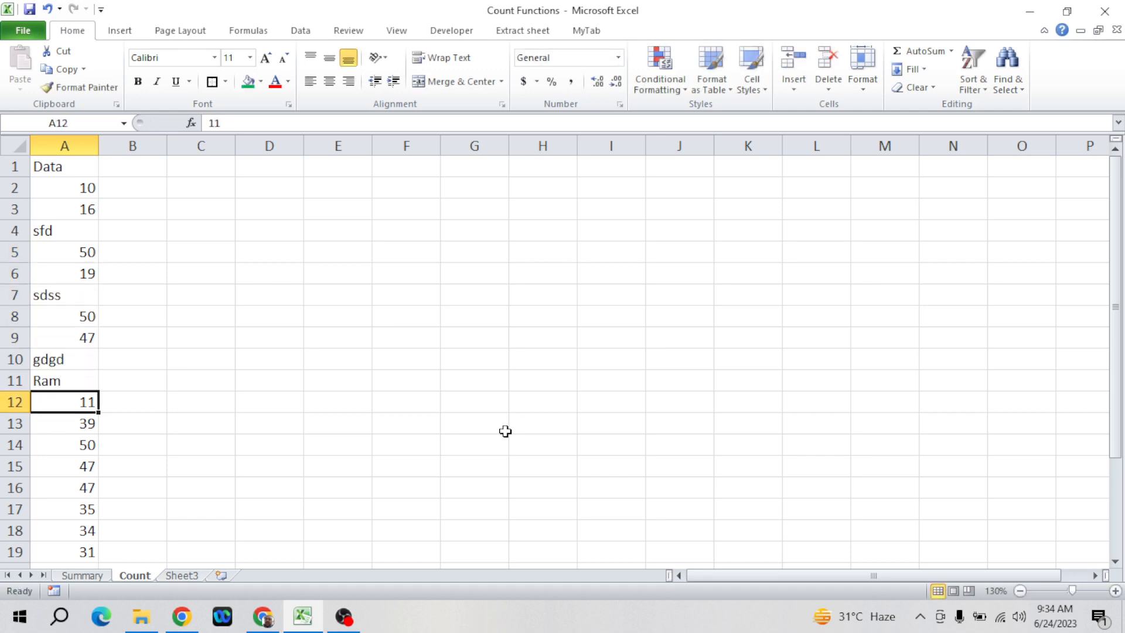
pyautogui.press('Down')
pyautogui.press('Down')
pyautogui.press('Down')
pyautogui.press('Down')
pyautogui.write('s')
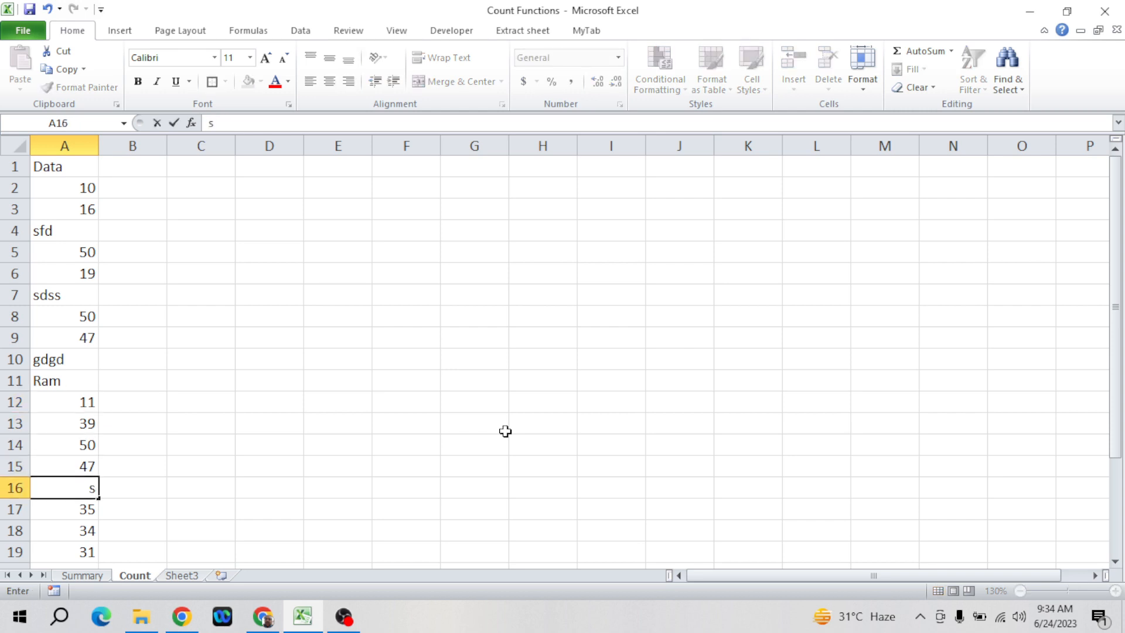
pyautogui.press('Escape')
# - Go through the mixed numeric and text entries of the Data column from A1 down to A13
pyautogui.press('Up')
pyautogui.press('Up')
pyautogui.press('Up')
pyautogui.press('Up')
pyautogui.press('Up')
pyautogui.press('Up')
pyautogui.press('Up')
pyautogui.press('Up')
pyautogui.press('Up')
pyautogui.press('Up')
pyautogui.press('Up')
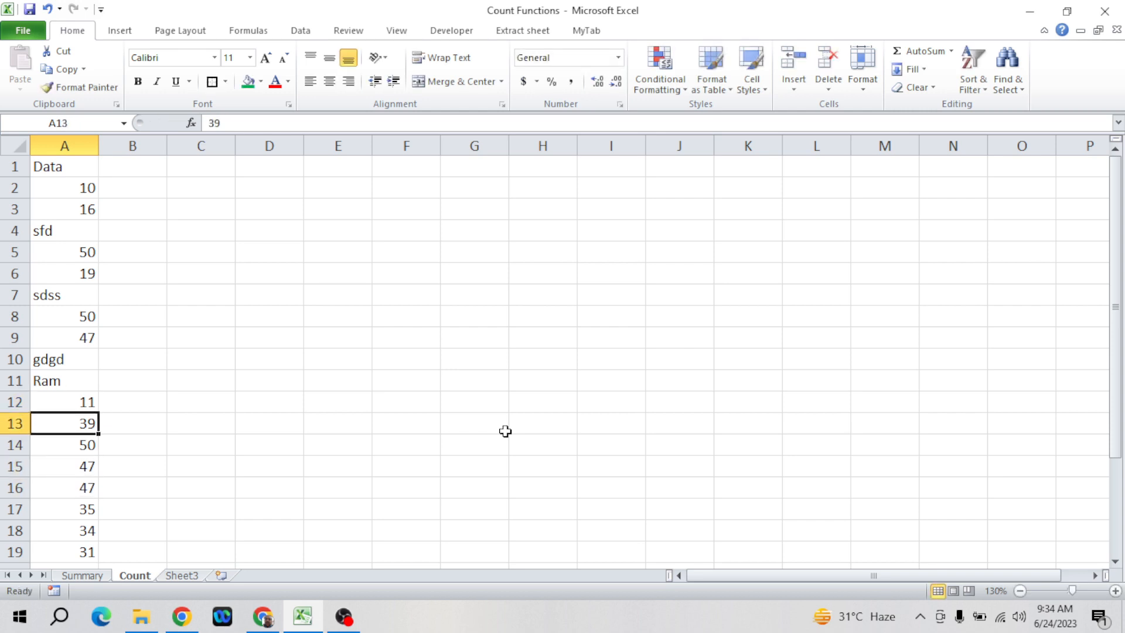
pyautogui.hotkey('ctrl', 'Up')
pyautogui.press('Down')
pyautogui.press('Down')
pyautogui.press('Down')
pyautogui.press('Down')
pyautogui.press('Down')
pyautogui.press('Down')
pyautogui.press('Down')
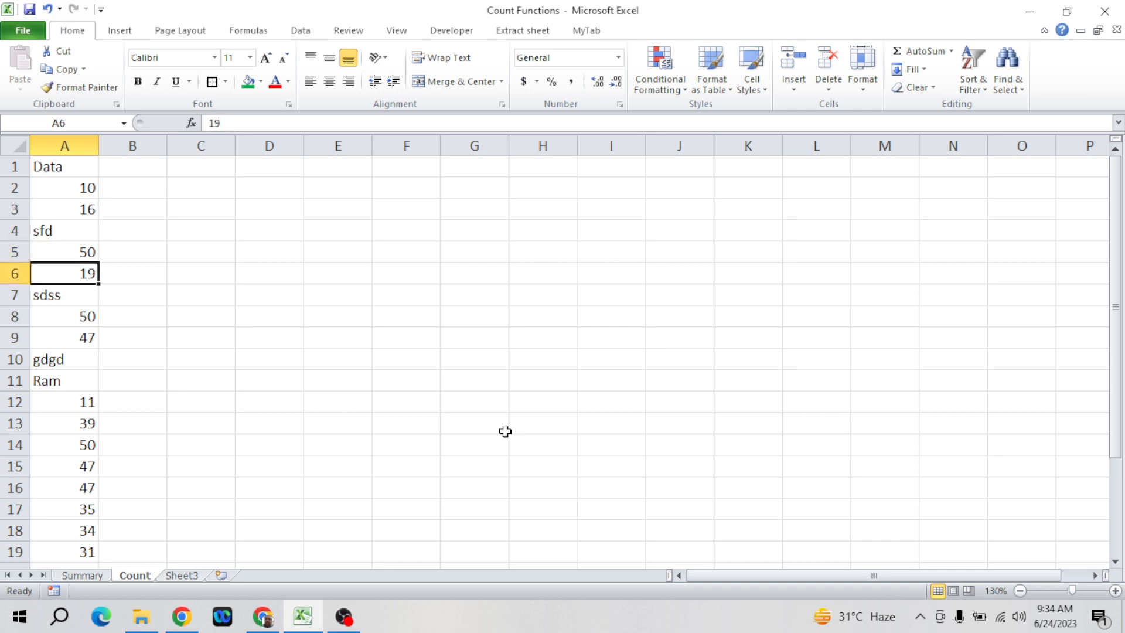
pyautogui.press('Down')
pyautogui.press('Down')
pyautogui.press('Down')
pyautogui.press('Down')
pyautogui.press('Down')
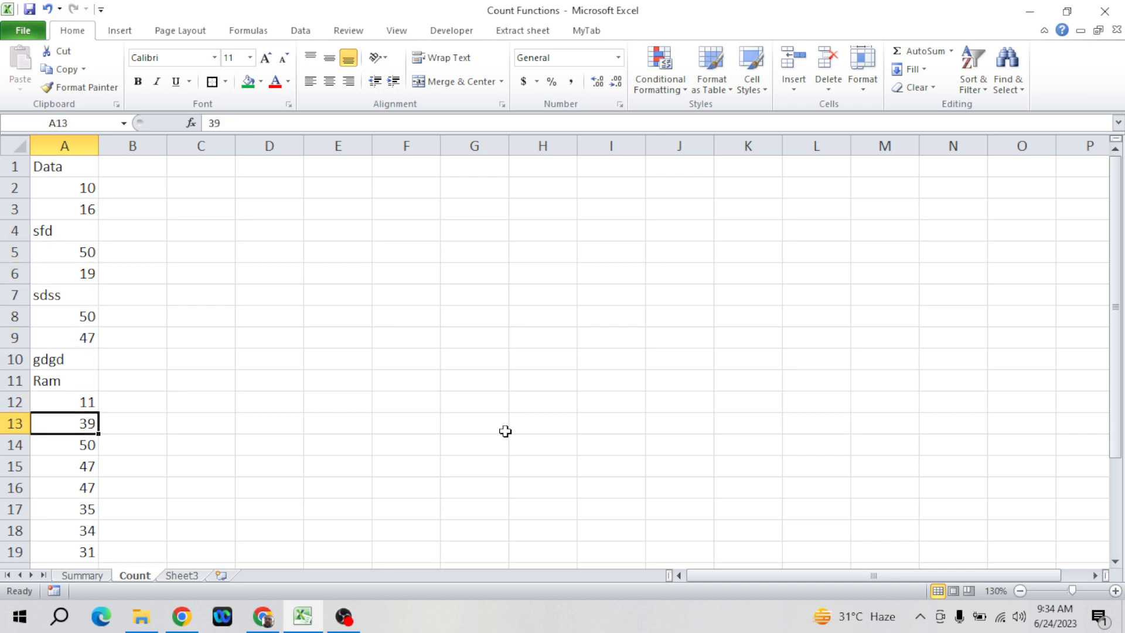
# - Replace the number in A13 with the symbol % and the one in A16 with $
pyautogui.write('%')
pyautogui.press('Return')
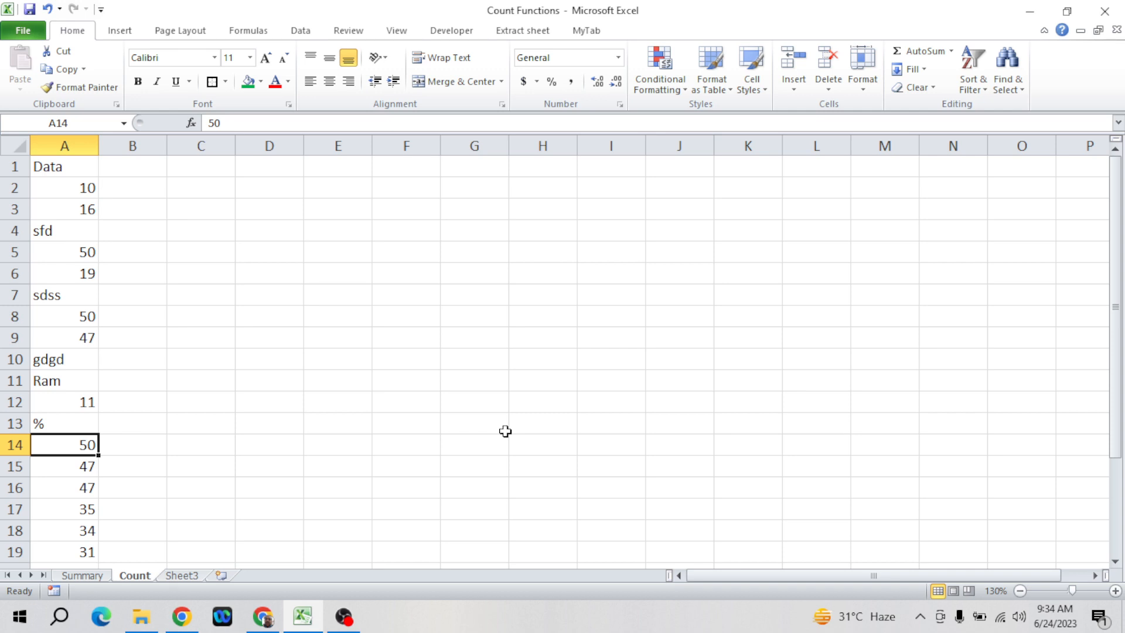
pyautogui.press('Down')
pyautogui.press('Down')
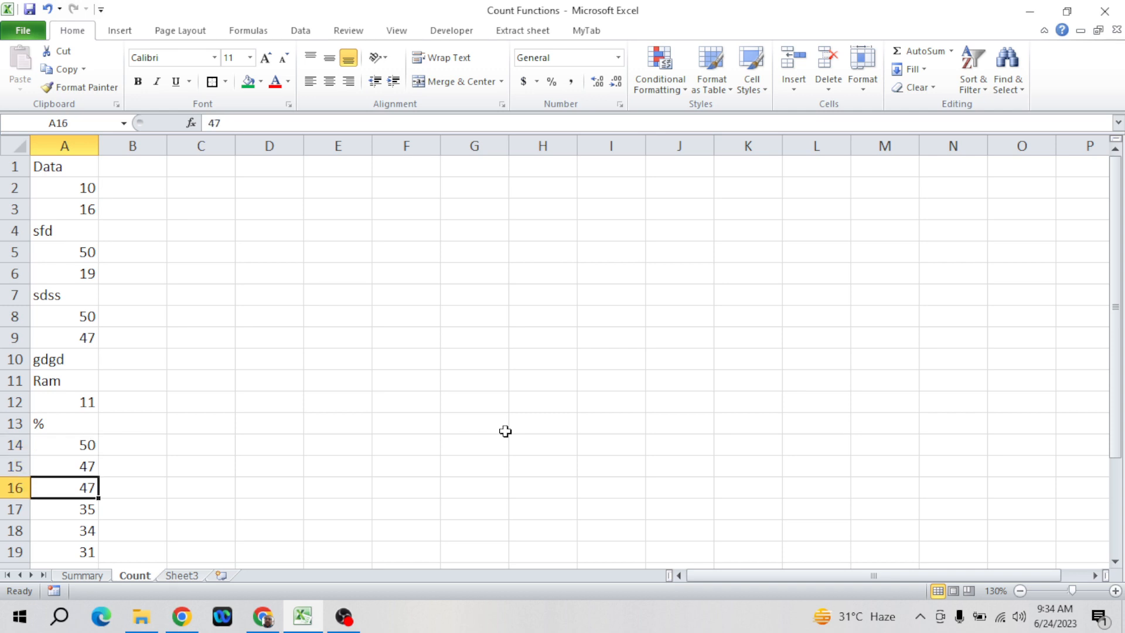
pyautogui.write('$')
pyautogui.press('Return')
# - Clear cells A10 and A5 in the Data column to leave blanks among the entries
pyautogui.press('Up')
pyautogui.press('Up')
pyautogui.press('Up')
pyautogui.press('Up')
pyautogui.press('Up')
pyautogui.press('Up')
pyautogui.press('Up')
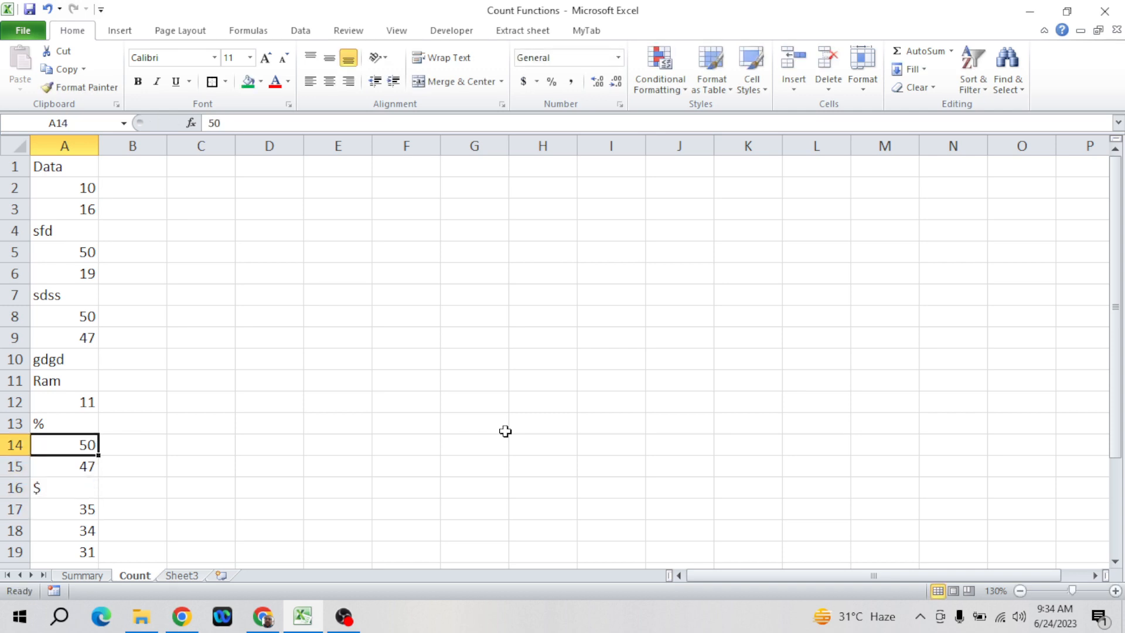
pyautogui.press('Delete')
pyautogui.press('Up')
pyautogui.press('Up')
pyautogui.press('Up')
pyautogui.press('Up')
pyautogui.press('Up')
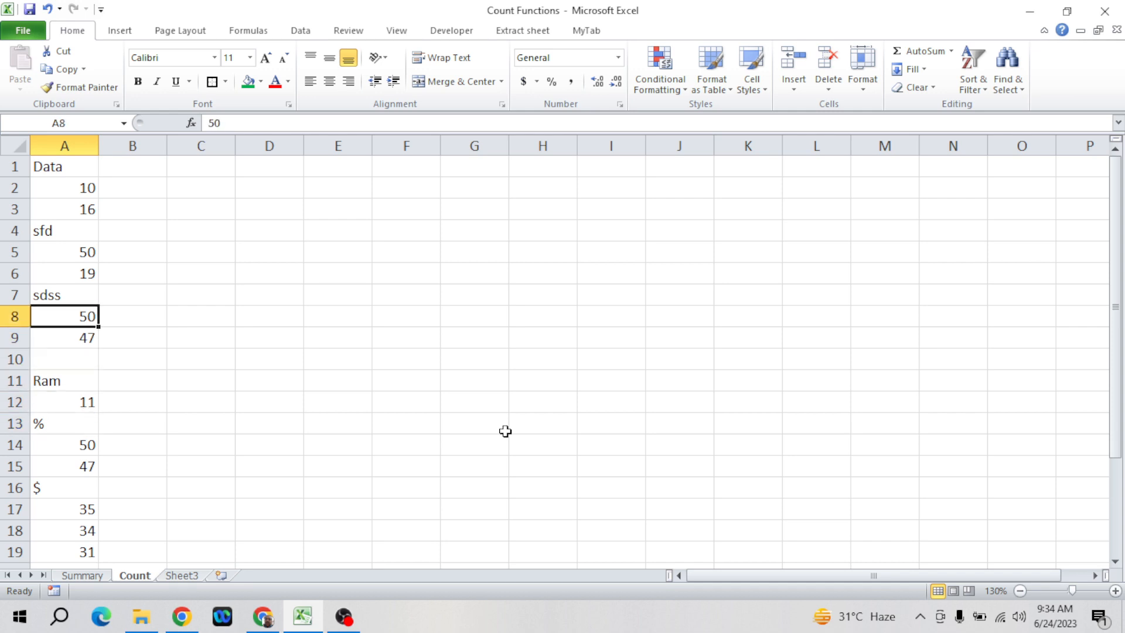
pyautogui.press('Delete')
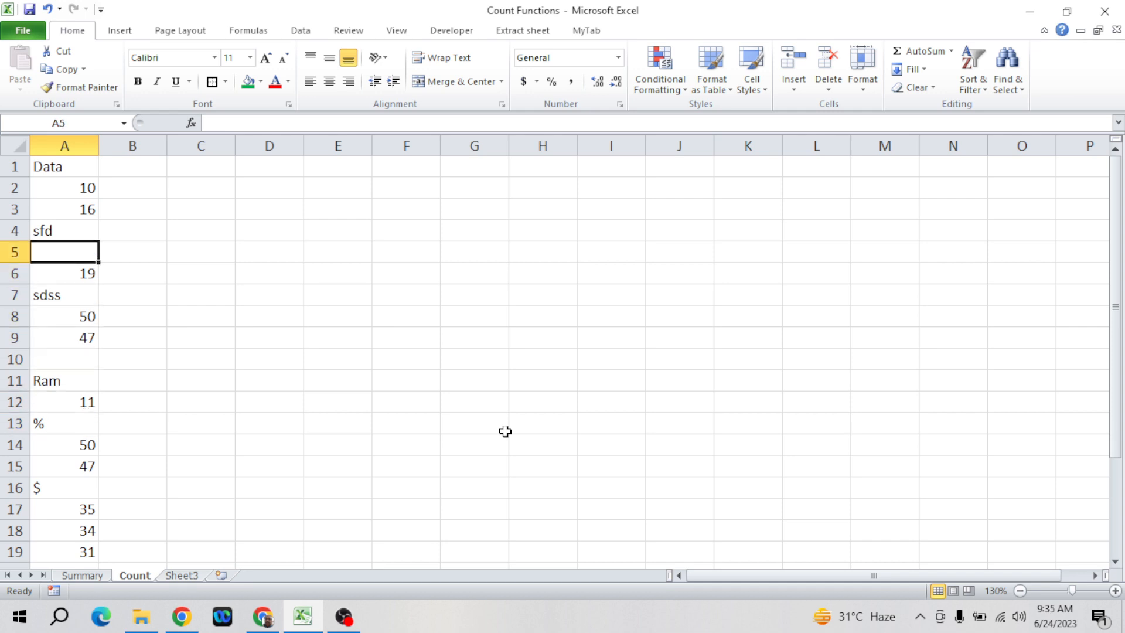
# - Clear cell A18 in the Data column to add another blank
pyautogui.press('Down')
pyautogui.press('Down')
pyautogui.press('Down')
pyautogui.press('Down')
pyautogui.press('Down')
pyautogui.press('Down')
pyautogui.press('Down')
pyautogui.press('Down')
pyautogui.press('Down')
pyautogui.press('Down')
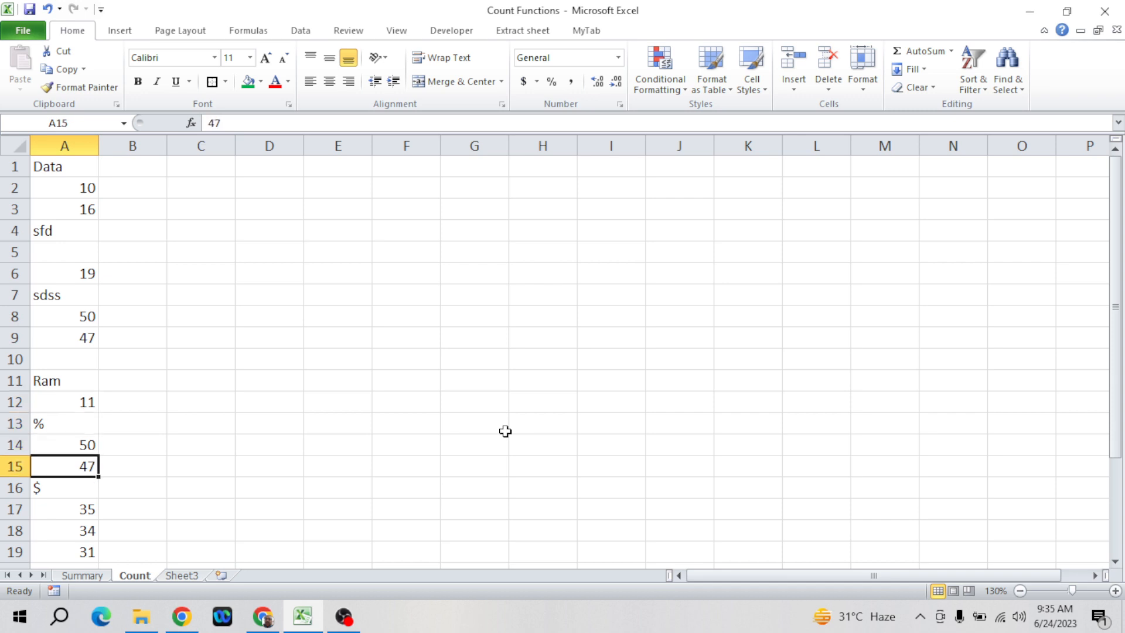
pyautogui.press('Down')
pyautogui.press('Down')
pyautogui.press('Down')
pyautogui.press('Delete')
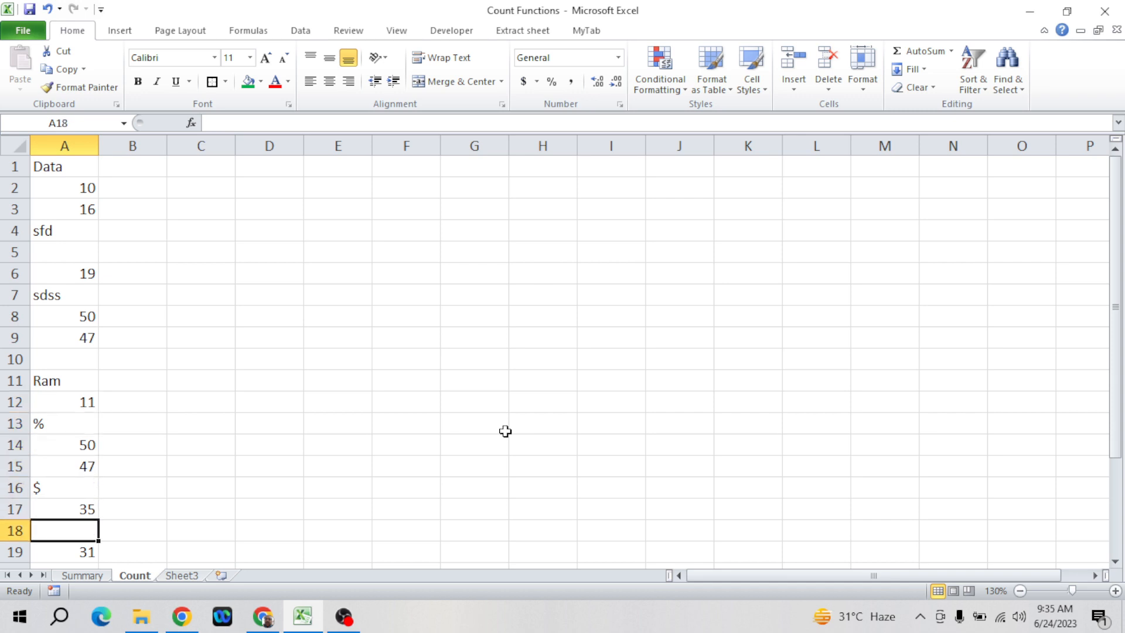
# - Enter the label Count in cell E3, beside the sample data
pyautogui.press('Up')
pyautogui.press('Up')
pyautogui.press('Up')
pyautogui.press('Up')
pyautogui.press('Up')
pyautogui.press('Up')
pyautogui.press('Up')
pyautogui.press('Up')
pyautogui.press('Up')
pyautogui.press('Up')
pyautogui.press('Up')
pyautogui.press('Up')
pyautogui.press('Up')
pyautogui.press('Up')
pyautogui.press('Up')
pyautogui.press('Up')
pyautogui.press('Up')
pyautogui.press('Right')
pyautogui.press('Right')
pyautogui.press('Right')
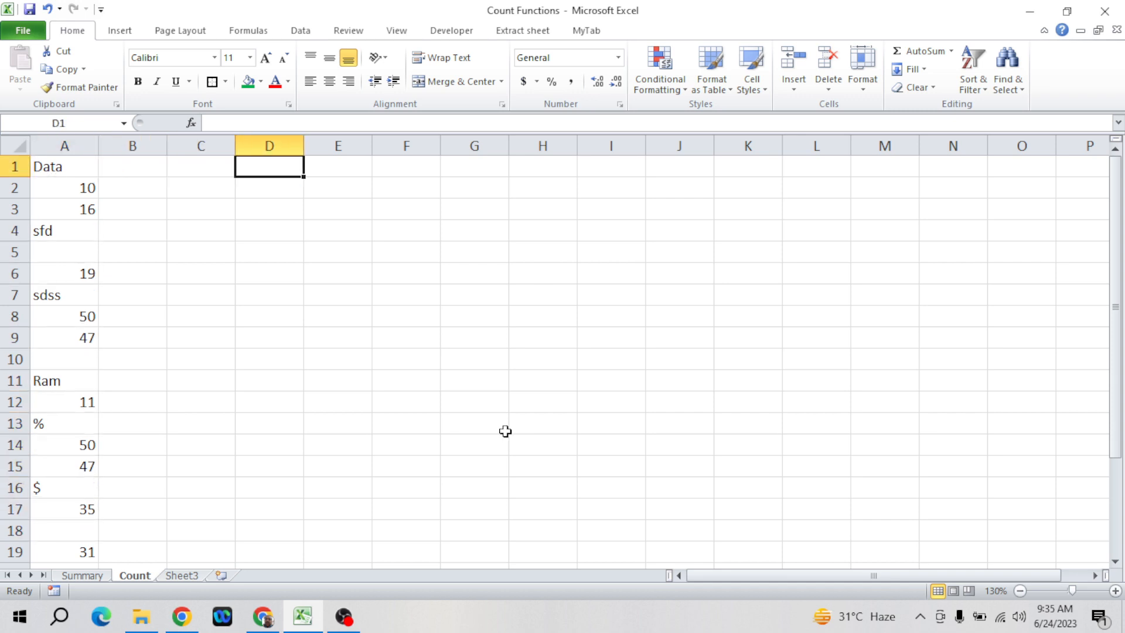
pyautogui.press('Right')
pyautogui.press('Down')
pyautogui.press('Down')
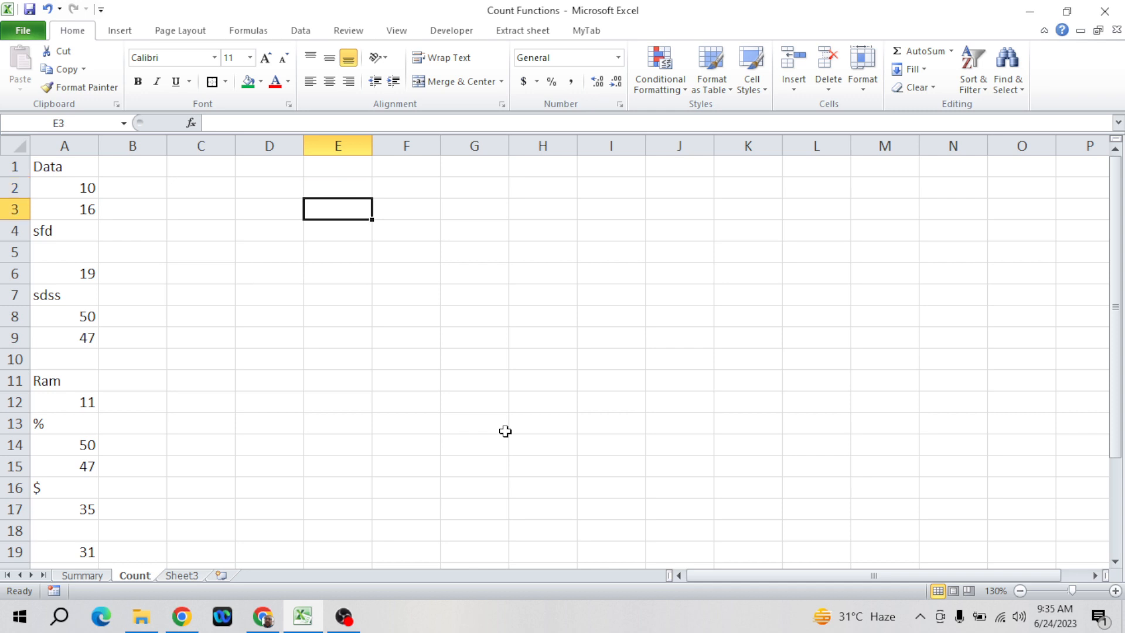
pyautogui.write('Count')
pyautogui.press('Return')
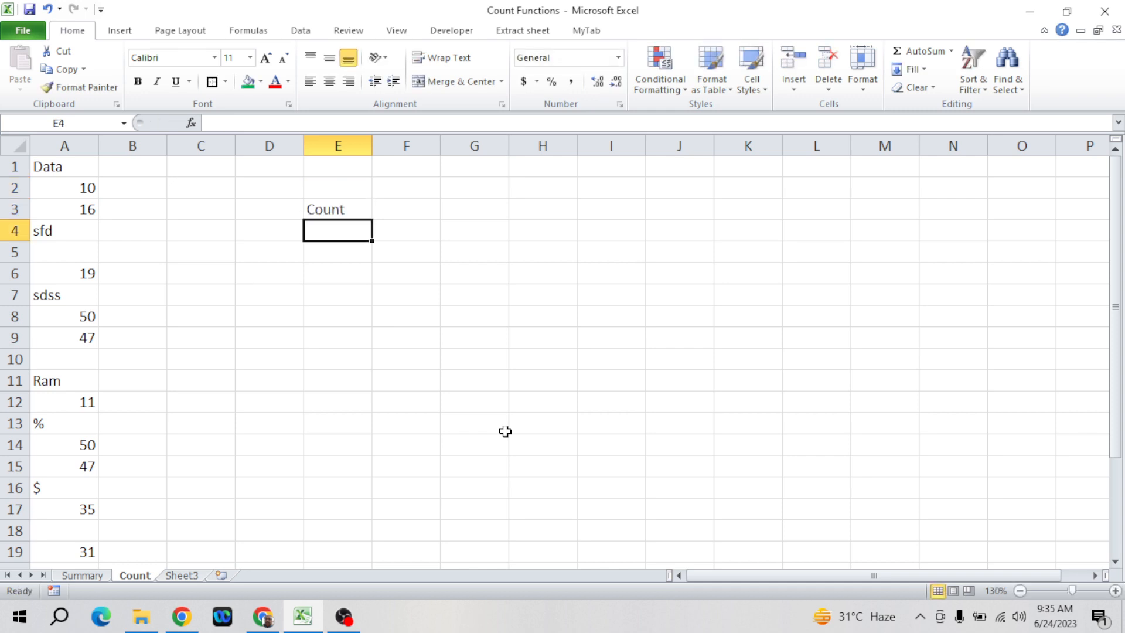
# - Enter the formula =COUNT(A2:A20) in F3, next to the Count label
pyautogui.press('Up')
pyautogui.press('Right')
pyautogui.write('=coun')
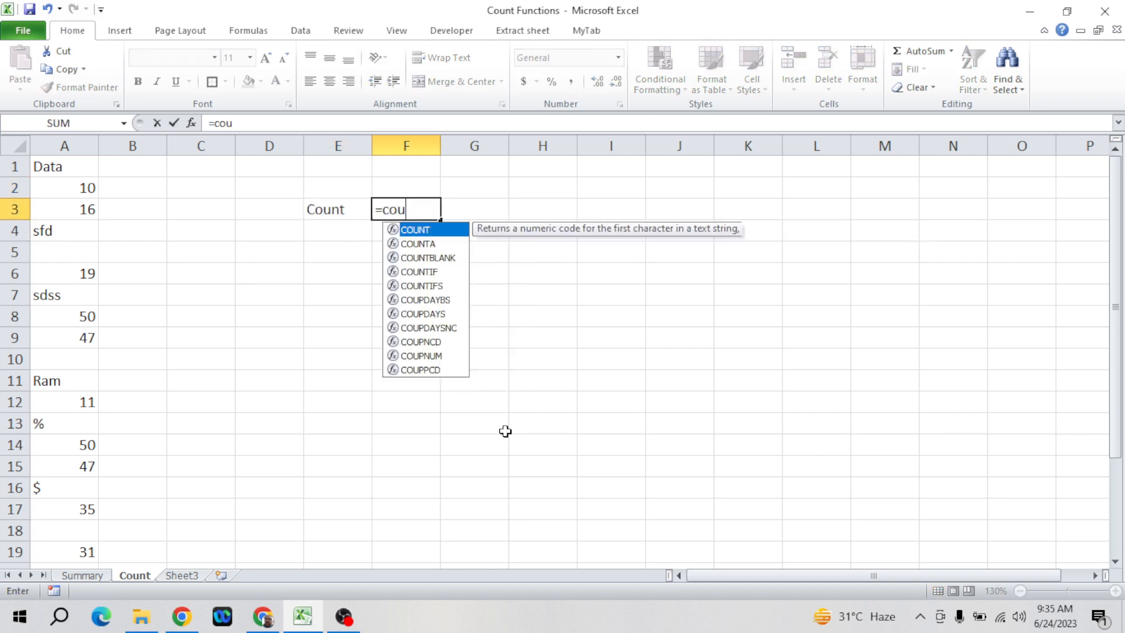
pyautogui.press('Tab')
pyautogui.press('Left')
pyautogui.press('Left')
pyautogui.press('Left')
pyautogui.press('Left')
pyautogui.press('Left')
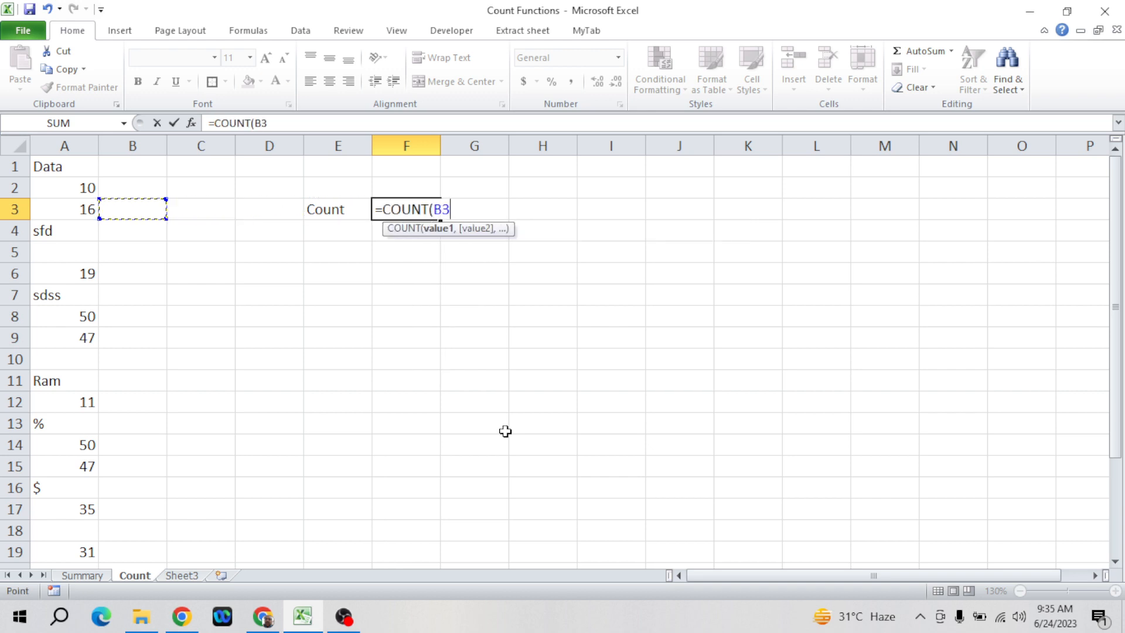
pyautogui.press('Up')
pyautogui.hotkey('shift', 'Down')
pyautogui.hotkey('shift', 'Down')
pyautogui.hotkey('shift', 'Down')
pyautogui.hotkey('shift', 'Down')
pyautogui.hotkey('shift', 'Down')
pyautogui.hotkey('shift', 'Down')
pyautogui.hotkey('shift', 'Down')
pyautogui.hotkey('shift', 'Down')
pyautogui.hotkey('shift', 'Down')
pyautogui.hotkey('shift', 'Down')
pyautogui.hotkey('shift', 'Down')
pyautogui.hotkey('shift', 'Down')
pyautogui.hotkey('shift', 'Down')
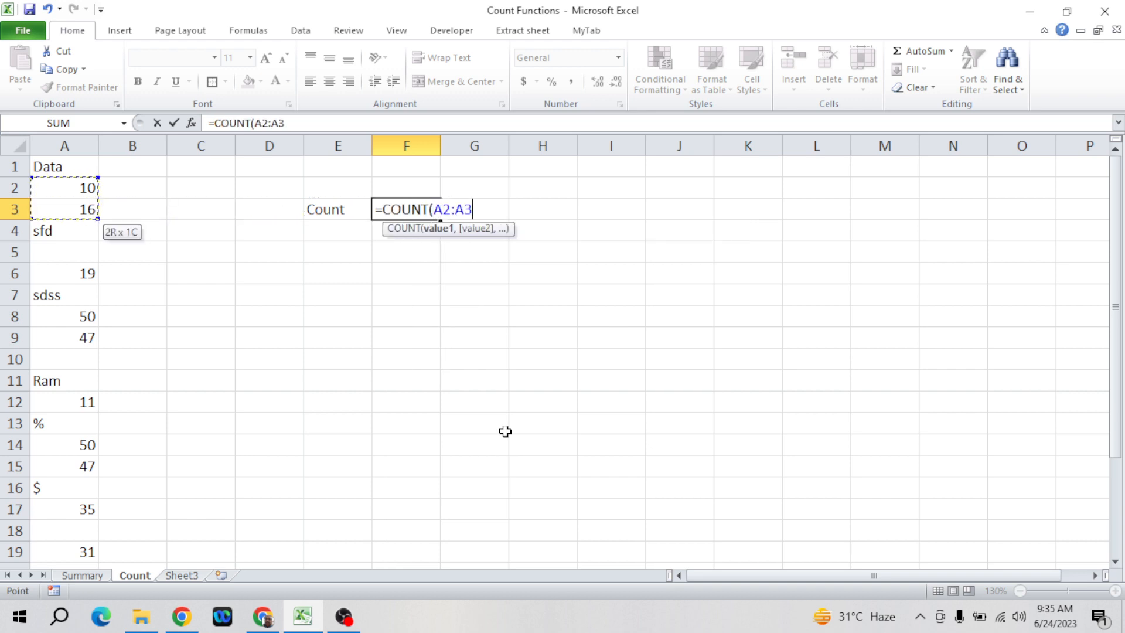
pyautogui.hotkey('shift', 'Down')
pyautogui.hotkey('shift', 'Down')
pyautogui.hotkey('shift', 'Down')
pyautogui.hotkey('shift', 'Down')
pyautogui.hotkey('shift', 'Down')
pyautogui.hotkey('shift', 'Down')
pyautogui.hotkey('shift', 'Down')
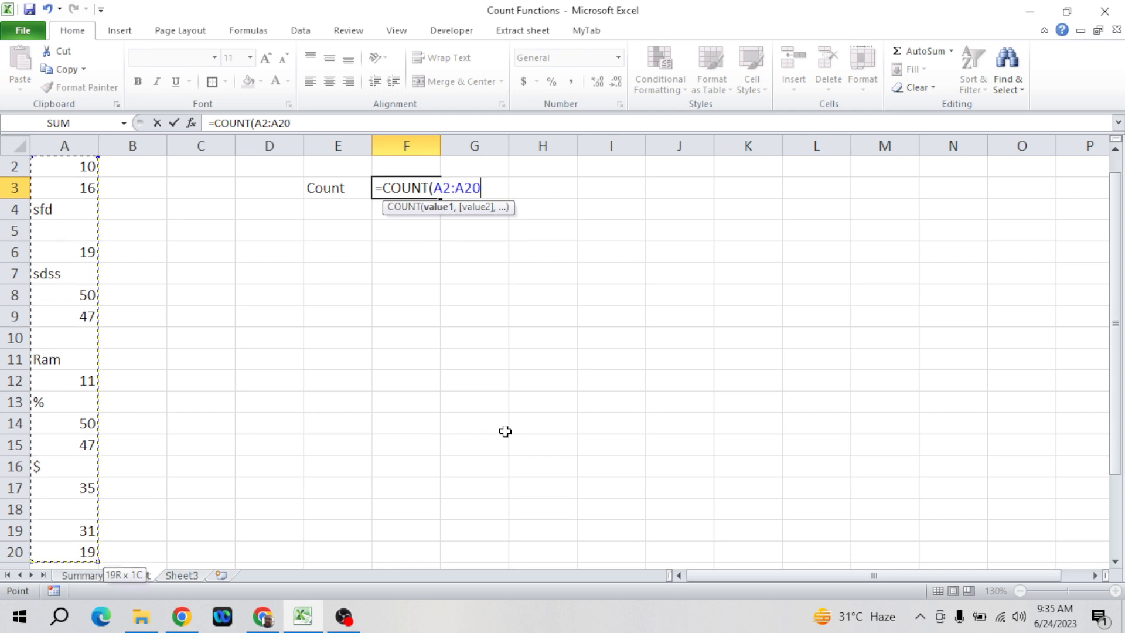
pyautogui.hotkey('shift', 'Up')
pyautogui.hotkey('shift', 'Up')
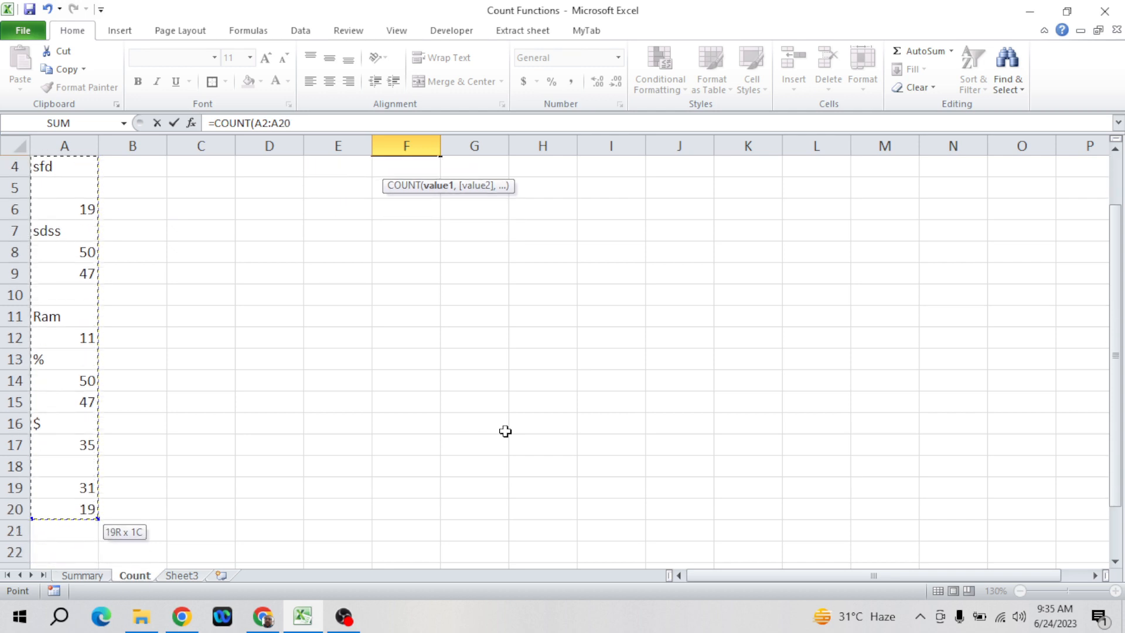
pyautogui.click(407, 124)
pyautogui.write(')')
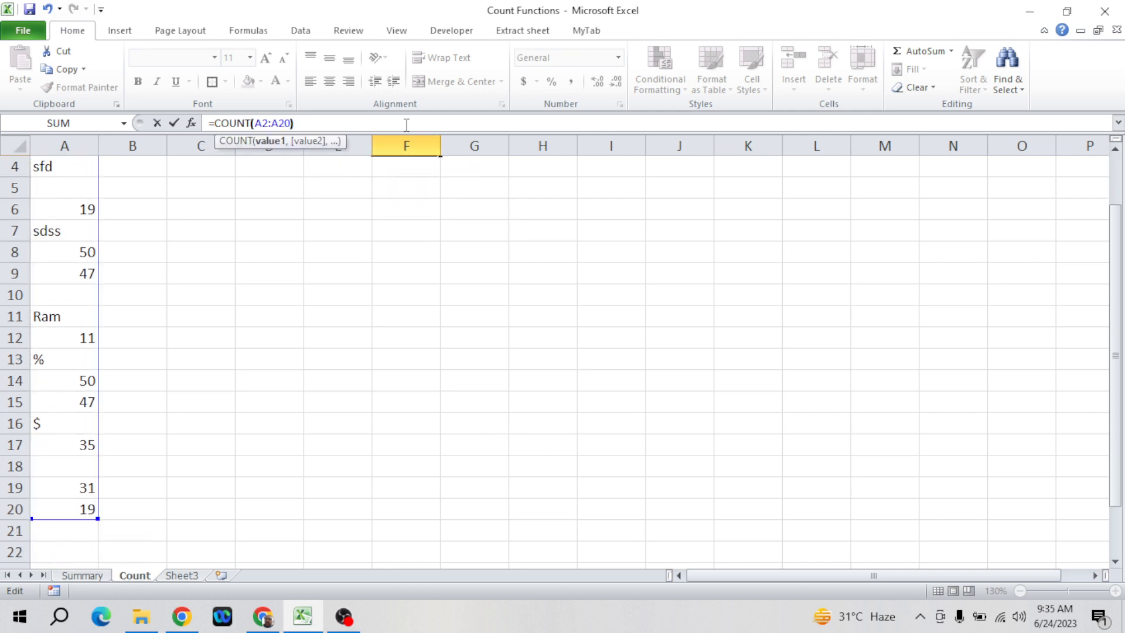
pyautogui.press('Return')
pyautogui.press('Up')
pyautogui.scroll(1, 407, 123)
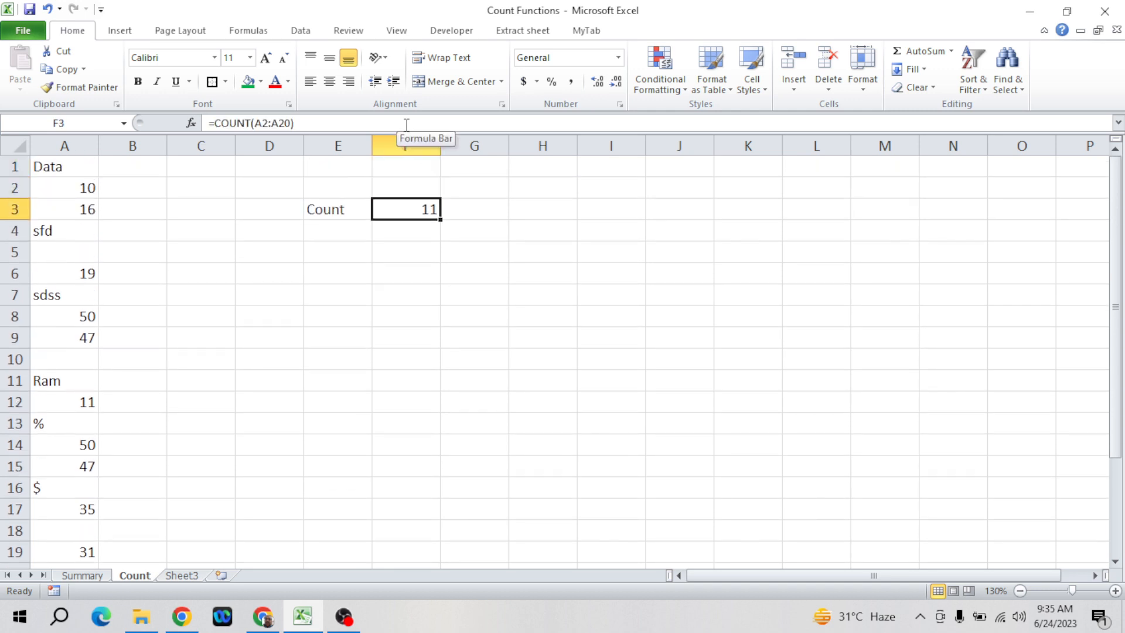
# - Go through the numeric cells of the Data column one by one from A2 to A20, skipping text and blanks
pyautogui.click(85, 190)
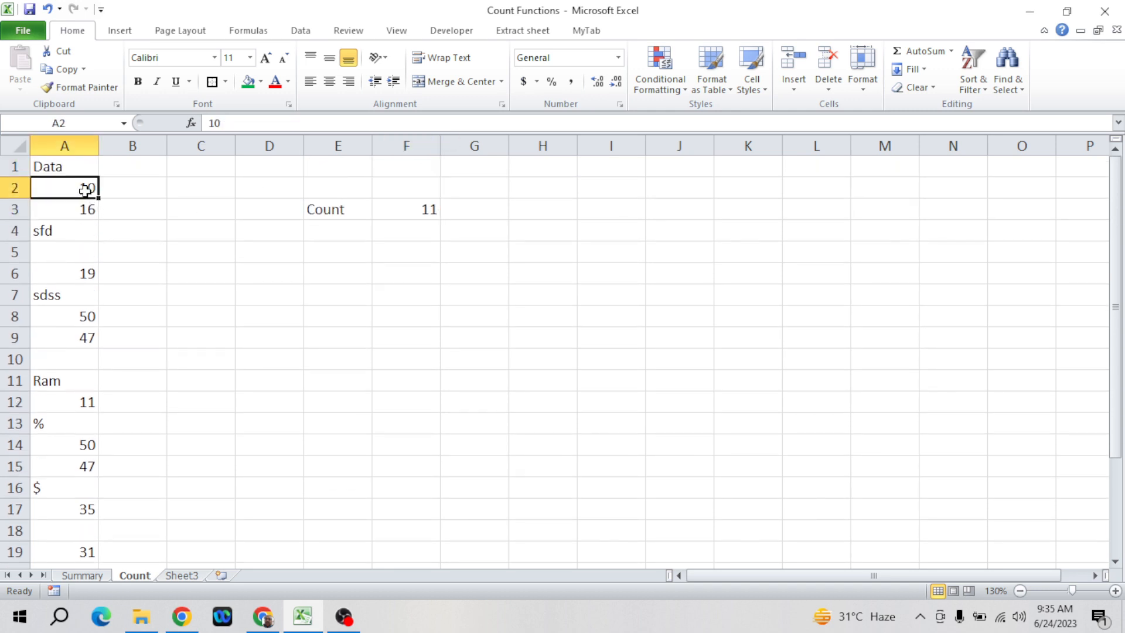
pyautogui.hotkey('shift', 'Down')
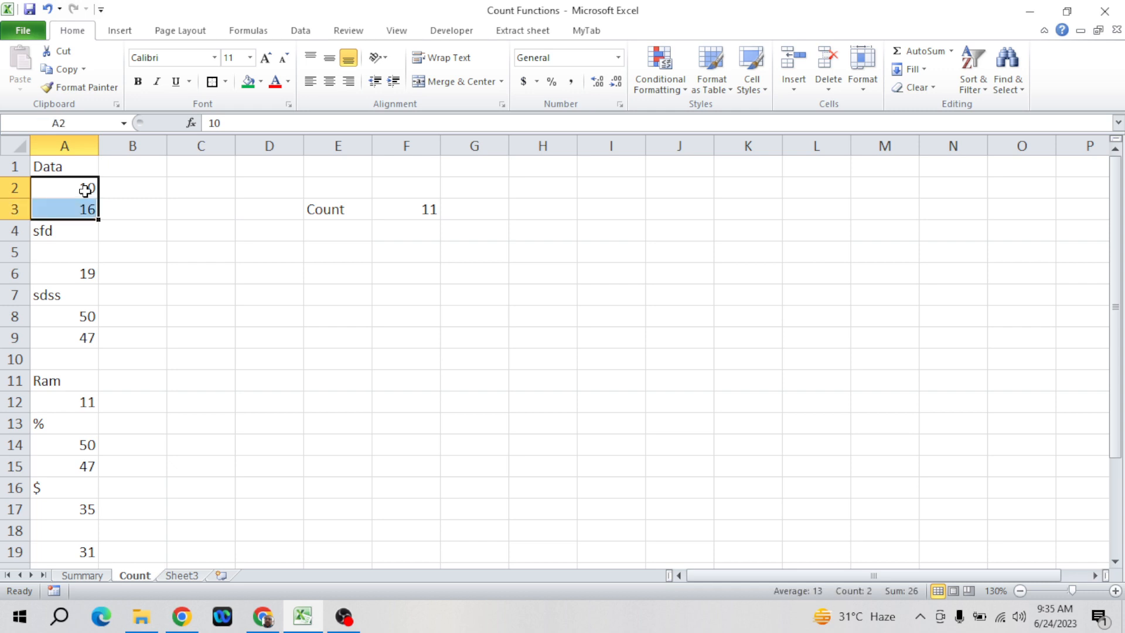
pyautogui.click(85, 273)
pyautogui.click(83, 316)
pyautogui.click(83, 337)
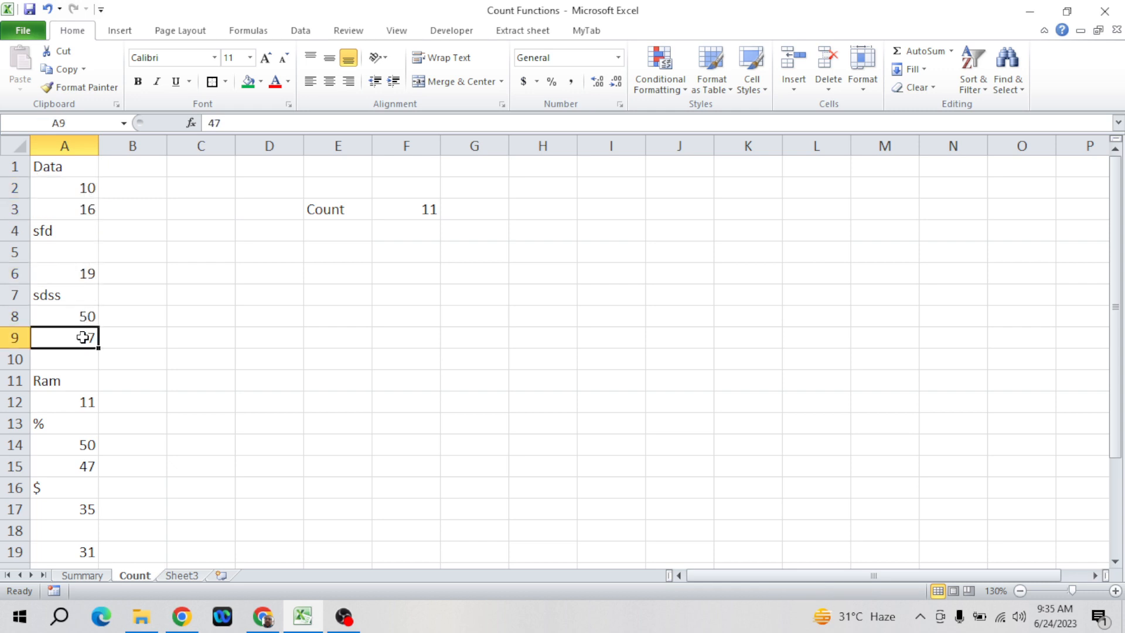
pyautogui.click(82, 403)
pyautogui.click(82, 441)
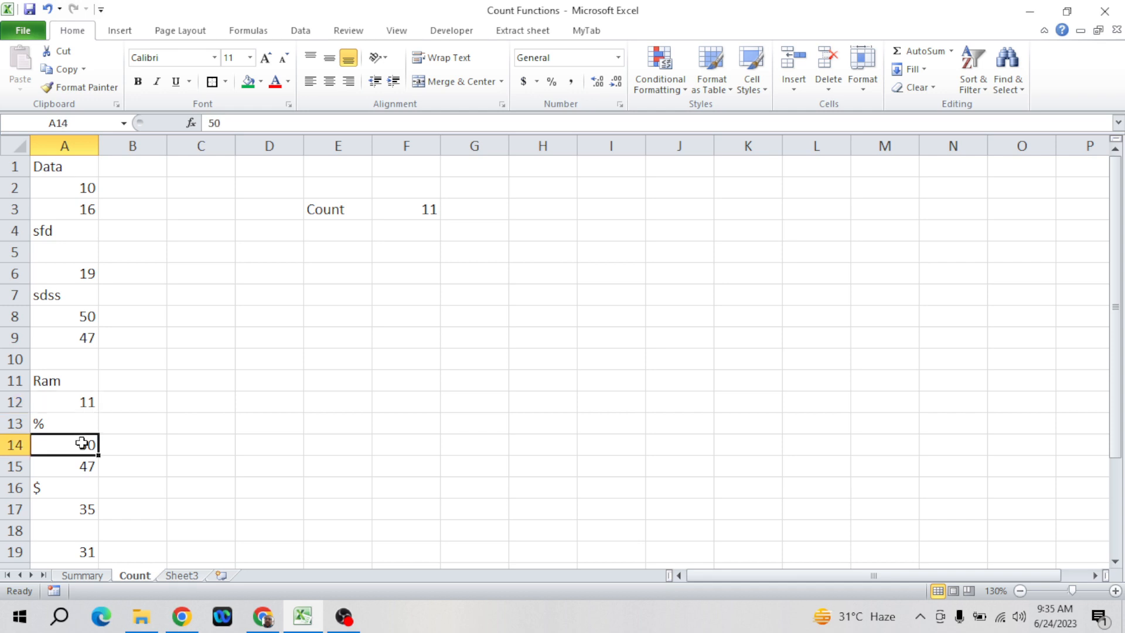
pyautogui.click(84, 466)
pyautogui.click(86, 510)
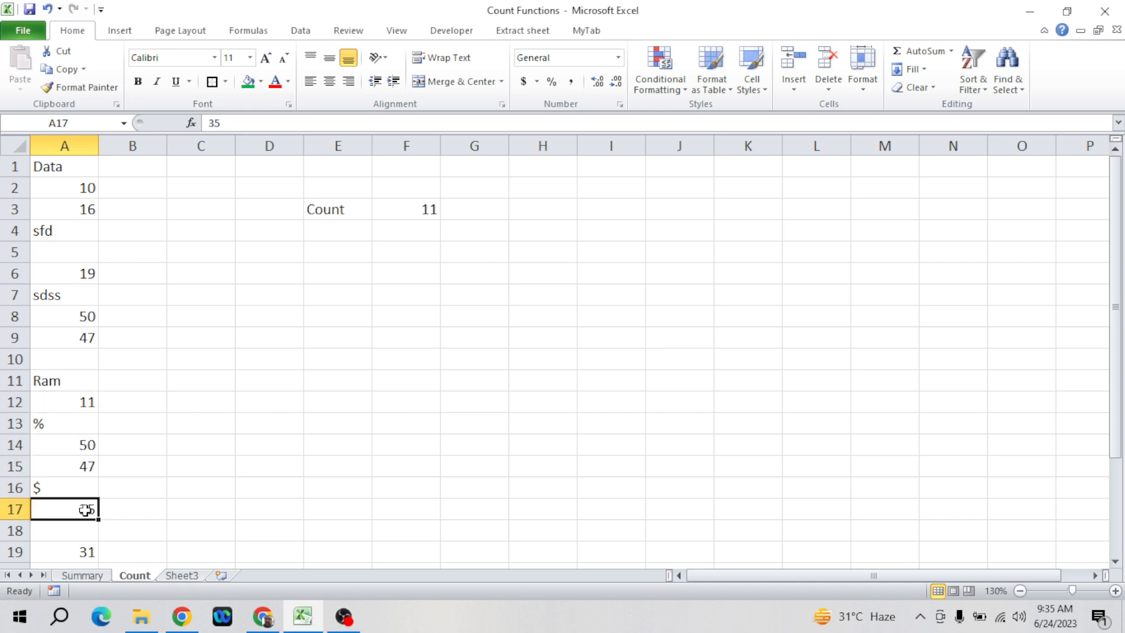
pyautogui.click(83, 550)
pyautogui.press('Down')
pyautogui.press('Down')
pyautogui.press('Up')
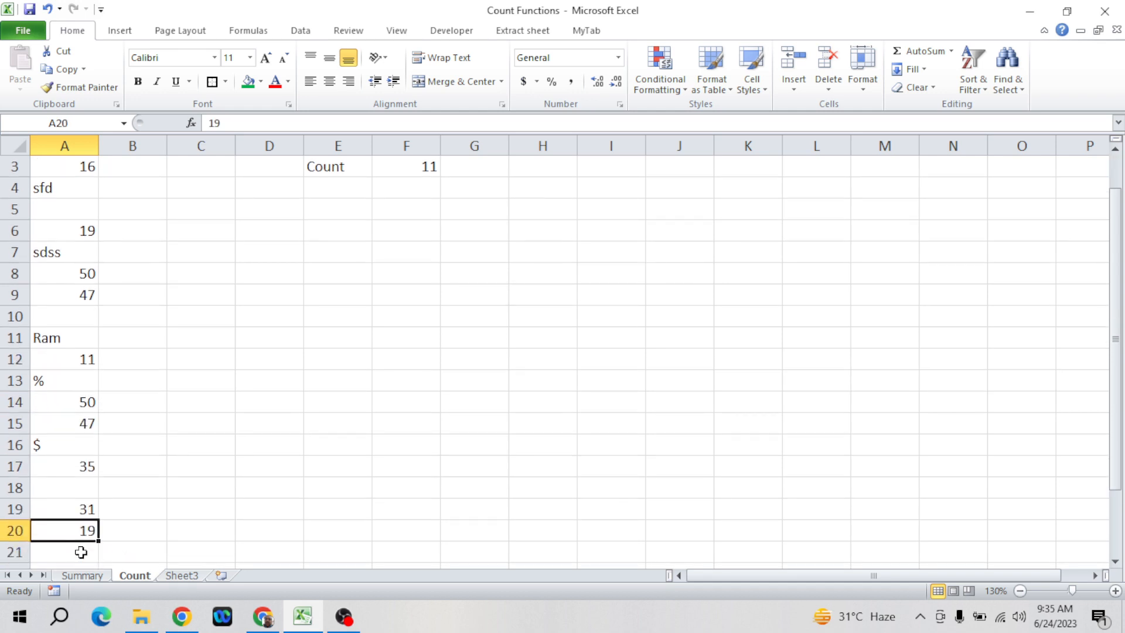
# - Return to the Count label and review the COUNT formula and its result in F3
pyautogui.press('Right')
pyautogui.hotkey('ctrl', 'Up')
pyautogui.press('Down')
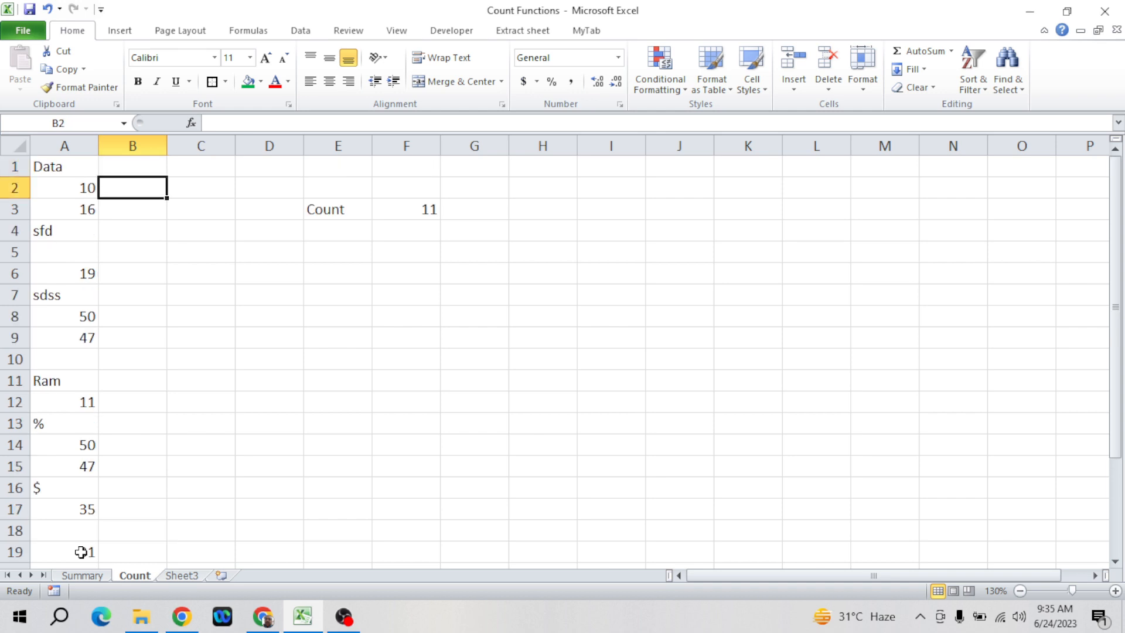
pyautogui.press('Down')
pyautogui.press('Right')
pyautogui.press('Right')
pyautogui.press('Right')
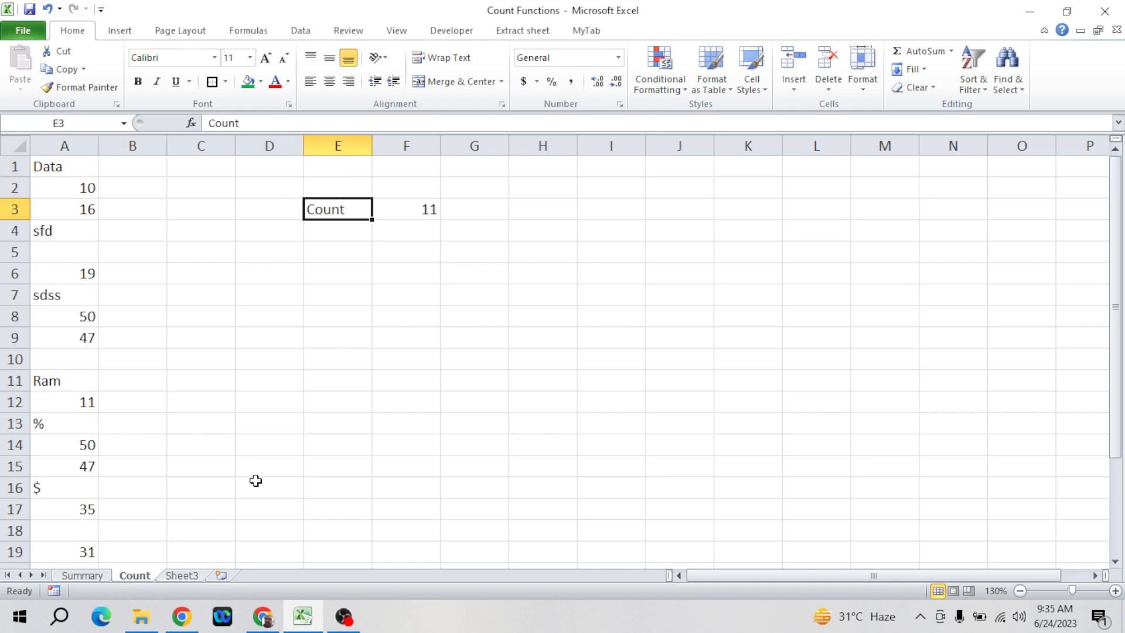
pyautogui.click(417, 212)
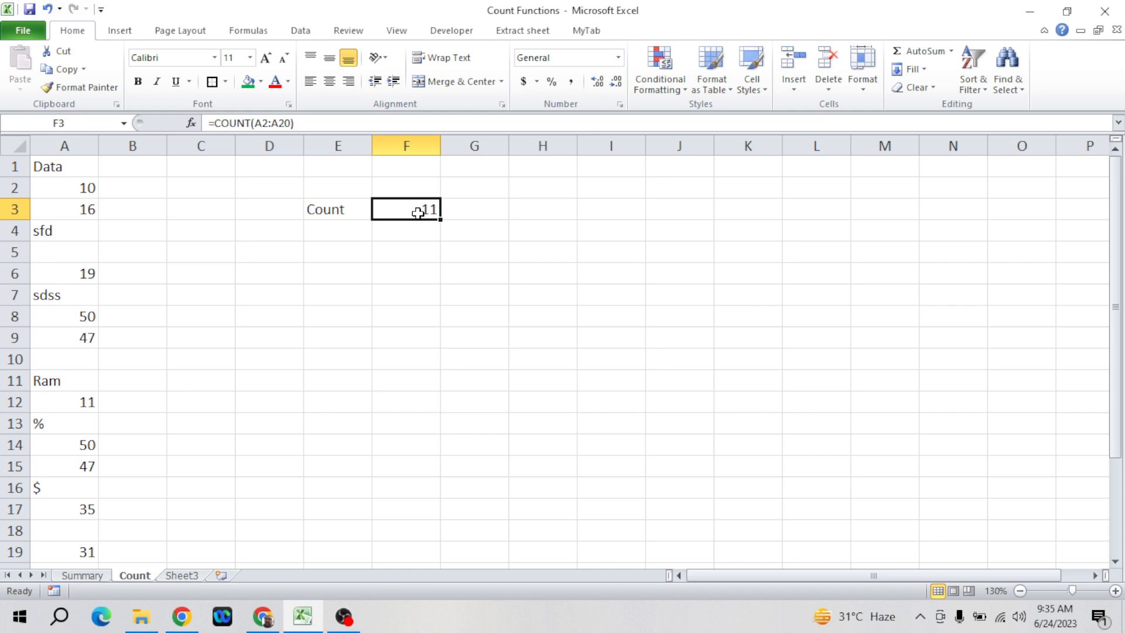
# - Enter the label countA in cell E4, below the Count label
pyautogui.press('Down')
pyautogui.press('Left')
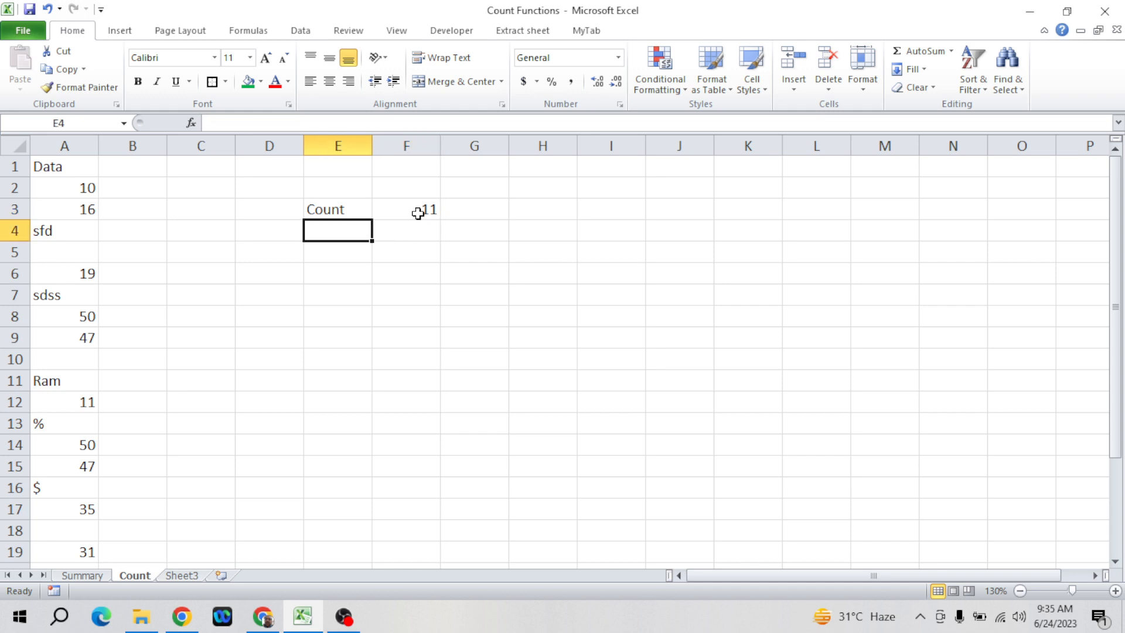
pyautogui.click(47, 400)
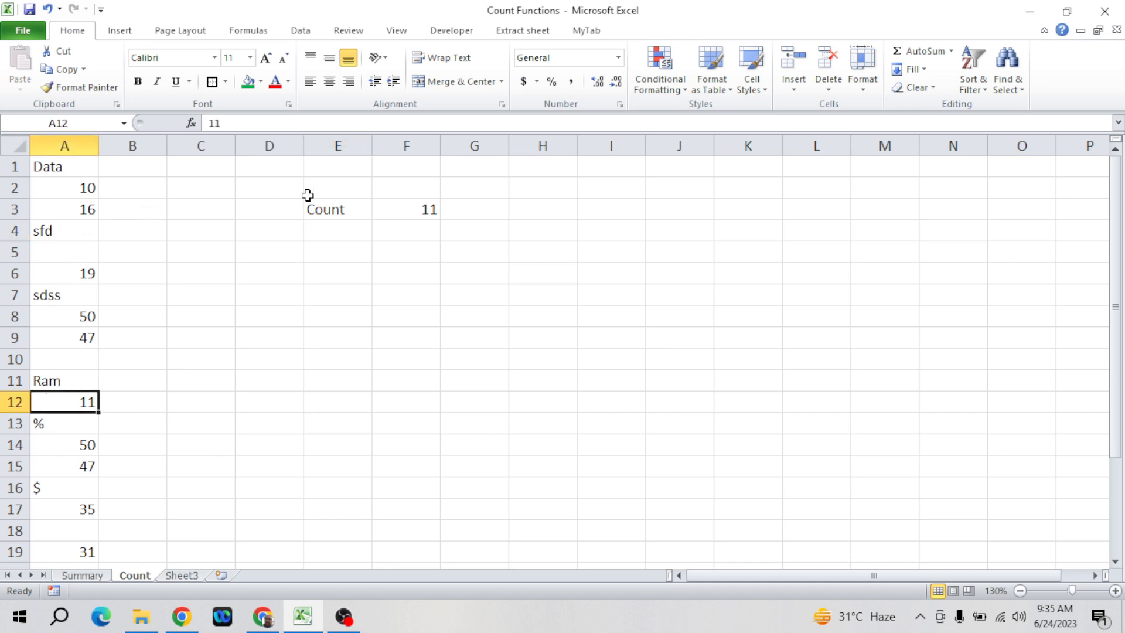
pyautogui.click(345, 206)
pyautogui.click(353, 232)
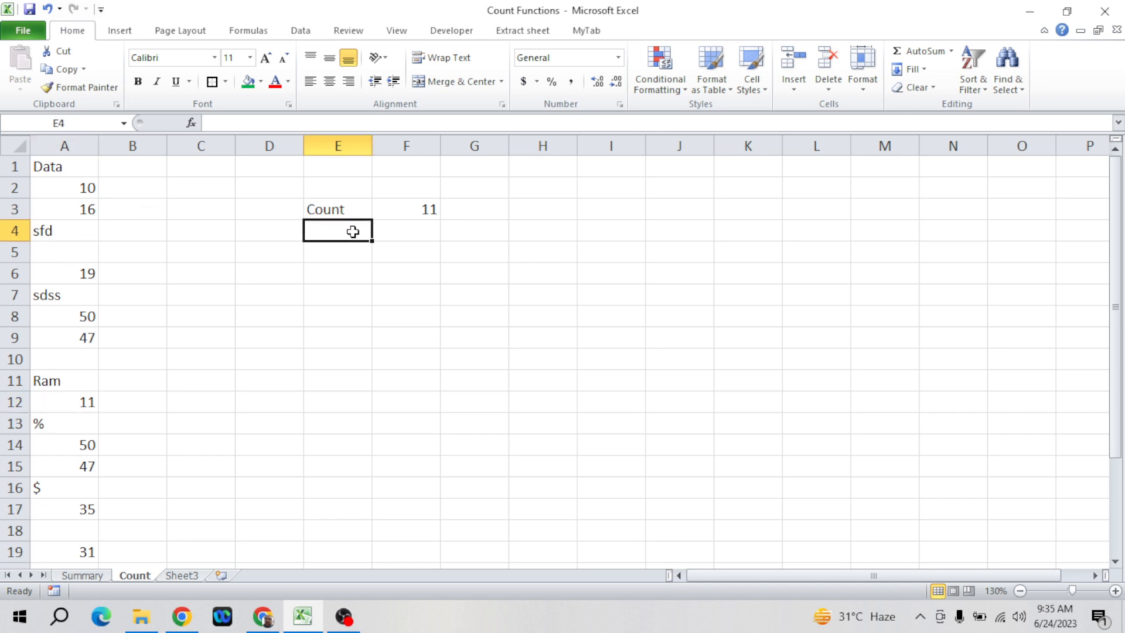
pyautogui.write('cou')
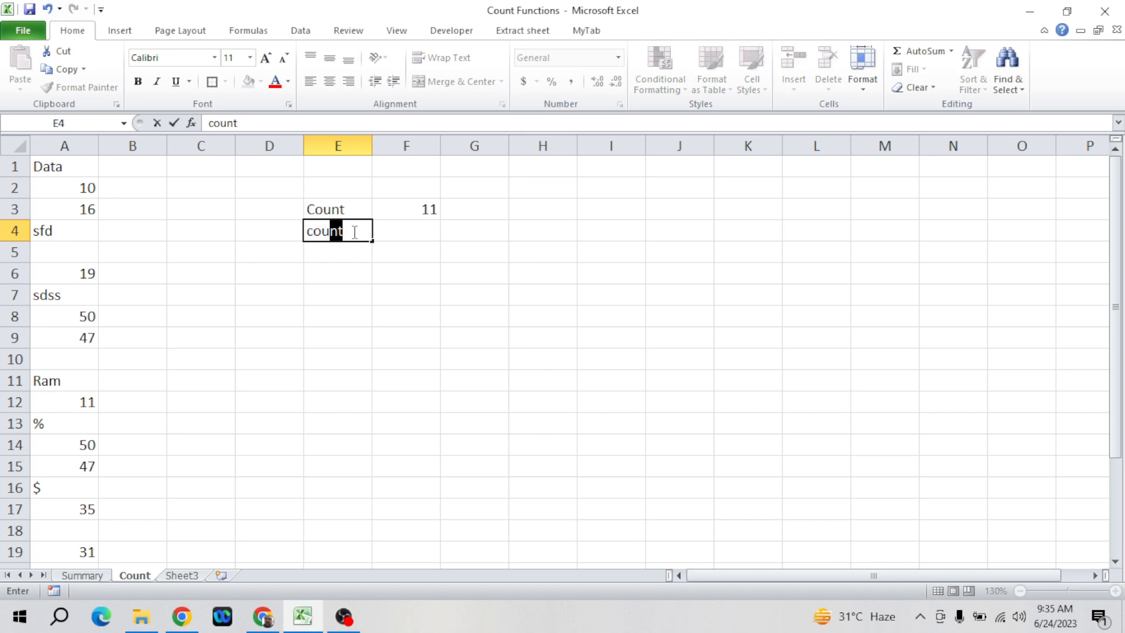
pyautogui.write('ntA')
pyautogui.press('Tab')
# - Enter the formula =COUNTA(A2:A20) in F4, next to the countA label
pyautogui.write('=coun')
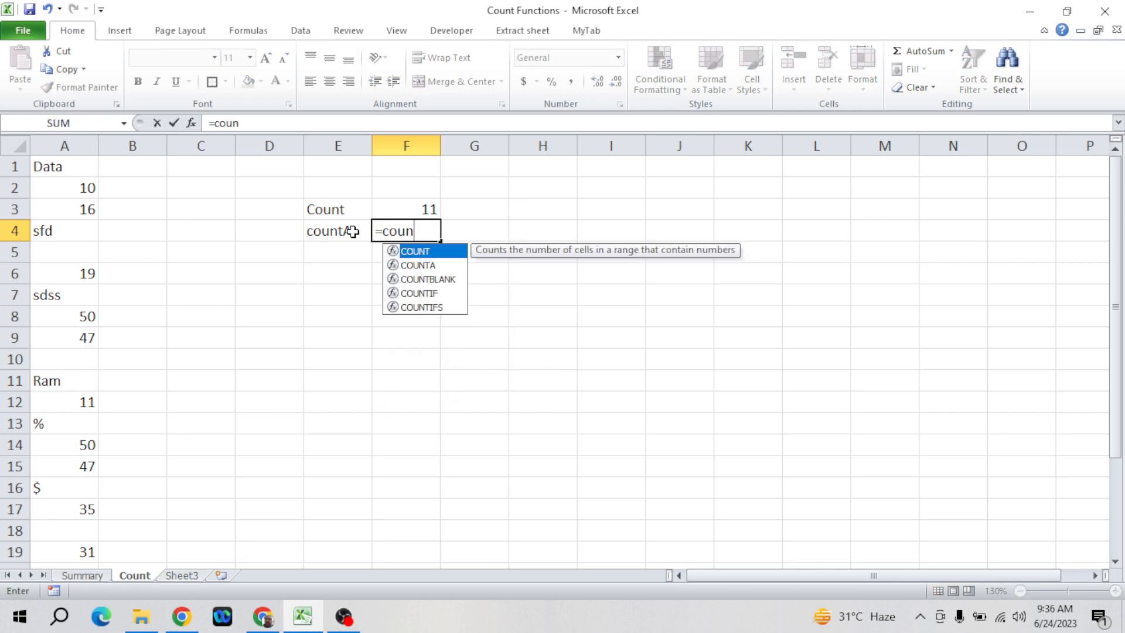
pyautogui.press('Down')
pyautogui.press('Tab')
pyautogui.press('Left')
pyautogui.press('Left')
pyautogui.press('Left')
pyautogui.press('Left')
pyautogui.press('Left')
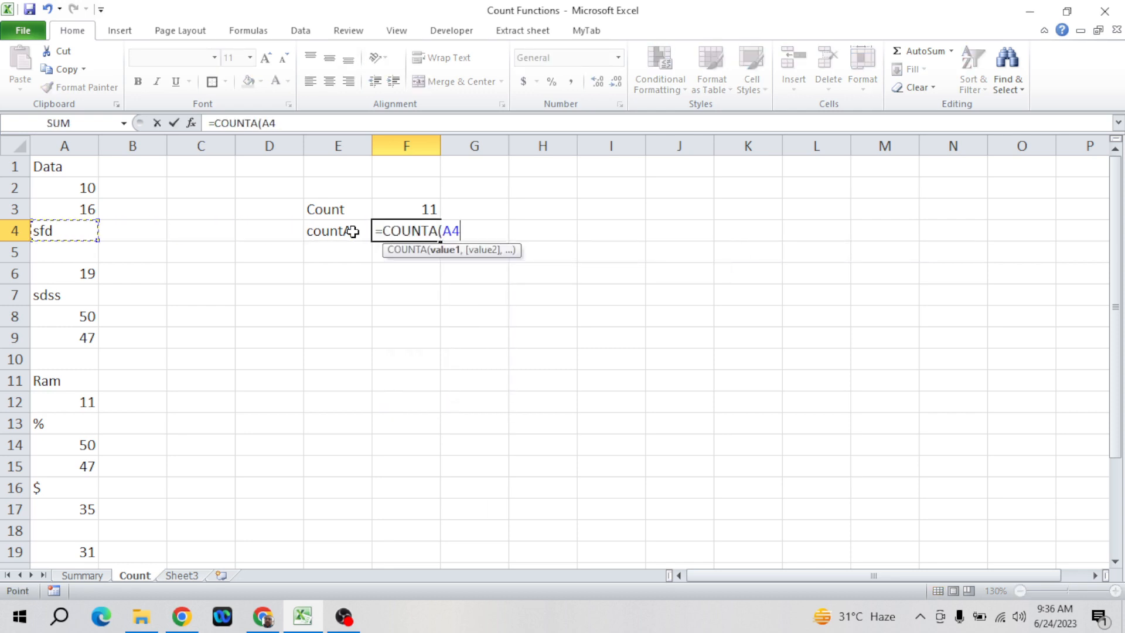
pyautogui.press('Up')
pyautogui.press('Up')
pyautogui.hotkey('shift', 'Down')
pyautogui.hotkey('shift', 'Down')
pyautogui.hotkey('shift', 'Down')
pyautogui.hotkey('shift', 'Down')
pyautogui.hotkey('shift', 'Down')
pyautogui.hotkey('shift', 'Down')
pyautogui.hotkey('shift', 'Down')
pyautogui.hotkey('shift', 'Down')
pyautogui.hotkey('shift', 'Down')
pyautogui.hotkey('shift', 'Down')
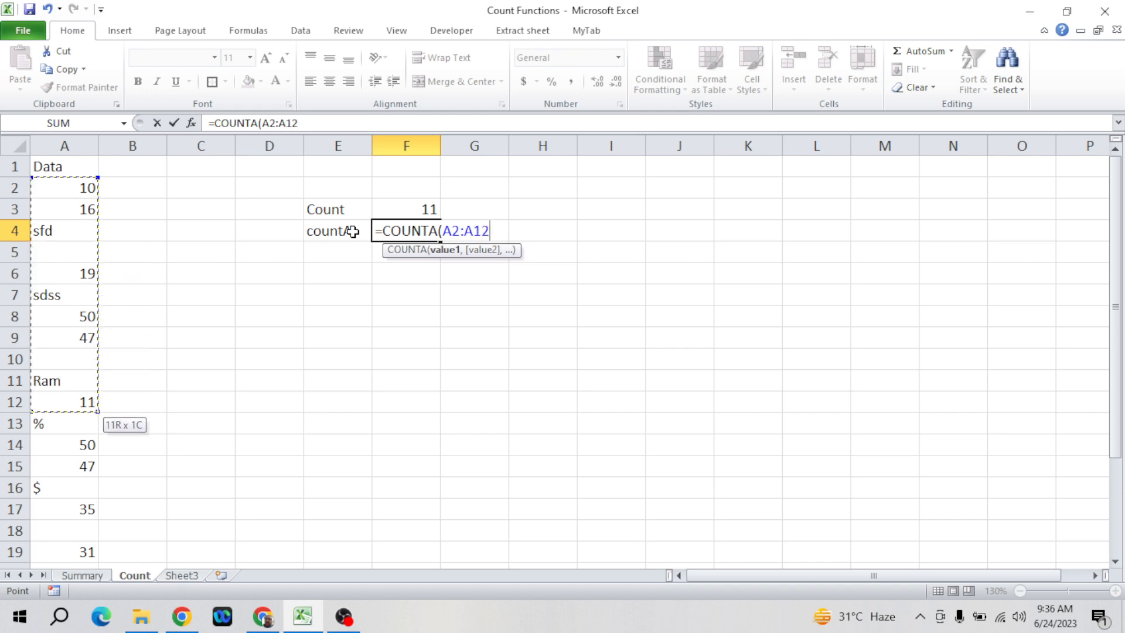
pyautogui.hotkey('shift', 'Down')
pyautogui.hotkey('shift', 'Down')
pyautogui.hotkey('shift', 'Down')
pyautogui.hotkey('shift', 'Down')
pyautogui.hotkey('shift', 'Down')
pyautogui.hotkey('shift', 'Down')
pyautogui.hotkey('shift', 'Down')
pyautogui.hotkey('shift', 'Down')
pyautogui.hotkey('shift', 'Down')
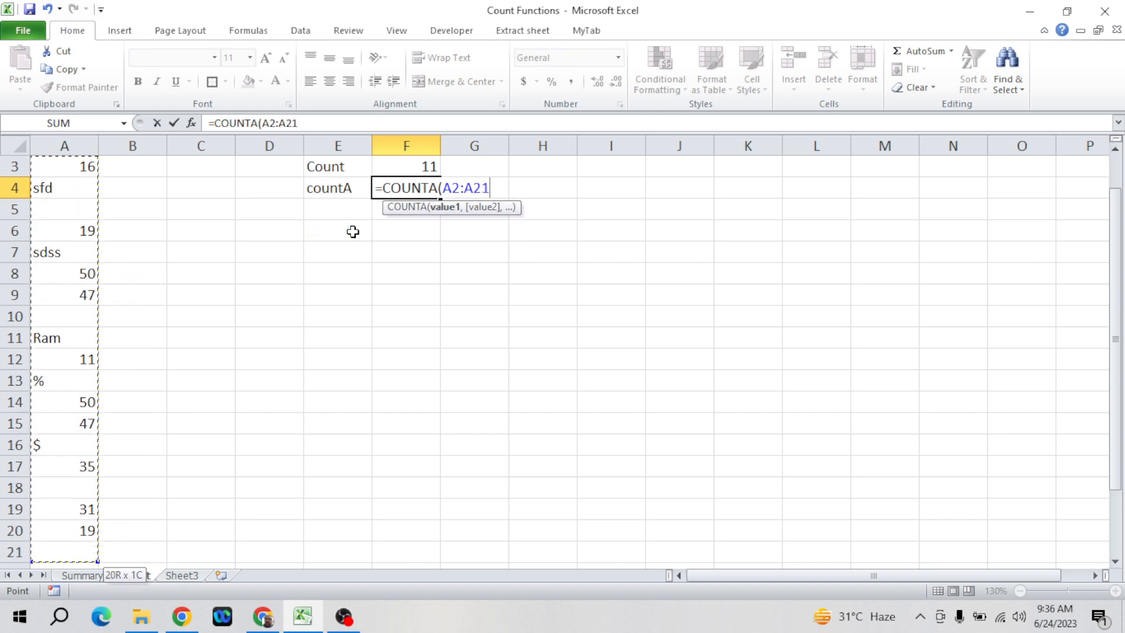
pyautogui.hotkey('shift', 'Up')
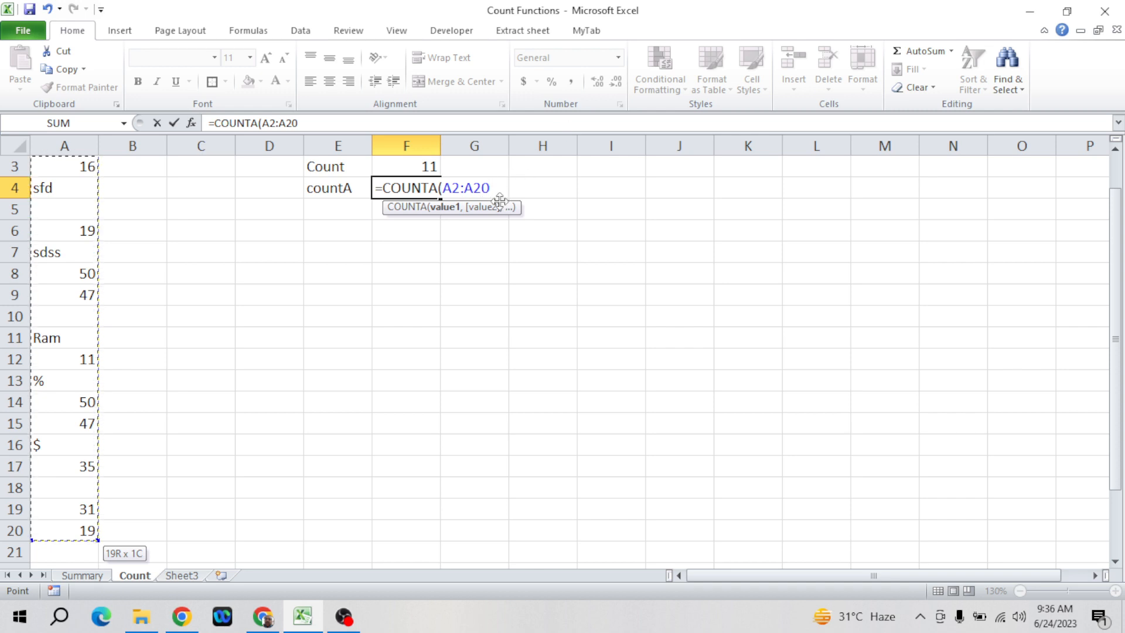
pyautogui.press('Return')
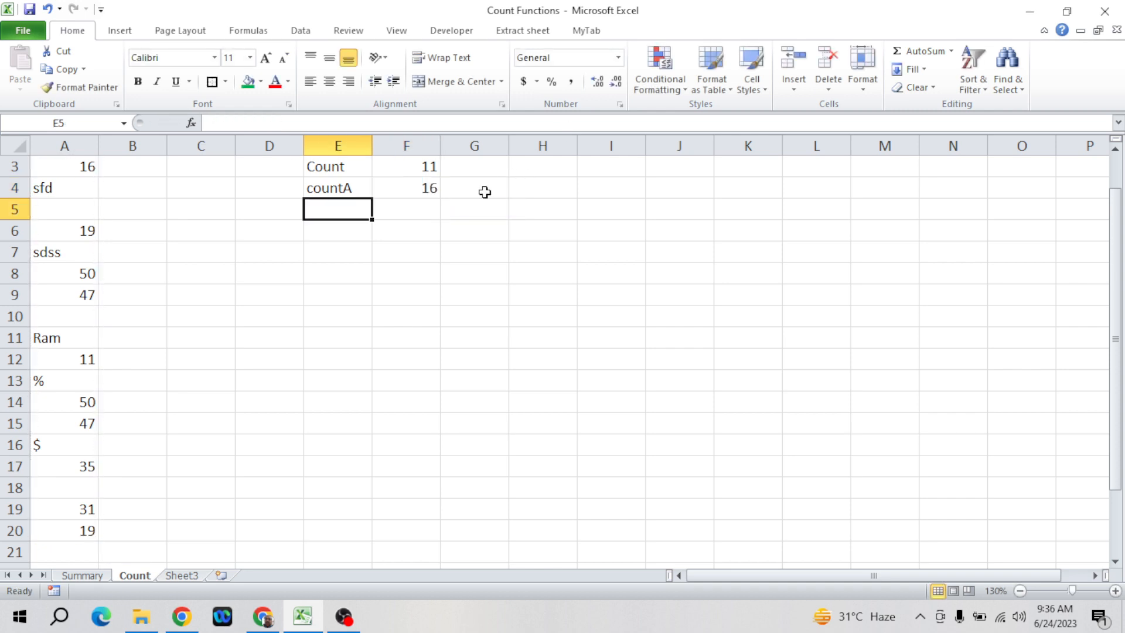
pyautogui.press('Up')
pyautogui.press('Right')
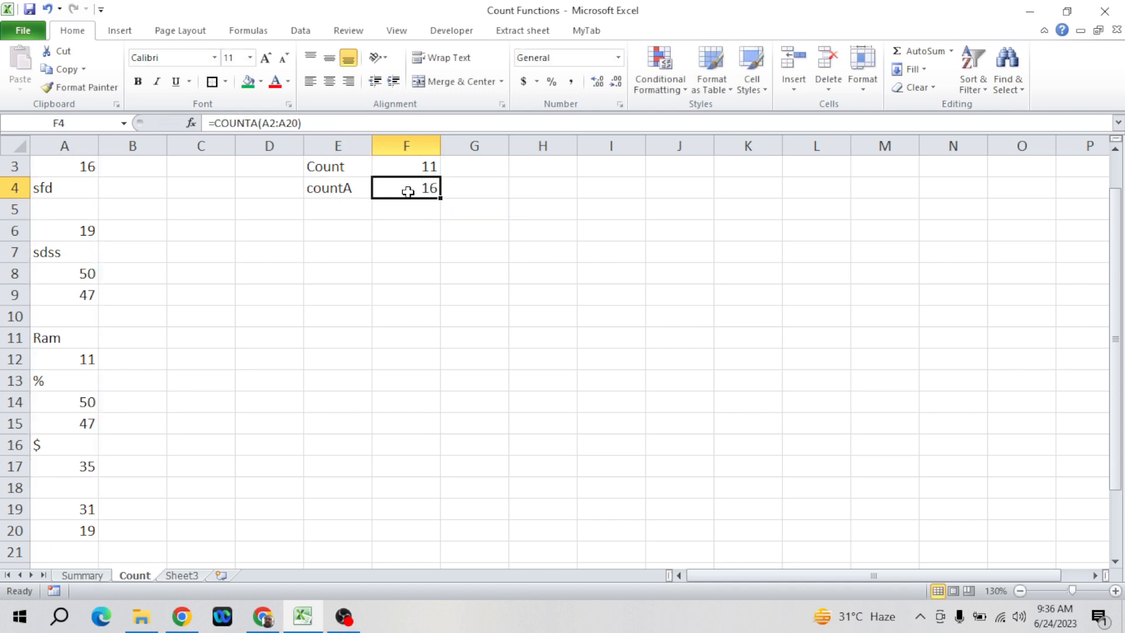
# - Add a filter to the Data header in A1 and check its list of values, keeping all values selected
pyautogui.click(73, 253)
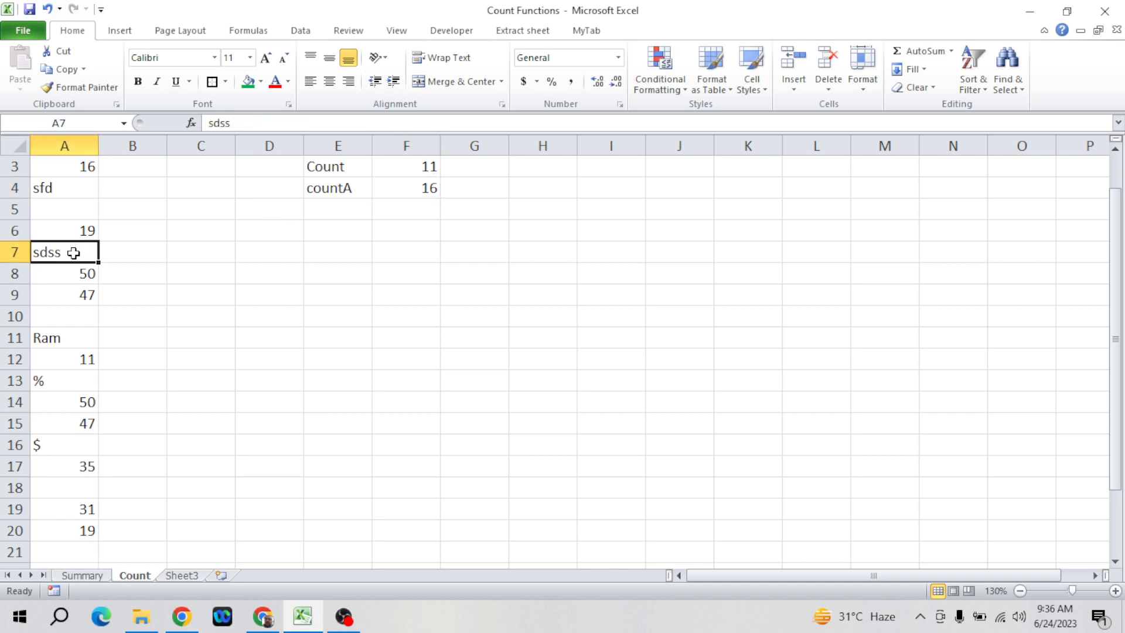
pyautogui.press('Up')
pyautogui.press('Up')
pyautogui.press('Up')
pyautogui.press('Up')
pyautogui.press('Up')
pyautogui.press('Up')
pyautogui.hotkey('alt', 'd')
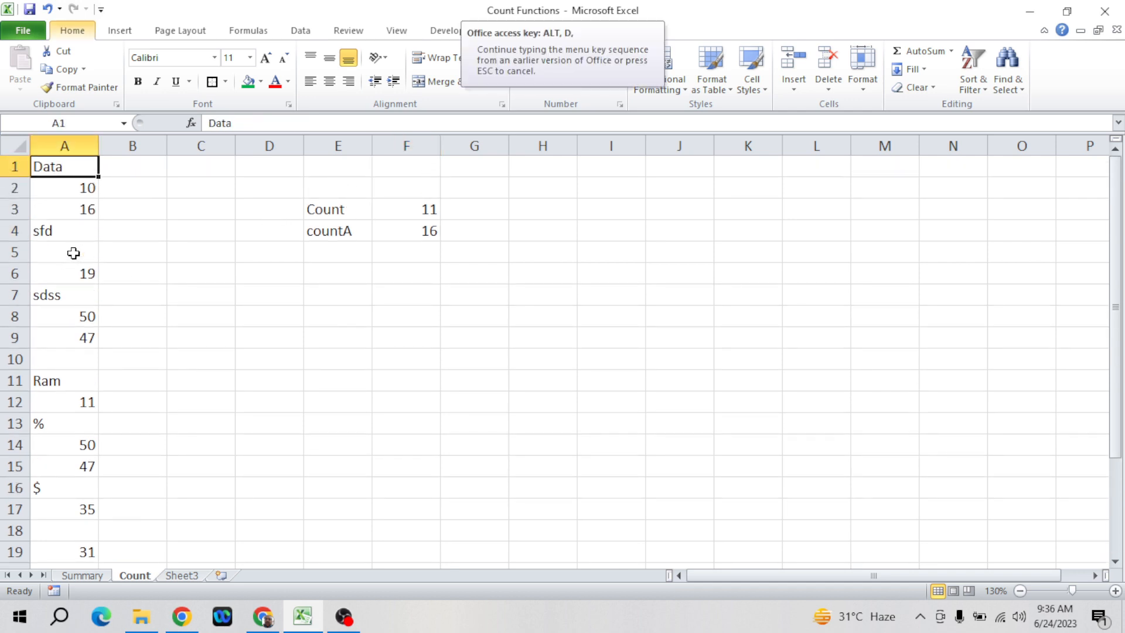
pyautogui.press('f')
pyautogui.press('f')
pyautogui.hotkey('alt', 'Down')
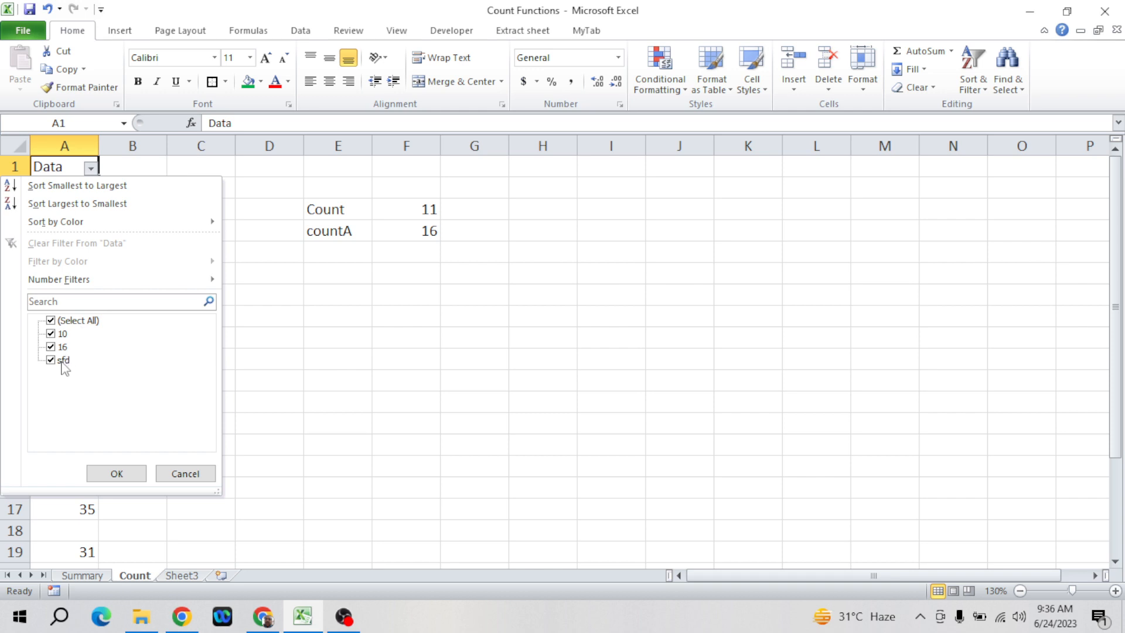
pyautogui.click(117, 473)
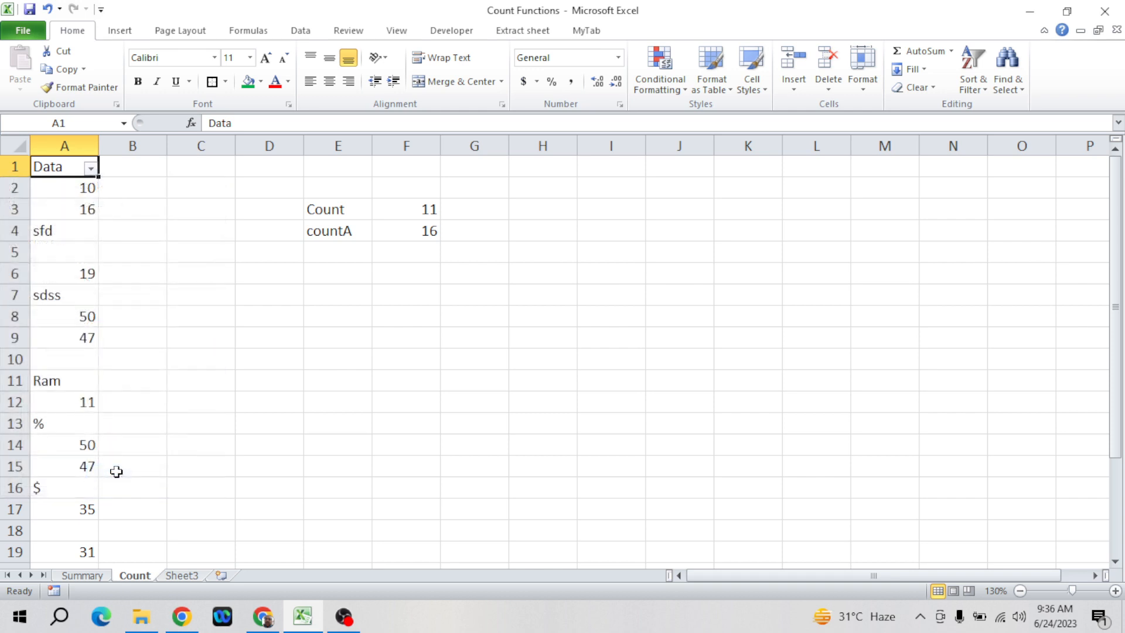
# - Go through the filled cells of the Data column from A2 to A20, including numbers, text and symbols
pyautogui.press('Down')
pyautogui.press('Down')
pyautogui.press('Down')
pyautogui.press('Down')
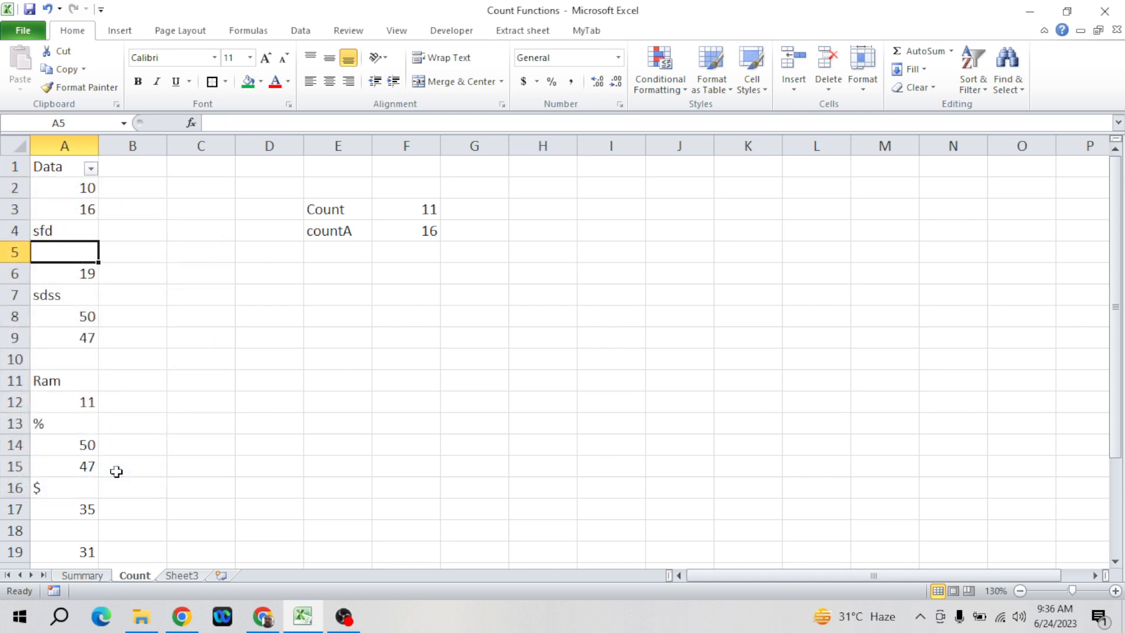
pyautogui.press('Up')
pyautogui.press('Up')
pyautogui.press('Up')
pyautogui.hotkey('shift', 'Down')
pyautogui.hotkey('shift', 'Down')
pyautogui.press('Down')
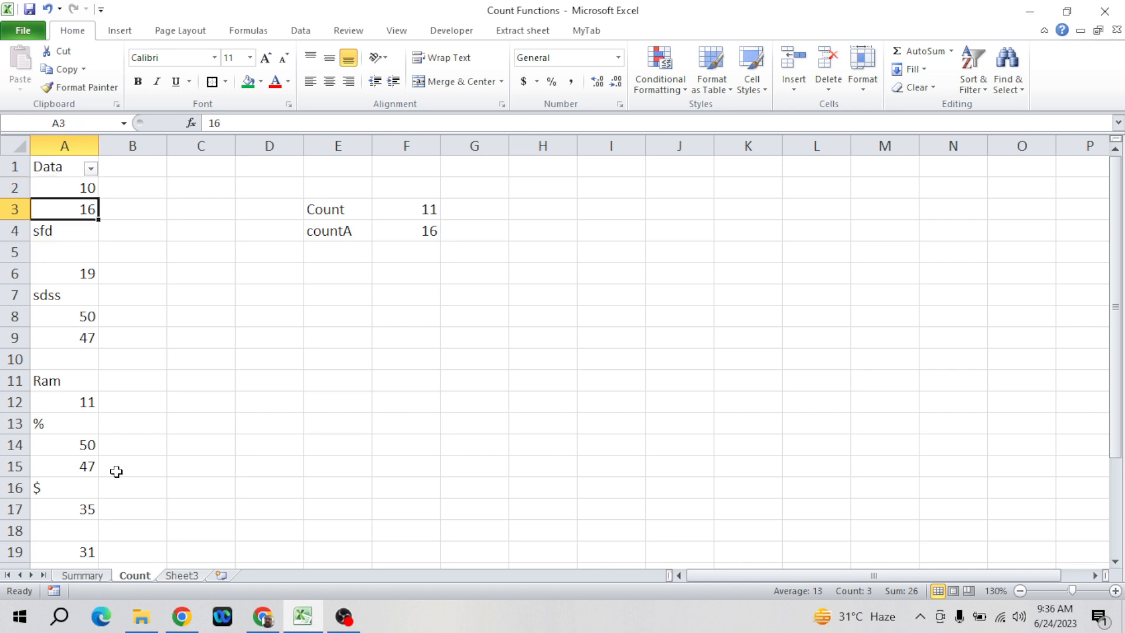
pyautogui.press('Down')
pyautogui.press('Down')
pyautogui.press('Down')
pyautogui.hotkey('shift', 'Down')
pyautogui.hotkey('shift', 'Down')
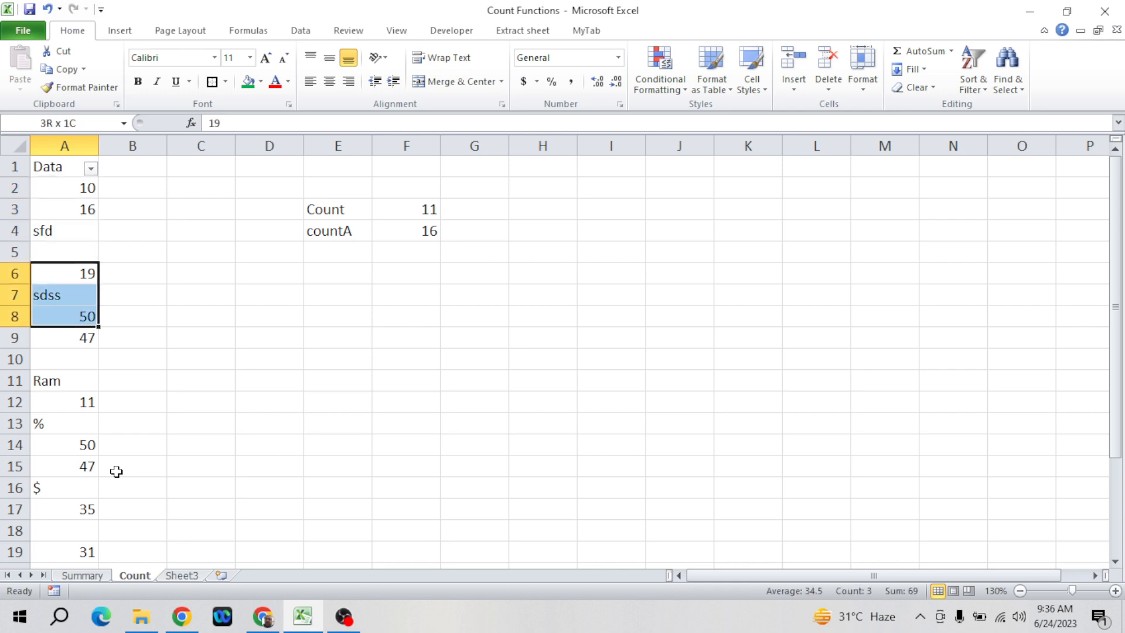
pyautogui.hotkey('shift', 'Down')
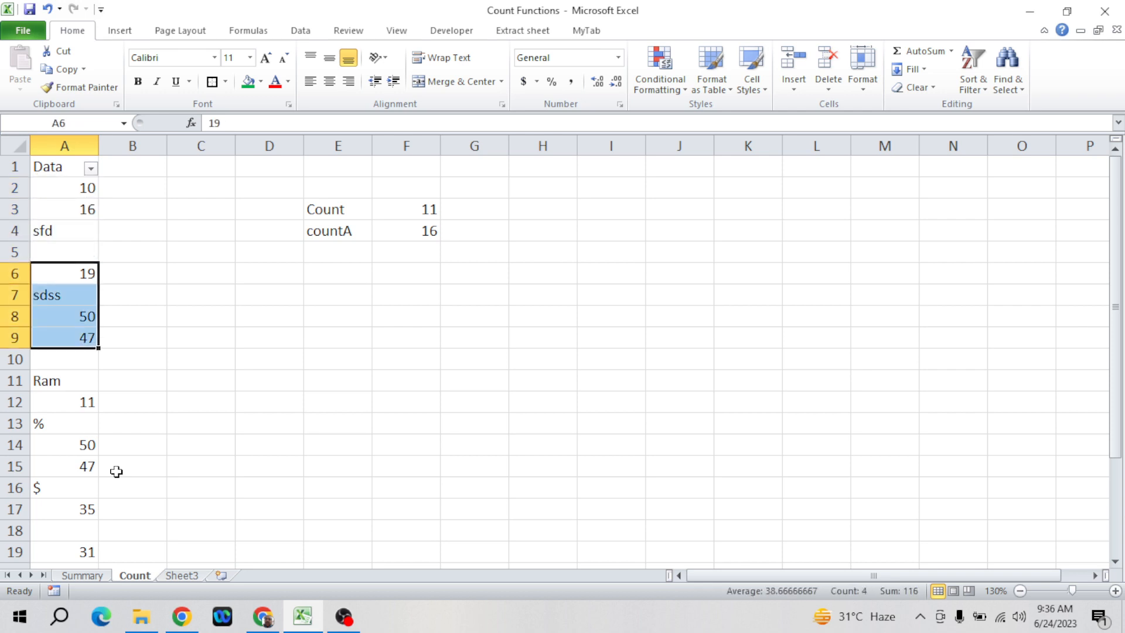
pyautogui.click(72, 446)
pyautogui.press('Down')
pyautogui.press('Down')
pyautogui.press('Down')
pyautogui.press('Down')
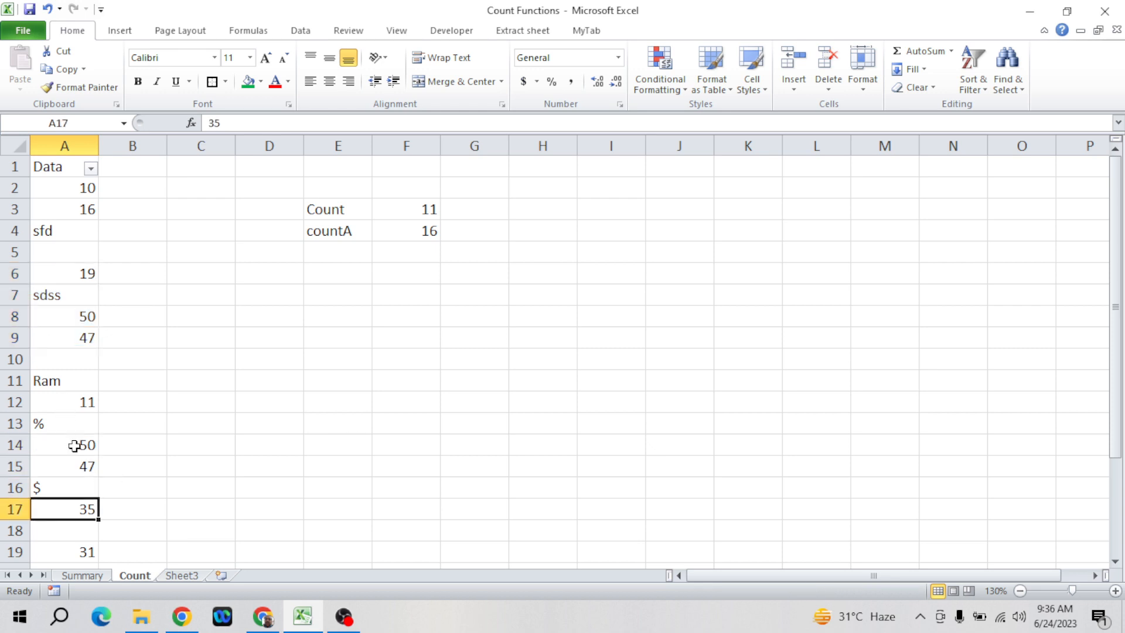
pyautogui.press('Down')
pyautogui.press('Down')
pyautogui.press('Down')
pyautogui.press('Up')
pyautogui.press('Right')
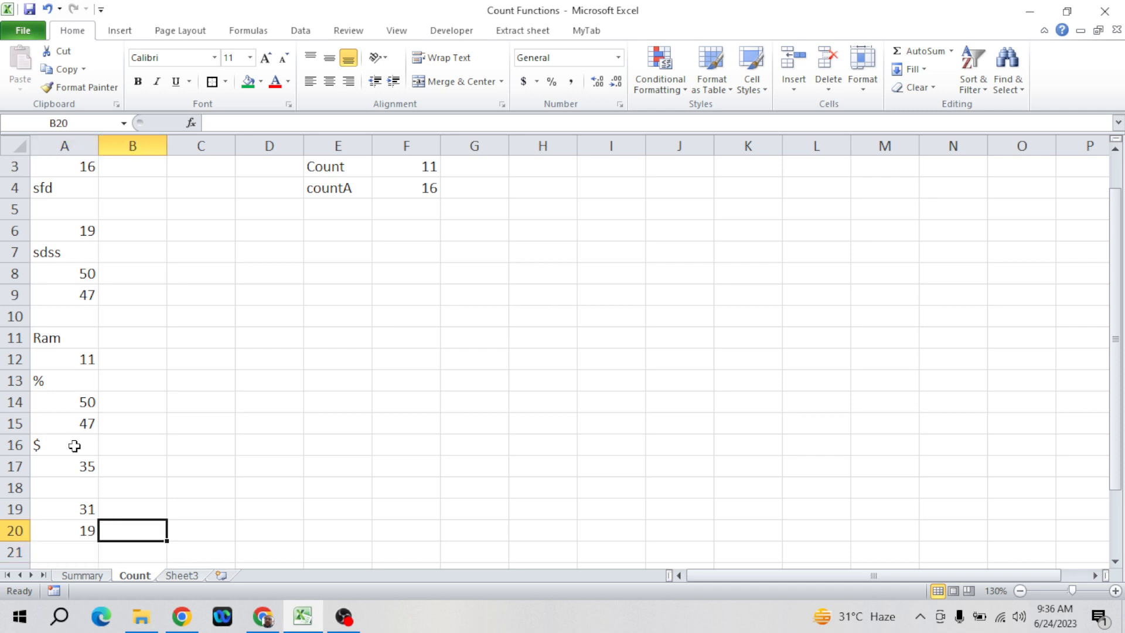
# - Remove the filter from the Data column header
pyautogui.hotkey('ctrl', 'Up')
pyautogui.hotkey('alt', 'd')
pyautogui.press('f')
pyautogui.press('f')
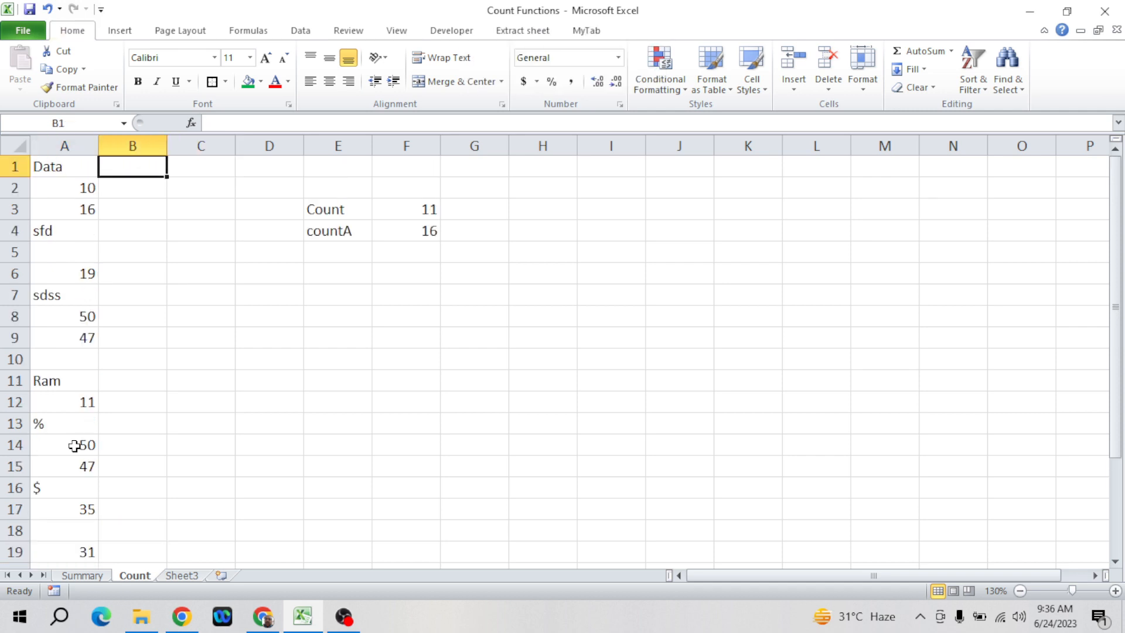
# - Capitalize the first letter of the label in E4 so it reads CountA
pyautogui.press('Down')
pyautogui.press('Down')
pyautogui.press('Right')
pyautogui.press('Right')
pyautogui.press('Right')
pyautogui.press('Down')
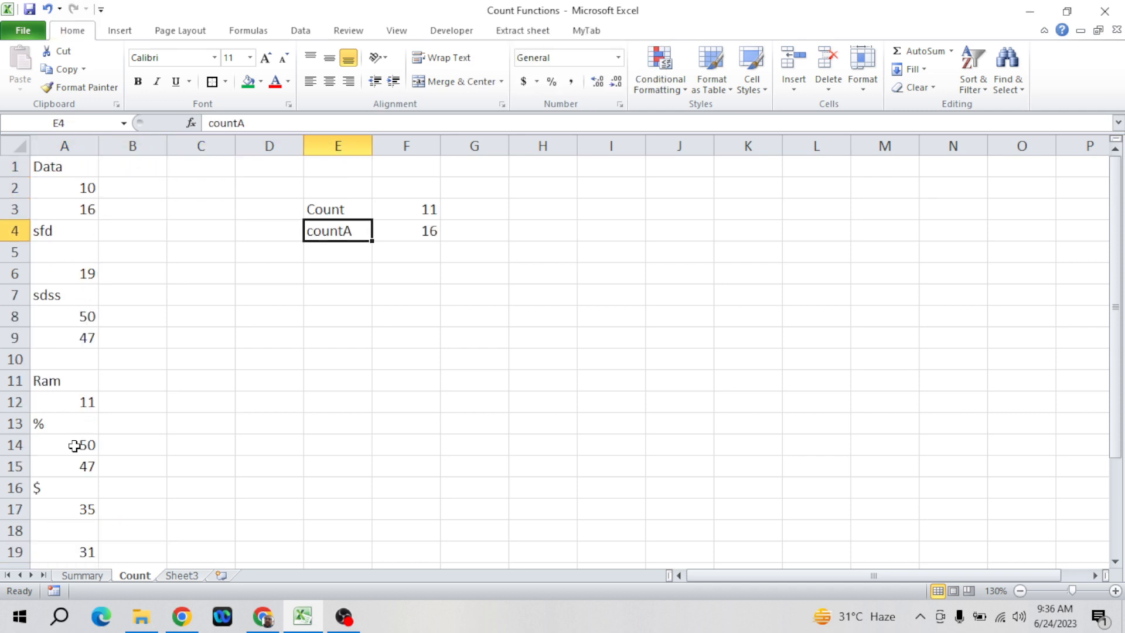
pyautogui.click(214, 124)
pyautogui.press('BackSpace')
pyautogui.write('C')
pyautogui.press('Return')
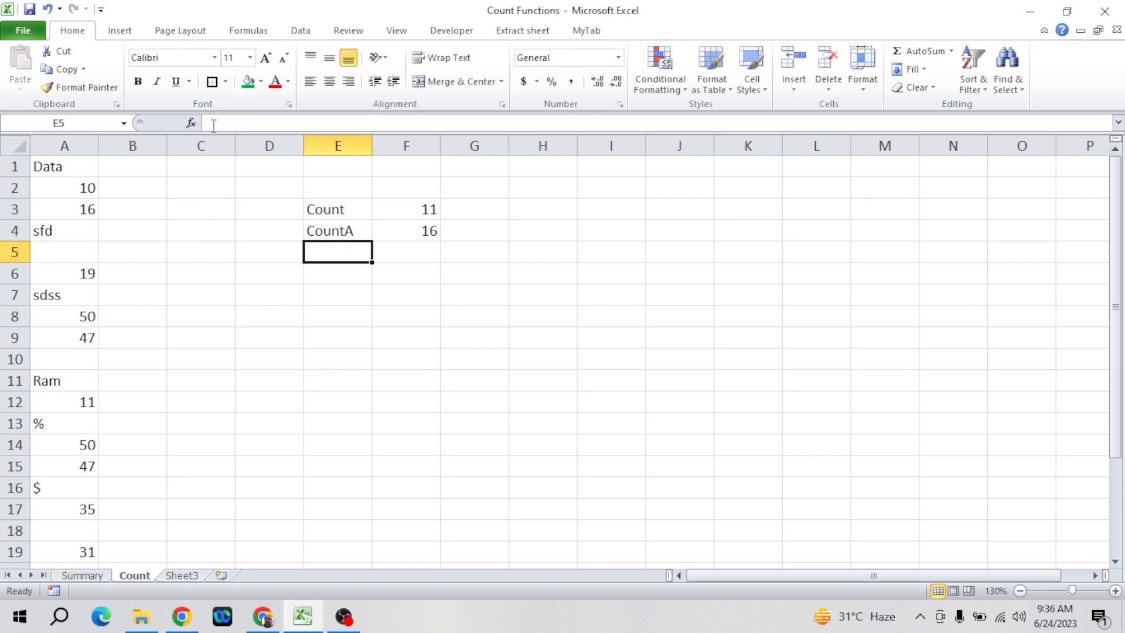
# - Enter the label CountBlank in cell E5, below the CountA label
pyautogui.write('Count')
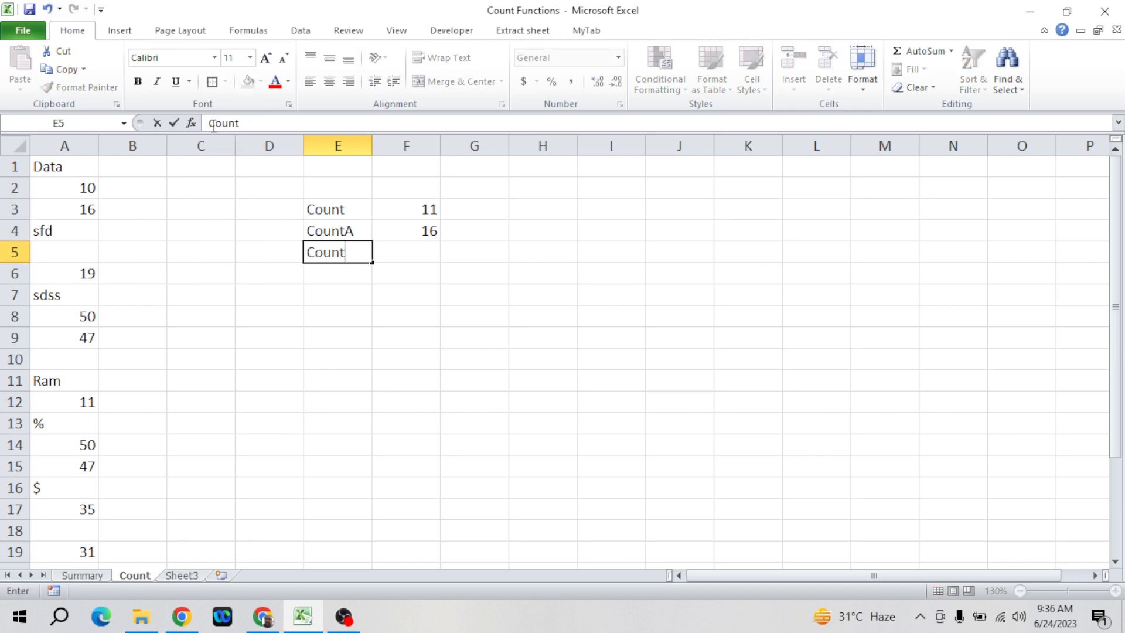
pyautogui.write('Blank')
pyautogui.press('Return')
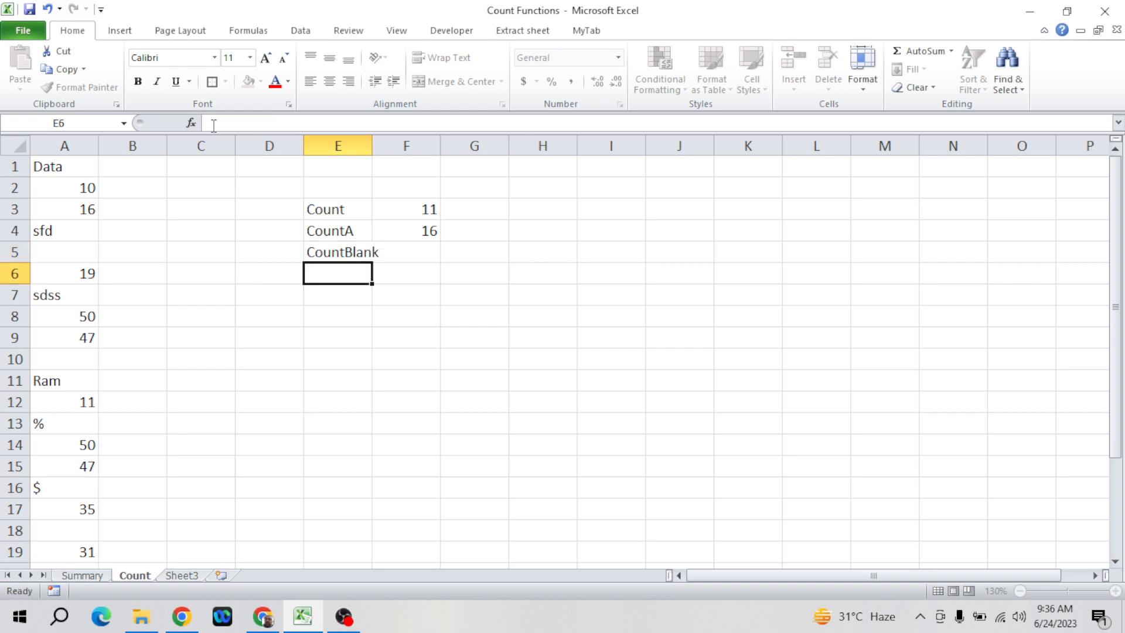
# - Enter the formula =COUNTBLANK(A2:A20) in F5, next to the CountBlank label
pyautogui.press('Up')
pyautogui.press('Right')
pyautogui.write('=coun')
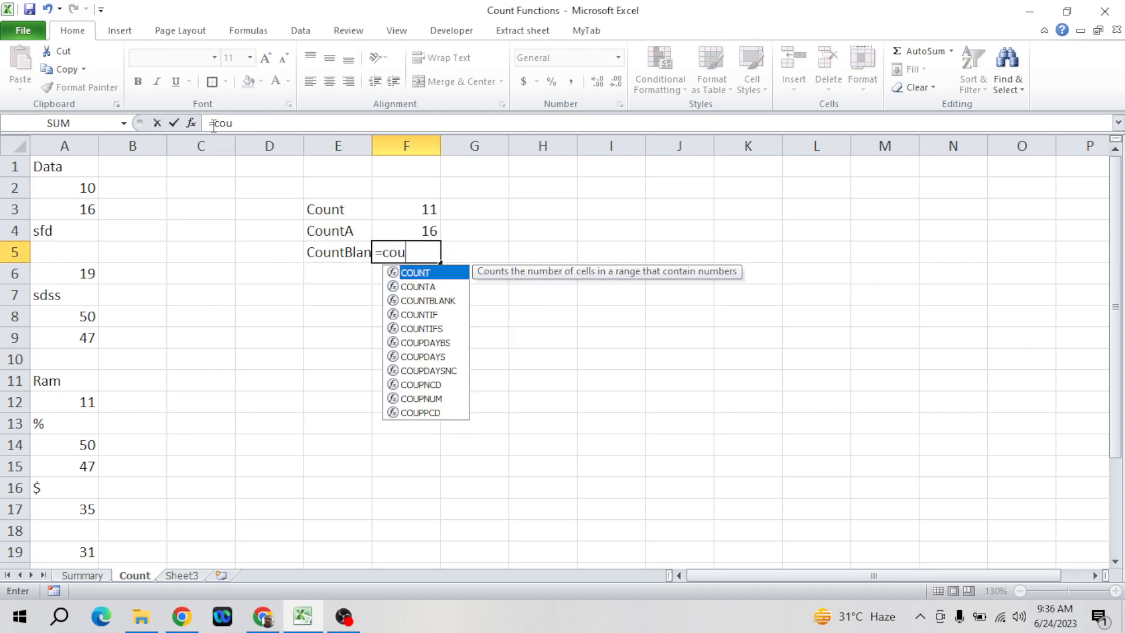
pyautogui.press('Down')
pyautogui.press('Down')
pyautogui.press('Tab')
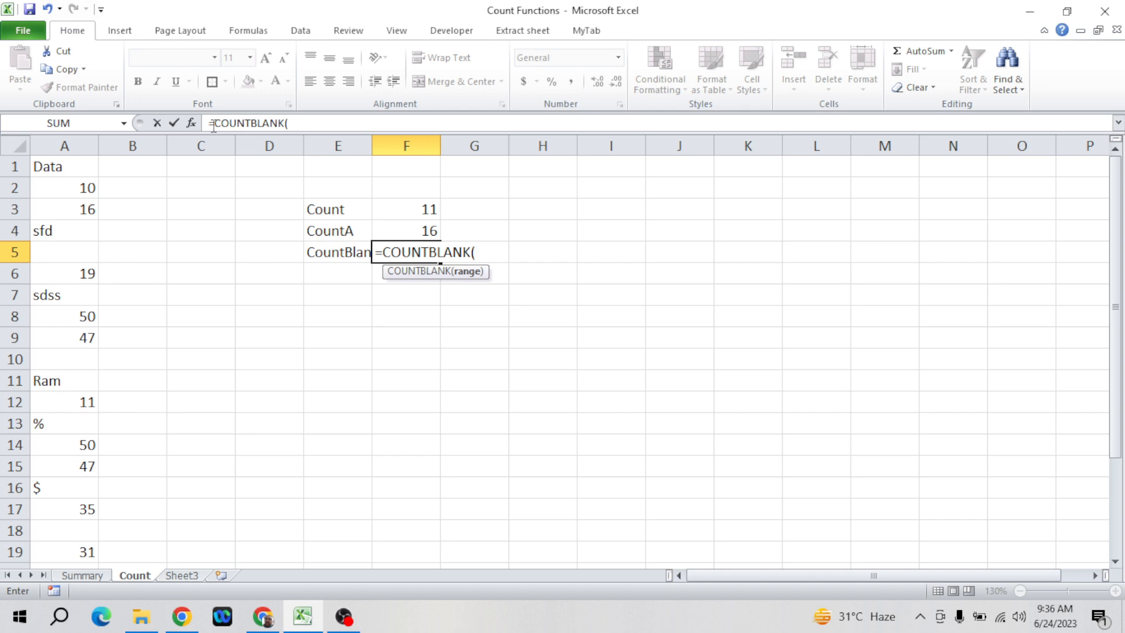
pyautogui.click(62, 192)
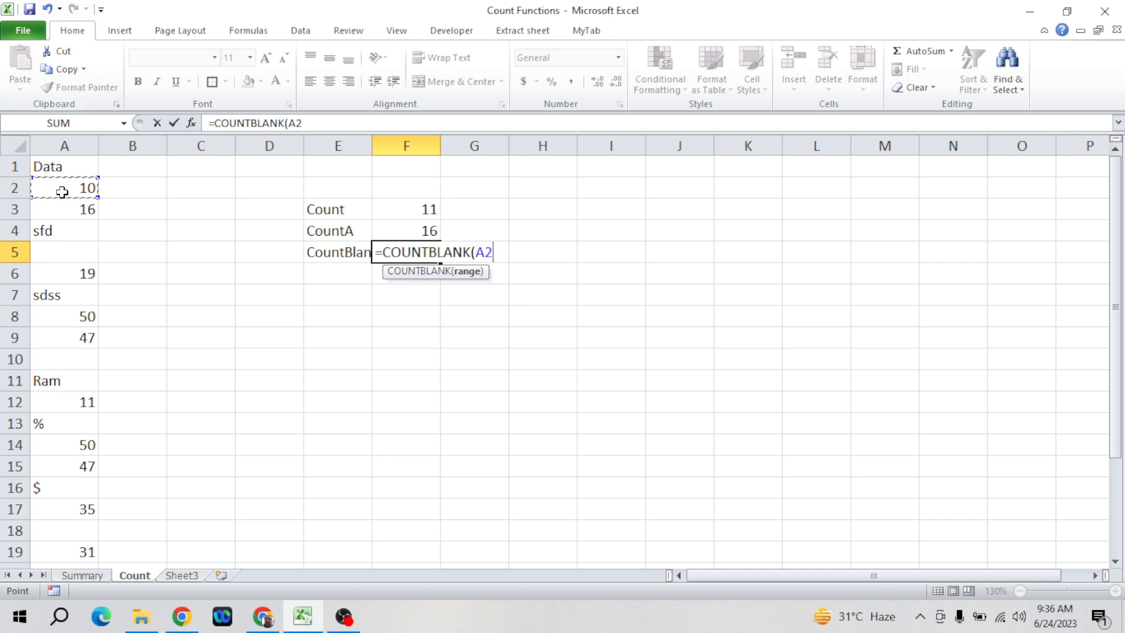
pyautogui.hotkey('shift', 'Down')
pyautogui.hotkey('shift', 'Down')
pyautogui.hotkey('shift', 'Down')
pyautogui.hotkey('shift', 'Down')
pyautogui.hotkey('shift', 'Down')
pyautogui.hotkey('shift', 'Down')
pyautogui.hotkey('shift', 'Down')
pyautogui.hotkey('shift', 'Down')
pyautogui.hotkey('shift', 'Down')
pyautogui.hotkey('shift', 'Down')
pyautogui.hotkey('shift', 'Down')
pyautogui.hotkey('shift', 'Down')
pyautogui.hotkey('shift', 'Down')
pyautogui.hotkey('shift', 'Down')
pyautogui.hotkey('shift', 'Down')
pyautogui.hotkey('shift', 'Down')
pyautogui.hotkey('shift', 'Down')
pyautogui.hotkey('shift', 'Down')
pyautogui.hotkey('shift', 'Down')
pyautogui.hotkey('shift', 'Down')
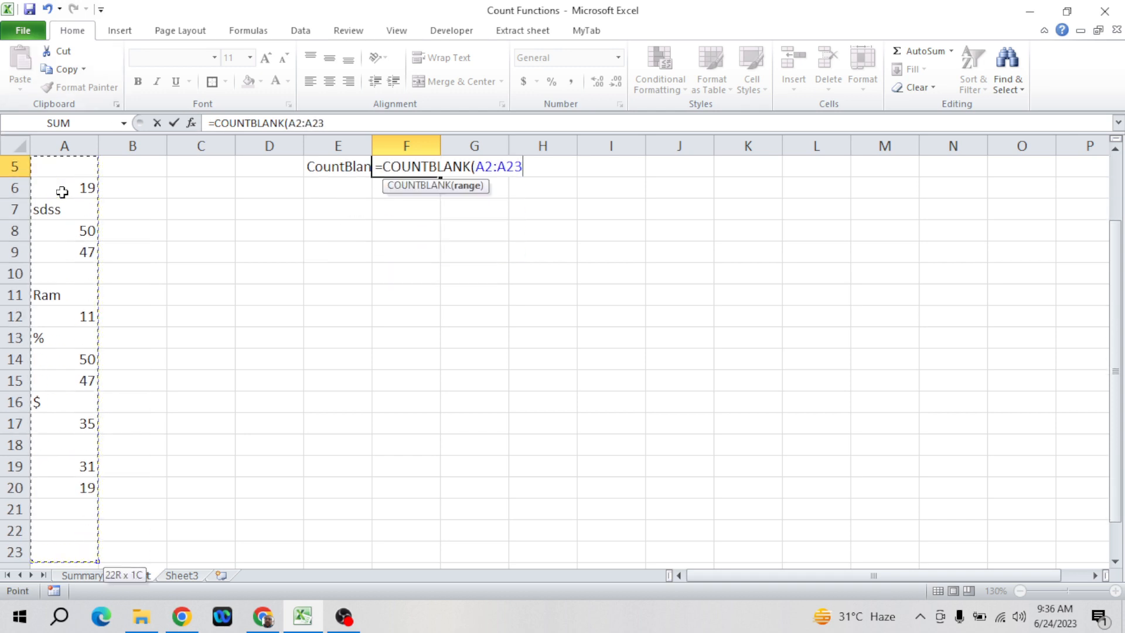
pyautogui.hotkey('shift', 'Up')
pyautogui.hotkey('shift', 'Up')
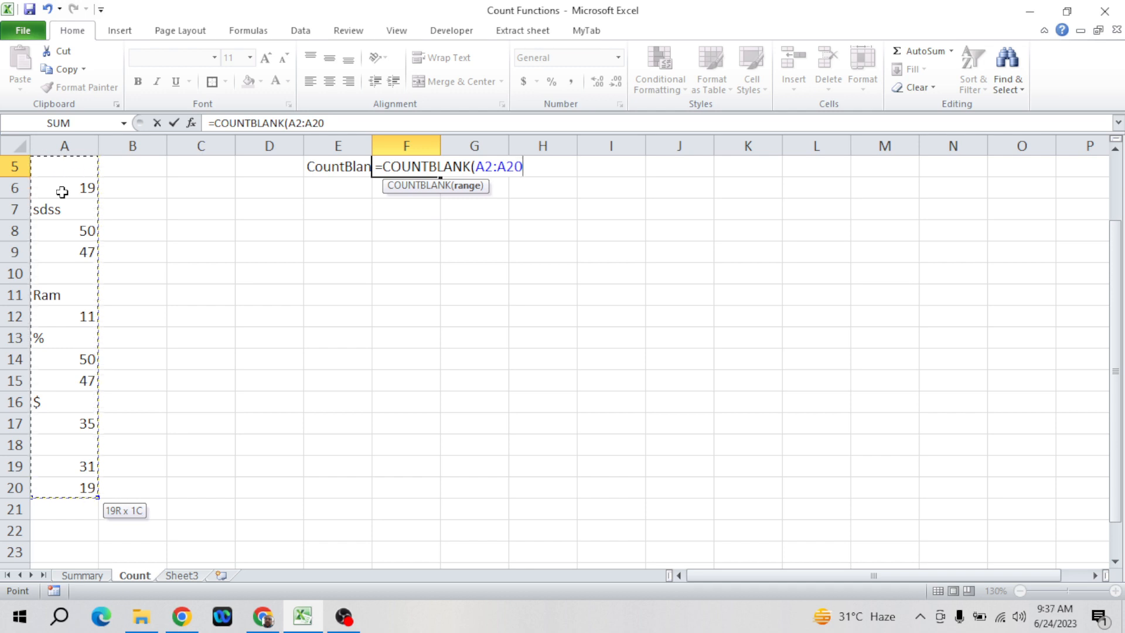
pyautogui.press('Return')
# - Review the COUNTBLANK formula in F5 and check it against the blank cells A5, A10 and A18
pyautogui.press('Up')
pyautogui.press('Up')
pyautogui.press('Up')
pyautogui.press('Up')
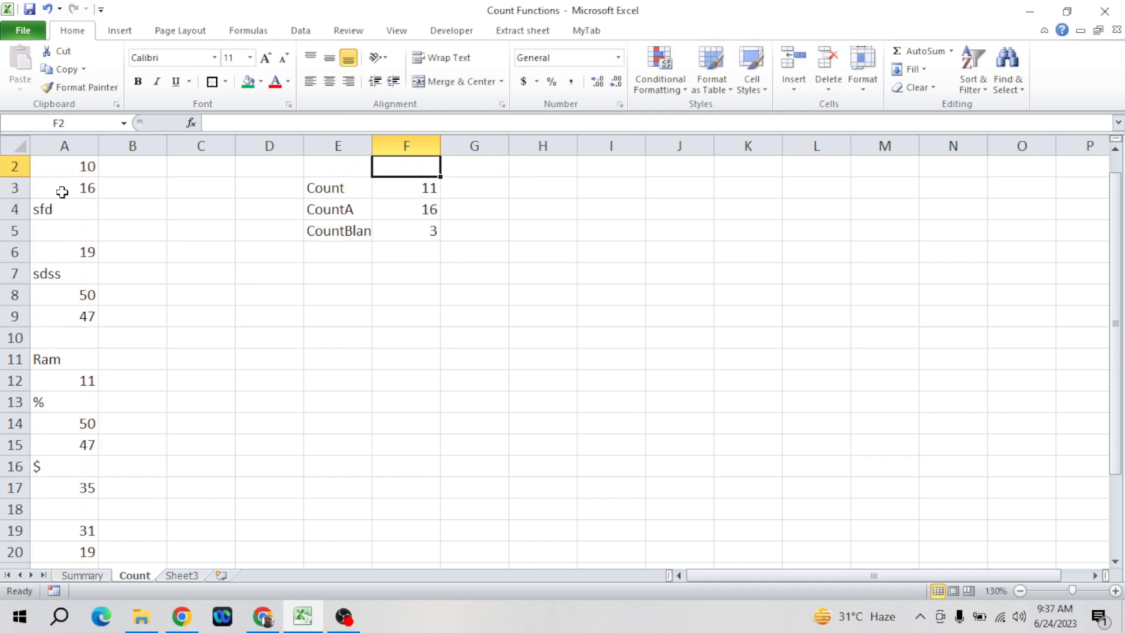
pyautogui.press('Down')
pyautogui.press('Down')
pyautogui.press('Down')
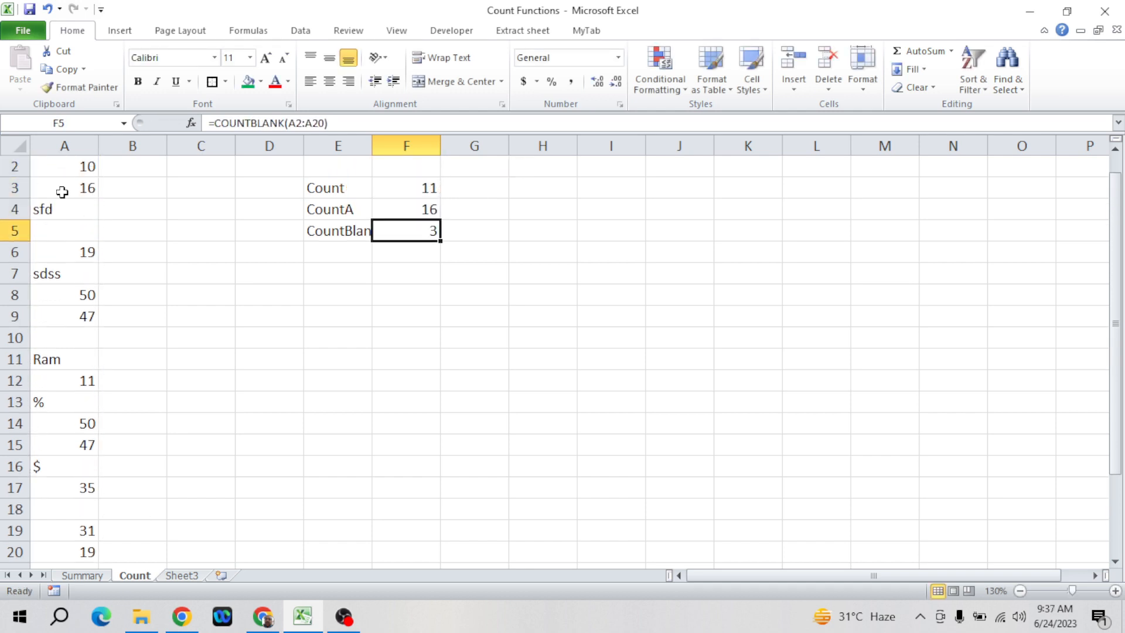
pyautogui.click(62, 232)
pyautogui.click(81, 338)
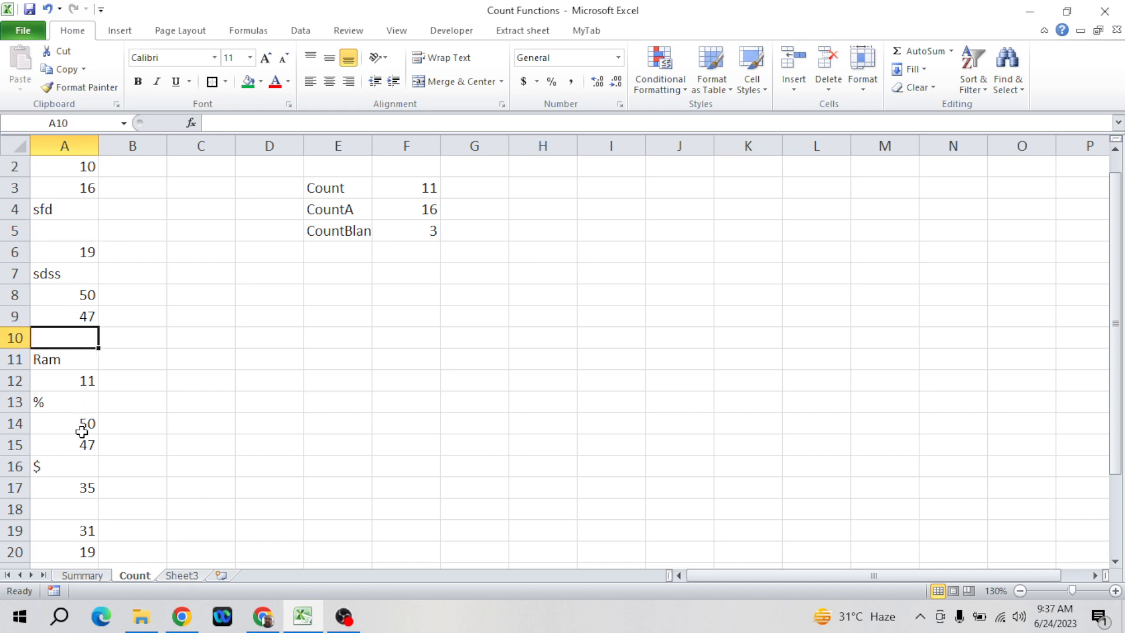
pyautogui.click(77, 504)
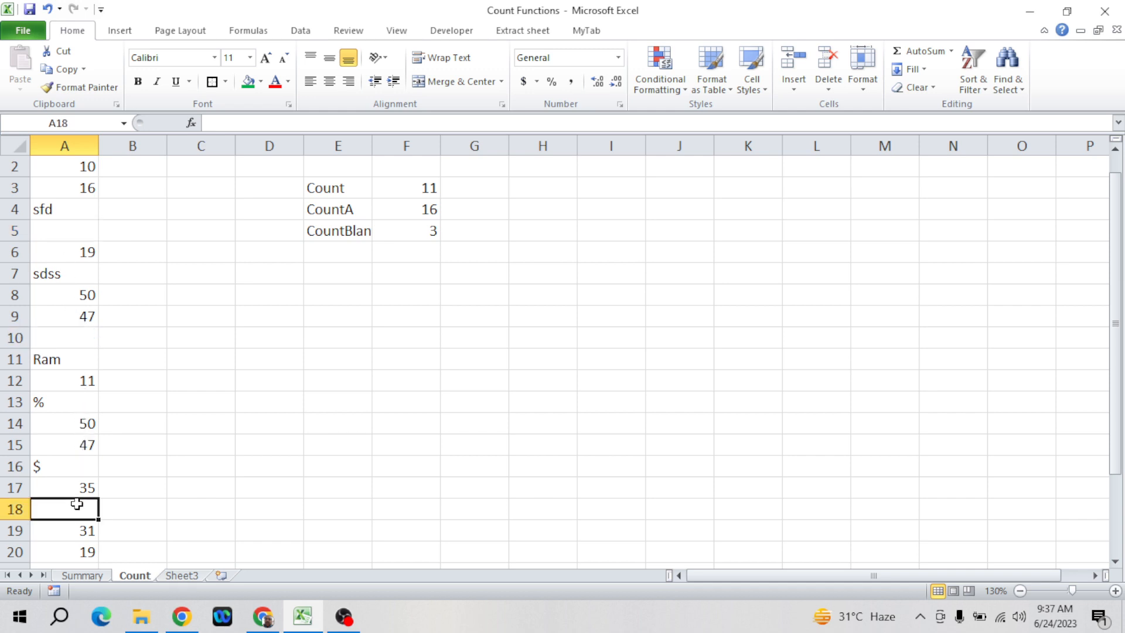
# - Clear the text in A7 and replace the number in A8 with a person's first name
pyautogui.click(76, 278)
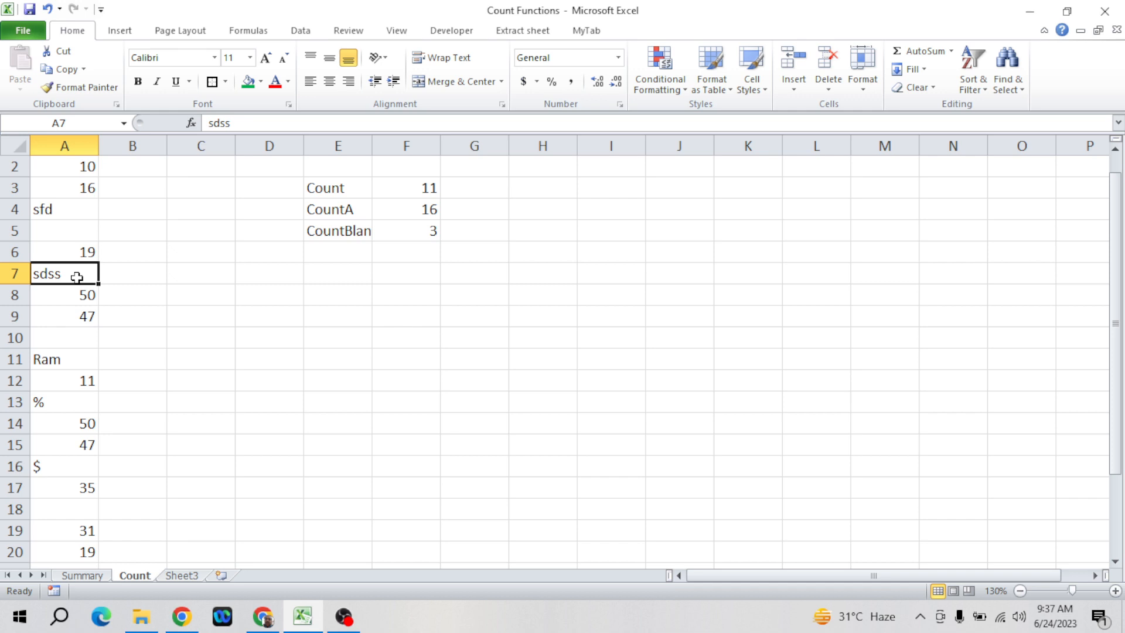
pyautogui.press('Delete')
pyautogui.press('Return')
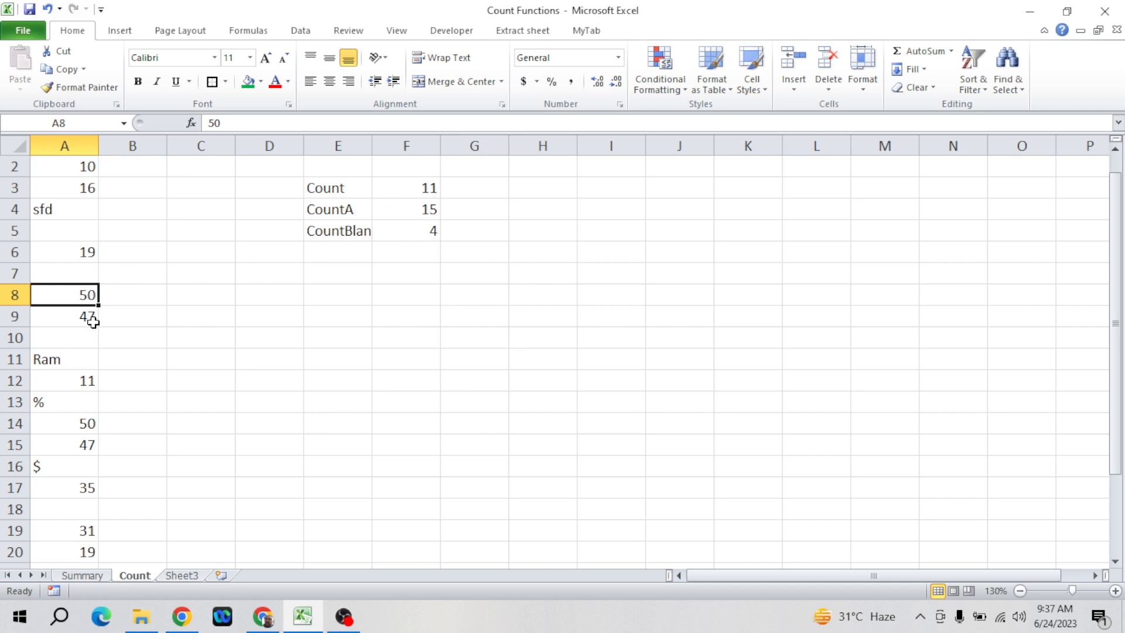
pyautogui.write('Kapil')
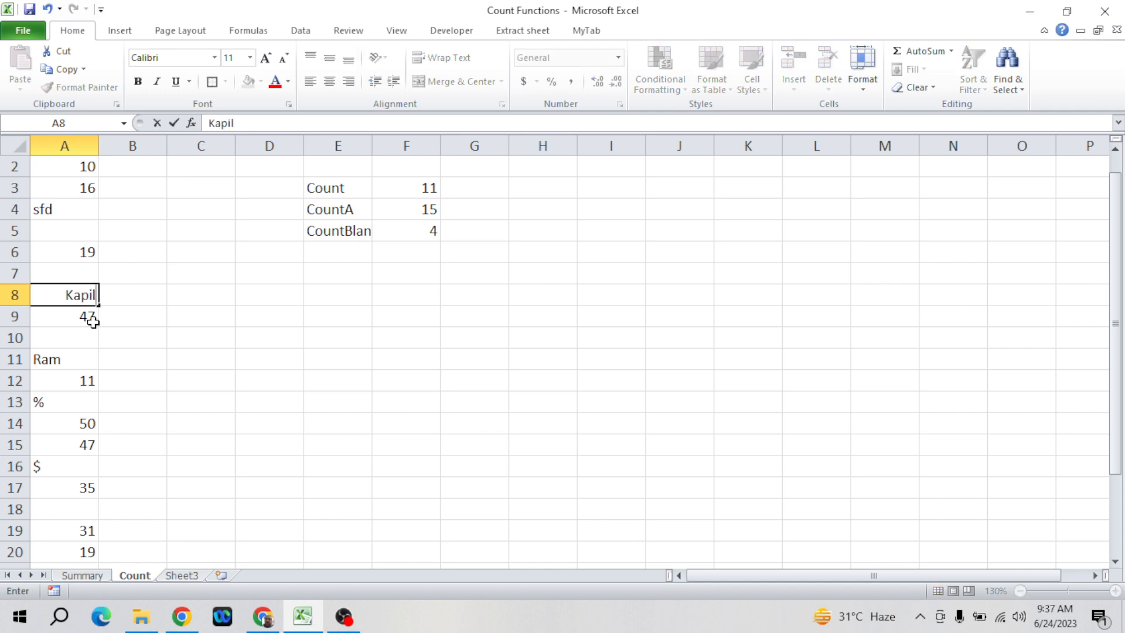
pyautogui.press('Return')
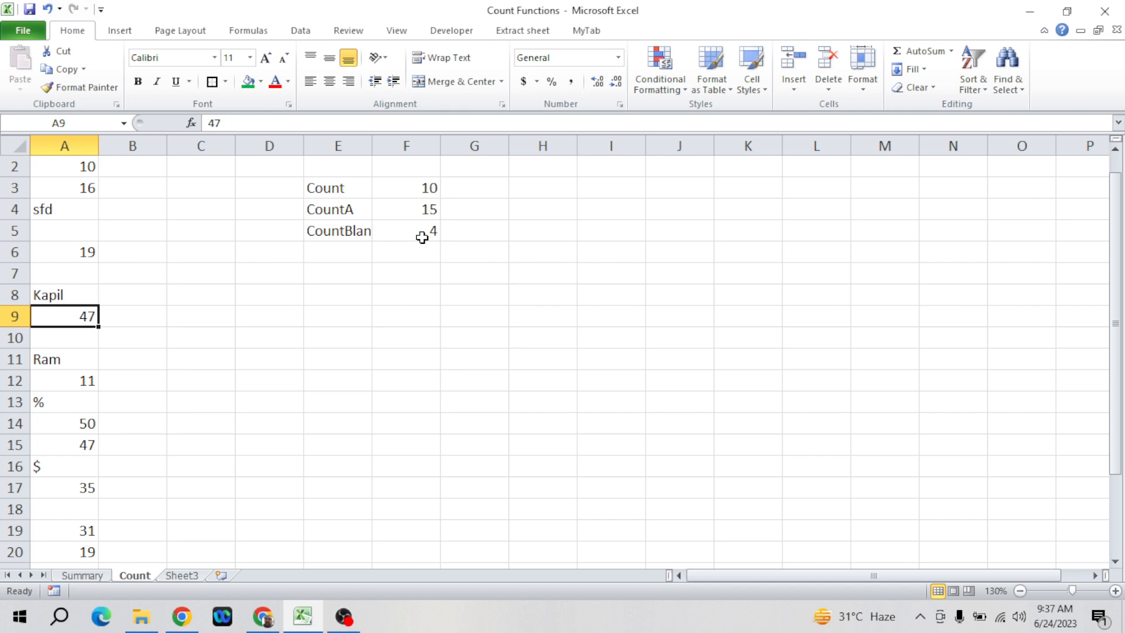
# - Enter the heading Function in cell E2, above the Count label
pyautogui.click(375, 268)
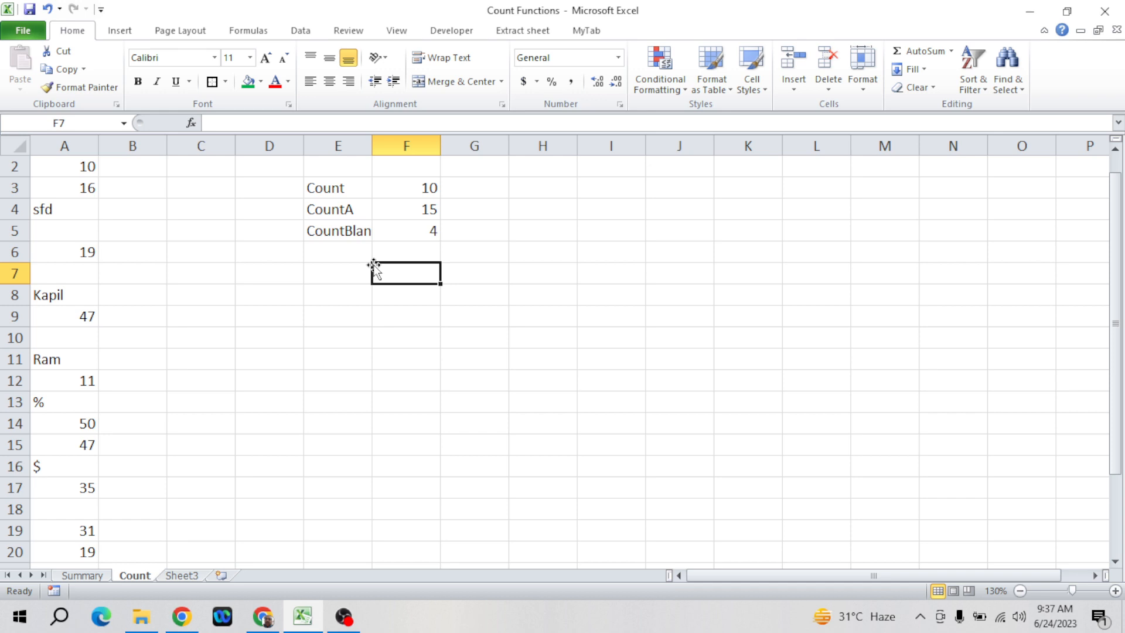
pyautogui.click(218, 266)
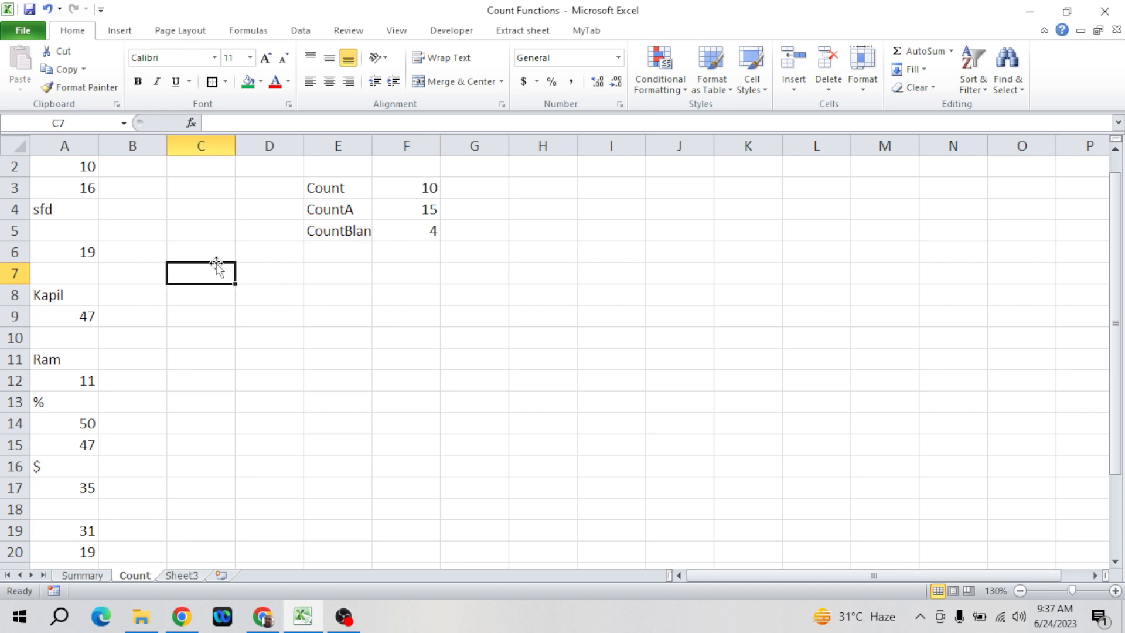
pyautogui.hotkey('ctrl', 'Up')
pyautogui.press('Down')
pyautogui.press('Right')
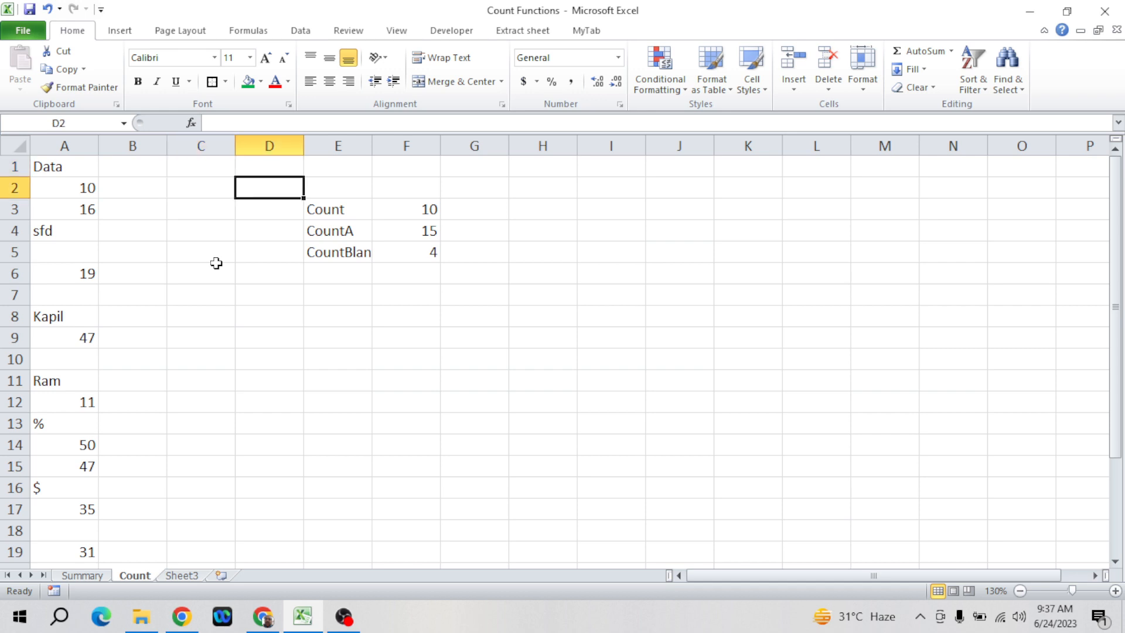
pyautogui.press('Right')
pyautogui.write('Function')
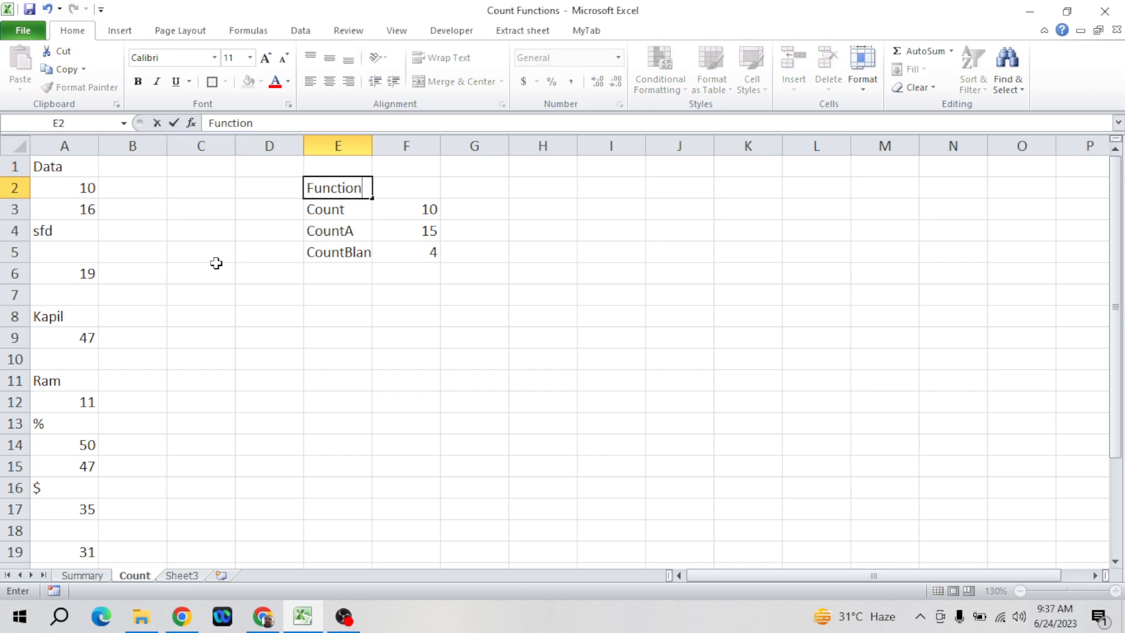
pyautogui.press('Tab')
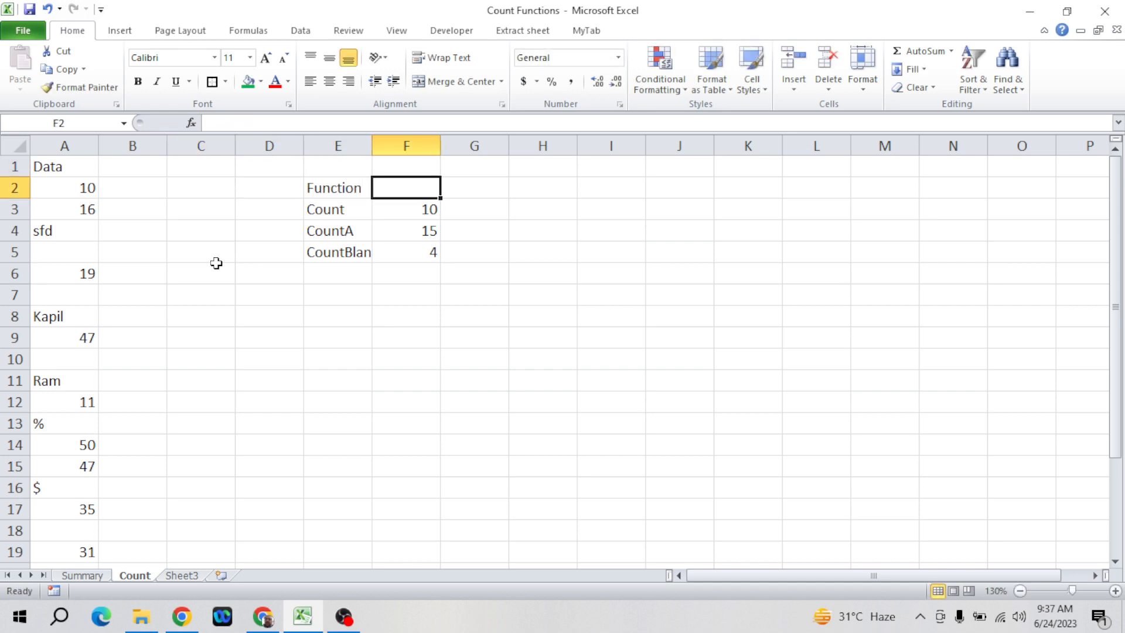
# - Enter the heading Uses in cell F2, above the count results
pyautogui.write('For')
pyautogui.press('BackSpace')
pyautogui.press('BackSpace')
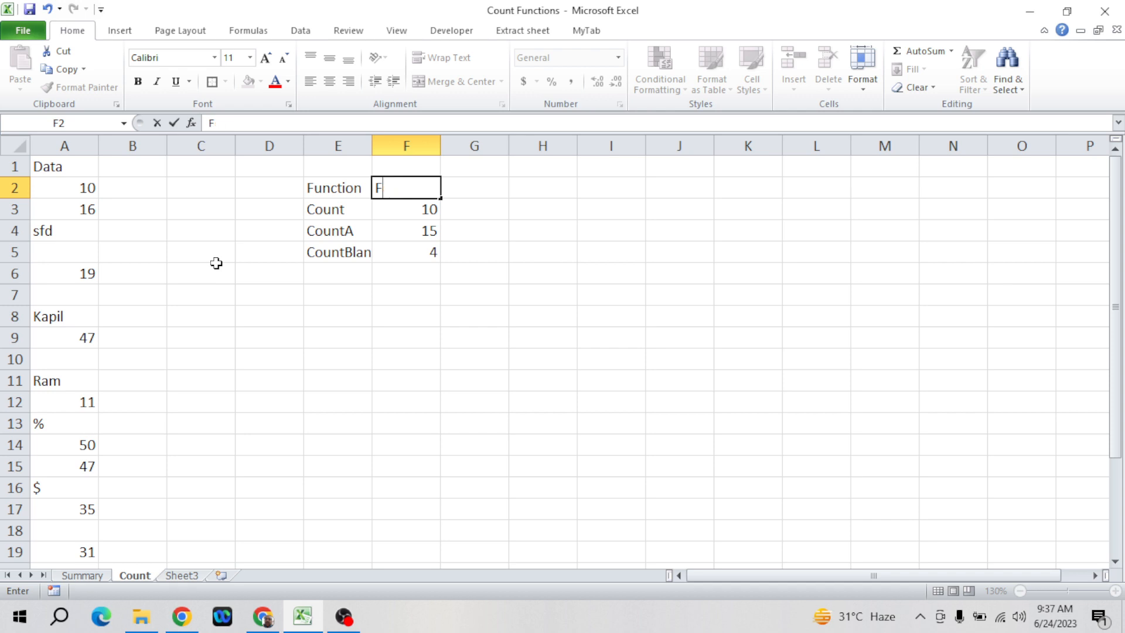
pyautogui.write('User')
pyautogui.write('ses')
pyautogui.press('Return')
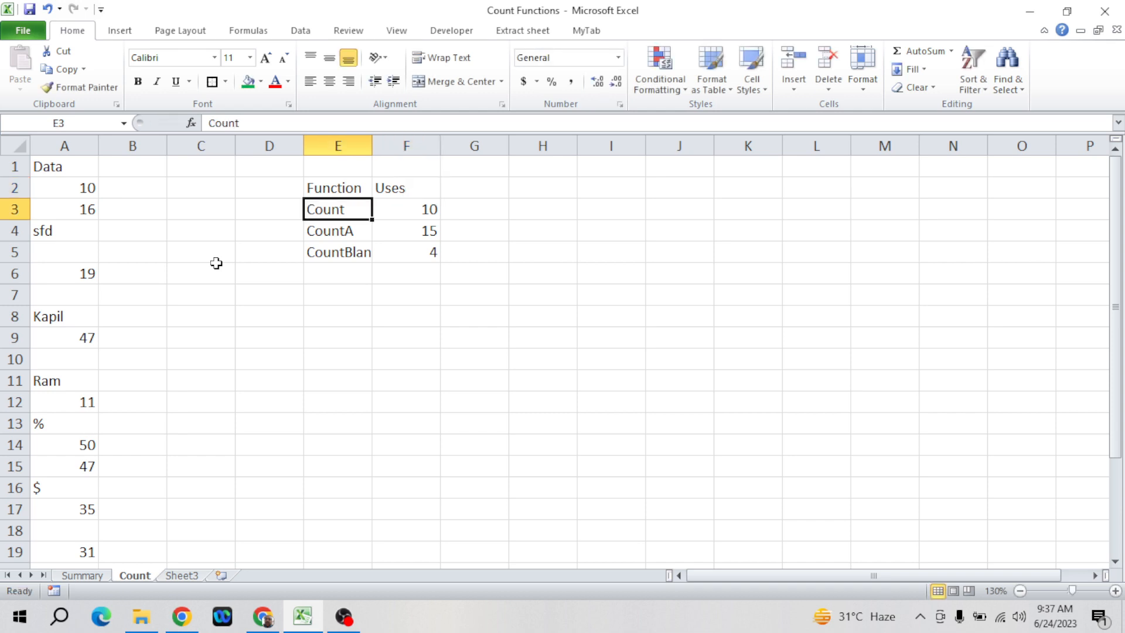
# - Enter the note "numeric value" in H3, on the Count row
pyautogui.hotkey('shift', 'Right')
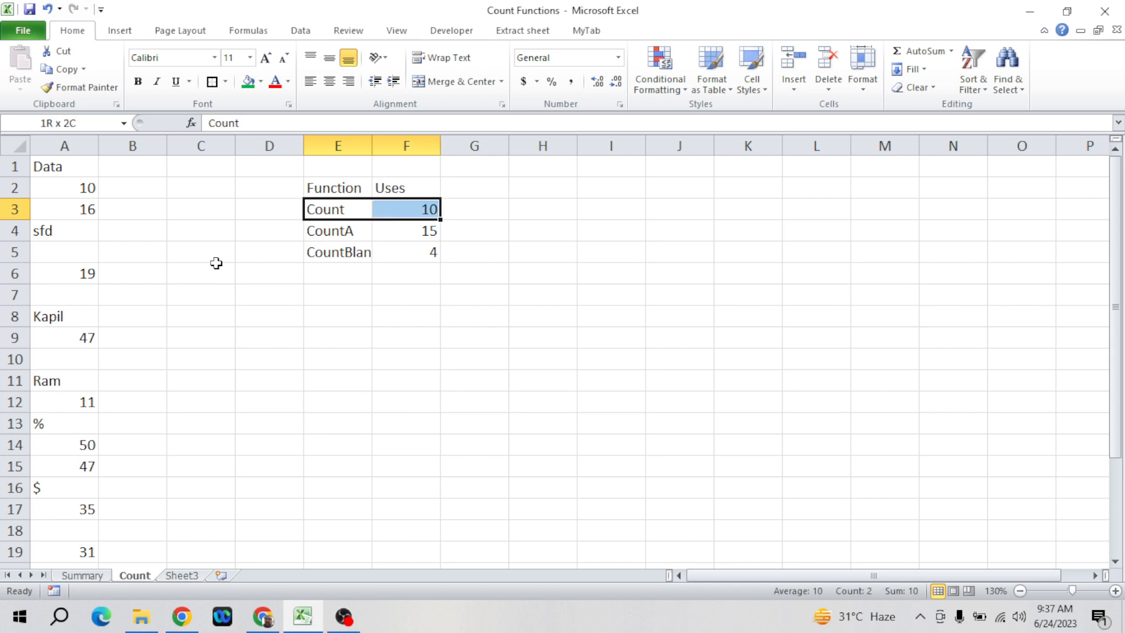
pyautogui.hotkey('shift', 'Left')
pyautogui.press('Right')
pyautogui.press('Right')
pyautogui.press('Right')
pyautogui.write('nu')
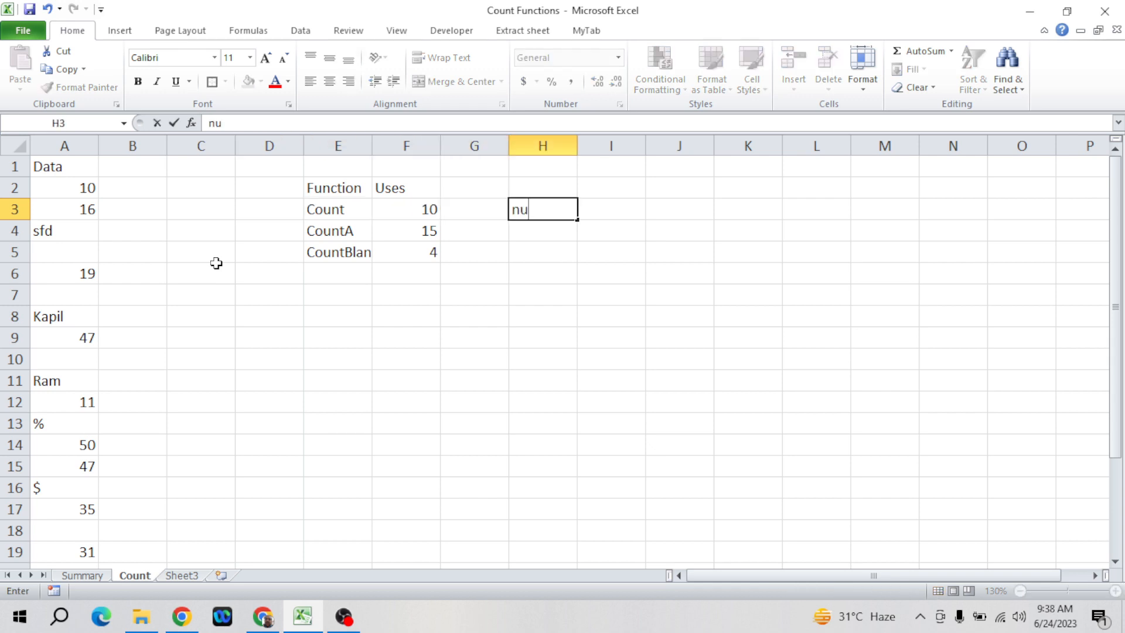
pyautogui.write('meric value')
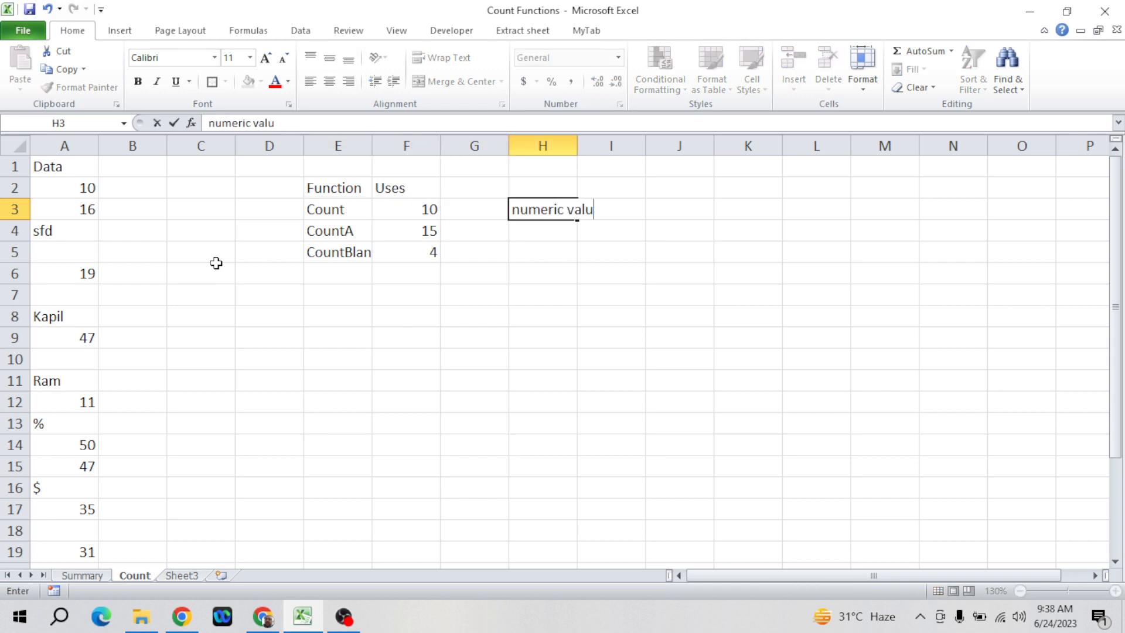
pyautogui.press('Return')
# - Review the CountA row against the non-numeric entries in A13, A11 and A4
pyautogui.press('Left')
pyautogui.press('Left')
pyautogui.press('Left')
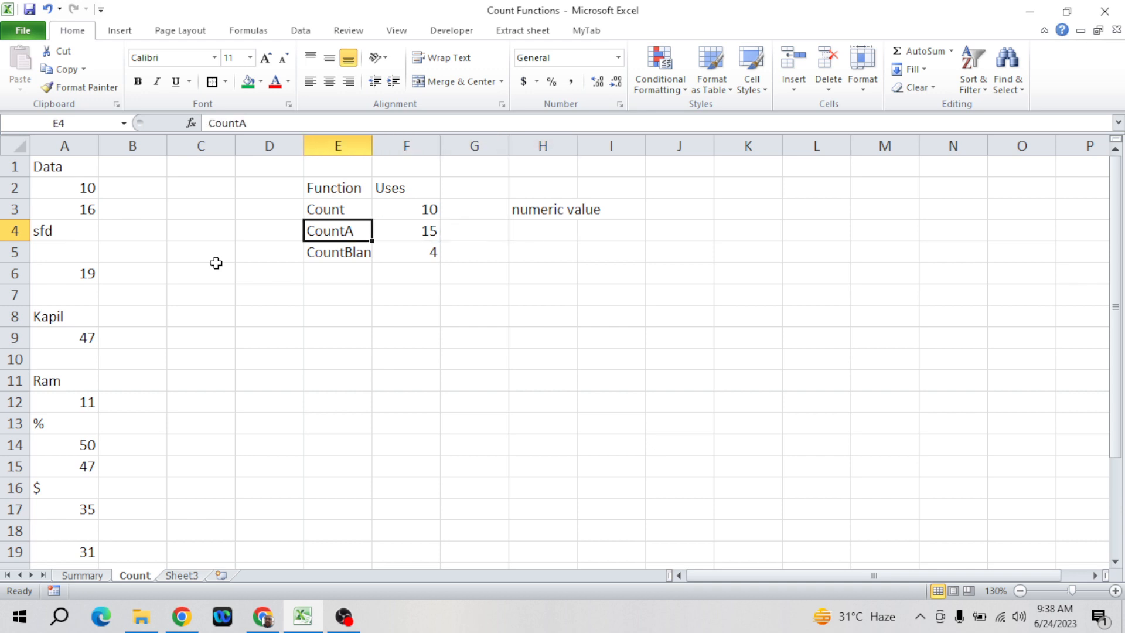
pyautogui.press('Right')
pyautogui.press('Right')
pyautogui.press('Right')
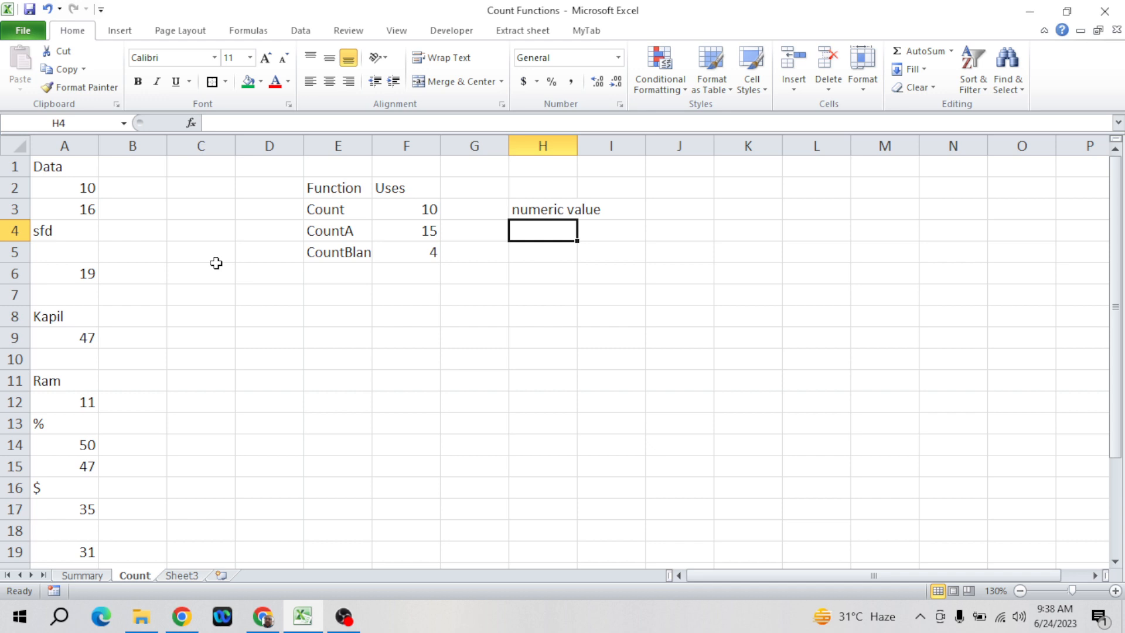
pyautogui.click(60, 424)
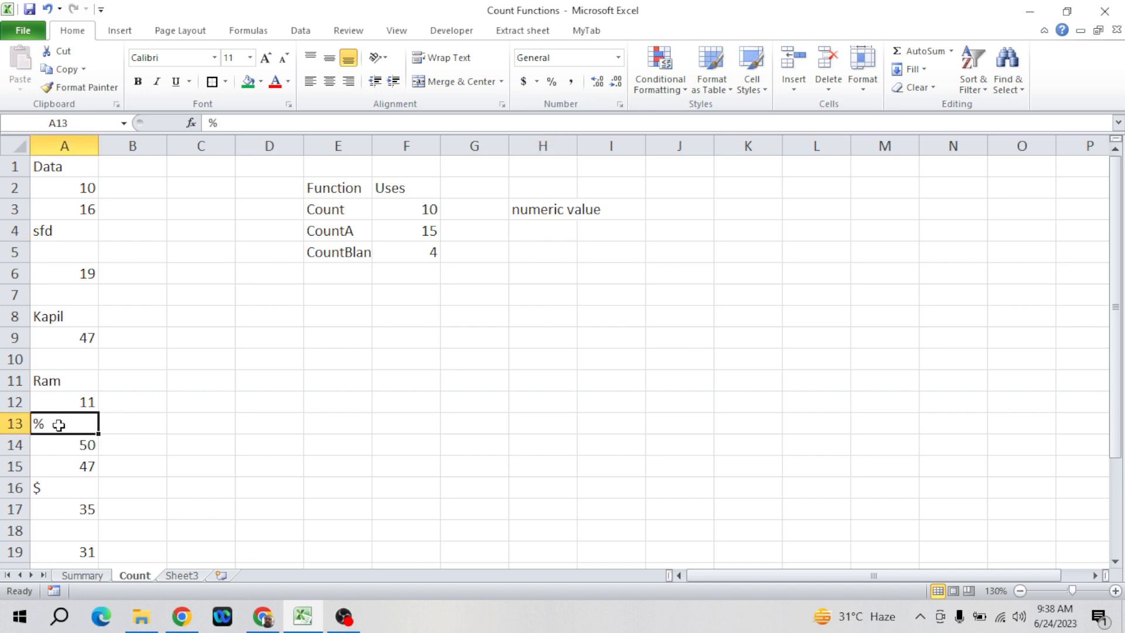
pyautogui.click(67, 389)
pyautogui.click(65, 229)
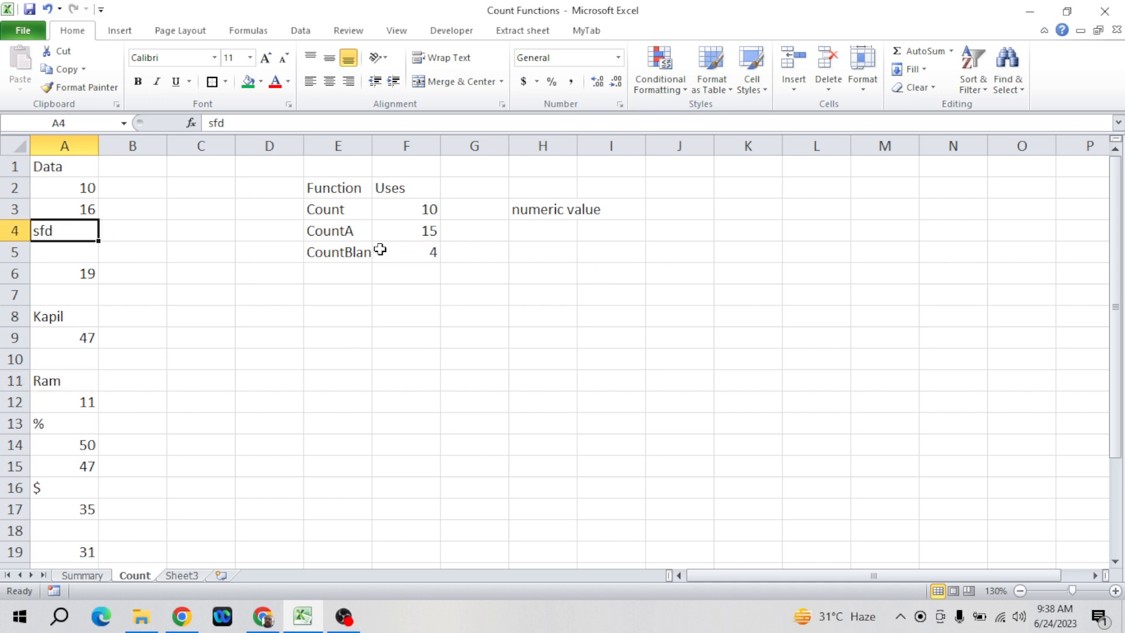
# - Autofit column E to show the full CountBlank label, and check the empty cells A7 and A10
pyautogui.doubleClick(372, 146)
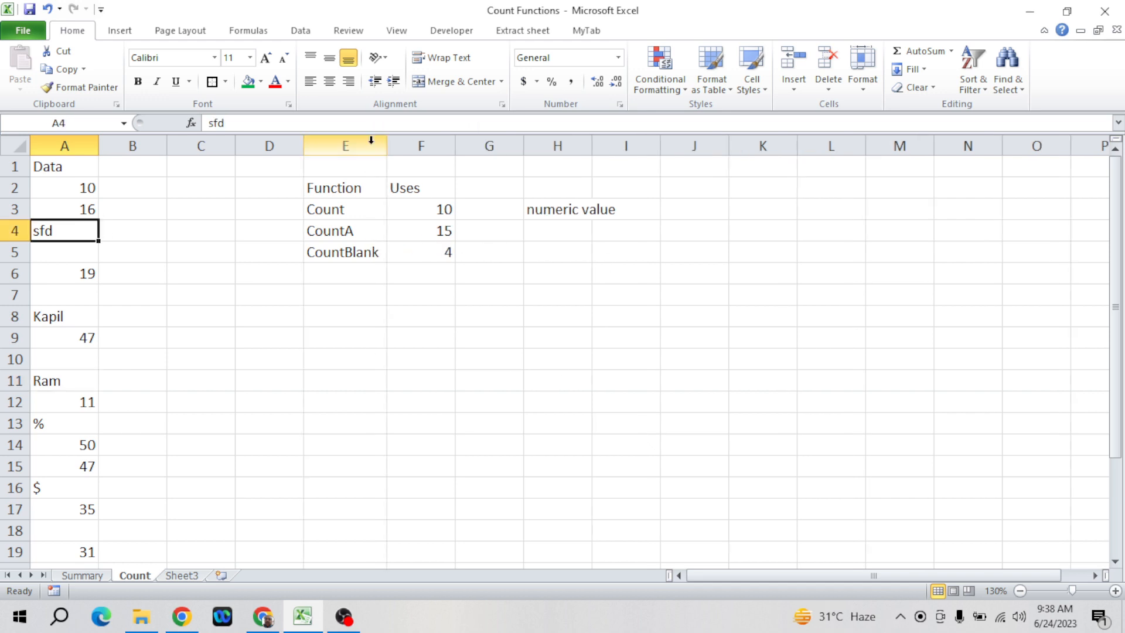
pyautogui.click(375, 256)
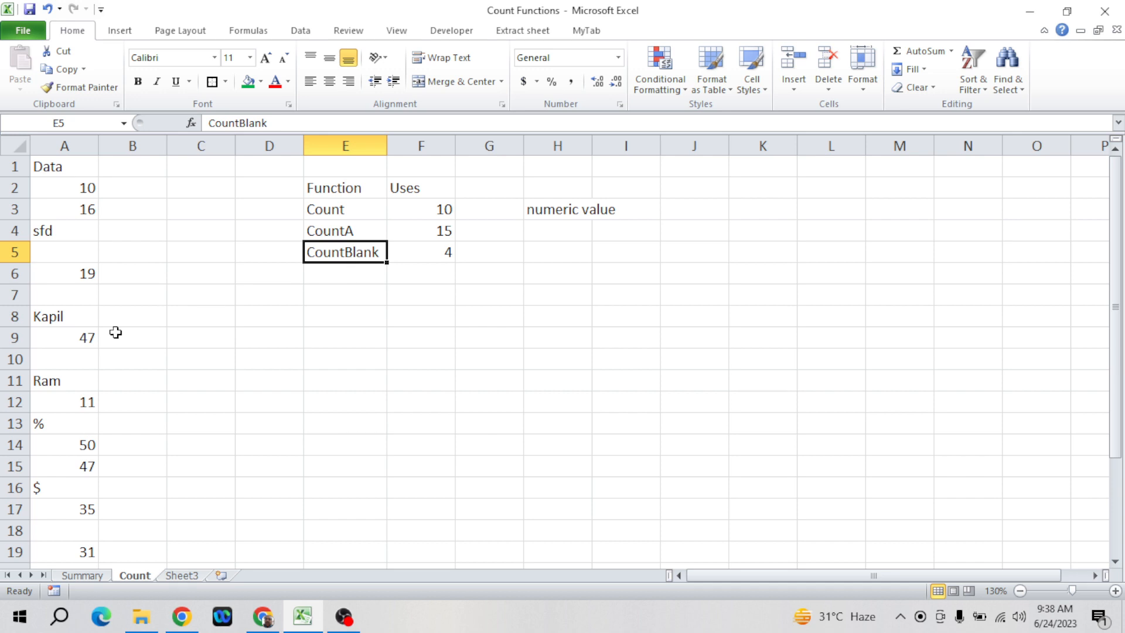
pyautogui.click(84, 302)
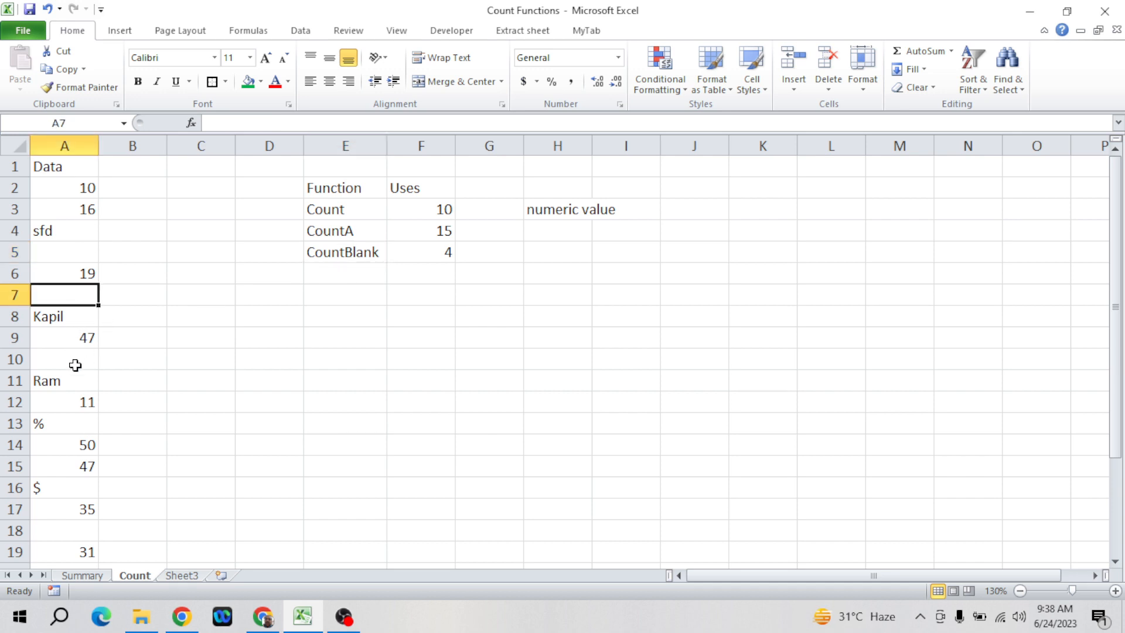
pyautogui.click(75, 364)
# - Enter a single space in A7 to test its effect on the counts, and clear the cell again
pyautogui.click(81, 292)
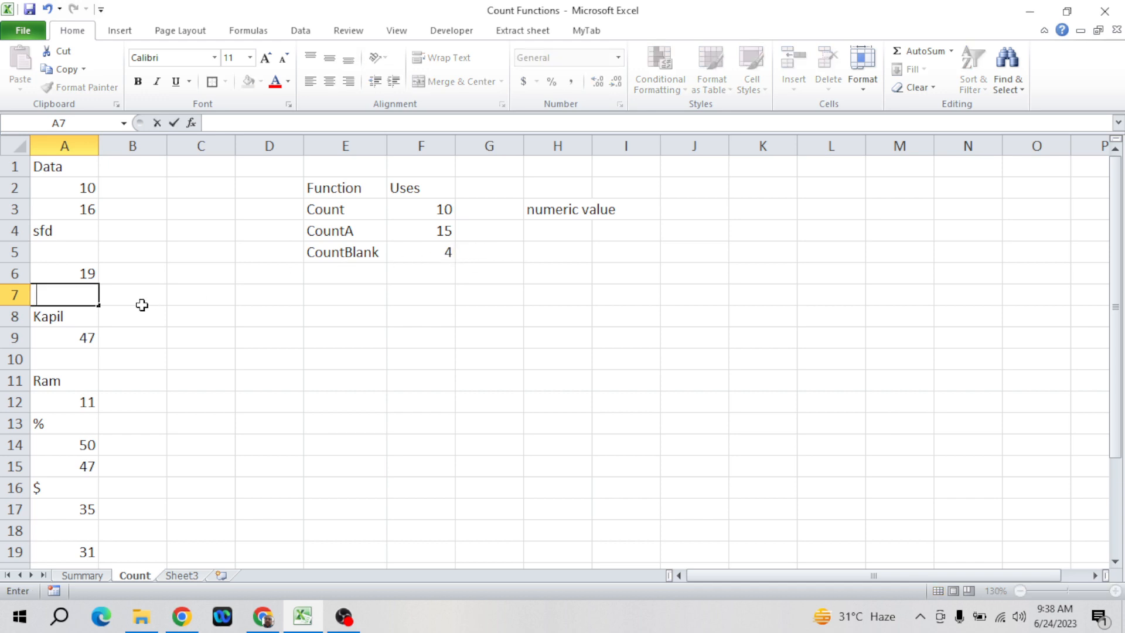
pyautogui.press('Return')
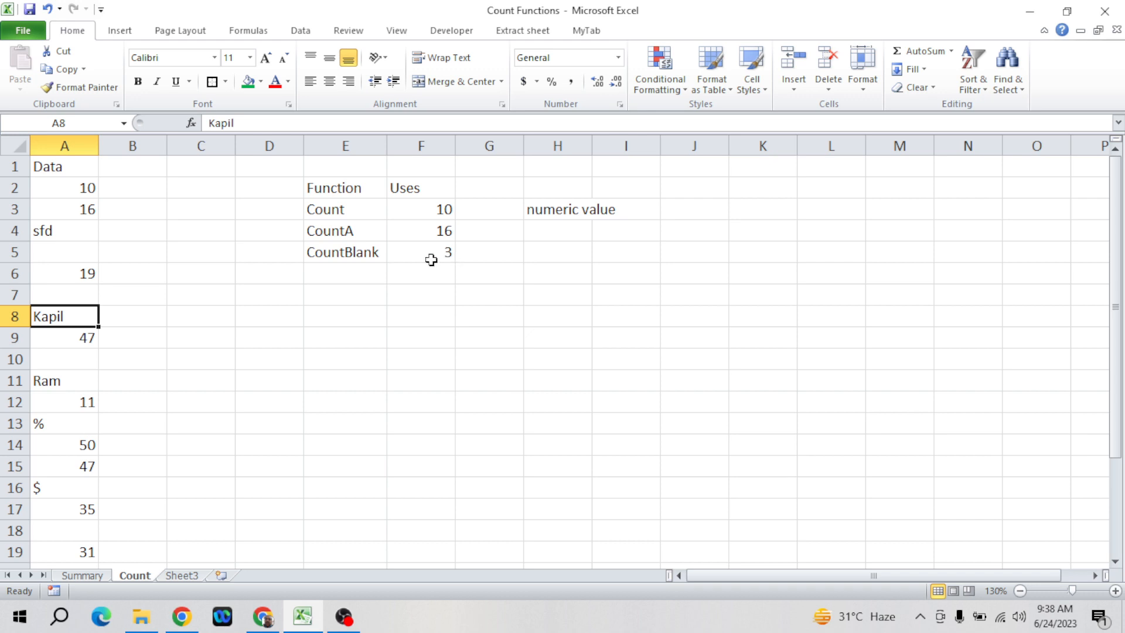
pyautogui.click(159, 294)
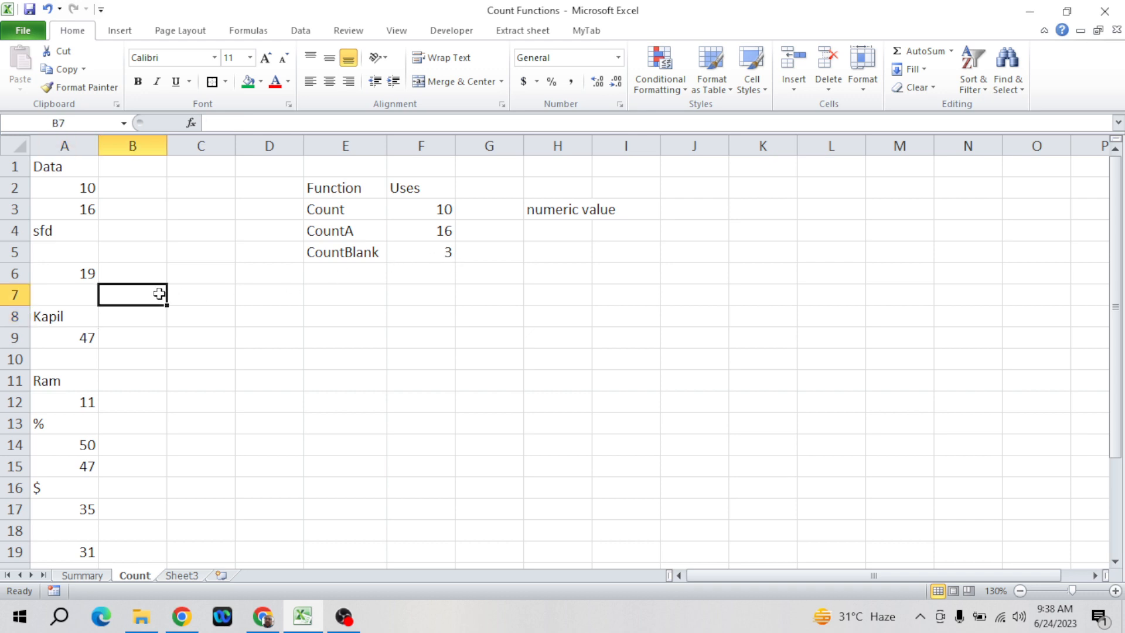
pyautogui.press('Left')
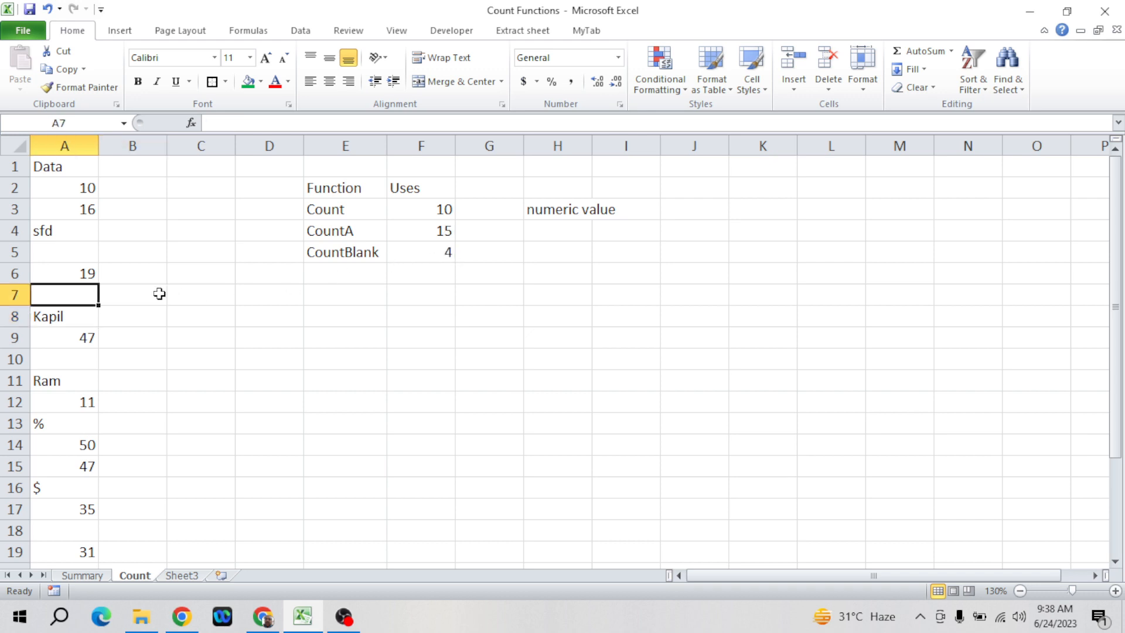
pyautogui.click(231, 293)
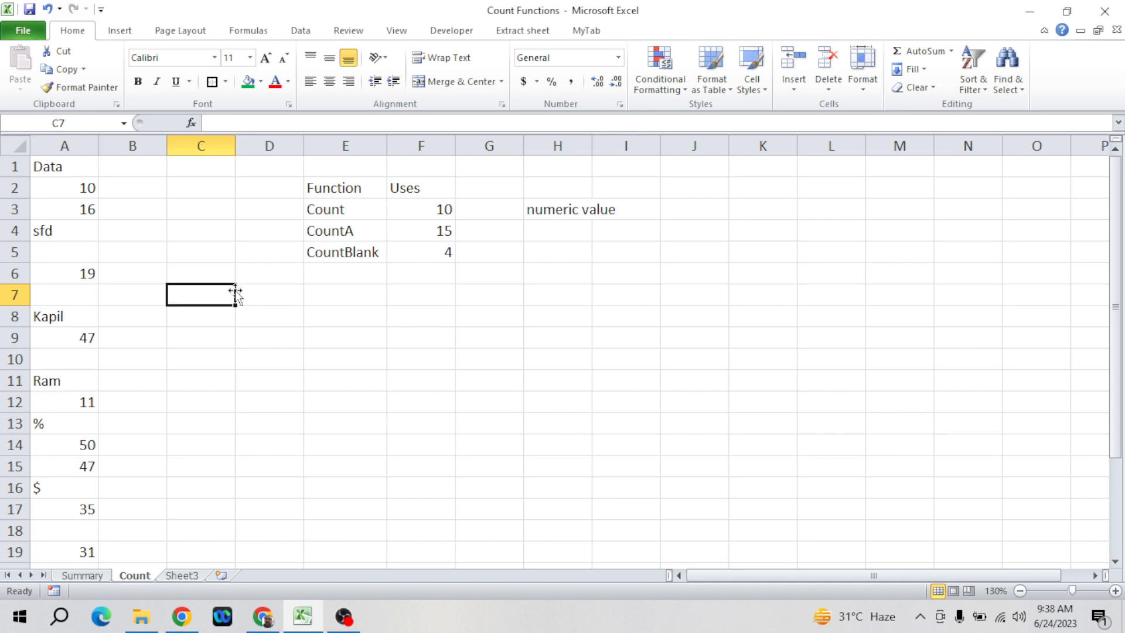
# - Enter the notes All in H4 for CountA and Blank in H5 for CountBlank
pyautogui.click(576, 208)
pyautogui.press('Return')
pyautogui.write('All')
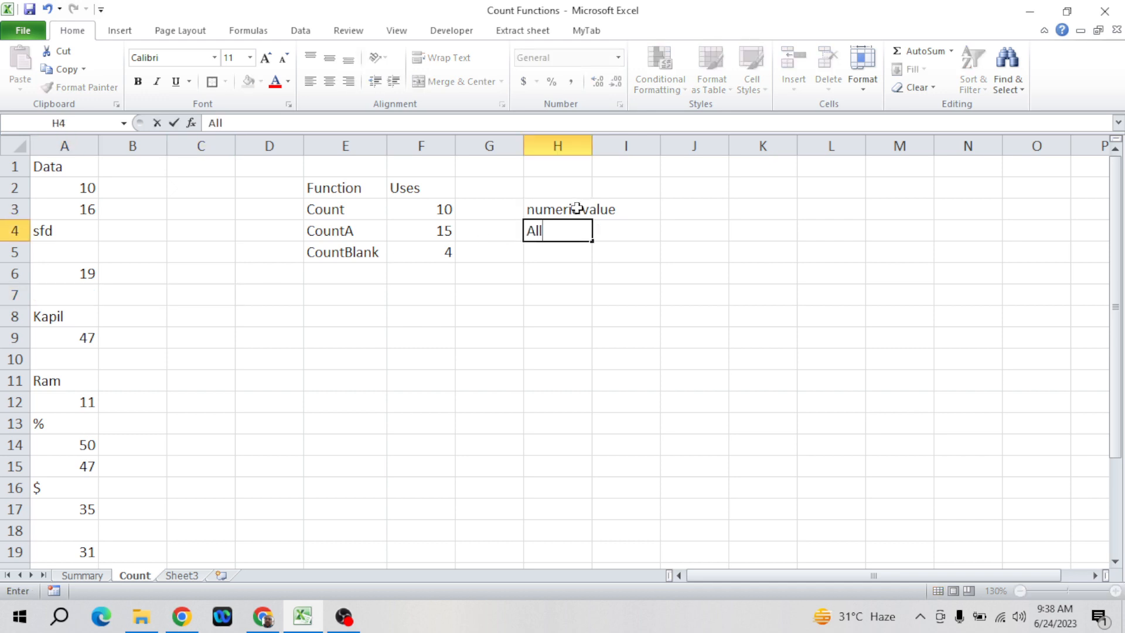
pyautogui.press('Return')
pyautogui.write('Blank')
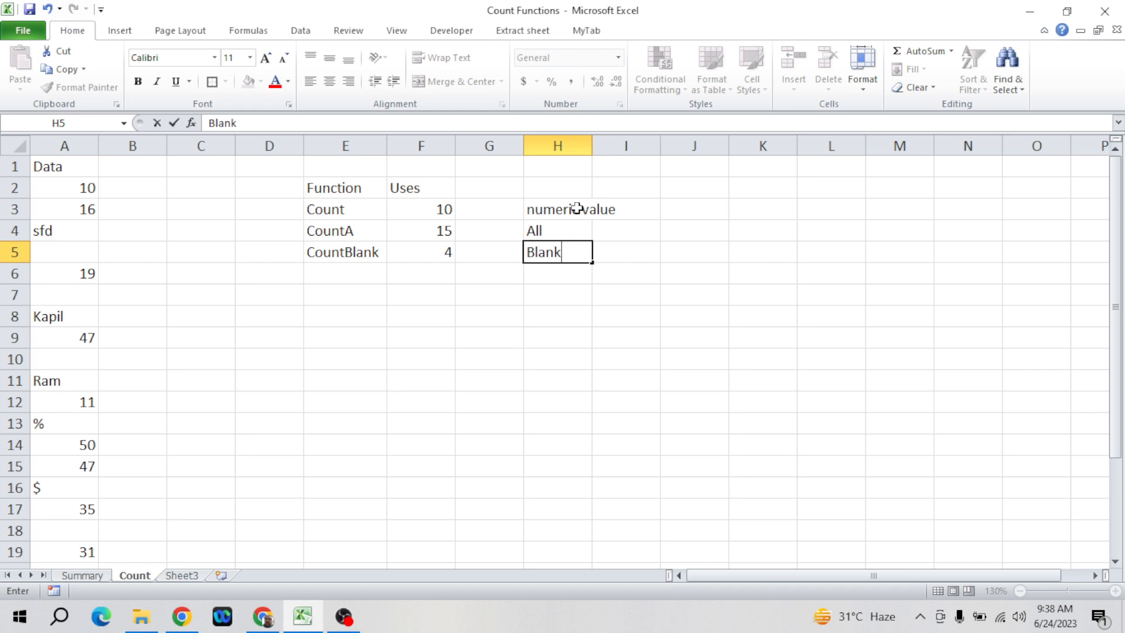
pyautogui.press('Return')
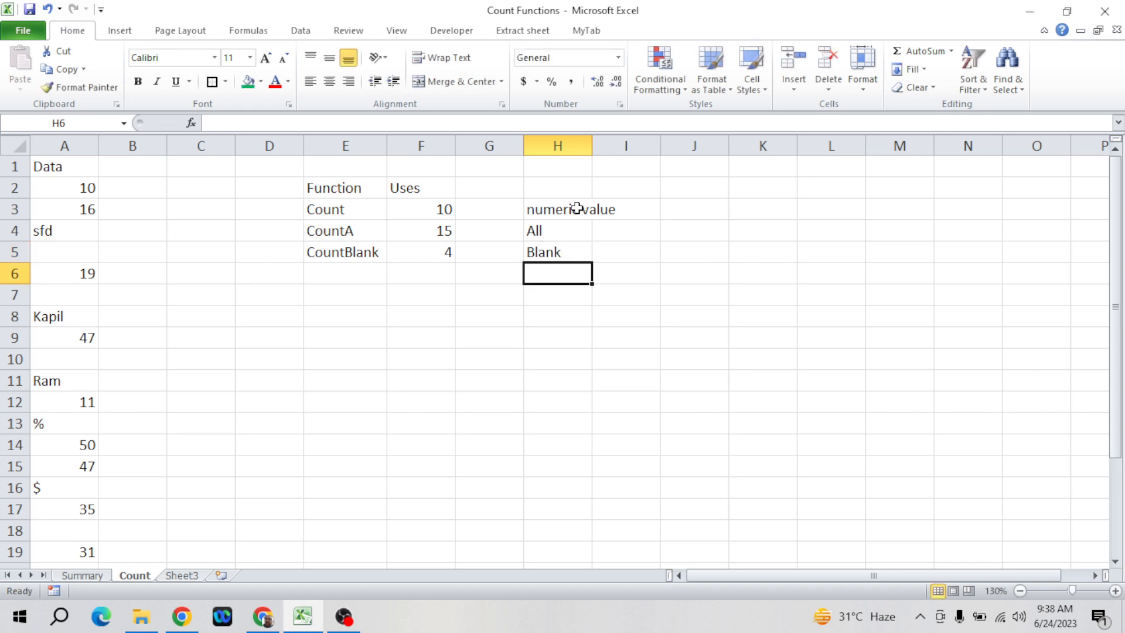
# - Point out the text entries in A4, A8 and A11 and the symbol in A13 of the data column
pyautogui.press('Down')
pyautogui.press('Down')
pyautogui.press('Left')
pyautogui.press('Left')
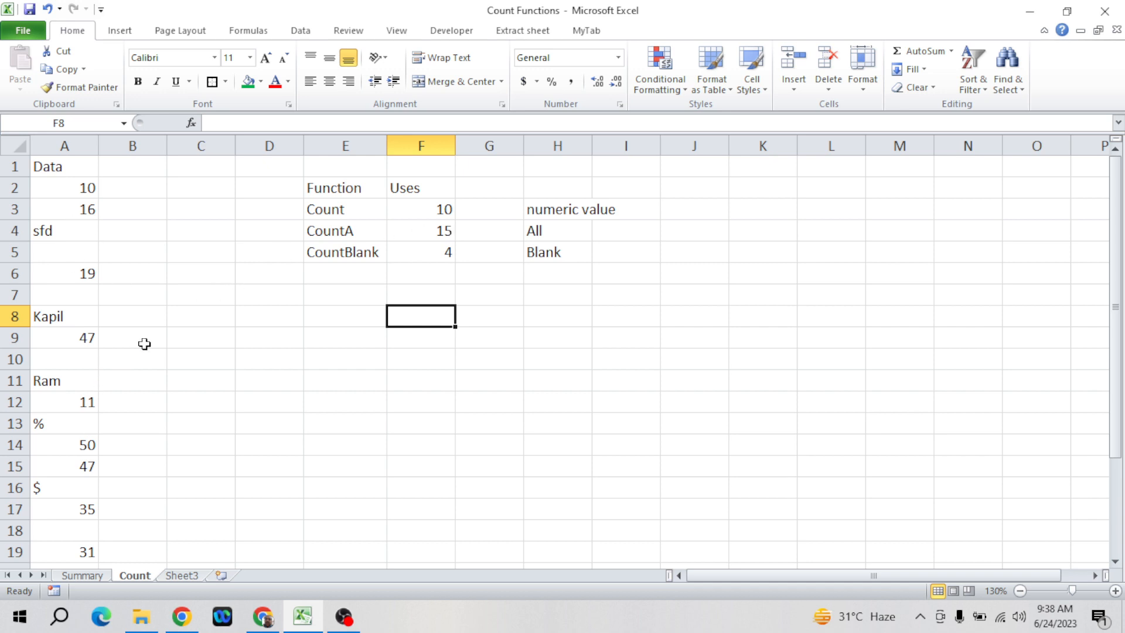
pyautogui.click(65, 227)
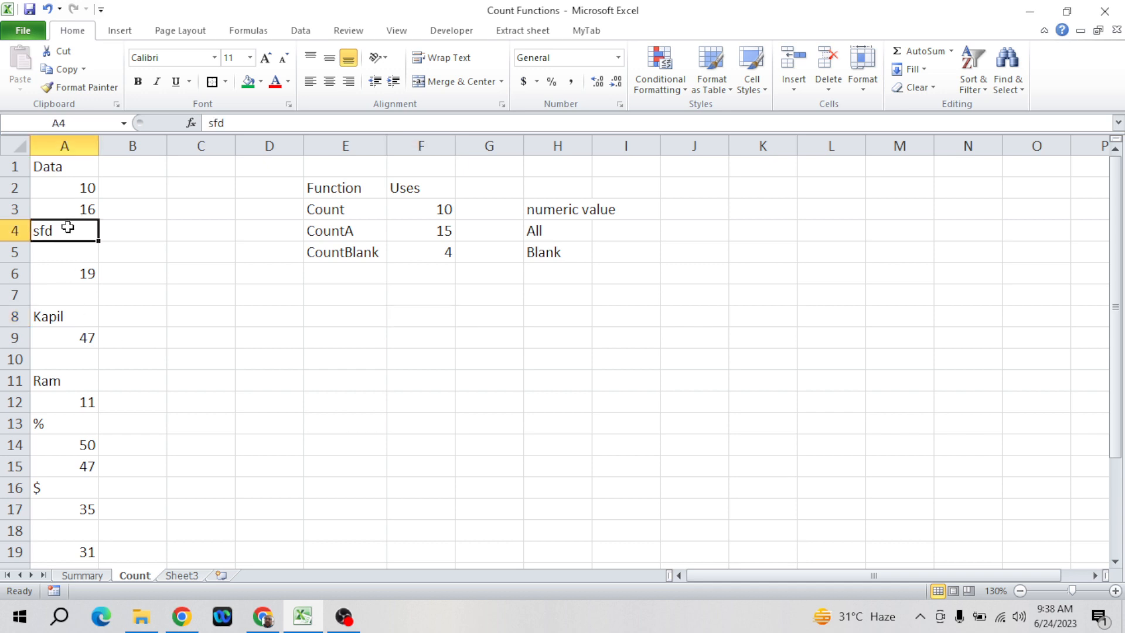
pyautogui.keyDown('ctrl'); pyautogui.click(58, 316); pyautogui.keyUp('ctrl')
pyautogui.keyDown('ctrl'); pyautogui.click(63, 381); pyautogui.keyUp('ctrl')
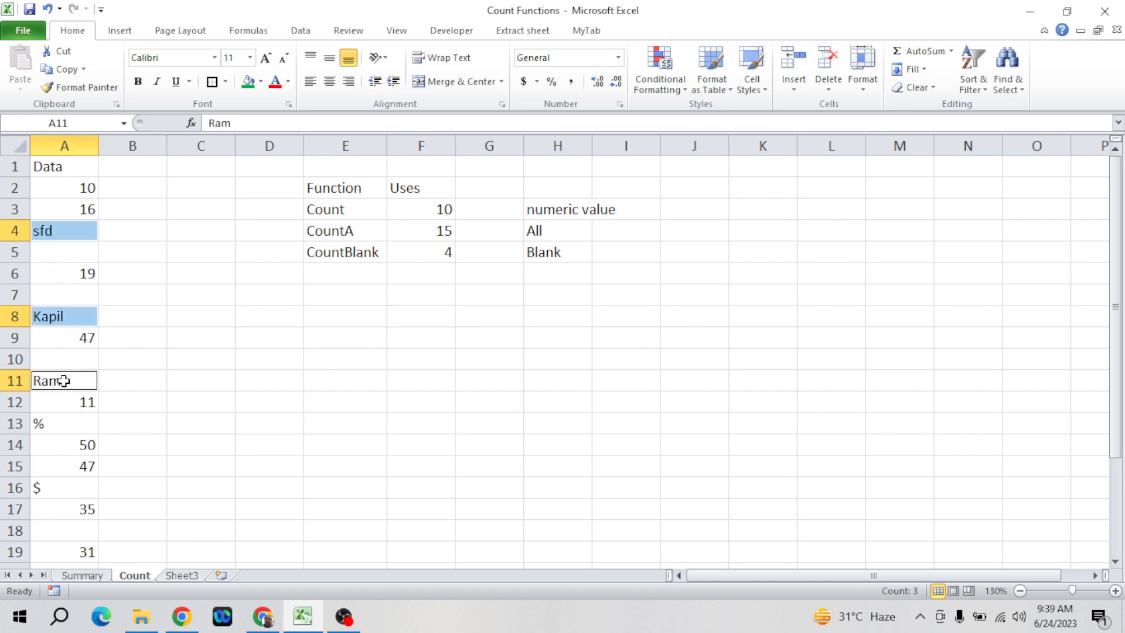
pyautogui.click(61, 424)
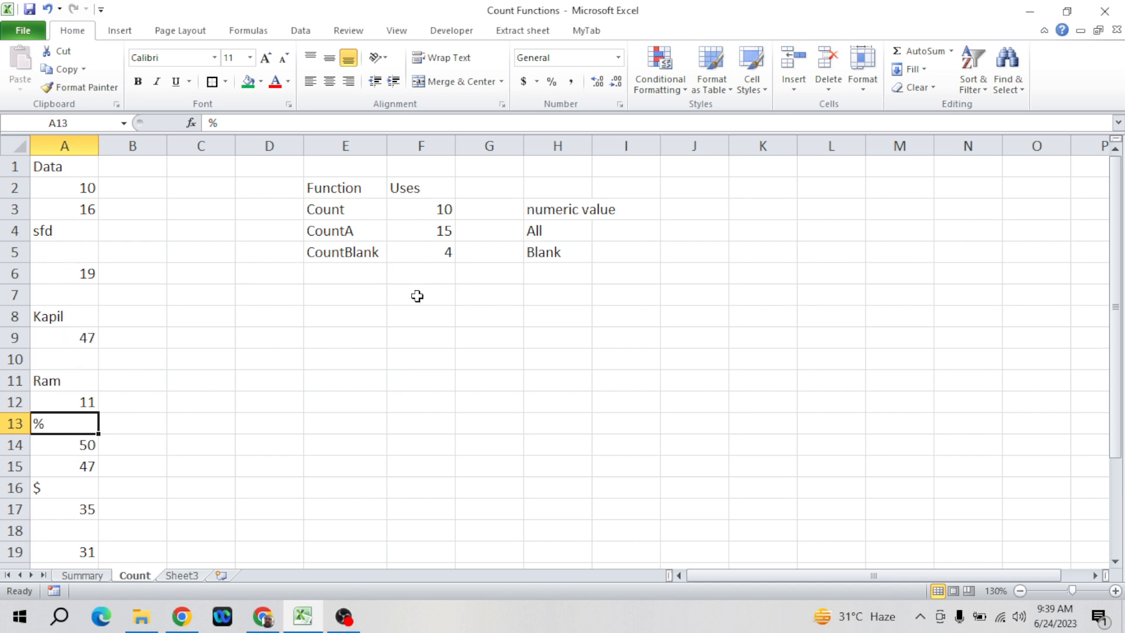
# - Enter the label "Count only text value" in cell E8, below the function table
pyautogui.click(364, 332)
pyautogui.press('Up')
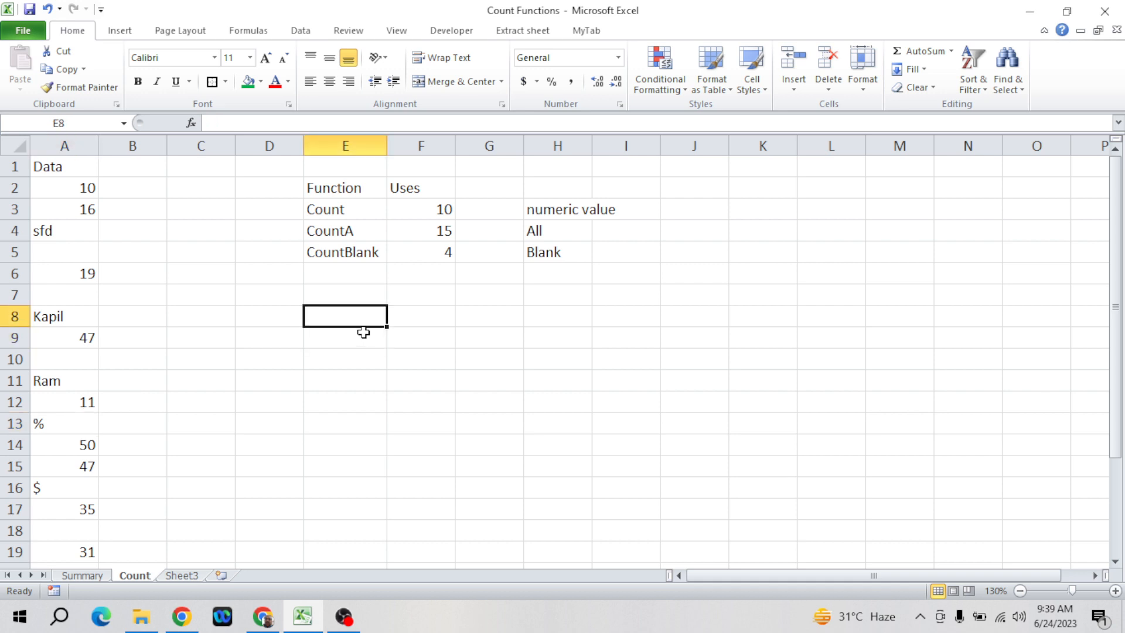
pyautogui.write('Count o')
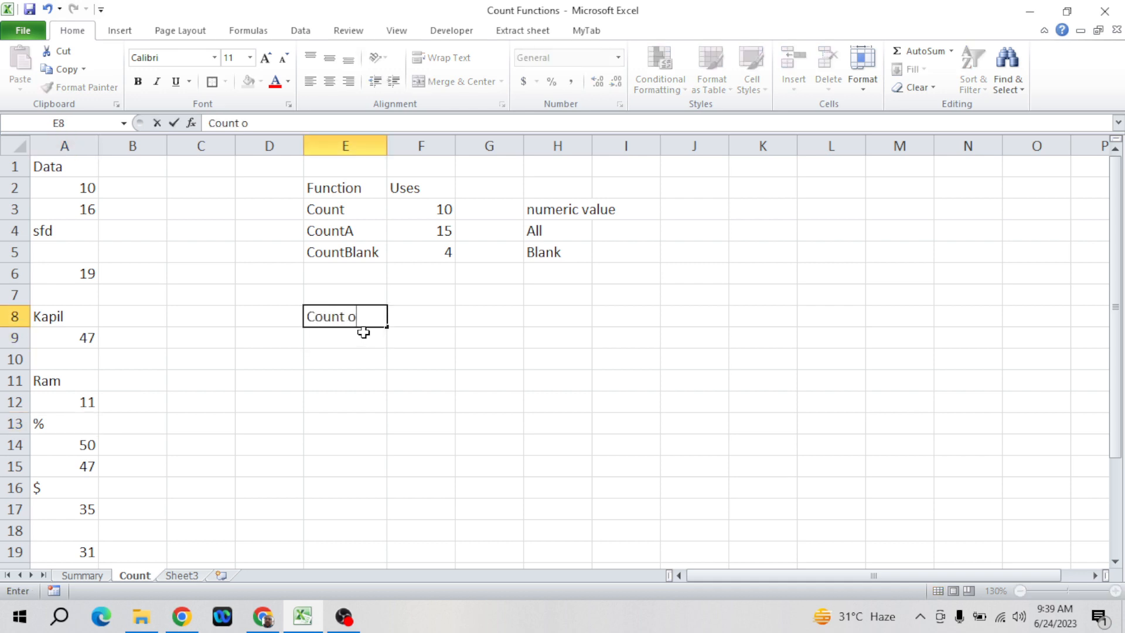
pyautogui.write('nly text ')
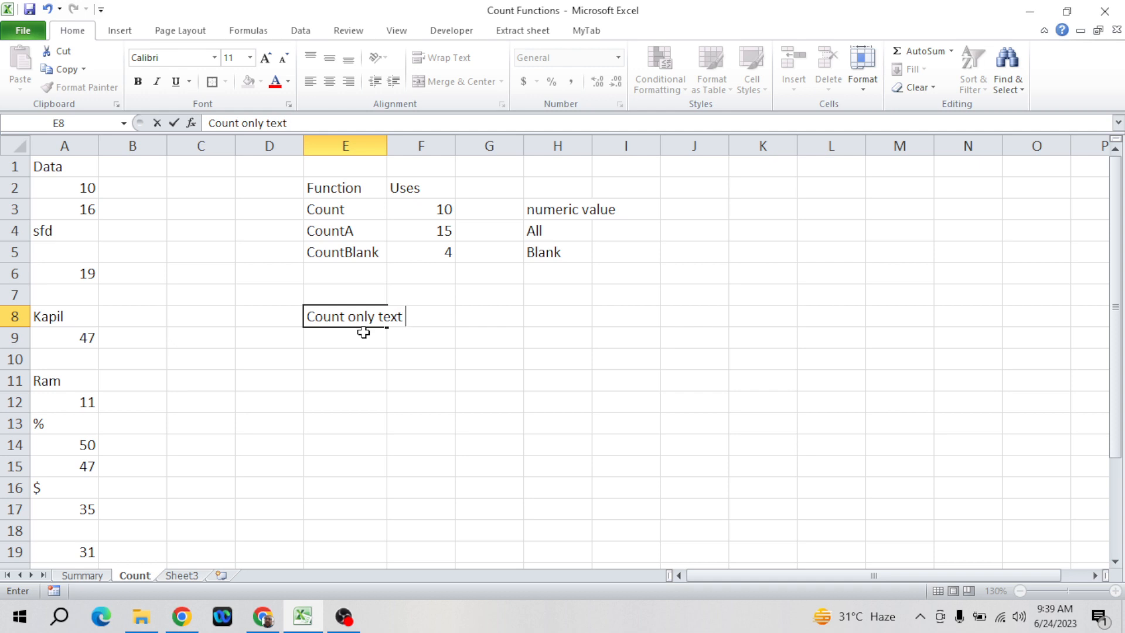
pyautogui.write('value')
pyautogui.press('Return')
# - Replace the symbols in A13 and A16 of the data column with sample first names
pyautogui.press('Left')
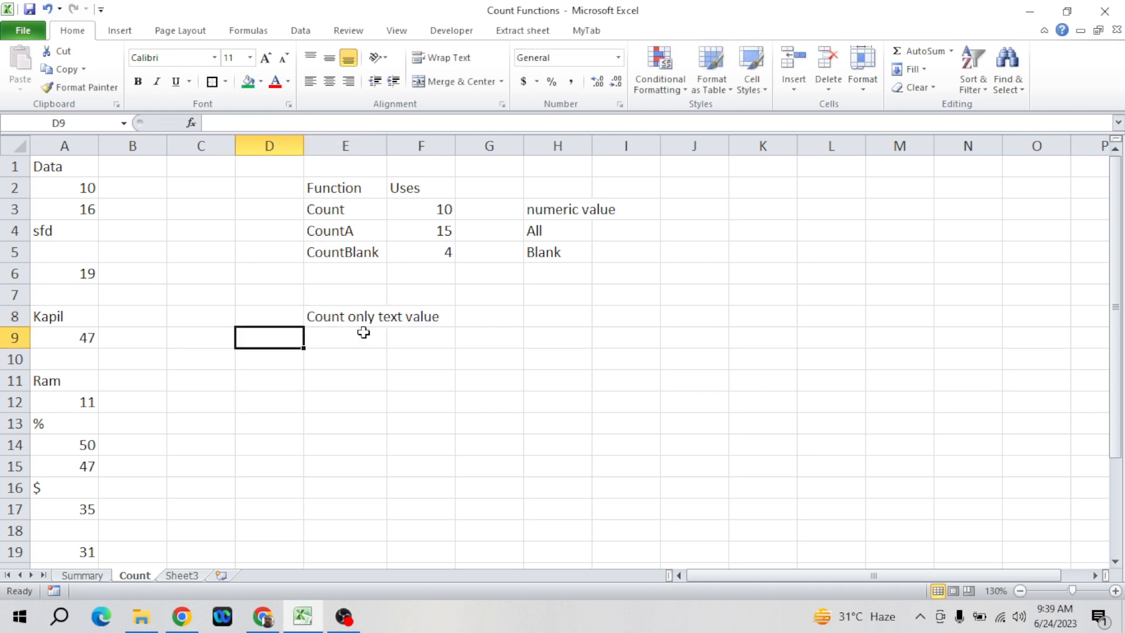
pyautogui.press('Left')
pyautogui.press('Left')
pyautogui.press('Left')
pyautogui.press('Down')
pyautogui.press('Down')
pyautogui.press('Down')
pyautogui.press('Down')
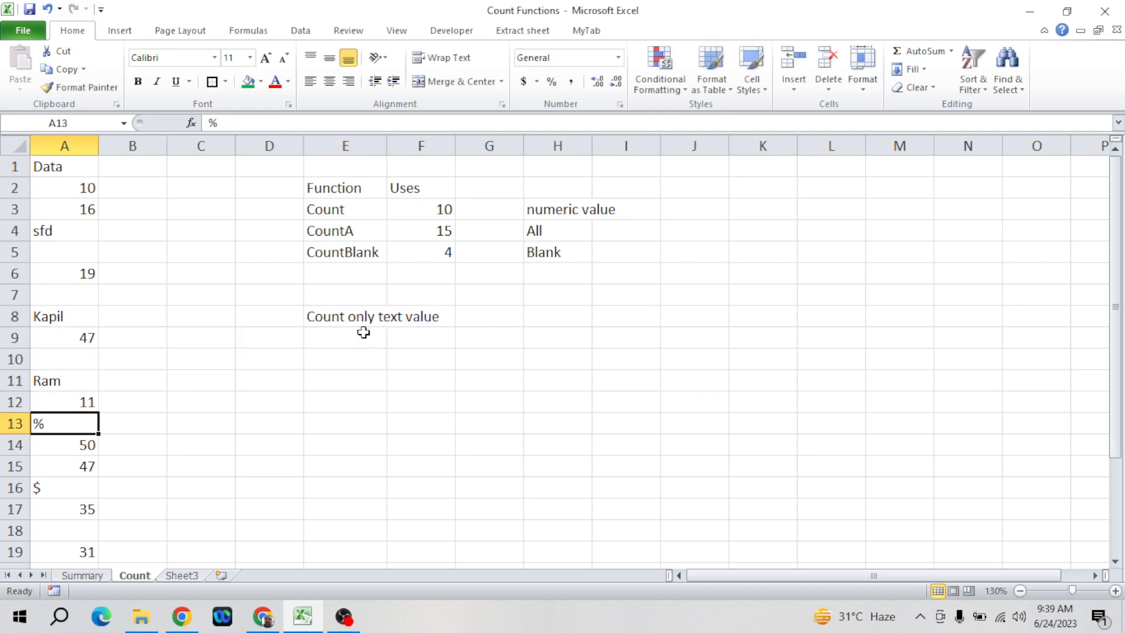
pyautogui.write('Mohan')
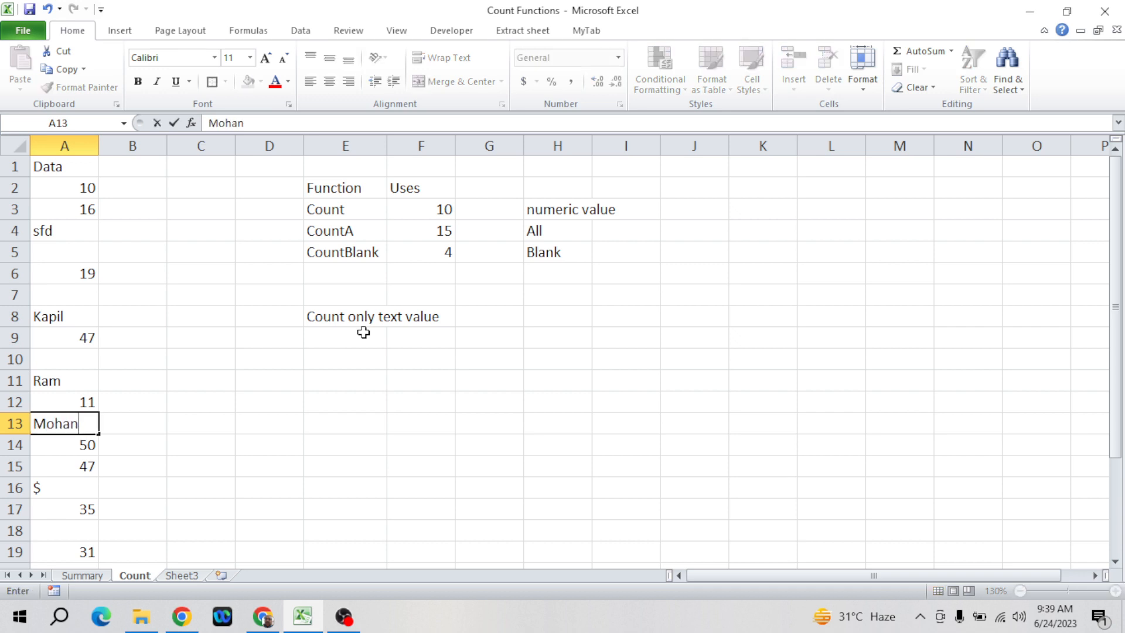
pyautogui.press('Return')
pyautogui.press('Down')
pyautogui.press('Down')
pyautogui.write('Gagan')
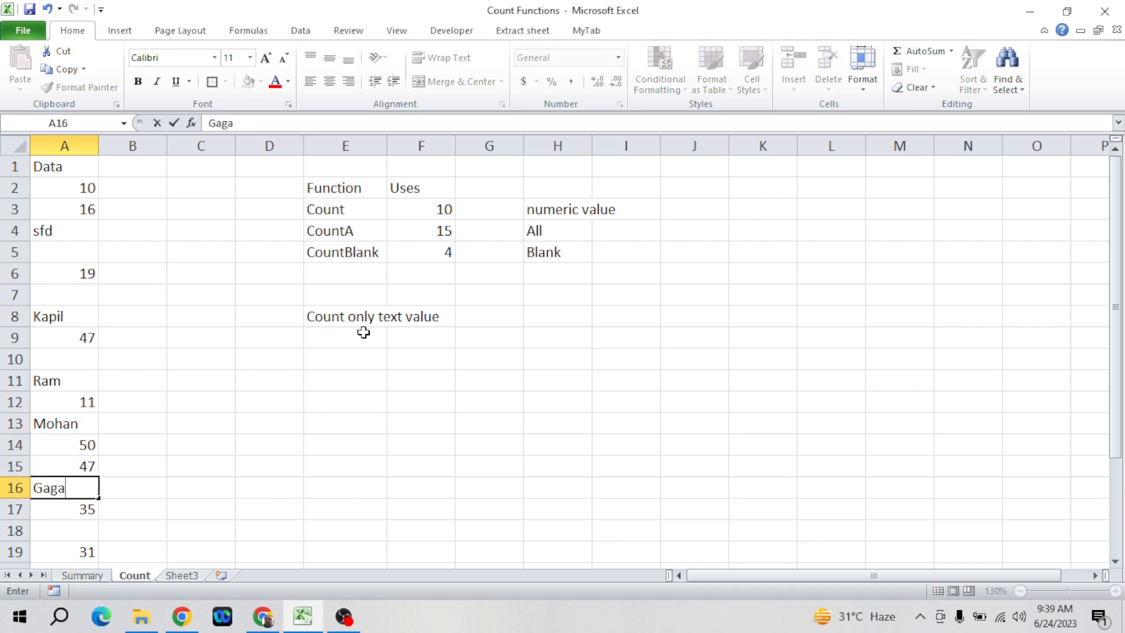
pyautogui.press('Return')
# - Look through the data column down past its last entry in A20 and return to the Data header in A1
pyautogui.press('Down')
pyautogui.press('Down')
pyautogui.press('Down')
pyautogui.press('Down')
pyautogui.press('Down')
pyautogui.press('Down')
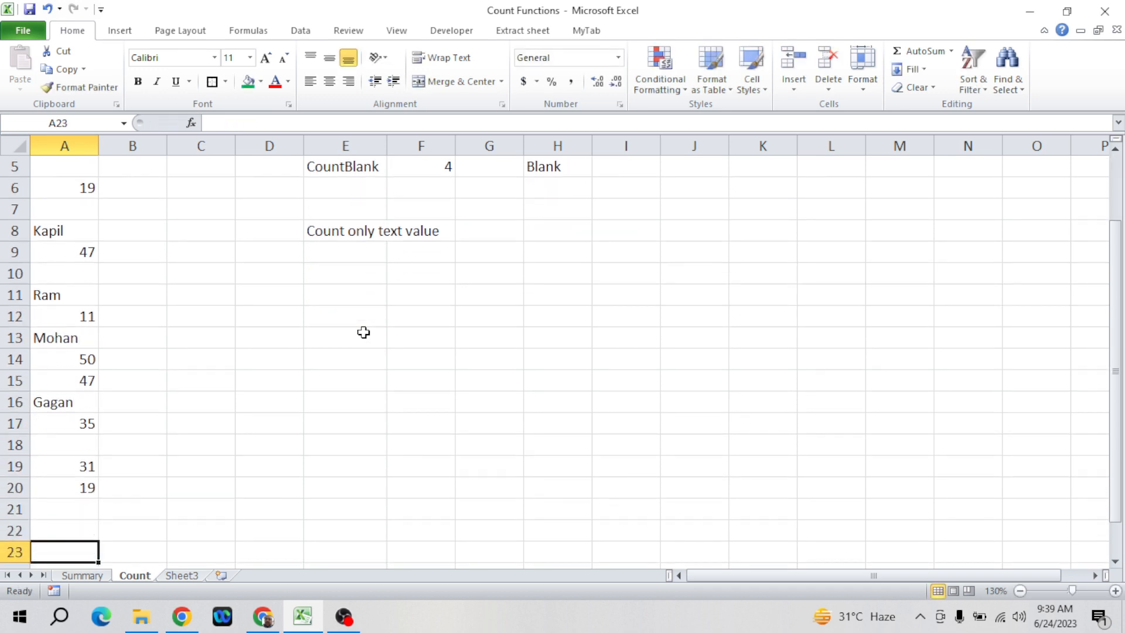
pyautogui.press('Up')
pyautogui.press('Up')
pyautogui.press('Up')
pyautogui.press('Up')
pyautogui.press('Up')
pyautogui.press('Up')
pyautogui.press('Up')
pyautogui.press('Up')
pyautogui.press('Up')
pyautogui.press('Up')
pyautogui.press('Up')
pyautogui.press('Up')
pyautogui.press('Up')
pyautogui.press('Up')
pyautogui.hotkey('ctrl', 'Home')
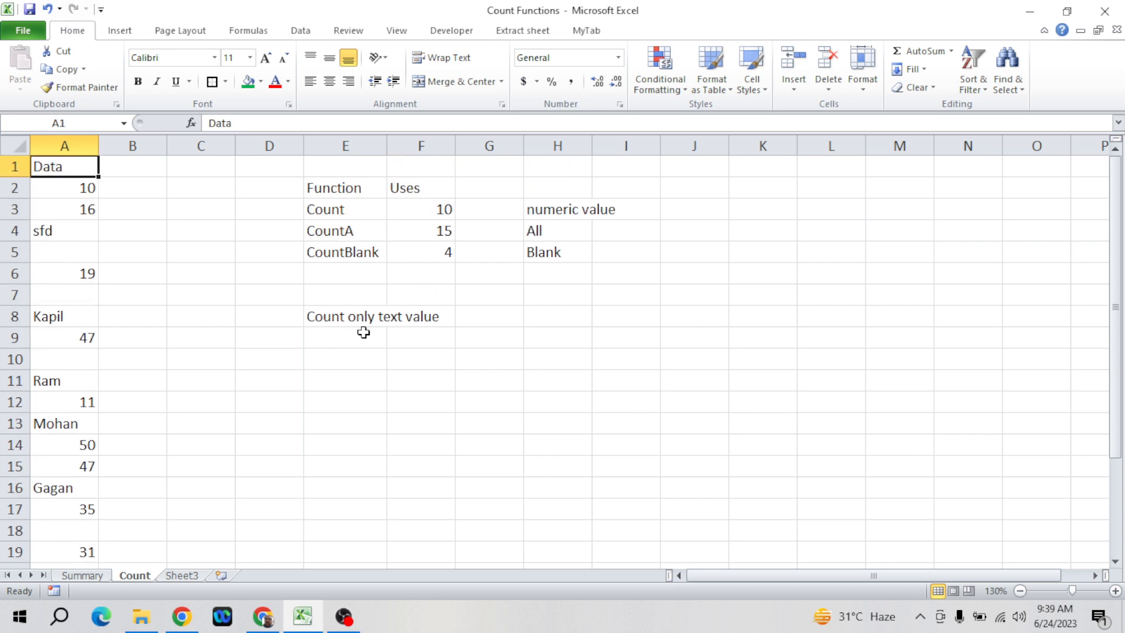
# - Auto-fit column E to the "Count only text value" label
pyautogui.click(364, 316)
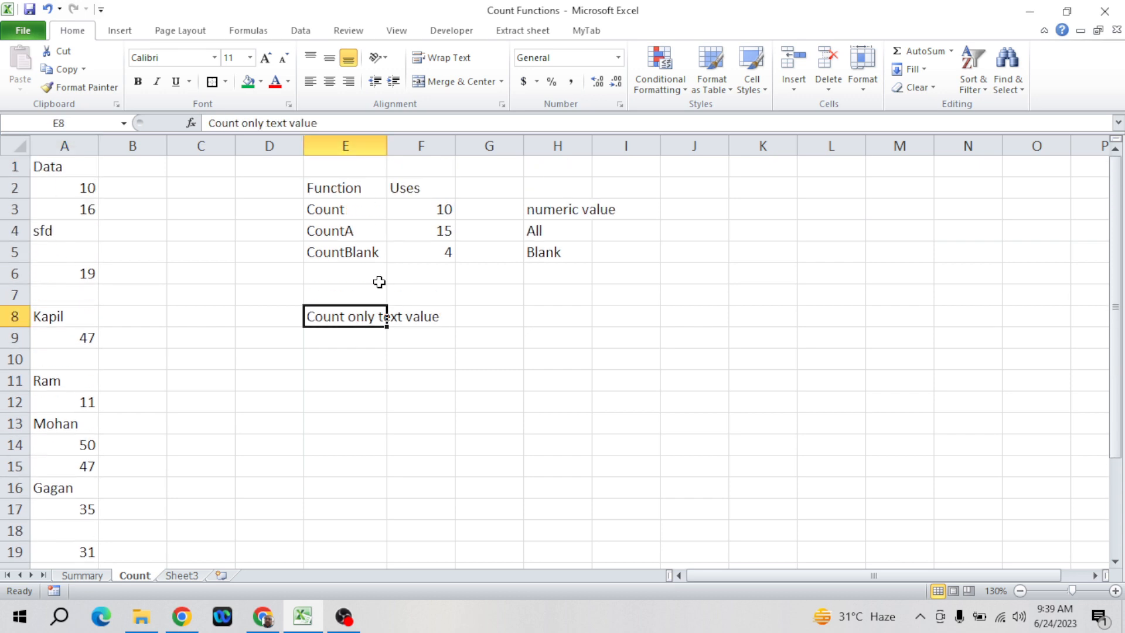
pyautogui.doubleClick(387, 150)
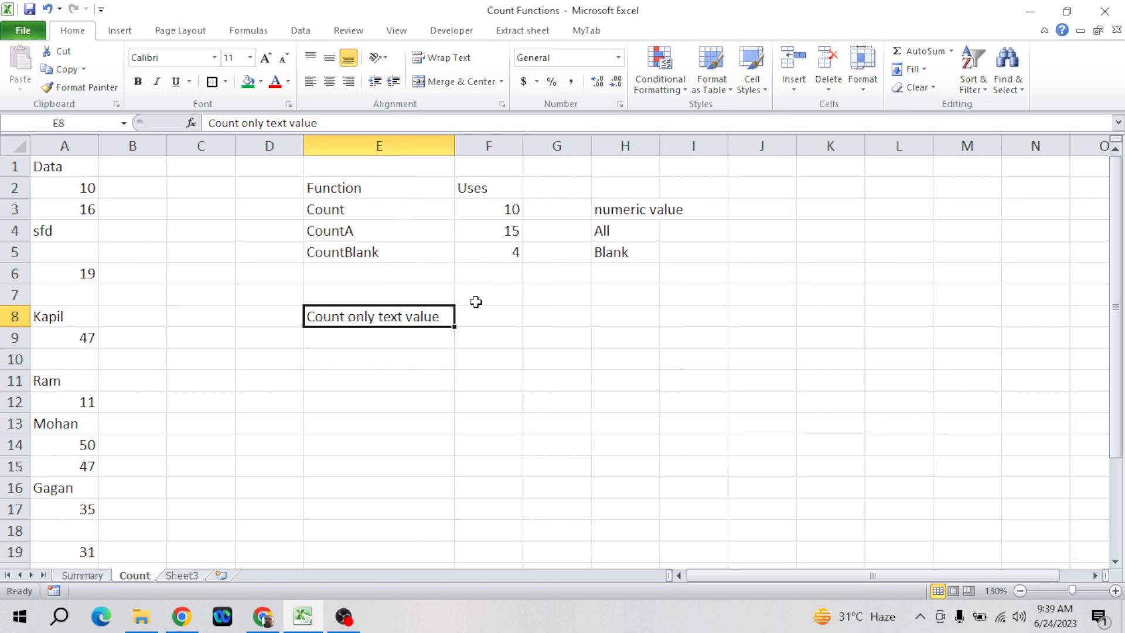
pyautogui.click(509, 324)
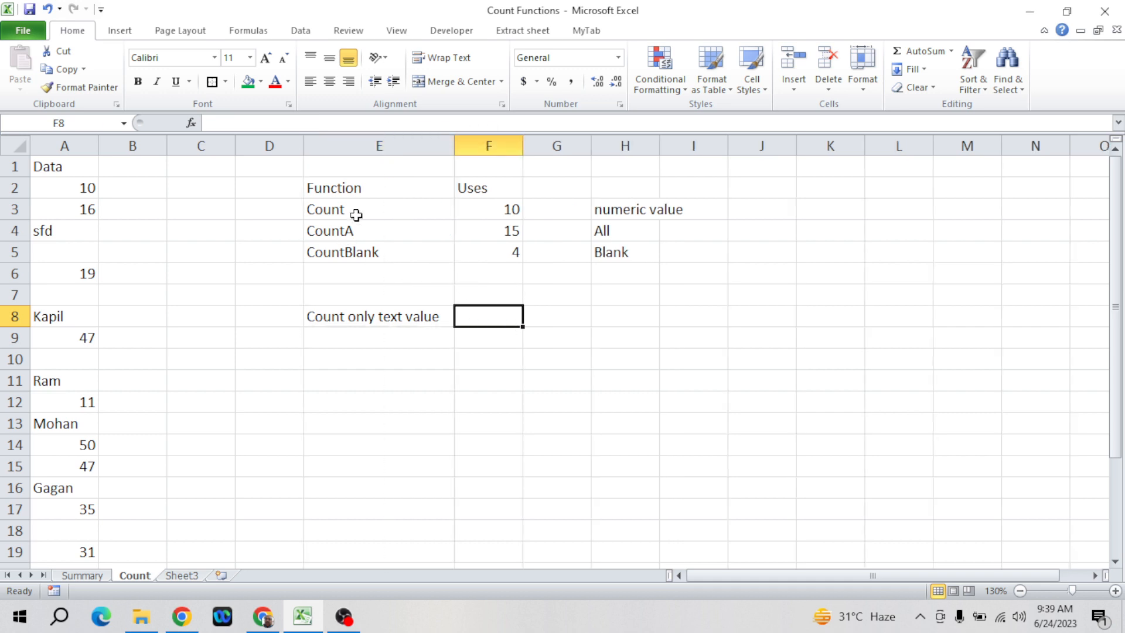
# - Calculate the text-only count in F8 by subtracting the Count result from the CountA result with =F4-F3
pyautogui.click(508, 233)
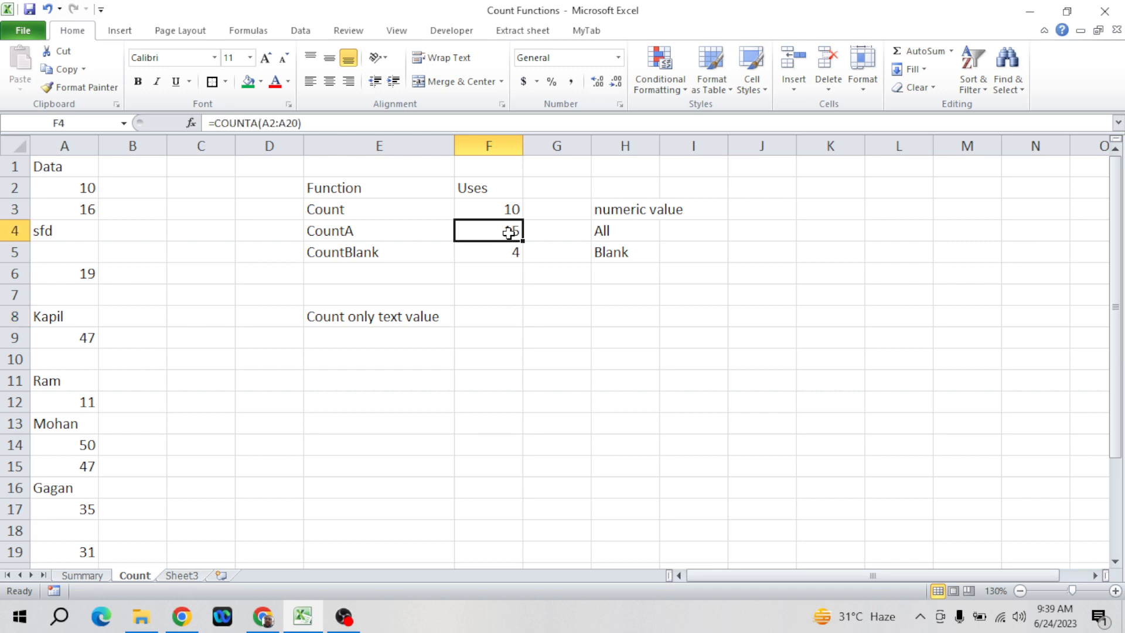
pyautogui.click(508, 209)
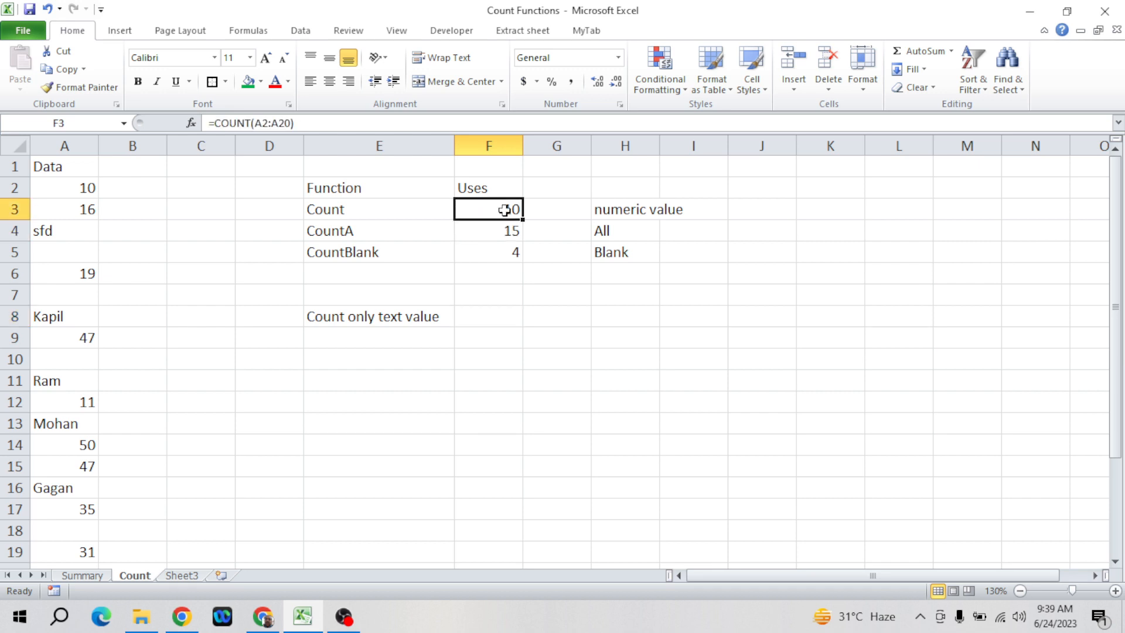
pyautogui.click(495, 319)
pyautogui.write('=')
pyautogui.press('Up')
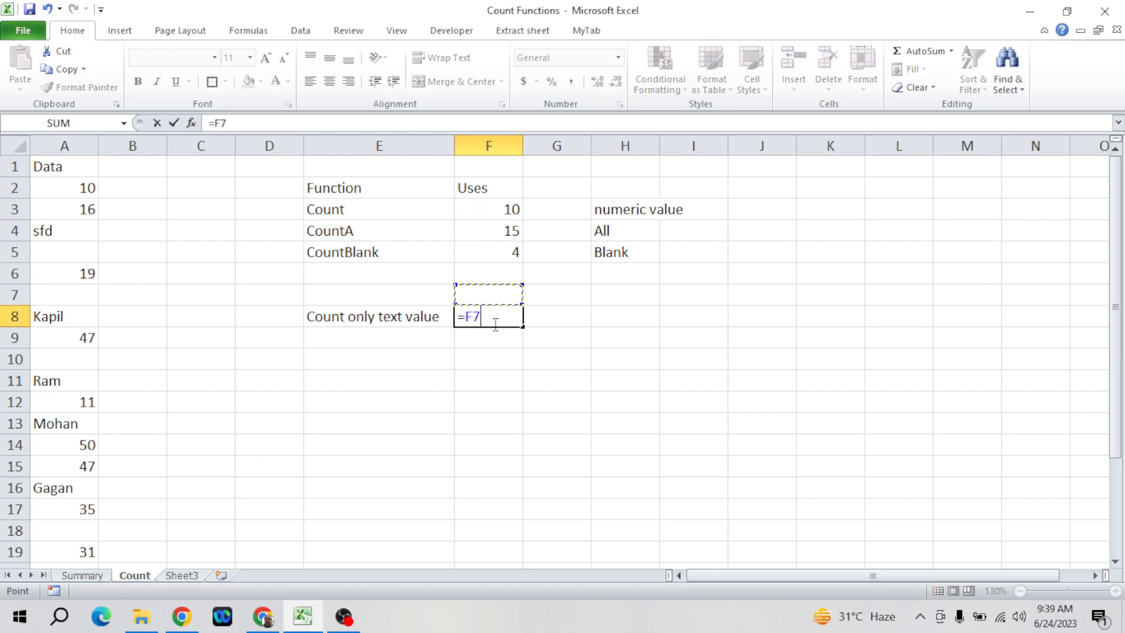
pyautogui.press('Up')
pyautogui.press('Up')
pyautogui.press('Up')
pyautogui.write('-')
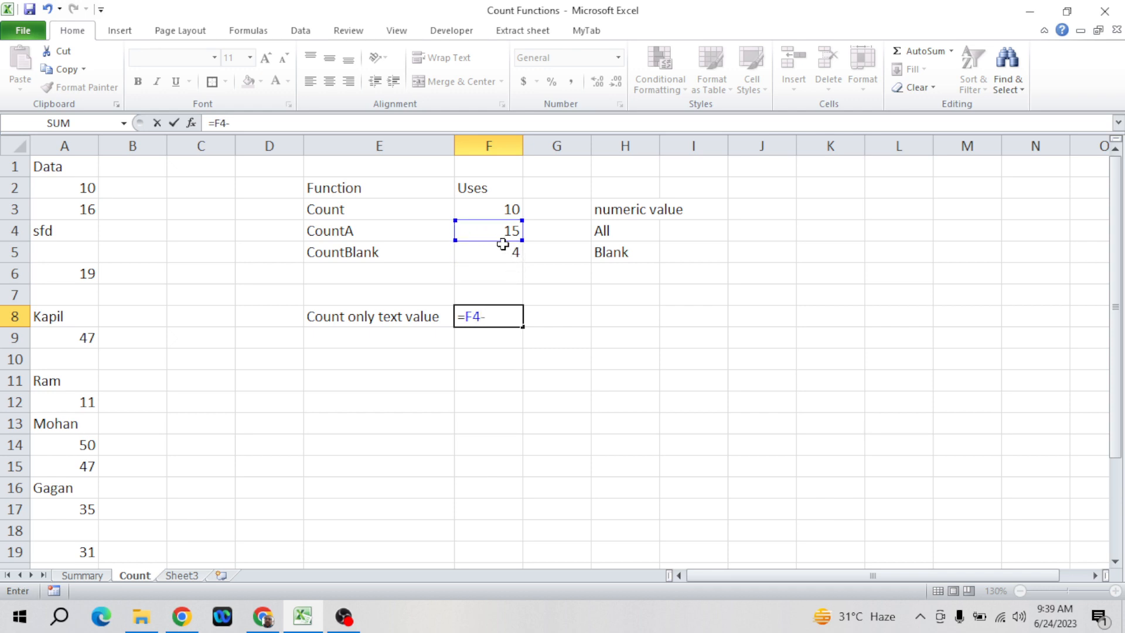
pyautogui.click(499, 213)
pyautogui.press('Return')
pyautogui.press('Up')
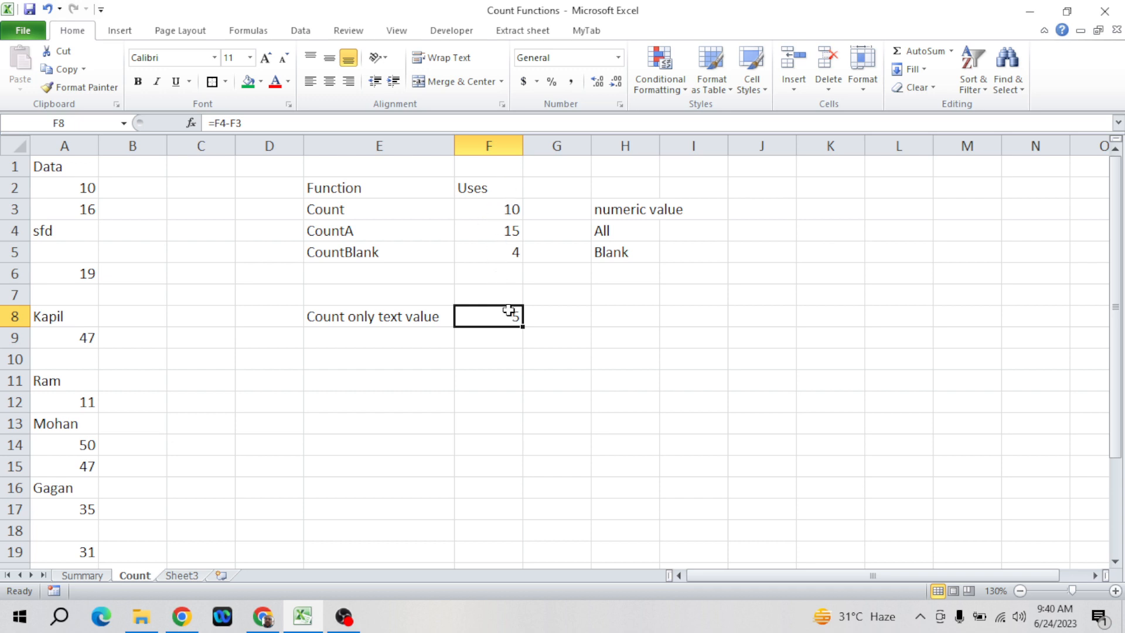
# - Clear the subtraction formula from F8
pyautogui.press('F2')
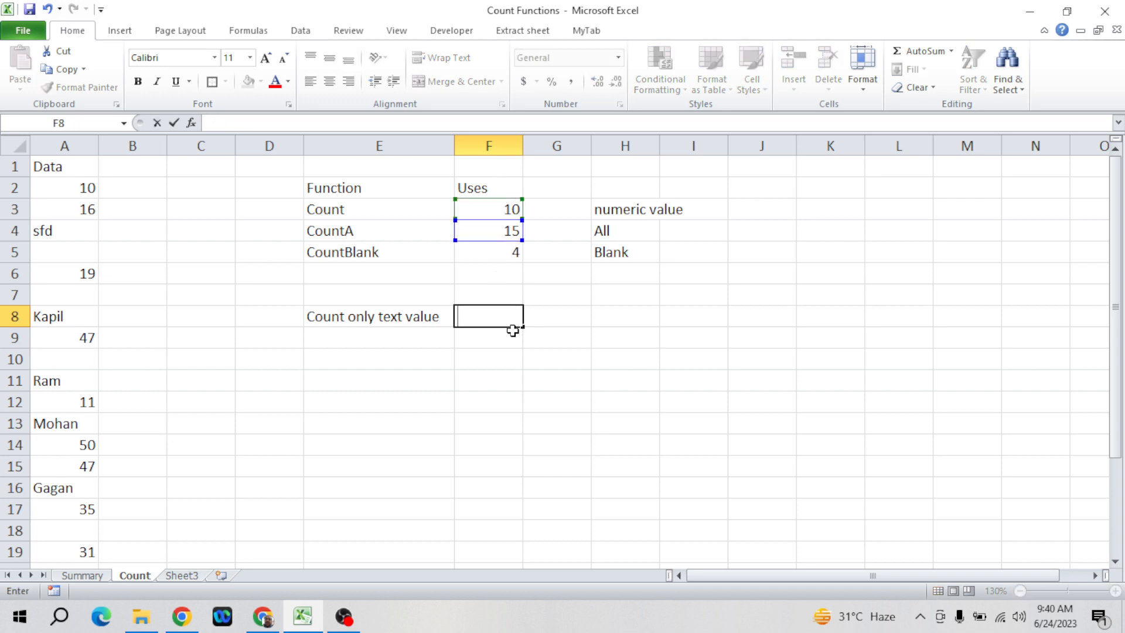
pyautogui.press('Escape')
pyautogui.press('Right')
pyautogui.press('Left')
pyautogui.press('Delete')
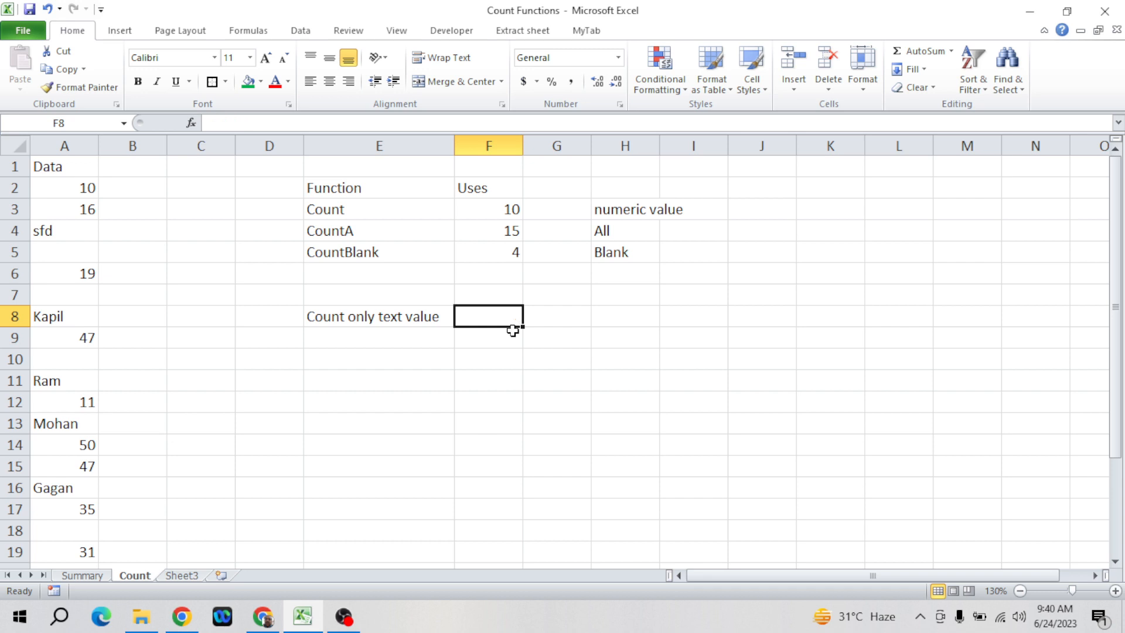
pyautogui.write('count')
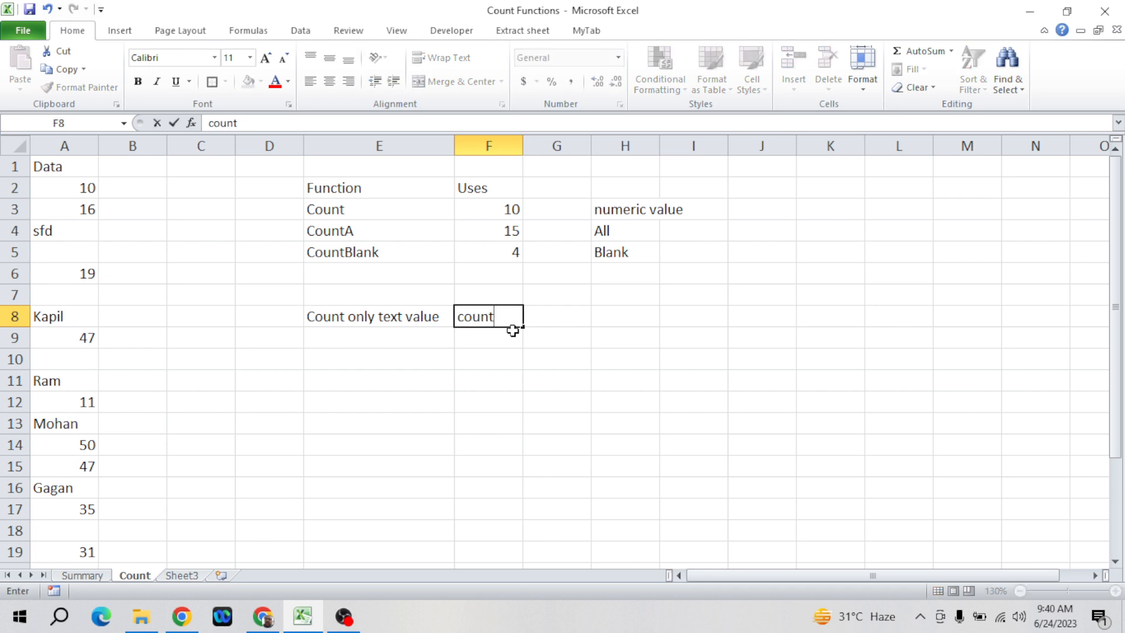
pyautogui.press('Escape')
# - Begin a formula in F8 that counts all non-empty data cells with =COUNTA(A2:A20)
pyautogui.write('=coun')
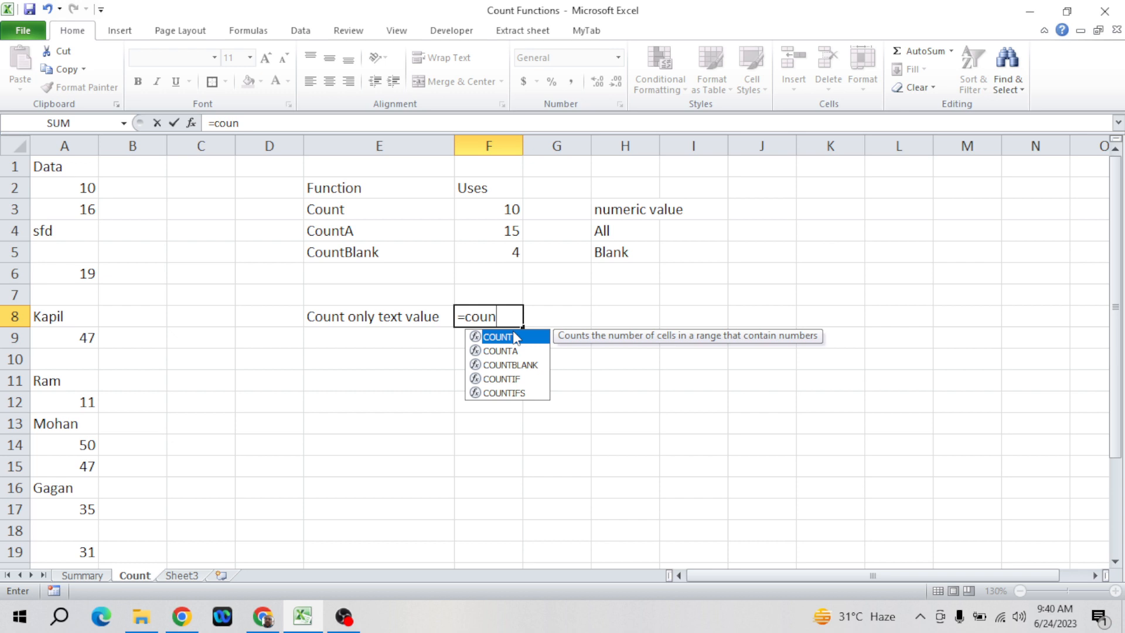
pyautogui.press('Down')
pyautogui.press('Tab')
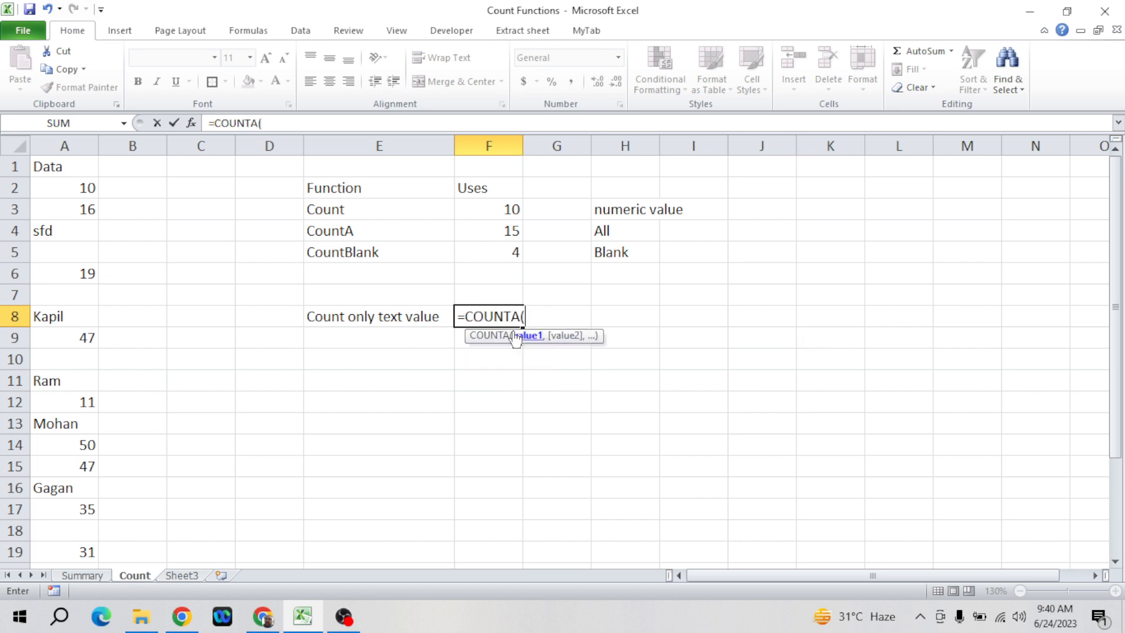
pyautogui.click(66, 183)
pyautogui.hotkey('shift', 'Down')
pyautogui.hotkey('shift', 'Down')
pyautogui.hotkey('shift', 'Down')
pyautogui.hotkey('shift', 'Down')
pyautogui.hotkey('shift', 'Down')
pyautogui.hotkey('shift', 'Down')
pyautogui.hotkey('shift', 'Down')
pyautogui.hotkey('shift', 'Down')
pyautogui.hotkey('shift', 'Down')
pyautogui.hotkey('shift', 'Down')
pyautogui.hotkey('shift', 'Down')
pyautogui.hotkey('shift', 'Down')
pyautogui.hotkey('shift', 'Down')
pyautogui.hotkey('shift', 'Down')
pyautogui.hotkey('shift', 'Down')
pyautogui.hotkey('shift', 'Down')
pyautogui.hotkey('shift', 'Down')
pyautogui.hotkey('shift', 'Down')
pyautogui.hotkey('shift', 'Down')
pyautogui.hotkey('shift', 'Down')
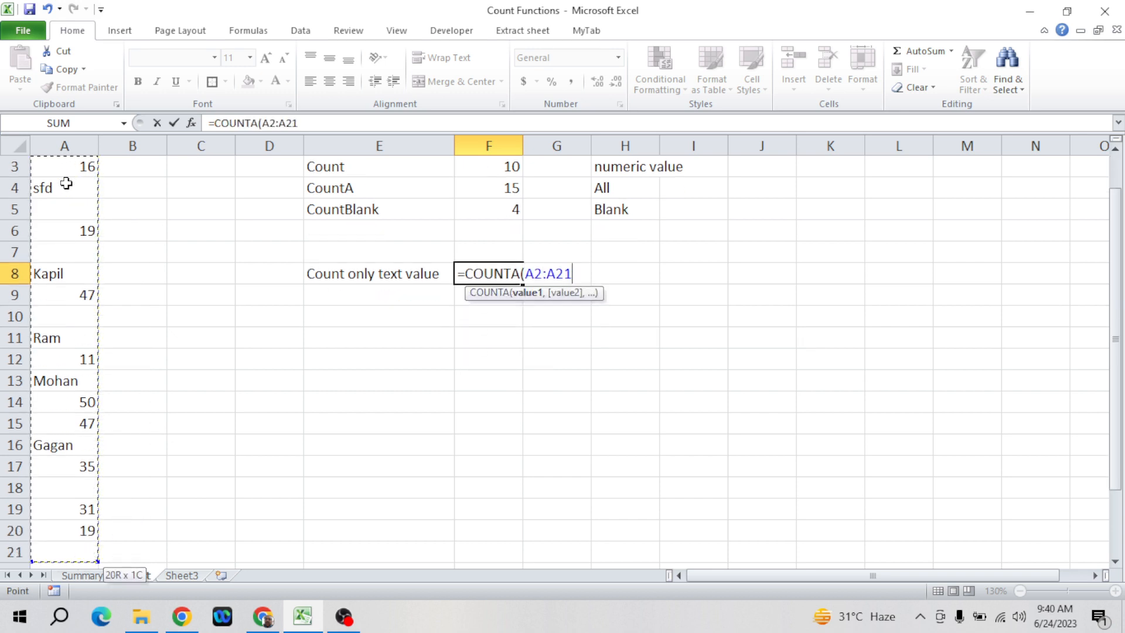
pyautogui.hotkey('shift', 'Up')
pyautogui.write(')')
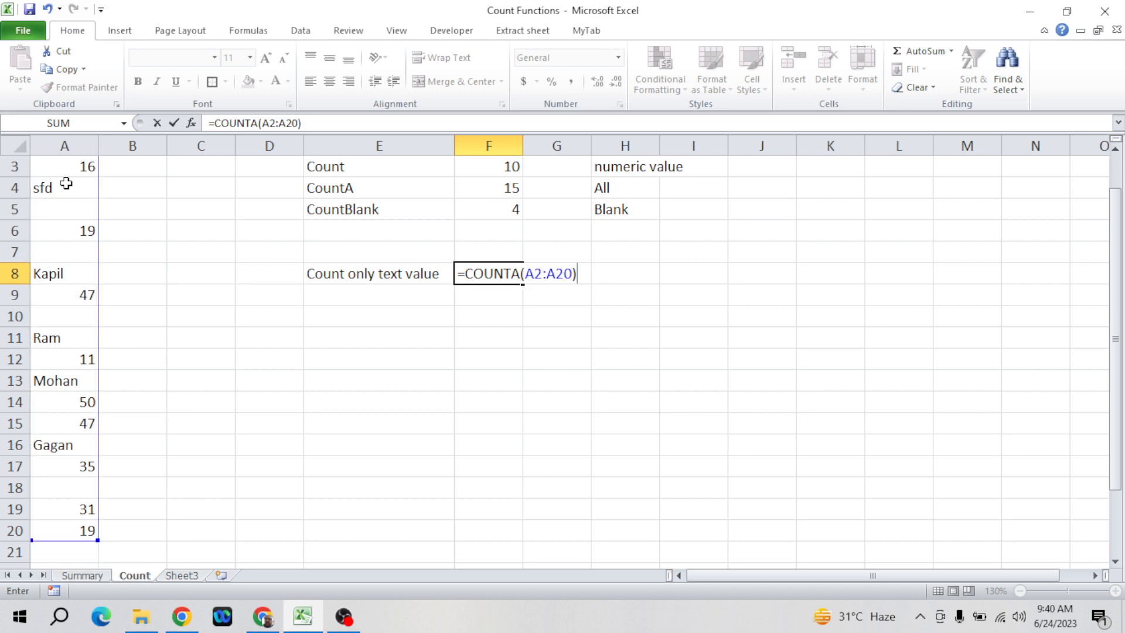
# - Complete the F8 formula by subtracting the numeric count of the same range: =COUNTA(A2:A20)-COUNT(A2:A20)
pyautogui.write('-cou')
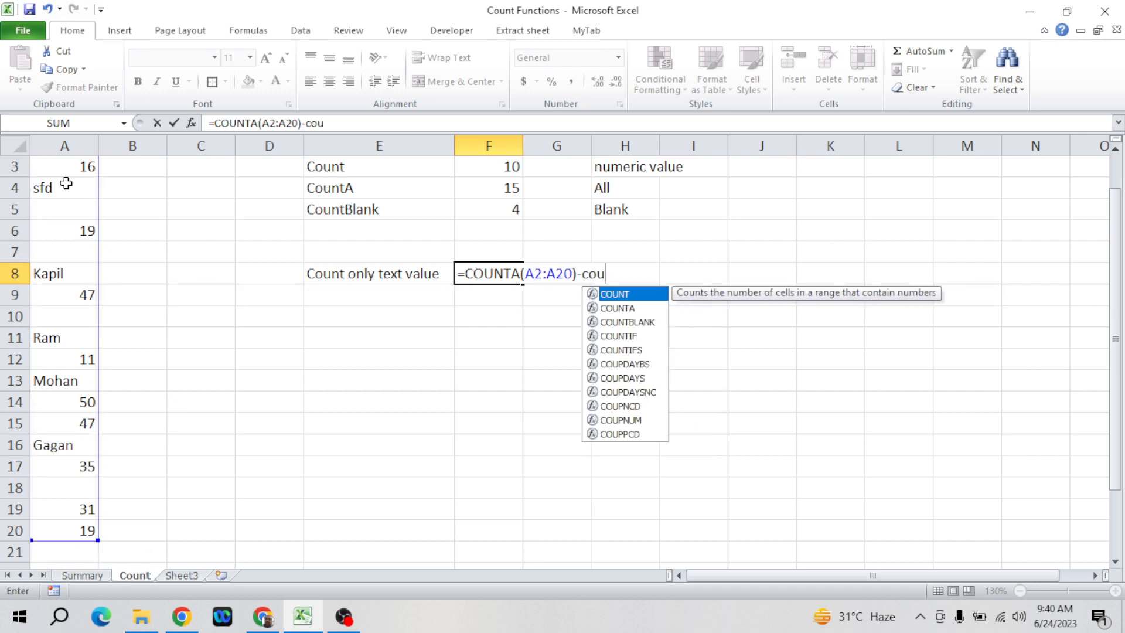
pyautogui.press('Tab')
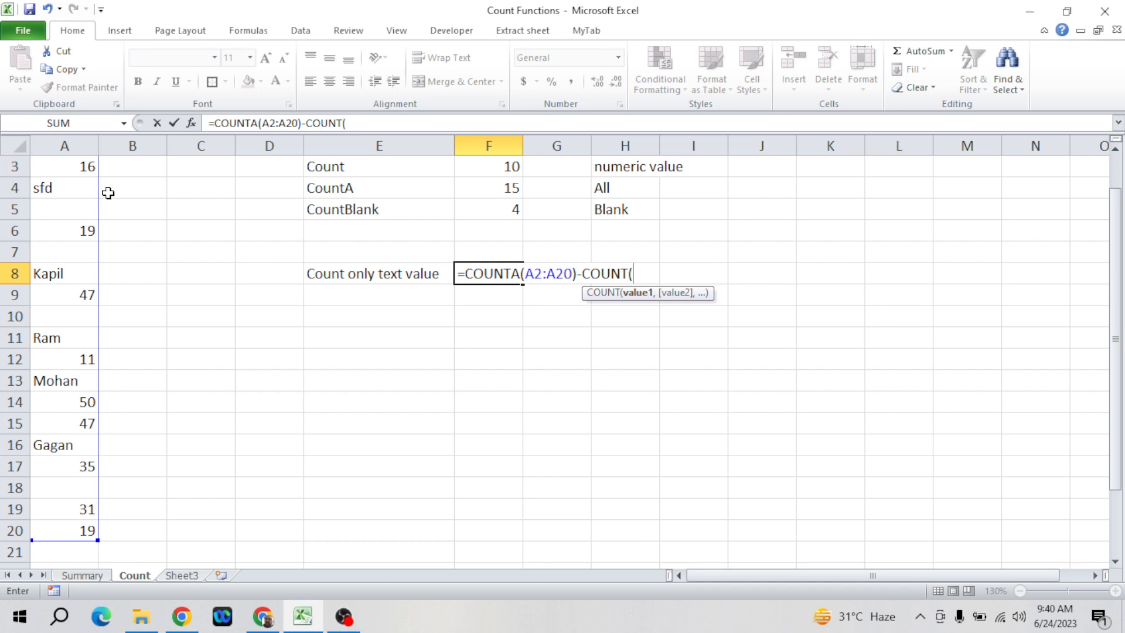
pyautogui.click(81, 182)
pyautogui.hotkey('ctrl', 'Up')
pyautogui.press('Down')
pyautogui.hotkey('ctrl', 'shift', 'Down')
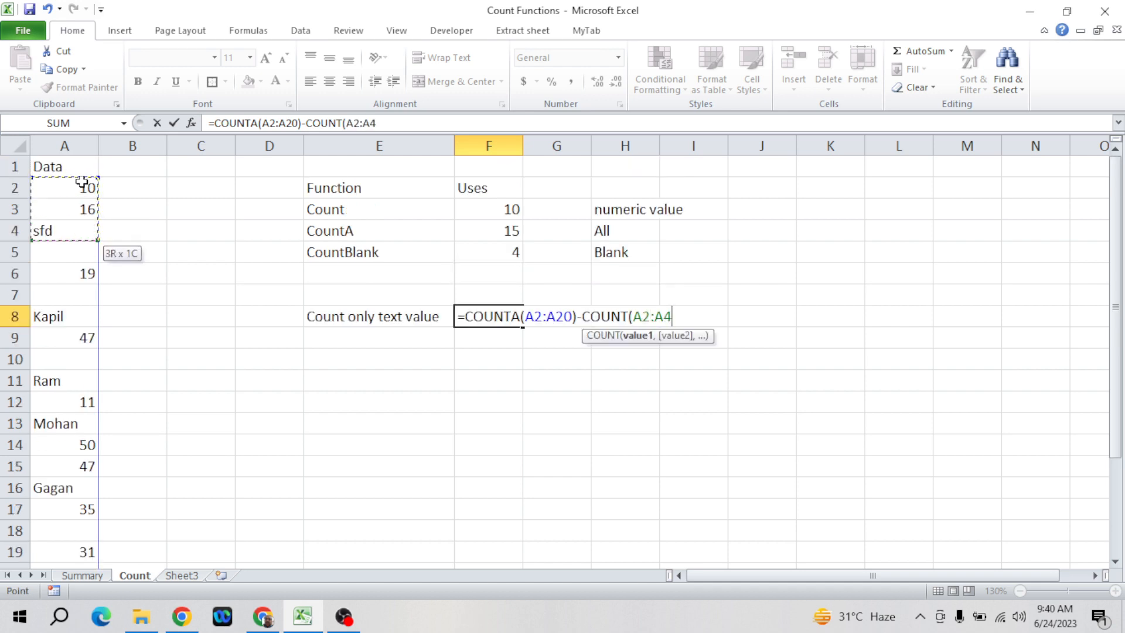
pyautogui.hotkey('shift', 'Down')
pyautogui.hotkey('shift', 'Down')
pyautogui.hotkey('shift', 'Down')
pyautogui.hotkey('shift', 'Down')
pyautogui.hotkey('shift', 'Down')
pyautogui.hotkey('shift', 'Down')
pyautogui.hotkey('shift', 'Down')
pyautogui.hotkey('shift', 'Down')
pyautogui.hotkey('shift', 'Down')
pyautogui.hotkey('shift', 'Down')
pyautogui.hotkey('shift', 'Down')
pyautogui.hotkey('shift', 'Down')
pyautogui.hotkey('shift', 'Down')
pyautogui.hotkey('shift', 'Down')
pyautogui.hotkey('shift', 'Down')
pyautogui.hotkey('shift', 'Down')
pyautogui.hotkey('shift', 'Down')
pyautogui.hotkey('shift', 'Down')
pyautogui.hotkey('shift', 'Down')
pyautogui.hotkey('shift', 'Up')
pyautogui.hotkey('shift', 'Up')
pyautogui.hotkey('shift', 'Up')
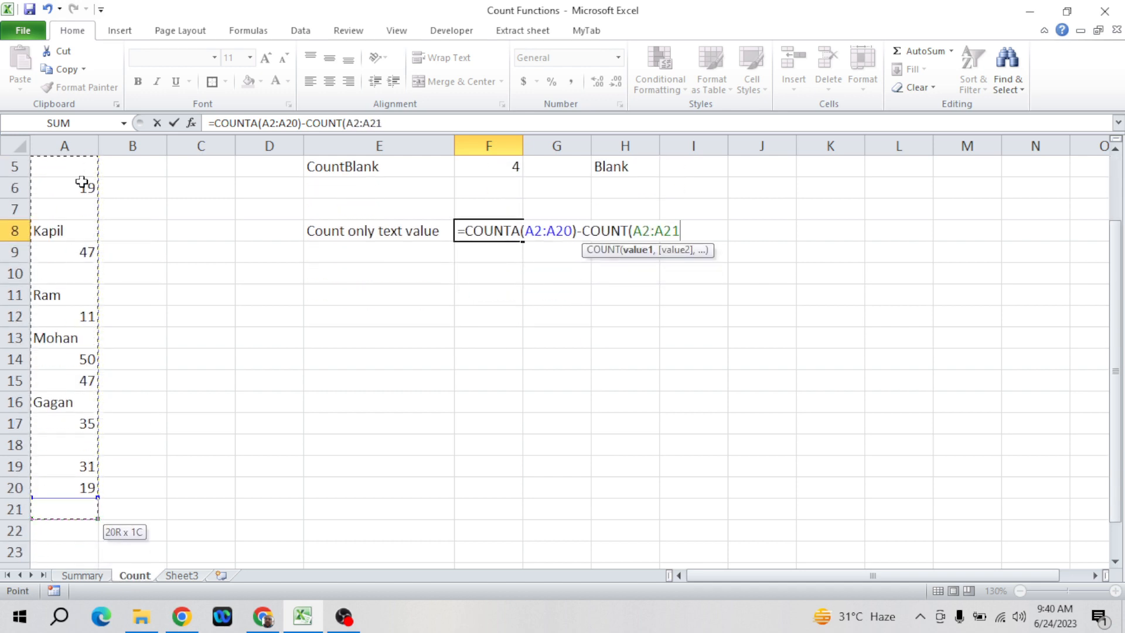
pyautogui.write(')')
pyautogui.press('Return')
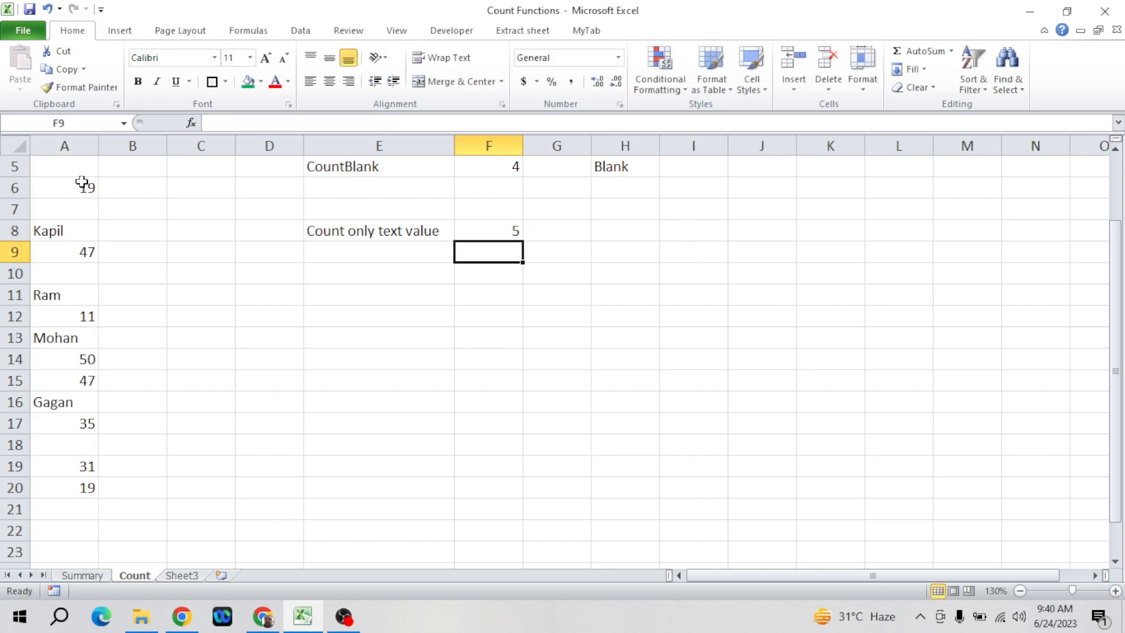
pyautogui.press('Up')
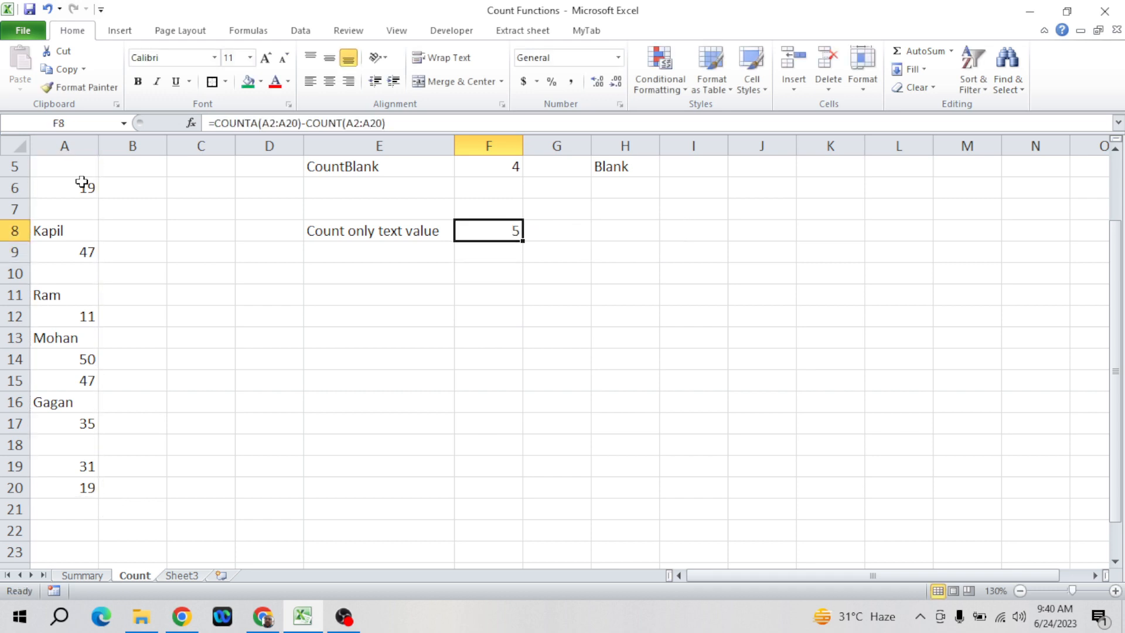
# - Review the Count, CountA and CountBlank results in column F above the text-only count
pyautogui.press('Up')
pyautogui.press('Up')
pyautogui.press('Up')
pyautogui.press('Up')
pyautogui.press('Up')
pyautogui.press('Up')
pyautogui.press('Up')
pyautogui.press('Down')
pyautogui.press('Down')
pyautogui.press('Down')
pyautogui.press('Down')
pyautogui.press('Down')
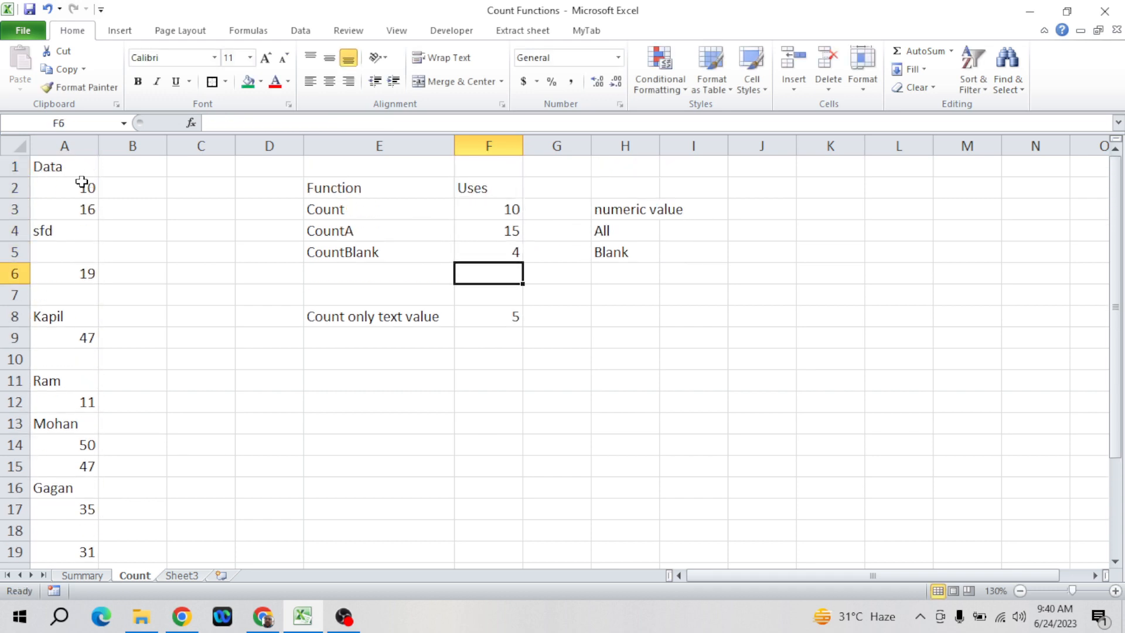
pyautogui.press('Up')
# - Enter the labels Function in E11 and Formula in E12, below the text-only count
pyautogui.press('Down')
pyautogui.press('Down')
pyautogui.press('Down')
pyautogui.press('Down')
pyautogui.press('Down')
pyautogui.press('Down')
pyautogui.press('Left')
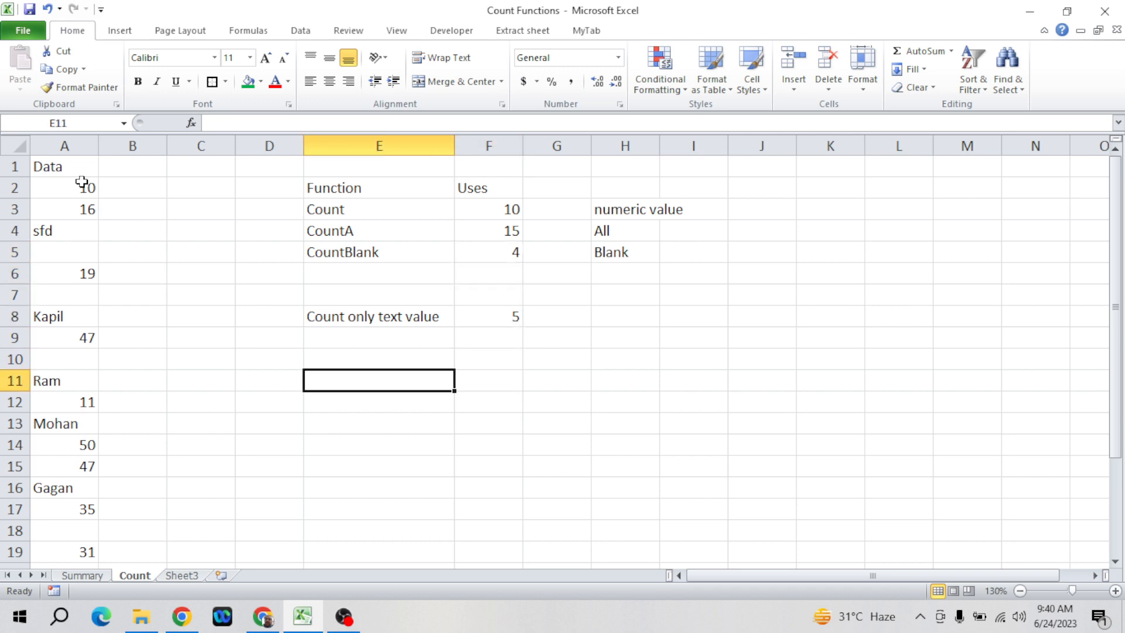
pyautogui.write('Function')
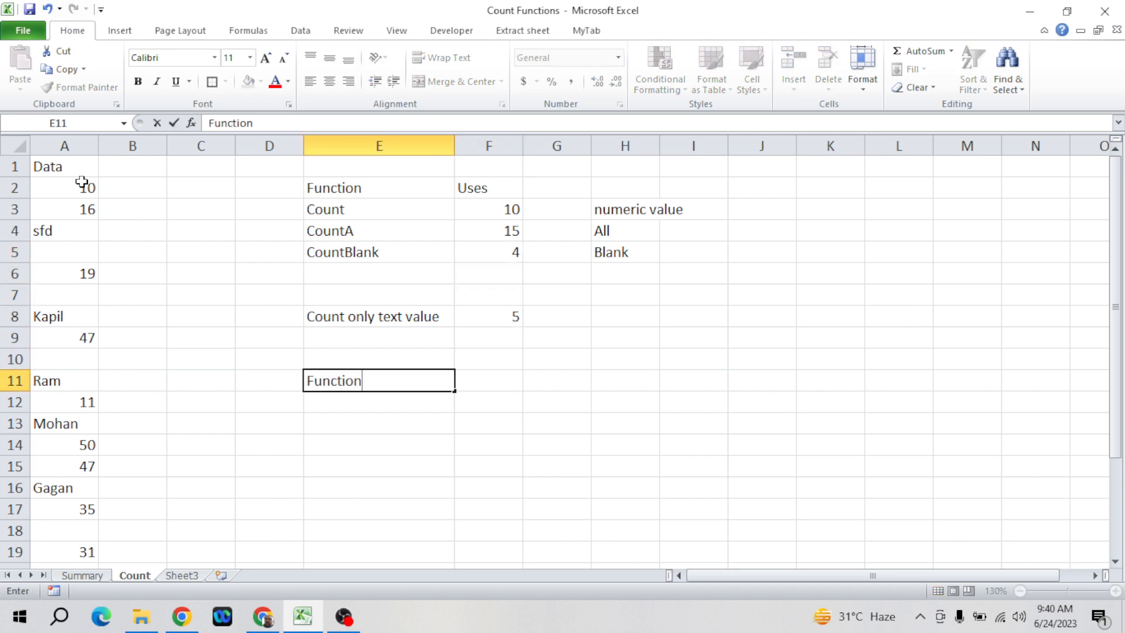
pyautogui.press('Return')
pyautogui.write('Fo')
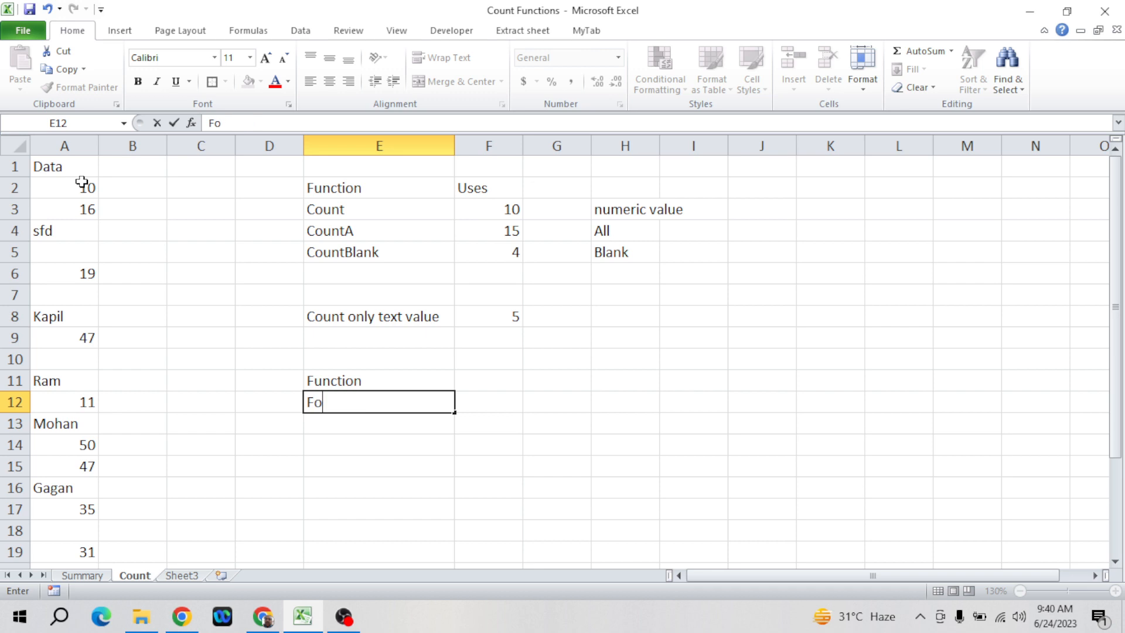
pyautogui.write('rmula')
pyautogui.press('Return')
# - Highlight the Function and Formula labels in E11:E12 with a yellow fill
pyautogui.press('Up')
pyautogui.press('Up')
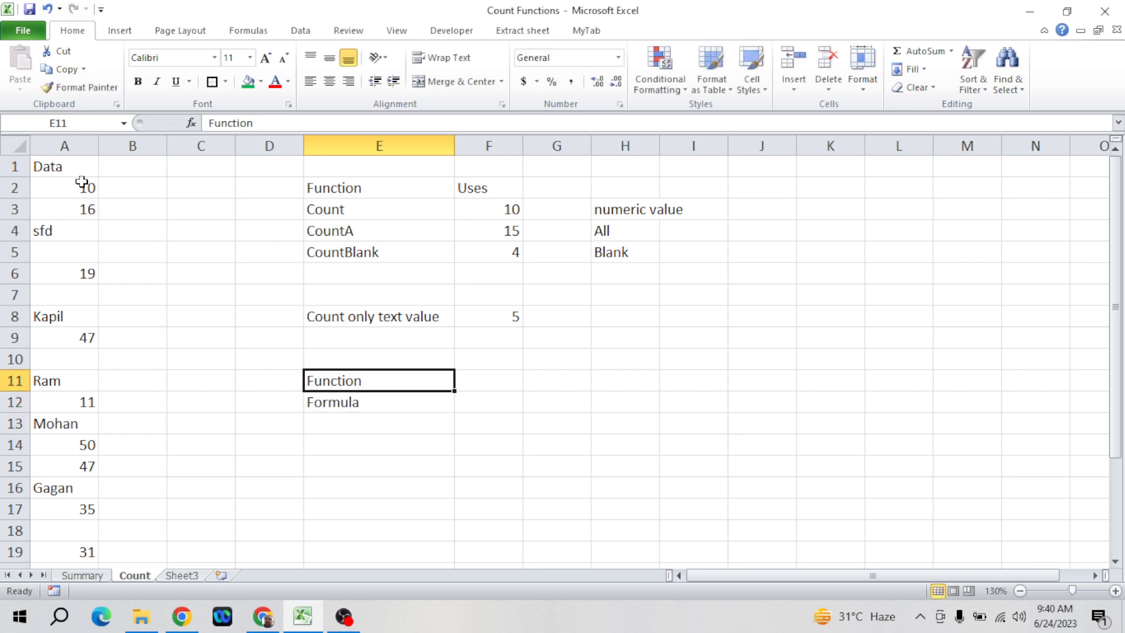
pyautogui.hotkey('shift', 'Down')
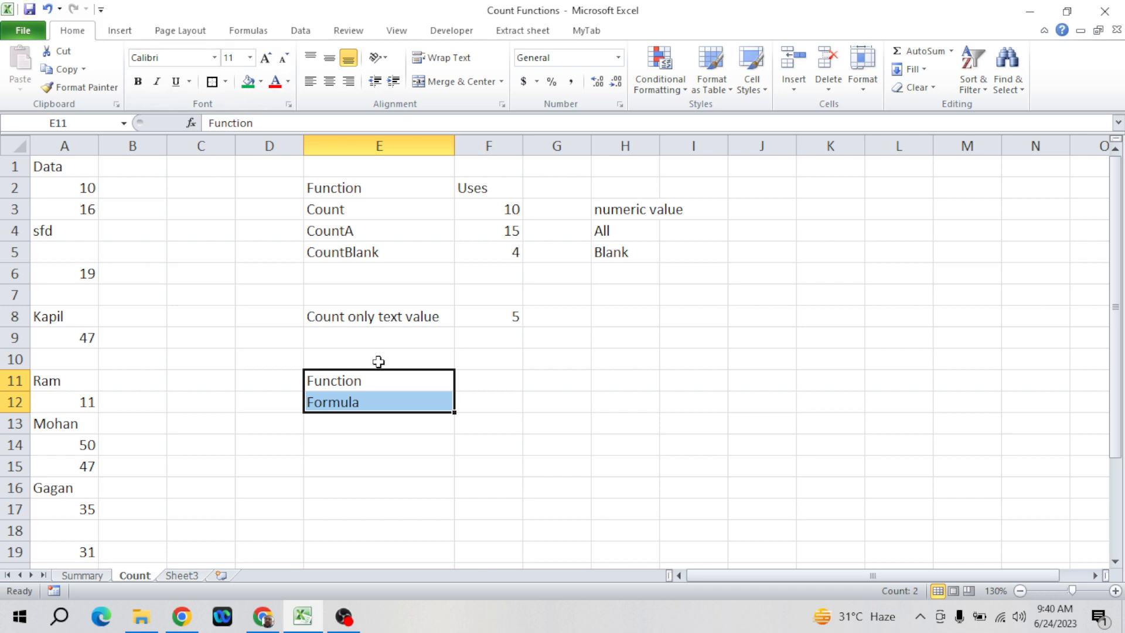
pyautogui.click(260, 83)
pyautogui.click(289, 200)
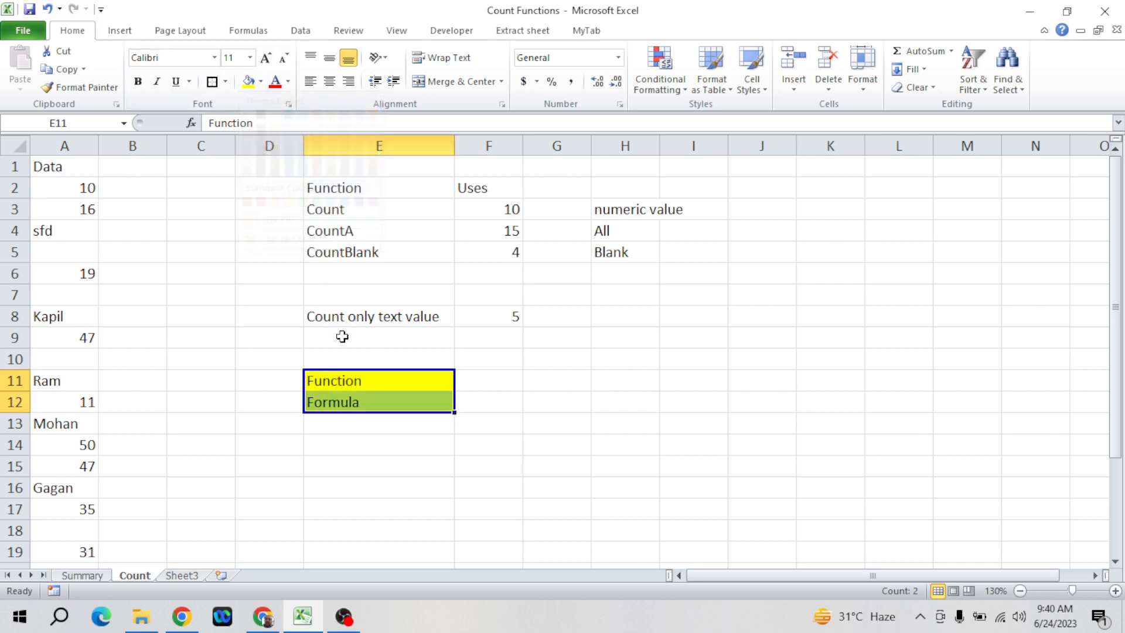
pyautogui.click(372, 384)
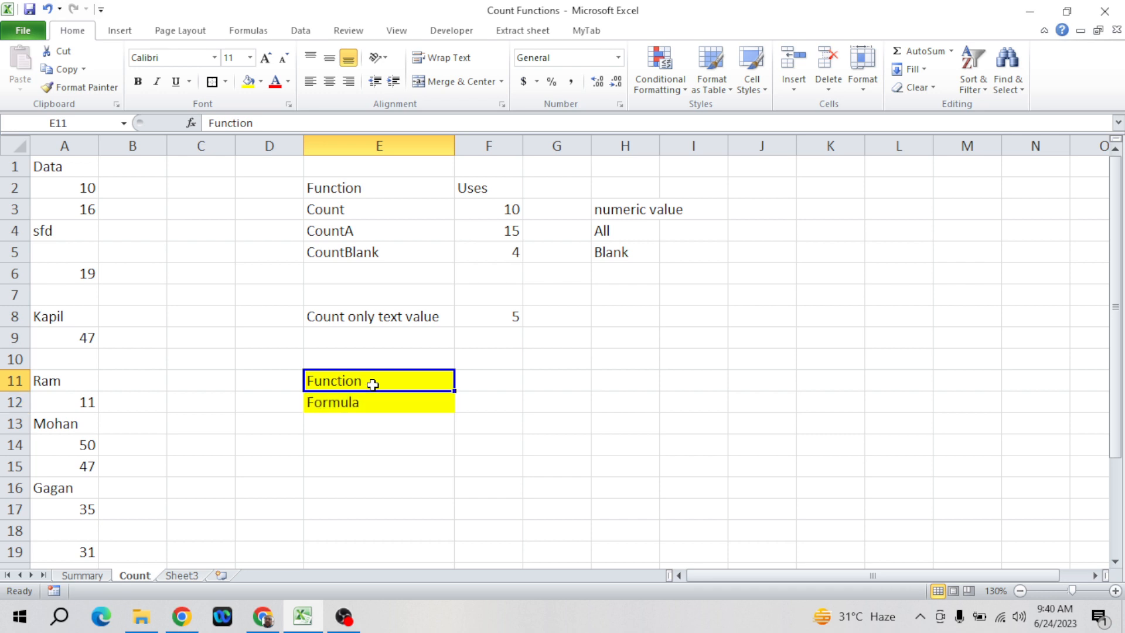
pyautogui.click(376, 212)
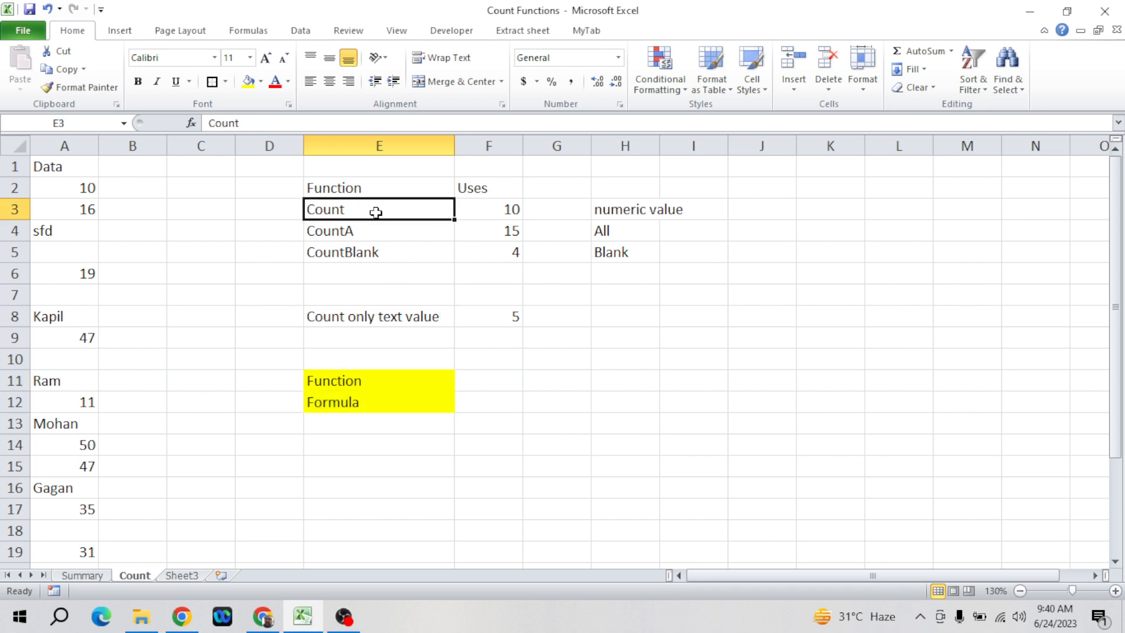
pyautogui.press('Down')
pyautogui.press('Down')
pyautogui.press('Down')
pyautogui.press('Down')
pyautogui.press('Down')
pyautogui.press('Down')
pyautogui.press('Down')
pyautogui.press('Down')
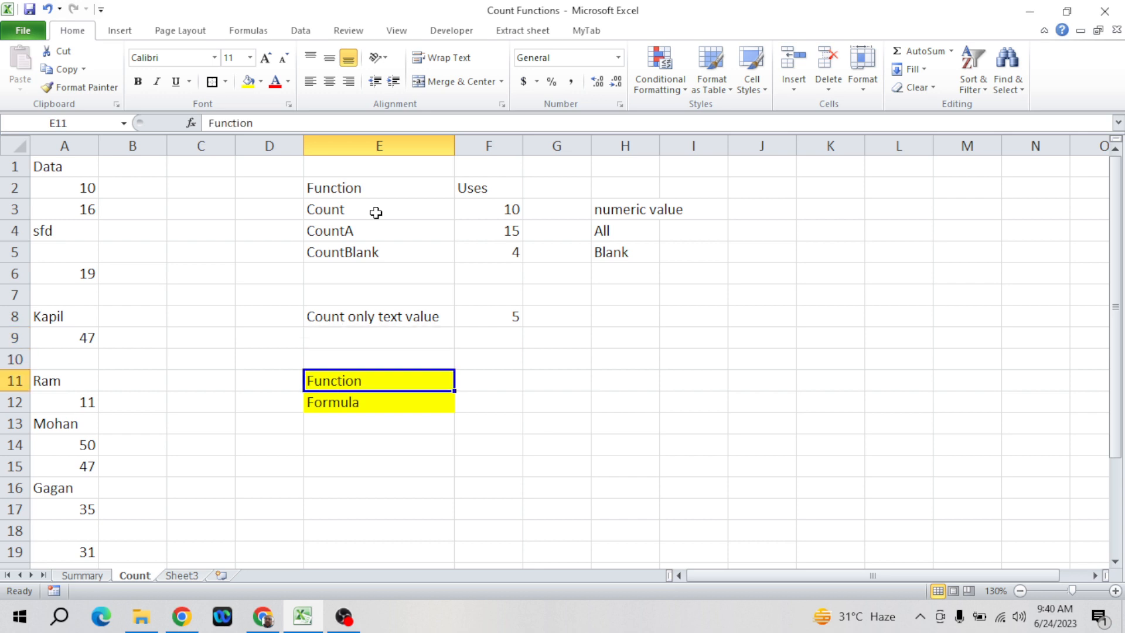
pyautogui.press('Right')
pyautogui.write('=sum')
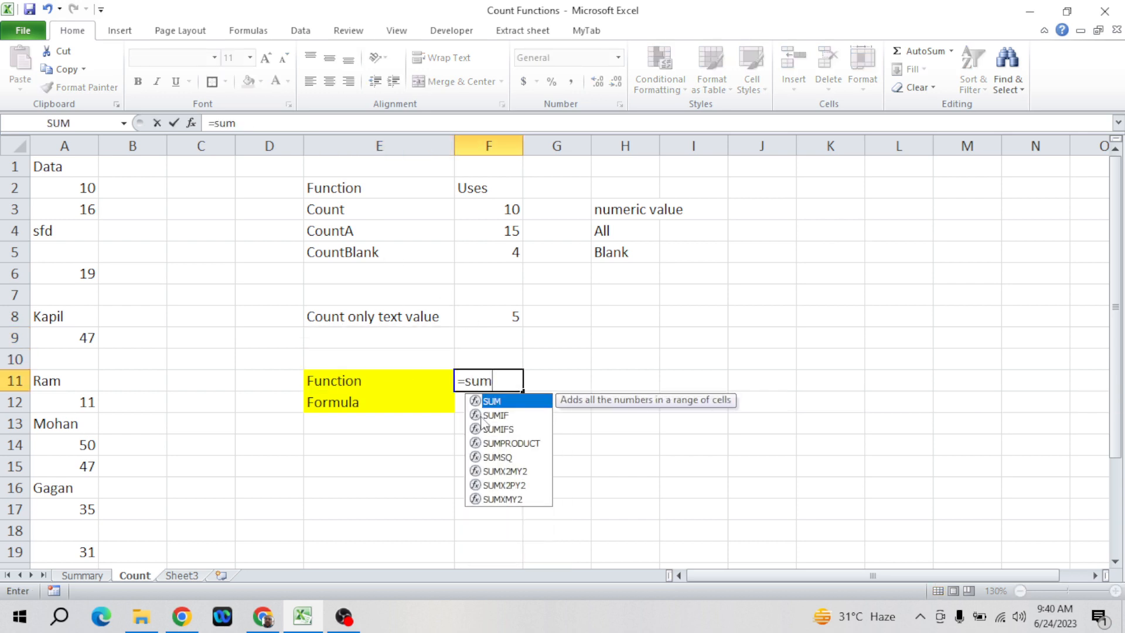
pyautogui.press('BackSpace')
pyautogui.press('BackSpace')
pyautogui.press('BackSpace')
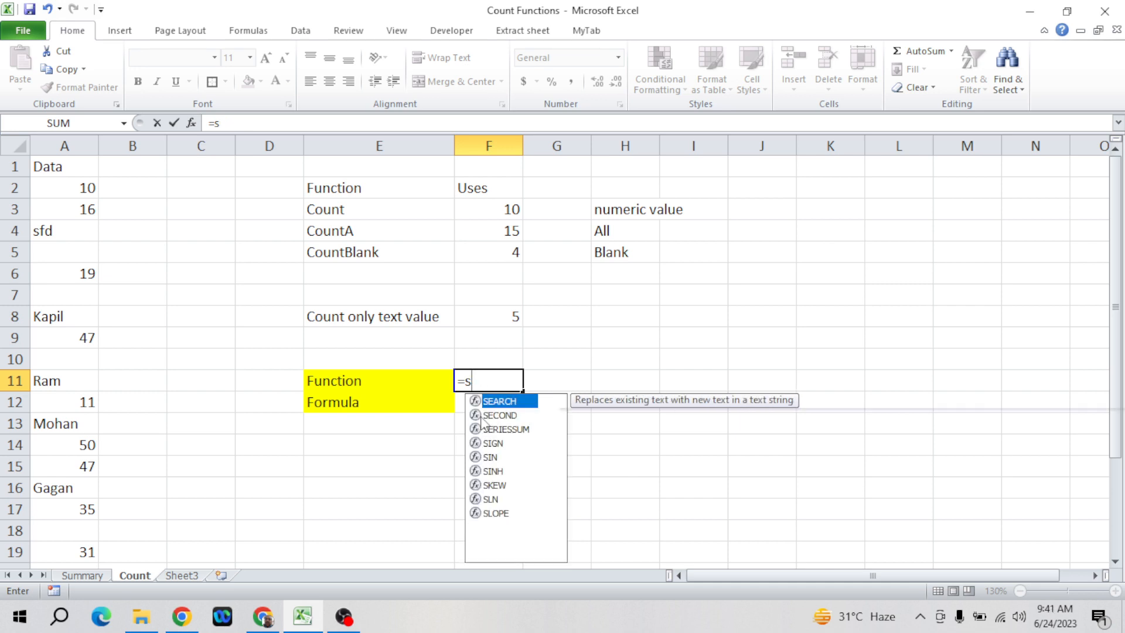
pyautogui.write('coun')
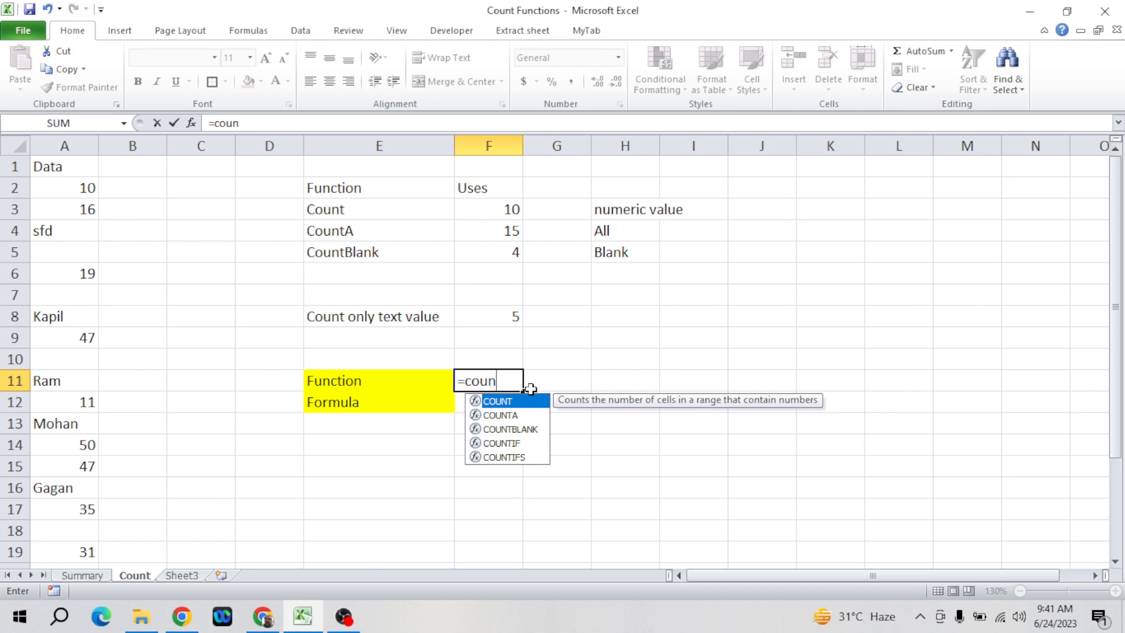
pyautogui.press('Escape')
pyautogui.press('Escape')
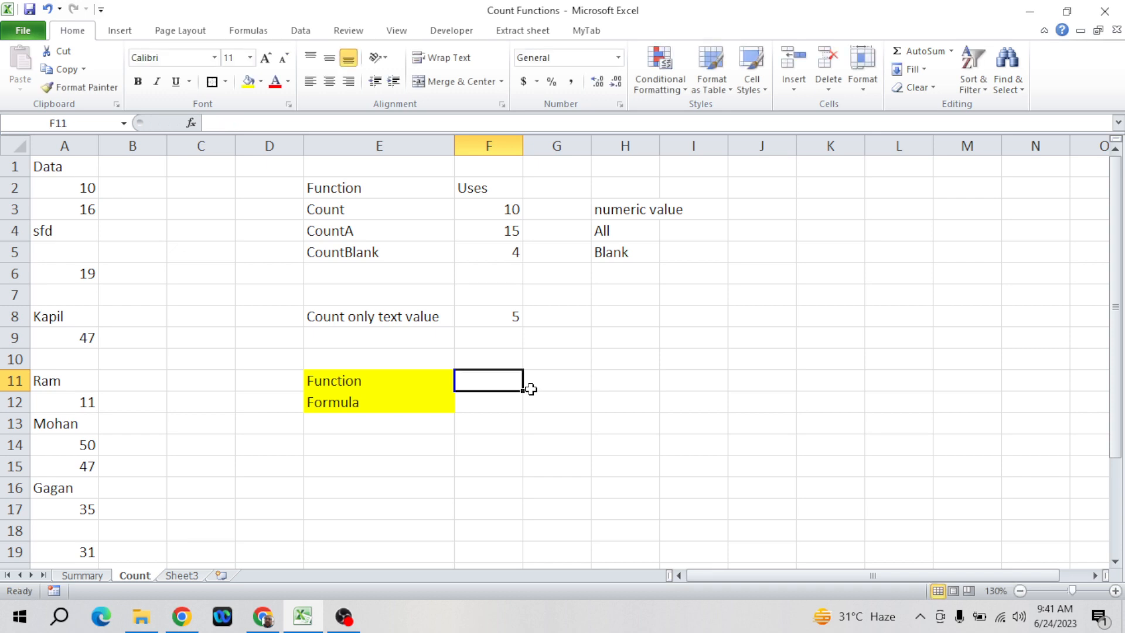
# - Enter the explanation "when we use nexted function" in F12, beside the Formula label
pyautogui.click(499, 318)
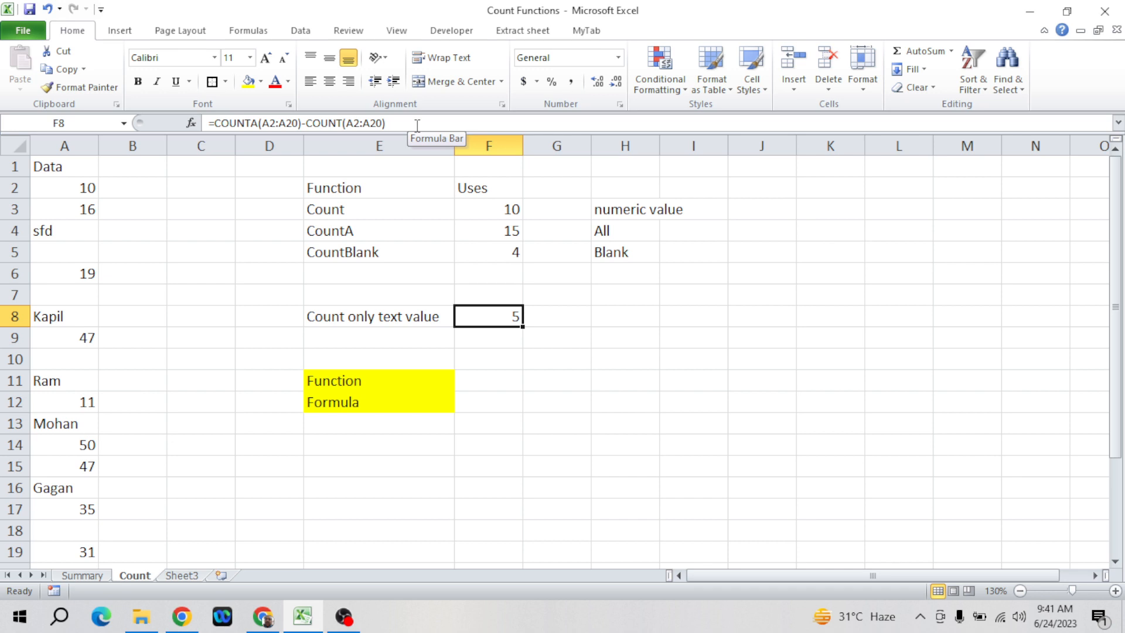
pyautogui.click(491, 383)
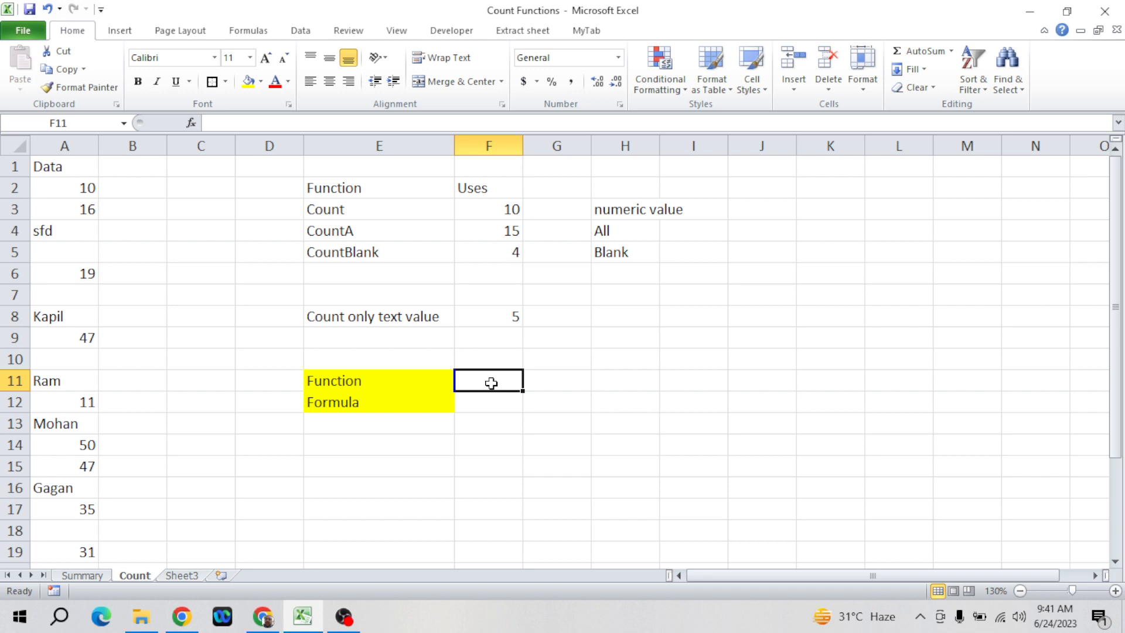
pyautogui.press('Return')
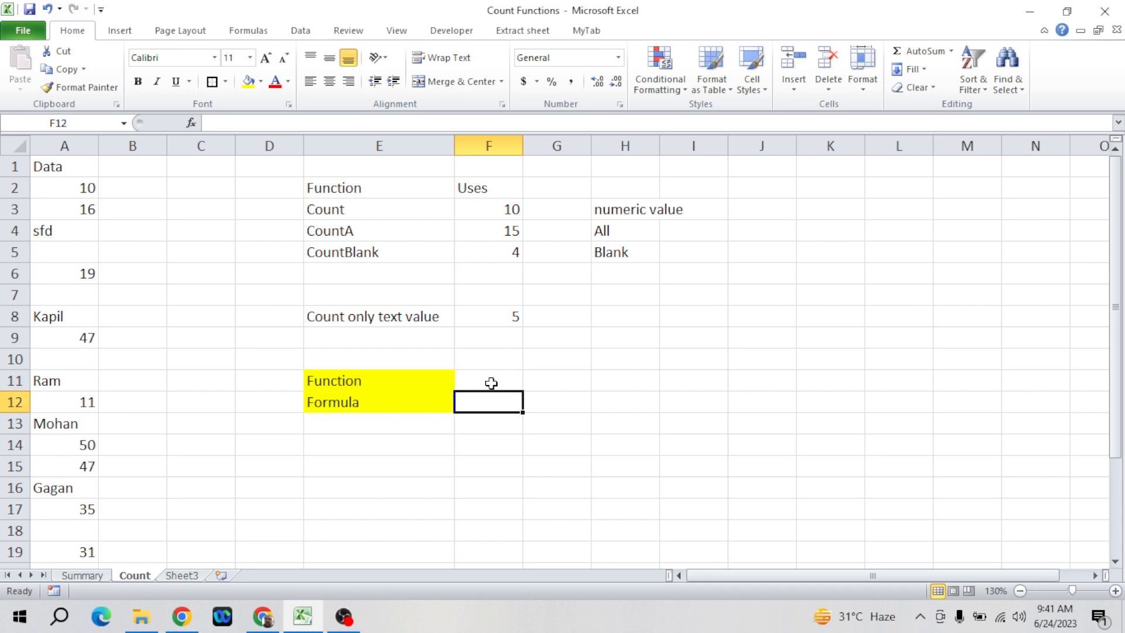
pyautogui.write('when ')
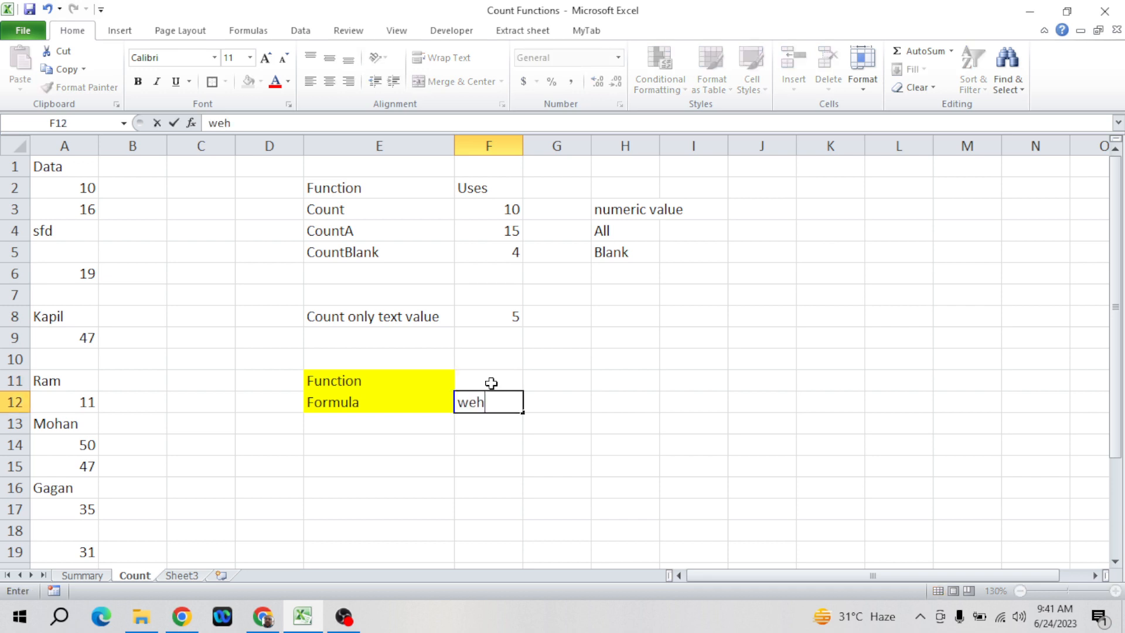
pyautogui.write('we use ne')
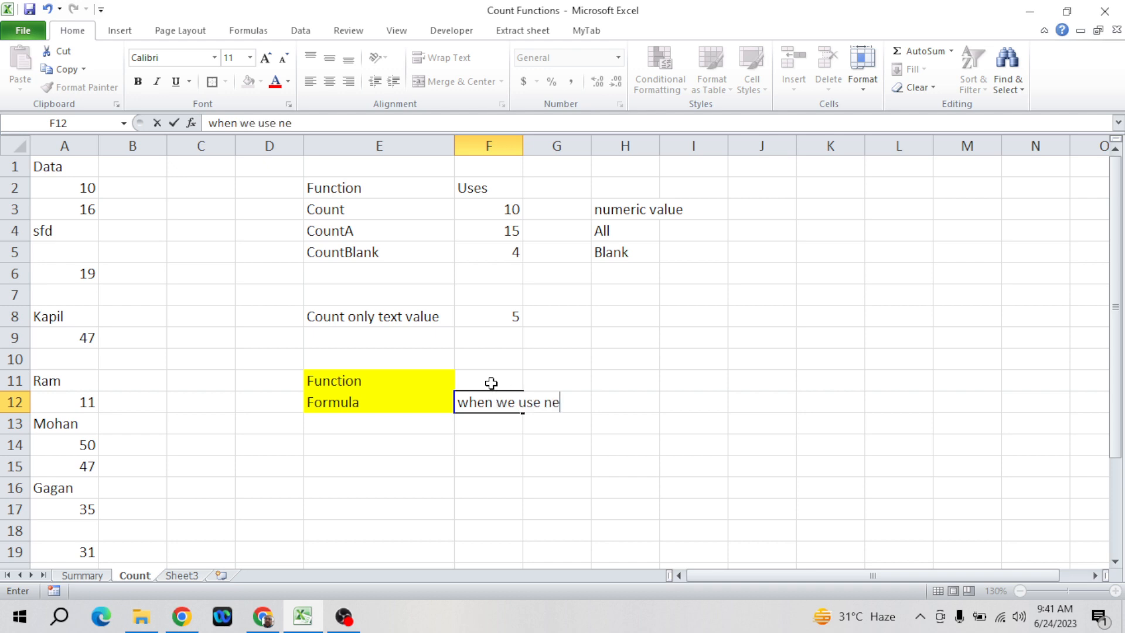
pyautogui.write('xted function')
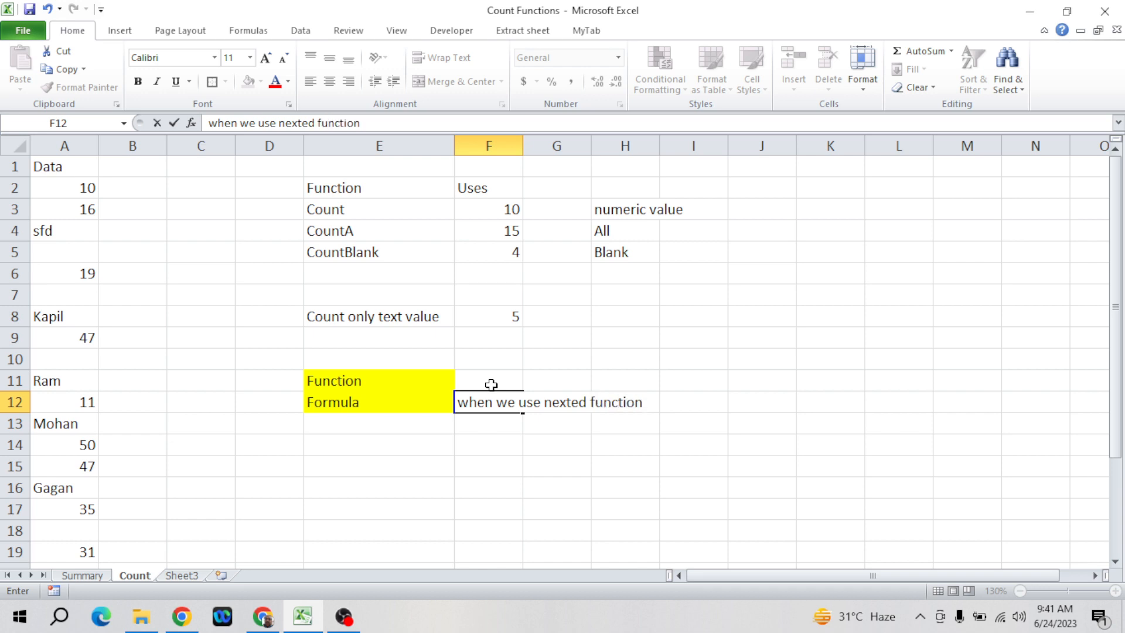
pyautogui.press('Return')
# - Enter the explanation "Function created by application / Excel" in F11, beside the Function label
pyautogui.click(491, 384)
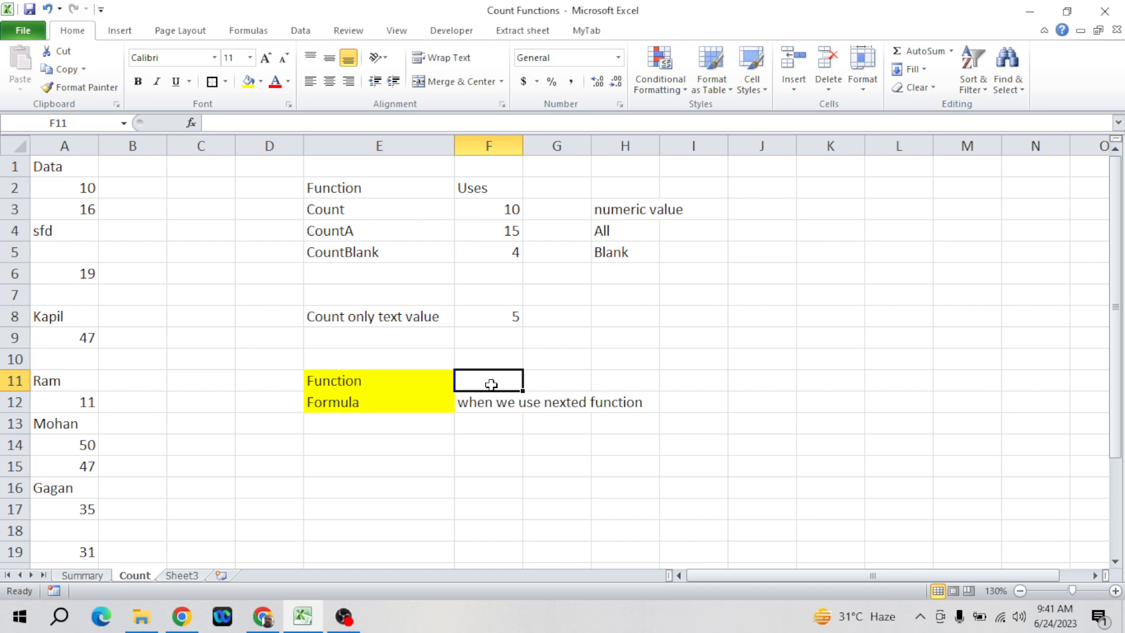
pyautogui.write('Functio')
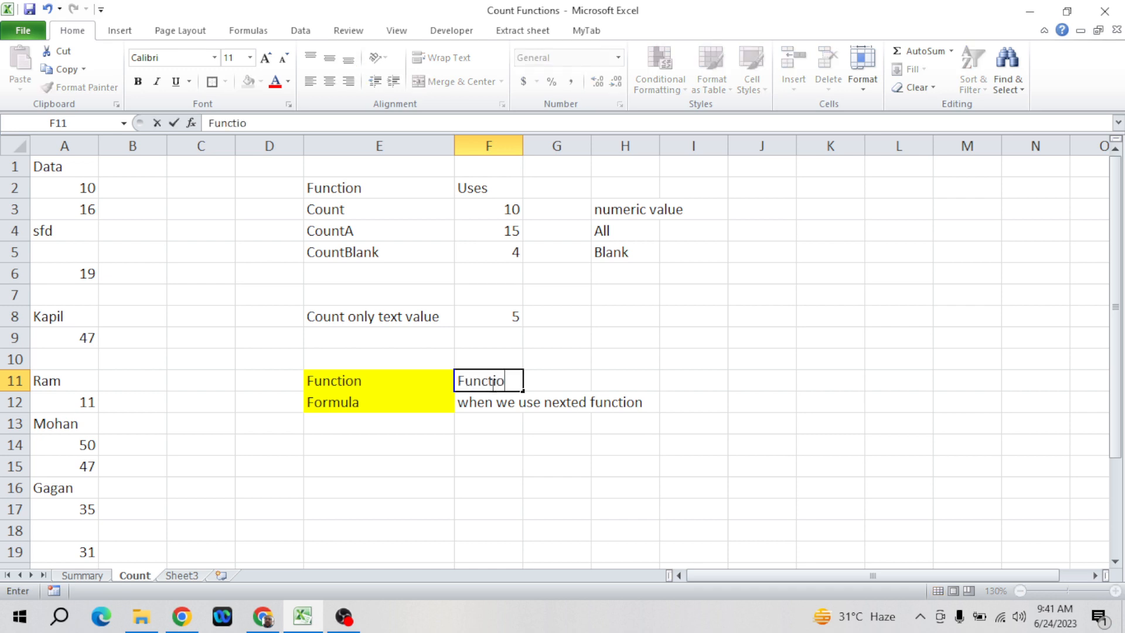
pyautogui.write('n created bby')
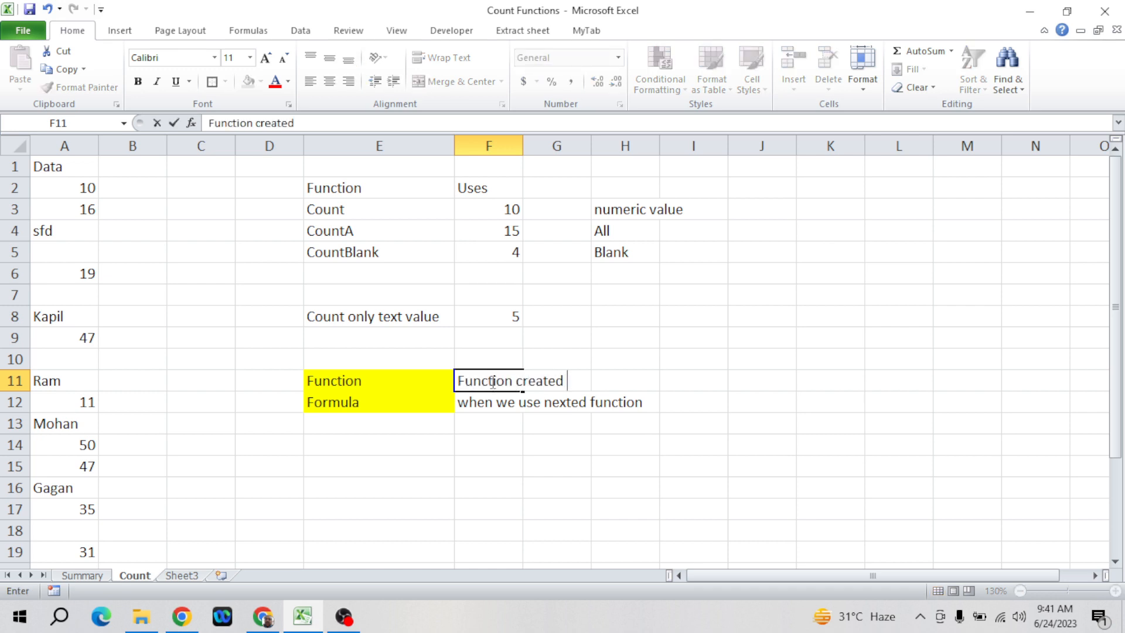
pyautogui.press('BackSpace')
pyautogui.press('BackSpace')
pyautogui.write('y application')
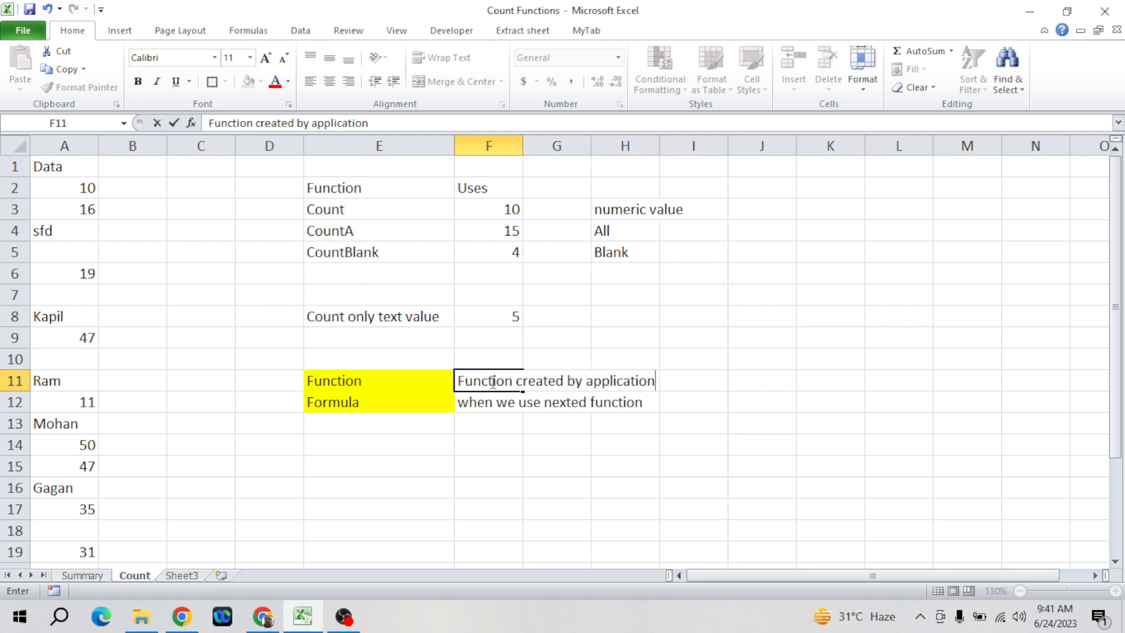
pyautogui.write(' / Excel')
pyautogui.press('Return')
pyautogui.press('Return')
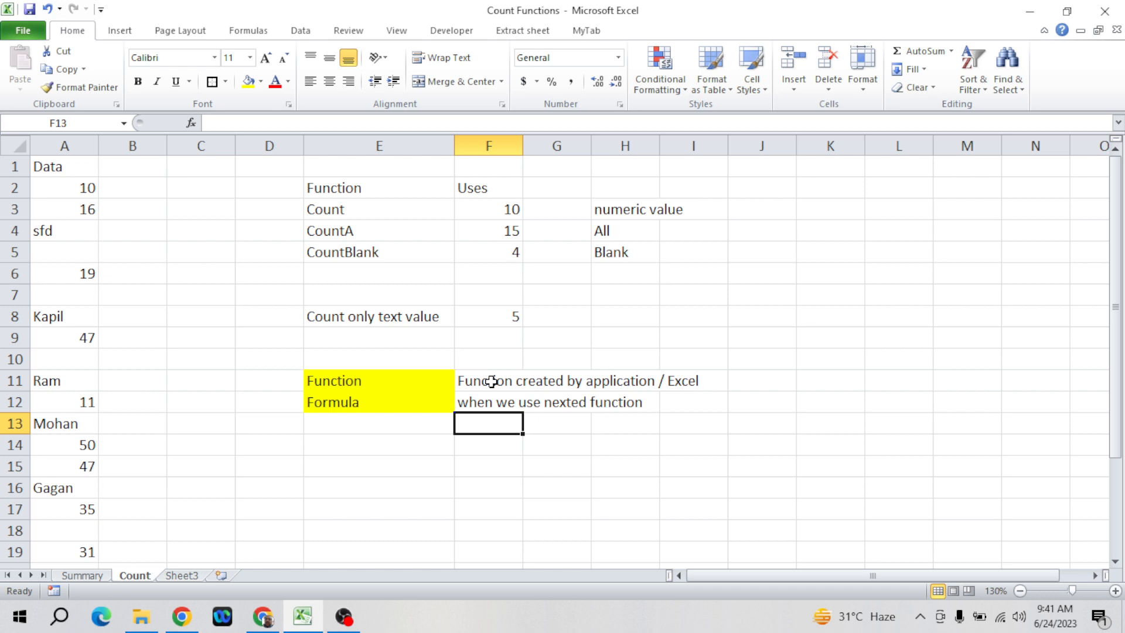
# - Review the text-only count formula in F8 as an example of combined functions
pyautogui.press('Up')
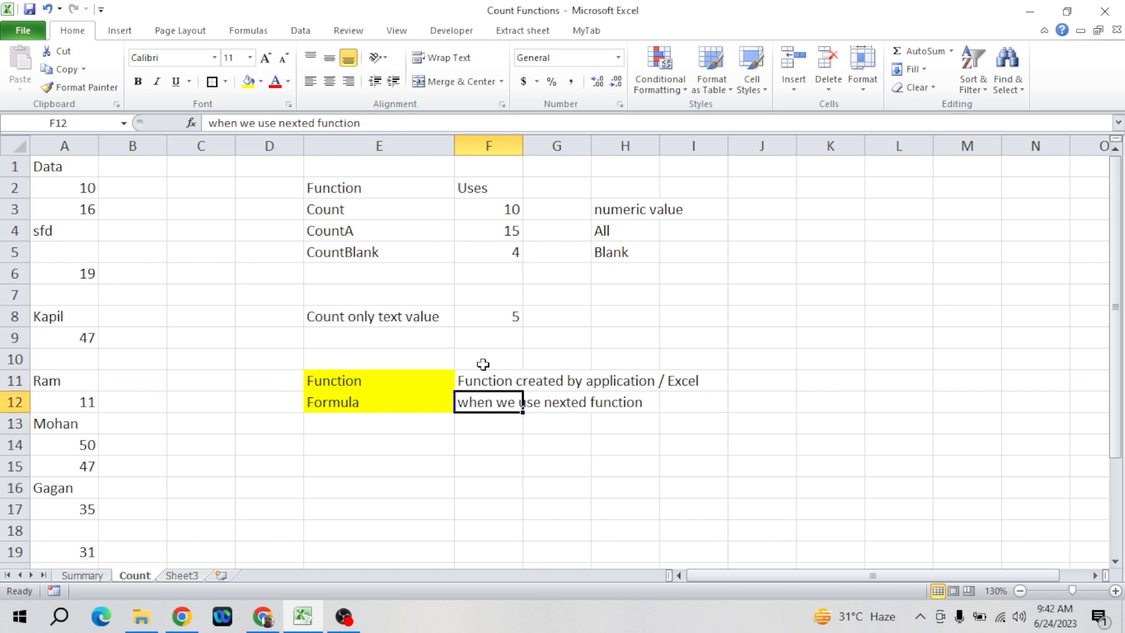
pyautogui.click(497, 315)
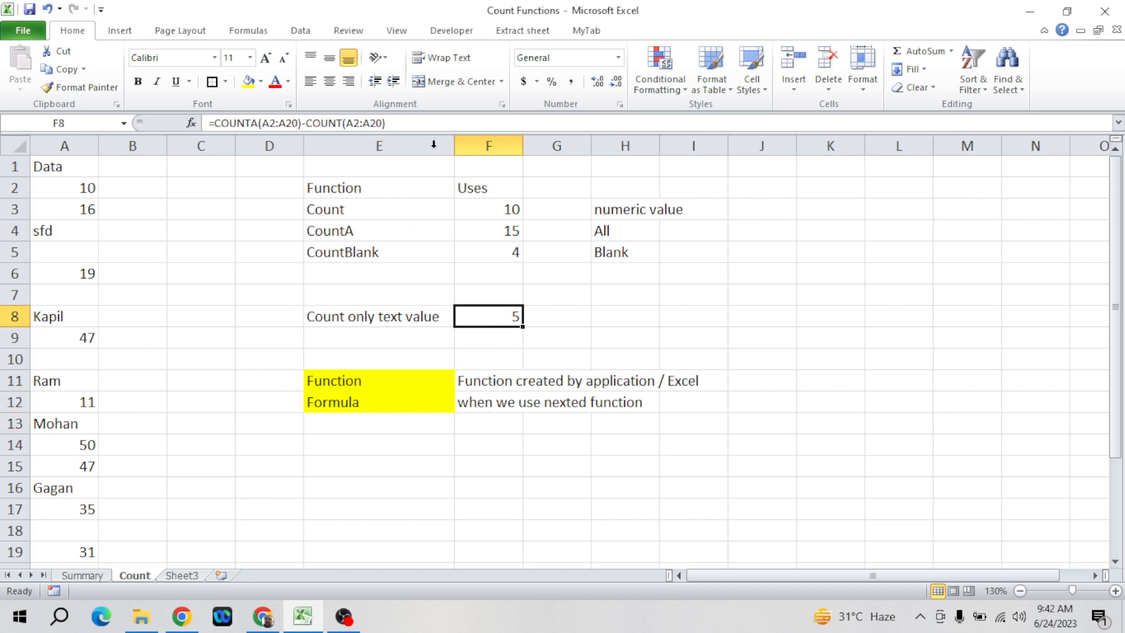
pyautogui.click(548, 319)
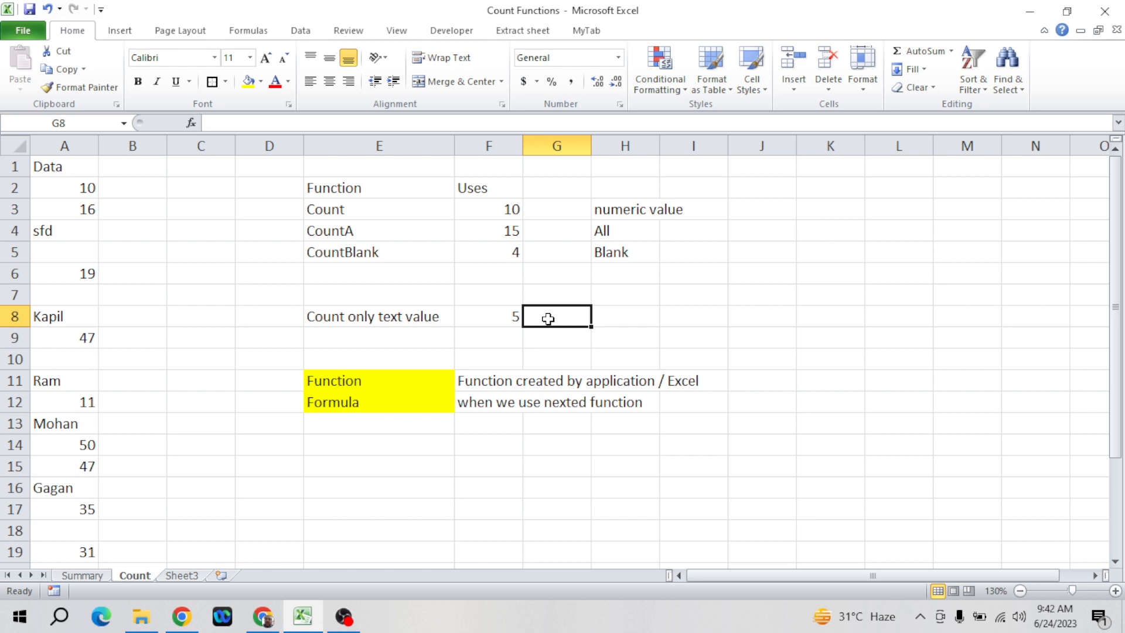
pyautogui.click(257, 494)
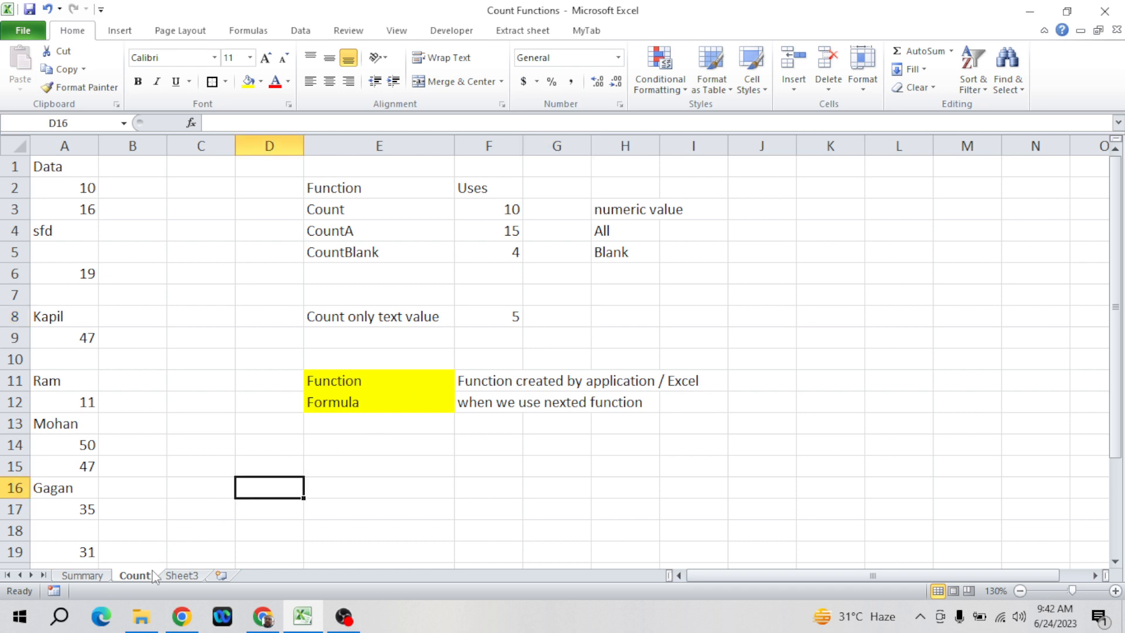
# - Rename the blank Sheet3 worksheet as Count2
pyautogui.click(180, 575)
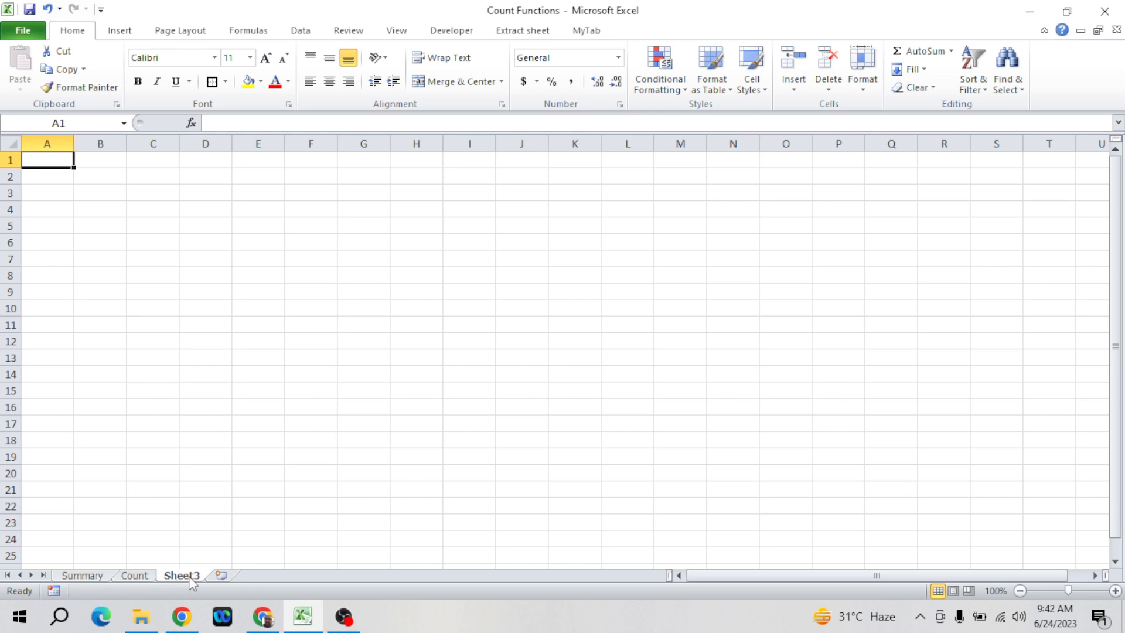
pyautogui.doubleClick(188, 575)
pyautogui.write('Co')
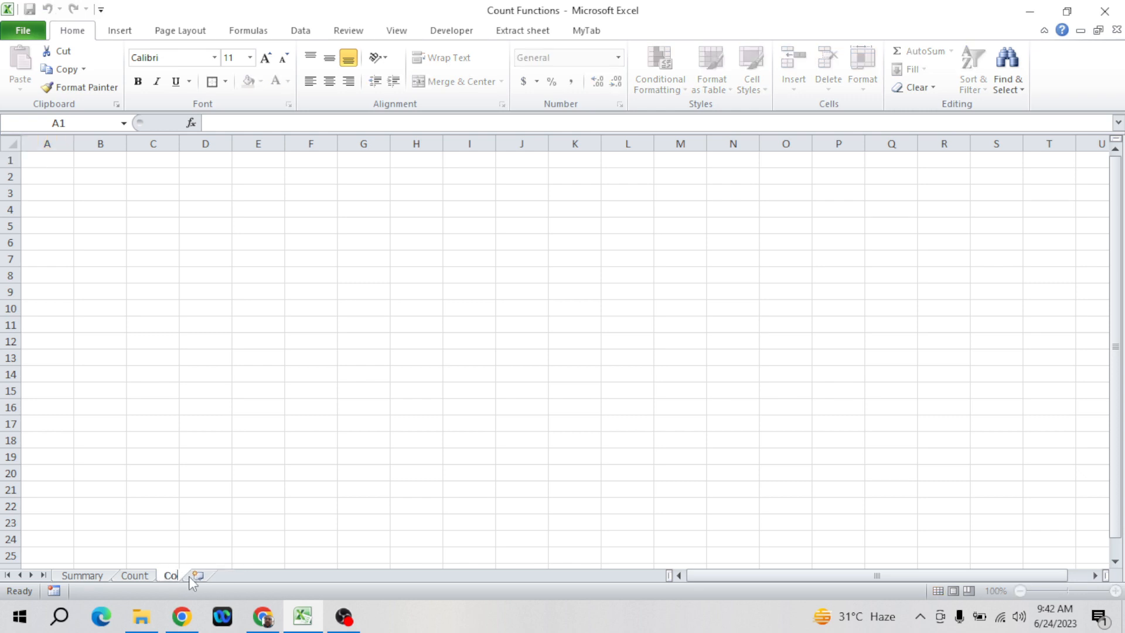
pyautogui.write('ount2')
pyautogui.press('Return')
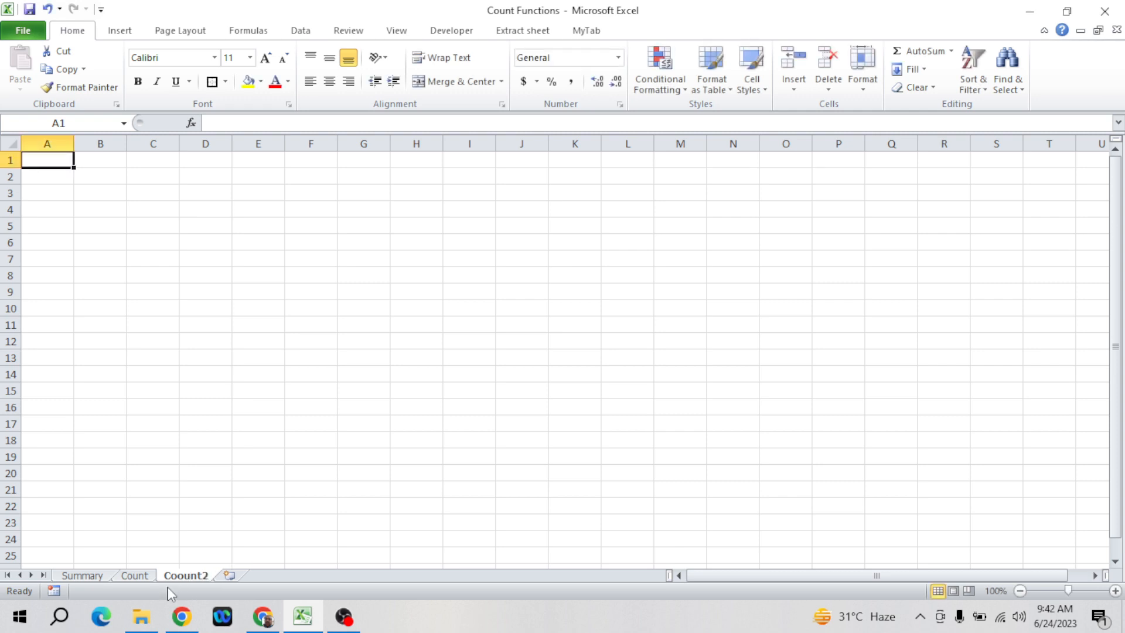
pyautogui.doubleClick(185, 577)
pyautogui.write('Coun')
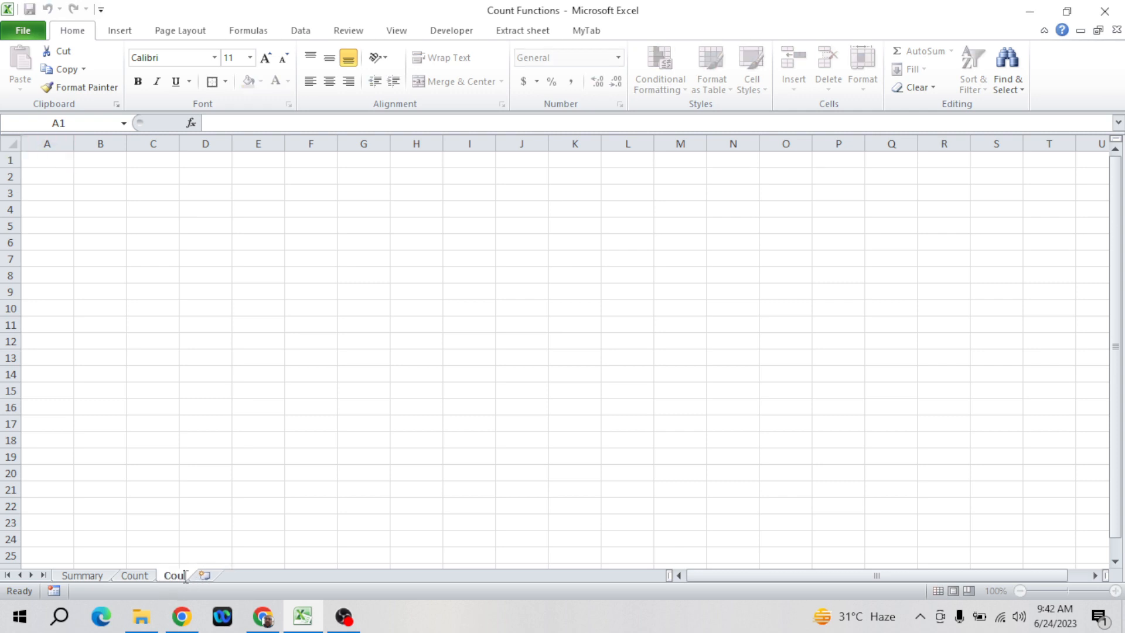
pyautogui.press('BackSpace')
pyautogui.press('BackSpace')
pyautogui.write('unt')
pyautogui.press('Escape')
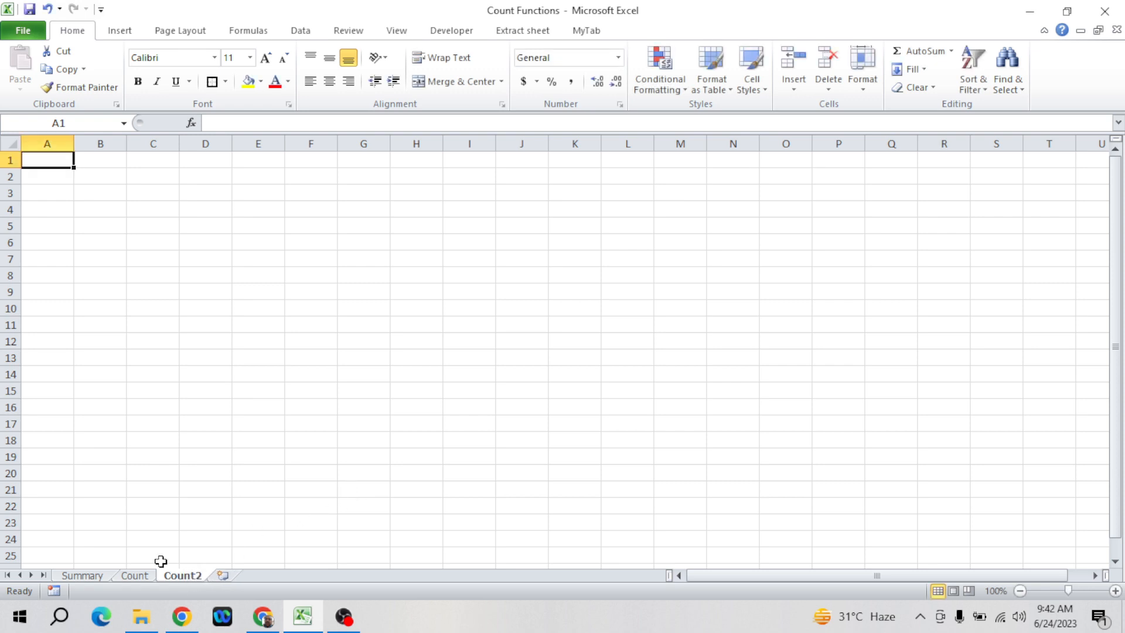
pyautogui.press('Return')
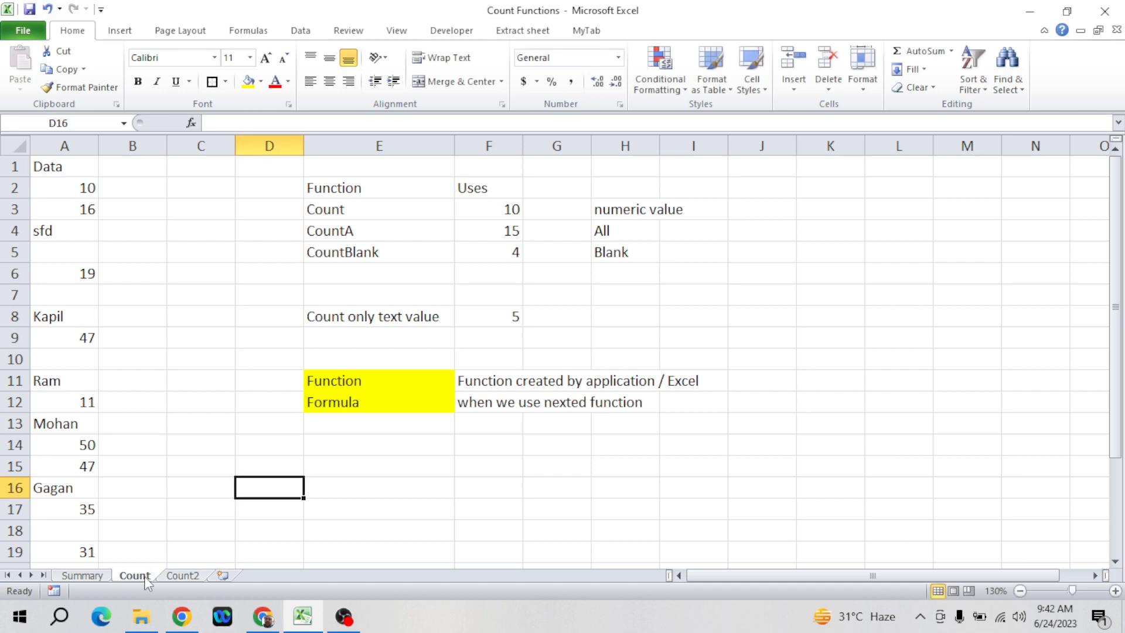
# - Rename the Count worksheet as Count1
pyautogui.doubleClick(144, 575)
pyautogui.click(146, 575)
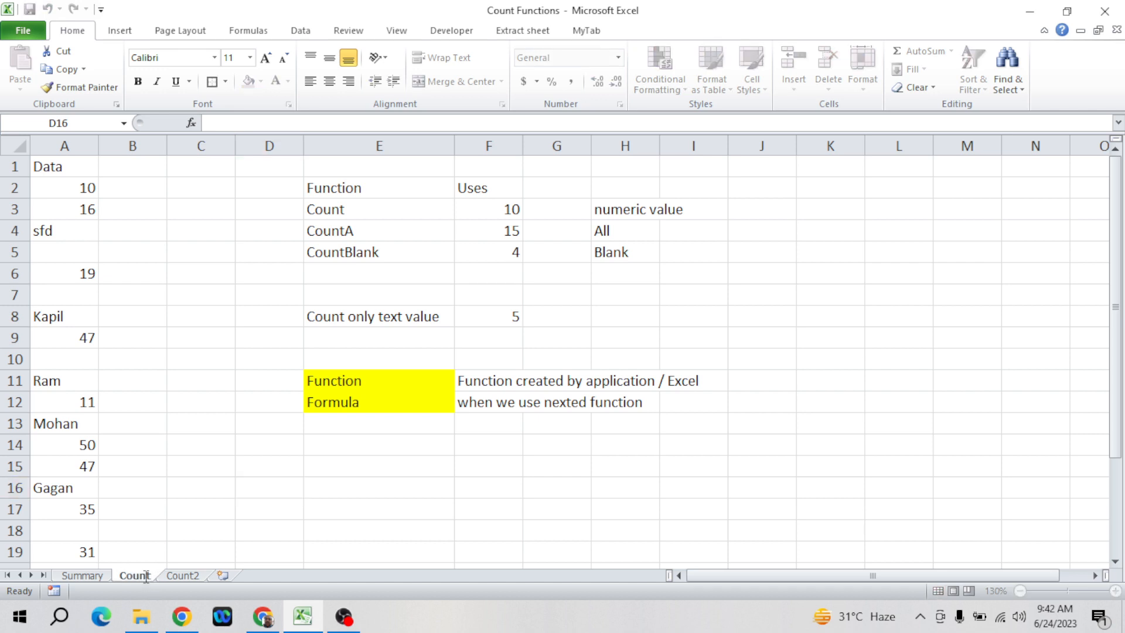
pyautogui.write('1')
pyautogui.press('Return')
pyautogui.click(192, 575)
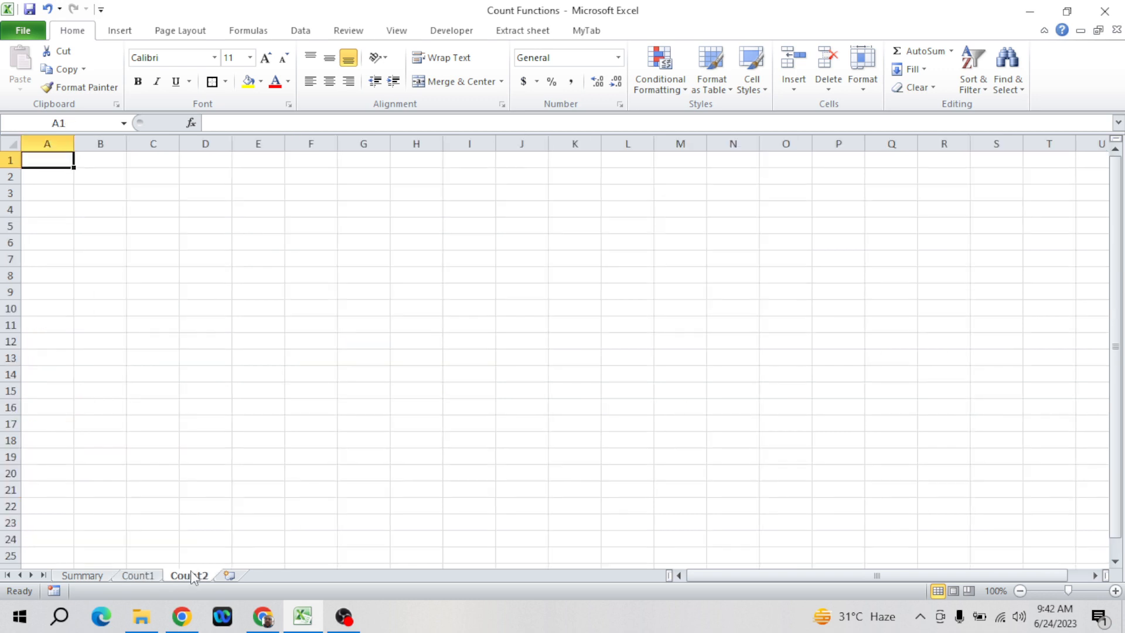
pyautogui.click(223, 478)
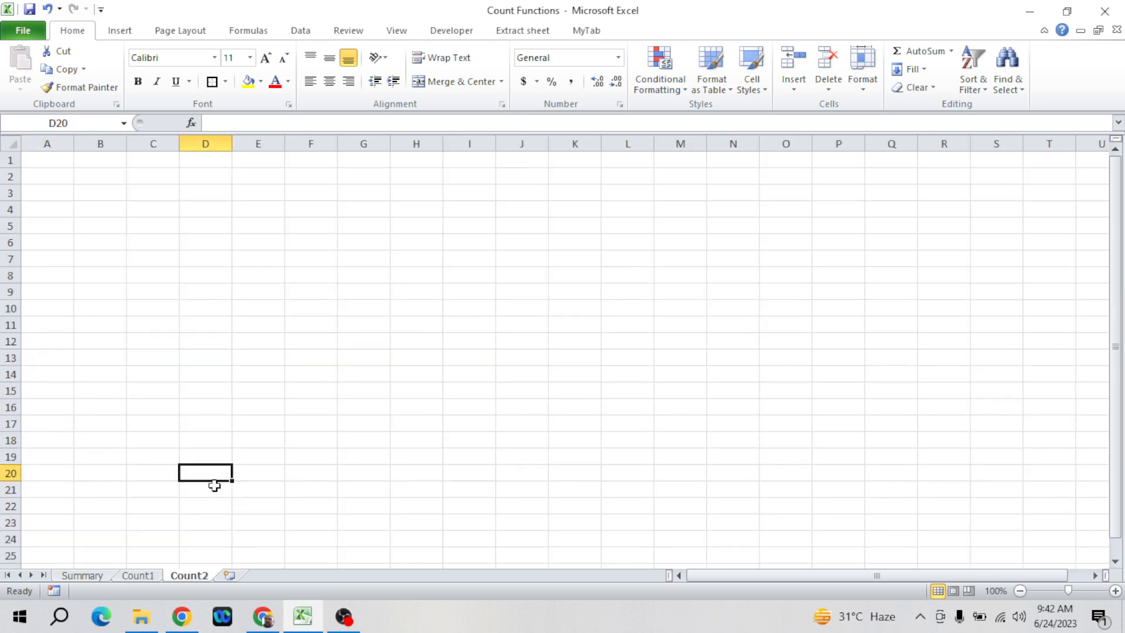
pyautogui.click(141, 575)
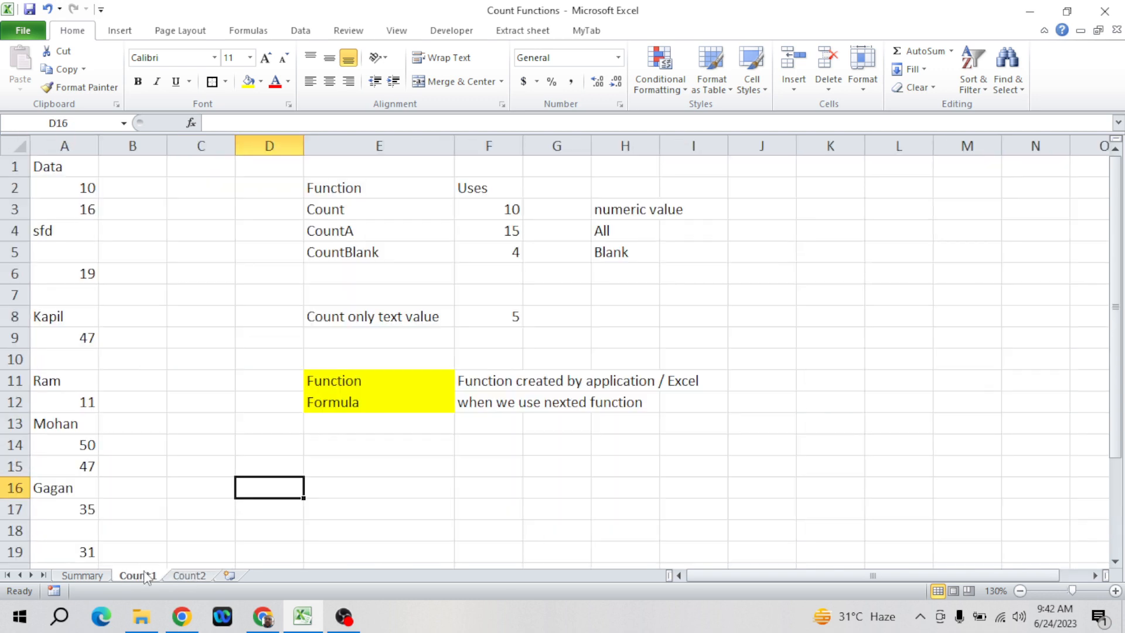
pyautogui.click(423, 338)
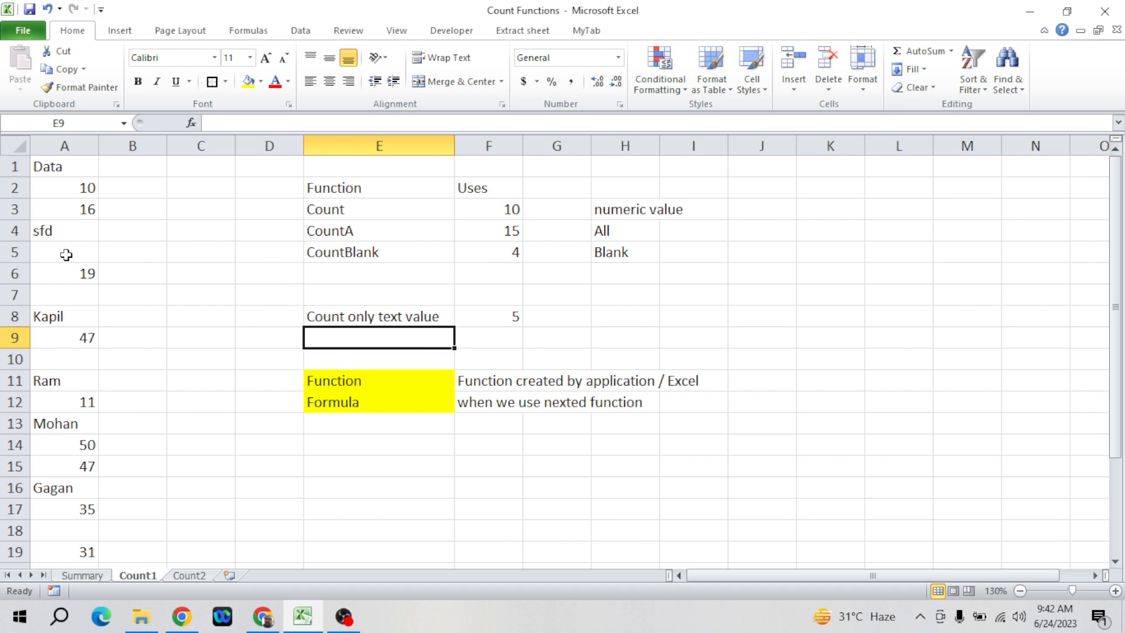
# - Enter =LEN(A2) in B2 to count the characters in the first data value
pyautogui.click(85, 208)
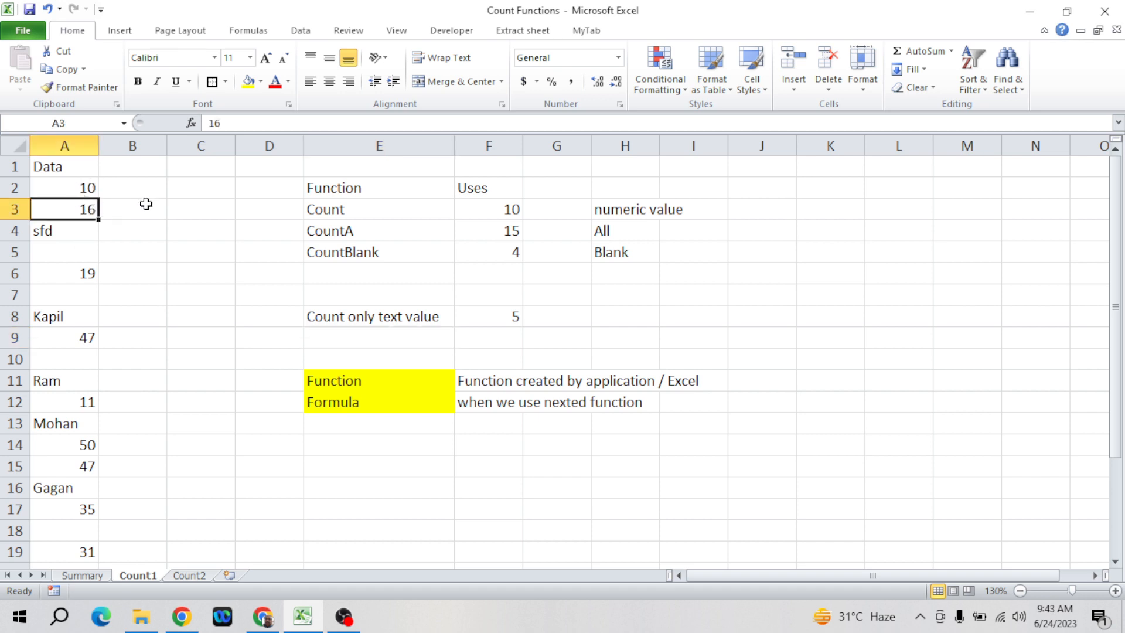
pyautogui.click(187, 191)
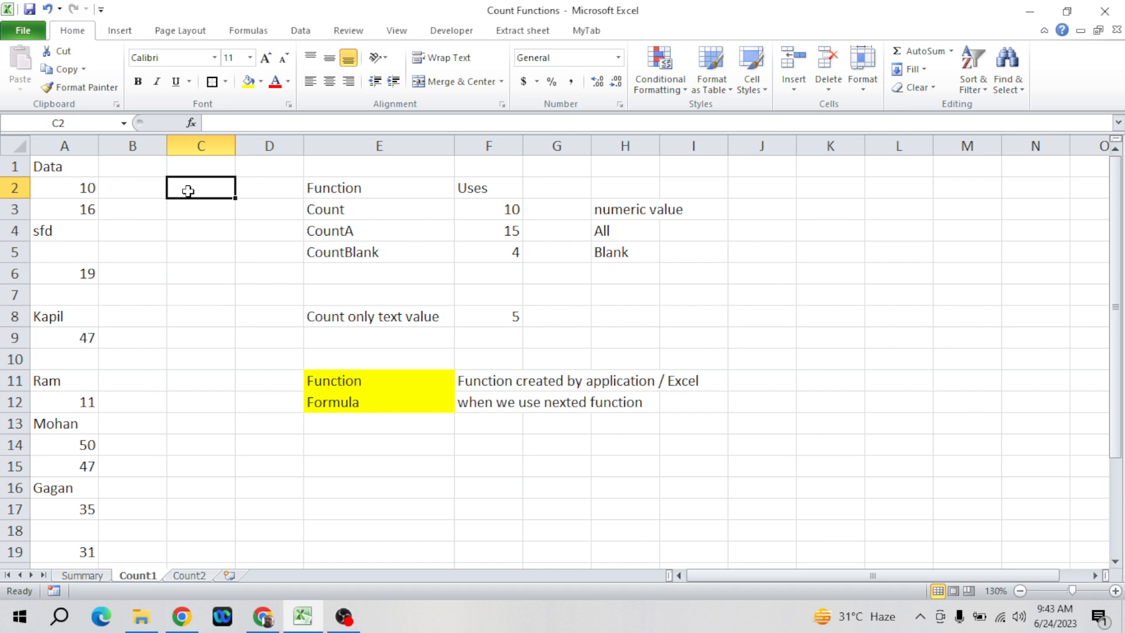
pyautogui.click(146, 188)
pyautogui.write('=len')
pyautogui.press('Tab')
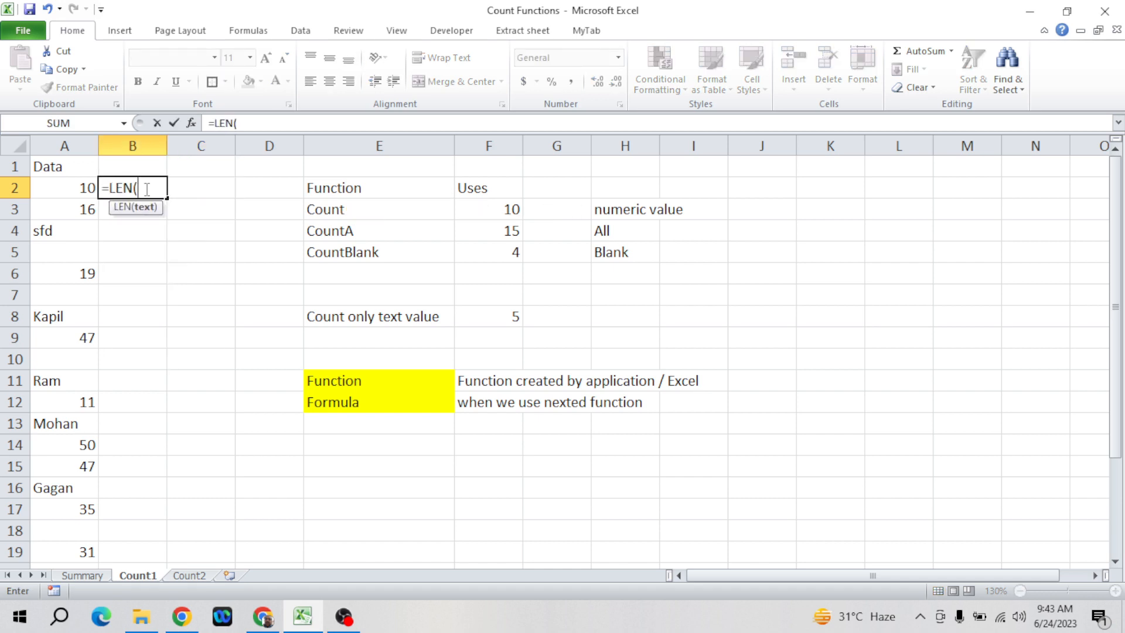
pyautogui.press('Left')
pyautogui.write(')')
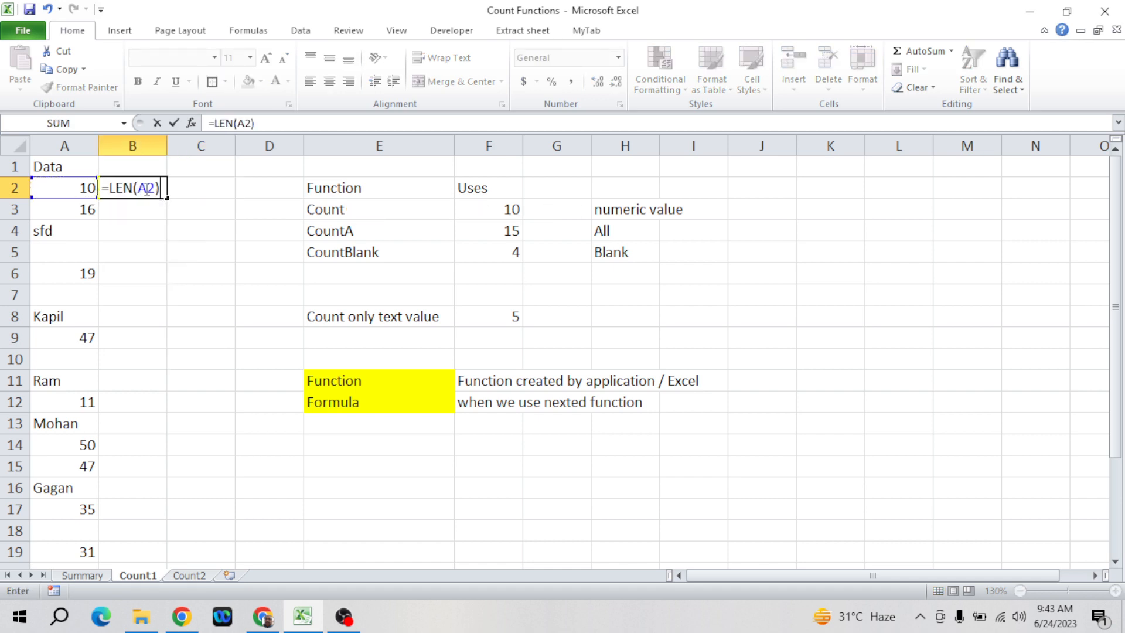
pyautogui.press('Return')
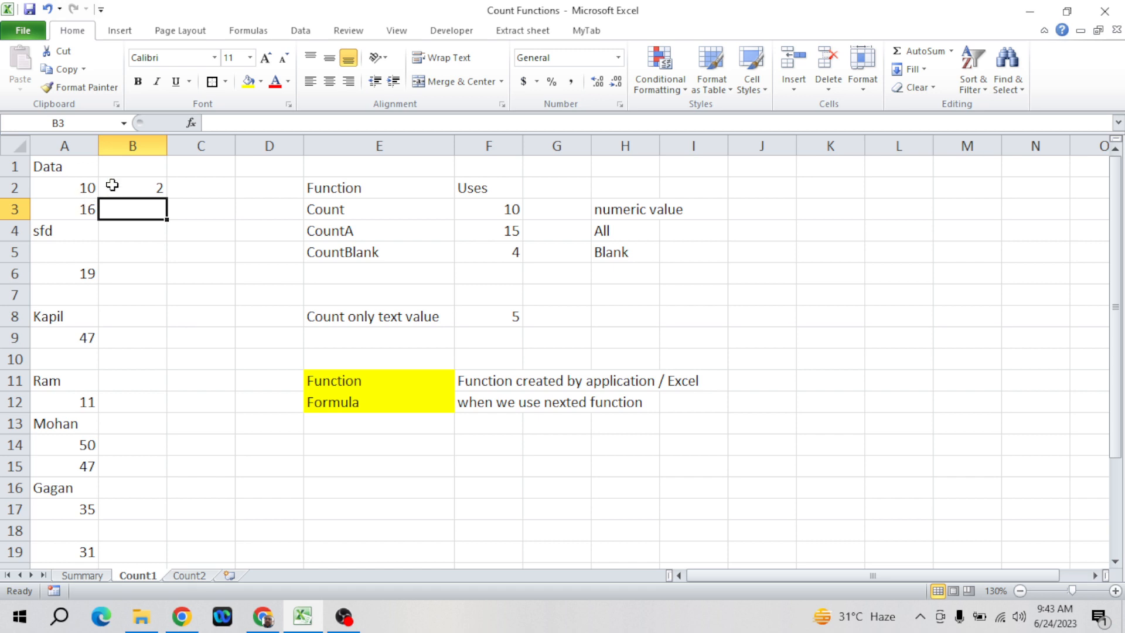
# - Fill the LEN formula from B2 down through B9
pyautogui.click(146, 184)
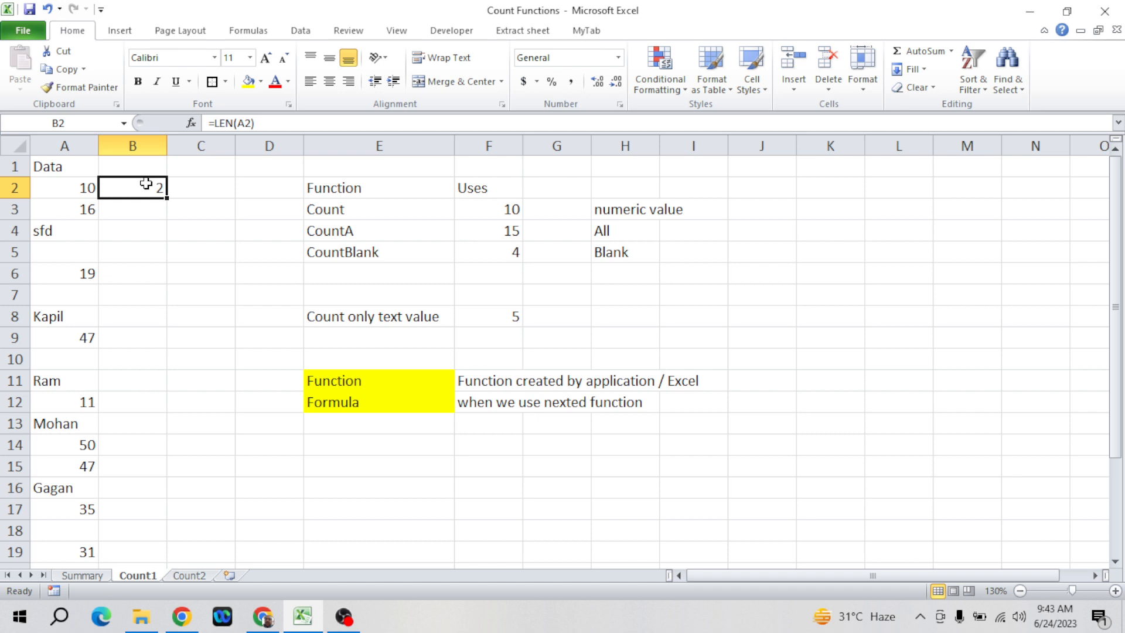
pyautogui.hotkey('shift', 'Down')
pyautogui.hotkey('shift', 'Down')
pyautogui.hotkey('shift', 'Down')
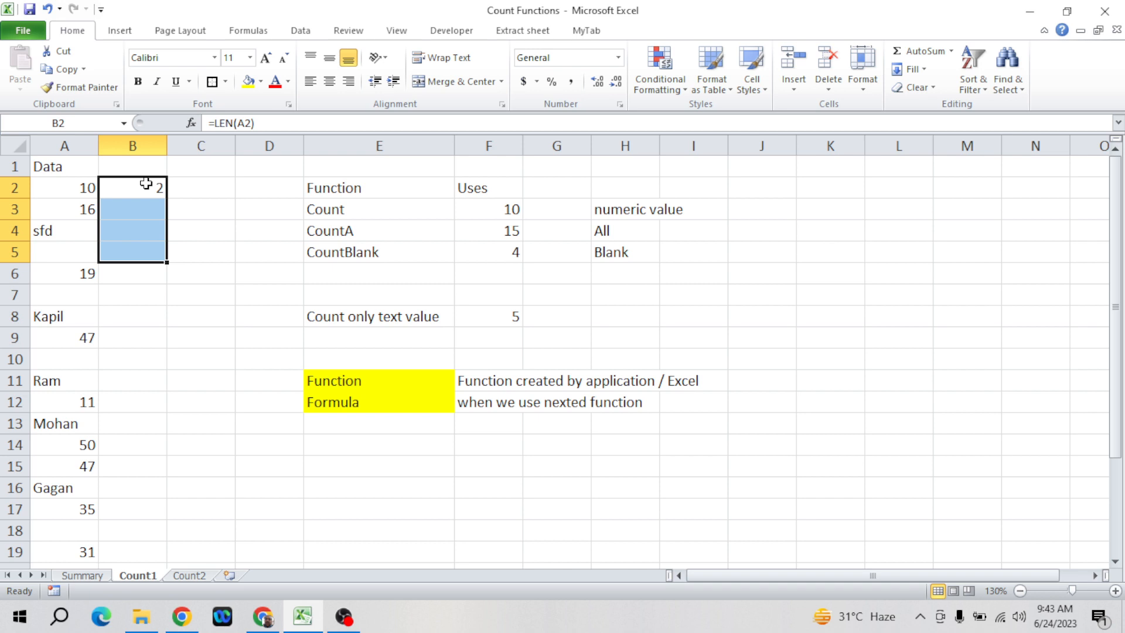
pyautogui.hotkey('shift', 'Down')
pyautogui.hotkey('shift', 'Down')
pyautogui.hotkey('shift', 'Down')
pyautogui.hotkey('shift', 'Down')
pyautogui.hotkey('ctrl', 'd')
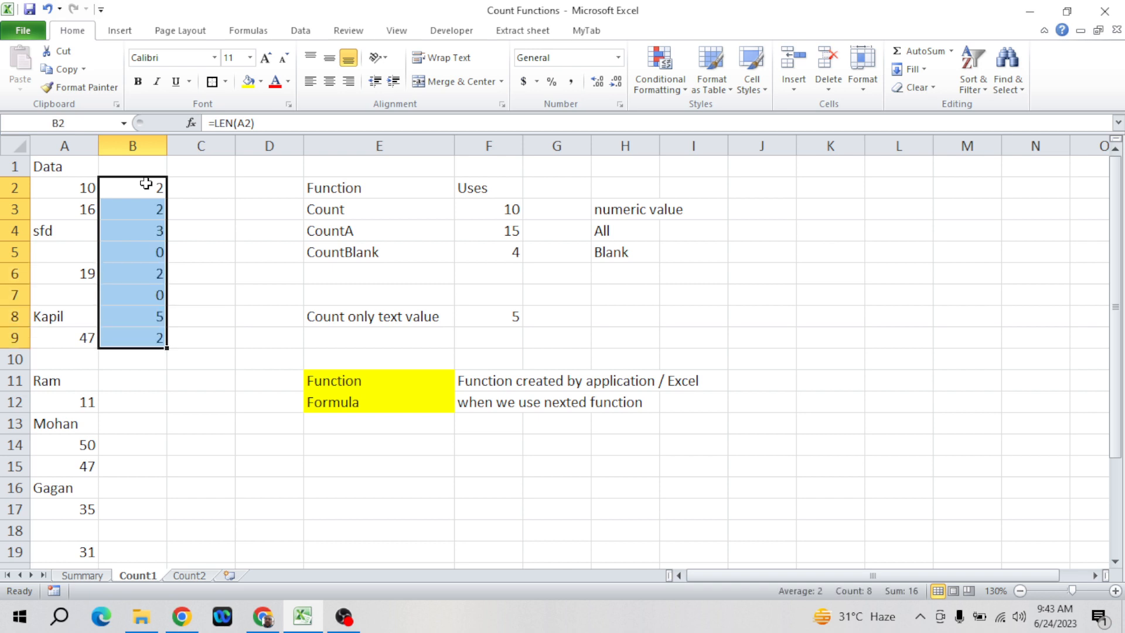
# - Enter a single space in the blank cell A7 and check its length in B7
pyautogui.click(52, 330)
pyautogui.click(61, 320)
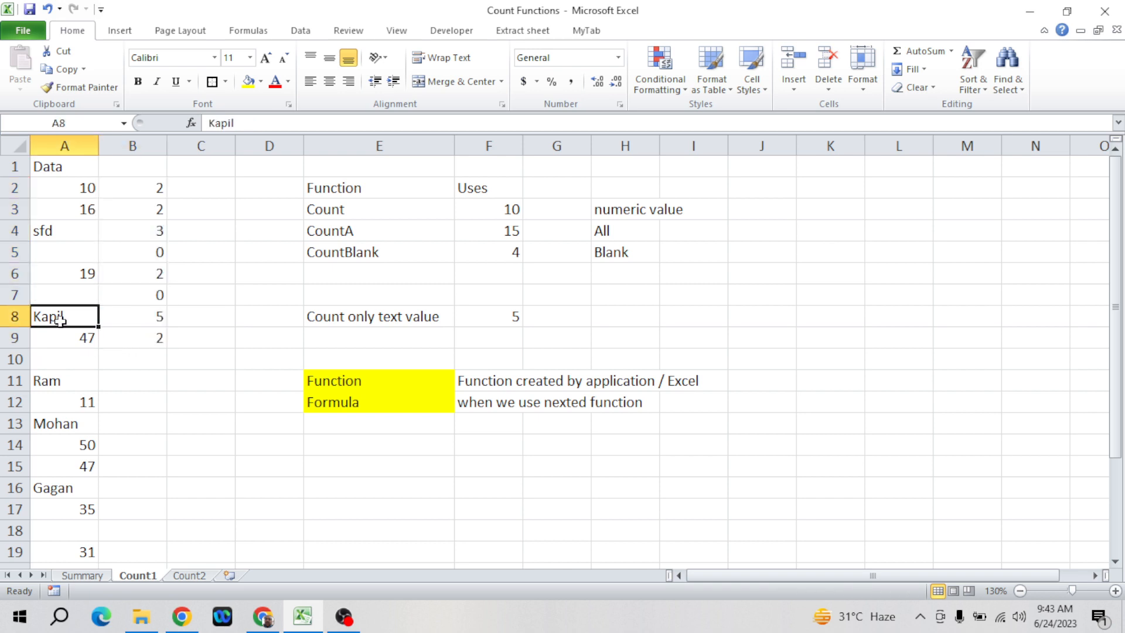
pyautogui.press('Right')
pyautogui.press('Up')
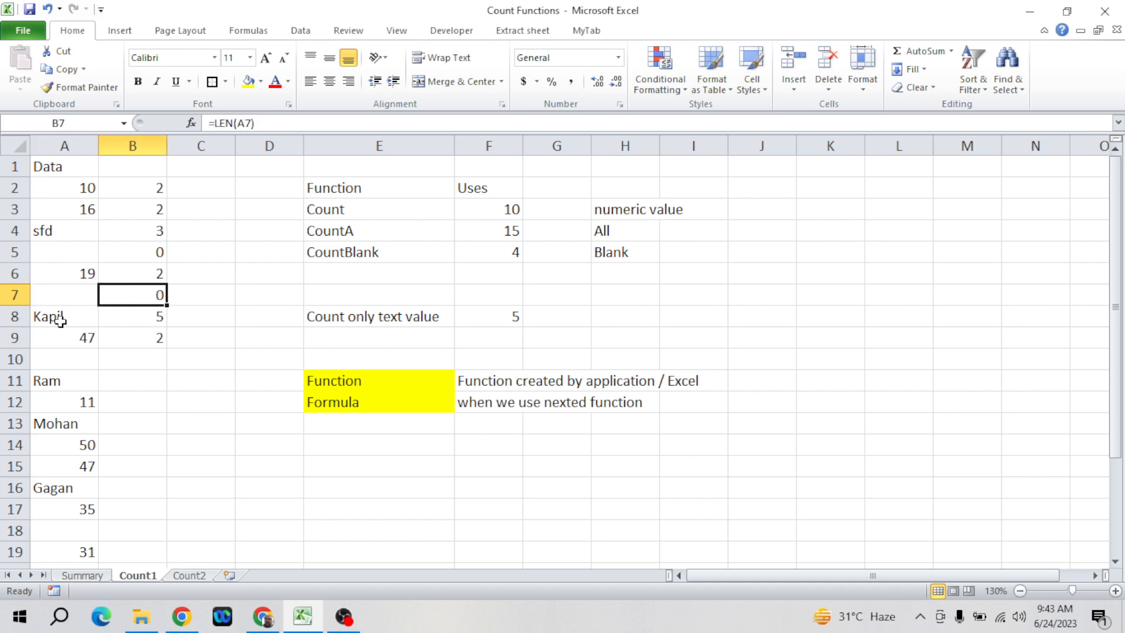
pyautogui.press('Left')
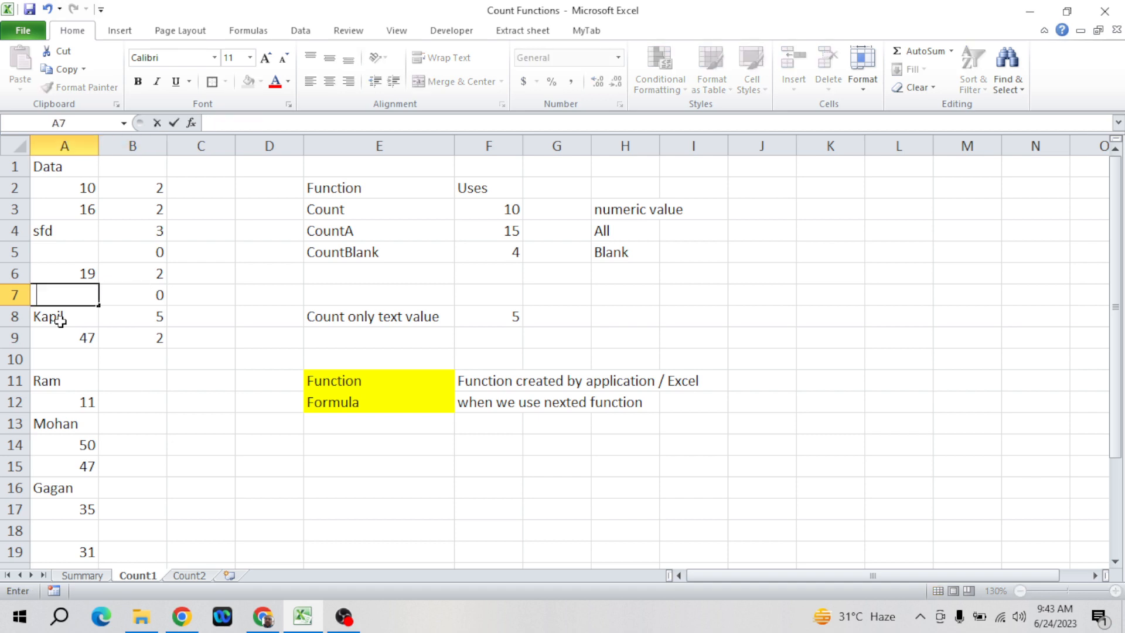
pyautogui.press('Return')
pyautogui.press('Up')
pyautogui.press('Right')
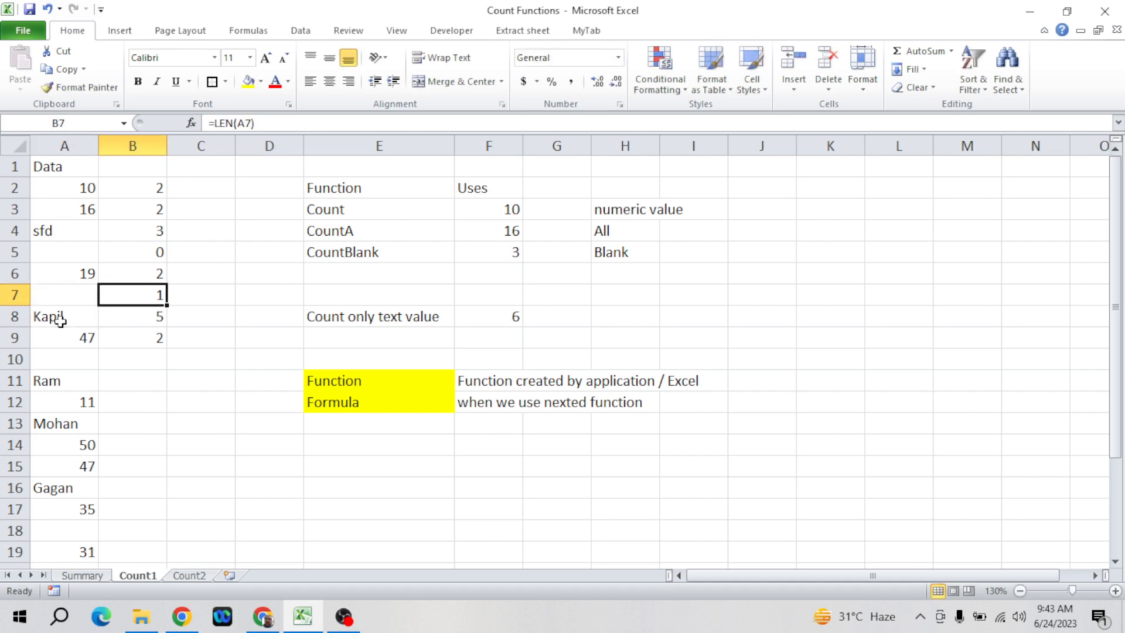
# - Replace the content of A7 with three spaces and recheck its length in B7
pyautogui.press('Left')
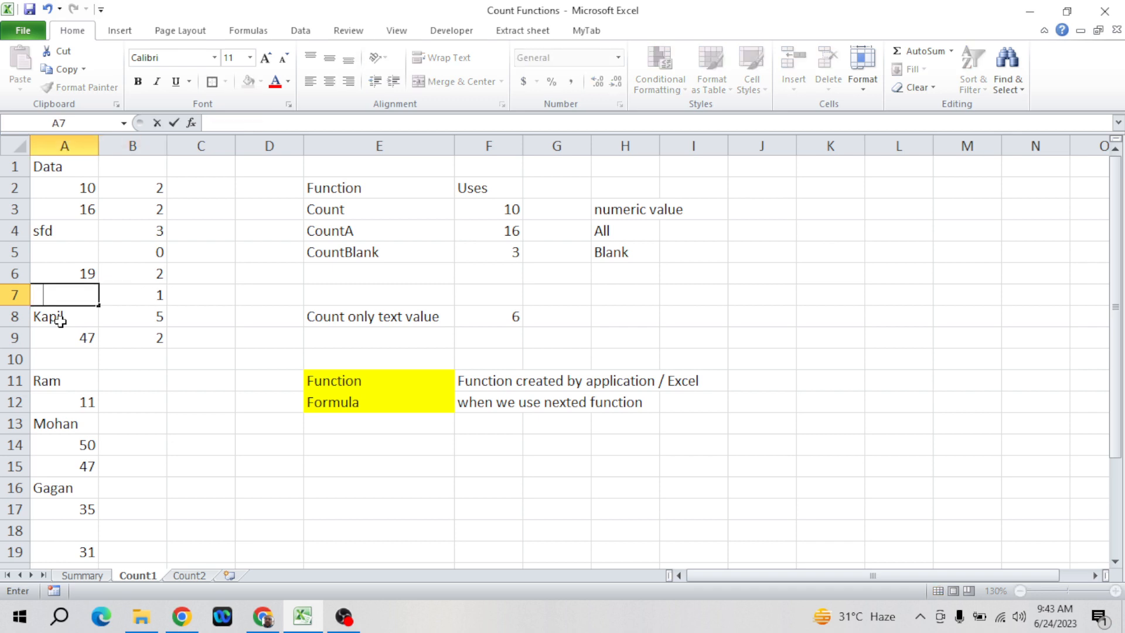
pyautogui.press('Return')
pyautogui.press('Up')
pyautogui.press('Right')
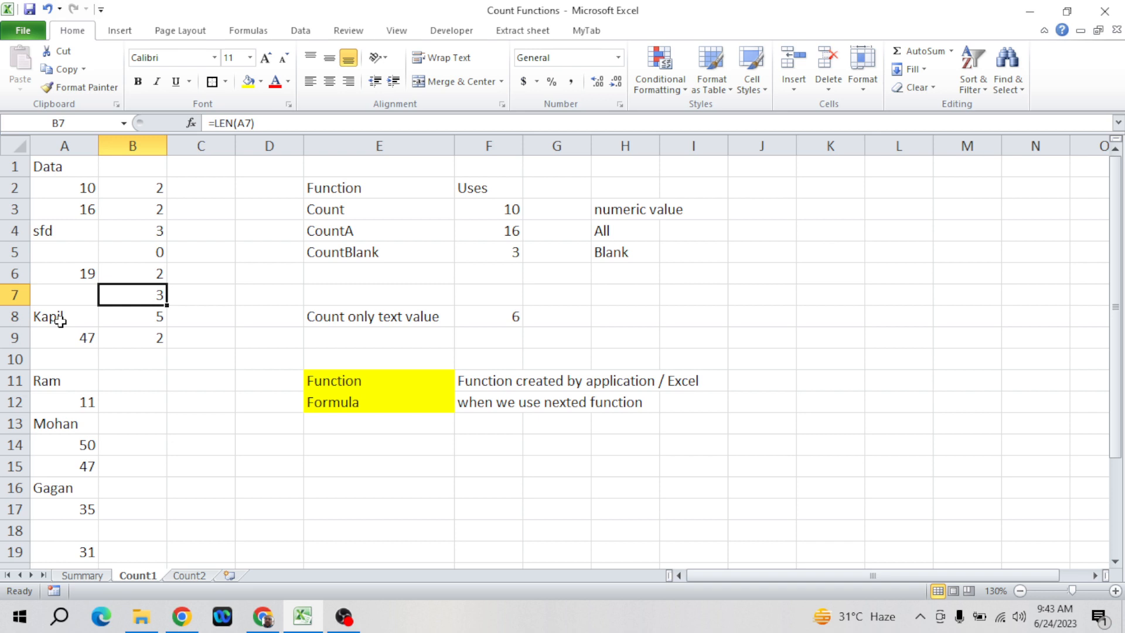
# - Enter a period in A7 as a visible test character, and clear the cell again
pyautogui.press('Left')
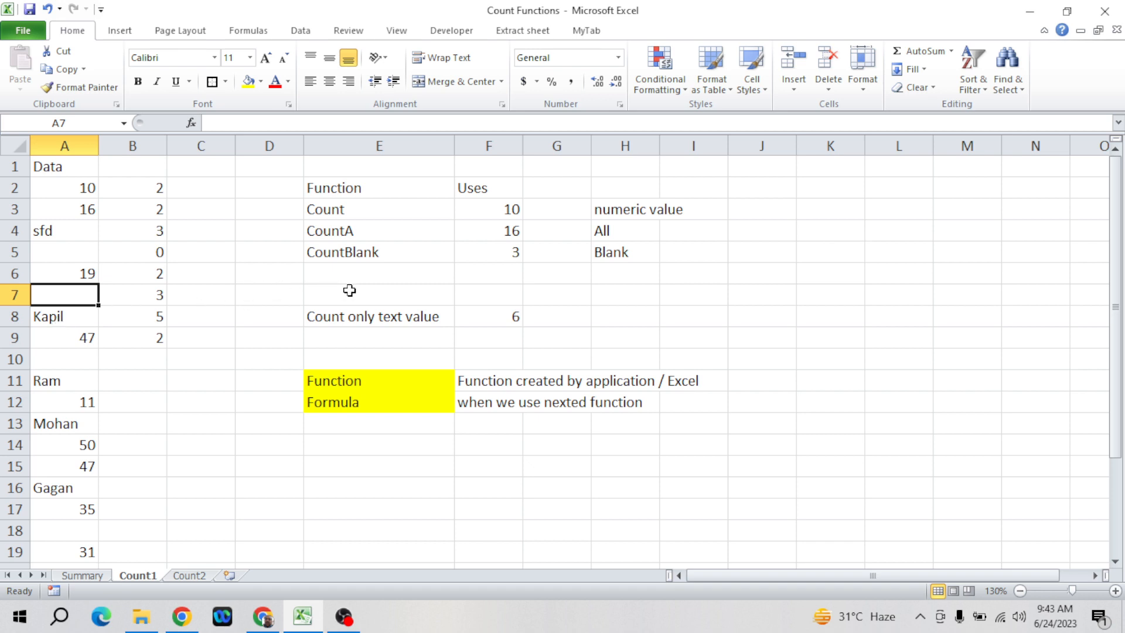
pyautogui.write('.')
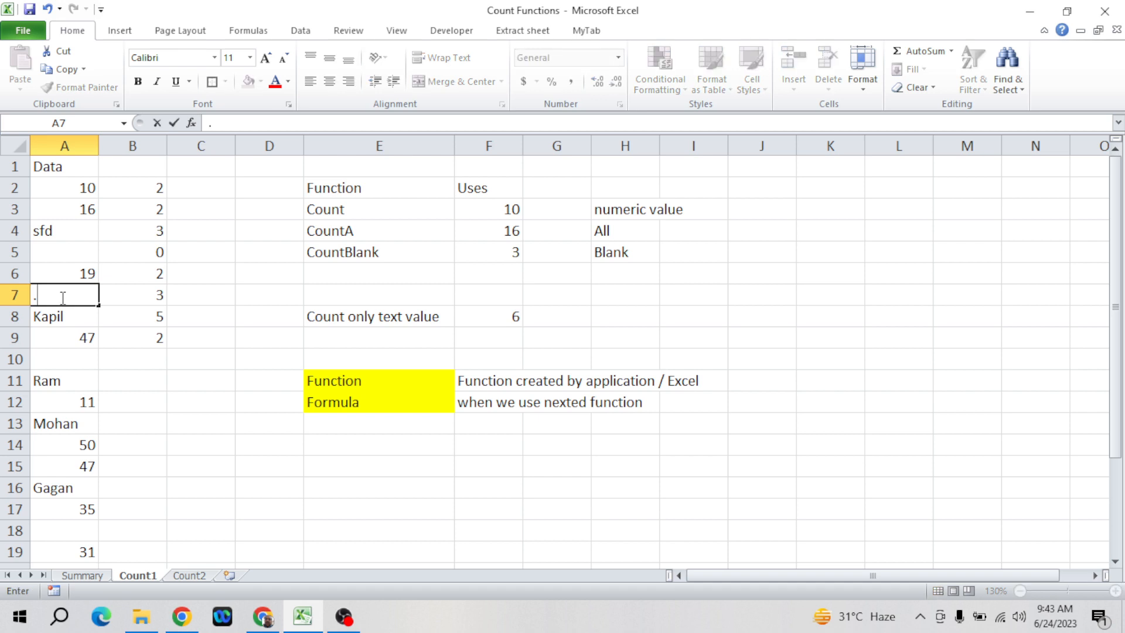
pyautogui.press('Return')
pyautogui.click(61, 297)
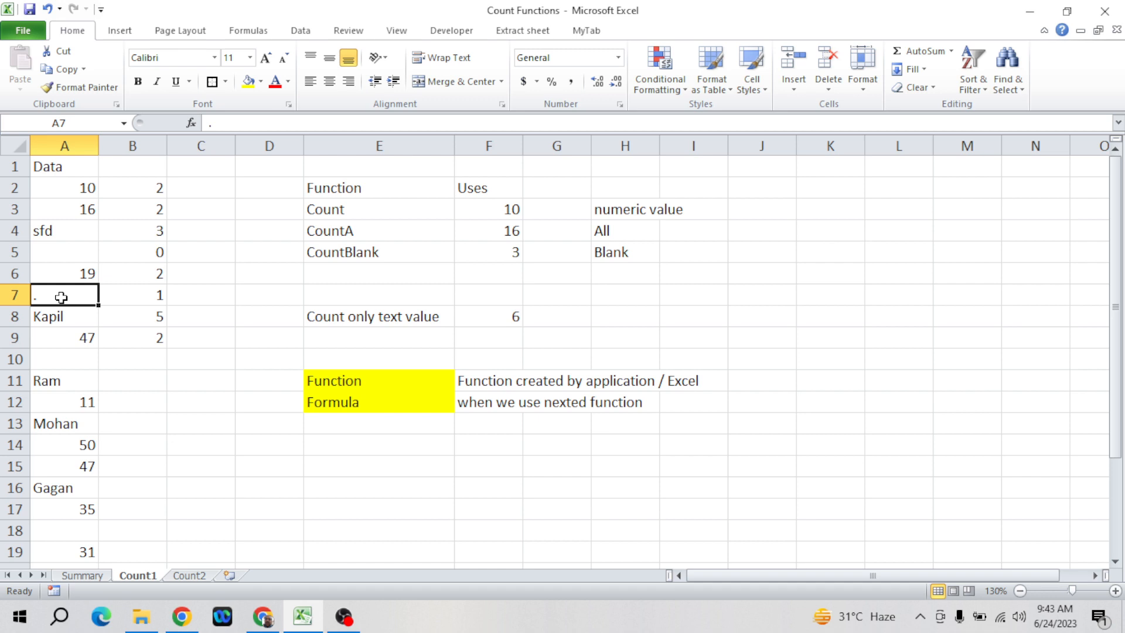
pyautogui.press('Delete')
pyautogui.click(125, 290)
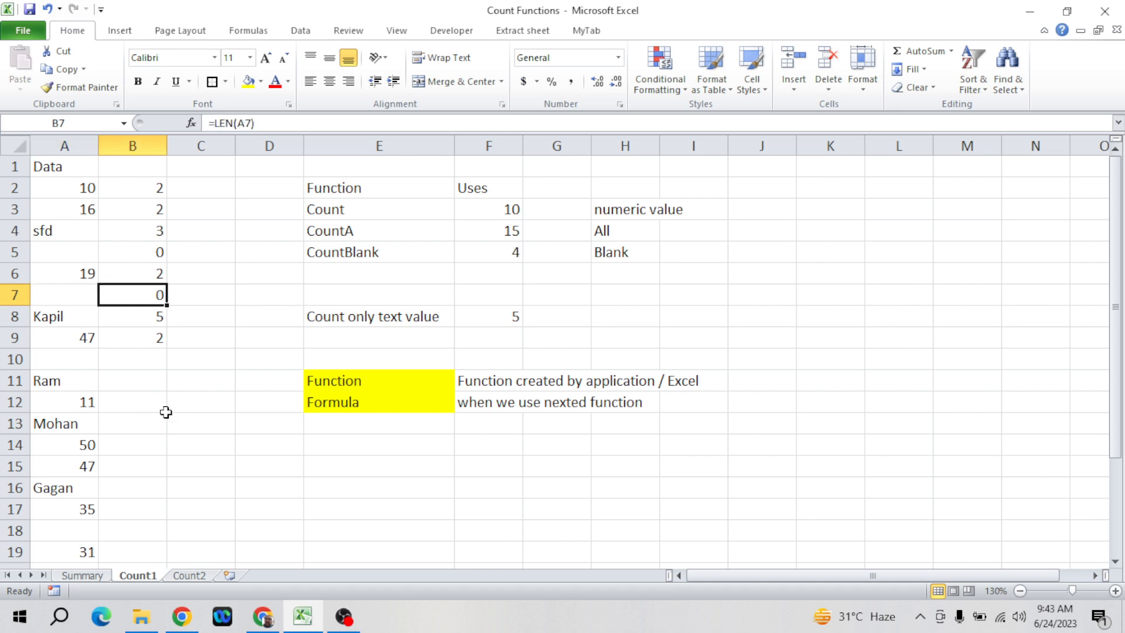
# - Enter the header "Sr No." in A1 of the Count2 sheet
pyautogui.click(188, 575)
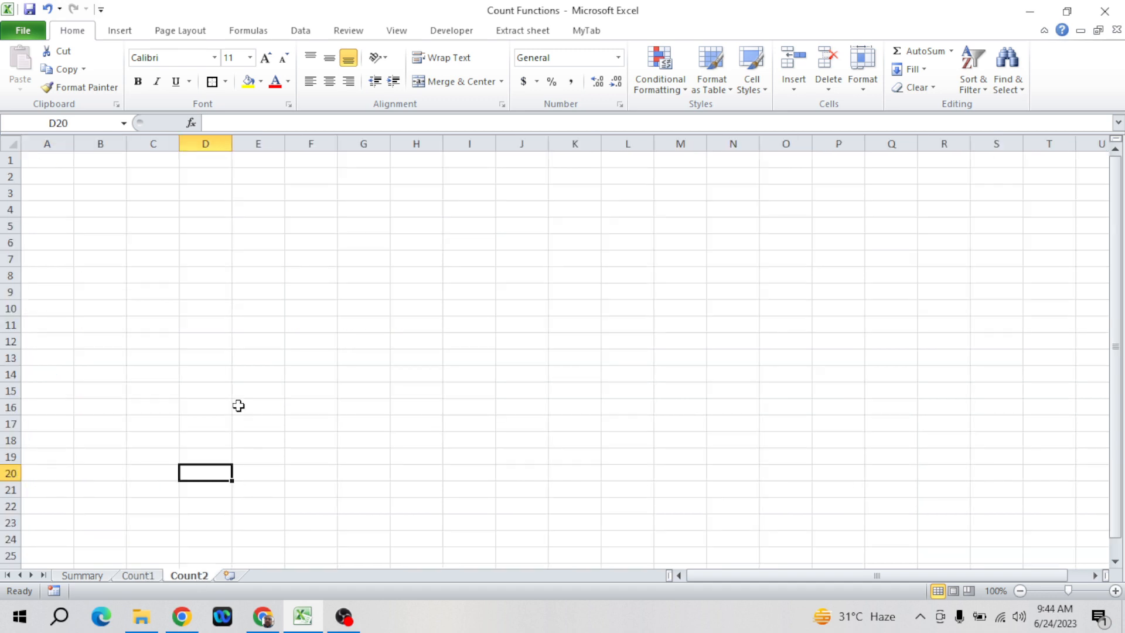
pyautogui.click(230, 406)
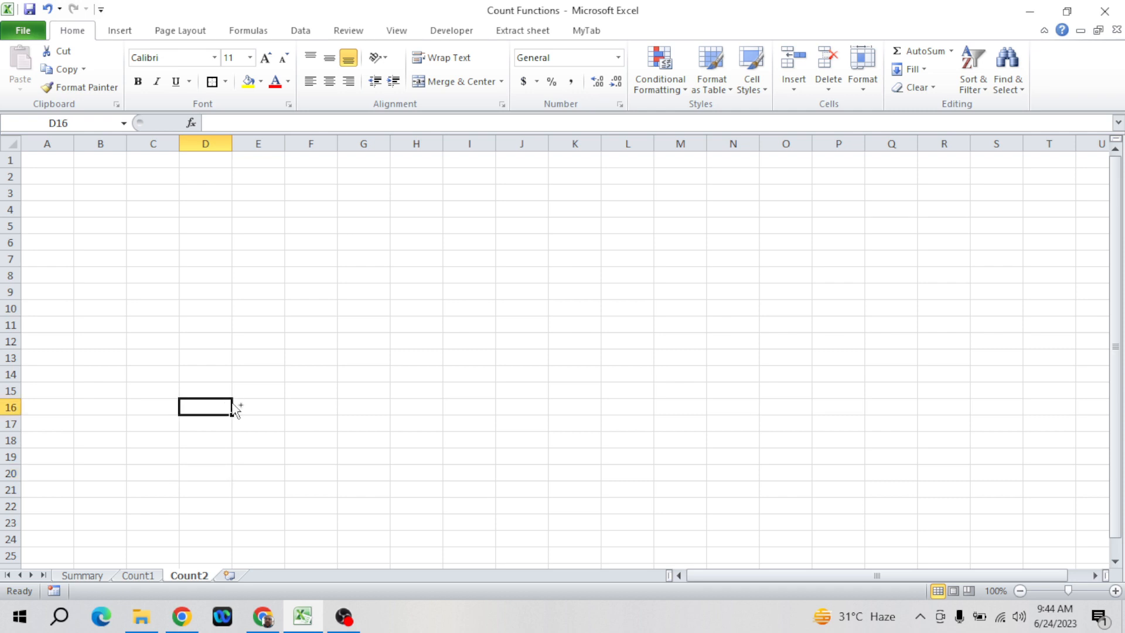
pyautogui.hotkey('ctrl', 'Up')
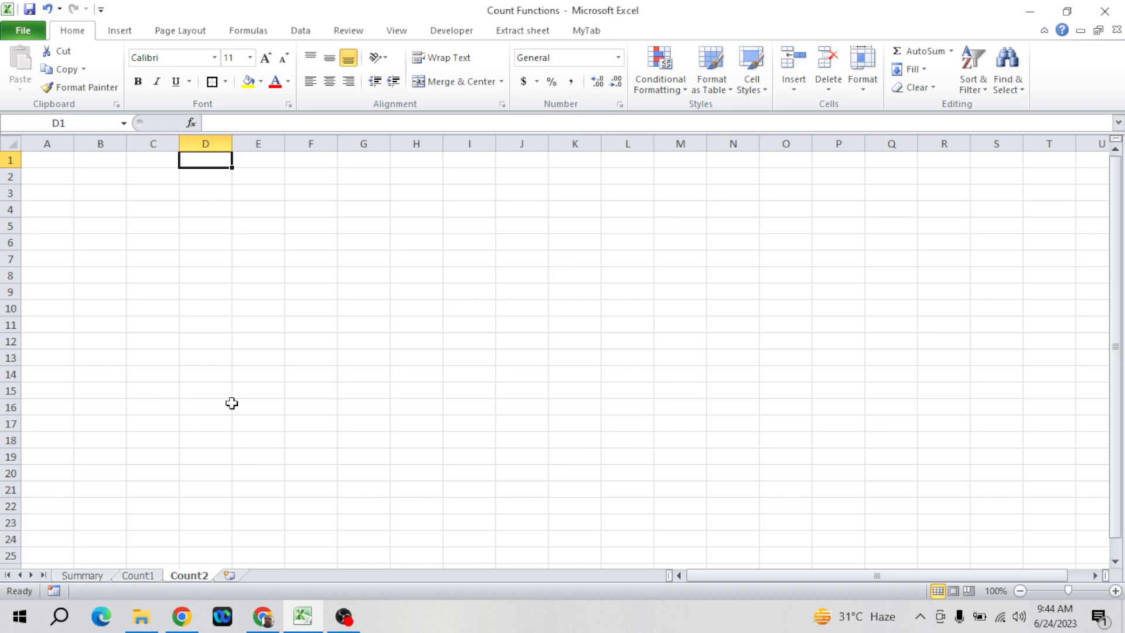
pyautogui.press('Left')
pyautogui.press('Left')
pyautogui.press('Left')
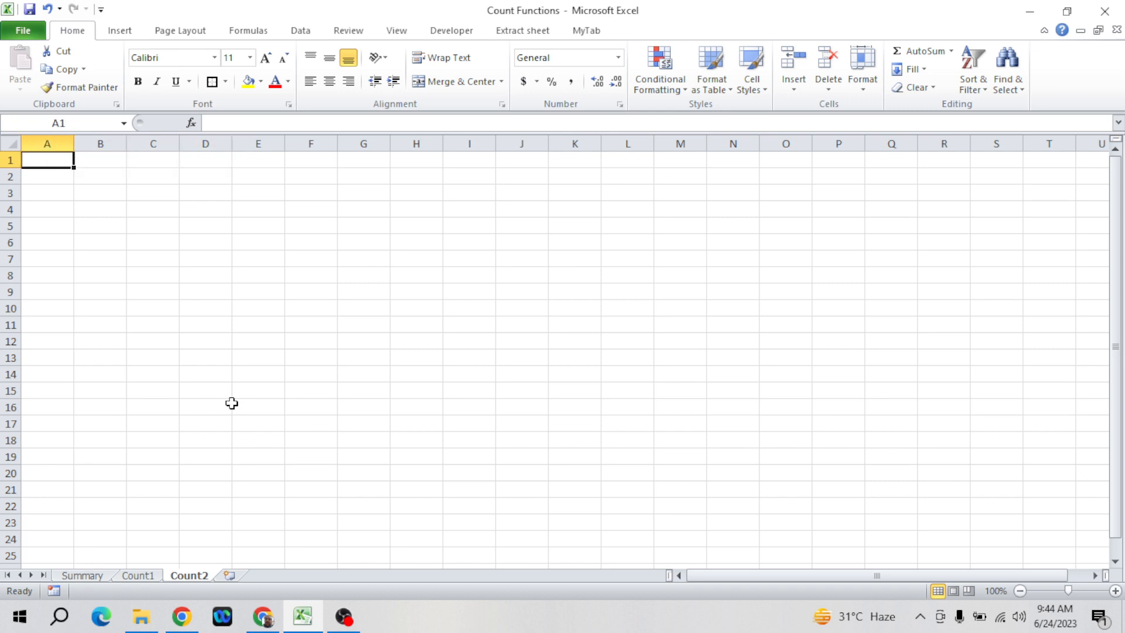
pyautogui.write('Sr No.')
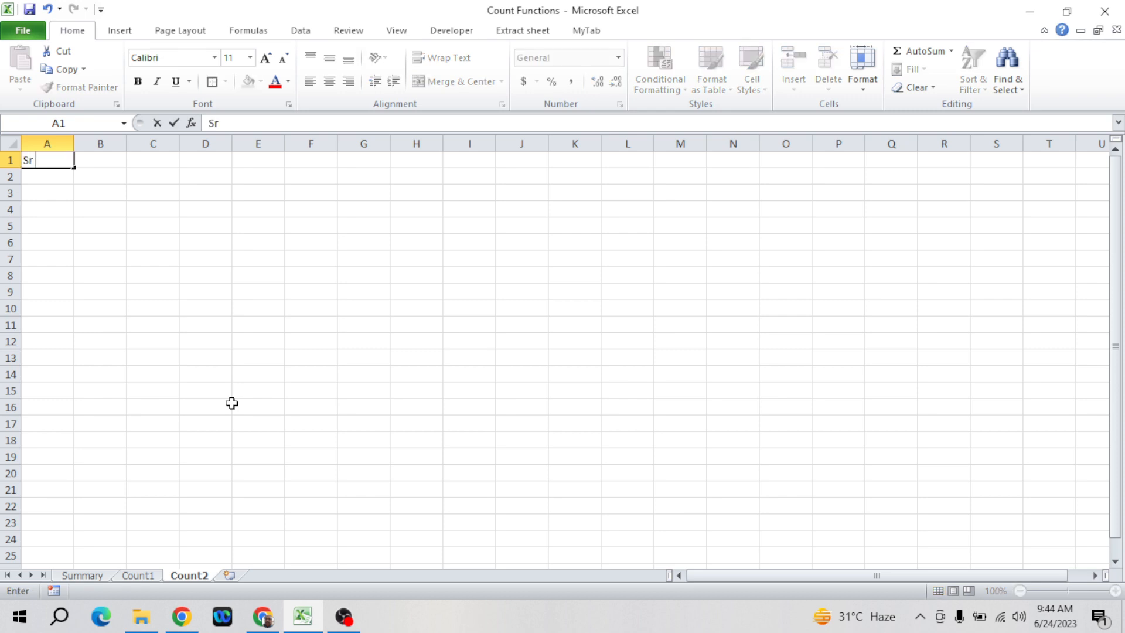
pyautogui.press('Tab')
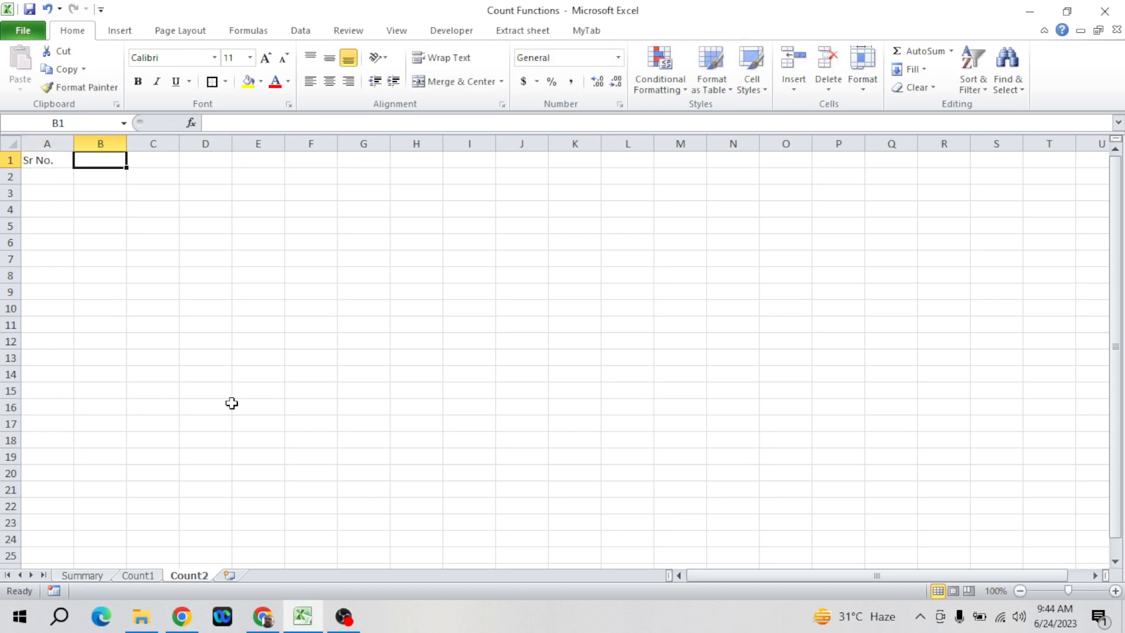
# - Enter the header "Name" in B1, beside the serial number header
pyautogui.write('names')
pyautogui.press('BackSpace')
pyautogui.press('BackSpace')
pyautogui.press('BackSpace')
pyautogui.press('BackSpace')
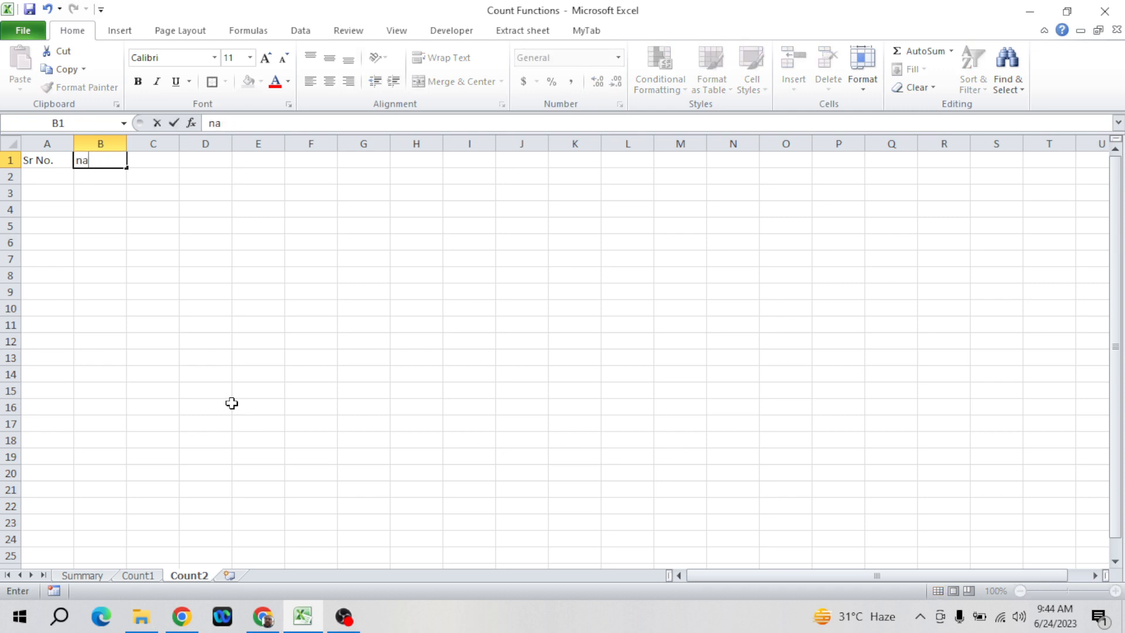
pyautogui.press('BackSpace')
pyautogui.write('Name')
pyautogui.press('Return')
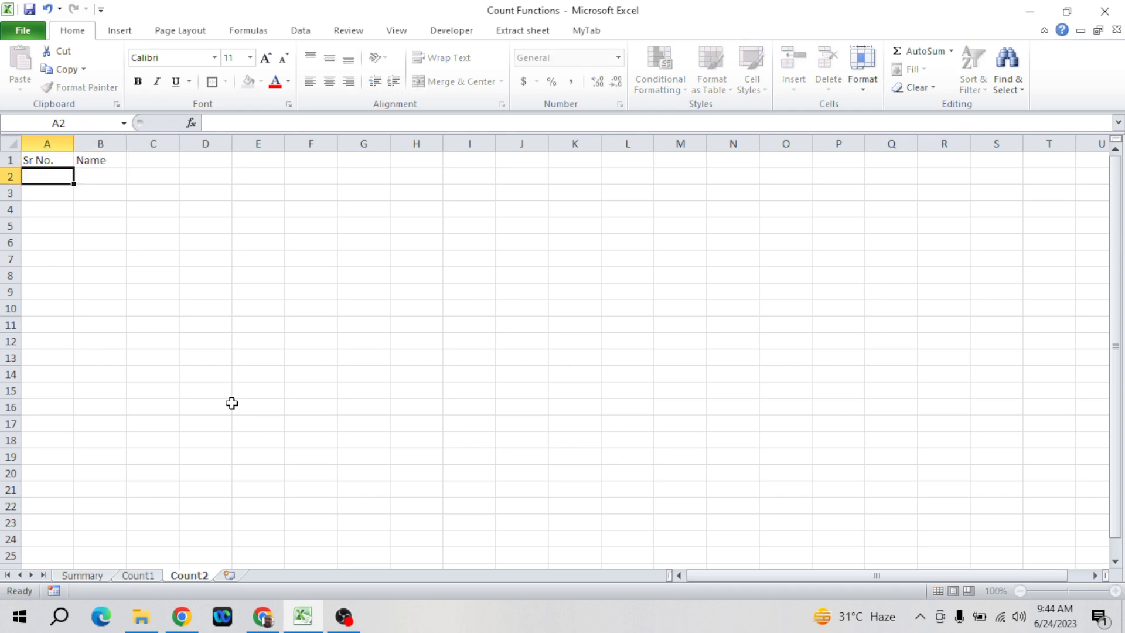
# - Enter the first person's name in B2 and autofill the name list down to B21
pyautogui.press('Right')
pyautogui.write('Kapil')
pyautogui.press('Return')
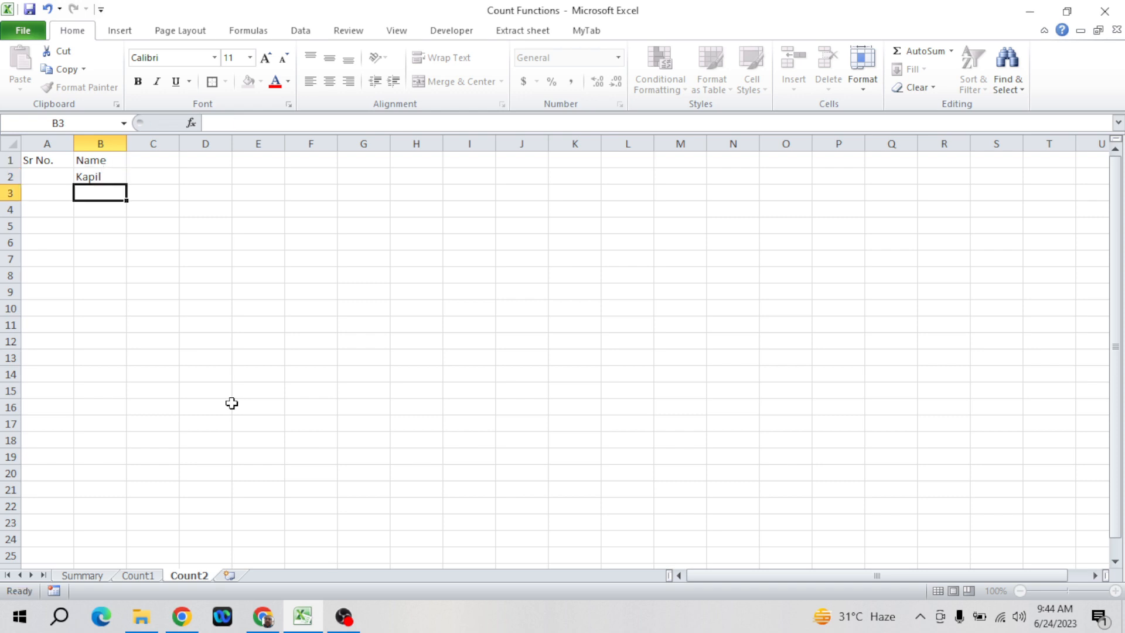
pyautogui.click(113, 177)
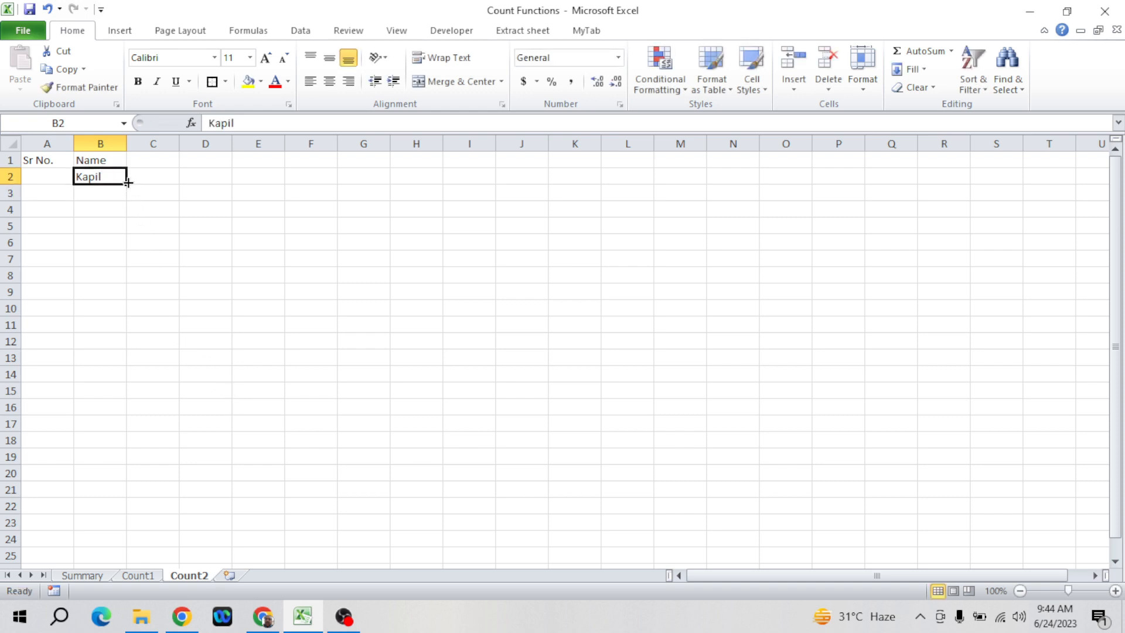
pyautogui.moveTo(128, 186); pyautogui.dragTo(116, 502)
pyautogui.click(869, 508)
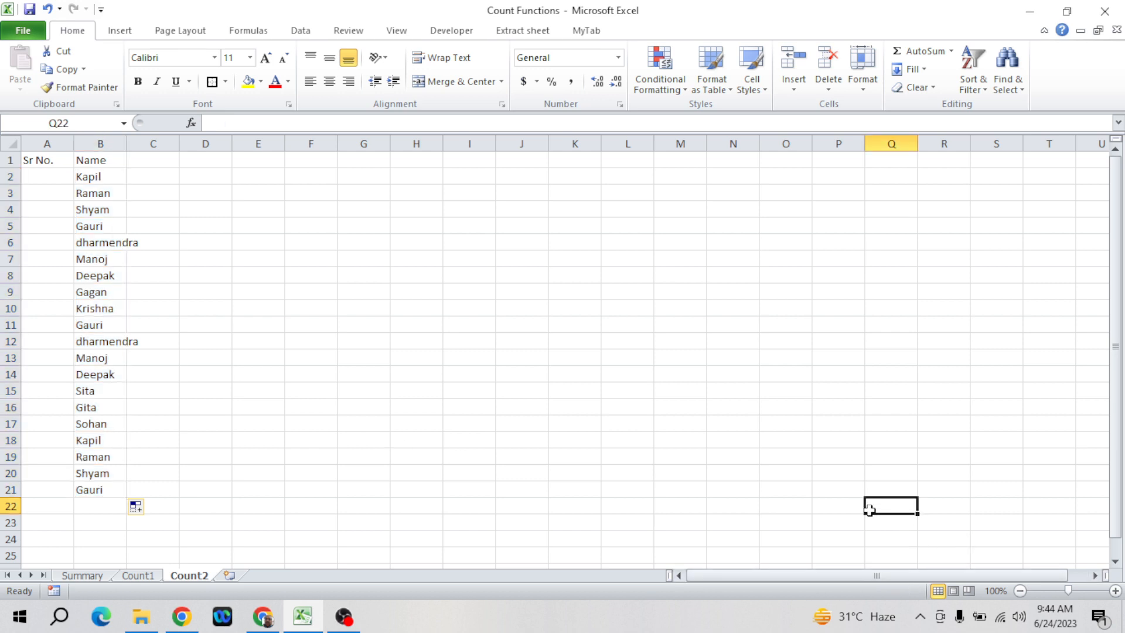
# - Set the Count2 sheet's zoom to 130% and return to cell A1
pyautogui.click(1115, 591)
pyautogui.click(1115, 591)
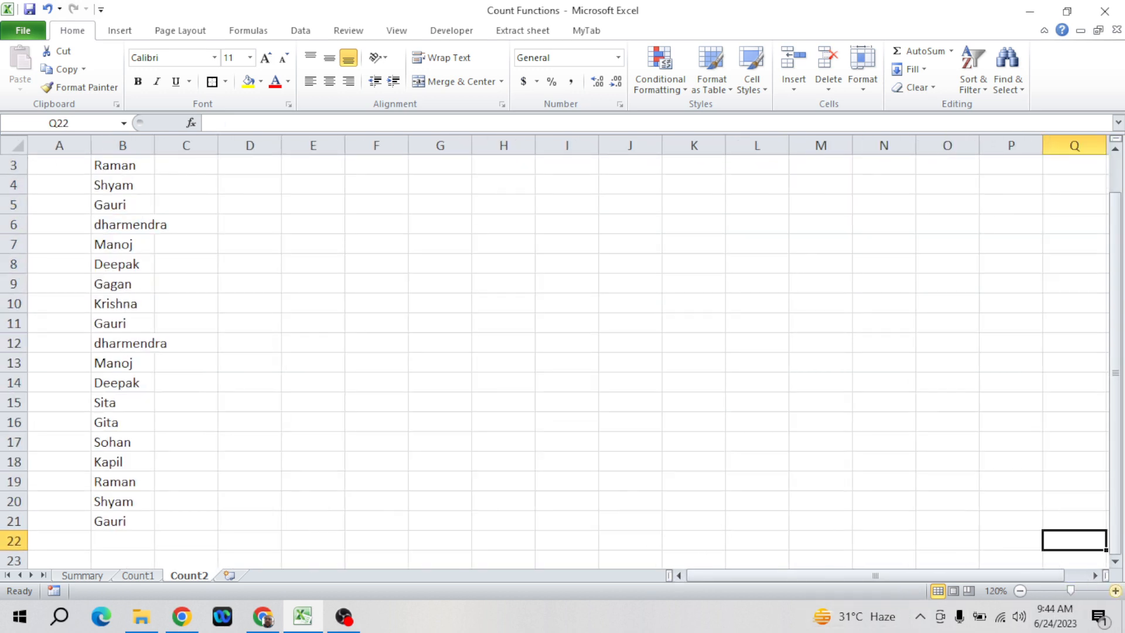
pyautogui.click(1114, 591)
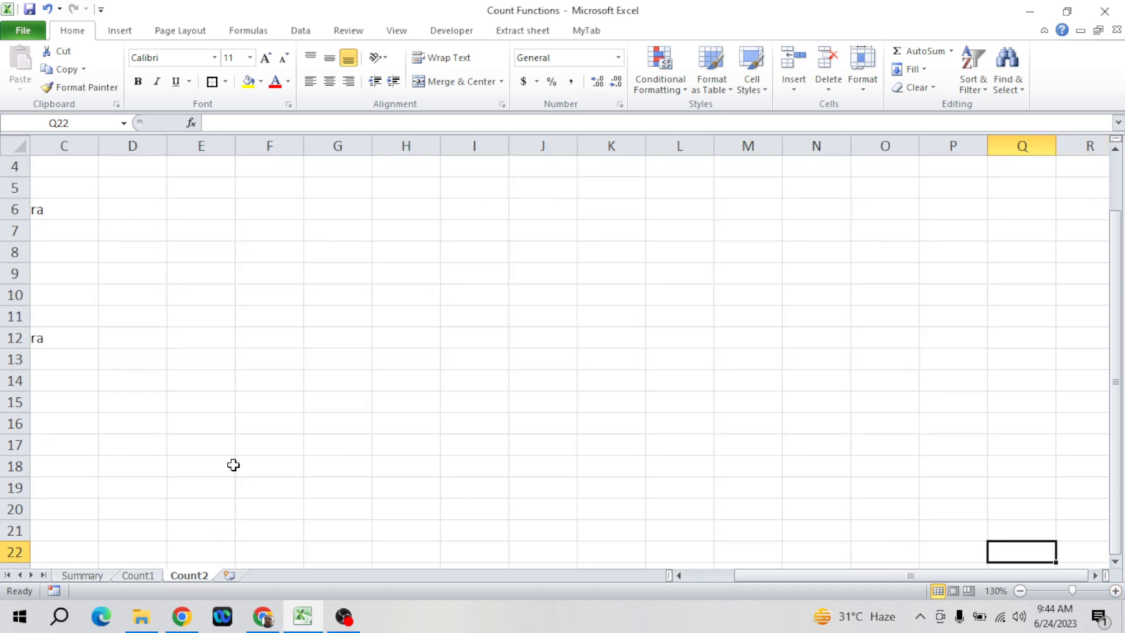
pyautogui.click(234, 465)
pyautogui.hotkey('ctrl', 'Up')
pyautogui.hotkey('ctrl', 'Left')
pyautogui.hotkey('ctrl', 'Left')
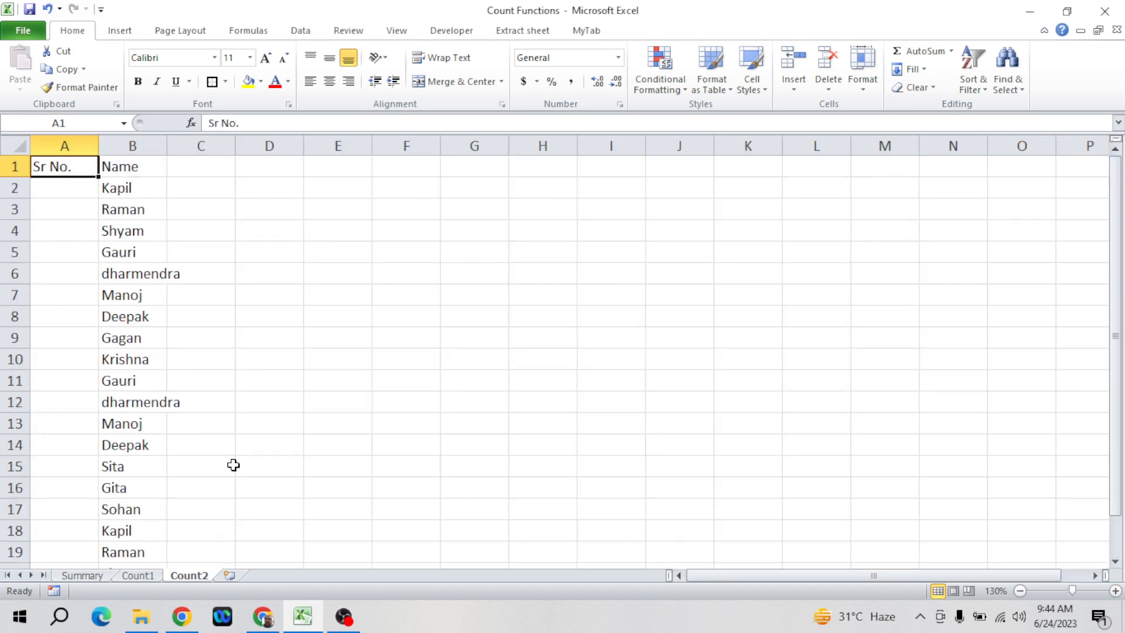
# - Clear the names in B4:B5 to leave a gap in the list
pyautogui.press('Down')
pyautogui.press('Down')
pyautogui.press('Down')
pyautogui.press('Right')
pyautogui.hotkey('shift', 'Down')
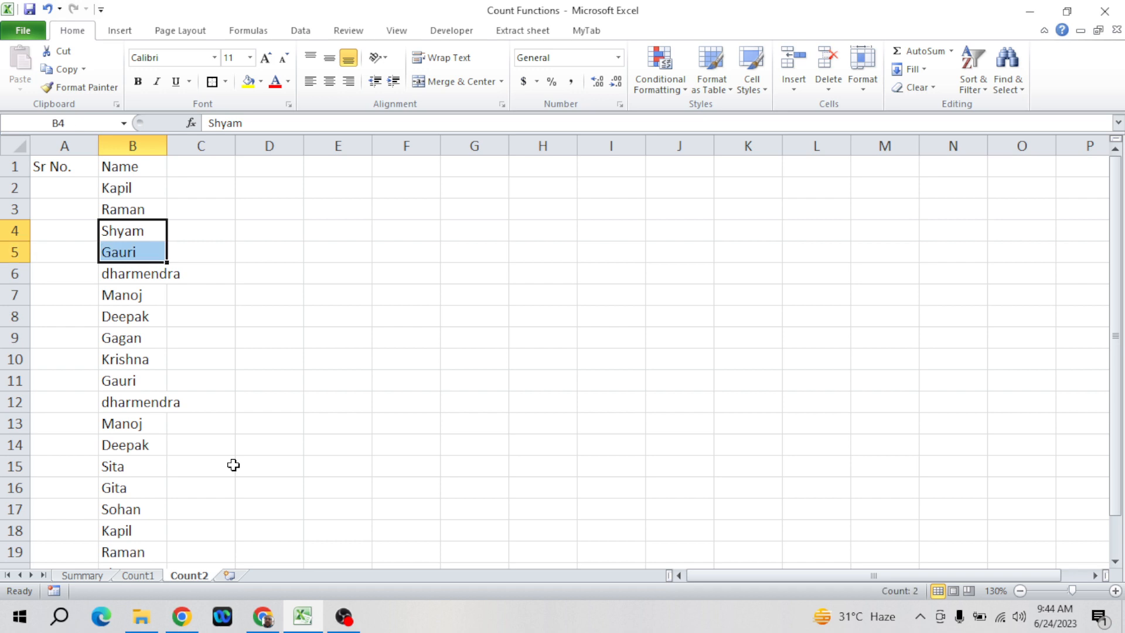
pyautogui.press('Delete')
# - Clear the name in B8
pyautogui.press('Down')
pyautogui.press('Down')
pyautogui.press('Down')
pyautogui.press('Down')
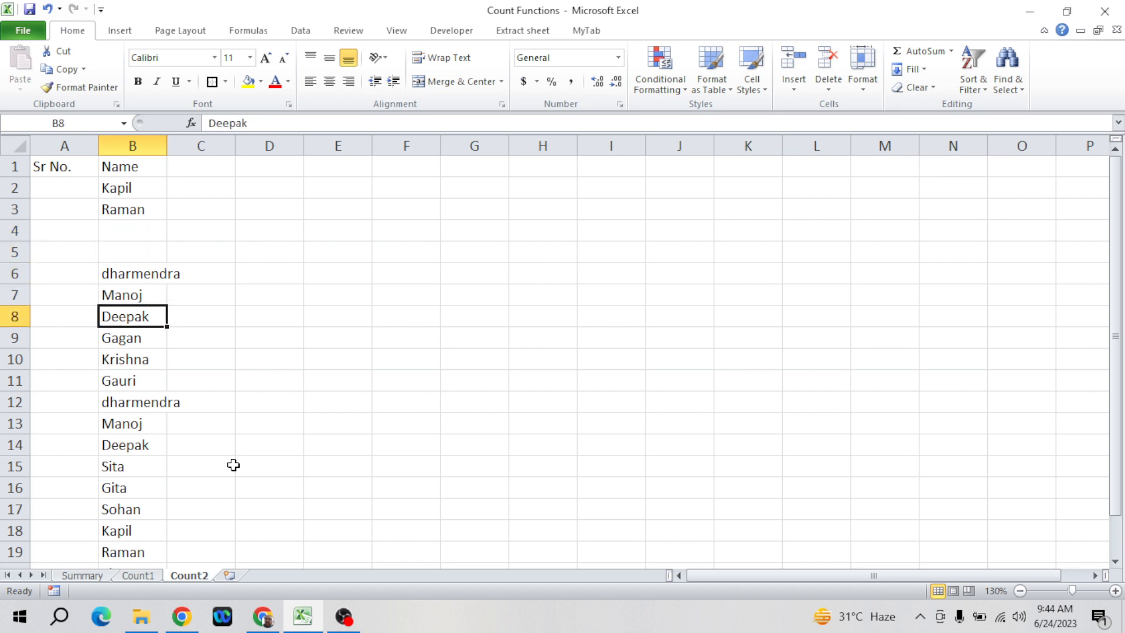
pyautogui.press('Delete')
# - Clear the three names in B12:B14
pyautogui.press('Down')
pyautogui.press('Down')
pyautogui.press('Down')
pyautogui.press('Down')
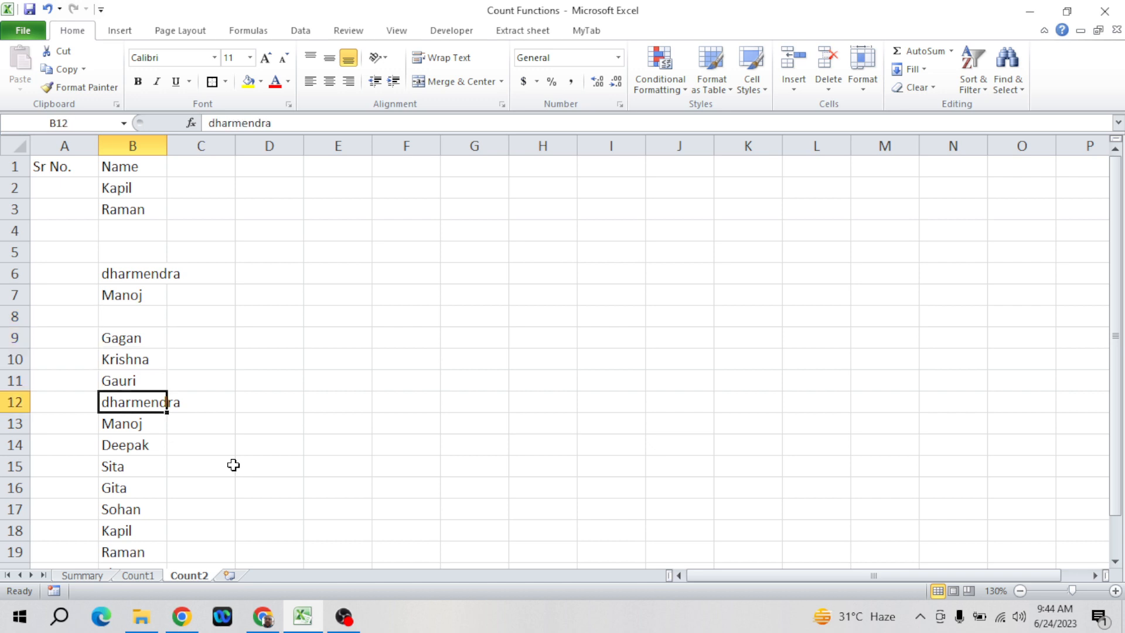
pyautogui.hotkey('shift', 'Down')
pyautogui.hotkey('shift', 'Down')
pyautogui.press('Delete')
# - Clear the three names in B16:B18
pyautogui.press('Down')
pyautogui.press('Down')
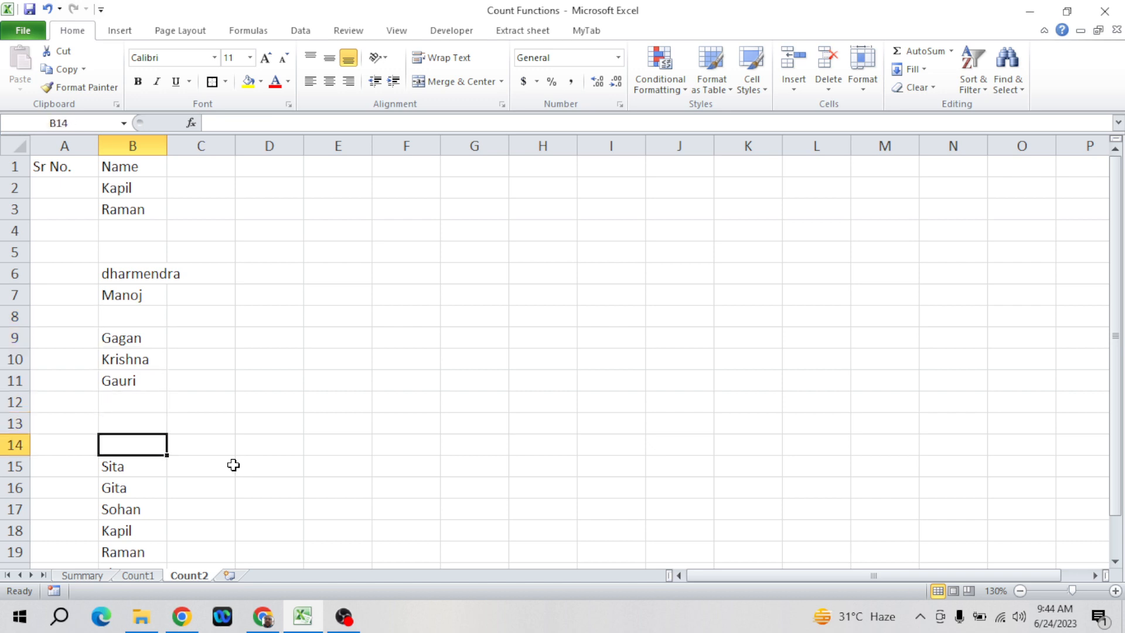
pyautogui.press('Down')
pyautogui.press('Down')
pyautogui.press('Down')
pyautogui.press('Down')
pyautogui.press('Up')
pyautogui.press('Up')
pyautogui.hotkey('shift', 'Down')
pyautogui.hotkey('shift', 'Down')
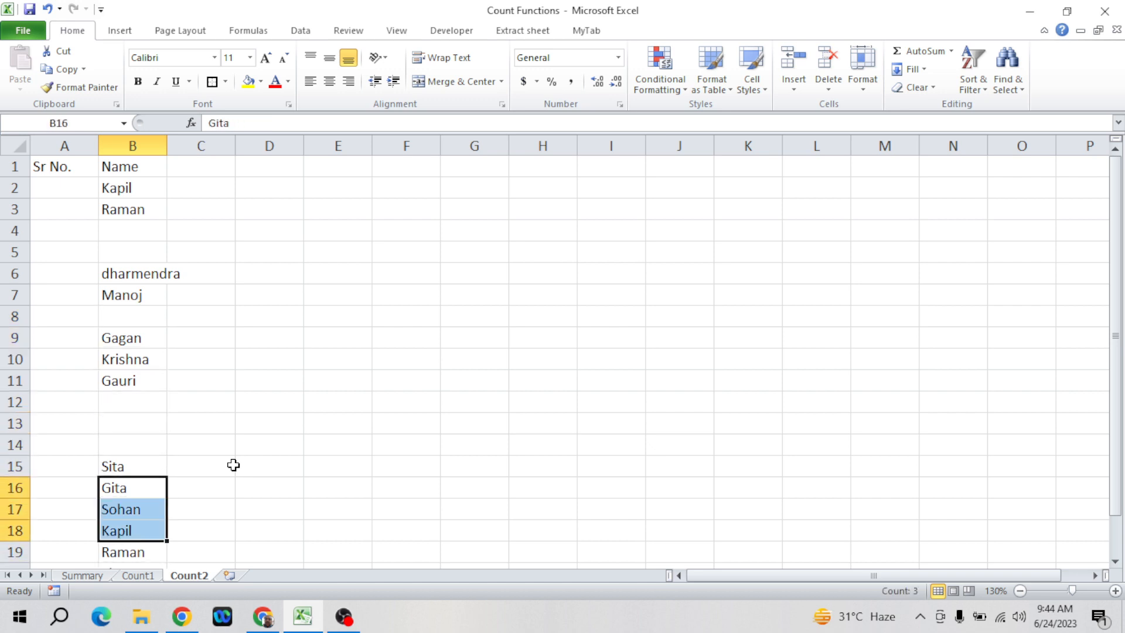
pyautogui.press('Delete')
# - Enter the serial numbers 1 and 2 in A2 and A3
pyautogui.press('Left')
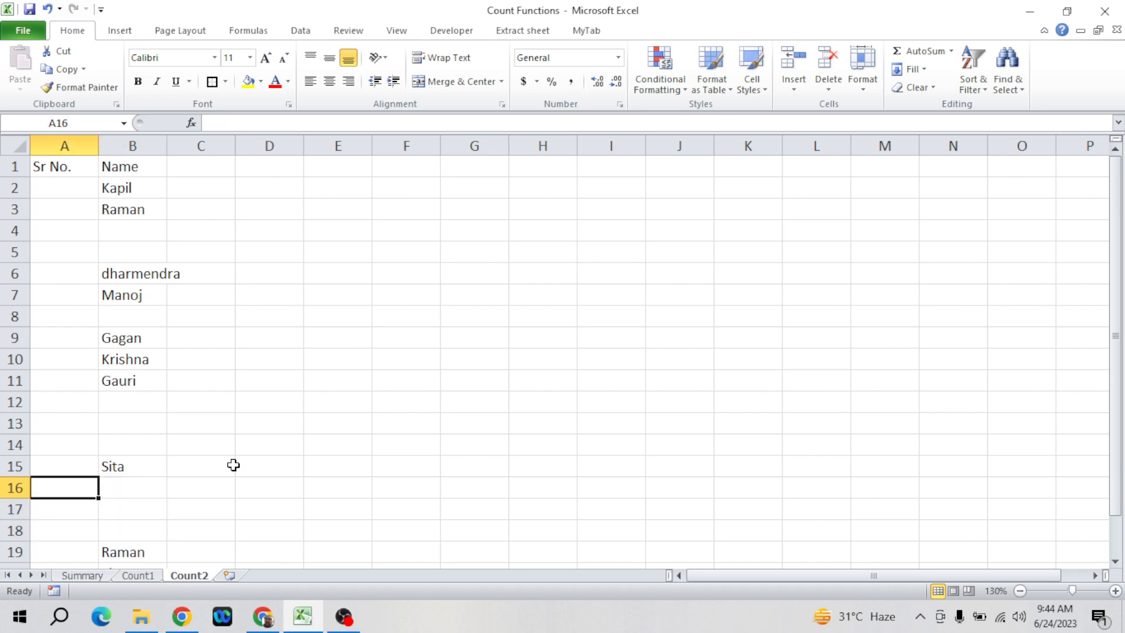
pyautogui.press('Up')
pyautogui.hotkey('ctrl', 'Up')
pyautogui.press('Down')
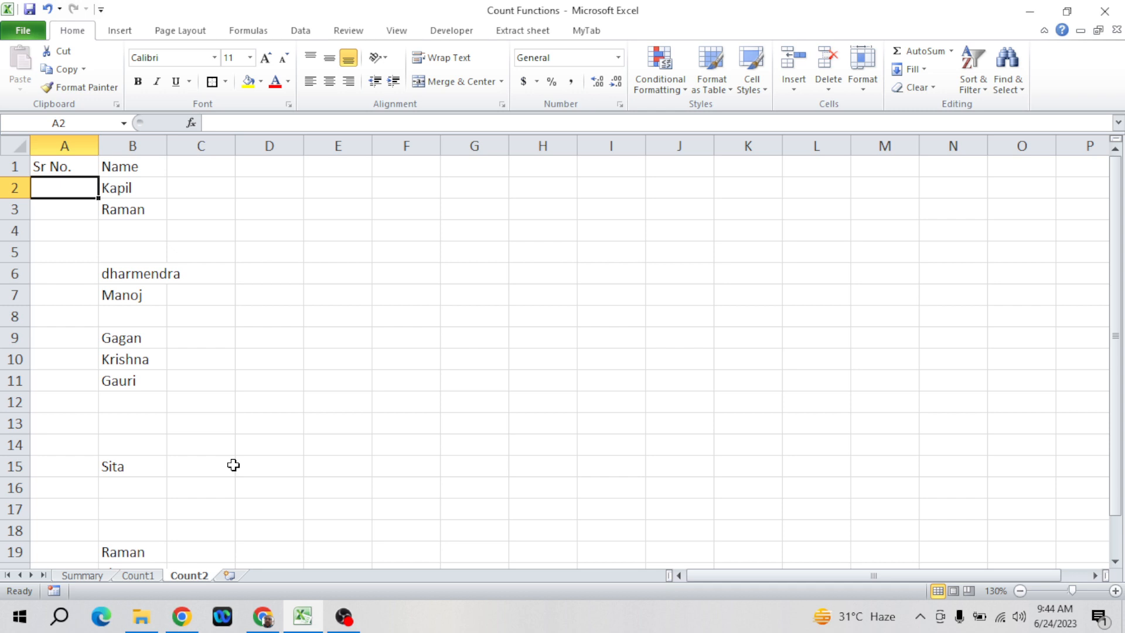
pyautogui.write('1')
pyautogui.press('Return')
pyautogui.write('2')
pyautogui.press('Return')
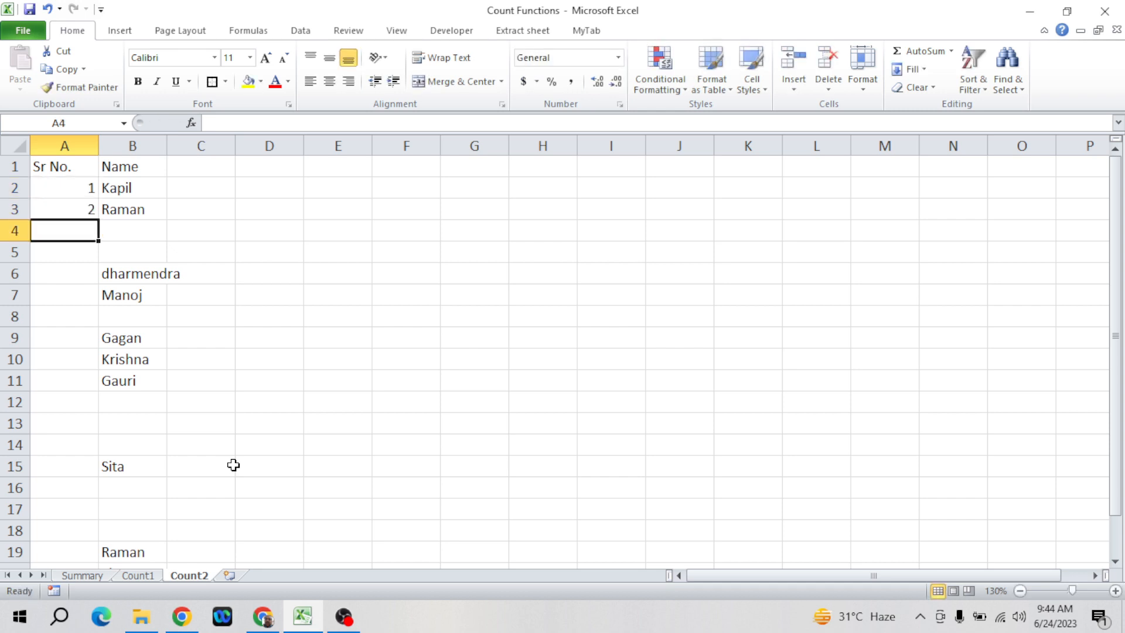
# - Autofill the serial number series from A2:A3 down to A18
pyautogui.press('Up')
pyautogui.press('Up')
pyautogui.hotkey('shift', 'Down')
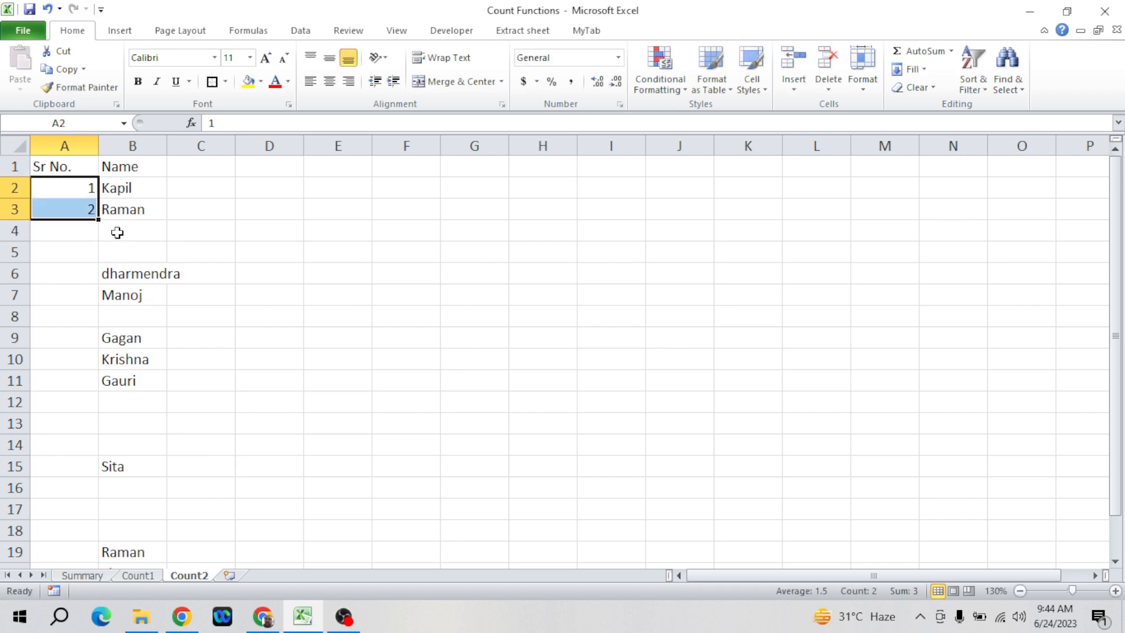
pyautogui.moveTo(98, 220); pyautogui.dragTo(106, 540)
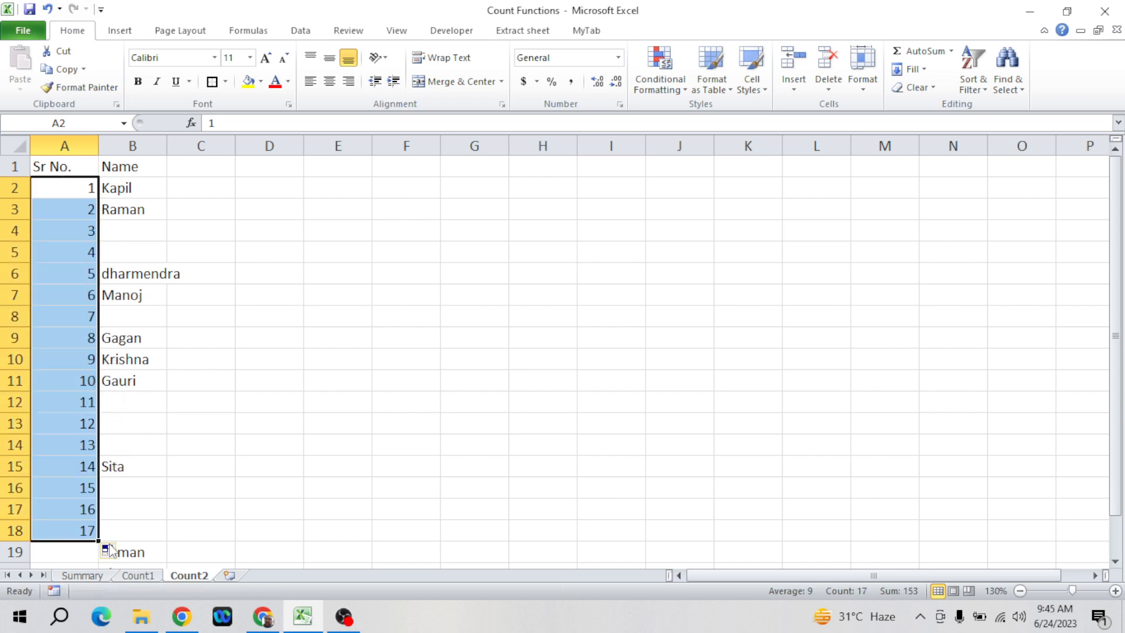
pyautogui.click(87, 530)
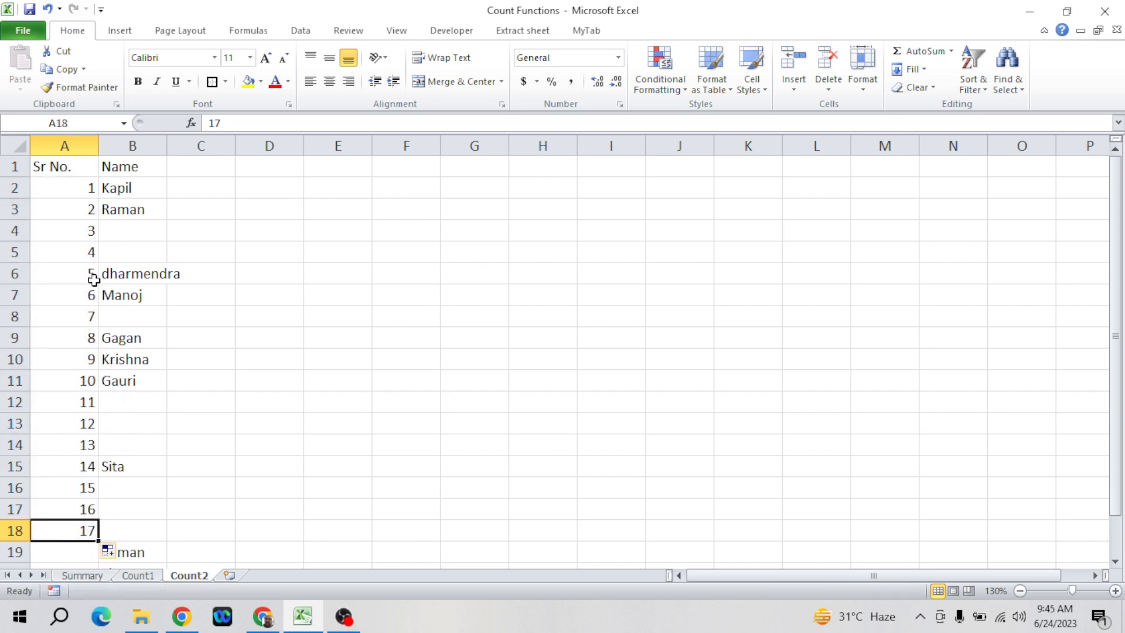
# - Examine the blank name cells B4:B5 and the next filled name against their serial numbers in column A
pyautogui.click(104, 226)
pyautogui.press('Right')
pyautogui.press('Left')
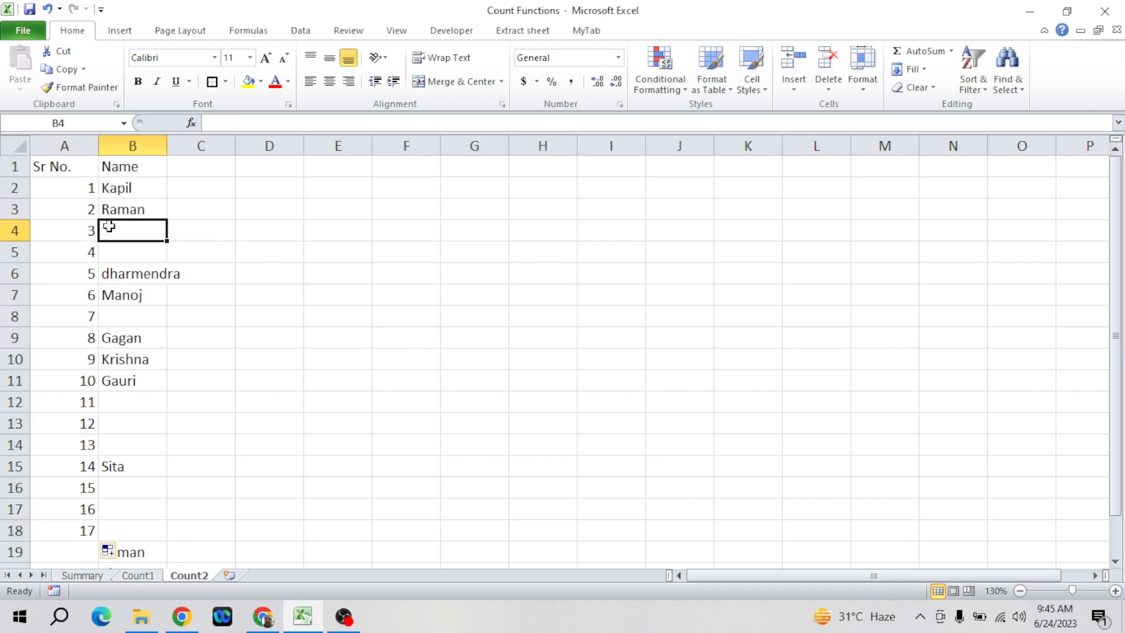
pyautogui.press('Right')
pyautogui.press('Left')
pyautogui.press('Left')
pyautogui.press('Right')
pyautogui.press('Down')
pyautogui.press('Down')
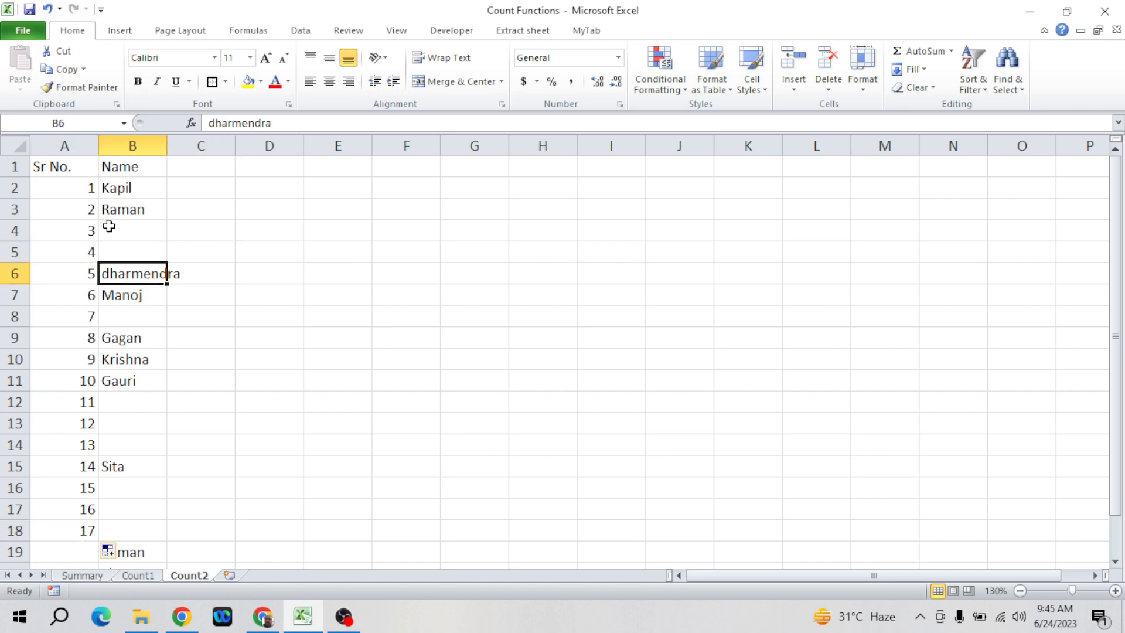
pyautogui.press('Up')
pyautogui.press('Up')
pyautogui.press('Down')
pyautogui.press('Down')
pyautogui.press('Left')
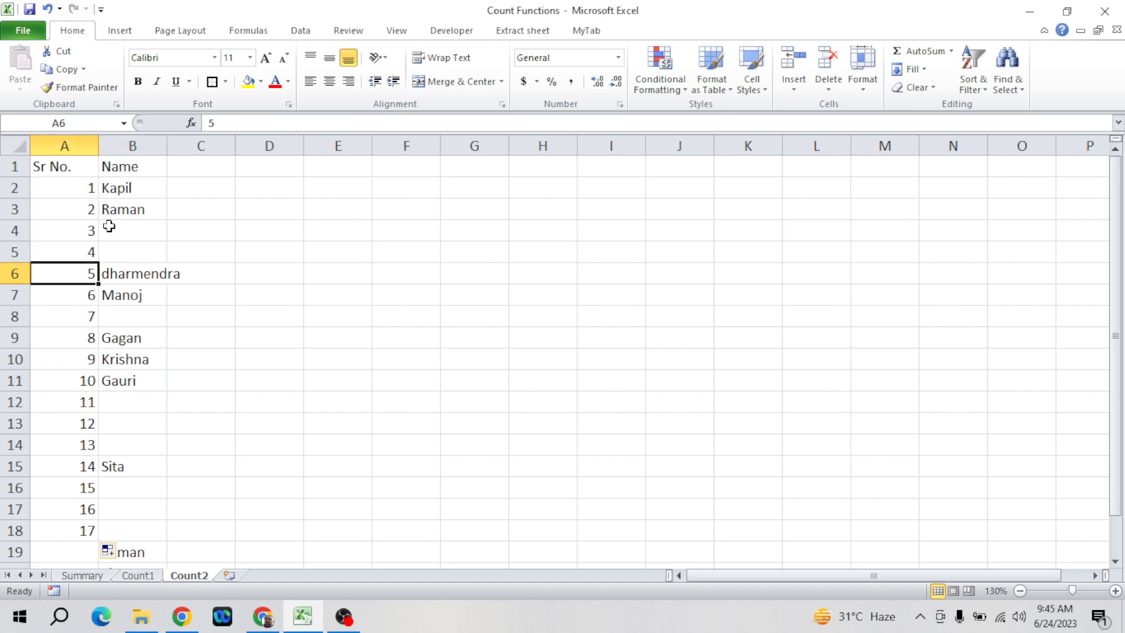
pyautogui.press('Right')
pyautogui.press('Left')
# - Check the serial numbers down to A9 against the filled and blank name cells beside them
pyautogui.click(127, 185)
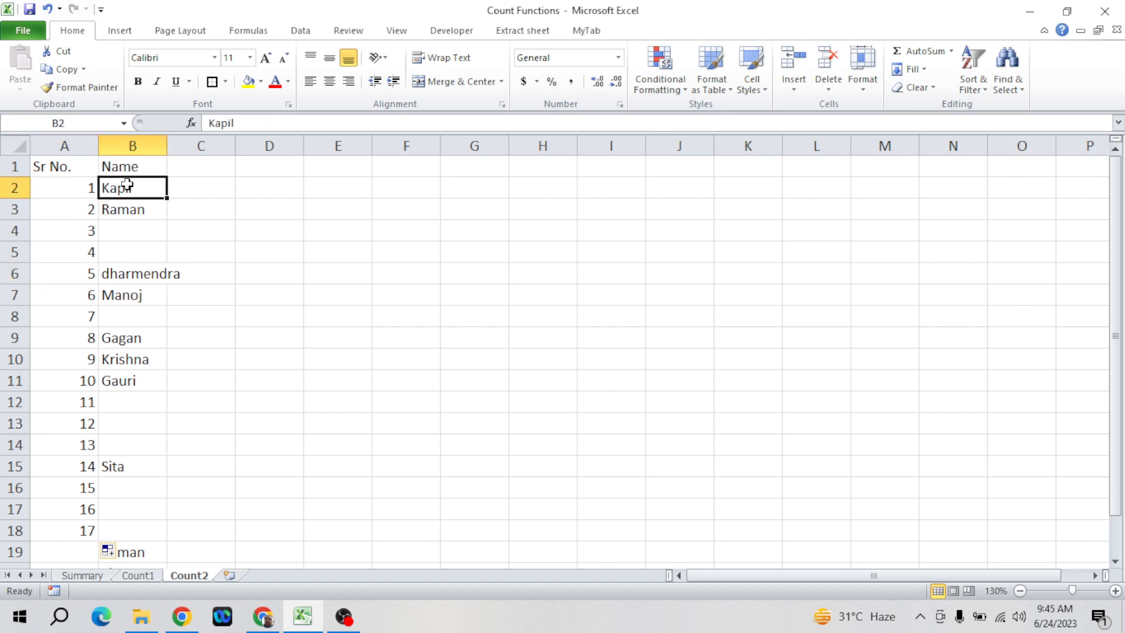
pyautogui.press('Left')
pyautogui.press('Down')
pyautogui.press('Down')
pyautogui.press('Down')
pyautogui.press('Down')
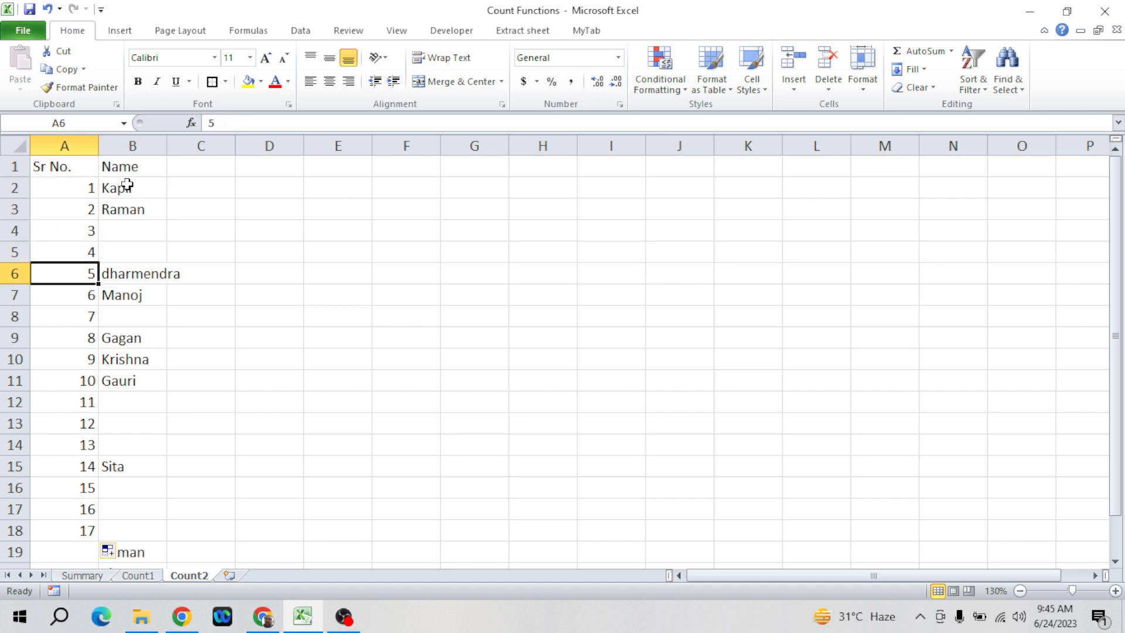
pyautogui.press('Down')
pyautogui.press('Down')
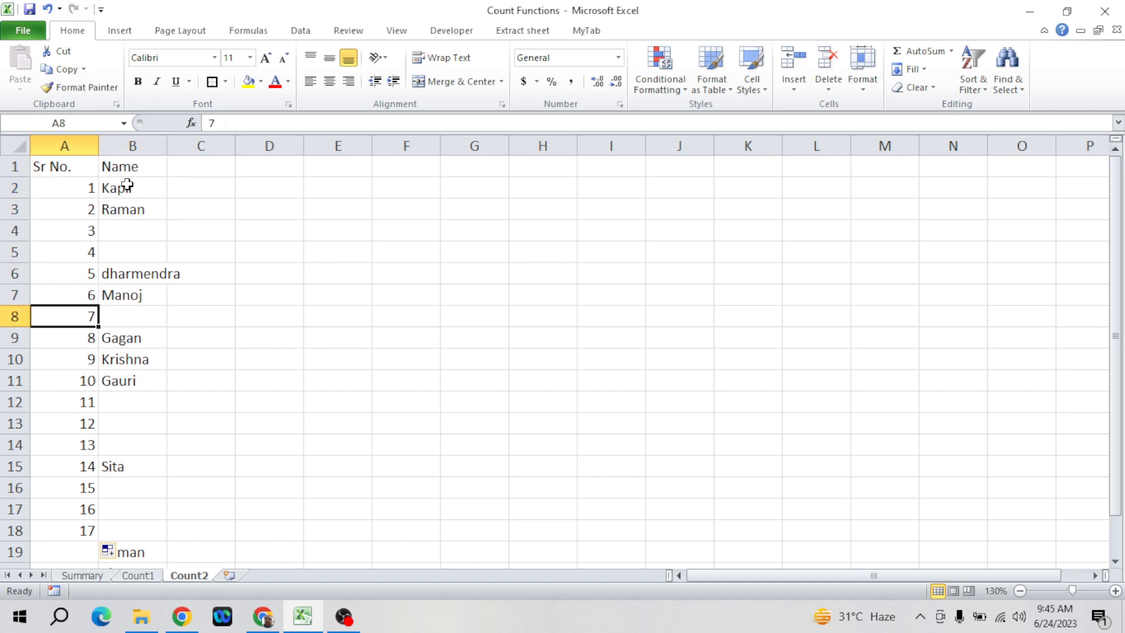
pyautogui.press('Down')
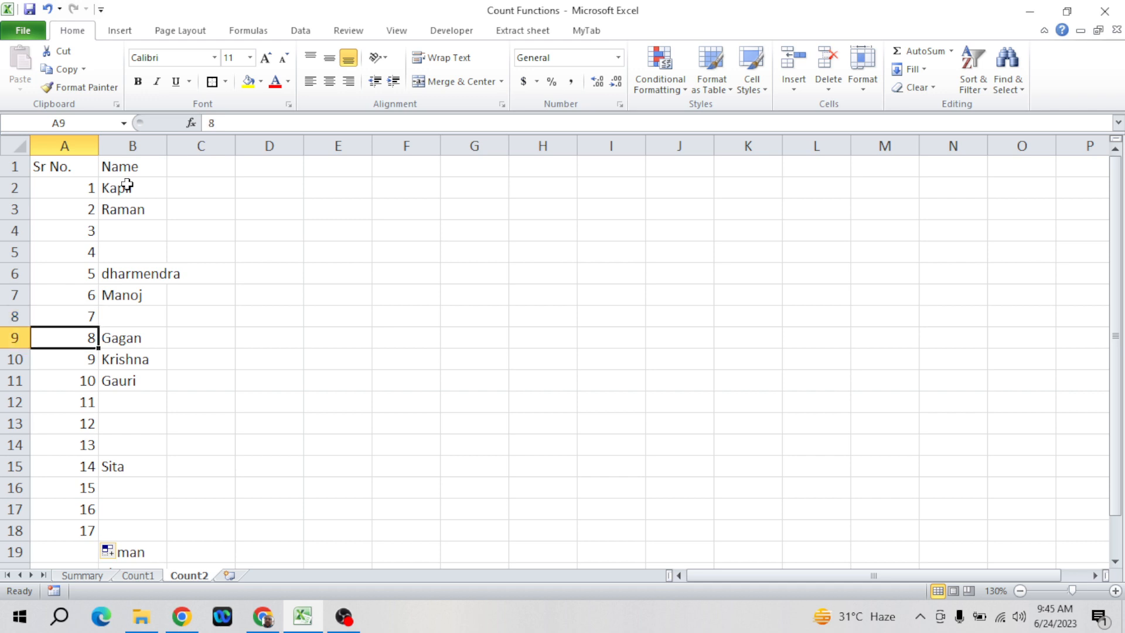
# - Extend the serial number series from A17:A18 down to A21, the last row of the name list
pyautogui.hotkey('ctrl', 'Home')
pyautogui.press('Down')
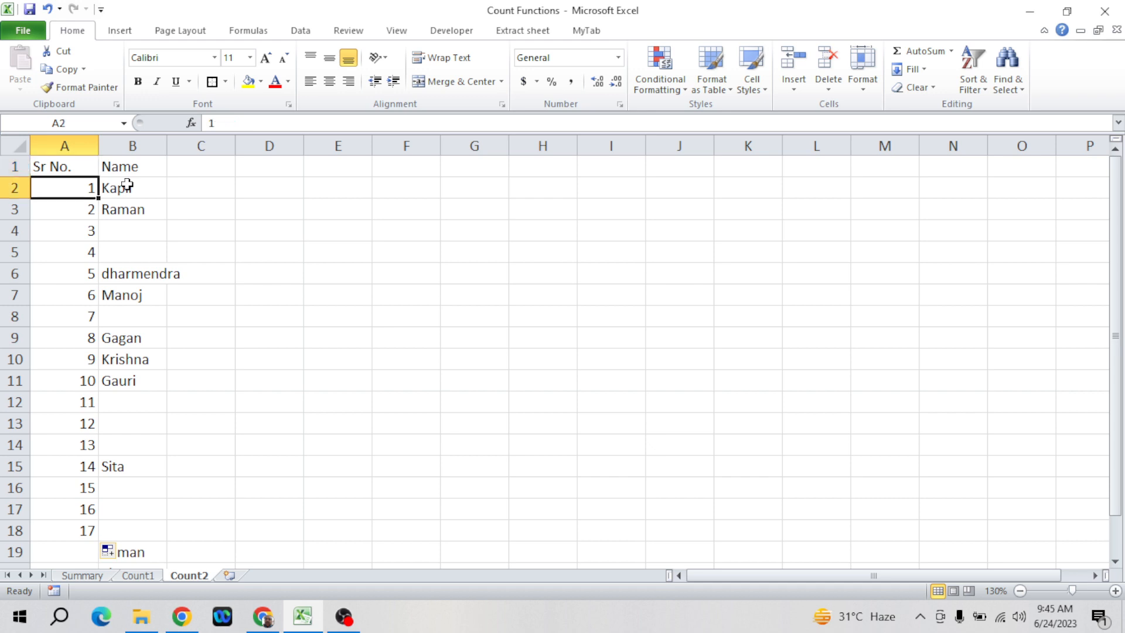
pyautogui.hotkey('ctrl', 'Down')
pyautogui.press('Down')
pyautogui.press('Down')
pyautogui.press('Down')
pyautogui.press('Down')
pyautogui.press('Down')
pyautogui.press('Up')
pyautogui.press('Up')
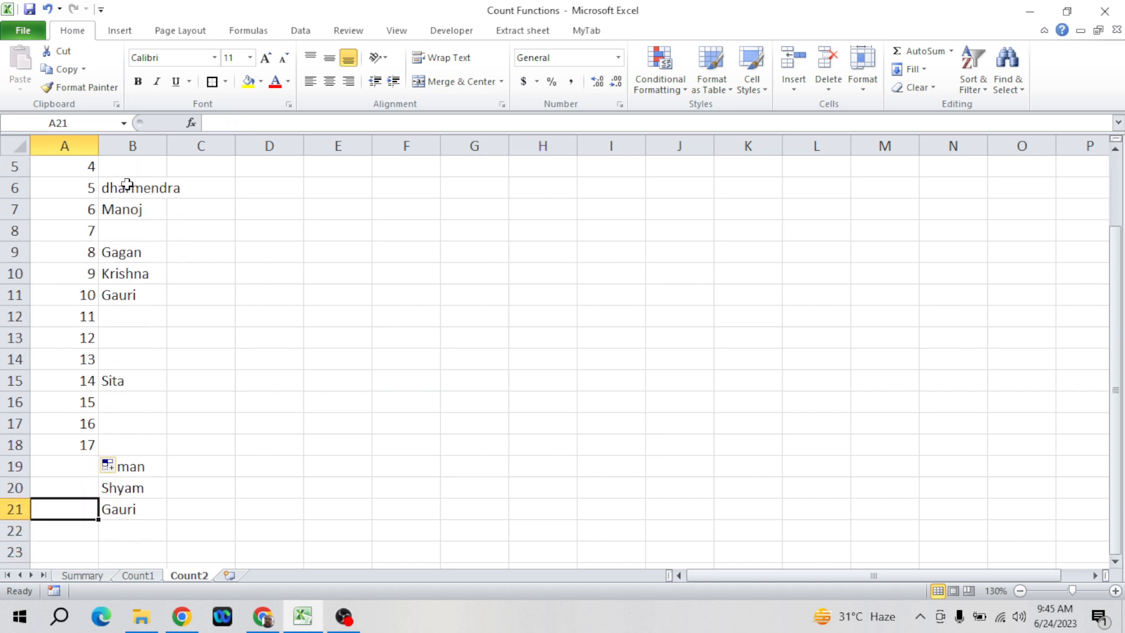
pyautogui.press('Up')
pyautogui.press('Up')
pyautogui.press('Up')
pyautogui.press('Down')
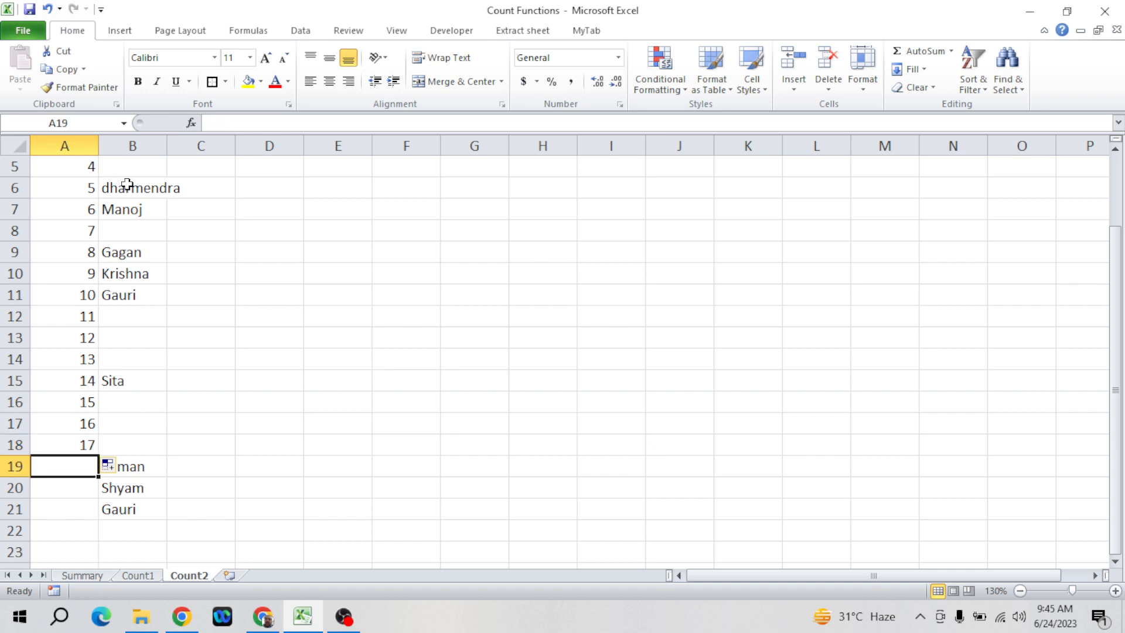
pyautogui.press('Up')
pyautogui.press('Up')
pyautogui.hotkey('shift', 'Down')
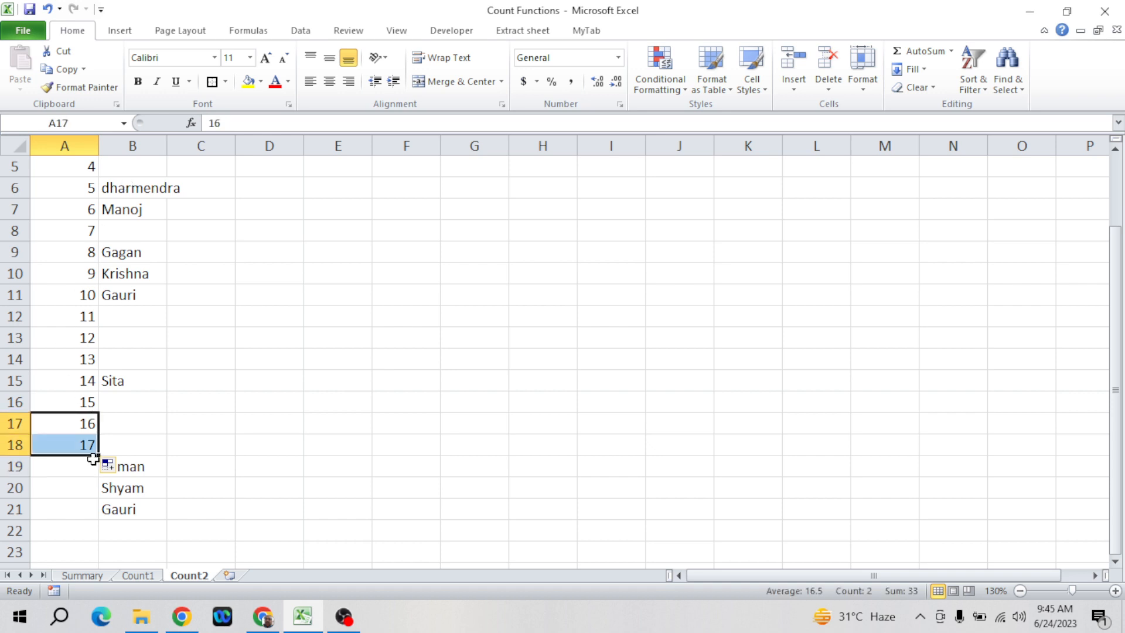
pyautogui.moveTo(94, 459); pyautogui.dragTo(97, 514)
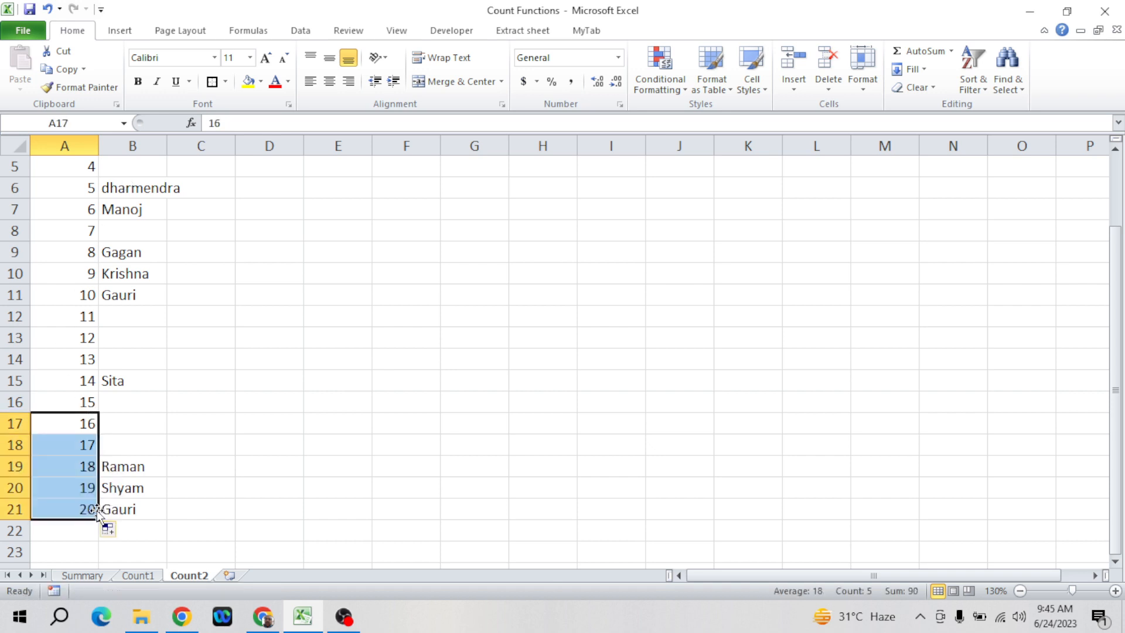
# - Enter the header "Running Count" in C1, beside the Name header
pyautogui.hotkey('ctrl', 'Home')
pyautogui.press('Right')
pyautogui.press('Right')
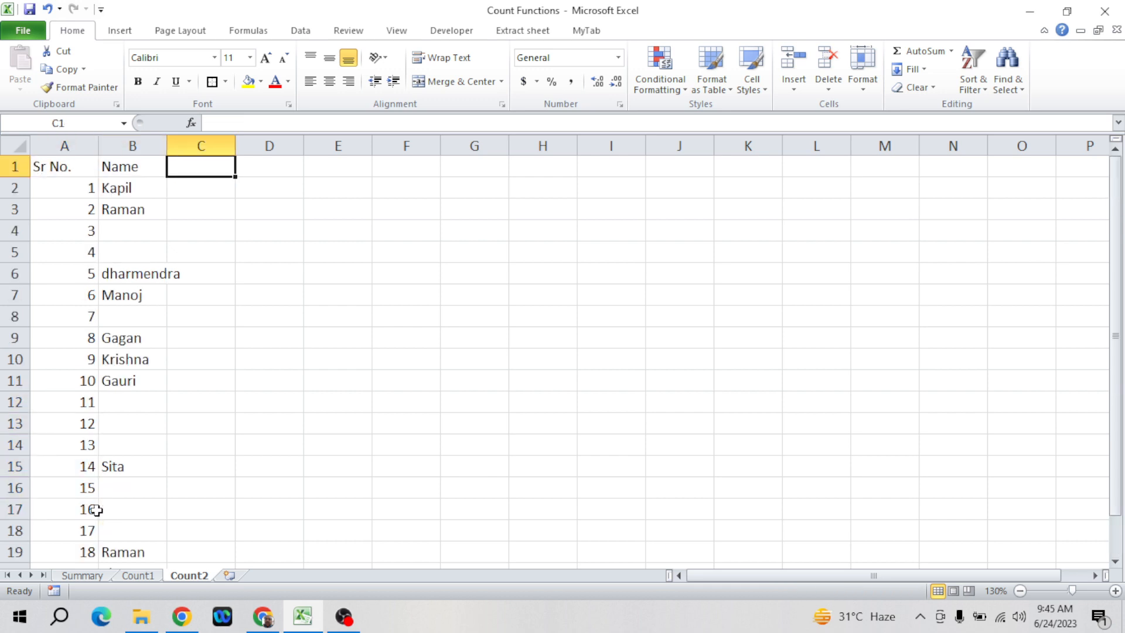
pyautogui.write('Running')
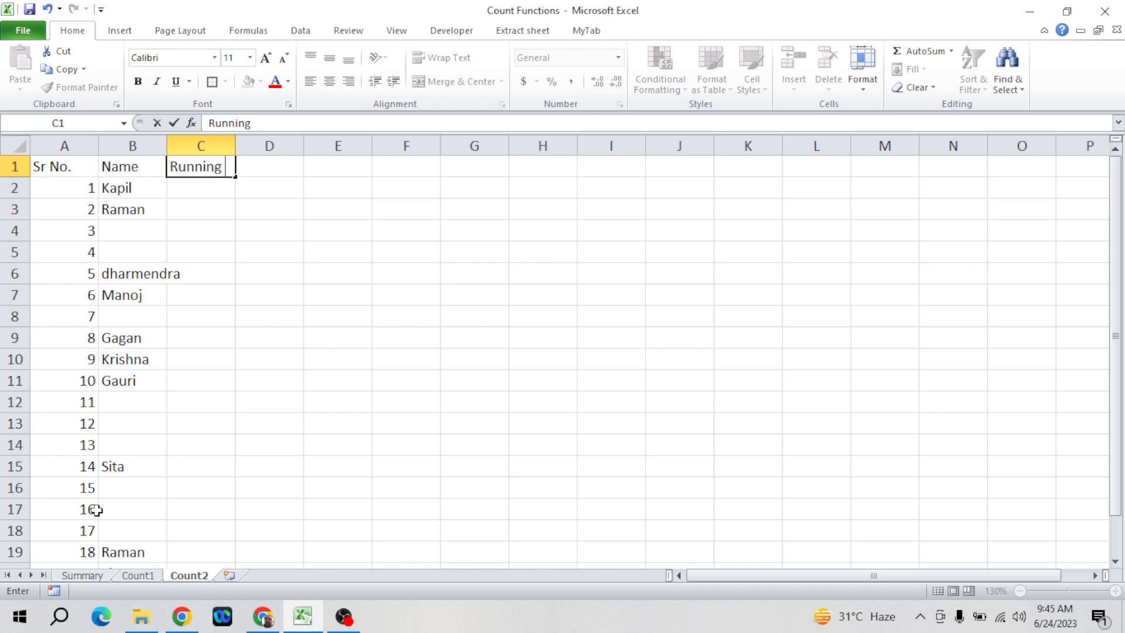
pyautogui.write(' Count')
pyautogui.press('Return')
pyautogui.press('Up')
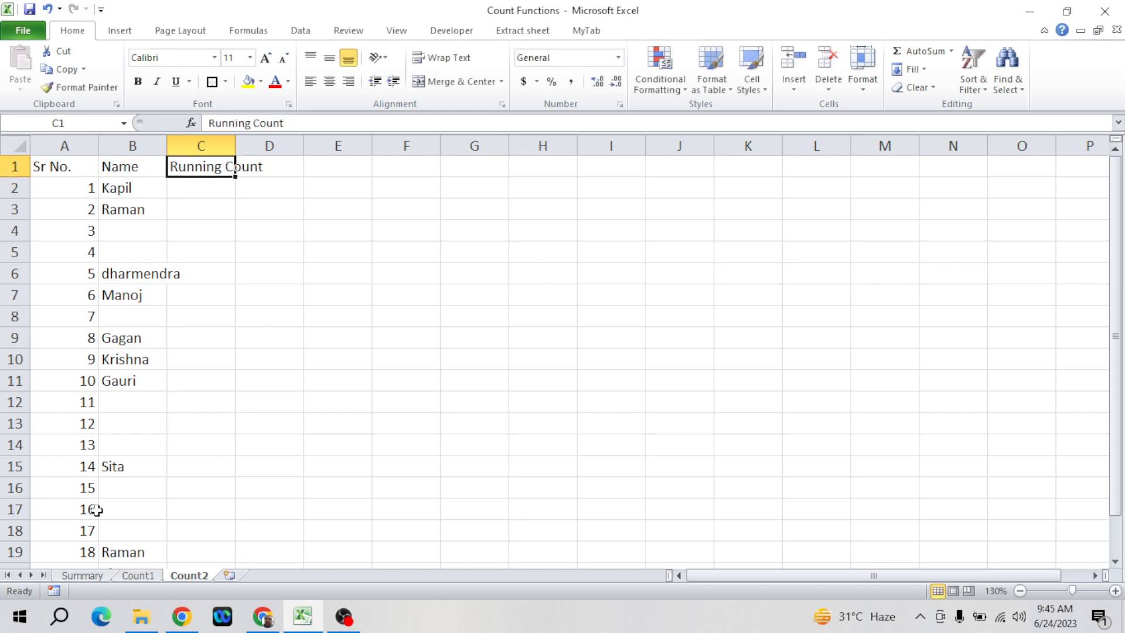
# - AutoFit column C to its header and go to C2
pyautogui.hotkey('alt', 'o')
pyautogui.press('c')
pyautogui.press('a')
pyautogui.press('Down')
pyautogui.press('Down')
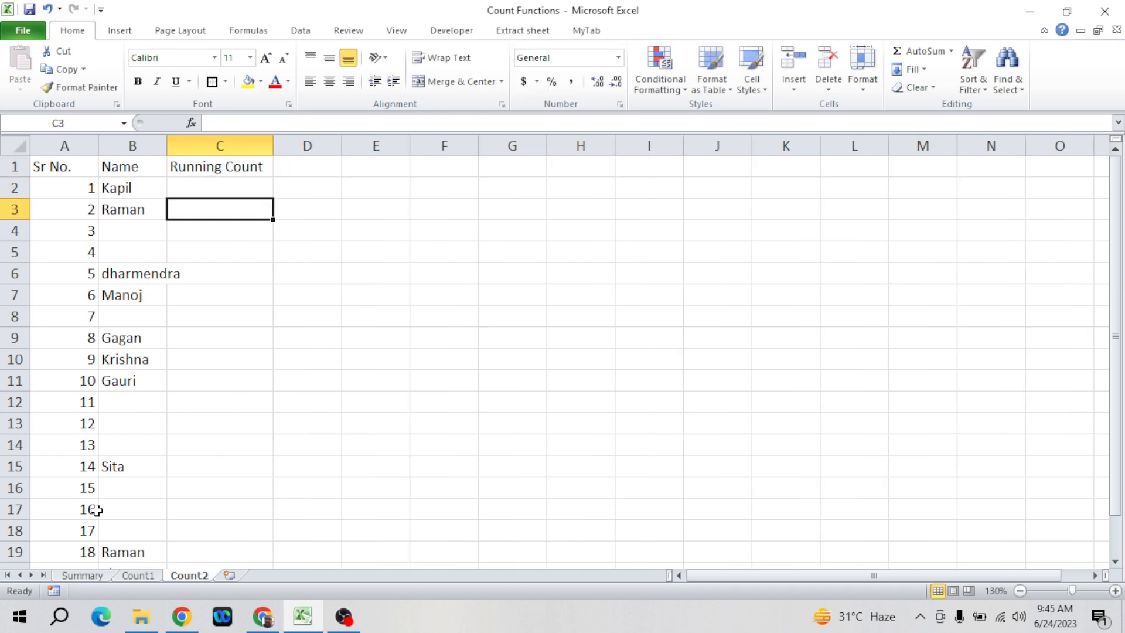
pyautogui.press('Up')
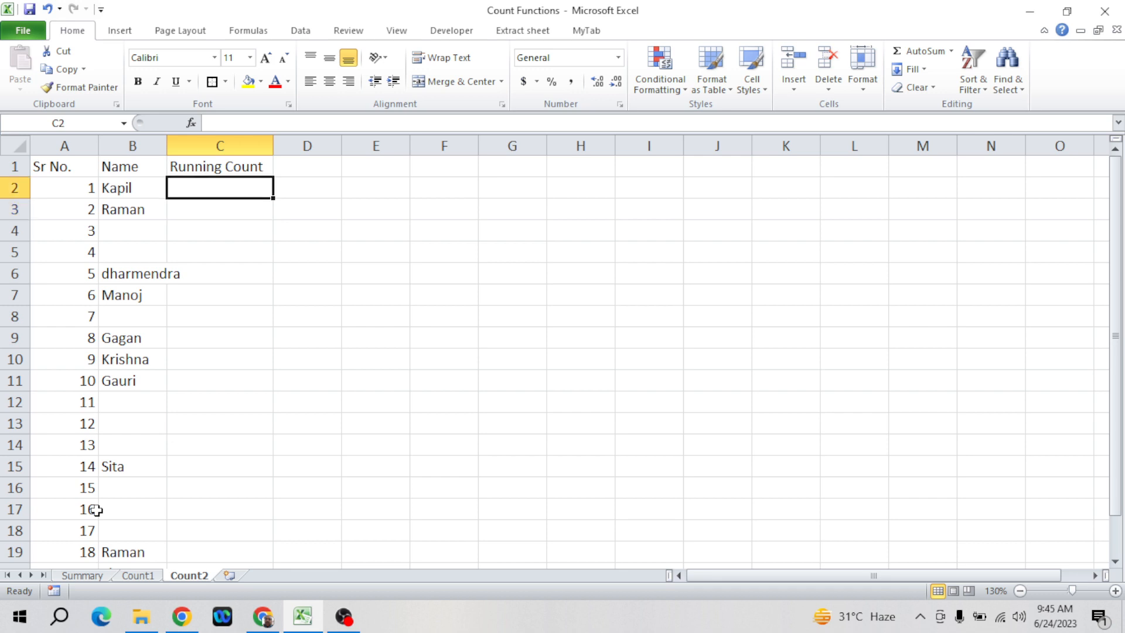
# - Select the name cells B2:B5 to examine how many of them are filled
pyautogui.press('Home')
pyautogui.press('Right')
pyautogui.hotkey('shift', 'Down')
pyautogui.hotkey('shift', 'Down')
pyautogui.hotkey('shift', 'Down')
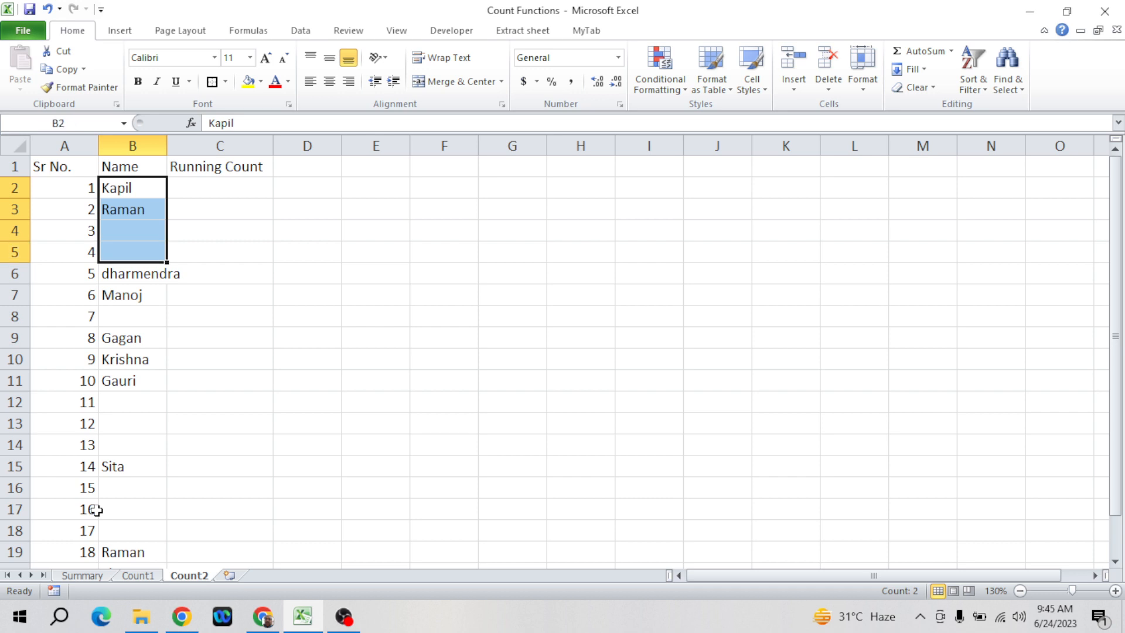
# - Enter a COUNTA formula in C2 that counts the names in B2:B7
pyautogui.press('Right')
pyautogui.write('=coun')
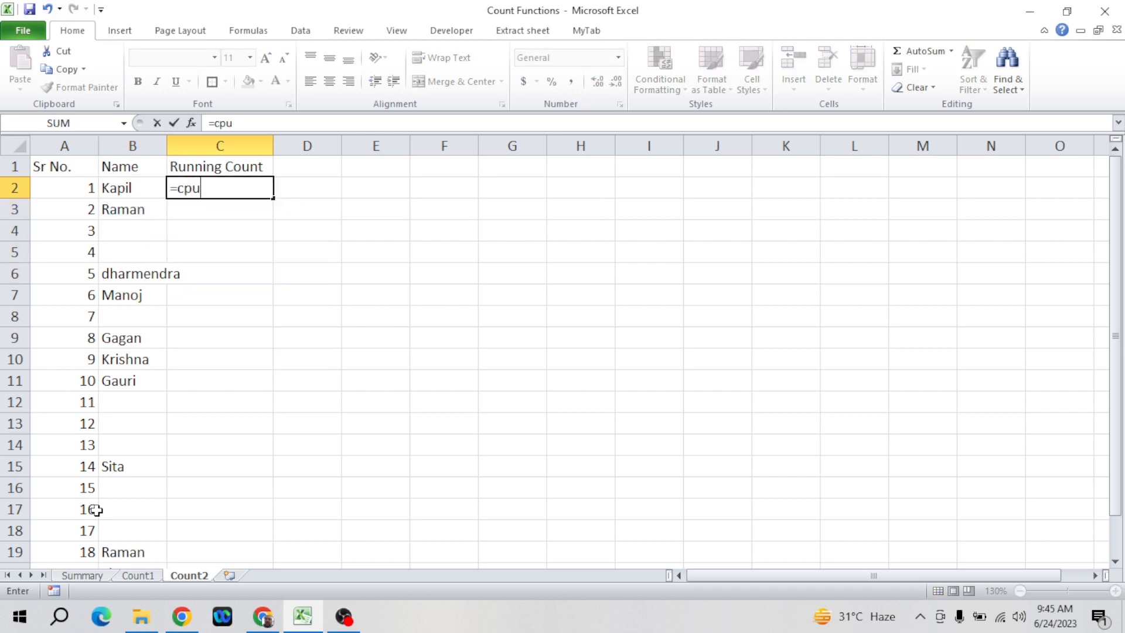
pyautogui.press('Escape')
pyautogui.write('=coun')
pyautogui.press('Down')
pyautogui.press('Tab')
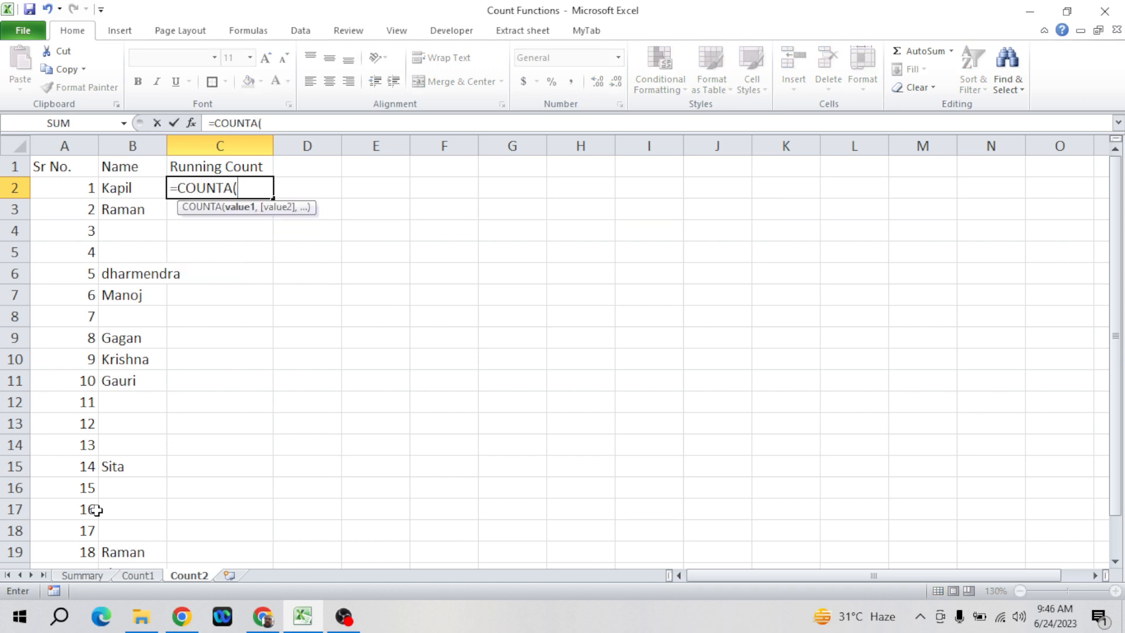
pyautogui.press('Left')
pyautogui.hotkey('shift', 'Down')
pyautogui.hotkey('shift', 'Down')
pyautogui.hotkey('shift', 'Down')
pyautogui.hotkey('shift', 'Down')
pyautogui.hotkey('shift', 'Down')
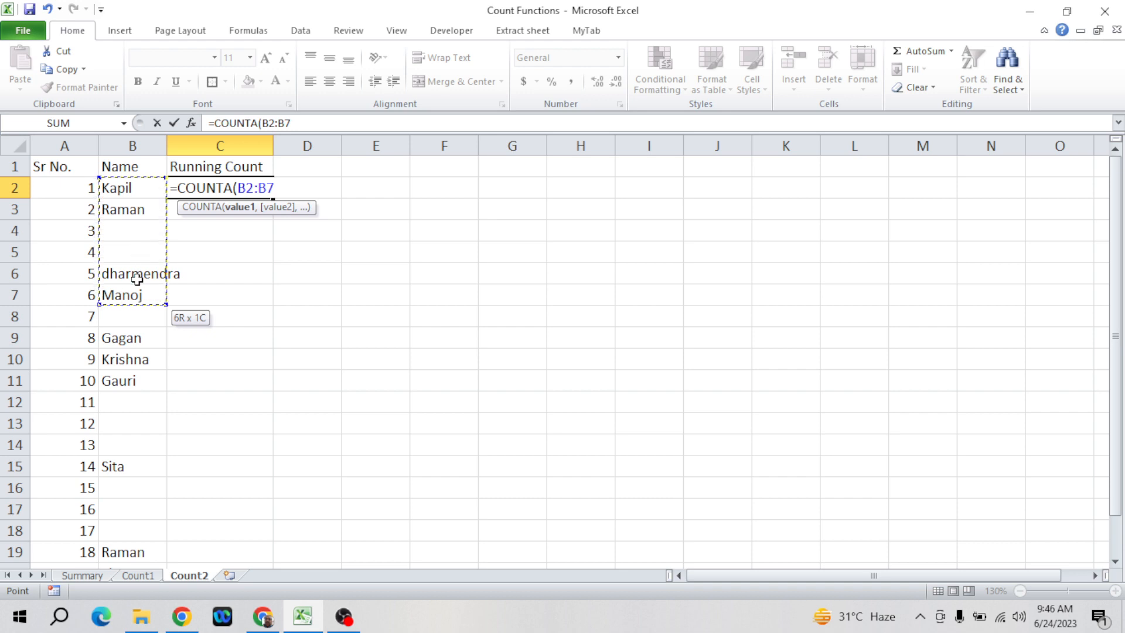
pyautogui.press('Return')
pyautogui.press('Up')
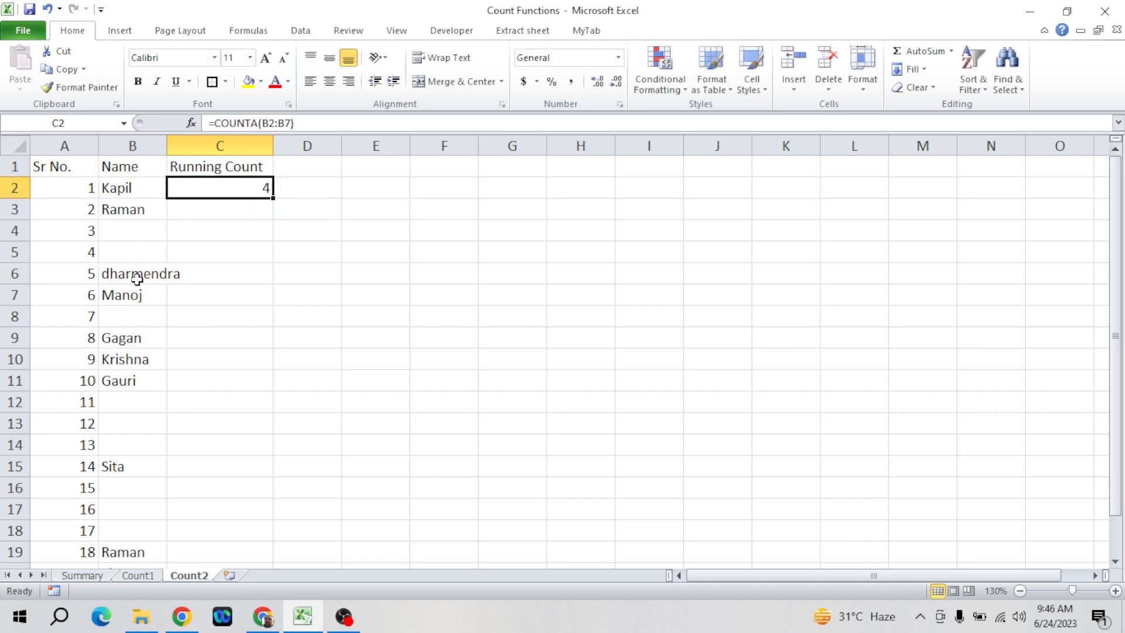
# - Replace the formula in C2 with =IF(B2="","",COUNTA(B2:B2)) so that blank names return an empty string
pyautogui.write('=')
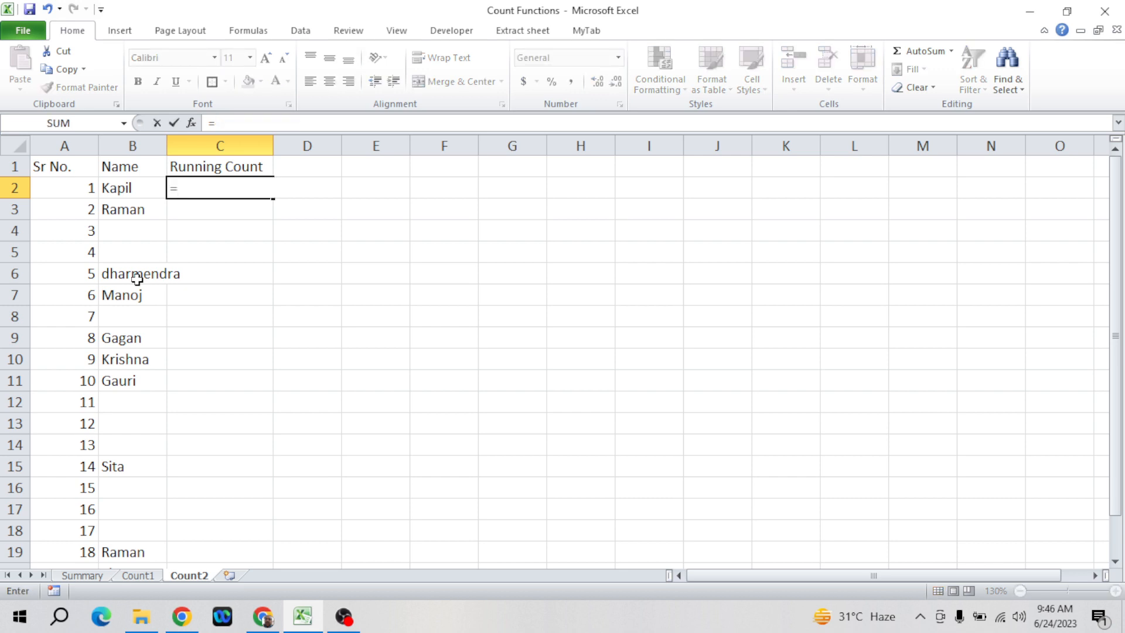
pyautogui.write('IF(')
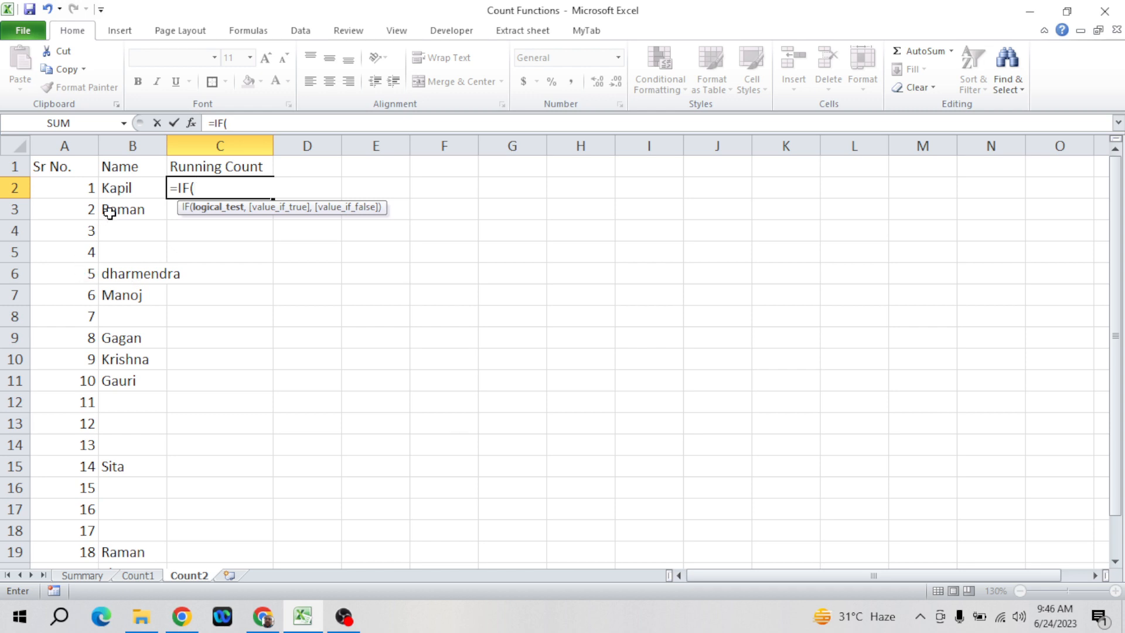
pyautogui.click(133, 186)
pyautogui.write('=')
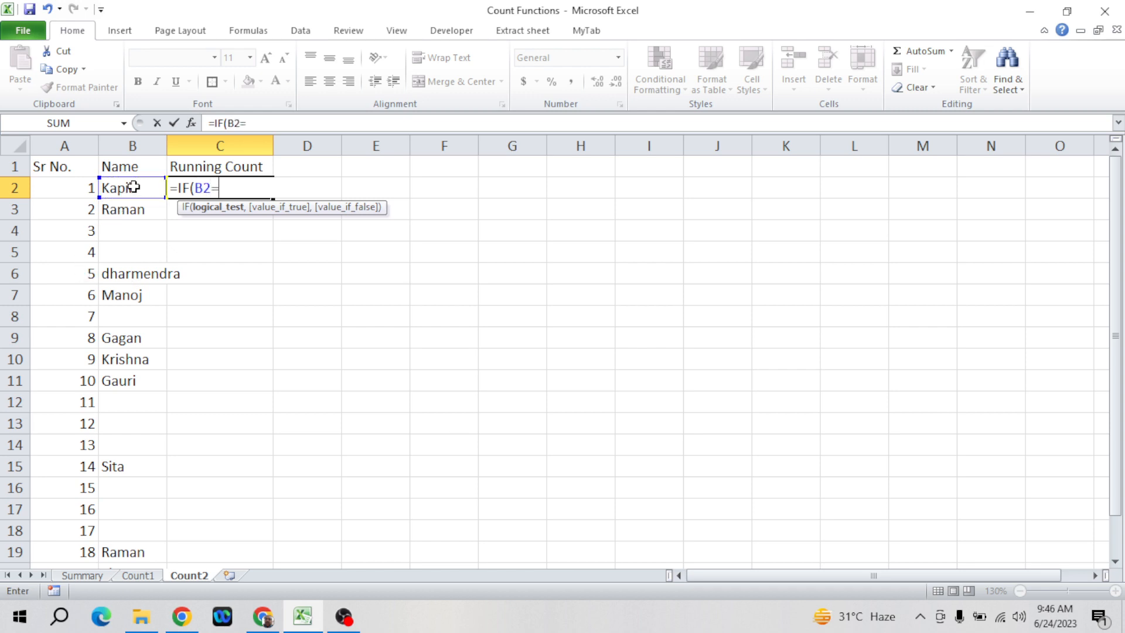
pyautogui.write('"",')
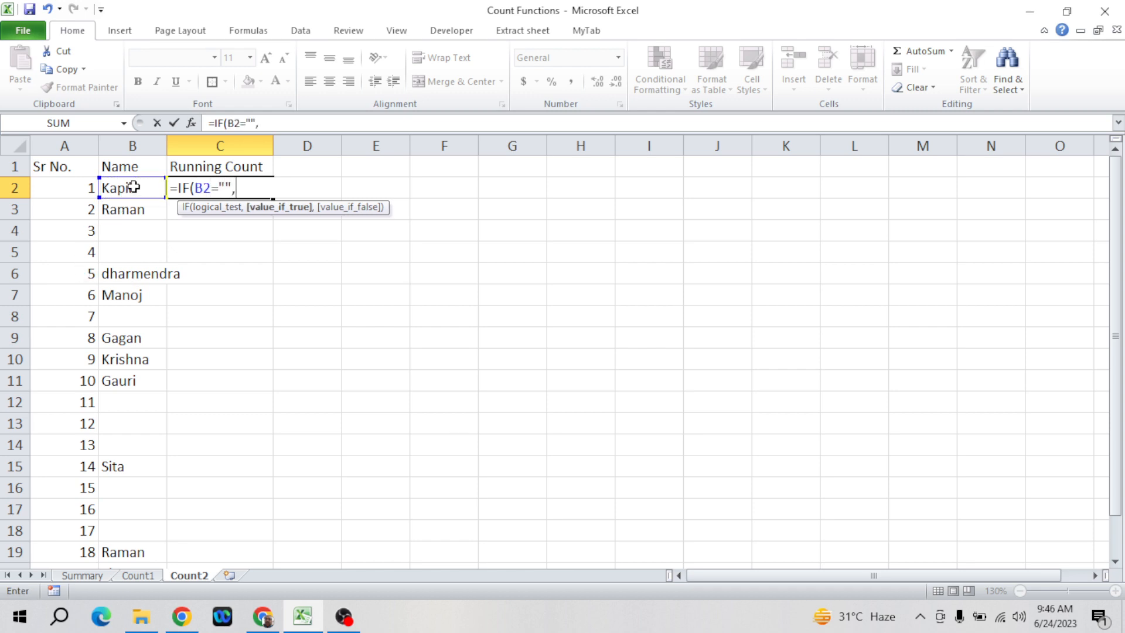
pyautogui.write('"",')
pyautogui.write('coun')
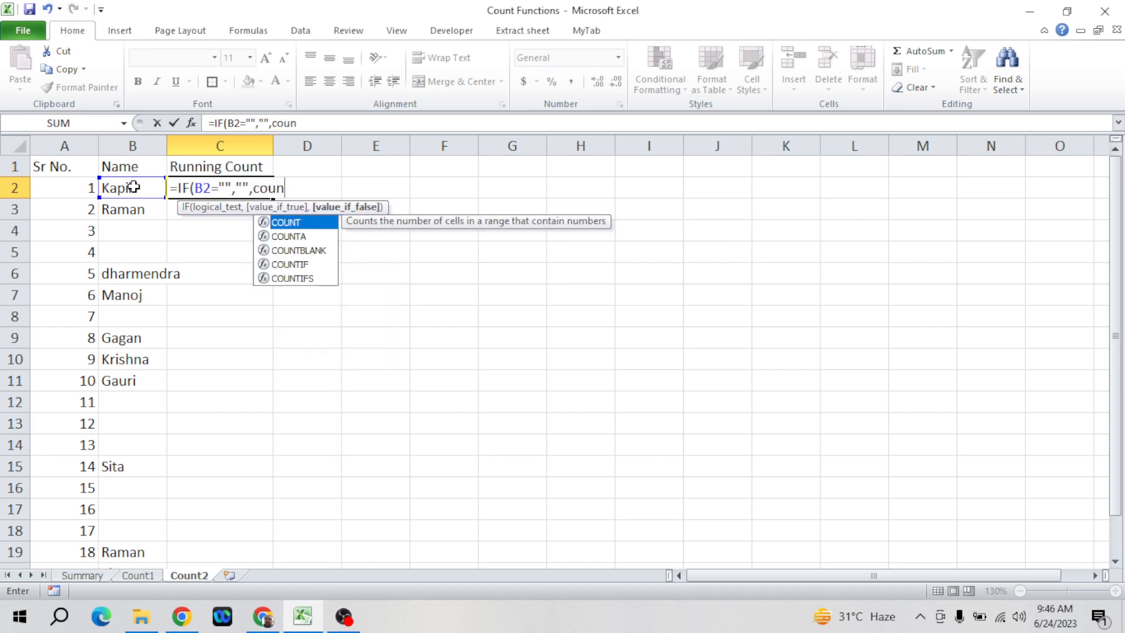
pyautogui.press('Down')
pyautogui.press('Tab')
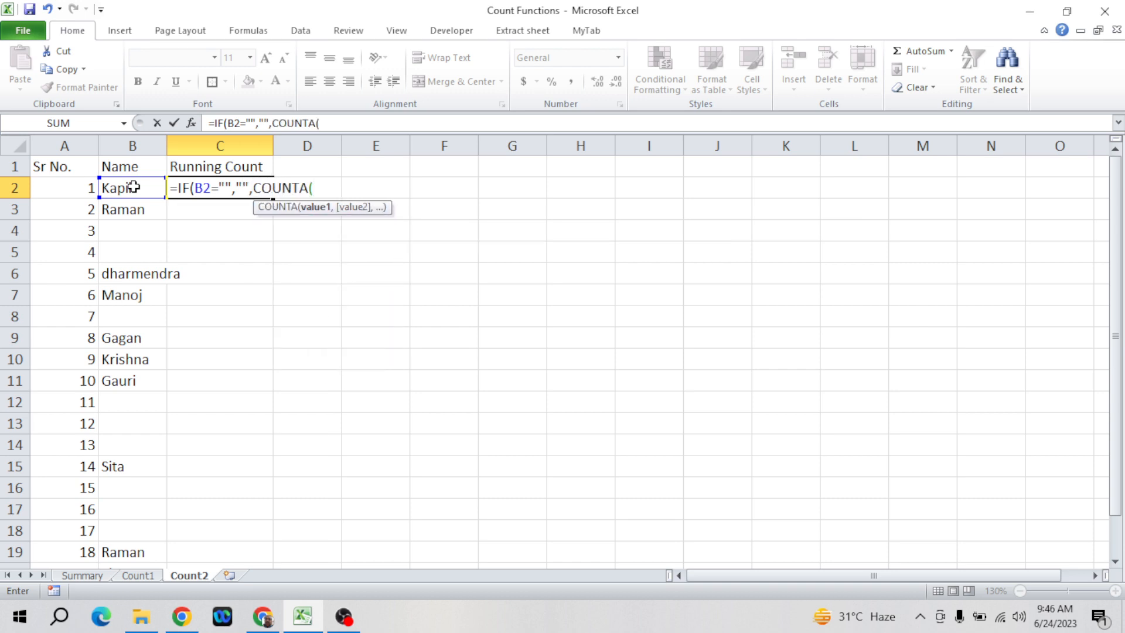
pyautogui.click(126, 187)
pyautogui.press('F8')
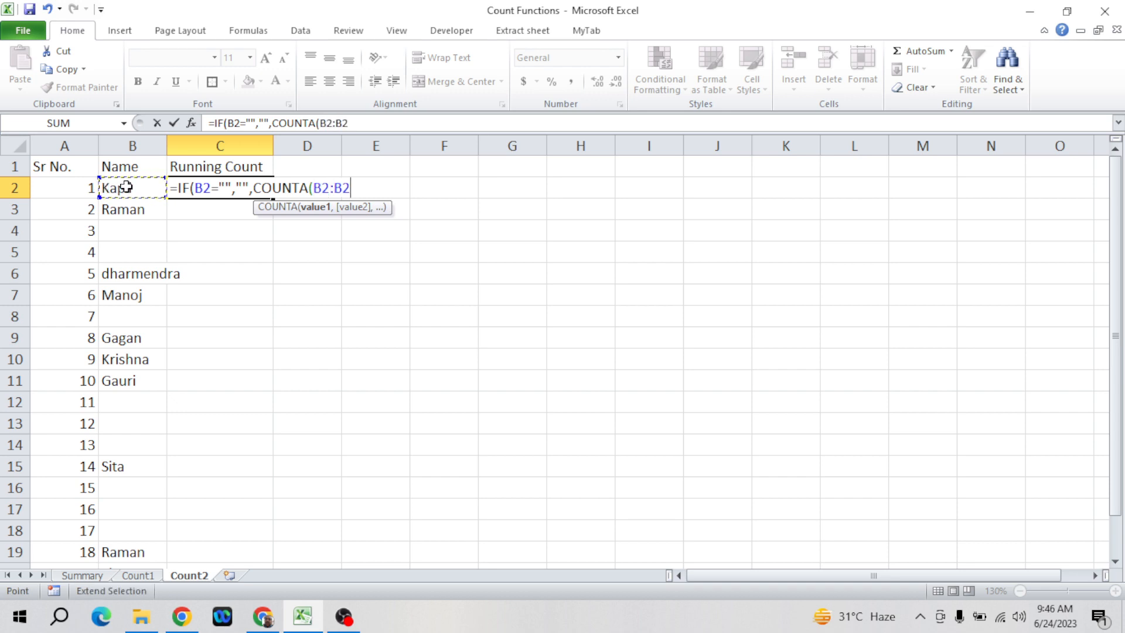
pyautogui.write(')')
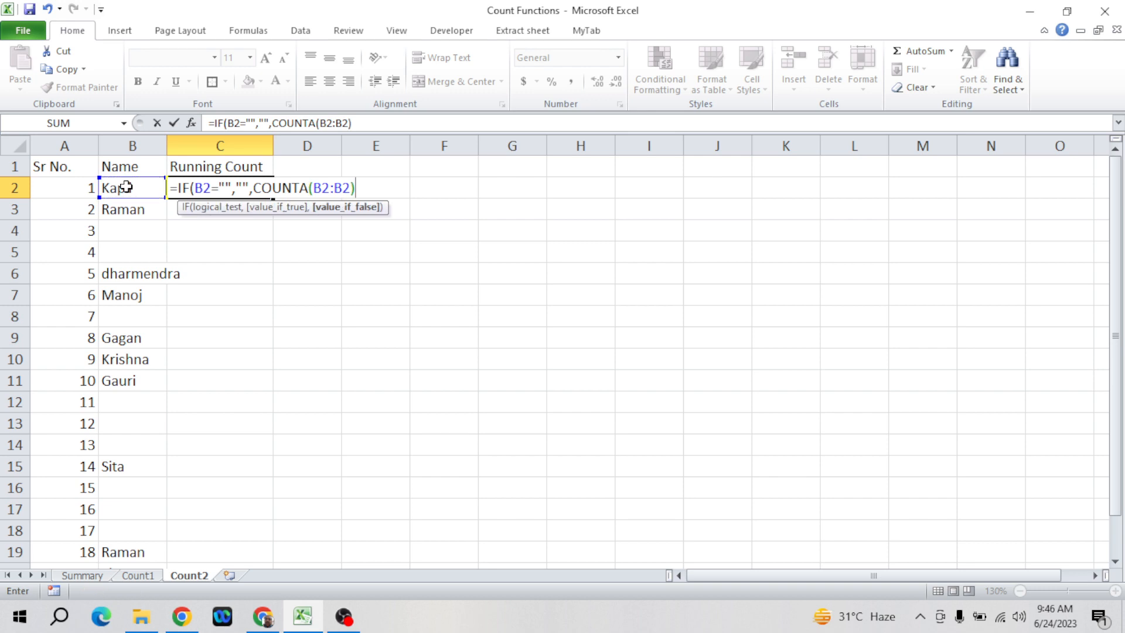
pyautogui.press('Return')
pyautogui.press('Return')
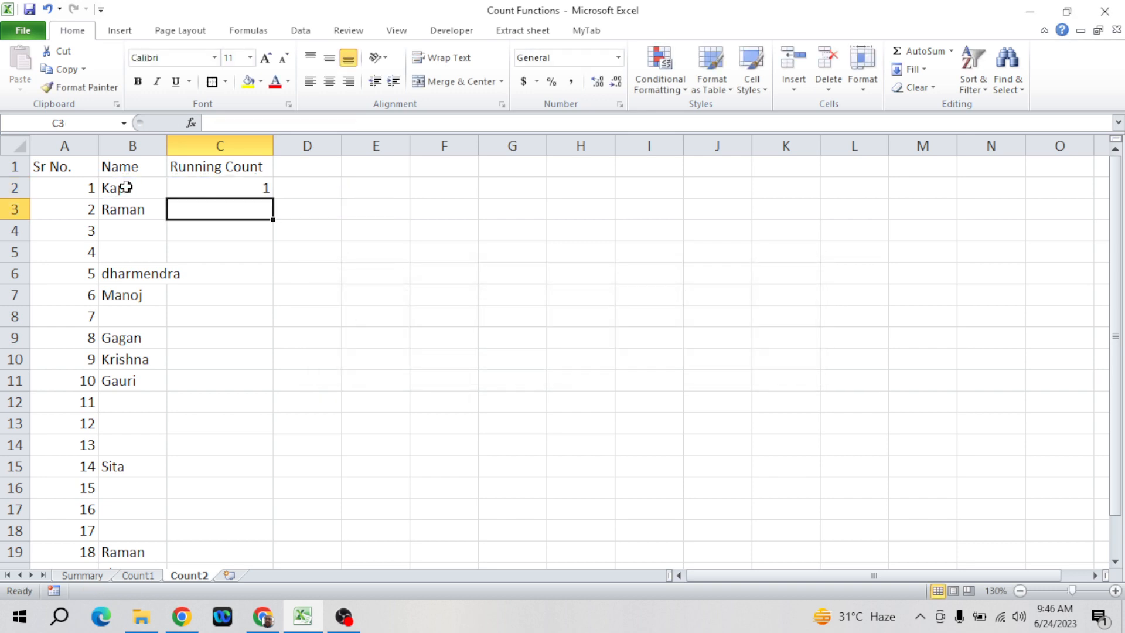
# - Make the start of the COUNTA range in C2 absolute, so the range is $B$2:B2
pyautogui.press('Up')
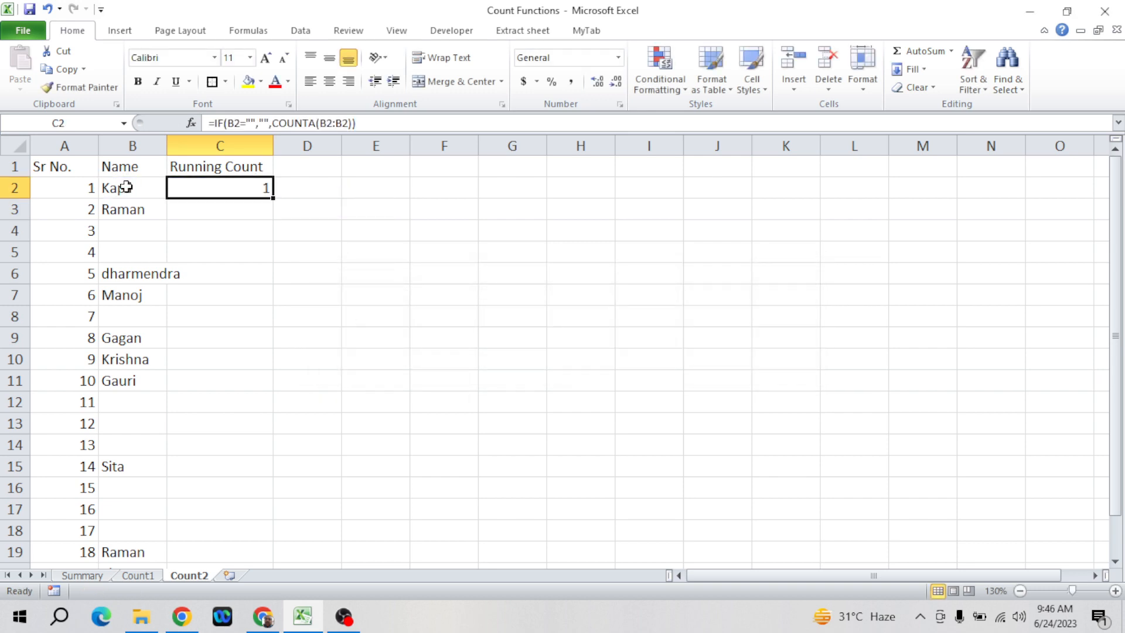
pyautogui.doubleClick(326, 123)
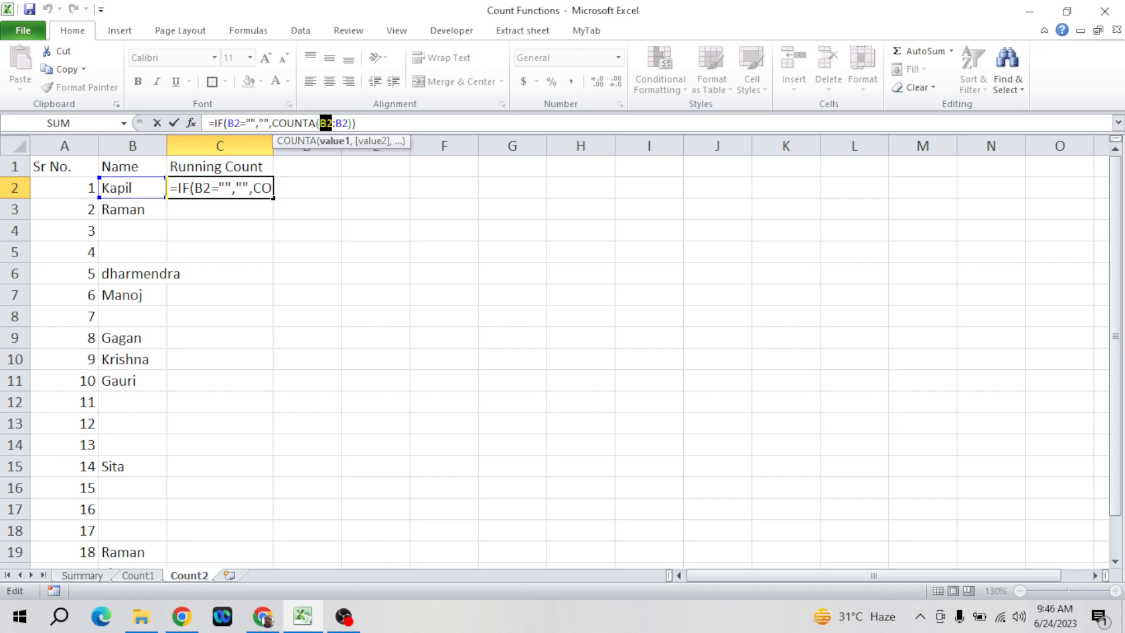
pyautogui.press('F4')
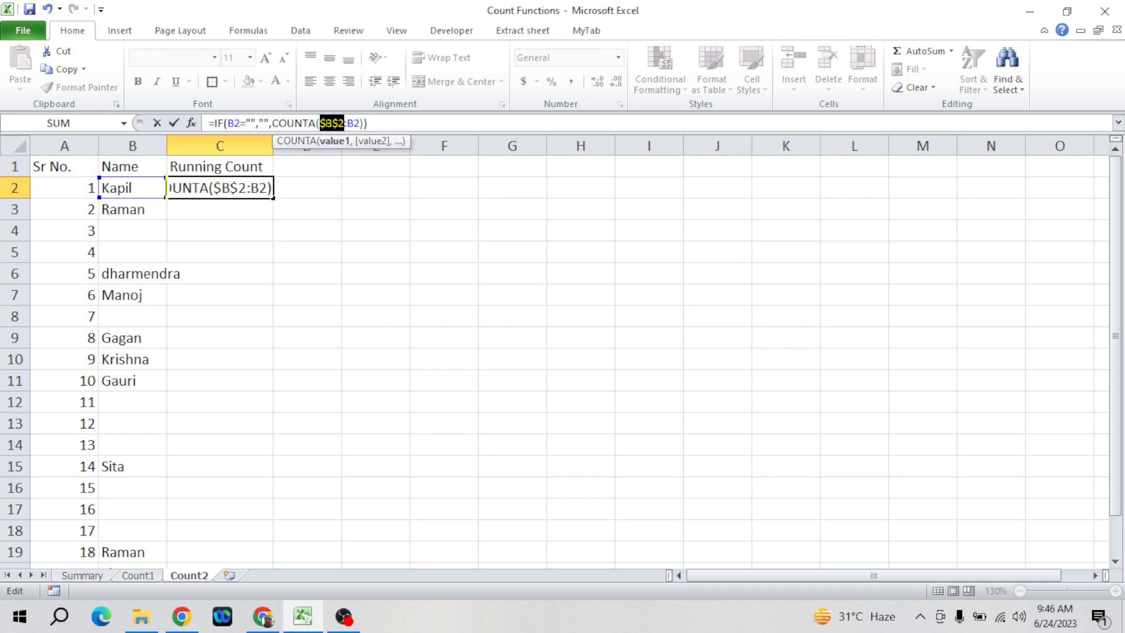
pyautogui.press('Return')
# - Fill the running-count formula from C2 down to C7
pyautogui.press('Up')
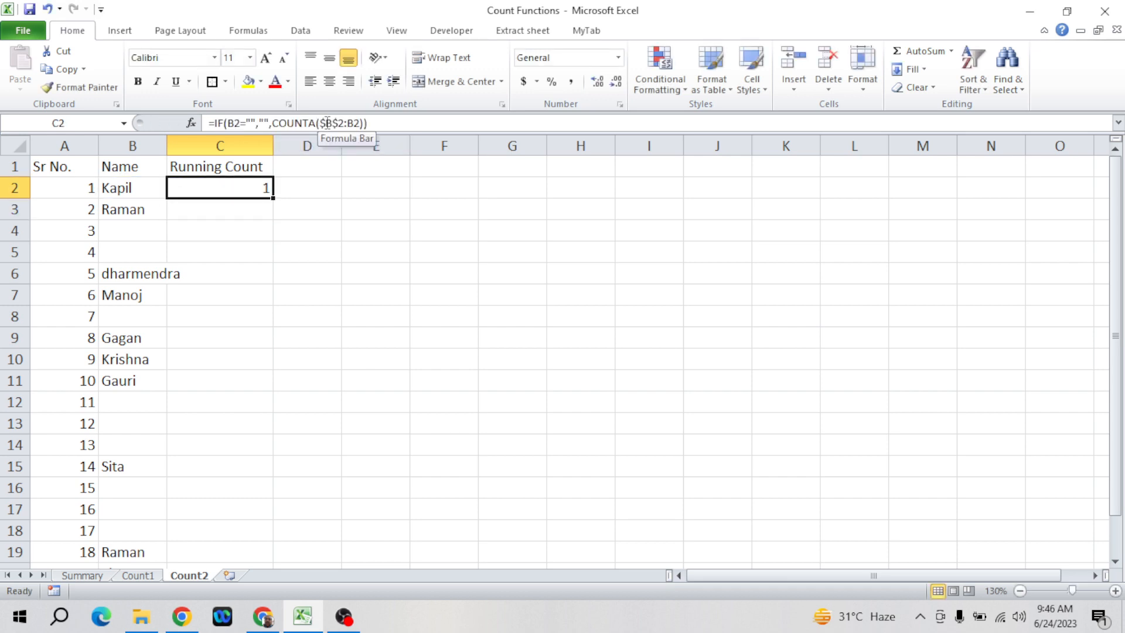
pyautogui.hotkey('shift', 'Down')
pyautogui.hotkey('shift', 'Down')
pyautogui.hotkey('shift', 'Down')
pyautogui.hotkey('shift', 'Down')
pyautogui.hotkey('shift', 'Down')
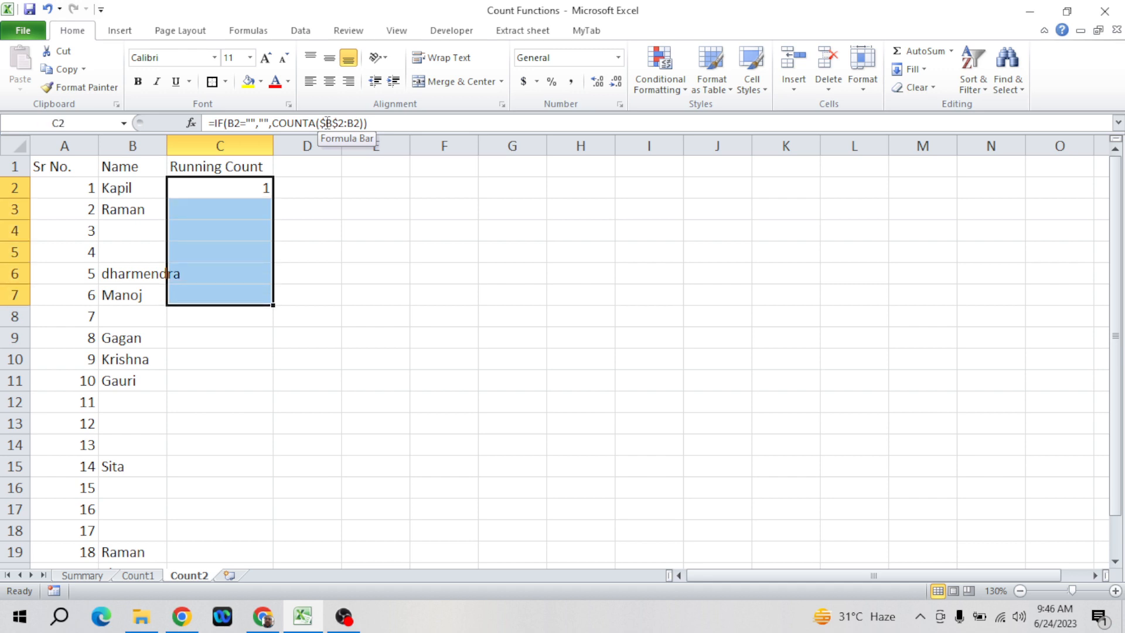
pyautogui.hotkey('ctrl', 'd')
# - Go through the filled cells C2:C6 to examine the running counts and their formulas beside filled and blank names
pyautogui.press('Down')
pyautogui.press('Down')
pyautogui.press('Down')
pyautogui.press('Down')
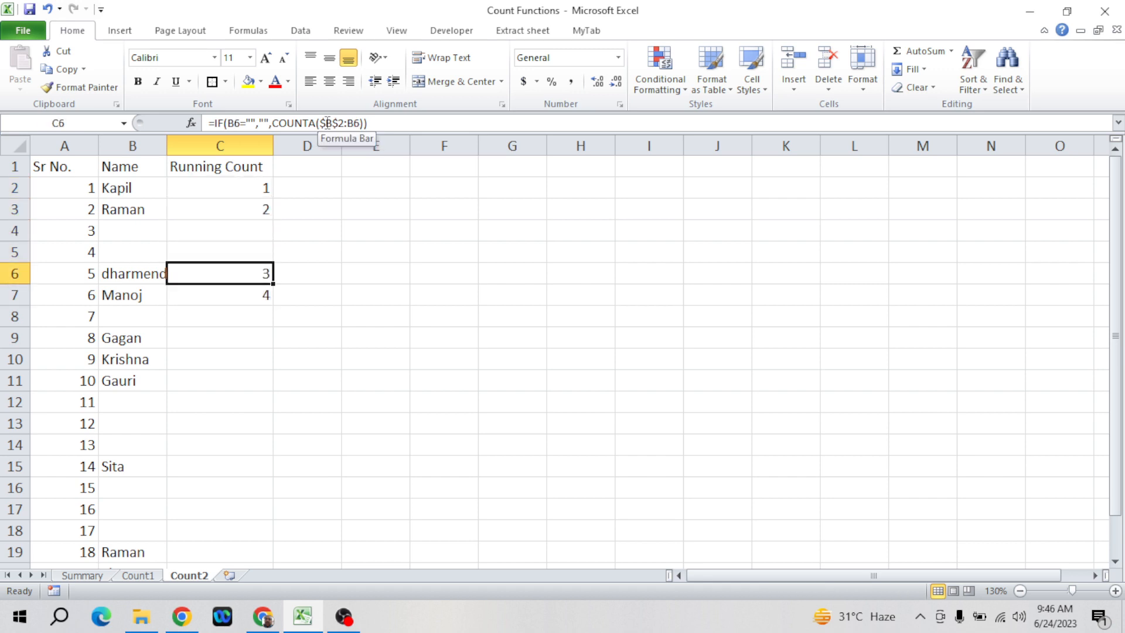
pyautogui.press('Up')
pyautogui.press('Up')
pyautogui.press('Up')
pyautogui.press('Up')
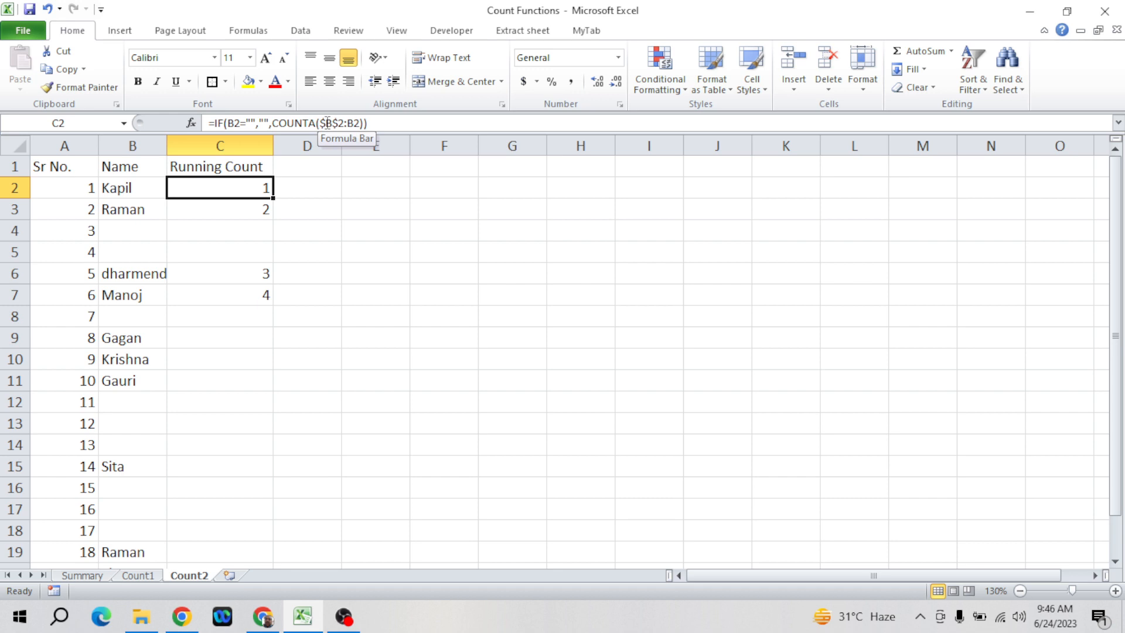
pyautogui.press('Down')
pyautogui.press('Down')
pyautogui.press('Down')
pyautogui.press('Down')
pyautogui.press('Up')
pyautogui.press('Up')
pyautogui.press('Up')
pyautogui.press('Up')
pyautogui.press('Down')
pyautogui.press('Down')
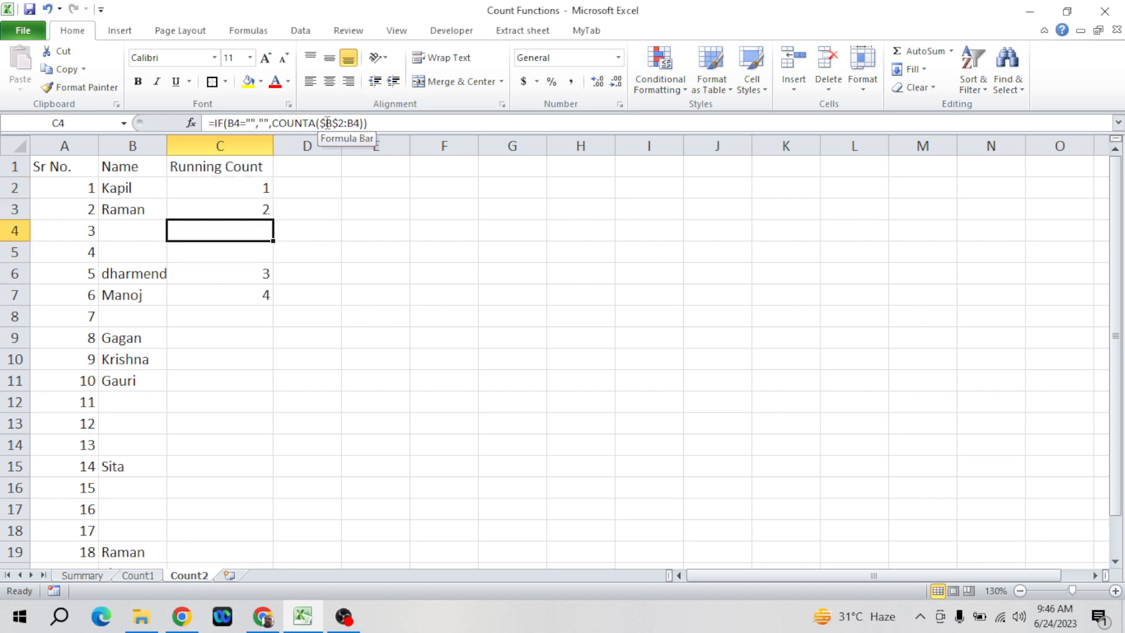
# - Fill the running-count formula from C2 down to C21, the last row of the list
pyautogui.press('Up')
pyautogui.press('Up')
pyautogui.hotkey('shift', 'Down')
pyautogui.hotkey('shift', 'Down')
pyautogui.hotkey('shift', 'Down')
pyautogui.hotkey('shift', 'Down')
pyautogui.hotkey('shift', 'Down')
pyautogui.hotkey('shift', 'Down')
pyautogui.hotkey('shift', 'Down')
pyautogui.hotkey('shift', 'Down')
pyautogui.hotkey('shift', 'Down')
pyautogui.hotkey('shift', 'Down')
pyautogui.hotkey('shift', 'Down')
pyautogui.hotkey('shift', 'Down')
pyautogui.hotkey('shift', 'Down')
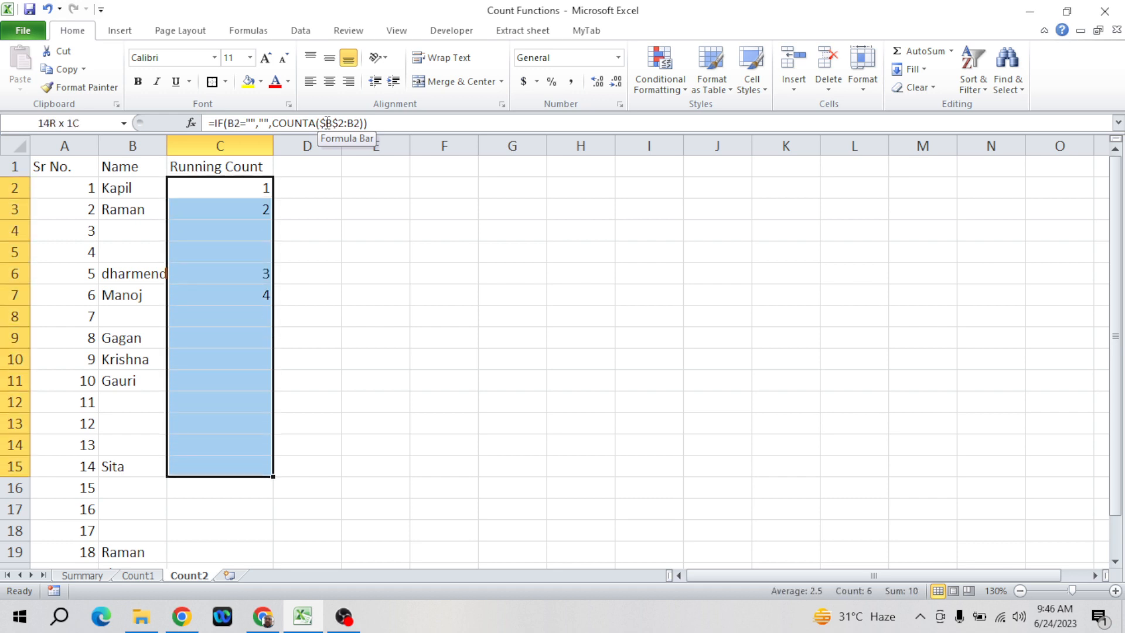
pyautogui.hotkey('shift', 'Down')
pyautogui.hotkey('shift', 'Down')
pyautogui.hotkey('shift', 'Down')
pyautogui.hotkey('shift', 'Down')
pyautogui.hotkey('shift', 'Down')
pyautogui.hotkey('shift', 'Down')
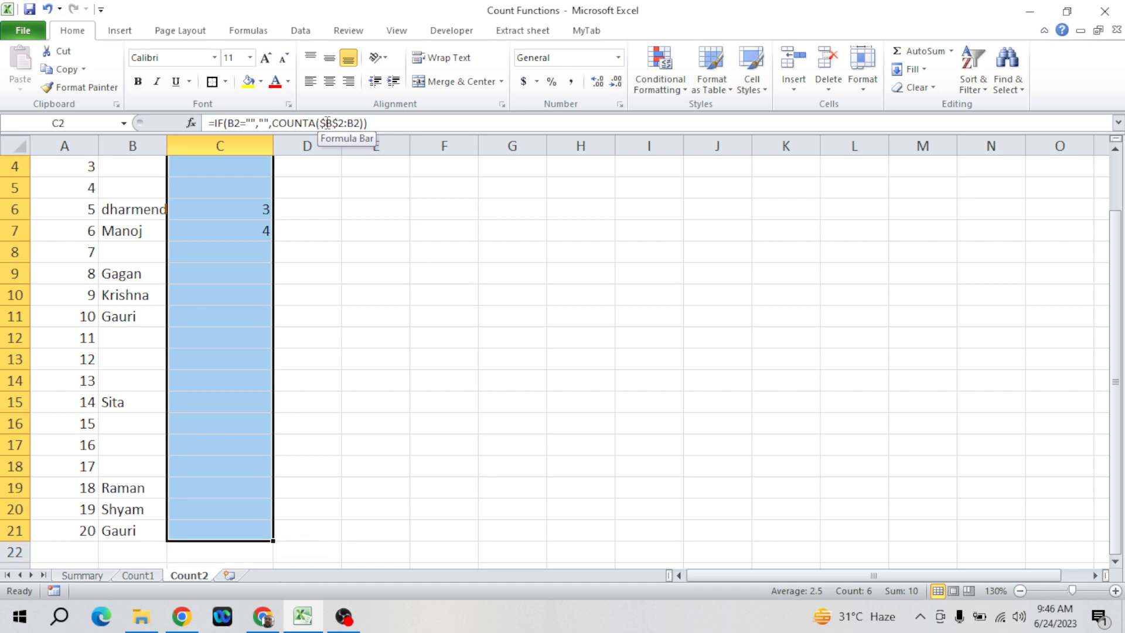
pyautogui.hotkey('ctrl', 'd')
# - Examine the formulas in C2 and C4 to compare the cell tested for blanks and the anchored COUNTA range
pyautogui.press('Up')
pyautogui.press('Down')
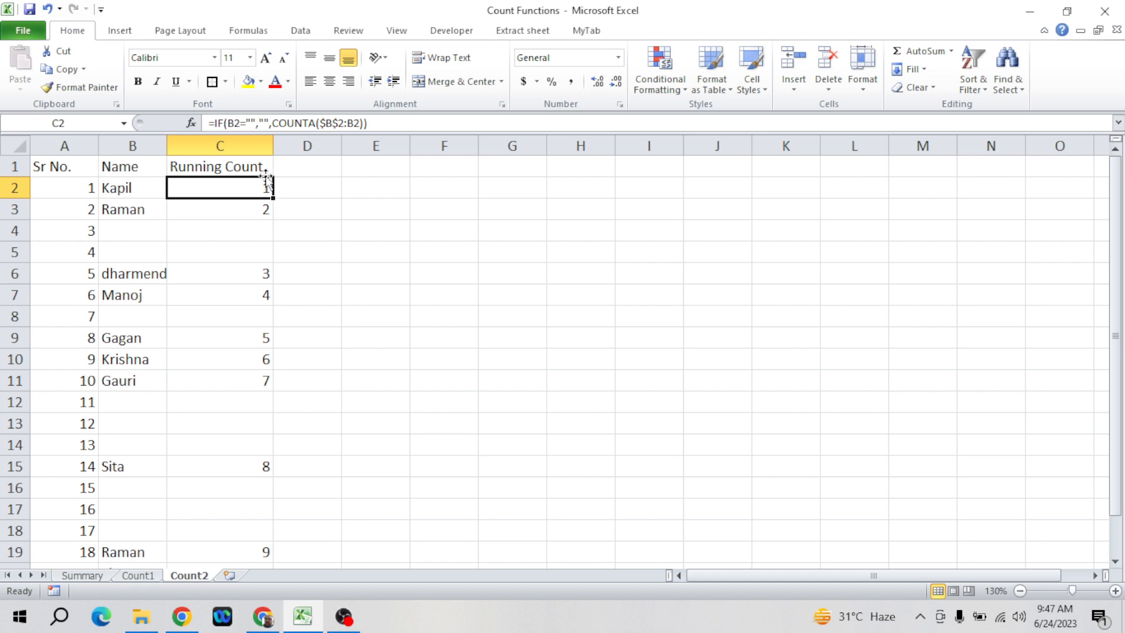
pyautogui.press('F2')
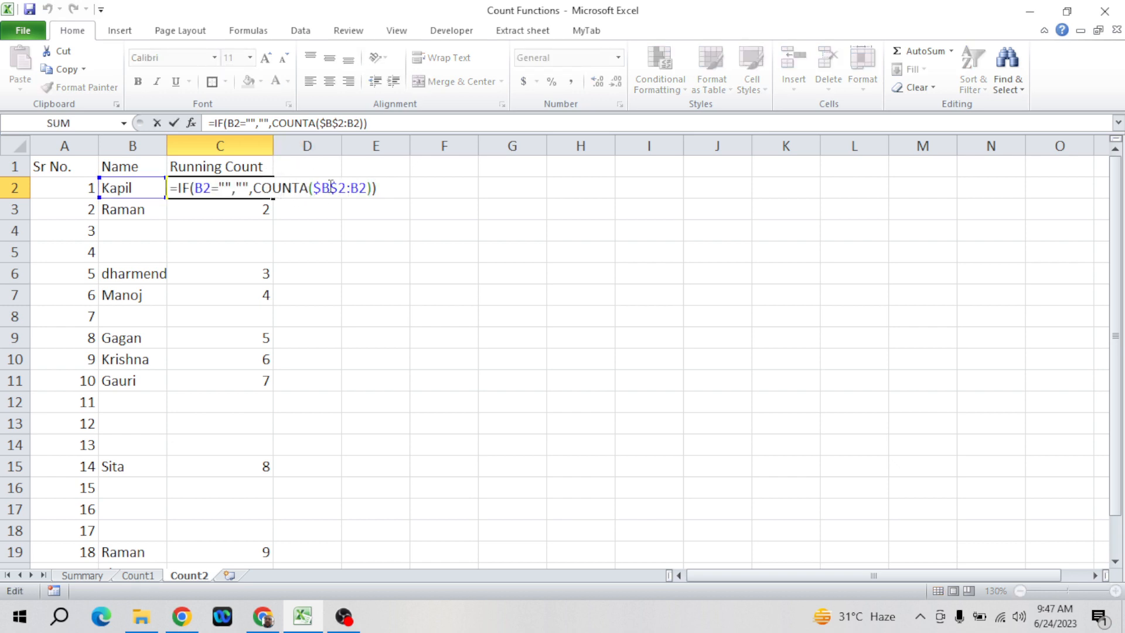
pyautogui.click(330, 187)
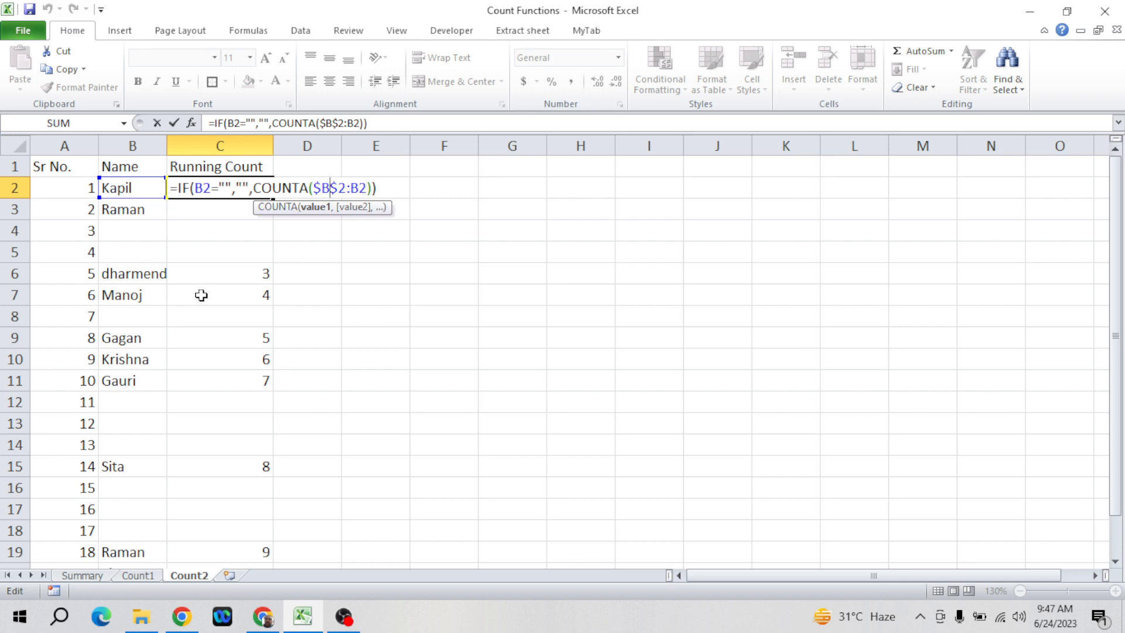
pyautogui.press('Escape')
pyautogui.press('Down')
pyautogui.press('Down')
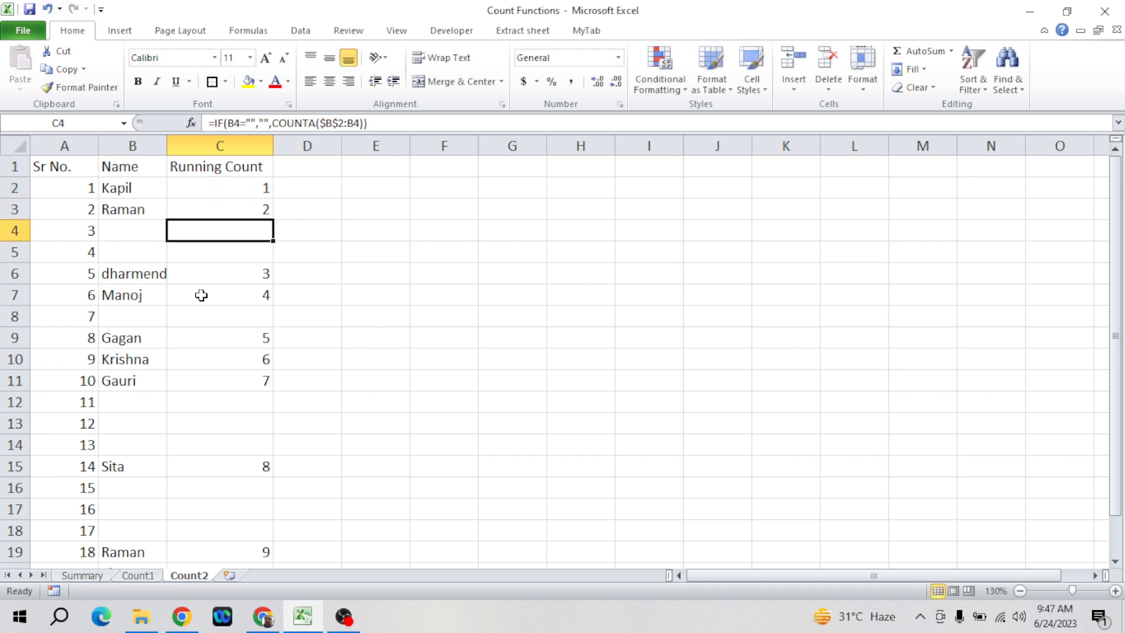
pyautogui.press('F2')
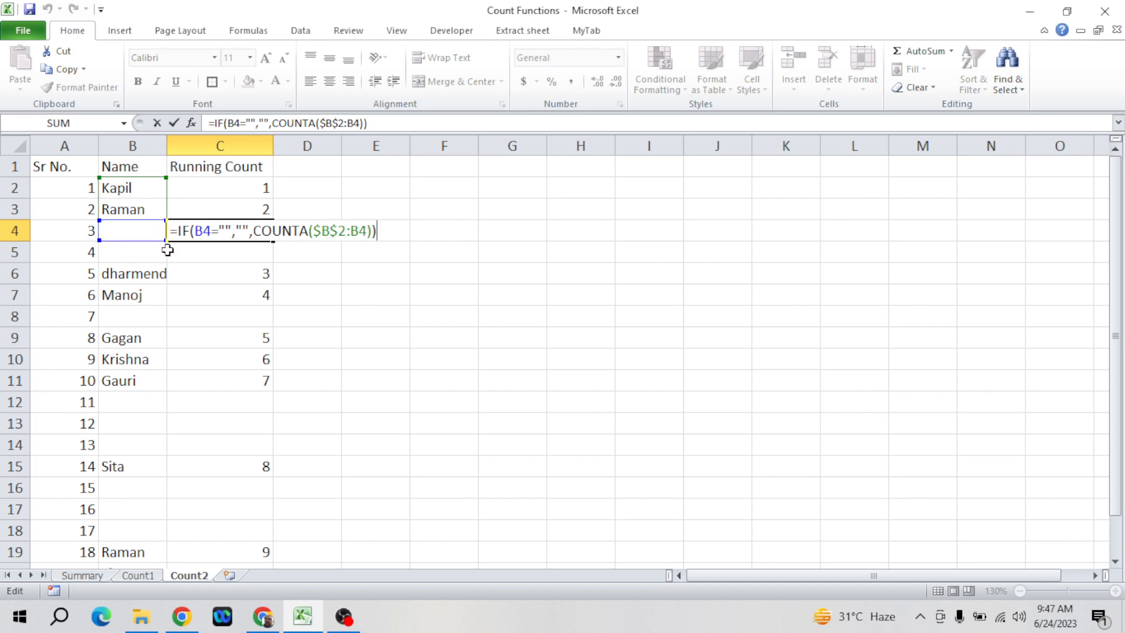
pyautogui.press('Return')
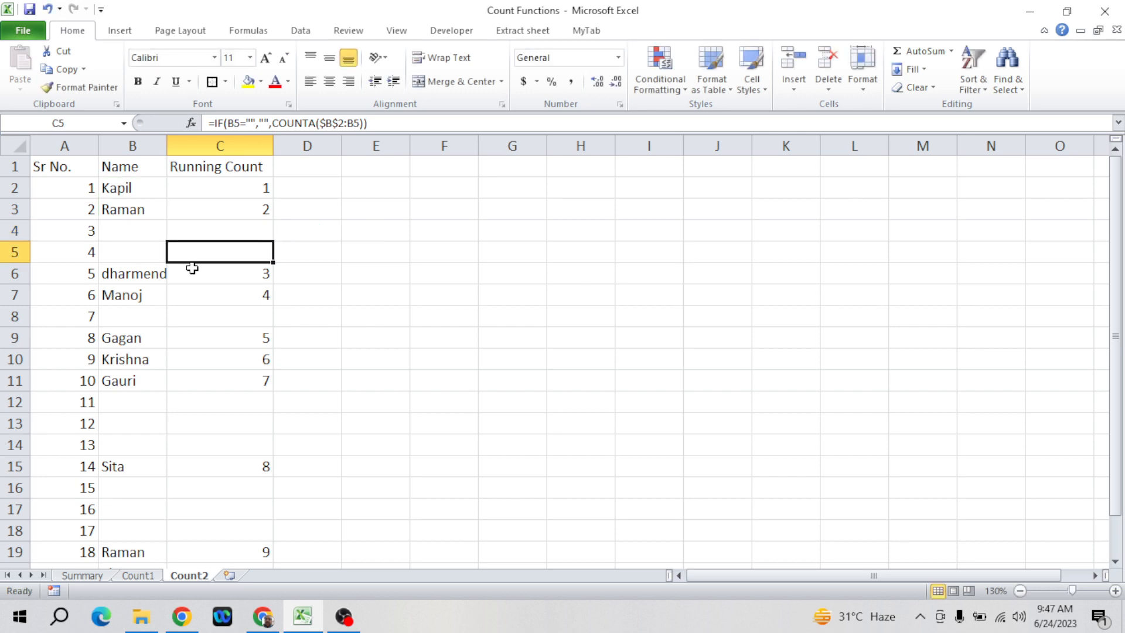
# - Examine how the COUNTA range has expanded in the formula in C9, and return to C2
pyautogui.press('Down')
pyautogui.press('Down')
pyautogui.press('Down')
pyautogui.press('Down')
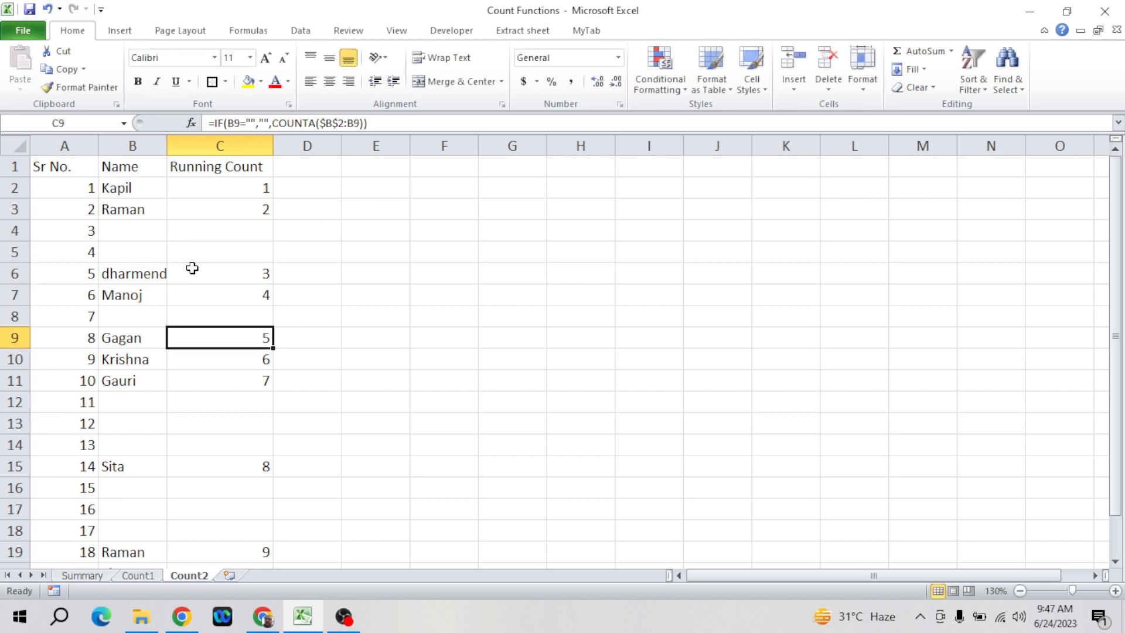
pyautogui.press('F2')
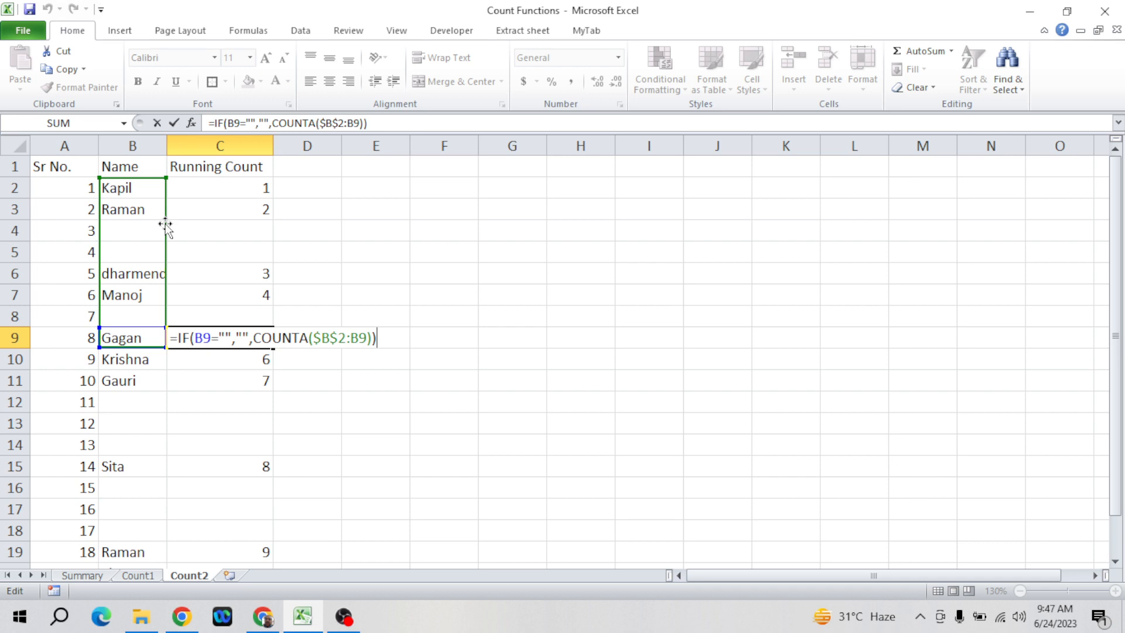
pyautogui.hotkey('ctrl', 'Return')
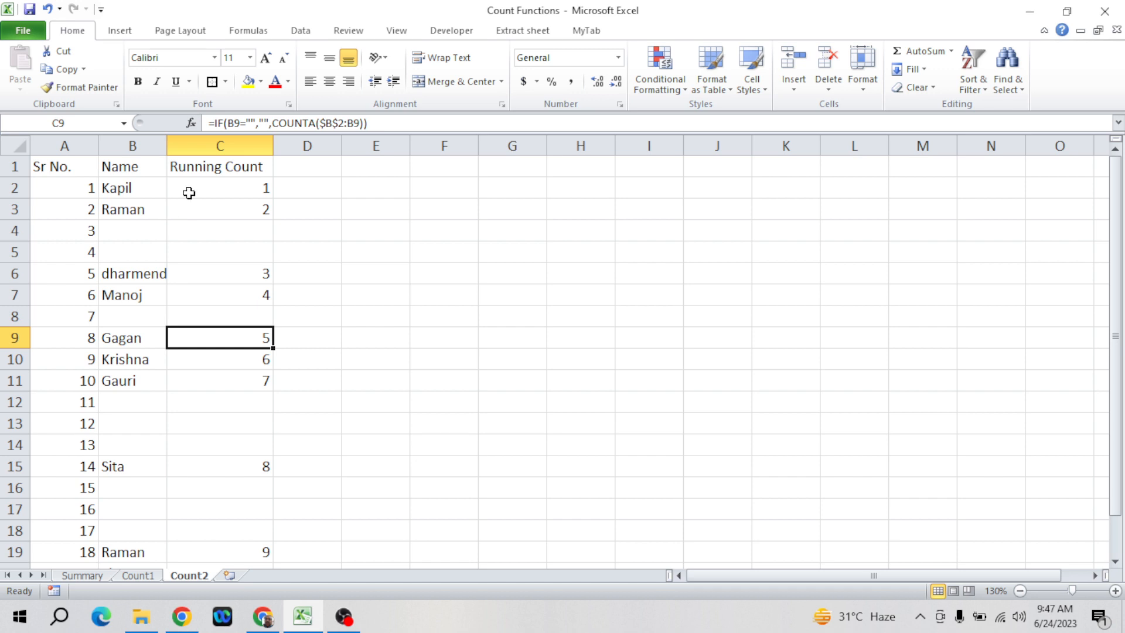
pyautogui.click(234, 193)
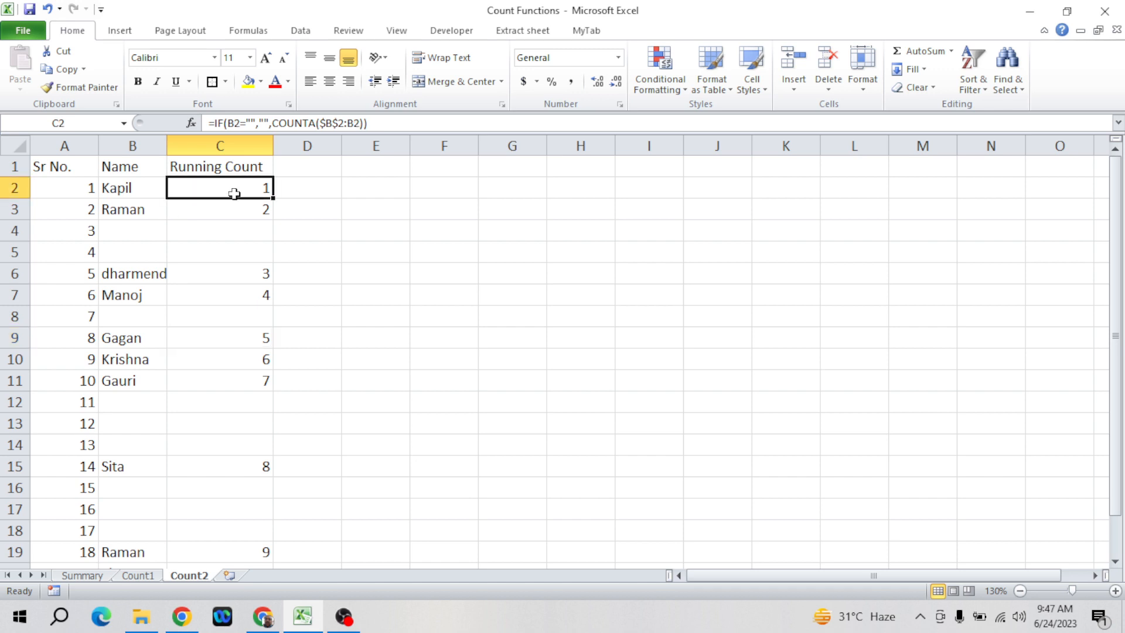
# - Examine the running count formulas and values down column C of the Count2 sheet
pyautogui.press('Down')
pyautogui.press('Down')
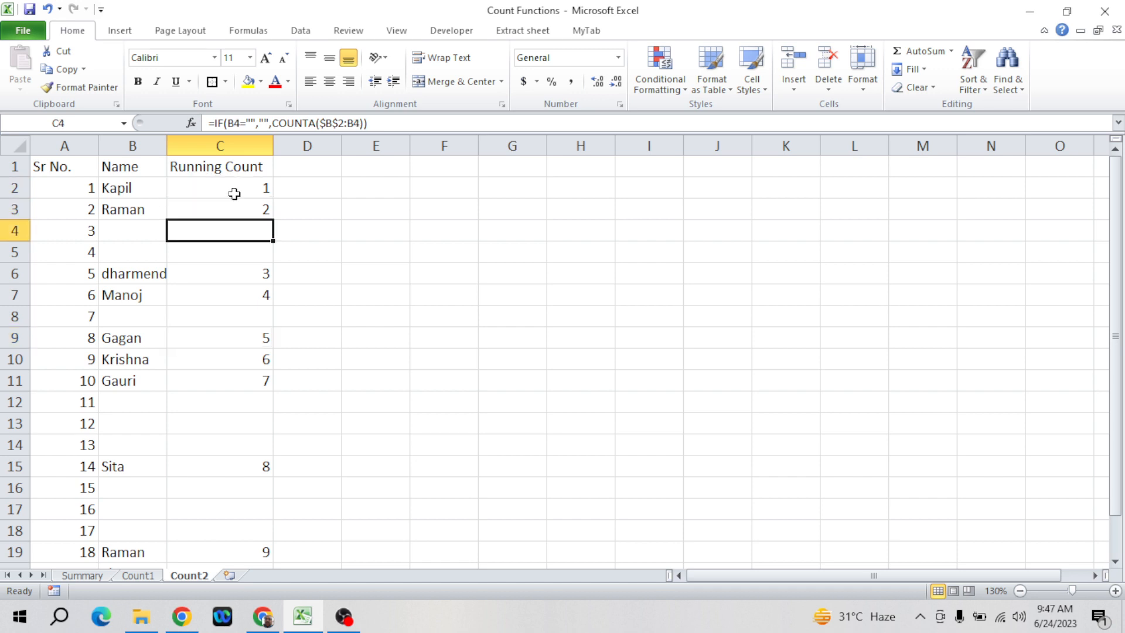
pyautogui.press('Down')
pyautogui.press('Down')
pyautogui.press('Down')
pyautogui.press('Down')
pyautogui.press('Down')
pyautogui.press('Down')
pyautogui.press('Down')
pyautogui.press('Down')
pyautogui.press('Down')
pyautogui.press('Down')
pyautogui.press('Down')
pyautogui.press('Down')
pyautogui.press('Down')
pyautogui.press('Down')
pyautogui.press('Down')
pyautogui.press('Down')
pyautogui.press('Down')
pyautogui.press('Down')
pyautogui.press('Down')
pyautogui.press('Down')
pyautogui.press('Up')
pyautogui.press('Up')
pyautogui.press('Up')
pyautogui.press('Up')
pyautogui.press('Up')
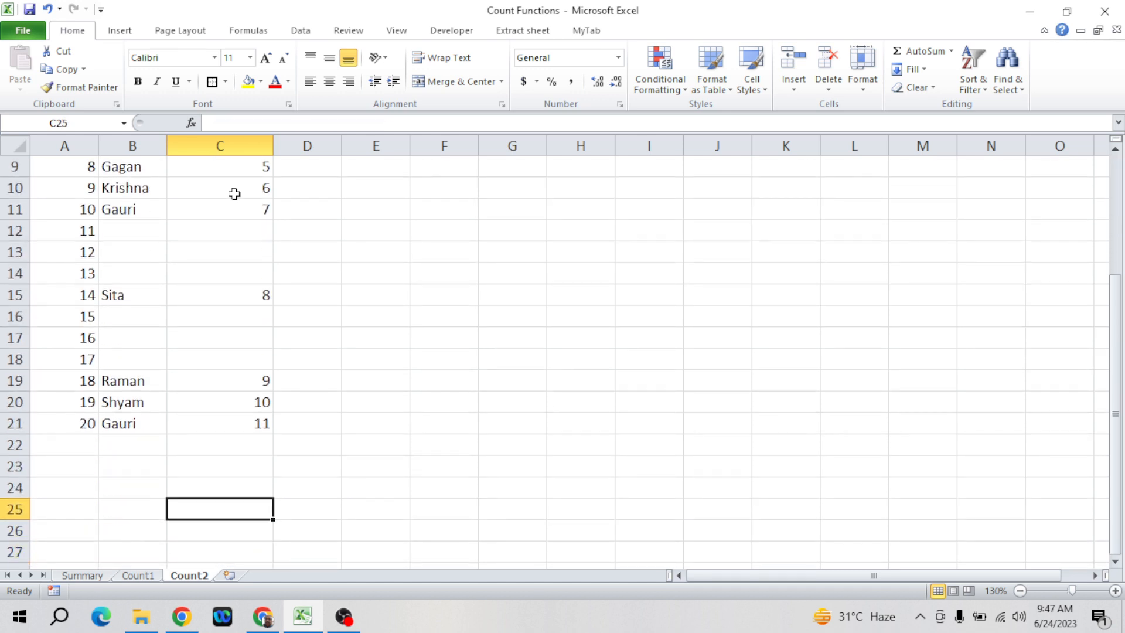
pyautogui.press('Up')
# - Start an IF formula in D2 that tests B2="" and returns an empty string when true
pyautogui.press('Right')
pyautogui.hotkey('ctrl', 'Up')
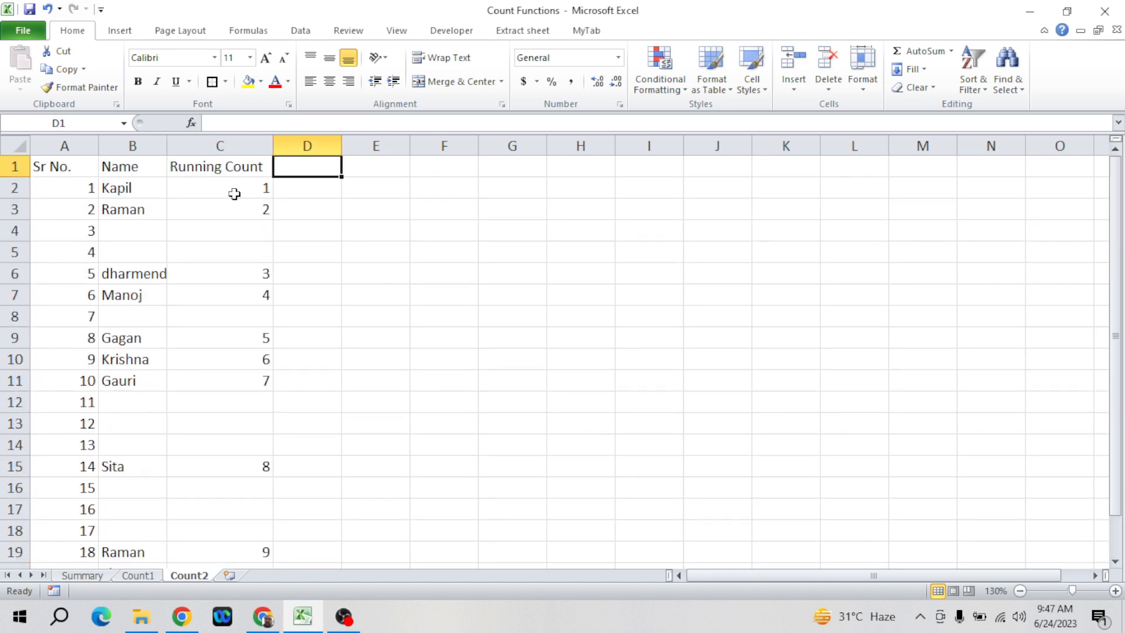
pyautogui.write('=')
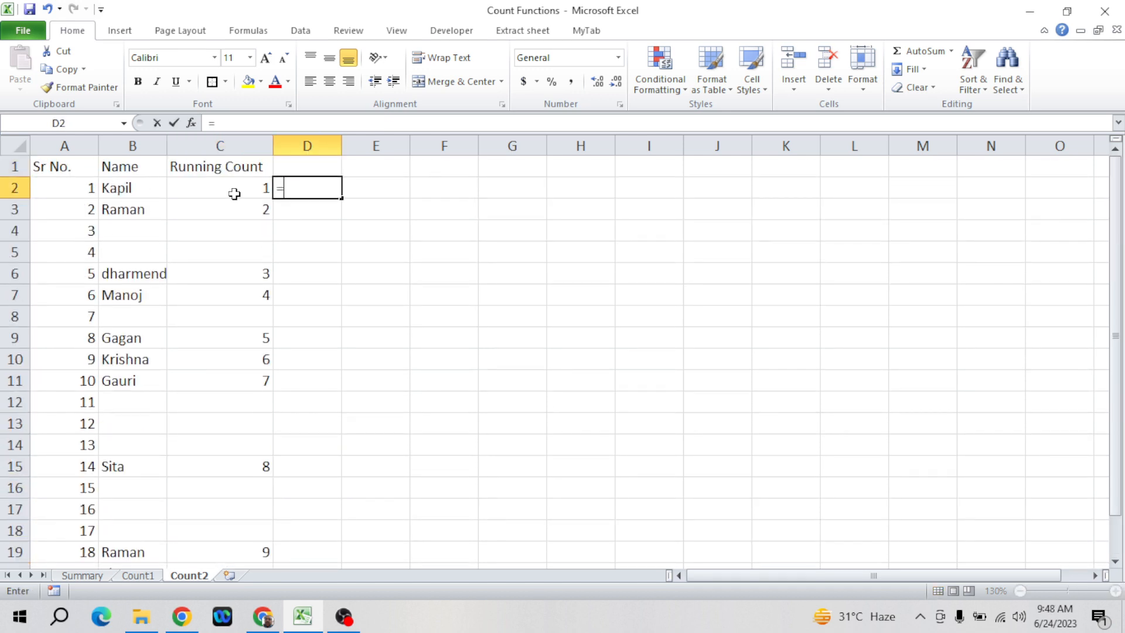
pyautogui.write('if')
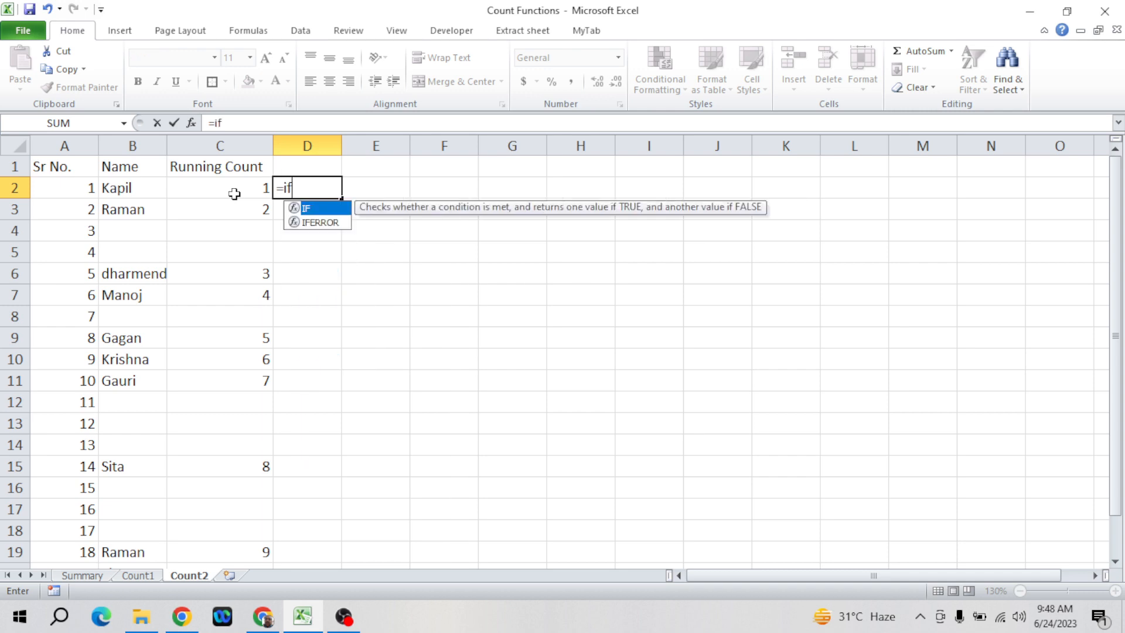
pyautogui.press('Tab')
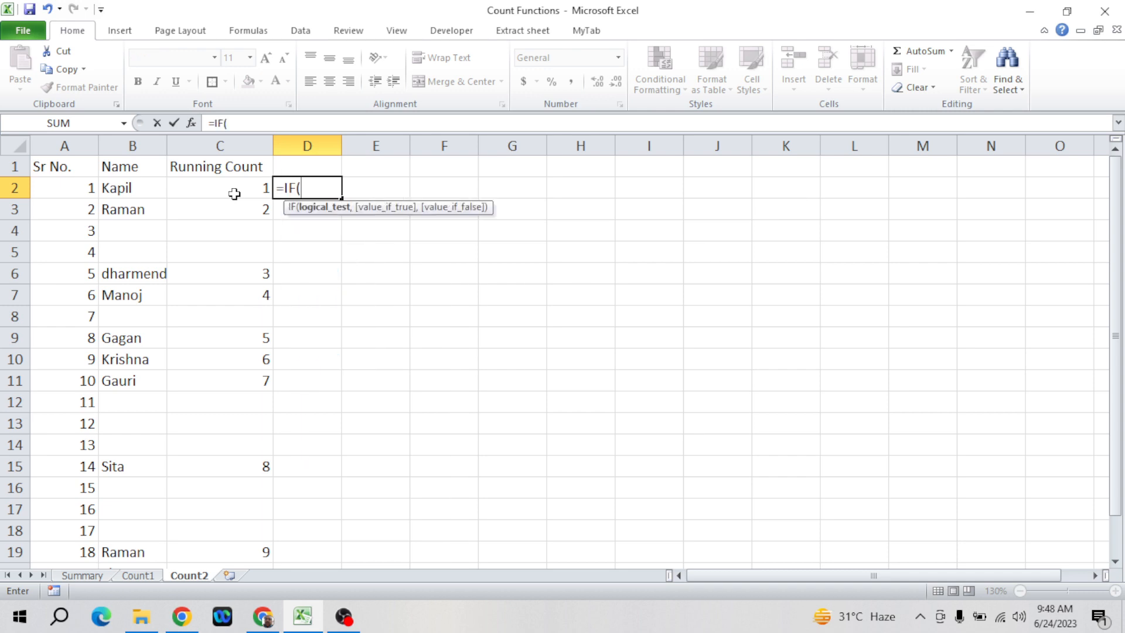
pyautogui.click(121, 189)
pyautogui.write('=""')
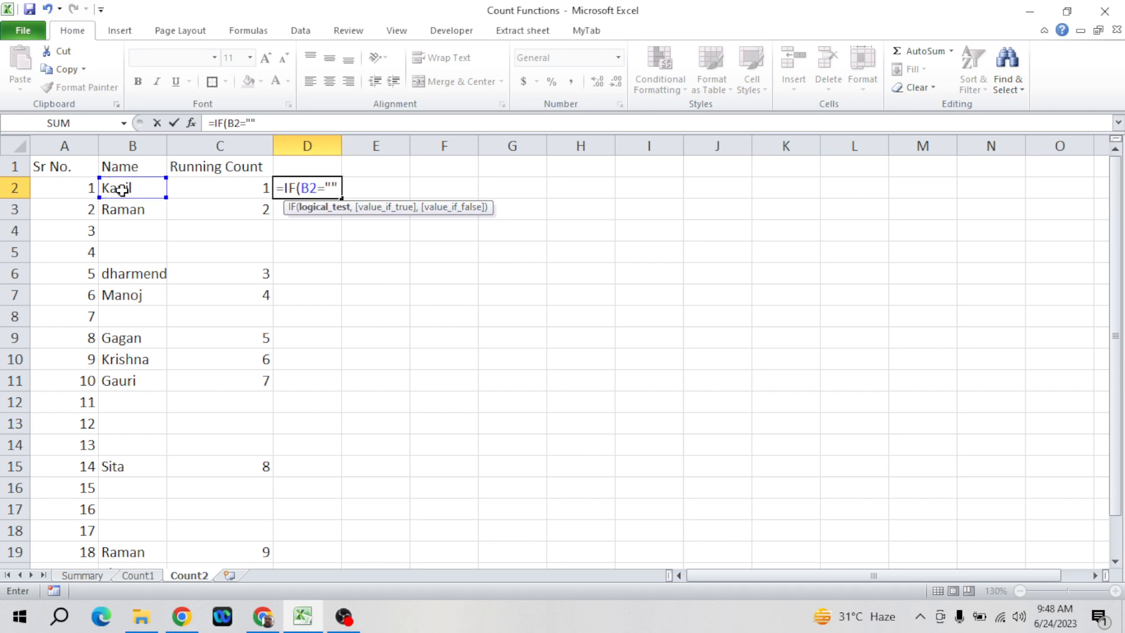
pyautogui.write(',')
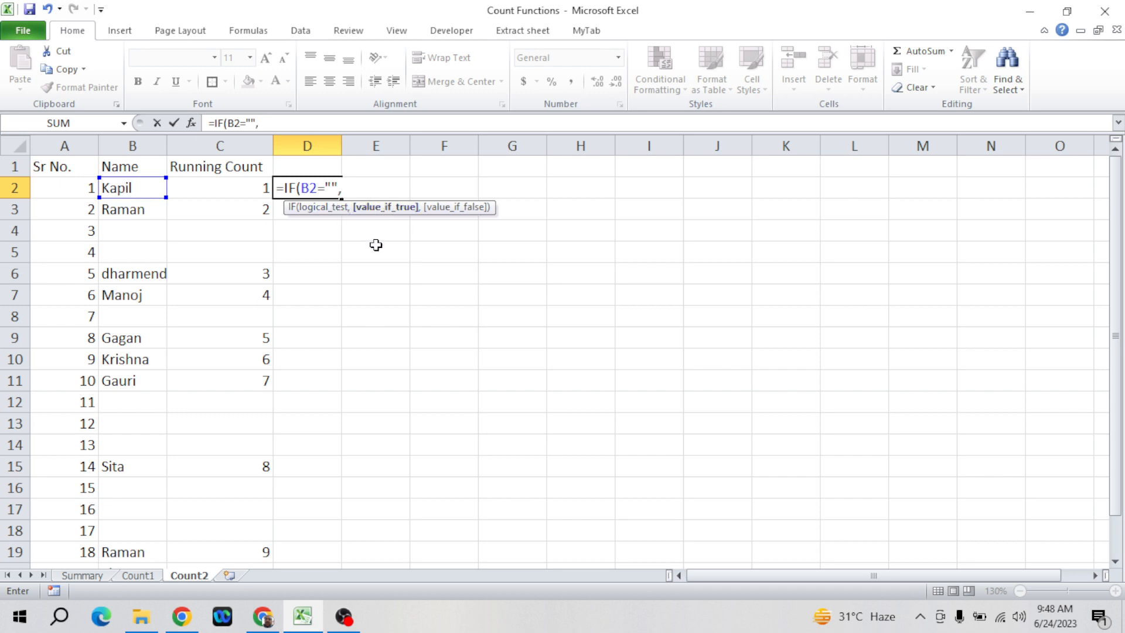
pyautogui.write('""')
pyautogui.write(',')
# - Complete the D2 formula with COUNTA(B2:B21) as the value if false
pyautogui.write('count')
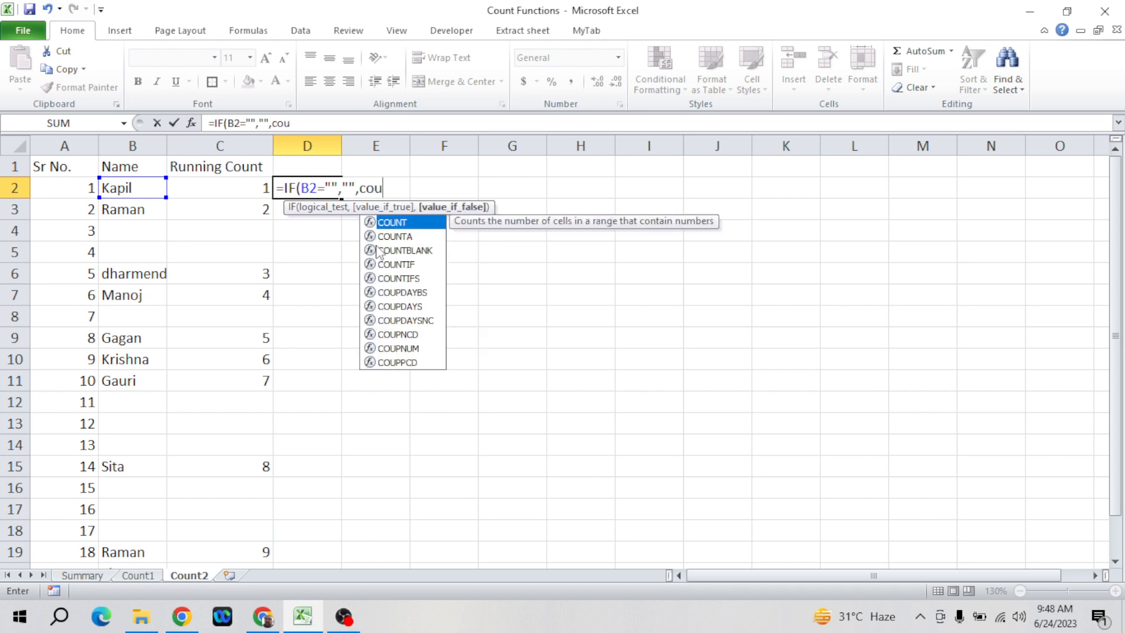
pyautogui.press('Down')
pyautogui.press('Tab')
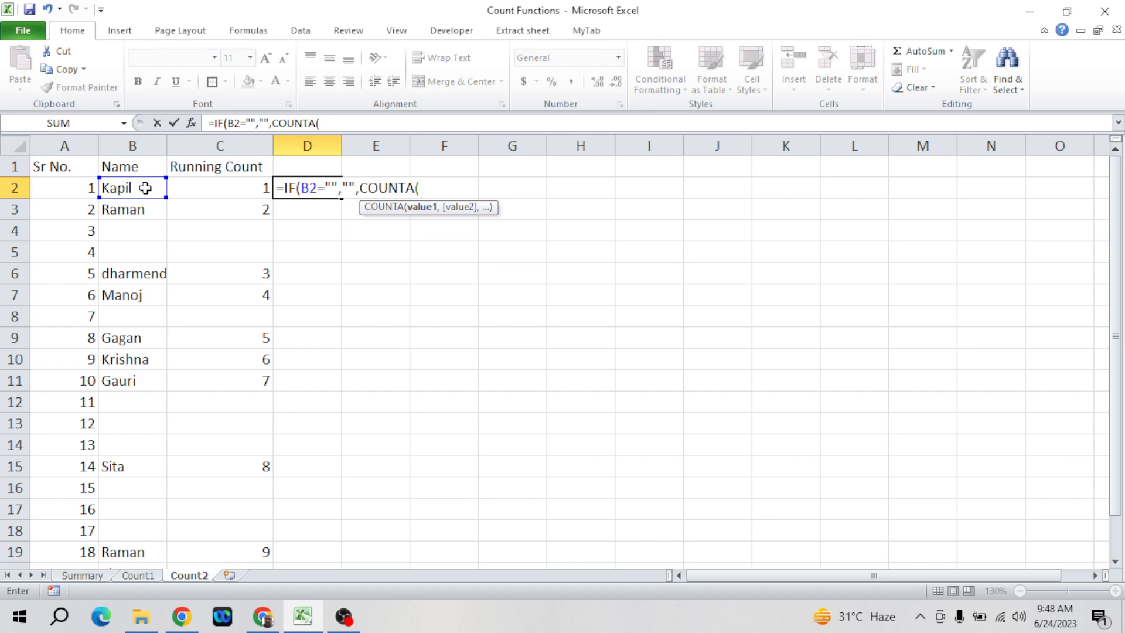
pyautogui.moveTo(149, 189); pyautogui.dragTo(138, 359)
pyautogui.hotkey('shift', 'Down')
pyautogui.hotkey('shift', 'Down')
pyautogui.hotkey('shift', 'Down')
pyautogui.hotkey('shift', 'Down')
pyautogui.hotkey('shift', 'Down')
pyautogui.hotkey('shift', 'Down')
pyautogui.hotkey('shift', 'Down')
pyautogui.hotkey('shift', 'Down')
pyautogui.hotkey('shift', 'Down')
pyautogui.hotkey('shift', 'Down')
pyautogui.hotkey('shift', 'Down')
pyautogui.hotkey('shift', 'Down')
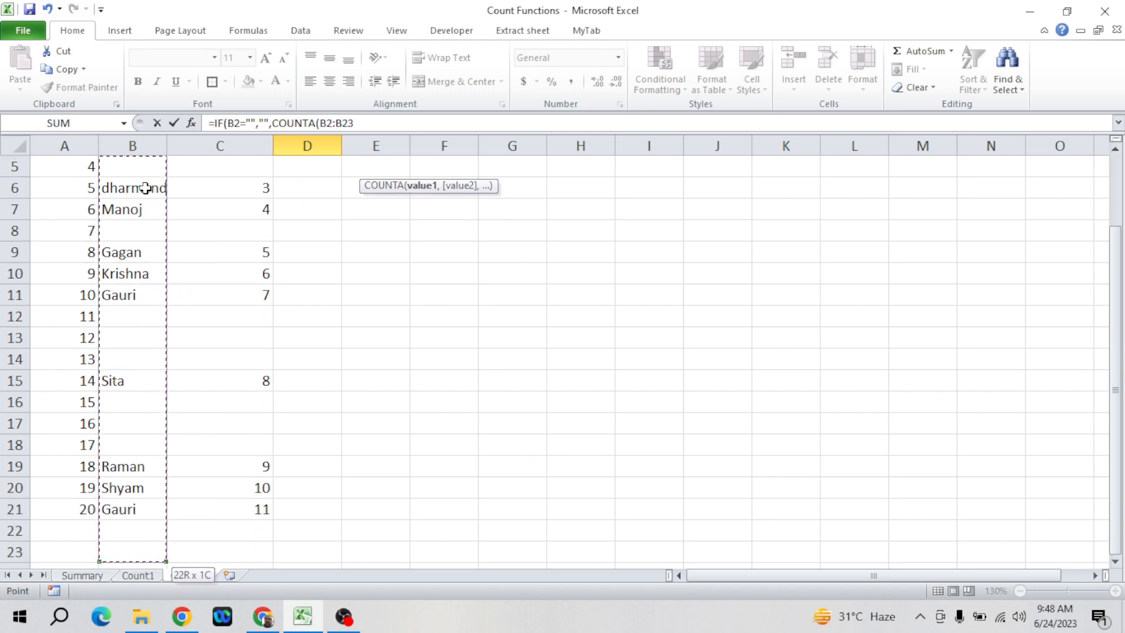
pyautogui.hotkey('shift', 'Up')
pyautogui.hotkey('shift', 'Up')
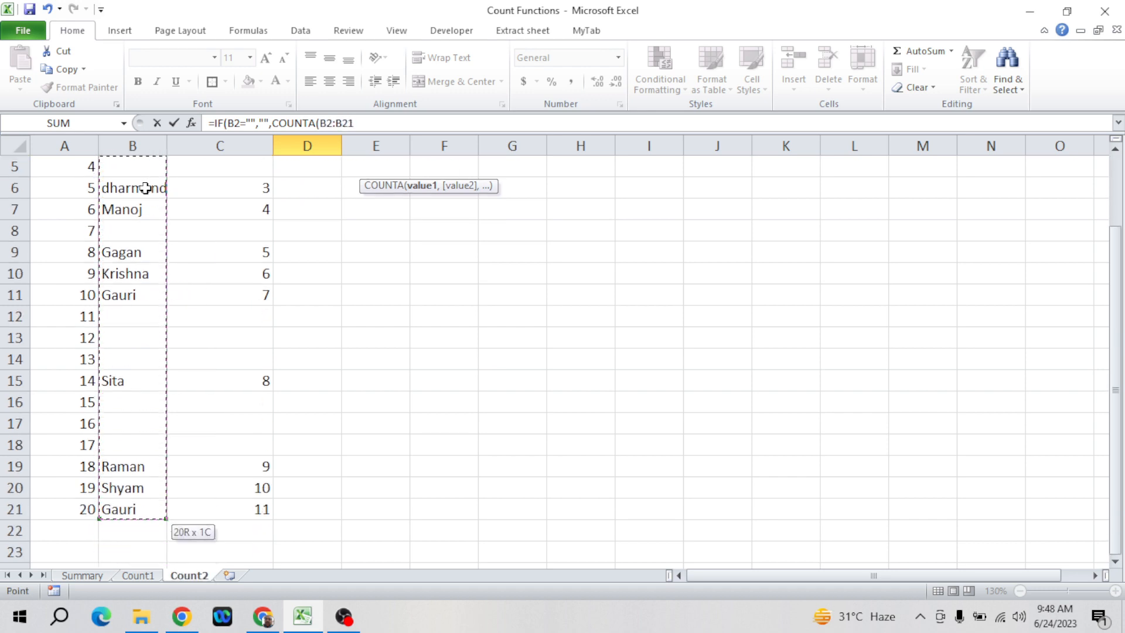
pyautogui.write(')')
pyautogui.press('Return')
pyautogui.press('Return')
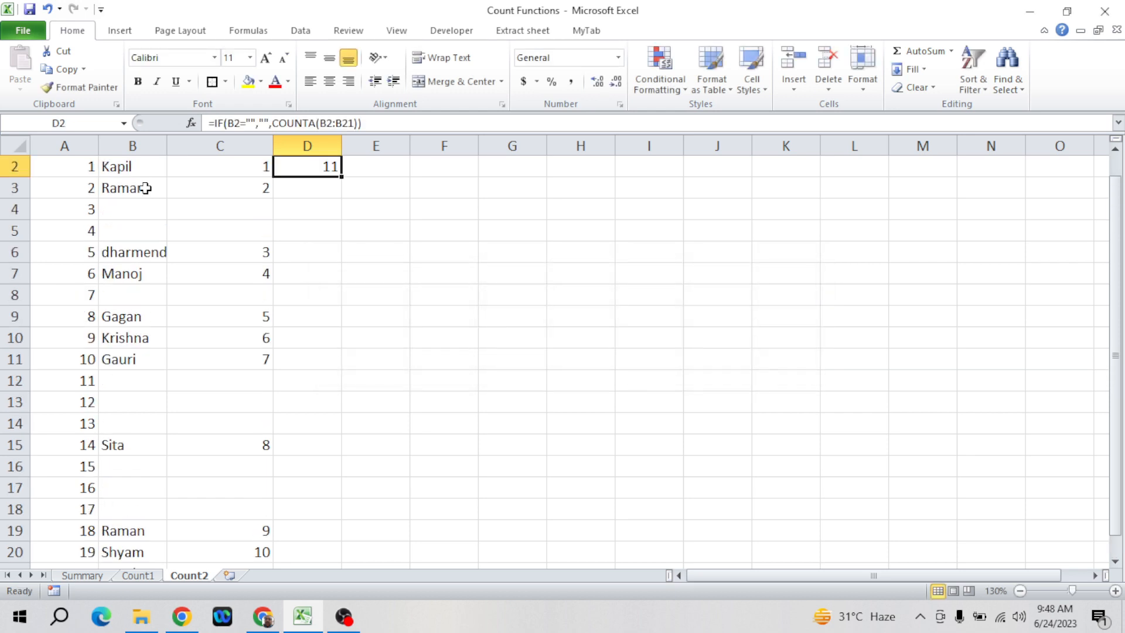
# - Fill the D2 formula down through D11
pyautogui.hotkey('shift', 'Down')
pyautogui.hotkey('shift', 'Down')
pyautogui.hotkey('shift', 'Down')
pyautogui.hotkey('shift', 'Down')
pyautogui.hotkey('shift', 'Down')
pyautogui.hotkey('shift', 'Down')
pyautogui.hotkey('shift', 'Down')
pyautogui.hotkey('shift', 'Down')
pyautogui.hotkey('shift', 'Down')
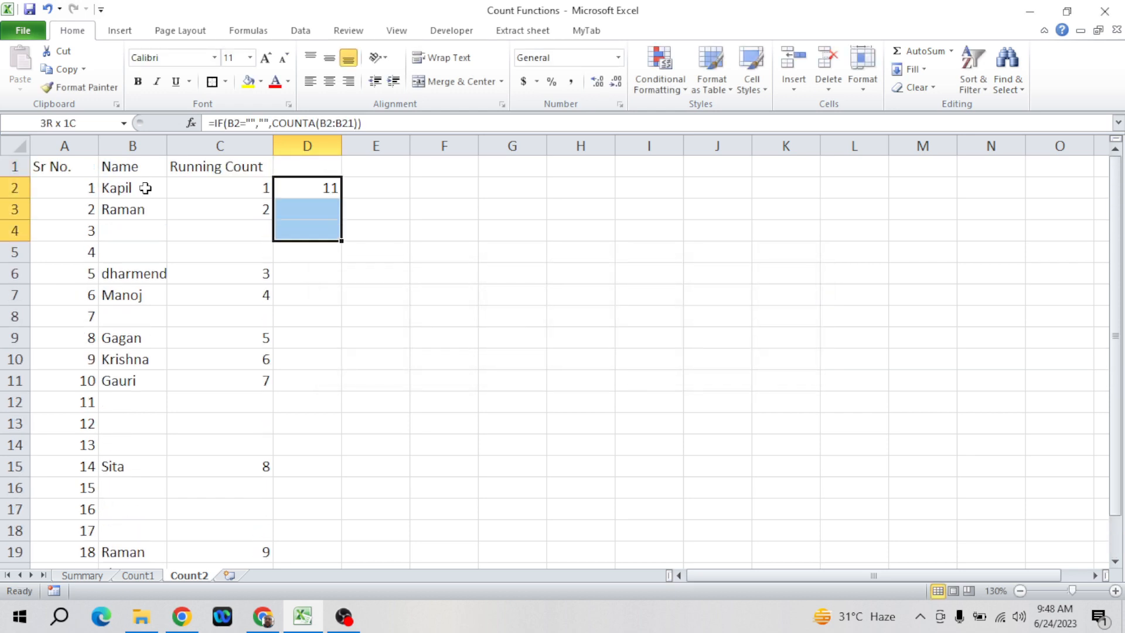
pyautogui.hotkey('ctrl', 'd')
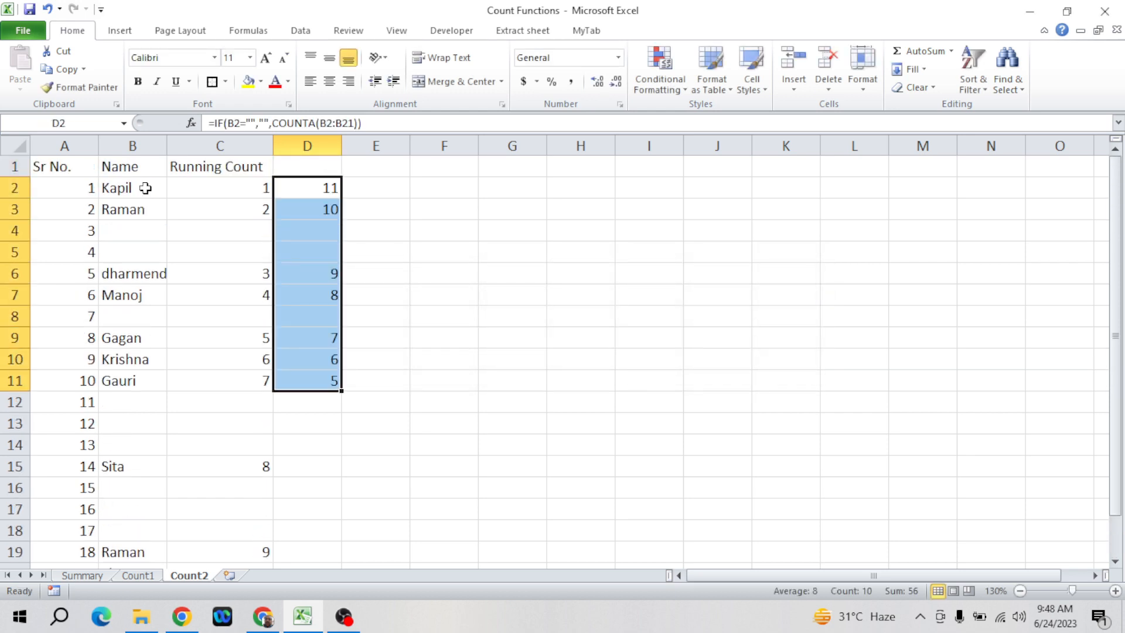
# - Inspect which cells the copied formula in D7 references
pyautogui.press('Down')
pyautogui.press('Down')
pyautogui.press('Down')
pyautogui.press('Down')
pyautogui.press('Down')
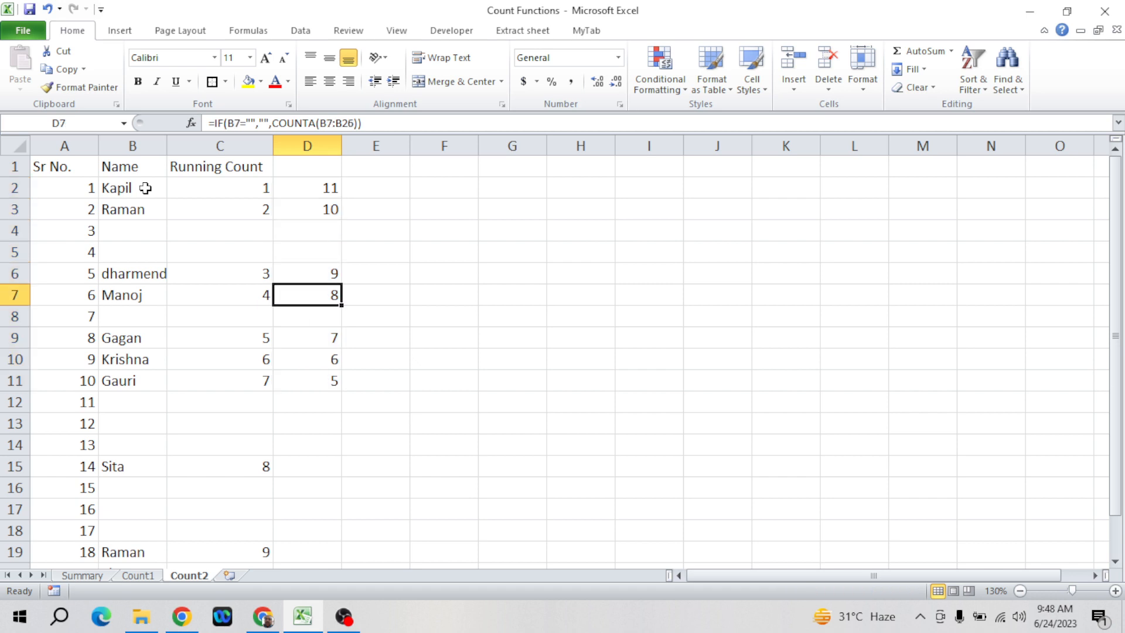
pyautogui.click(388, 120)
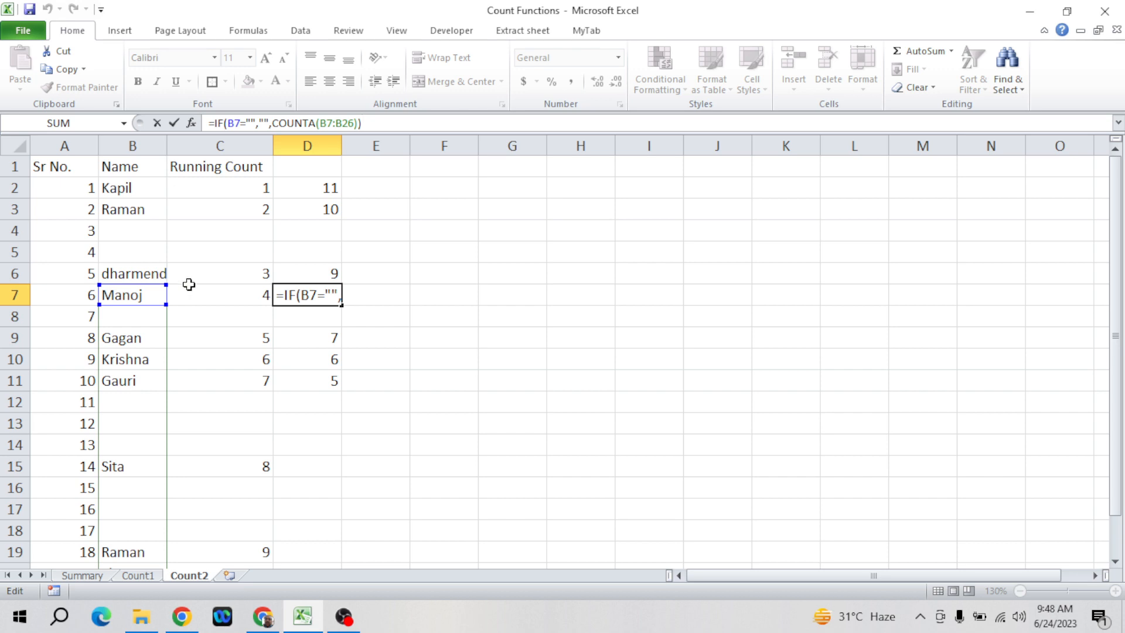
pyautogui.click(253, 193)
# - Change the COUNTA range in D2's formula to the expanding range $B$2:B2
pyautogui.click(311, 190)
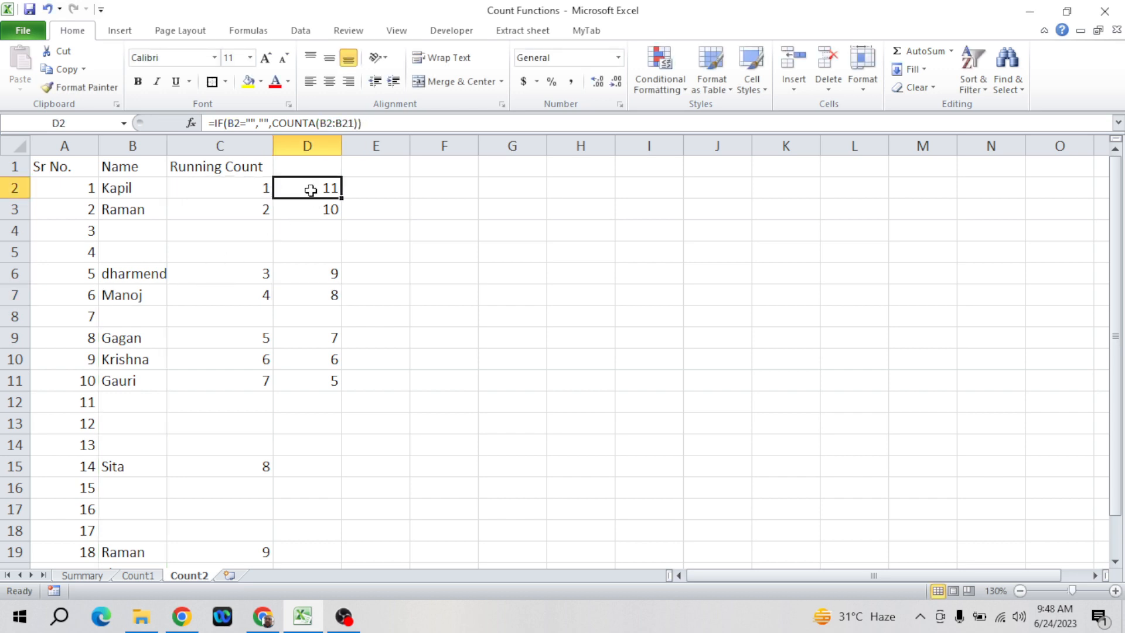
pyautogui.click(350, 123)
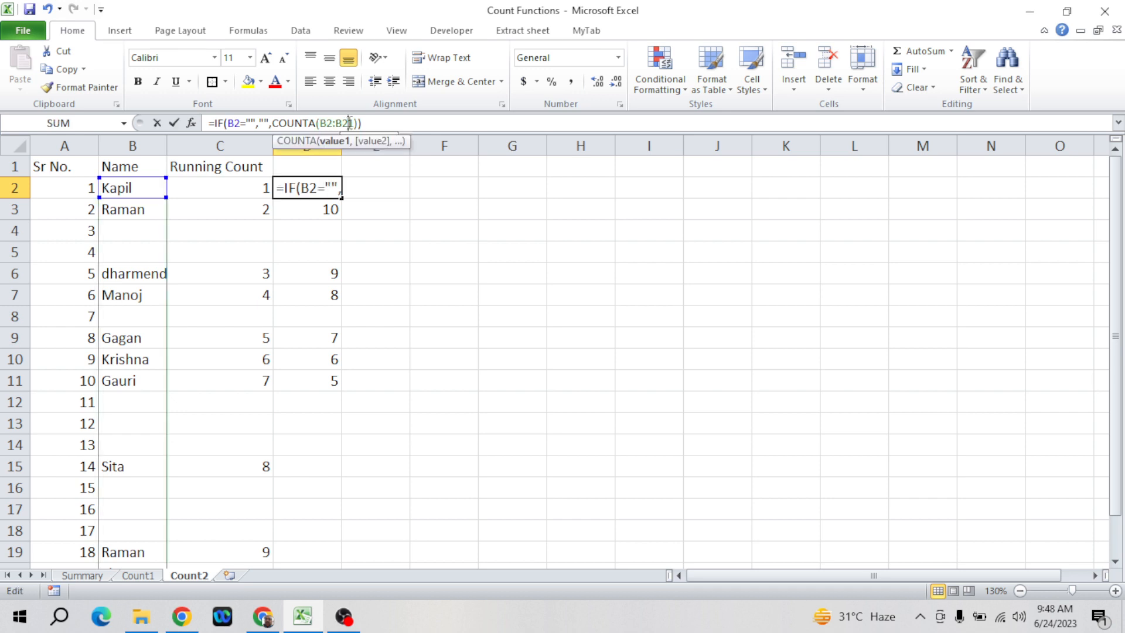
pyautogui.press('BackSpace')
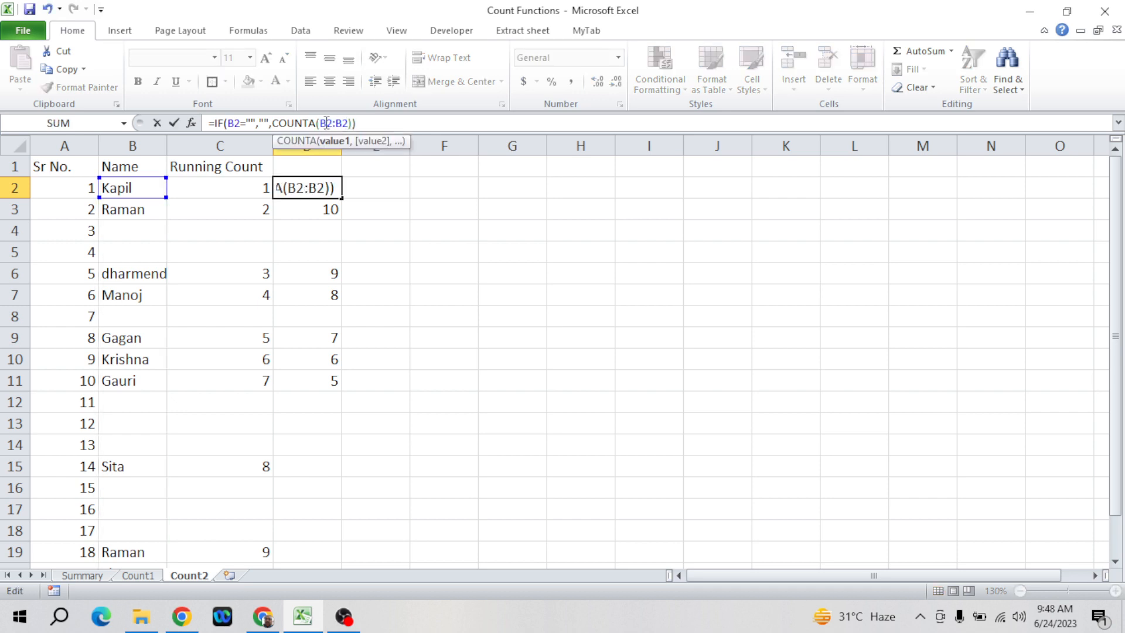
pyautogui.click(326, 123)
pyautogui.press('F4')
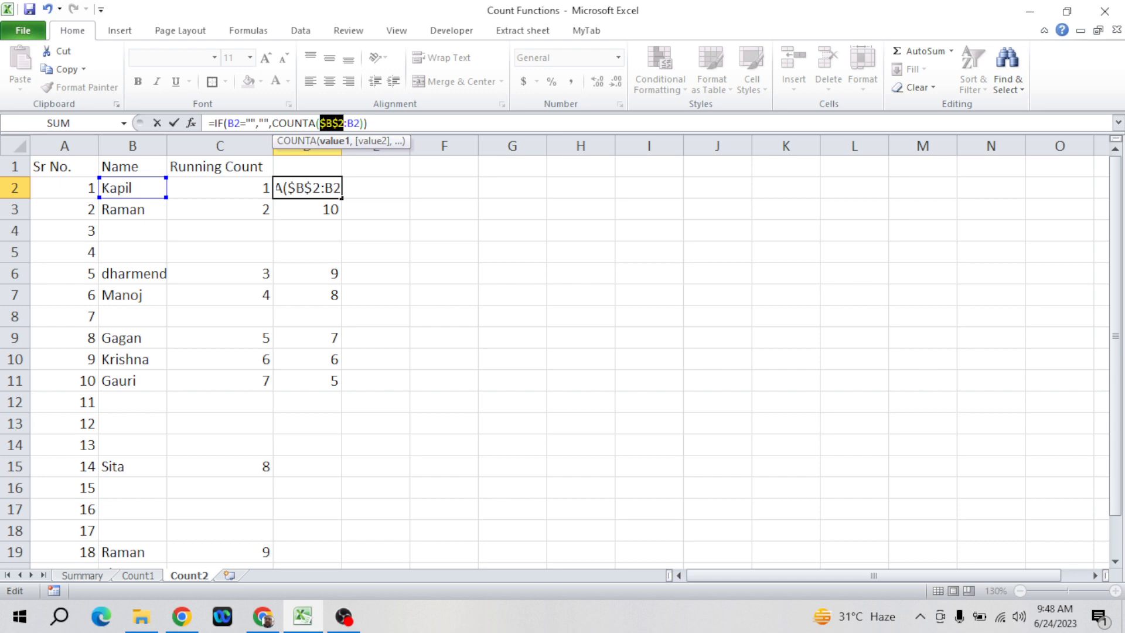
pyautogui.press('Return')
# - Fill the corrected running count formula from D2 down through D15
pyautogui.press('Up')
pyautogui.hotkey('shift', 'Down')
pyautogui.hotkey('shift', 'Down')
pyautogui.hotkey('shift', 'Down')
pyautogui.hotkey('shift', 'Down')
pyautogui.hotkey('shift', 'Down')
pyautogui.hotkey('shift', 'Down')
pyautogui.hotkey('shift', 'Down')
pyautogui.hotkey('shift', 'Down')
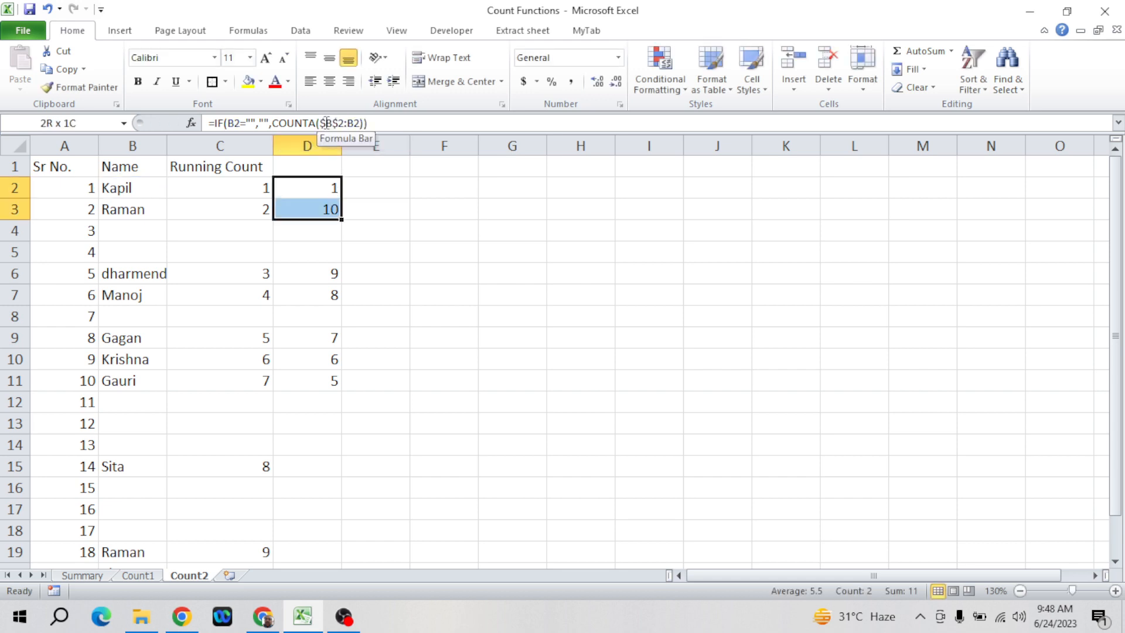
pyautogui.hotkey('shift', 'Down')
pyautogui.hotkey('shift', 'Down')
pyautogui.hotkey('shift', 'Down')
pyautogui.hotkey('shift', 'Down')
pyautogui.hotkey('shift', 'Down')
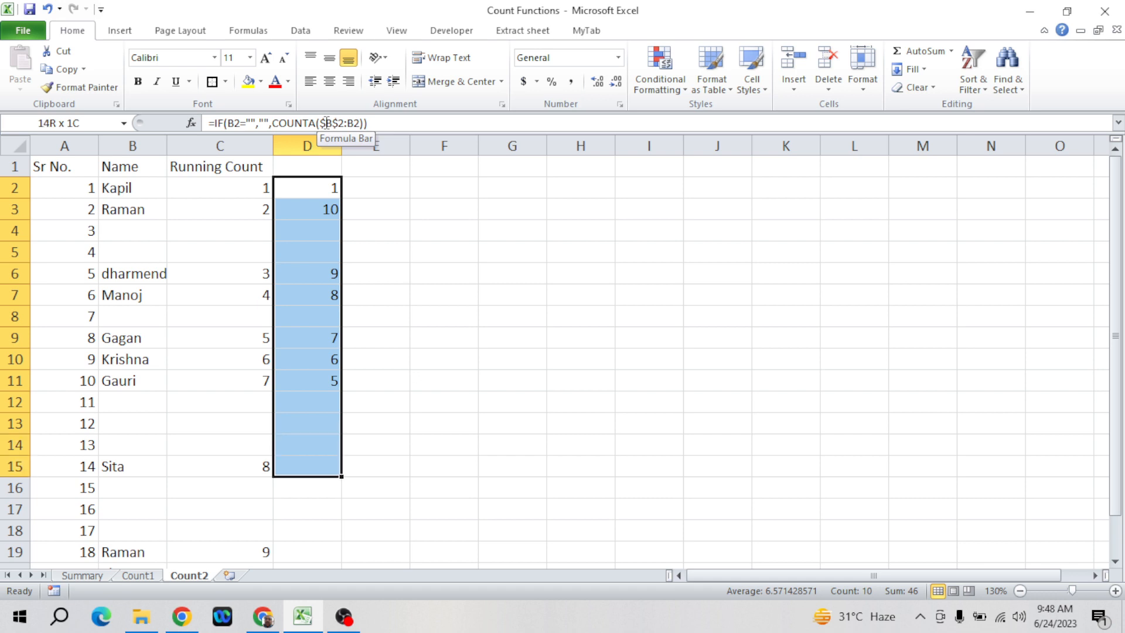
pyautogui.hotkey('ctrl', 'd')
pyautogui.press('Down')
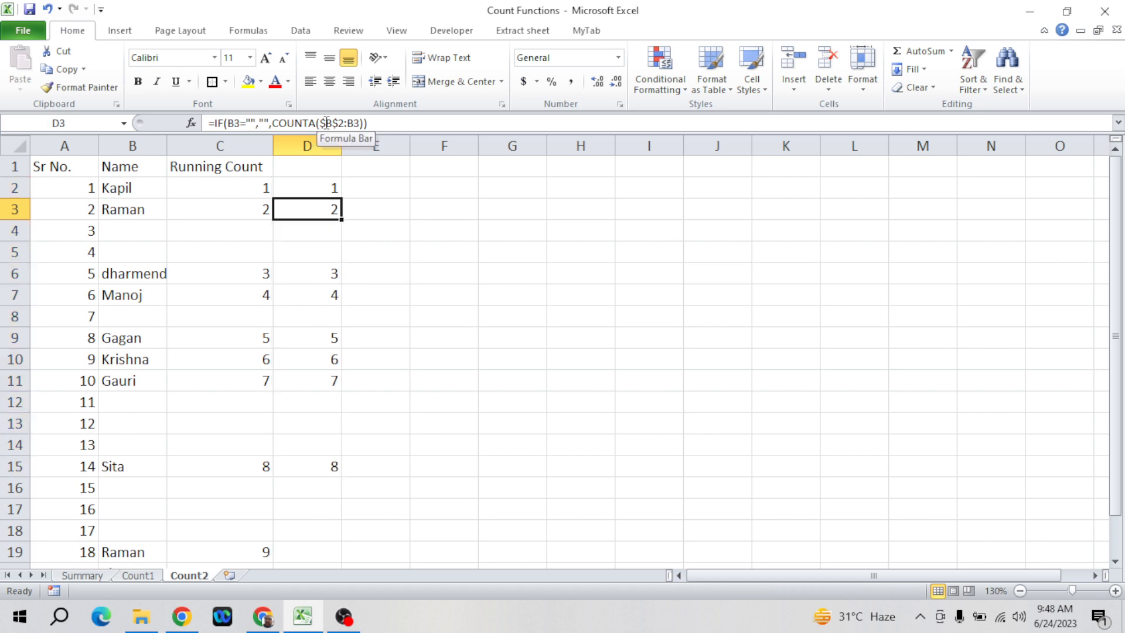
pyautogui.press('Up')
pyautogui.press('Up')
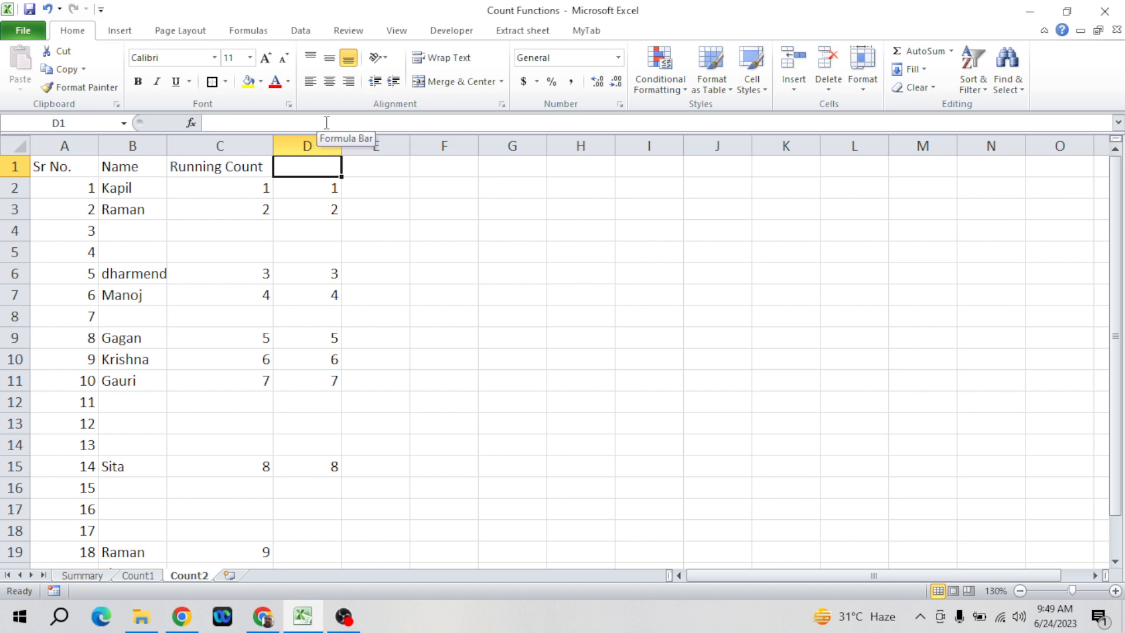
# - Replace COUNTA with COUNT in D2's formula to try it on the text names
pyautogui.press('Down')
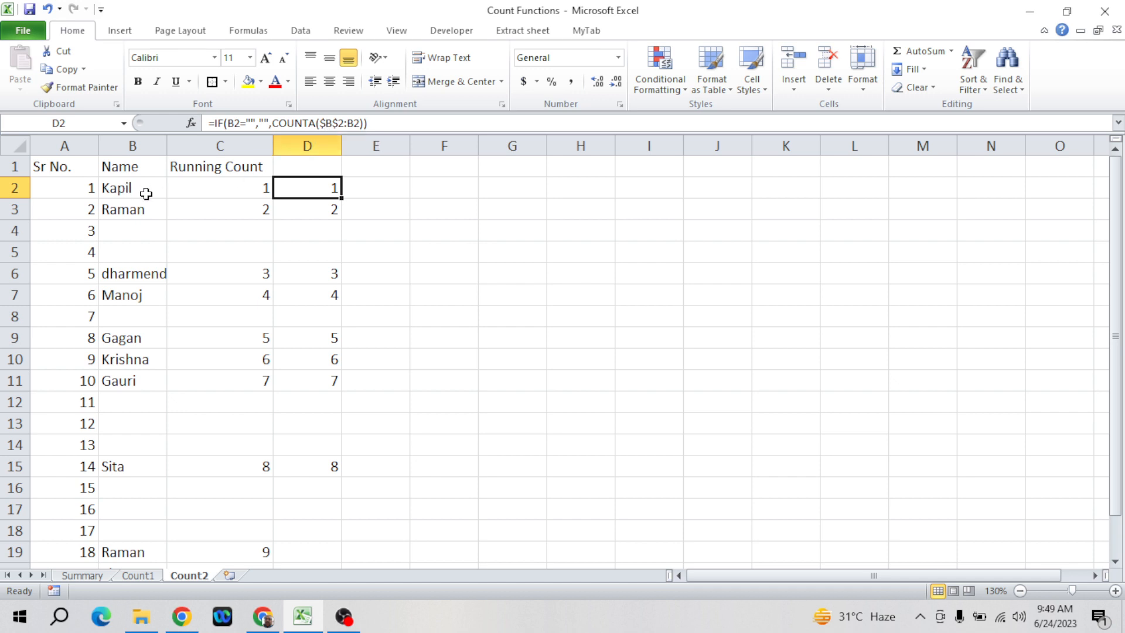
pyautogui.click(316, 123)
pyautogui.press('BackSpace')
pyautogui.press('Return')
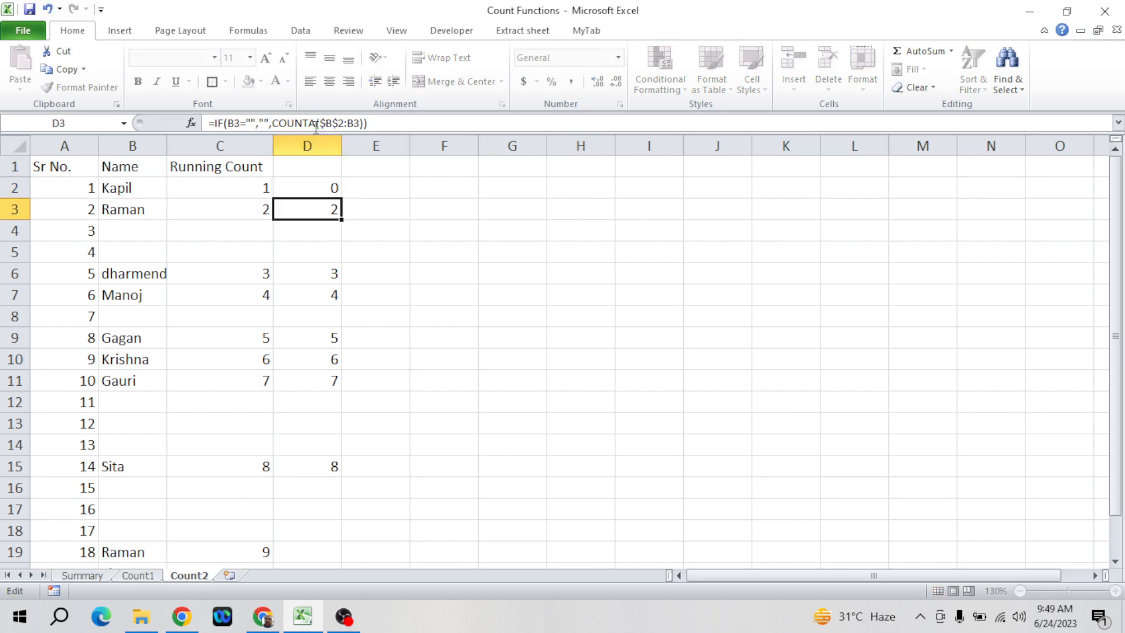
pyautogui.press('Up')
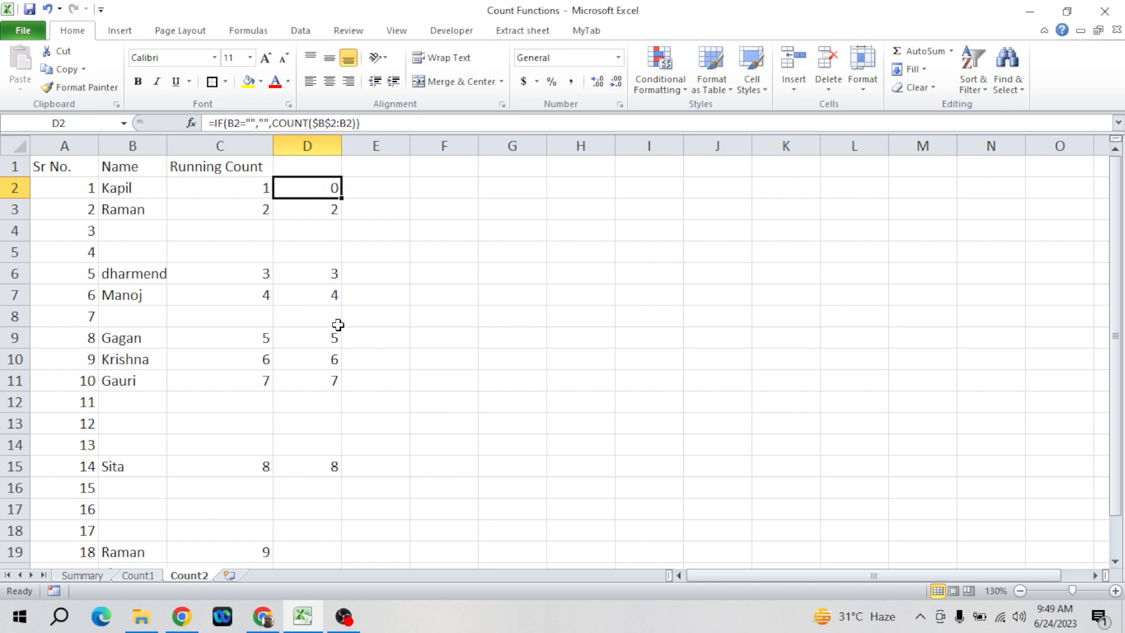
# - Restore COUNTA in place of COUNT in D2's formula
pyautogui.click(309, 123)
pyautogui.write('A')
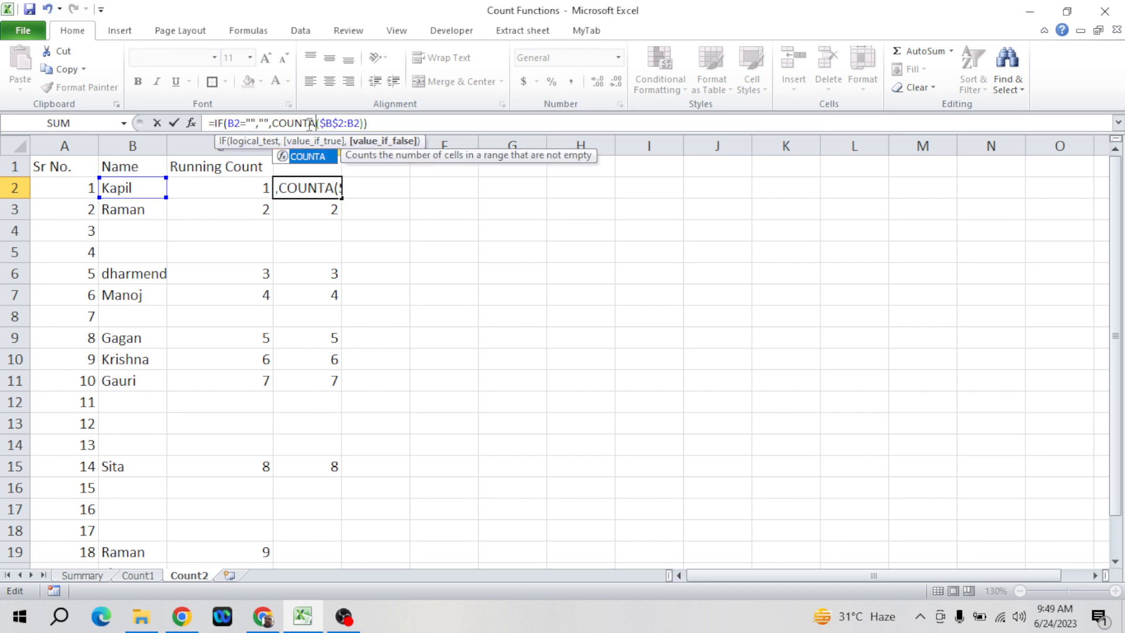
pyautogui.press('Return')
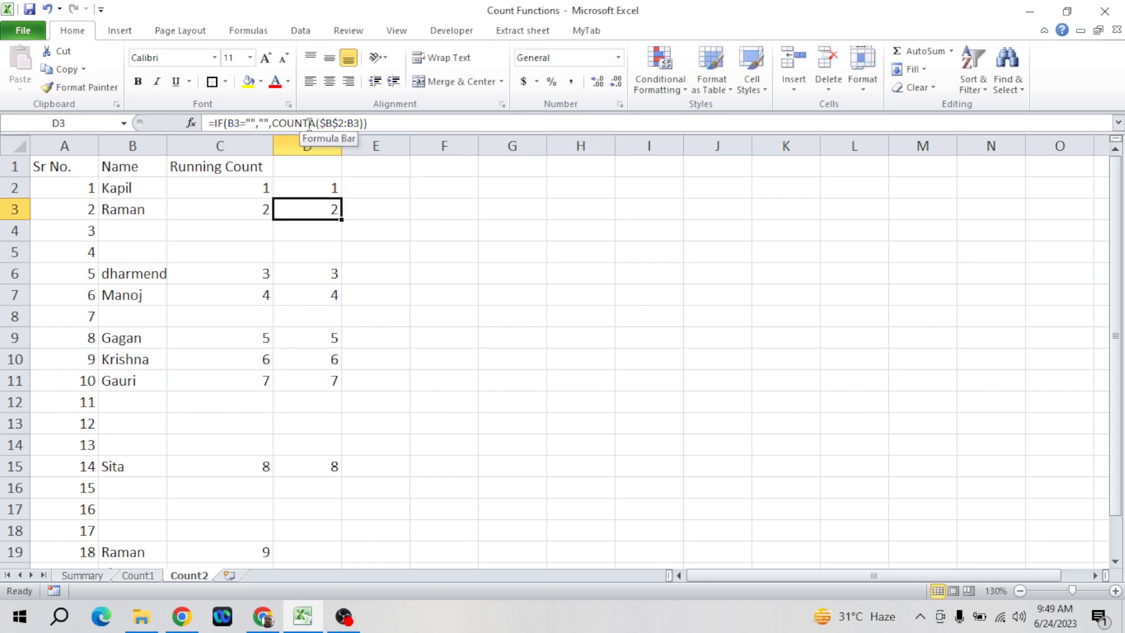
pyautogui.press('Up')
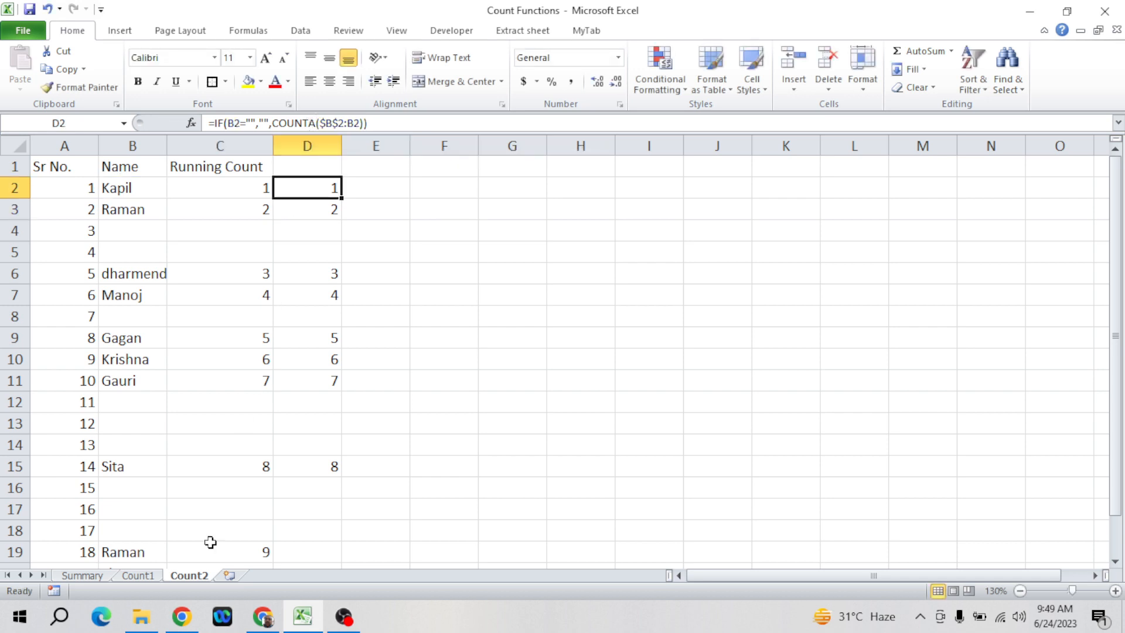
# - Insert a new worksheet after Count2 and name it Count3
pyautogui.click(229, 575)
pyautogui.doubleClick(232, 576)
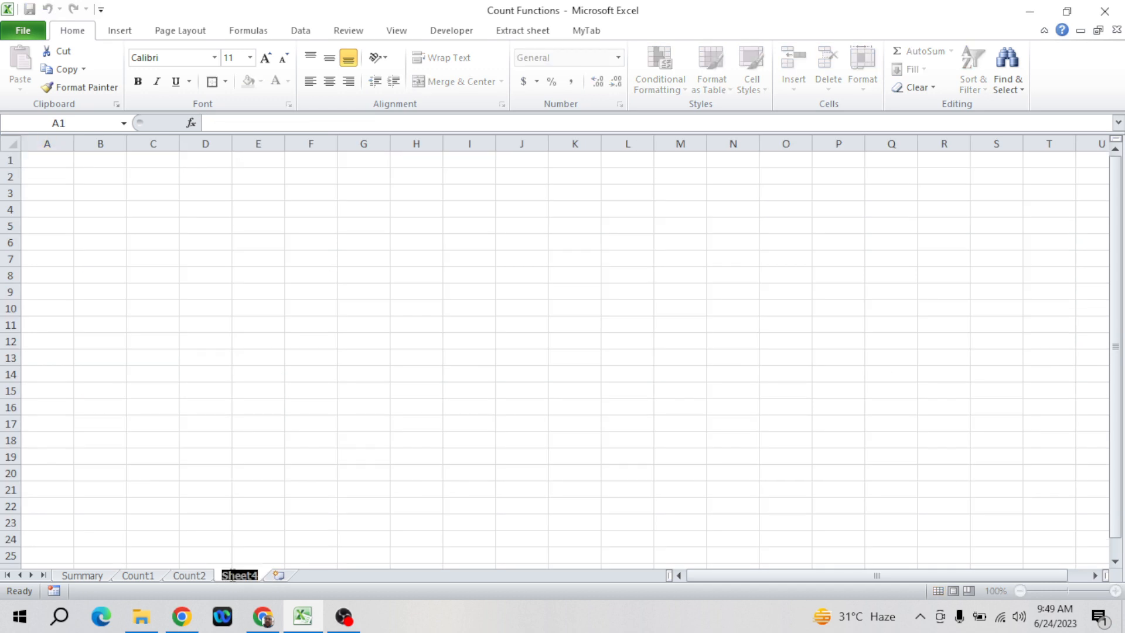
pyautogui.write('Co')
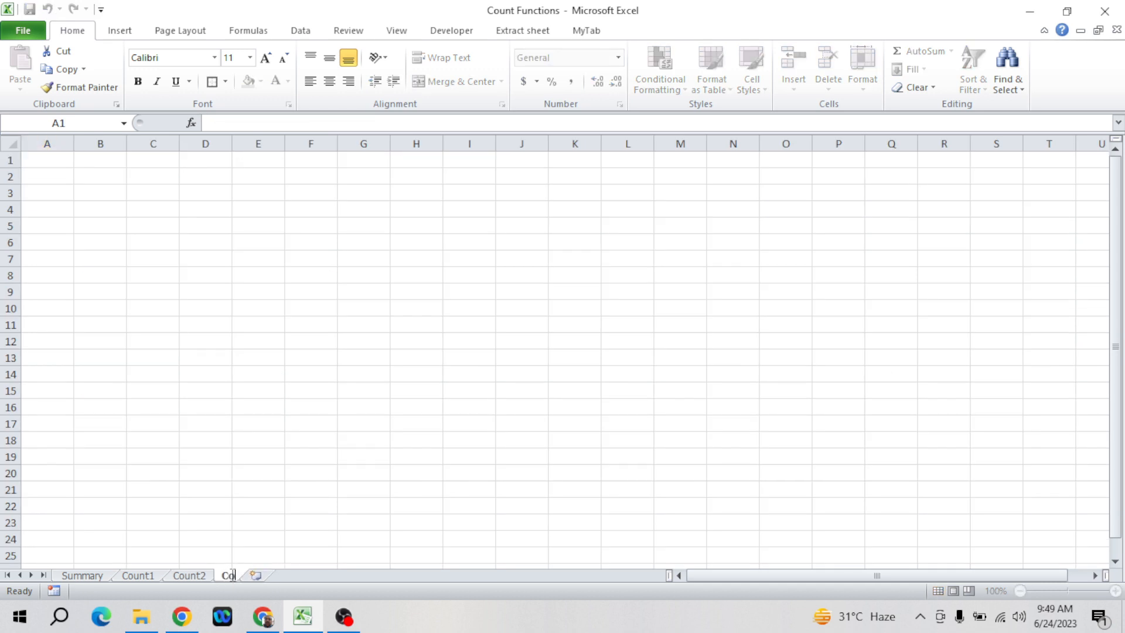
pyautogui.write('unt3')
pyautogui.click(480, 331)
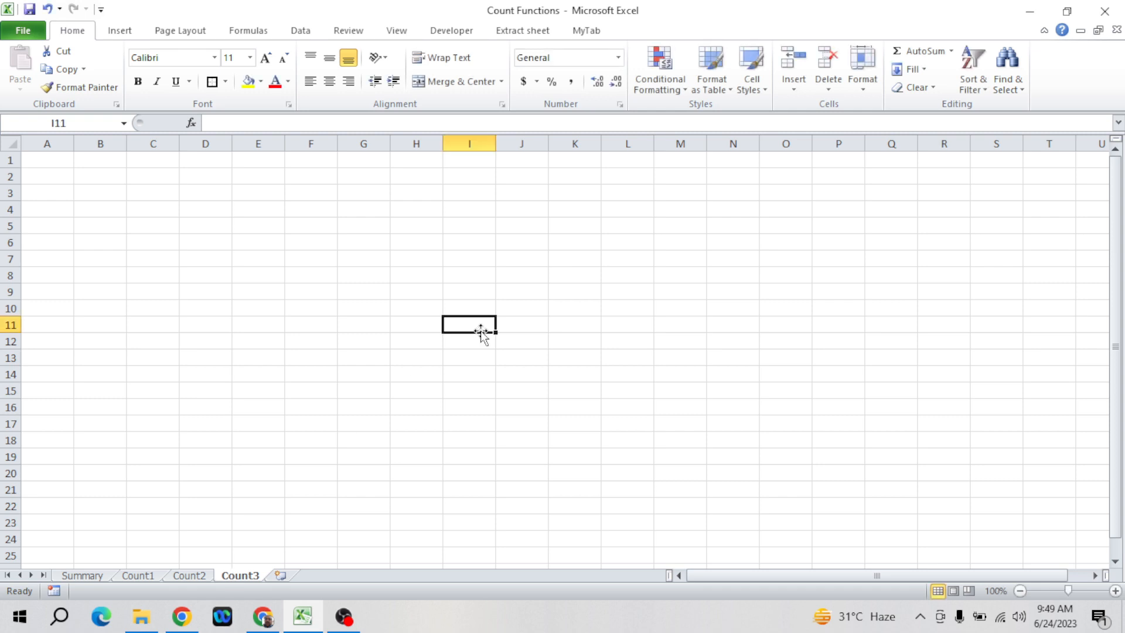
pyautogui.hotkey('ctrl', 'Up')
pyautogui.press('Left')
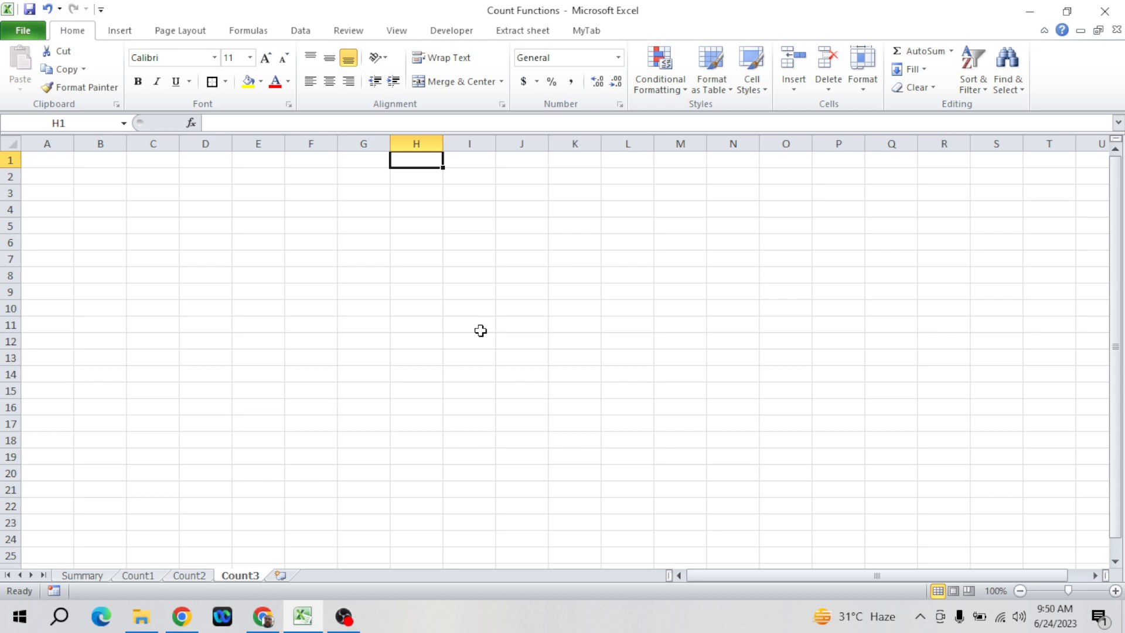
# - Enter the label Countif in cell G3 of the Count3 sheet
pyautogui.press('Down')
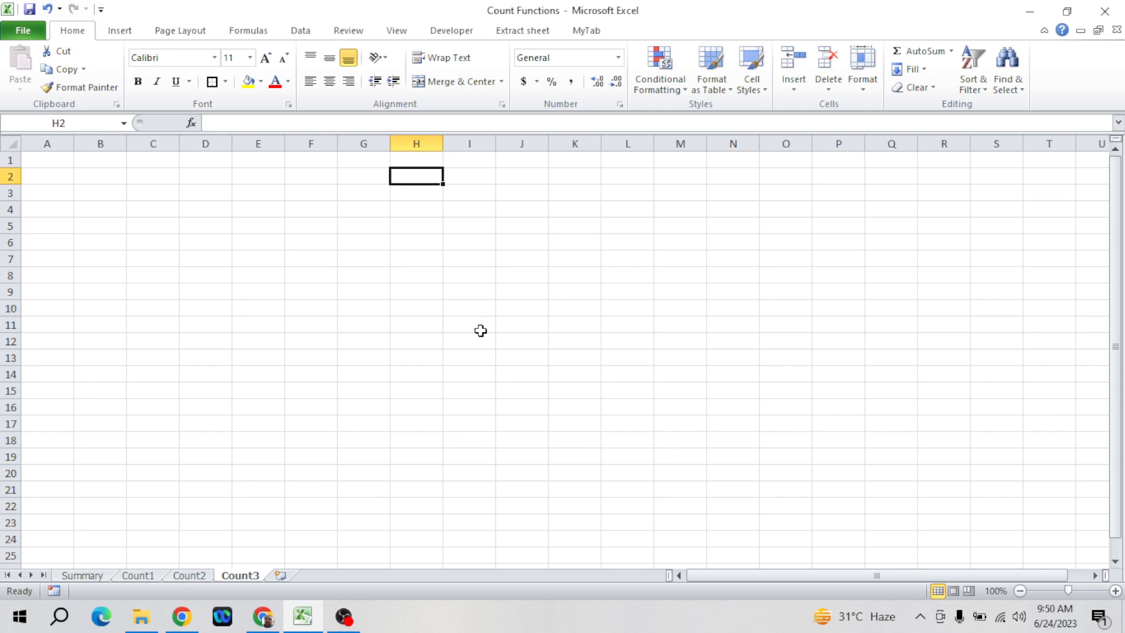
pyautogui.press('Left')
pyautogui.press('Down')
pyautogui.write('Count')
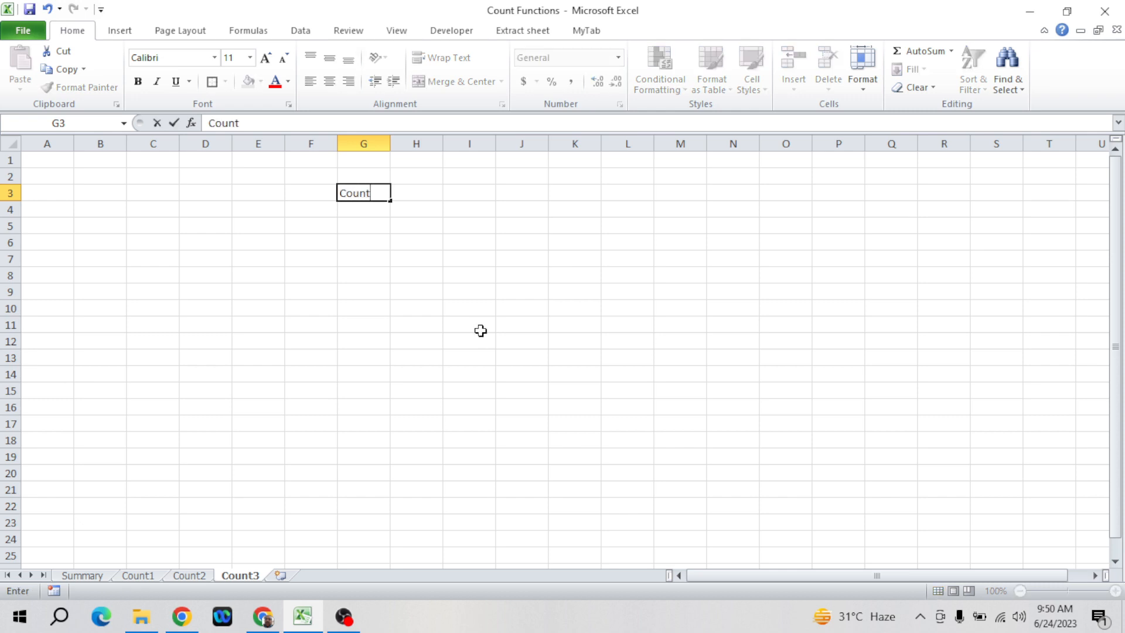
pyautogui.write('if')
pyautogui.press('Tab')
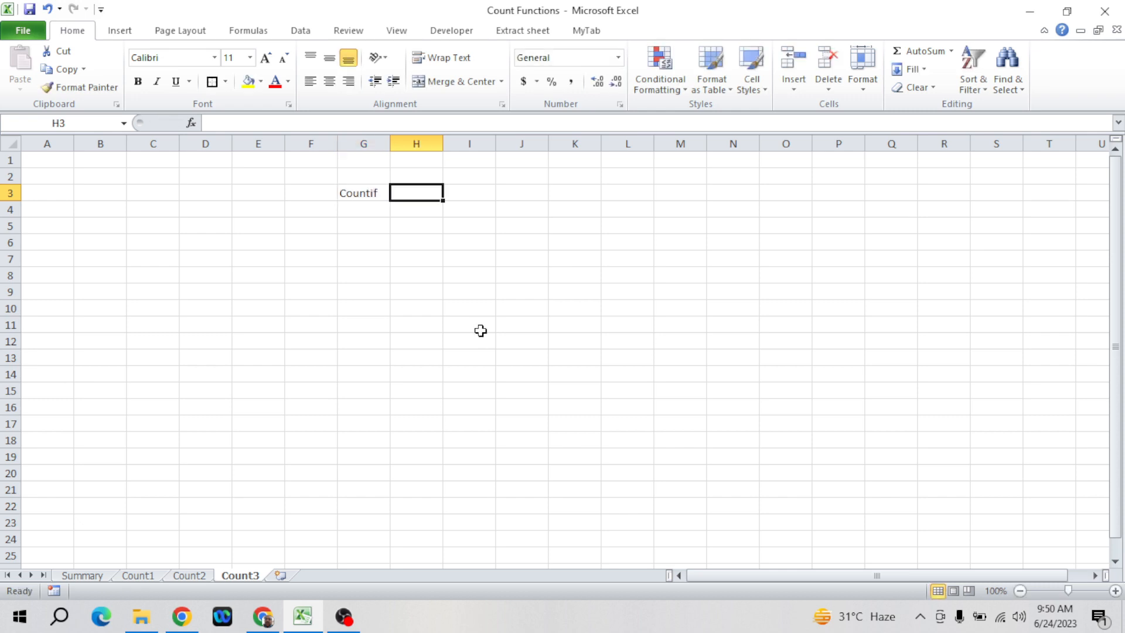
pyautogui.press('Right')
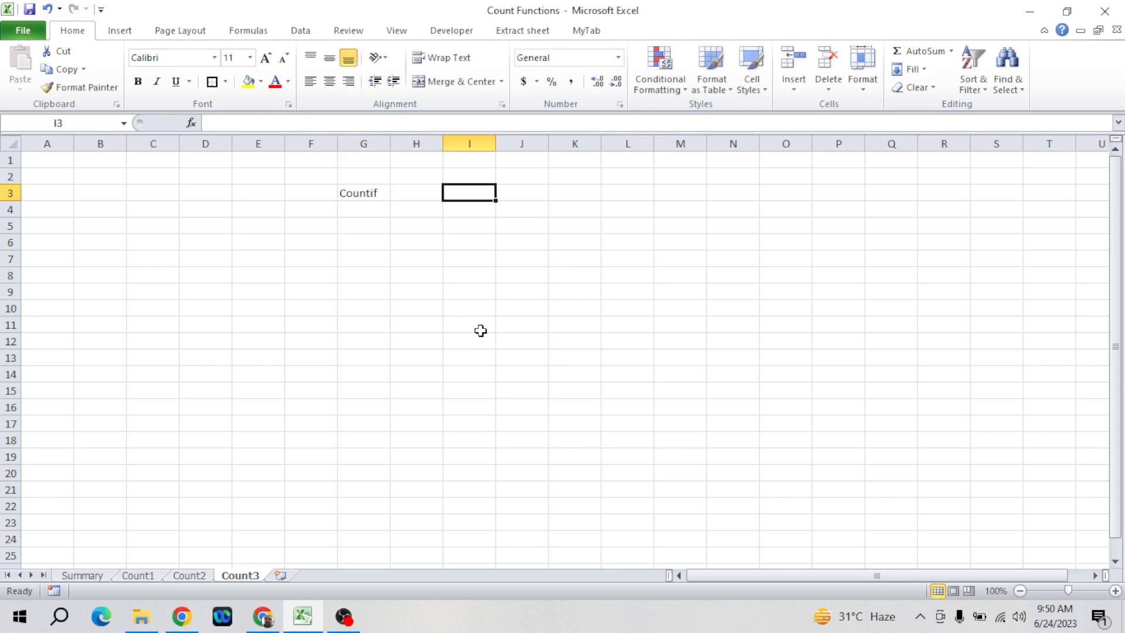
pyautogui.write('=coun')
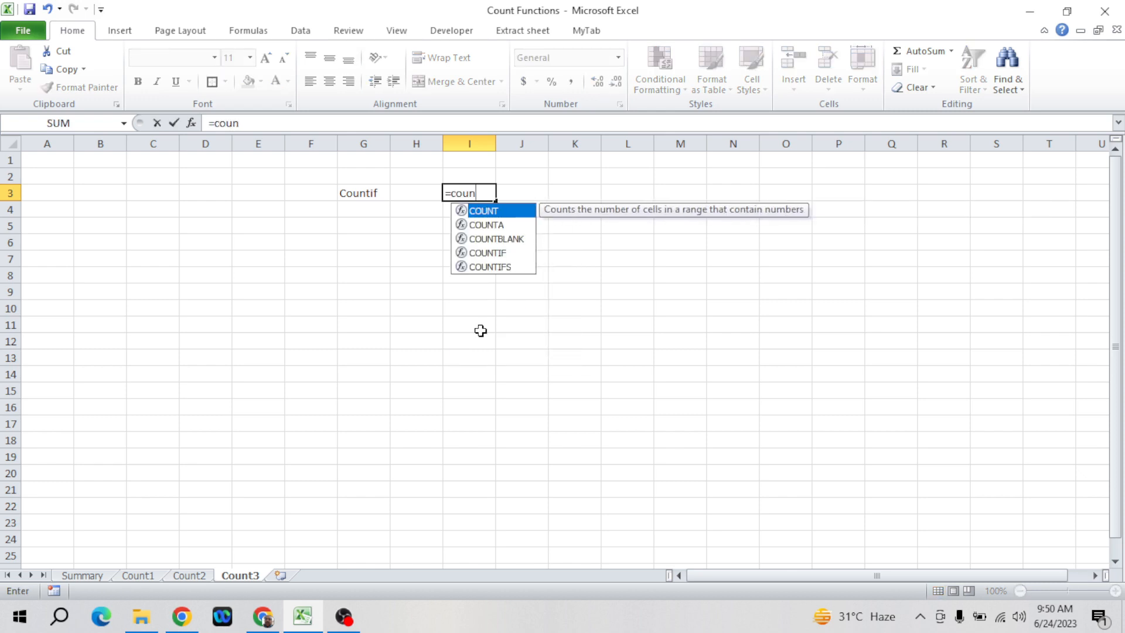
pyautogui.press('Down')
pyautogui.press('Down')
pyautogui.press('Down')
pyautogui.press('Tab')
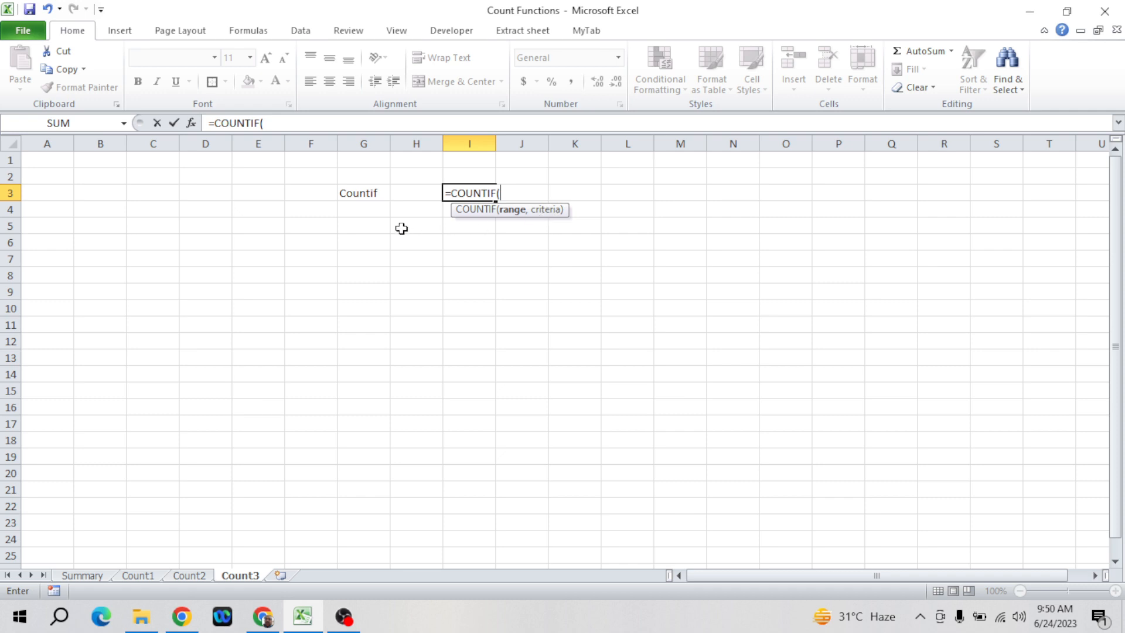
pyautogui.press('Escape')
pyautogui.press('Up')
pyautogui.press('Up')
pyautogui.press('Home')
pyautogui.press('Down')
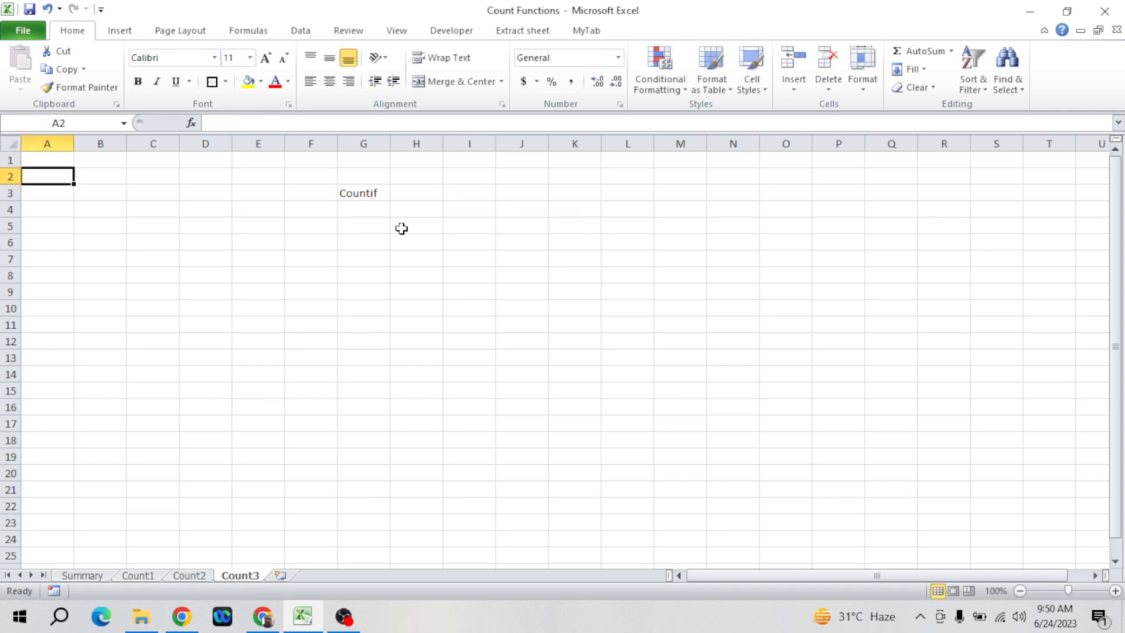
pyautogui.press('Down')
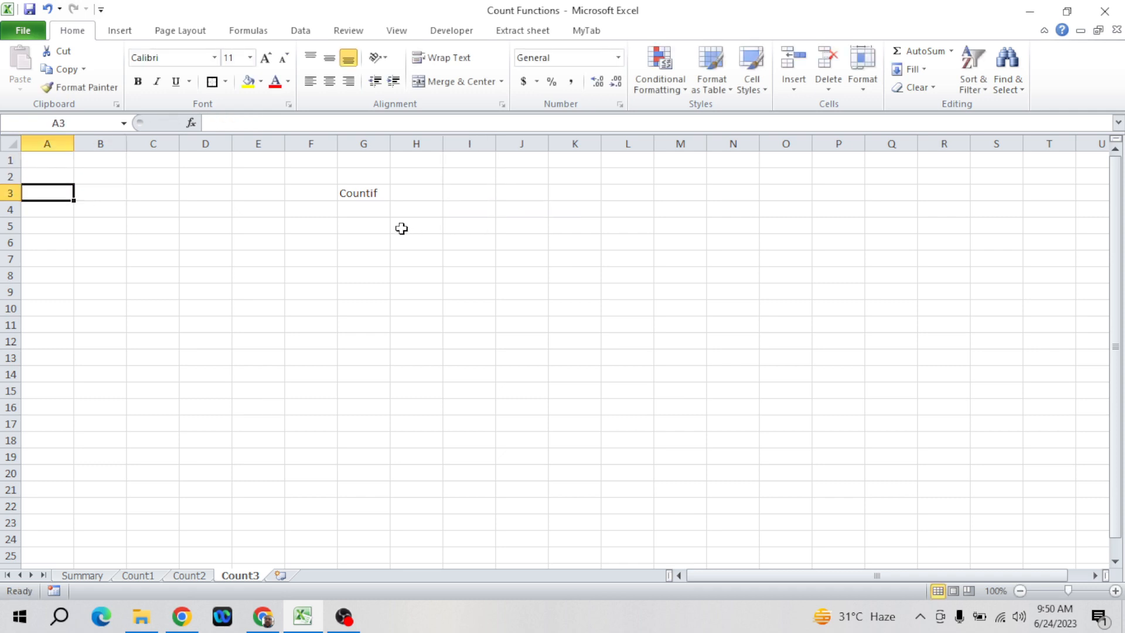
pyautogui.press('Right')
pyautogui.press('Right')
pyautogui.press('Right')
pyautogui.press('Right')
pyautogui.press('Right')
pyautogui.press('Right')
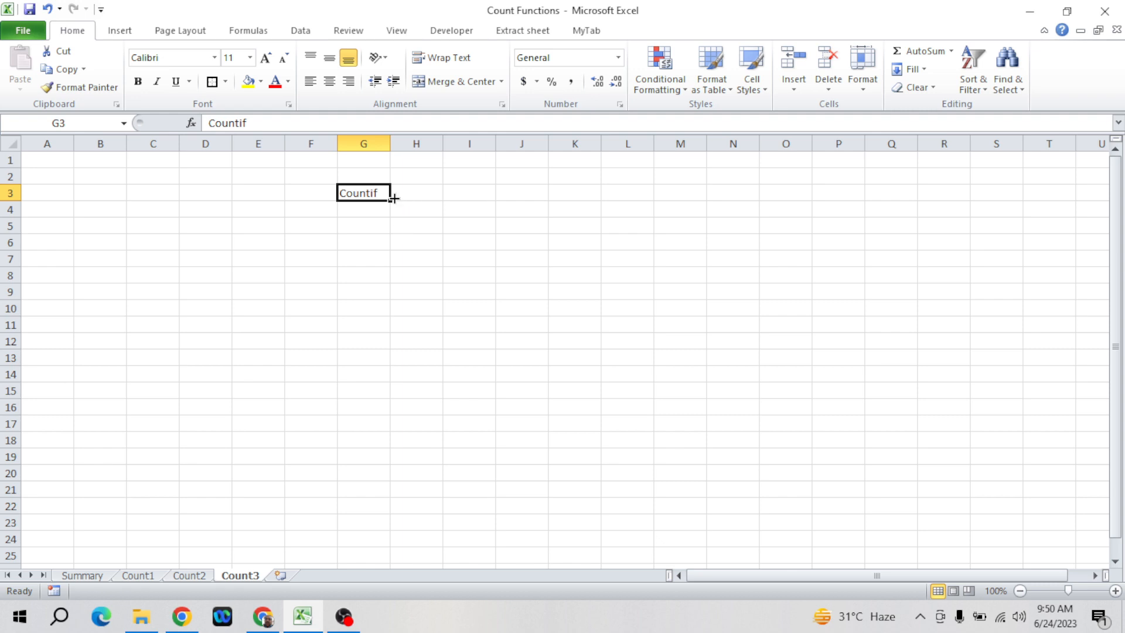
pyautogui.click(423, 193)
pyautogui.write('=')
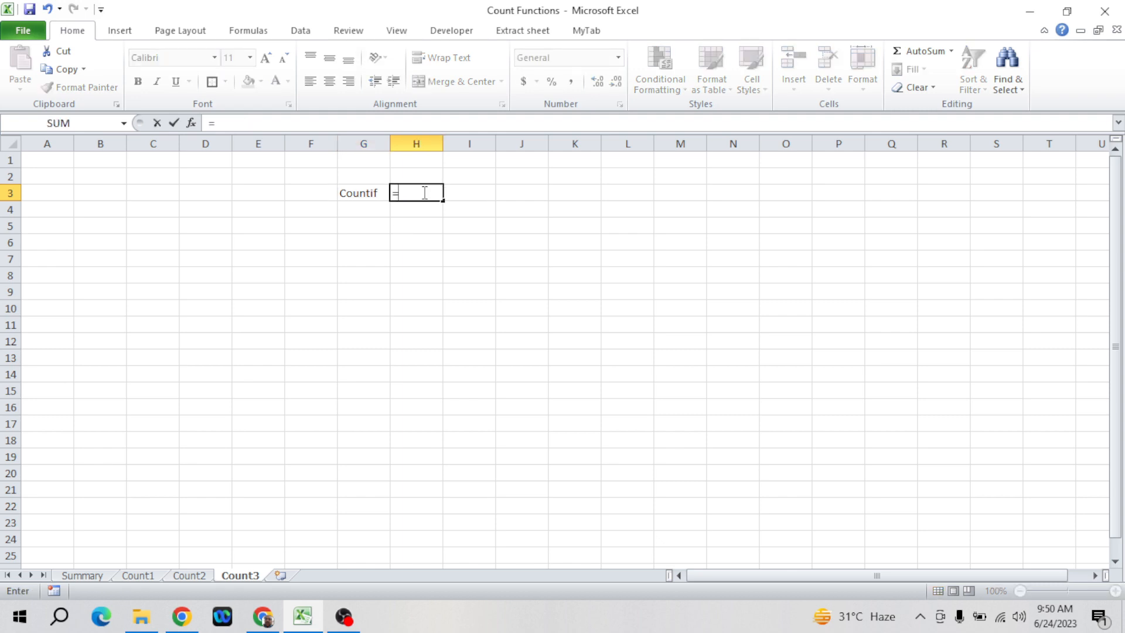
pyautogui.press('Escape')
pyautogui.press('Home')
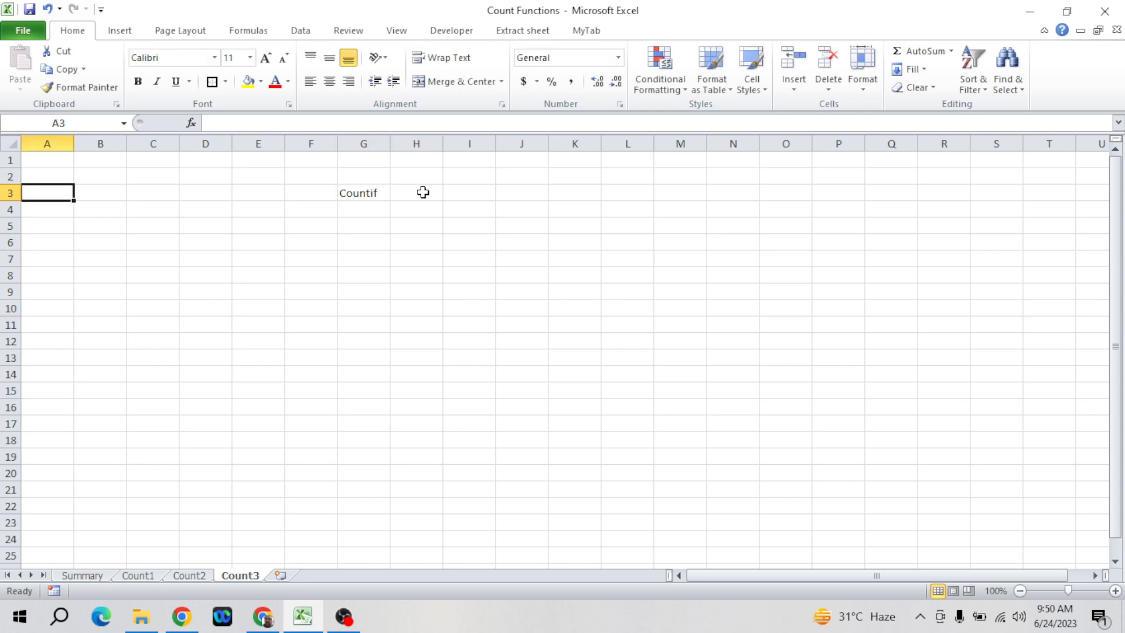
# - Switch to File Explorer and open the Adv. Excel Content workbook from Adv. Learning > Data > Adv. Excel Data
pyautogui.hotkey('alt', 'Tab')
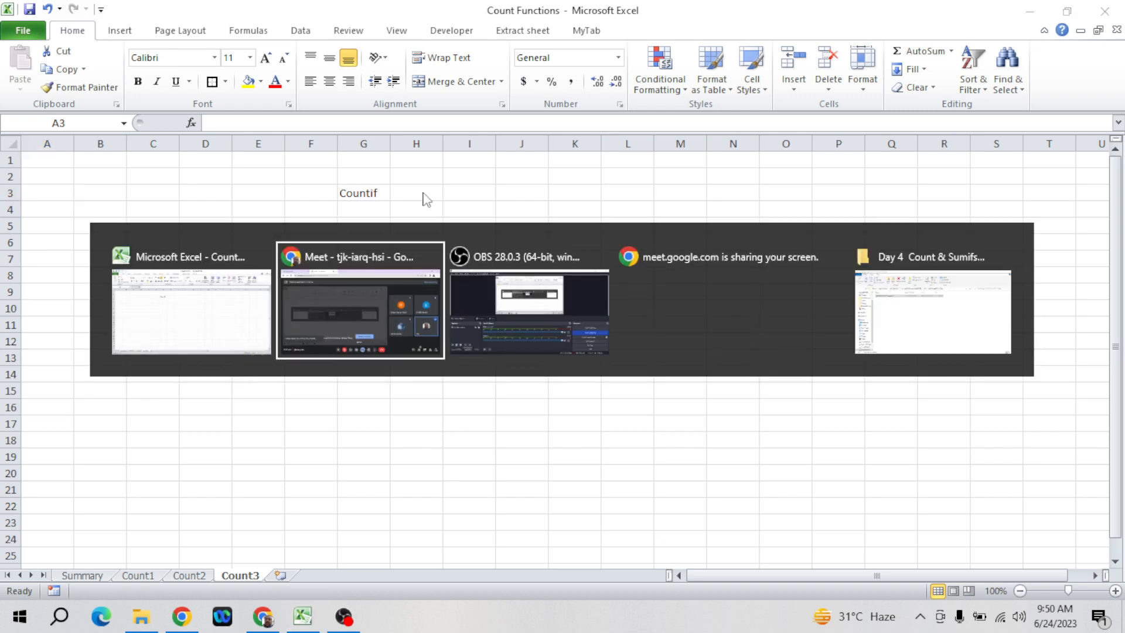
pyautogui.hotkey('alt', 'Tab')
pyautogui.hotkey('alt', 'Tab')
pyautogui.hotkey('alt', 'Tab')
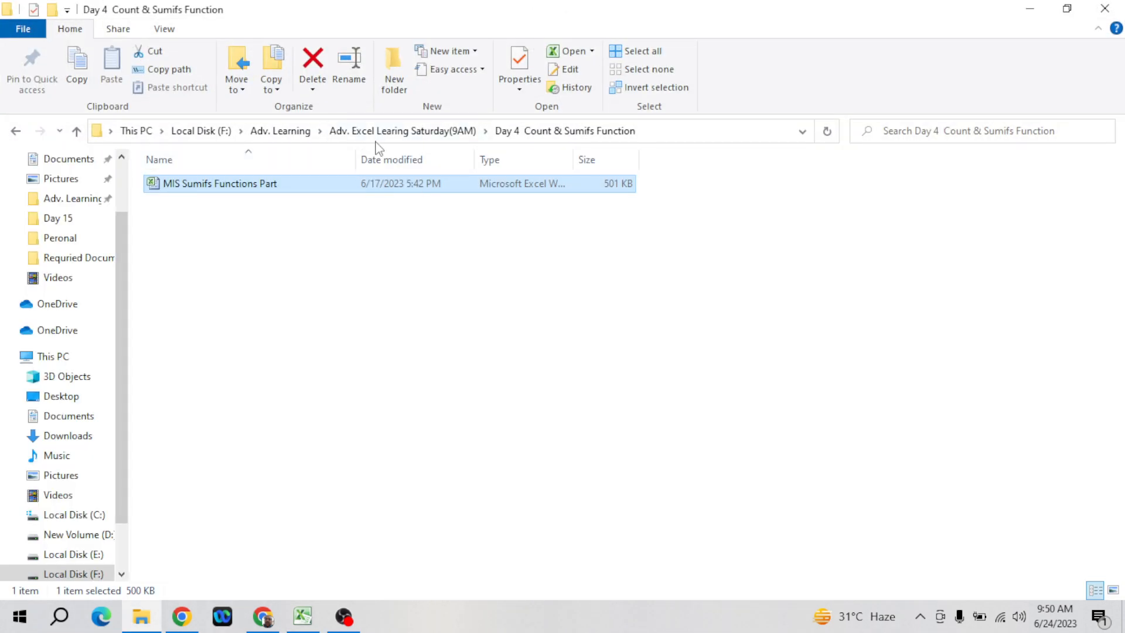
pyautogui.click(299, 132)
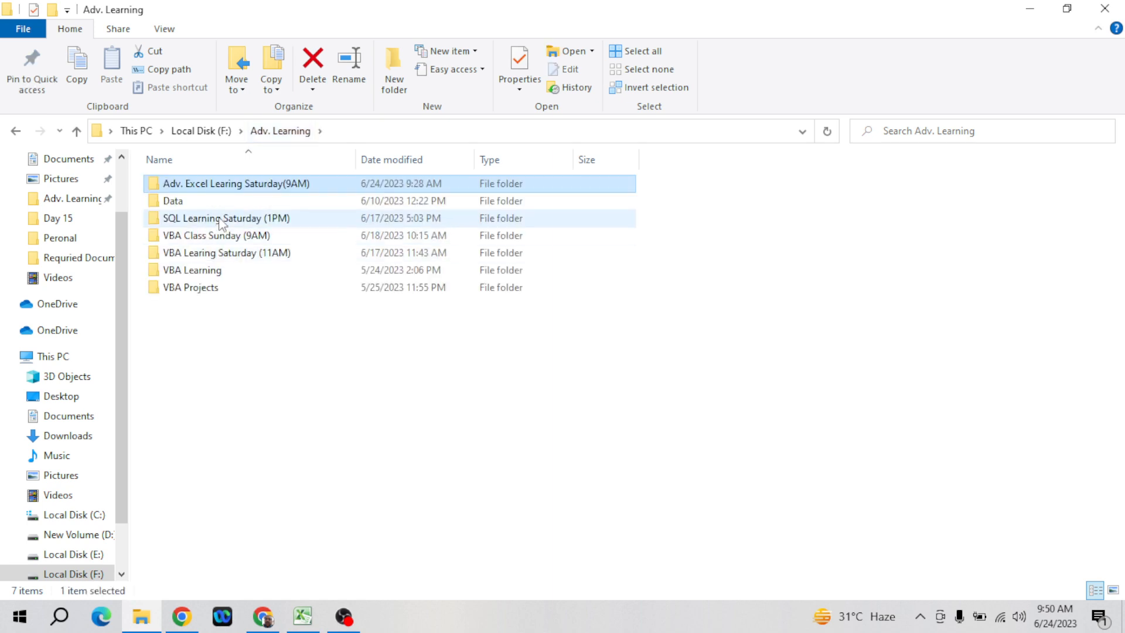
pyautogui.doubleClick(193, 201)
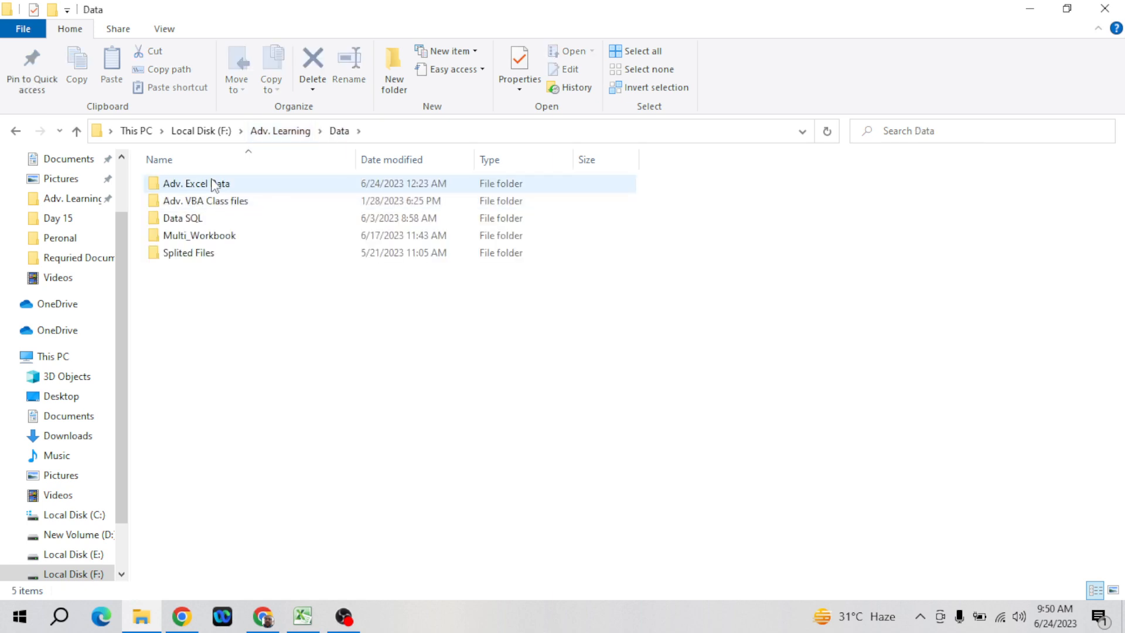
pyautogui.doubleClick(213, 184)
pyautogui.click(217, 189)
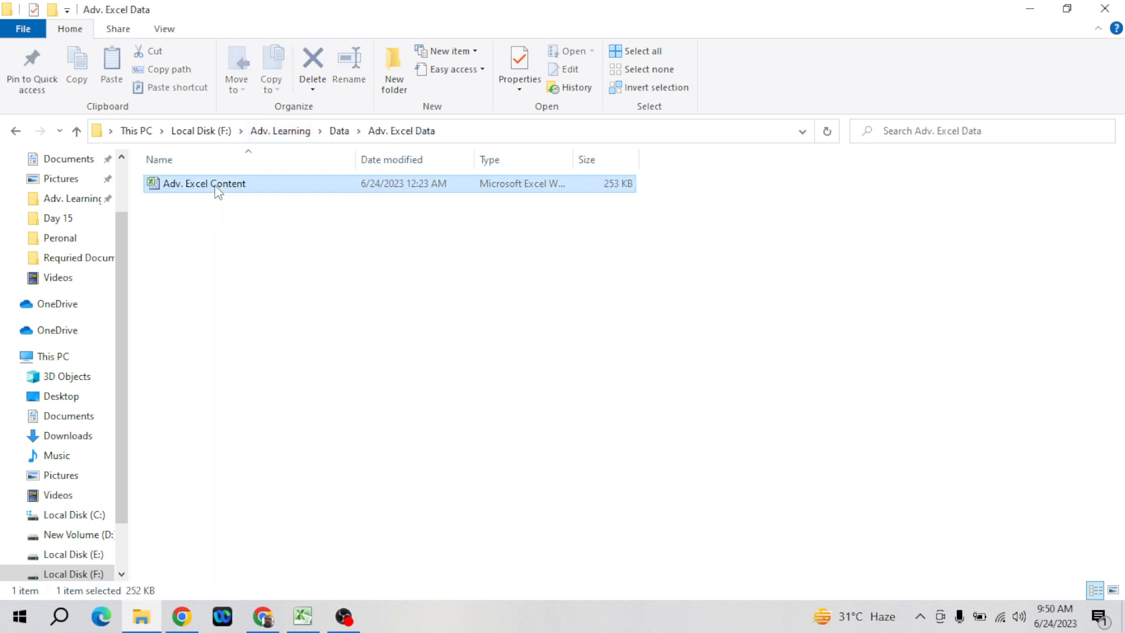
pyautogui.doubleClick(217, 188)
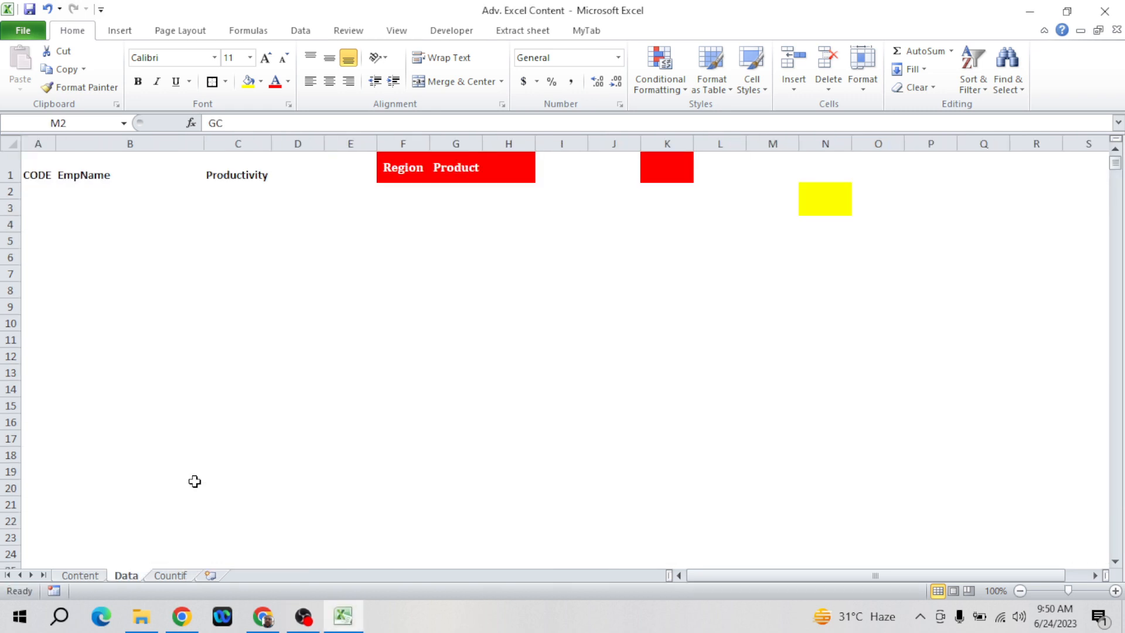
# - Copy the whole Region, Product and Grand_Total table from the Data sheet to A1 of Count3 in the Count Functions workbook
pyautogui.click(382, 364)
pyautogui.hotkey('ctrl', 'Up')
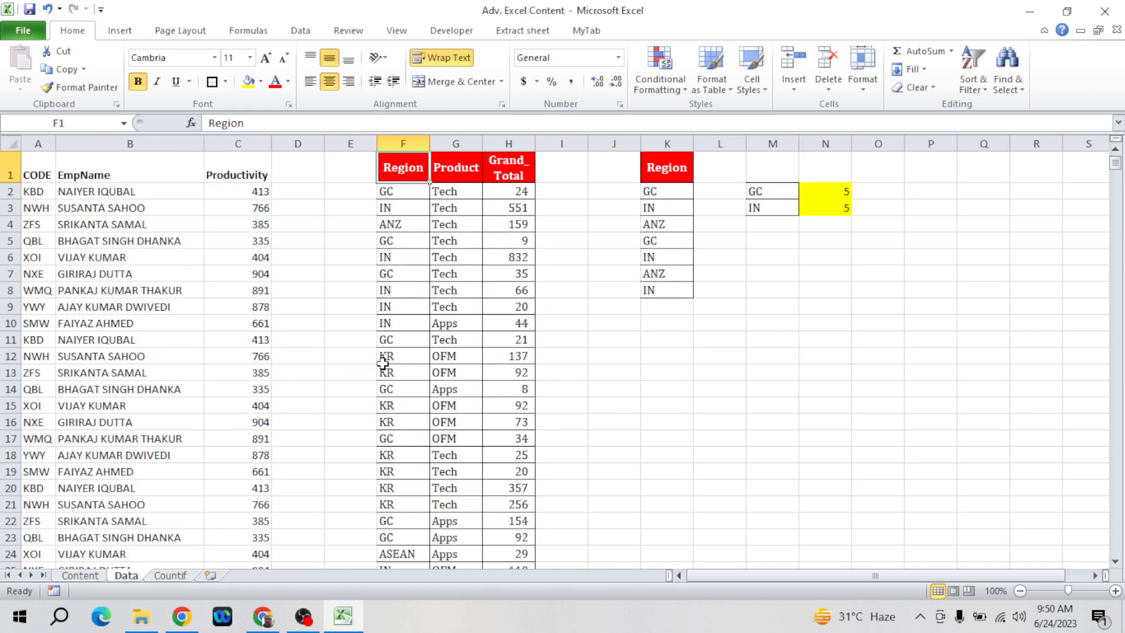
pyautogui.hotkey('shift', 'Right')
pyautogui.hotkey('shift', 'Right')
pyautogui.hotkey('ctrl', 'shift', 'Down')
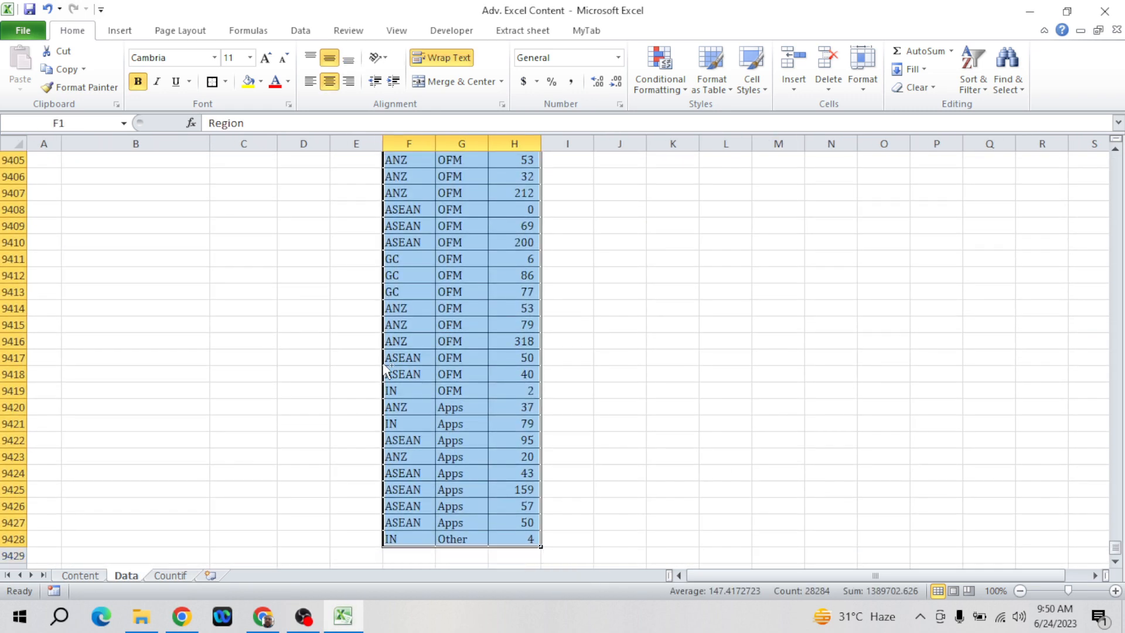
pyautogui.hotkey('ctrl', 'c')
pyautogui.hotkey('alt', 'Tab')
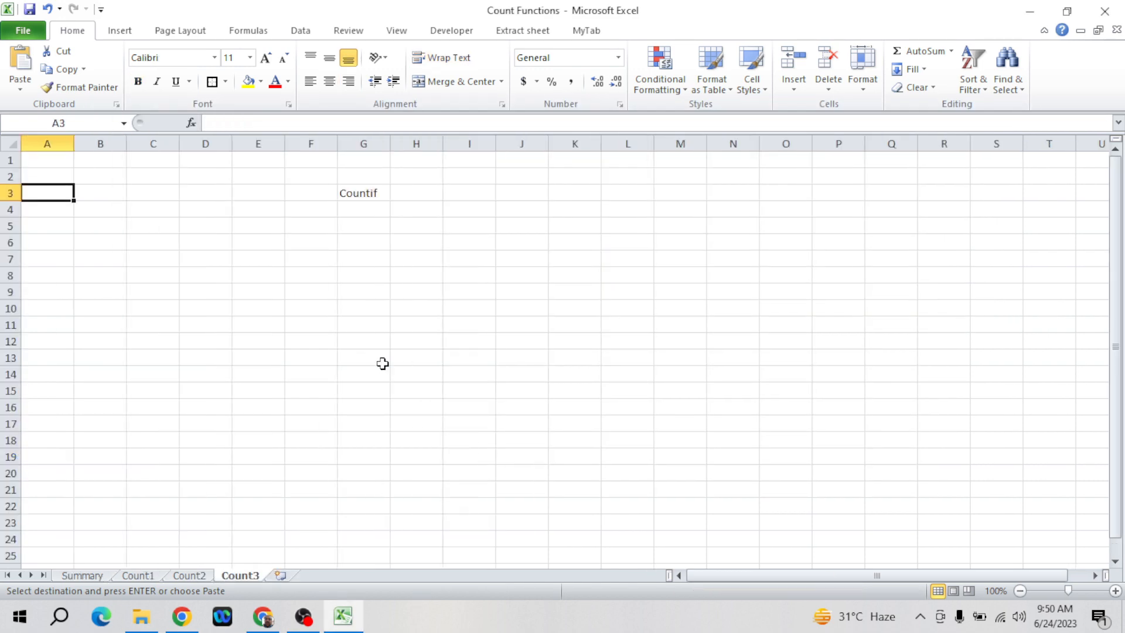
pyautogui.hotkey('ctrl', 'Home')
pyautogui.hotkey('ctrl', 'v')
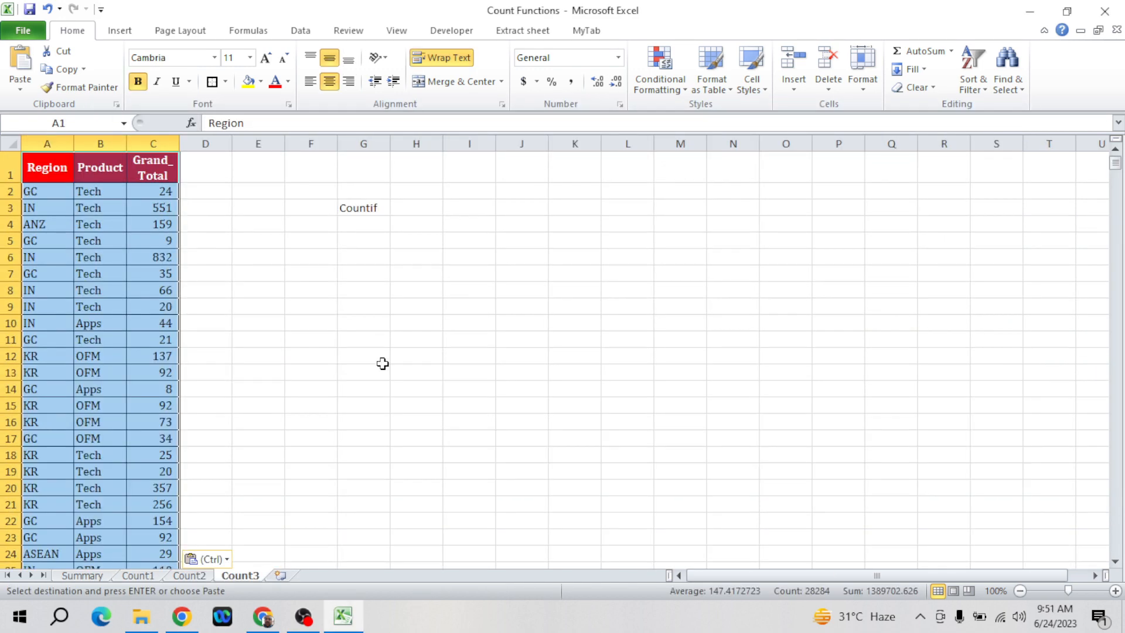
# - Close the Adv. Excel Content workbook without keeping the copied data on the clipboard
pyautogui.hotkey('alt', 'Tab')
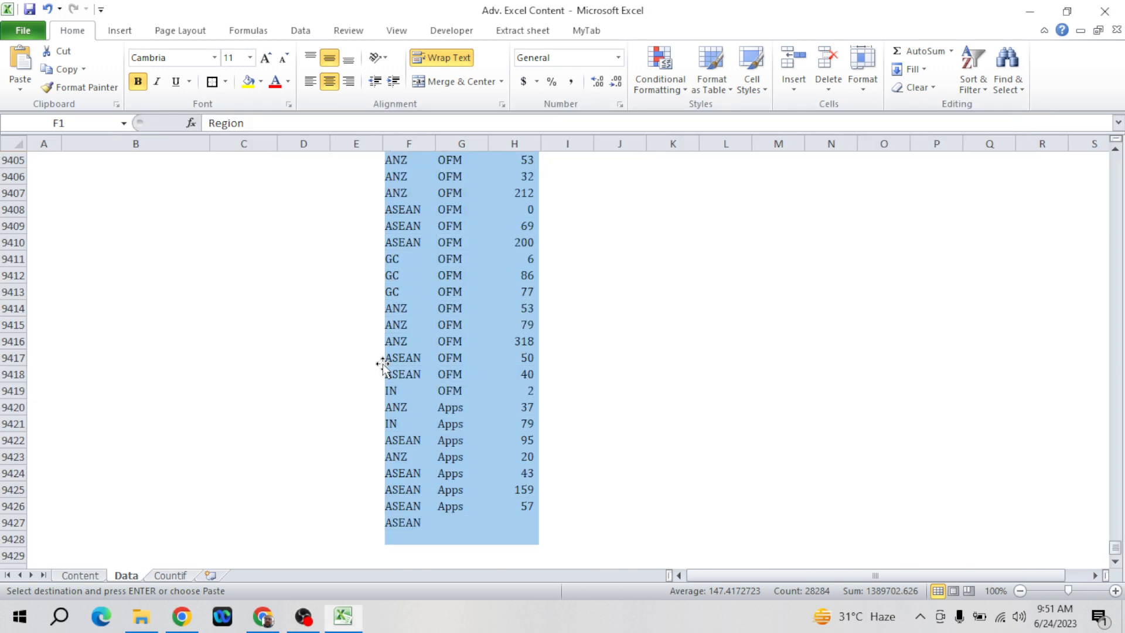
pyautogui.hotkey('ctrl', 'w')
pyautogui.press('Tab')
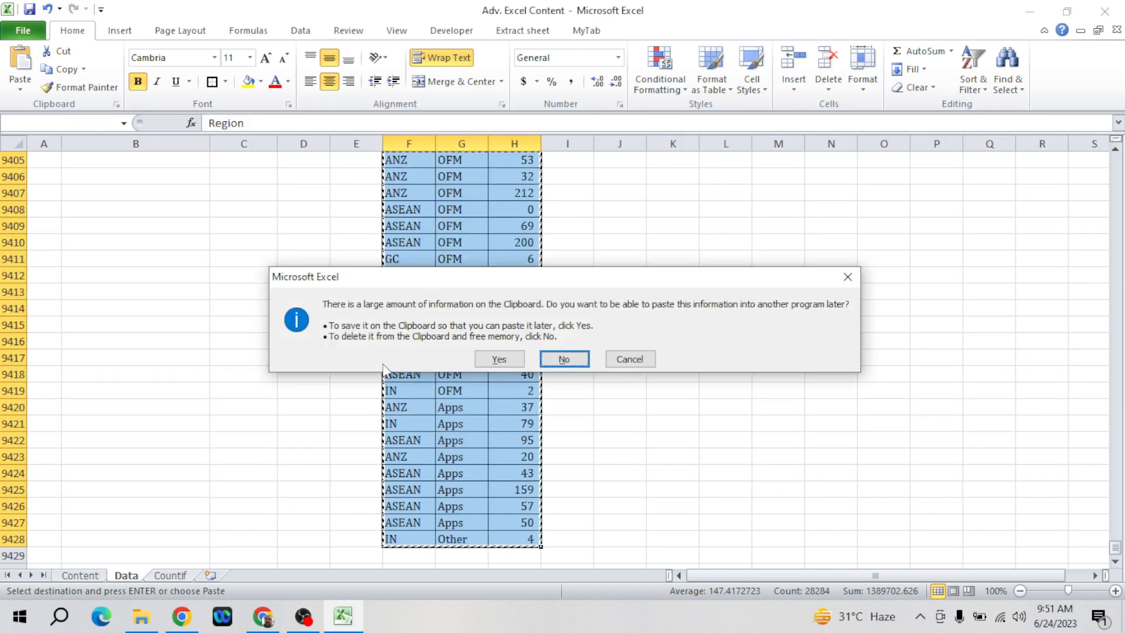
pyautogui.press('Return')
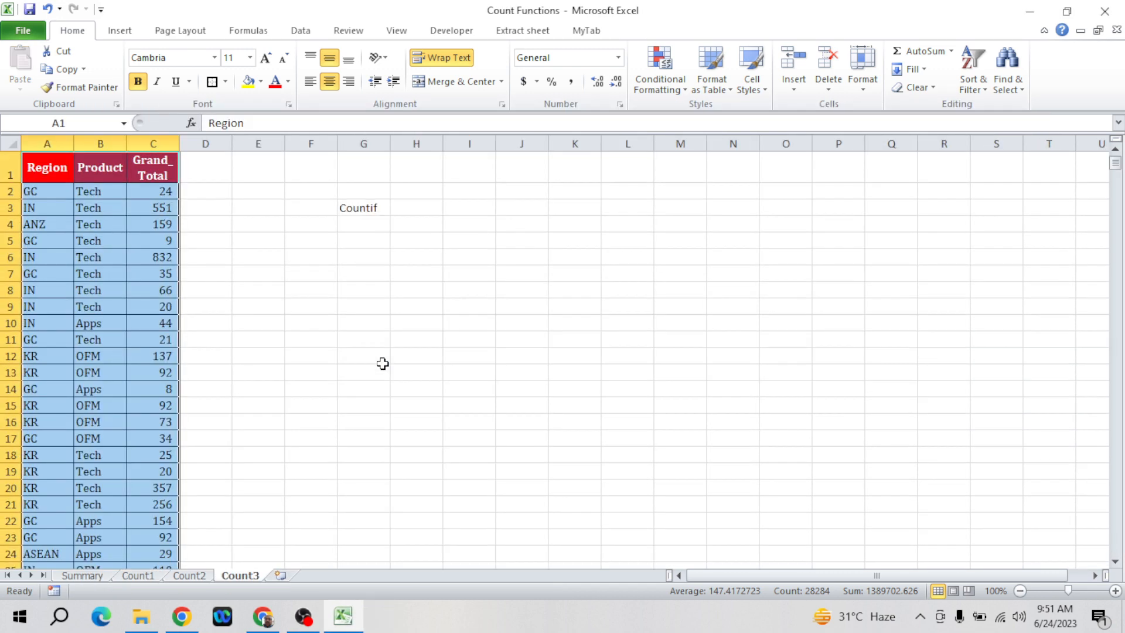
# - Autofit the column widths of the pasted Region, Product and Grand_Total table
pyautogui.hotkey('ctrl', 'shift', 'Right')
pyautogui.hotkey('ctrl', 'shift', 'Down')
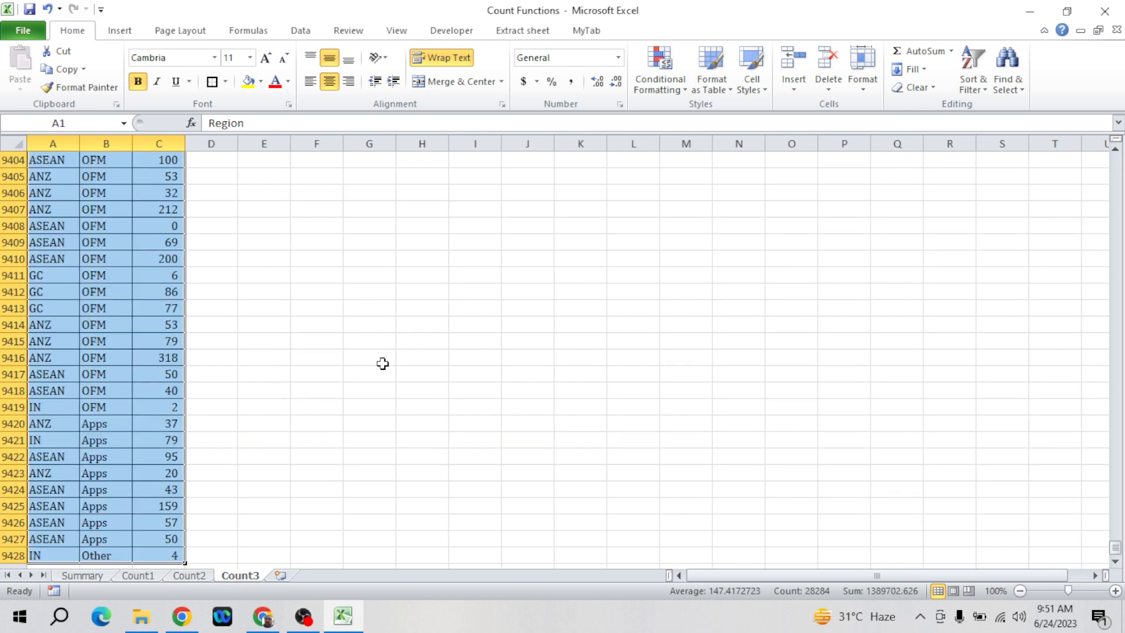
pyautogui.hotkey('ctrl', 'Home')
# - Look through the Region values in the first rows of the pasted table
pyautogui.press('Down')
pyautogui.press('Down')
pyautogui.press('Down')
pyautogui.press('Down')
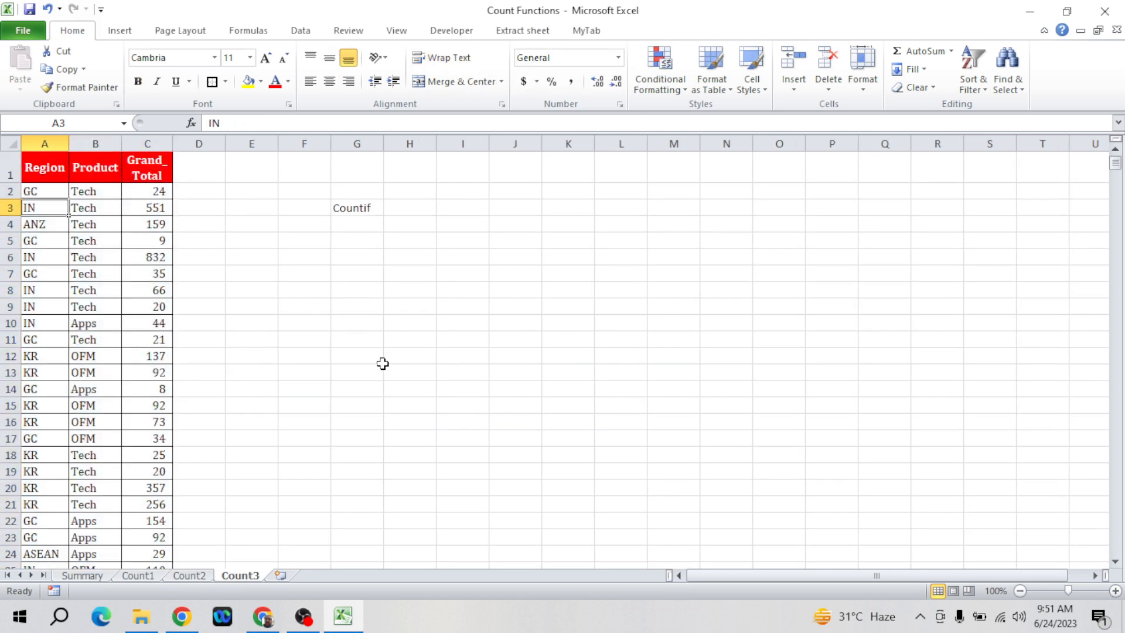
pyautogui.press('Down')
pyautogui.press('Down')
pyautogui.press('Down')
pyautogui.press('Down')
pyautogui.press('Down')
pyautogui.press('Down')
pyautogui.press('Down')
pyautogui.press('Down')
pyautogui.press('Down')
pyautogui.press('Down')
pyautogui.press('Down')
pyautogui.press('Down')
pyautogui.press('Down')
pyautogui.press('Down')
pyautogui.press('Down')
pyautogui.press('Down')
pyautogui.press('Down')
pyautogui.press('Down')
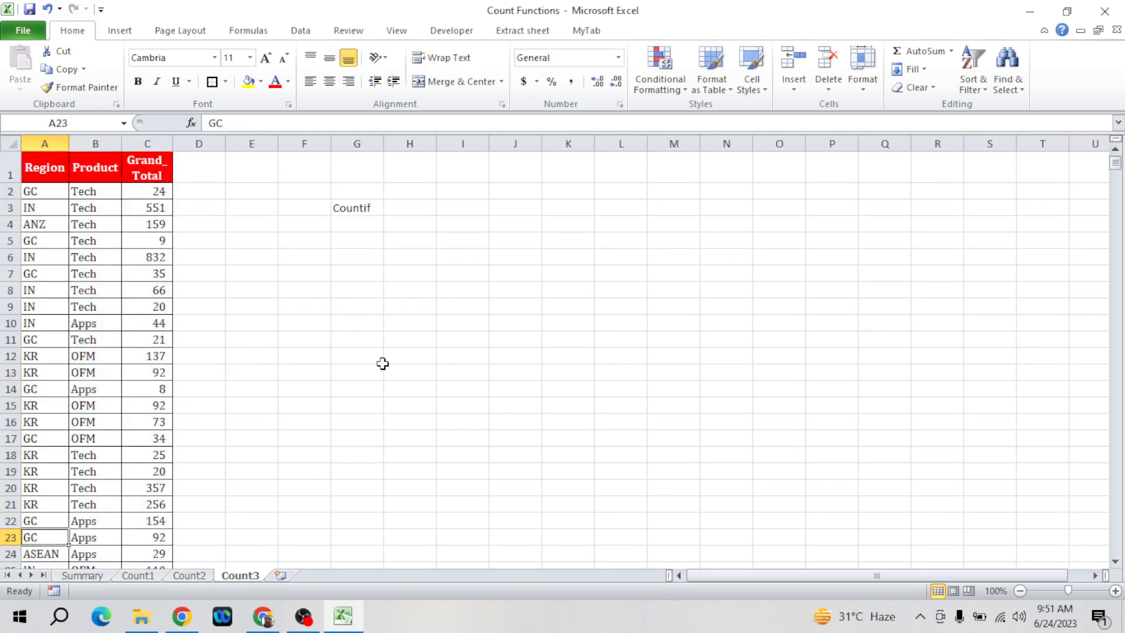
pyautogui.press('Down')
pyautogui.press('Down')
pyautogui.press('Down')
pyautogui.press('Down')
pyautogui.press('Down')
pyautogui.press('Up')
pyautogui.press('Up')
pyautogui.press('Up')
pyautogui.press('Up')
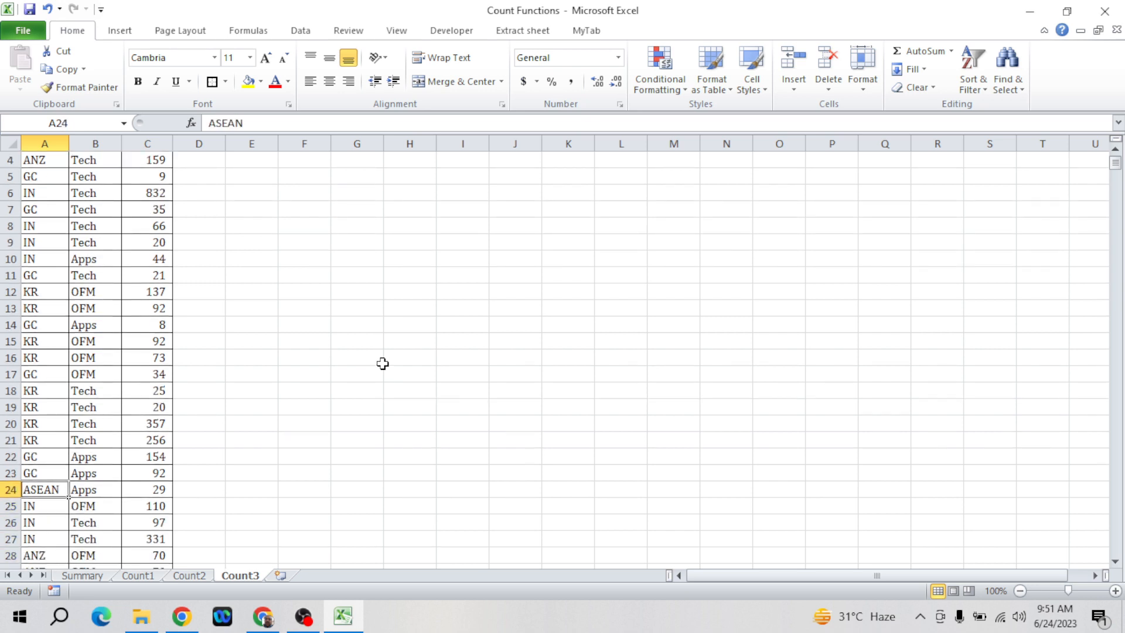
pyautogui.hotkey('ctrl', 'Home')
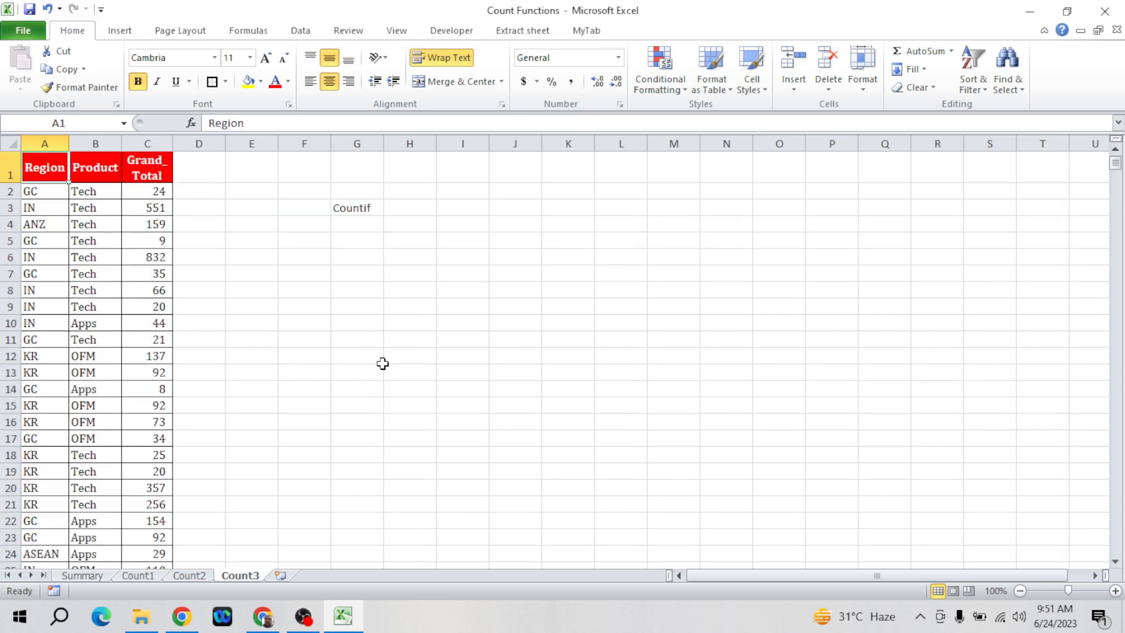
# - Delete rows 8 through 17 of the pasted table on Count3
pyautogui.press('Down')
pyautogui.press('Down')
pyautogui.press('Down')
pyautogui.press('Down')
pyautogui.press('Down')
pyautogui.press('Down')
pyautogui.press('Down')
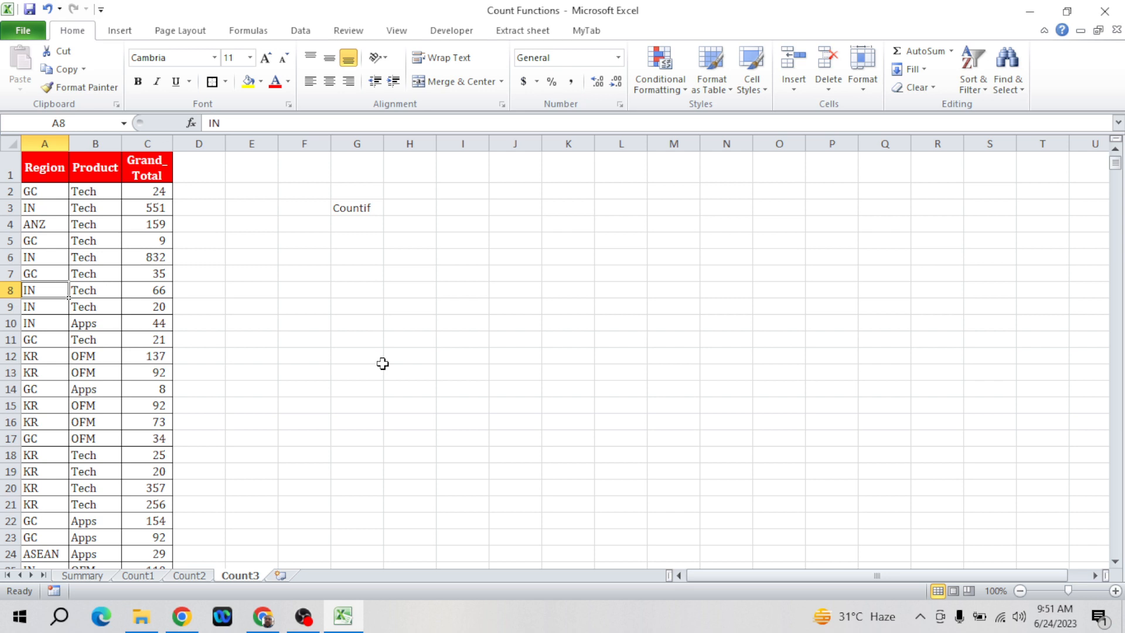
pyautogui.hotkey('shift', 'Right')
pyautogui.hotkey('shift', 'Right')
pyautogui.hotkey('shift', 'Down')
pyautogui.hotkey('shift', 'Down')
pyautogui.hotkey('shift', 'Down')
pyautogui.hotkey('shift', 'Down')
pyautogui.hotkey('shift', 'Down')
pyautogui.hotkey('shift', 'Down')
pyautogui.hotkey('shift', 'Down')
pyautogui.hotkey('shift', 'Down')
pyautogui.hotkey('shift', 'Down')
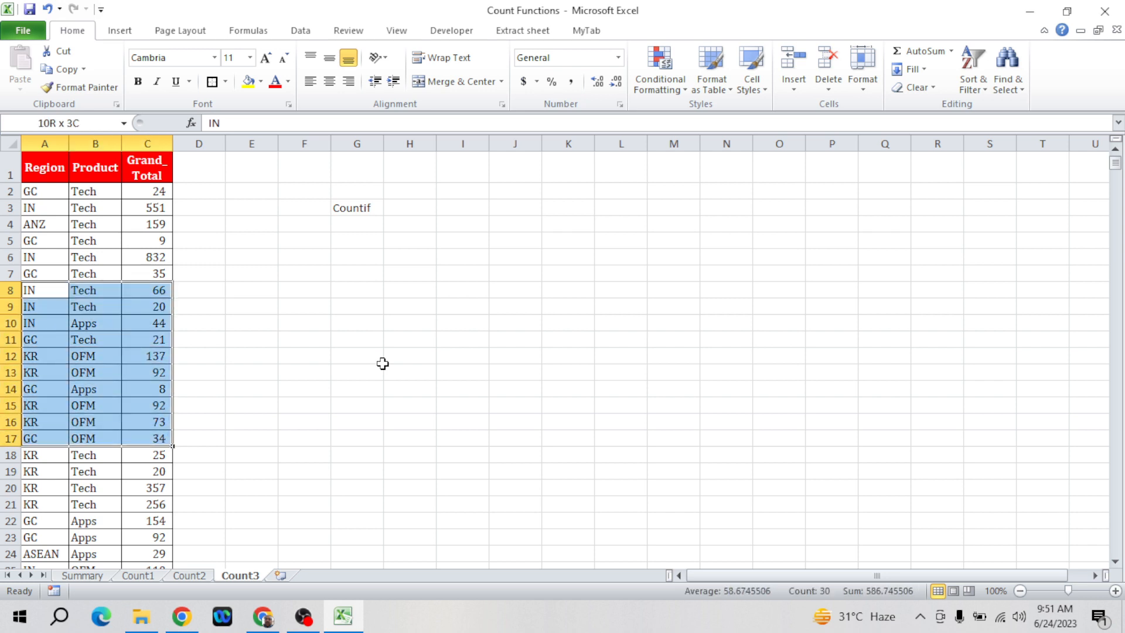
pyautogui.hotkey('shift', 'space')
pyautogui.hotkey('ctrl', '-')
# - Delete rows 43 through 48 of the Region, Product and Grand_Total table on Count3
pyautogui.press('Down')
pyautogui.press('Down')
pyautogui.press('Down')
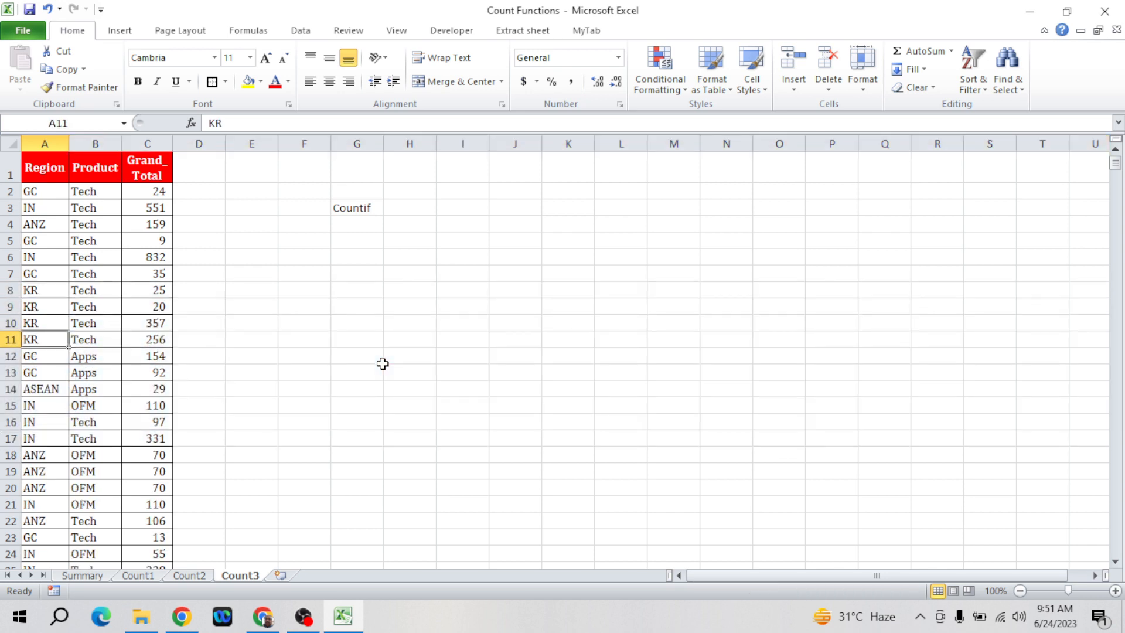
pyautogui.press('Down')
pyautogui.press('Down')
pyautogui.press('Down')
pyautogui.press('Down')
pyautogui.press('Down')
pyautogui.press('Down')
pyautogui.press('Down')
pyautogui.press('Down')
pyautogui.press('Down')
pyautogui.press('Down')
pyautogui.press('Down')
pyautogui.press('Down')
pyautogui.press('Down')
pyautogui.press('Down')
pyautogui.press('Down')
pyautogui.press('Down')
pyautogui.press('Down')
pyautogui.press('Down')
pyautogui.press('Down')
pyautogui.press('Down')
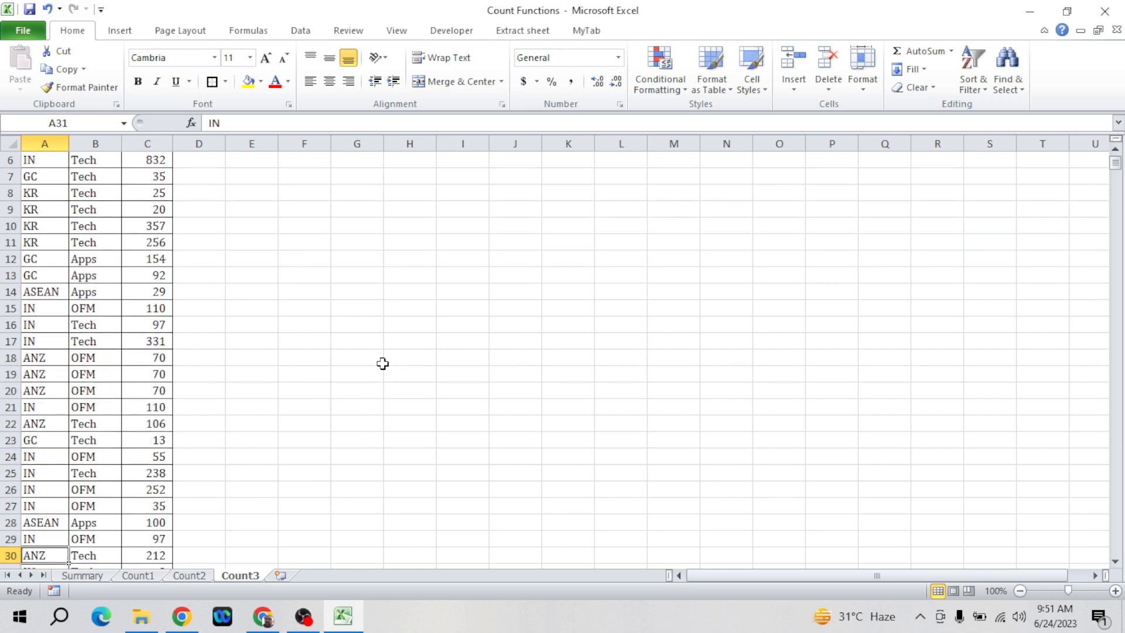
pyautogui.press('Down')
pyautogui.press('Down')
pyautogui.press('Down')
pyautogui.press('Down')
pyautogui.press('Down')
pyautogui.press('Down')
pyautogui.press('Down')
pyautogui.press('Down')
pyautogui.press('Down')
pyautogui.press('Down')
pyautogui.press('Down')
pyautogui.press('Down')
pyautogui.press('Down')
pyautogui.press('Down')
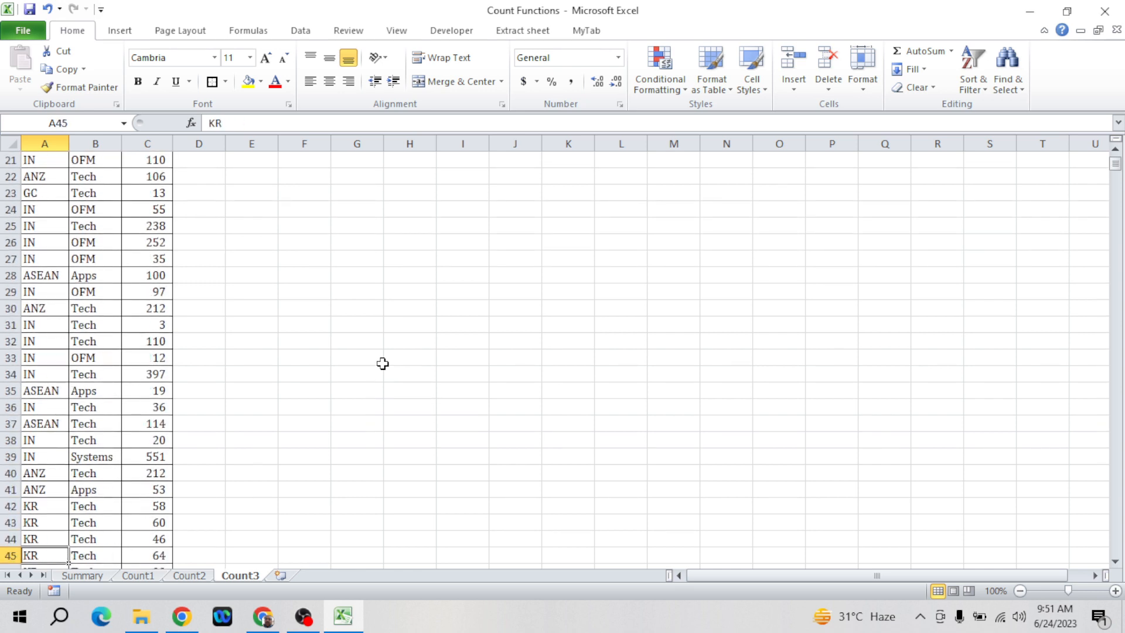
pyautogui.press('Up')
pyautogui.press('Up')
pyautogui.hotkey('shift', 'Down')
pyautogui.hotkey('shift', 'Down')
pyautogui.hotkey('shift', 'Down')
pyautogui.hotkey('shift', 'Down')
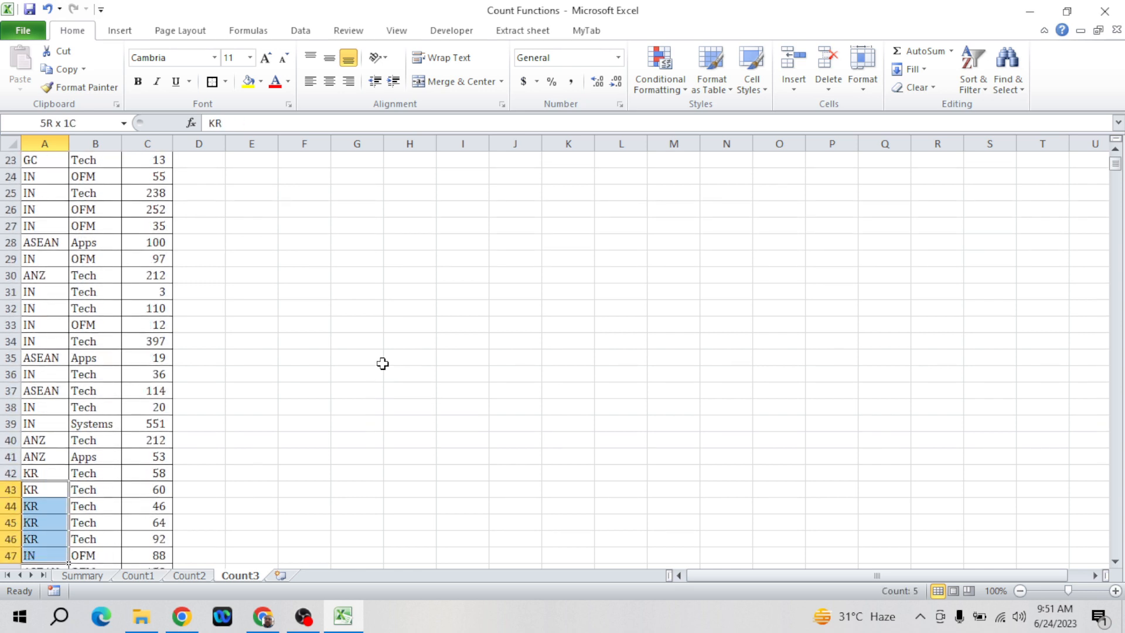
pyautogui.hotkey('shift', 'Down')
pyautogui.hotkey('shift', 'Down')
pyautogui.hotkey('shift', 'Down')
pyautogui.hotkey('shift', 'Down')
pyautogui.hotkey('shift', 'Down')
pyautogui.hotkey('shift', 'Up')
pyautogui.hotkey('shift', 'Up')
pyautogui.hotkey('shift', 'Up')
pyautogui.hotkey('shift', 'Up')
pyautogui.hotkey('shift', 'Right')
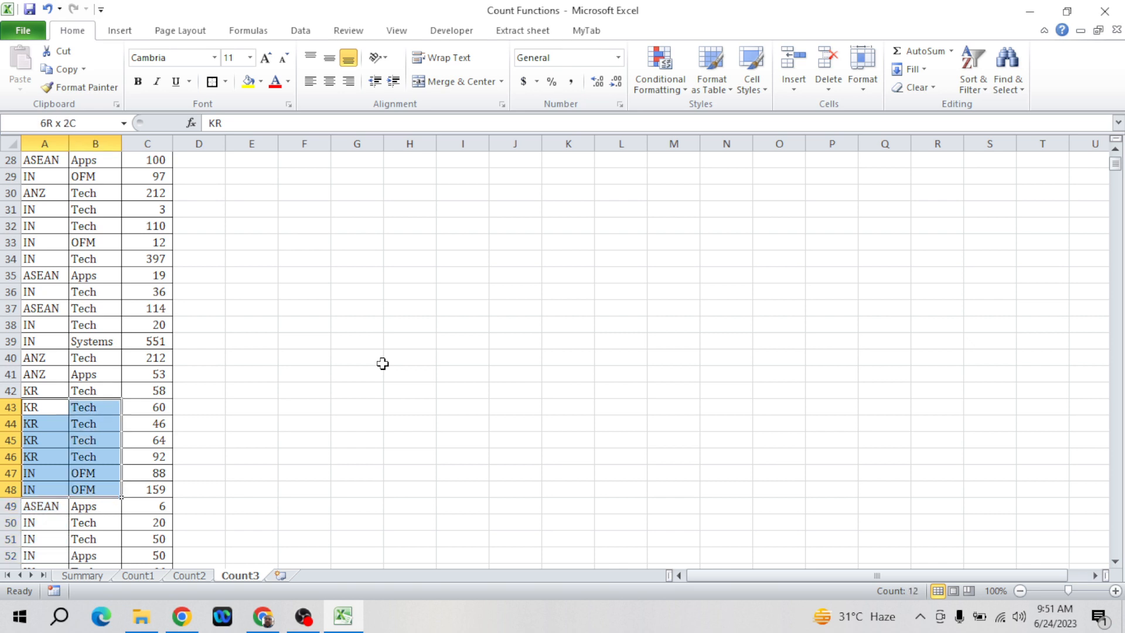
pyautogui.hotkey('shift', 'Right')
pyautogui.hotkey('shift', 'space')
pyautogui.hotkey('ctrl', '-')
# - Delete rows 51 through 59, a run of consecutive IN entries in the Region column
pyautogui.press('Down')
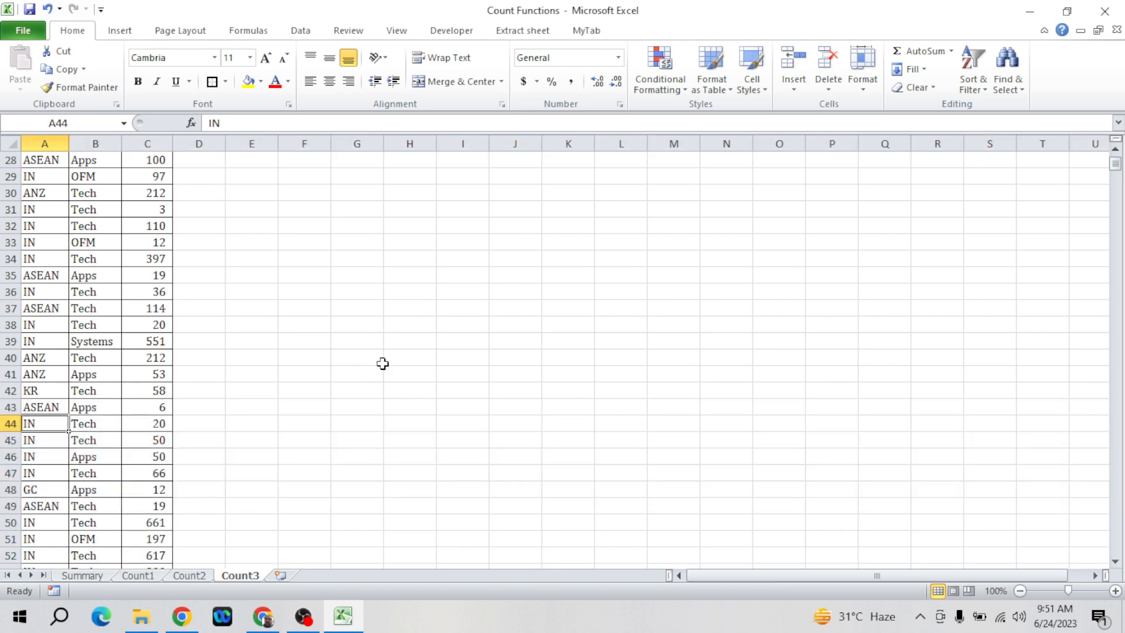
pyautogui.press('Down')
pyautogui.press('Down')
pyautogui.press('Down')
pyautogui.press('Down')
pyautogui.press('Down')
pyautogui.press('Down')
pyautogui.press('Down')
pyautogui.press('Down')
pyautogui.press('Down')
pyautogui.press('Down')
pyautogui.press('Down')
pyautogui.press('Down')
pyautogui.press('Down')
pyautogui.press('Down')
pyautogui.press('Down')
pyautogui.press('Down')
pyautogui.press('Down')
pyautogui.press('Down')
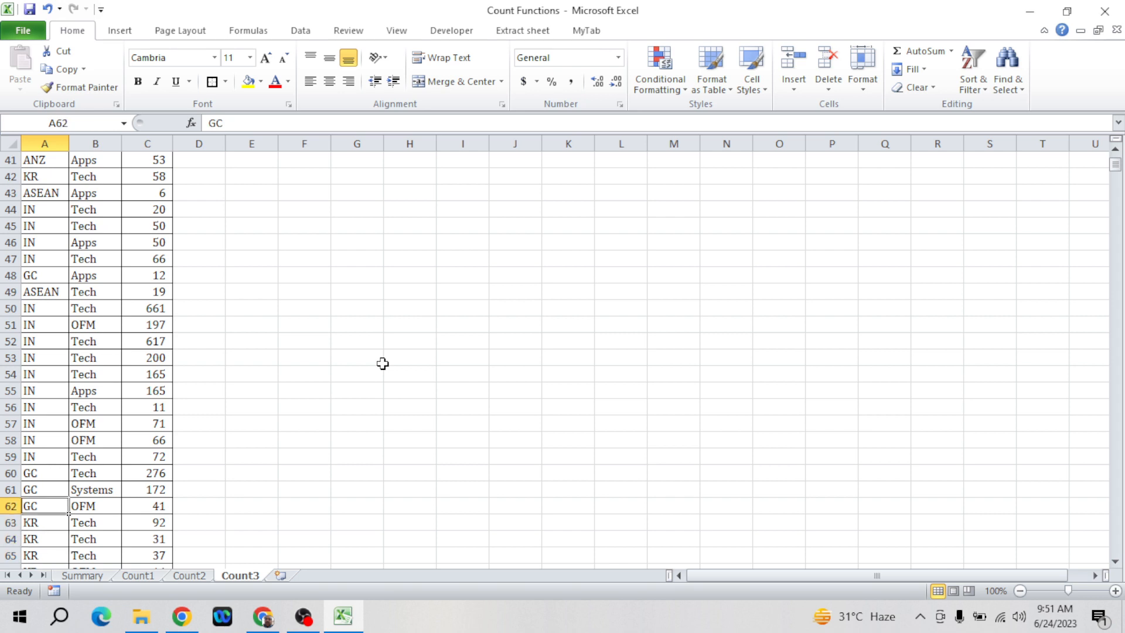
pyautogui.press('Up')
pyautogui.press('Up')
pyautogui.press('Up')
pyautogui.hotkey('shift', 'Up')
pyautogui.hotkey('shift', 'Up')
pyautogui.hotkey('shift', 'Up')
pyautogui.hotkey('shift', 'Up')
pyautogui.hotkey('shift', 'Up')
pyautogui.hotkey('shift', 'Up')
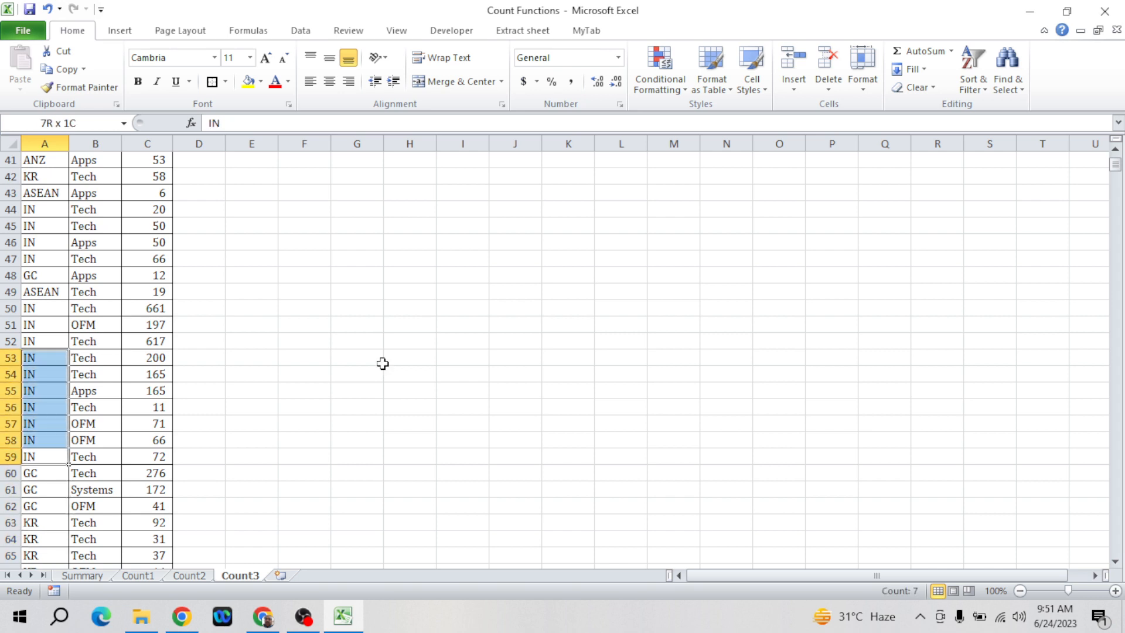
pyautogui.hotkey('shift', 'Up')
pyautogui.hotkey('shift', 'Up')
pyautogui.hotkey('shift', 'space')
pyautogui.hotkey('ctrl', '-')
# - Delete rows 54 through 68, the block of mostly KR entries below the GC rows
pyautogui.press('Down')
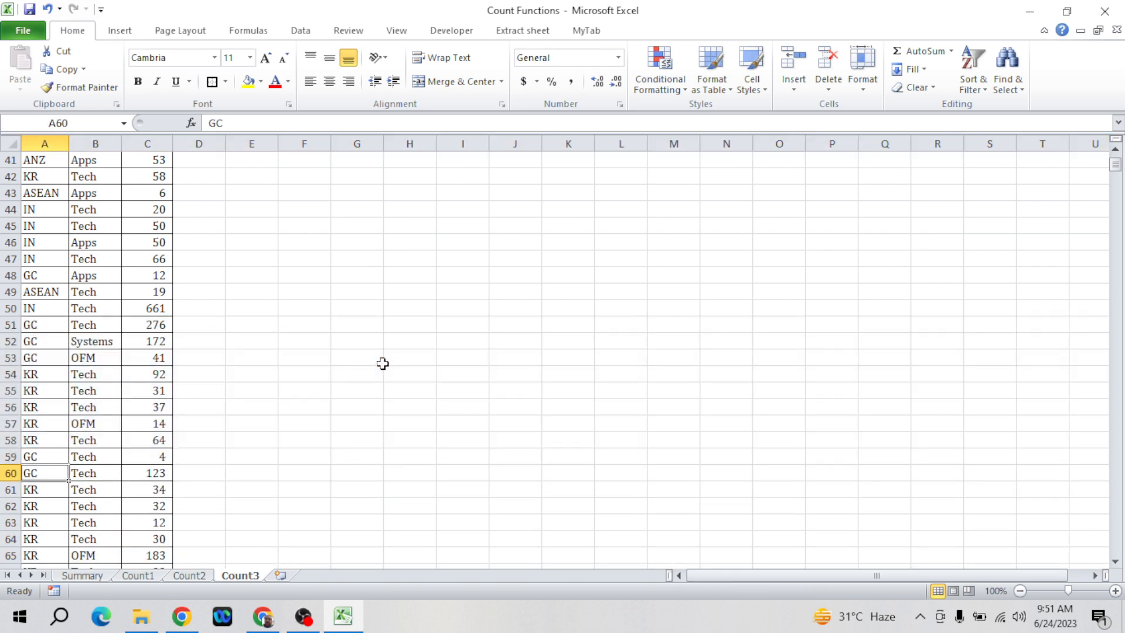
pyautogui.press('Down')
pyautogui.press('Down')
pyautogui.press('Down')
pyautogui.press('Down')
pyautogui.press('Down')
pyautogui.press('Down')
pyautogui.press('Down')
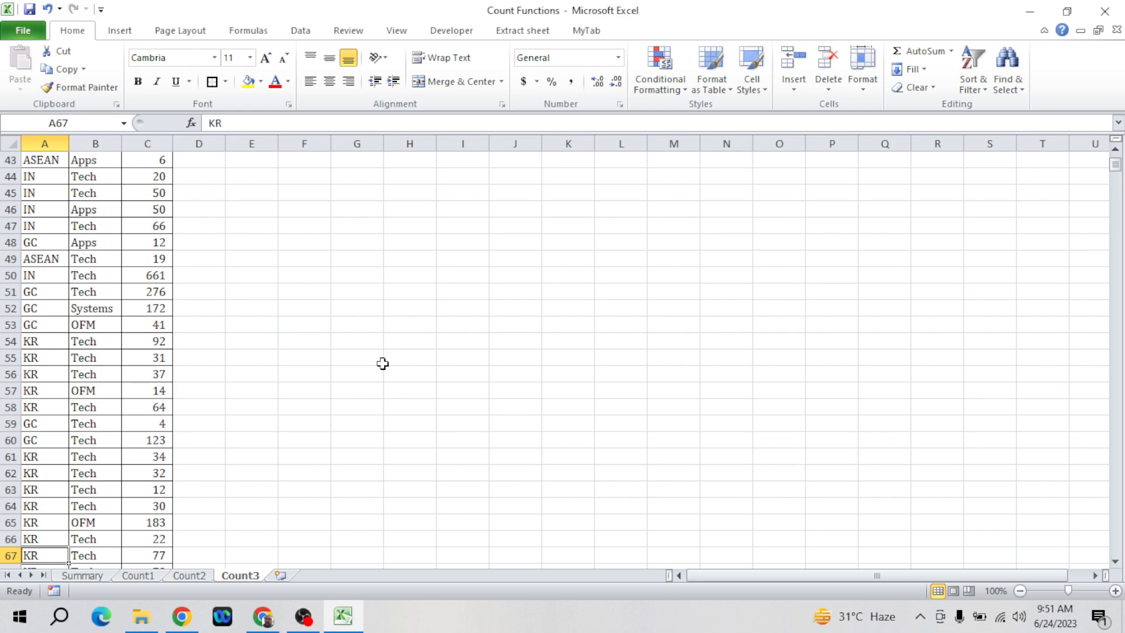
pyautogui.click(44, 342)
pyautogui.hotkey('shift', 'Down')
pyautogui.hotkey('shift', 'Down')
pyautogui.hotkey('shift', 'Down')
pyautogui.hotkey('shift', 'Down')
pyautogui.hotkey('shift', 'Down')
pyautogui.hotkey('shift', 'Down')
pyautogui.hotkey('shift', 'Down')
pyautogui.hotkey('shift', 'Down')
pyautogui.hotkey('shift', 'Down')
pyautogui.hotkey('shift', 'Down')
pyautogui.hotkey('shift', 'Down')
pyautogui.hotkey('shift', 'Down')
pyautogui.hotkey('shift', 'Down')
pyautogui.hotkey('shift', 'Down')
pyautogui.hotkey('shift', 'space')
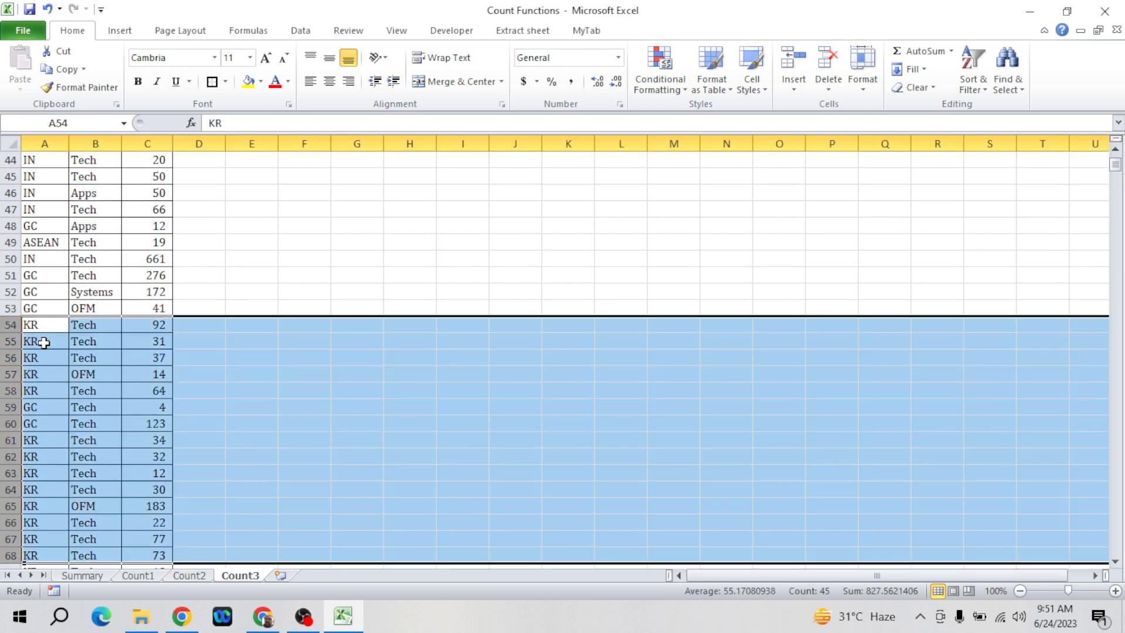
pyautogui.hotkey('ctrl', '-')
# - Check where the table ends in the Region column and return to its first data row
pyautogui.press('Down')
pyautogui.hotkey('ctrl', 'Down')
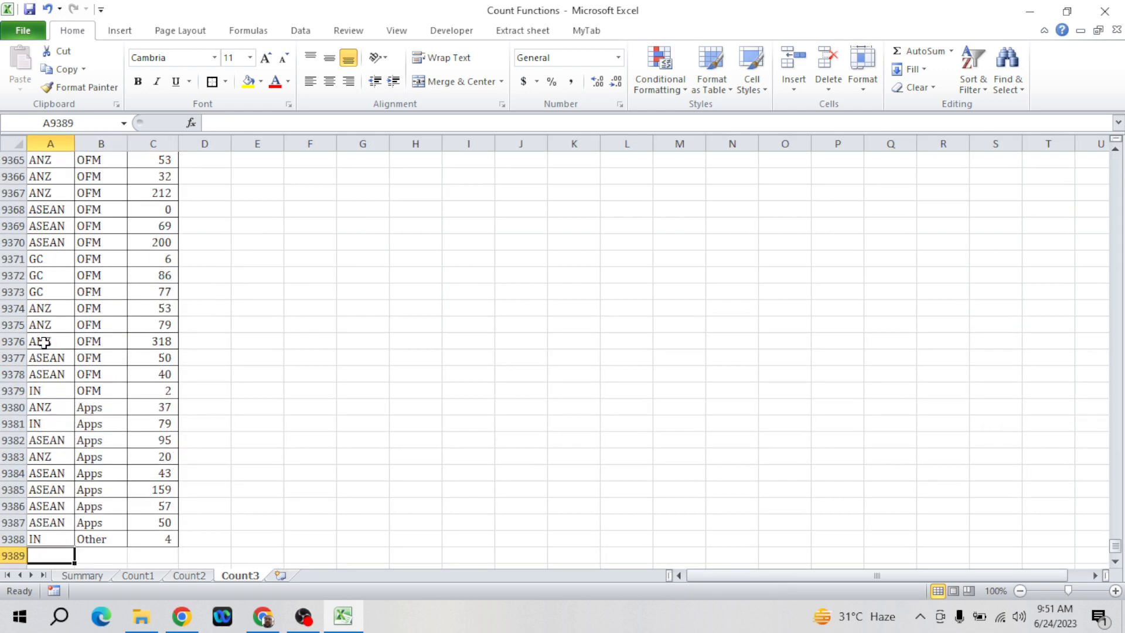
pyautogui.hotkey('ctrl', 'Up')
pyautogui.press('Down')
pyautogui.press('Down')
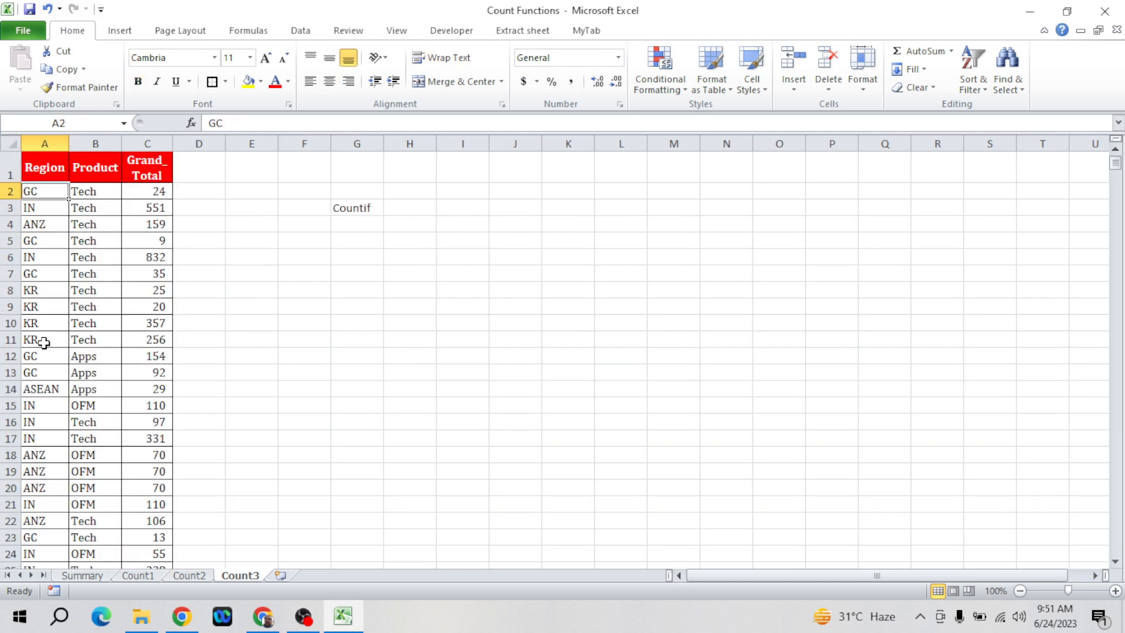
# - Delete rows 4 through 12 near the start of the Region, Product and Grand_Total table
pyautogui.hotkey('shift', 'Down')
pyautogui.hotkey('shift', 'Down')
pyautogui.hotkey('shift', 'Down')
pyautogui.hotkey('shift', 'Down')
pyautogui.hotkey('shift', 'Down')
pyautogui.hotkey('shift', 'Down')
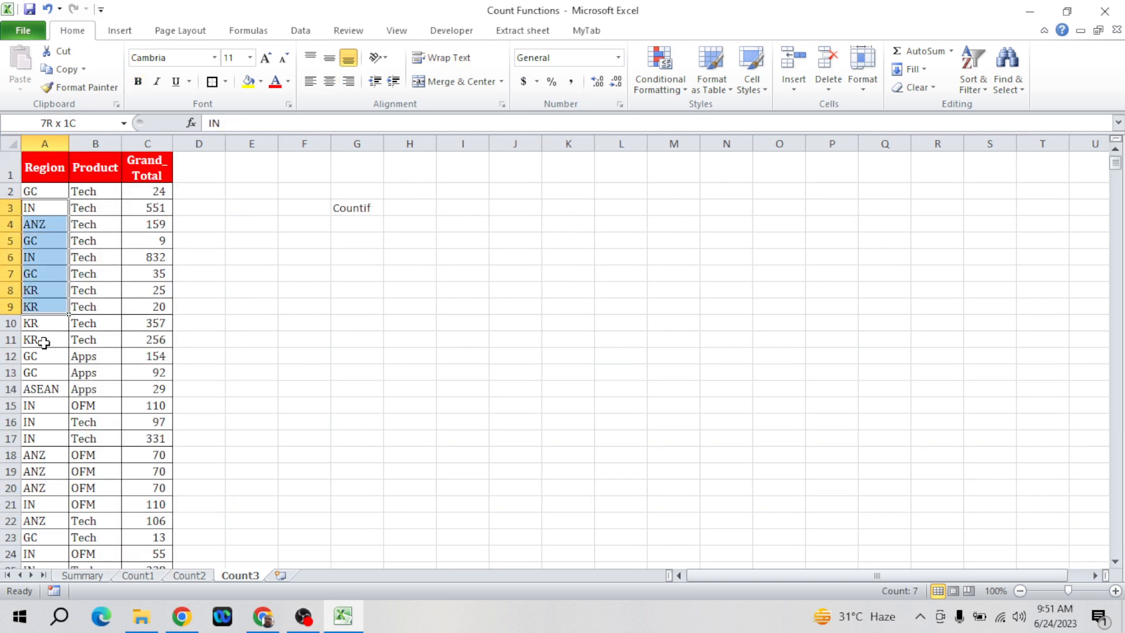
pyautogui.press('Down')
pyautogui.hotkey('shift', 'Down')
pyautogui.hotkey('shift', 'Down')
pyautogui.hotkey('shift', 'Down')
pyautogui.hotkey('shift', 'Down')
pyautogui.hotkey('shift', 'Down')
pyautogui.hotkey('shift', 'Down')
pyautogui.hotkey('shift', 'Down')
pyautogui.hotkey('shift', 'Down')
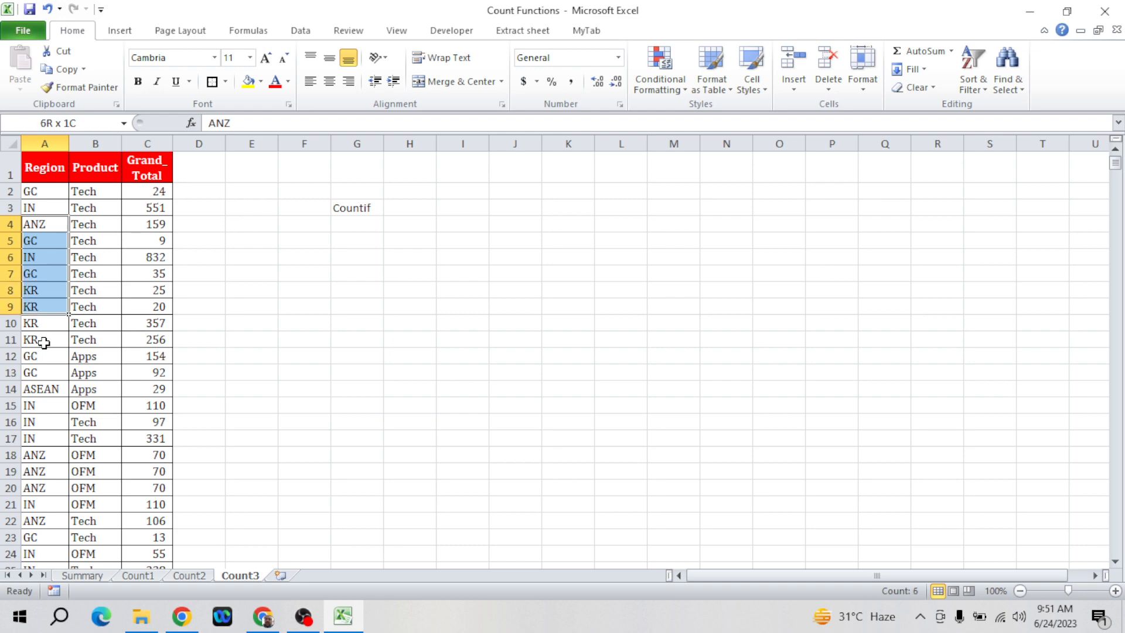
pyautogui.hotkey('shift', 'space')
pyautogui.hotkey('ctrl', '-')
# - Review the Region entries at the end of the table and return to the Region header
pyautogui.press('Right')
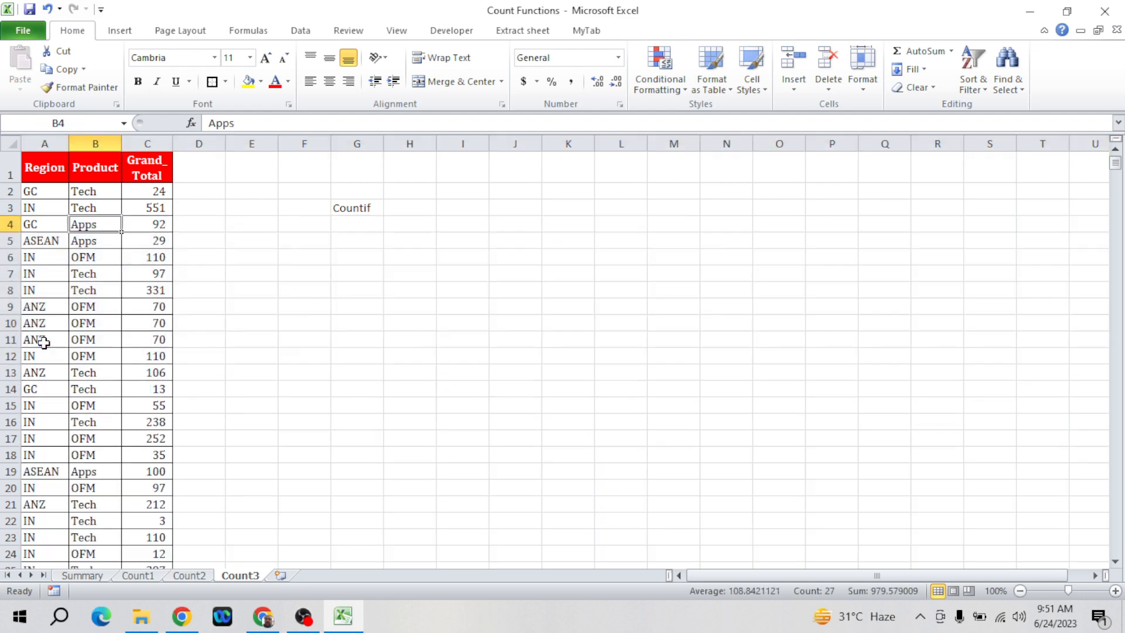
pyautogui.press('Left')
pyautogui.hotkey('ctrl', 'Down')
pyautogui.press('Down')
pyautogui.press('Up')
pyautogui.press('Up')
pyautogui.press('Up')
pyautogui.press('Up')
pyautogui.press('Up')
pyautogui.press('Up')
pyautogui.press('Up')
pyautogui.press('Up')
pyautogui.press('Up')
pyautogui.press('Up')
pyautogui.press('Up')
pyautogui.press('Up')
pyautogui.press('Up')
pyautogui.press('Up')
pyautogui.press('Up')
pyautogui.press('Up')
pyautogui.press('Up')
pyautogui.press('Up')
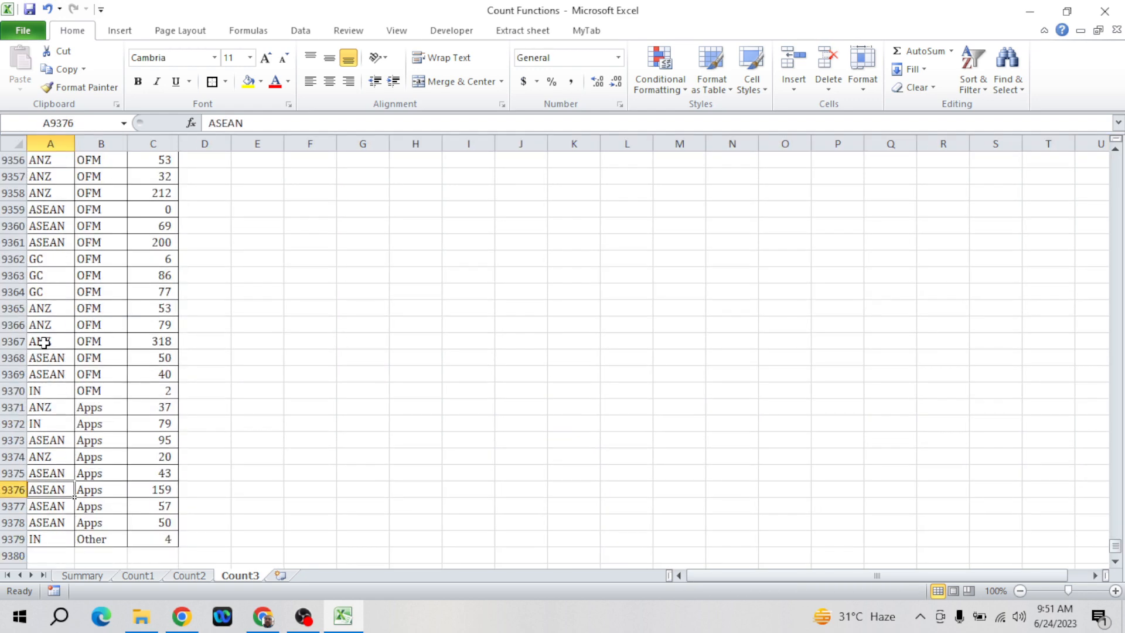
pyautogui.hotkey('ctrl', 'Up')
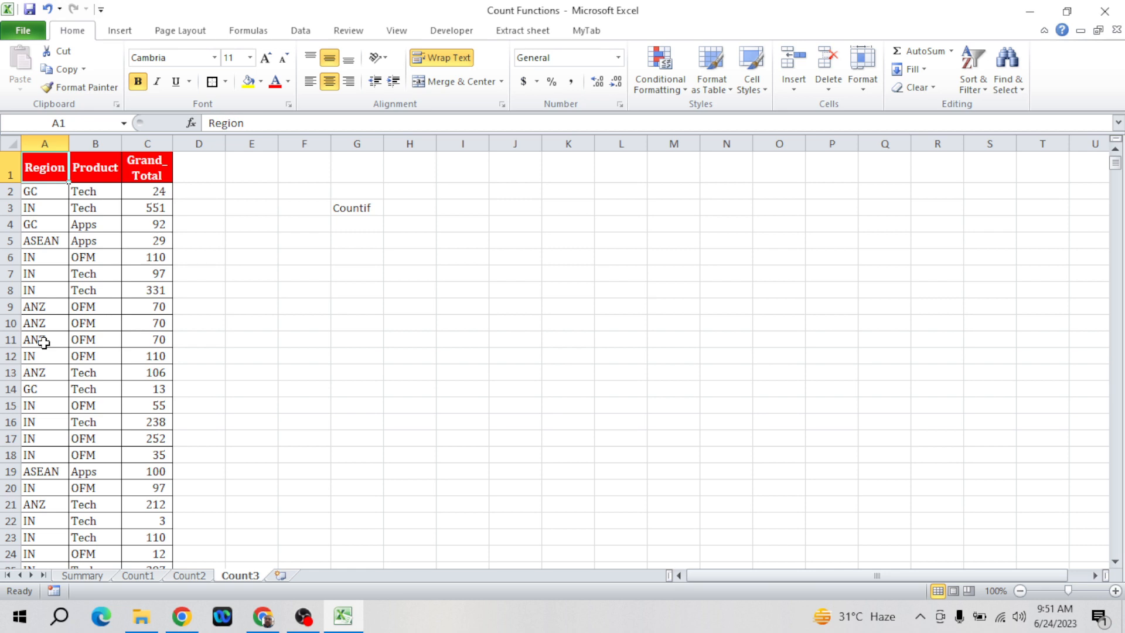
# - Add filters to the table's header row and check the values listed for Region and Product
pyautogui.hotkey('alt', 'd')
pyautogui.press('f')
pyautogui.press('f')
pyautogui.hotkey('alt', 'Down')
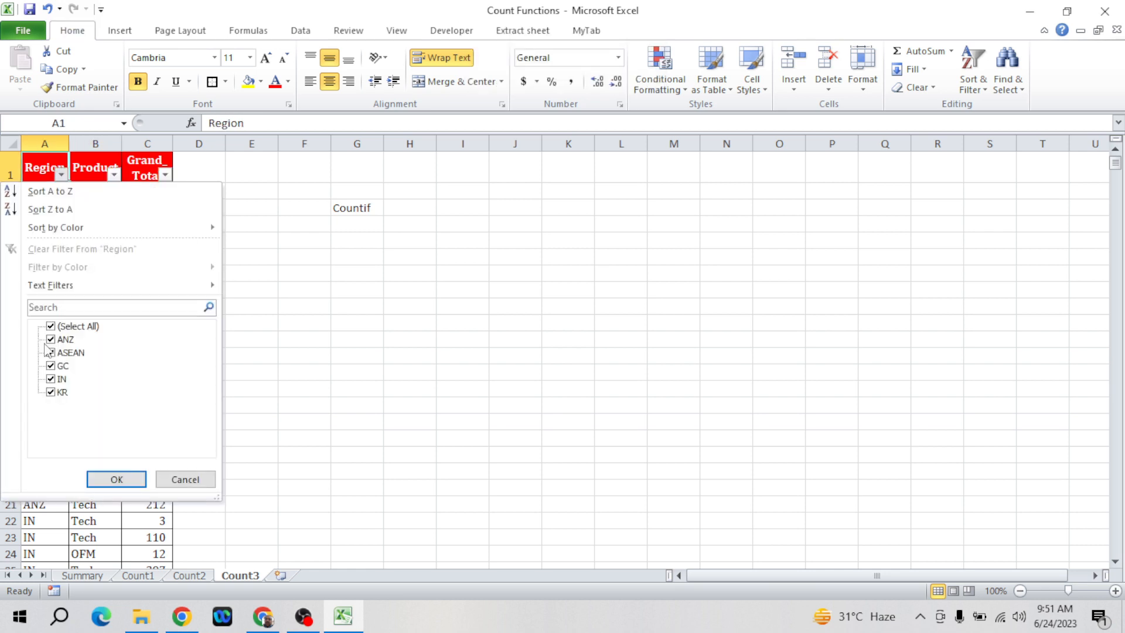
pyautogui.press('Escape')
pyautogui.press('Right')
pyautogui.hotkey('alt', 'Down')
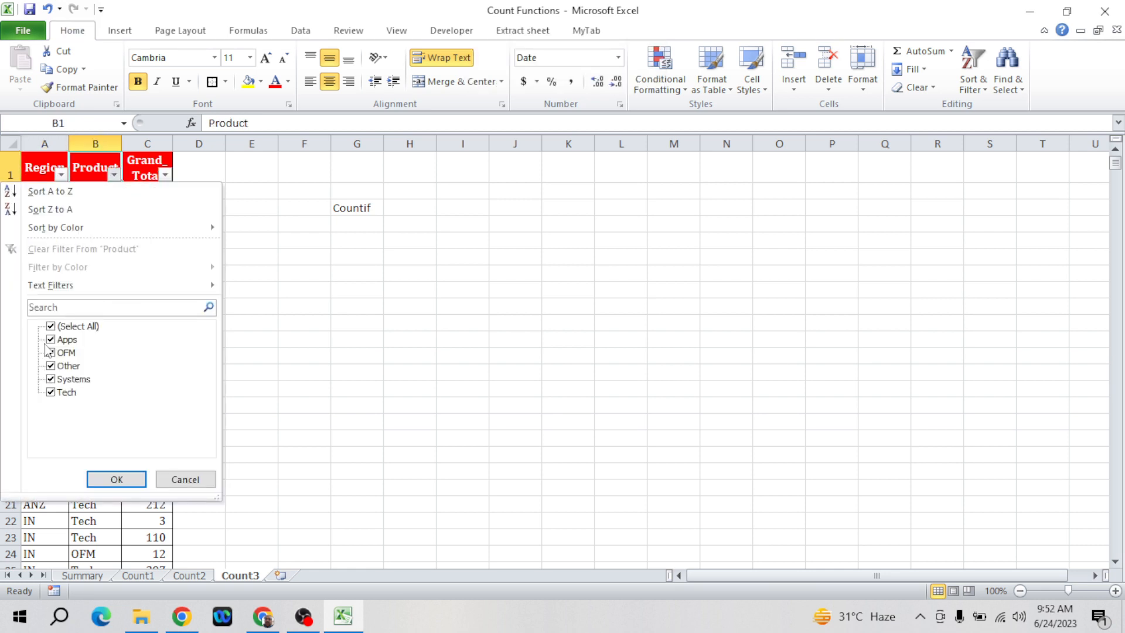
pyautogui.press('Escape')
pyautogui.press('Left')
pyautogui.hotkey('shift', 'Right')
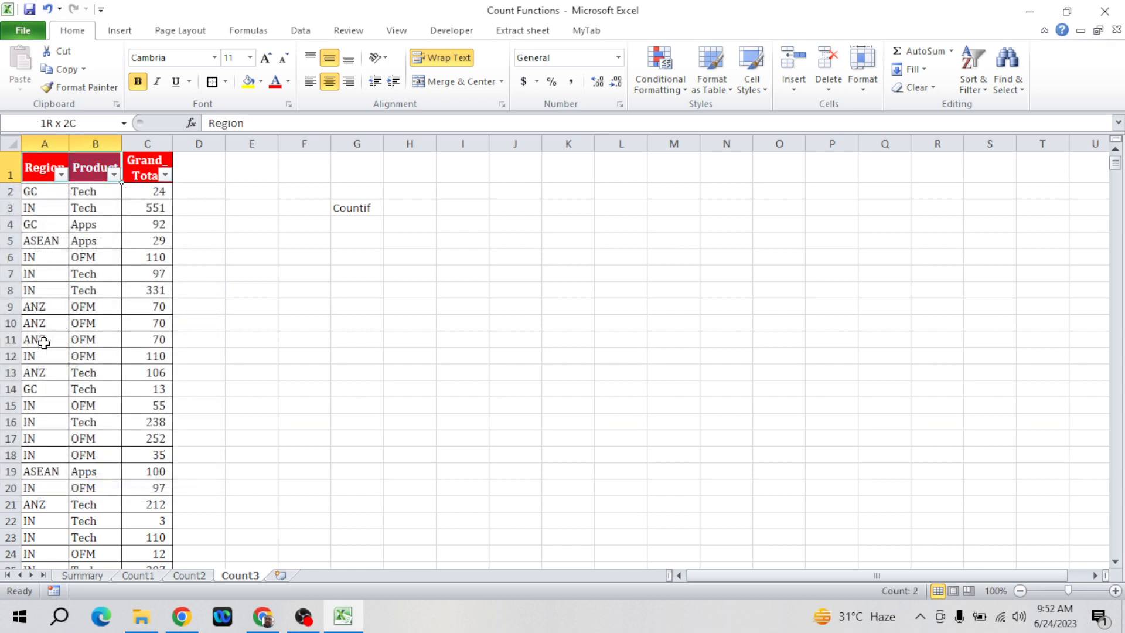
pyautogui.hotkey('shift', 'Right')
pyautogui.hotkey('shift', 'Down')
pyautogui.hotkey('shift', 'Down')
pyautogui.hotkey('shift', 'Down')
pyautogui.hotkey('shift', 'Down')
pyautogui.hotkey('shift', 'Down')
pyautogui.hotkey('shift', 'Down')
pyautogui.hotkey('shift', 'Down')
pyautogui.hotkey('shift', 'Down')
pyautogui.hotkey('shift', 'Down')
pyautogui.hotkey('shift', 'Down')
pyautogui.hotkey('shift', 'Down')
pyautogui.hotkey('shift', 'Down')
pyautogui.hotkey('shift', 'Down')
pyautogui.hotkey('shift', 'Down')
pyautogui.hotkey('shift', 'Down')
pyautogui.hotkey('shift', 'Down')
pyautogui.hotkey('shift', 'Down')
pyautogui.hotkey('shift', 'Down')
pyautogui.hotkey('shift', 'Down')
pyautogui.hotkey('shift', 'Down')
pyautogui.hotkey('shift', 'Down')
pyautogui.hotkey('shift', 'Down')
pyautogui.hotkey('shift', 'Down')
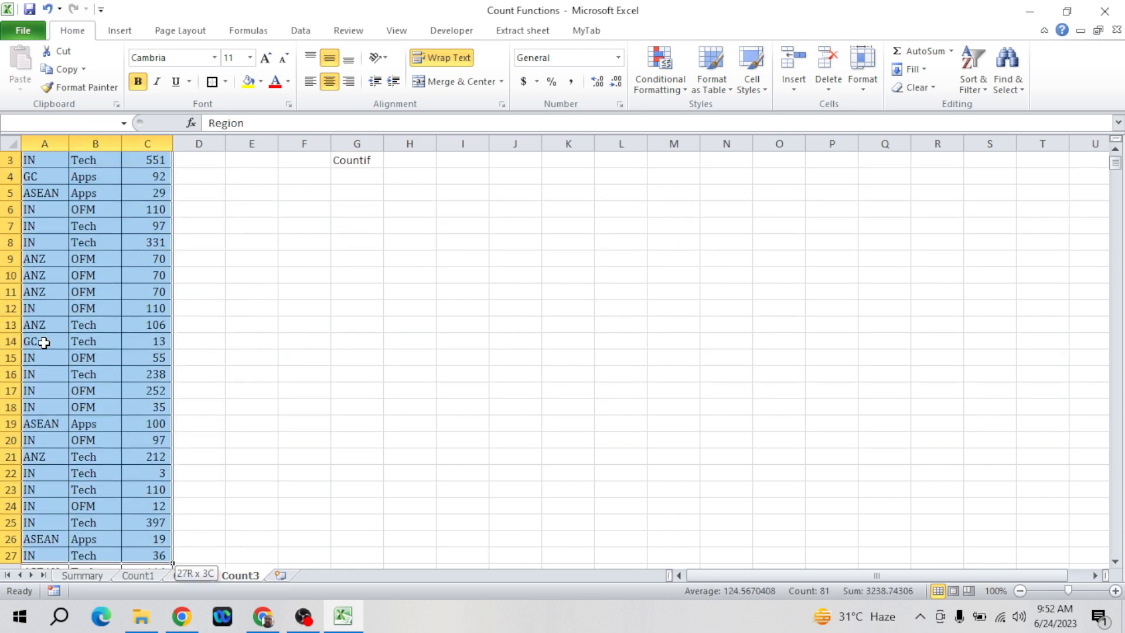
pyautogui.hotkey('ctrl', 'Home')
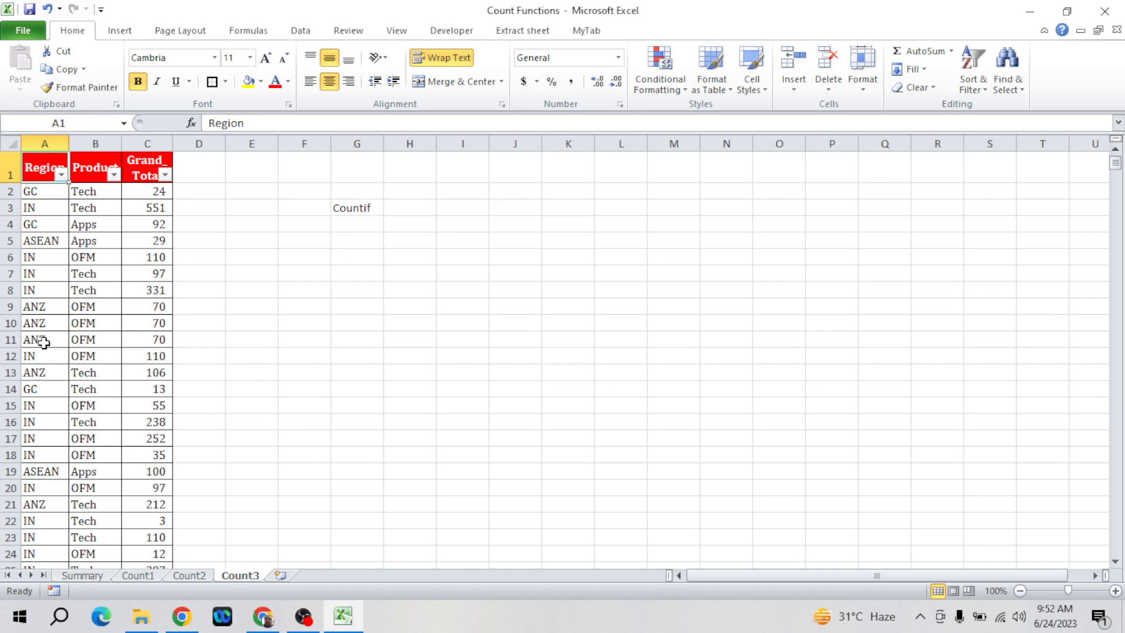
# - Filter the Grand_Total column to show only values greater than 500
pyautogui.press('alt')
pyautogui.press('alt')
pyautogui.press('Right')
pyautogui.press('Right')
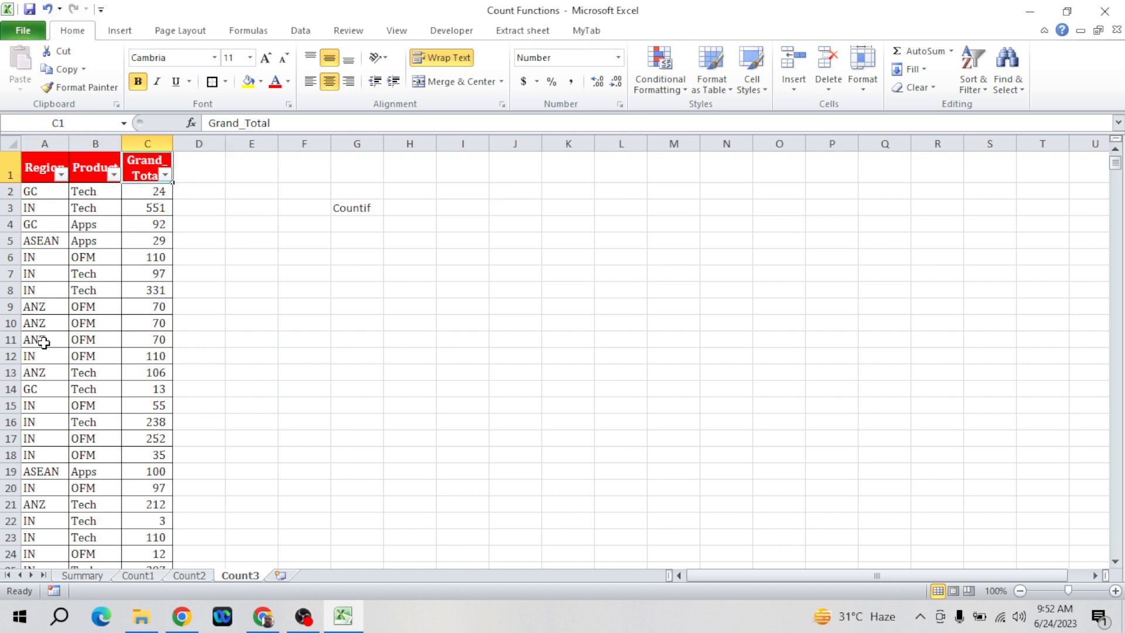
pyautogui.hotkey('alt', 'Down')
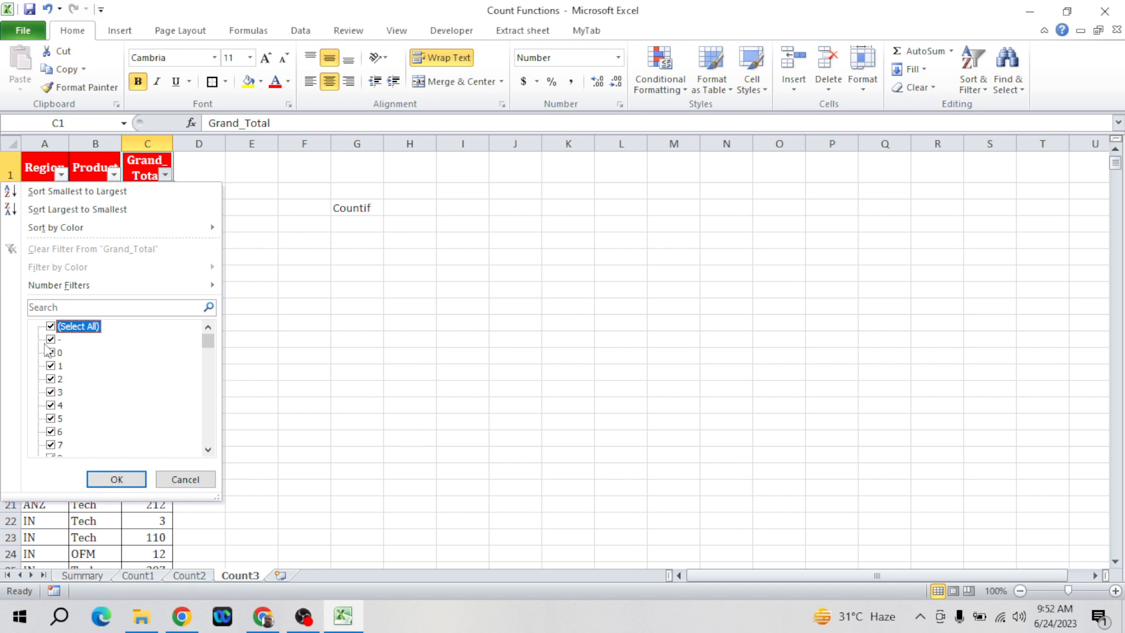
pyautogui.press('f')
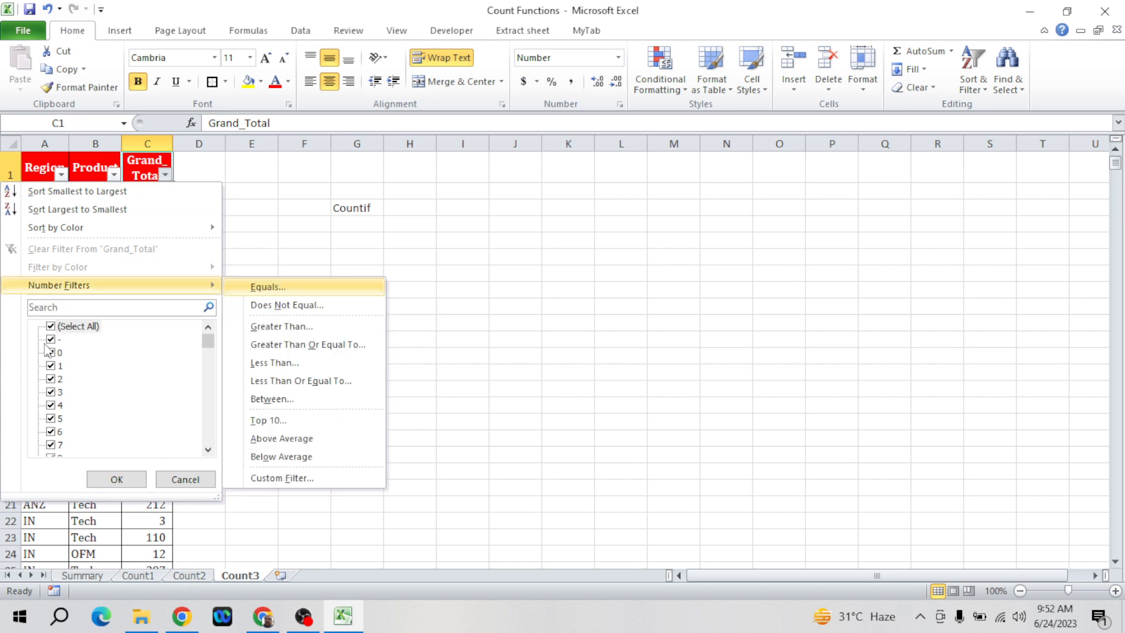
pyautogui.press('Down')
pyautogui.press('Down')
pyautogui.press('Return')
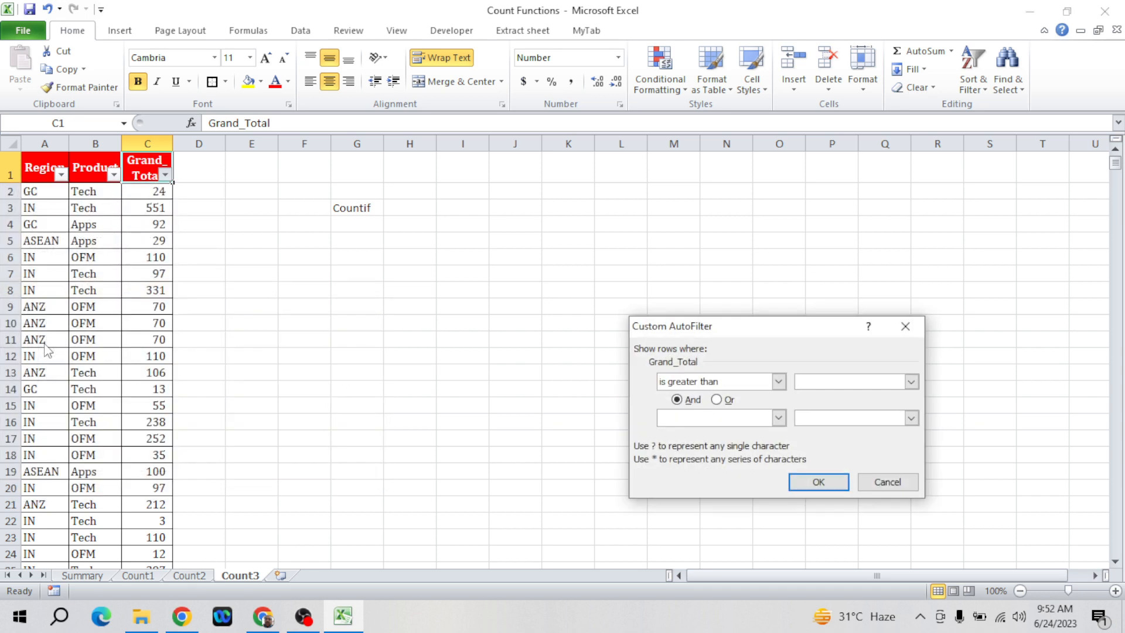
pyautogui.write('500')
pyautogui.press('Return')
# - Check how far the filtered Region entries extend and return to the Region header
pyautogui.press('Down')
pyautogui.press('Left')
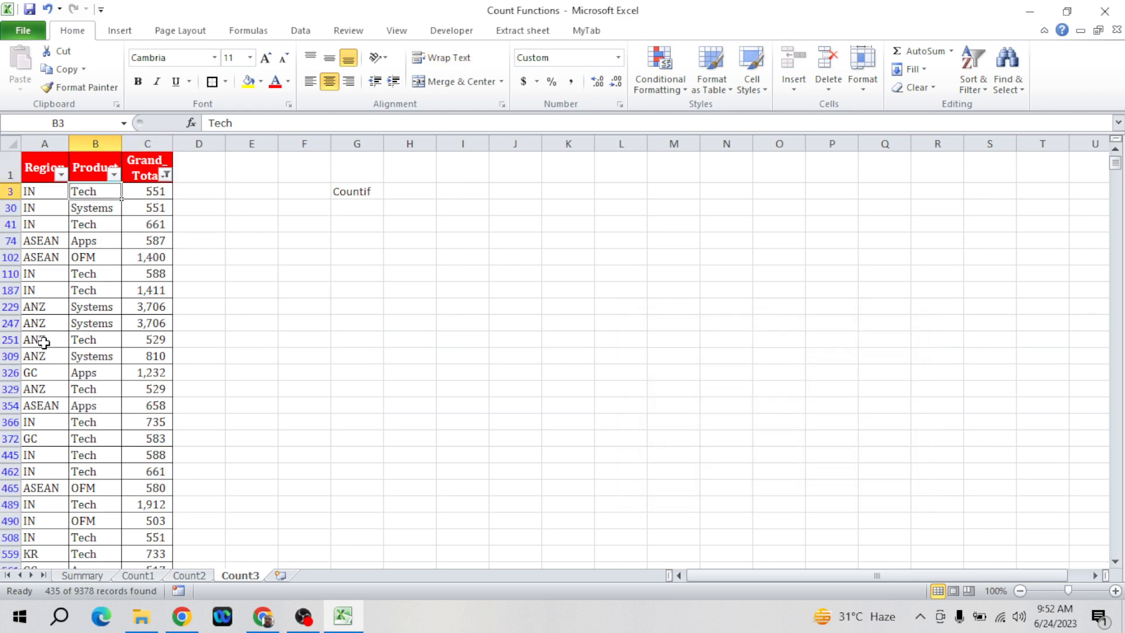
pyautogui.press('Left')
pyautogui.hotkey('ctrl', 'shift', 'Down')
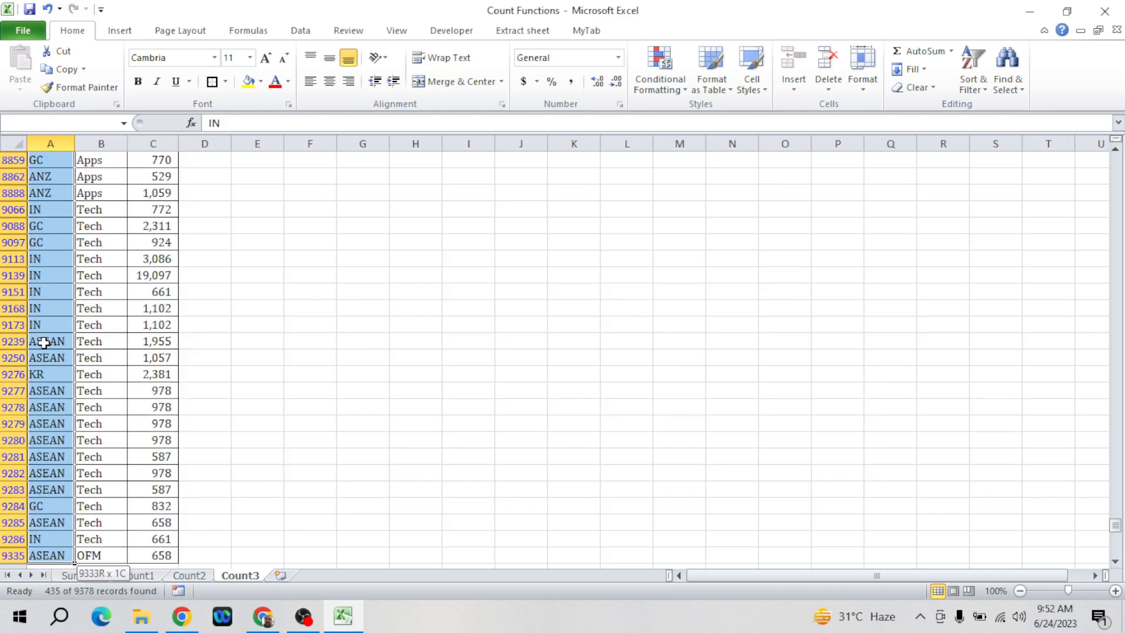
pyautogui.hotkey('ctrl', 'Home')
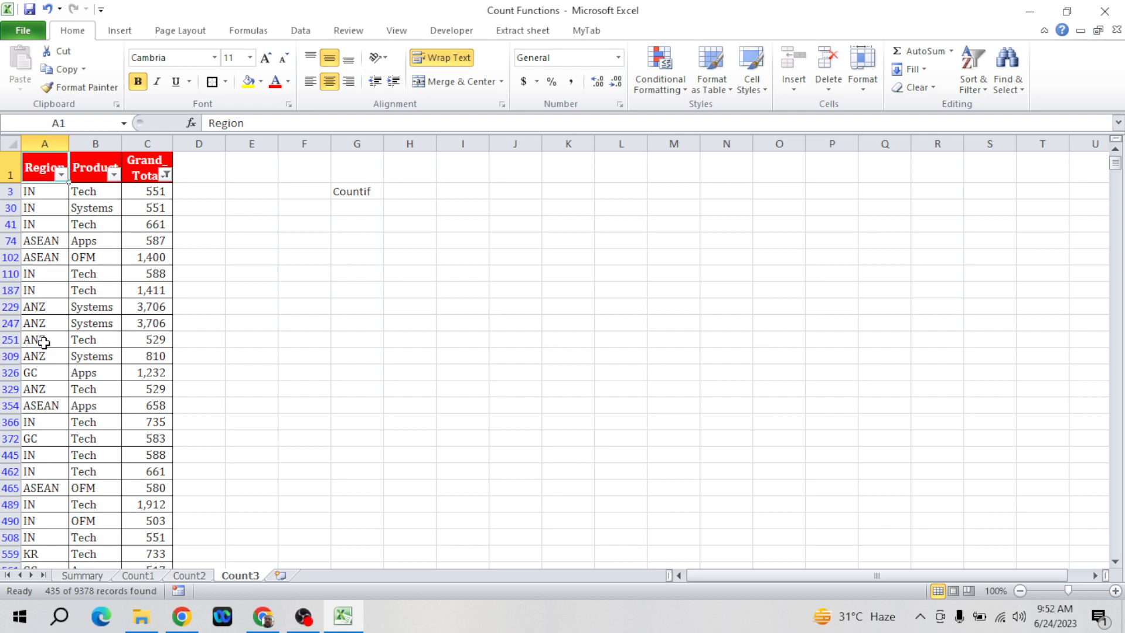
# - Change the Grand_Total filter to show only values greater than 1000
pyautogui.press('Right')
pyautogui.press('Right')
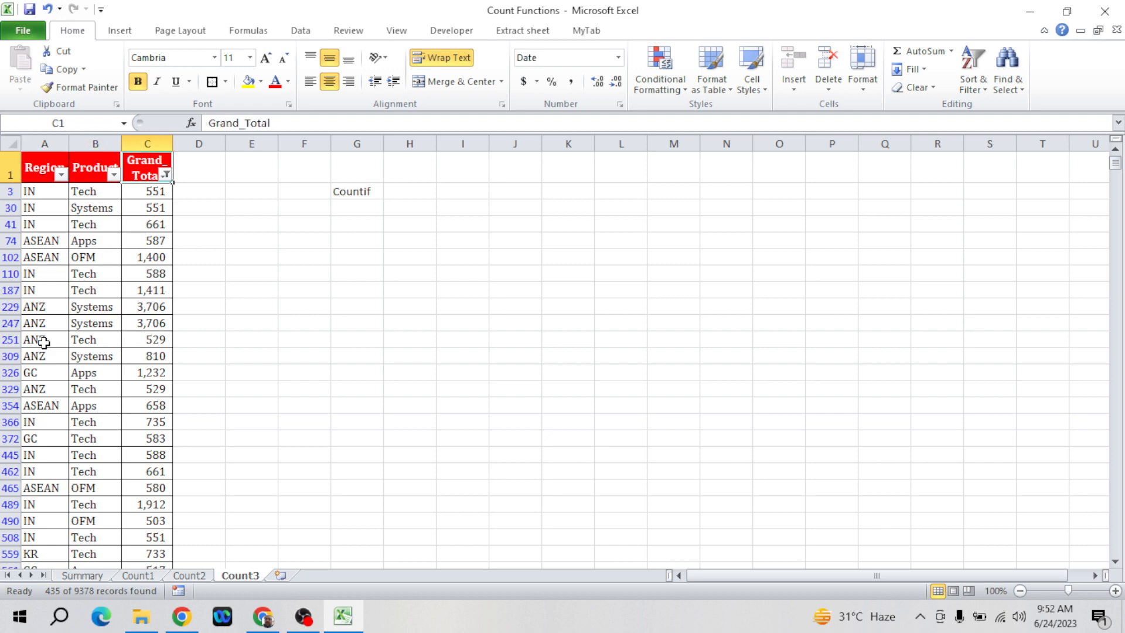
pyautogui.hotkey('alt', 'Down')
pyautogui.press('Up')
pyautogui.press('Right')
pyautogui.press('Down')
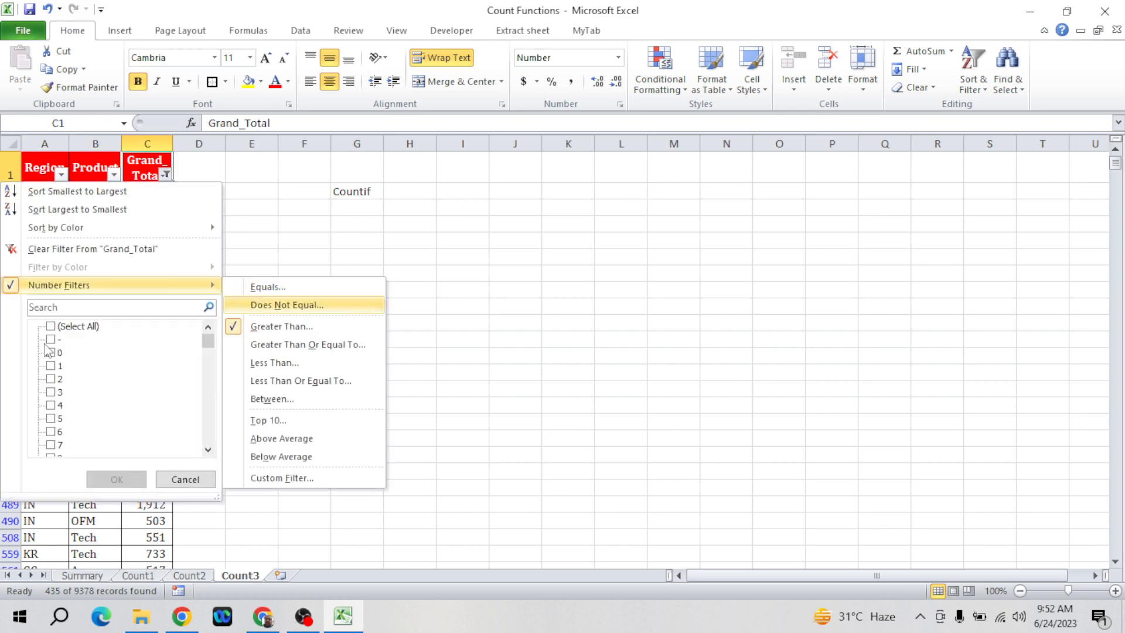
pyautogui.press('Down')
pyautogui.press('Return')
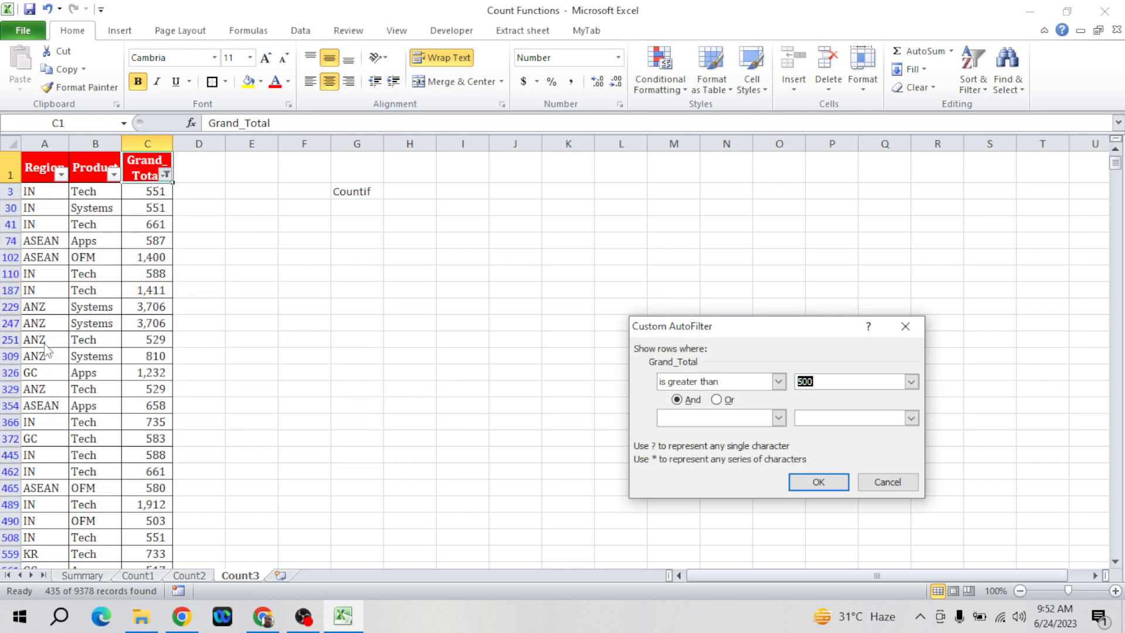
pyautogui.write('1000')
pyautogui.press('Return')
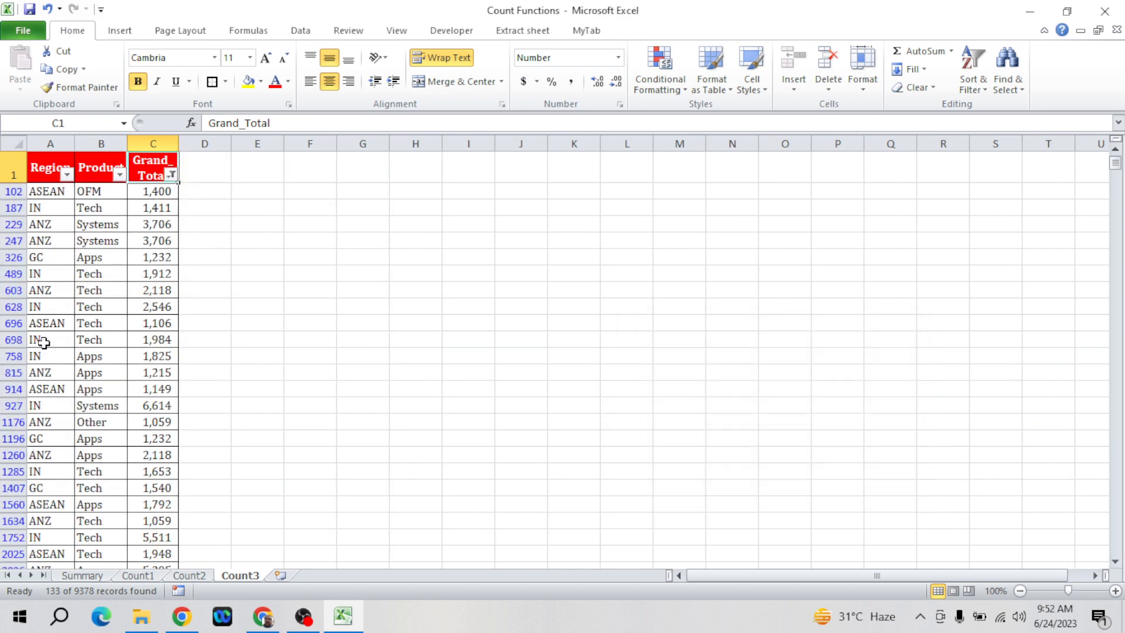
# - Check the extent of the filtered Grand_Total and Region entries down to the table's last rows
pyautogui.press('Down')
pyautogui.hotkey('ctrl', 'shift', 'Down')
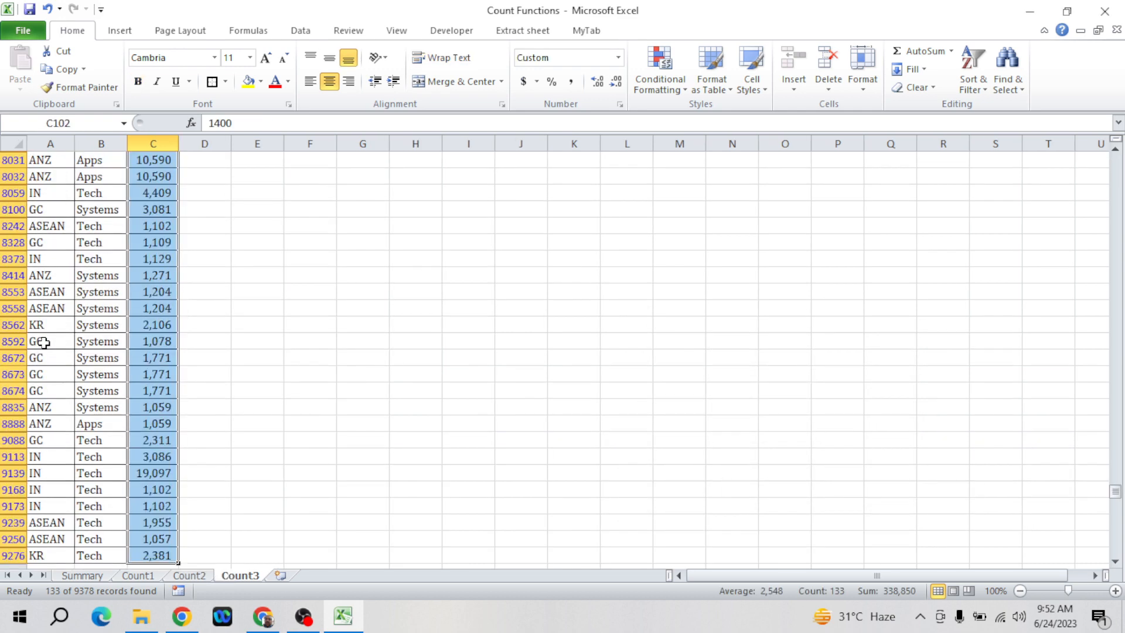
pyautogui.hotkey('ctrl', 'Home')
pyautogui.press('Down')
pyautogui.hotkey('ctrl', 'Down')
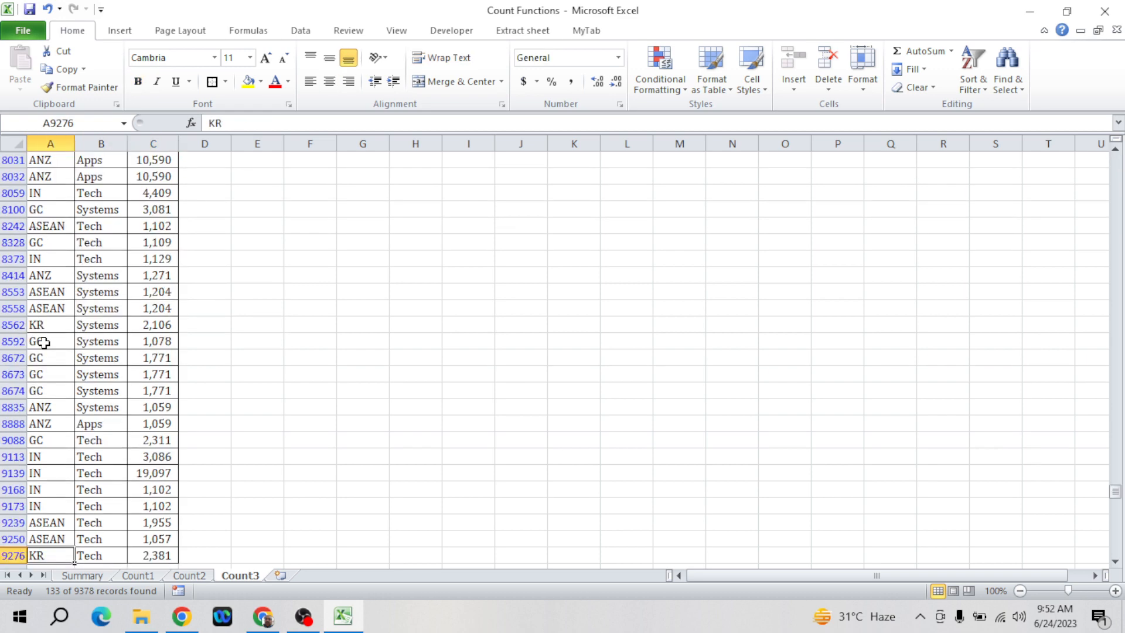
pyautogui.press('Up')
pyautogui.press('Up')
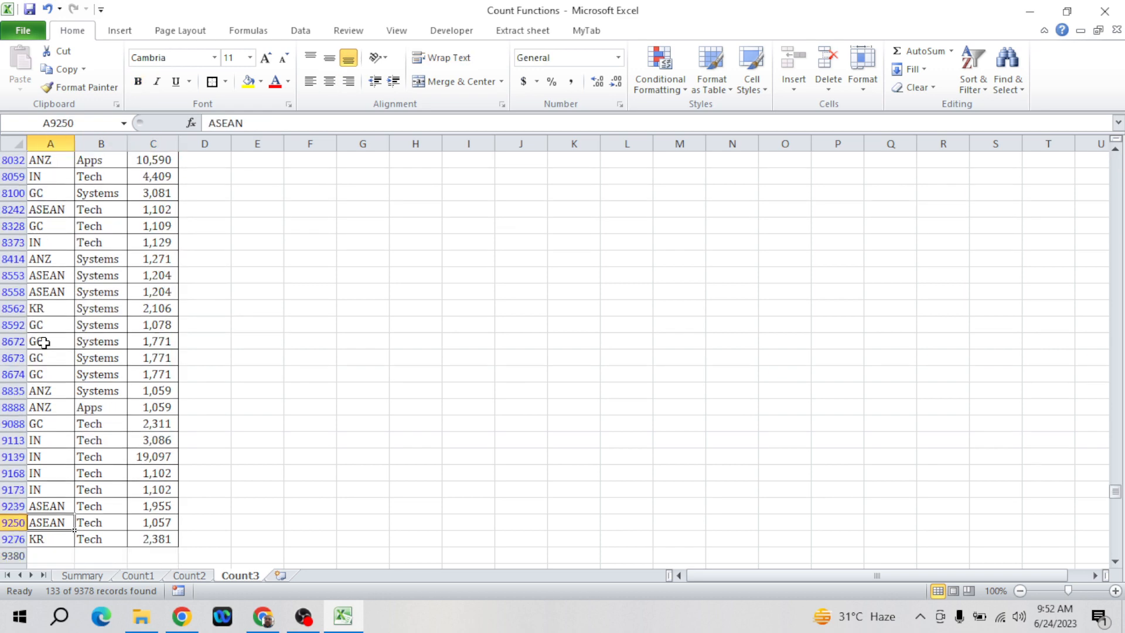
# - Copy the filtered Region, Product and Grand_Total table with its headers and paste it starting at cell M1
pyautogui.hotkey('ctrl', 'Home')
pyautogui.hotkey('shift', 'Right')
pyautogui.hotkey('shift', 'Right')
pyautogui.hotkey('ctrl', 'shift', 'Down')
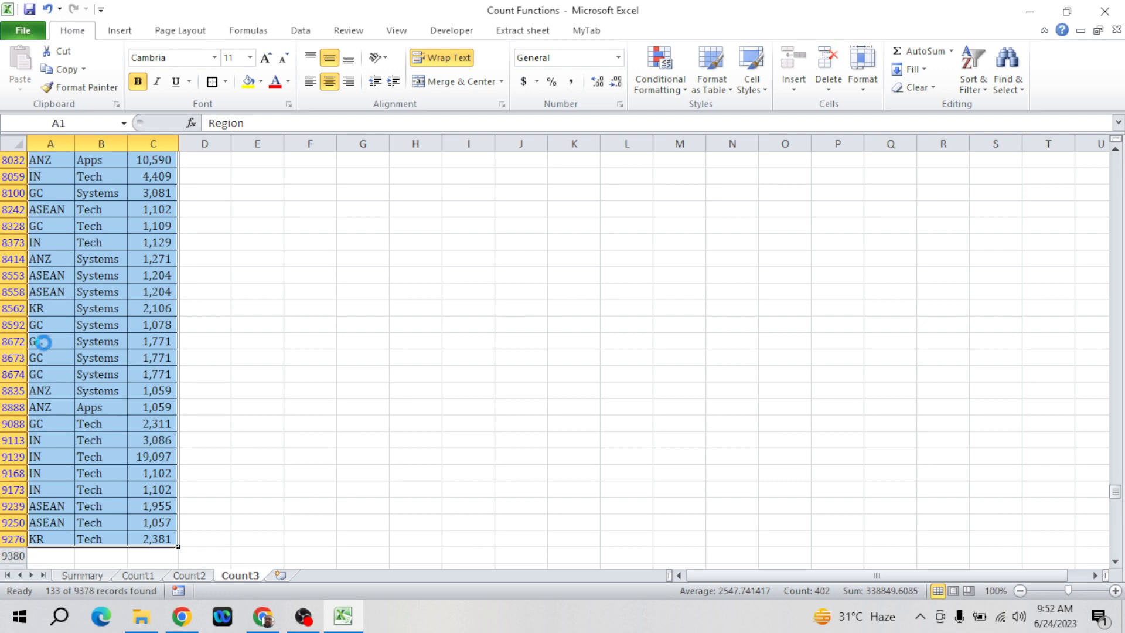
pyautogui.hotkey('ctrl', 'c')
pyautogui.hotkey('ctrl', 'Home')
pyautogui.press('Right')
pyautogui.press('Right')
pyautogui.press('Right')
pyautogui.press('Right')
pyautogui.press('Right')
pyautogui.press('Right')
pyautogui.press('Right')
pyautogui.press('Right')
pyautogui.press('Right')
pyautogui.press('Right')
pyautogui.press('Right')
pyautogui.press('Right')
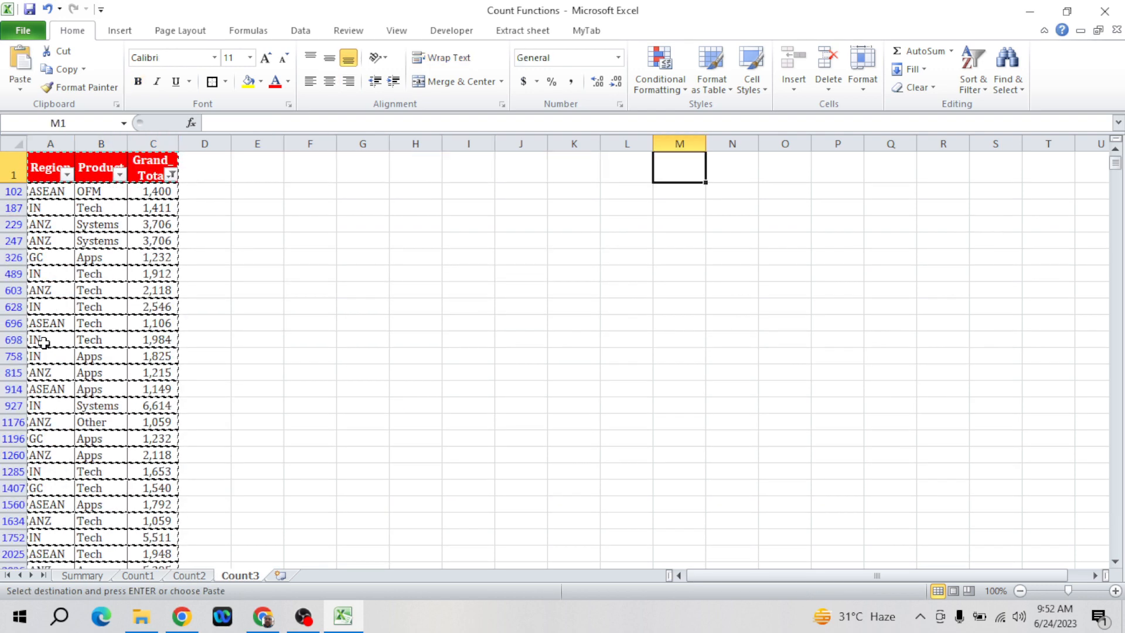
pyautogui.press('Return')
# - Remove the filter from the original table
pyautogui.hotkey('alt', 'd')
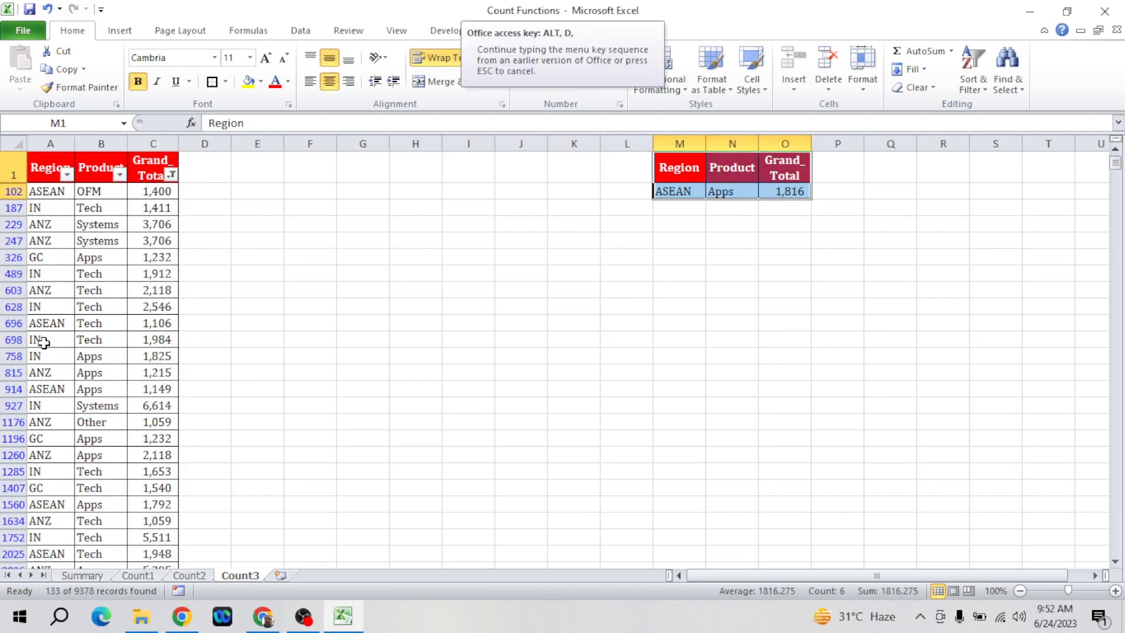
pyautogui.press('f')
pyautogui.press('f')
pyautogui.press('Right')
pyautogui.press('Left')
# - Delete columns A through C, which hold the original full table
pyautogui.hotkey('ctrl', 'Home')
pyautogui.hotkey('ctrl', 'space')
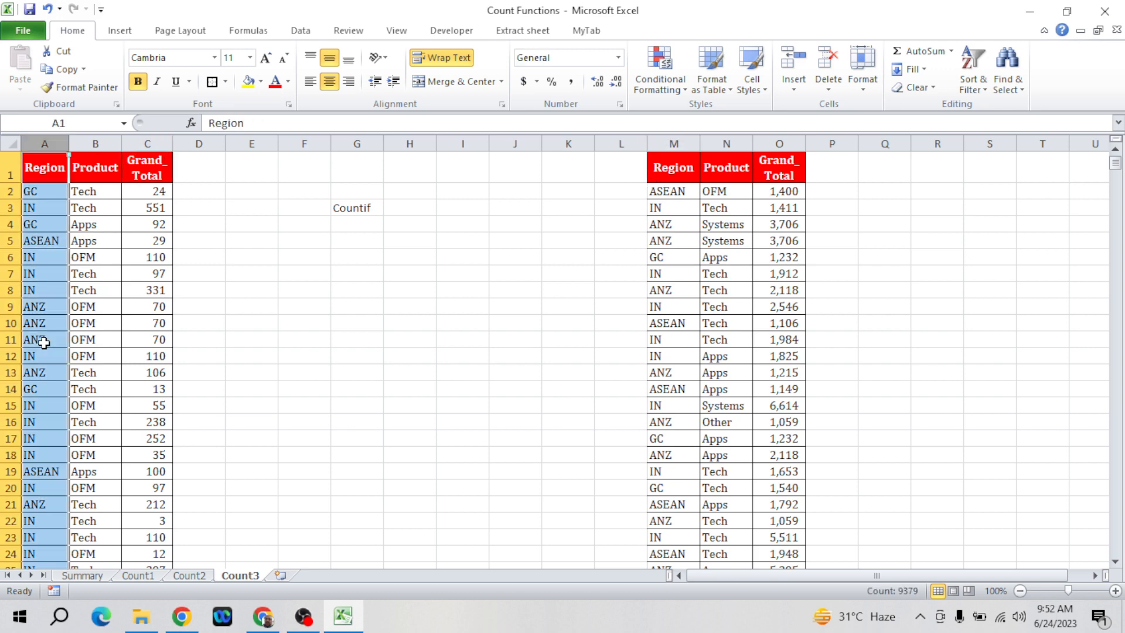
pyautogui.hotkey('shift', 'Right')
pyautogui.hotkey('shift', 'Right')
pyautogui.hotkey('ctrl', '-')
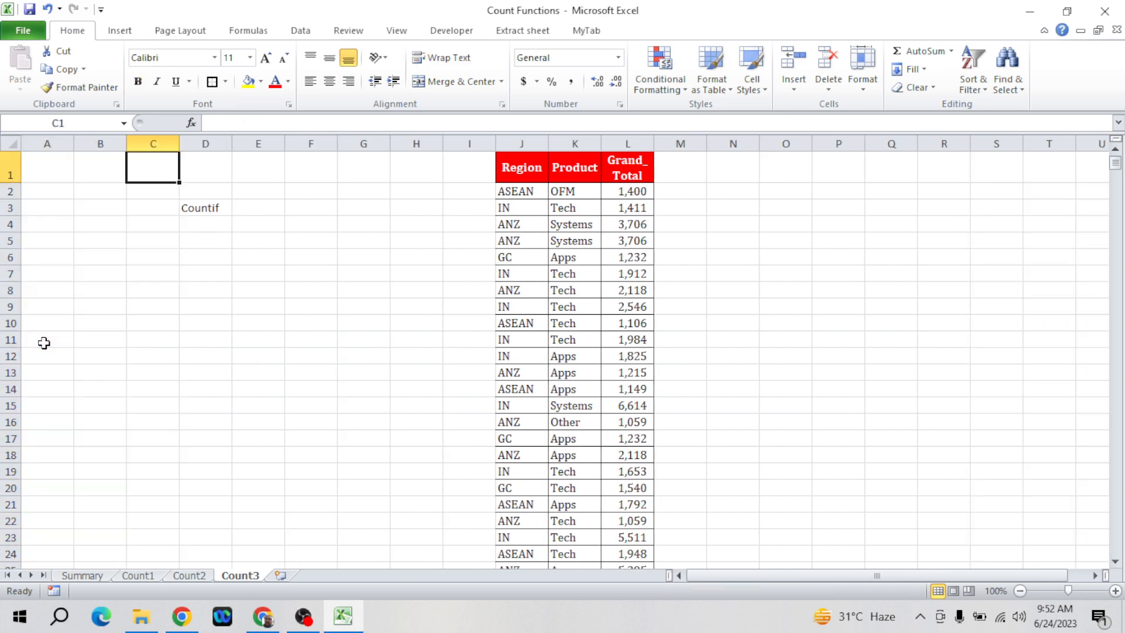
# - Copy the reduced table starting at cell J1 and paste it starting at cell A1
pyautogui.hotkey('ctrl', 'Right')
pyautogui.hotkey('ctrl', 'shift', 'Right')
pyautogui.hotkey('ctrl', 'shift', 'Down')
pyautogui.hotkey('ctrl', 'c')
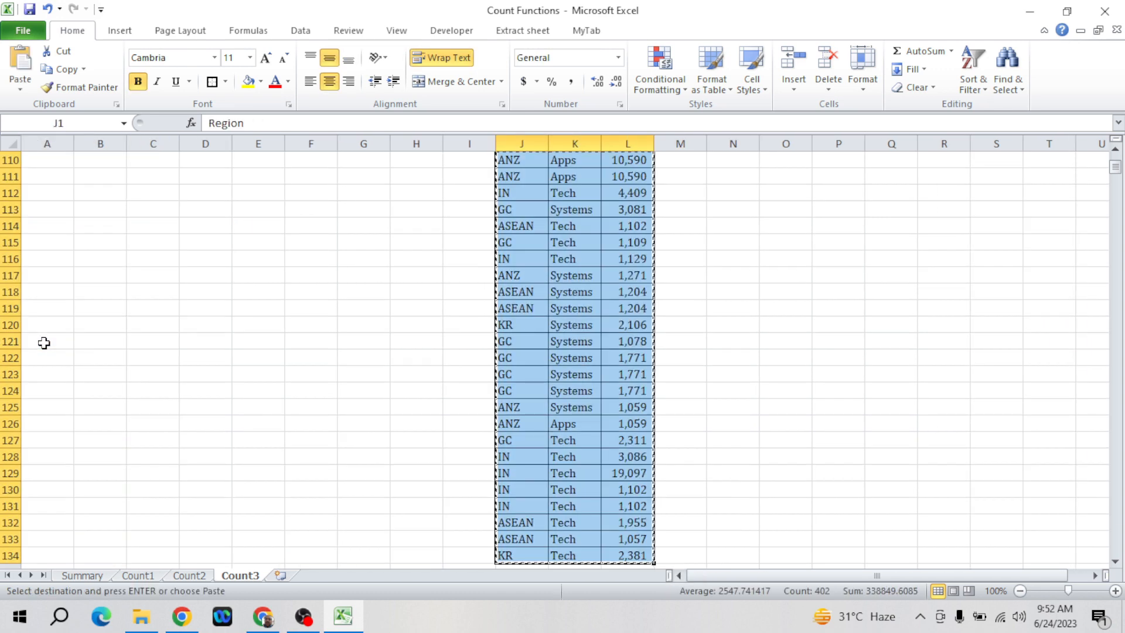
pyautogui.hotkey('ctrl', 'Up')
pyautogui.hotkey('ctrl', 'Home')
pyautogui.hotkey('ctrl', 'v')
# - Clear all contents and formatting of the duplicate table in columns J through L
pyautogui.press('Right')
pyautogui.press('Right')
pyautogui.press('Right')
pyautogui.press('Right')
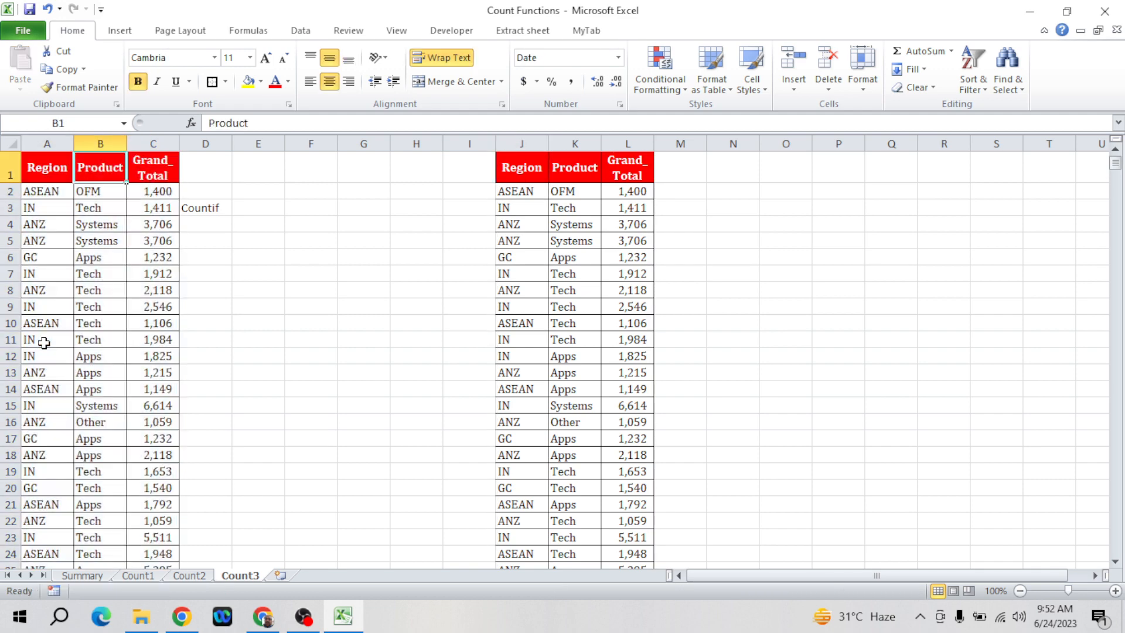
pyautogui.press('Right')
pyautogui.press('Right')
pyautogui.press('Right')
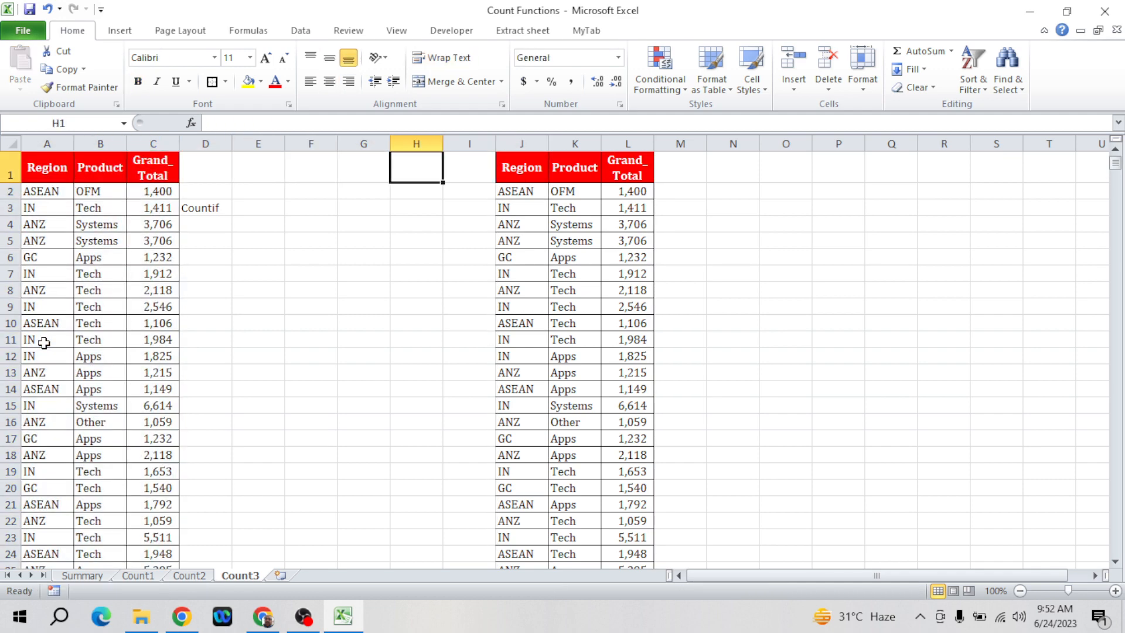
pyautogui.press('Right')
pyautogui.press('Right')
pyautogui.hotkey('ctrl', 'shift', 'Down')
pyautogui.hotkey('shift', 'Right')
pyautogui.hotkey('shift', 'Right')
pyautogui.hotkey('alt', 'h')
pyautogui.press('e')
pyautogui.press('a')
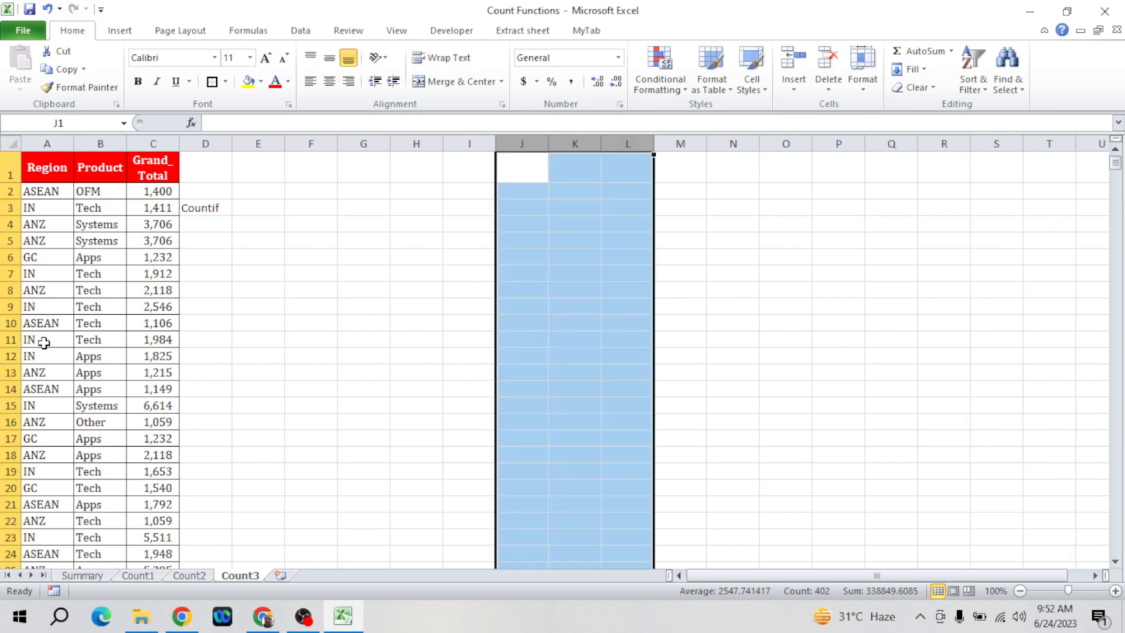
# - Clear the Countif label from cell D3 beside the table
pyautogui.press('Left')
pyautogui.press('Left')
pyautogui.press('Left')
pyautogui.press('Left')
pyautogui.press('Left')
pyautogui.press('Left')
pyautogui.press('Down')
pyautogui.press('Down')
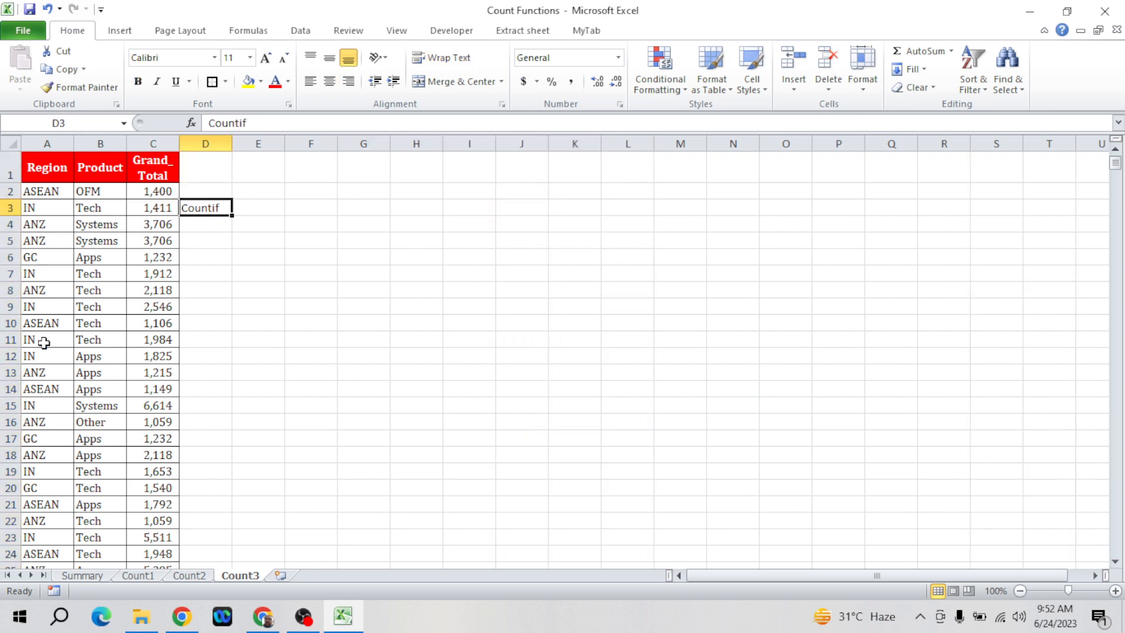
# - Filter the table's headers temporarily to check the Region and Product value lists, and turn the filter off
pyautogui.press('Left')
pyautogui.press('Left')
pyautogui.press('Left')
pyautogui.press('Up')
pyautogui.hotkey('alt', 'd')
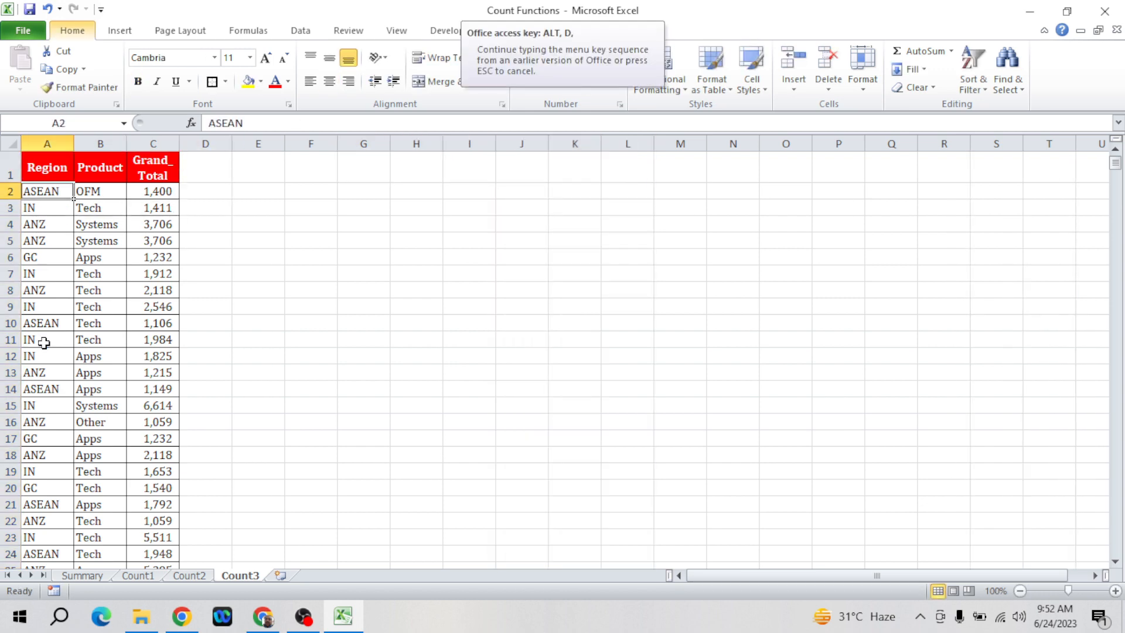
pyautogui.press('f')
pyautogui.press('f')
pyautogui.press('Up')
pyautogui.hotkey('alt', 'Down')
pyautogui.press('Escape')
pyautogui.press('Right')
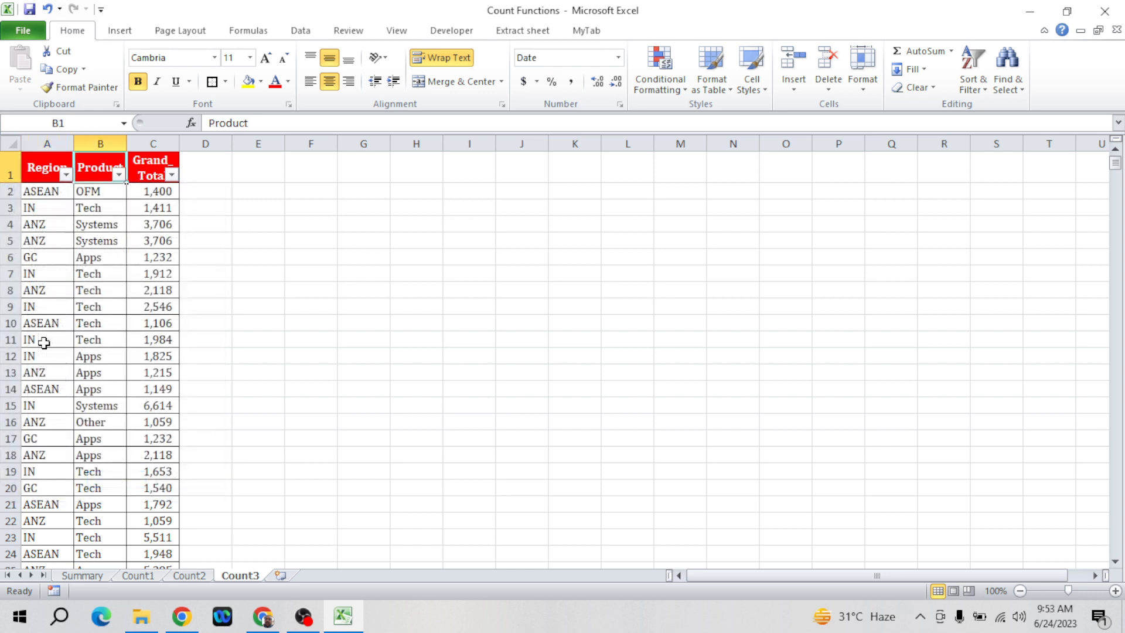
pyautogui.hotkey('alt', 'Down')
pyautogui.press('Escape')
pyautogui.press('Right')
pyautogui.press('Left')
pyautogui.hotkey('alt', 'd')
pyautogui.press('f')
pyautogui.press('f')
pyautogui.press('Down')
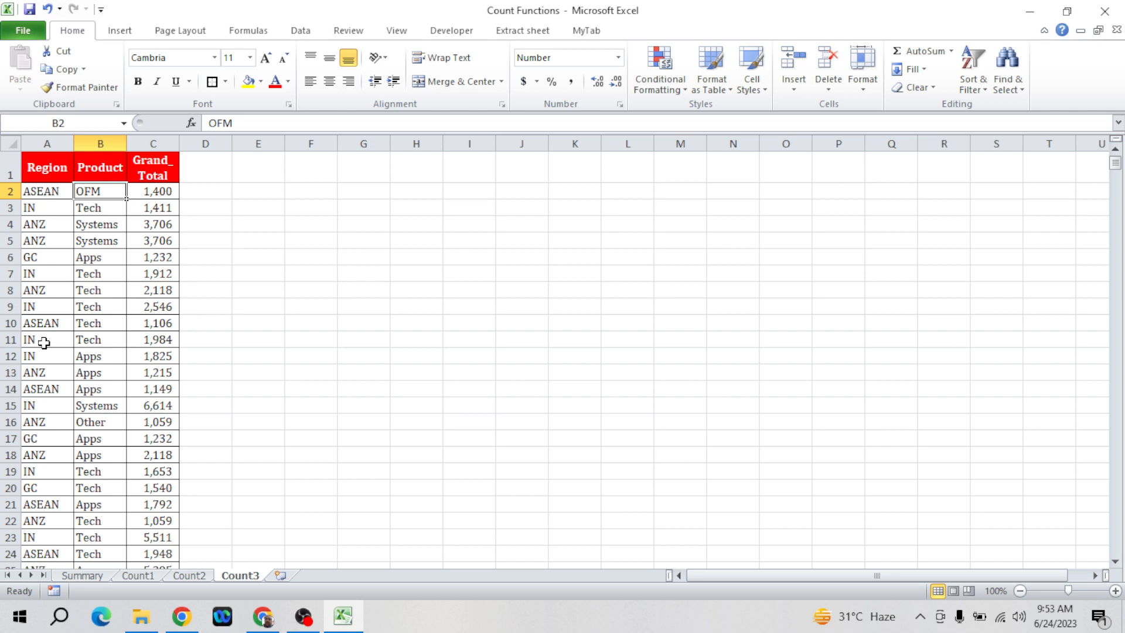
# - Enlarge the sheet to 130% zoom and return to the first Region entry in A2
pyautogui.click(1114, 591)
pyautogui.click(1115, 590)
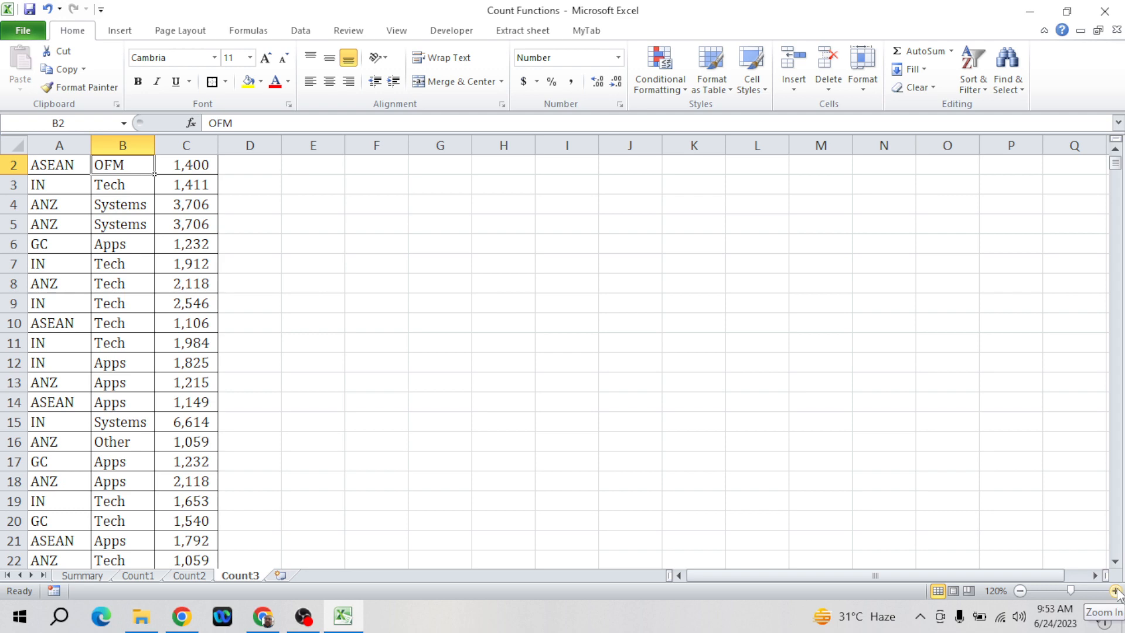
pyautogui.click(1115, 591)
pyautogui.click(497, 412)
pyautogui.hotkey('ctrl', 'Right')
pyautogui.hotkey('ctrl', 'Up')
pyautogui.hotkey('ctrl', 'Left')
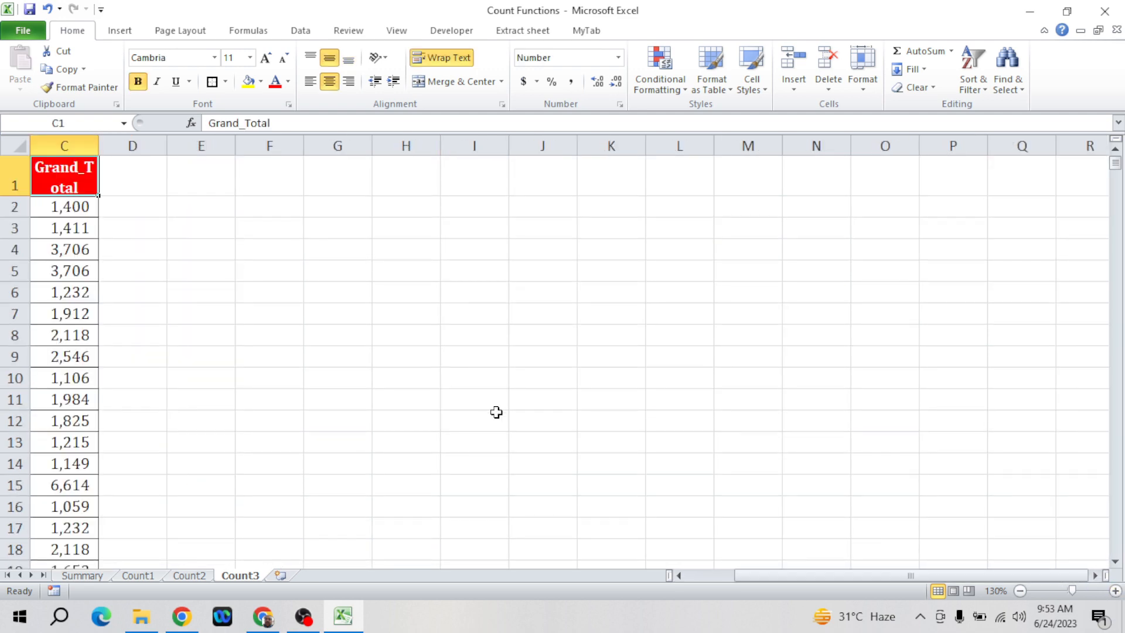
pyautogui.hotkey('ctrl', 'Left')
pyautogui.press('Down')
pyautogui.press('Down')
pyautogui.press('Up')
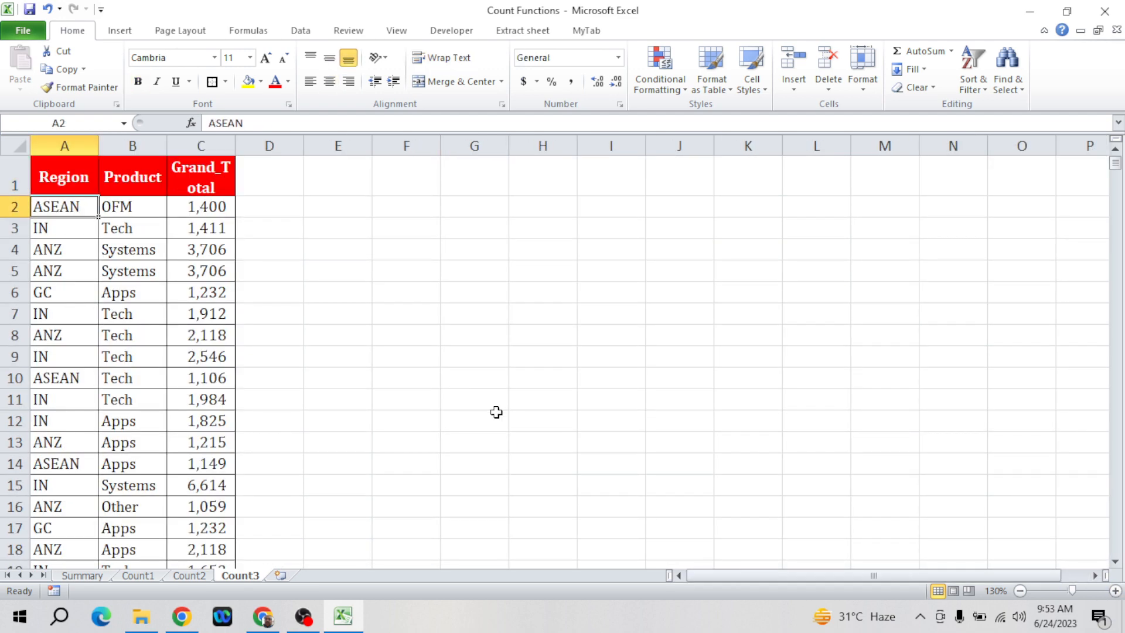
# - Copy all the Region entries from A2 down to the last row of the table
pyautogui.hotkey('shift', 'Down')
pyautogui.hotkey('shift', 'Down')
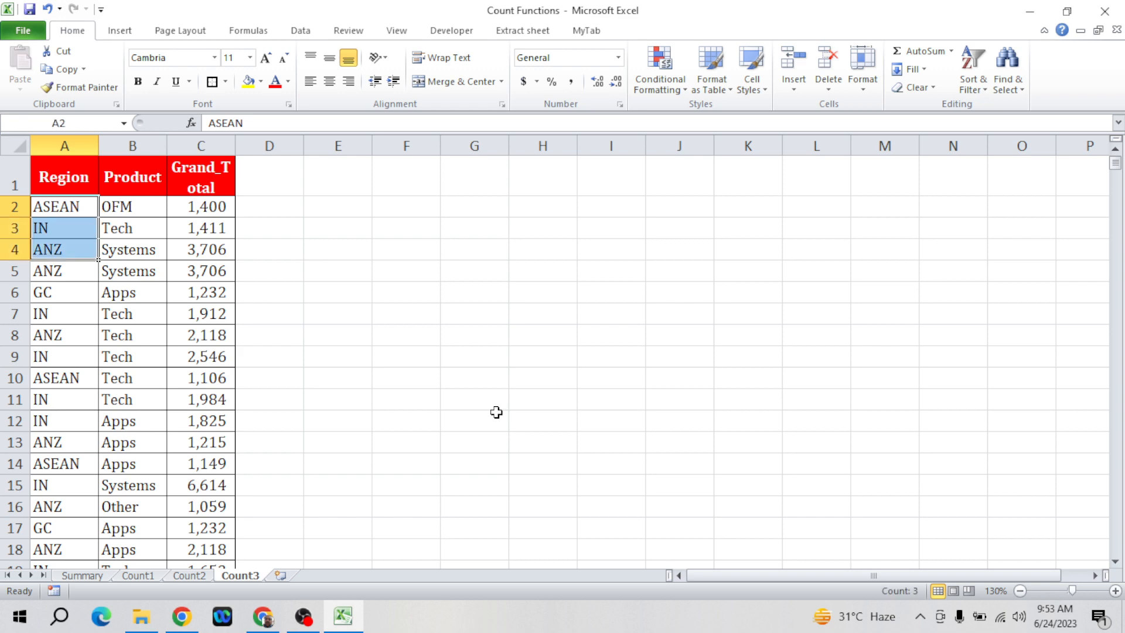
pyautogui.hotkey('ctrl', 'shift', 'Down')
pyautogui.hotkey('ctrl', 'c')
pyautogui.hotkey('ctrl', 'Home')
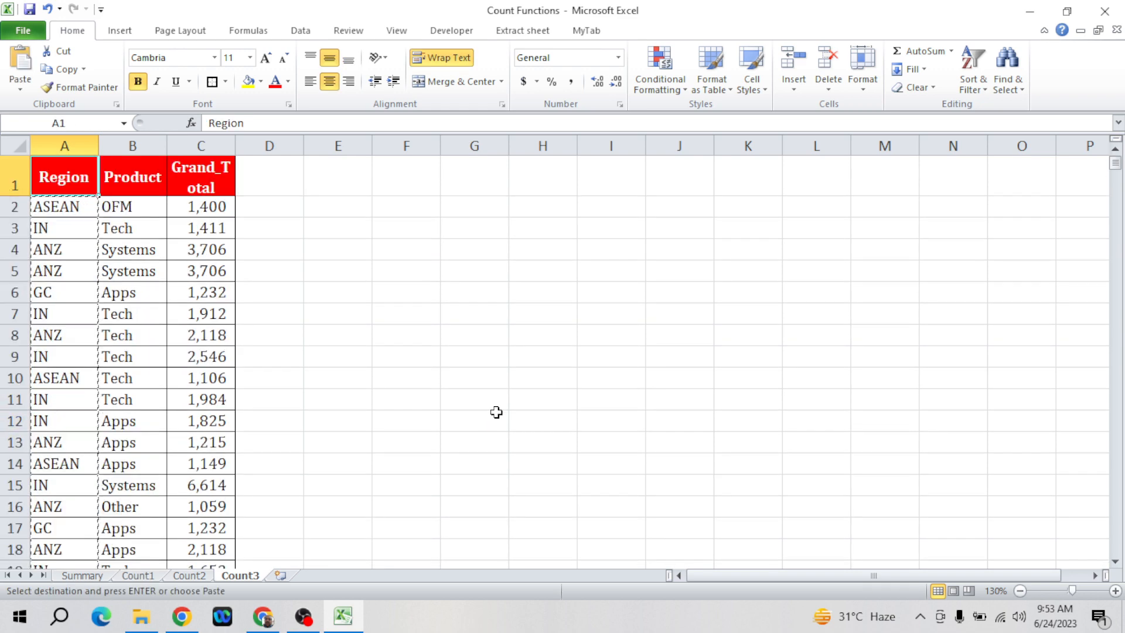
# - Paste the copied Region entries as values only, starting in cell I1
pyautogui.press('Right')
pyautogui.press('Right')
pyautogui.press('Right')
pyautogui.press('Right')
pyautogui.press('Right')
pyautogui.press('Right')
pyautogui.press('Right')
pyautogui.press('Right')
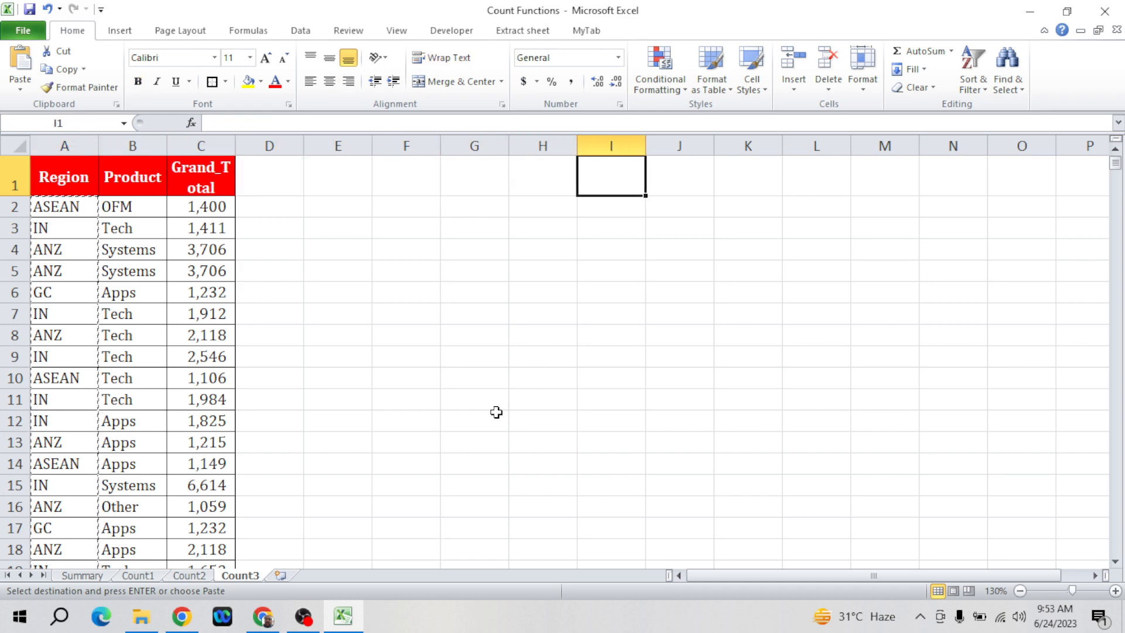
pyautogui.hotkey('alt', 'e')
pyautogui.press('s')
pyautogui.press('v')
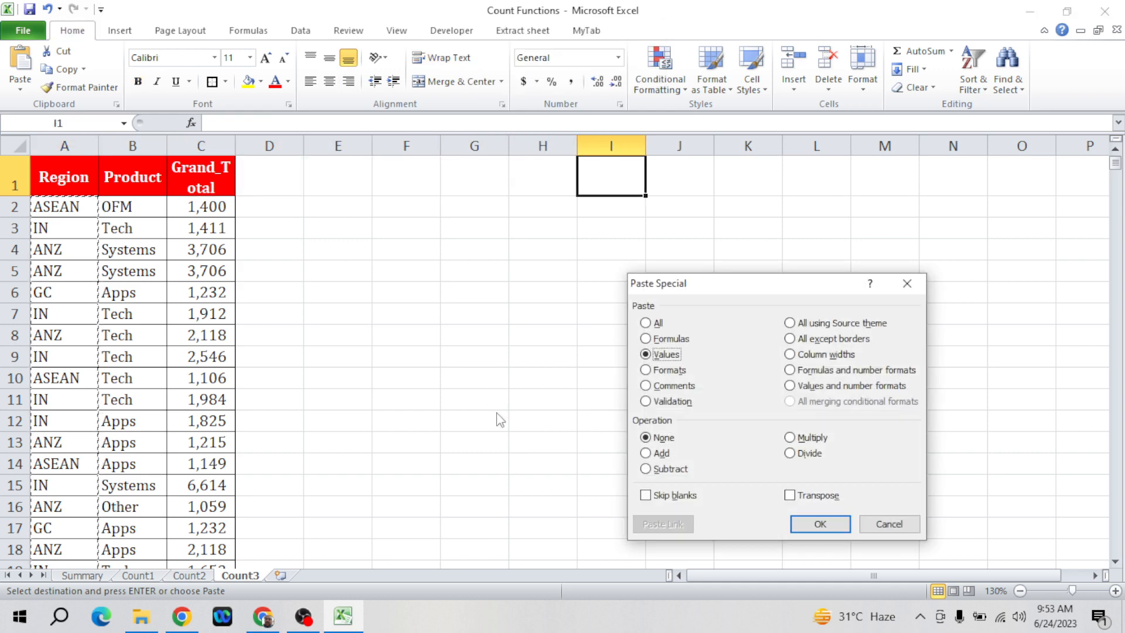
pyautogui.press('Return')
# - Remove the duplicates from the pasted region list in column I, treating it as data without headers
pyautogui.hotkey('alt', 'a')
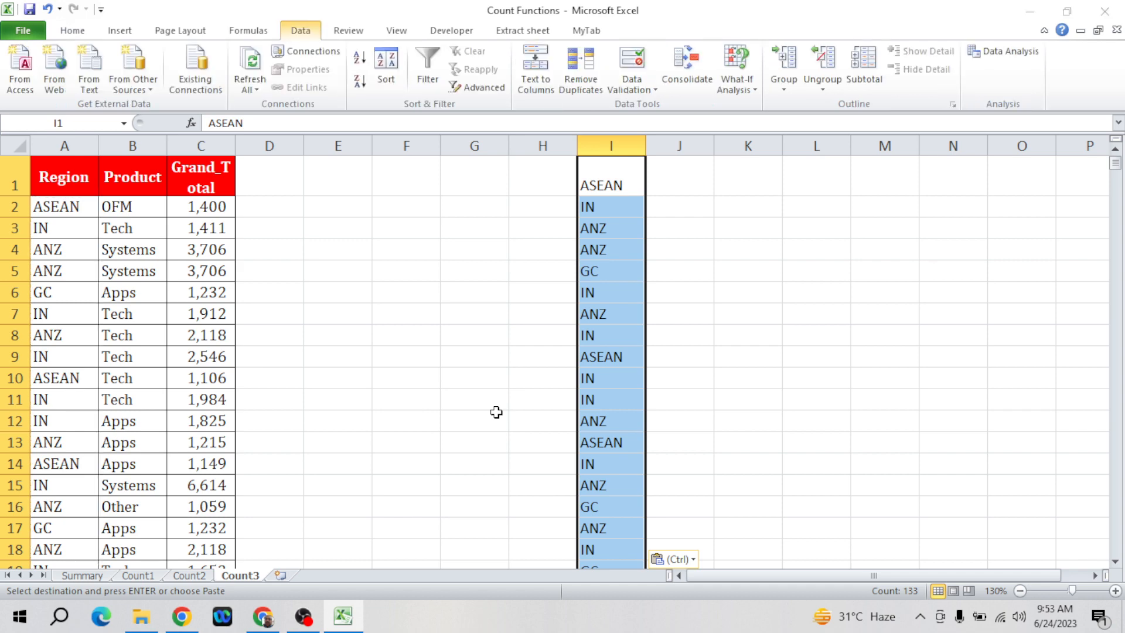
pyautogui.press('m')
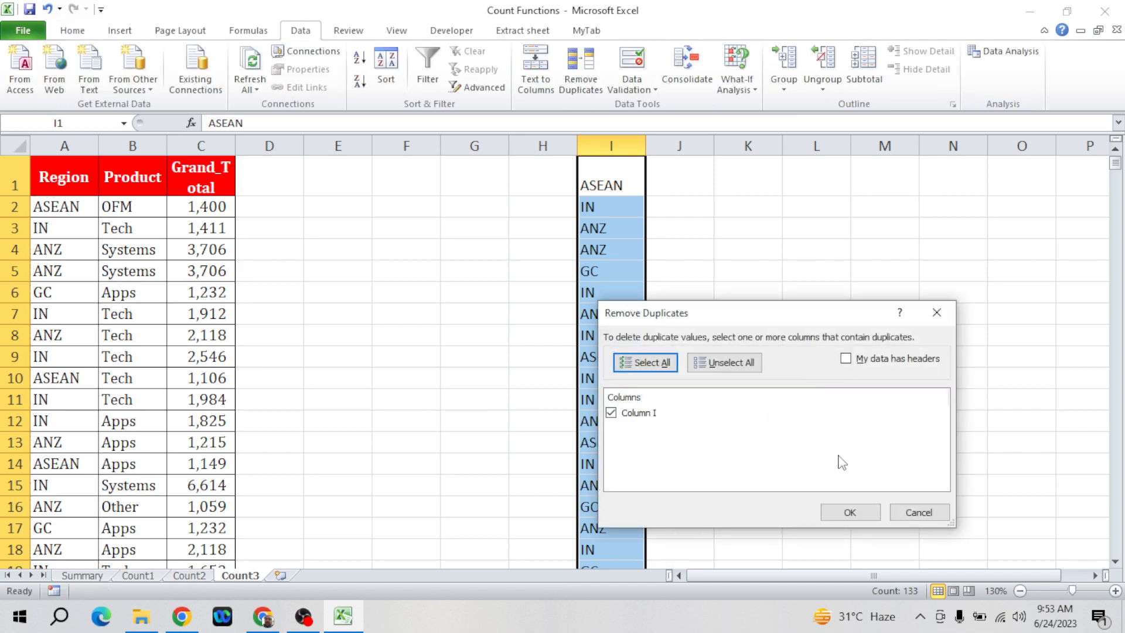
pyautogui.click(845, 513)
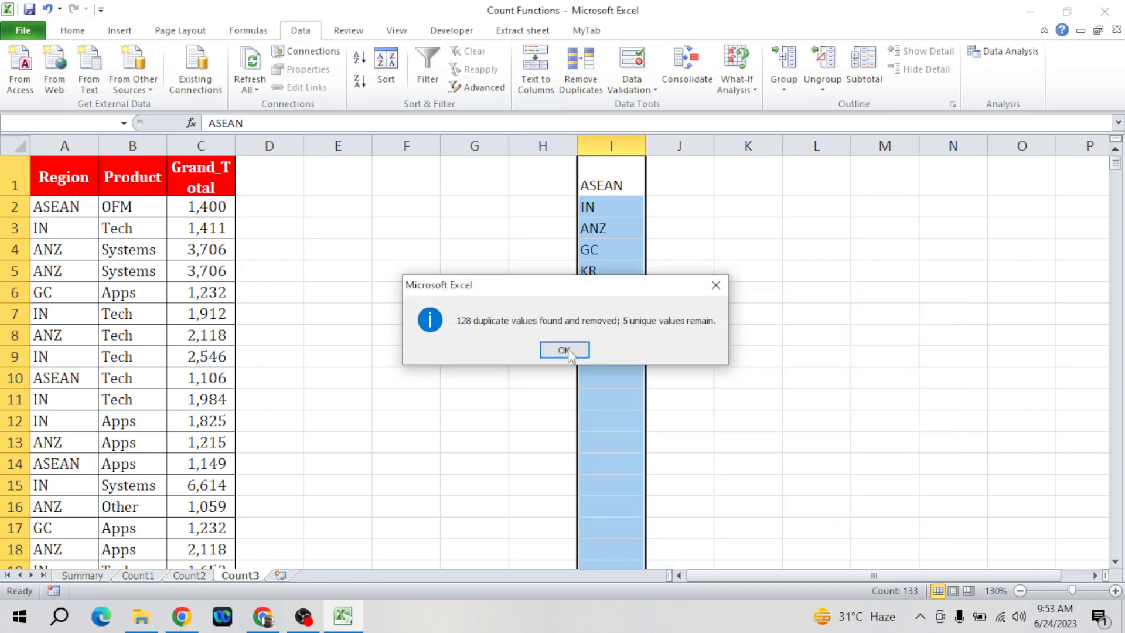
pyautogui.click(566, 350)
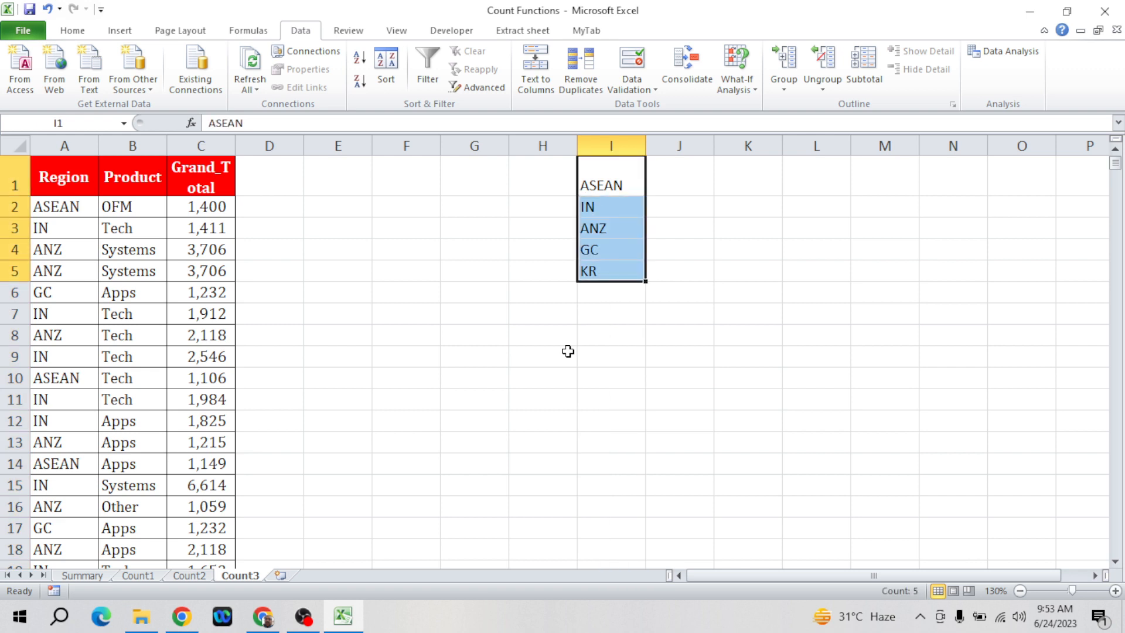
# - Copy the unique region names in I1:I5
pyautogui.click(79, 276)
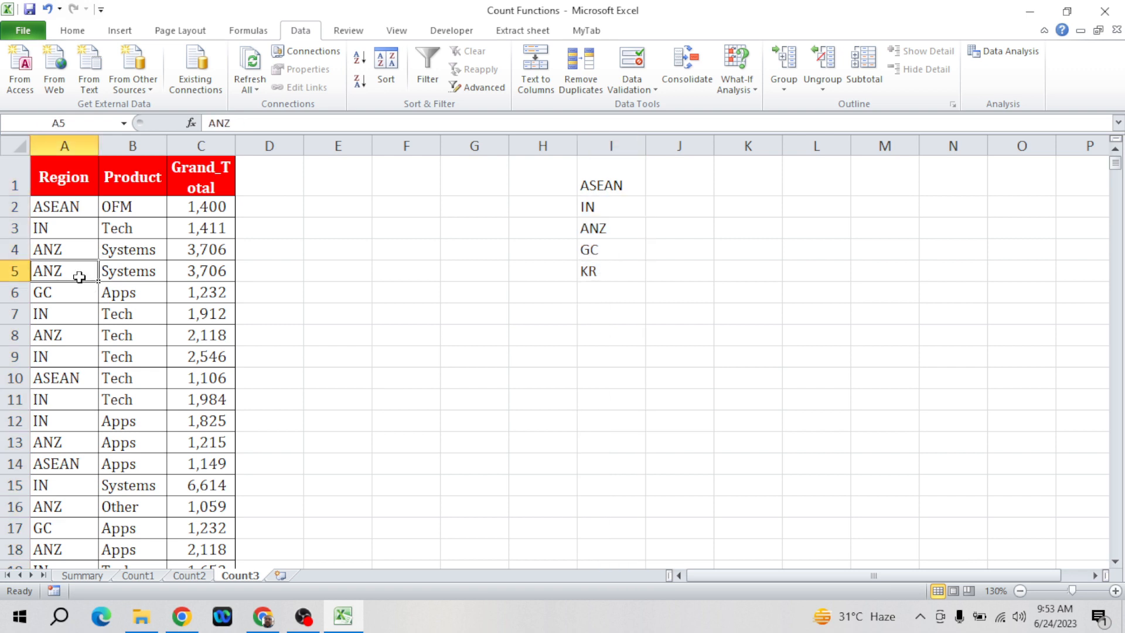
pyautogui.press('Up')
pyautogui.press('Up')
pyautogui.press('Up')
pyautogui.press('Right')
pyautogui.press('Right')
pyautogui.press('Right')
pyautogui.press('Up')
pyautogui.hotkey('ctrl', 'Right')
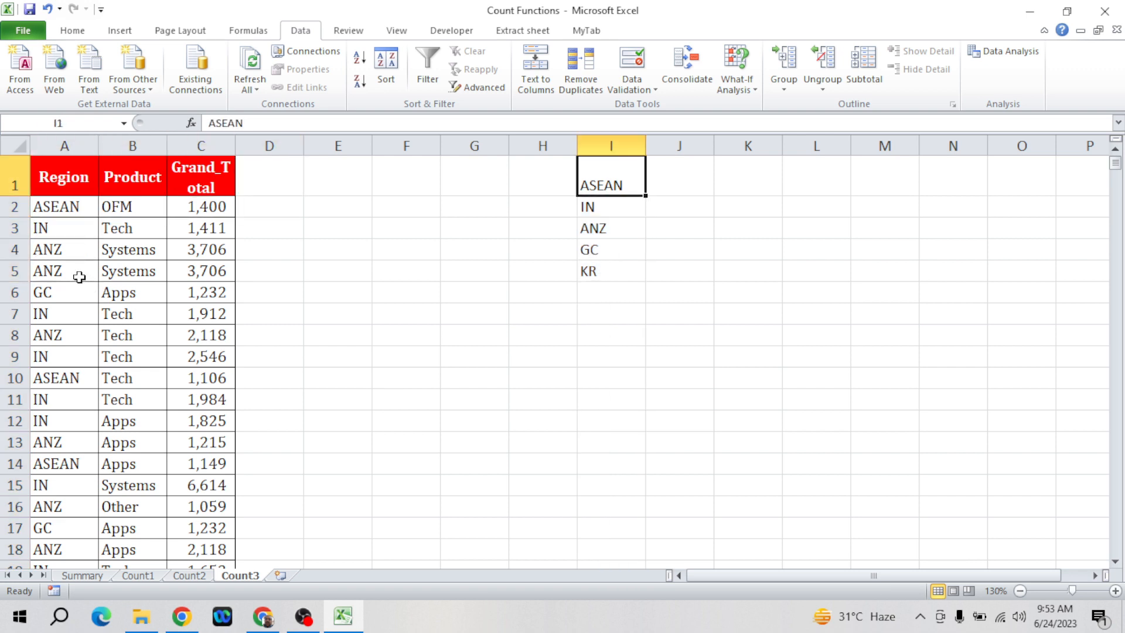
pyautogui.hotkey('ctrl', 'shift', 'Down')
pyautogui.hotkey('ctrl', 'c')
# - Paste the unique region names into column G, starting in cell G6
pyautogui.press('Down')
pyautogui.press('Down')
pyautogui.press('Down')
pyautogui.press('Down')
pyautogui.press('Down')
pyautogui.press('Left')
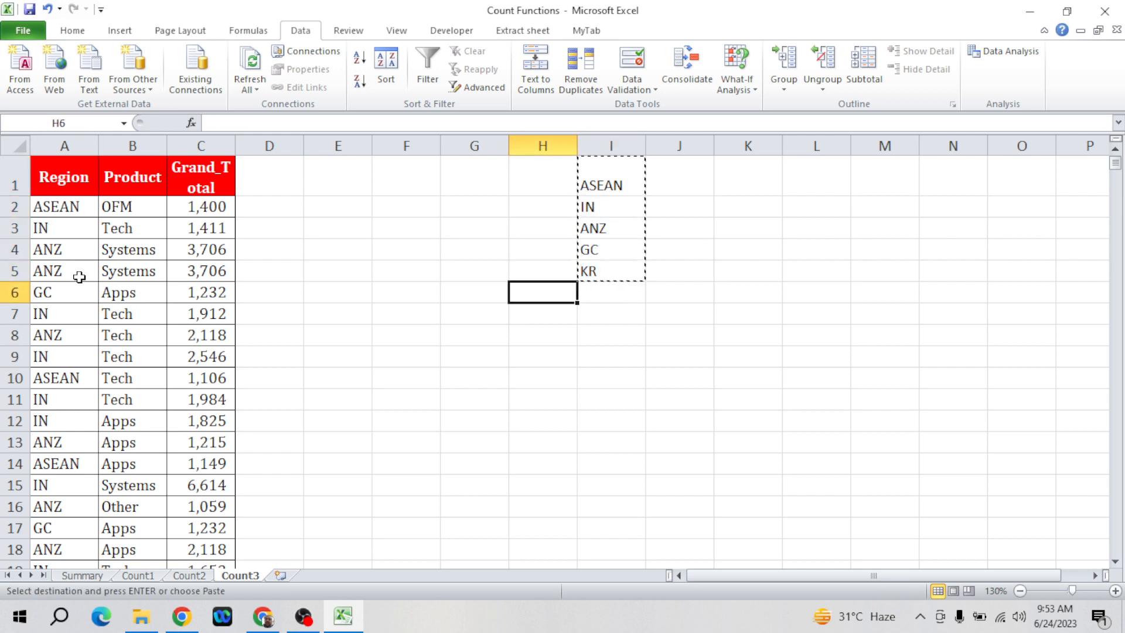
pyautogui.press('Left')
pyautogui.press('Return')
# - Delete the original unique region list from I1:I5
pyautogui.press('Right')
pyautogui.press('Right')
pyautogui.press('Up')
pyautogui.hotkey('ctrl', 'shift', 'Up')
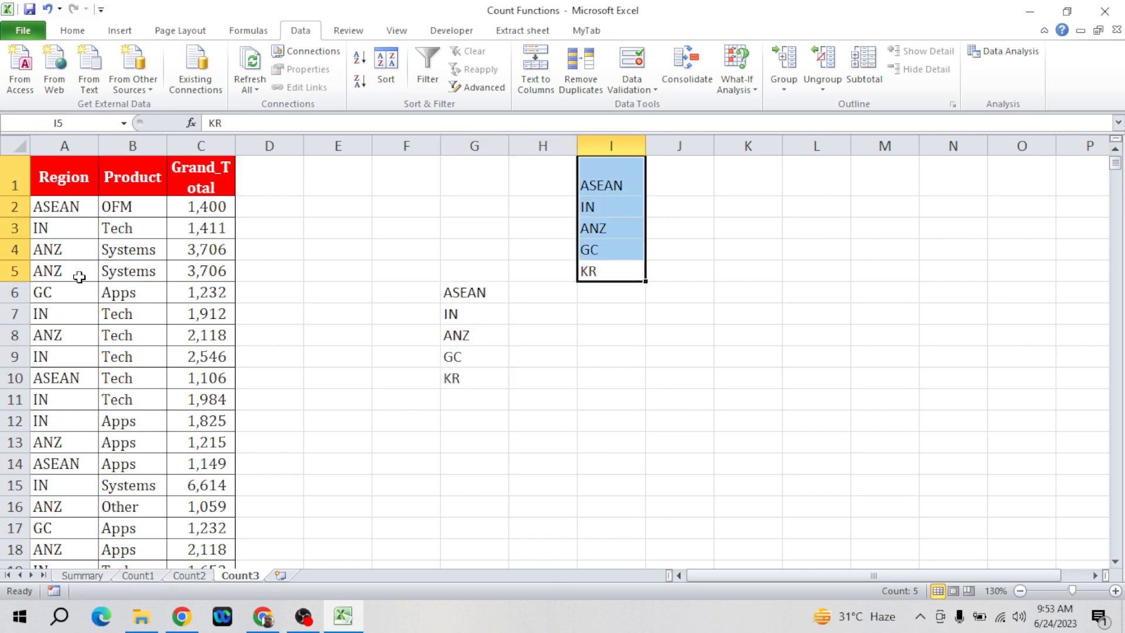
pyautogui.press('Delete')
# - Enter the title Countif in cell F4, above and beside the region list
pyautogui.press('Left')
pyautogui.press('Left')
pyautogui.press('Up')
pyautogui.press('Up')
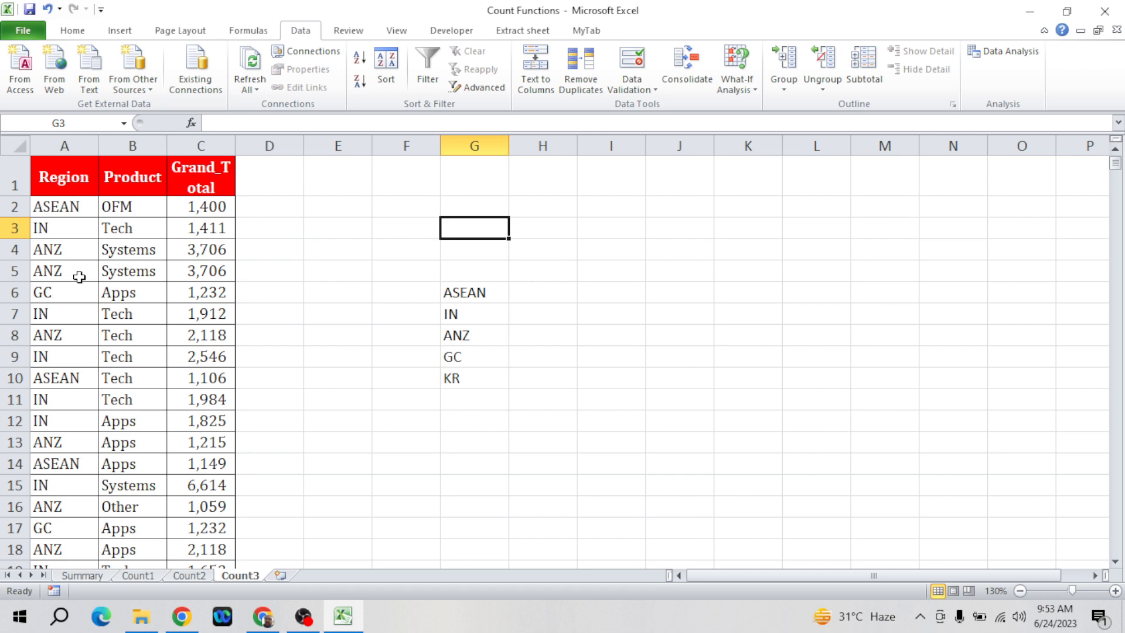
pyautogui.press('Up')
pyautogui.press('Down')
pyautogui.press('Down')
pyautogui.press('Down')
pyautogui.press('Right')
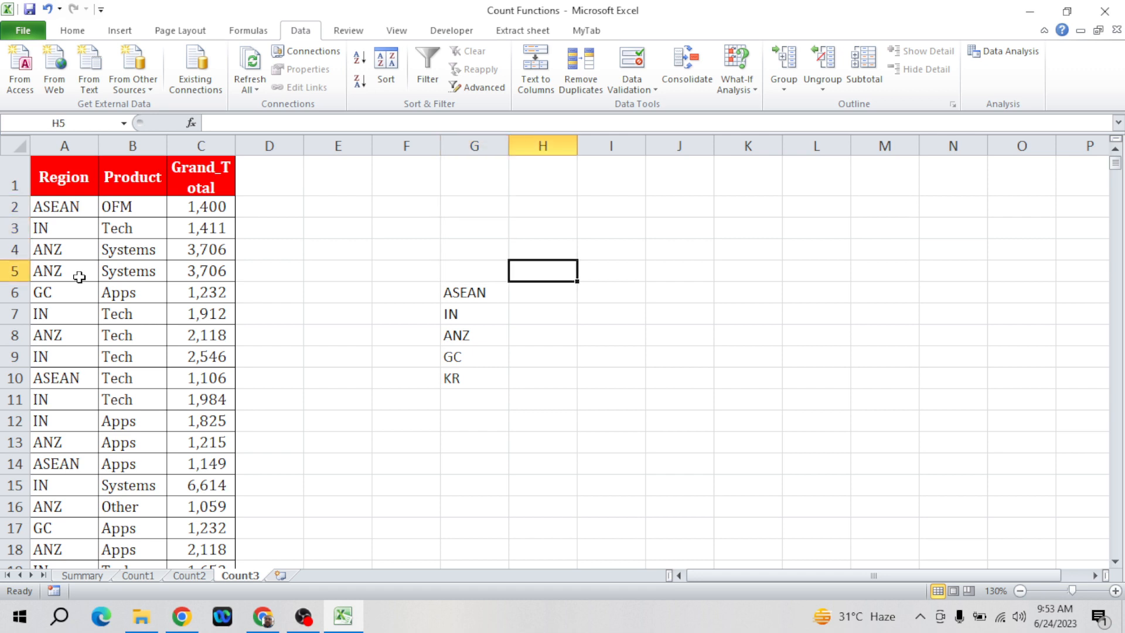
pyautogui.press('Left')
pyautogui.press('Left')
pyautogui.press('Up')
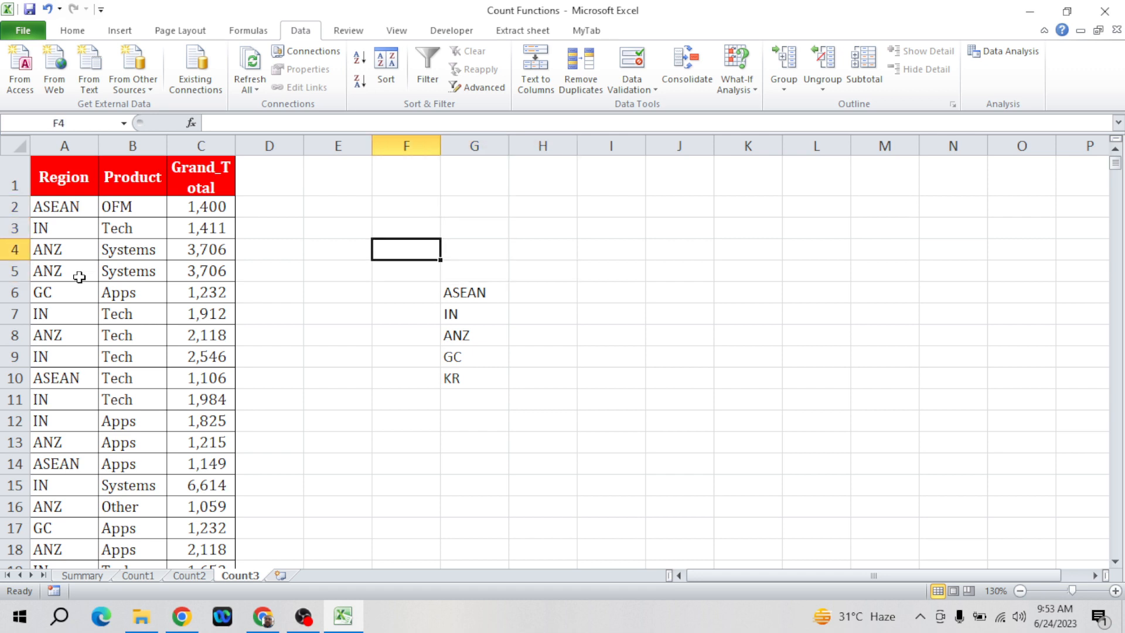
pyautogui.write('Counti')
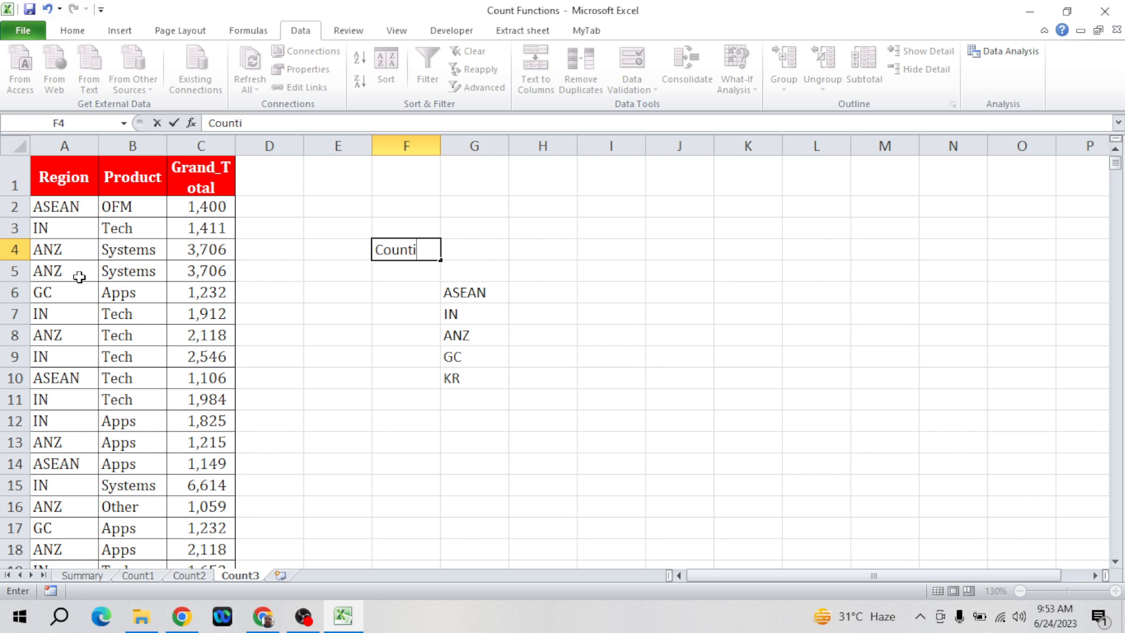
pyautogui.write('f')
pyautogui.press('Return')
pyautogui.press('Up')
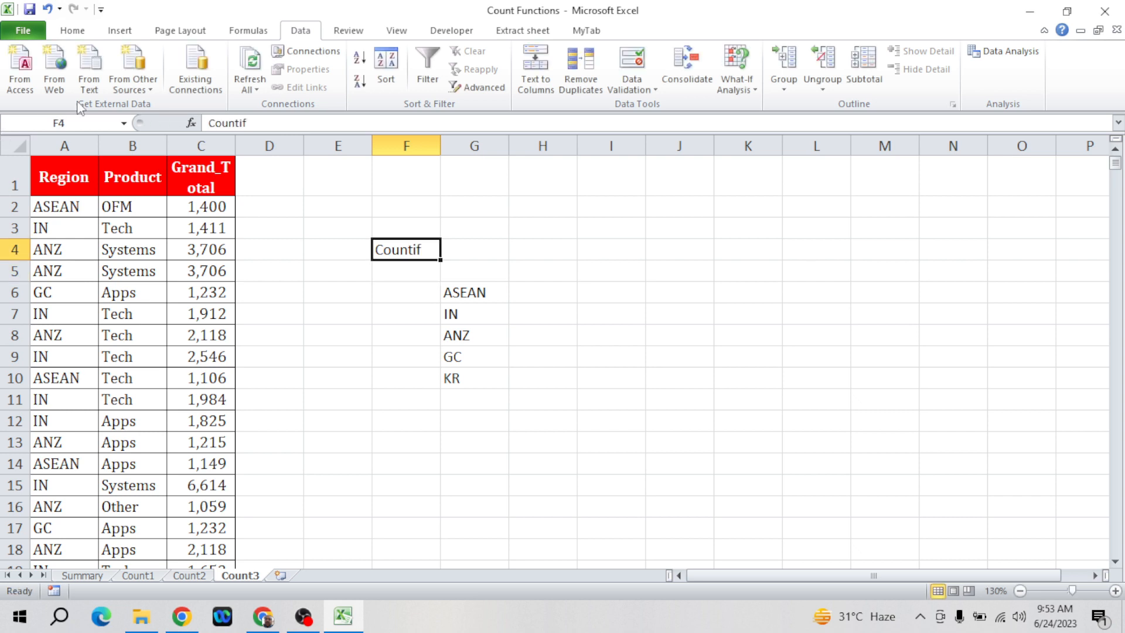
# - Fill the Countif title cell F4 with green and enlarge its font to size 14
pyautogui.click(72, 30)
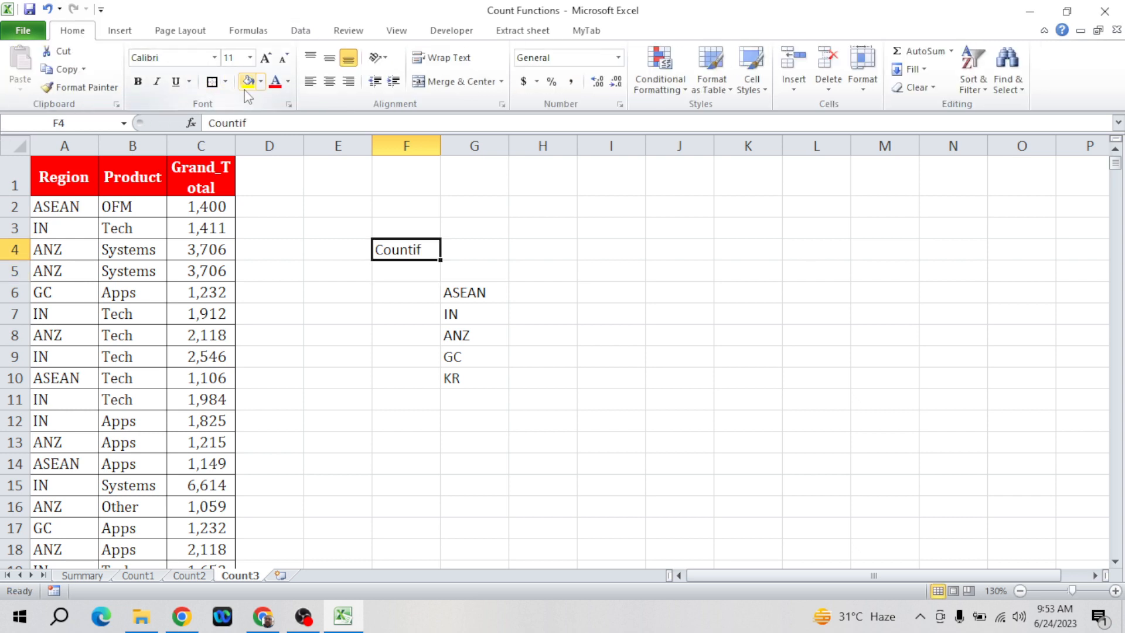
pyautogui.click(248, 82)
pyautogui.click(260, 81)
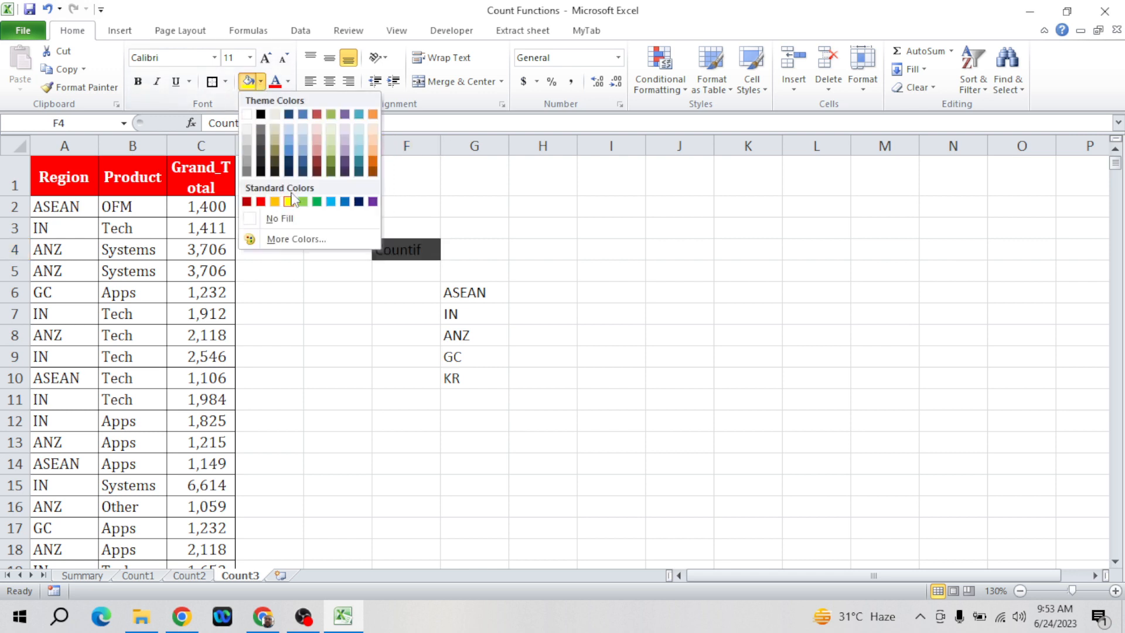
pyautogui.click(312, 199)
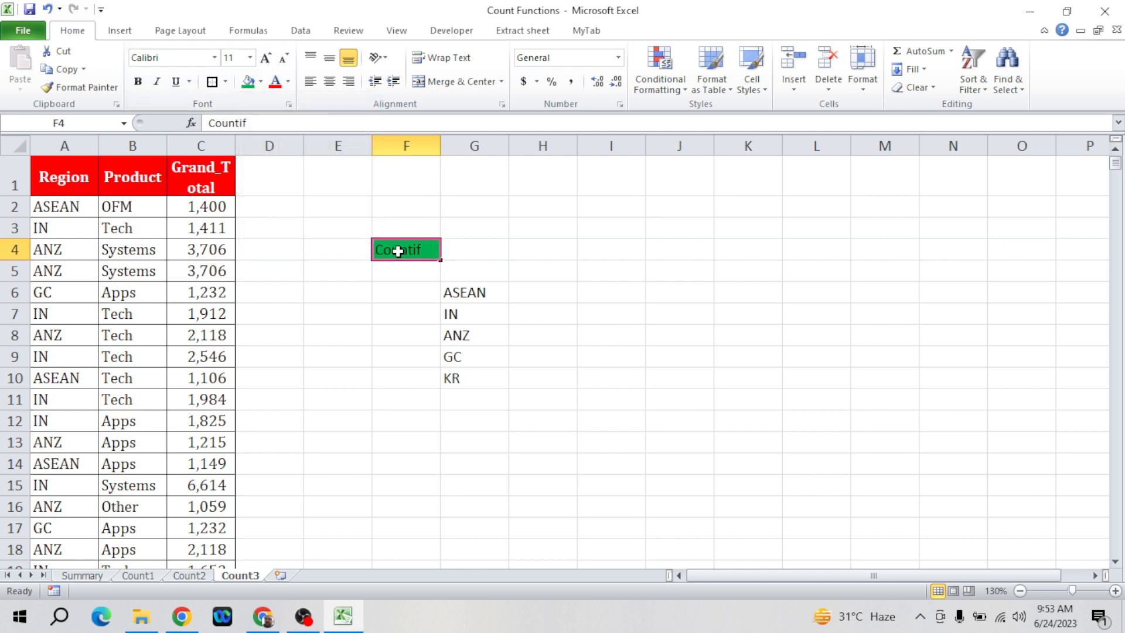
pyautogui.click(265, 59)
pyautogui.click(265, 59)
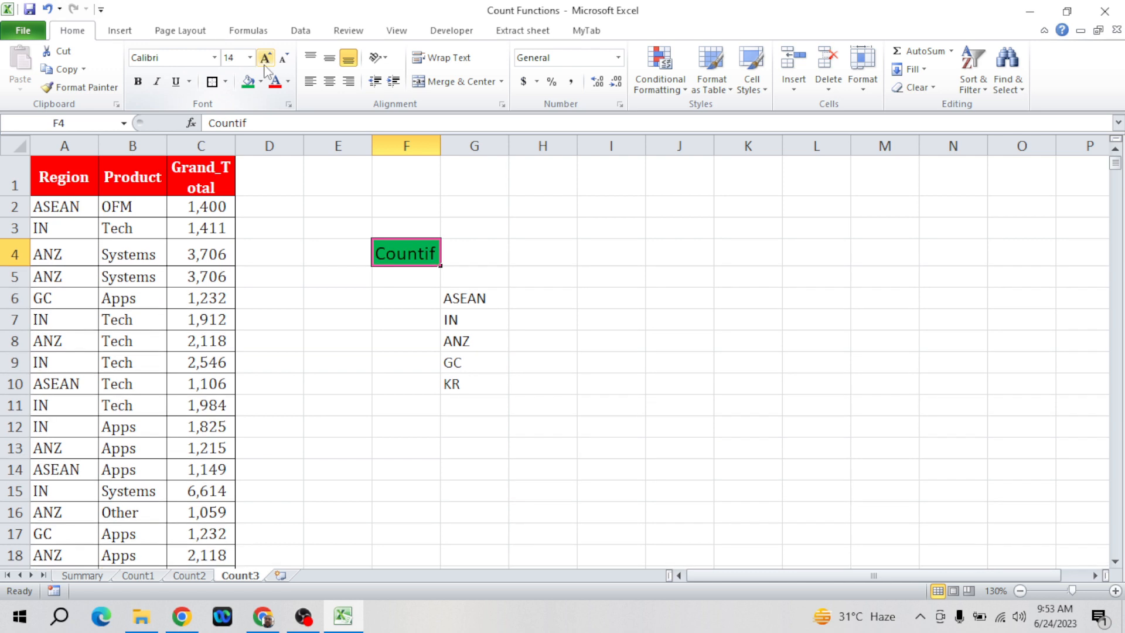
# - Compare the region names listed in column G with the entries in the table's Region column
pyautogui.click(502, 268)
pyautogui.press('Down')
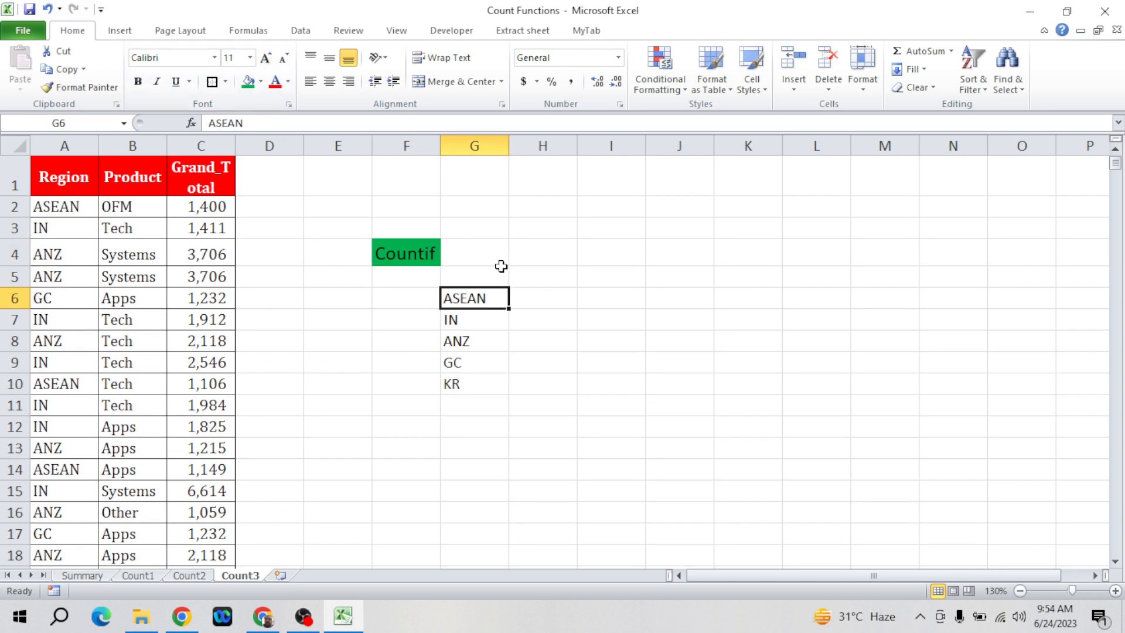
pyautogui.press('Down')
pyautogui.click(501, 269)
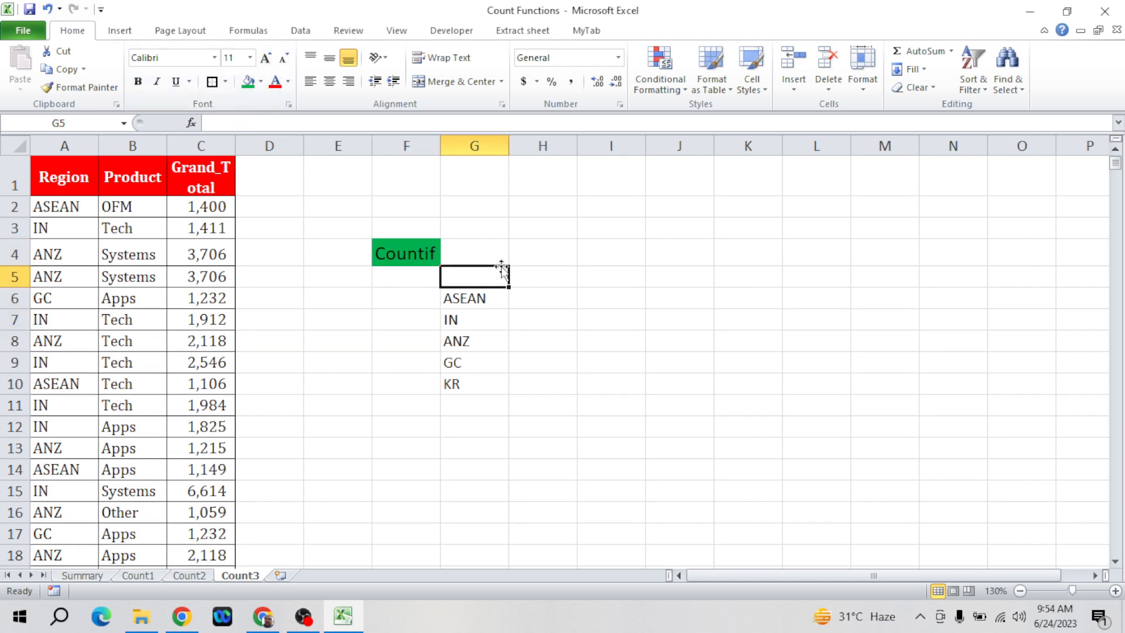
pyautogui.press('Down')
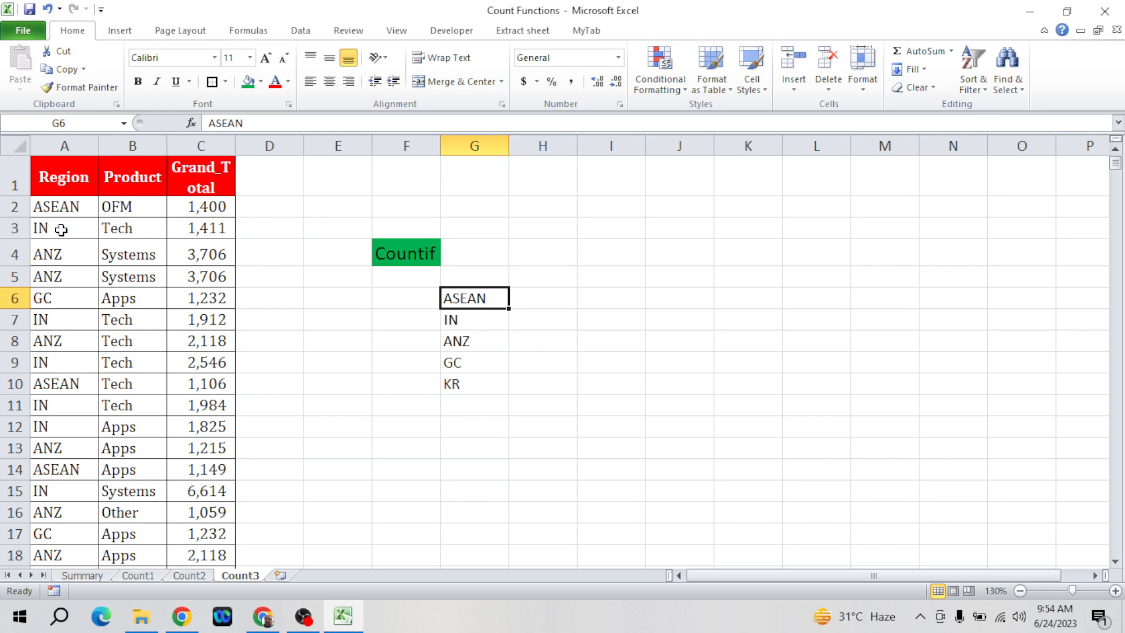
pyautogui.click(69, 195)
pyautogui.press('Down')
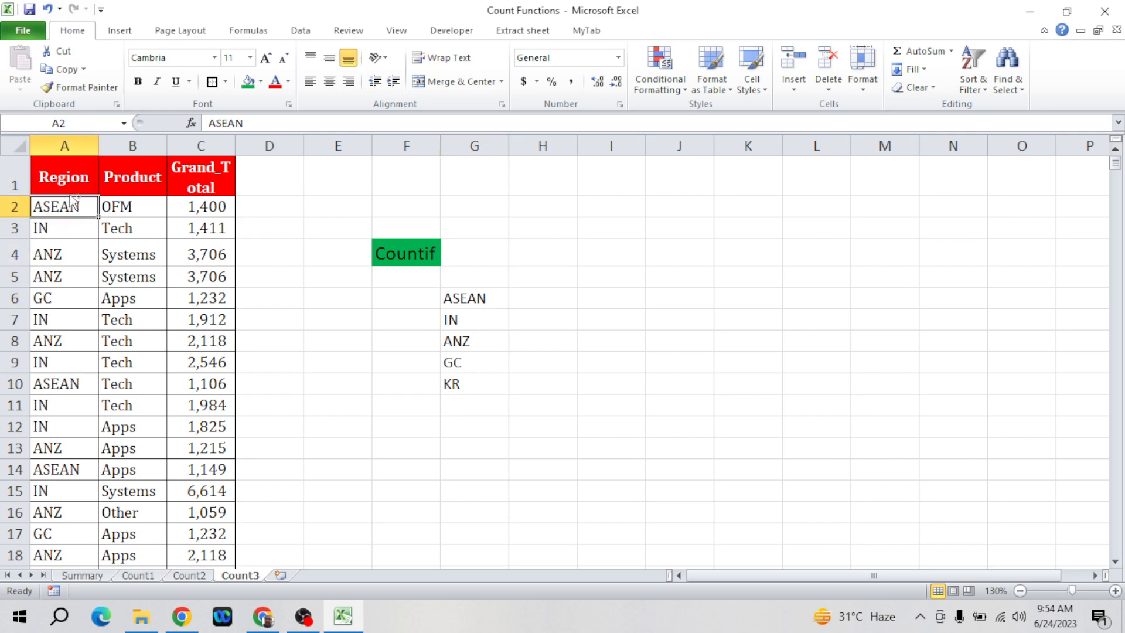
pyautogui.hotkey('ctrl', 'shift', 'Down')
pyautogui.hotkey('ctrl', 'Up')
pyautogui.press('Down')
pyautogui.click(490, 330)
pyautogui.press('Down')
pyautogui.press('Down')
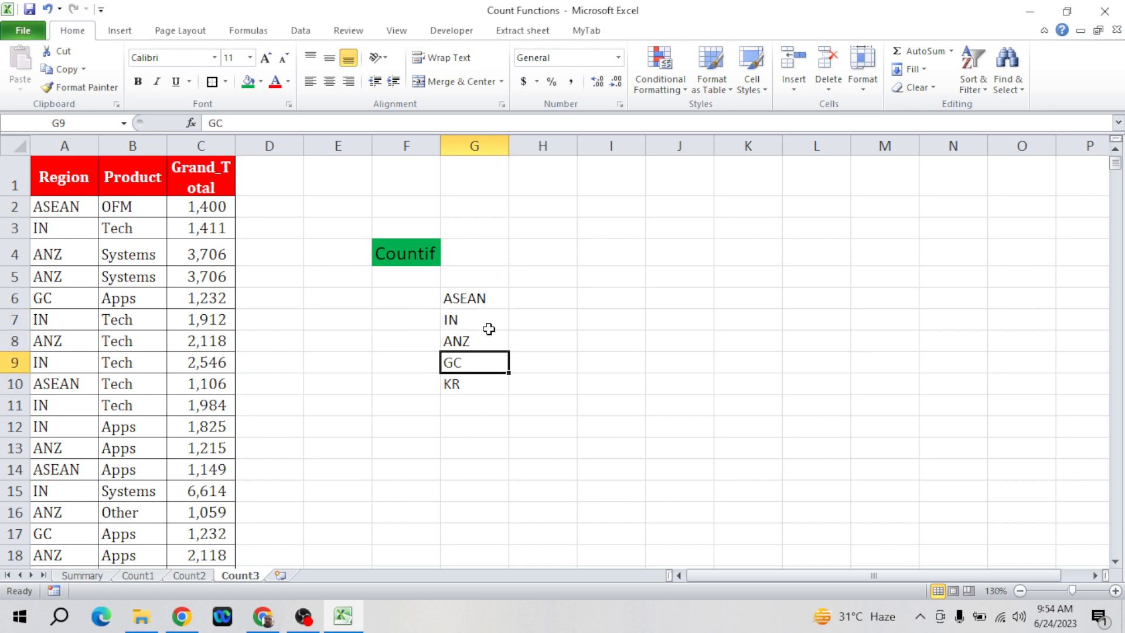
# - Enter the column heading Countif in cell H5, next to the region list
pyautogui.press('Up')
pyautogui.press('Up')
pyautogui.press('Up')
pyautogui.press('Up')
pyautogui.press('Up')
pyautogui.press('Right')
pyautogui.press('Down')
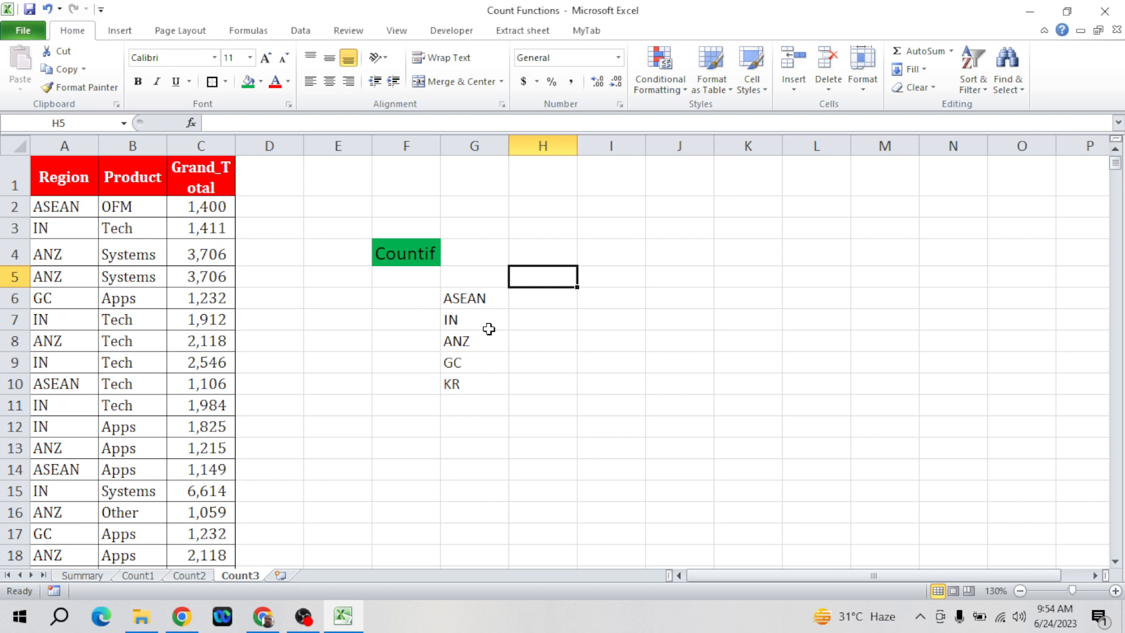
pyautogui.write('Countif')
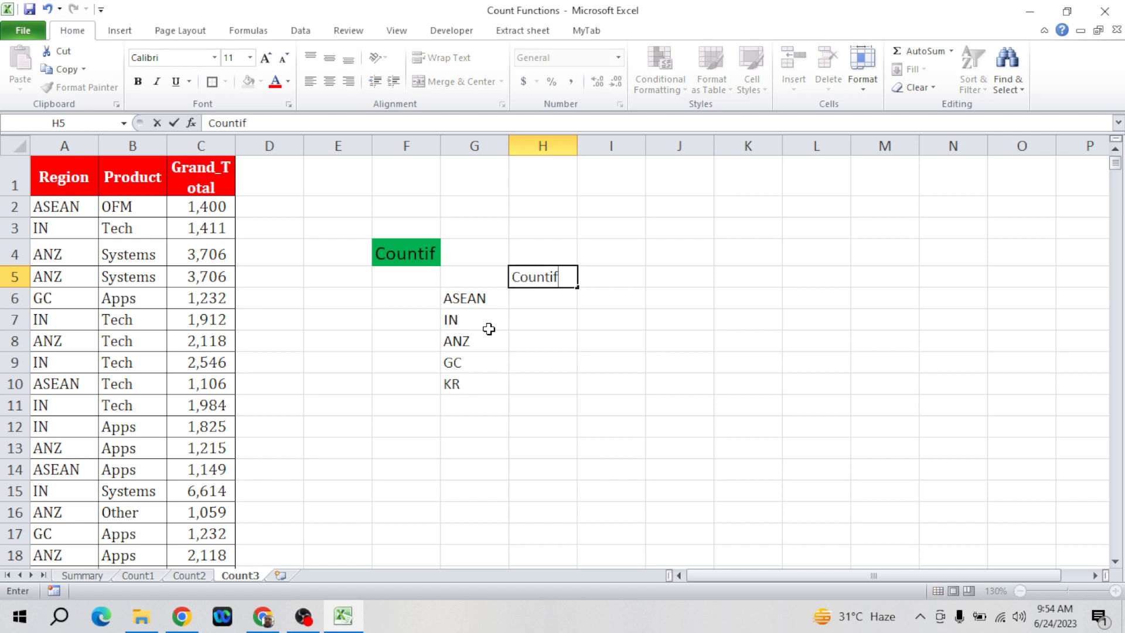
pyautogui.press('Return')
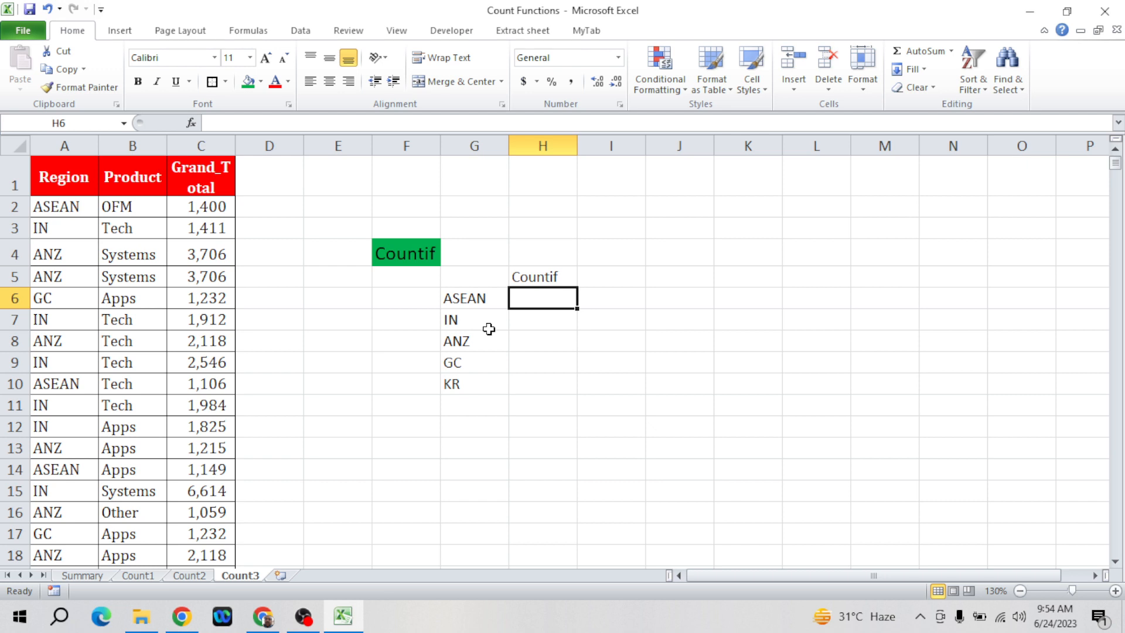
# - Enter the formula =COUNTIF(A2:A134,"Asean") in cell H6 to count the ASEAN entries in the Region column
pyautogui.write('=coun')
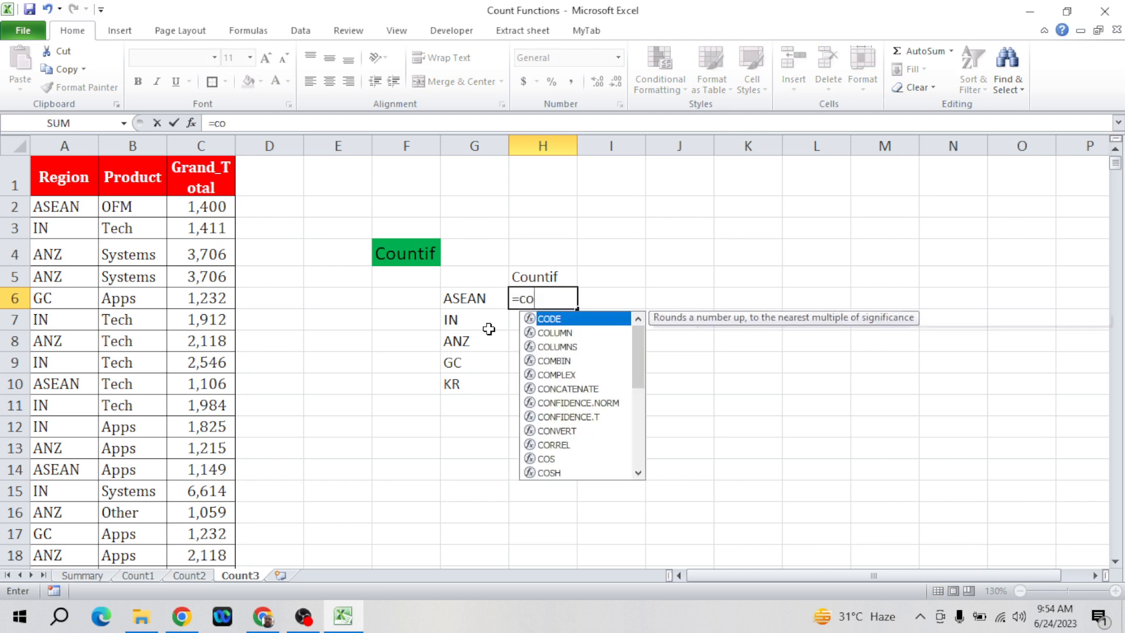
pyautogui.press('Down')
pyautogui.press('Down')
pyautogui.press('Down')
pyautogui.press('Tab')
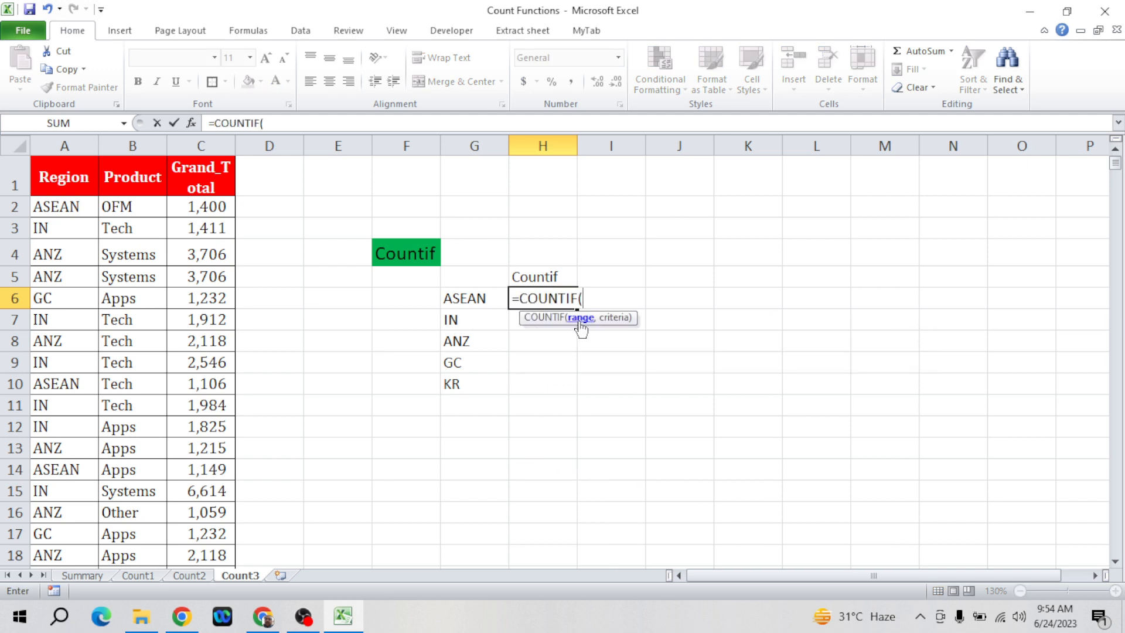
pyautogui.click(57, 207)
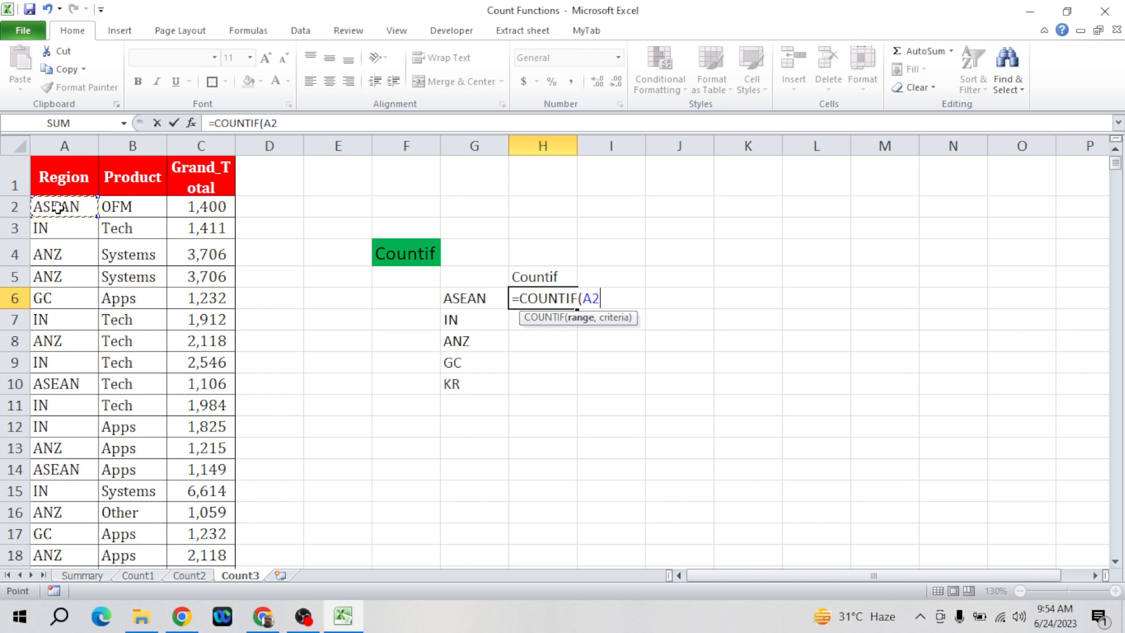
pyautogui.hotkey('ctrl', 'shift', 'Down')
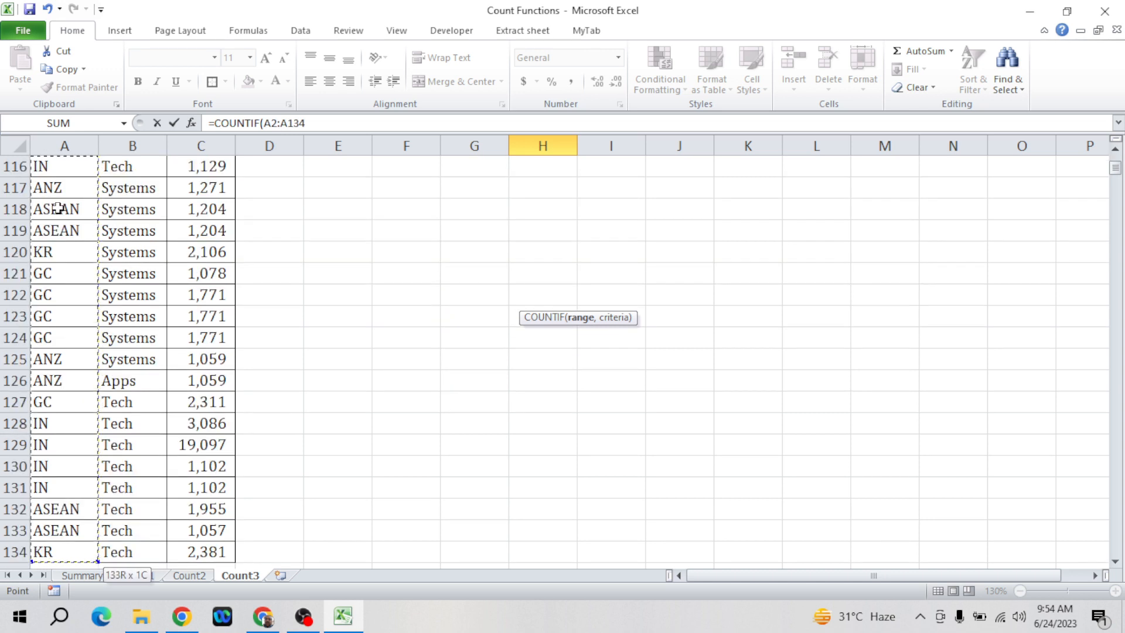
pyautogui.write(',')
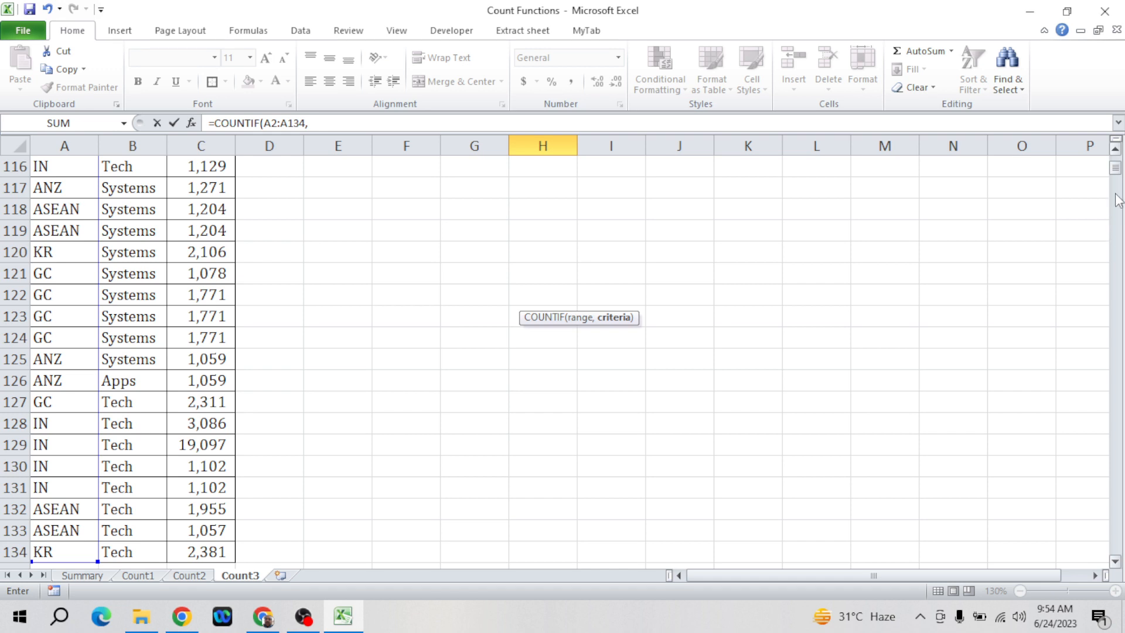
pyautogui.moveTo(1116, 179); pyautogui.dragTo(1115, 164)
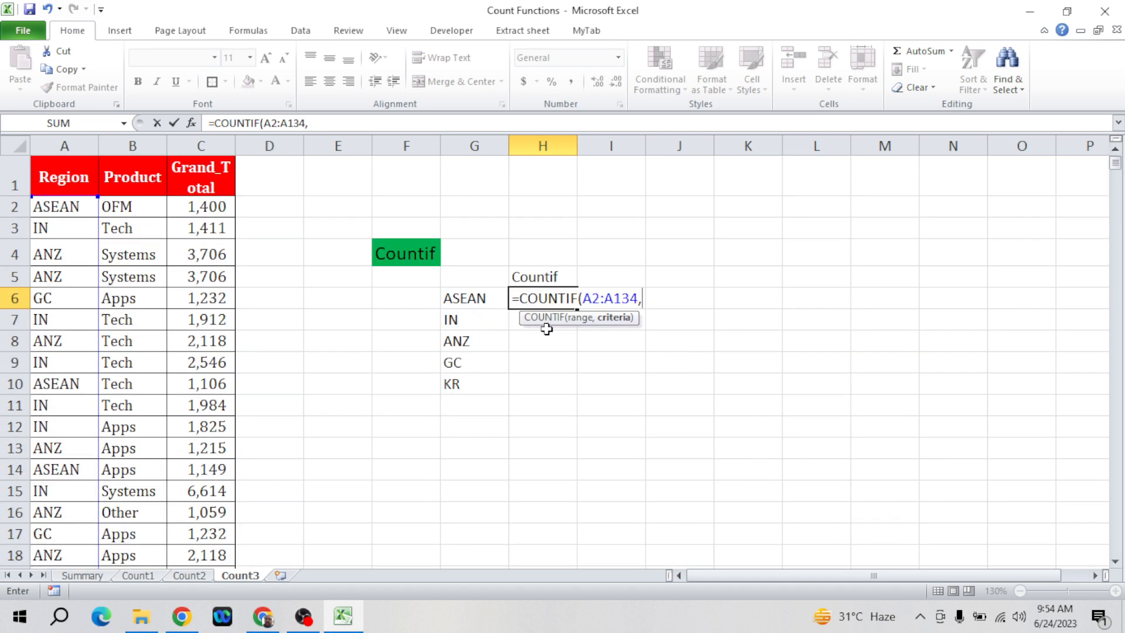
pyautogui.write('Asean')
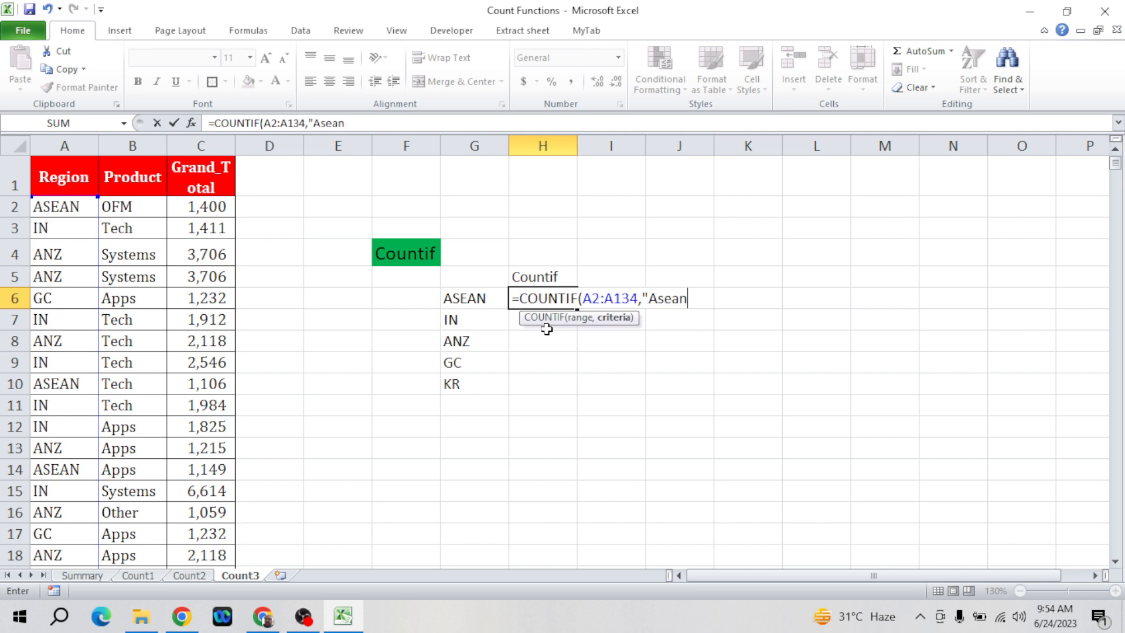
pyautogui.write('"')
pyautogui.press('Return')
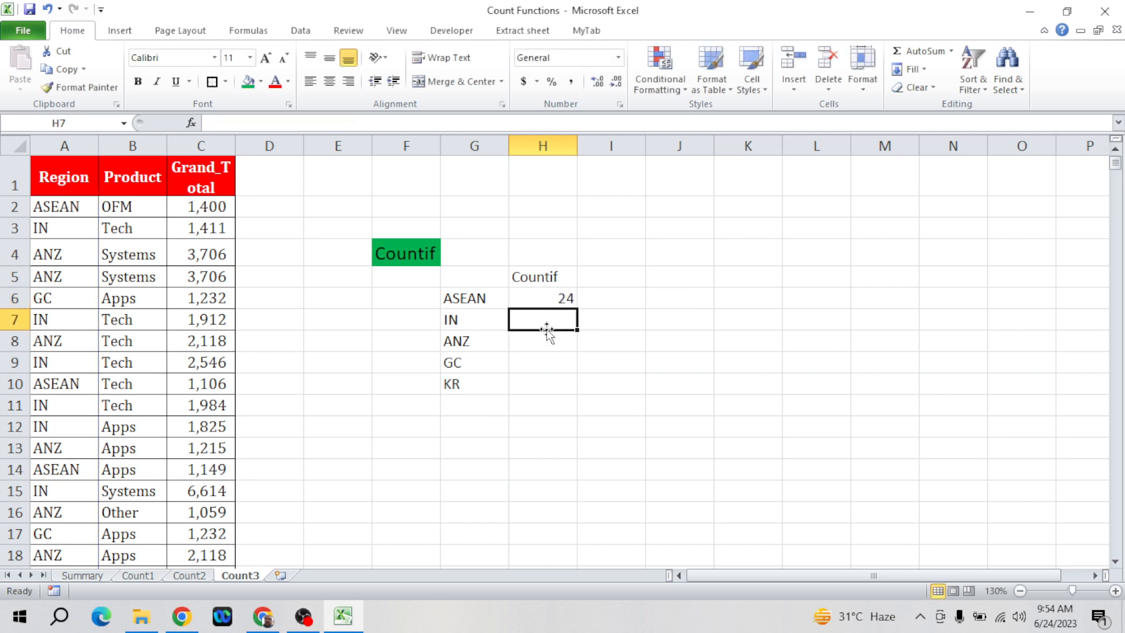
pyautogui.press('Up')
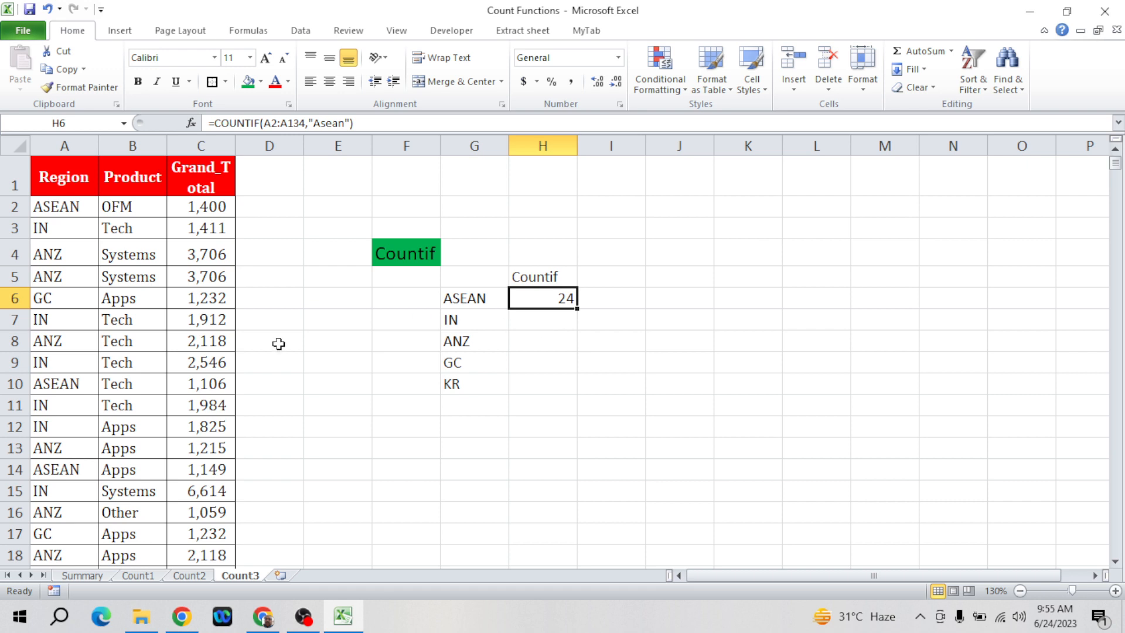
# - Clear the table's data from row 22 down to row 134 across the Region, Product and Grand_Total columns
pyautogui.click(135, 337)
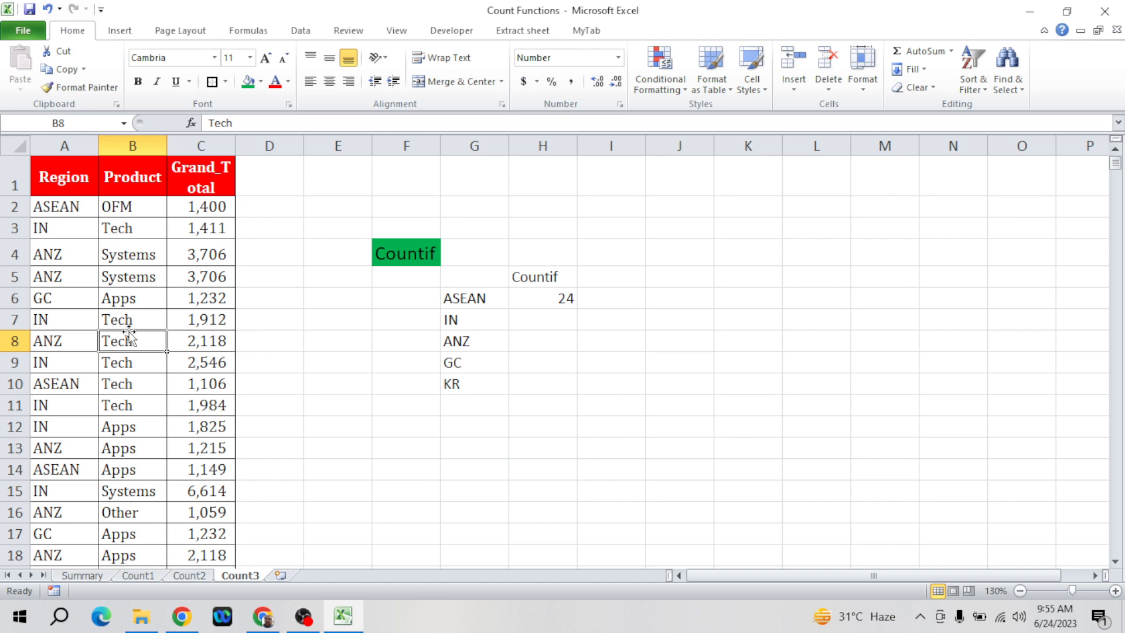
pyautogui.click(87, 347)
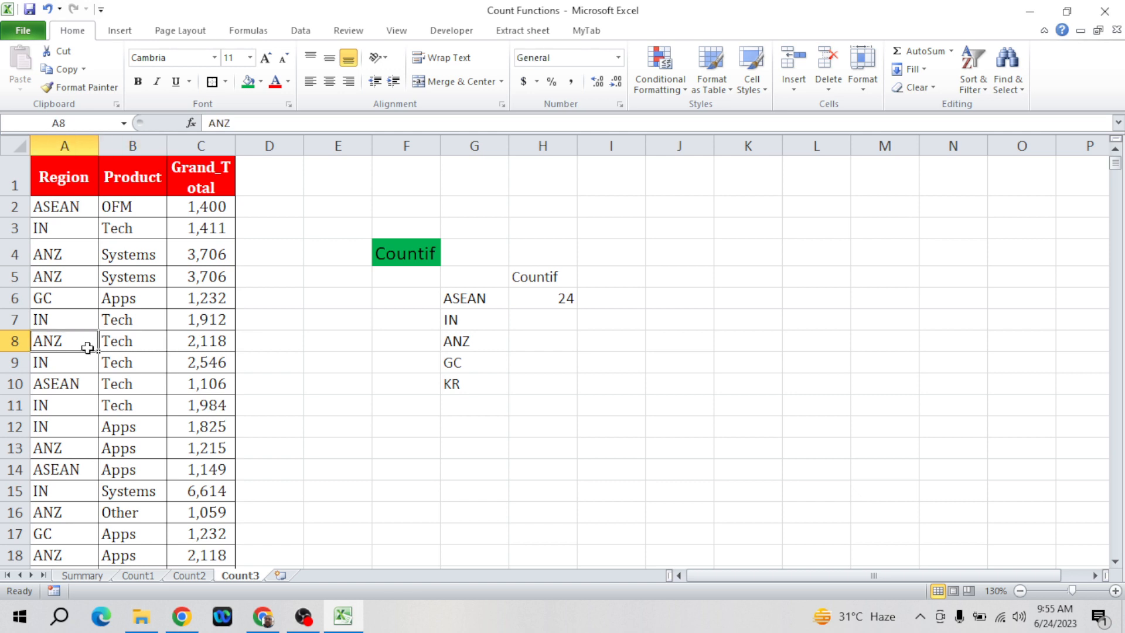
pyautogui.press('Down')
pyautogui.press('Down')
pyautogui.press('Down')
pyautogui.press('Down')
pyautogui.press('Down')
pyautogui.press('Down')
pyautogui.press('Down')
pyautogui.press('Down')
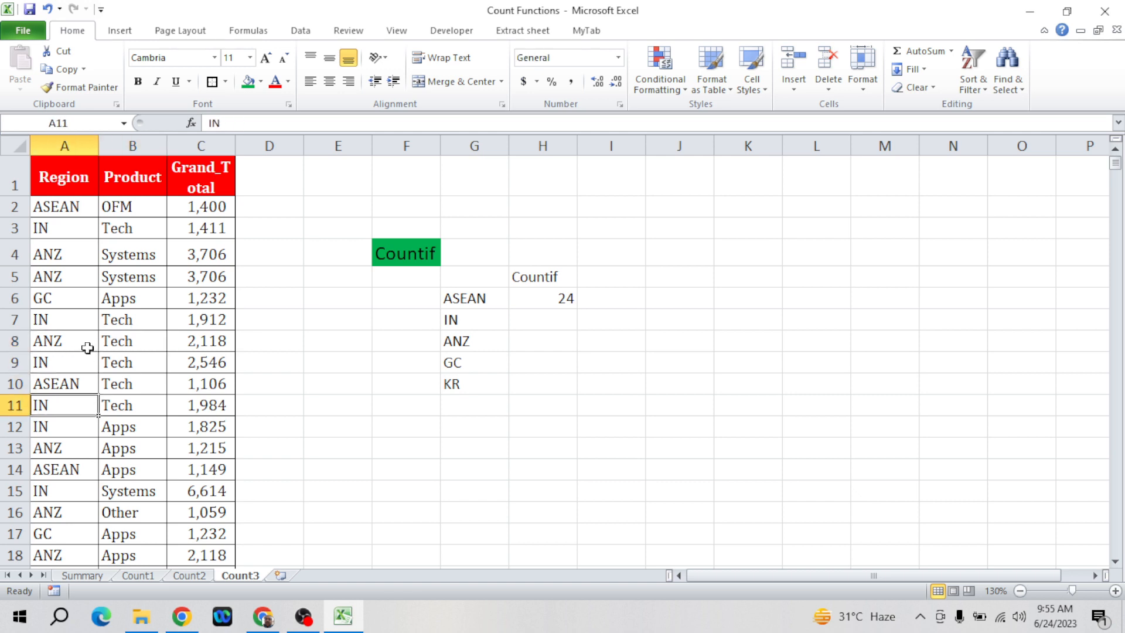
pyautogui.press('Down')
pyautogui.press('Down')
pyautogui.press('Down')
pyautogui.press('Down')
pyautogui.press('Down')
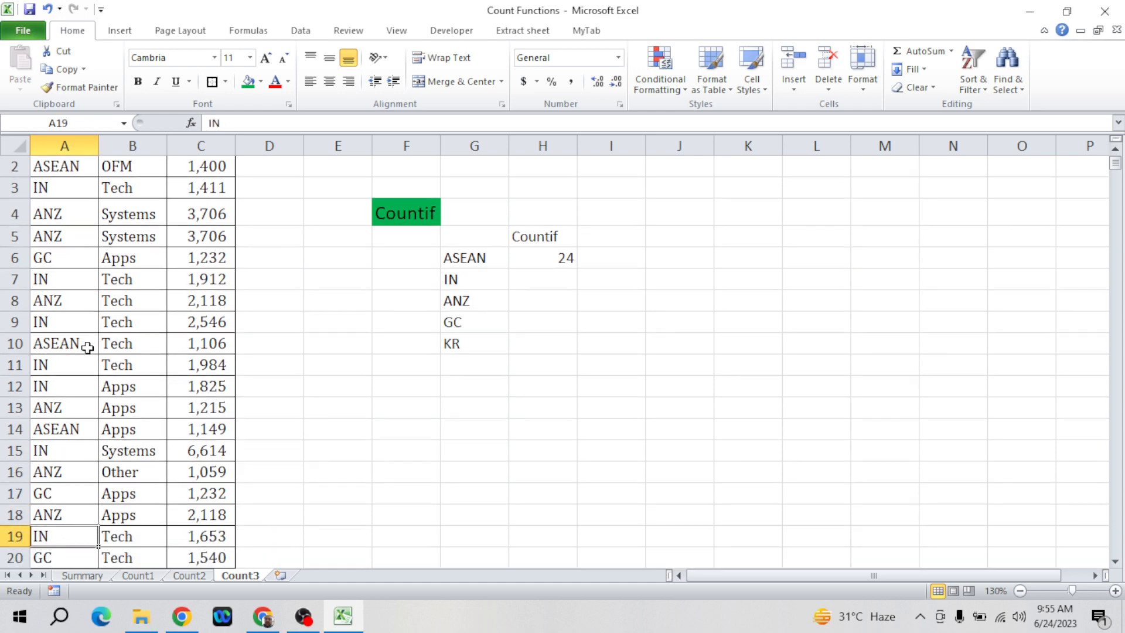
pyautogui.press('Down')
pyautogui.hotkey('ctrl', 'shift', 'Right')
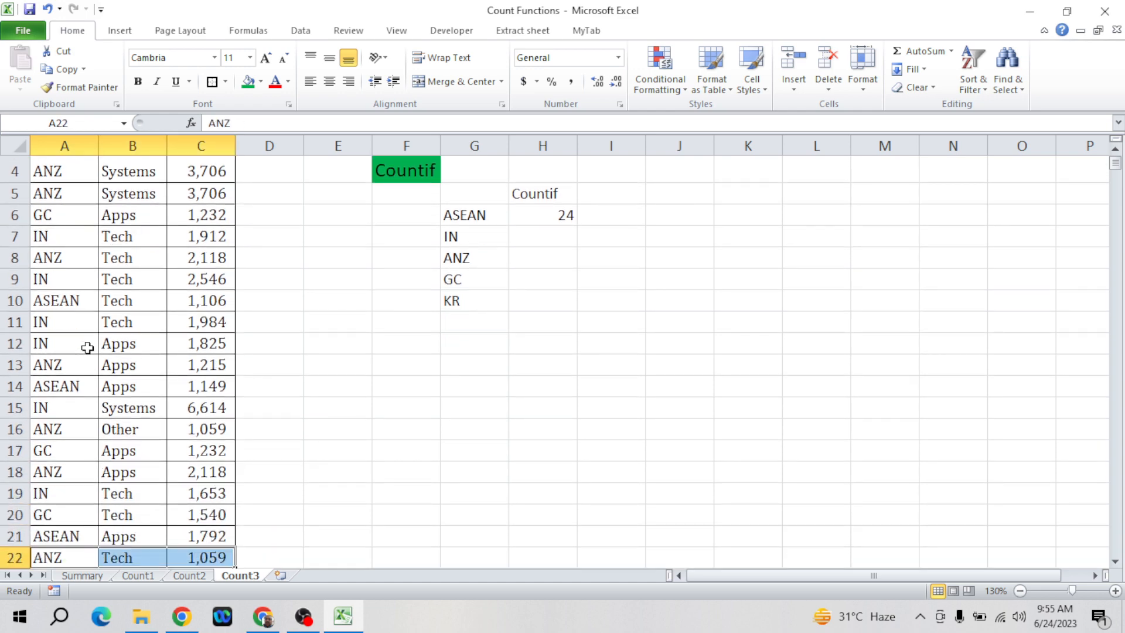
pyautogui.hotkey('ctrl', 'shift', 'Down')
pyautogui.hotkey('ctrl', 'BackSpace')
pyautogui.hotkey('ctrl', 'Home')
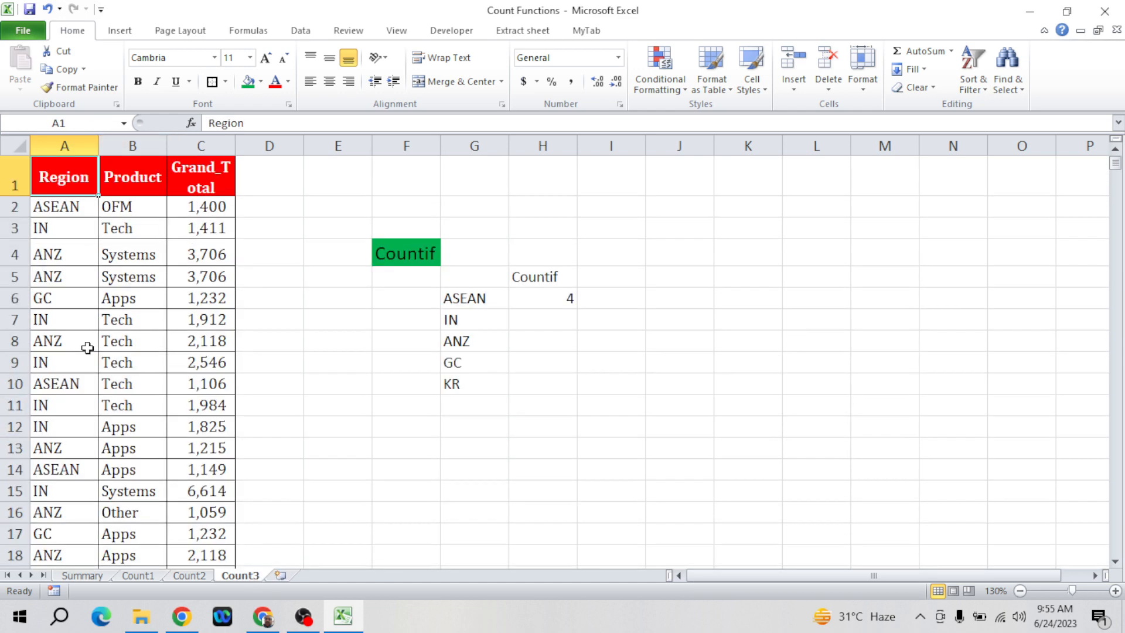
# - Add filters to the table's header row and check which unique regions the Region filter lists
pyautogui.press('Down')
pyautogui.press('Down')
pyautogui.hotkey('ctrl', 'Home')
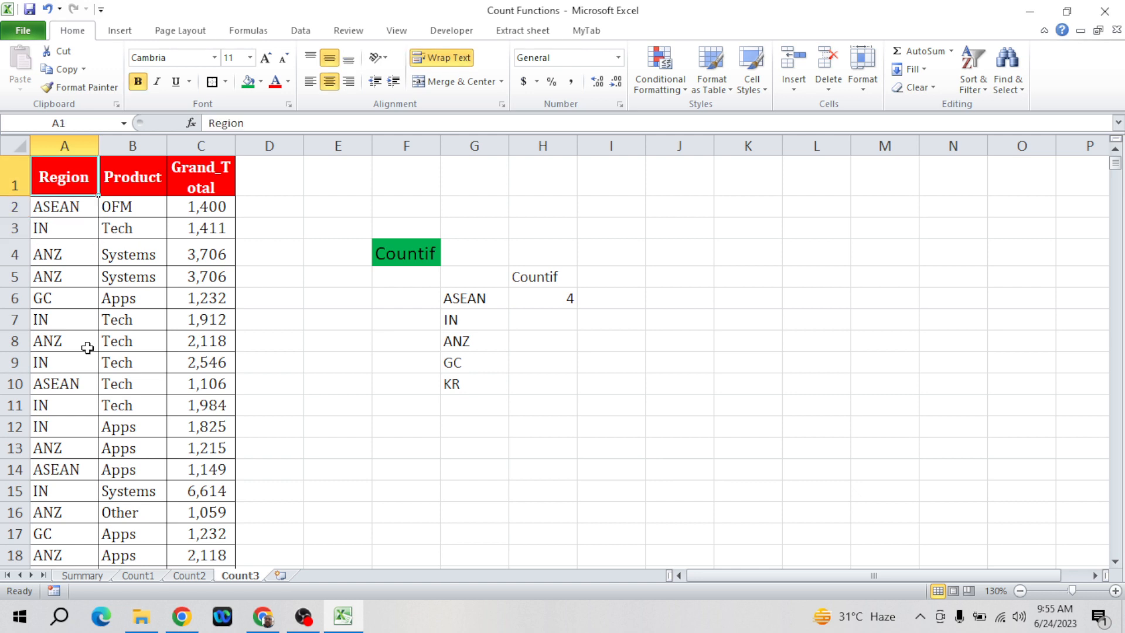
pyautogui.hotkey('alt', 'd')
pyautogui.press('f')
pyautogui.press('f')
pyautogui.hotkey('alt', 'Down')
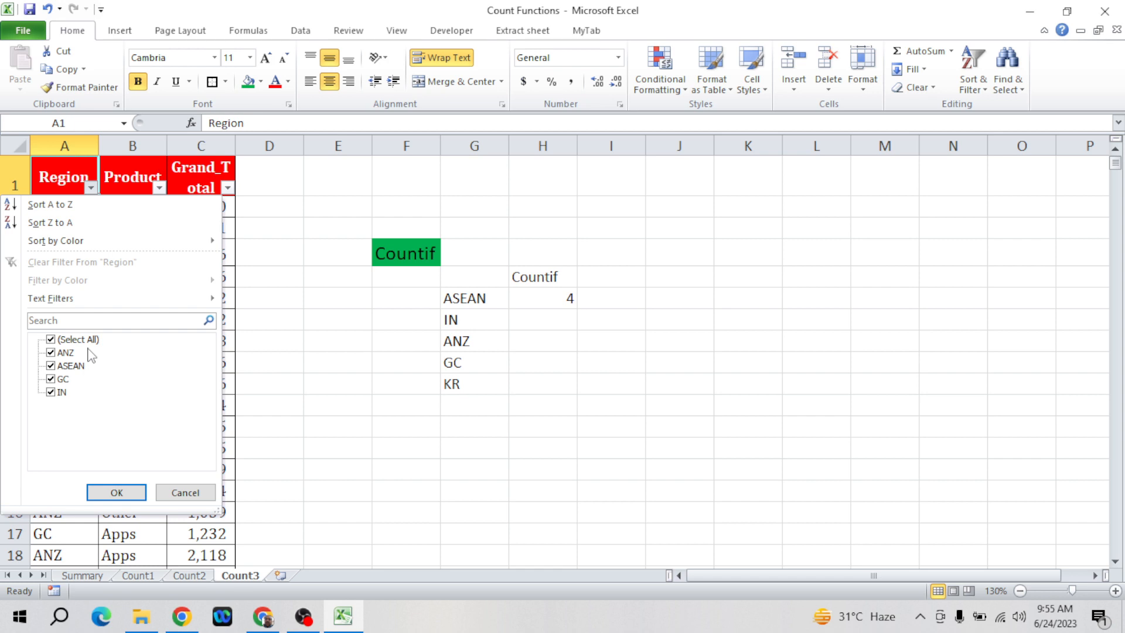
pyautogui.press('Escape')
pyautogui.press('Right')
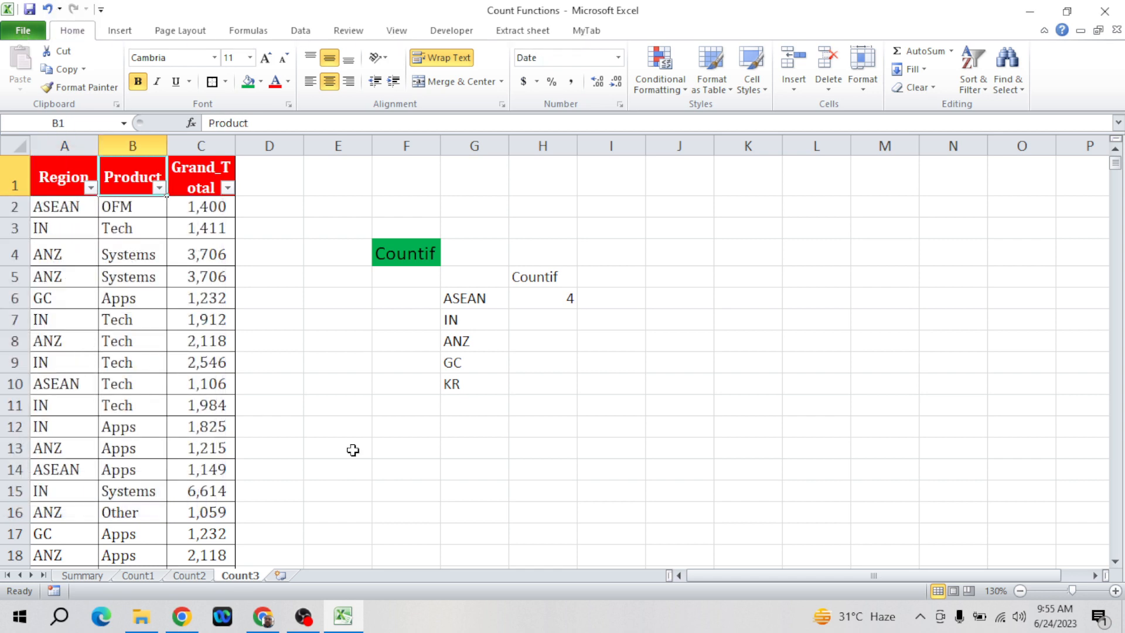
# - Delete KR from the region list in cell G10
pyautogui.click(491, 381)
pyautogui.press('Delete')
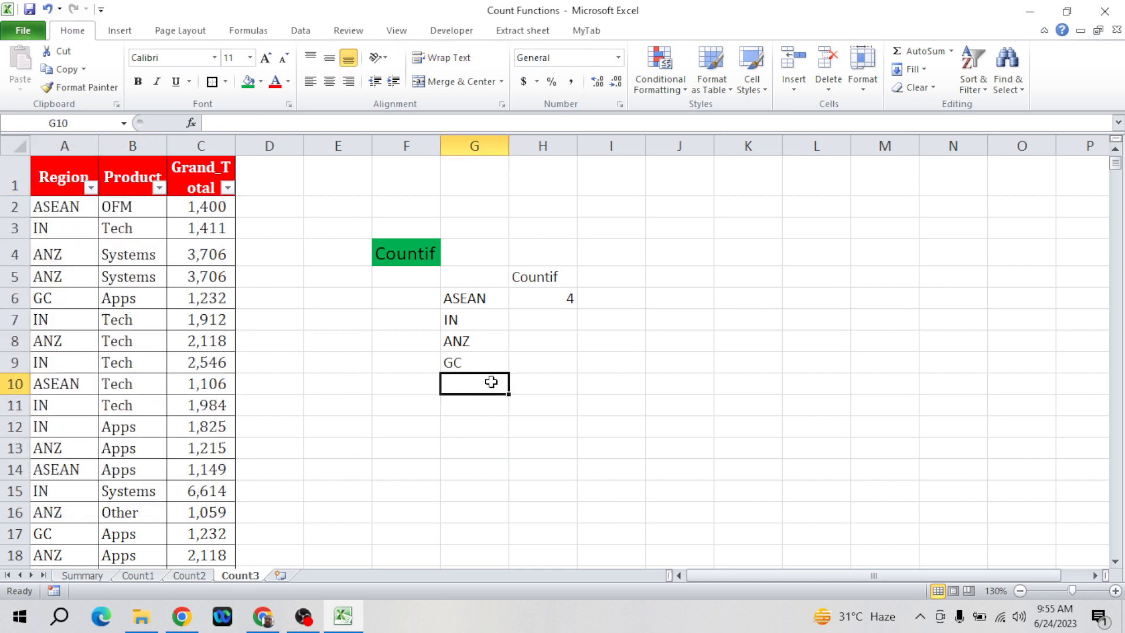
# - Turn the ASEAN formula in H6 into displayed text by inserting a space before its equals sign
pyautogui.press('Up')
pyautogui.press('Up')
pyautogui.press('Up')
pyautogui.press('Up')
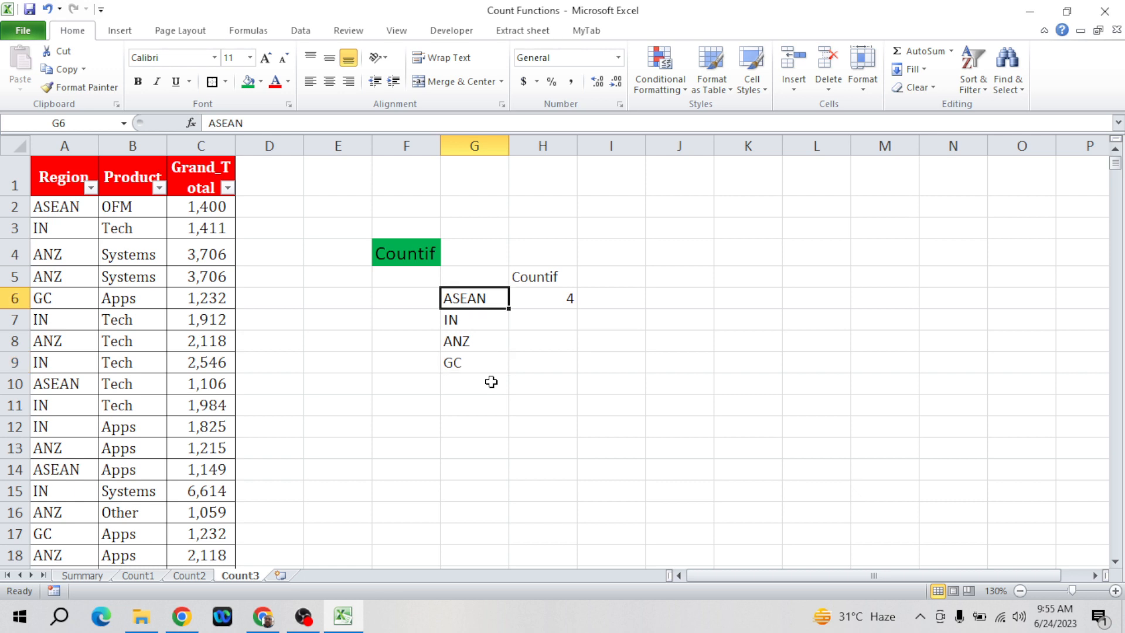
pyautogui.press('Right')
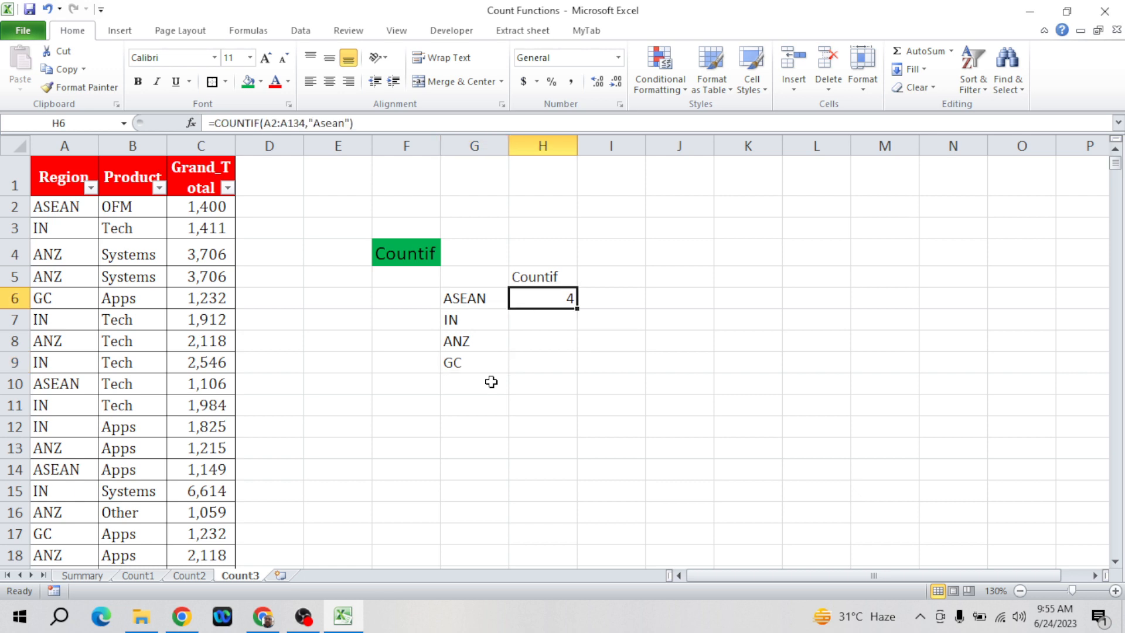
pyautogui.click(209, 123)
pyautogui.press('Return')
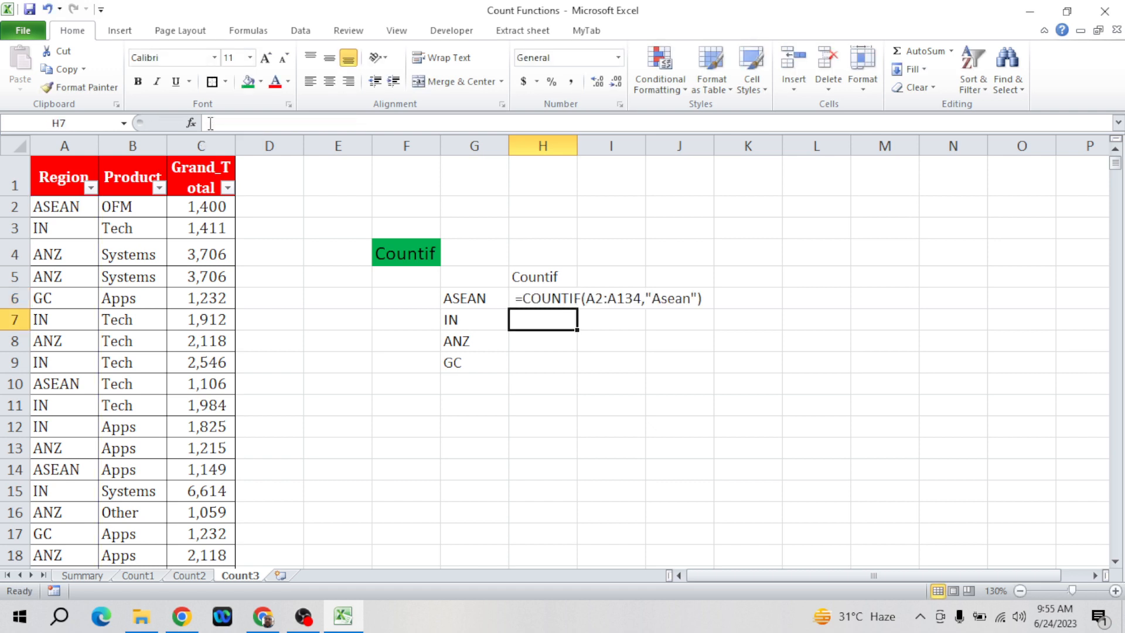
# - Copy the COUNTIF formula text from cell H6 into cell H11
pyautogui.press('Up')
pyautogui.hotkey('ctrl', 'c')
pyautogui.press('Down')
pyautogui.press('Down')
pyautogui.press('Down')
pyautogui.press('Down')
pyautogui.press('Down')
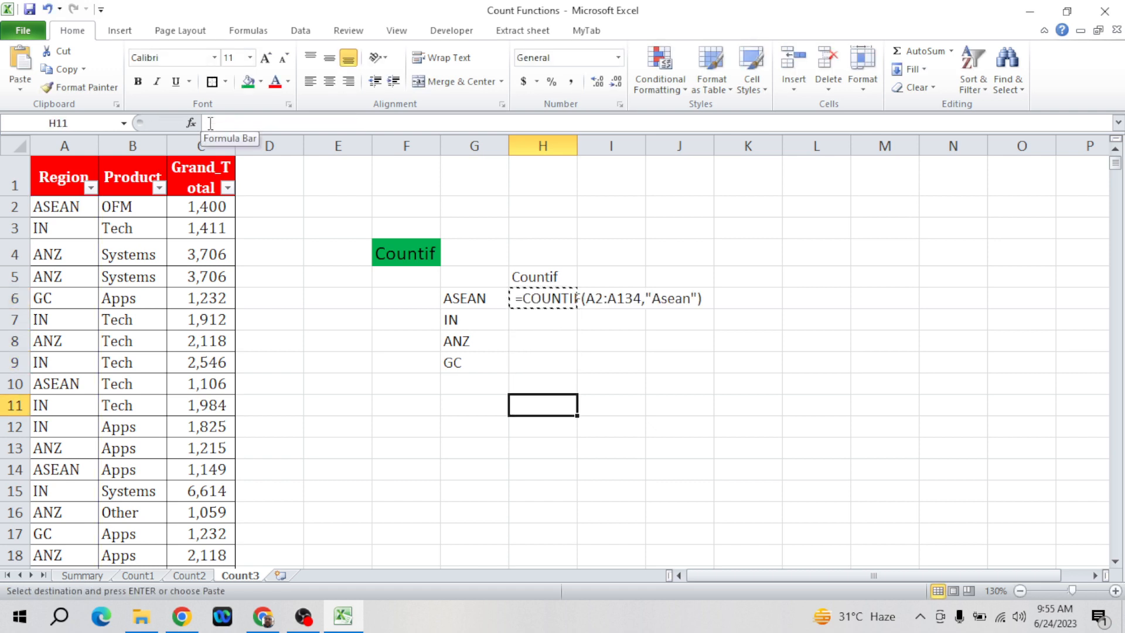
pyautogui.press('Return')
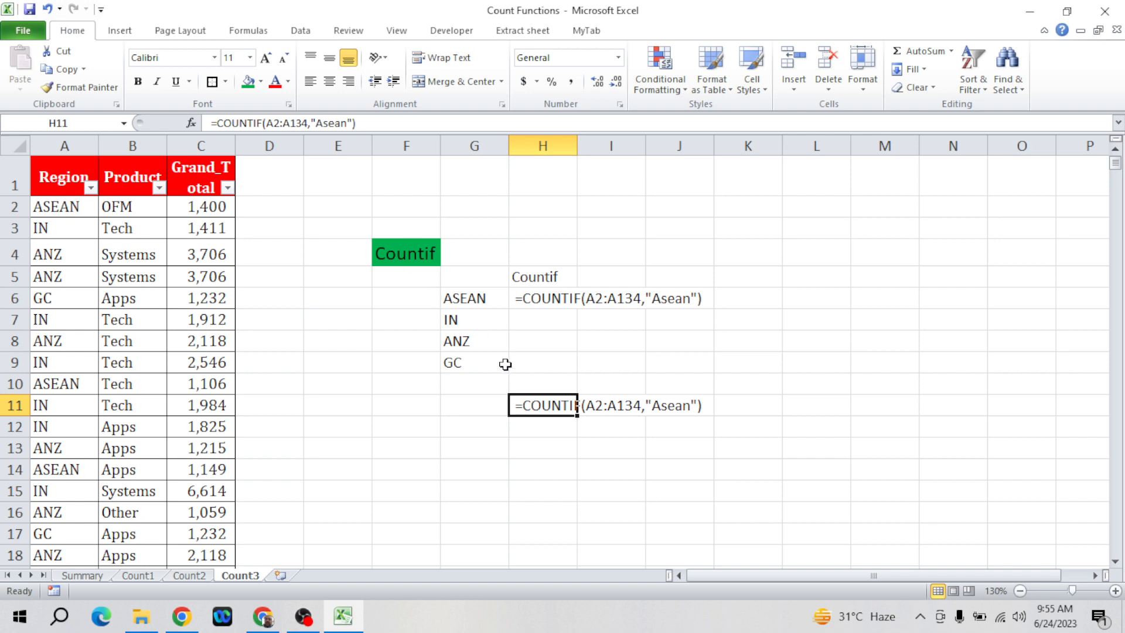
# - Enter the label countif in cell H13, below the copied formula text
pyautogui.click(580, 436)
pyautogui.press('Up')
pyautogui.press('Down')
pyautogui.press('Left')
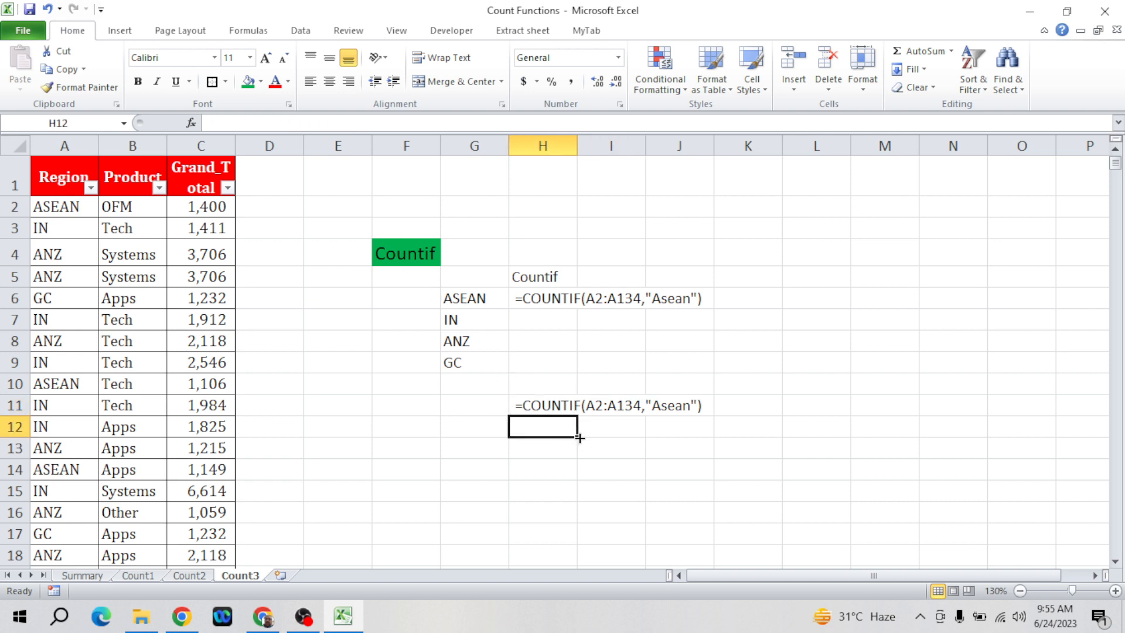
pyautogui.click(536, 449)
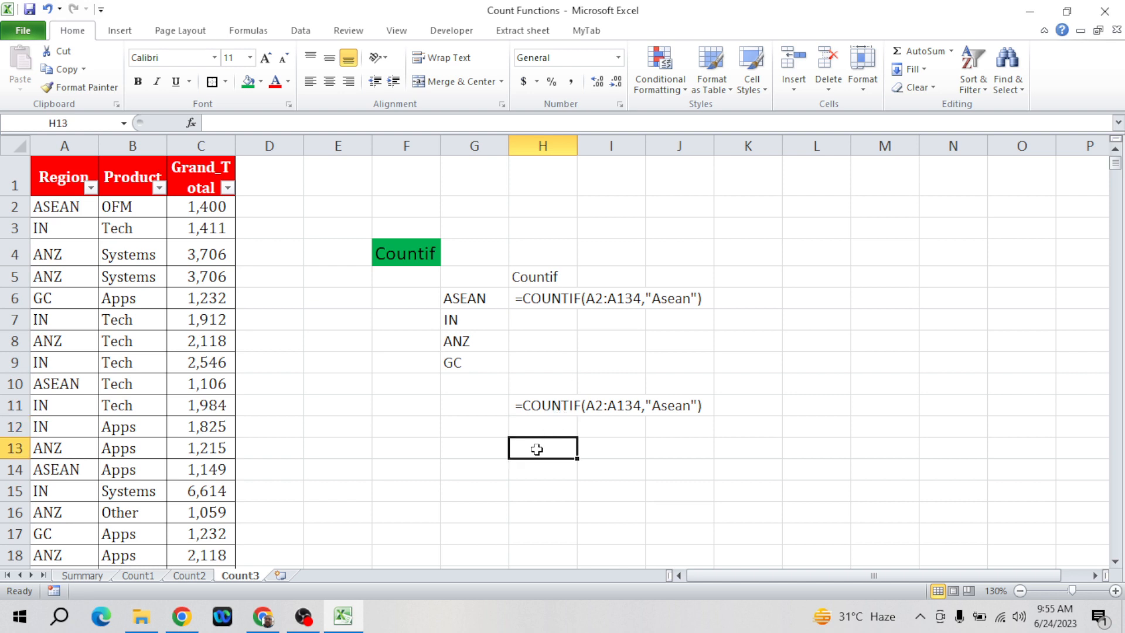
pyautogui.write('count')
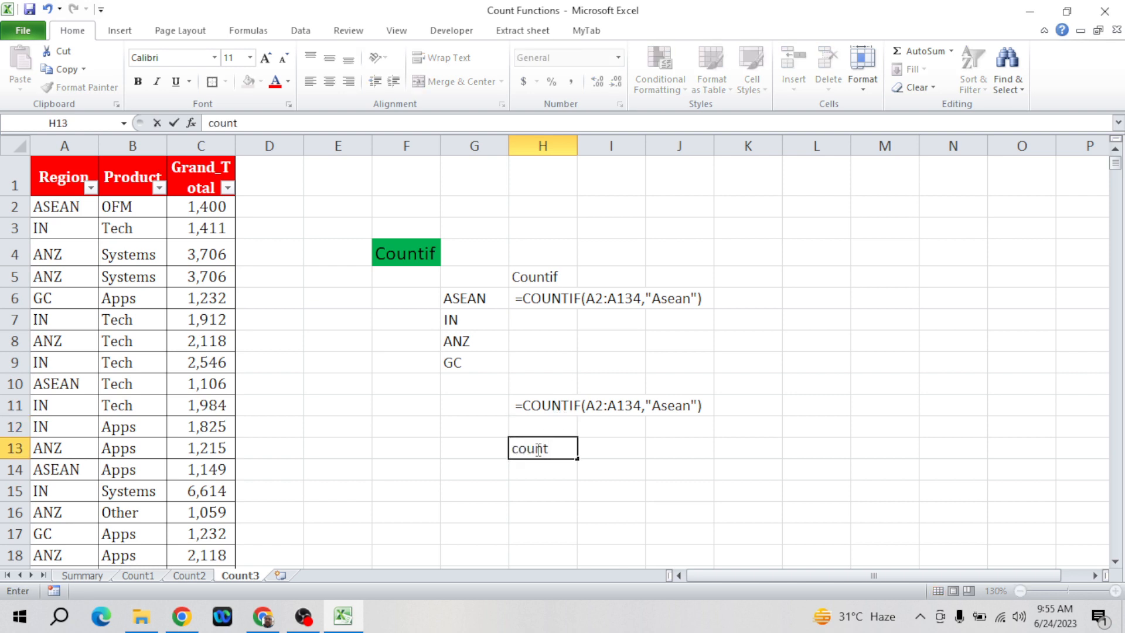
pyautogui.press('Tab')
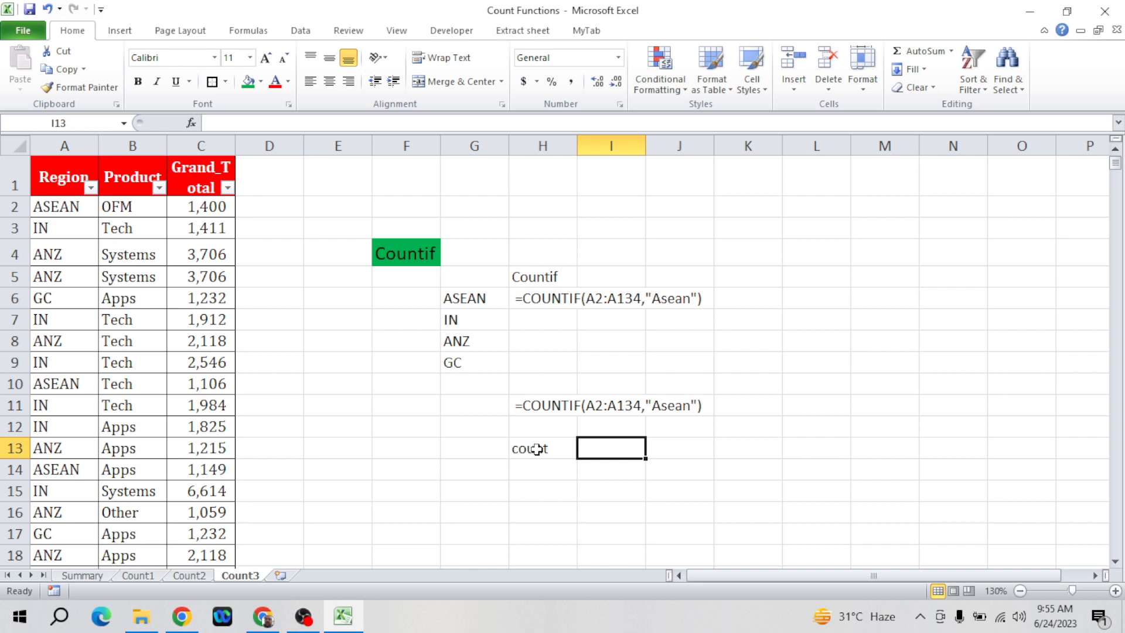
pyautogui.press('Left')
pyautogui.press('Right')
pyautogui.press('Left')
pyautogui.doubleClick(564, 449)
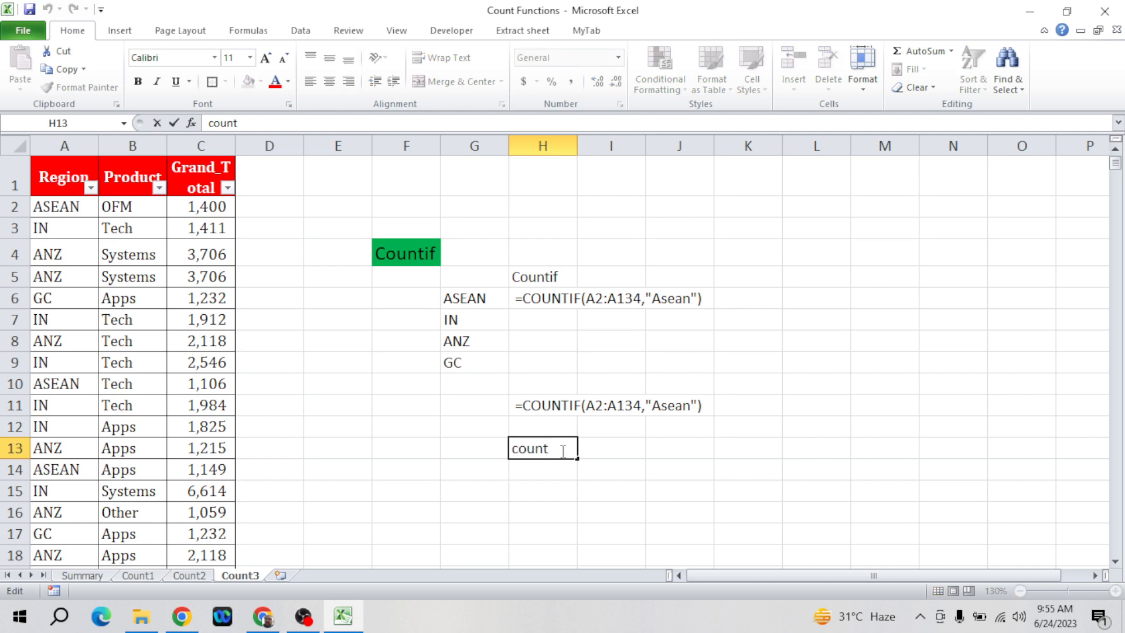
pyautogui.write('if')
pyautogui.press('Tab')
# - Enter the description Function in cell I13, beside the countif label
pyautogui.write('C')
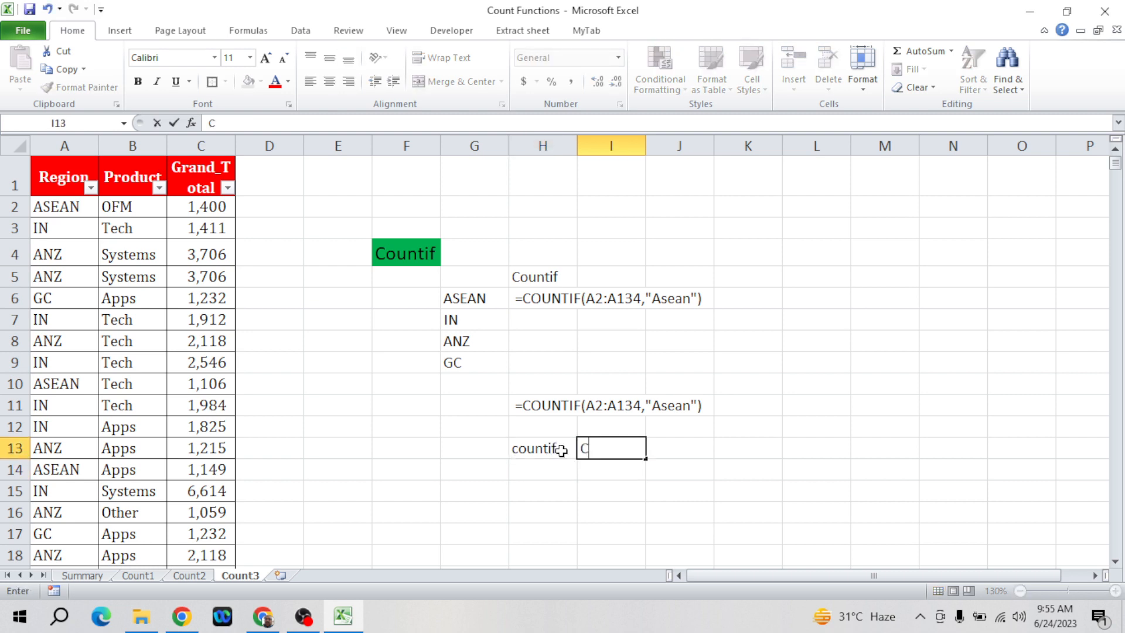
pyautogui.press('BackSpace')
pyautogui.write('Foun')
pyautogui.press('BackSpace')
pyautogui.press('BackSpace')
pyautogui.write('unctuo=')
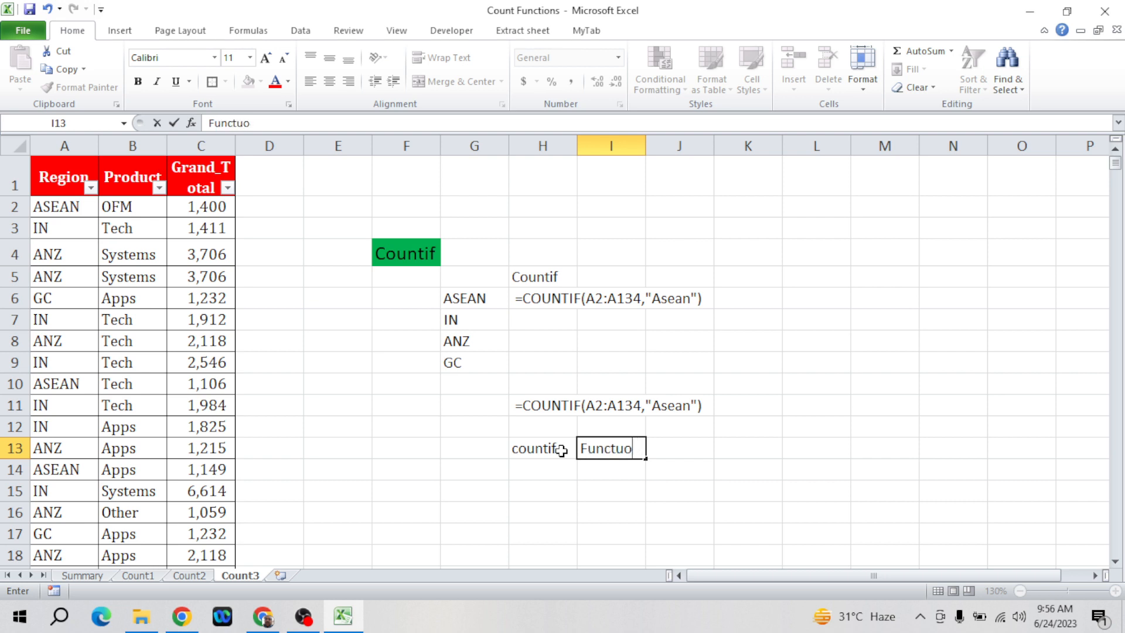
pyautogui.press('BackSpace')
pyautogui.press('BackSpace')
pyautogui.write('ion')
pyautogui.press('Return')
# - Enter the label Range in cell H14 and the partial cell reference A2: beside it in I14
pyautogui.press('Left')
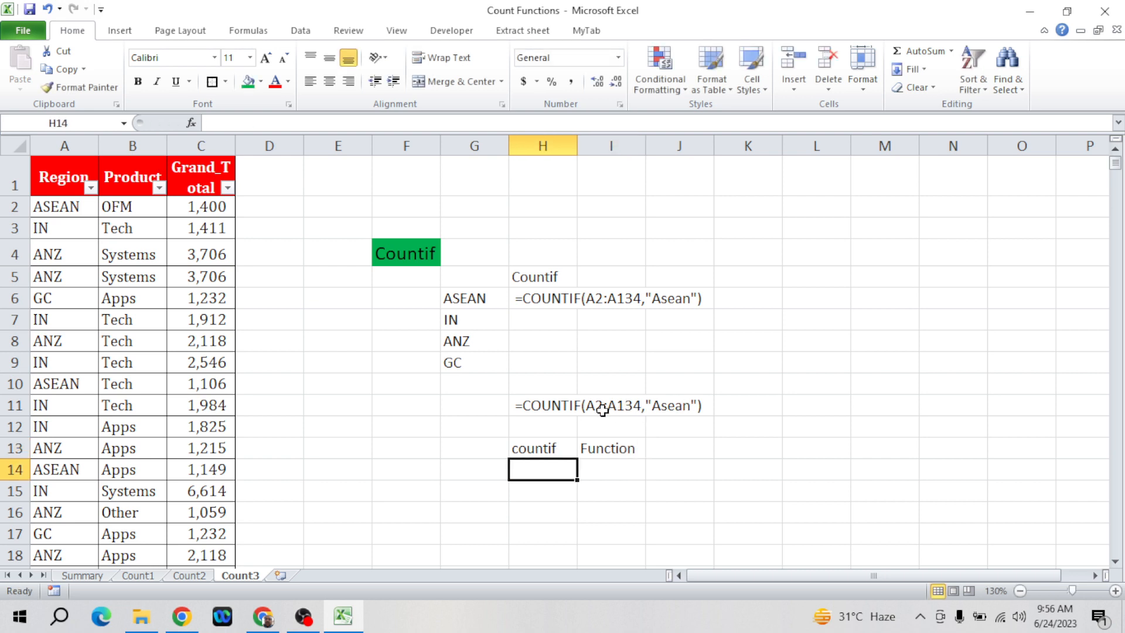
pyautogui.write('Range')
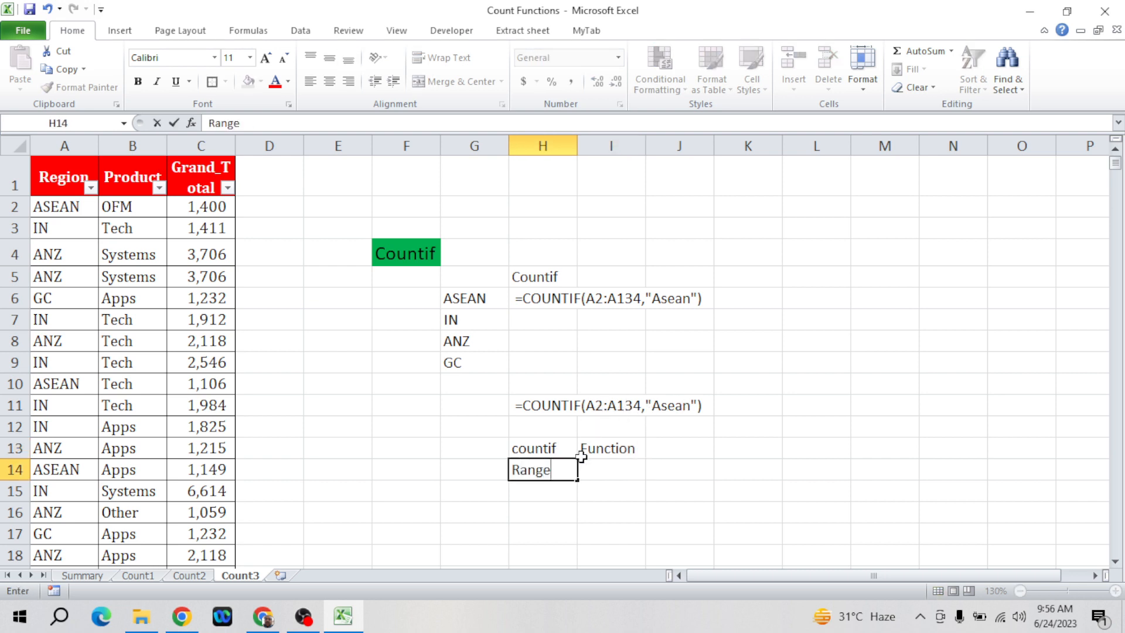
pyautogui.click(583, 464)
pyautogui.write('A2:')
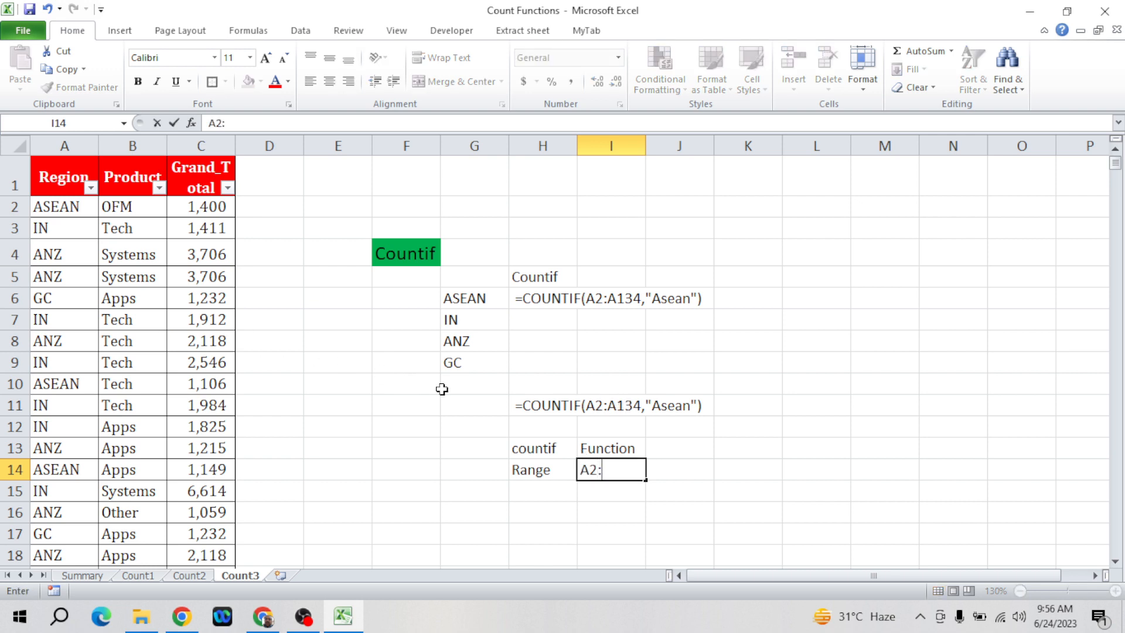
pyautogui.click(70, 358)
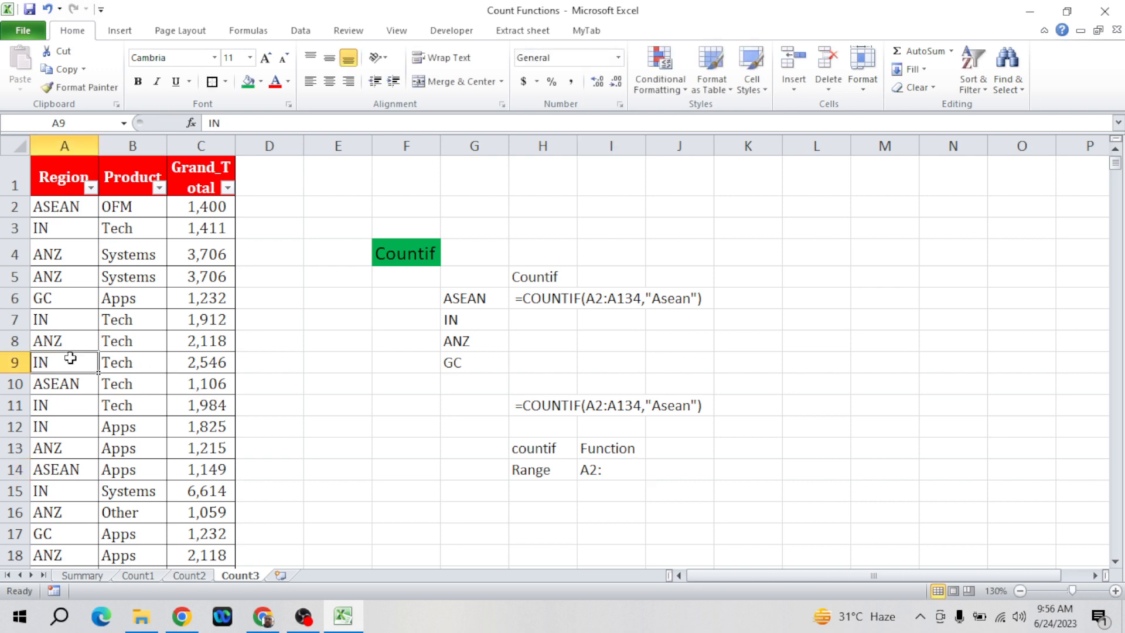
# - Turn the formula text in H6 back into a working COUNTIF formula by removing the space before its equals sign
pyautogui.click(557, 298)
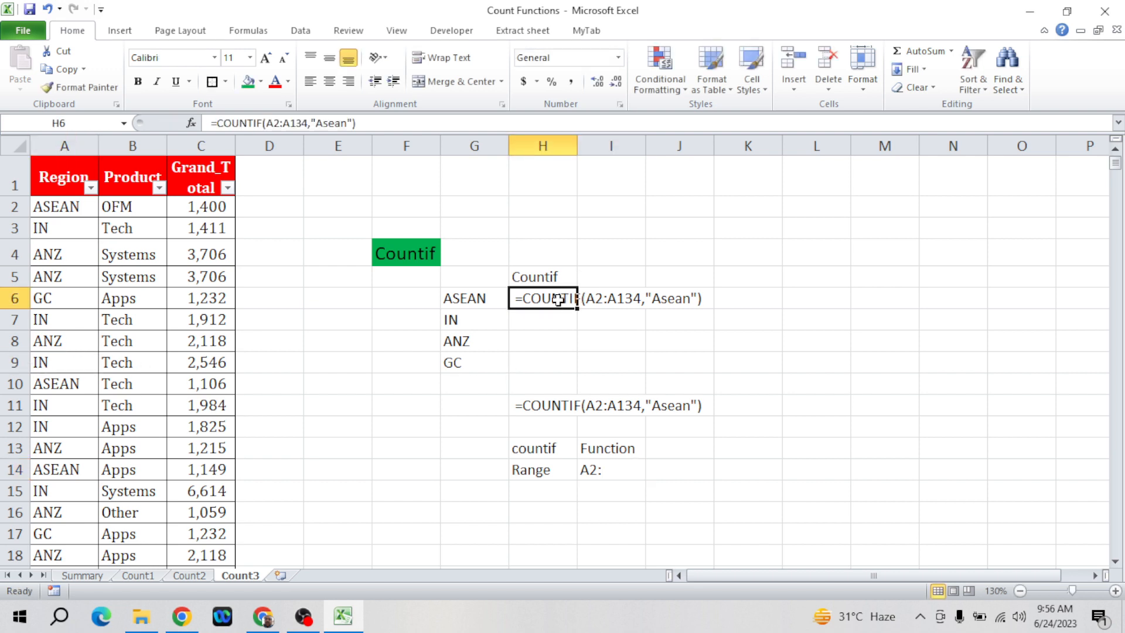
pyautogui.click(217, 124)
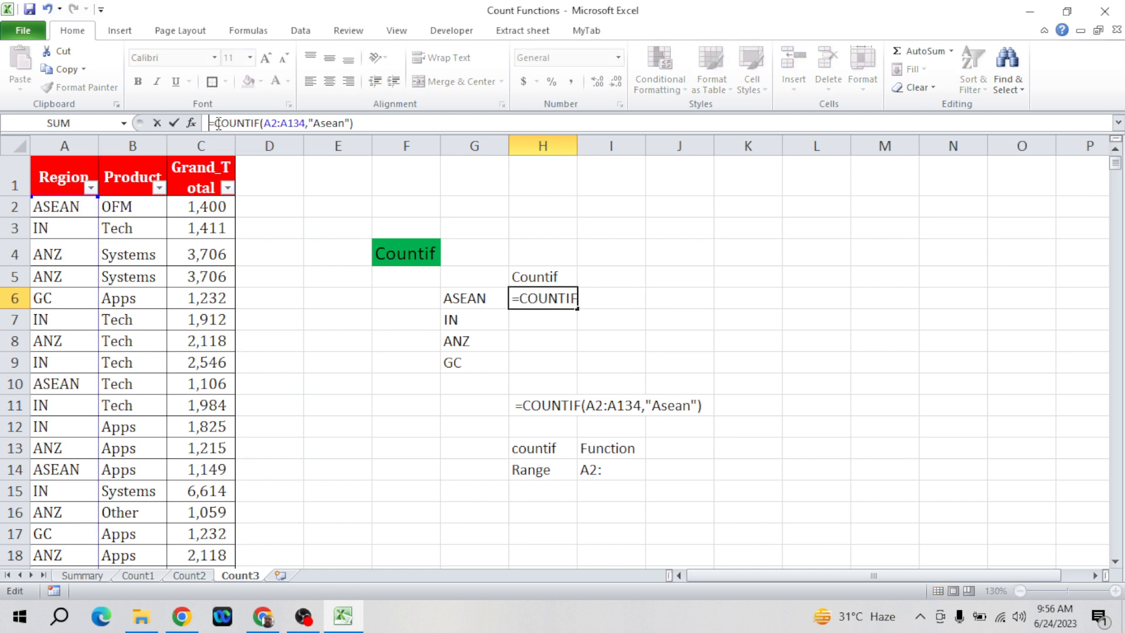
pyautogui.press('Return')
pyautogui.press('Up')
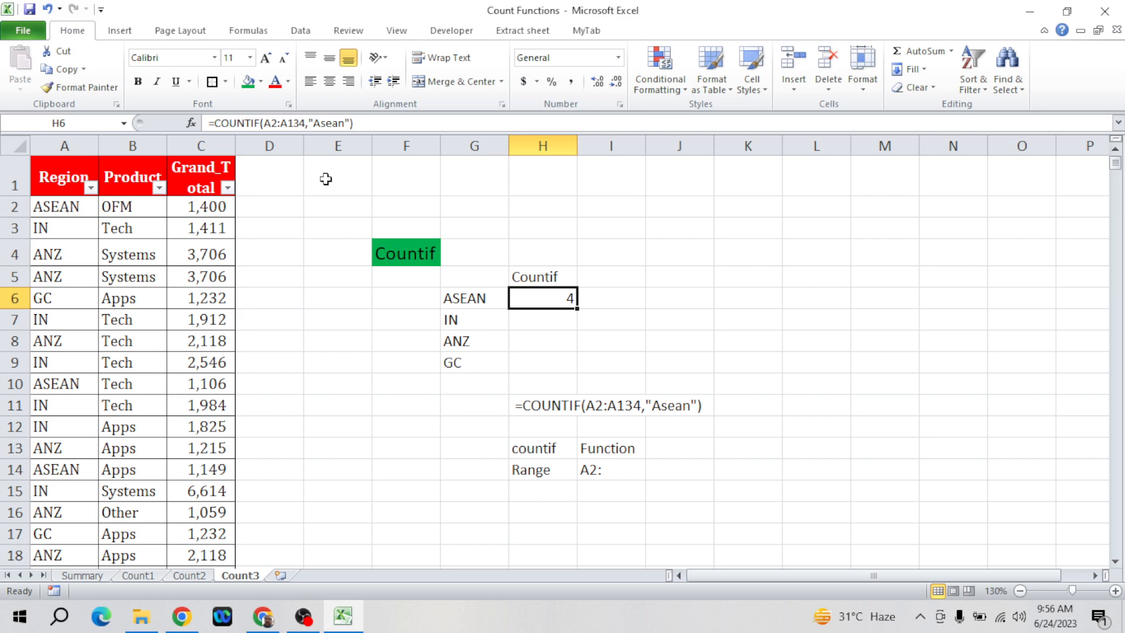
# - Check where the Region data ends in column A and change the COUNTIF range in H6 to A2:A21
pyautogui.click(74, 206)
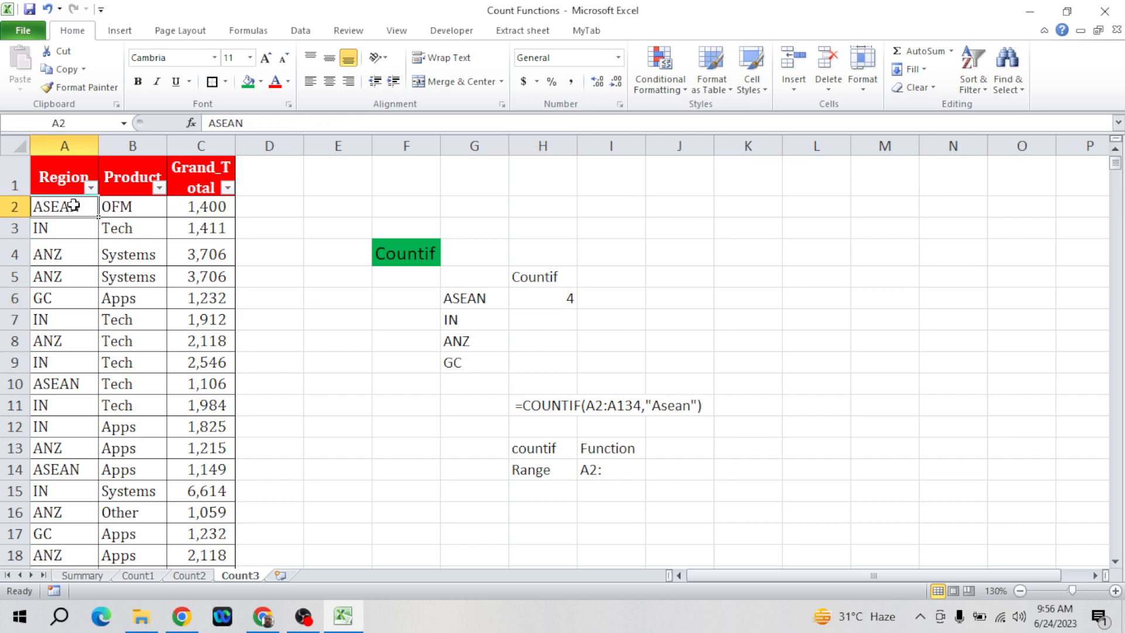
pyautogui.hotkey('ctrl', 'Down')
pyautogui.press('Down')
pyautogui.press('Up')
pyautogui.hotkey('ctrl', 'Home')
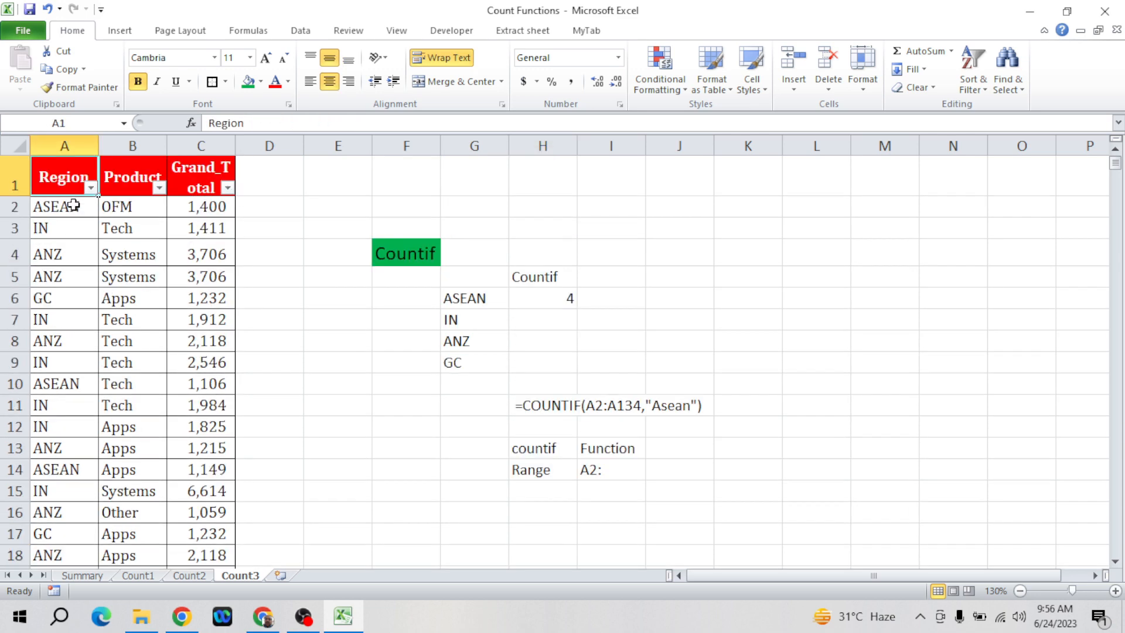
pyautogui.click(74, 205)
pyautogui.click(565, 298)
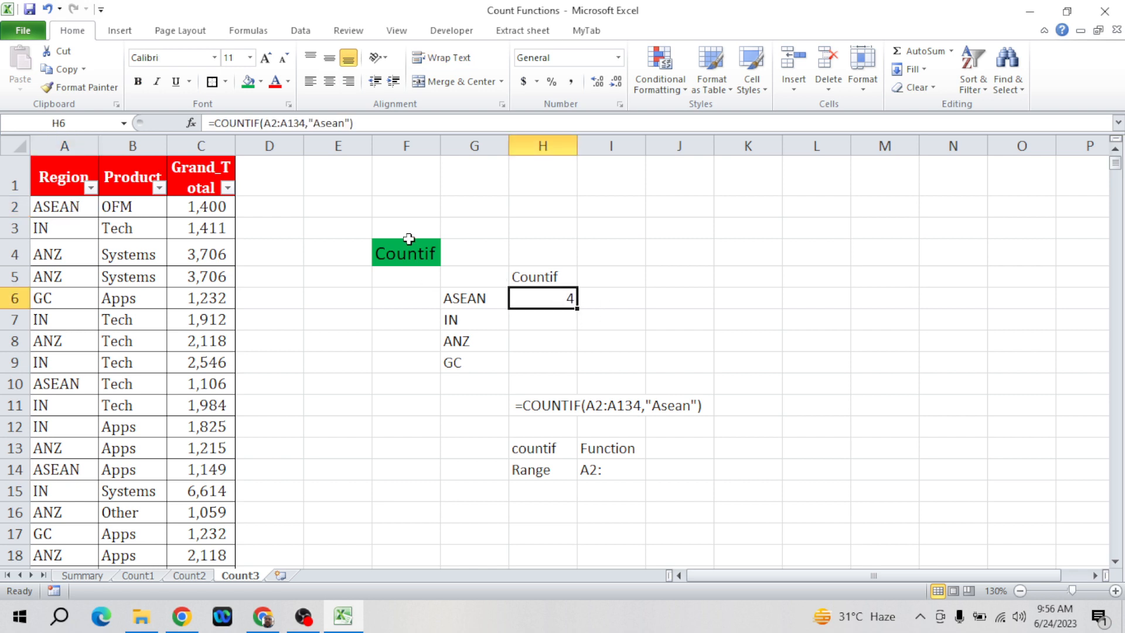
pyautogui.click(303, 122)
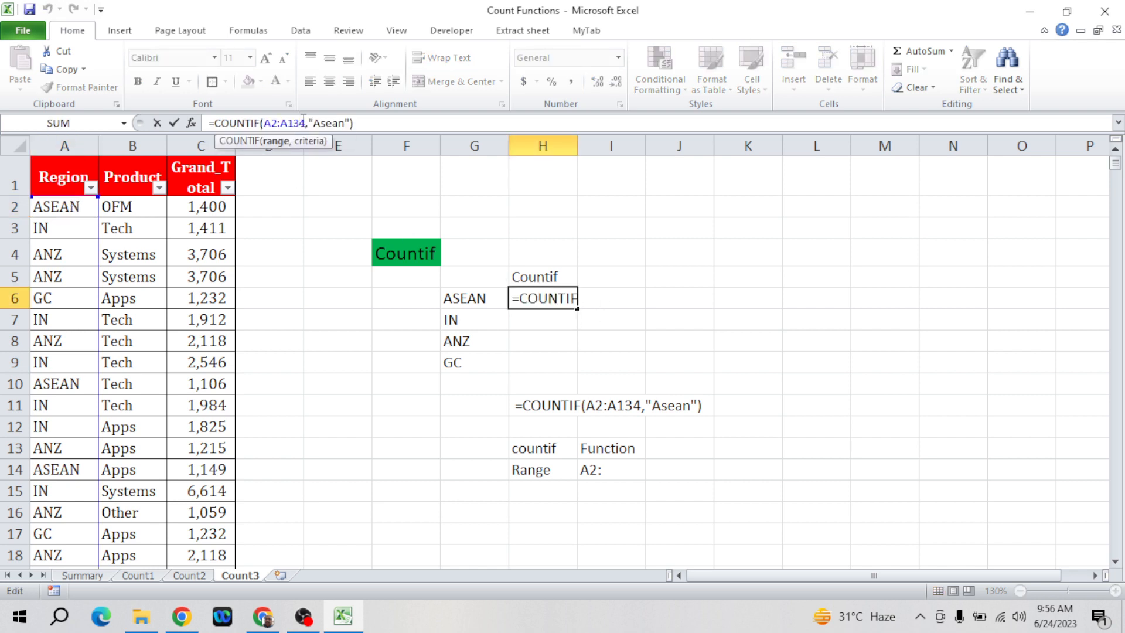
pyautogui.write('0')
pyautogui.press('BackSpace')
pyautogui.press('BackSpace')
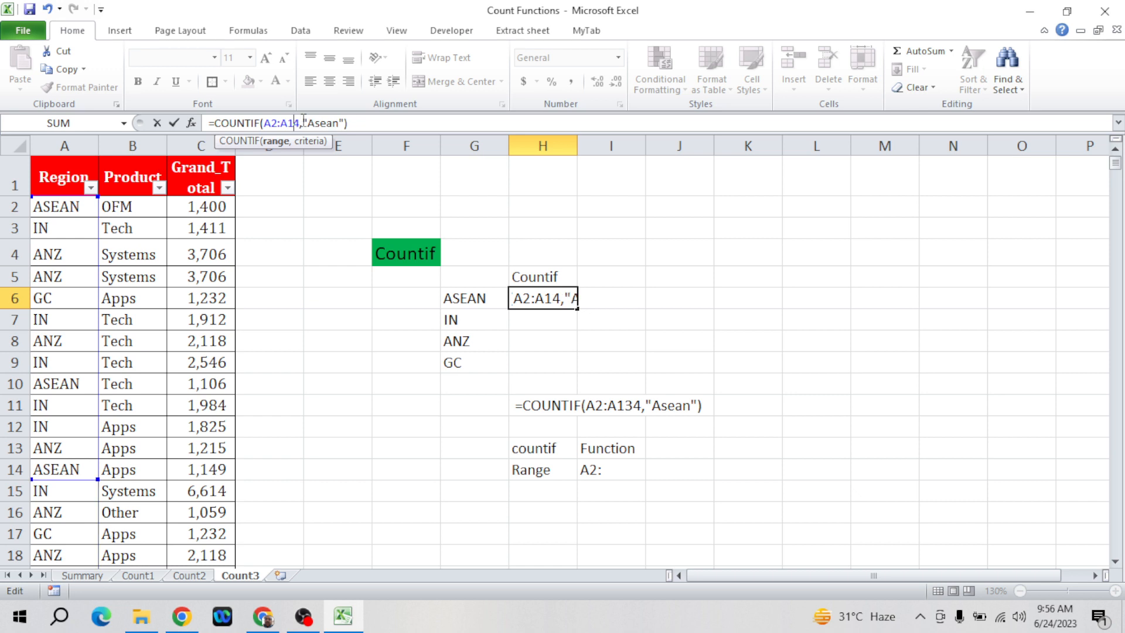
pyautogui.press('Delete')
pyautogui.press('BackSpace')
pyautogui.write('21')
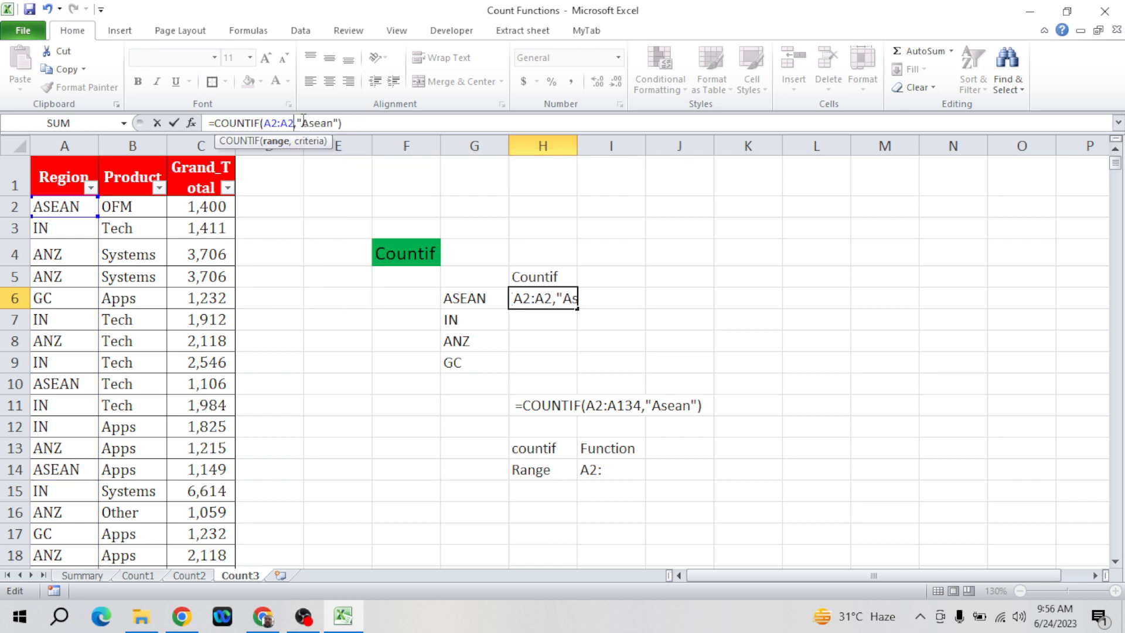
pyautogui.press('Return')
pyautogui.press('Up')
# - Change the range in the displayed formula text in H11 to A2:A21
pyautogui.press('Down')
pyautogui.press('Down')
pyautogui.press('Down')
pyautogui.press('Down')
pyautogui.press('Down')
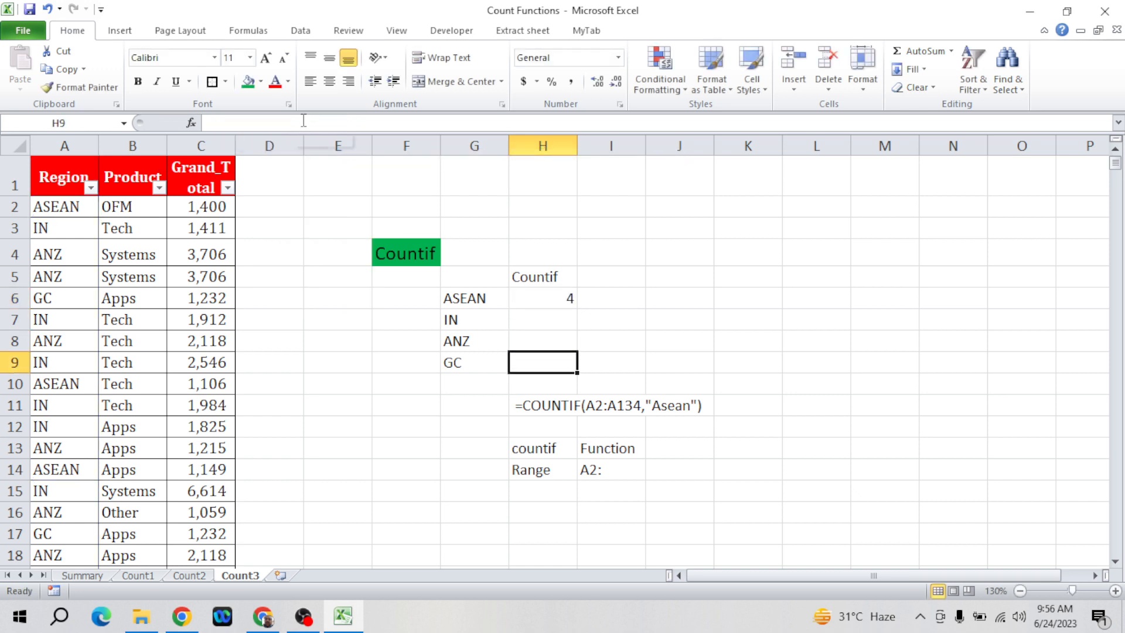
pyautogui.click(307, 123)
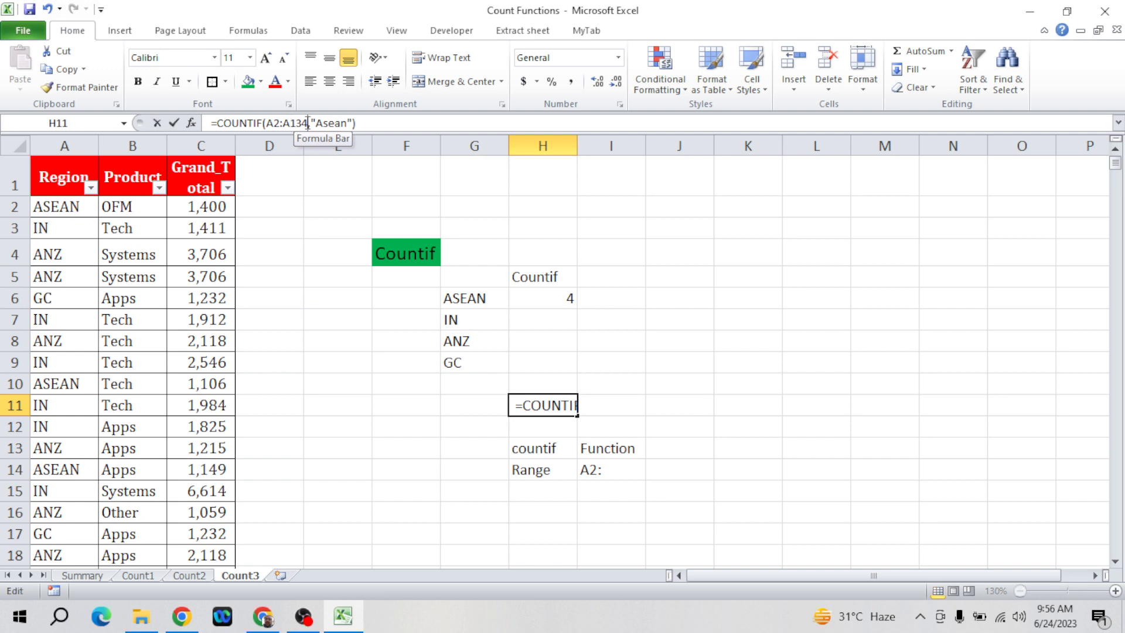
pyautogui.press('BackSpace')
pyautogui.press('BackSpace')
pyautogui.press('BackSpace')
pyautogui.write('21')
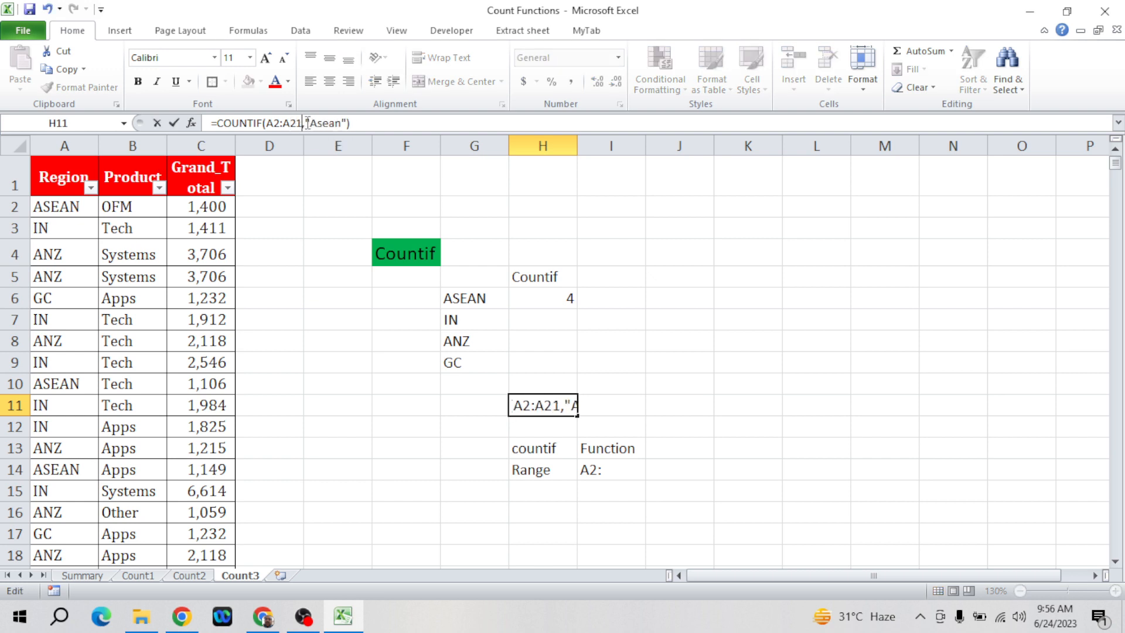
pyautogui.press('Return')
# - Complete the range description in I14 so it reads A2:A21
pyautogui.press('Down')
pyautogui.press('Down')
pyautogui.press('Right')
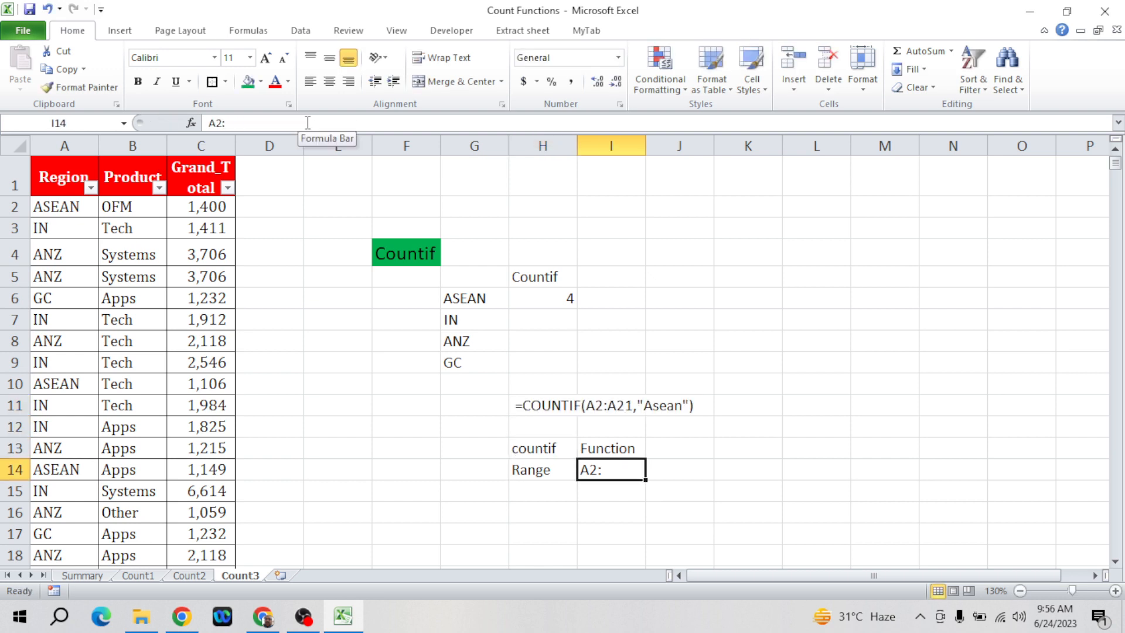
pyautogui.press('F2')
pyautogui.write('A21')
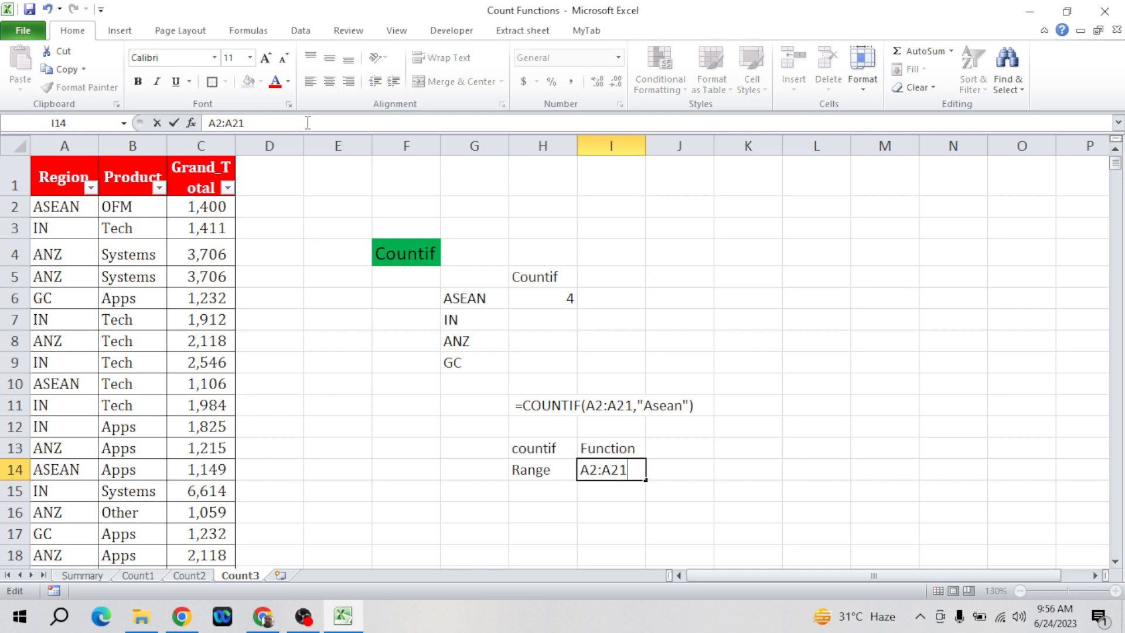
pyautogui.press('Return')
# - Enter "Asean" with its quotation marks in H15 and the description Criteria in I15
pyautogui.press('Left')
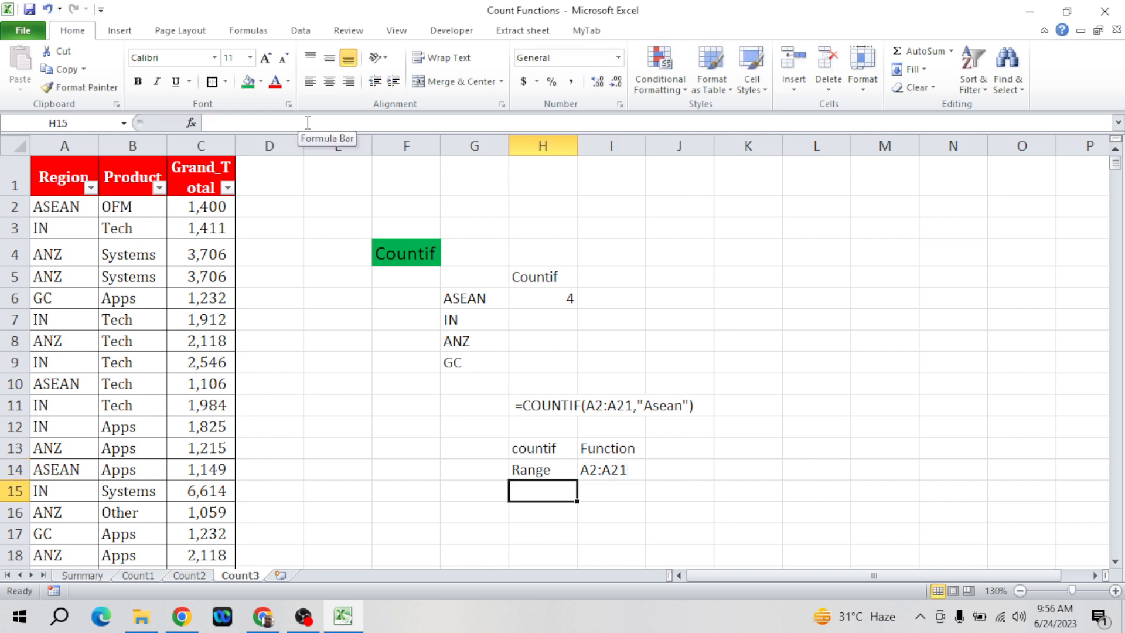
pyautogui.write('"Asean"')
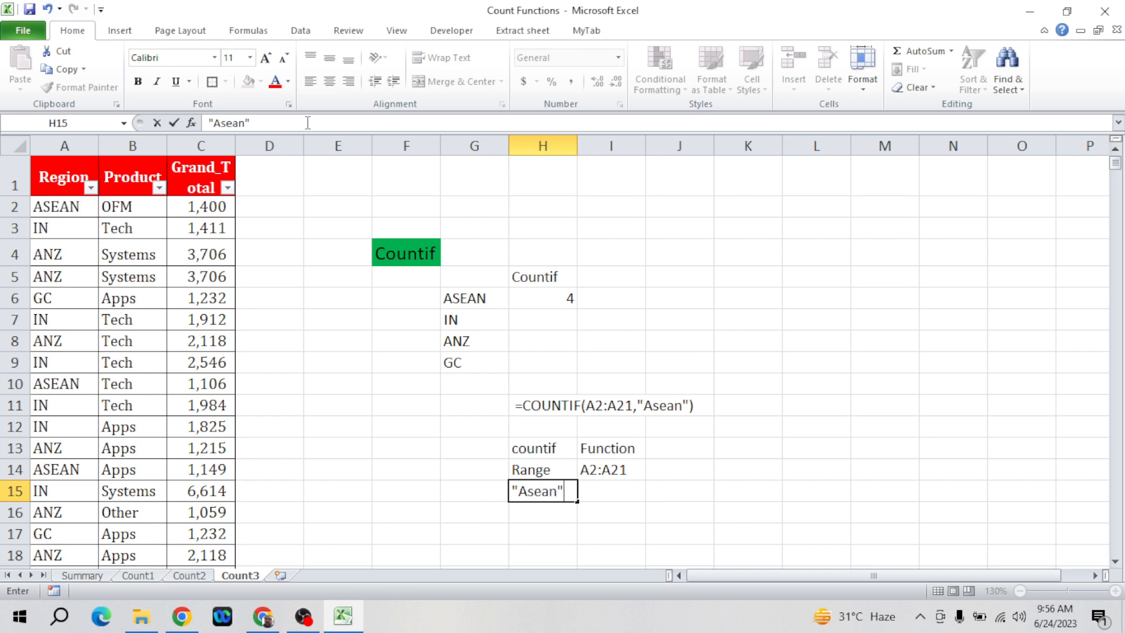
pyautogui.press('Tab')
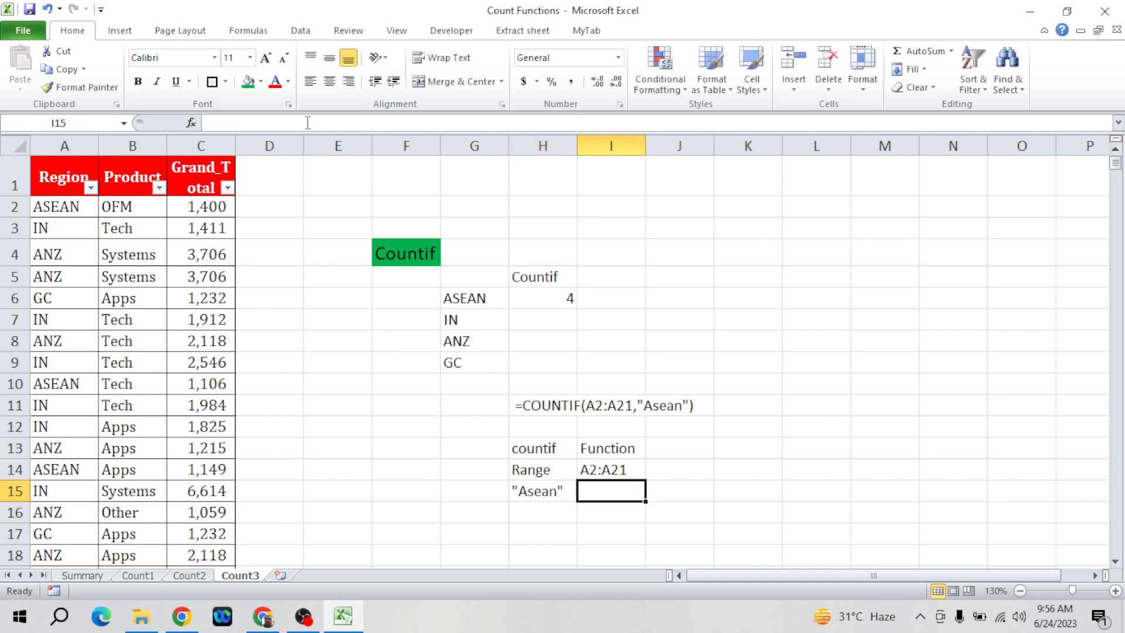
pyautogui.write('Cri')
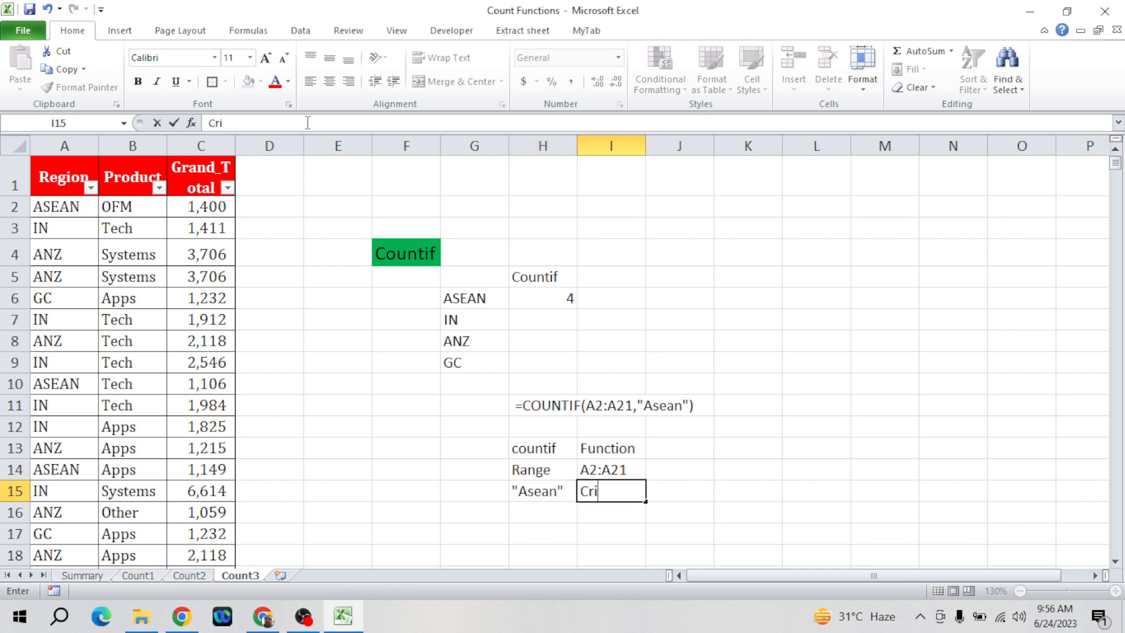
pyautogui.write('teria')
pyautogui.press('Return')
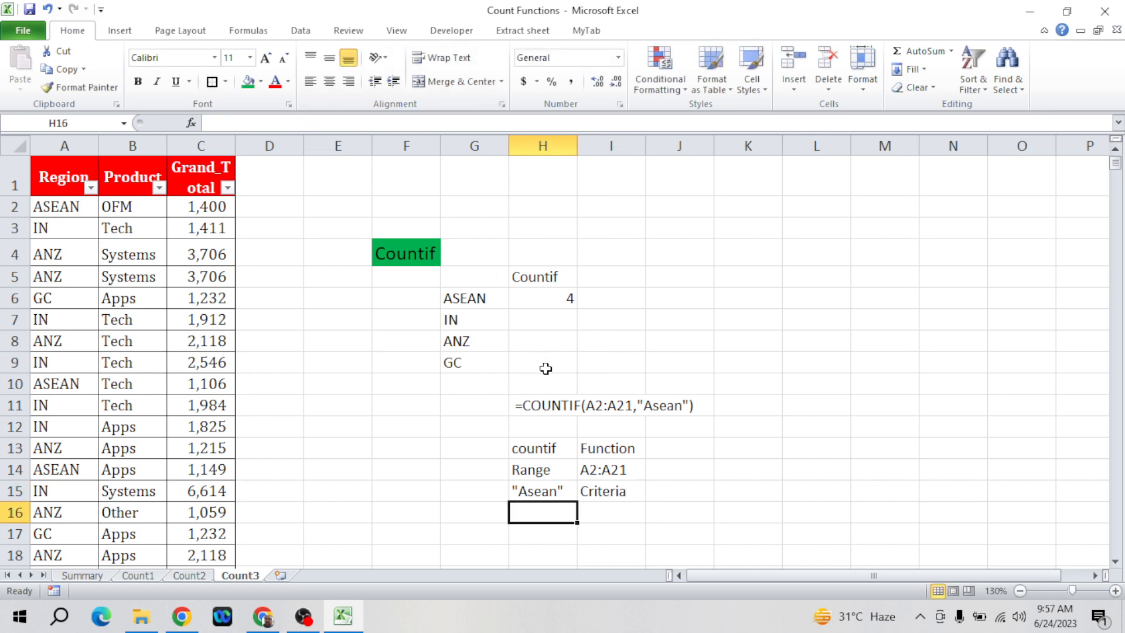
pyautogui.click(560, 382)
pyautogui.write('=cou')
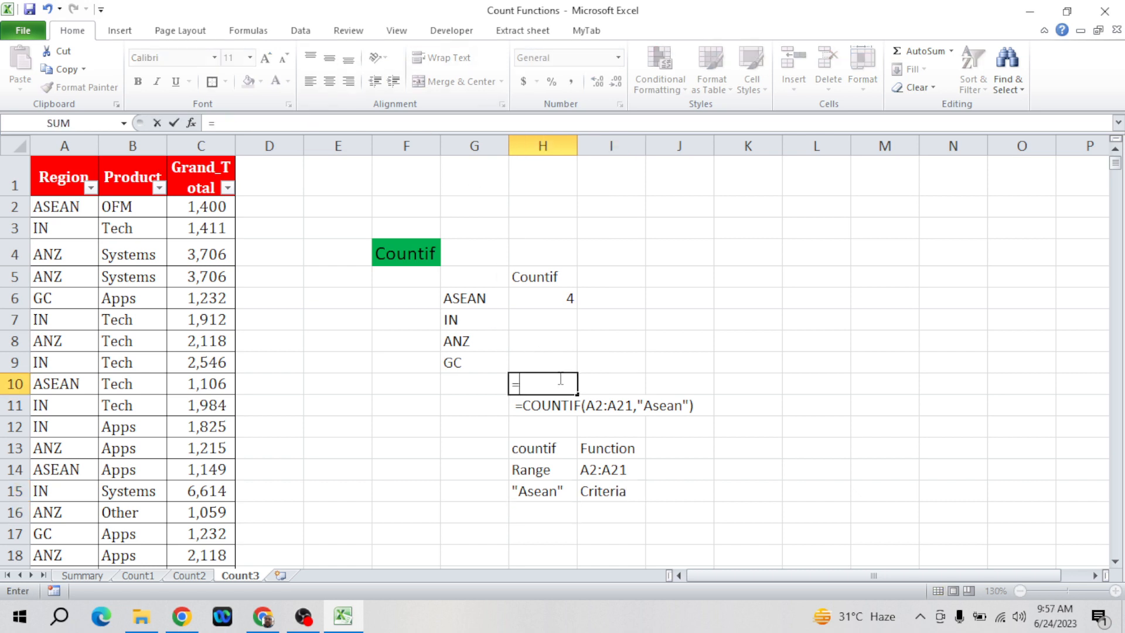
pyautogui.press('Down')
pyautogui.press('Down')
pyautogui.press('Down')
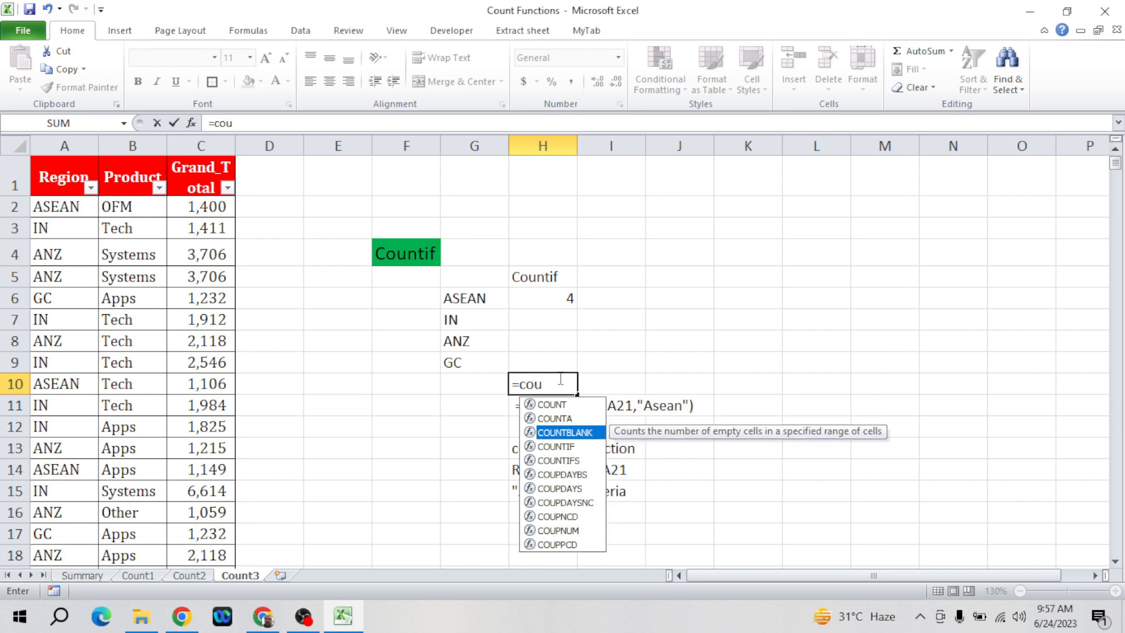
pyautogui.press('Tab')
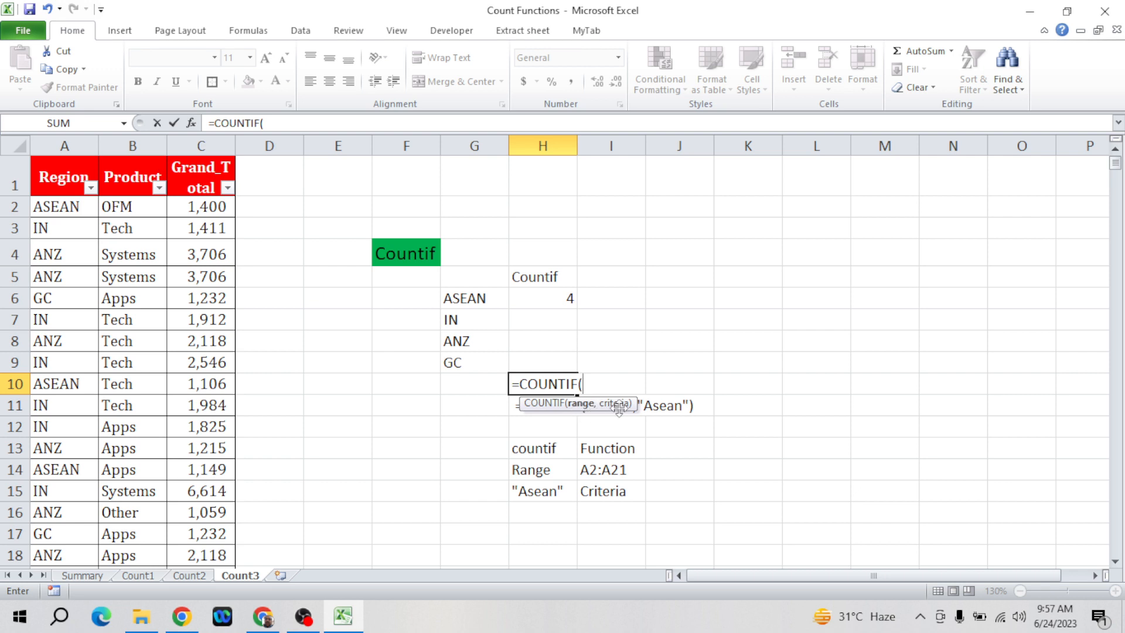
pyautogui.press('Escape')
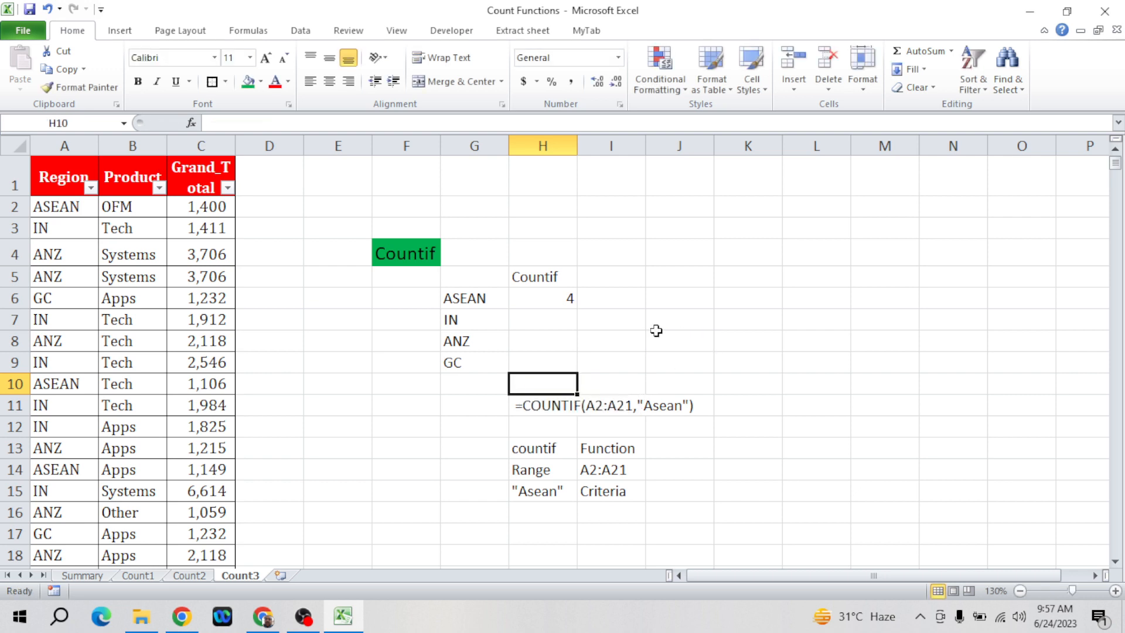
# - Extend the heading in H5 to read Countif by Value
pyautogui.press('Up')
pyautogui.press('Up')
pyautogui.press('Up')
pyautogui.press('Up')
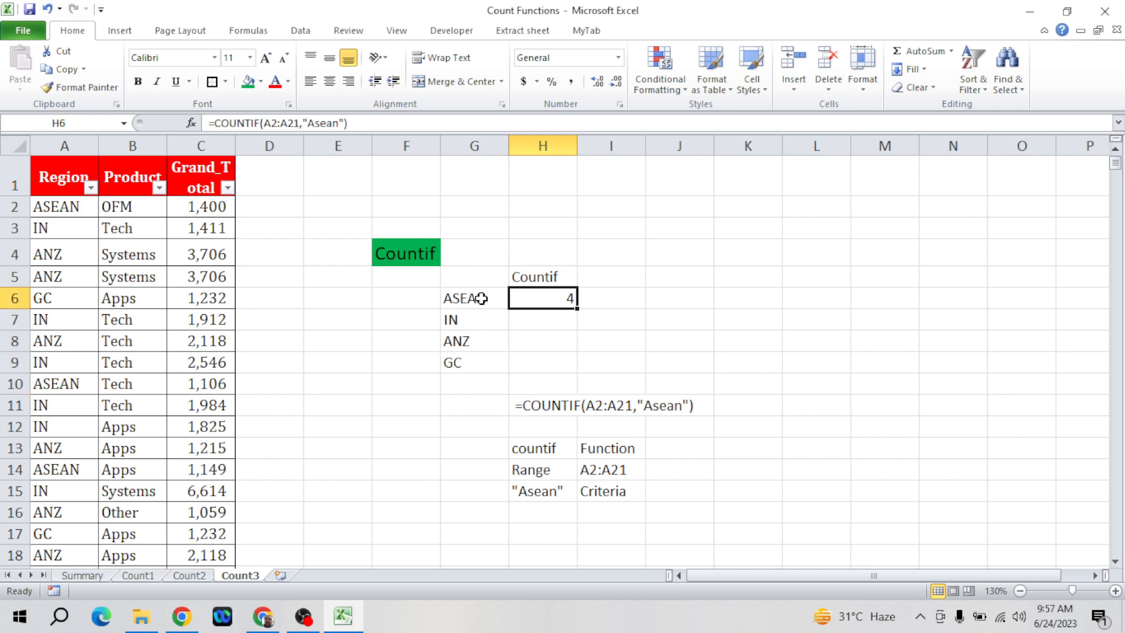
pyautogui.click(565, 277)
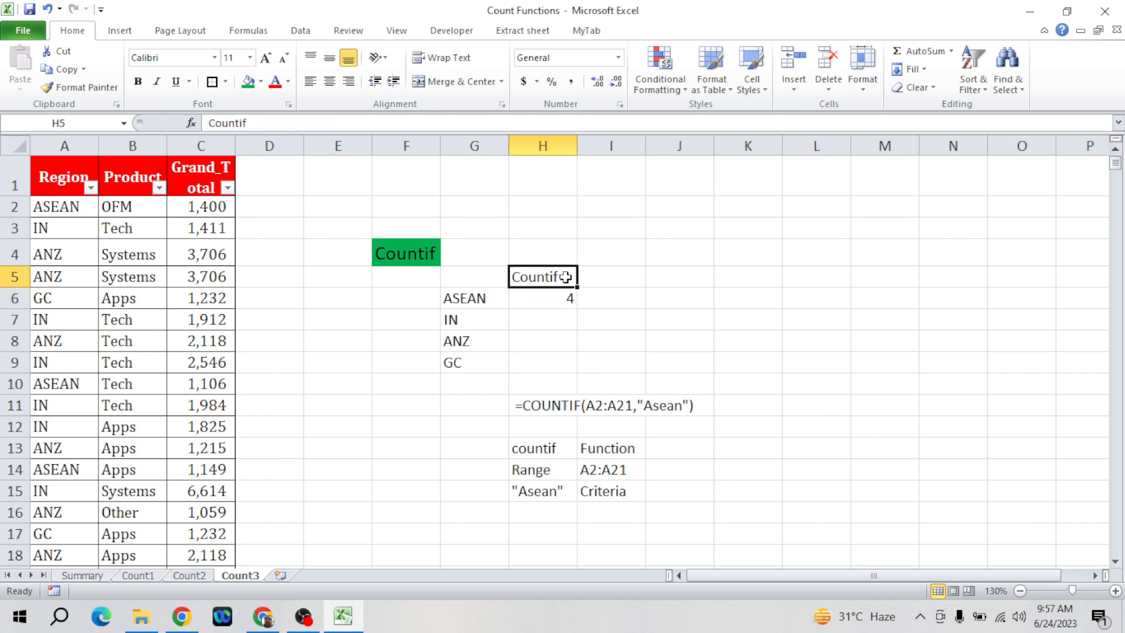
pyautogui.click(494, 125)
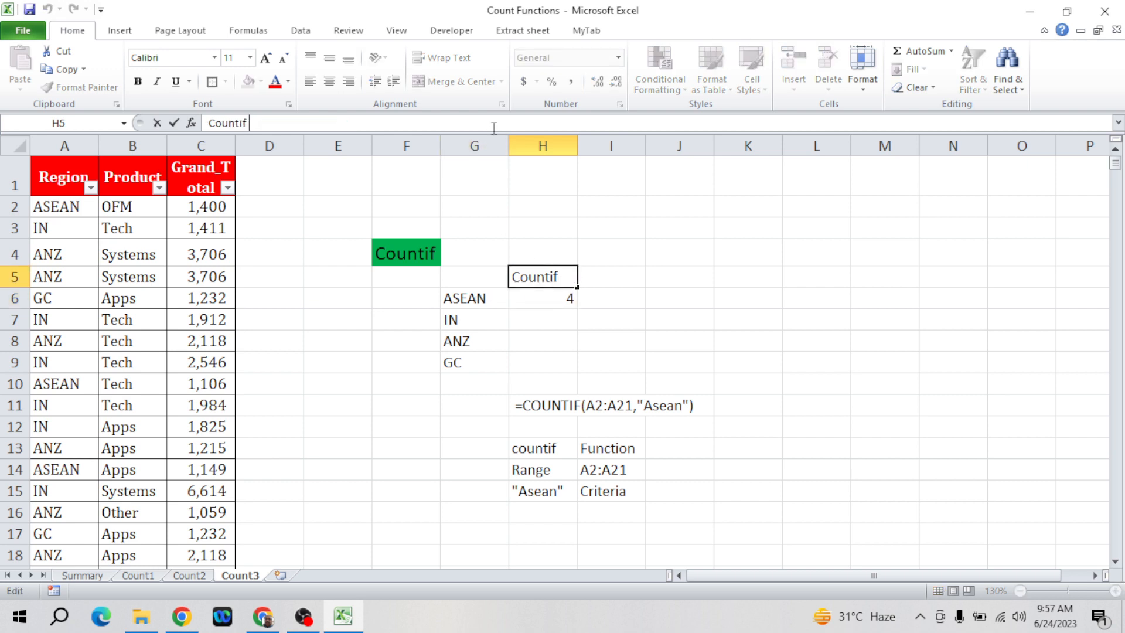
pyautogui.write('by Value')
pyautogui.press('Return')
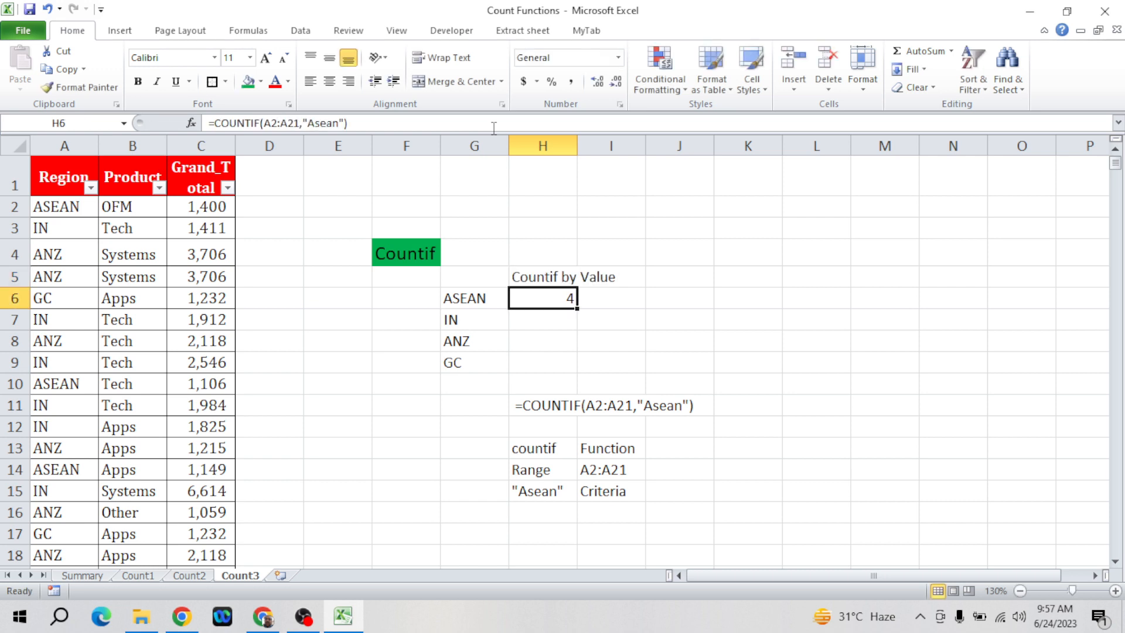
pyautogui.press('Return')
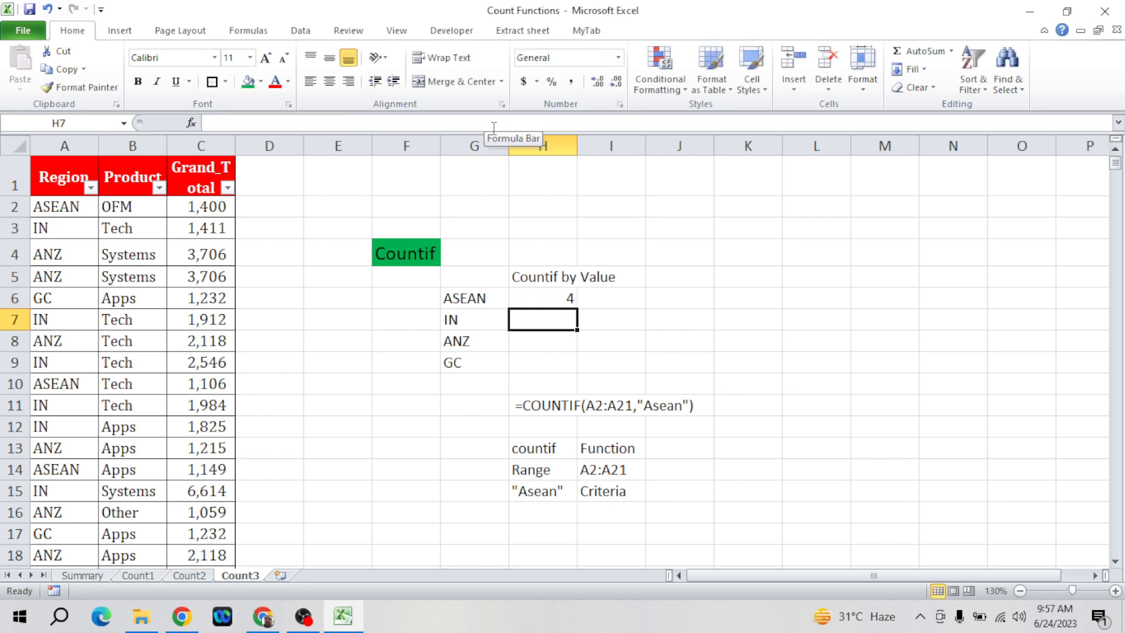
pyautogui.write('c')
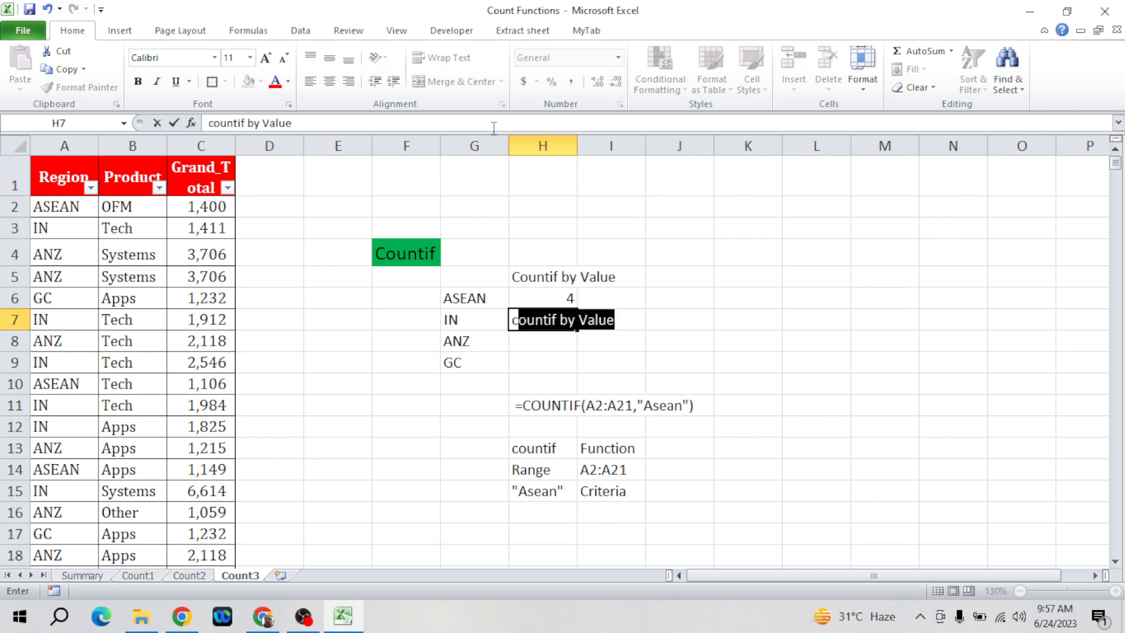
pyautogui.press('Escape')
pyautogui.press('Right')
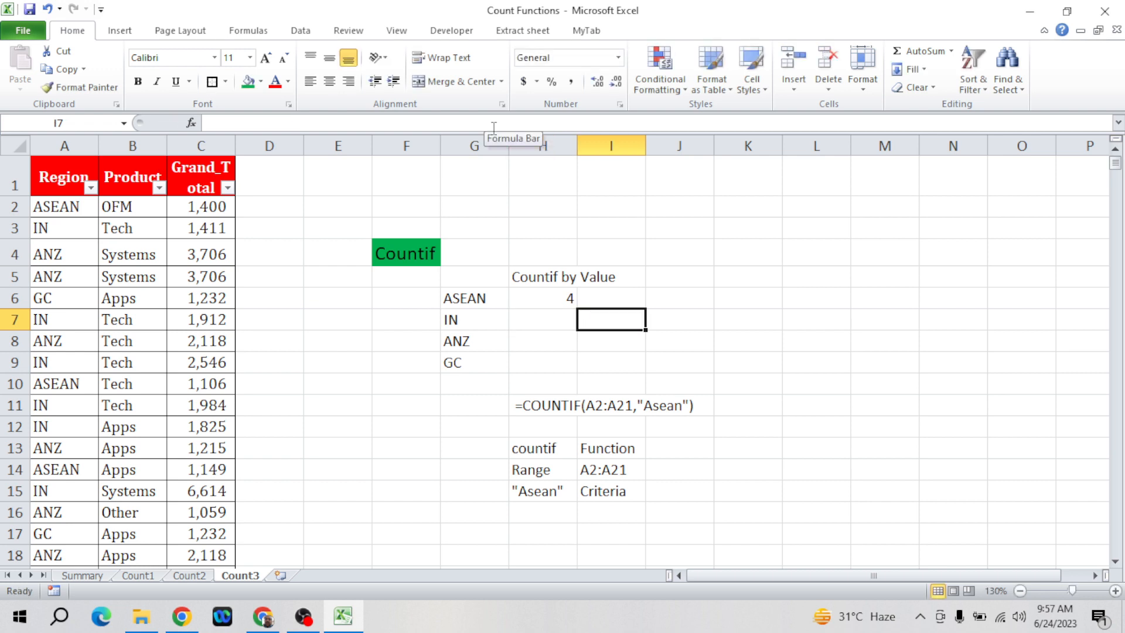
pyautogui.press('Left')
# - Enter =COUNTIF(A2:A21,"IN") in H7 to count the IN region
pyautogui.write('=coun')
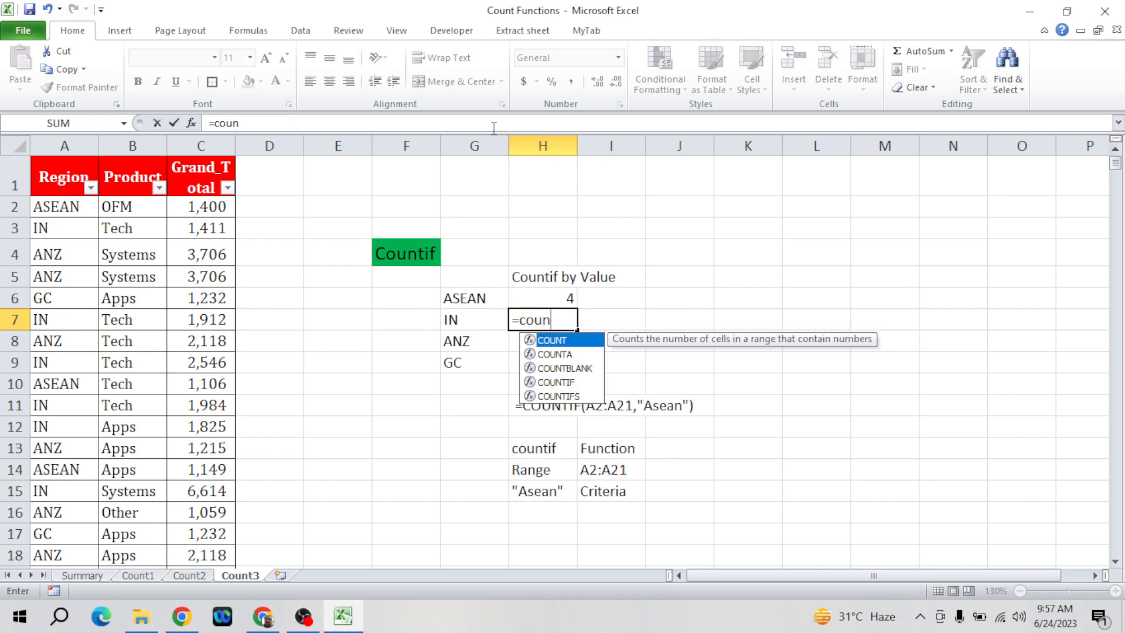
pyautogui.press('Down')
pyautogui.press('Down')
pyautogui.press('Down')
pyautogui.press('Tab')
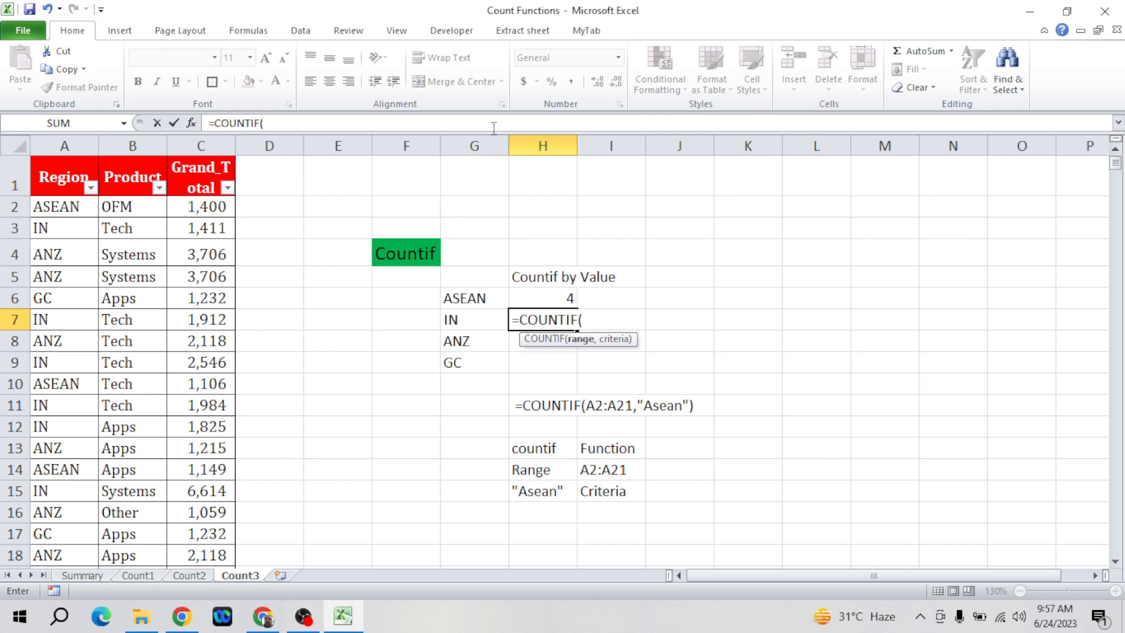
pyautogui.hotkey('ctrl', 'Left')
pyautogui.hotkey('ctrl', 'Left')
pyautogui.hotkey('ctrl', 'Left')
pyautogui.hotkey('ctrl', 'Up')
pyautogui.press('Down')
pyautogui.hotkey('ctrl', 'shift', 'Down')
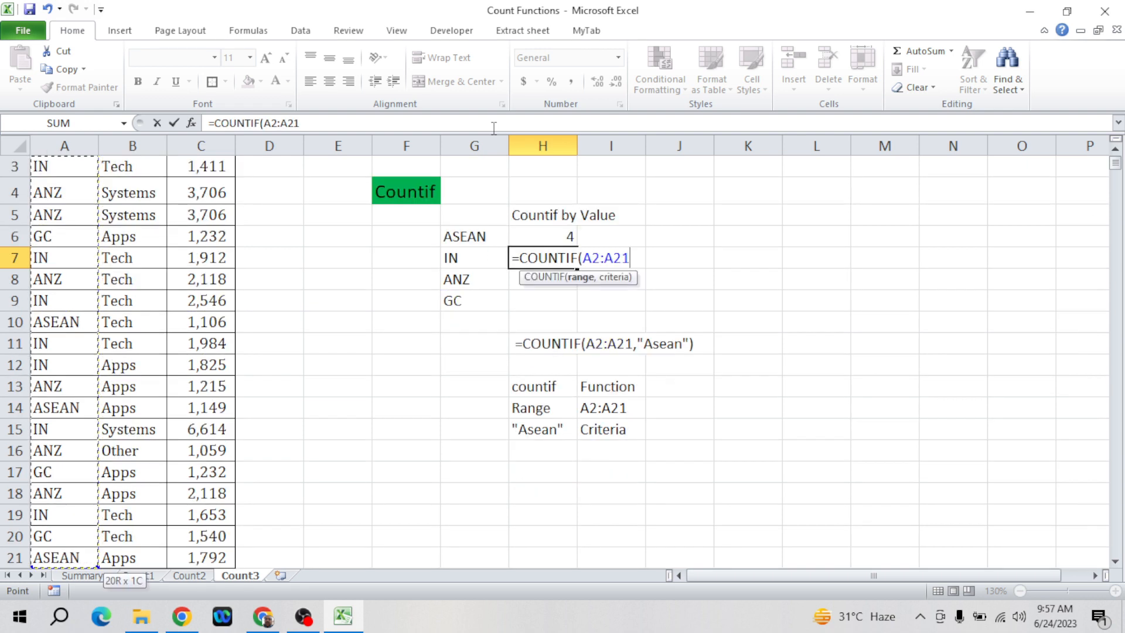
pyautogui.write(',')
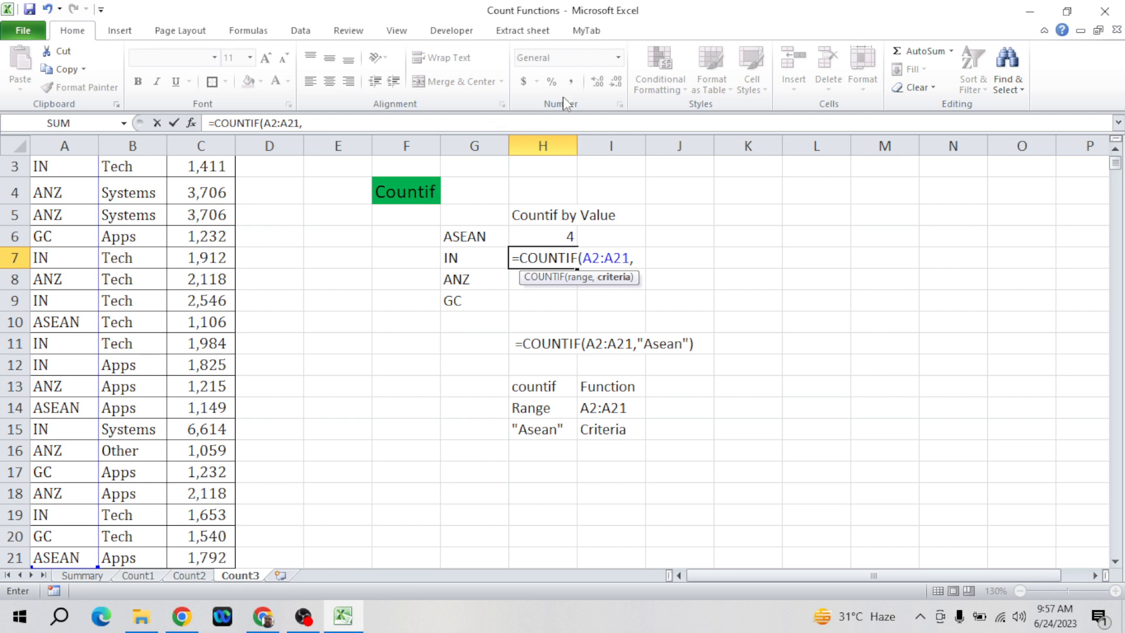
pyautogui.write('"IN')
pyautogui.hotkey('ctrl', 'Return')
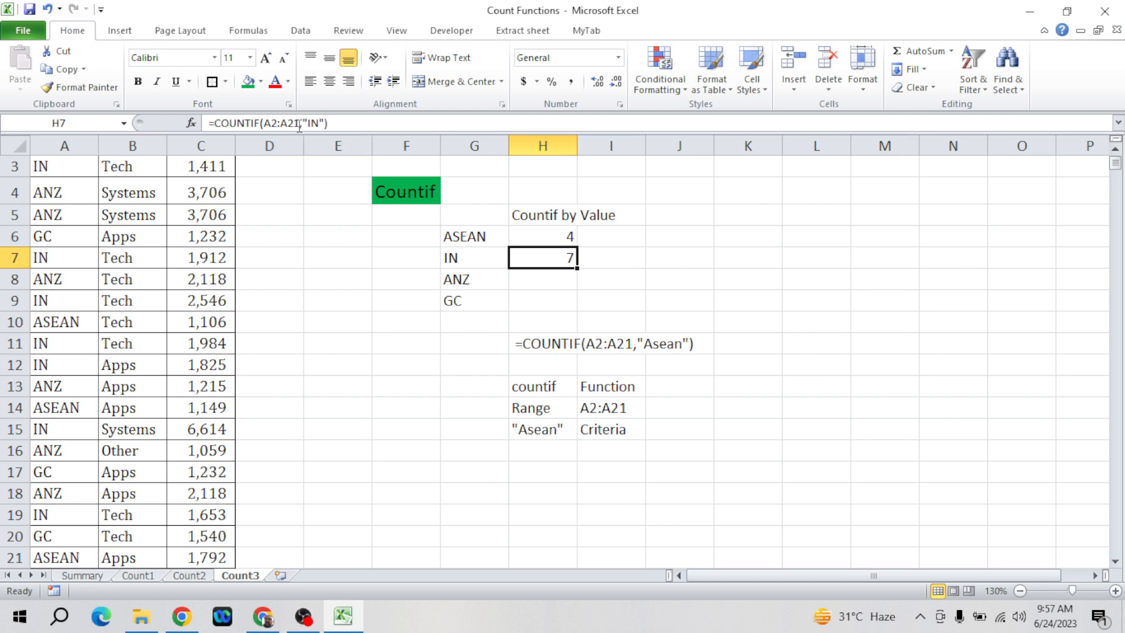
# - Make the range in the H7 COUNTIF formula absolute as $A$2:$A$21
pyautogui.click(299, 123)
pyautogui.hotkey('shift', 'Left')
pyautogui.hotkey('shift', 'Left')
pyautogui.hotkey('shift', 'Left')
pyautogui.hotkey('shift', 'Left')
pyautogui.hotkey('shift', 'Left')
pyautogui.hotkey('shift', 'Left')
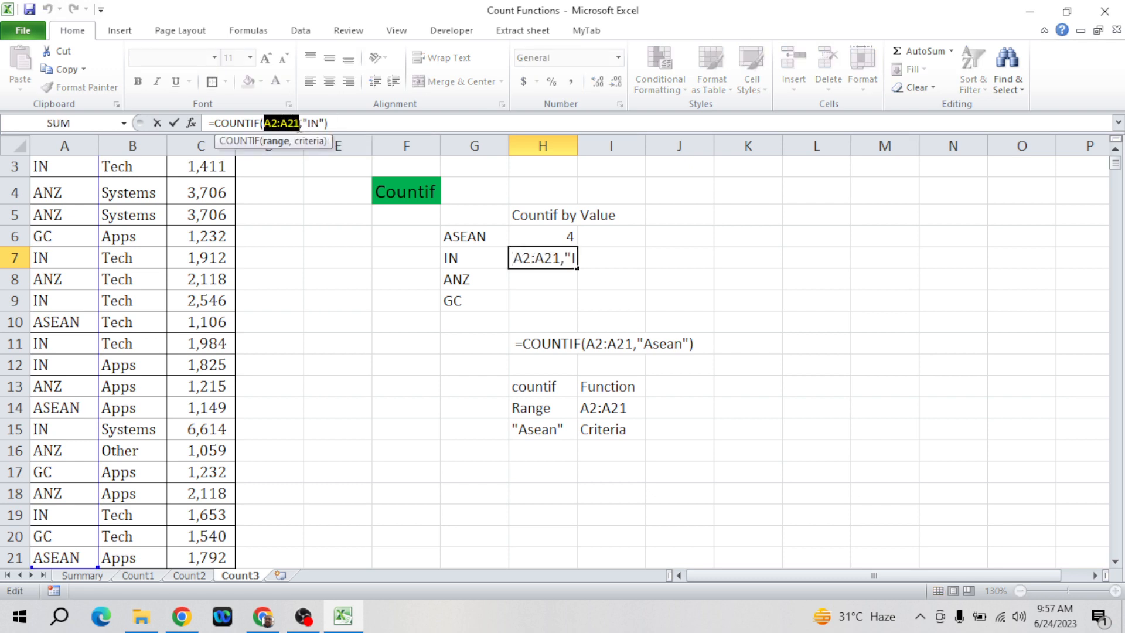
pyautogui.press('F4')
pyautogui.press('Return')
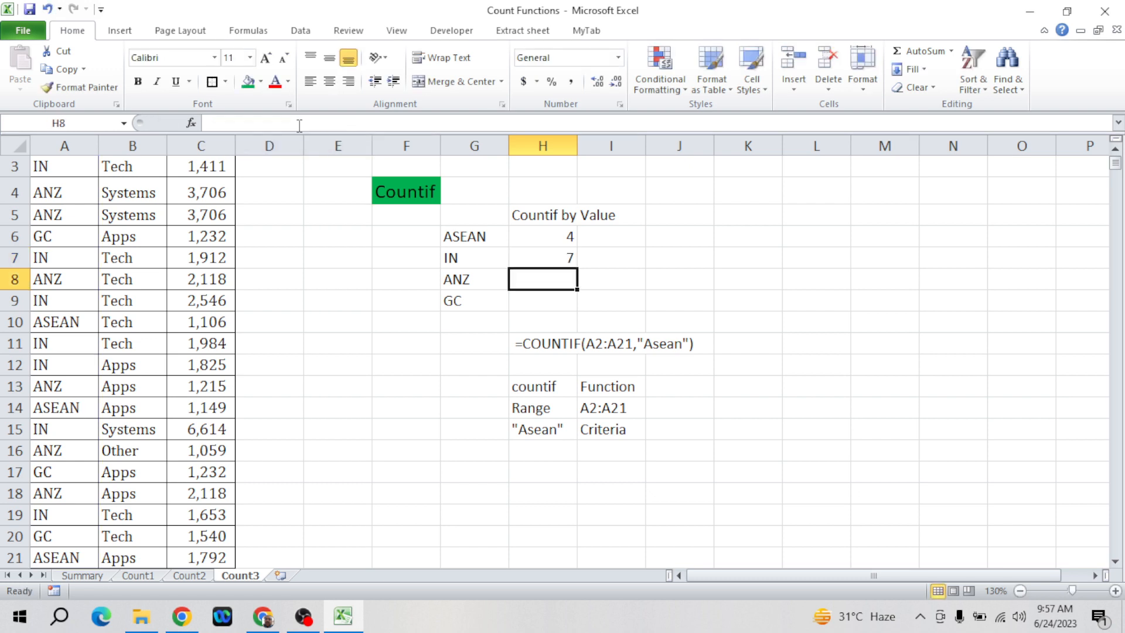
# - Fill the COUNTIF formula from H7 down to H9
pyautogui.press('Up')
pyautogui.hotkey('shift', 'Down')
pyautogui.hotkey('shift', 'Down')
pyautogui.hotkey('ctrl', 'd')
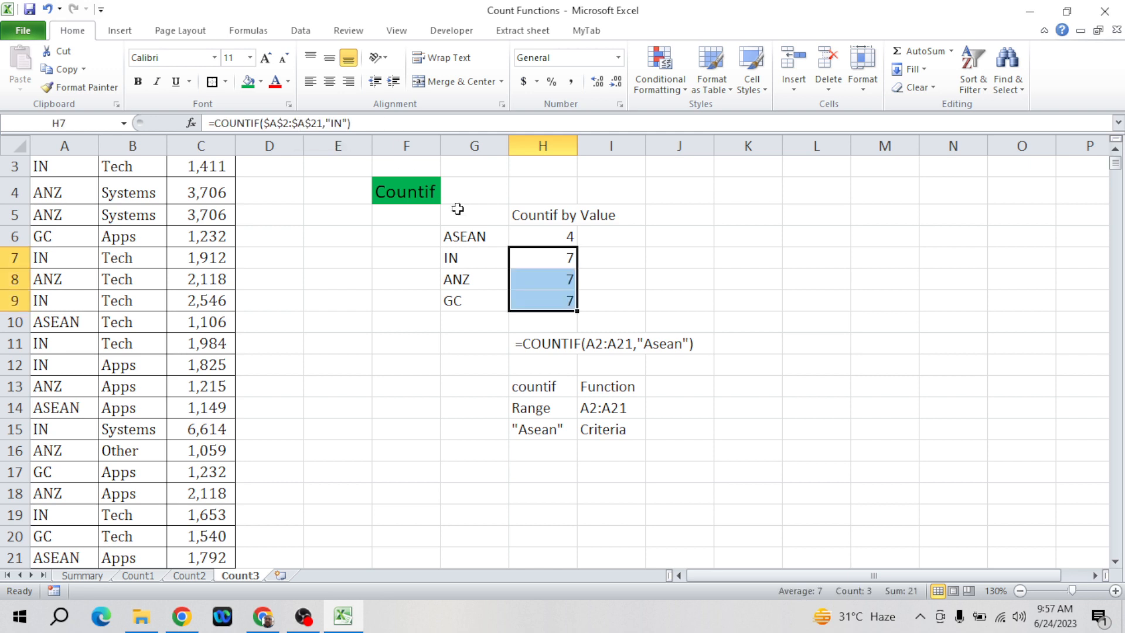
# - Change the criteria in the H8 COUNTIF formula to "Anz"
pyautogui.click(549, 275)
pyautogui.press('Up')
pyautogui.press('Down')
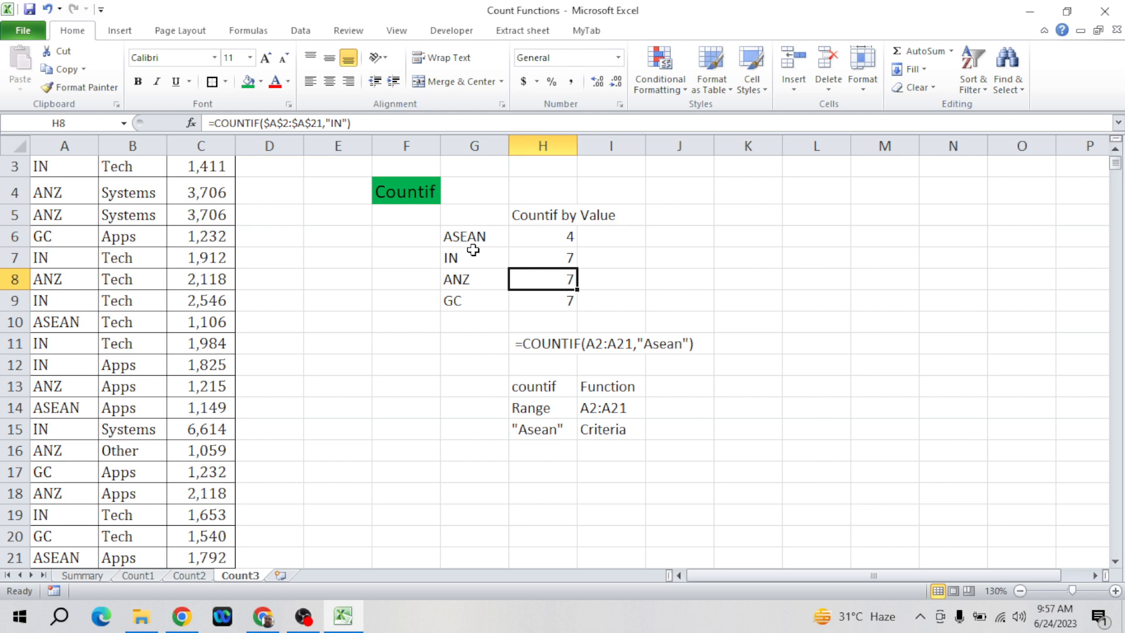
pyautogui.press('Down')
pyautogui.press('Up')
pyautogui.press('Up')
pyautogui.press('Down')
pyautogui.press('F2')
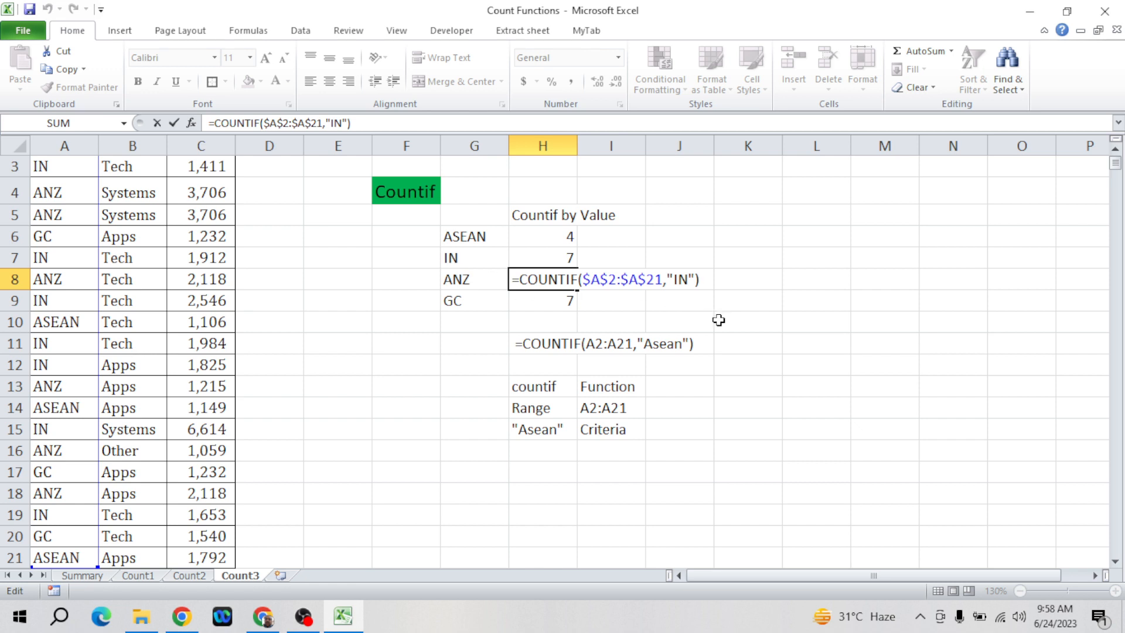
pyautogui.press('Left')
pyautogui.press('Left')
pyautogui.press('BackSpace')
pyautogui.press('BackSpace')
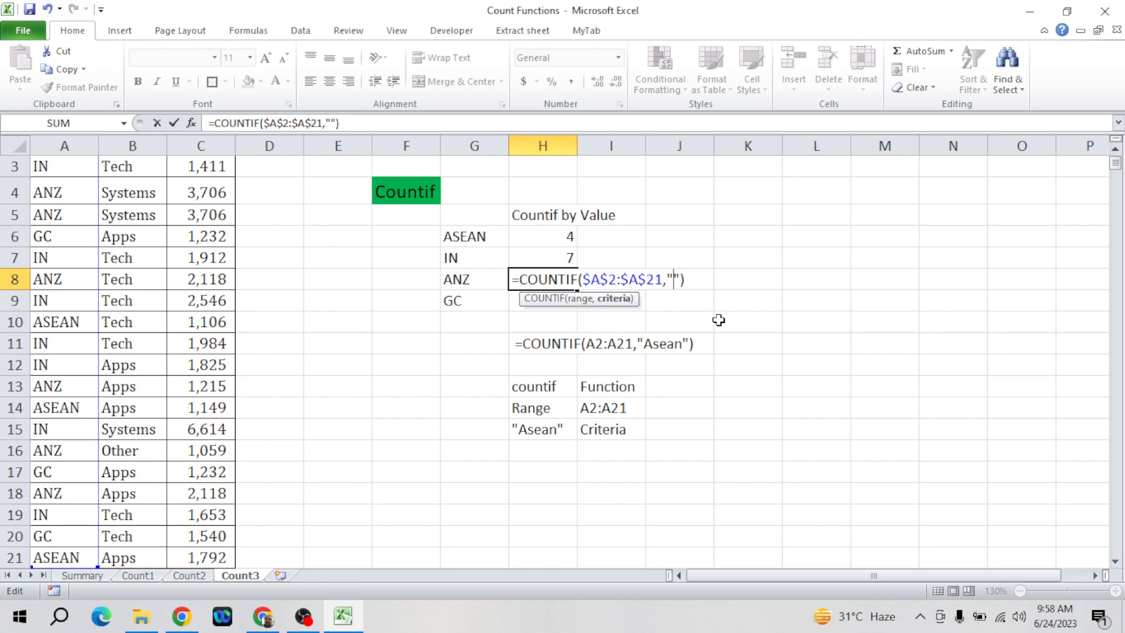
pyautogui.write('Anz')
pyautogui.press('Return')
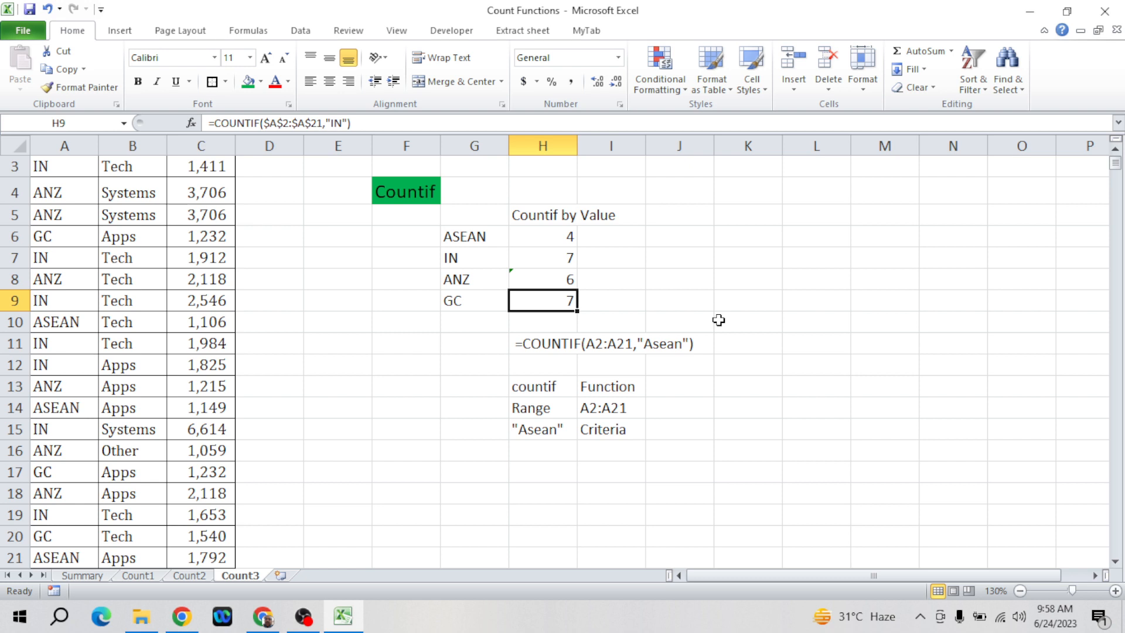
# - Widen column H so the heading Countif by Value fits within it
pyautogui.press('Up')
pyautogui.press('Up')
pyautogui.press('Up')
pyautogui.press('Up')
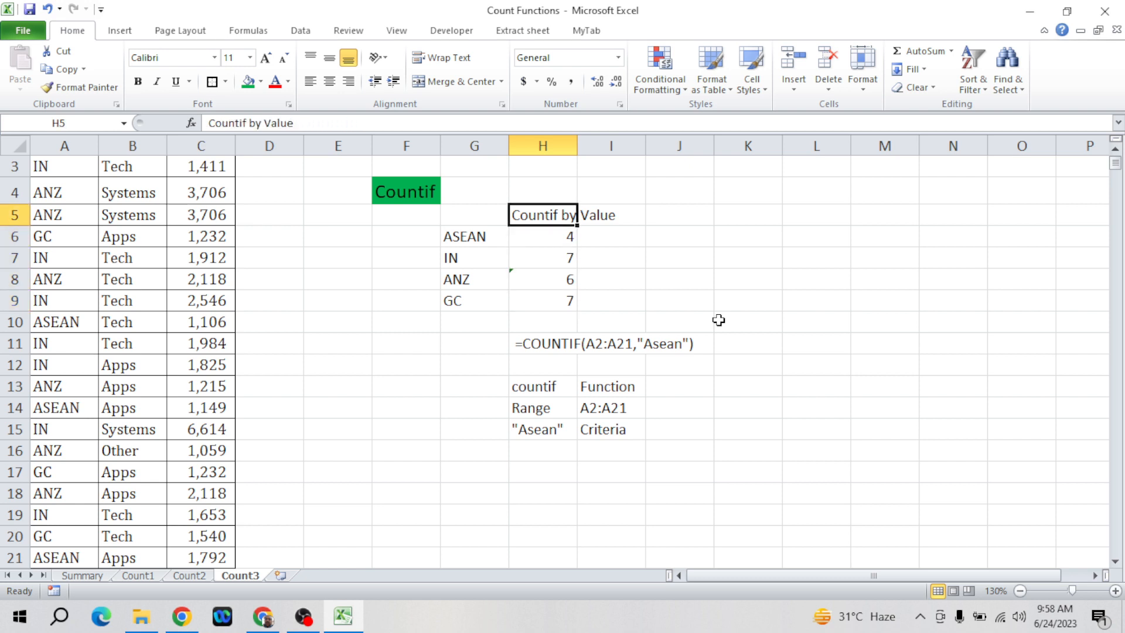
pyautogui.hotkey('alt', 'o')
pyautogui.press('Escape')
pyautogui.moveTo(576, 149); pyautogui.dragTo(630, 149)
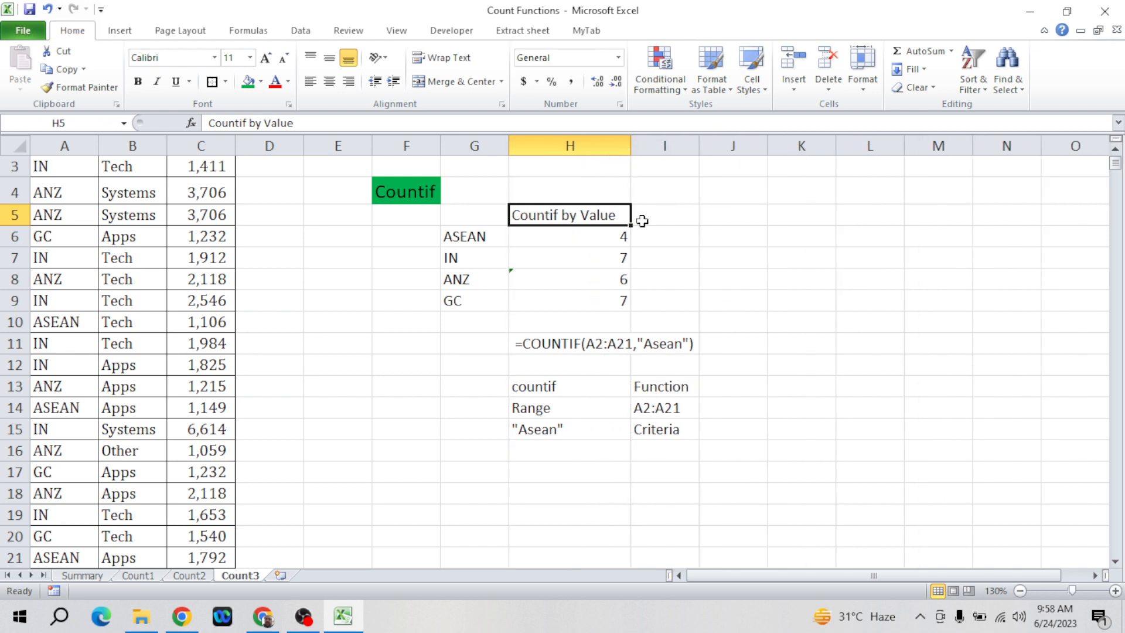
# - Enter the heading Countif by Ref in I5
pyautogui.click(662, 216)
pyautogui.write('C')
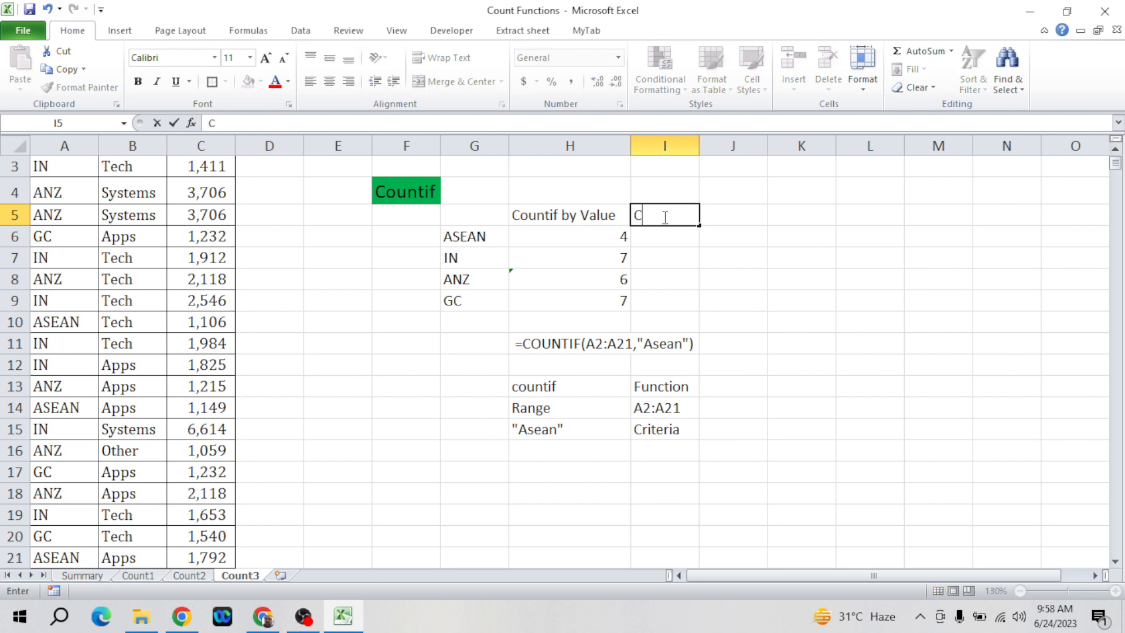
pyautogui.write('ountif by Ref')
pyautogui.press('Return')
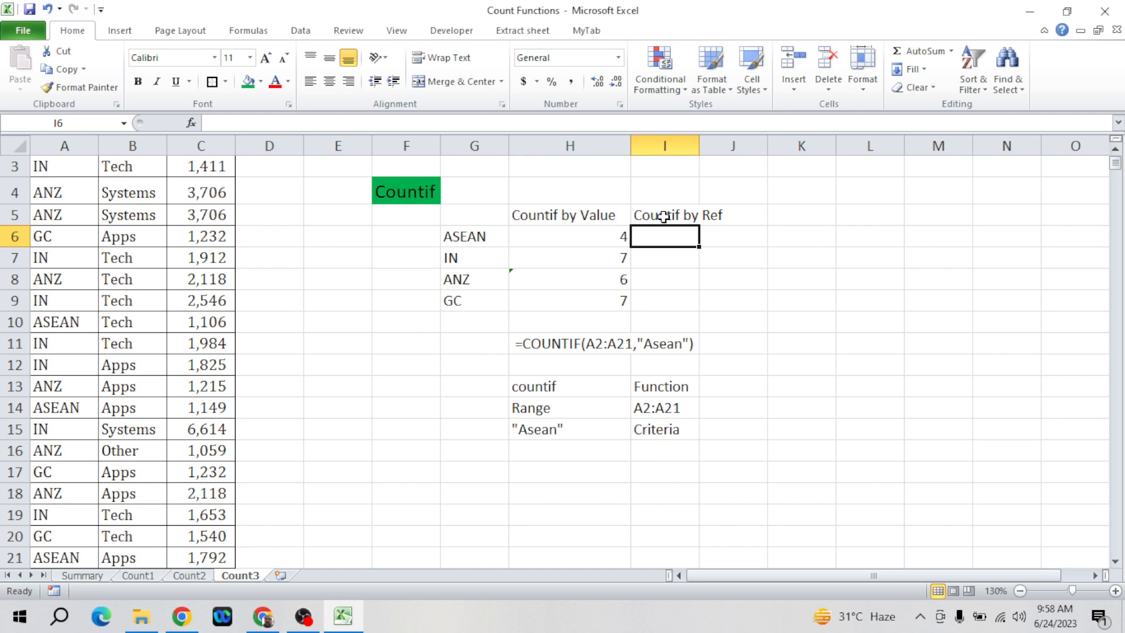
# - Enter =COUNTIF($A$2:$A$21,G6) in I6, using the region cell as the criteria
pyautogui.write('=coun')
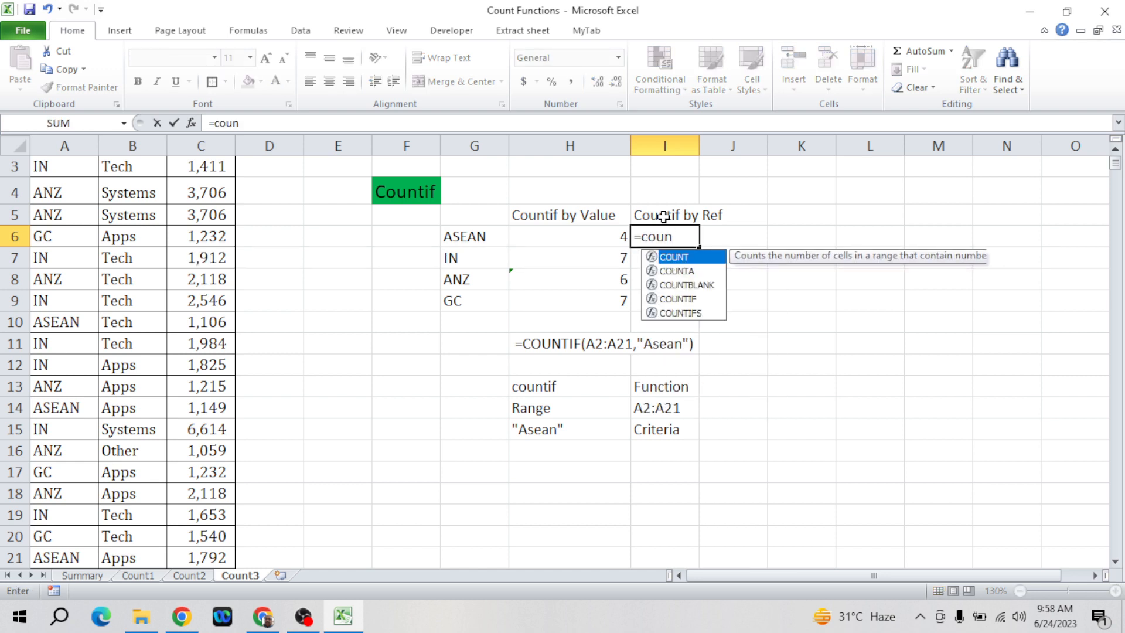
pyautogui.press('Down')
pyautogui.press('Down')
pyautogui.press('Down')
pyautogui.press('Tab')
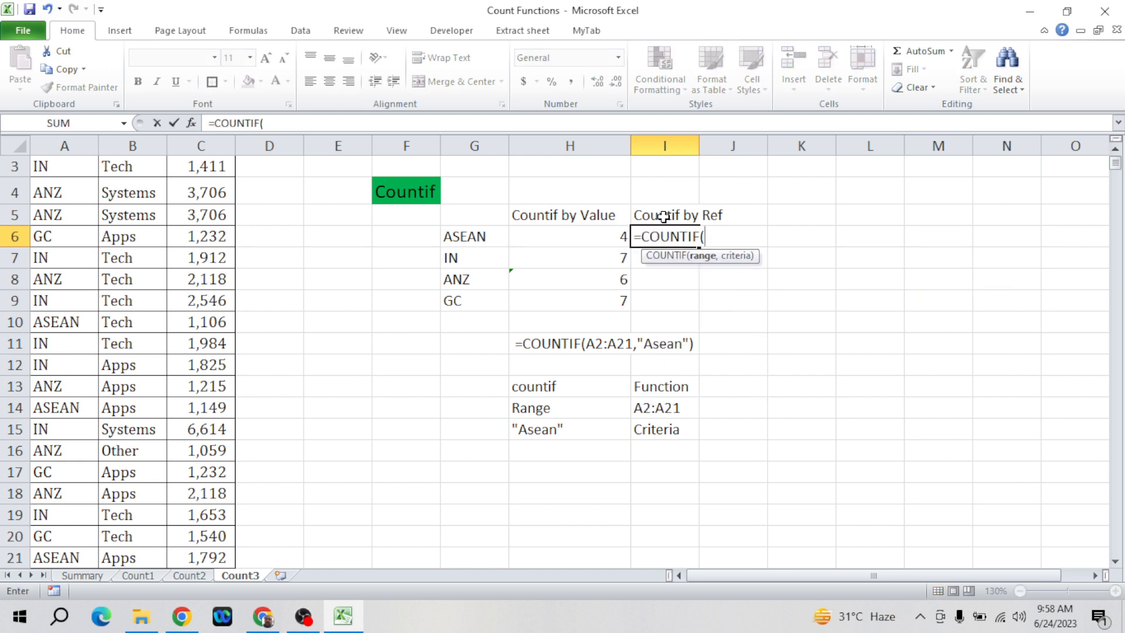
pyautogui.click(70, 190)
pyautogui.press('Up')
pyautogui.press('Up')
pyautogui.hotkey('ctrl', 'shift', 'Down')
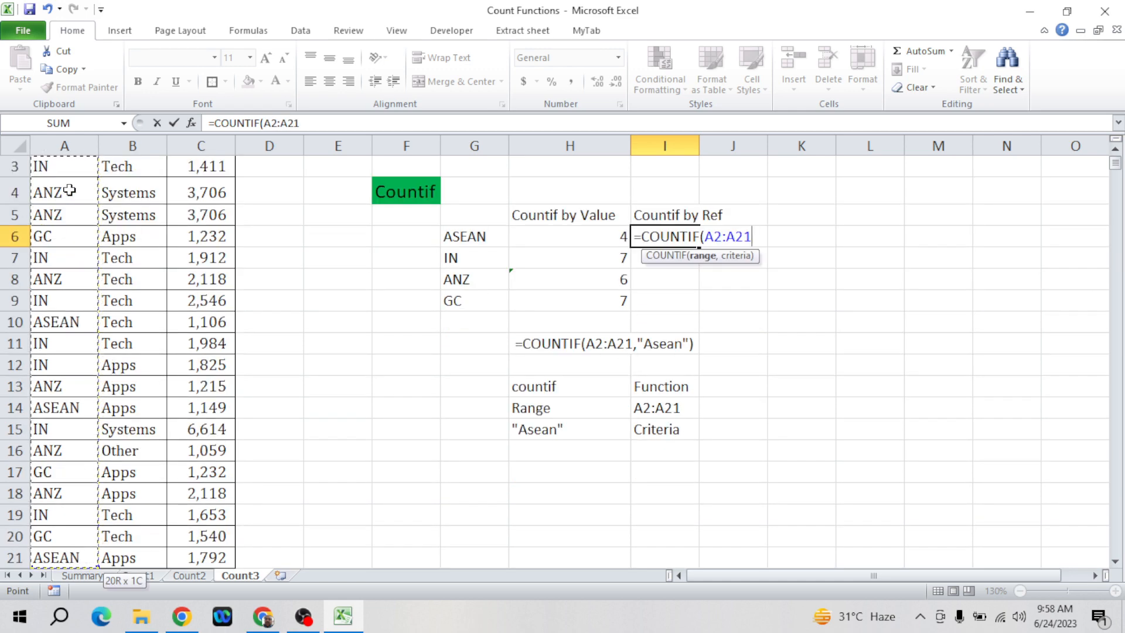
pyautogui.press('F4')
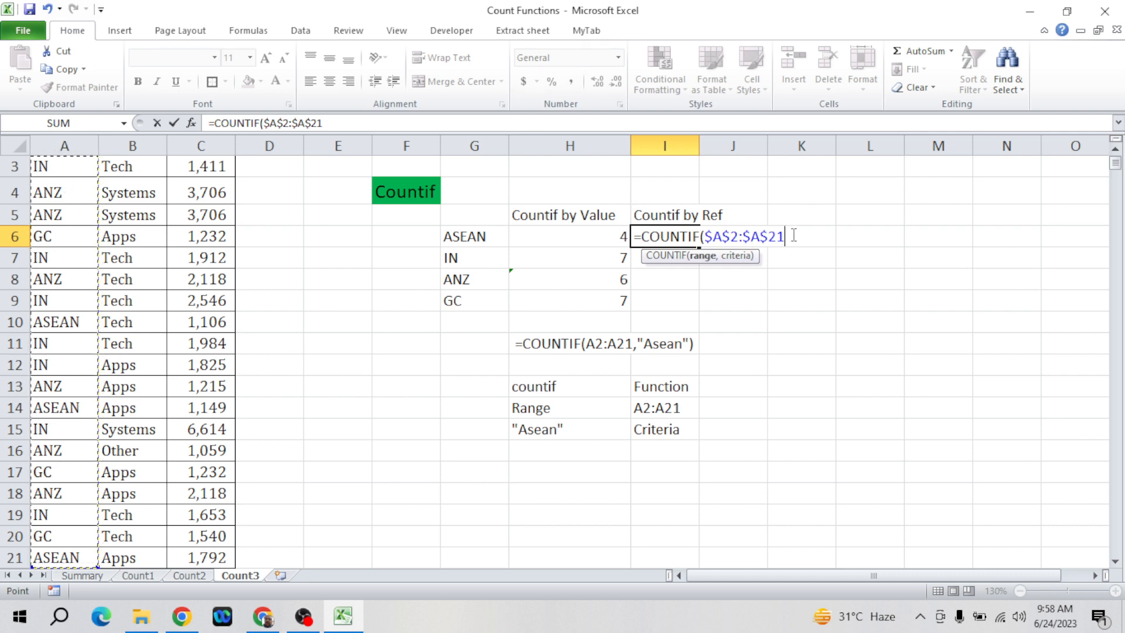
pyautogui.write(',')
pyautogui.click(466, 238)
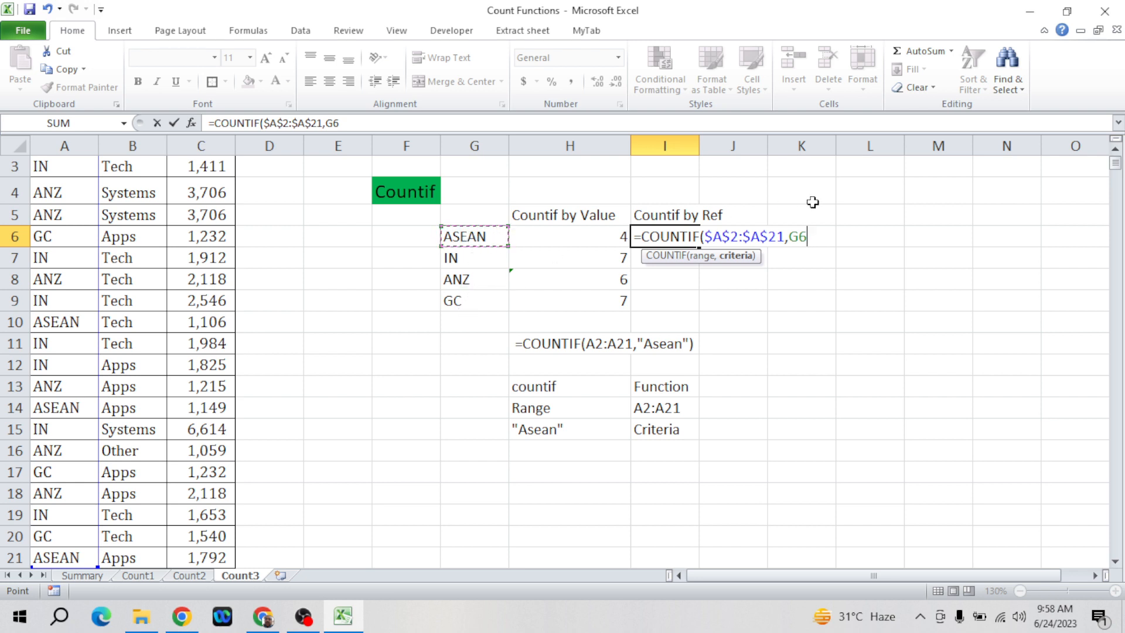
pyautogui.write(')')
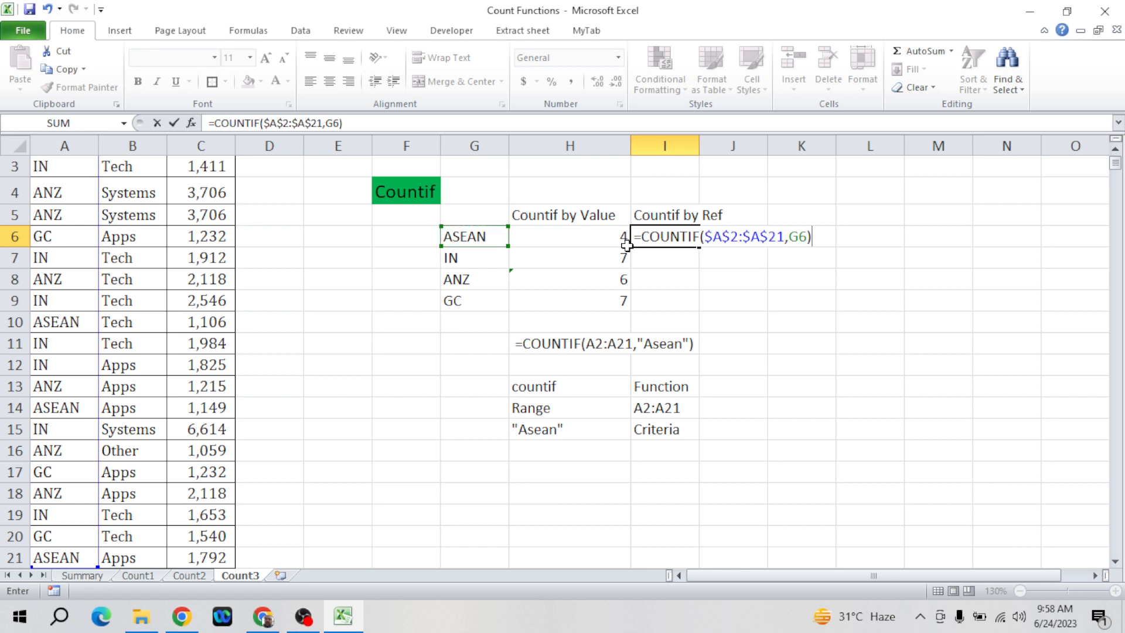
pyautogui.press('Return')
# - Fill the reference-based COUNTIF formula from I6 down to I9
pyautogui.press('Up')
pyautogui.hotkey('shift', 'Down')
pyautogui.hotkey('shift', 'Down')
pyautogui.hotkey('shift', 'Down')
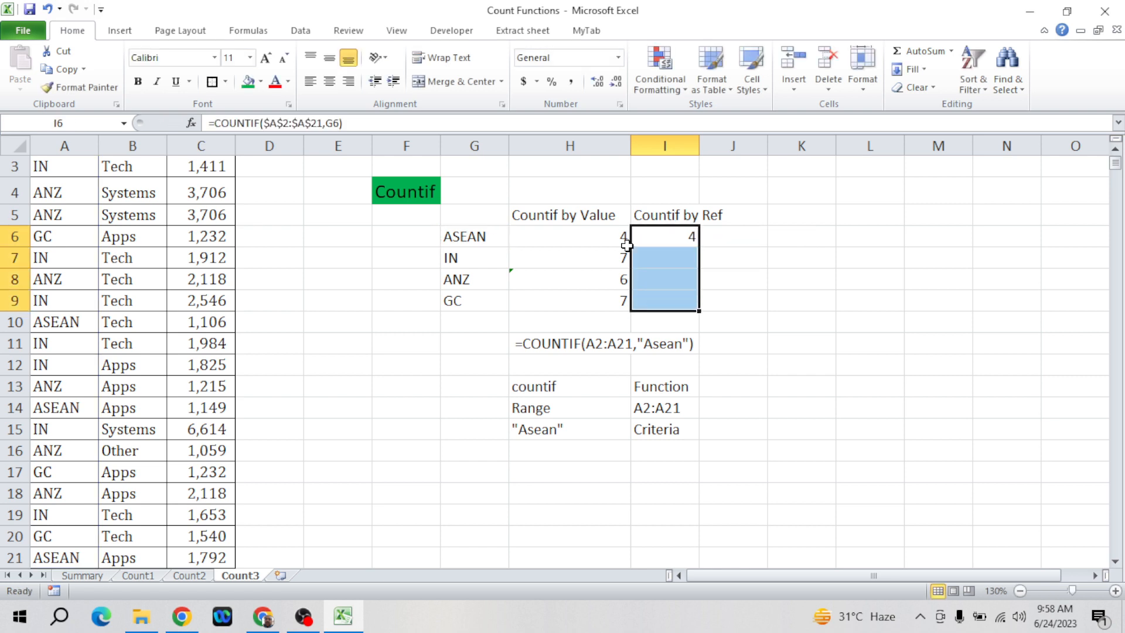
pyautogui.hotkey('ctrl', 'd')
pyautogui.press('Down')
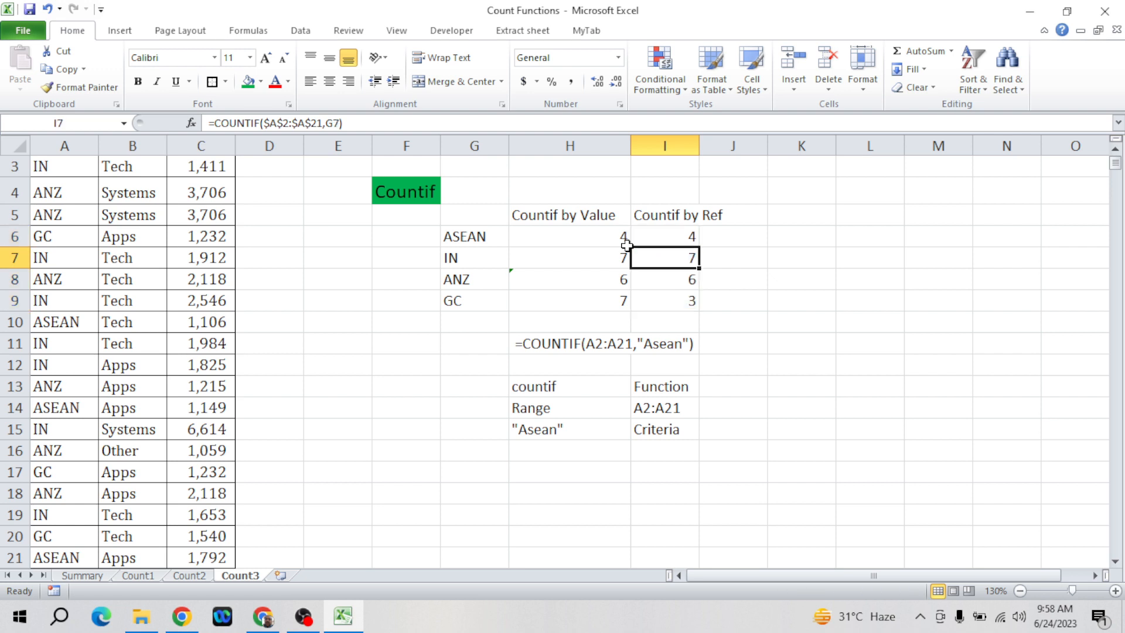
pyautogui.press('Down')
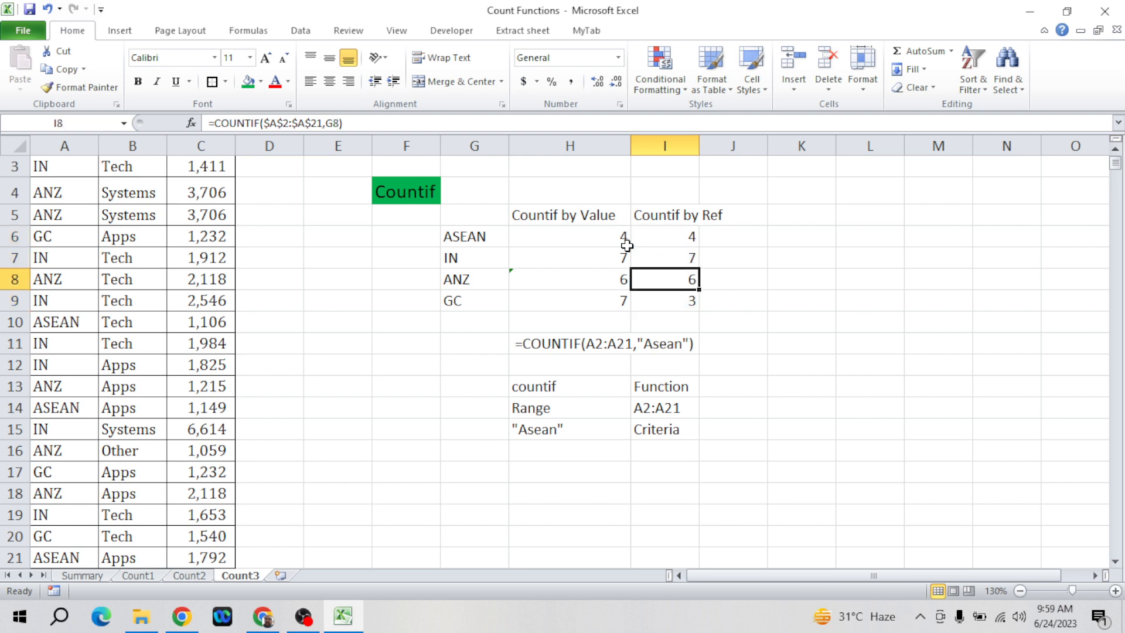
# - Enter the shortcut note CTRL+D in K7
pyautogui.press('Right')
pyautogui.press('Right')
pyautogui.press('Up')
pyautogui.write('CTRL')
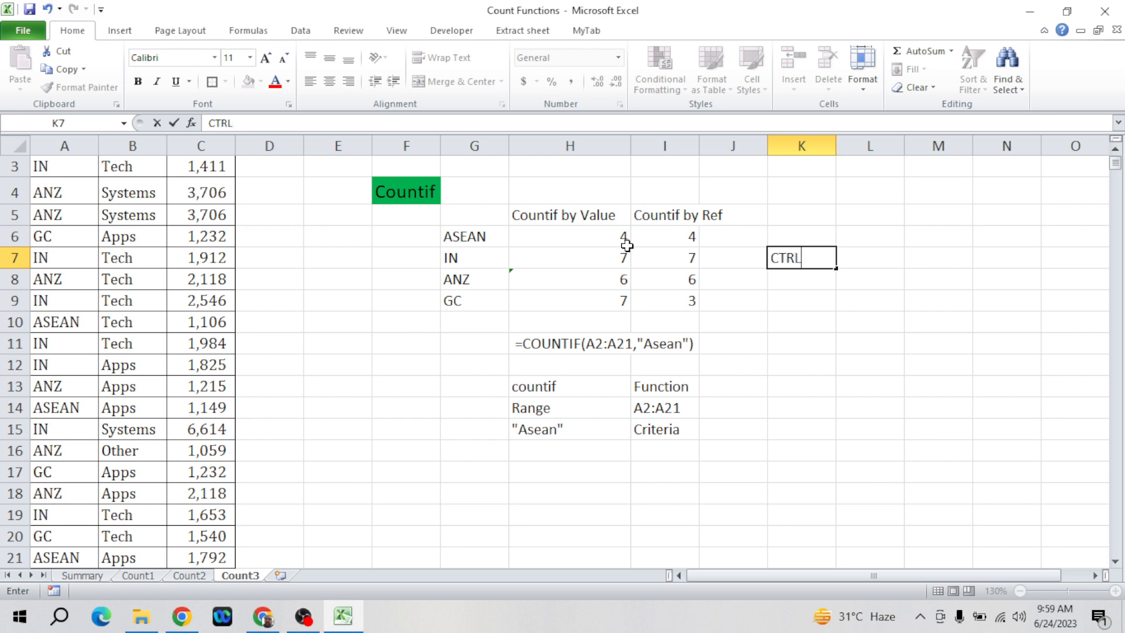
pyautogui.write('+D')
pyautogui.press('Return')
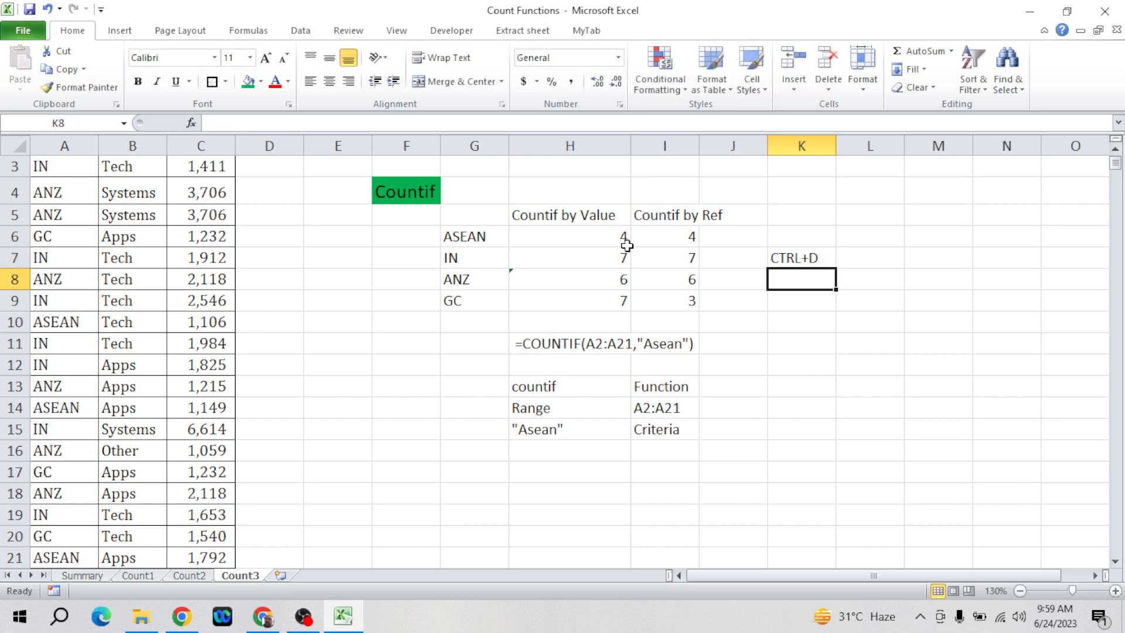
# - Examine the criteria references of the filled COUNTIF formulas in I6 through I9
pyautogui.press('Up')
pyautogui.press('Left')
pyautogui.press('Left')
pyautogui.press('Up')
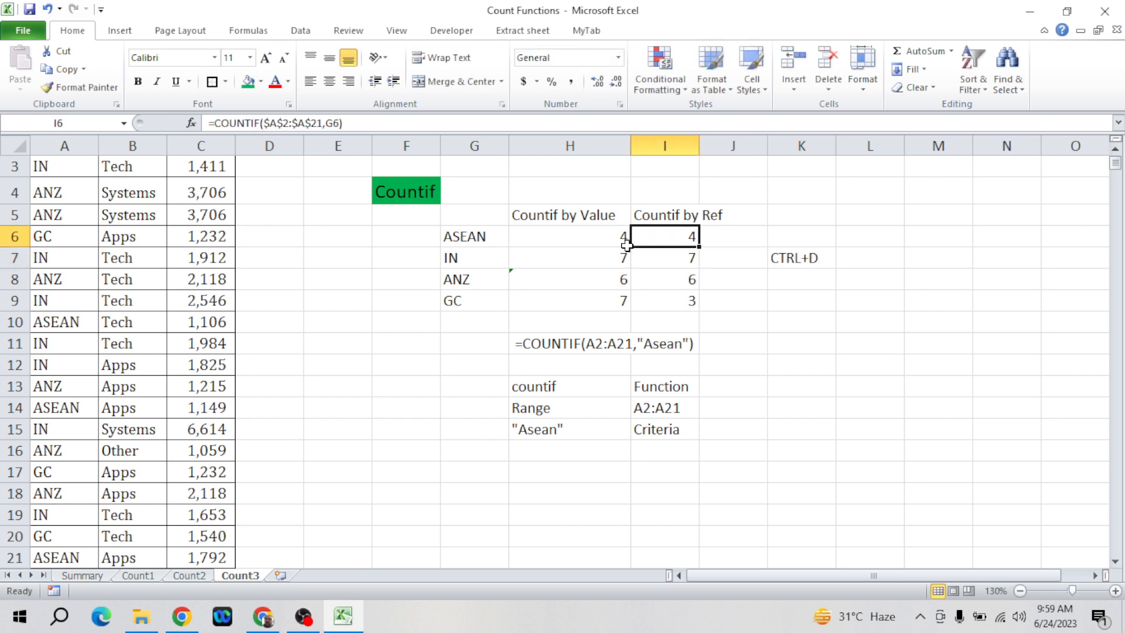
pyautogui.press('Down')
pyautogui.click(531, 124)
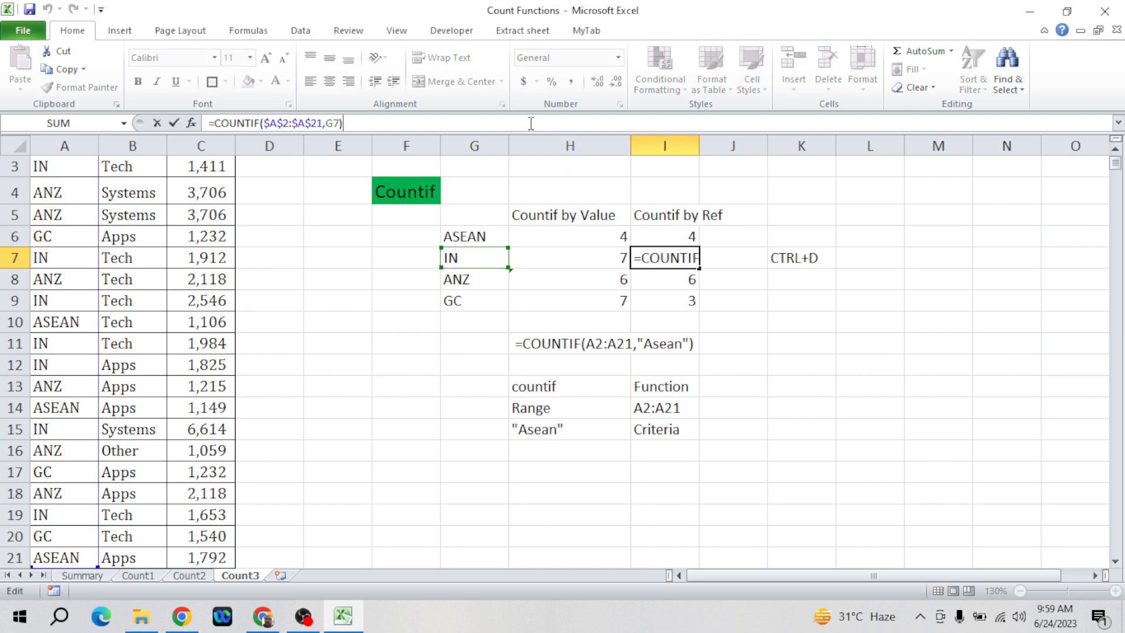
pyautogui.press('Return')
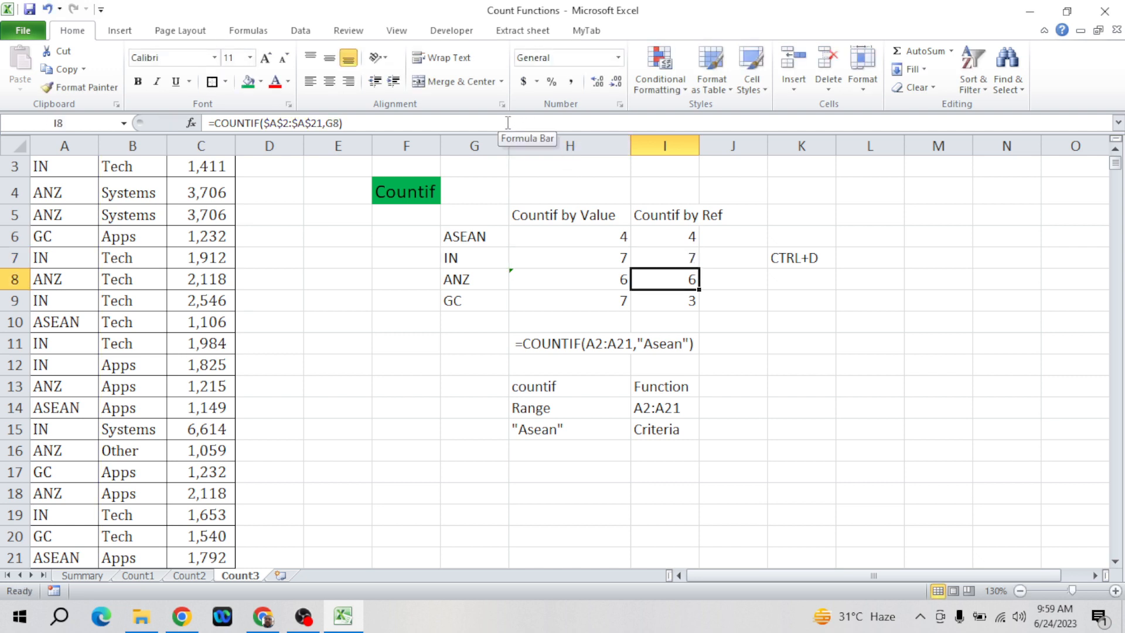
pyautogui.click(514, 123)
pyautogui.press('Return')
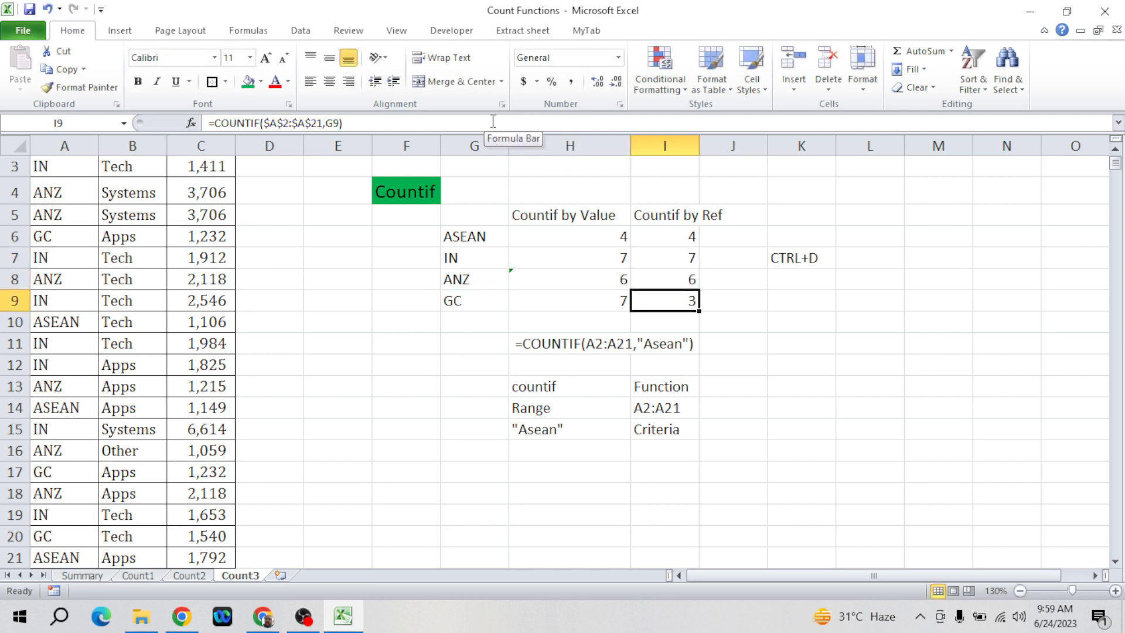
pyautogui.click(493, 122)
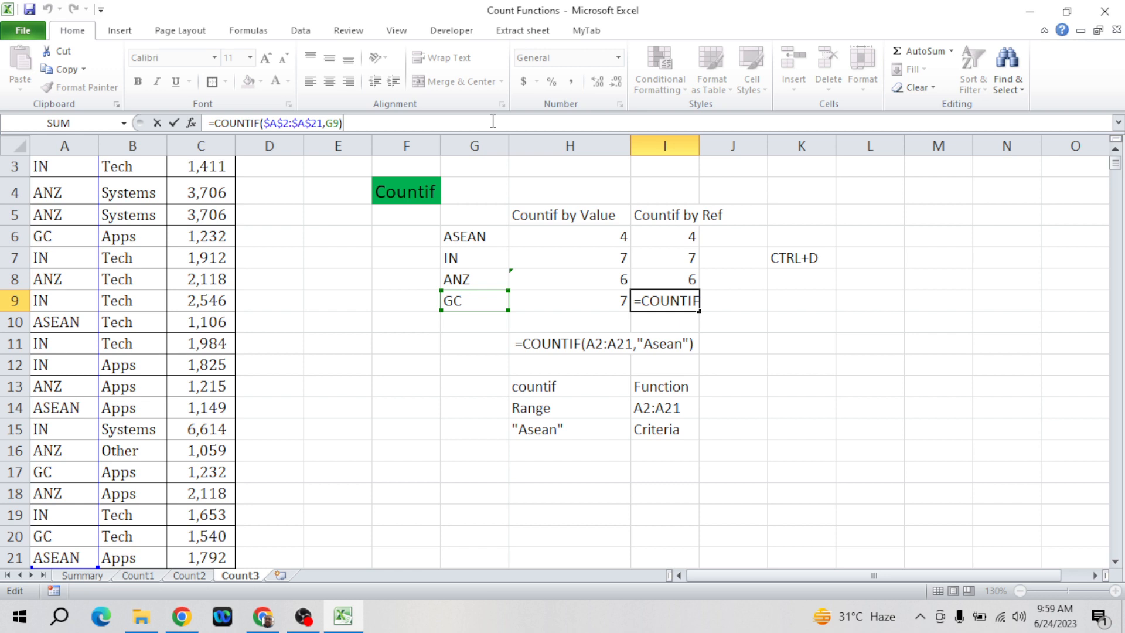
# - Move the COUNTIF syntax example and its argument breakdown from H11:I15 down to H14:I18
pyautogui.hotkey('ctrl', 'Return')
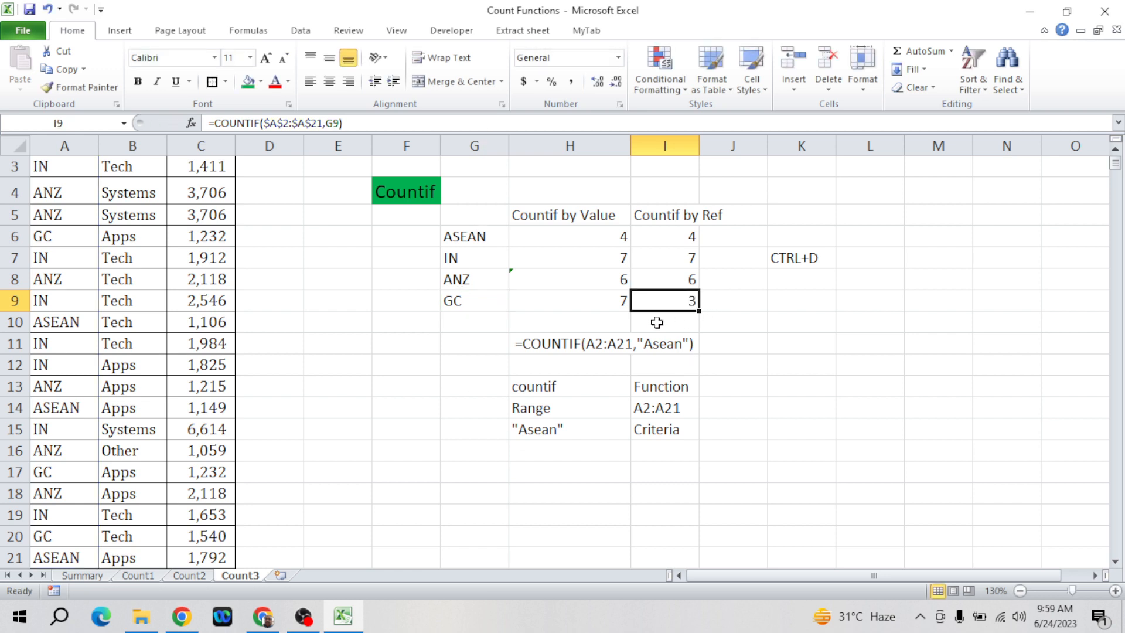
pyautogui.press('Down')
pyautogui.press('Down')
pyautogui.press('Left')
pyautogui.press('Left')
pyautogui.press('Right')
pyautogui.hotkey('shift', 'Right')
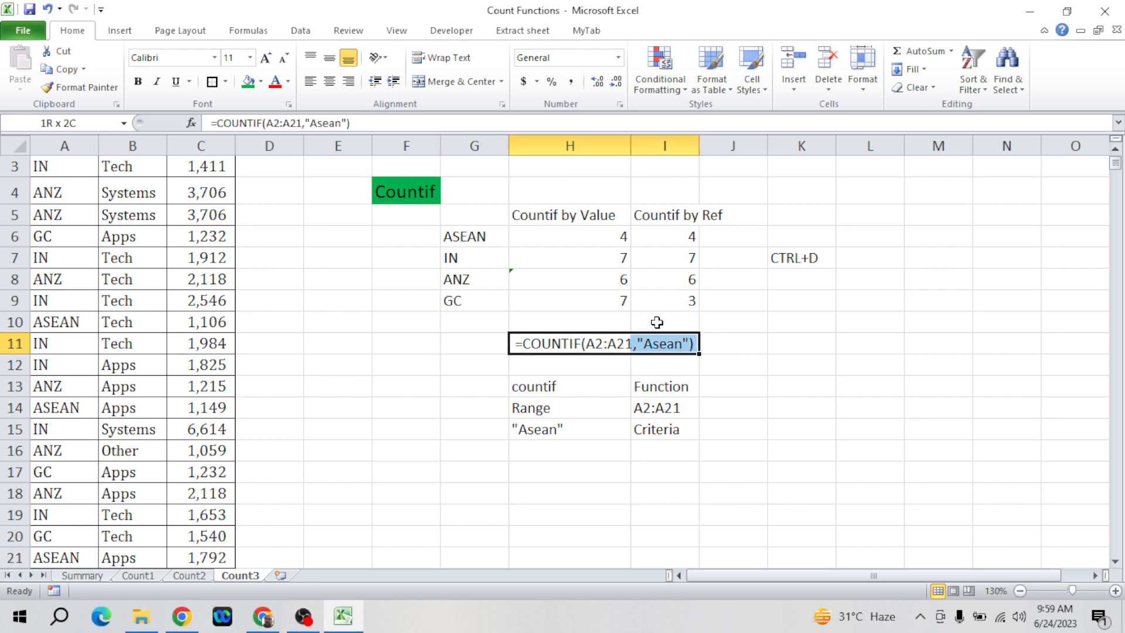
pyautogui.hotkey('shift', 'Down')
pyautogui.hotkey('shift', 'Down')
pyautogui.hotkey('shift', 'Down')
pyautogui.hotkey('shift', 'Down')
pyautogui.hotkey('ctrl', 'x')
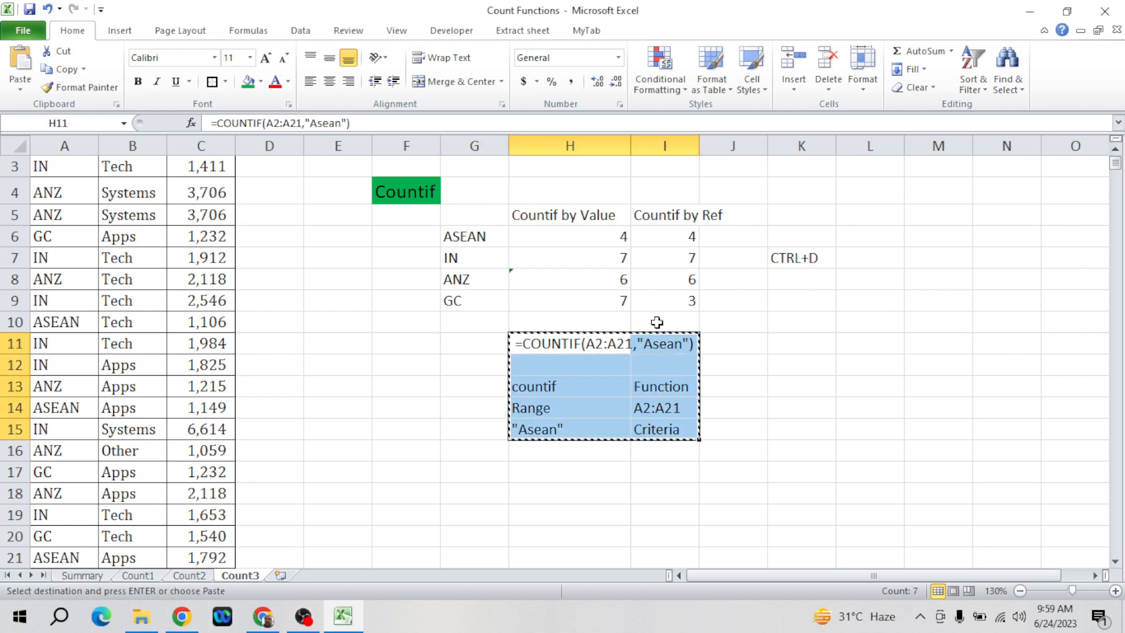
pyautogui.press('Down')
pyautogui.press('Down')
pyautogui.press('Down')
pyautogui.hotkey('ctrl', 'v')
# - Enter the label Static in H11, beneath the value-based counts
pyautogui.press('Up')
pyautogui.press('Up')
pyautogui.press('Up')
pyautogui.press('Up')
pyautogui.press('Up')
pyautogui.press('Up')
pyautogui.press('Up')
pyautogui.press('Up')
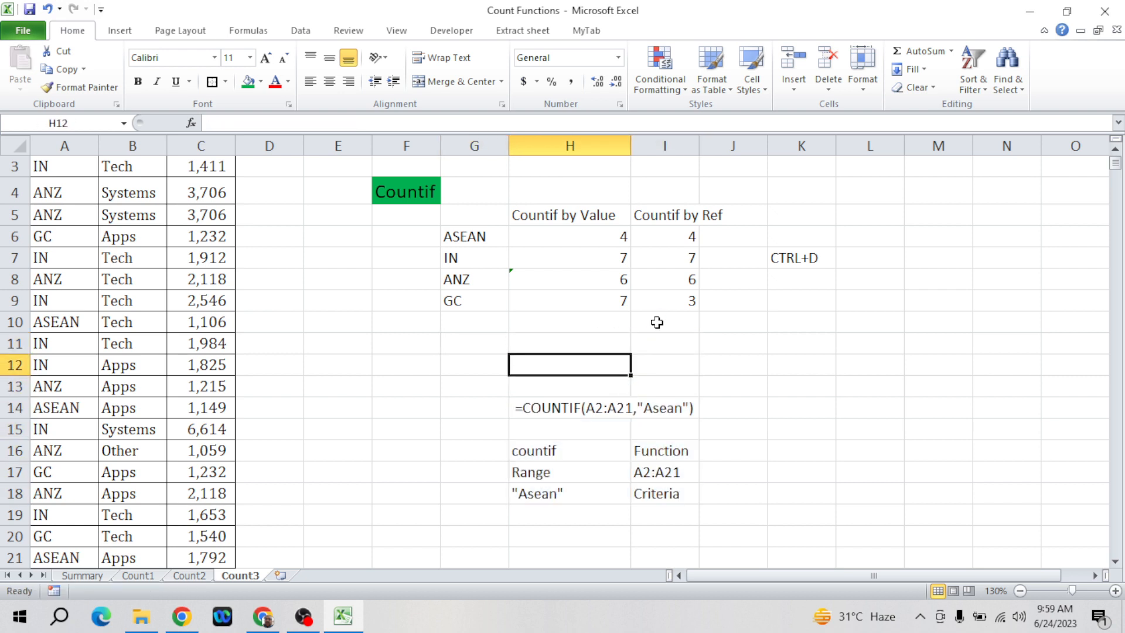
pyautogui.press('Up')
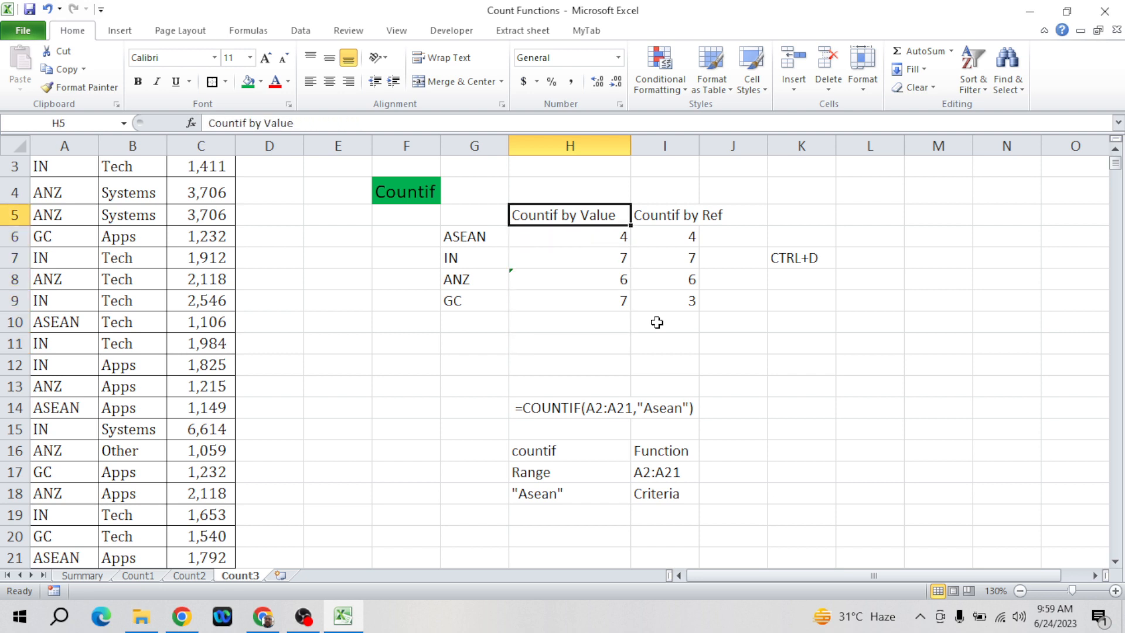
pyautogui.press('Down')
pyautogui.press('Down')
pyautogui.press('Down')
pyautogui.press('Down')
pyautogui.press('Down')
pyautogui.press('Down')
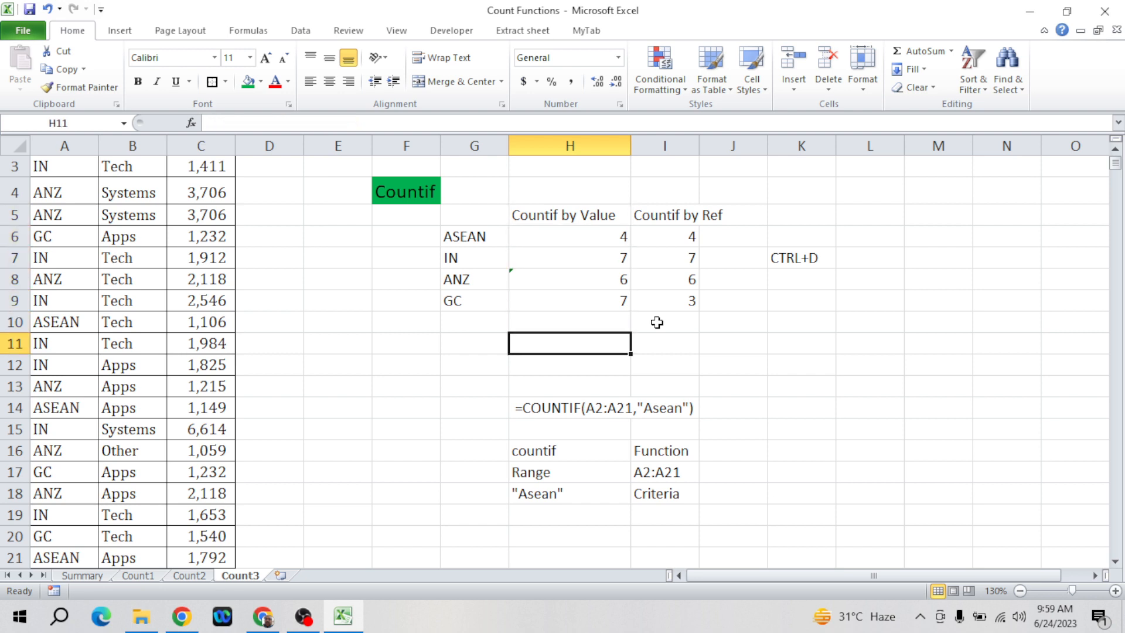
pyautogui.write('Static')
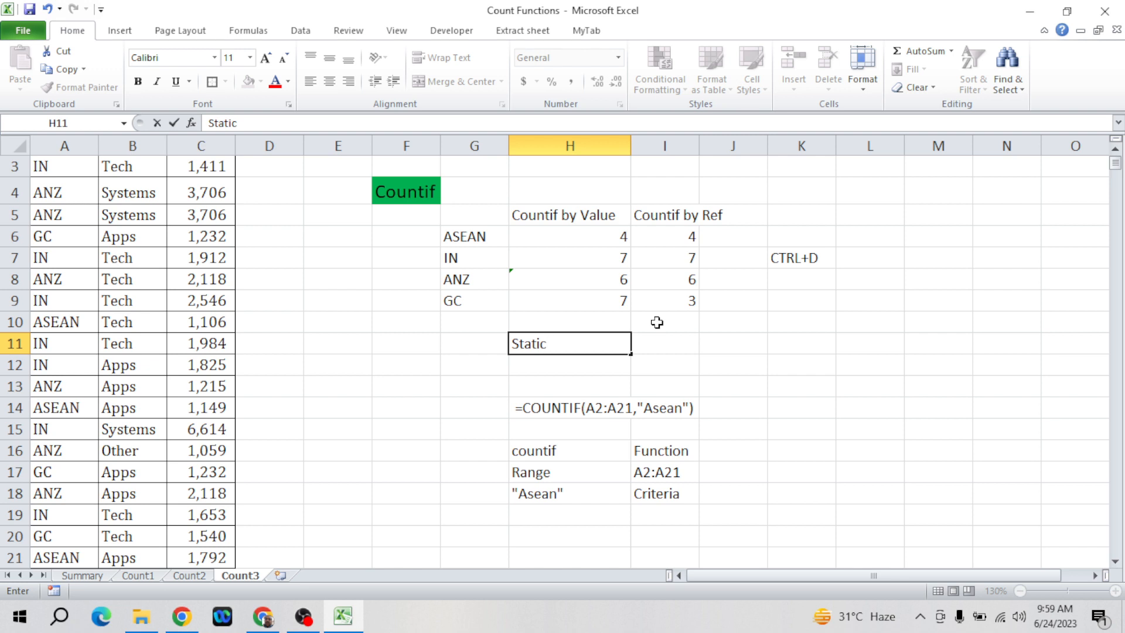
pyautogui.press('Return')
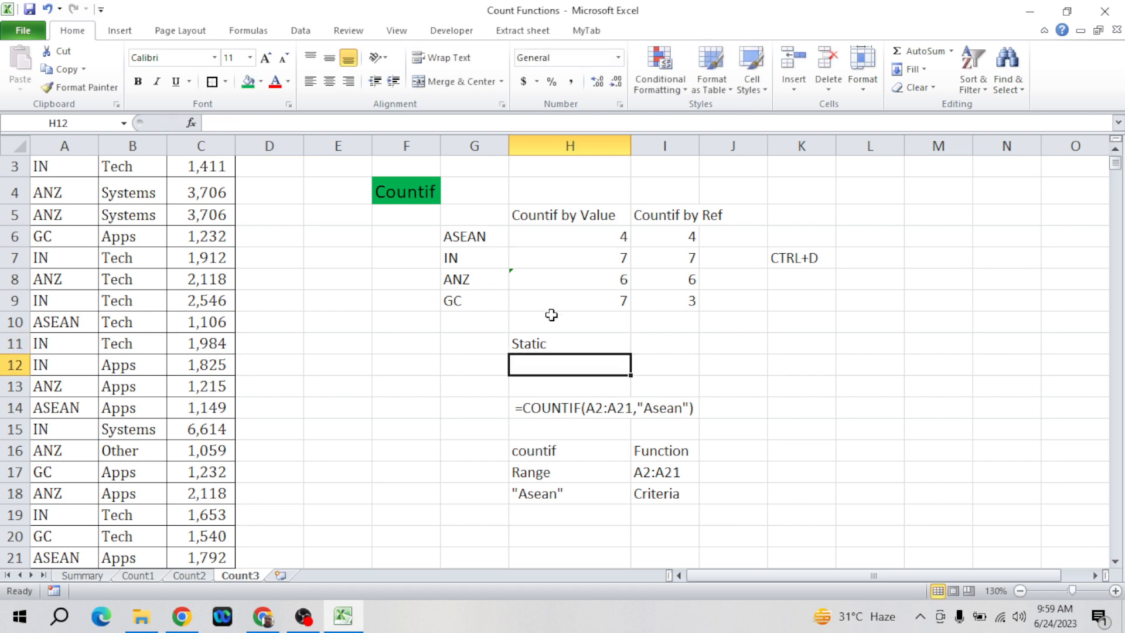
# - Enter the note "when we use critria as Value" in H12
pyautogui.write('wehn')
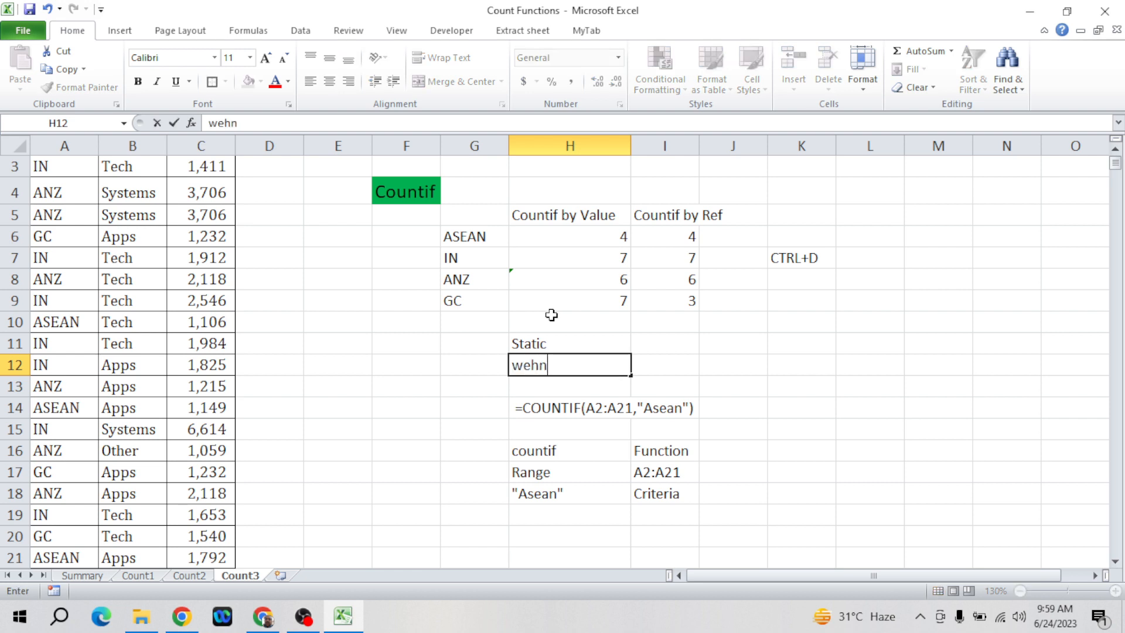
pyautogui.press('BackSpace')
pyautogui.press('BackSpace')
pyautogui.press('BackSpace')
pyautogui.write('hen we use cr')
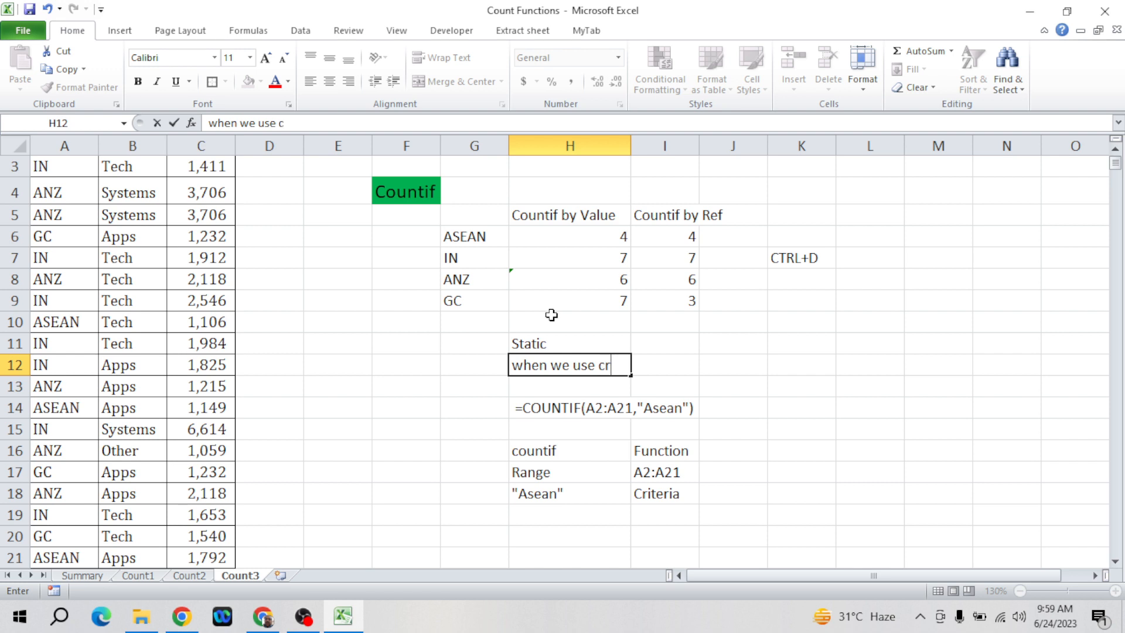
pyautogui.write('itria as')
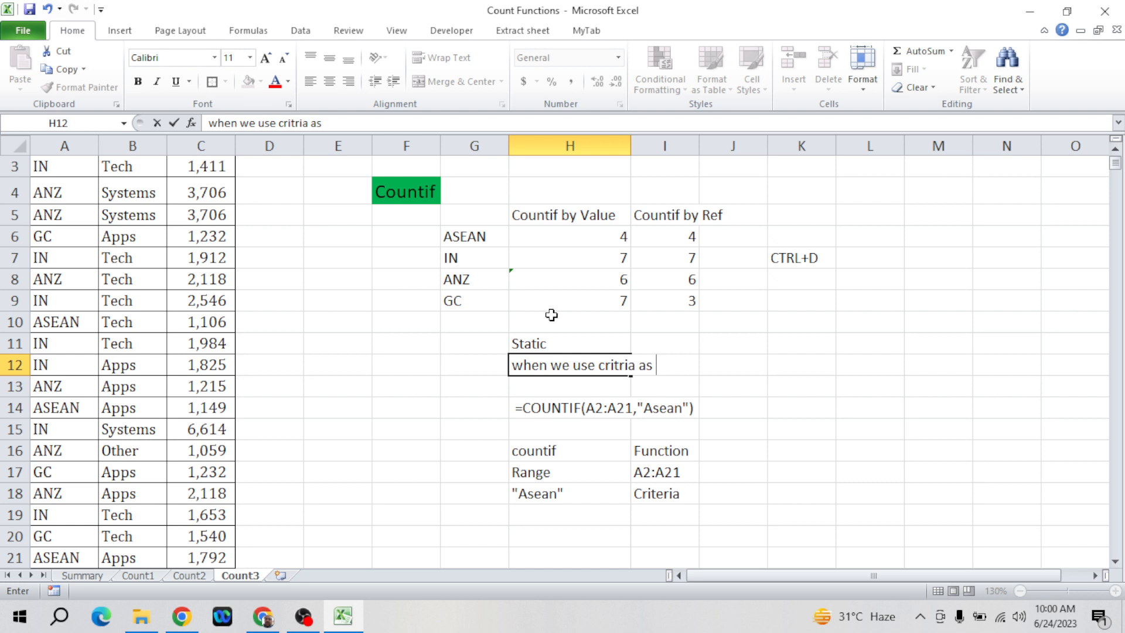
pyautogui.write('Value')
pyautogui.press('Return')
# - Autofit the width of column H to its contents
pyautogui.press('Up')
pyautogui.press('Up')
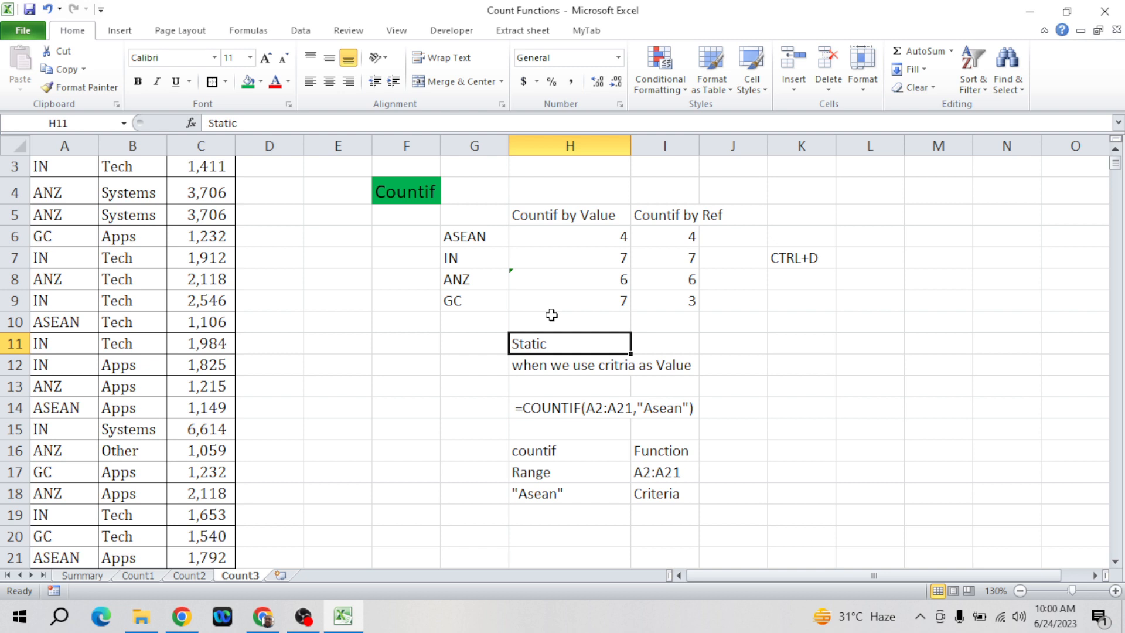
pyautogui.click(667, 213)
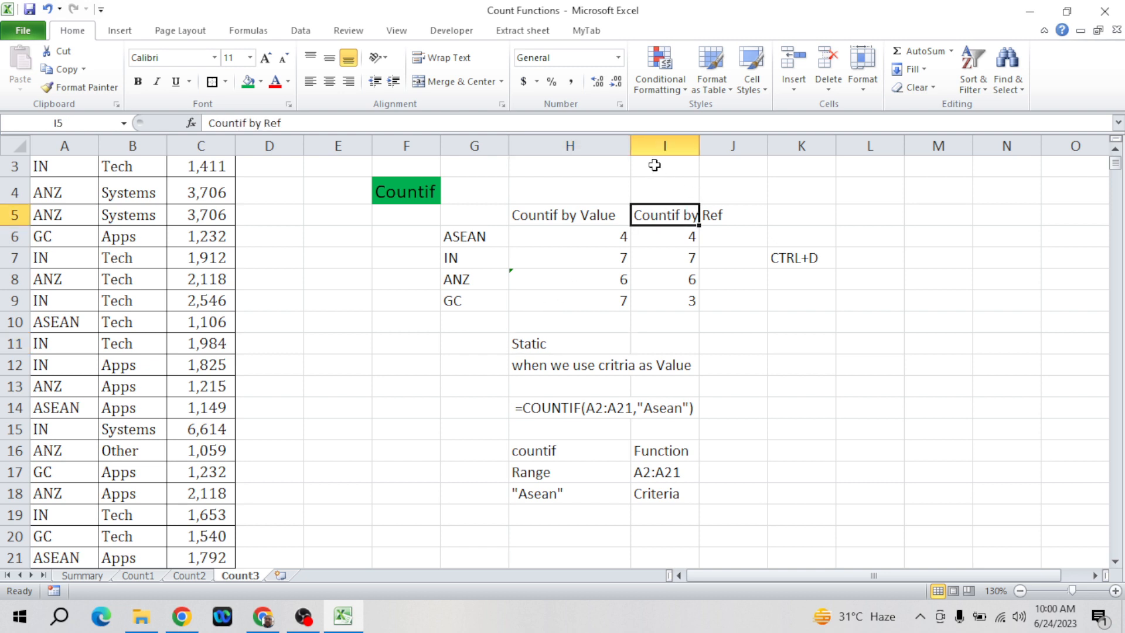
pyautogui.click(630, 146)
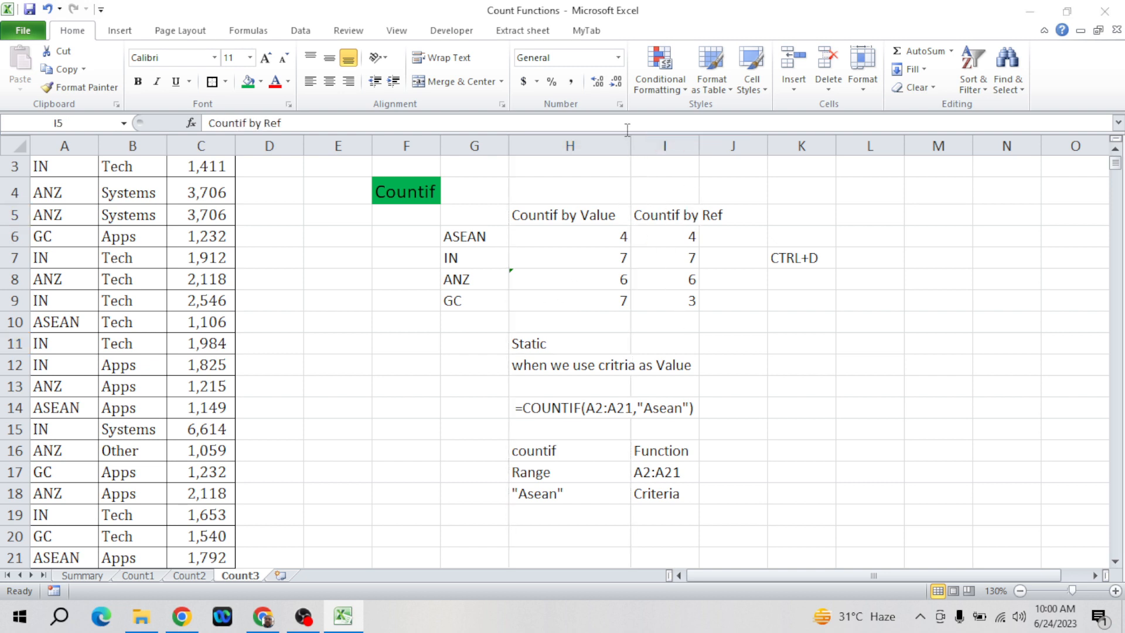
pyautogui.click(631, 146)
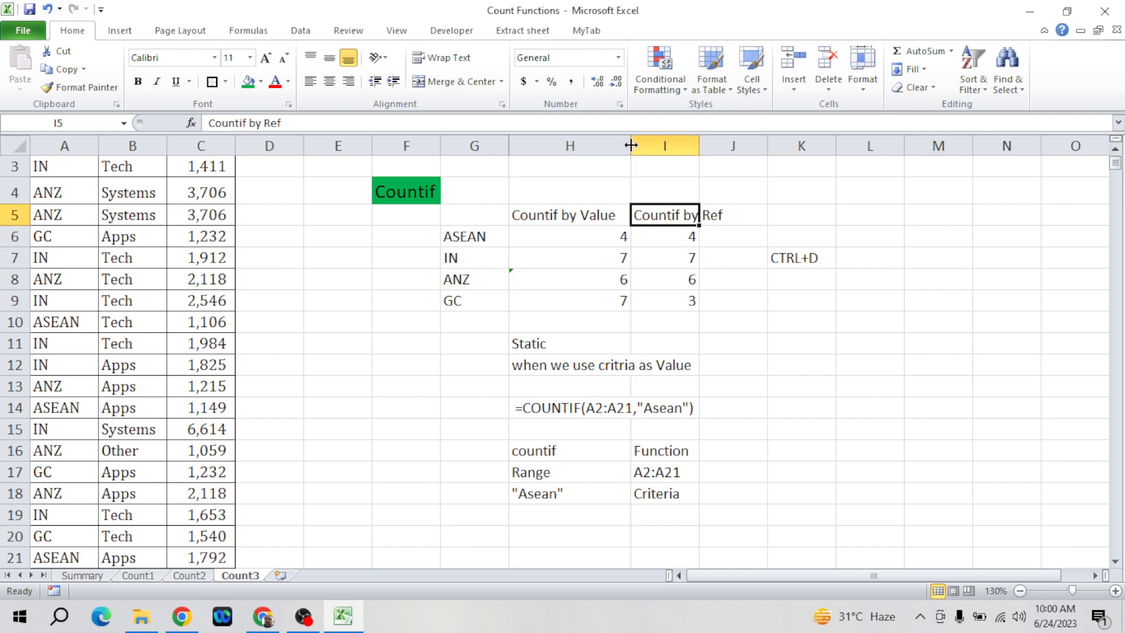
pyautogui.doubleClick(631, 145)
# - Enter the label Dynamic in I11, beneath the reference-based counts
pyautogui.click(743, 348)
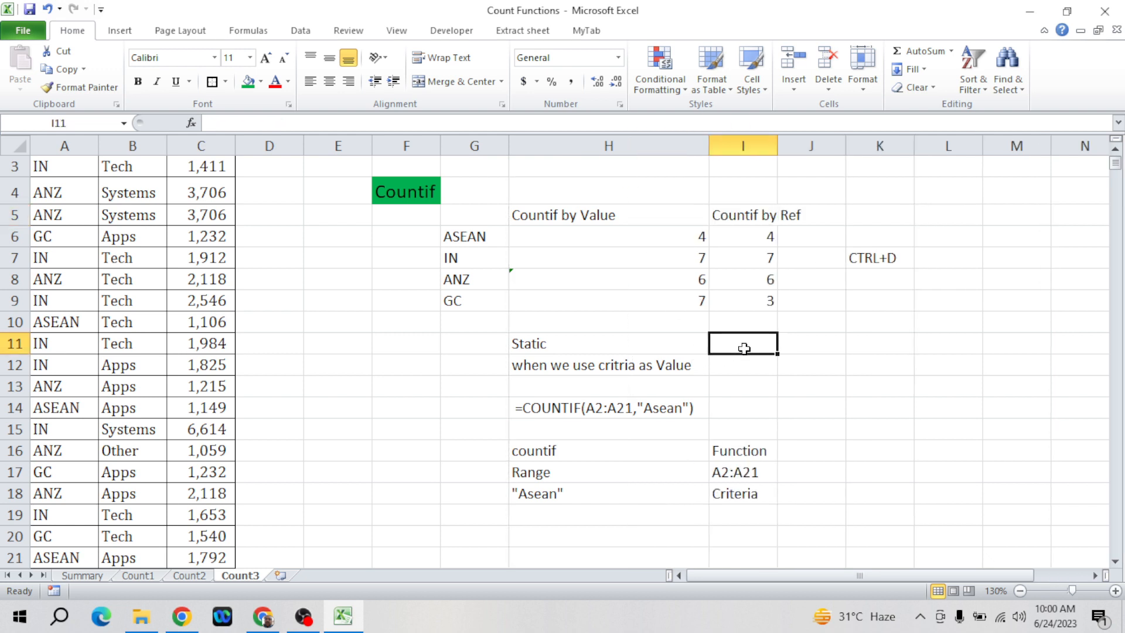
pyautogui.write('Dynamice')
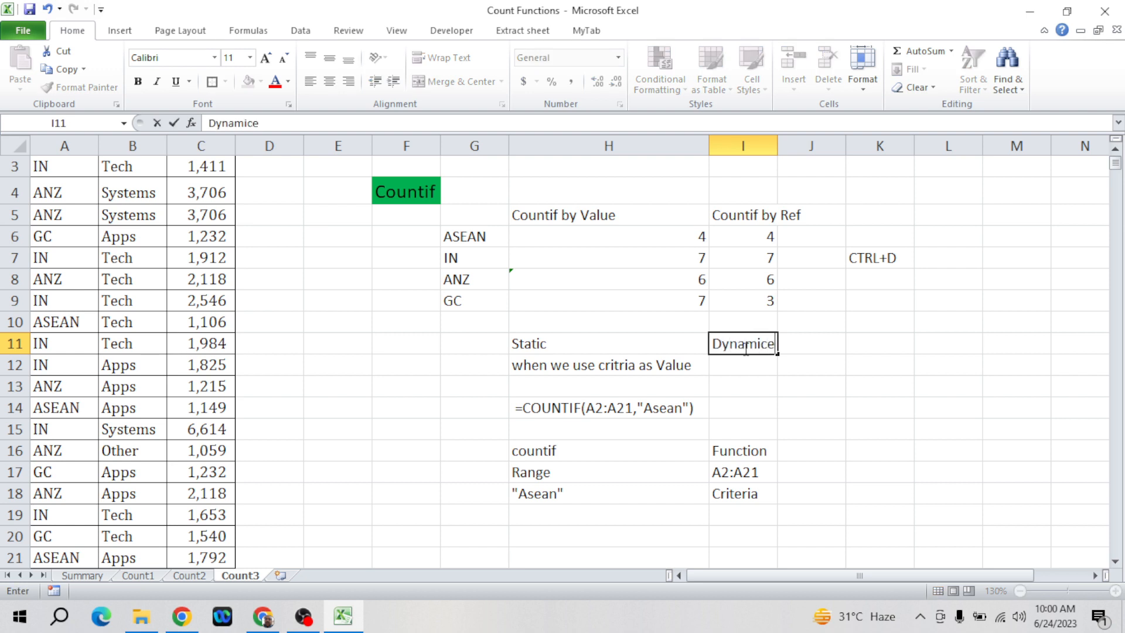
pyautogui.press('Return')
pyautogui.click(745, 348)
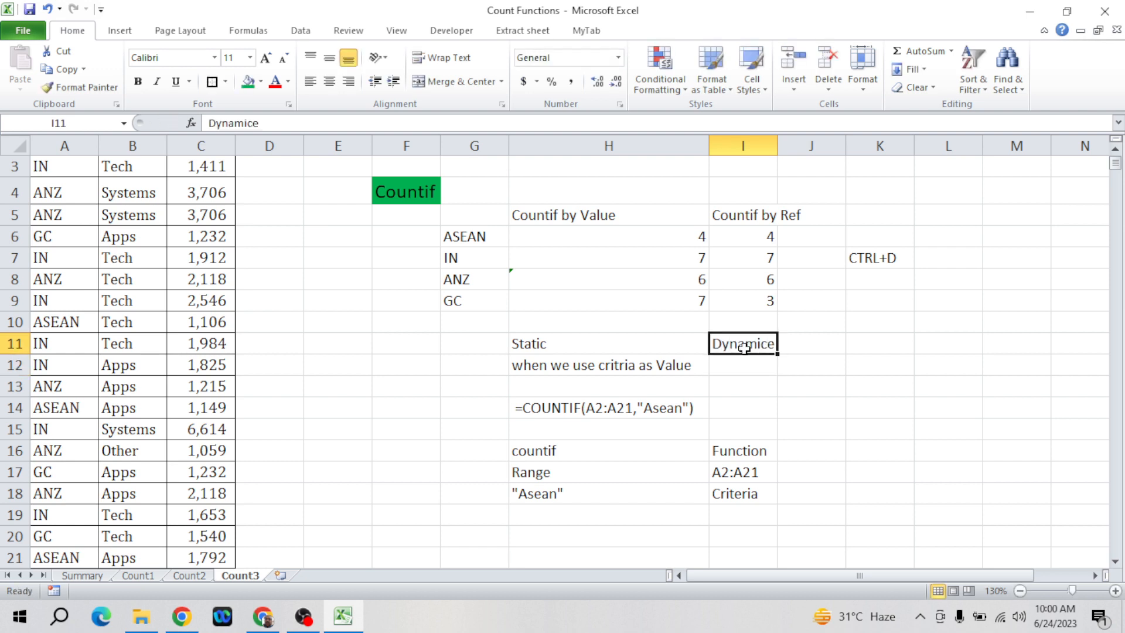
pyautogui.click(510, 126)
pyautogui.press('BackSpace')
pyautogui.press('Return')
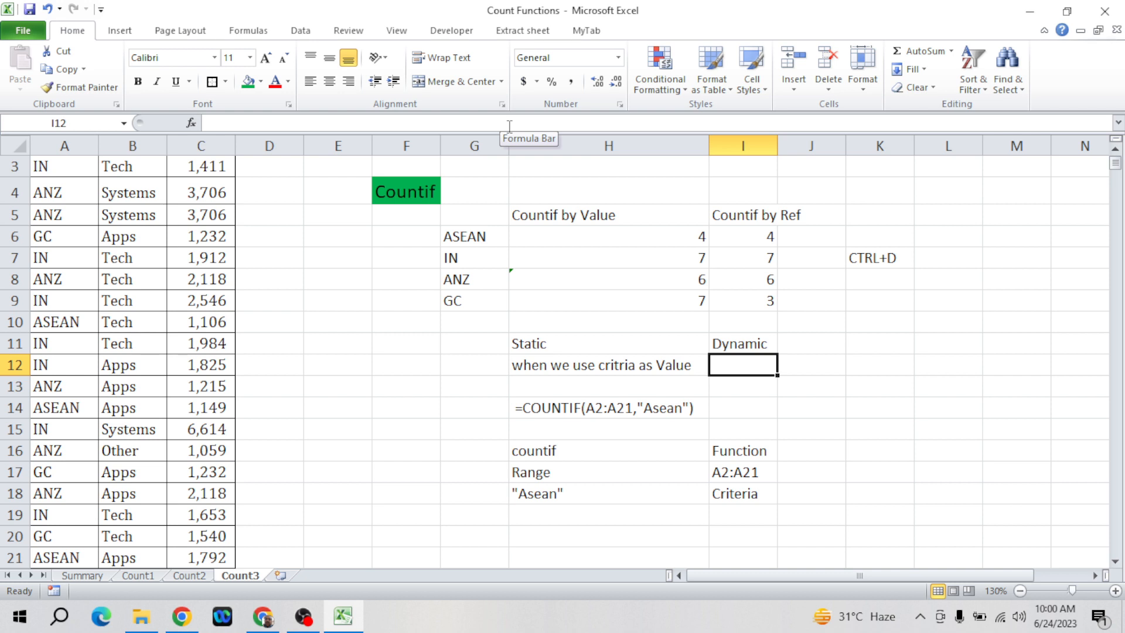
# - Enter the note "When we use by ref" in I12
pyautogui.write('When we ')
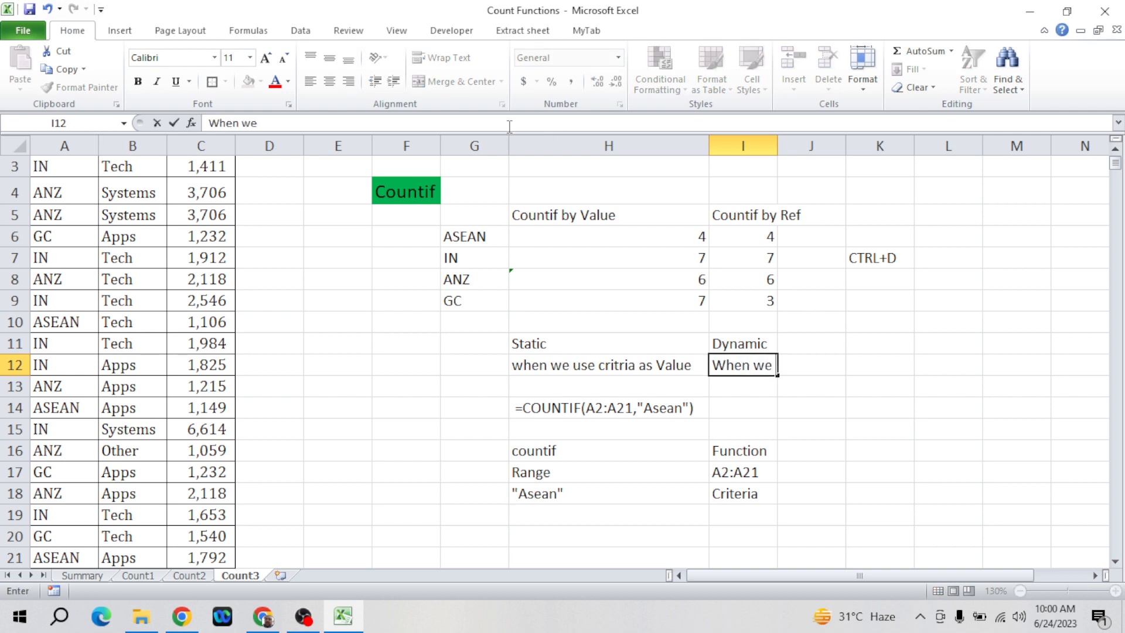
pyautogui.write('use by ref')
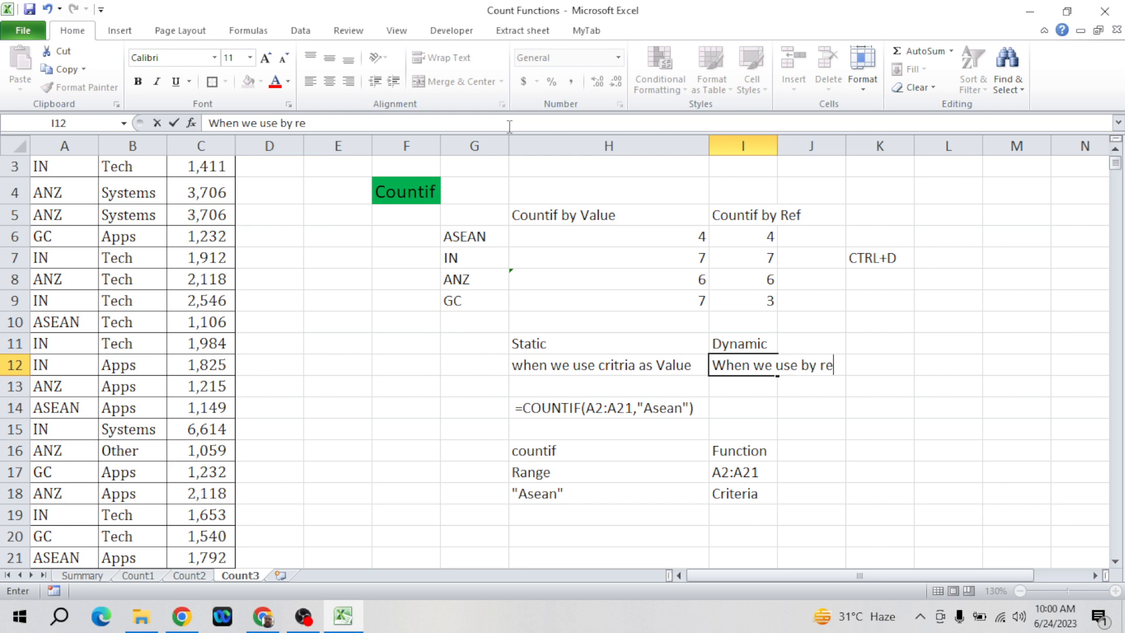
pyautogui.press('Return')
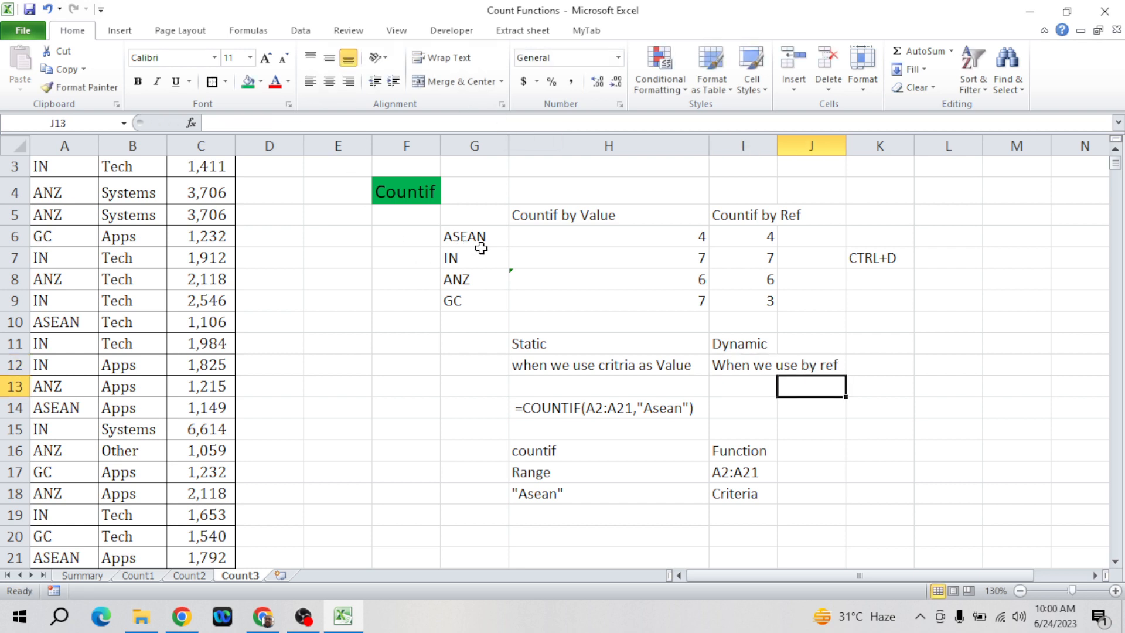
# - Examine the region criteria in column G and the reference-based COUNTIF cells from I6 down to the Dynamic label
pyautogui.click(481, 251)
pyautogui.click(482, 243)
pyautogui.hotkey('shift', 'Down')
pyautogui.hotkey('shift', 'Down')
pyautogui.hotkey('shift', 'Down')
pyautogui.hotkey('shift', 'Down')
pyautogui.hotkey('shift', 'Down')
pyautogui.hotkey('shift', 'Down')
pyautogui.hotkey('shift', 'Down')
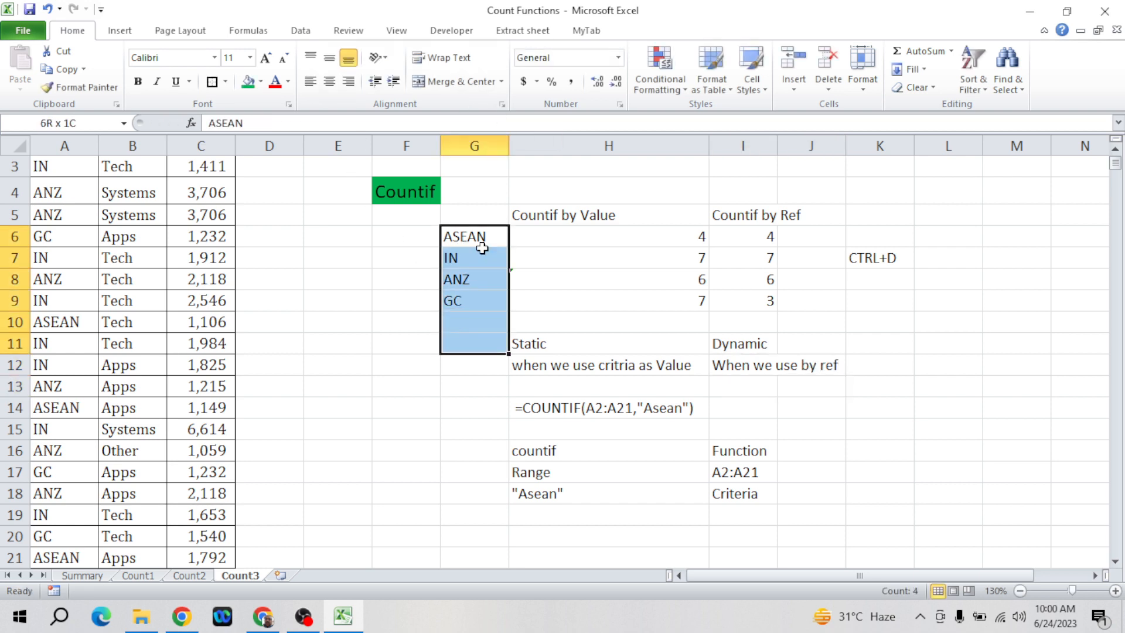
pyautogui.press('Right')
pyautogui.press('Right')
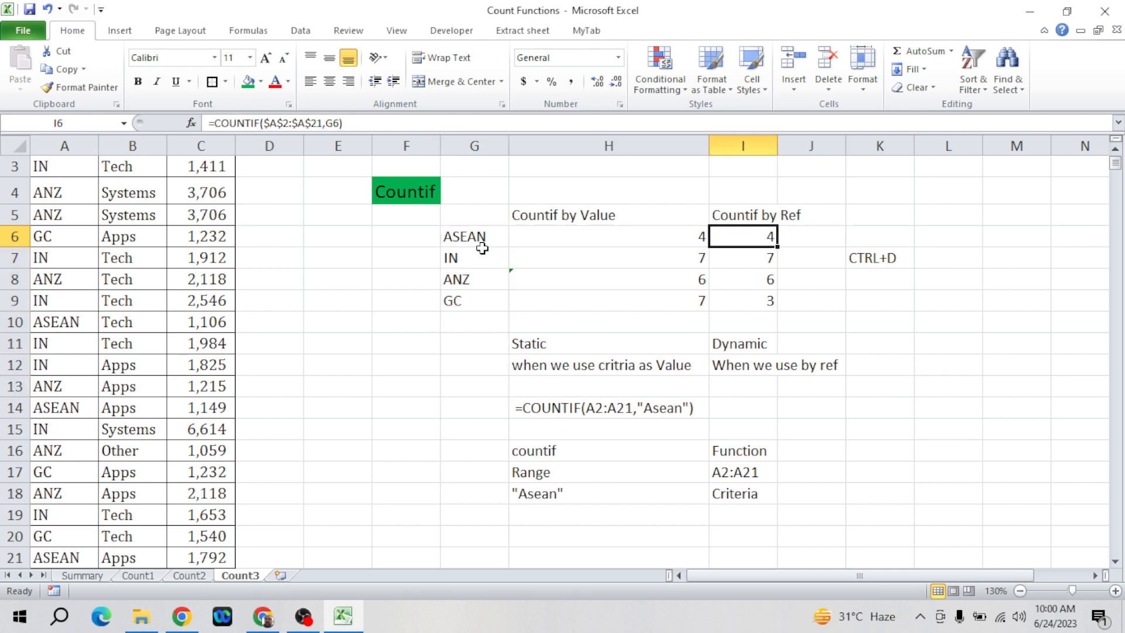
pyautogui.press('Down')
pyautogui.press('Down')
pyautogui.press('Down')
pyautogui.press('Down')
pyautogui.press('Down')
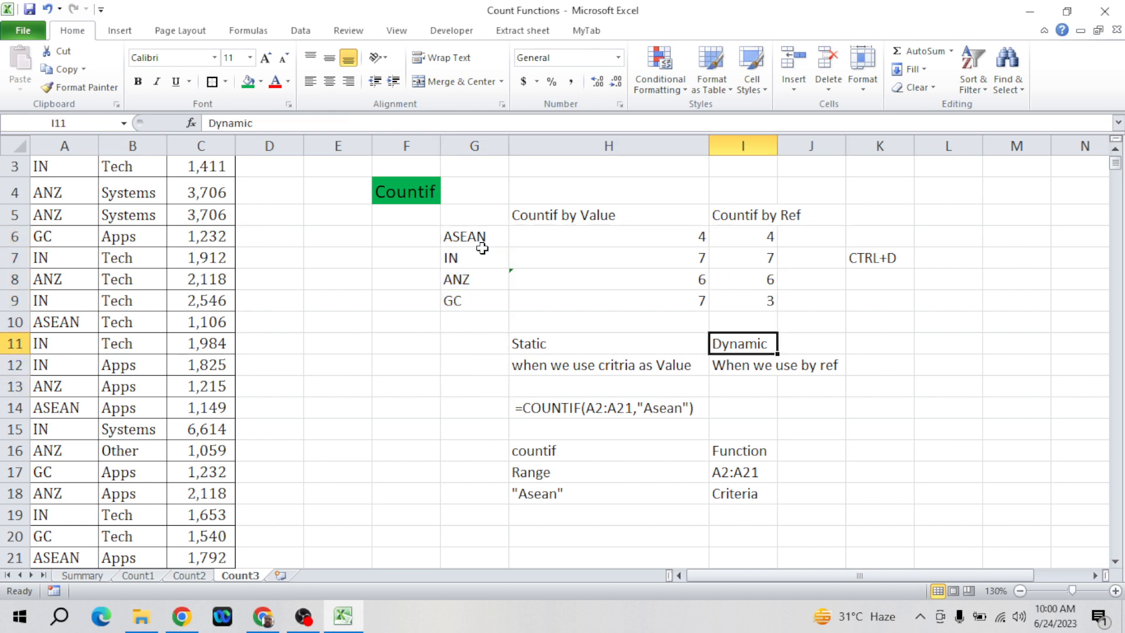
# - Apply a right border to H5:H13 to separate the value-based and reference-based columns
pyautogui.click(644, 210)
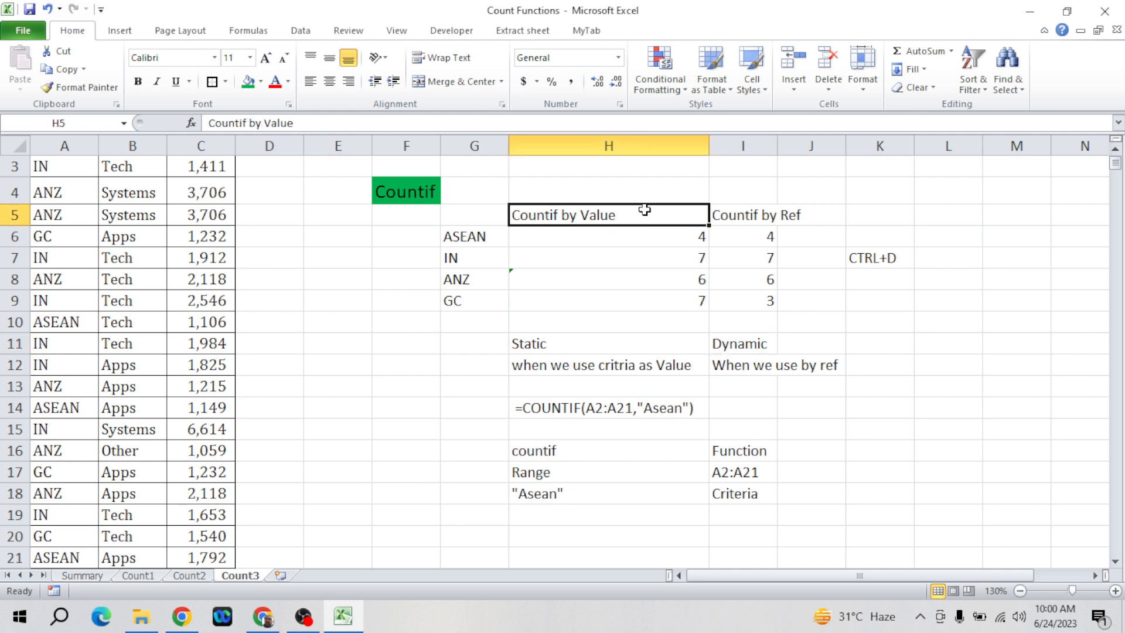
pyautogui.click(702, 174)
pyautogui.press('Down')
pyautogui.press('Down')
pyautogui.hotkey('shift', 'Down')
pyautogui.hotkey('shift', 'Down')
pyautogui.hotkey('shift', 'Down')
pyautogui.hotkey('shift', 'Down')
pyautogui.hotkey('shift', 'Down')
pyautogui.hotkey('shift', 'Down')
pyautogui.hotkey('shift', 'Down')
pyautogui.hotkey('shift', 'Down')
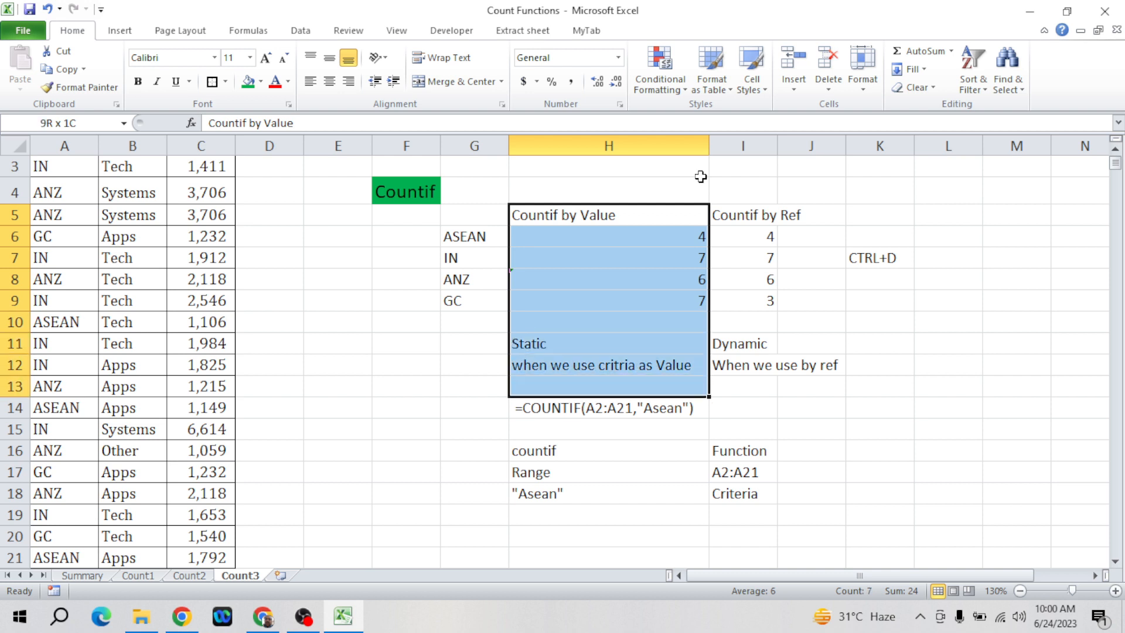
pyautogui.click(226, 82)
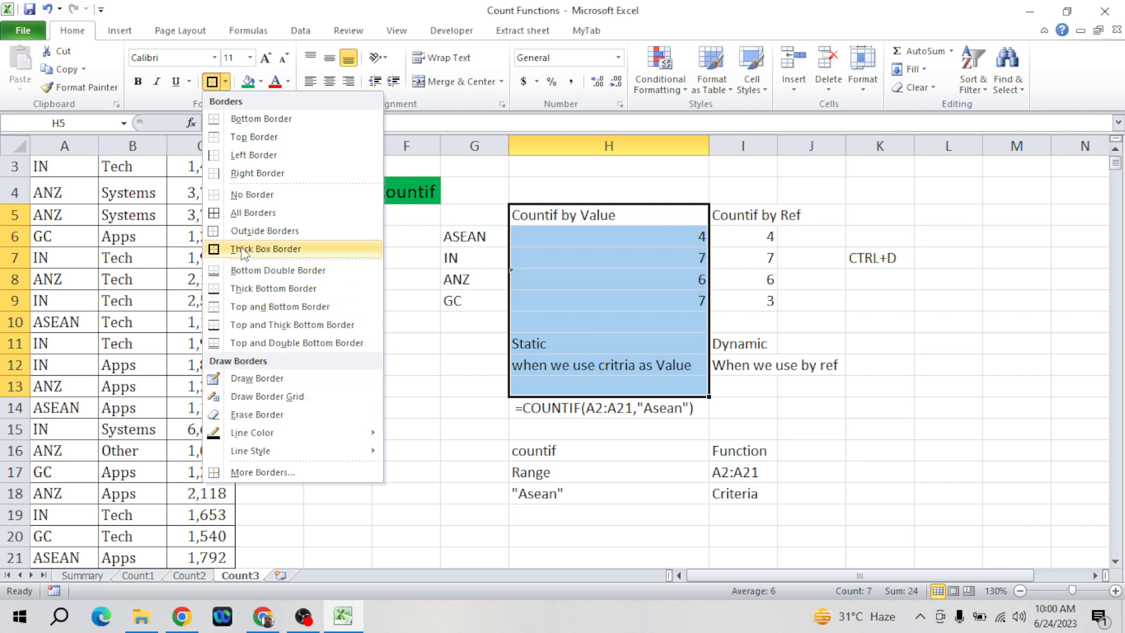
pyautogui.click(256, 174)
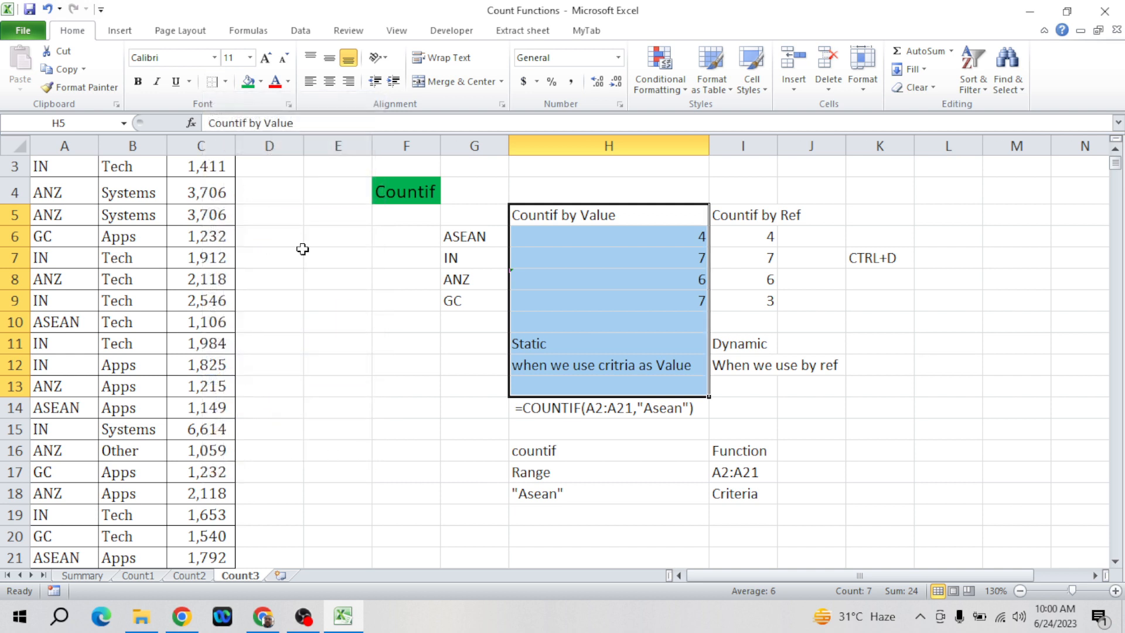
pyautogui.click(549, 329)
pyautogui.click(691, 416)
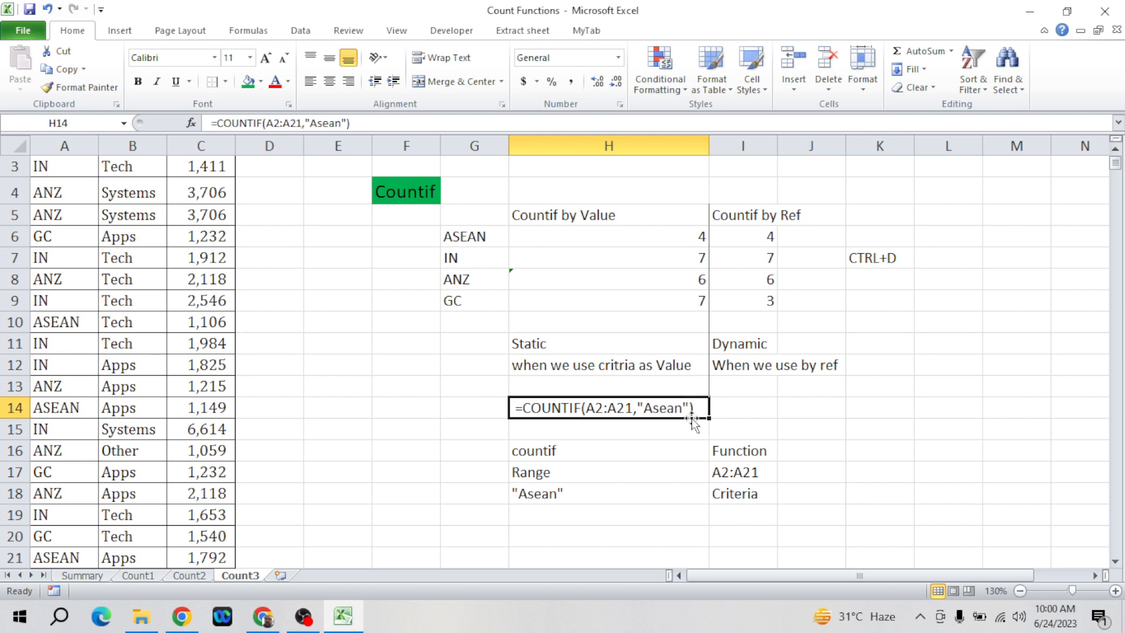
pyautogui.press('Down')
pyautogui.press('Down')
pyautogui.press('Down')
pyautogui.press('Down')
pyautogui.press('Down')
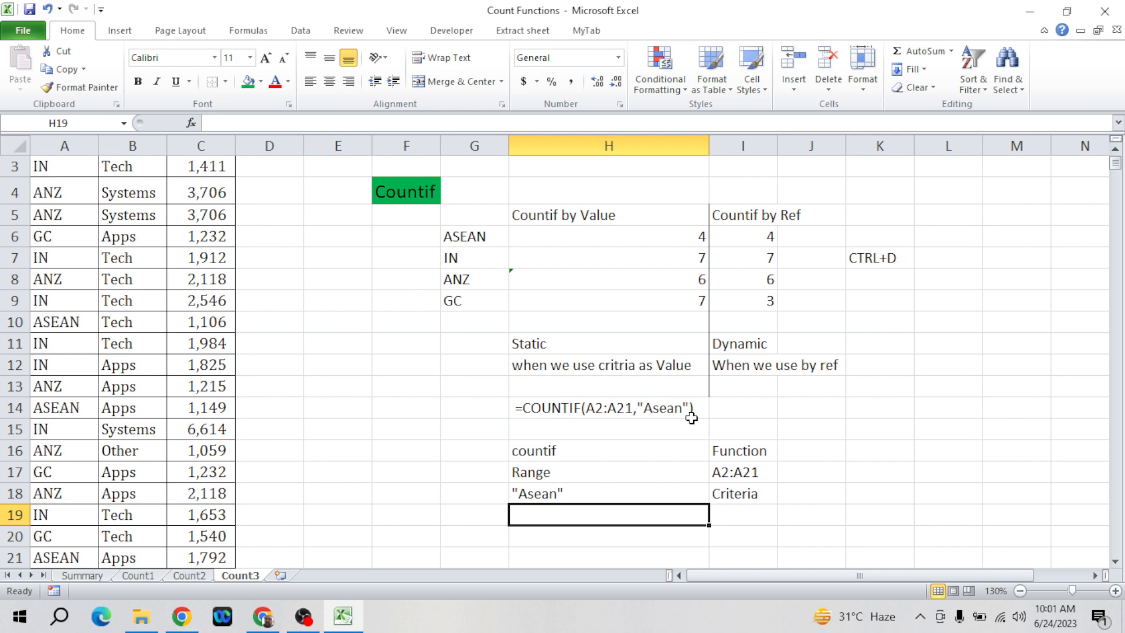
# - Turn off the AutoFilter on the Region, Product and Grand_Total headers of Count3
pyautogui.click(197, 487)
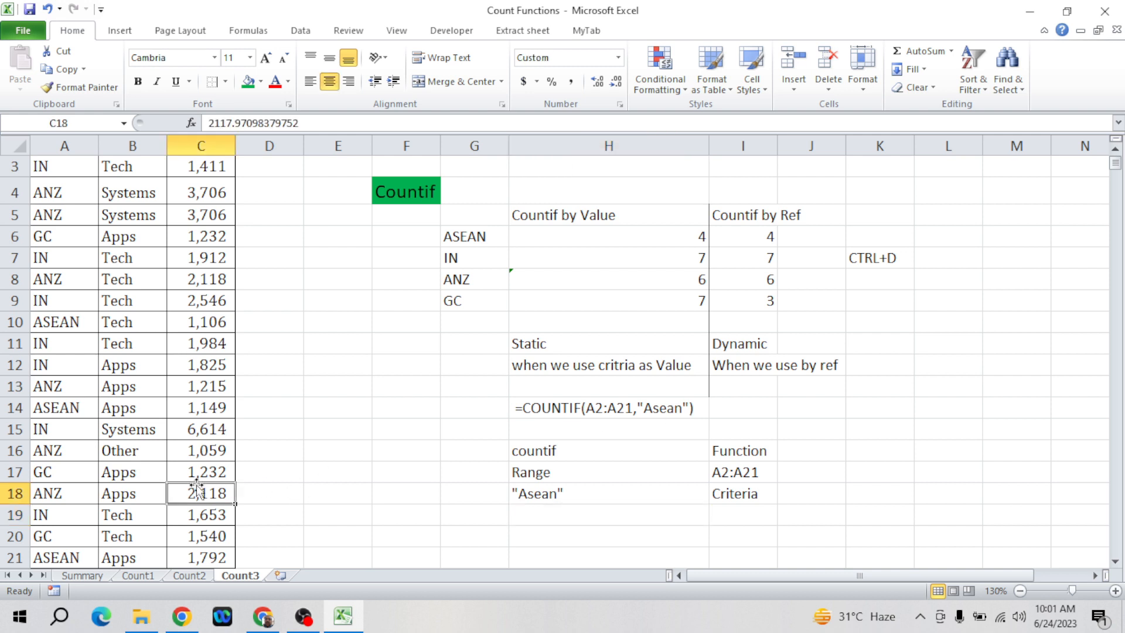
pyautogui.hotkey('ctrl', 'Up')
pyautogui.press('Left')
pyautogui.press('Left')
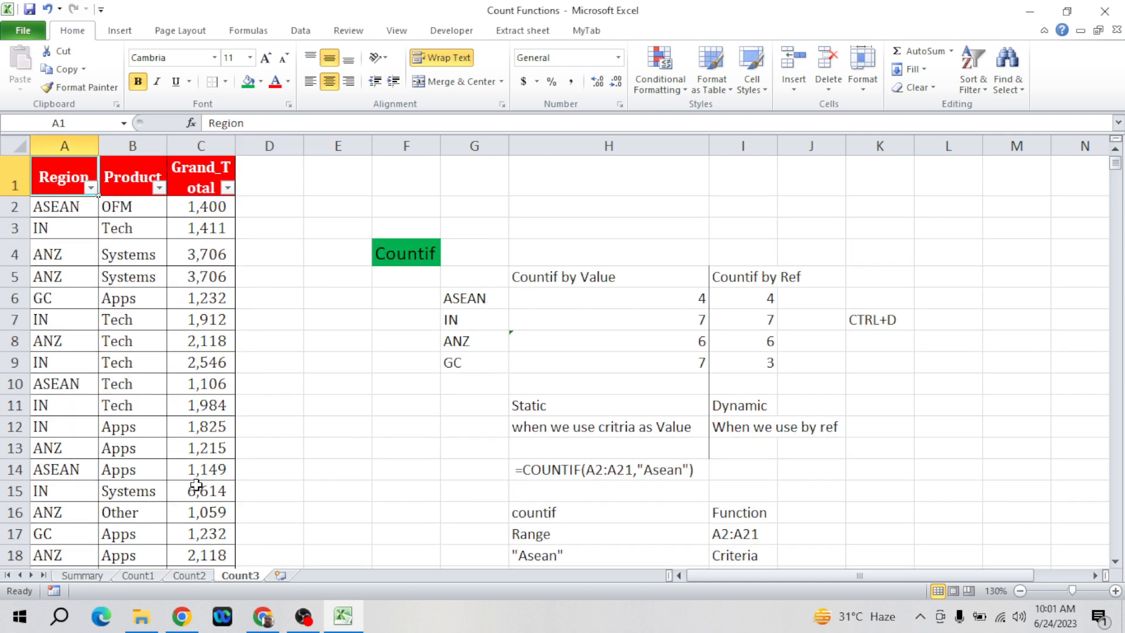
pyautogui.press('Down')
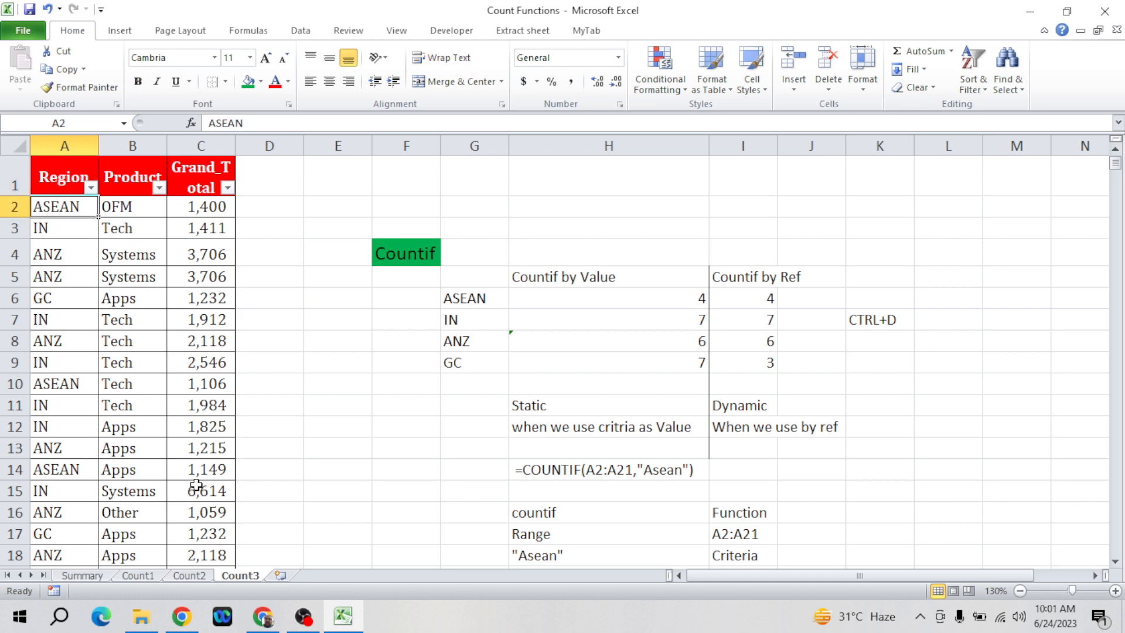
pyautogui.press('Up')
pyautogui.hotkey('alt', 'd')
pyautogui.press('f')
pyautogui.press('f')
# - Copy the Region column A1:A21 from Count3 into a new worksheet, starting at A1
pyautogui.hotkey('ctrl', 'shift', 'Down')
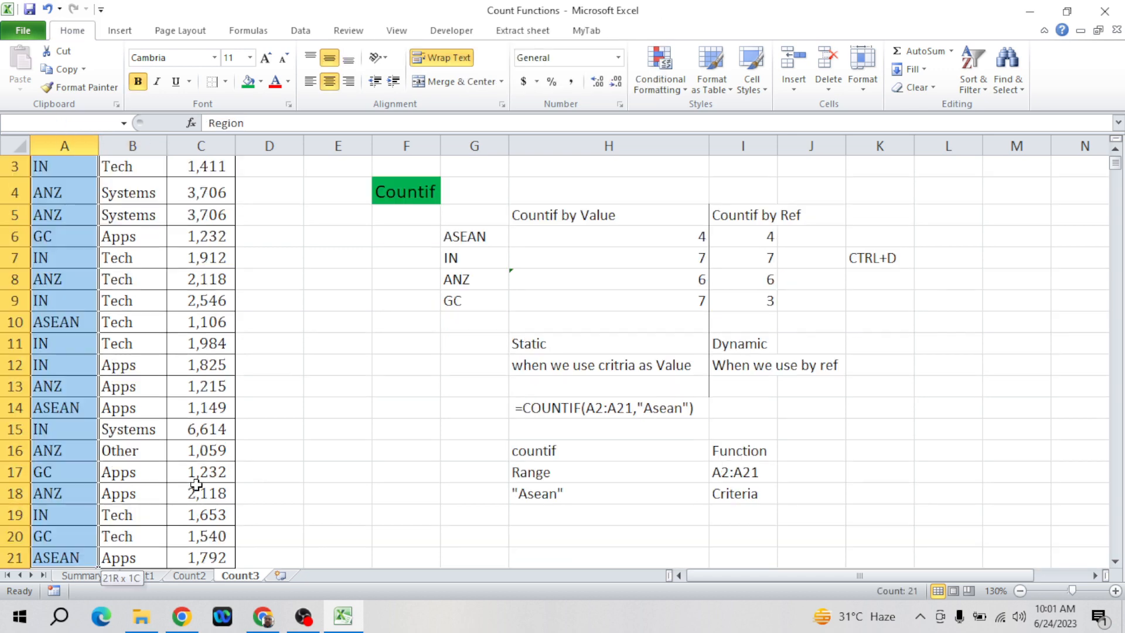
pyautogui.hotkey('ctrl', 'c')
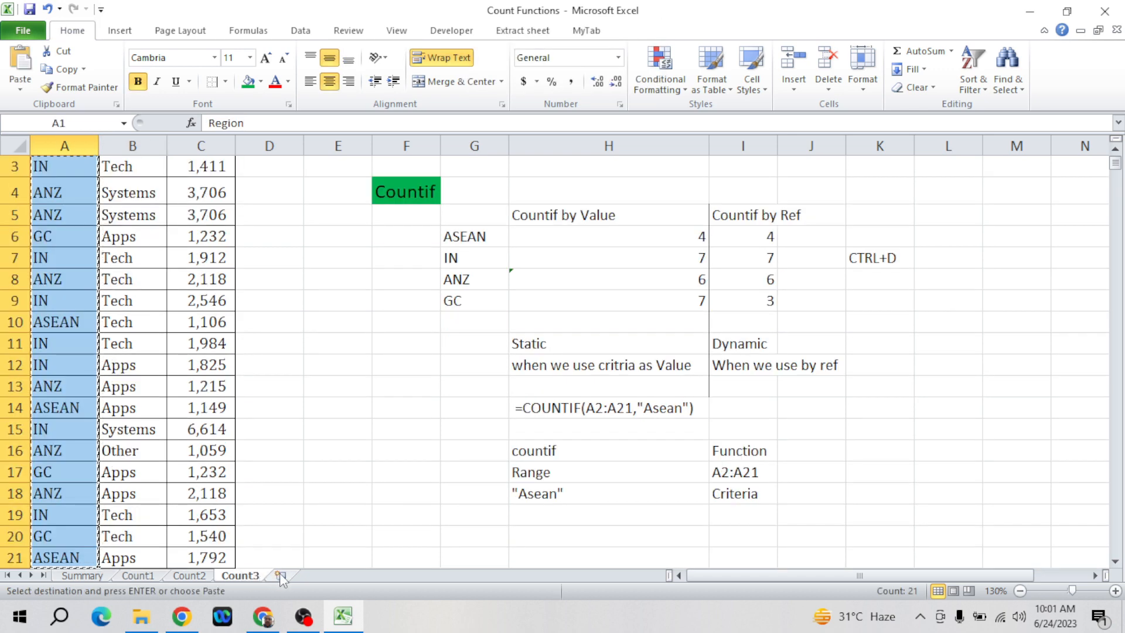
pyautogui.click(280, 575)
pyautogui.hotkey('ctrl', 'v')
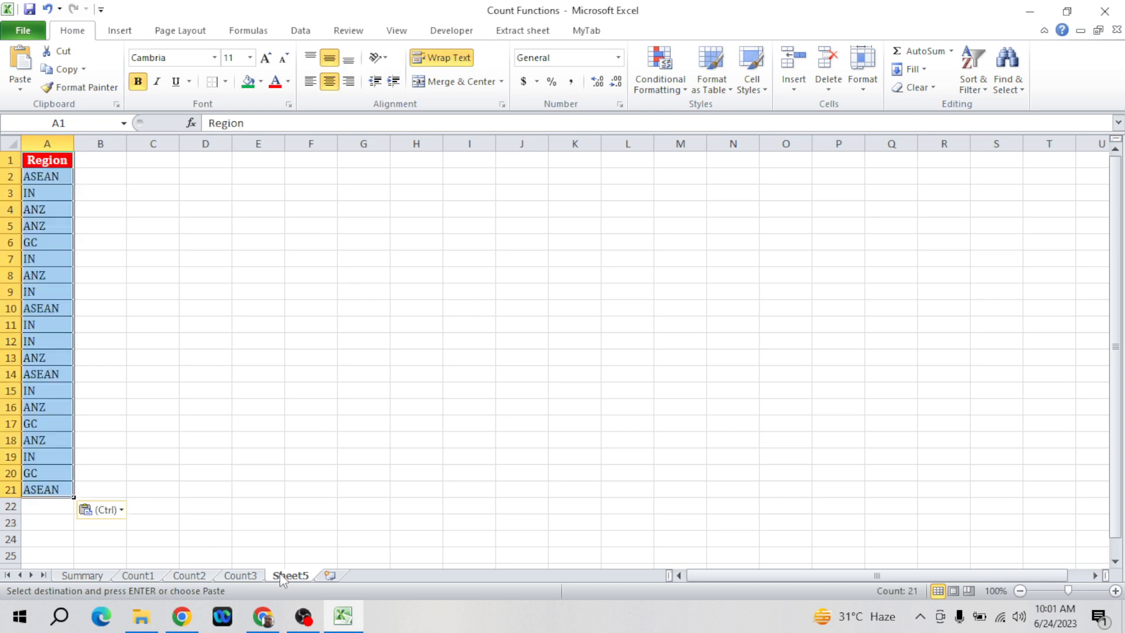
pyautogui.press('Down')
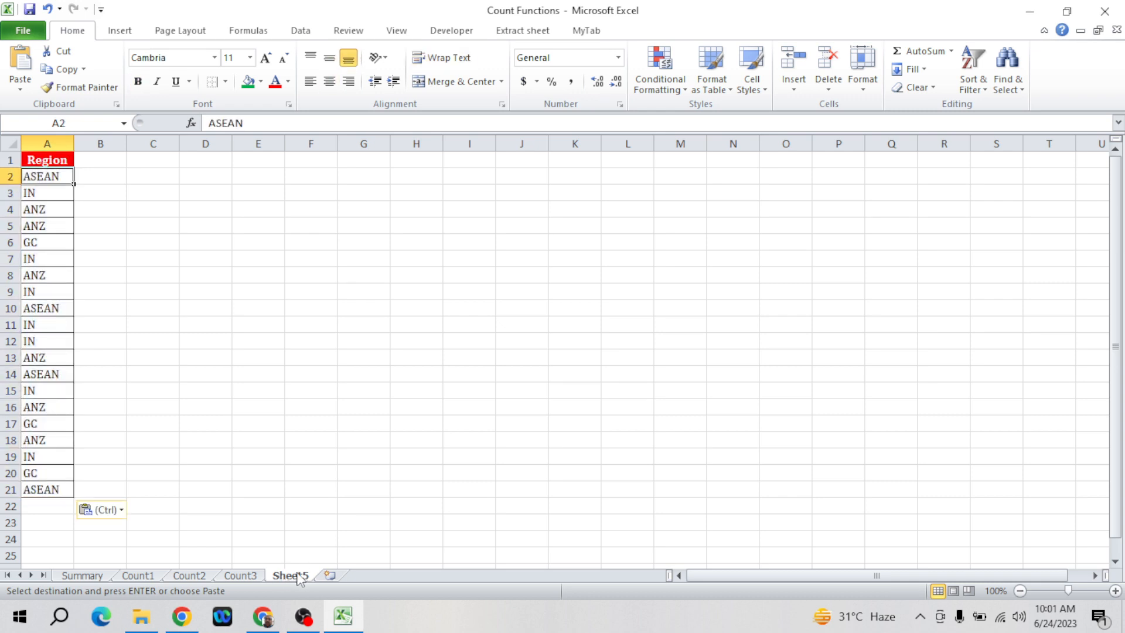
# - Rename the new worksheet as Countif4
pyautogui.doubleClick(299, 574)
pyautogui.write('Count')
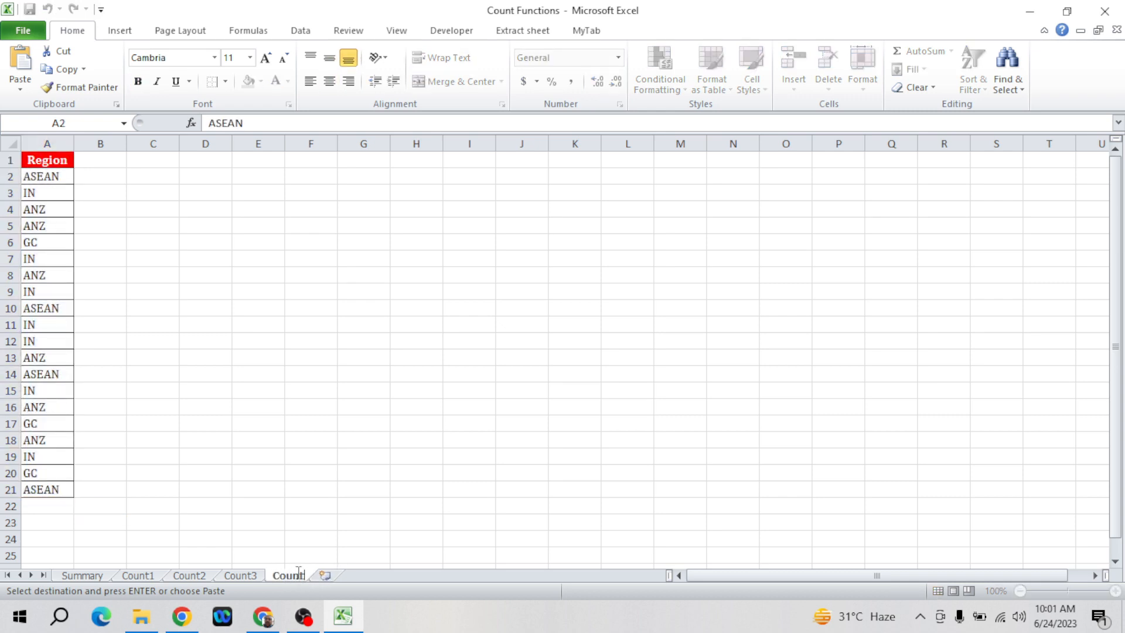
pyautogui.write('if4')
pyautogui.press('Return')
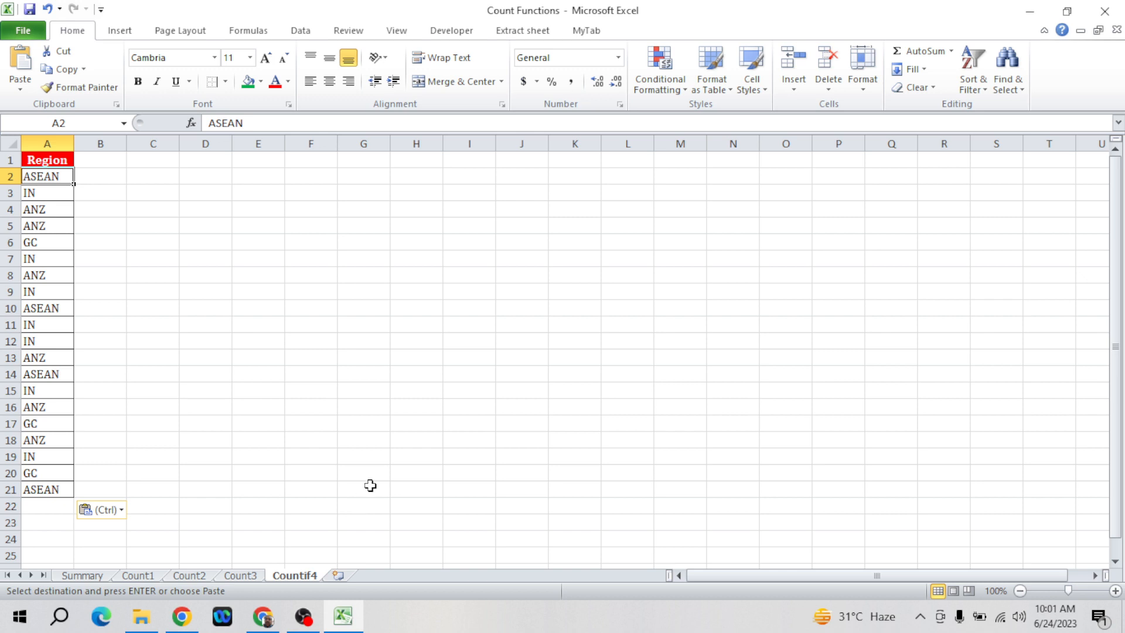
# - Revisit the Count3 sheet, return to Countif4 and clear the pending copy selection
pyautogui.click(244, 576)
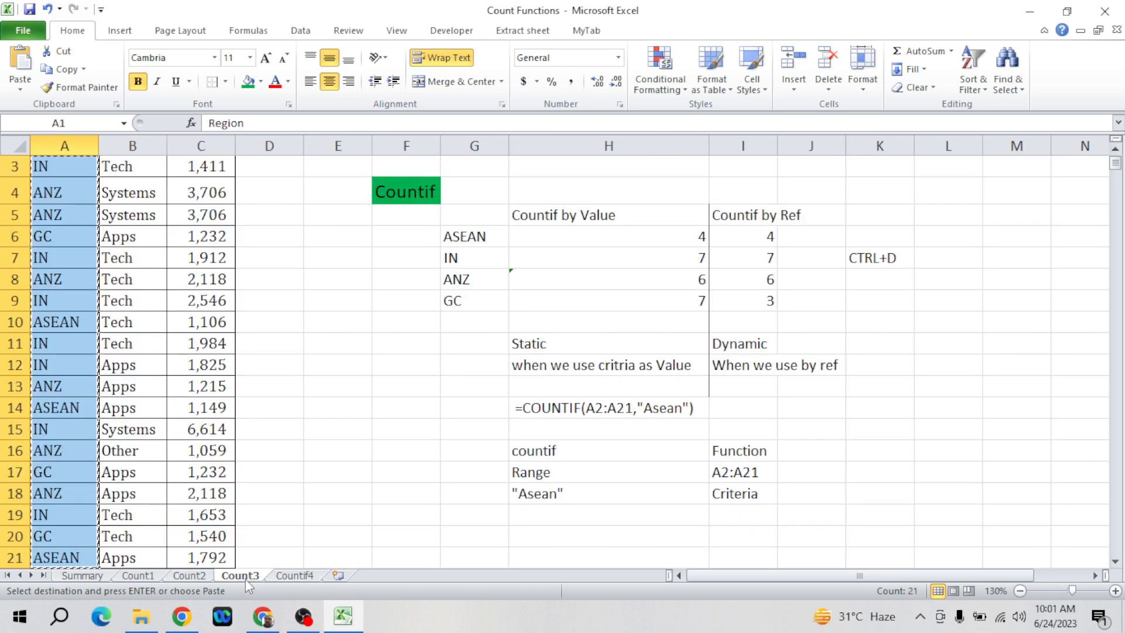
pyautogui.click(188, 484)
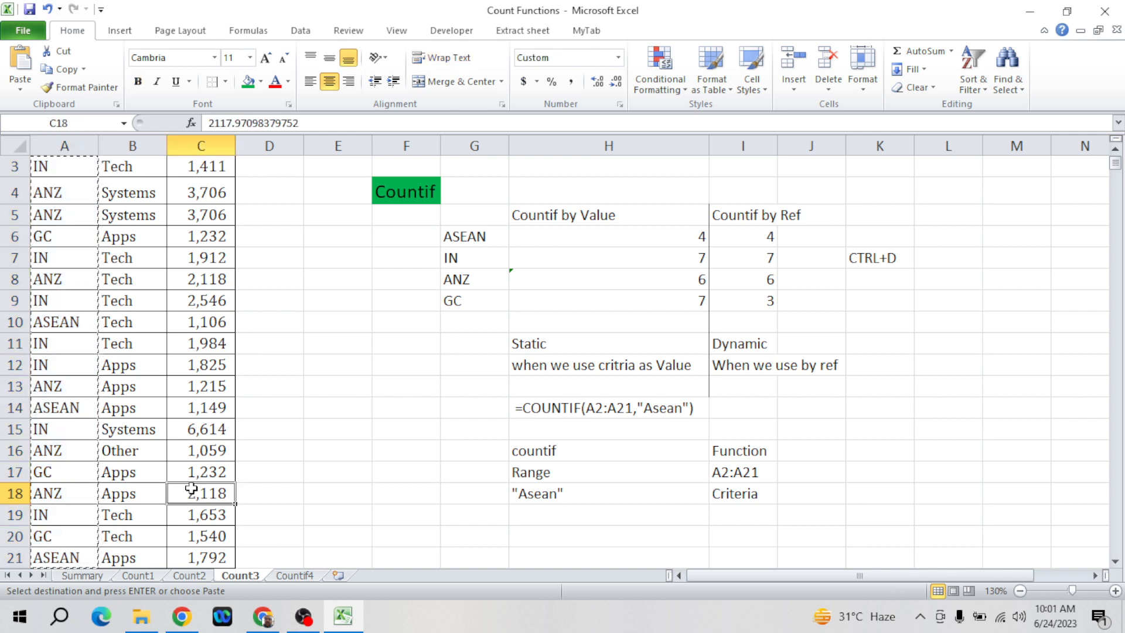
pyautogui.click(295, 577)
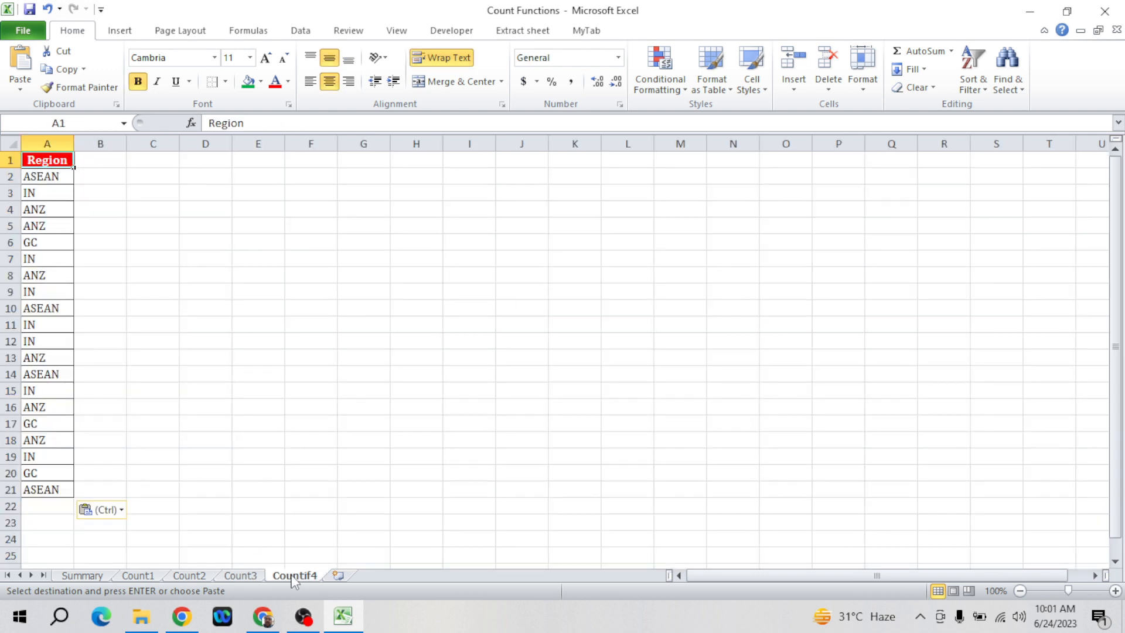
pyautogui.press('Escape')
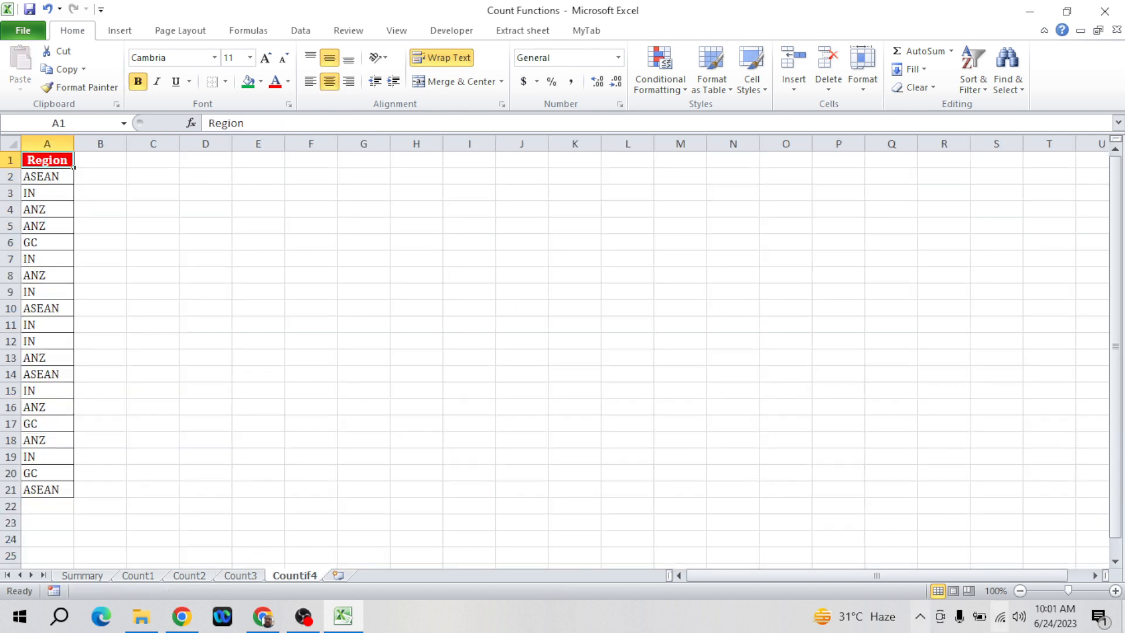
# - Enter the region criteria GC in F4 and IN in F5 on Countif4
pyautogui.click(1116, 590)
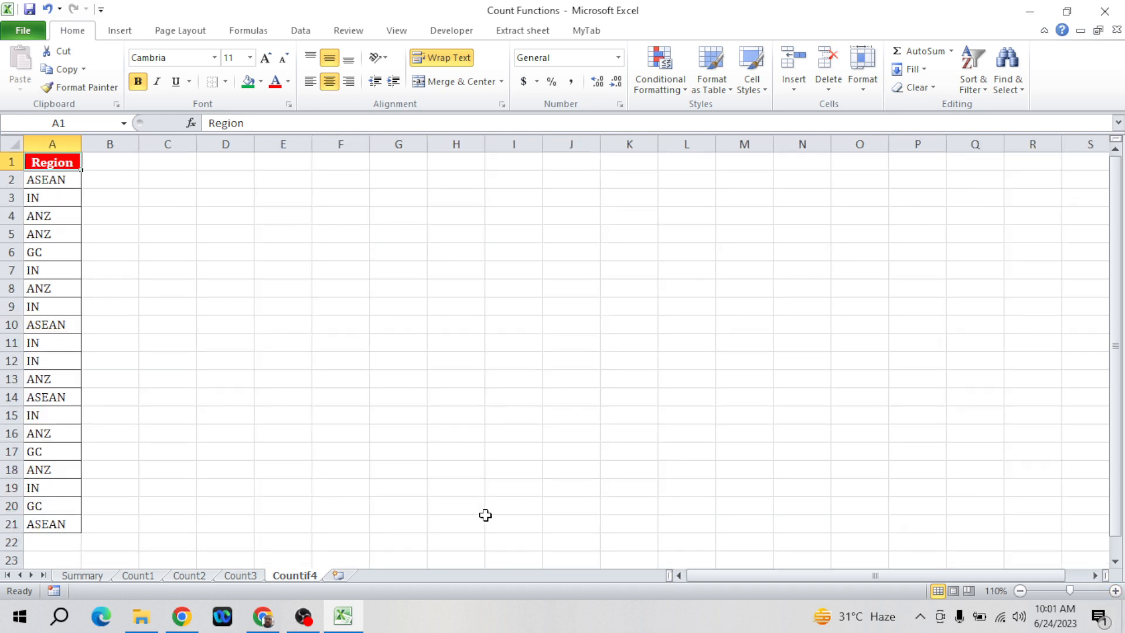
pyautogui.press('Right')
pyautogui.press('Down')
pyautogui.press('Down')
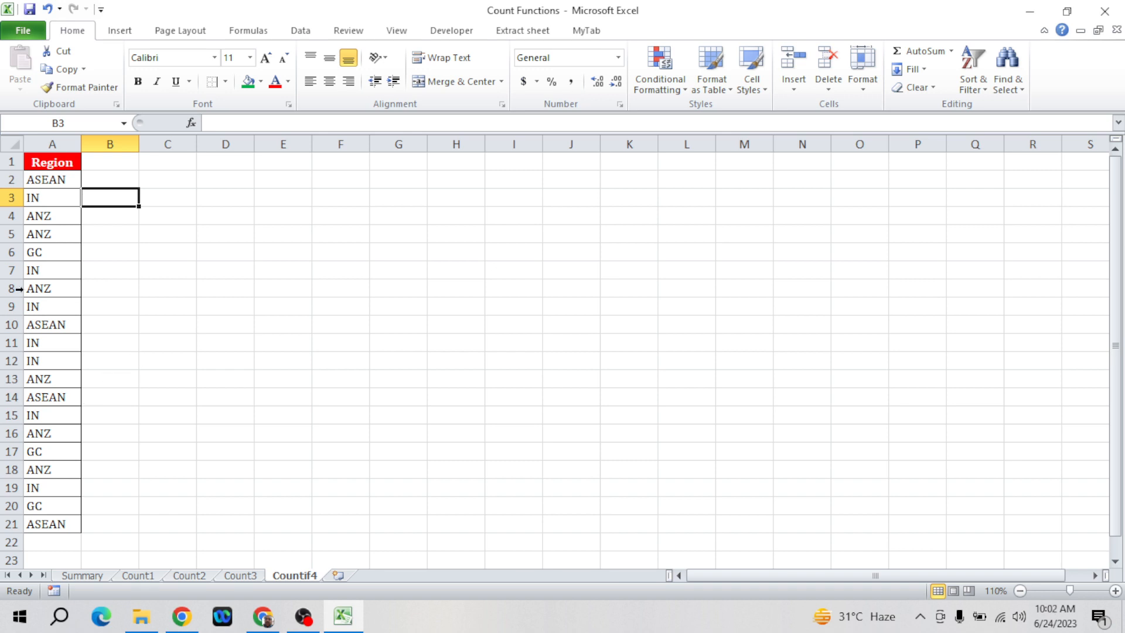
pyautogui.click(344, 220)
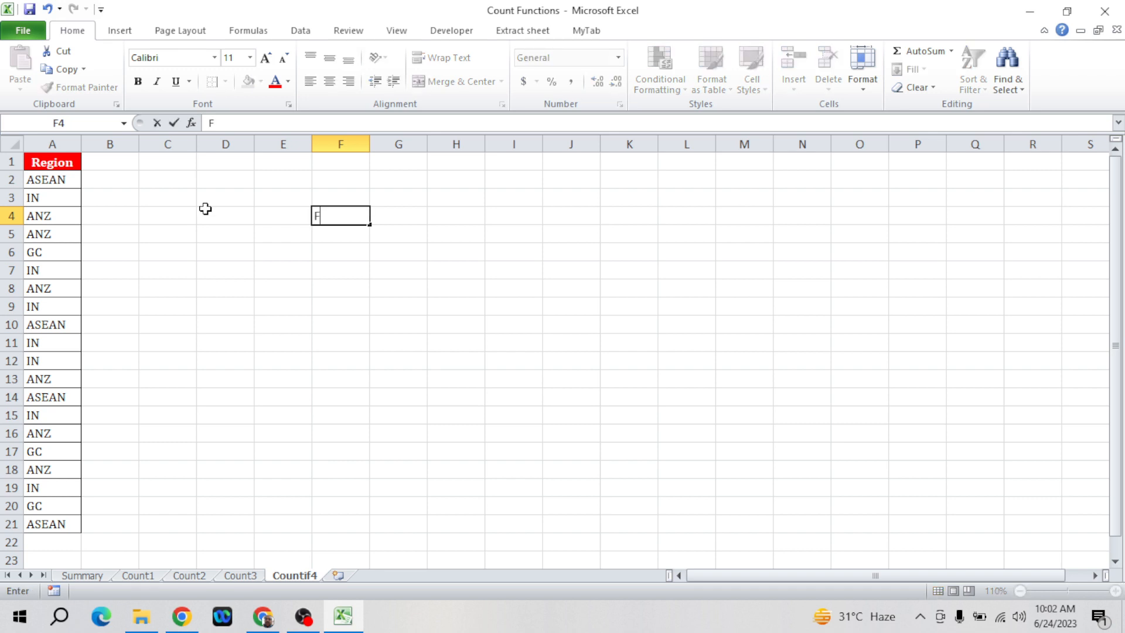
pyautogui.write('GC')
pyautogui.press('Return')
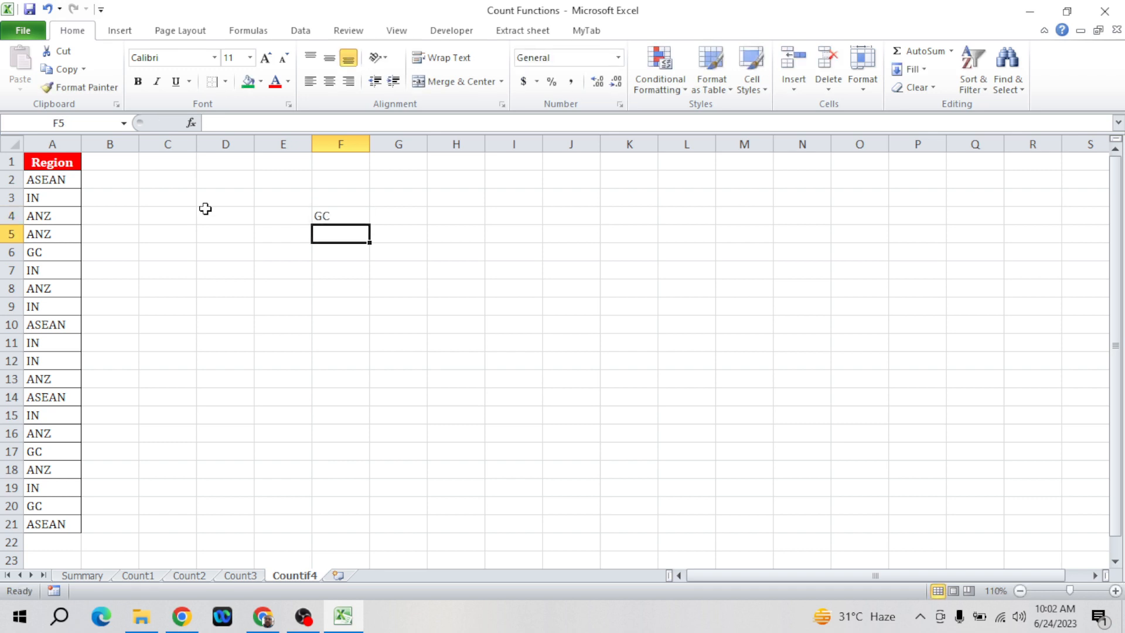
pyautogui.write('IN')
pyautogui.press('Return')
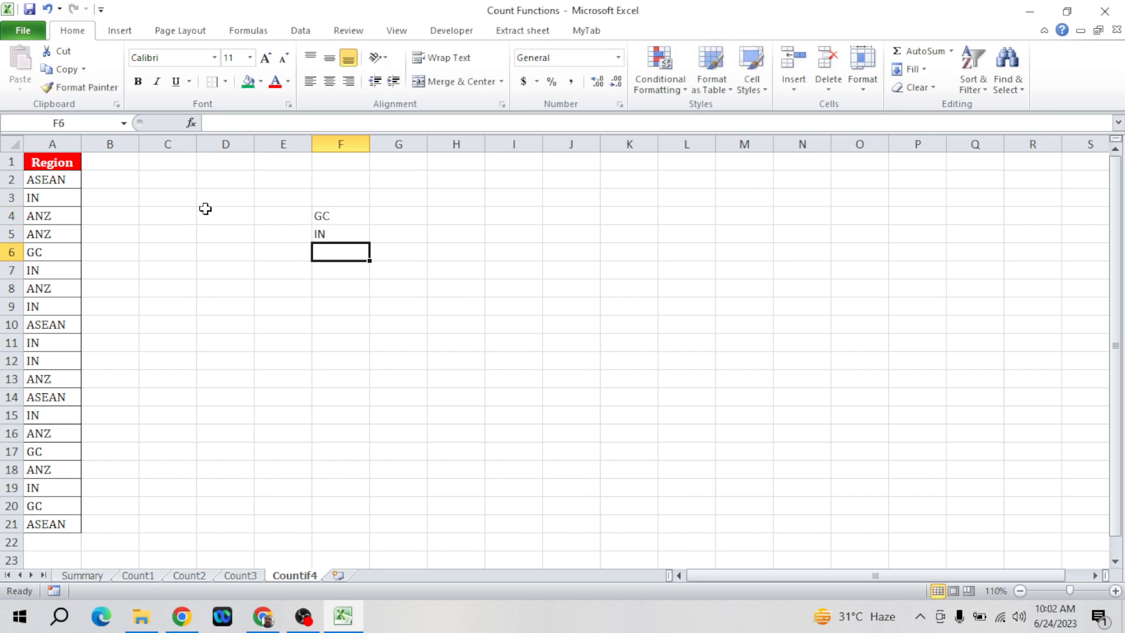
# - Add the heading "Count of below" in F3, above the GC and IN criteria
pyautogui.press('Up')
pyautogui.press('Up')
pyautogui.press('Up')
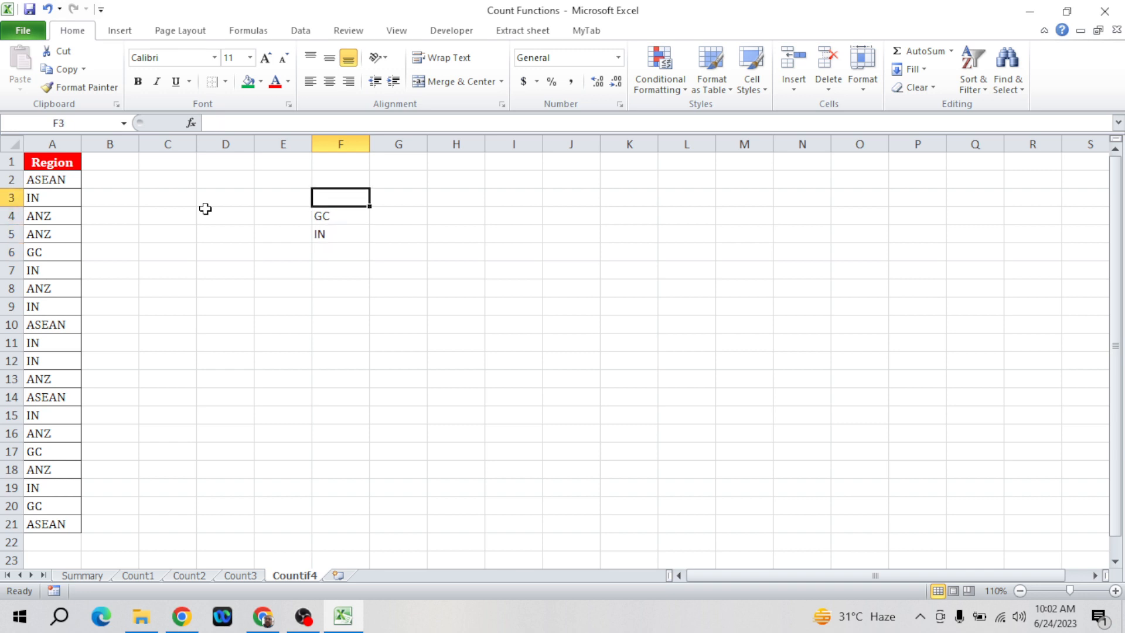
pyautogui.write('C')
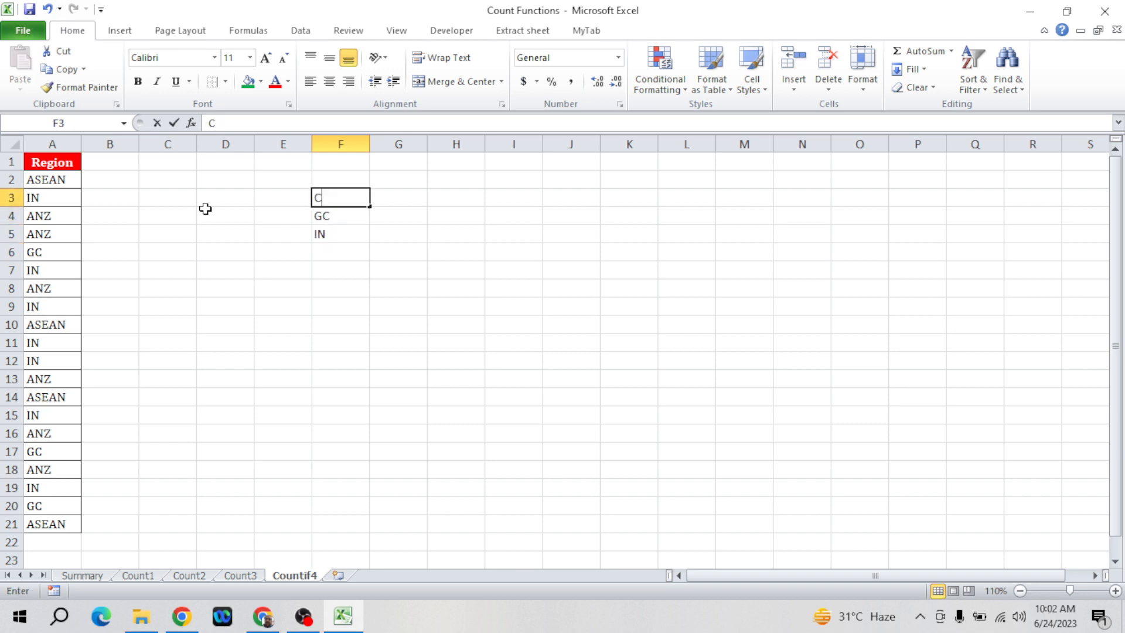
pyautogui.write('ount of ')
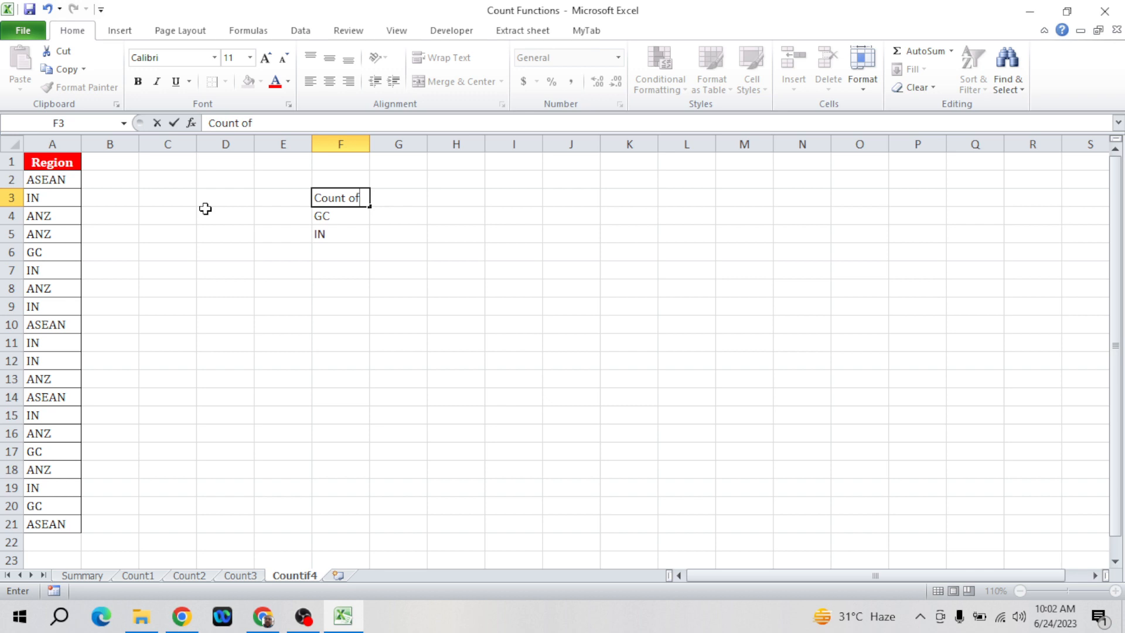
pyautogui.write('below')
pyautogui.press('Return')
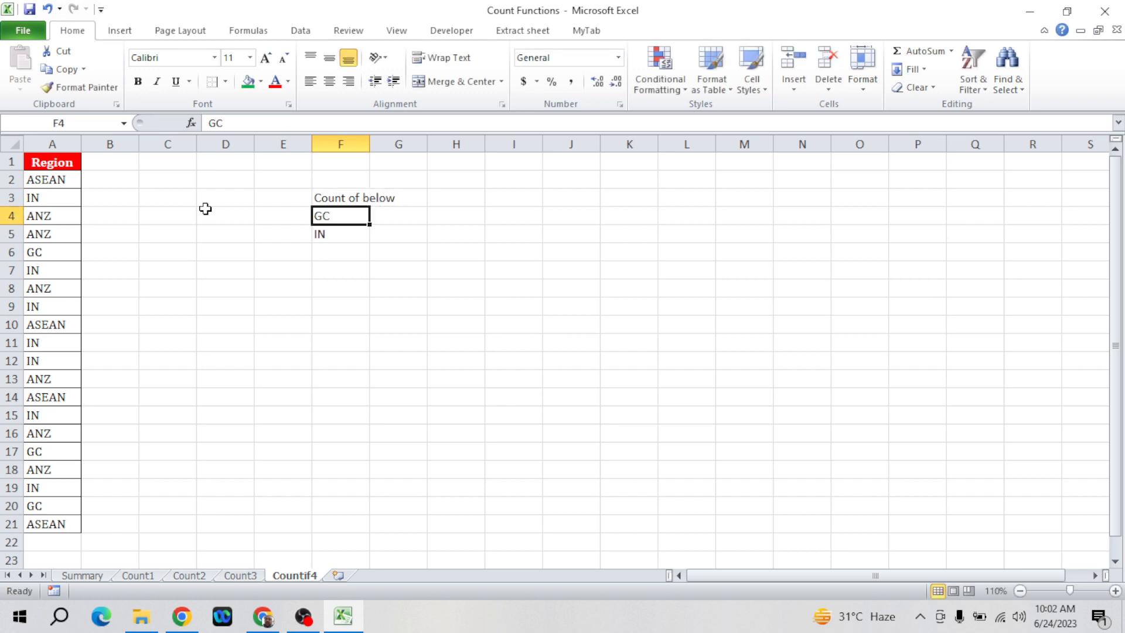
# - Apply all borders to F4:G5, the criteria and their result cells
pyautogui.press('Right')
pyautogui.press('Left')
pyautogui.hotkey('shift', 'Right')
pyautogui.hotkey('shift', 'Down')
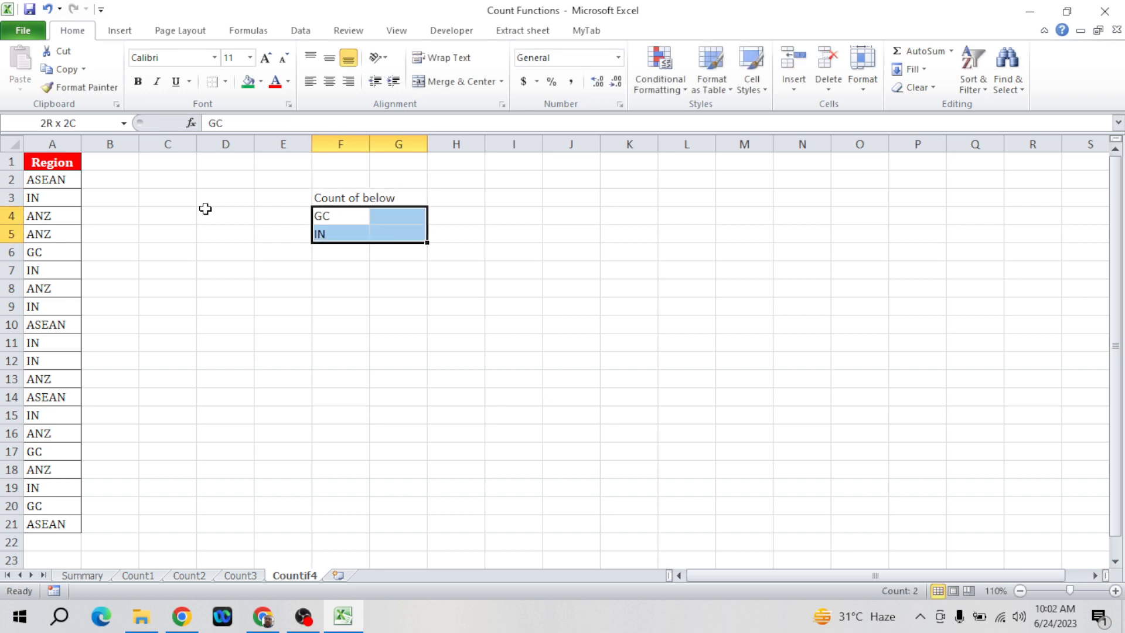
pyautogui.hotkey('alt', 'h')
pyautogui.press('b')
pyautogui.press('a')
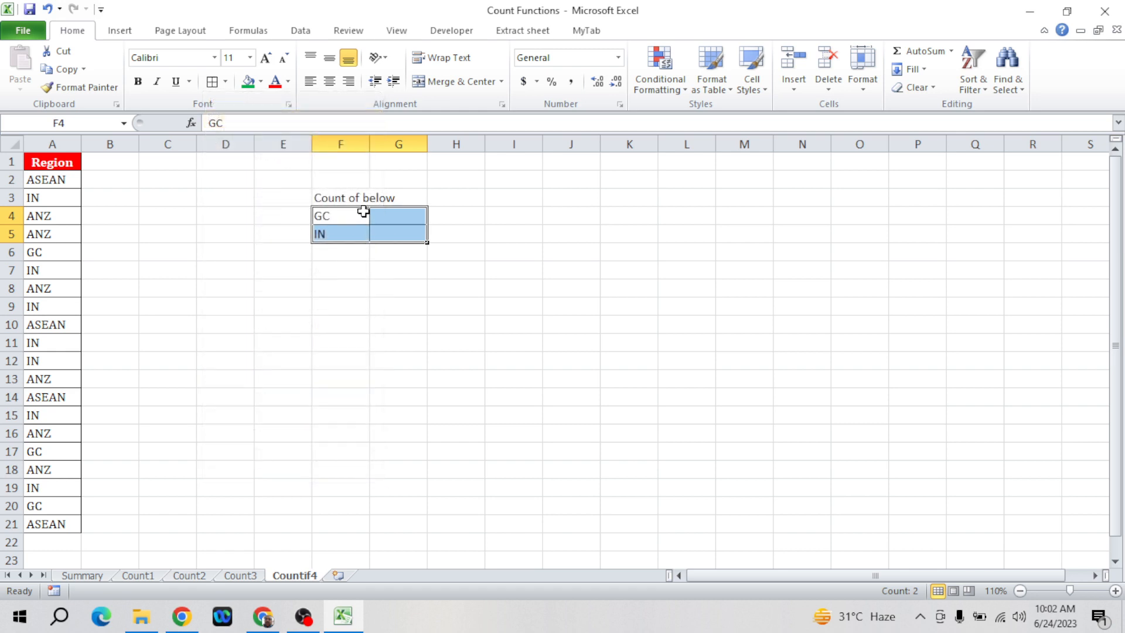
# - Fill the result cells G4:G5 with yellow
pyautogui.click(387, 218)
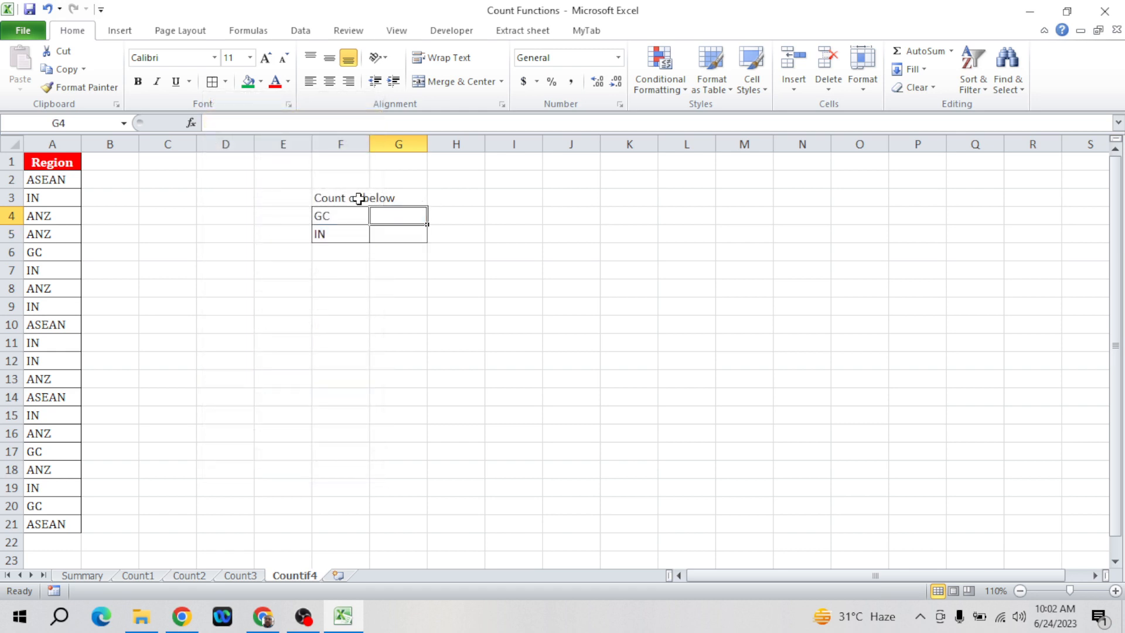
pyautogui.hotkey('shift', 'Down')
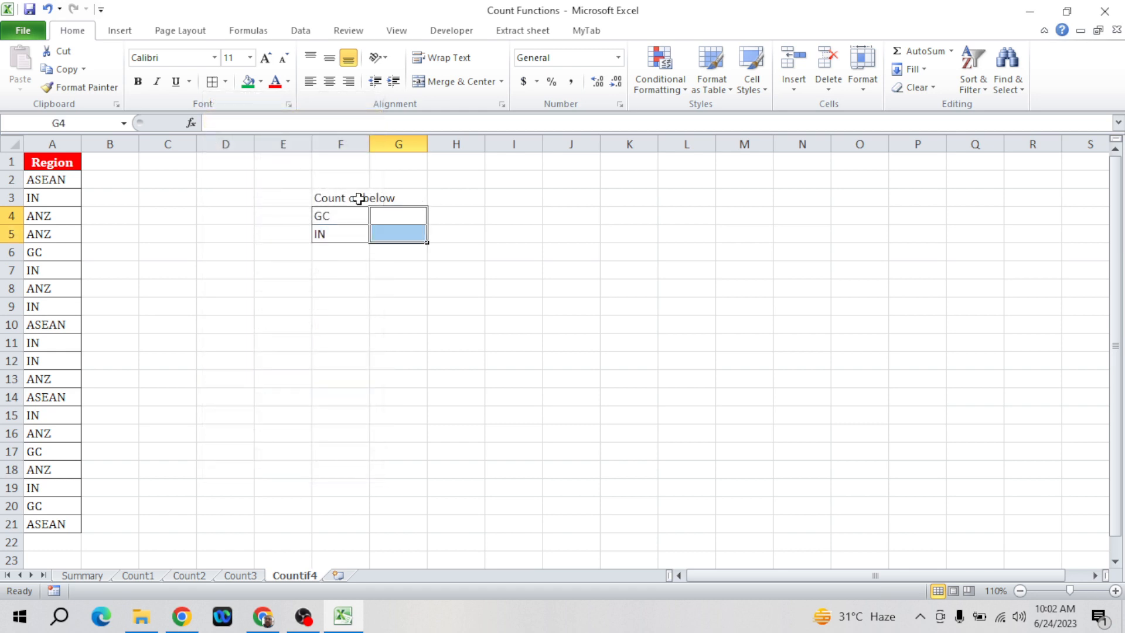
pyautogui.click(262, 83)
pyautogui.click(289, 201)
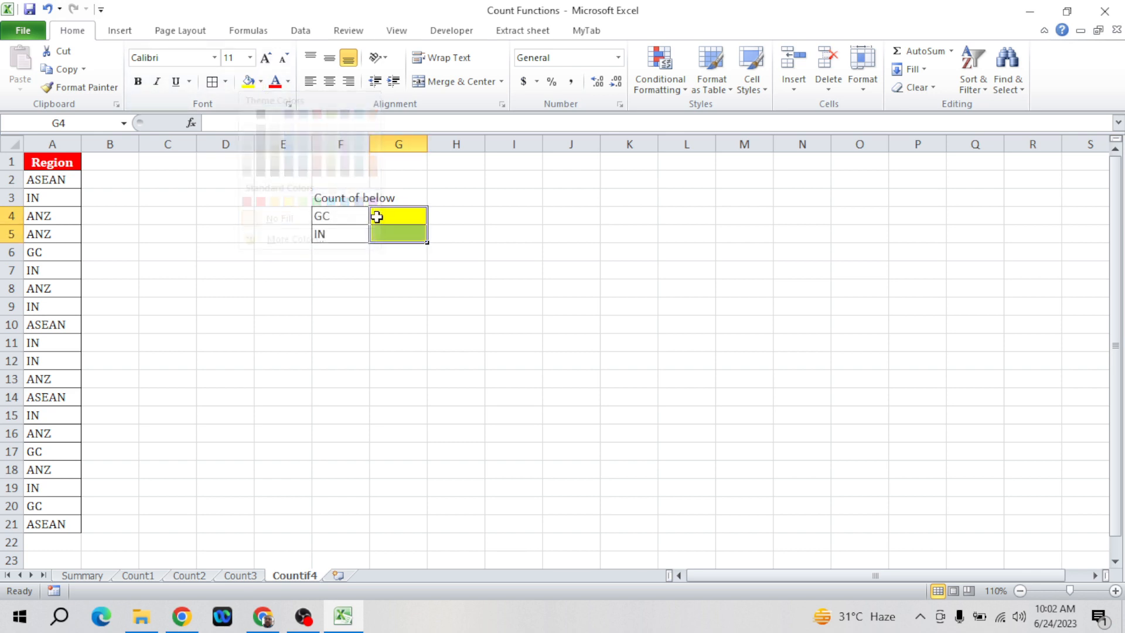
pyautogui.click(409, 218)
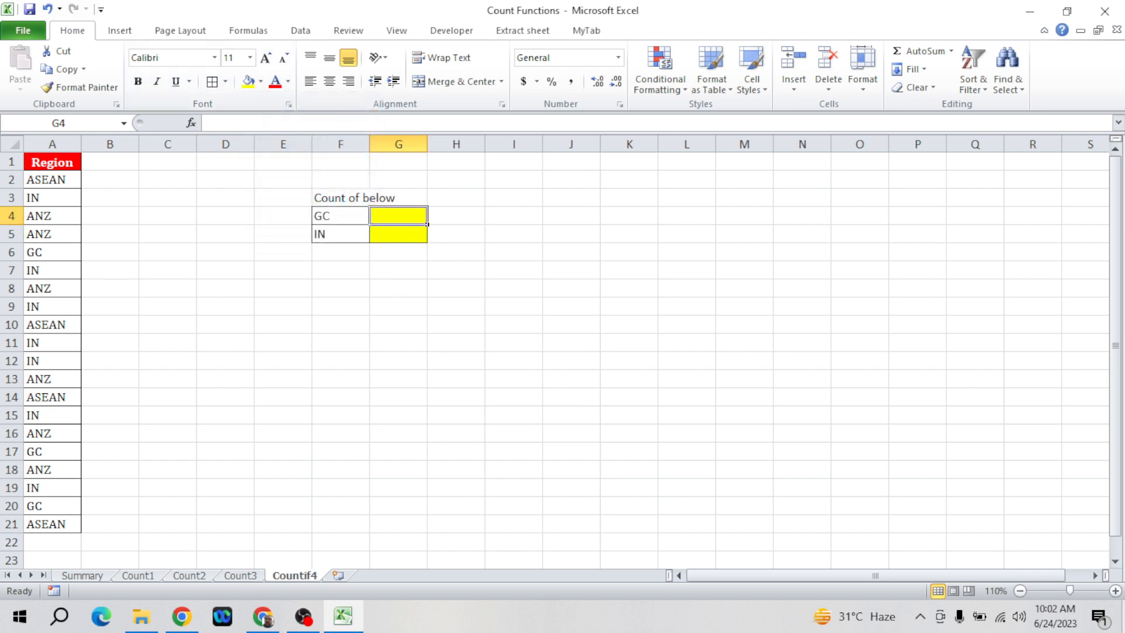
# - Examine the start of the Region list in column A alongside the GC and IN criteria
pyautogui.click(1114, 591)
pyautogui.press('Left')
pyautogui.press('Down')
pyautogui.press('Up')
pyautogui.press('Up')
pyautogui.press('Home')
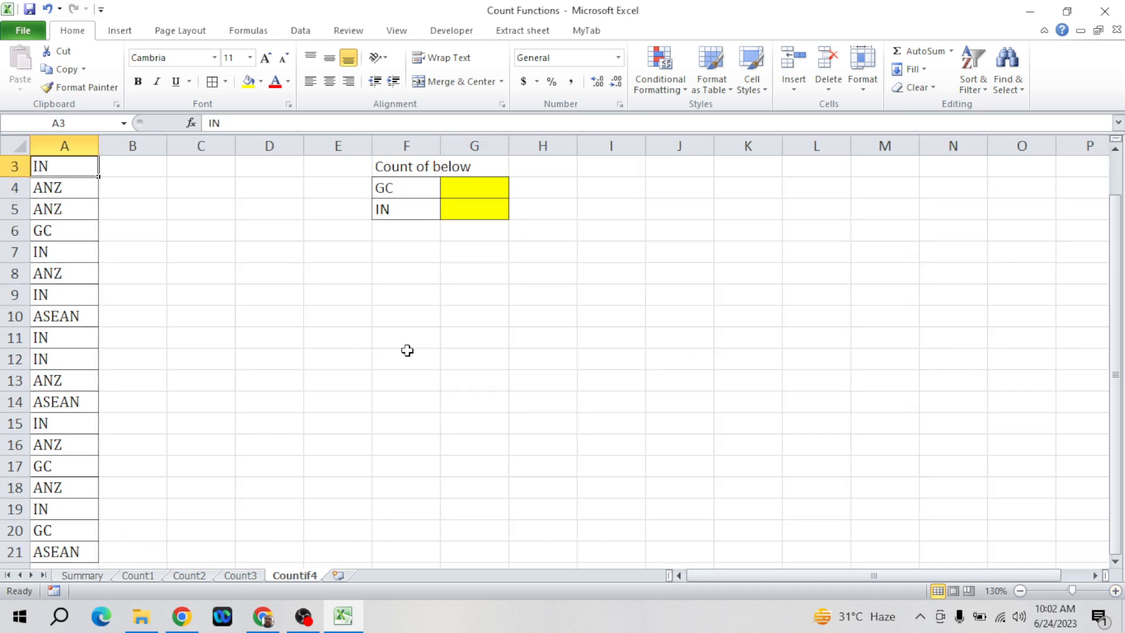
pyautogui.press('Down')
pyautogui.press('Up')
pyautogui.press('Up')
pyautogui.press('Up')
pyautogui.press('Down')
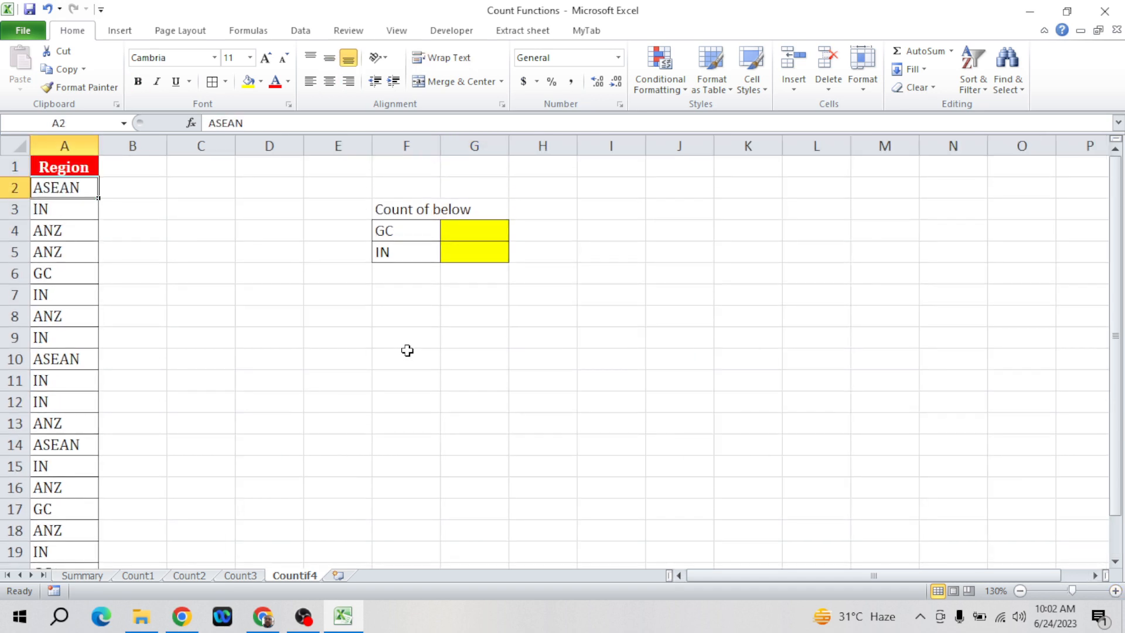
# - Enter a COUNTIF formula in G4 over the absolute range $A$2:$A$21, using the GC cell F4 as the criterion
pyautogui.press('Right')
pyautogui.press('Right')
pyautogui.press('Right')
pyautogui.press('Right')
pyautogui.press('Right')
pyautogui.press('Right')
pyautogui.press('Down')
pyautogui.press('Down')
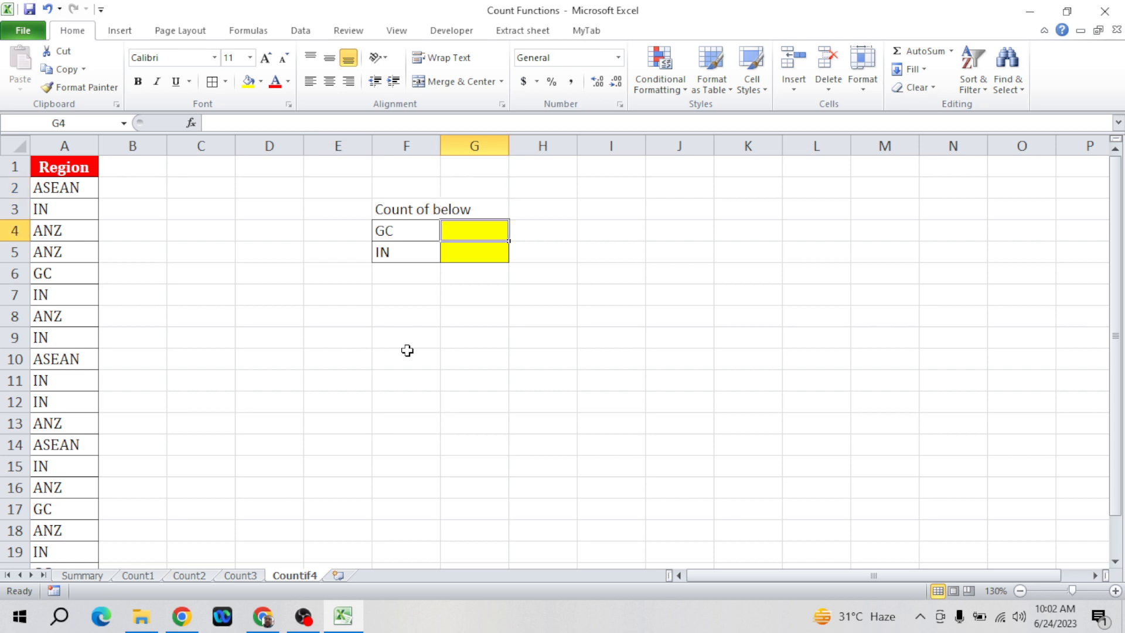
pyautogui.write('=coun')
pyautogui.press('Down')
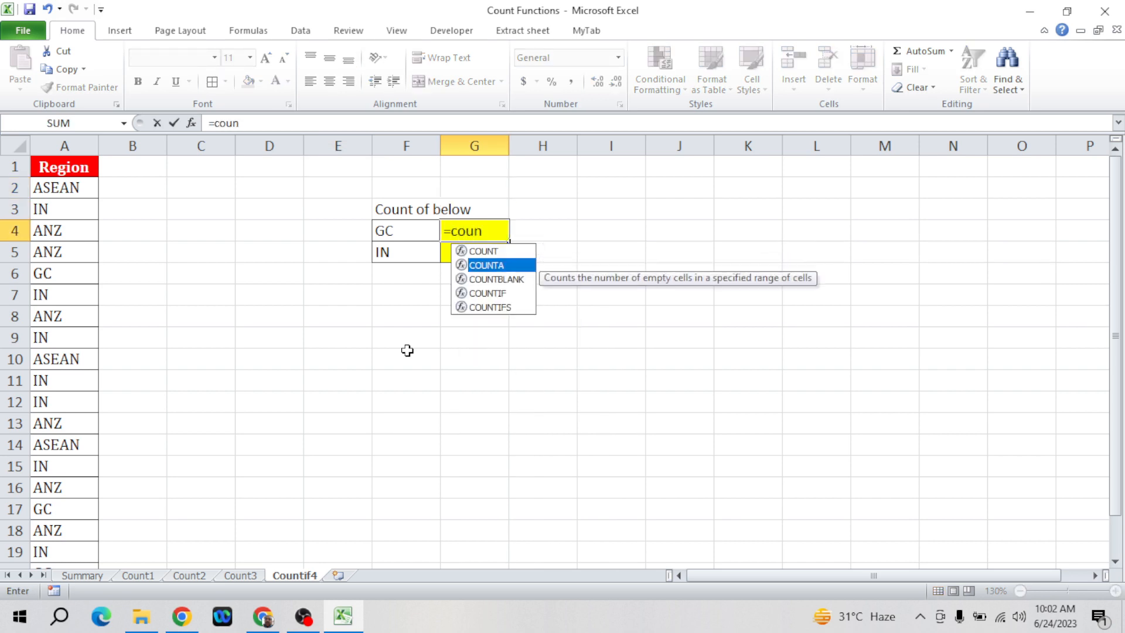
pyautogui.press('Down')
pyautogui.press('Down')
pyautogui.press('Tab')
pyautogui.press('Left')
pyautogui.press('Left')
pyautogui.press('Left')
pyautogui.press('Left')
pyautogui.press('Left')
pyautogui.press('Left')
pyautogui.press('Up')
pyautogui.press('Up')
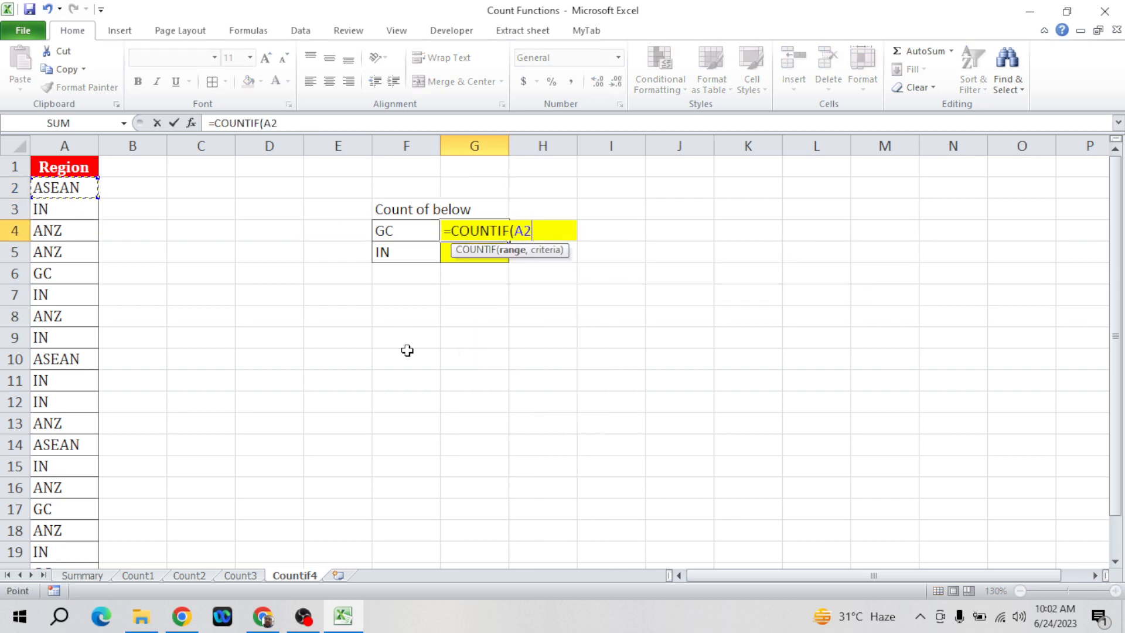
pyautogui.hotkey('ctrl', 'shift', 'Down')
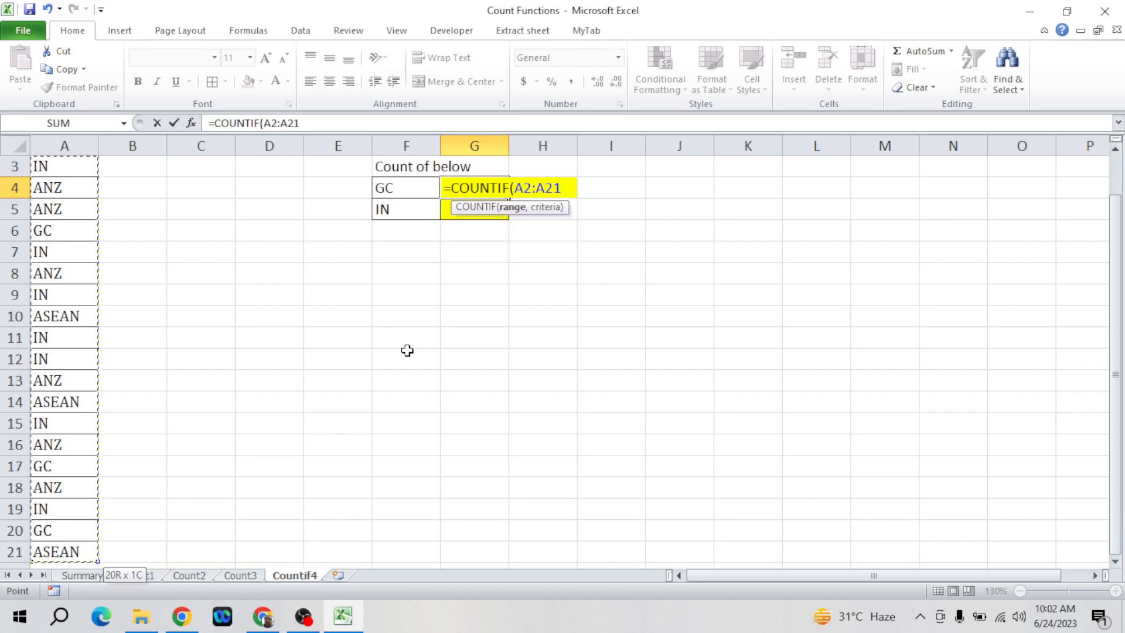
pyautogui.press('F4')
pyautogui.write(',')
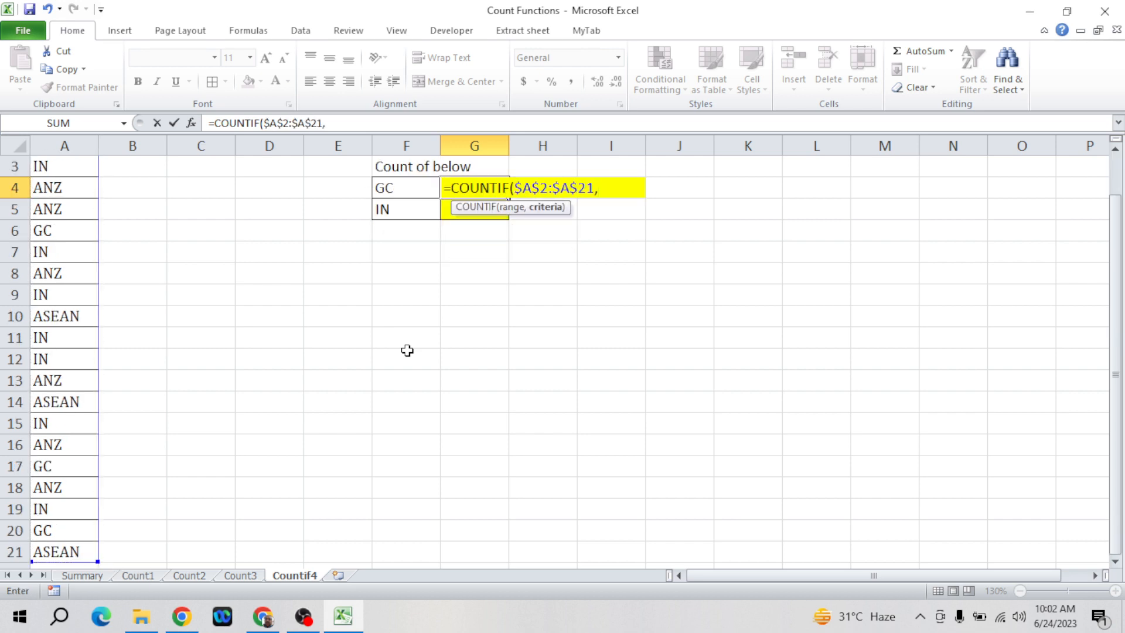
pyautogui.click(400, 188)
pyautogui.press('Return')
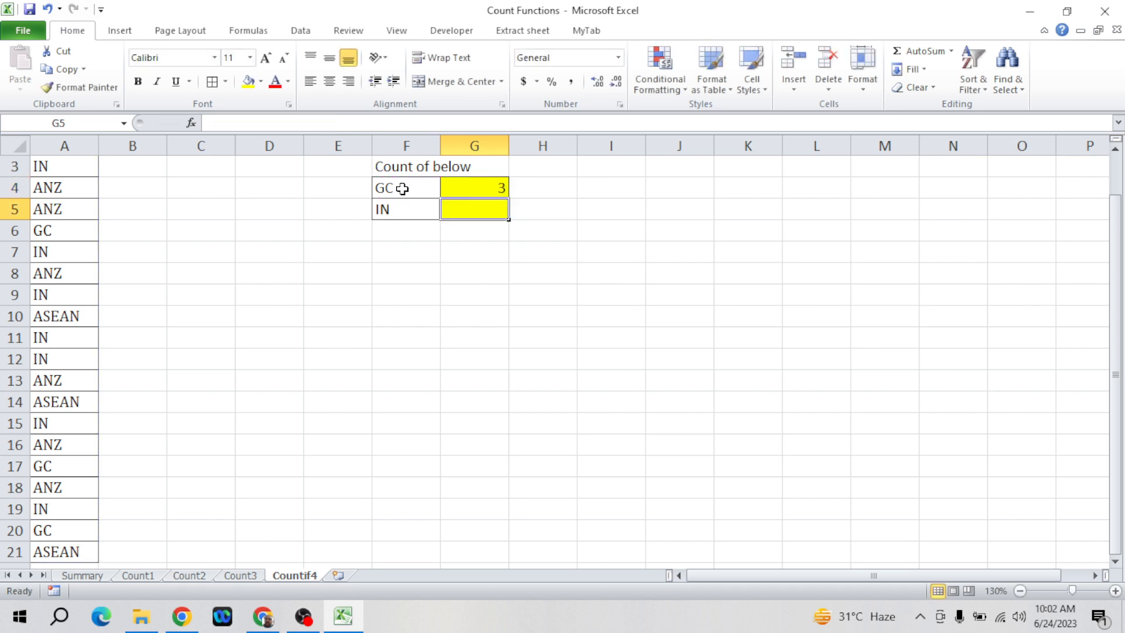
# - Fill the COUNTIF formula from G4 down into G5 for the IN criterion
pyautogui.press('Up')
pyautogui.hotkey('shift', 'Down')
pyautogui.hotkey('ctrl', 'd')
pyautogui.press('Down')
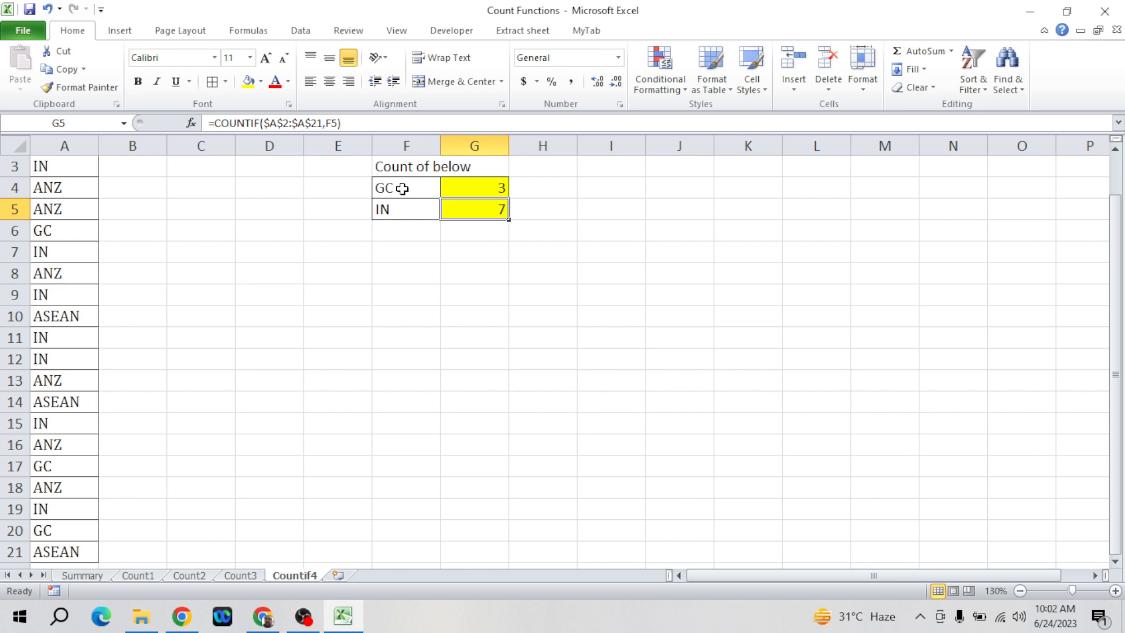
# - Add the heading Count of both ("GC" and "IN") in F8
pyautogui.press('Down')
pyautogui.press('Down')
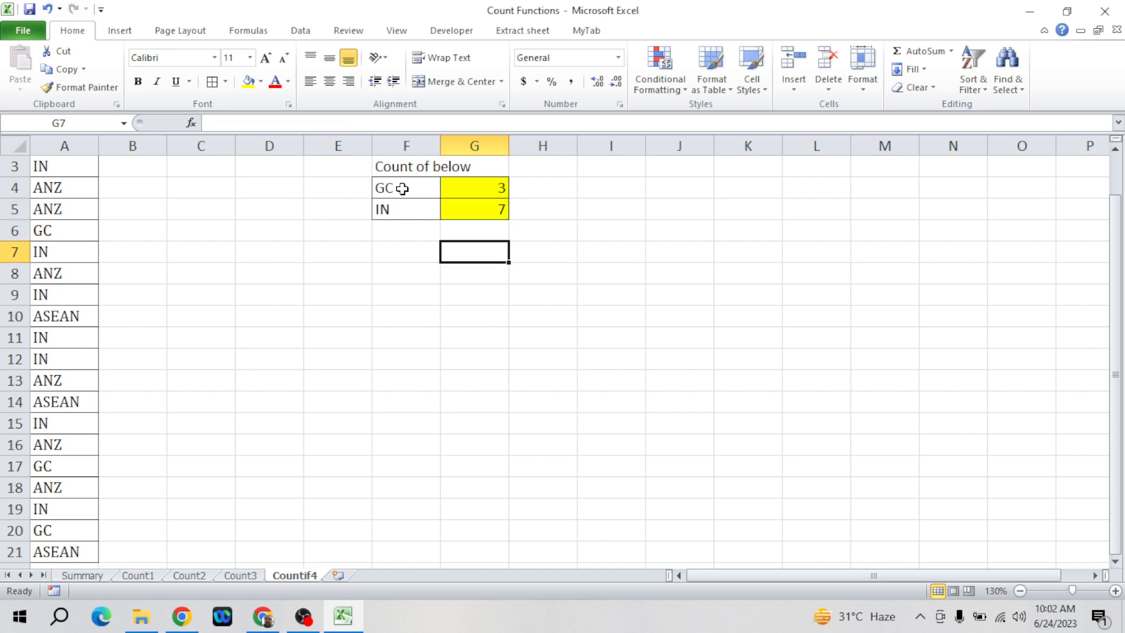
pyautogui.press('Left')
pyautogui.press('Down')
pyautogui.write('Count if')
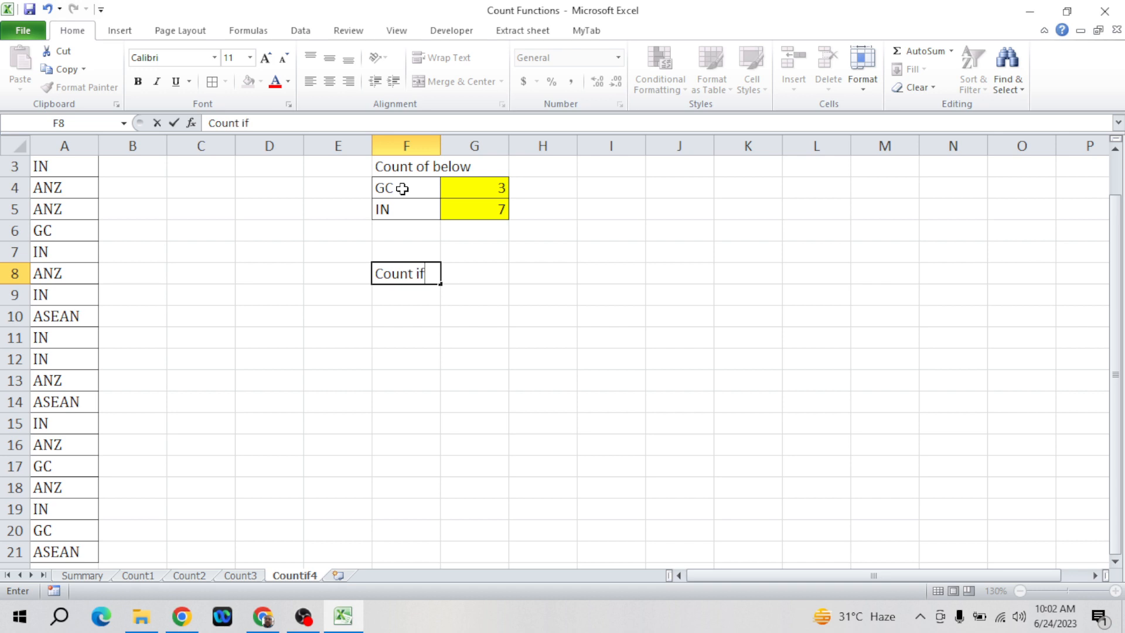
pyautogui.press('BackSpace')
pyautogui.press('BackSpace')
pyautogui.write('of both')
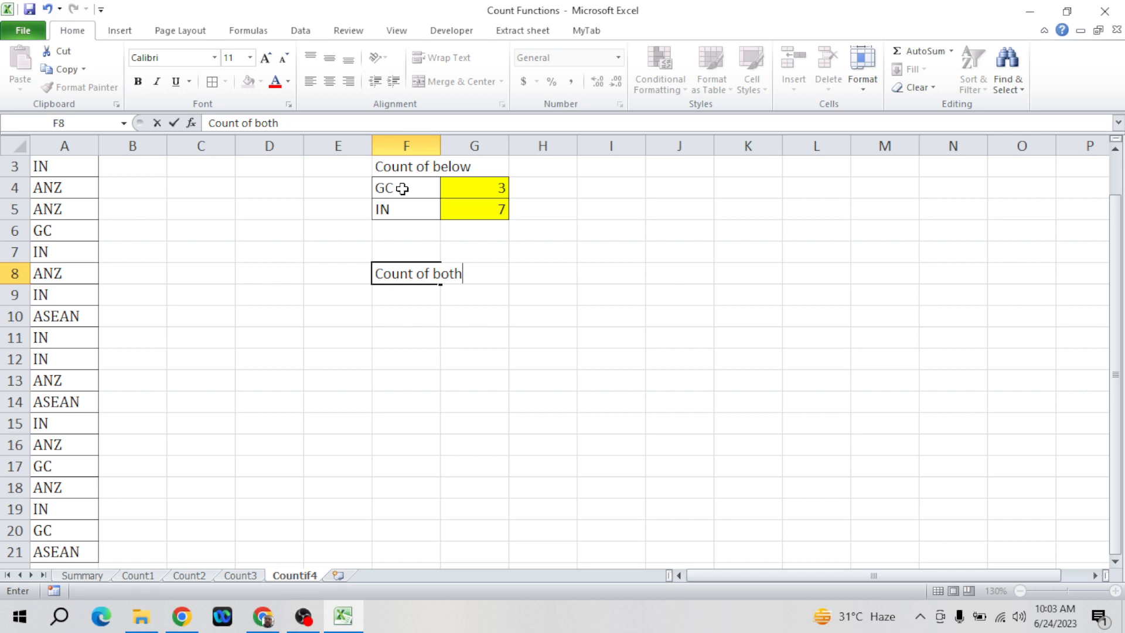
pyautogui.write(' ("GC" and ')
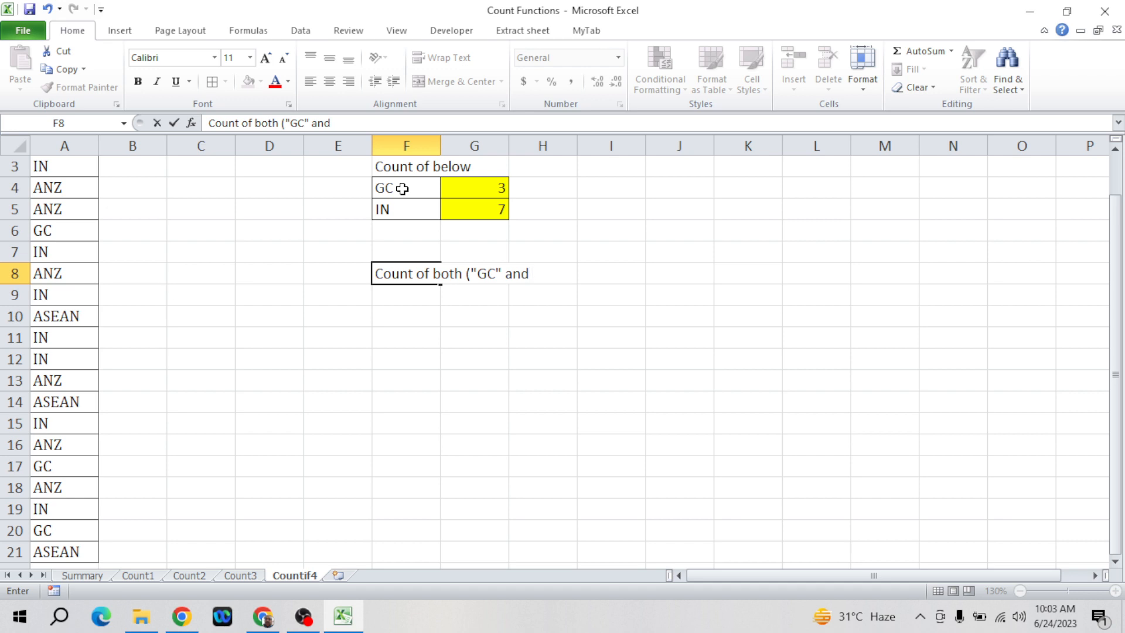
pyautogui.write('"IN")')
pyautogui.press('Return')
pyautogui.press('Return')
pyautogui.press('Return')
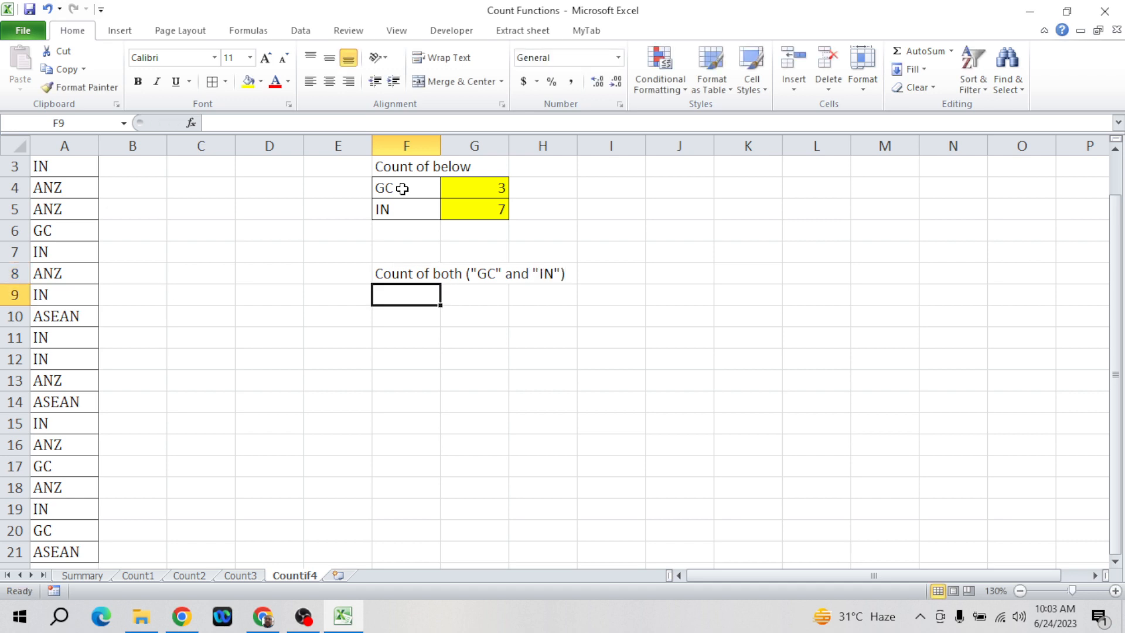
# - Copy F4:F6, containing the GC and IN criteria, to the cells starting at F11 below the new heading
pyautogui.press('Up')
pyautogui.press('Up')
pyautogui.press('Up')
pyautogui.press('Down')
pyautogui.press('Down')
pyautogui.press('Down')
pyautogui.press('Up')
pyautogui.press('Up')
pyautogui.press('Up')
pyautogui.press('Up')
pyautogui.press('Up')
pyautogui.press('Up')
pyautogui.press('Up')
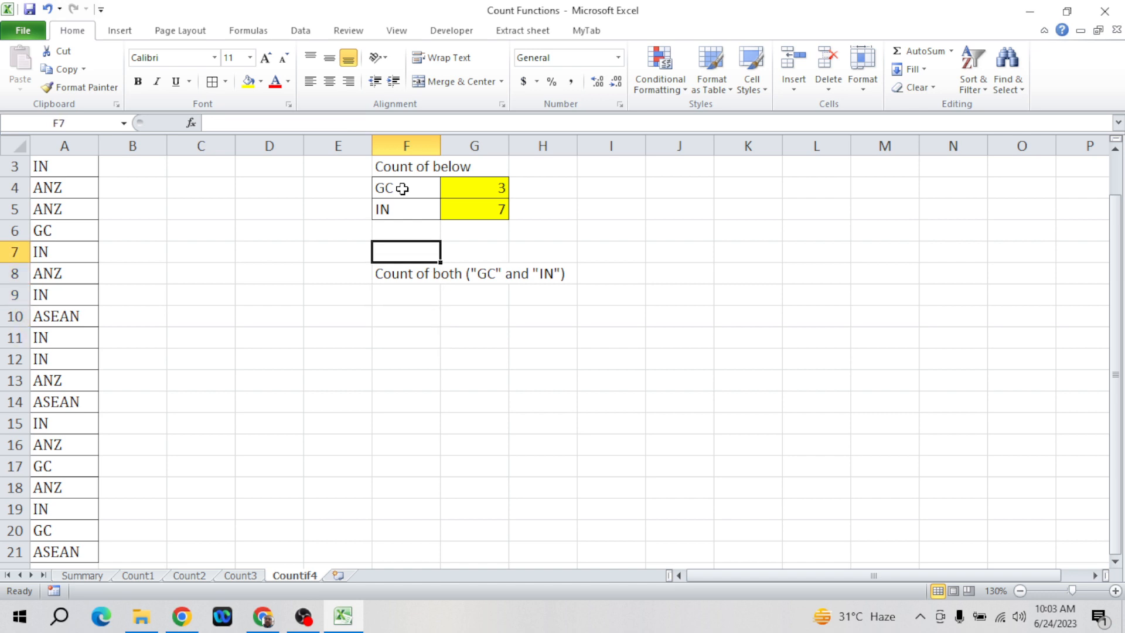
pyautogui.hotkey('shift', 'Down')
pyautogui.hotkey('shift', 'Down')
pyautogui.hotkey('ctrl', 'c')
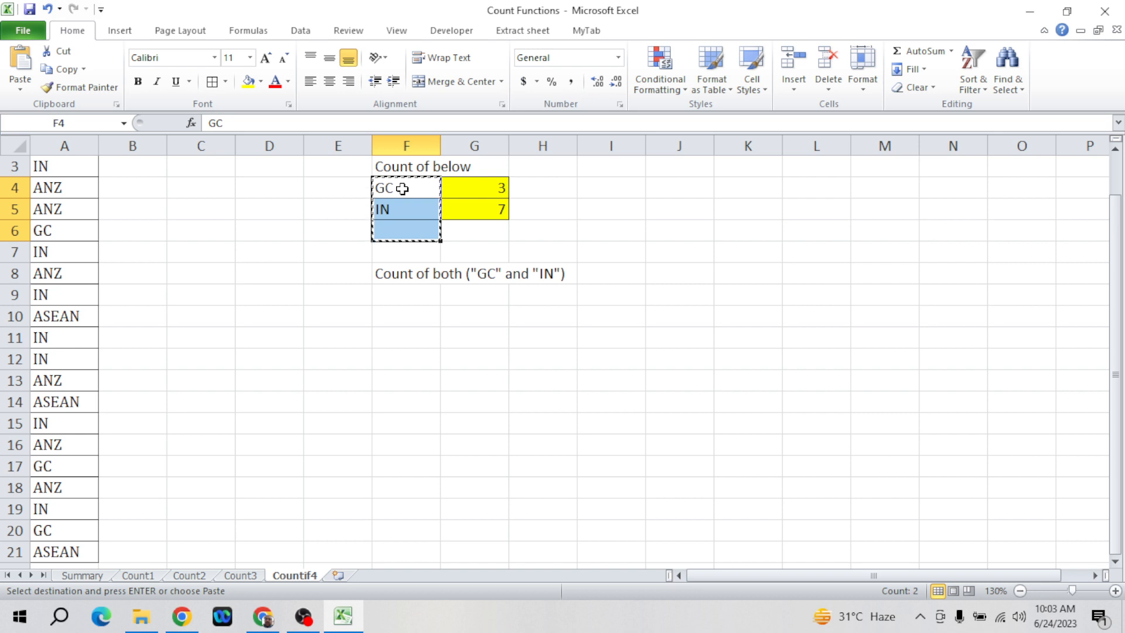
pyautogui.press('Down')
pyautogui.press('Down')
pyautogui.press('Down')
pyautogui.press('Down')
pyautogui.press('Down')
pyautogui.press('Down')
pyautogui.press('Down')
pyautogui.press('Return')
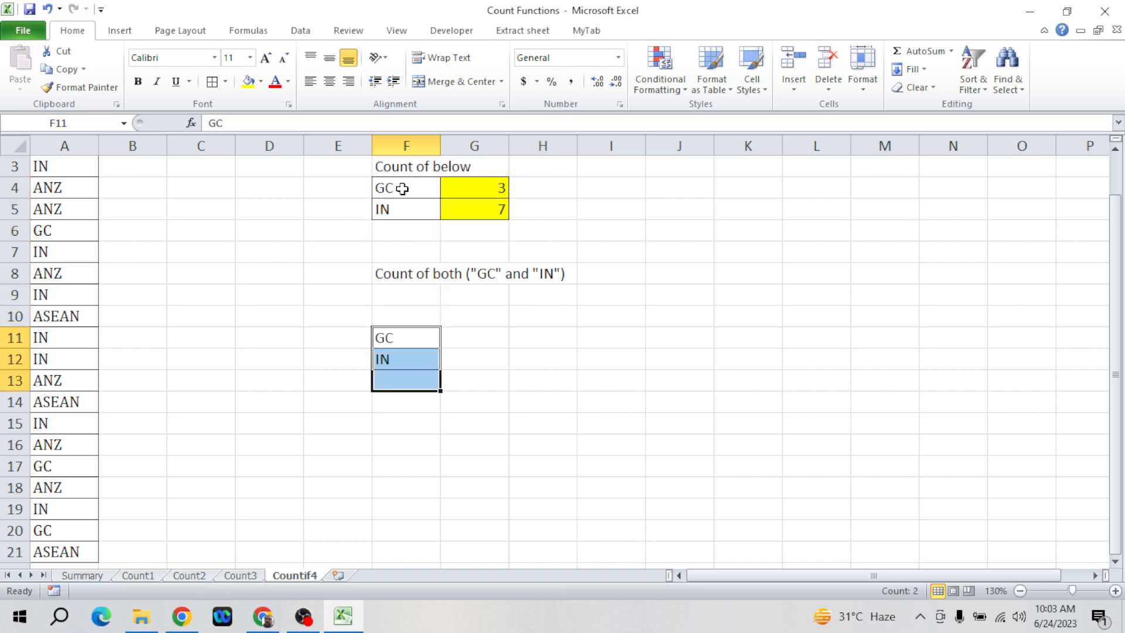
# - Add the heading "By value" in H10
pyautogui.press('Right')
pyautogui.press('Up')
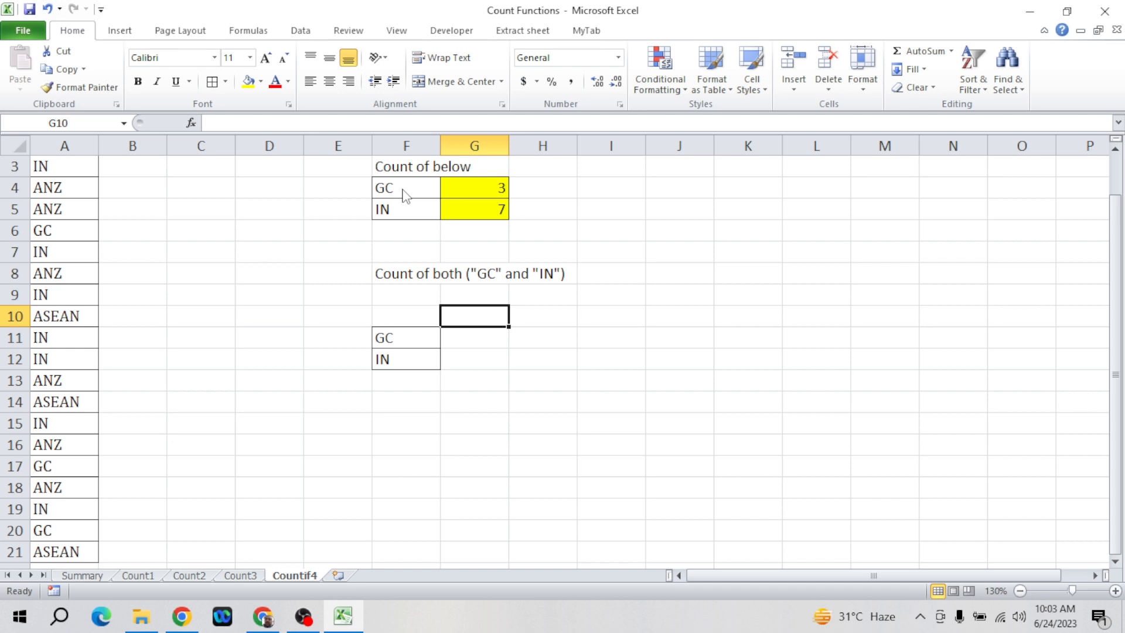
pyautogui.press('Right')
pyautogui.write('By val')
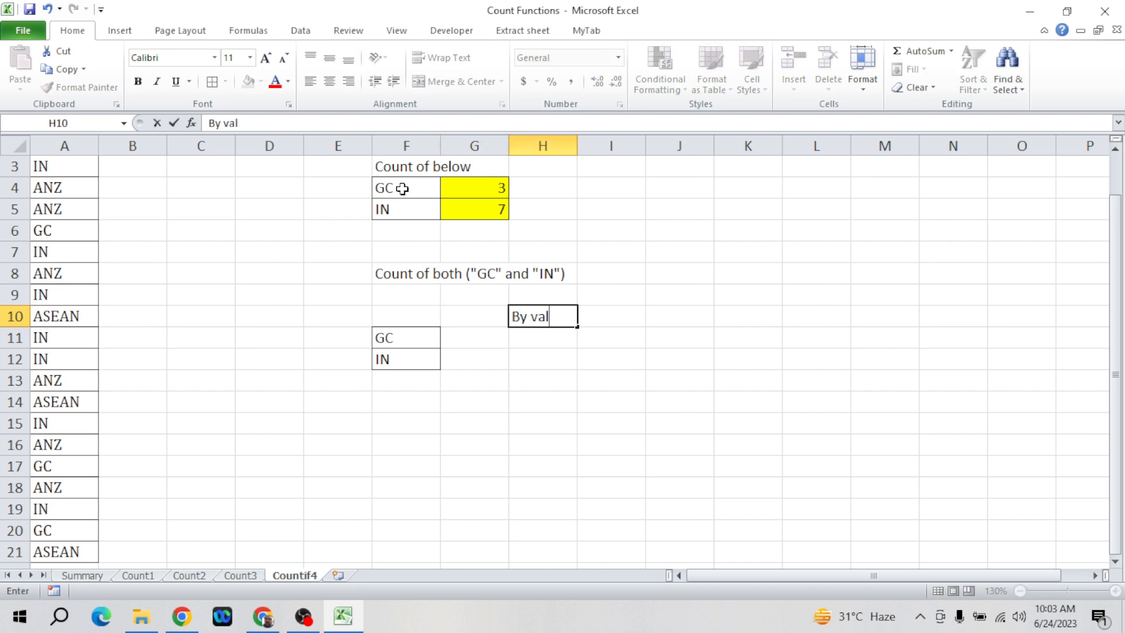
pyautogui.write('ue')
pyautogui.press('Return')
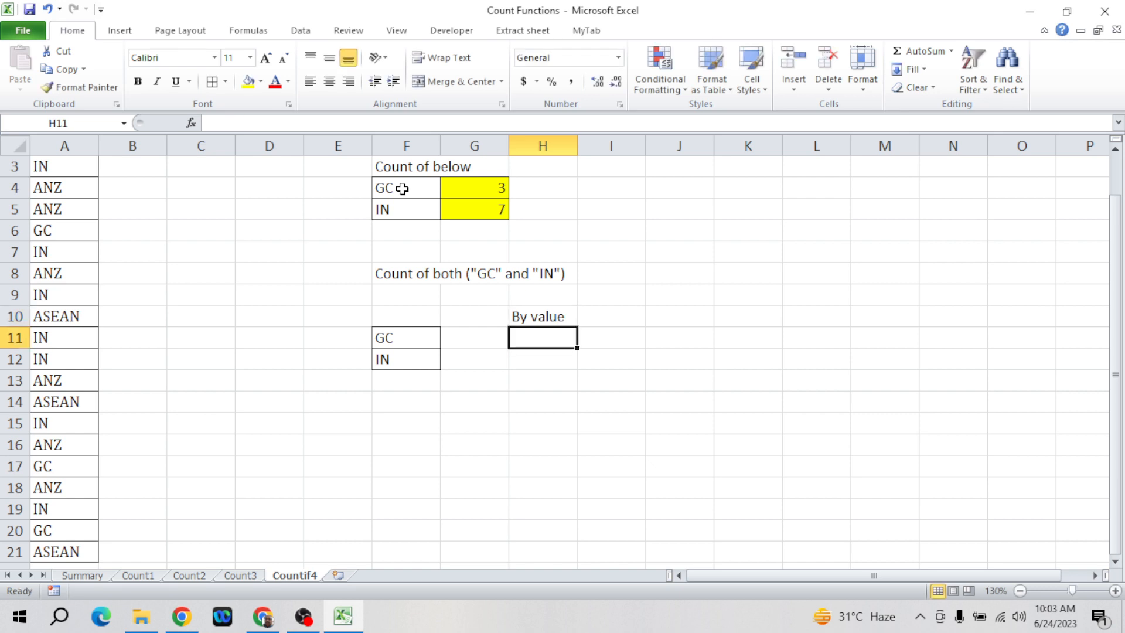
# - Begin a COUNTIF formula in H11 with the Region data A2:A21 as its range
pyautogui.write('=')
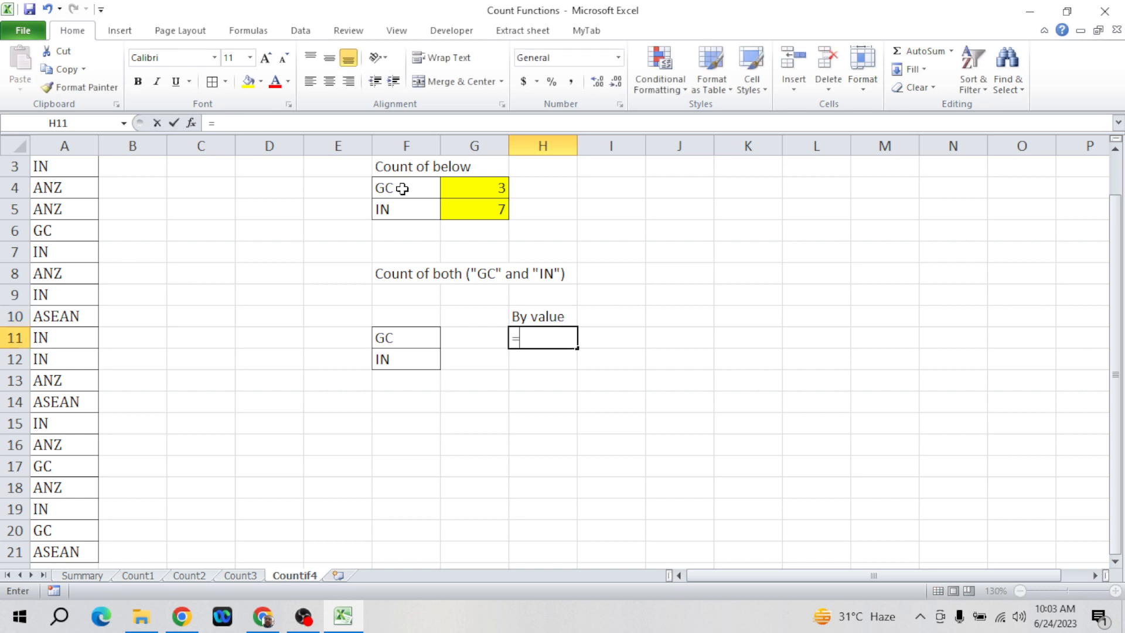
pyautogui.write('coun')
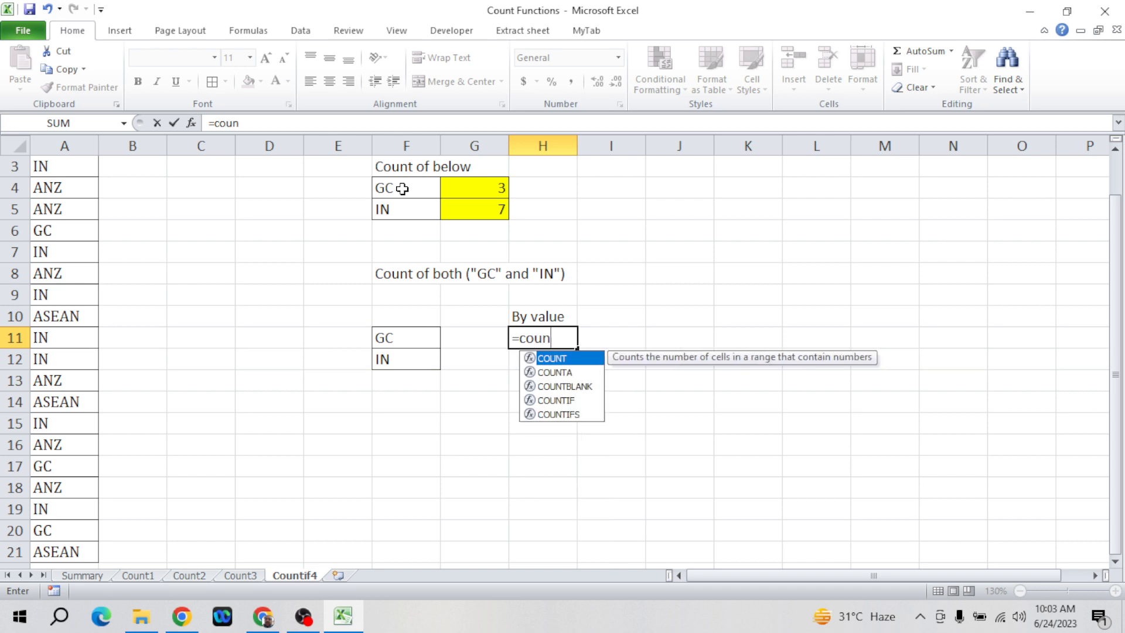
pyautogui.press('Down')
pyautogui.press('Down')
pyautogui.press('Down')
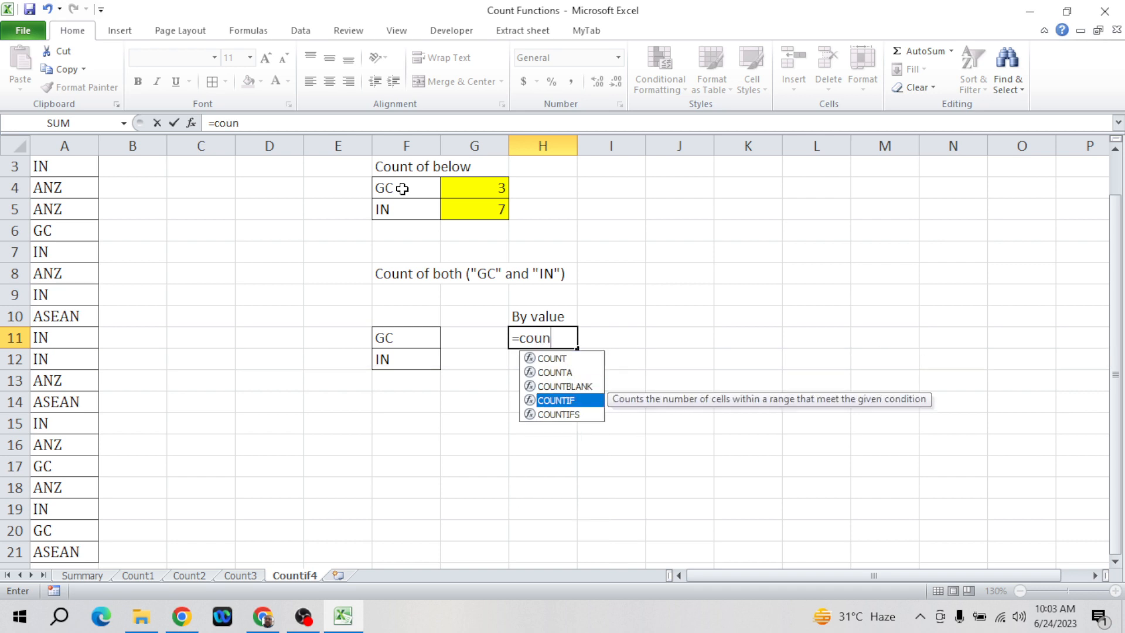
pyautogui.press('Tab')
pyautogui.press('Left')
pyautogui.press('Left')
pyautogui.hotkey('ctrl', 'Left')
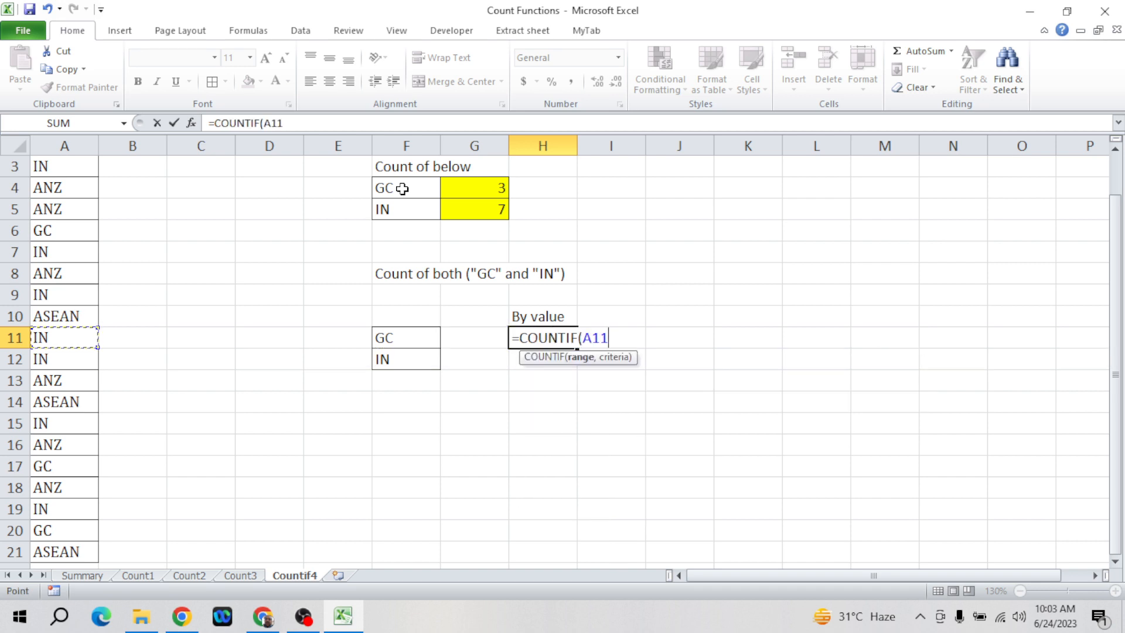
pyautogui.hotkey('ctrl', 'Up')
pyautogui.press('Down')
pyautogui.hotkey('ctrl', 'shift', 'Down')
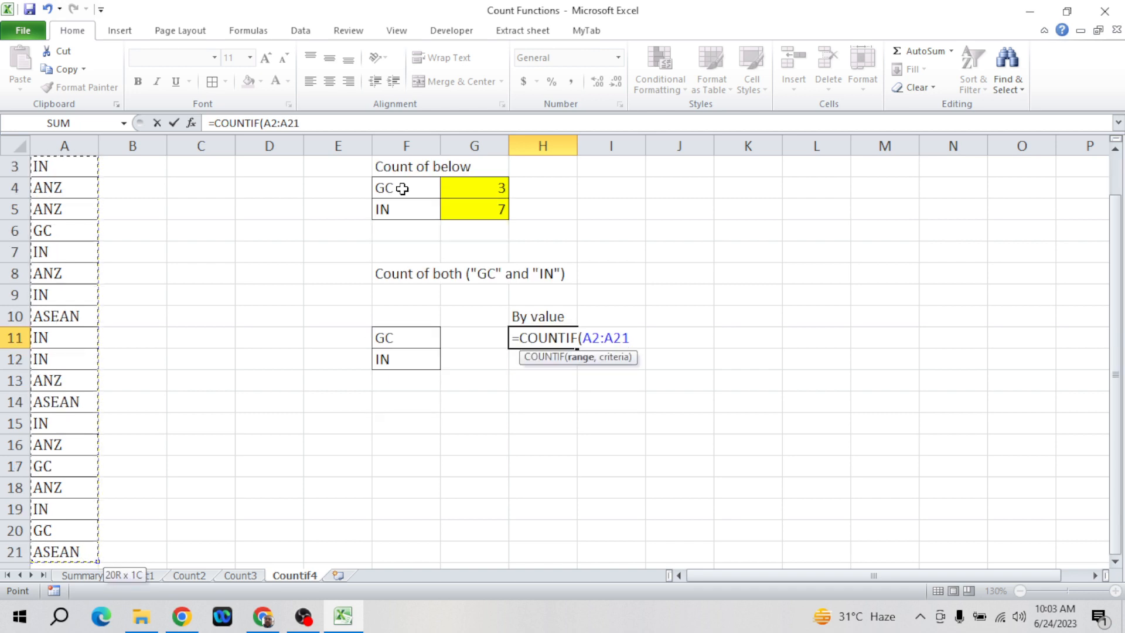
# - Complete the COUNTIF formula in H11 over A2:A21 with the array criteria {"GC","IN"}
pyautogui.write(',')
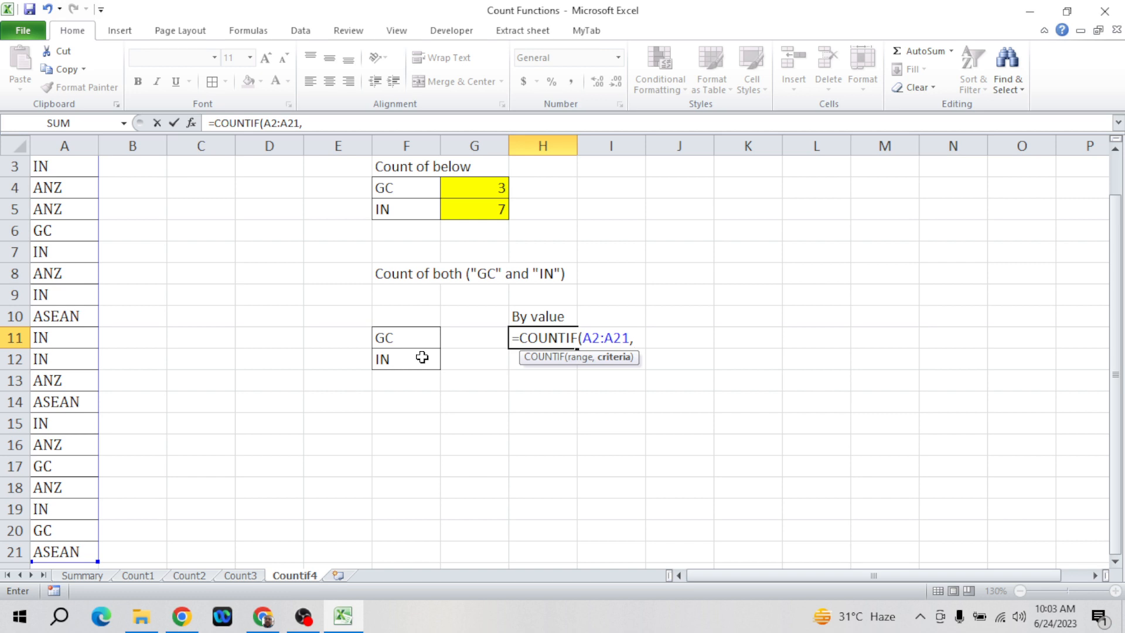
pyautogui.write('{"GC')
pyautogui.press('BackSpace')
pyautogui.write('C","IN"')
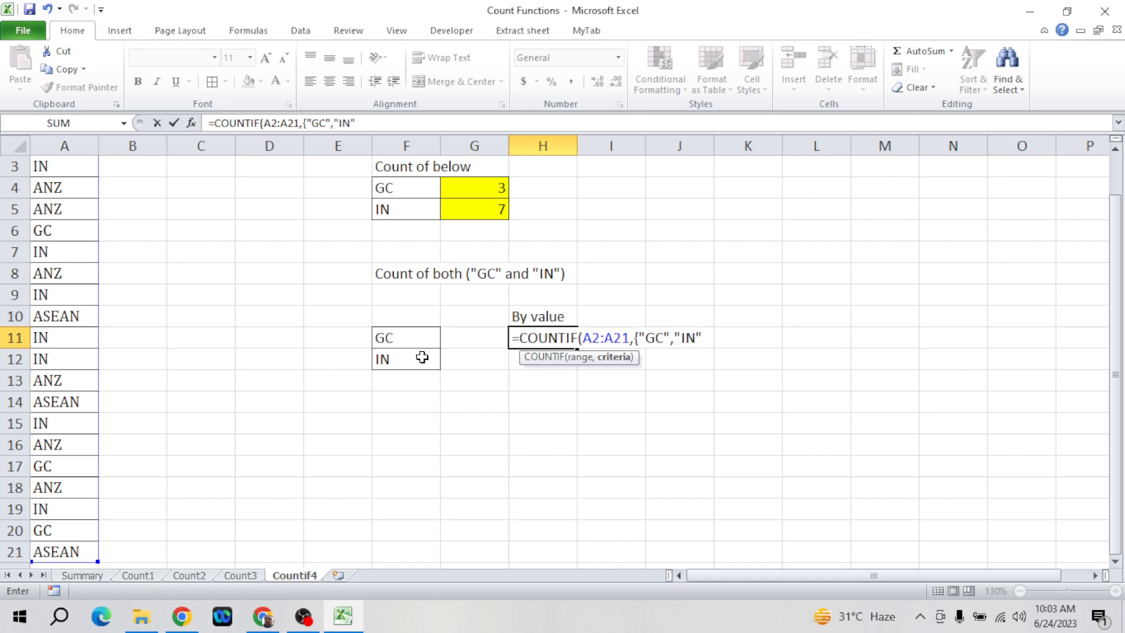
pyautogui.write('}')
pyautogui.press('Return')
pyautogui.press('Up')
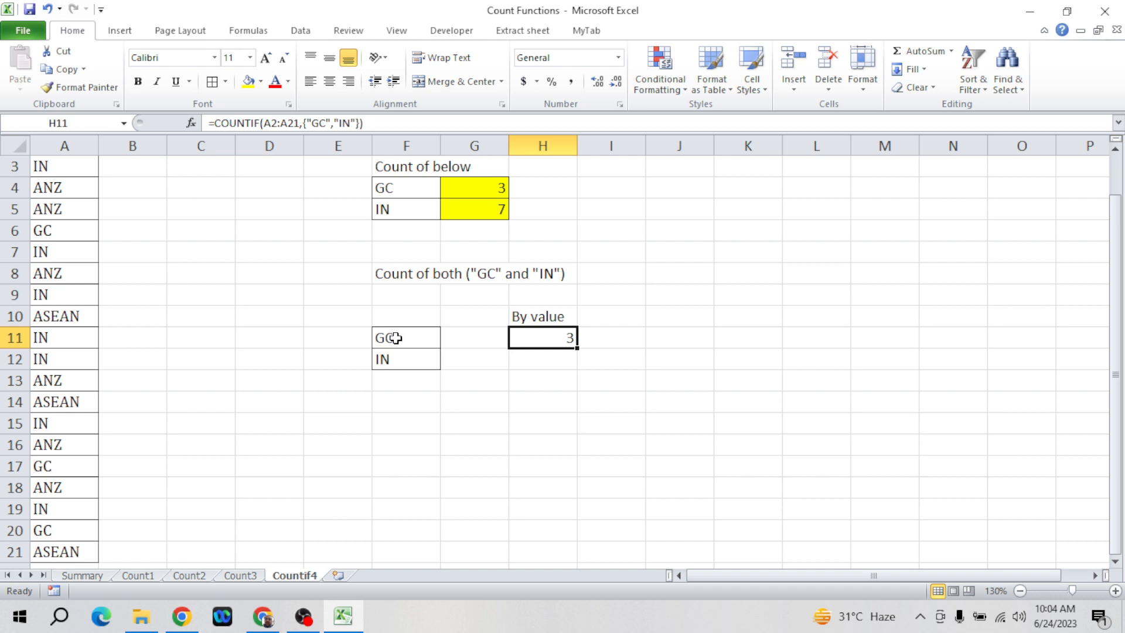
# - Re-enter the COUNTIF formula in H11 as an array formula
pyautogui.click(489, 124)
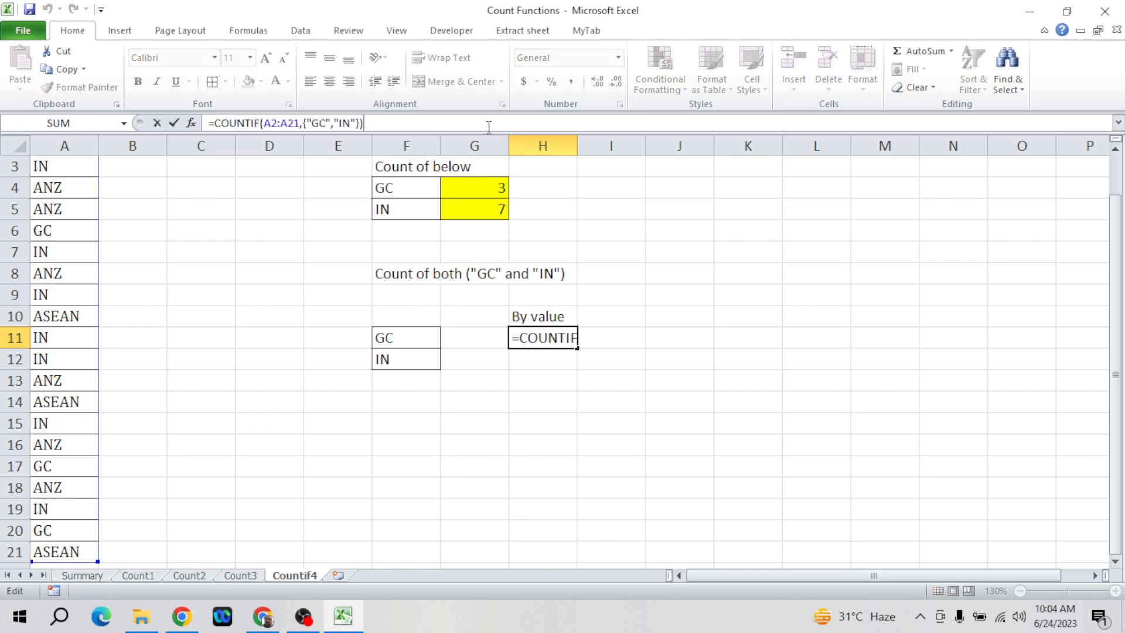
pyautogui.hotkey('ctrl', 'shift', 'Return')
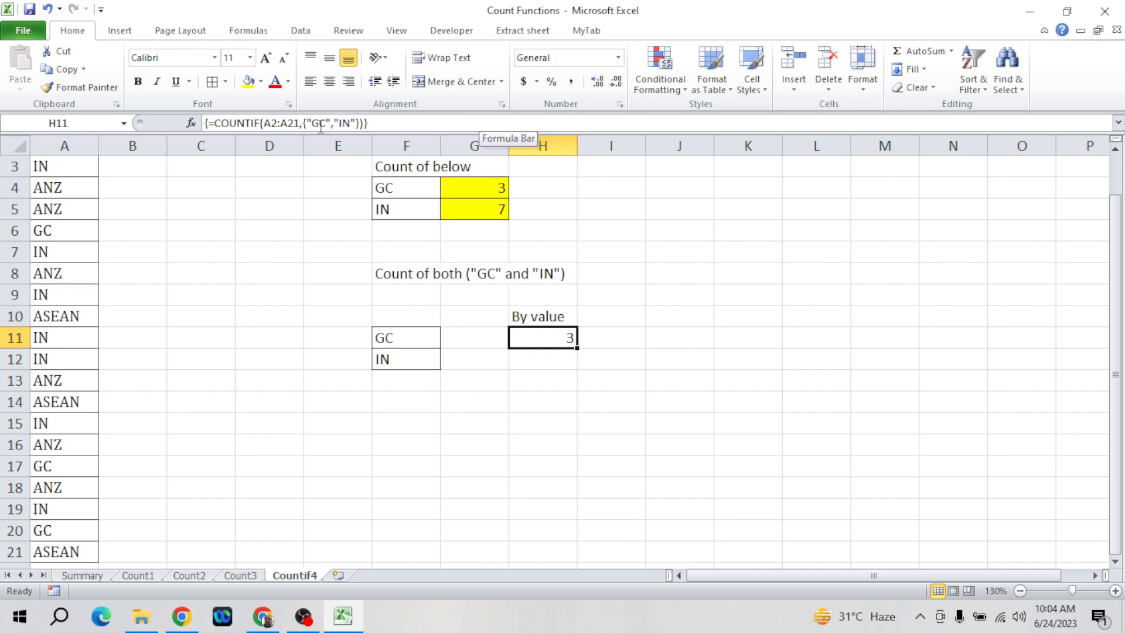
pyautogui.click(396, 123)
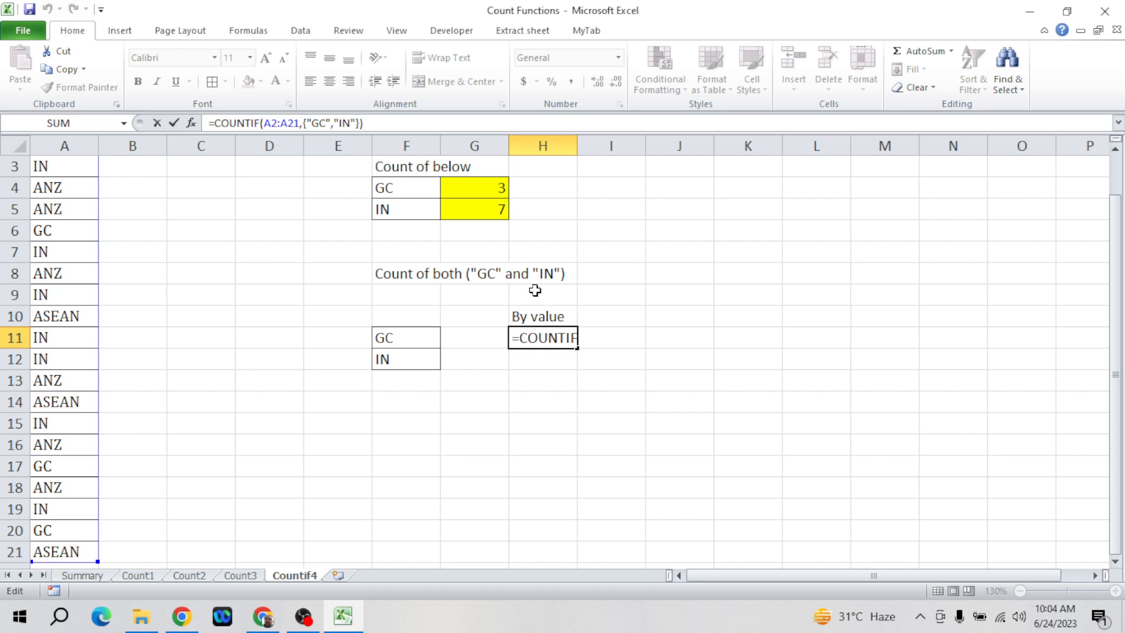
pyautogui.hotkey('ctrl', 'shift', 'Return')
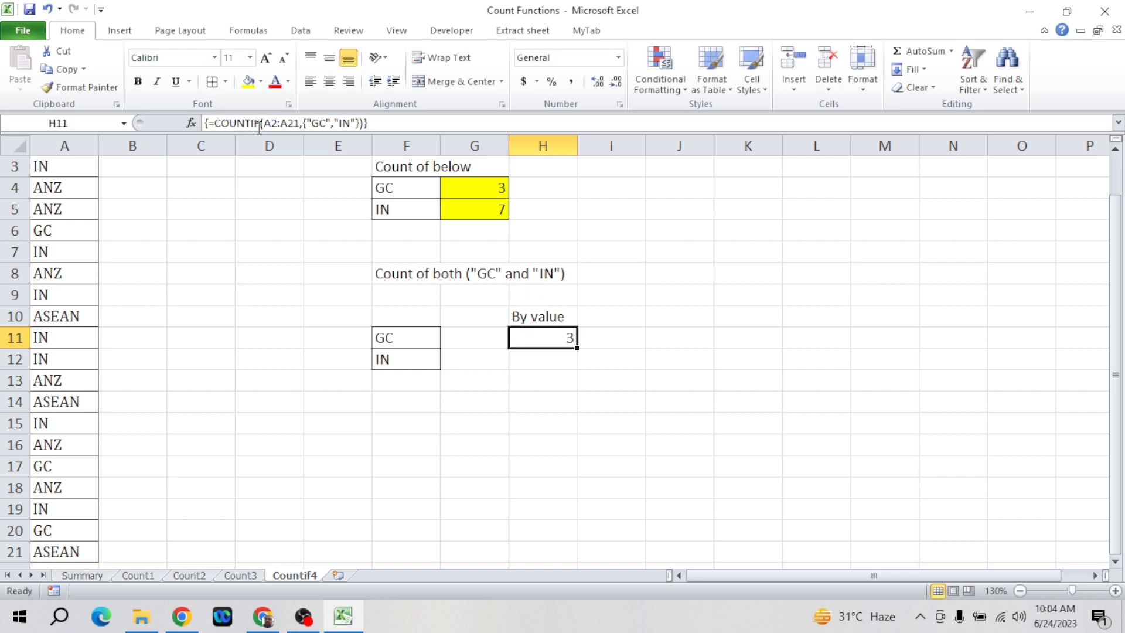
# - Wrap the COUNTIF formula in H11 in SUM so it reads =SUM(COUNTIF(A2:A21,{"GC","IN"}))
pyautogui.press('F2')
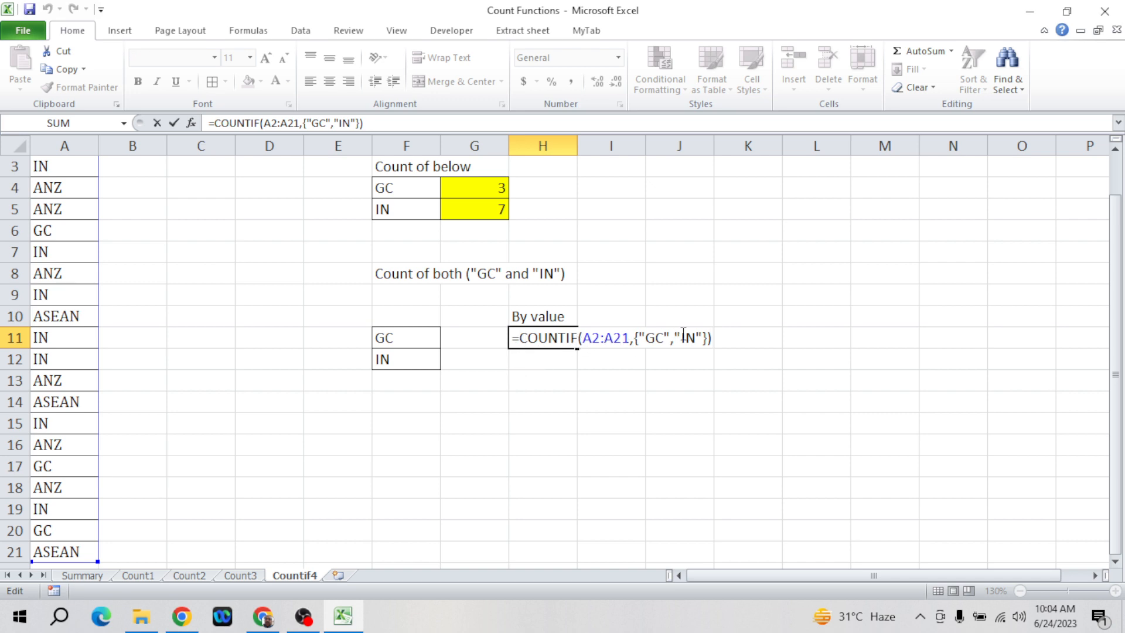
pyautogui.write('soun')
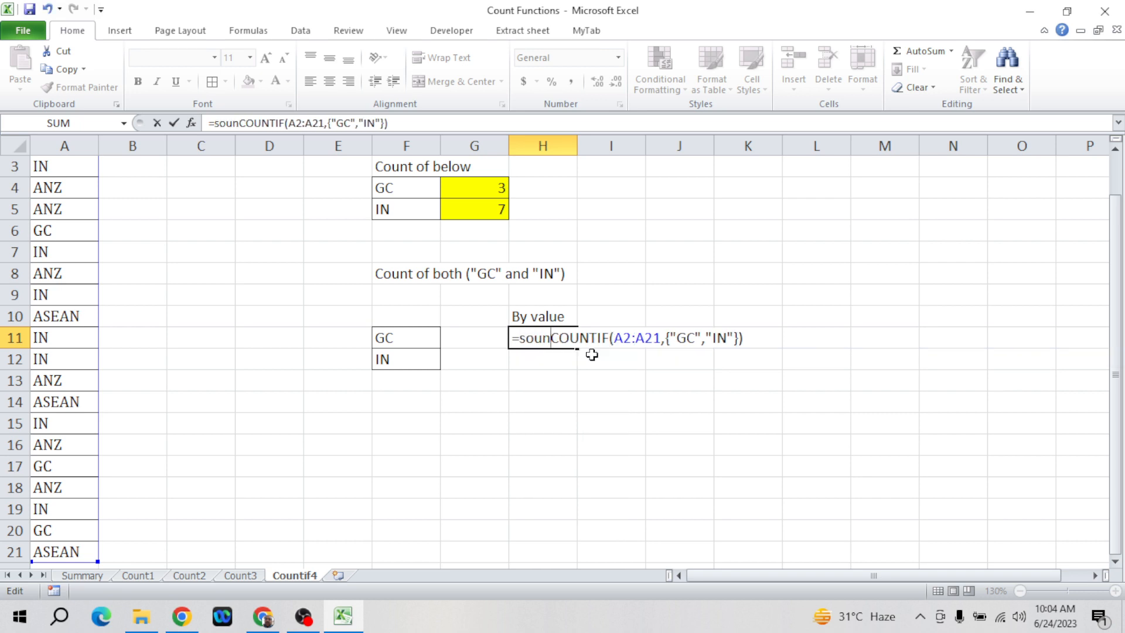
pyautogui.press('BackSpace')
pyautogui.press('BackSpace')
pyautogui.press('BackSpace')
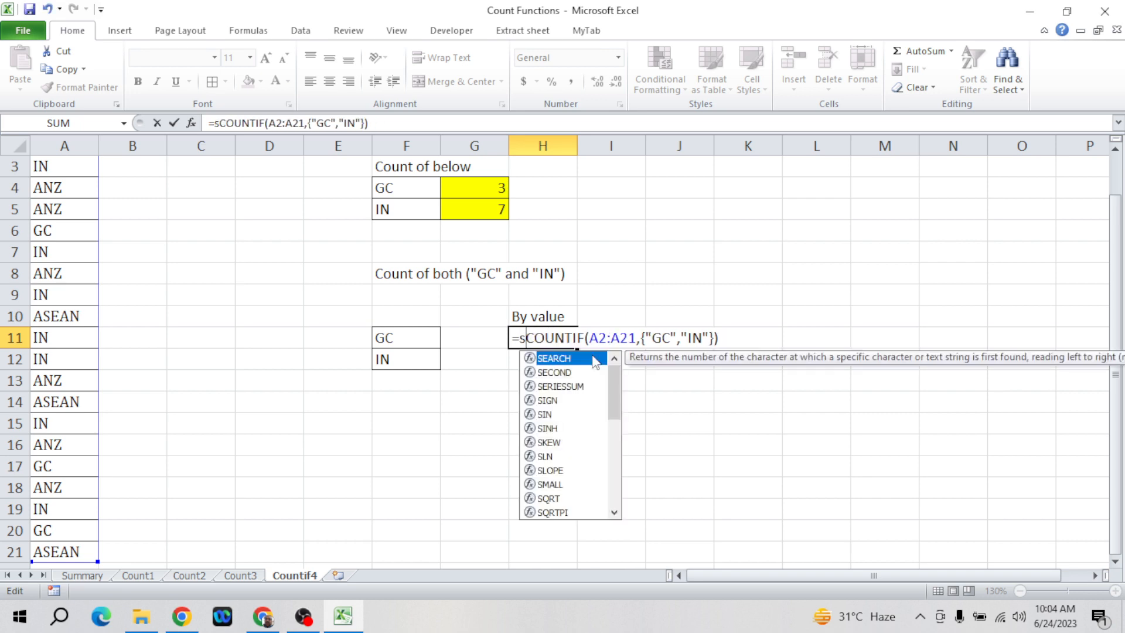
pyautogui.write('um')
pyautogui.press('Tab')
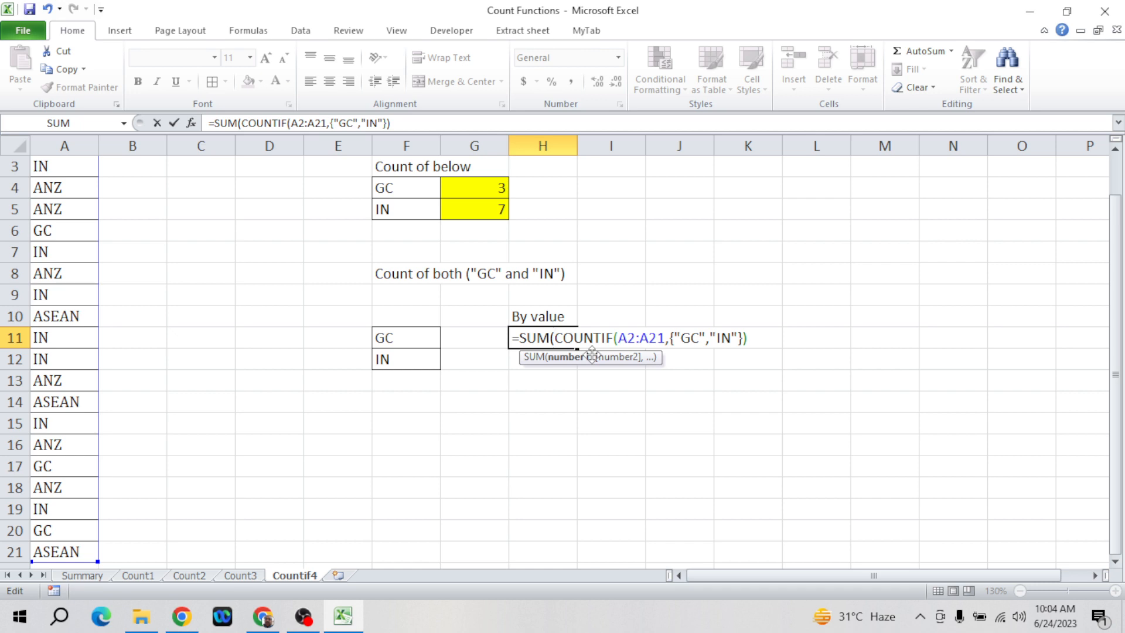
pyautogui.click(512, 117)
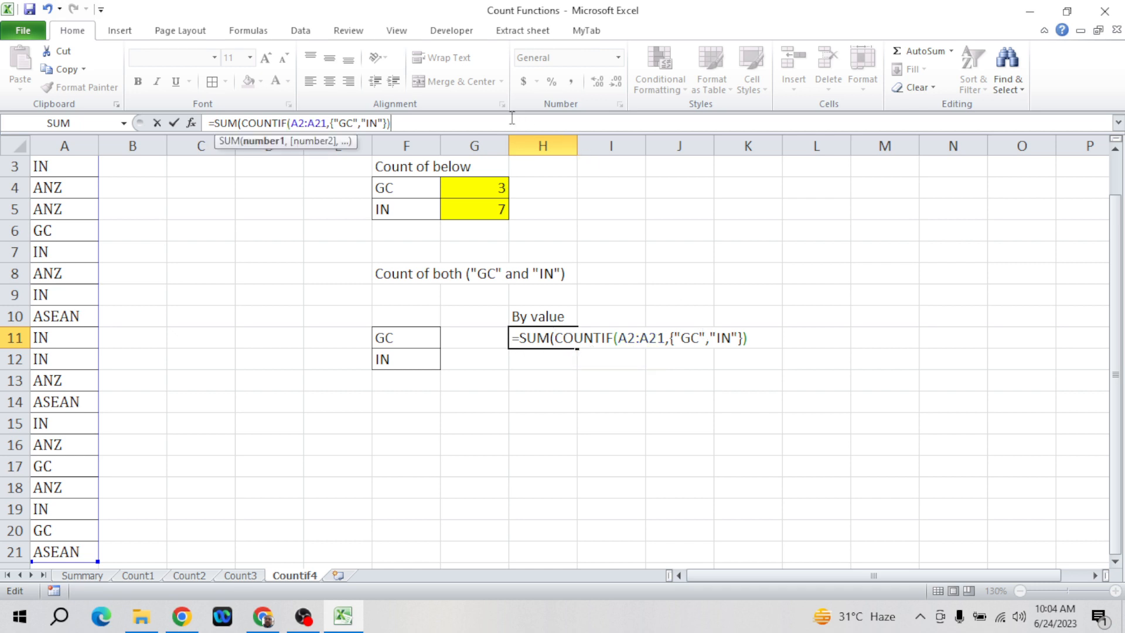
pyautogui.write(')')
pyautogui.press('Return')
pyautogui.press('Up')
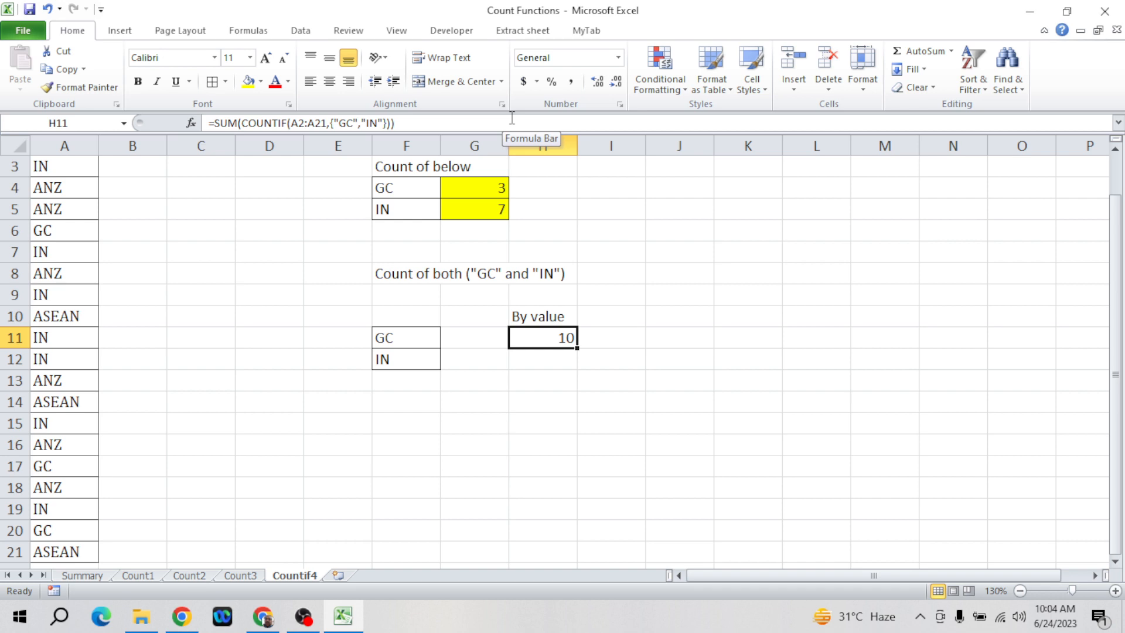
# - Check the sum of the separate counts in G4:G5, and fill the result cell H11 with yellow
pyautogui.moveTo(492, 185); pyautogui.dragTo(492, 209)
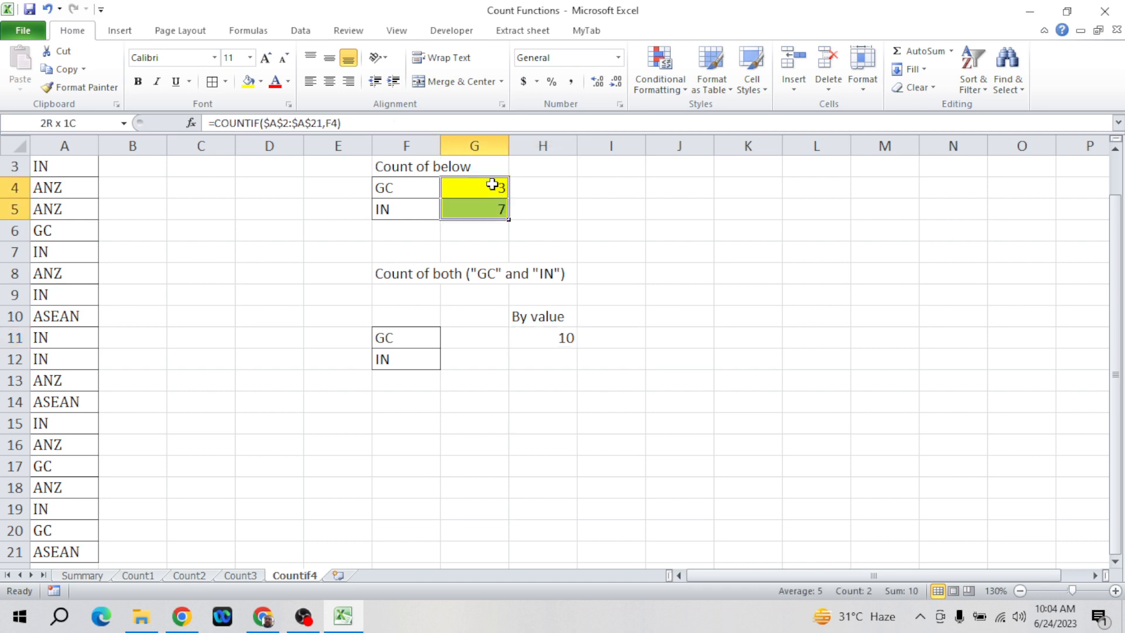
pyautogui.press('Down')
pyautogui.press('Down')
pyautogui.press('Down')
pyautogui.press('Down')
pyautogui.press('Down')
pyautogui.press('Down')
pyautogui.press('Down')
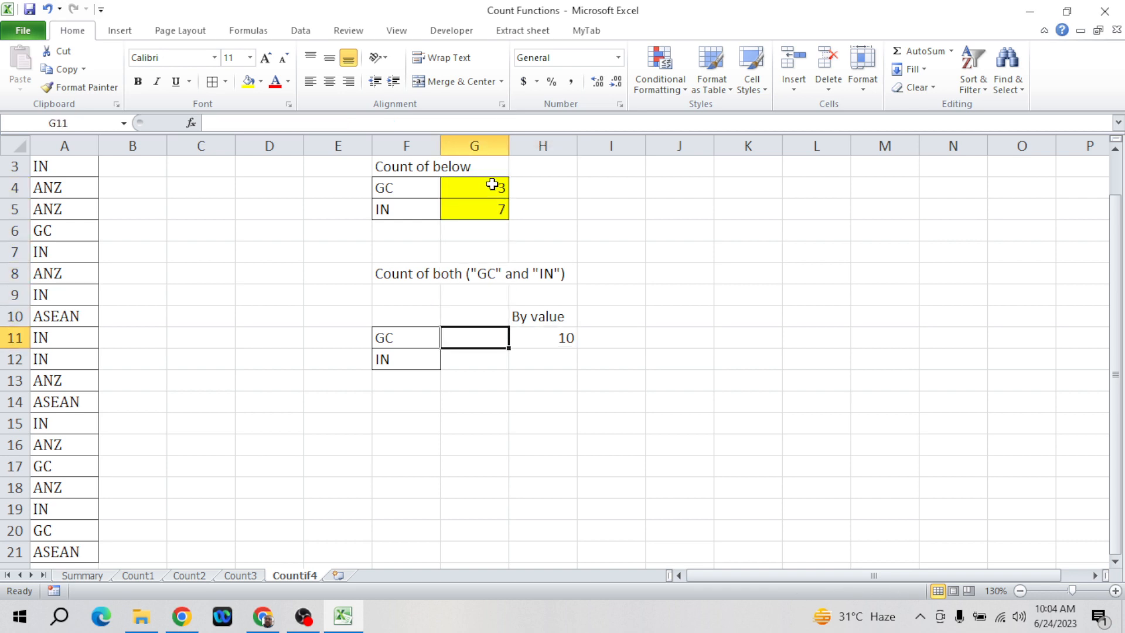
pyautogui.press('Right')
pyautogui.click(249, 81)
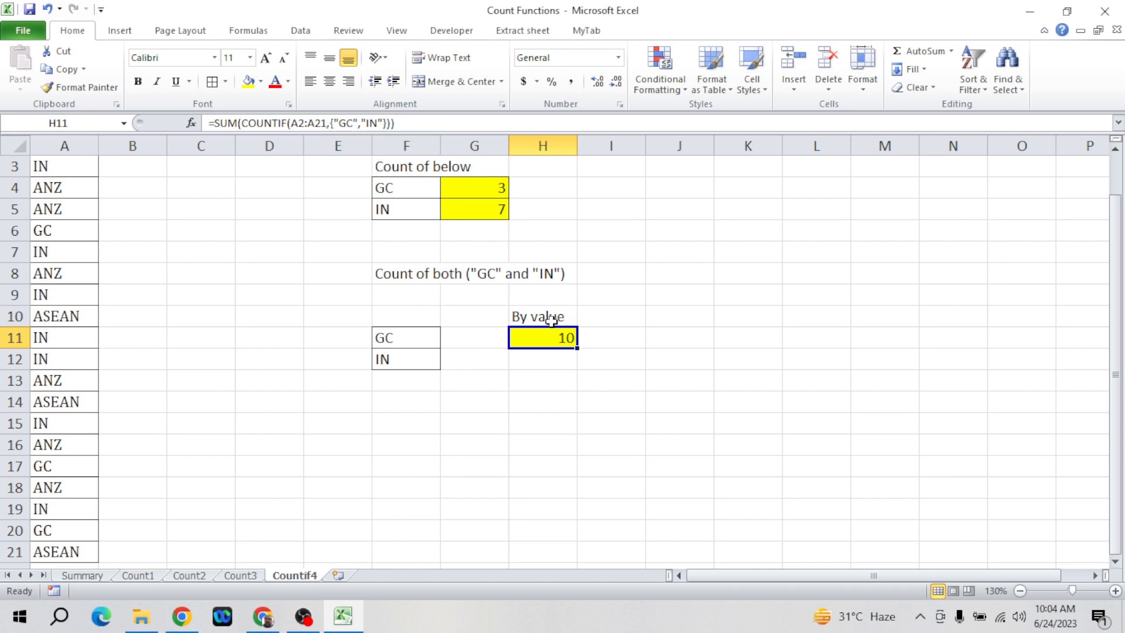
# - Examine the hard-coded criteria in H11's formula and the matching region entries in F11:F12
pyautogui.click(357, 123)
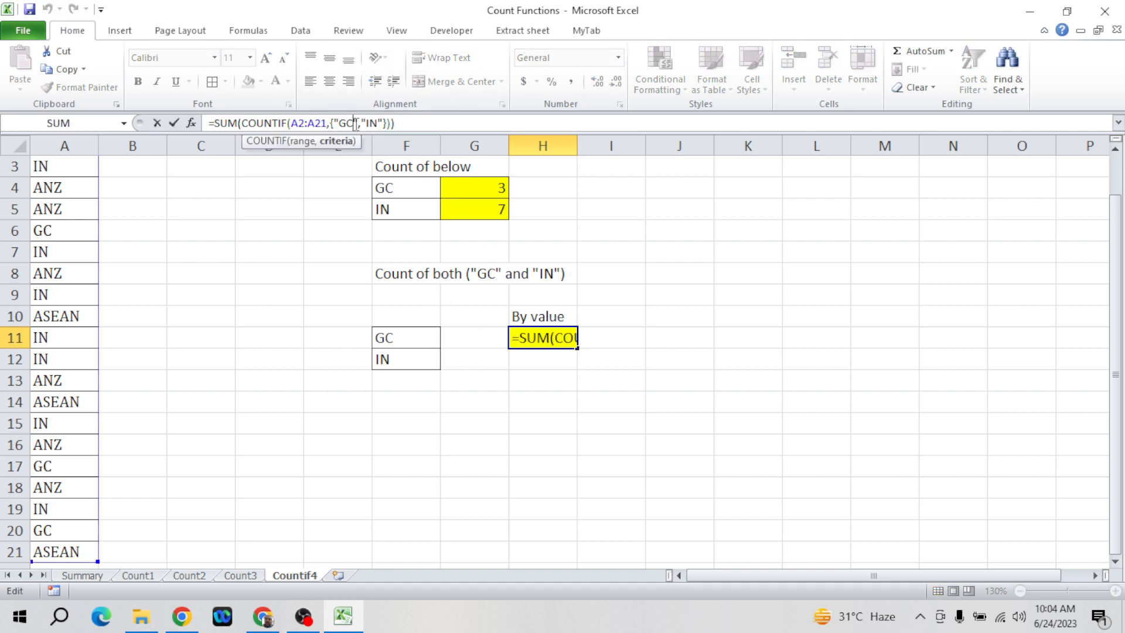
pyautogui.click(404, 358)
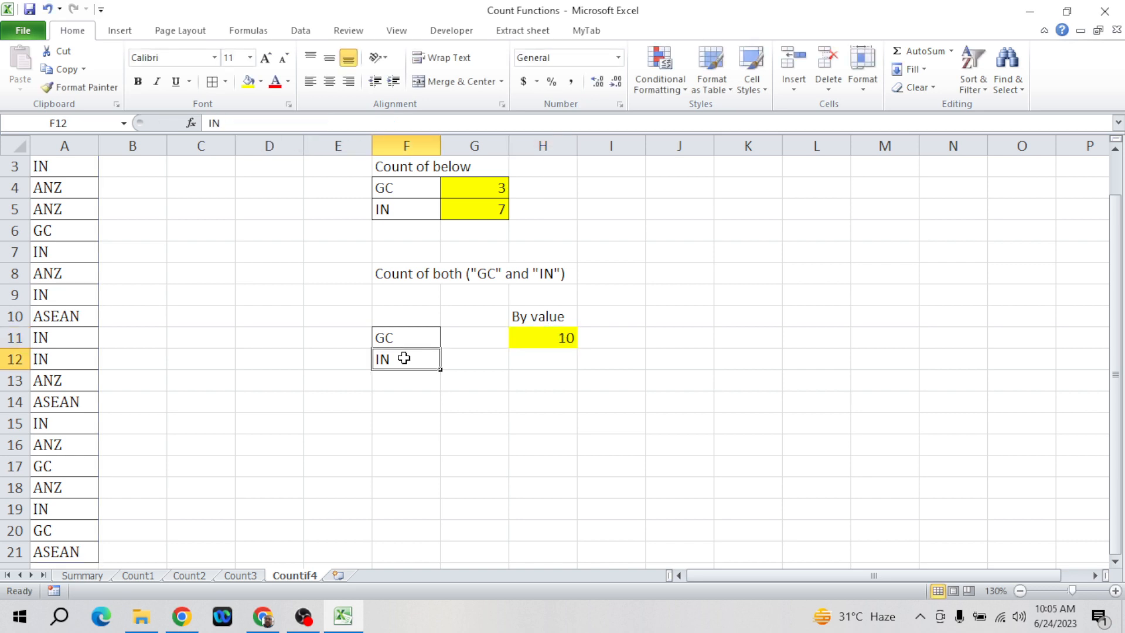
pyautogui.press('Up')
pyautogui.press('Up')
pyautogui.press('Right')
pyautogui.press('Right')
pyautogui.press('Right')
pyautogui.press('Left')
pyautogui.press('Left')
pyautogui.press('Left')
pyautogui.press('Down')
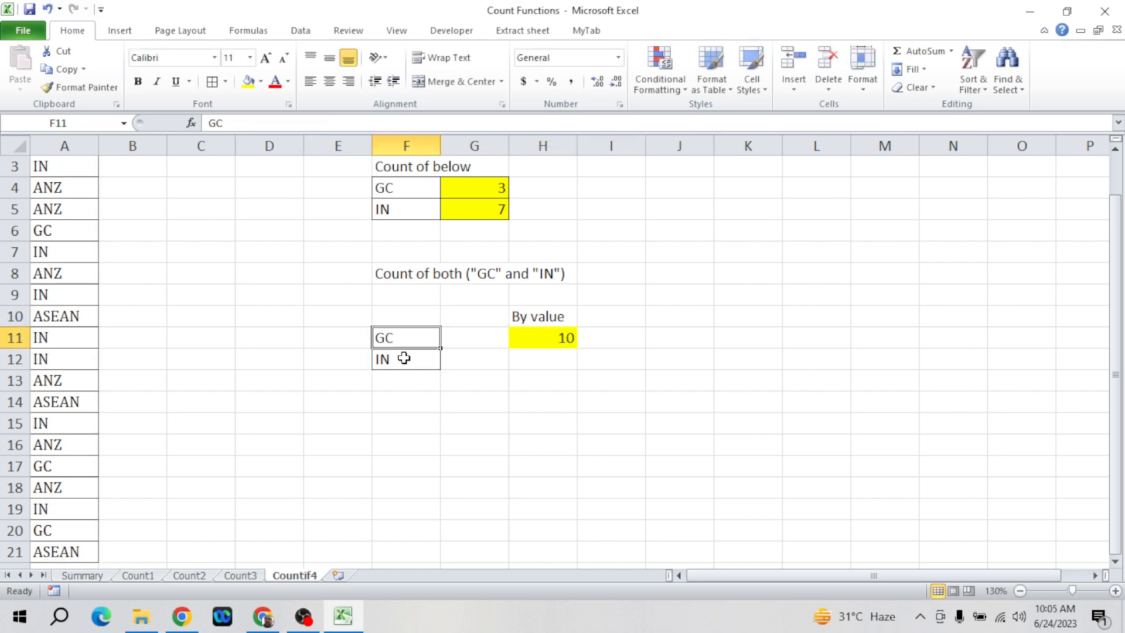
pyautogui.hotkey('shift', 'Down')
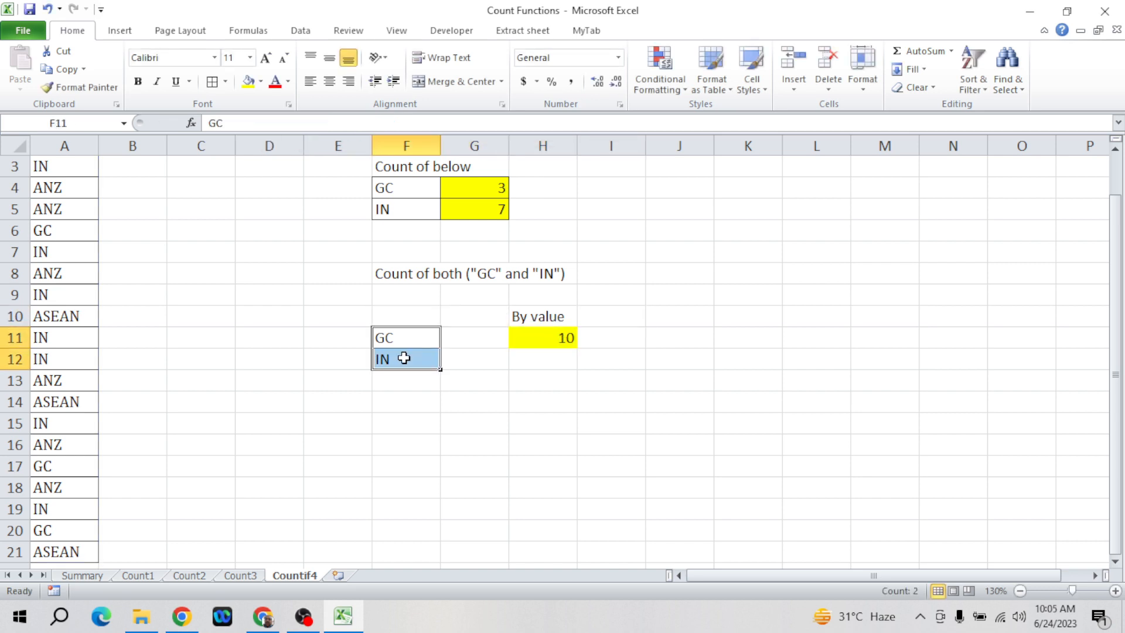
# - Copy the ASEAN entry from A10 into F13, below the GC and IN criteria
pyautogui.press('Up')
pyautogui.press('Left')
pyautogui.press('Left')
pyautogui.press('Left')
pyautogui.press('Left')
pyautogui.press('Left')
pyautogui.hotkey('ctrl', 'c')
pyautogui.press('Down')
pyautogui.press('Down')
pyautogui.press('Down')
pyautogui.press('Right')
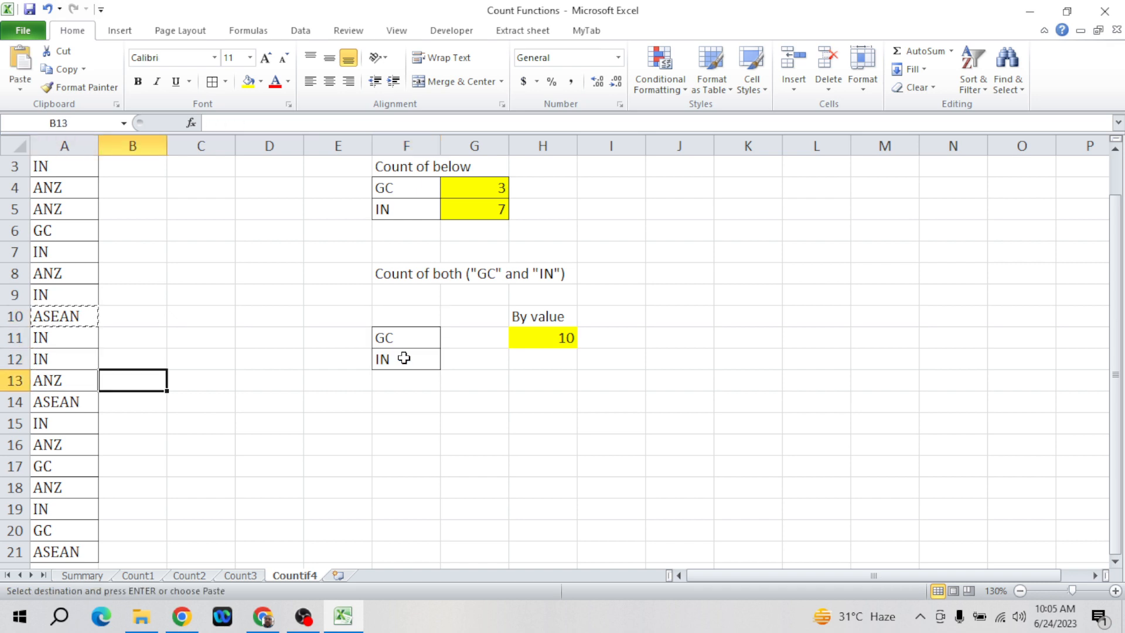
pyautogui.press('Right')
pyautogui.press('Right')
pyautogui.press('Right')
pyautogui.press('Right')
pyautogui.hotkey('ctrl', 'v')
pyautogui.press('Escape')
# - Add "asean" as a third criterion in the array constant of H11's SUM(COUNTIF) formula
pyautogui.press('Up')
pyautogui.press('Up')
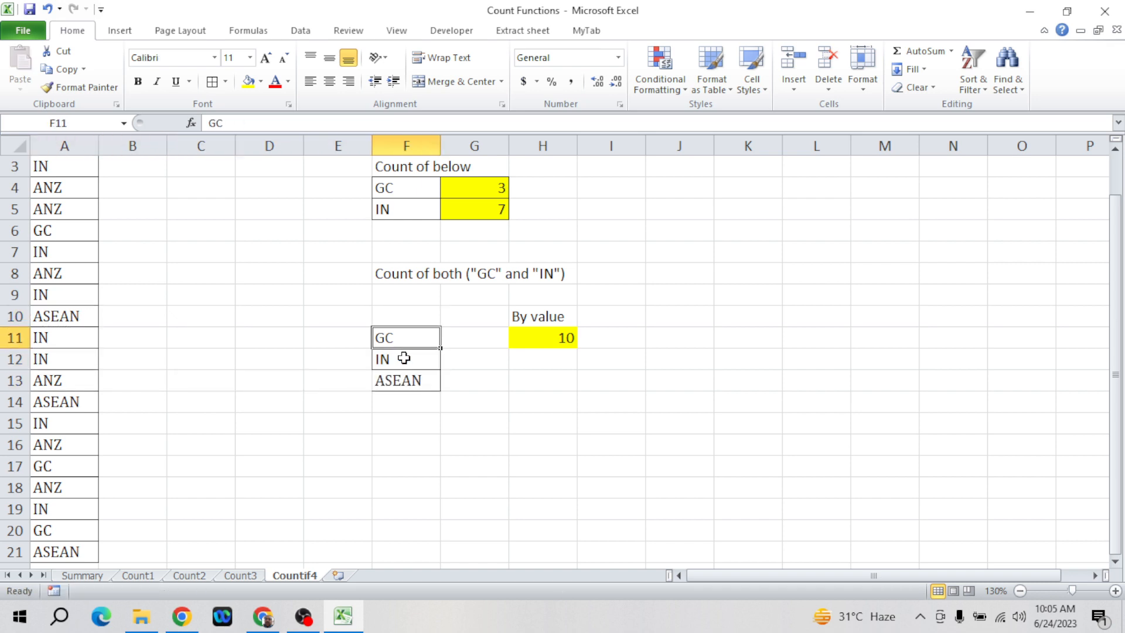
pyautogui.press('Right')
pyautogui.press('Right')
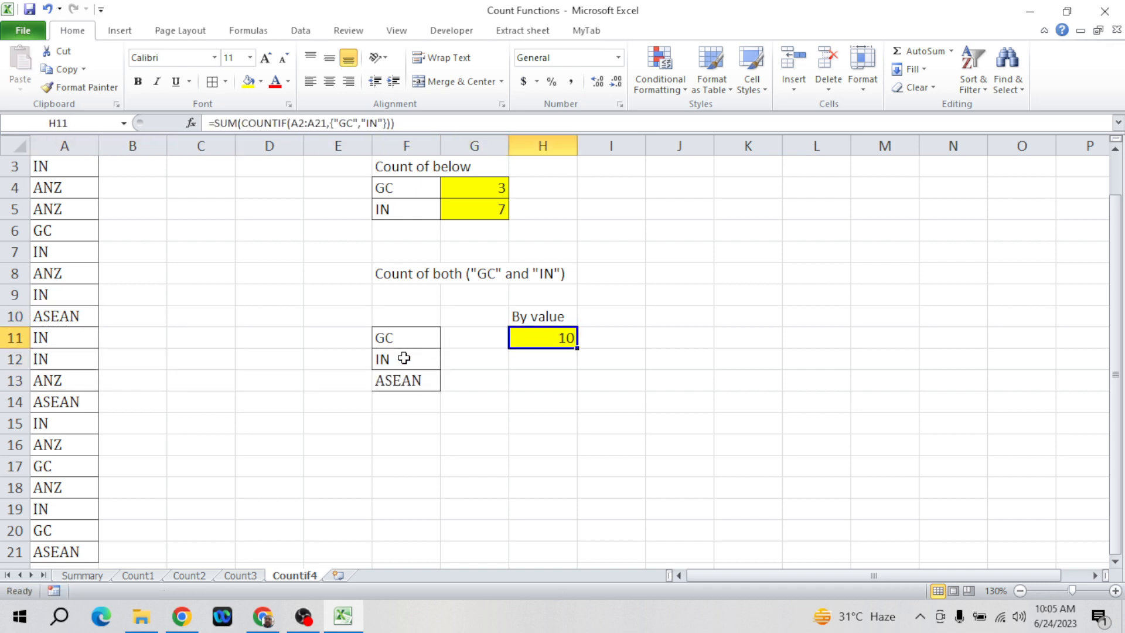
pyautogui.click(383, 122)
pyautogui.write(',')
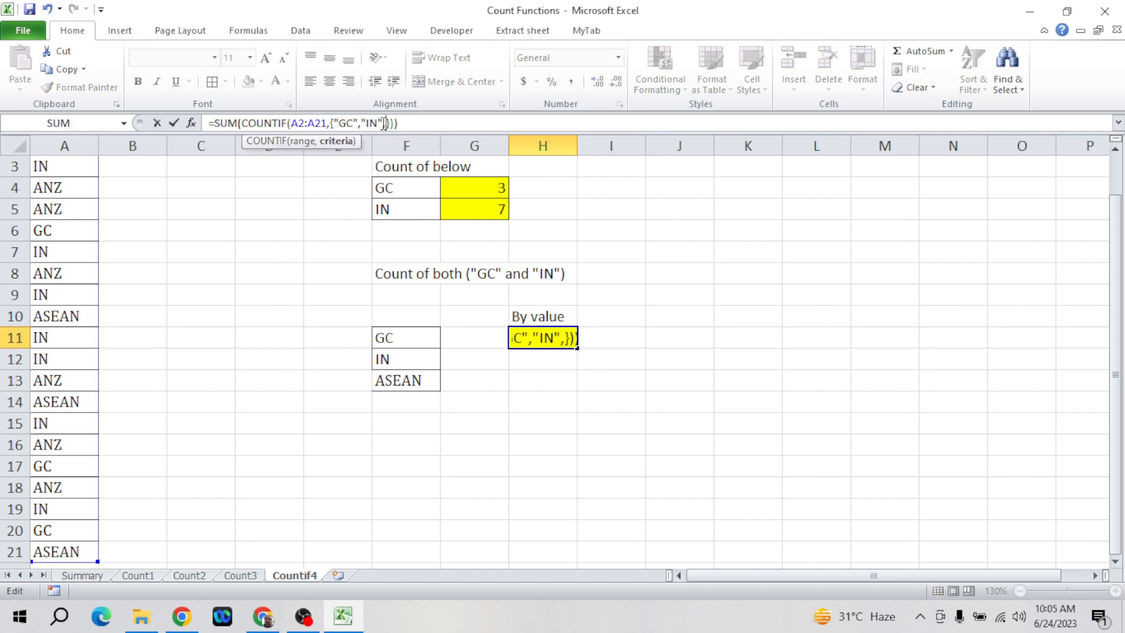
pyautogui.write('"asean"')
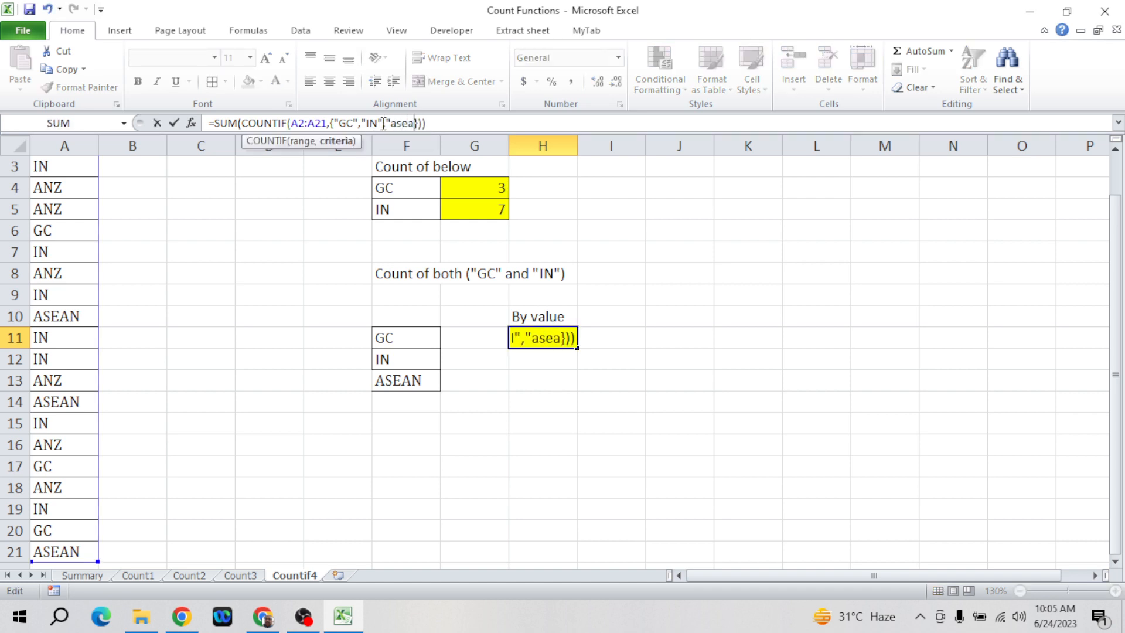
pyautogui.press('Return')
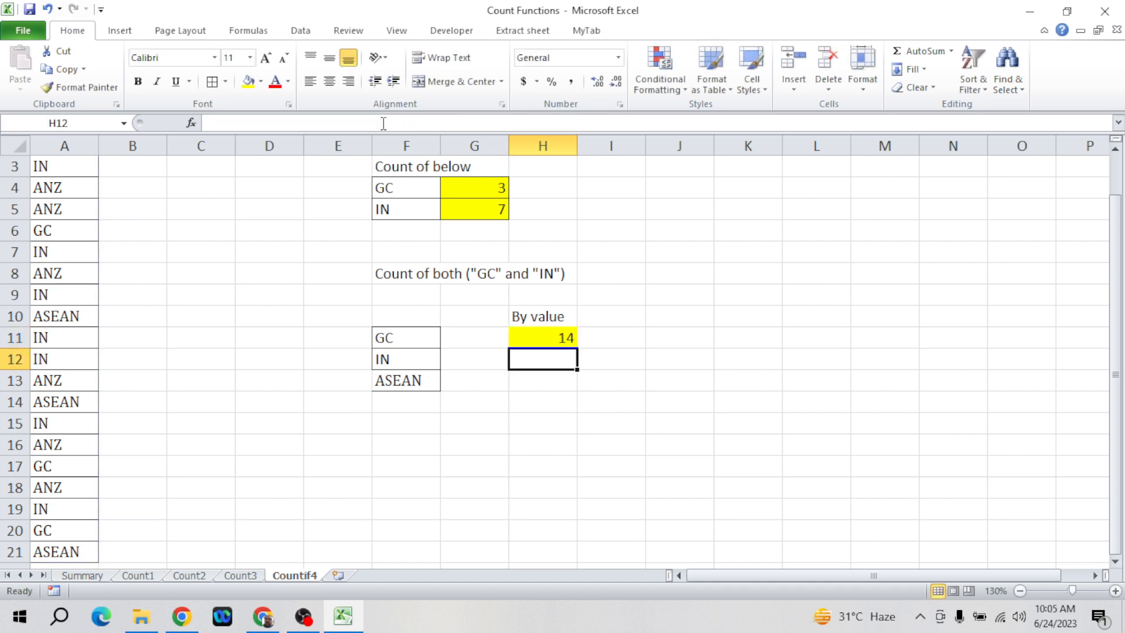
# - Enter the label "By reference" in H14
pyautogui.press('Up')
pyautogui.press('Down')
pyautogui.press('Down')
pyautogui.press('Down')
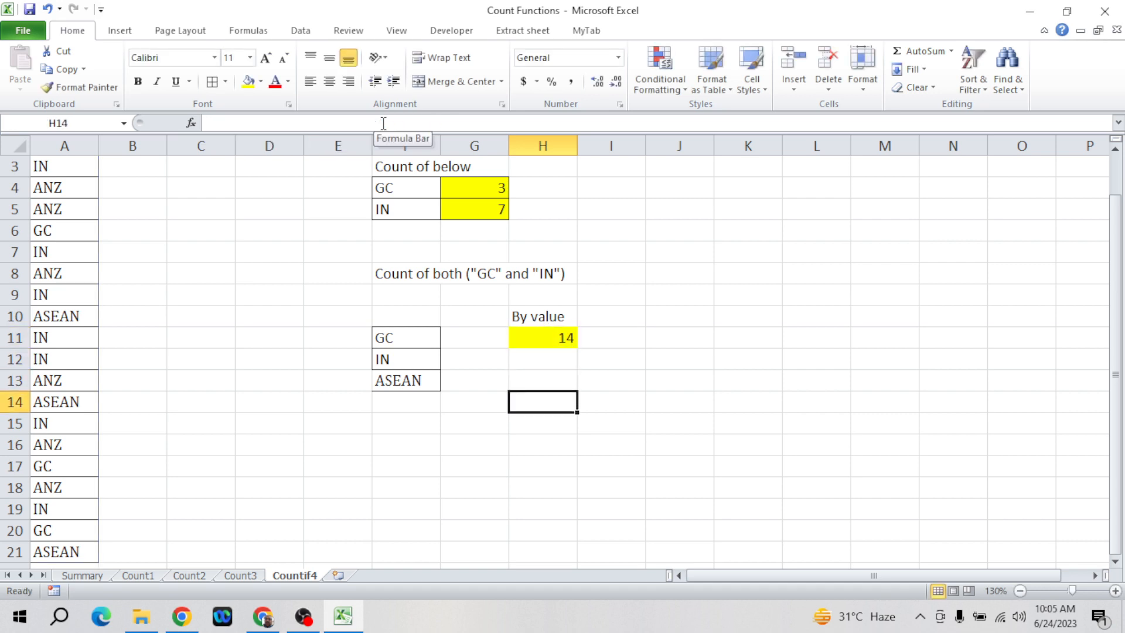
pyautogui.write('By re')
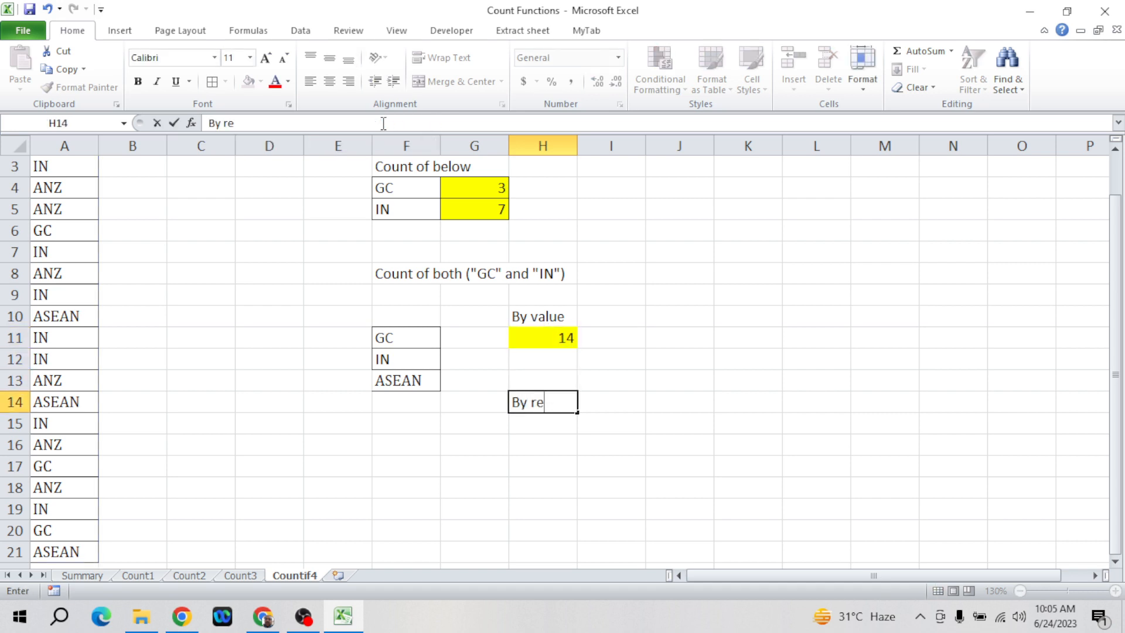
pyautogui.write('ference')
pyautogui.press('Return')
# - Write a COUNTIF formula in H16 with A2:A21 as the range and F11:F13 as the criteria
pyautogui.press('Down')
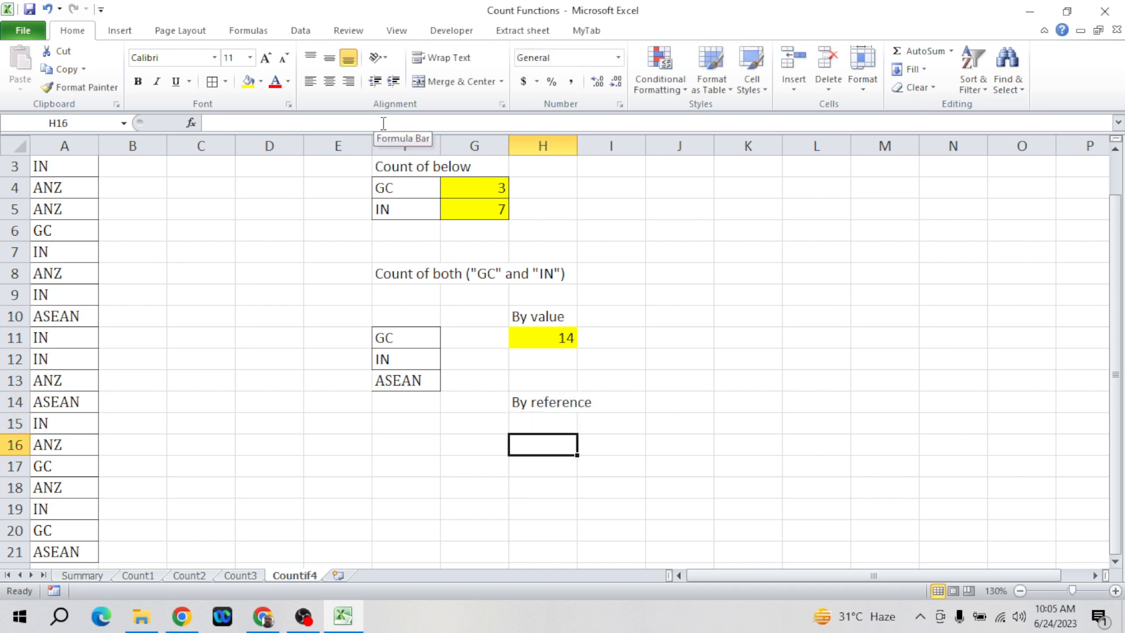
pyautogui.write('=coun')
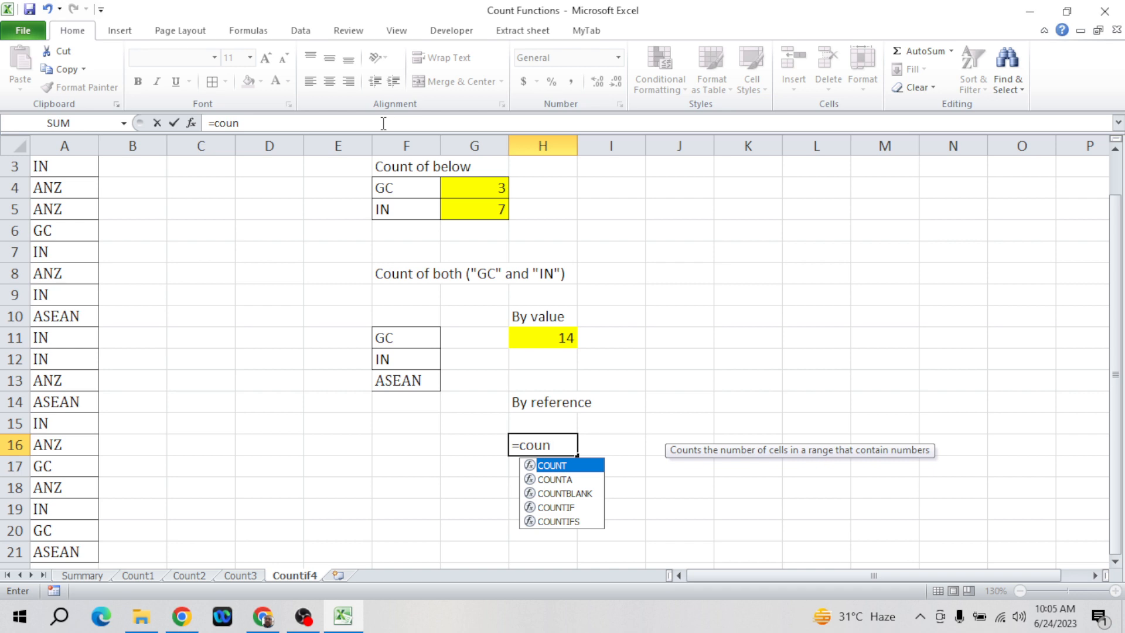
pyautogui.press('Down')
pyautogui.press('Down')
pyautogui.press('Tab')
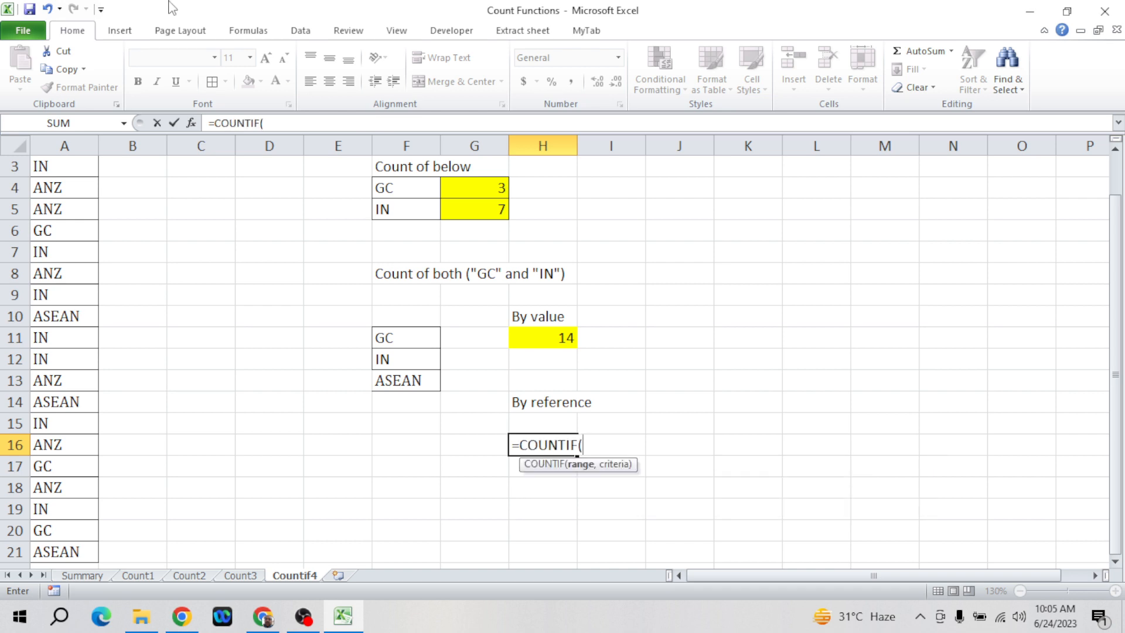
pyautogui.click(54, 169)
pyautogui.hotkey('ctrl', 'Up')
pyautogui.press('Down')
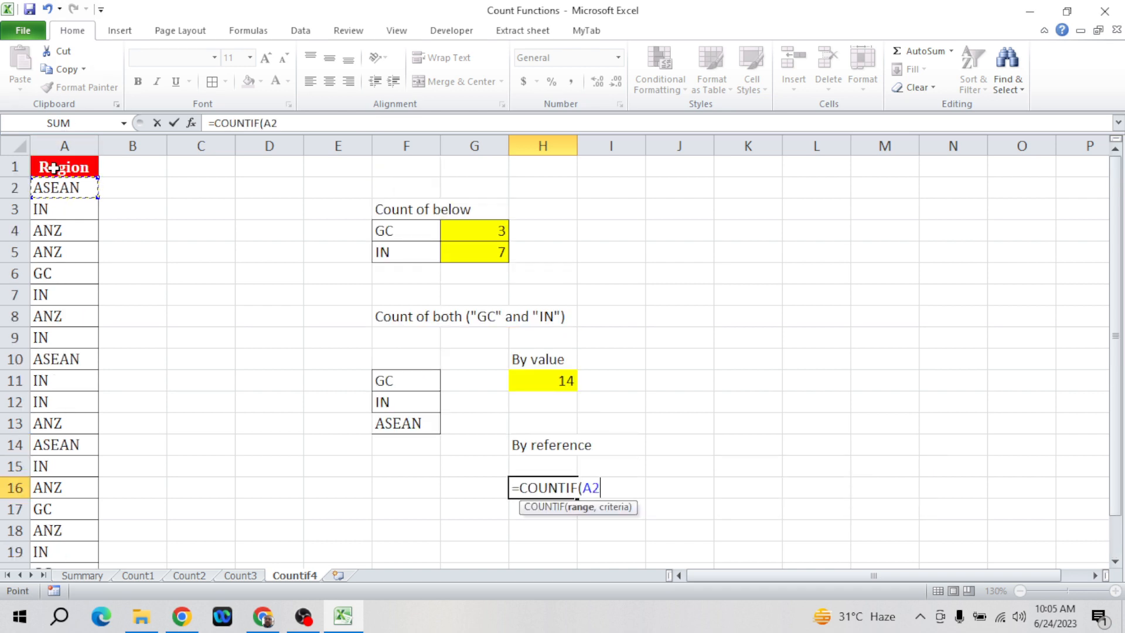
pyautogui.hotkey('ctrl', 'shift', 'Down')
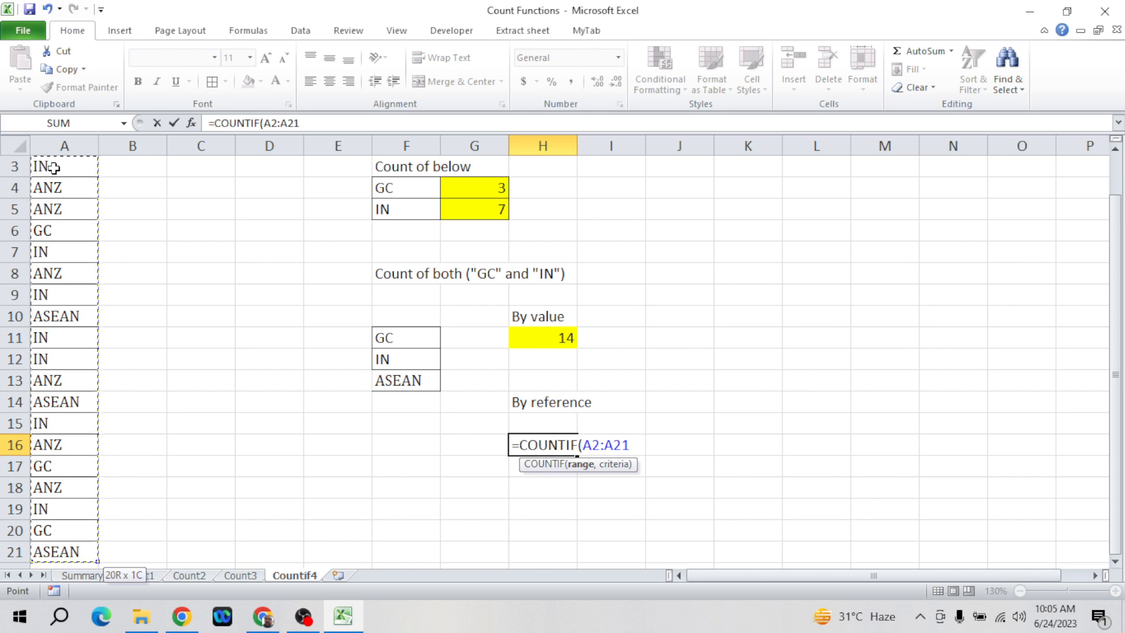
pyautogui.write(',')
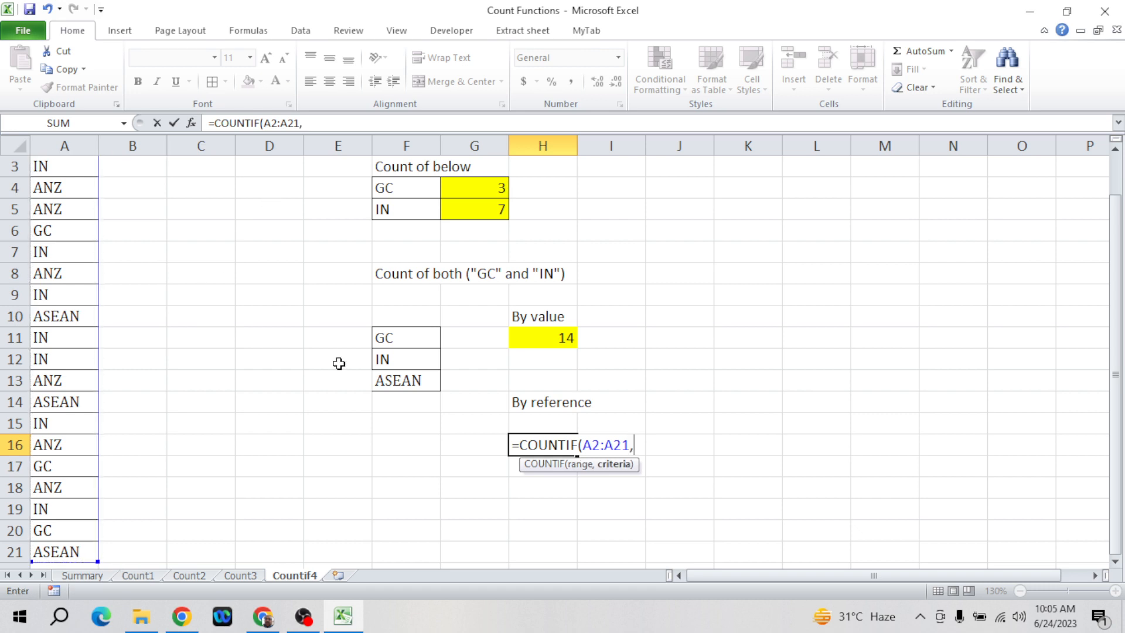
pyautogui.click(399, 345)
pyautogui.hotkey('ctrl', 'shift', 'Down')
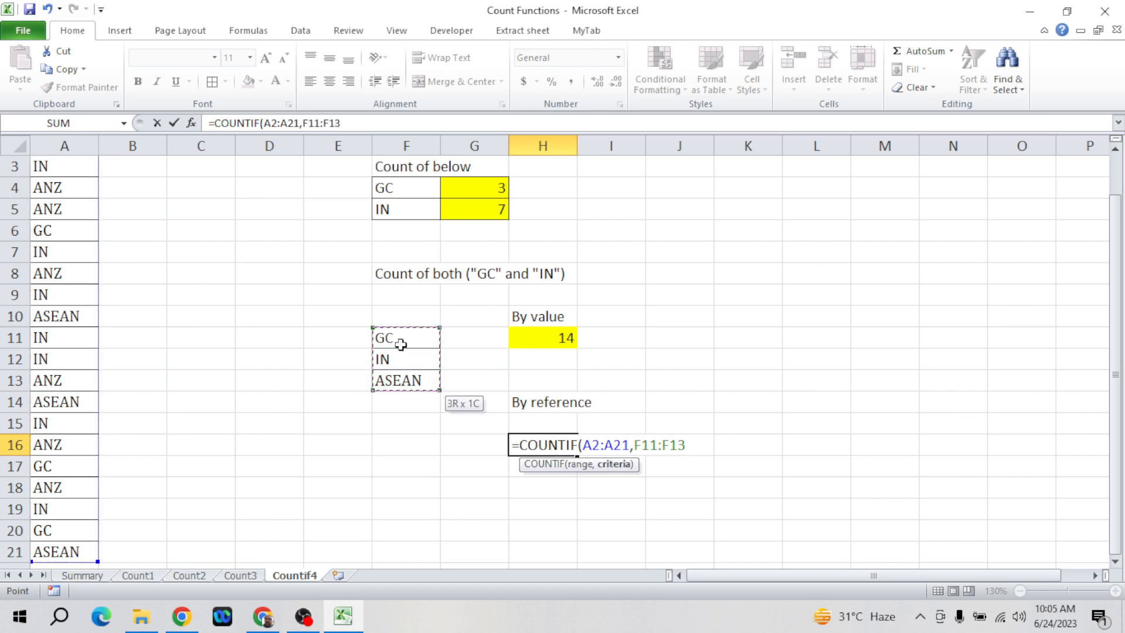
pyautogui.write(')')
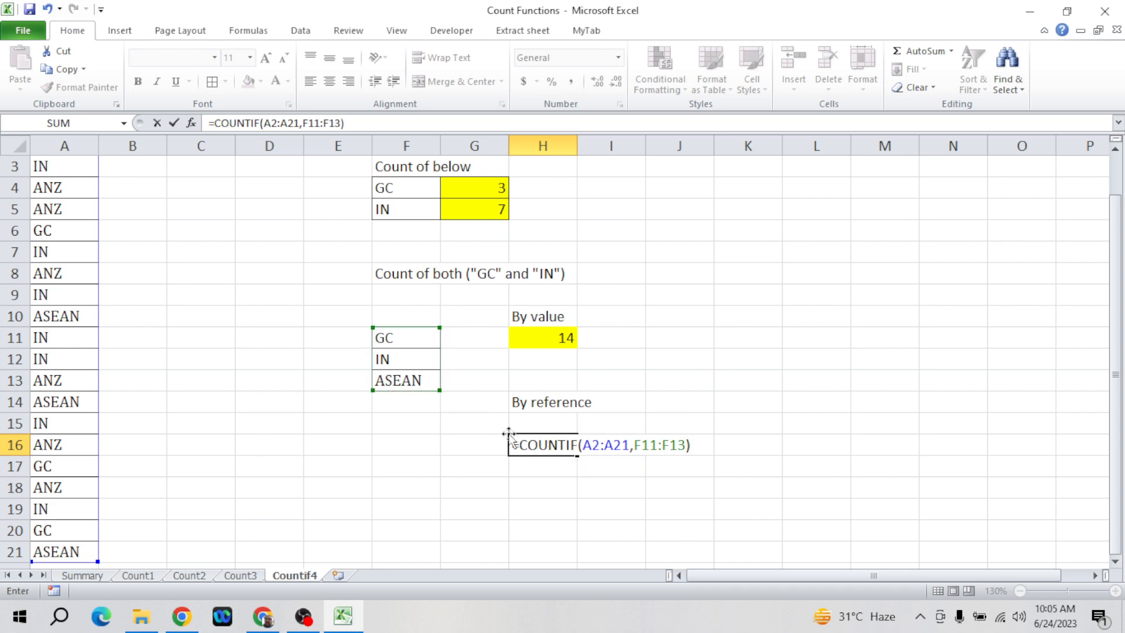
# - Wrap H16's COUNTIF in SUM and enter it as =SUM(COUNTIF(A2:A21,F11:F13))
pyautogui.click(216, 123)
pyautogui.write('sum(')
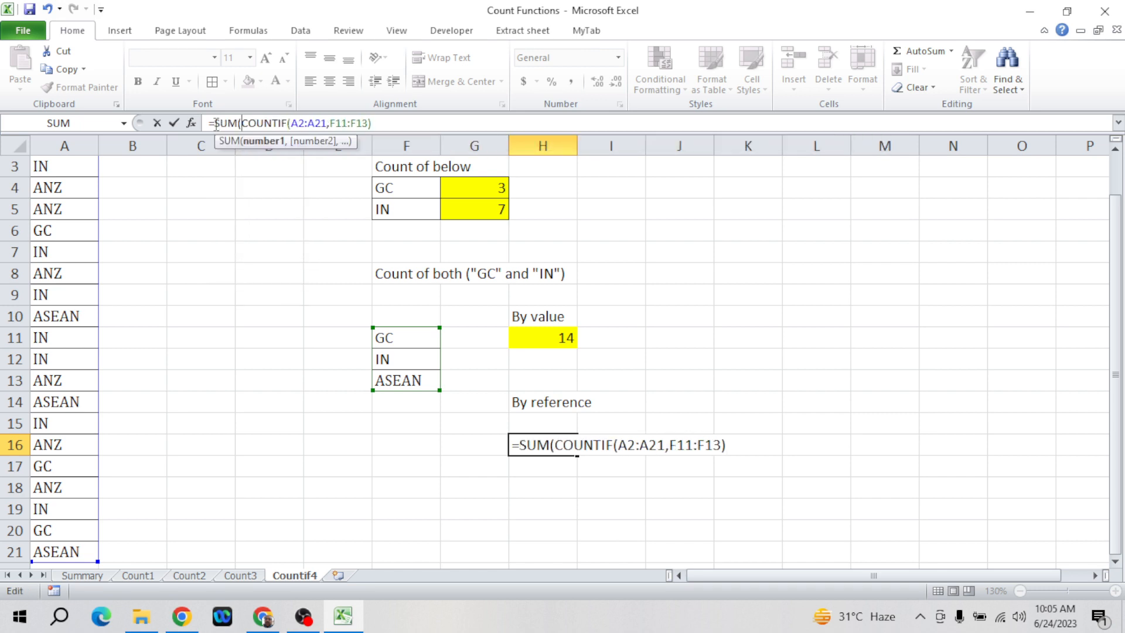
pyautogui.press('Return')
pyautogui.press('Return')
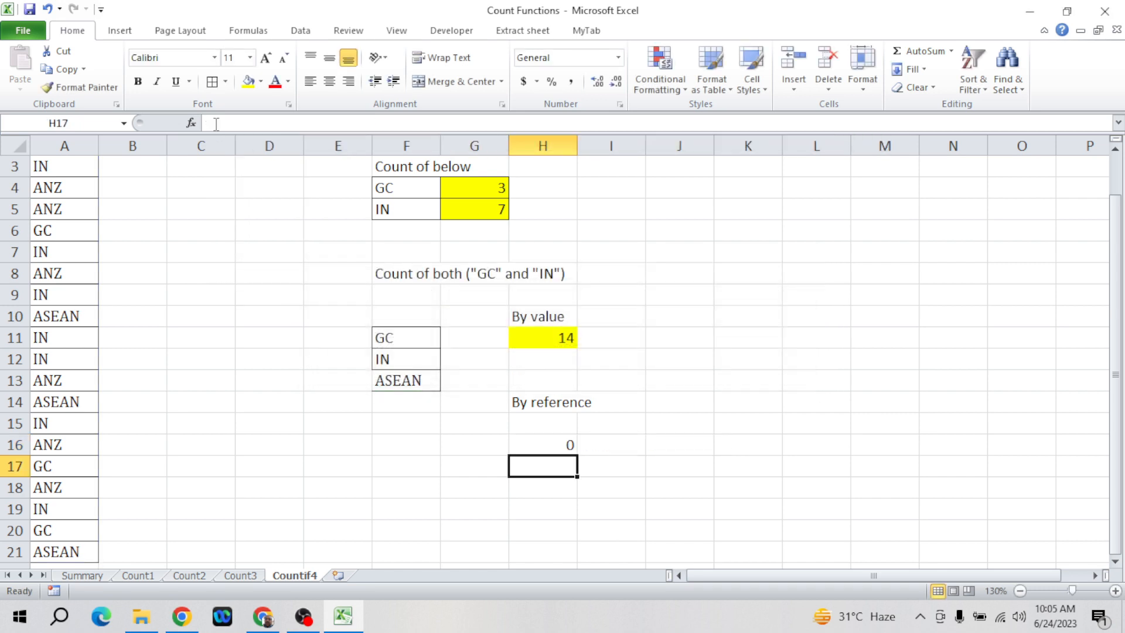
# - Re-enter H16's SUM(COUNTIF) formula as an array formula and fill the cell yellow
pyautogui.press('Up')
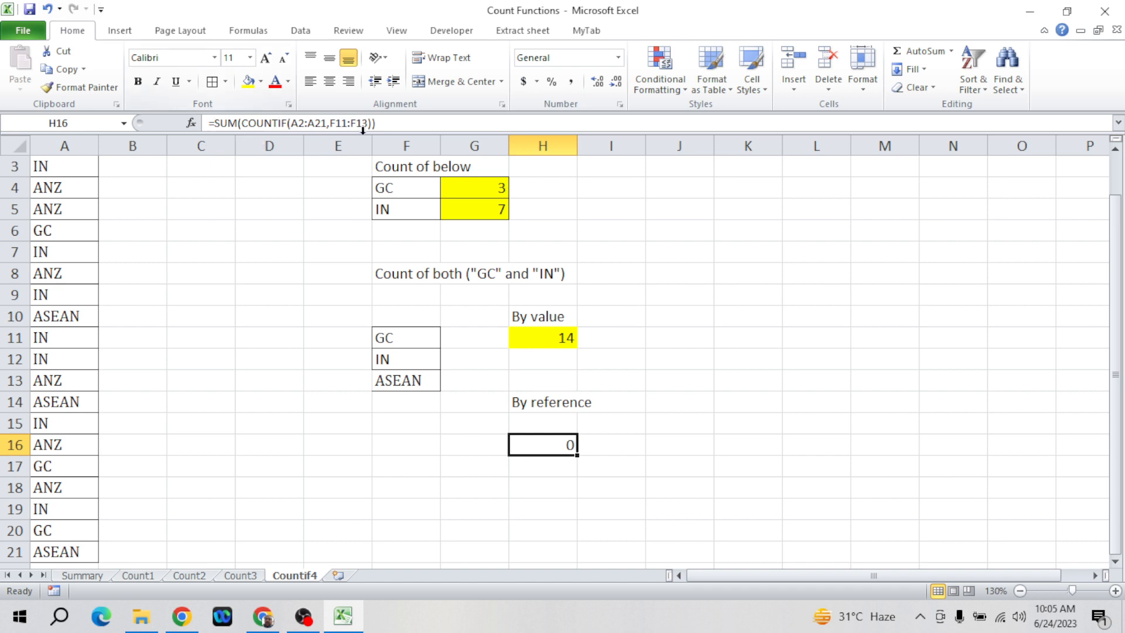
pyautogui.click(419, 124)
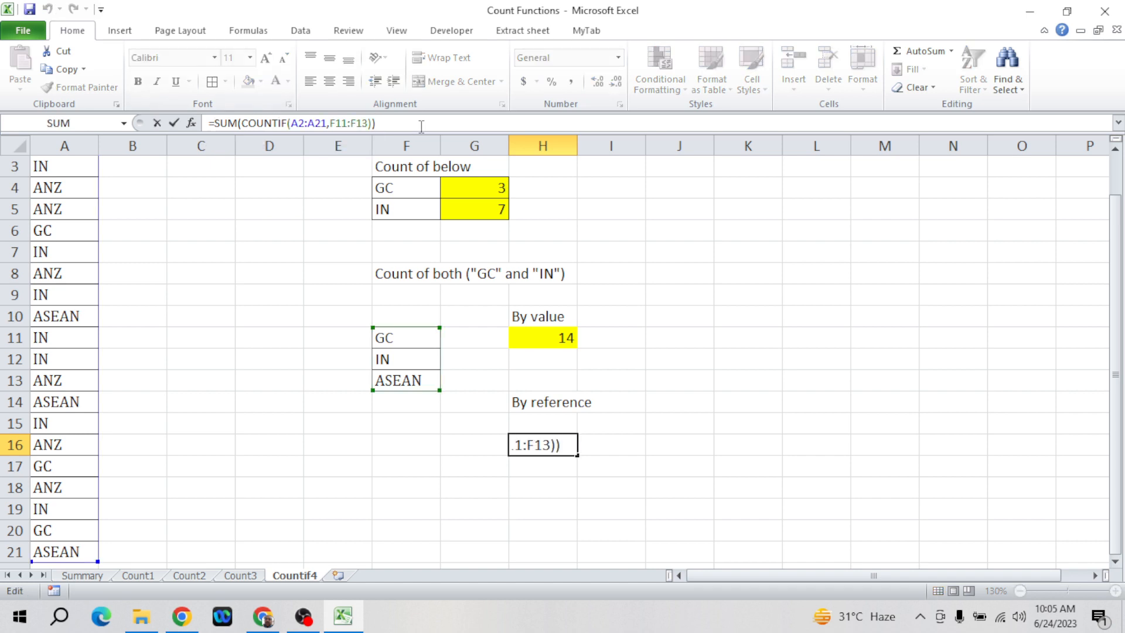
pyautogui.hotkey('ctrl', 'shift', 'Return')
pyautogui.press('Right')
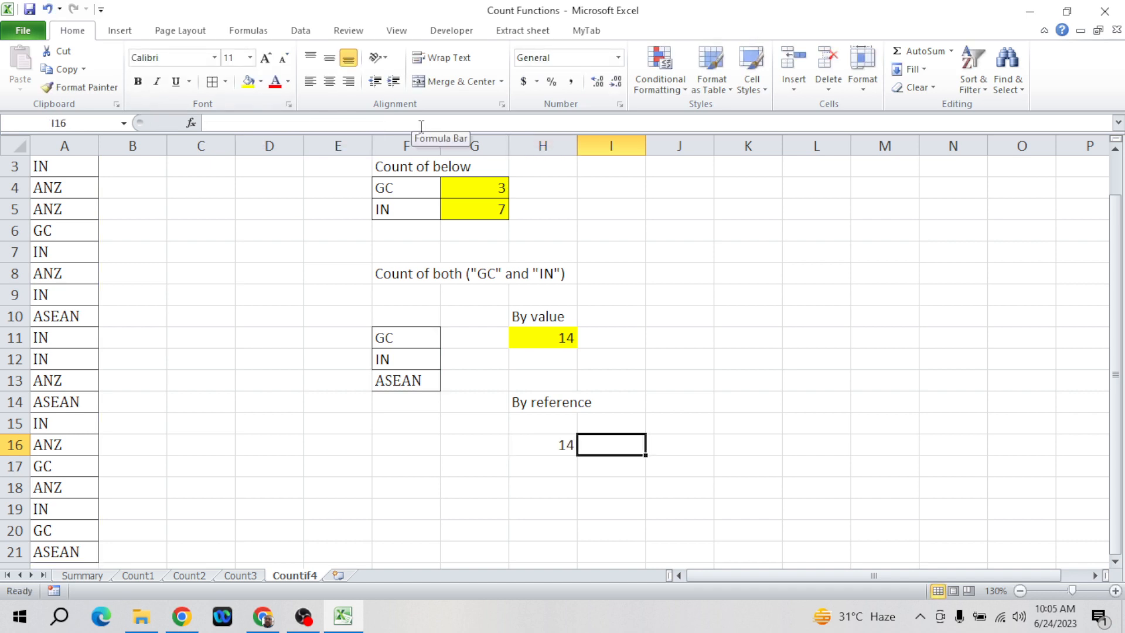
pyautogui.press('Right')
pyautogui.press('Left')
pyautogui.press('Left')
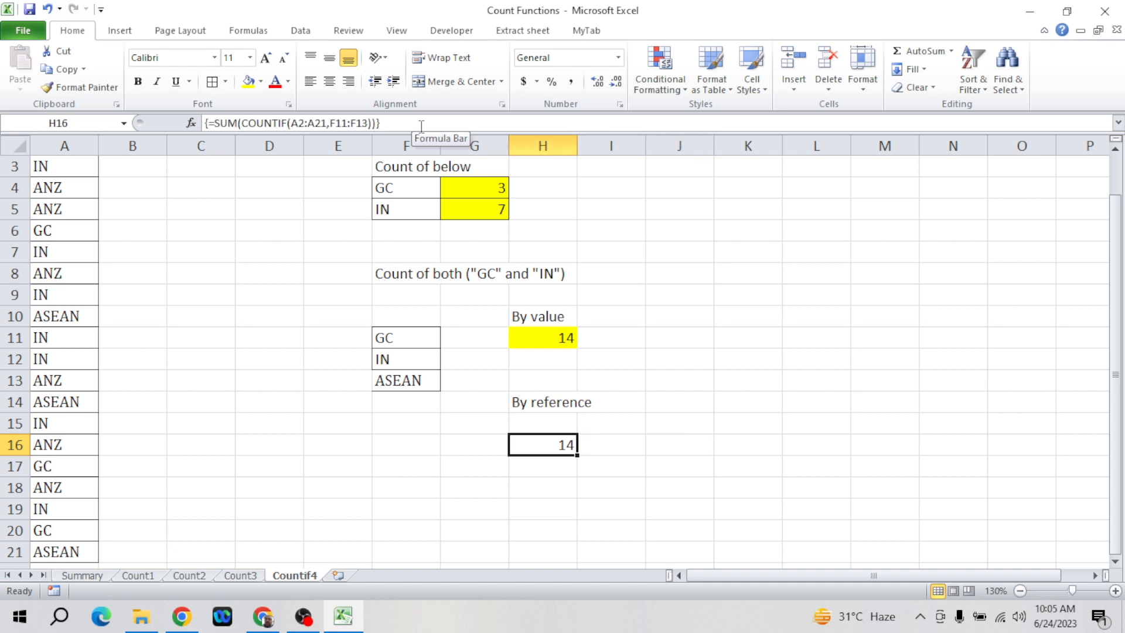
pyautogui.click(248, 80)
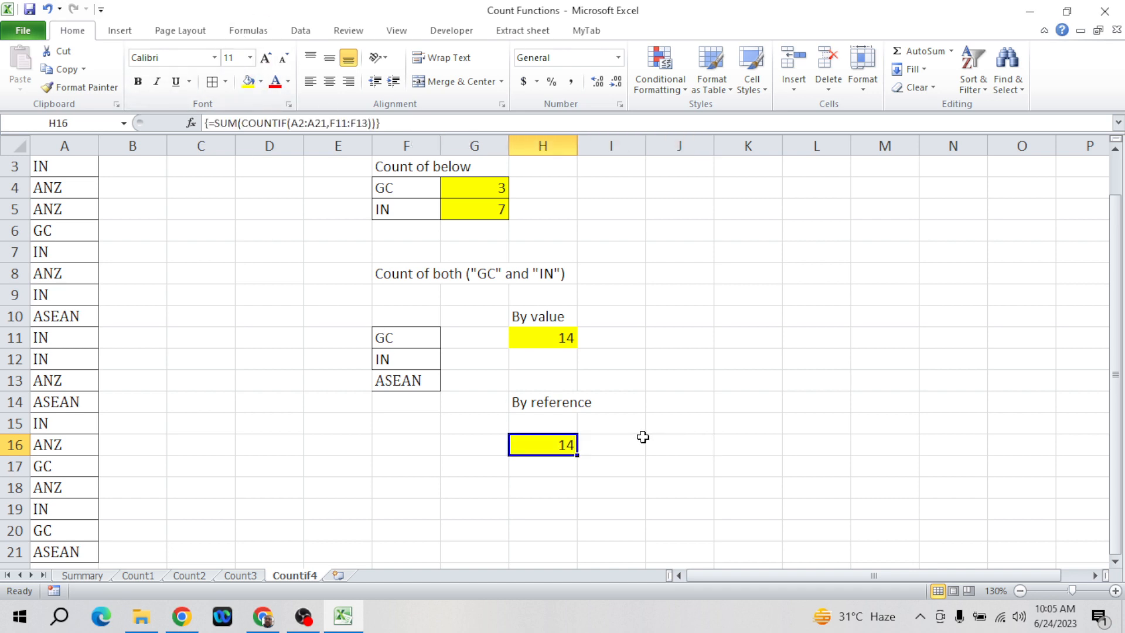
# - Enter the note "CTRL+Shift+Enter" in J16, beside the by-reference result
pyautogui.click(672, 447)
pyautogui.write('CT')
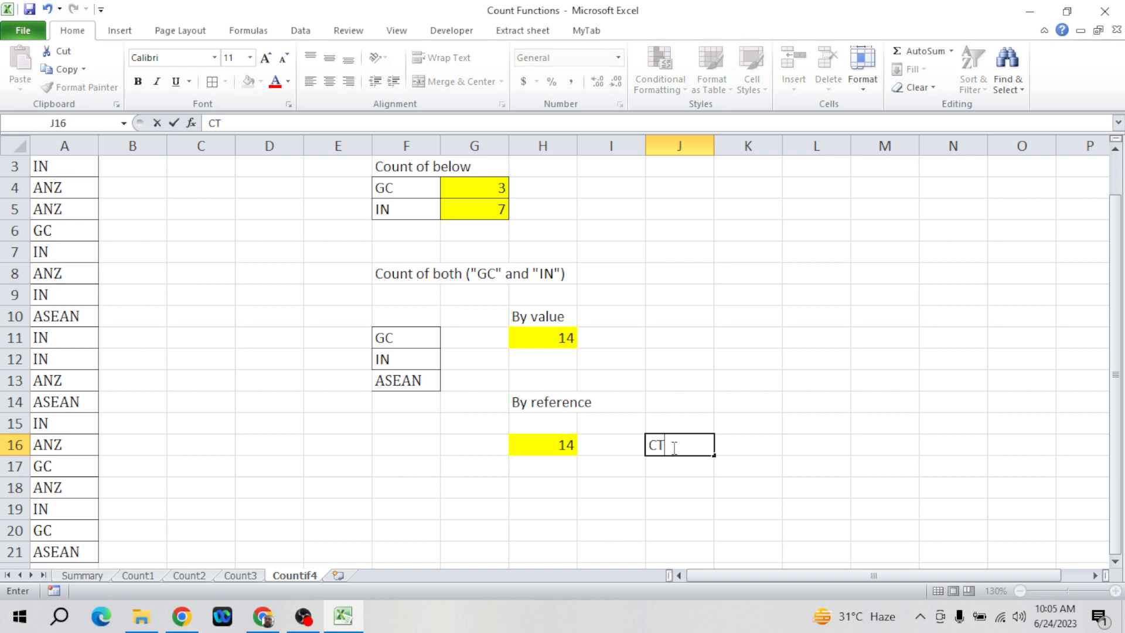
pyautogui.write('RL+Shift+')
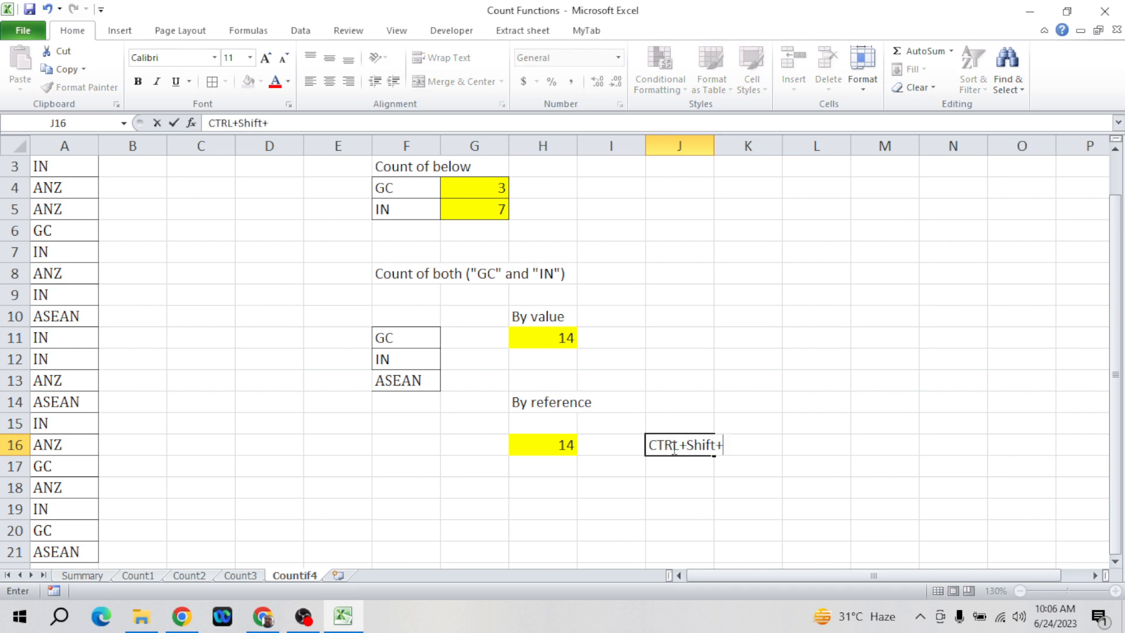
pyautogui.write('Enter')
pyautogui.press('Return')
pyautogui.click(672, 446)
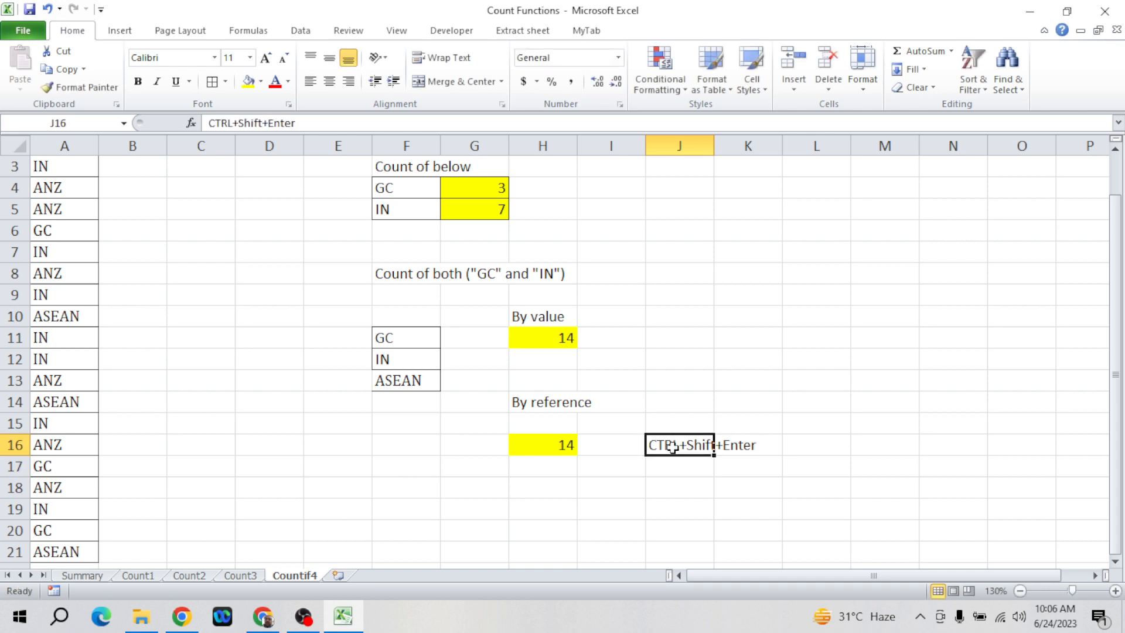
# - Compare the by-reference array formula in H16 with the by-value formula in H11 and the Region list
pyautogui.press('Left')
pyautogui.press('Left')
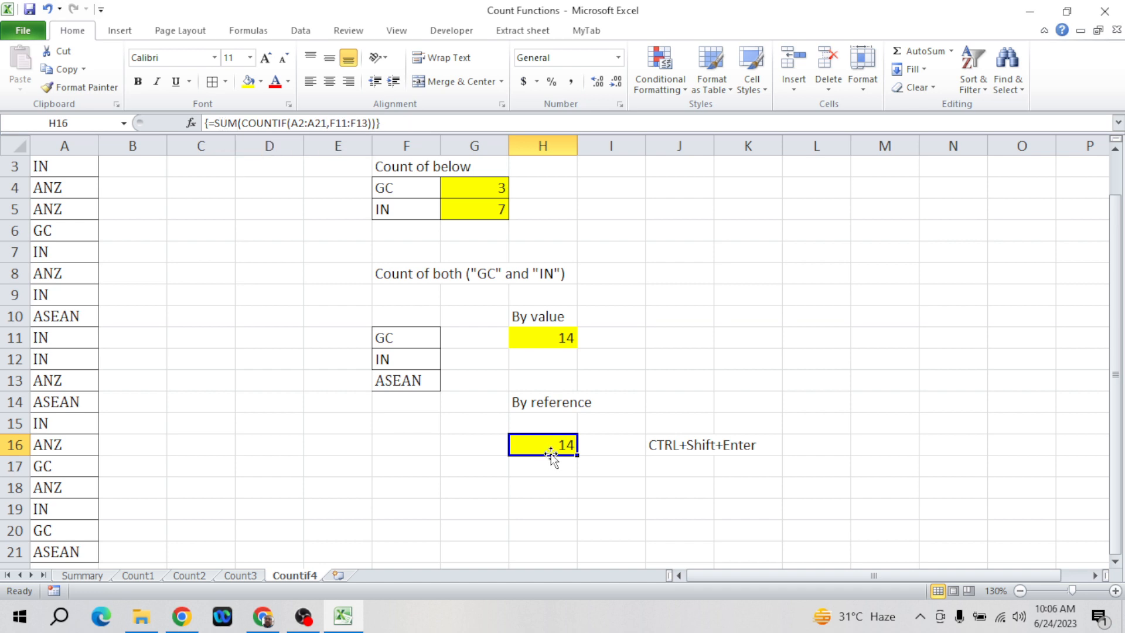
pyautogui.click(588, 461)
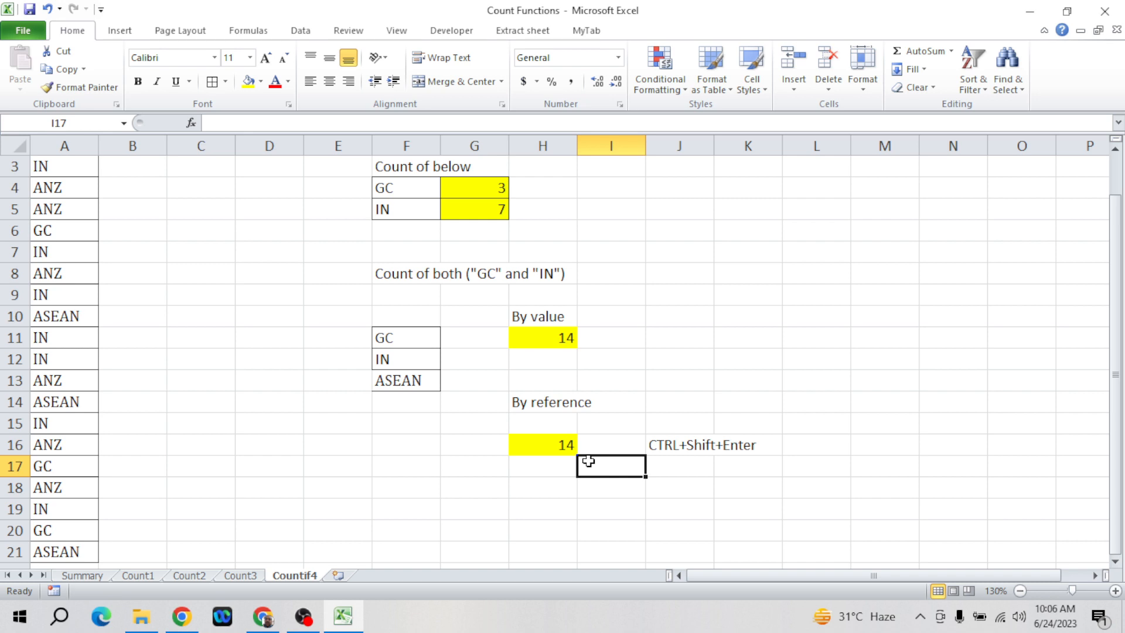
pyautogui.press('Up')
pyautogui.press('Left')
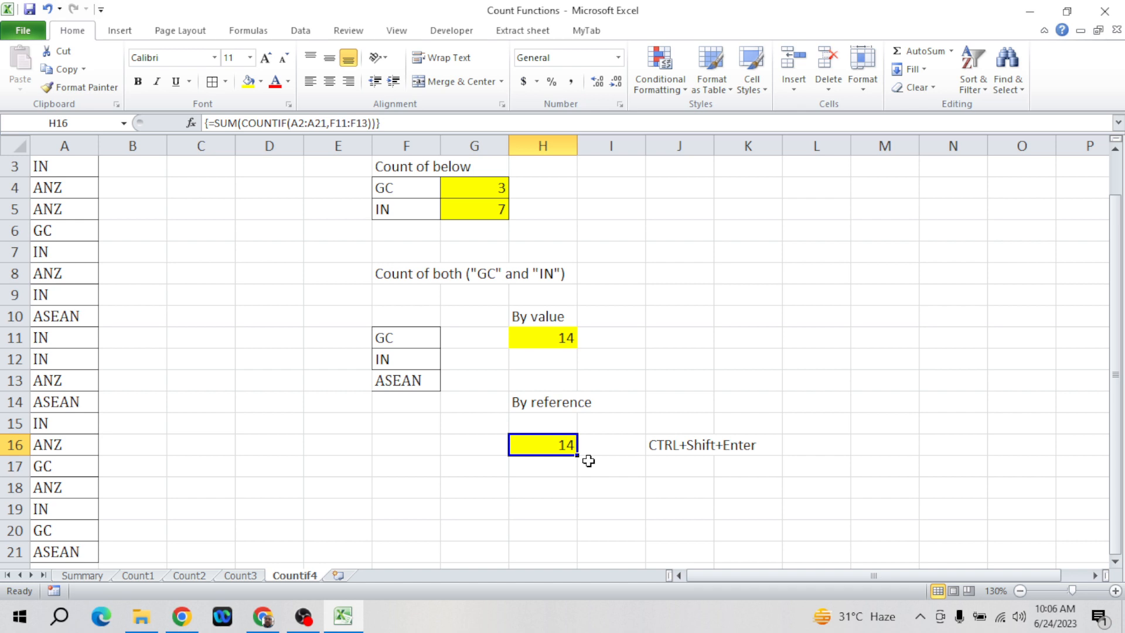
pyautogui.click(555, 344)
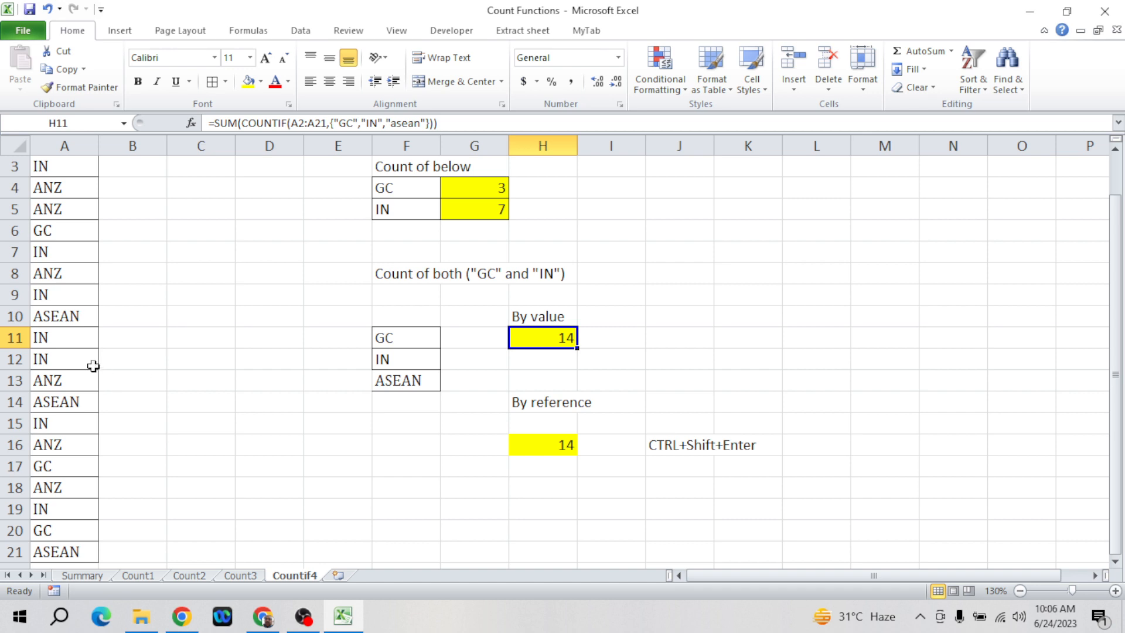
pyautogui.click(78, 316)
pyautogui.hotkey('ctrl', 'Home')
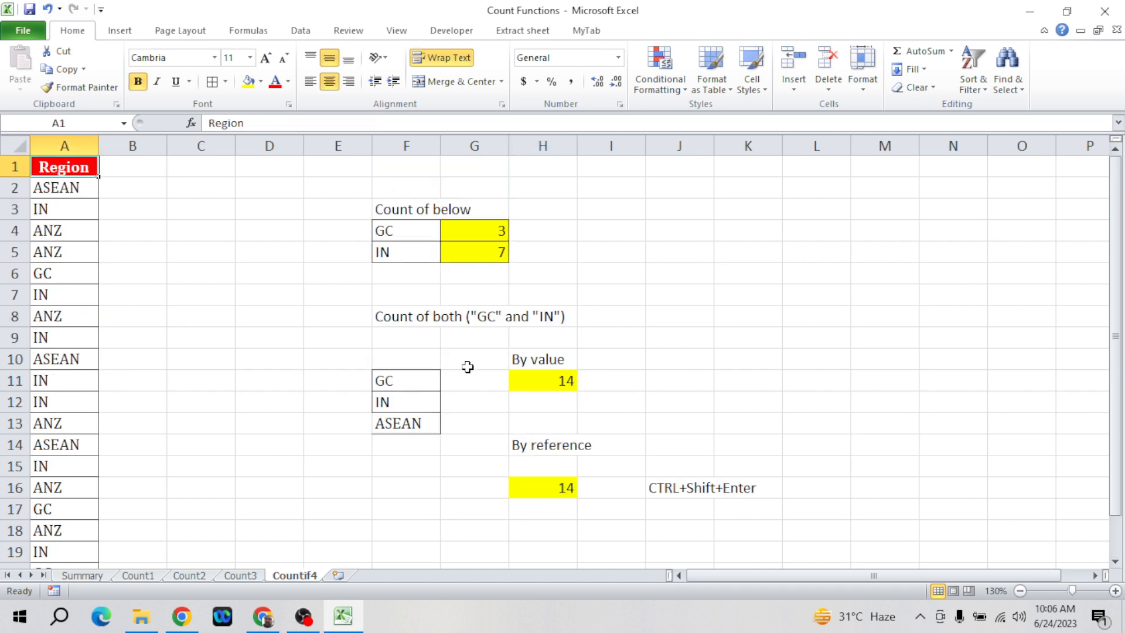
pyautogui.click(523, 375)
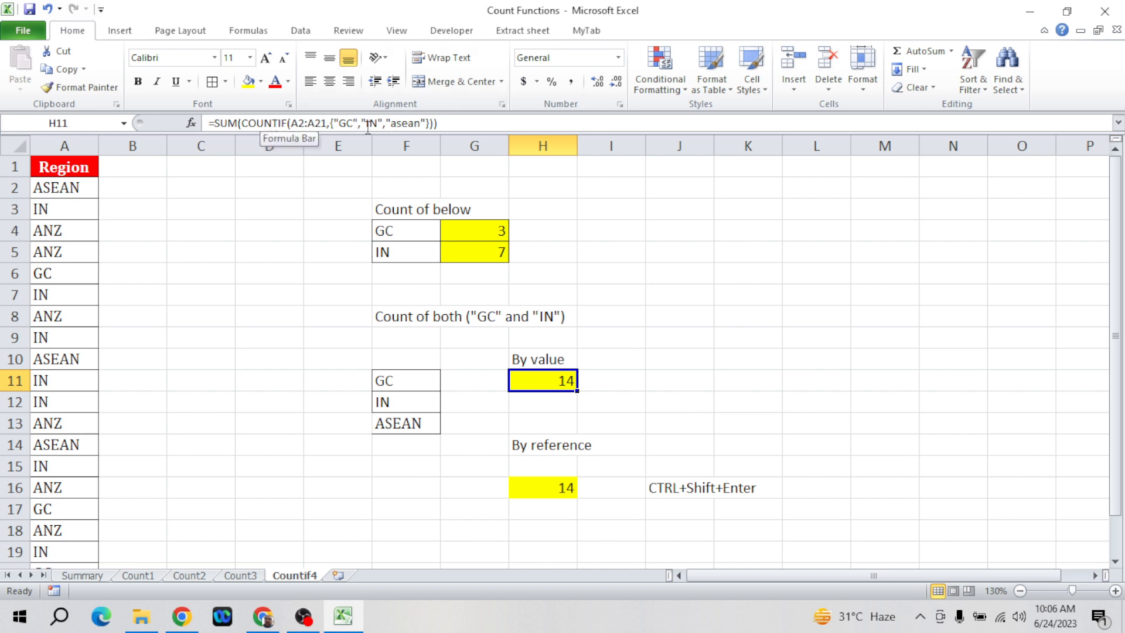
# - Turn on filtering for the Region column from its header in A1
pyautogui.click(82, 370)
pyautogui.hotkey('ctrl', 'Up')
pyautogui.hotkey('alt', 'd')
pyautogui.press('f')
pyautogui.press('f')
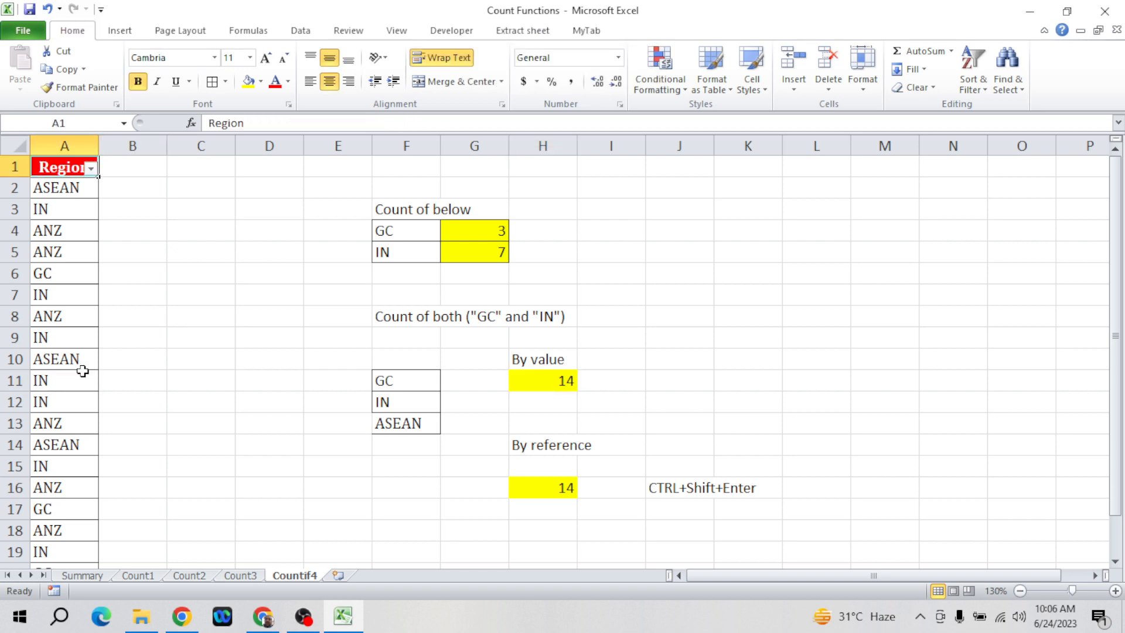
# - Filter the Region column to GC only and select the matching cells to check their count
pyautogui.hotkey('alt', 'Down')
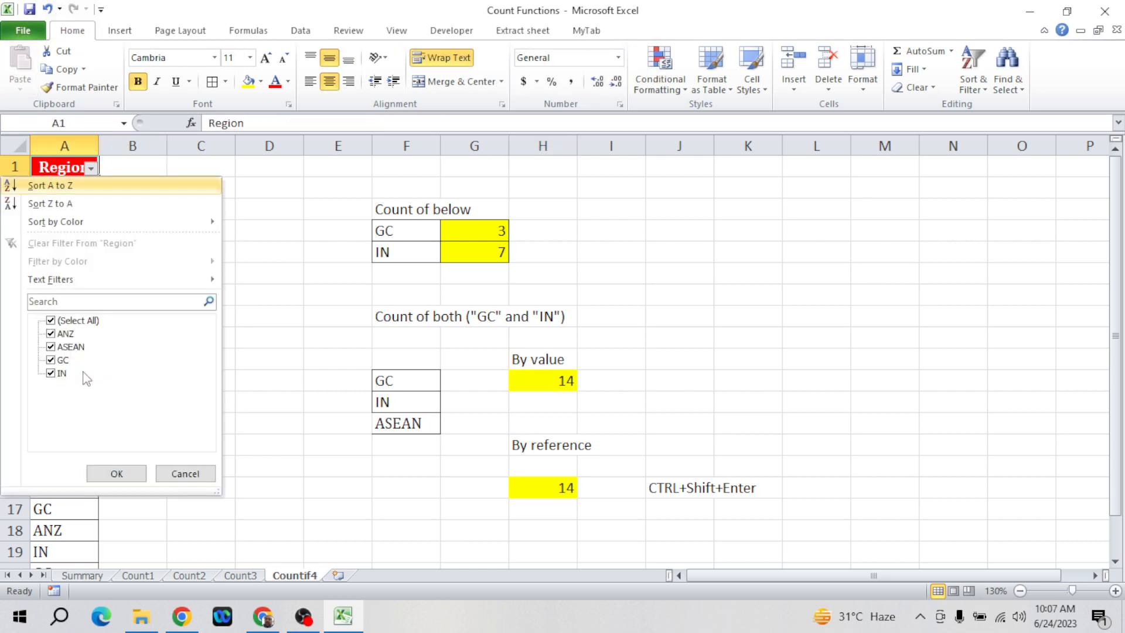
pyautogui.press('Down')
pyautogui.press('Down')
pyautogui.press('Tab')
pyautogui.press('space')
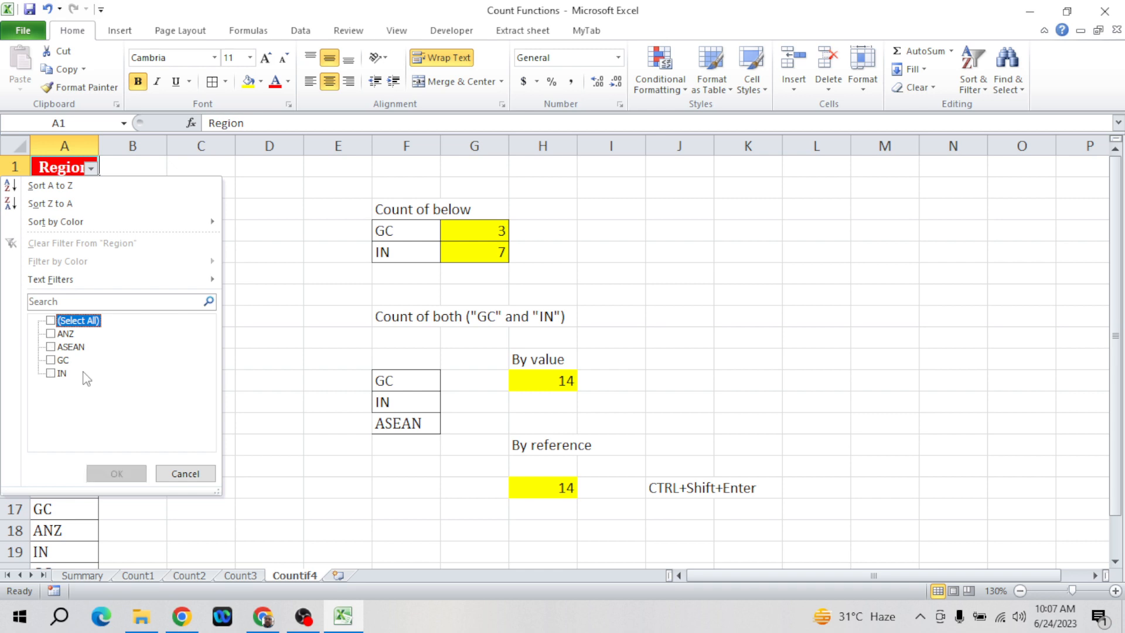
pyautogui.press('Down')
pyautogui.press('Down')
pyautogui.press('Down')
pyautogui.press('space')
pyautogui.press('Return')
pyautogui.press('Down')
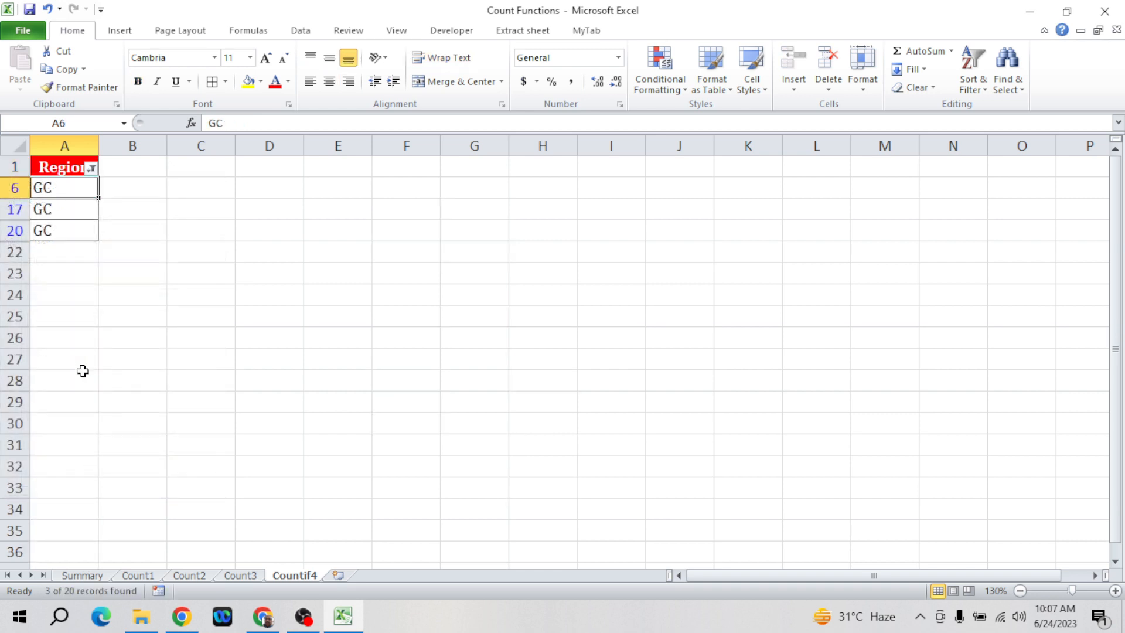
pyautogui.hotkey('shift', 'Down')
pyautogui.hotkey('shift', 'Down')
# - Switch the Region filter from GC to IN and select the matching cells to check their count
pyautogui.press('Up')
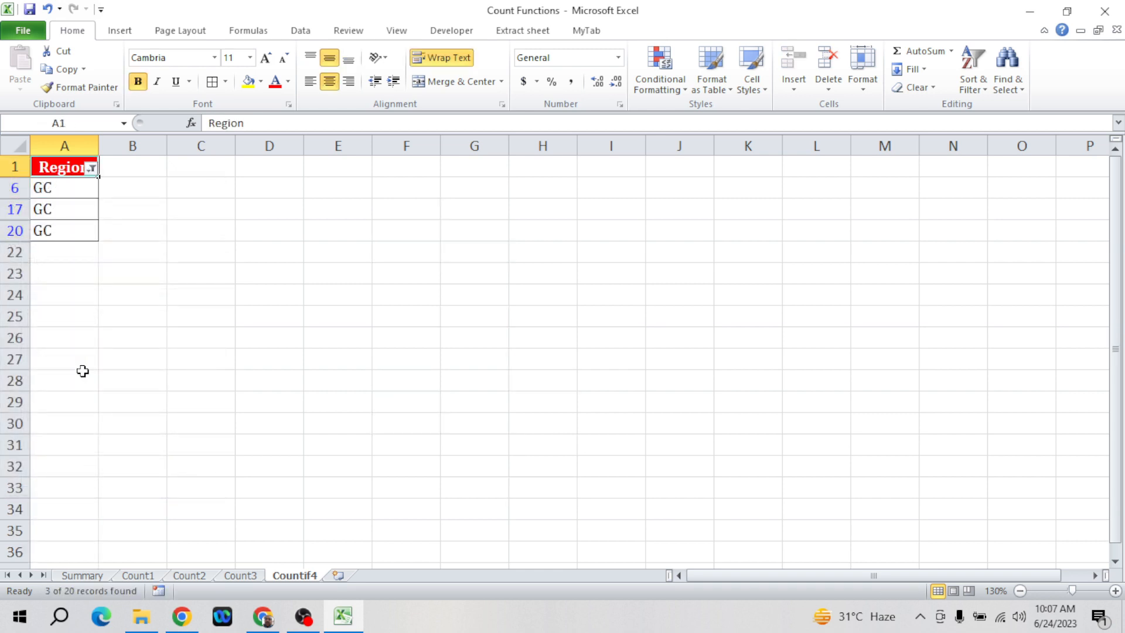
pyautogui.hotkey('alt', 'Down')
pyautogui.press('Down')
pyautogui.press('Down')
pyautogui.press('Down')
pyautogui.press('Down')
pyautogui.press('Down')
pyautogui.press('Down')
pyautogui.press('Down')
pyautogui.press('Down')
pyautogui.press('Down')
pyautogui.press('Down')
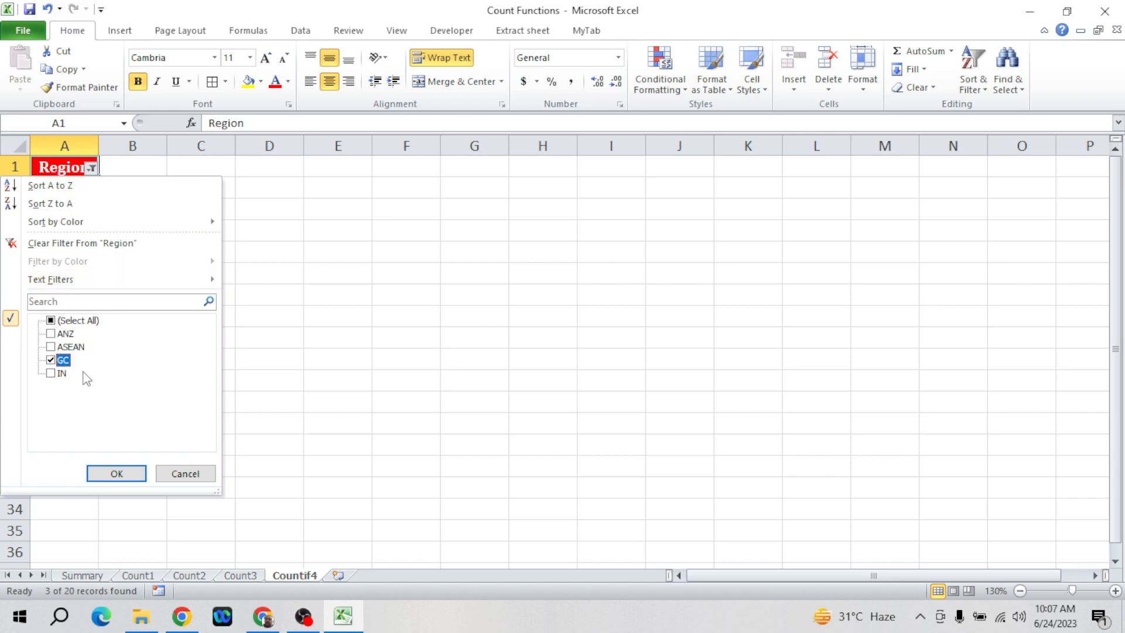
pyautogui.press('space')
pyautogui.press('Down')
pyautogui.press('space')
pyautogui.press('Return')
pyautogui.press('Down')
pyautogui.hotkey('shift', 'Down')
pyautogui.hotkey('shift', 'Down')
pyautogui.hotkey('shift', 'Down')
pyautogui.hotkey('shift', 'Down')
pyautogui.hotkey('shift', 'Down')
pyautogui.hotkey('shift', 'Down')
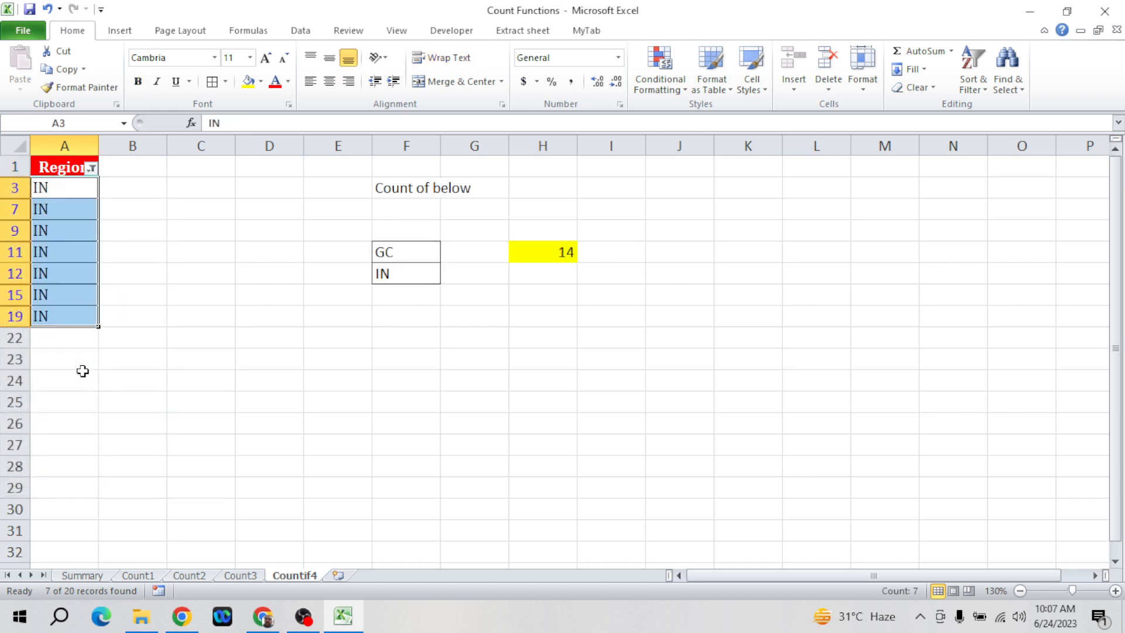
# - Change the Region filter to ASEAN only and select the matching cells to check their count
pyautogui.press('Up')
pyautogui.hotkey('alt', 'Down')
pyautogui.press('Down')
pyautogui.press('Down')
pyautogui.press('Down')
pyautogui.press('Down')
pyautogui.press('Down')
pyautogui.press('Down')
pyautogui.press('Down')
pyautogui.press('Down')
pyautogui.press('Down')
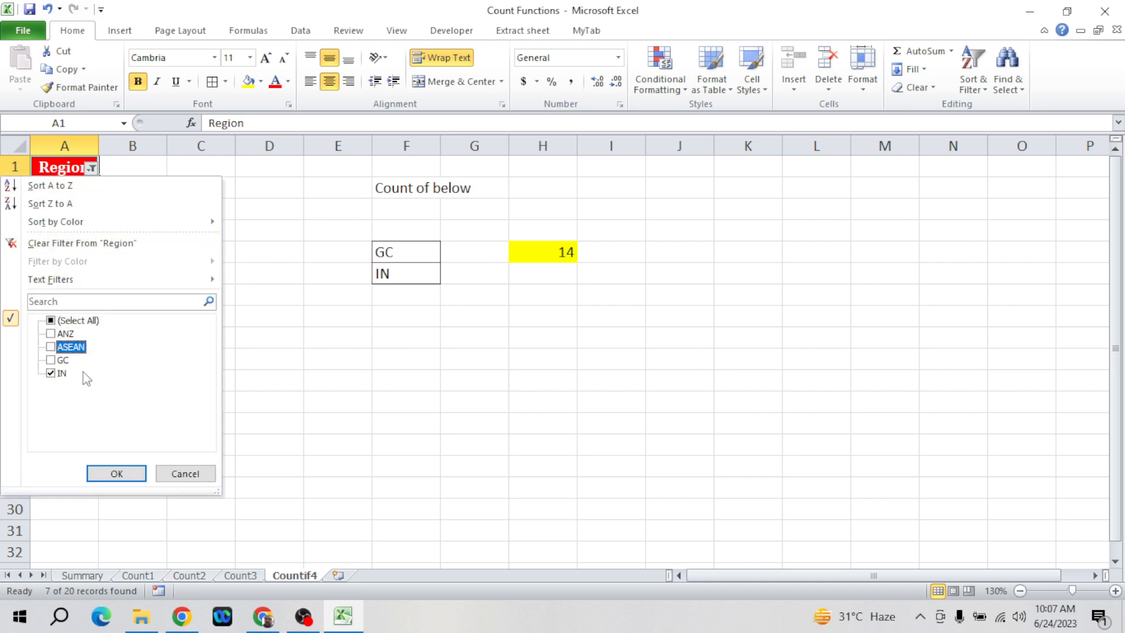
pyautogui.press('space')
pyautogui.press('Down')
pyautogui.press('space')
pyautogui.press('Return')
pyautogui.press('Down')
pyautogui.hotkey('shift', 'Down')
pyautogui.hotkey('shift', 'Down')
pyautogui.hotkey('shift', 'Down')
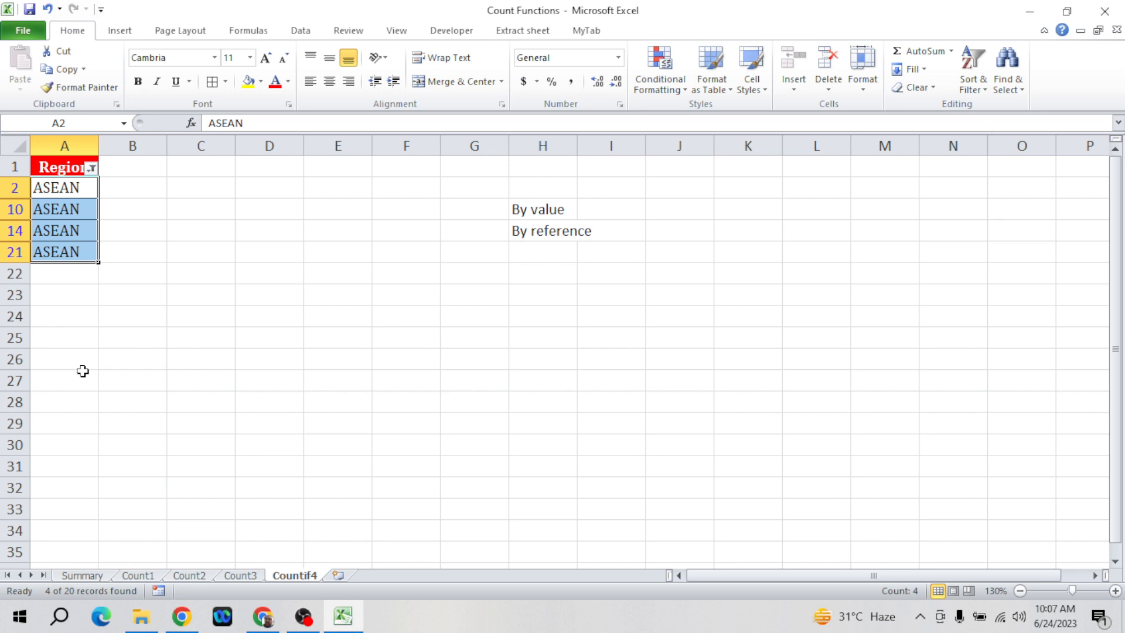
# - Remove the filter from the Region column so that all rows are shown
pyautogui.press('Up')
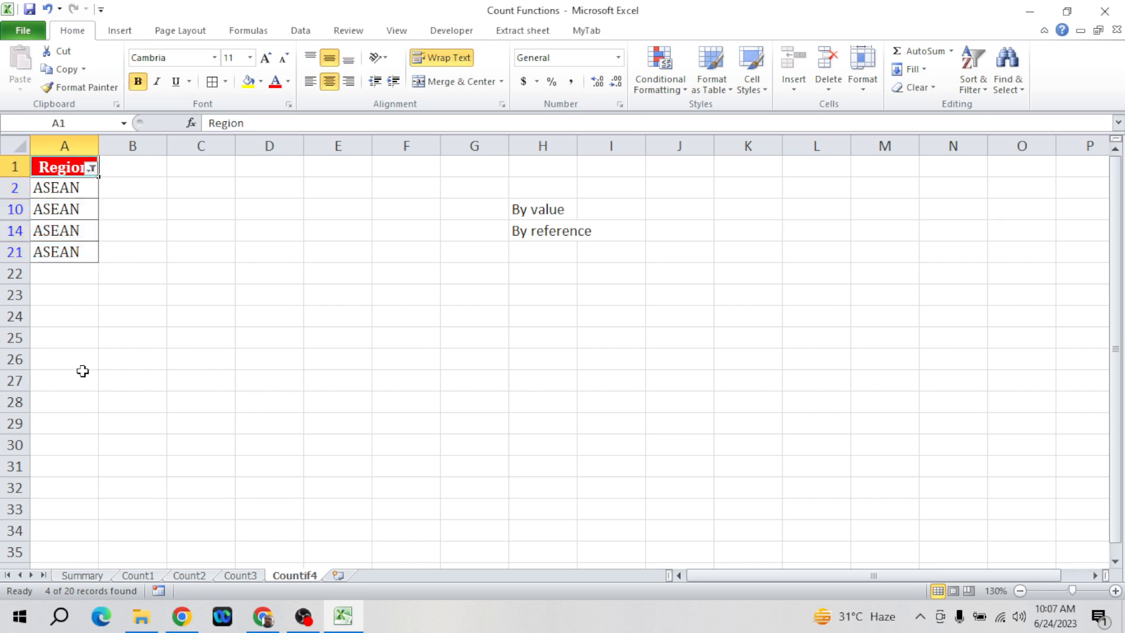
pyautogui.hotkey('alt', 'd')
pyautogui.press('f')
pyautogui.press('f')
pyautogui.press('Right')
pyautogui.press('Left')
pyautogui.press('Down')
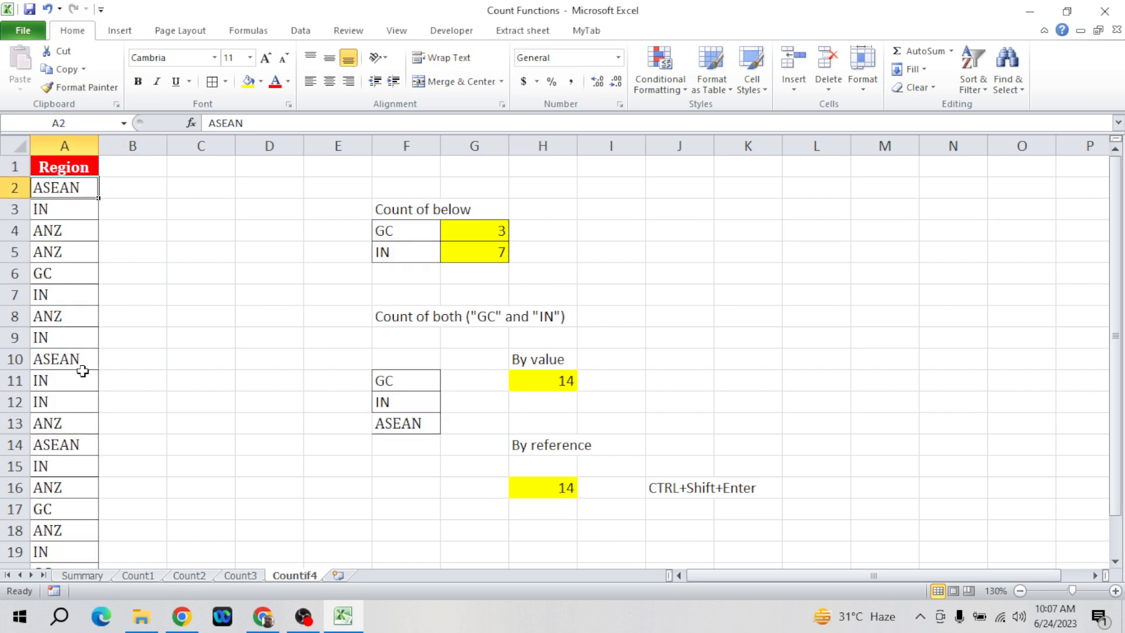
# - Copy the ASEAN criterion from F13 into F6 and fill the COUNTIF formula from G5 down to G6
pyautogui.click(486, 229)
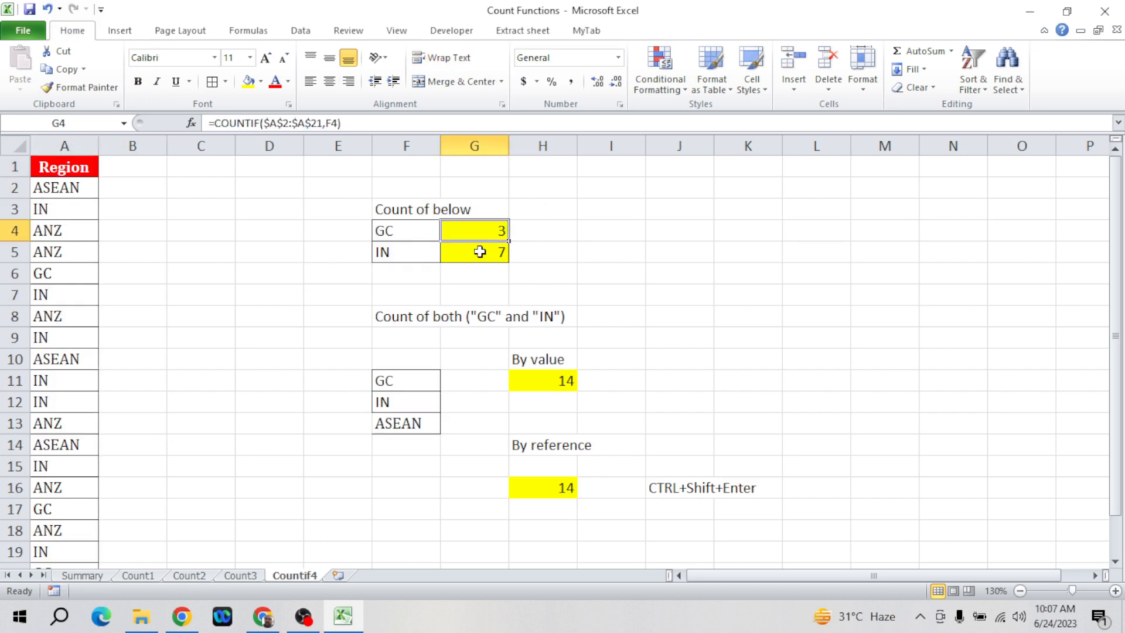
pyautogui.click(480, 251)
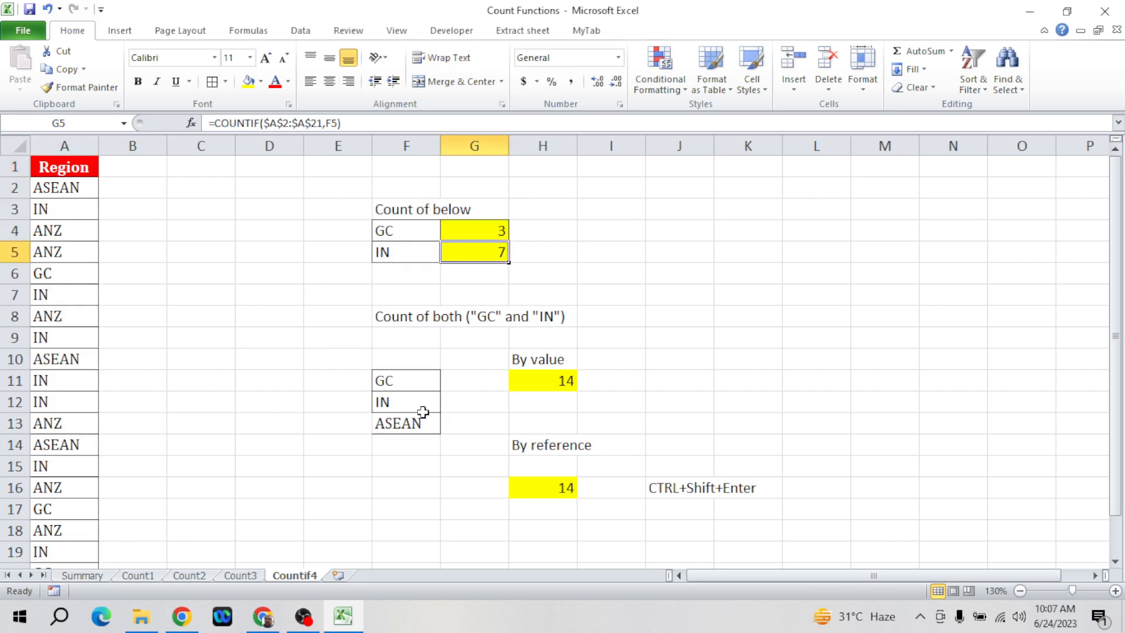
pyautogui.click(404, 428)
pyautogui.moveTo(404, 428); pyautogui.dragTo(409, 276)
pyautogui.press('Tab')
pyautogui.hotkey('ctrl', 'd')
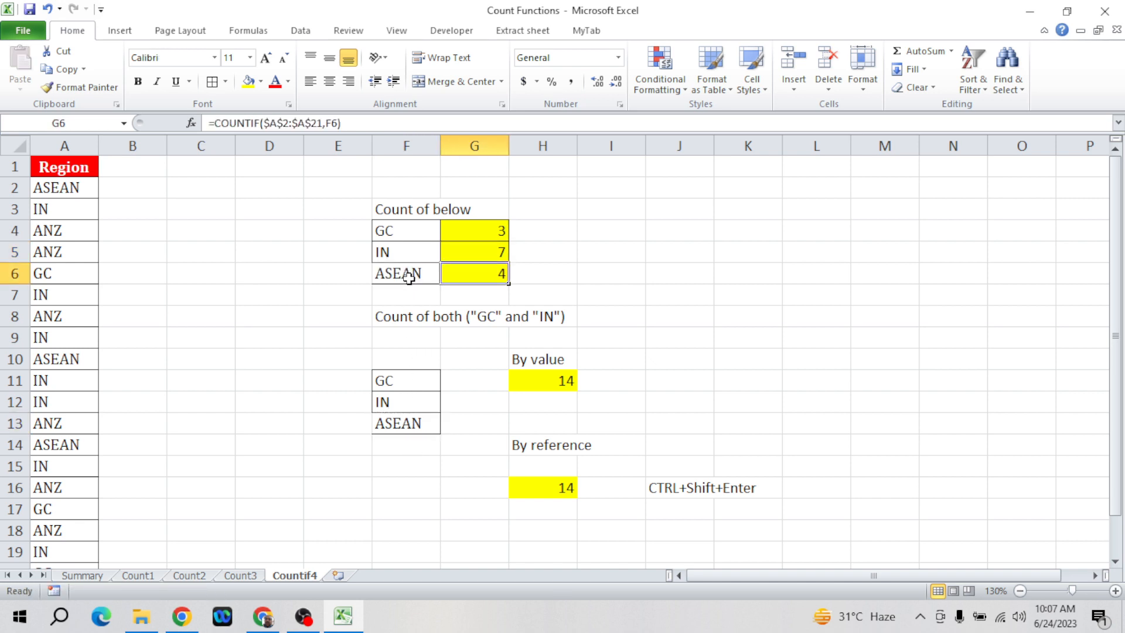
# - Review the individual region counts in G4:G6 and the by-value formula in H11
pyautogui.press('Up')
pyautogui.press('Up')
pyautogui.press('Up')
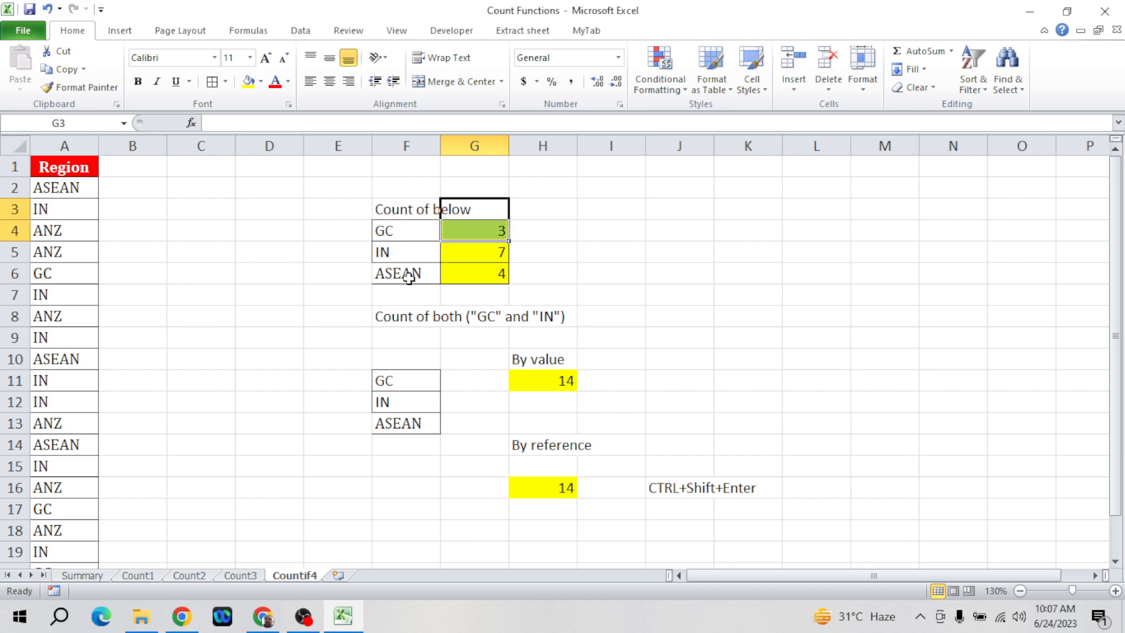
pyautogui.press('Down')
pyautogui.hotkey('shift', 'Down')
pyautogui.hotkey('shift', 'Down')
pyautogui.press('Down')
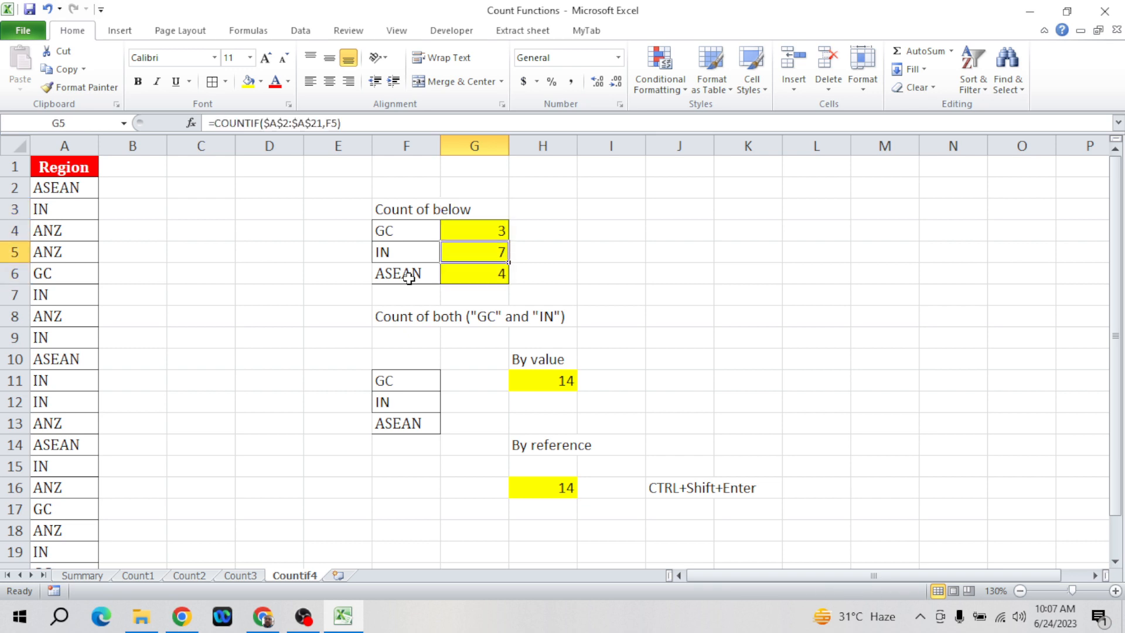
pyautogui.click(537, 376)
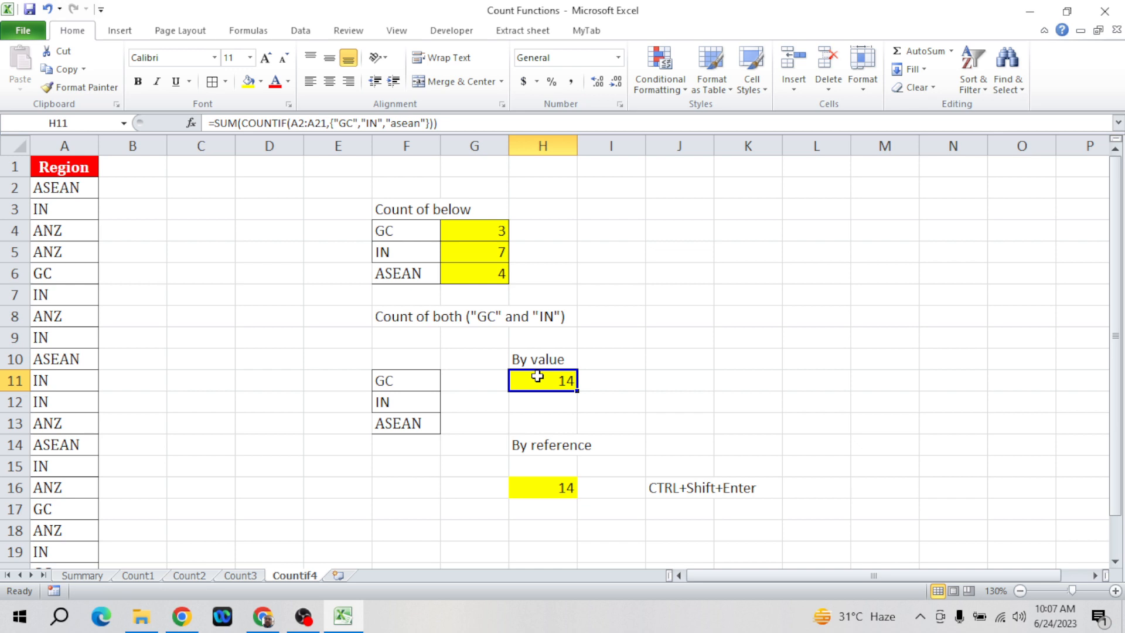
# - Add up the three region counts in G7 with =SUM(G4:G6) and compare it with the by-value result in H11
pyautogui.click(472, 292)
pyautogui.write('=sum')
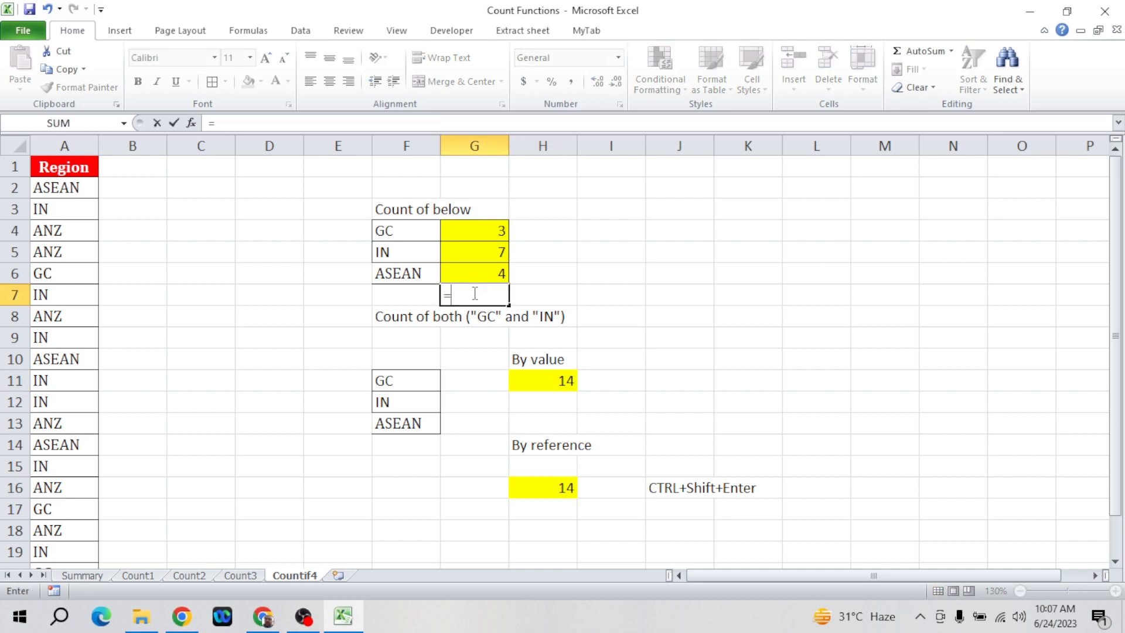
pyautogui.press('Tab')
pyautogui.press('Up')
pyautogui.press('Up')
pyautogui.press('Up')
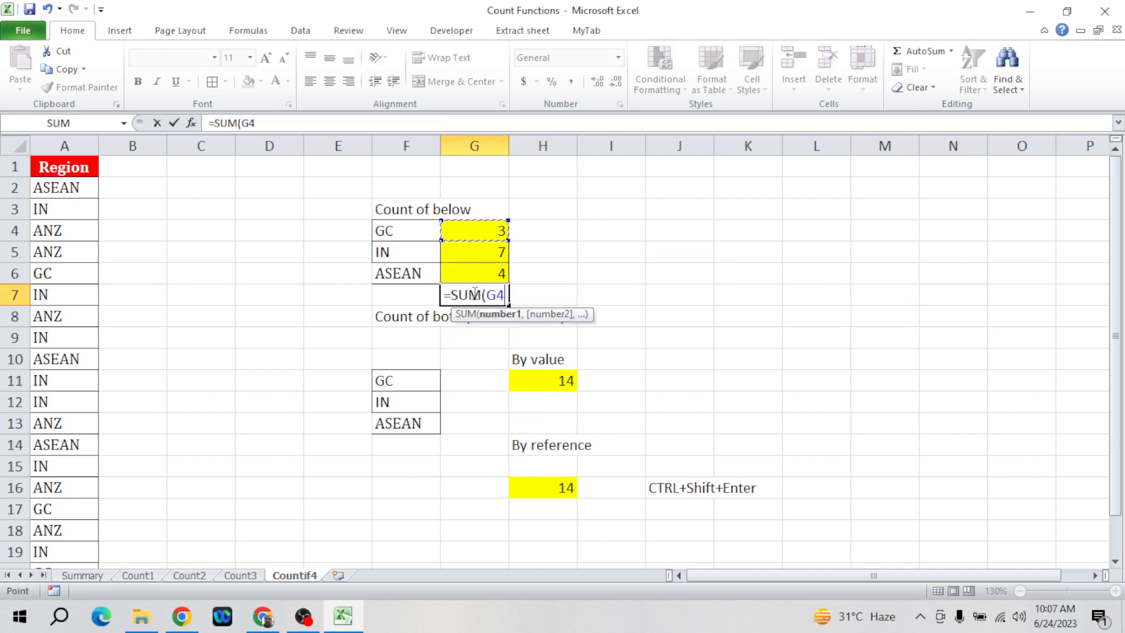
pyautogui.hotkey('shift', 'Down')
pyautogui.hotkey('shift', 'Down')
pyautogui.write(')')
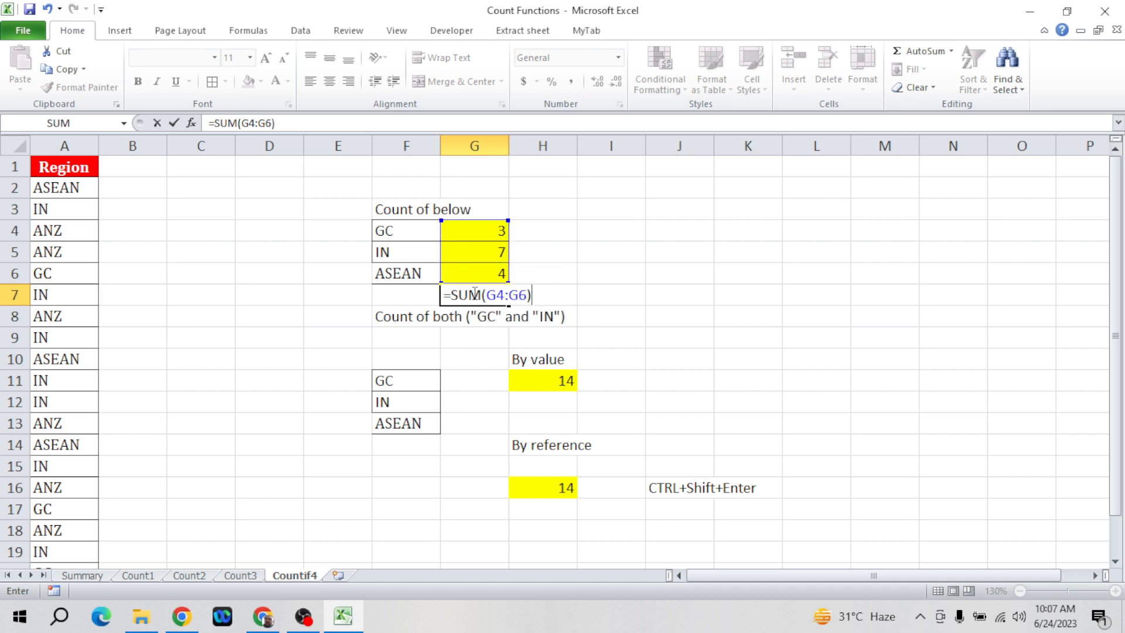
pyautogui.press('Return')
pyautogui.click(470, 294)
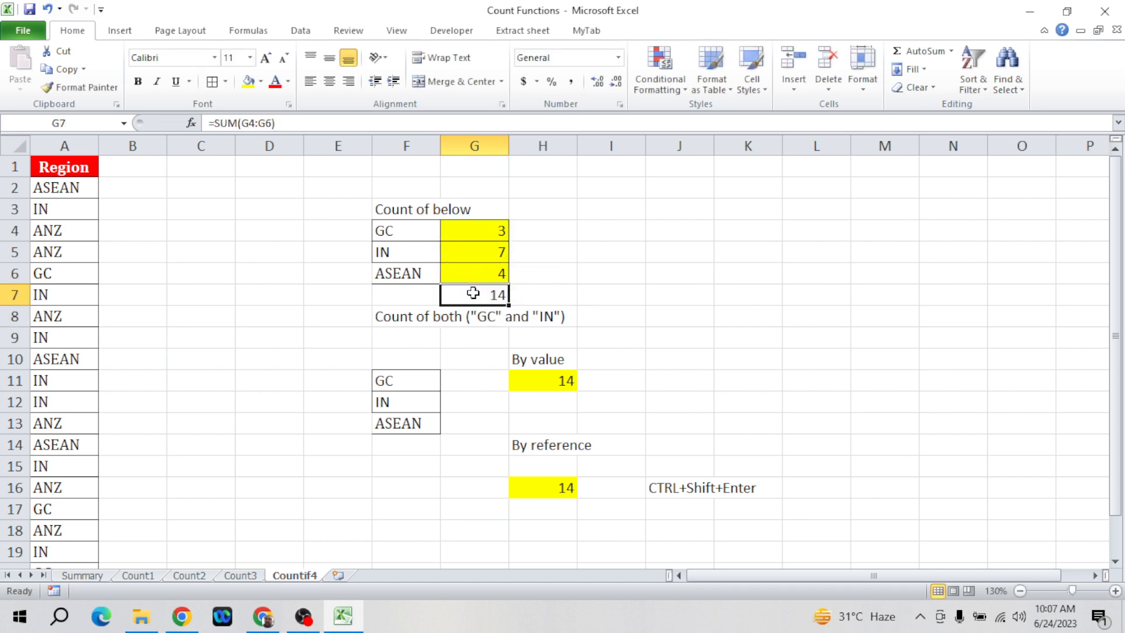
pyautogui.click(543, 380)
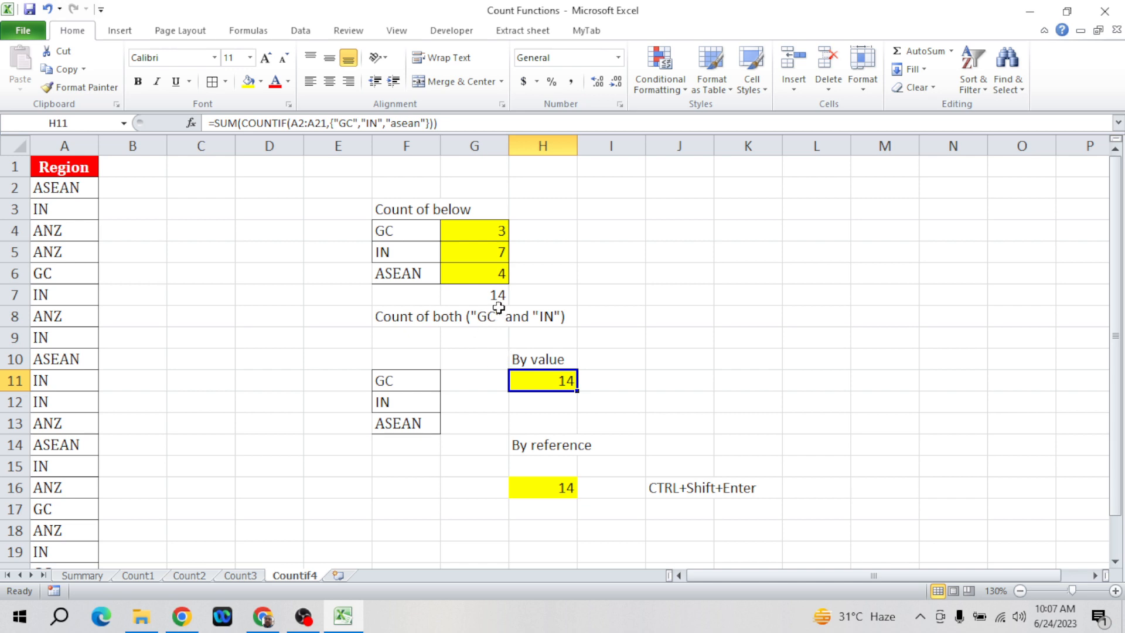
# - Label the sum row Total in F7 and make F7:G7 bold
pyautogui.click(433, 296)
pyautogui.write('Total')
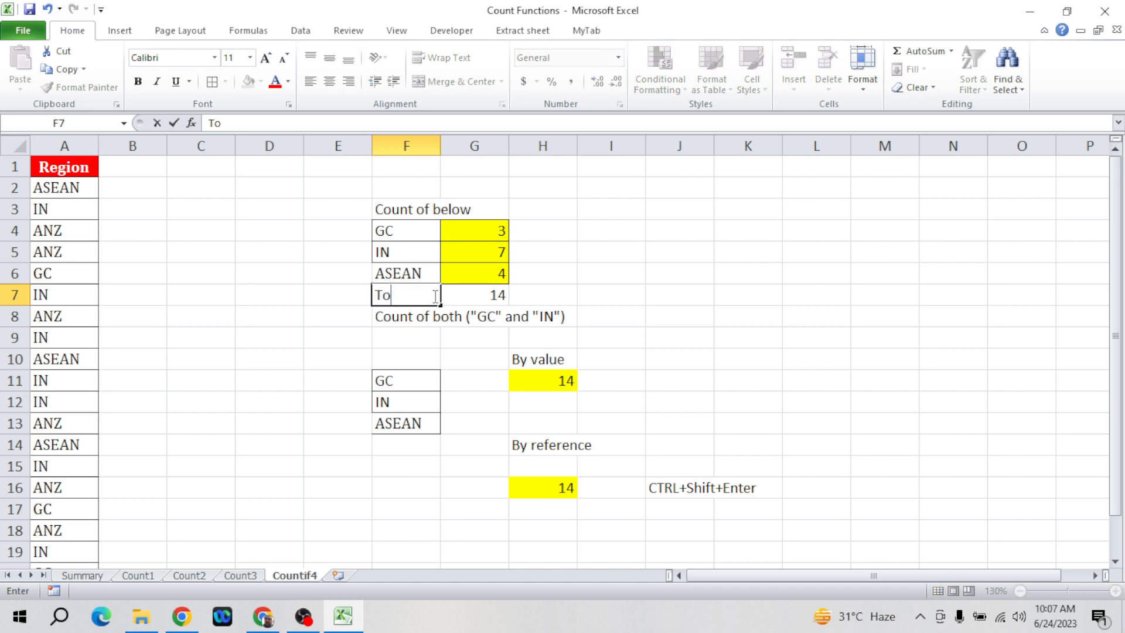
pyautogui.press('Return')
pyautogui.click(432, 296)
pyautogui.hotkey('shift', 'Right')
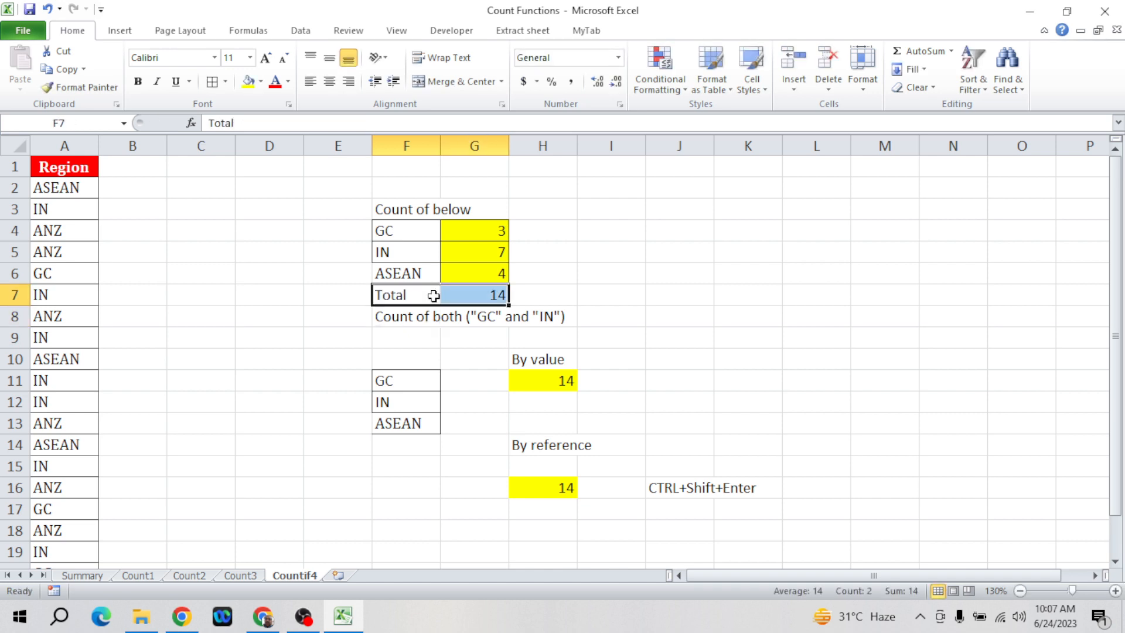
pyautogui.hotkey('ctrl', 'b')
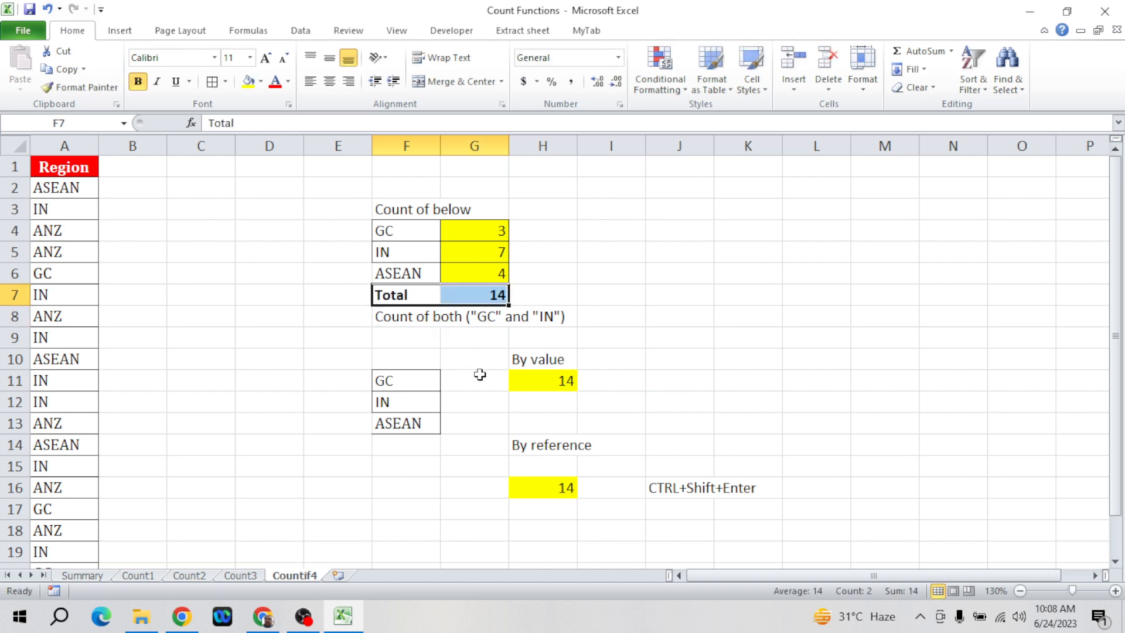
# - Examine the list of region criteria inside the by-value SUM and COUNTIF formula in H11, leaving the formula as is
pyautogui.click(542, 384)
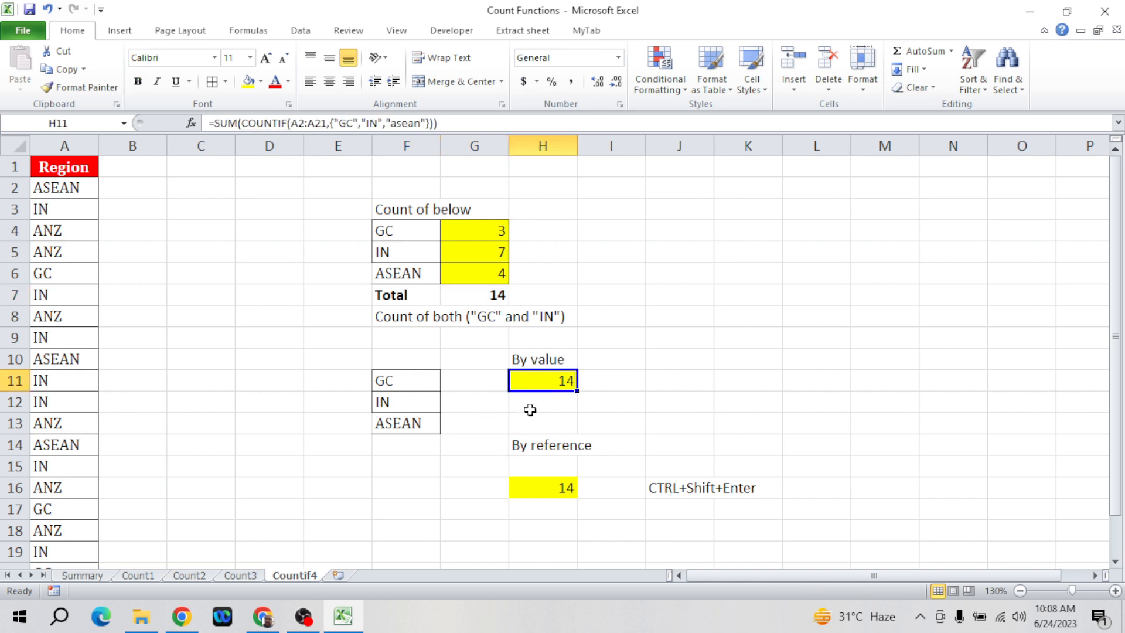
pyautogui.click(368, 124)
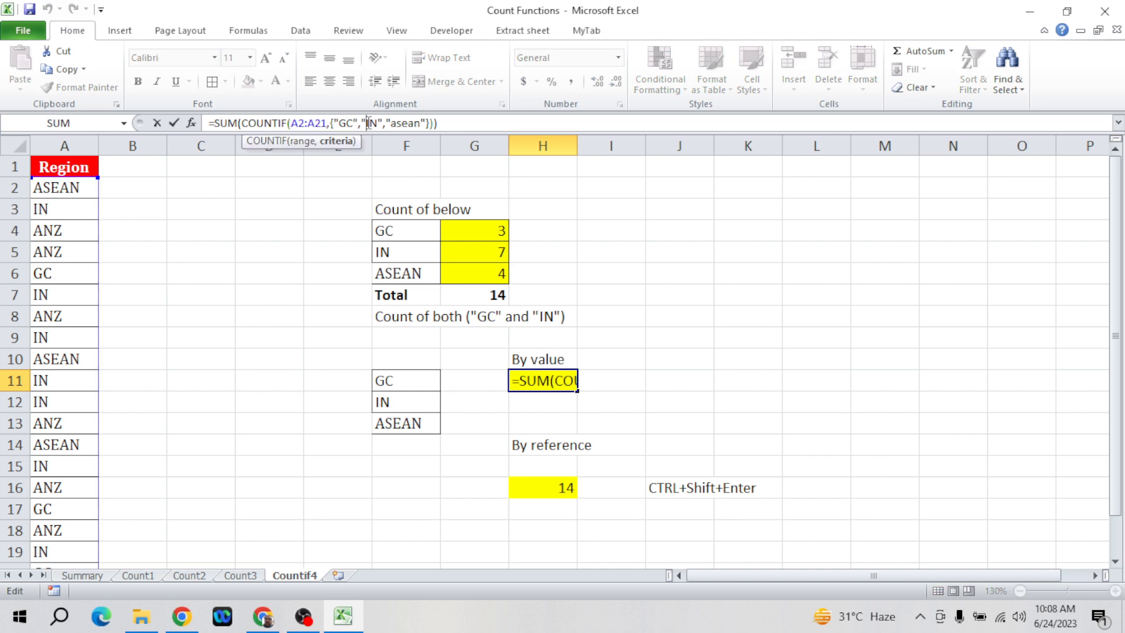
pyautogui.press('Left')
pyautogui.press('Left')
pyautogui.press('Left')
pyautogui.press('Left')
pyautogui.hotkey('shift', 'Right')
pyautogui.hotkey('shift', 'Right')
pyautogui.hotkey('shift', 'Right')
pyautogui.hotkey('shift', 'Right')
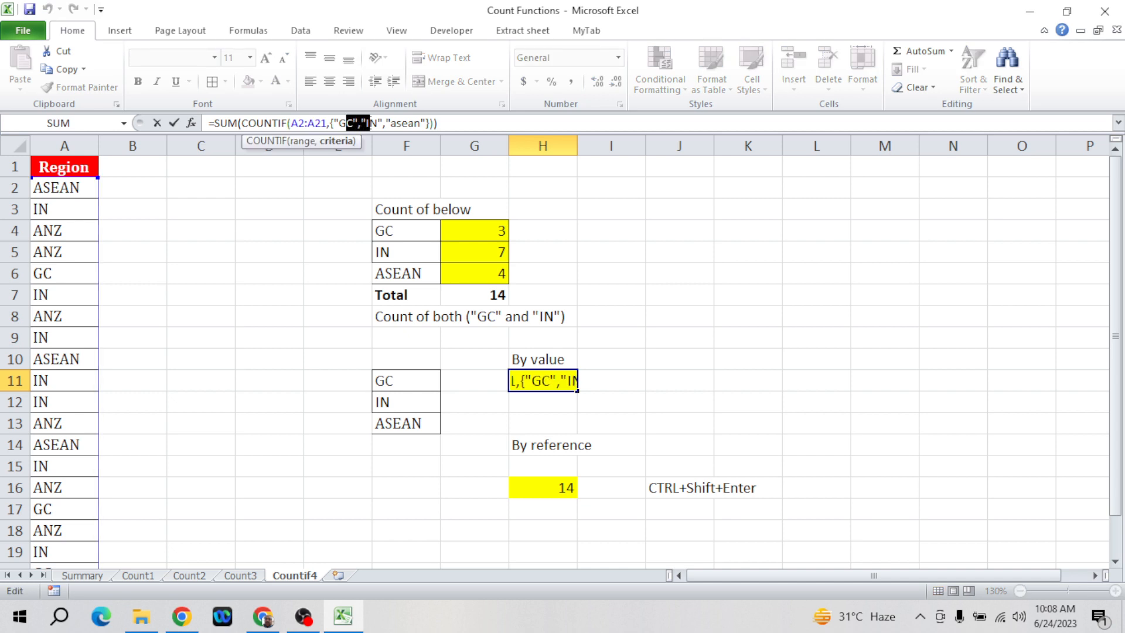
pyautogui.click(427, 123)
pyautogui.hotkey('ctrl', 'Return')
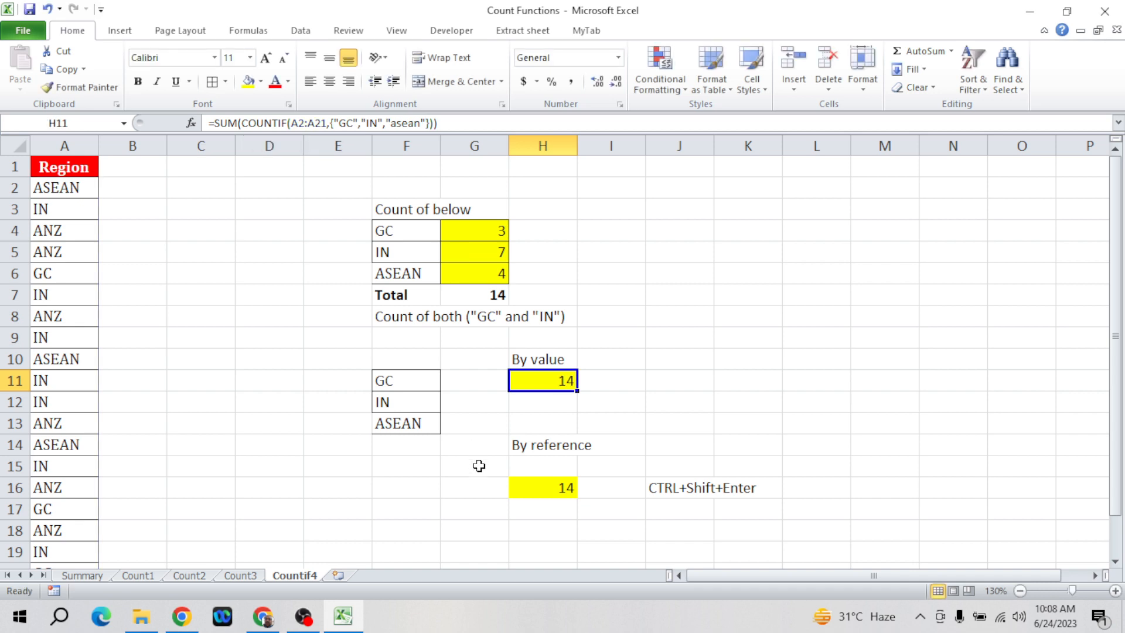
# - Re-enter the by-reference formula =SUM(COUNTIF(A2:A21,F11:F13)) in H16 as an ordinary, non-array formula
pyautogui.click(541, 482)
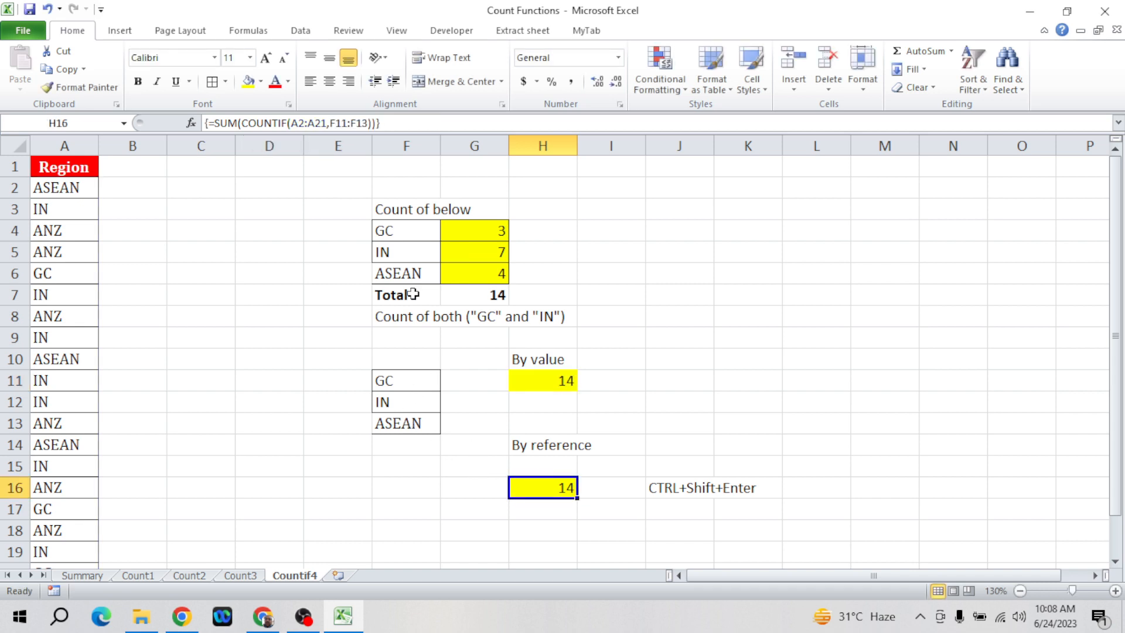
pyautogui.click(427, 122)
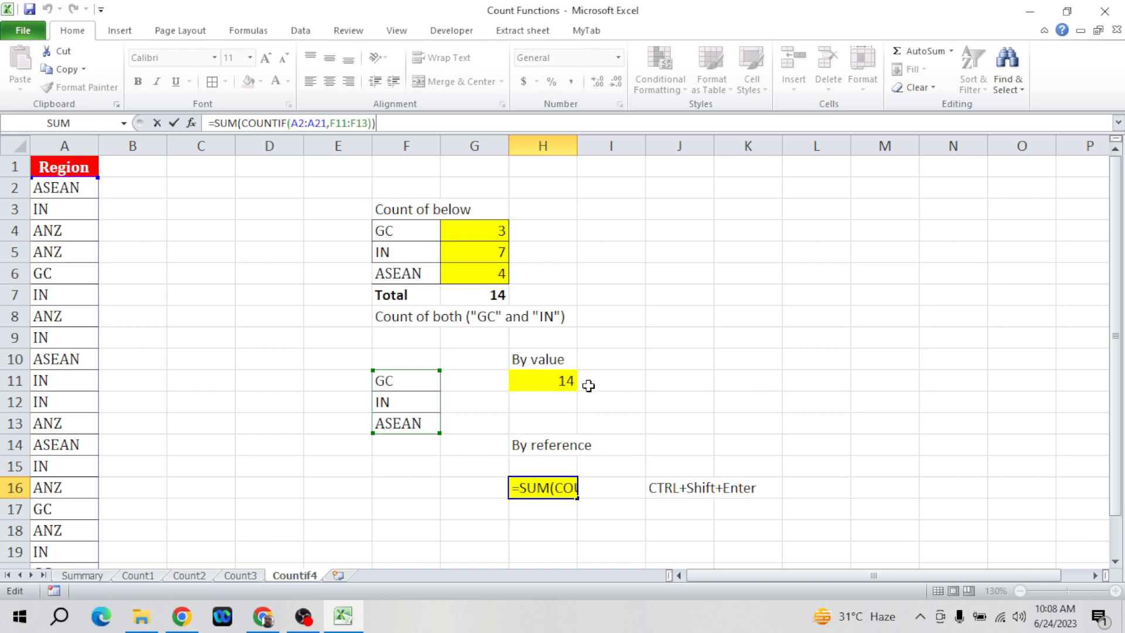
pyautogui.click(470, 230)
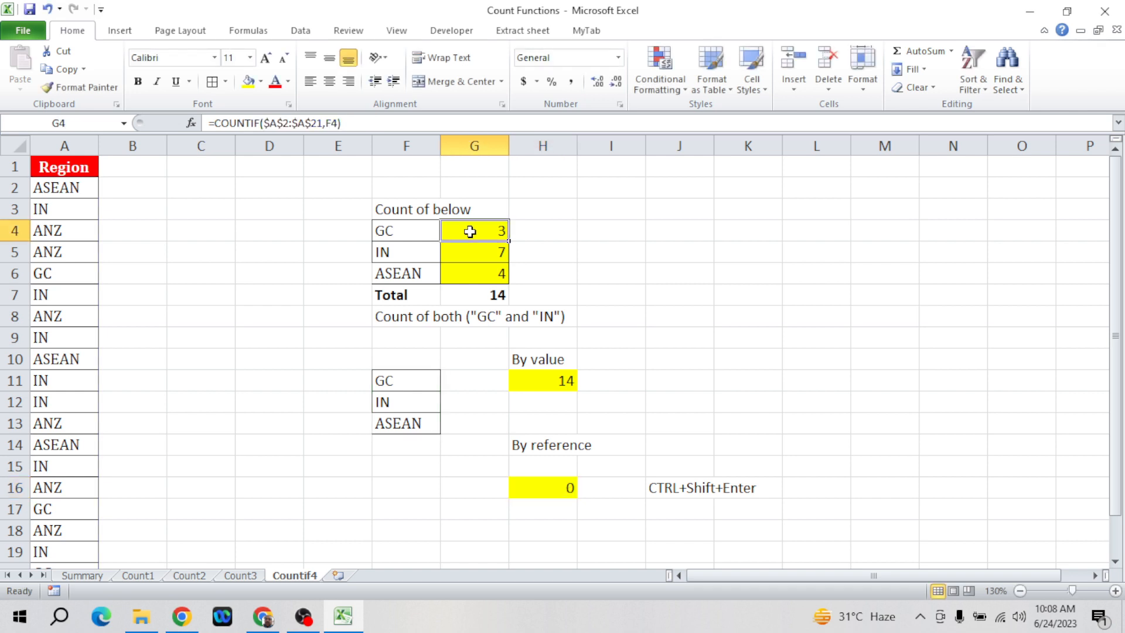
# - Check the counts in G4:G6 and their total in G7 against the by-value formula in H11
pyautogui.press('Left')
pyautogui.press('Right')
pyautogui.hotkey('shift', 'Down')
pyautogui.hotkey('shift', 'Down')
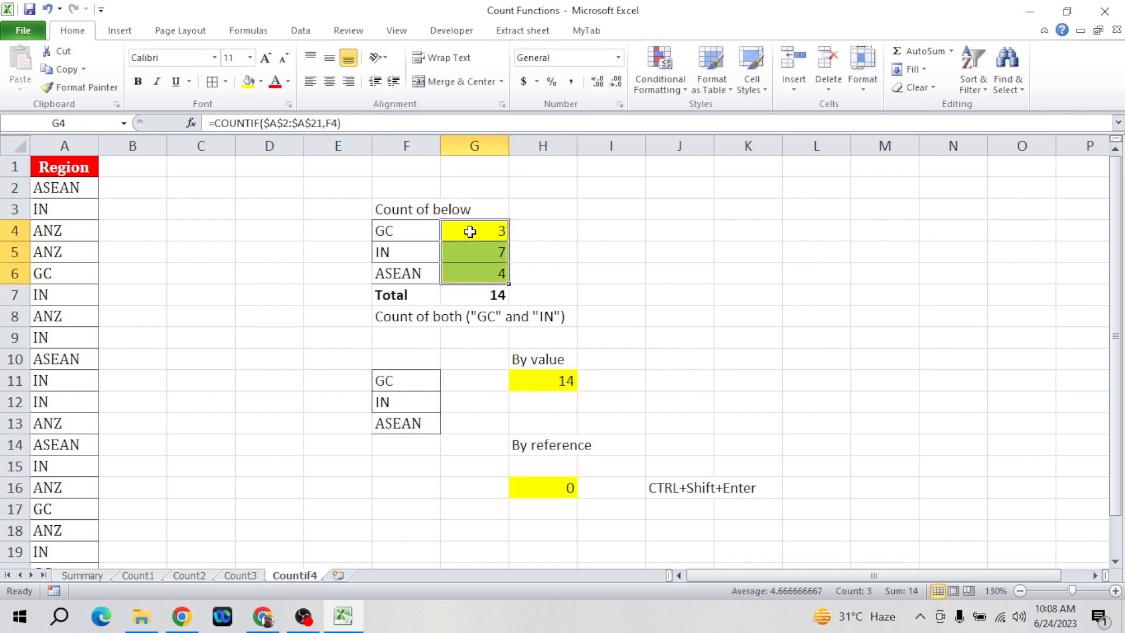
pyautogui.press('Down')
pyautogui.press('Down')
pyautogui.press('Down')
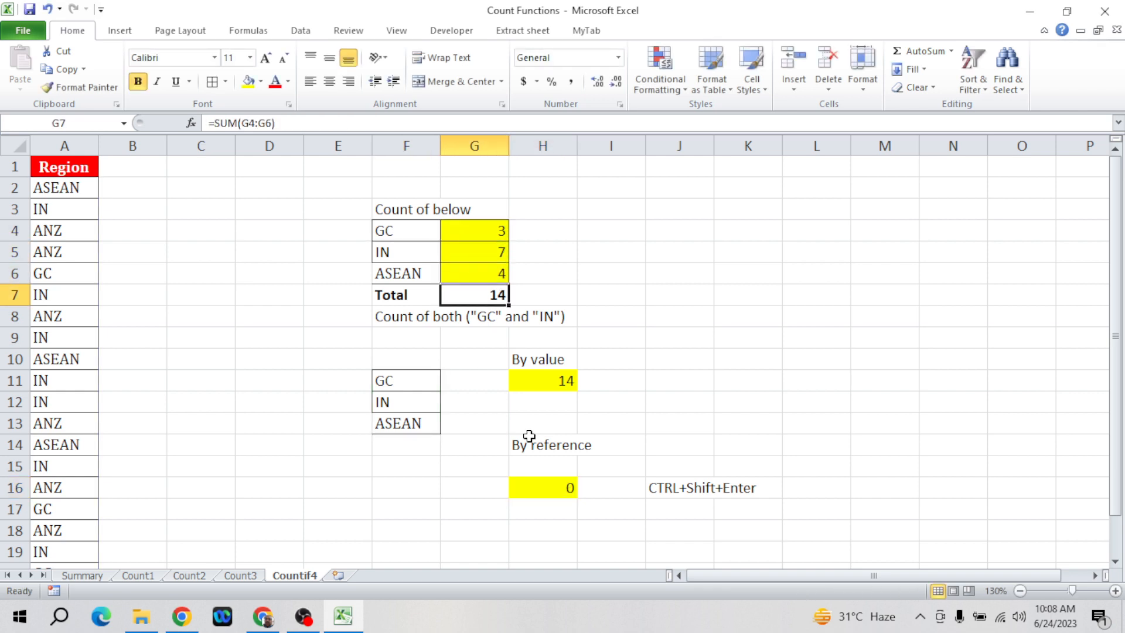
pyautogui.click(538, 383)
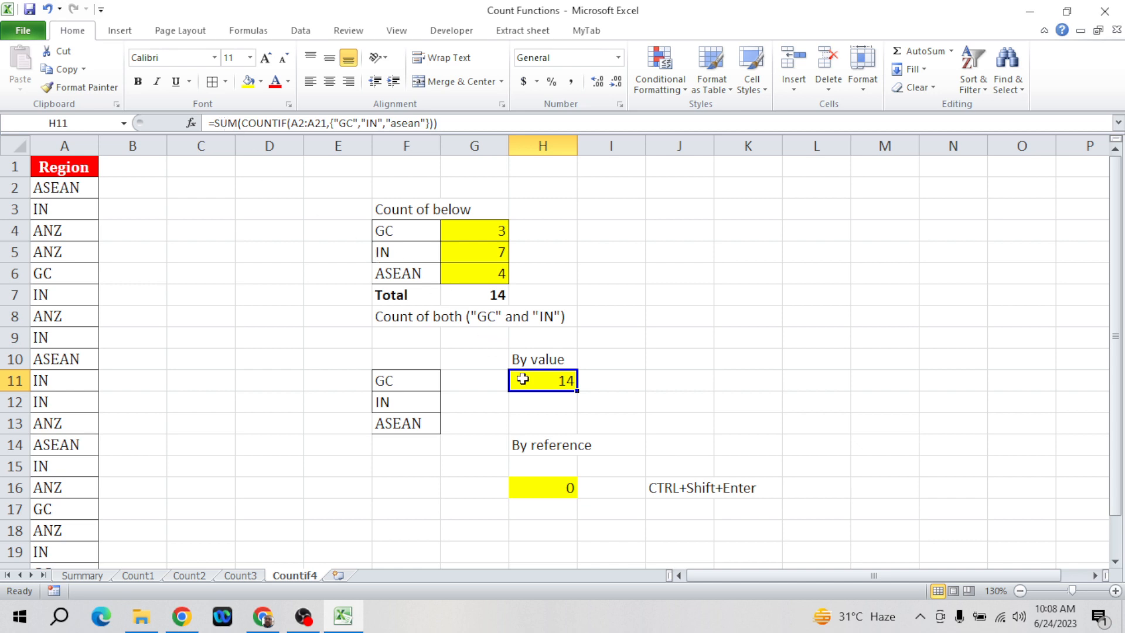
# - Enter the by-reference formula =SUM(COUNTIF(A2:A21,F11:F13)) in H16 as an array formula
pyautogui.click(545, 486)
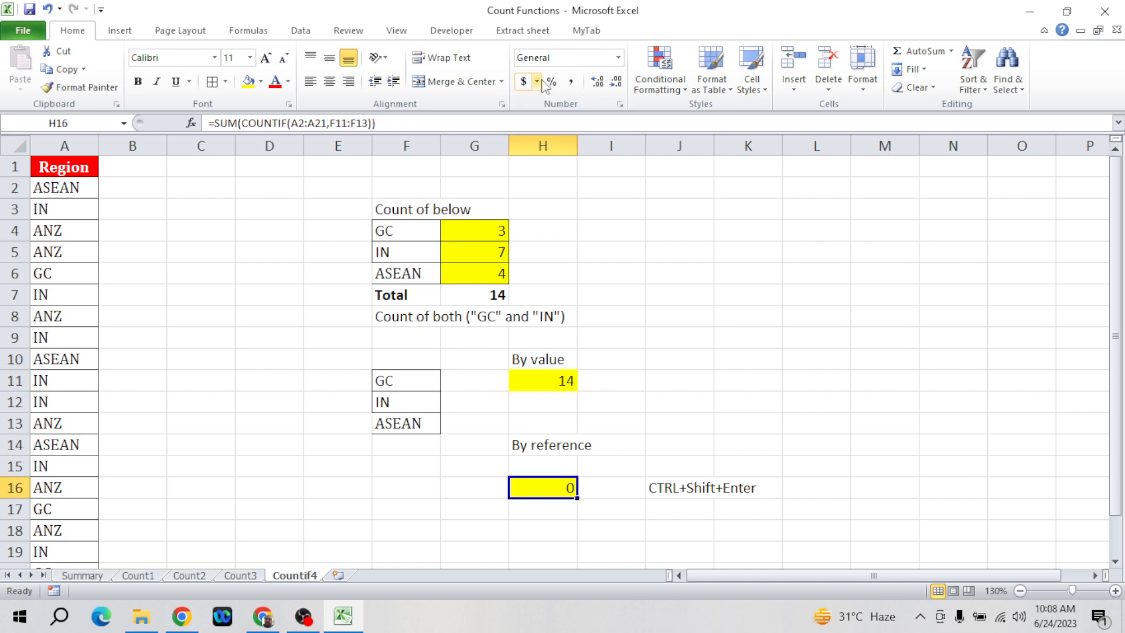
pyautogui.click(459, 122)
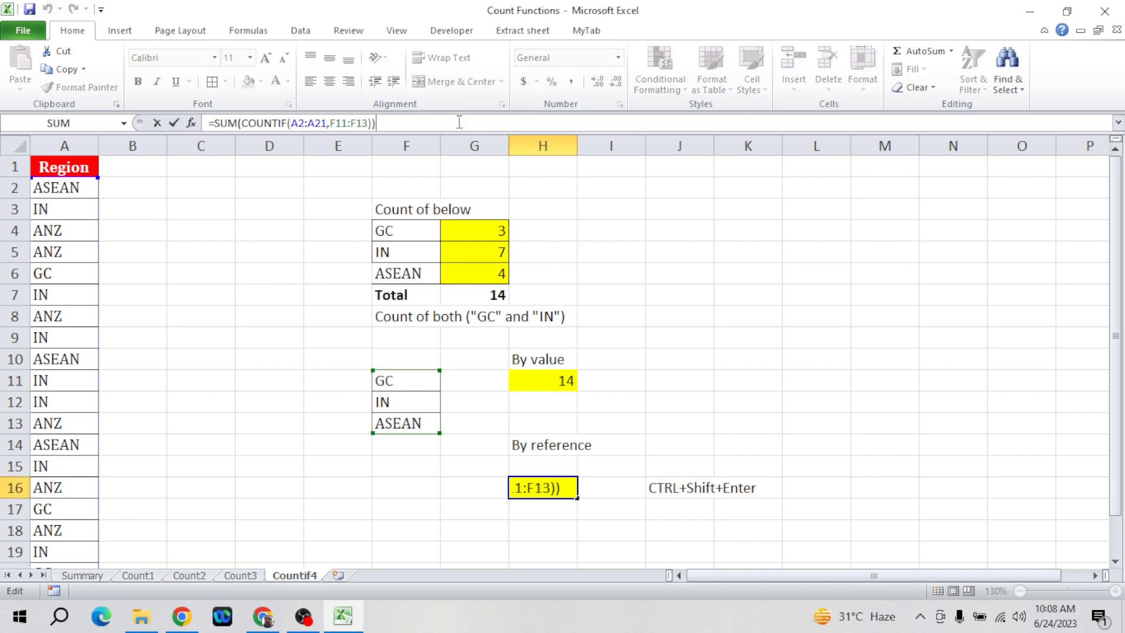
pyautogui.hotkey('ctrl', 'shift', 'Return')
pyautogui.press('Up')
pyautogui.press('Down')
pyautogui.press('Down')
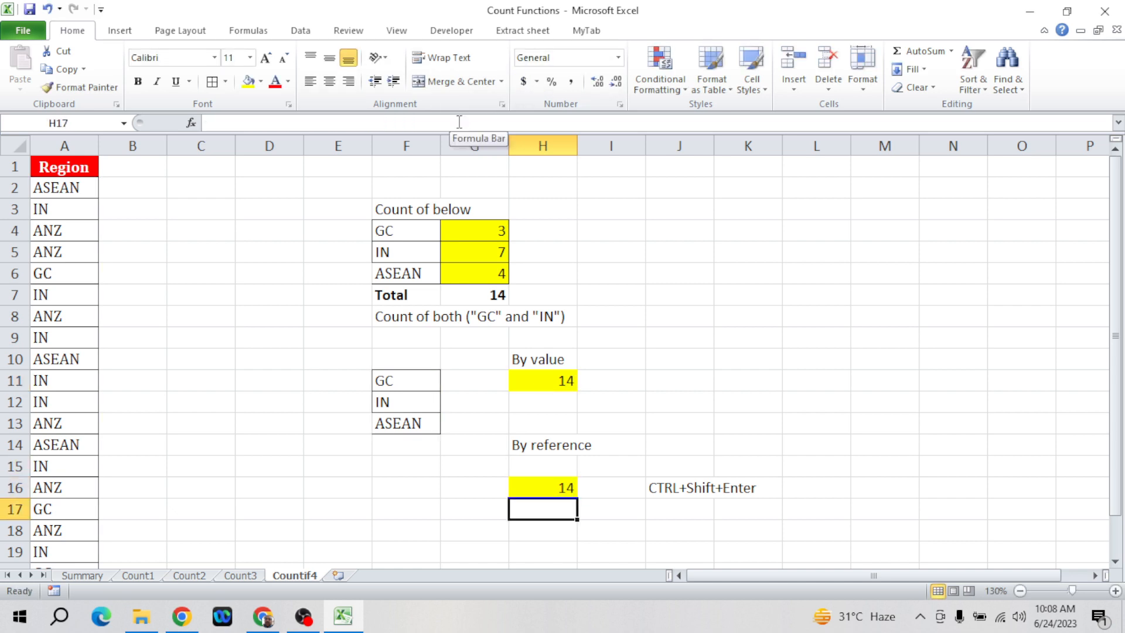
pyautogui.press('Up')
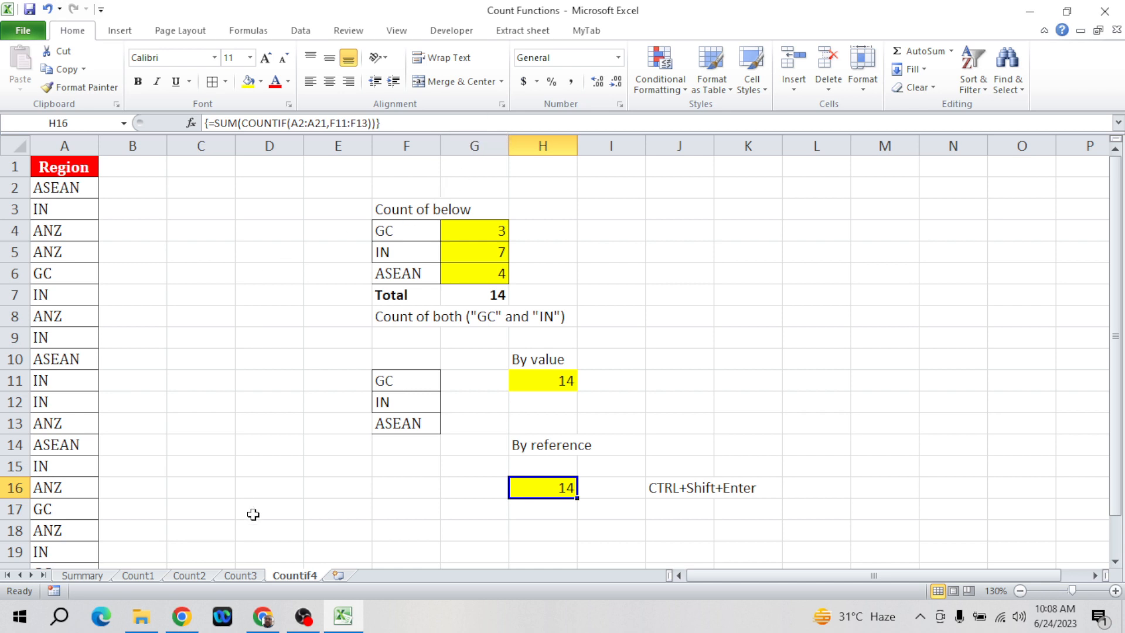
# - Insert a new worksheet after Countif4 and name it Countif5
pyautogui.click(338, 575)
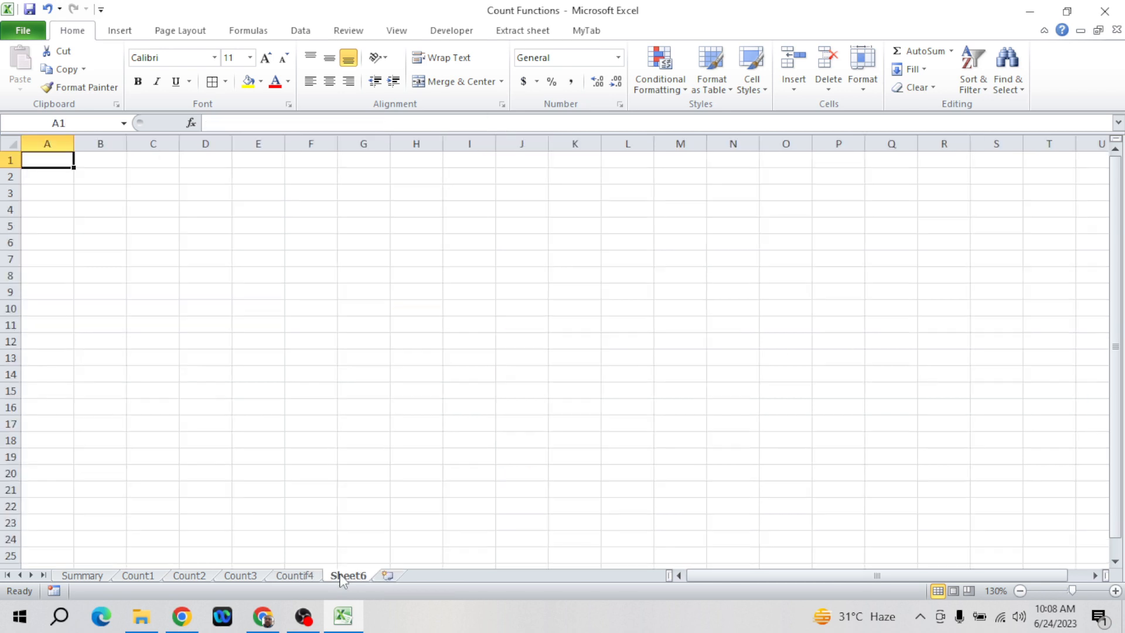
pyautogui.doubleClick(346, 575)
pyautogui.write('Co')
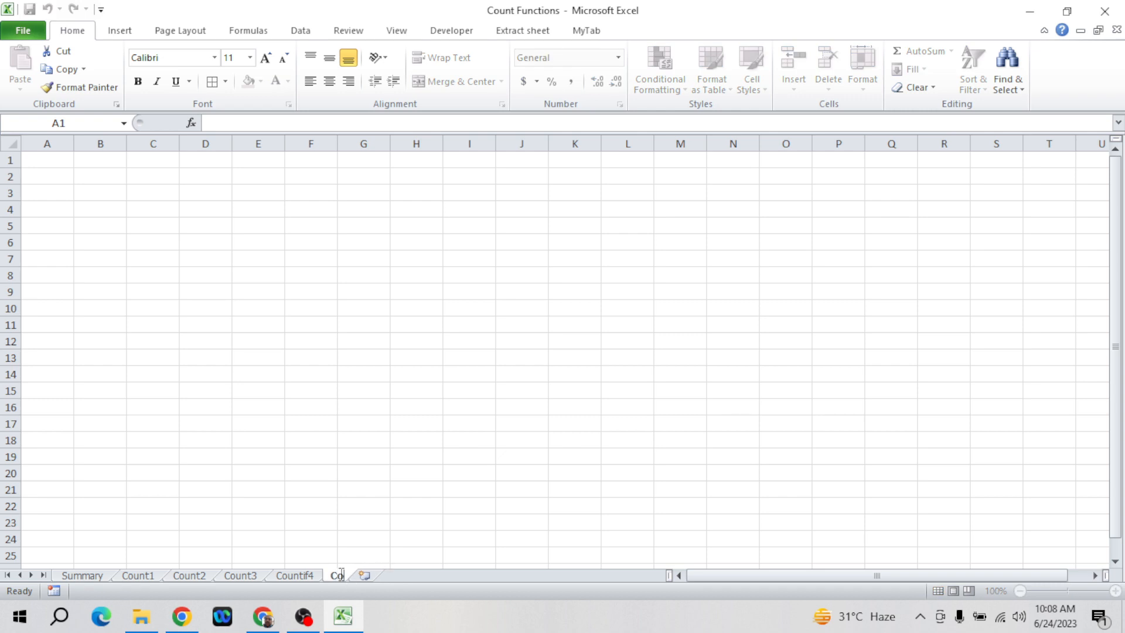
pyautogui.write('untif5')
pyautogui.press('Return')
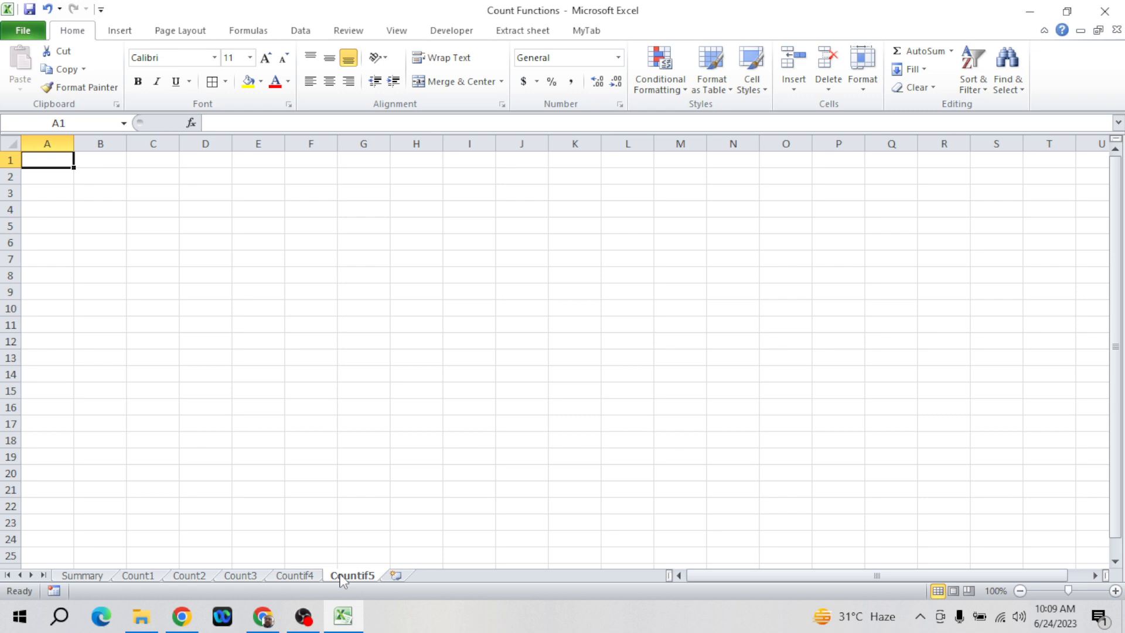
# - Return to the Countif4 sheet and review the region criteria in F4 and F11:F13
pyautogui.click(309, 577)
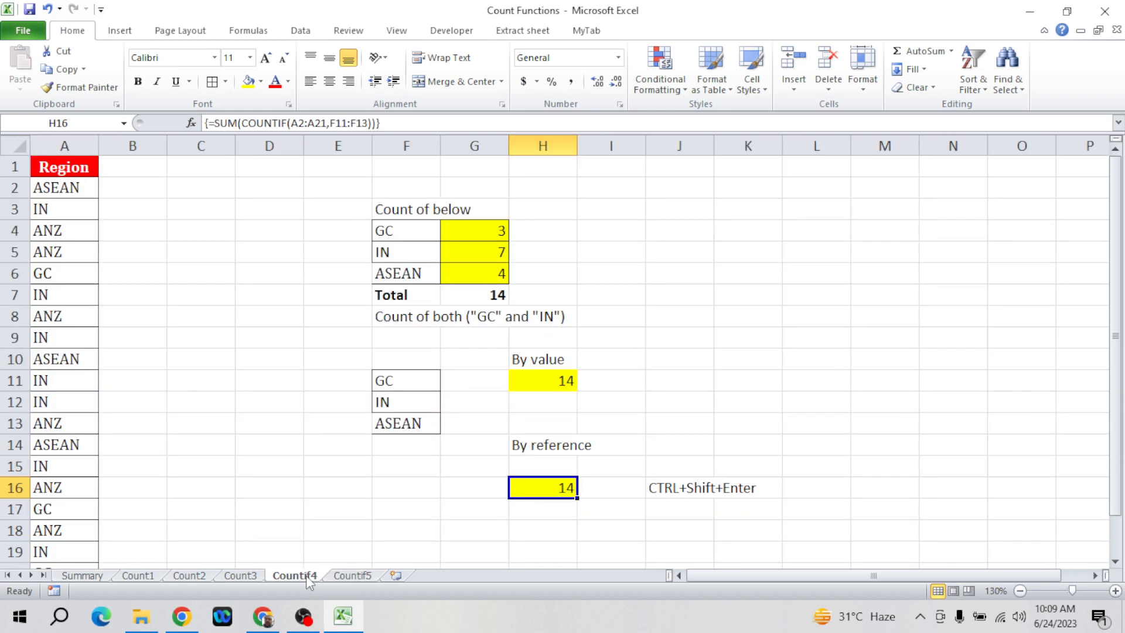
pyautogui.click(411, 231)
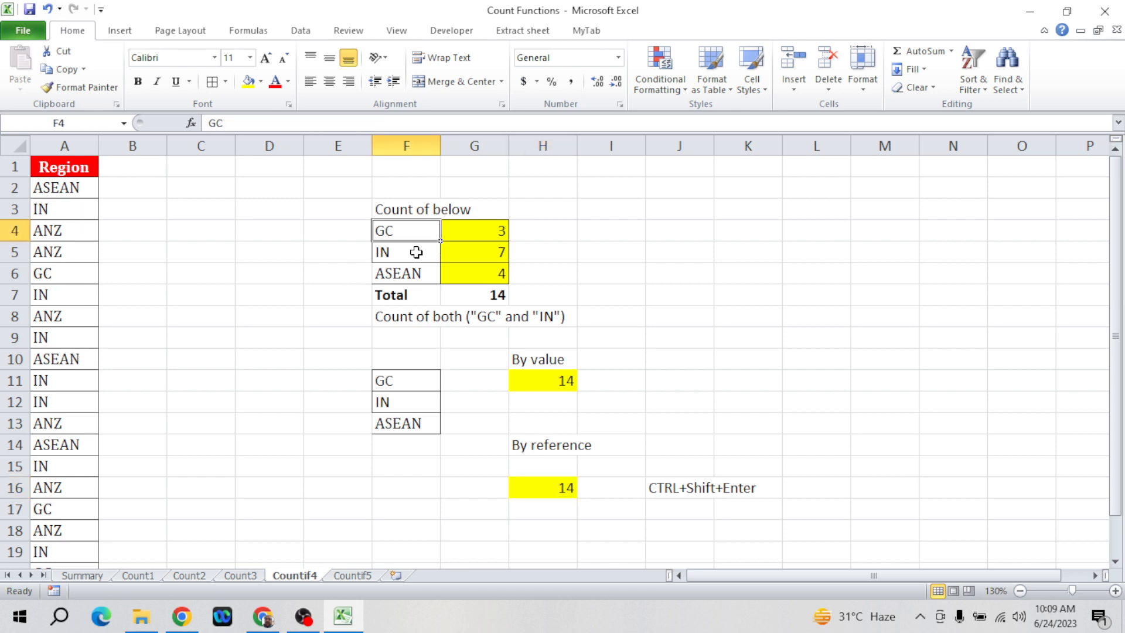
pyautogui.click(405, 384)
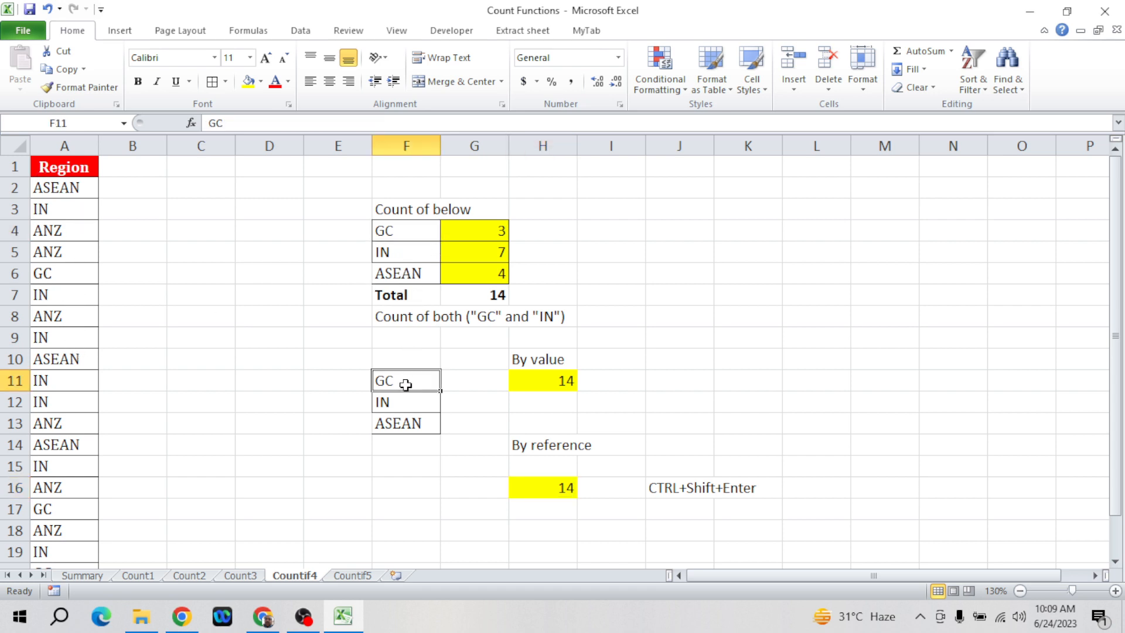
pyautogui.click(403, 425)
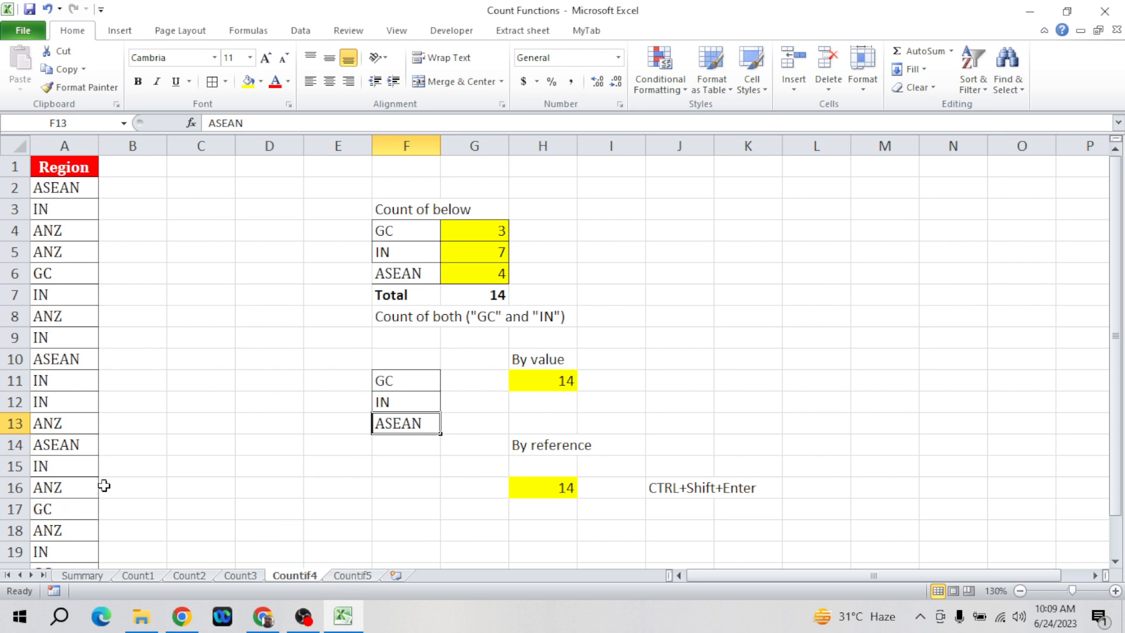
# - Switch to the Countif5 sheet and enter the title "Wildcard" in cell I1
pyautogui.click(351, 574)
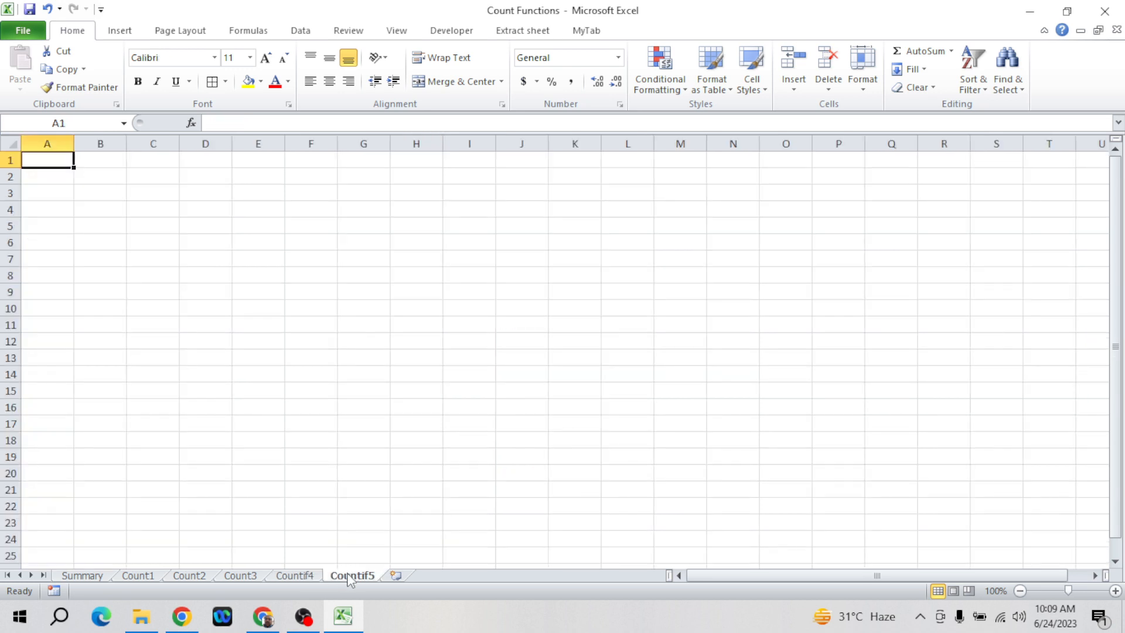
pyautogui.click(561, 223)
pyautogui.hotkey('ctrl', 'Up')
pyautogui.press('Right')
pyautogui.press('Right')
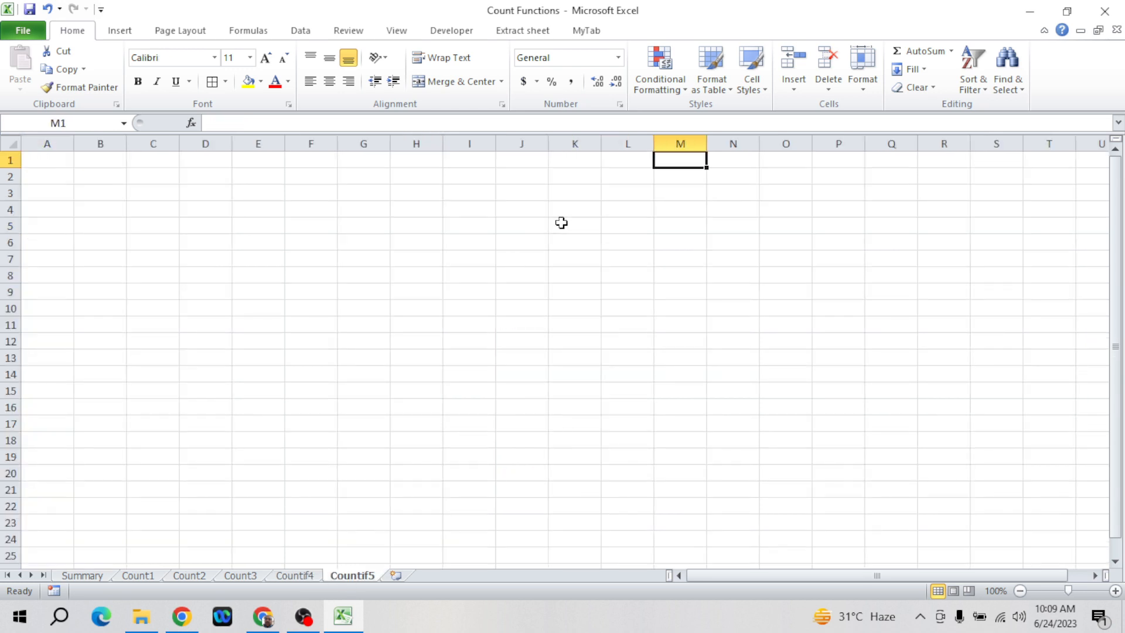
pyautogui.press('Left')
pyautogui.press('Left')
pyautogui.press('Left')
pyautogui.press('Left')
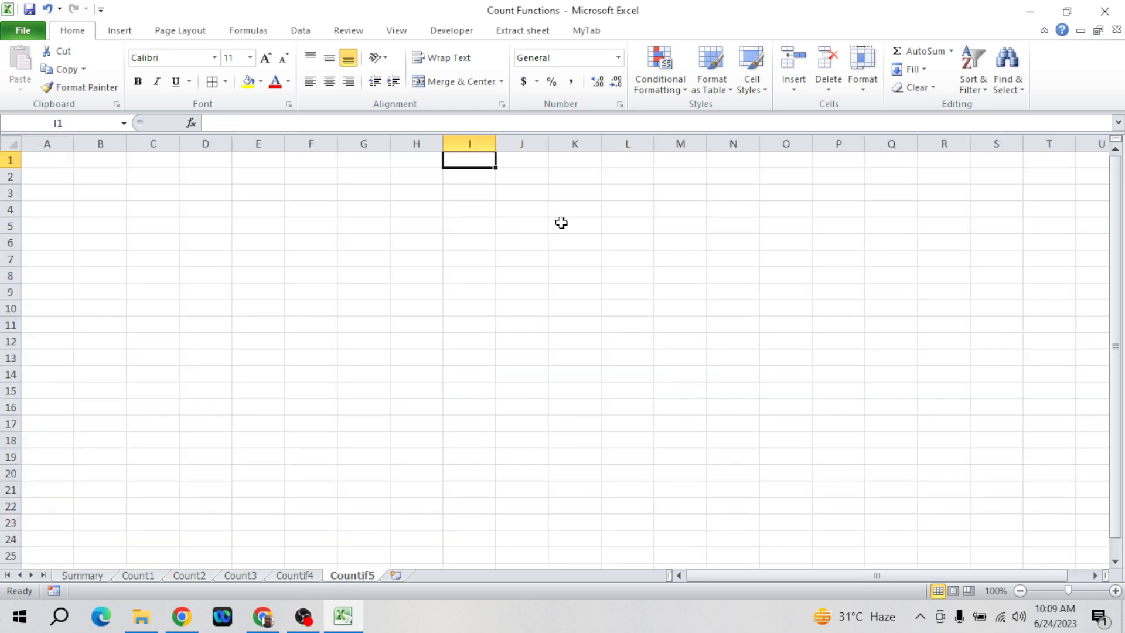
pyautogui.write('Wild')
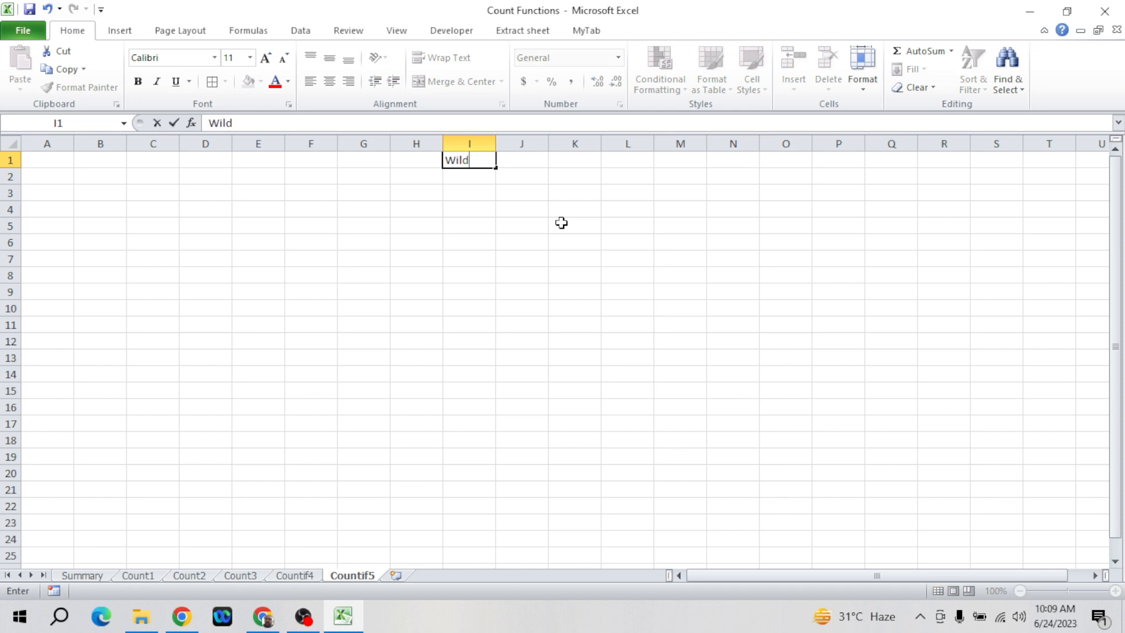
pyautogui.write('card')
pyautogui.press('Return')
pyautogui.press('Up')
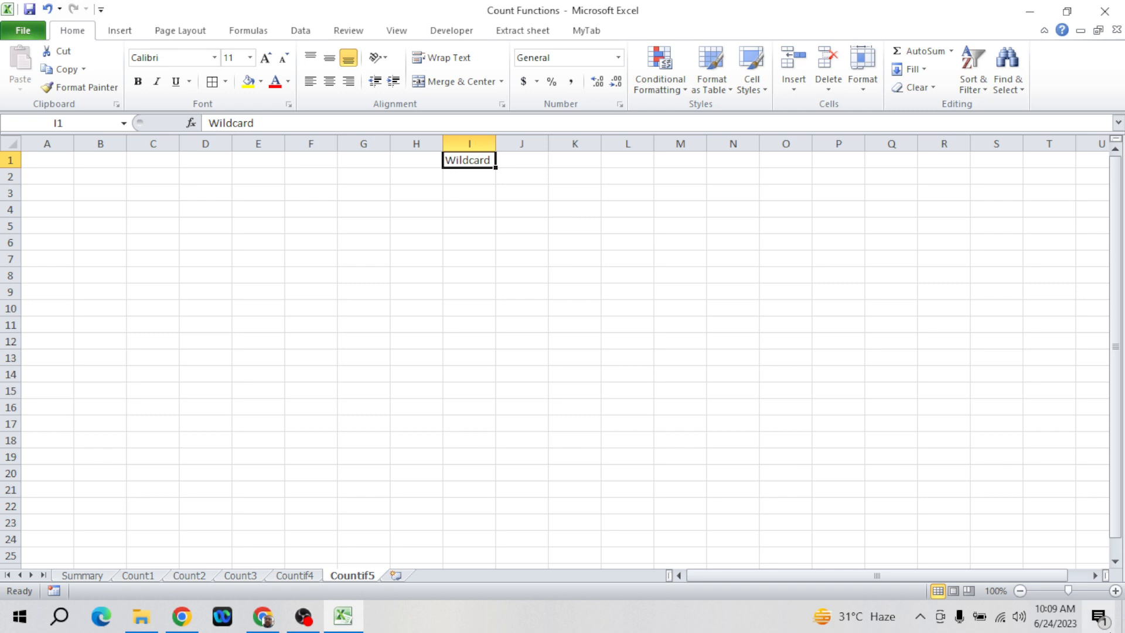
# - Merge and center the Wildcard title across H1:J2
pyautogui.click(1114, 590)
pyautogui.click(1114, 591)
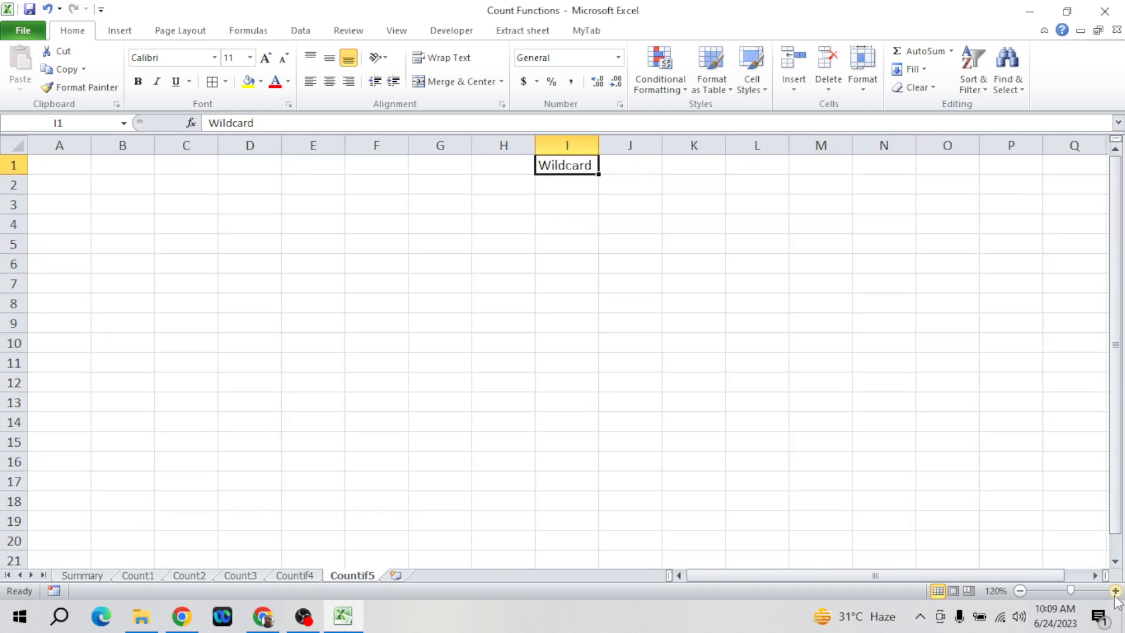
pyautogui.click(1115, 591)
pyautogui.click(628, 440)
pyautogui.hotkey('ctrl', 'Up')
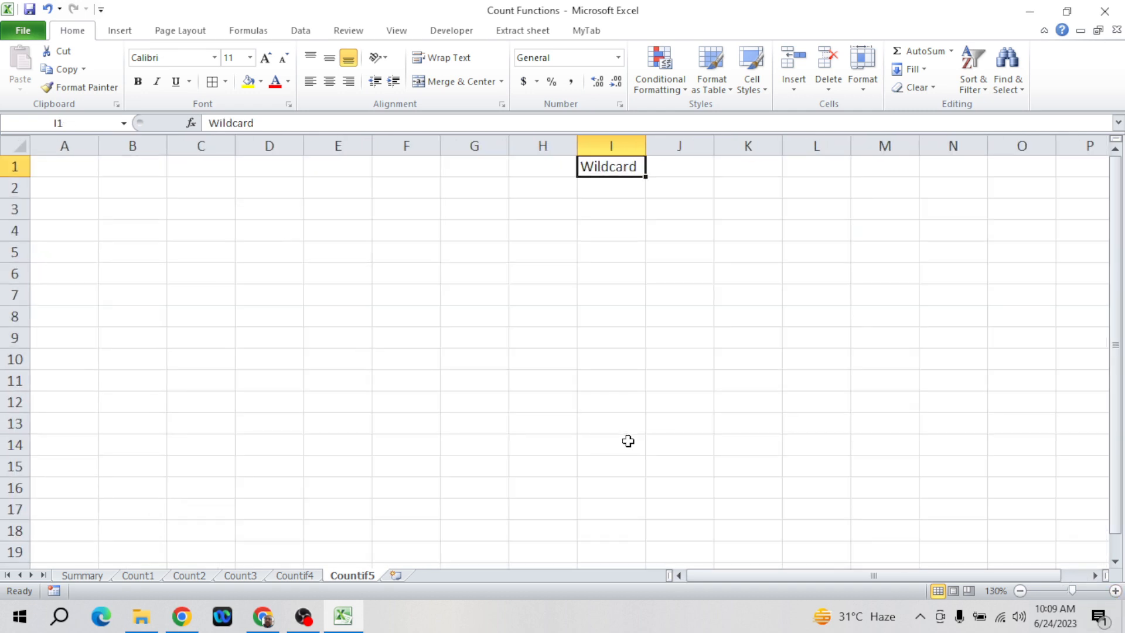
pyautogui.press('Home')
pyautogui.press('Right')
pyautogui.press('Right')
pyautogui.press('Right')
pyautogui.press('Right')
pyautogui.press('Right')
pyautogui.press('Right')
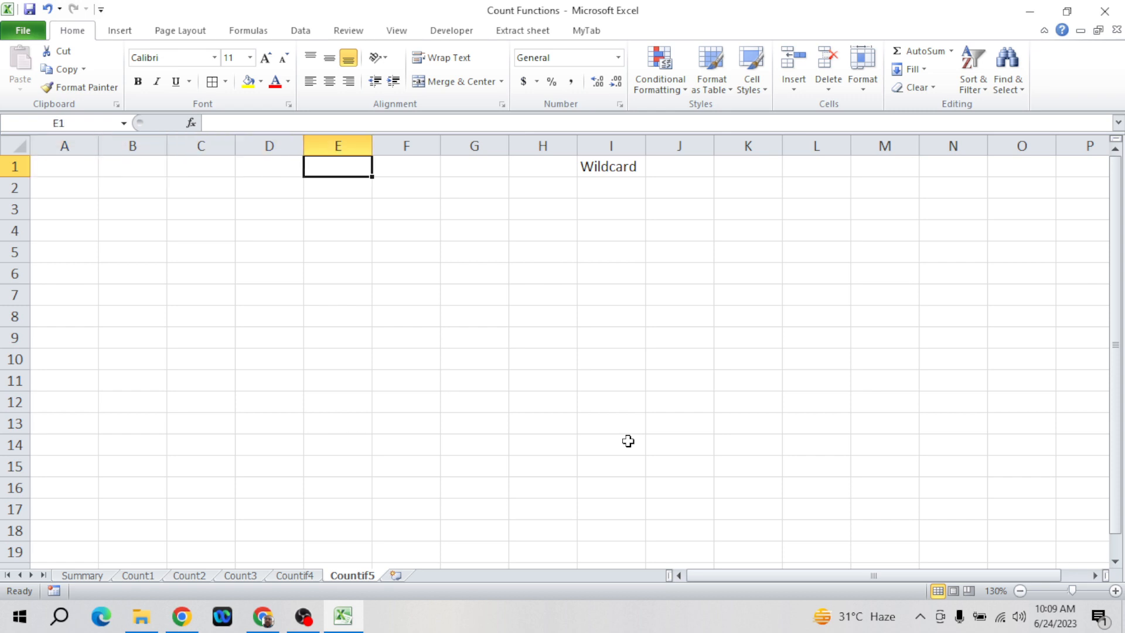
pyautogui.press('Right')
pyautogui.press('Right')
pyautogui.press('Left')
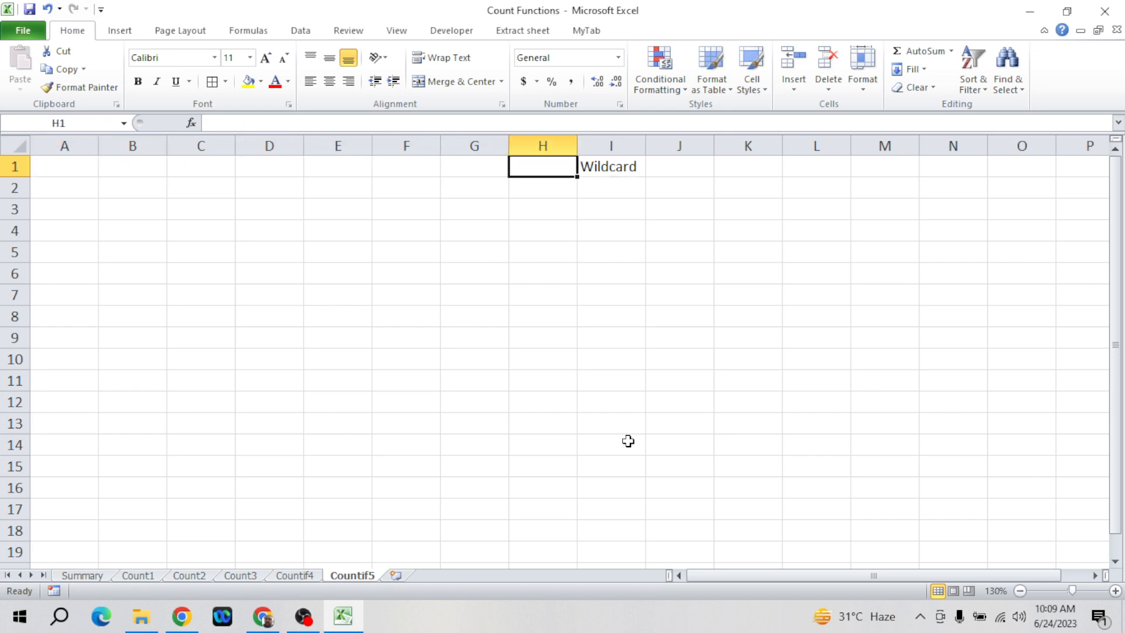
pyautogui.hotkey('shift', 'Down')
pyautogui.hotkey('shift', 'Right')
pyautogui.hotkey('shift', 'Right')
pyautogui.hotkey('alt', 'h')
pyautogui.press('m')
pyautogui.press('c')
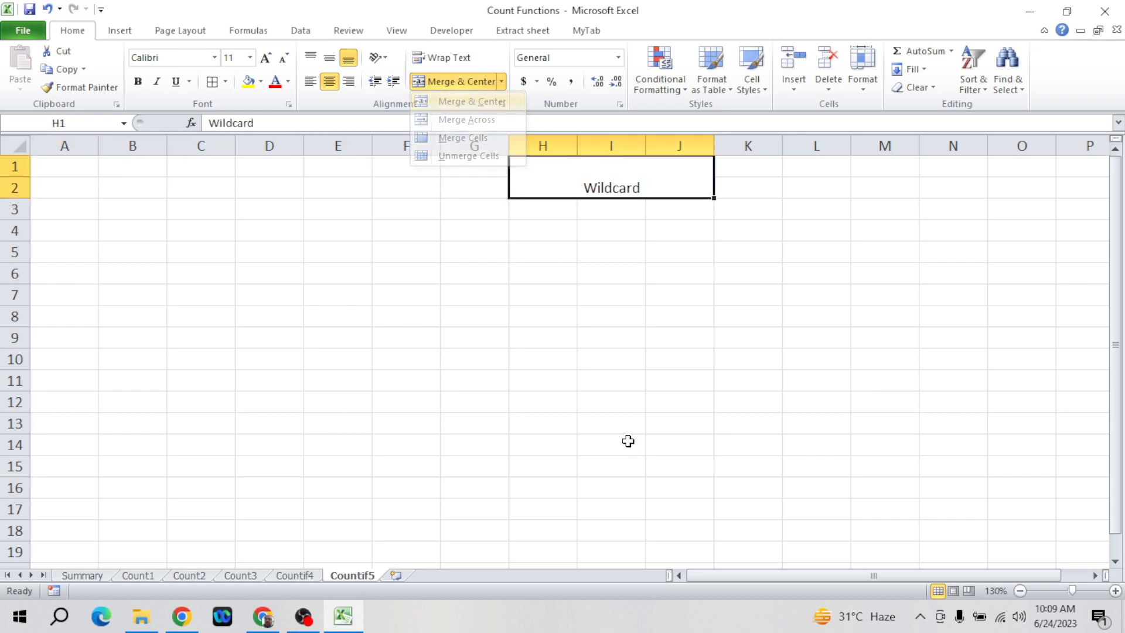
# - Format the merged title with a green fill, middle vertical alignment and font size 18
pyautogui.click(261, 81)
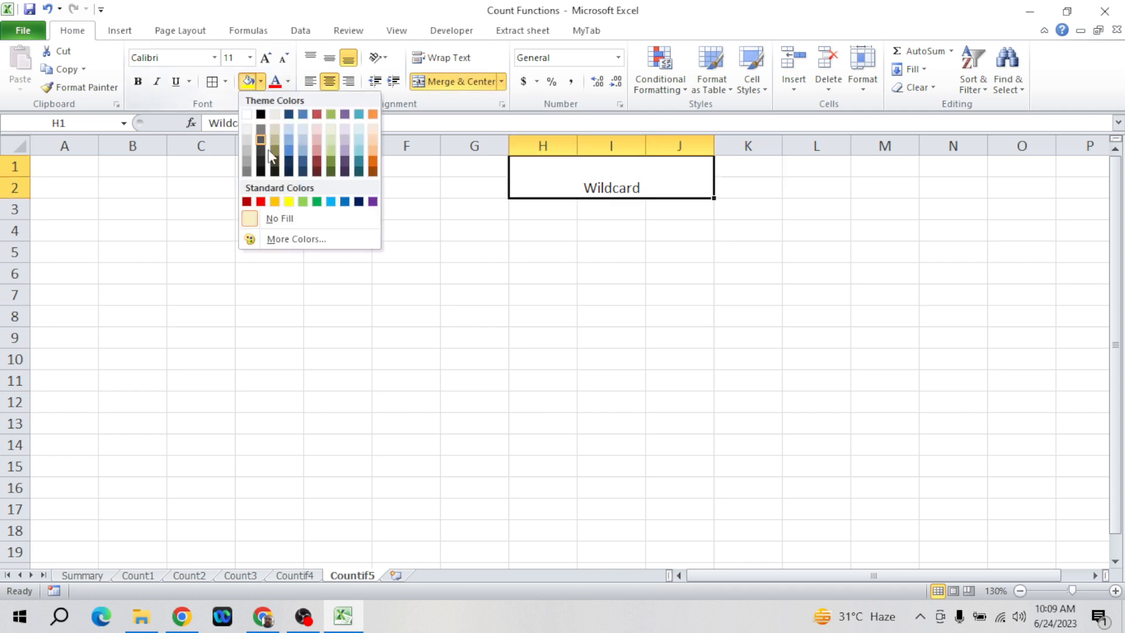
pyautogui.click(317, 201)
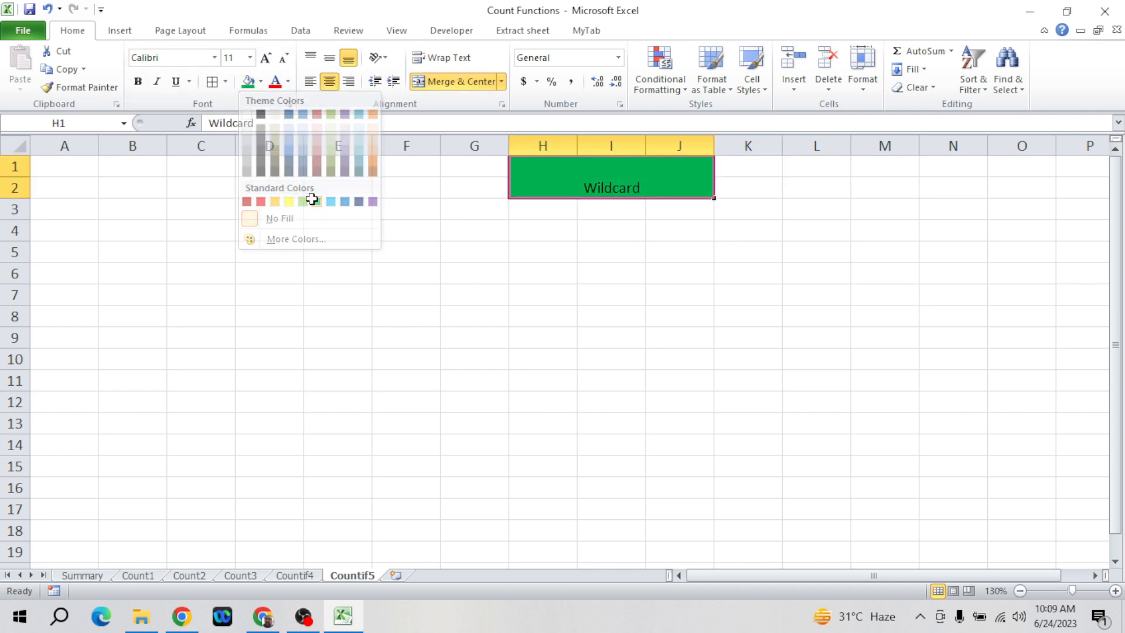
pyautogui.click(329, 58)
pyautogui.click(266, 59)
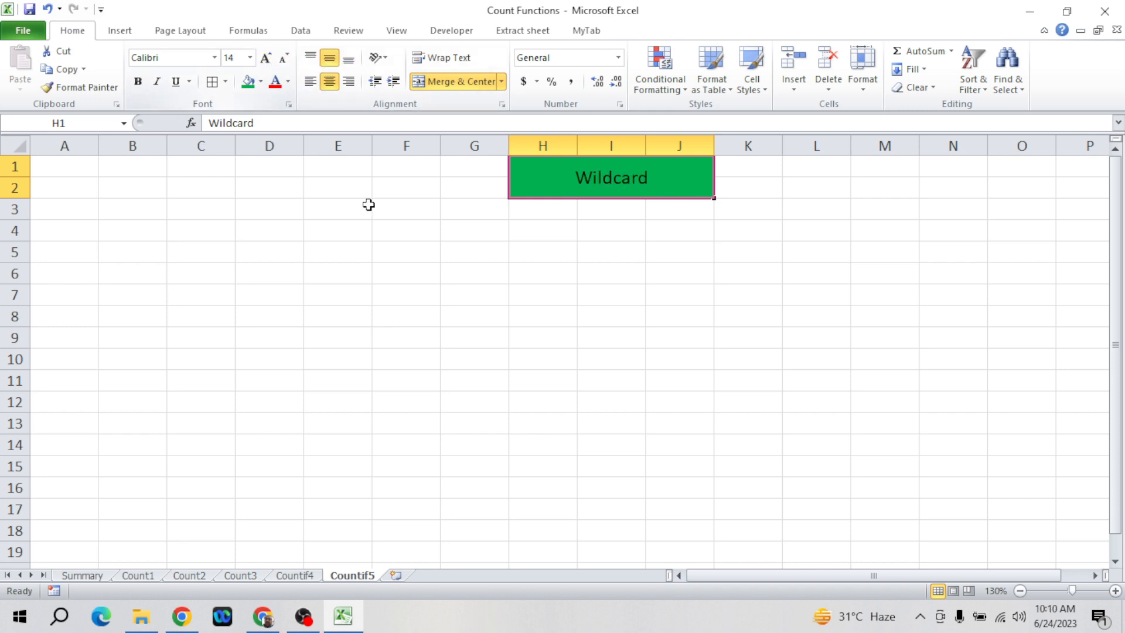
pyautogui.click(266, 59)
pyautogui.click(267, 59)
pyautogui.click(266, 59)
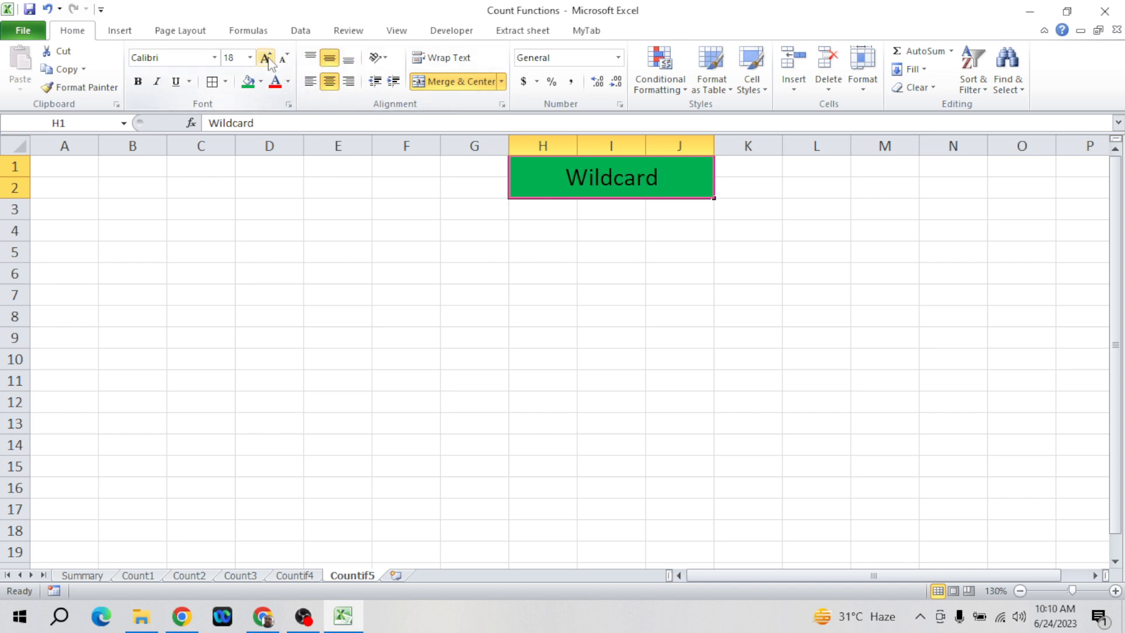
# - Extend the title in H1 to read "Wildcard Char"
pyautogui.click(472, 249)
pyautogui.press('Up')
pyautogui.press('Up')
pyautogui.press('Right')
pyautogui.press('Up')
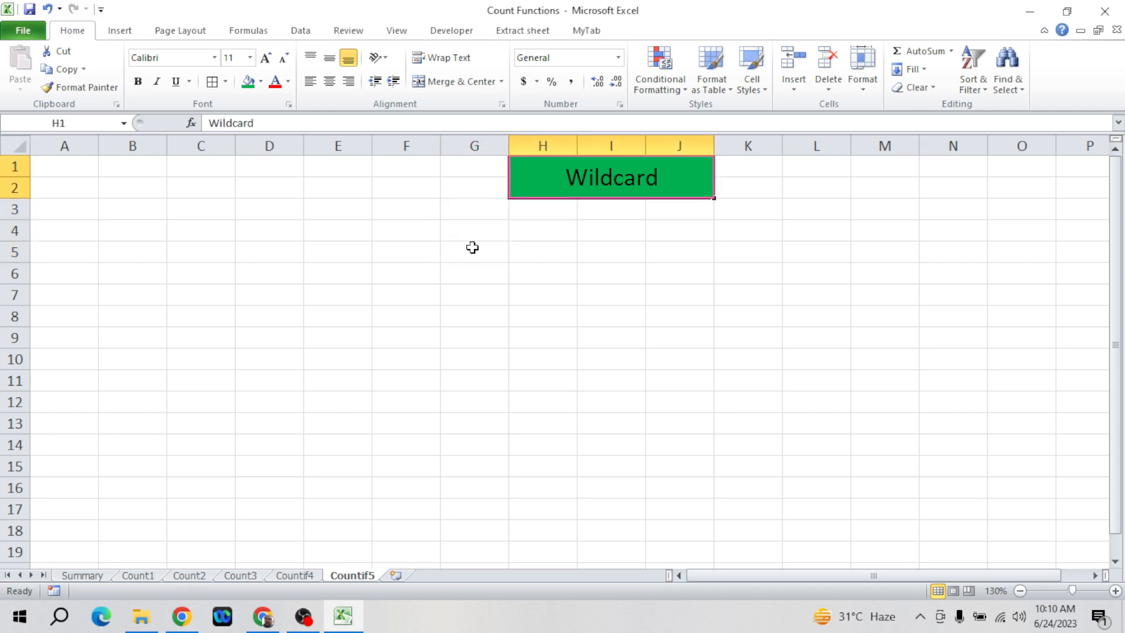
pyautogui.click(377, 131)
pyautogui.write('Char')
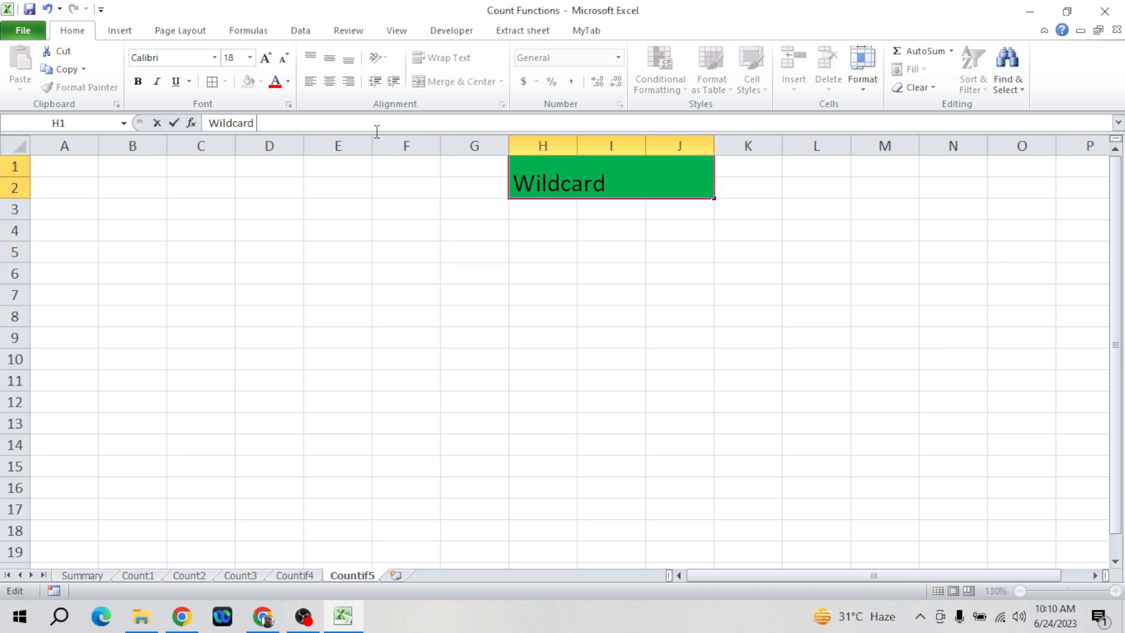
pyautogui.press('Return')
# - Enter the wildcard symbols ? in I5 and * in I6
pyautogui.press('Down')
pyautogui.press('Down')
pyautogui.press('Down')
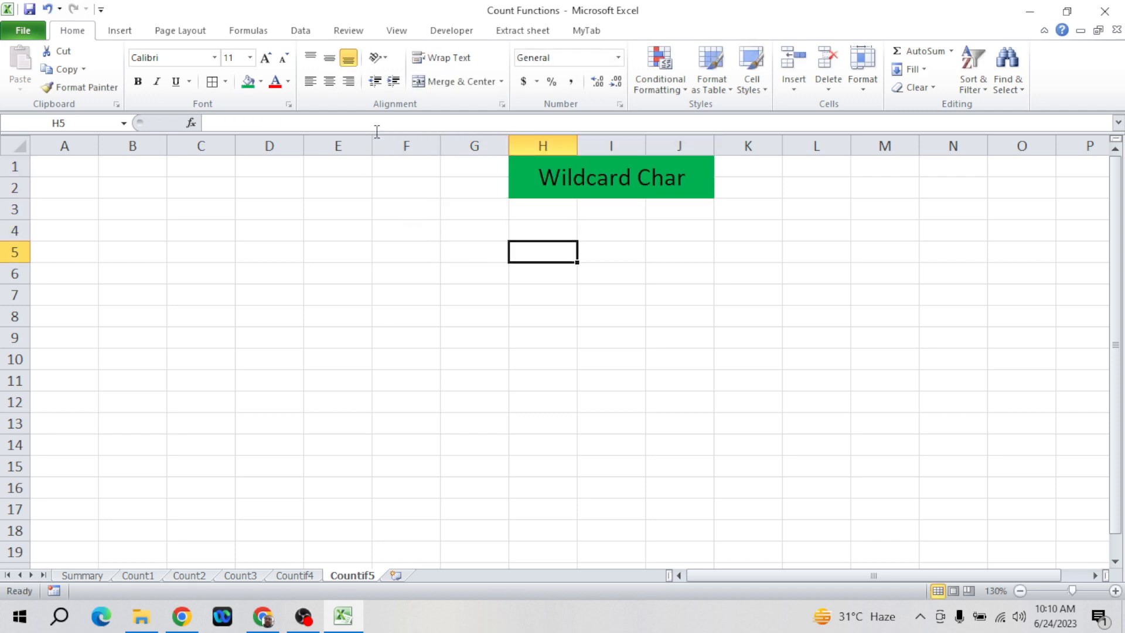
pyautogui.press('Up')
pyautogui.press('Right')
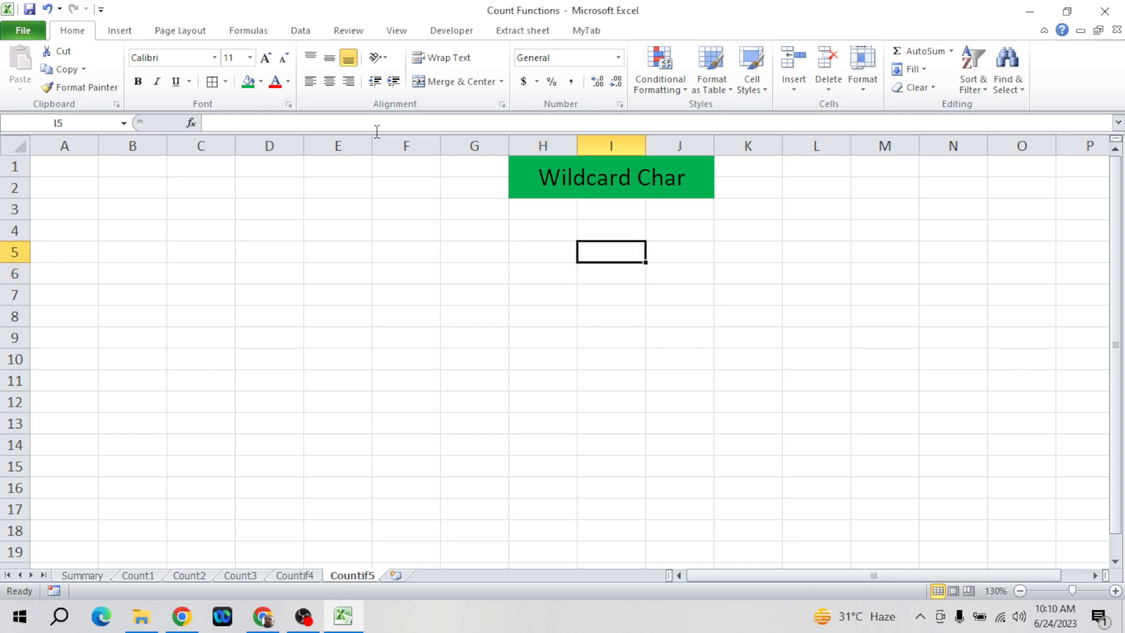
pyautogui.press('Left')
pyautogui.press('Right')
pyautogui.write('?')
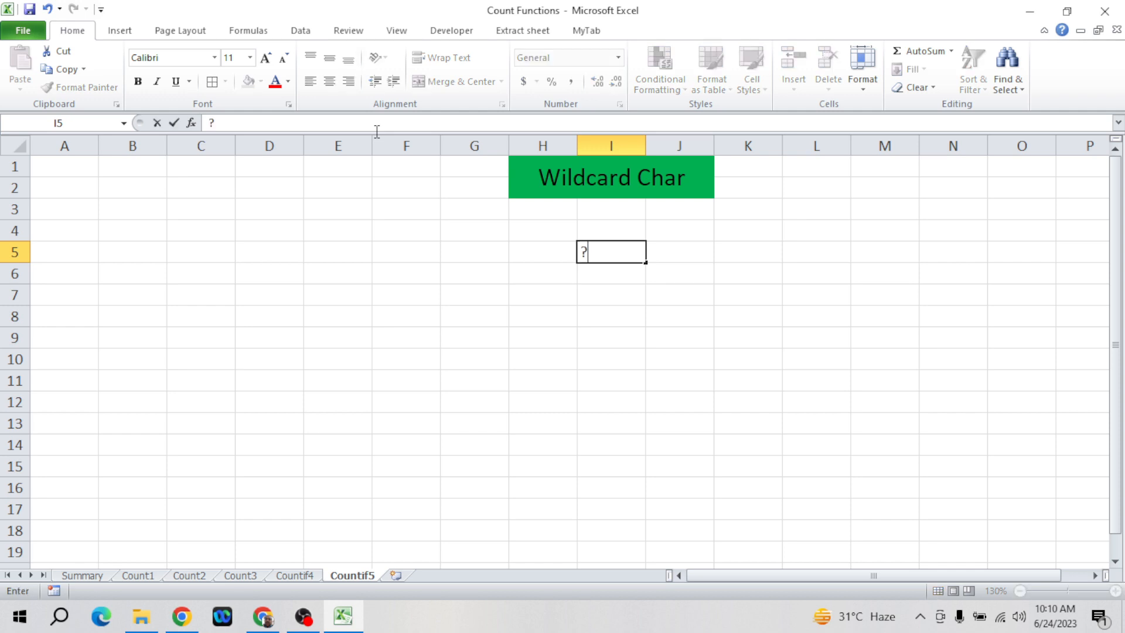
pyautogui.press('Return')
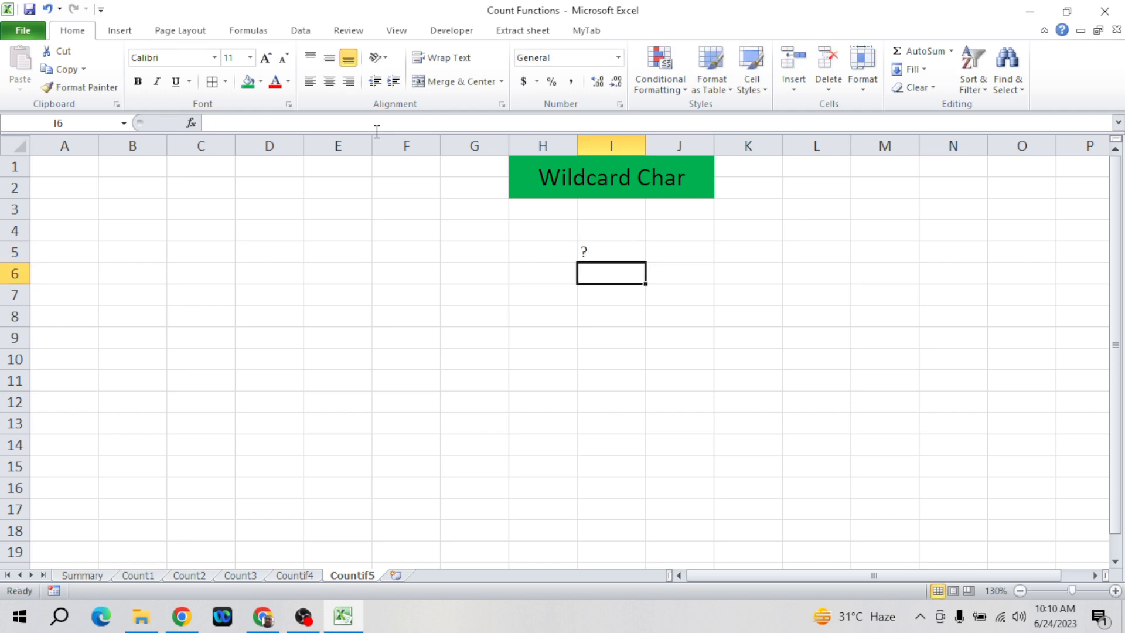
pyautogui.write('*')
pyautogui.press('Return')
# - Enter the label "Wildcard Char" in H5, beside the question mark
pyautogui.press('Up')
pyautogui.press('Up')
pyautogui.press('Left')
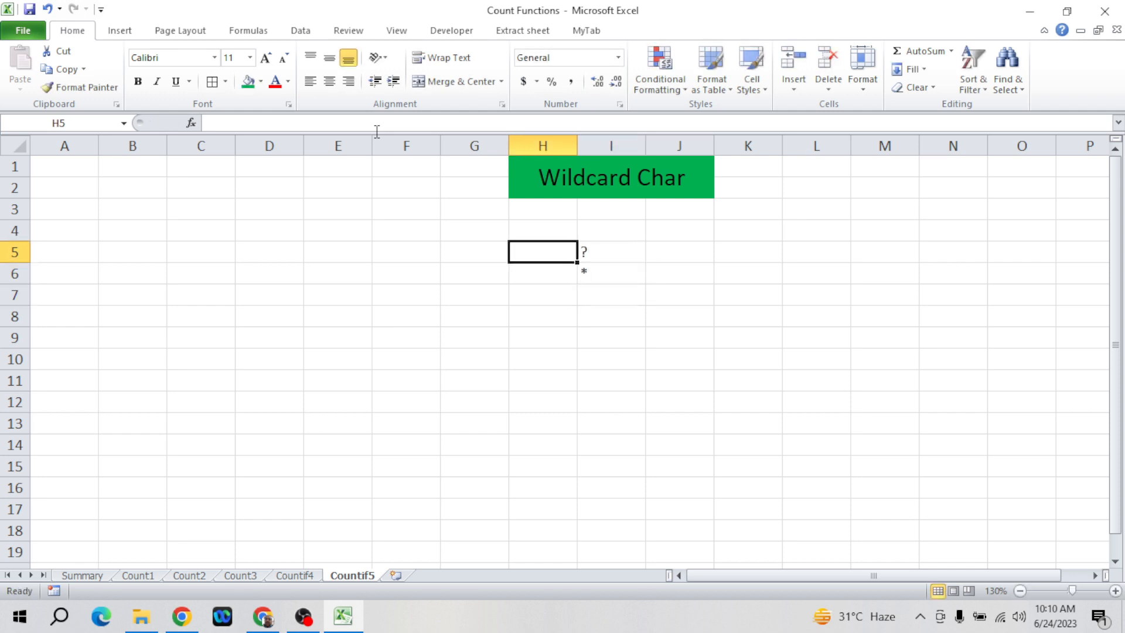
pyautogui.write('Wo')
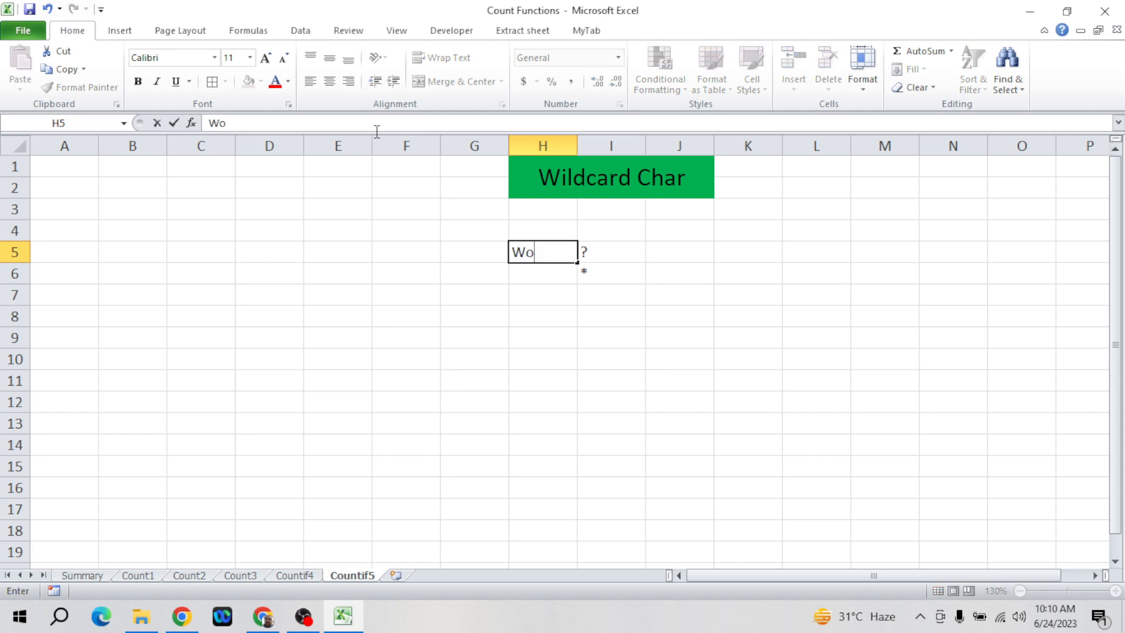
pyautogui.write('ild')
pyautogui.press('BackSpace')
pyautogui.press('BackSpace')
pyautogui.press('BackSpace')
pyautogui.press('BackSpace')
pyautogui.write('ildcard Char')
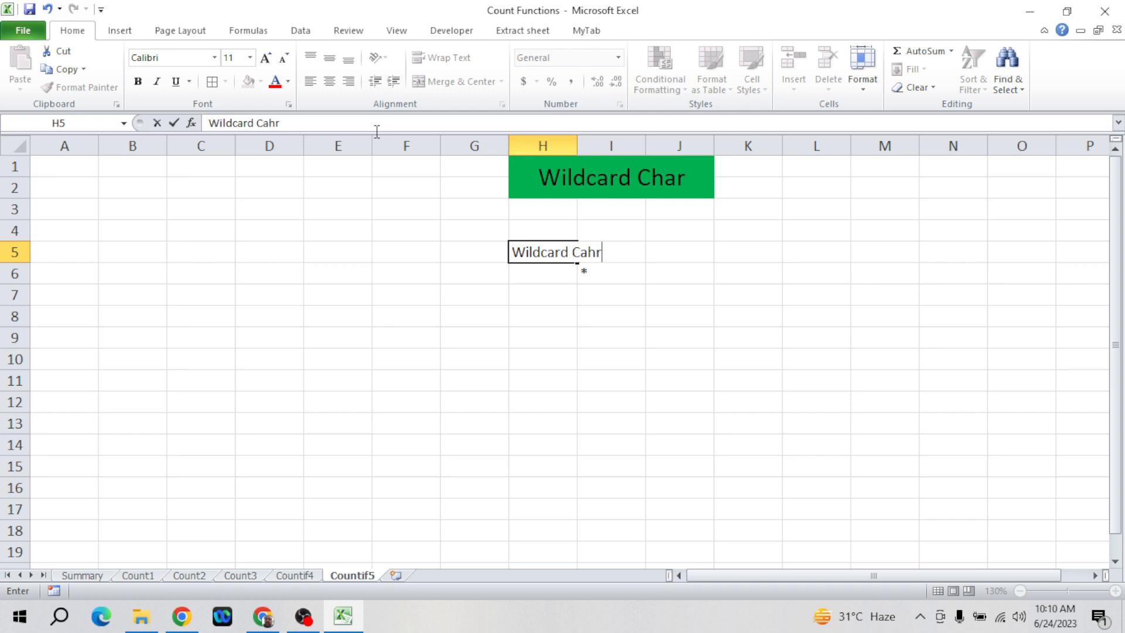
pyautogui.press('Return')
pyautogui.press('Up')
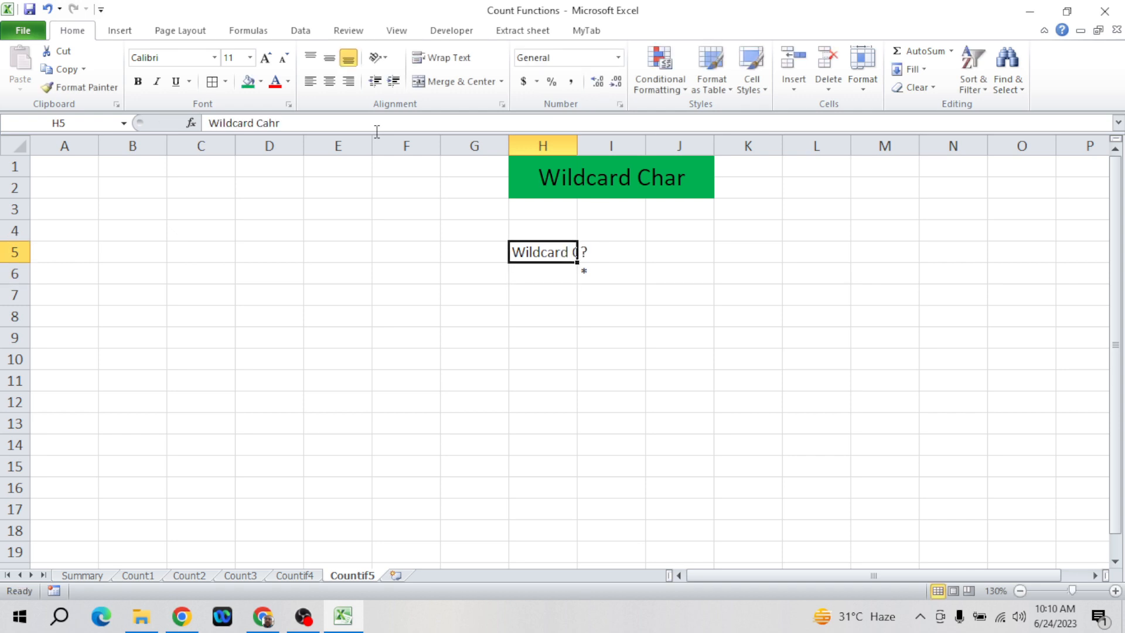
pyautogui.press('F2')
pyautogui.press('BackSpace')
pyautogui.press('BackSpace')
pyautogui.press('BackSpace')
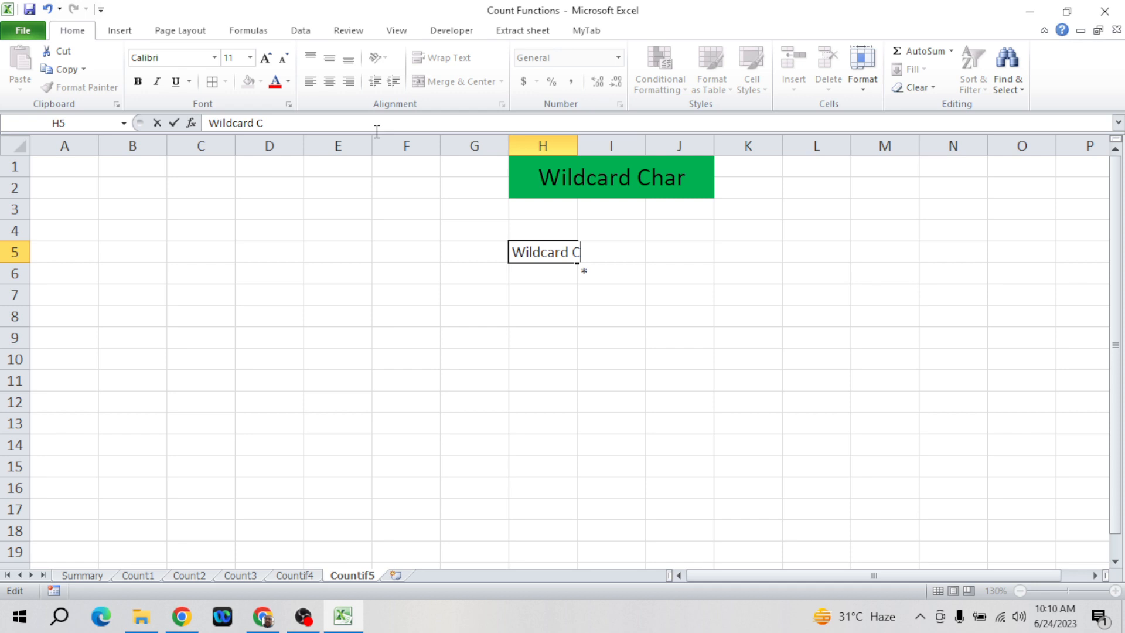
pyautogui.write('har')
pyautogui.press('Return')
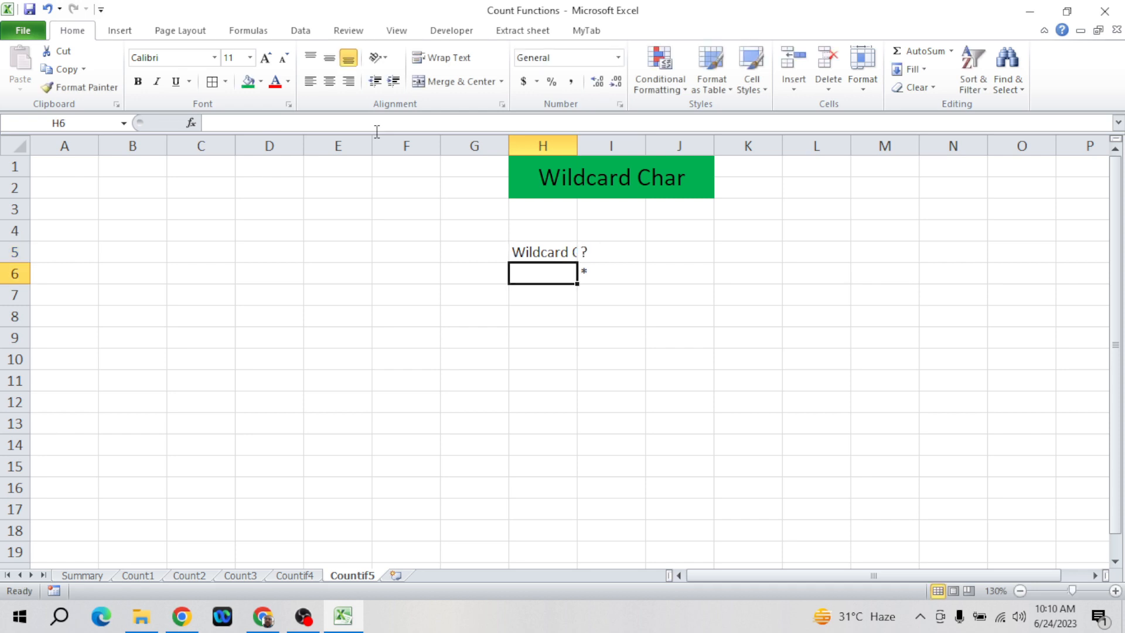
# - AutoFit the width of column H to the label in H5
pyautogui.press('Up')
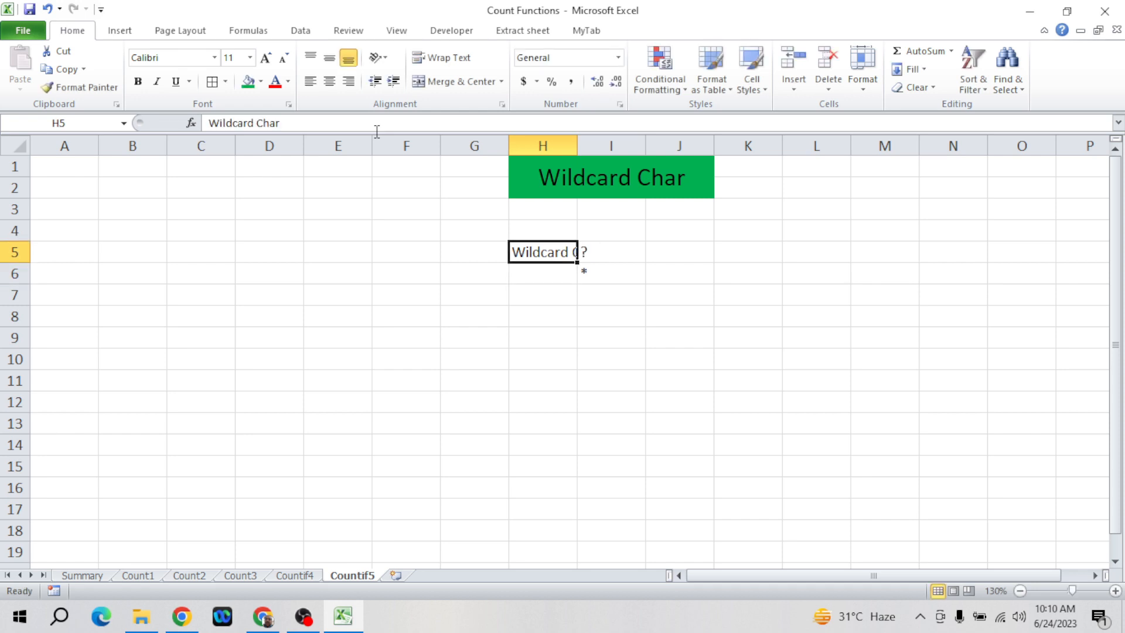
pyautogui.hotkey('alt', 'h')
pyautogui.press('o')
pyautogui.press('i')
# - Describe the ? wildcard by entering "Denote single char" in J5
pyautogui.press('Right')
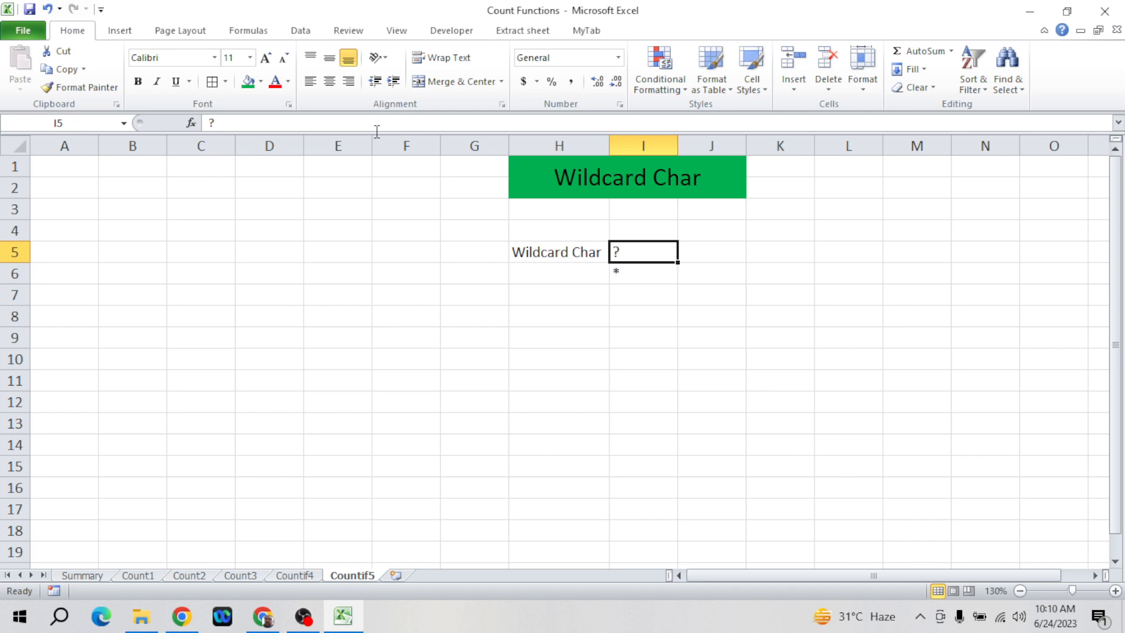
pyautogui.hotkey('shift', 'Down')
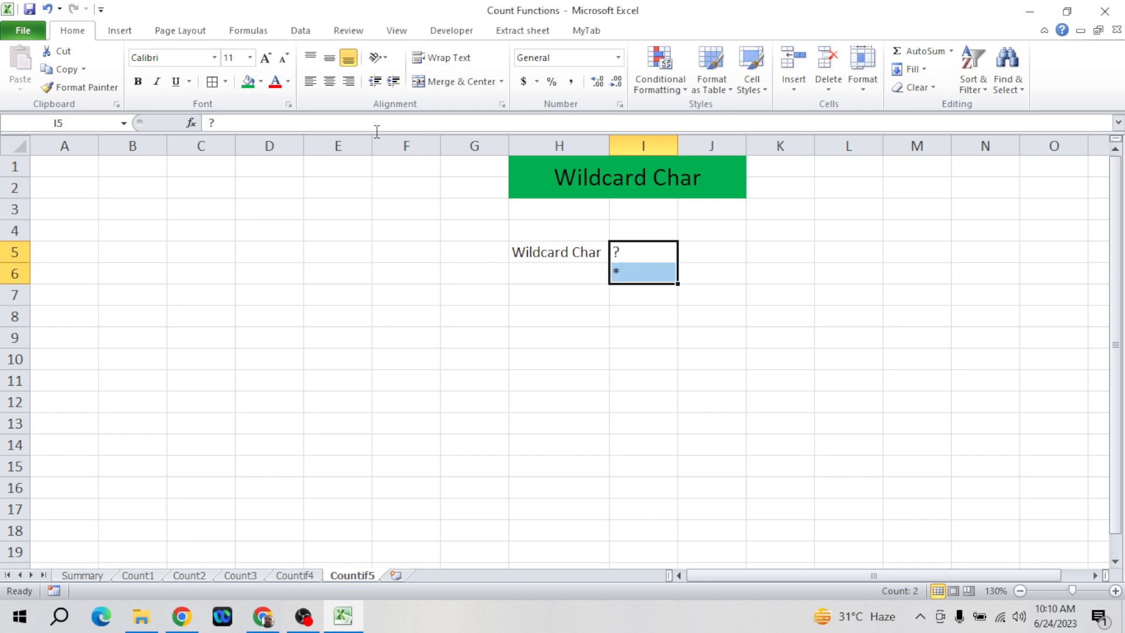
pyautogui.press('Right')
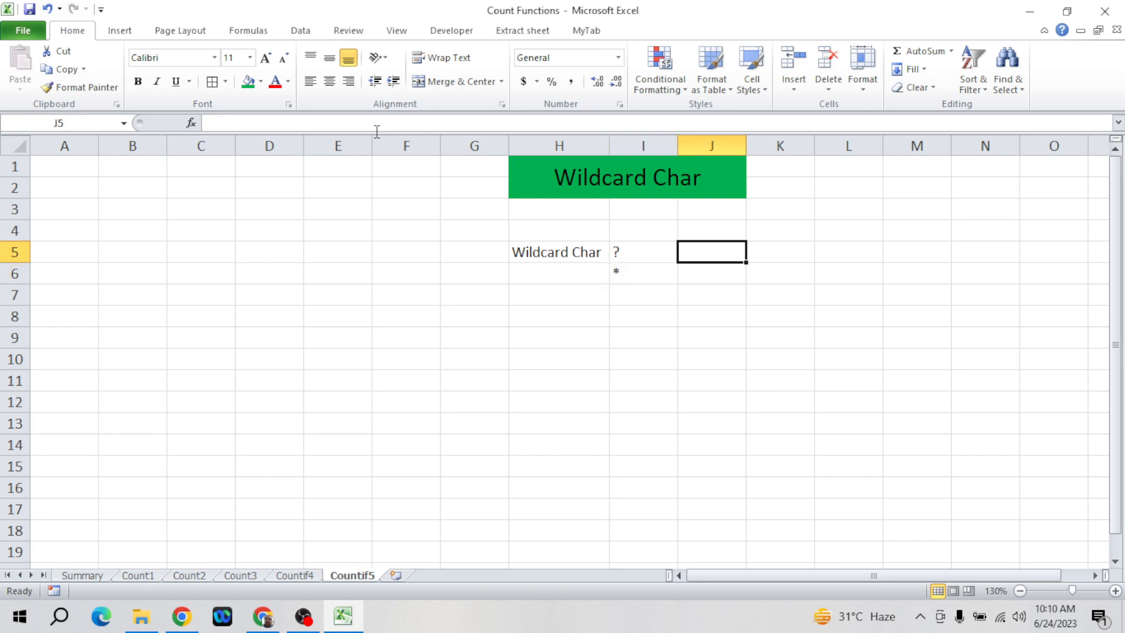
pyautogui.write('S')
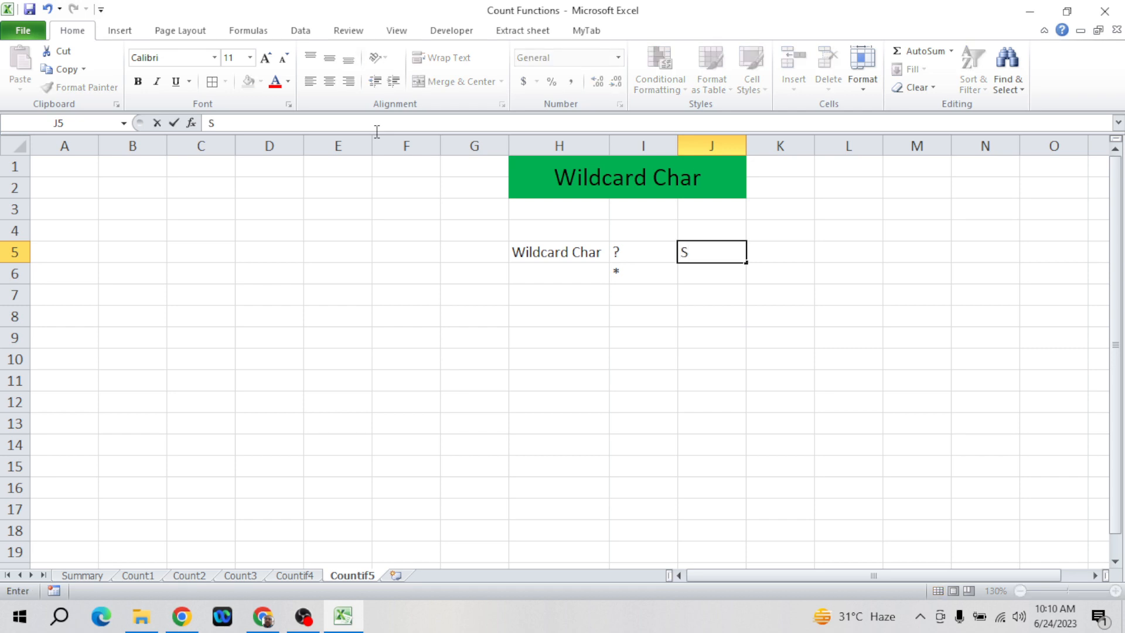
pyautogui.press('BackSpace')
pyautogui.write('useer')
pyautogui.press('BackSpace')
pyautogui.press('BackSpace')
pyautogui.write('for')
pyautogui.press('BackSpace')
pyautogui.press('BackSpace')
pyautogui.press('BackSpace')
pyautogui.press('BackSpace')
pyautogui.press('BackSpace')
pyautogui.press('BackSpace')
pyautogui.press('BackSpace')
pyautogui.press('BackSpace')
pyautogui.write('Denote sn')
pyautogui.press('BackSpace')
pyautogui.write('ingle char')
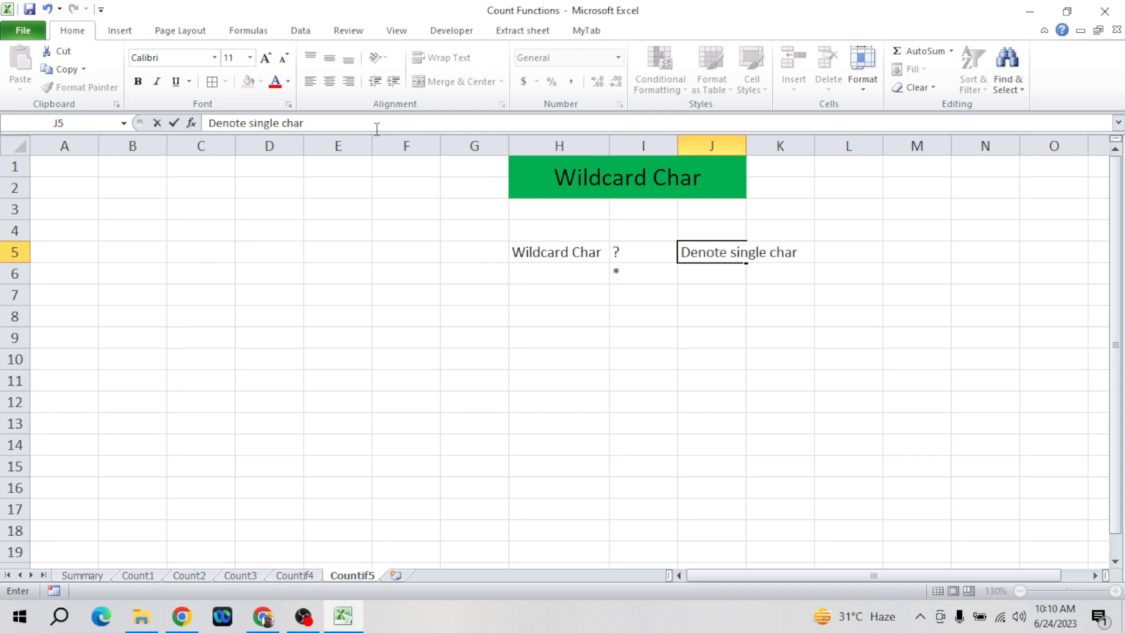
pyautogui.press('Return')
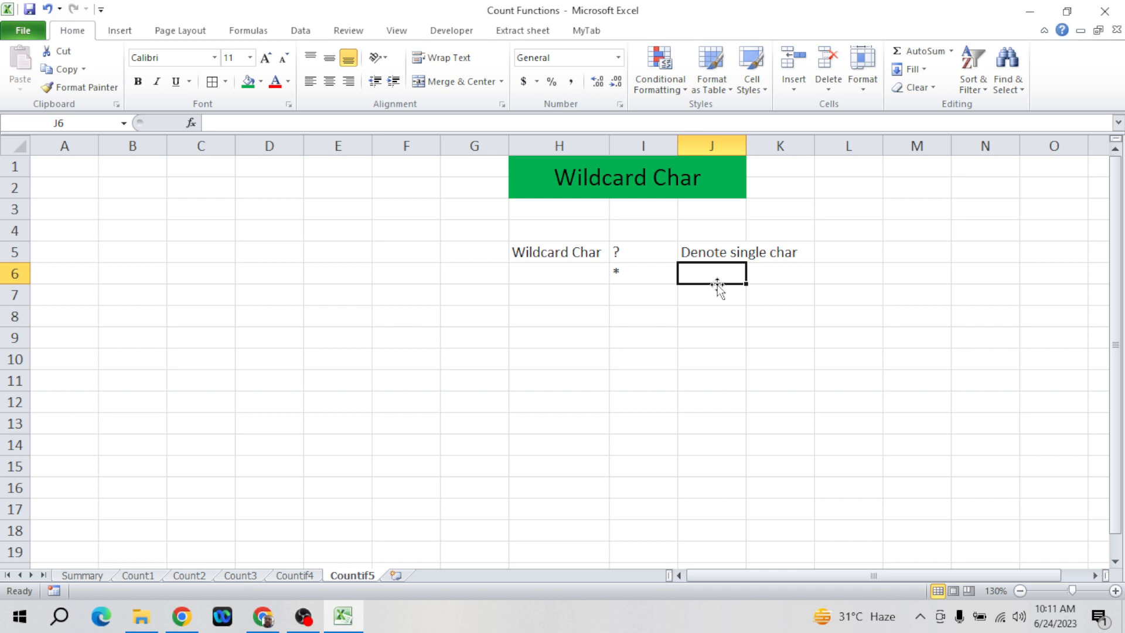
# - Describe the * wildcard by entering "Zero, none , single, multiple char" in J6
pyautogui.write('Ze')
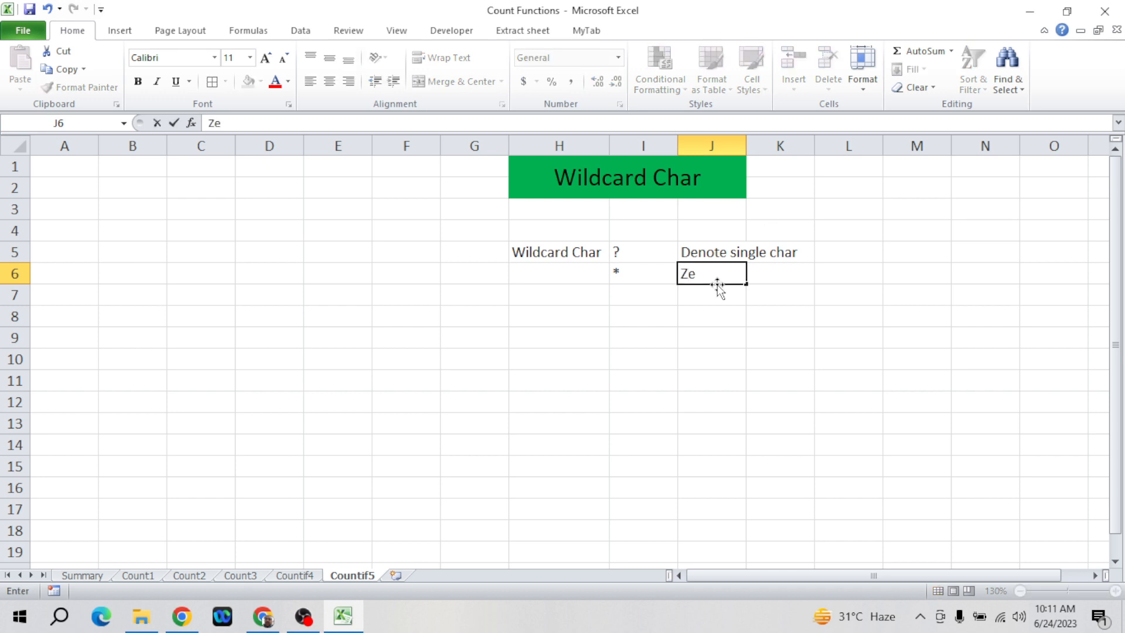
pyautogui.write('ro, non')
pyautogui.write('e,')
pyautogui.press('BackSpace')
pyautogui.write(', singhl')
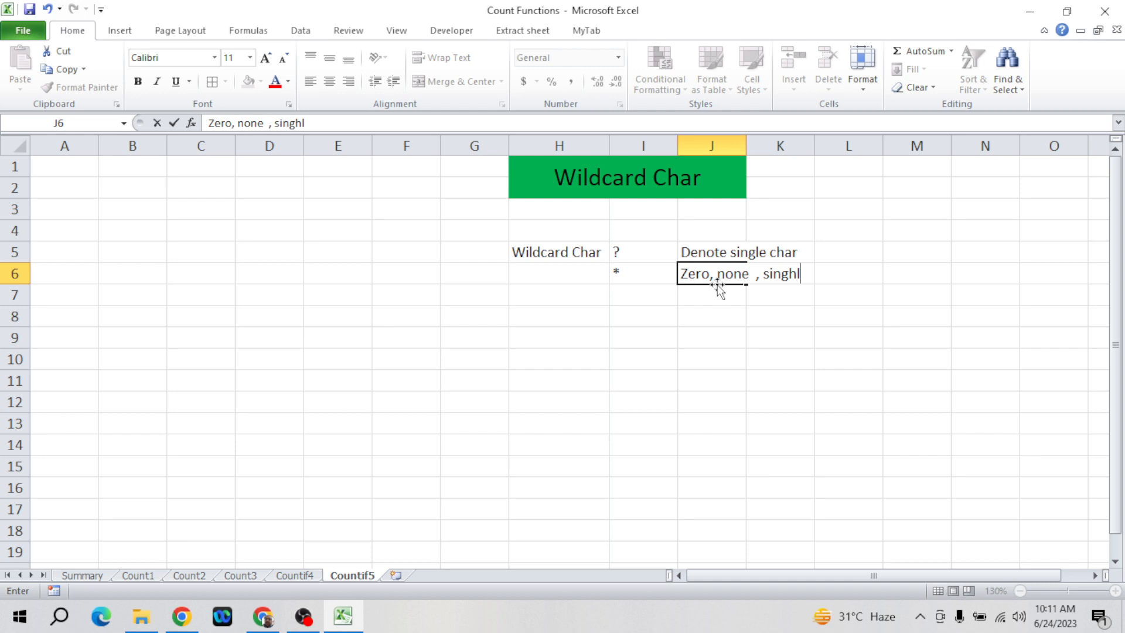
pyautogui.press('BackSpace')
pyautogui.write('le, multiple')
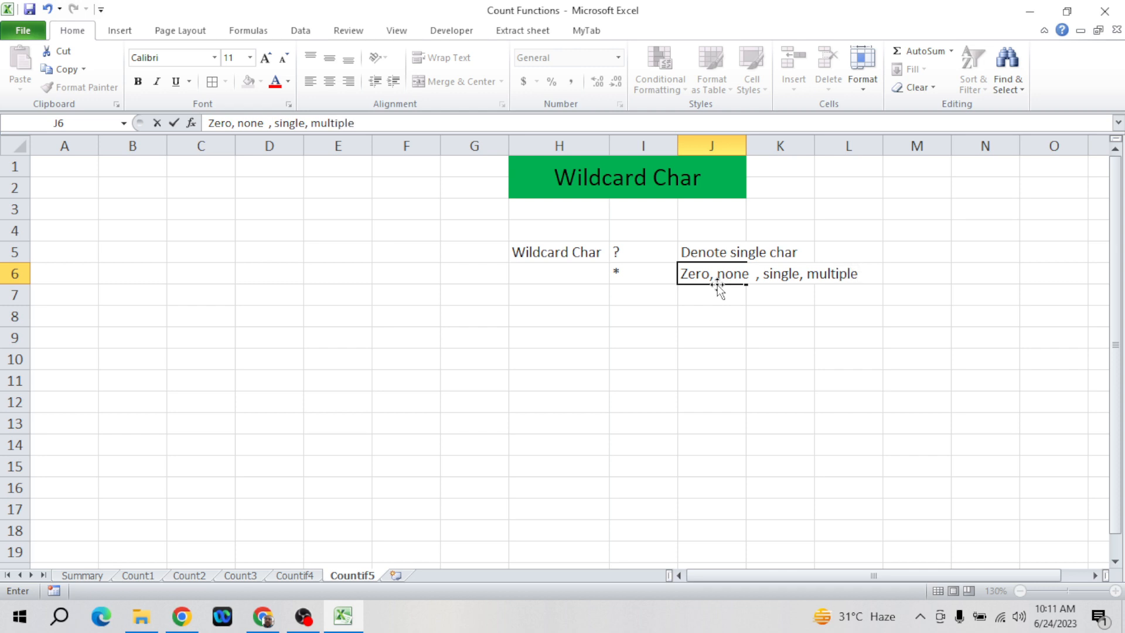
pyautogui.write(' char')
pyautogui.press('Return')
pyautogui.press('Up')
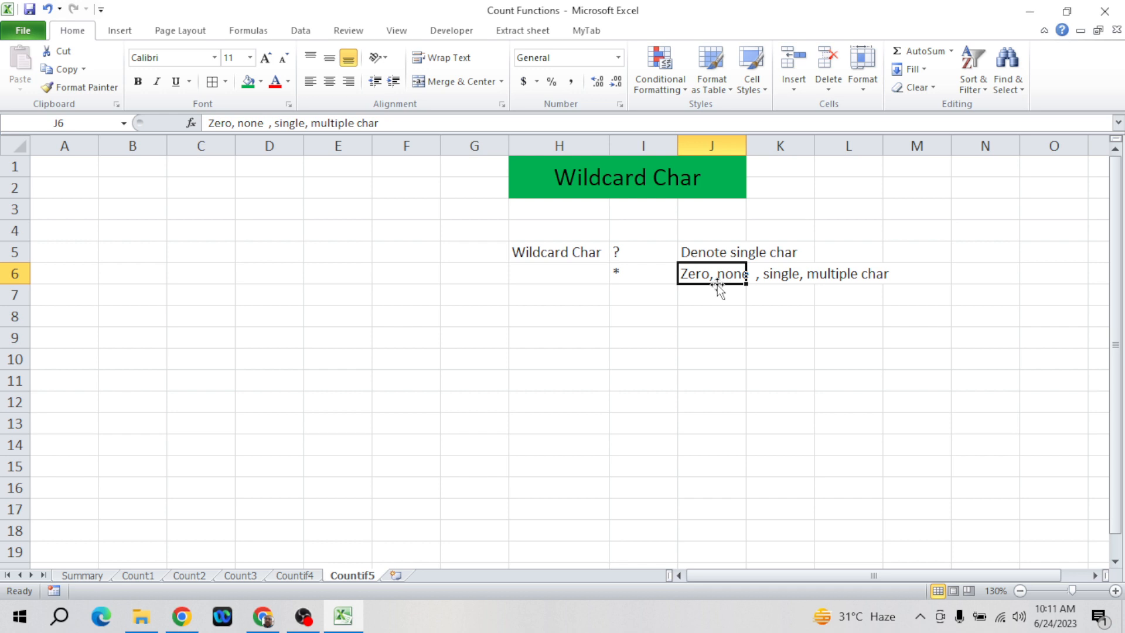
pyautogui.press('Left')
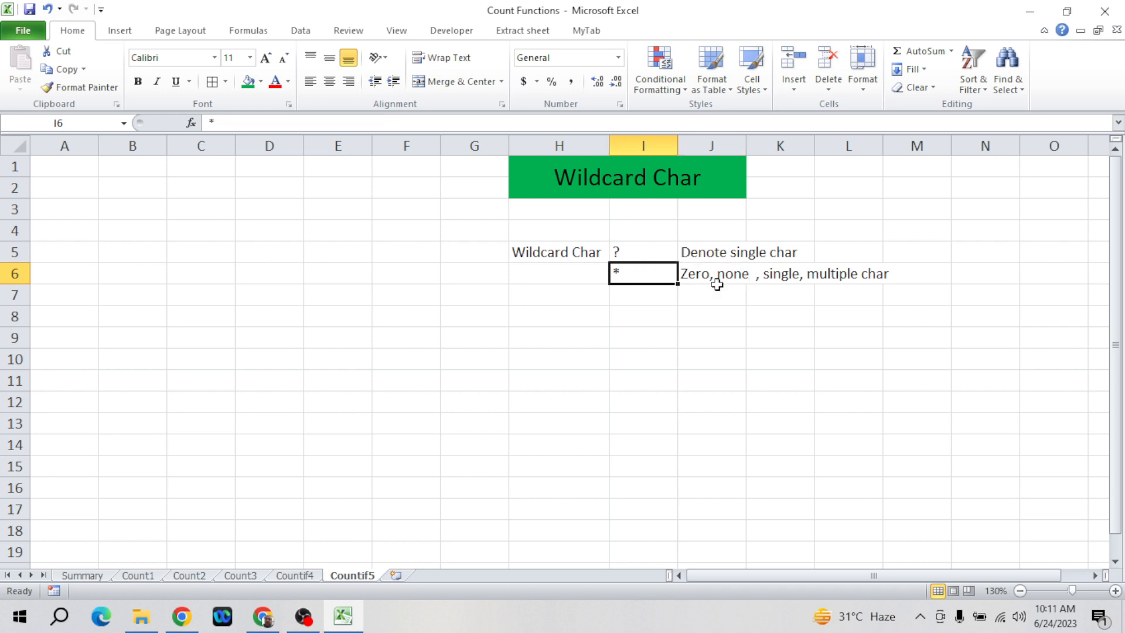
pyautogui.click(717, 285)
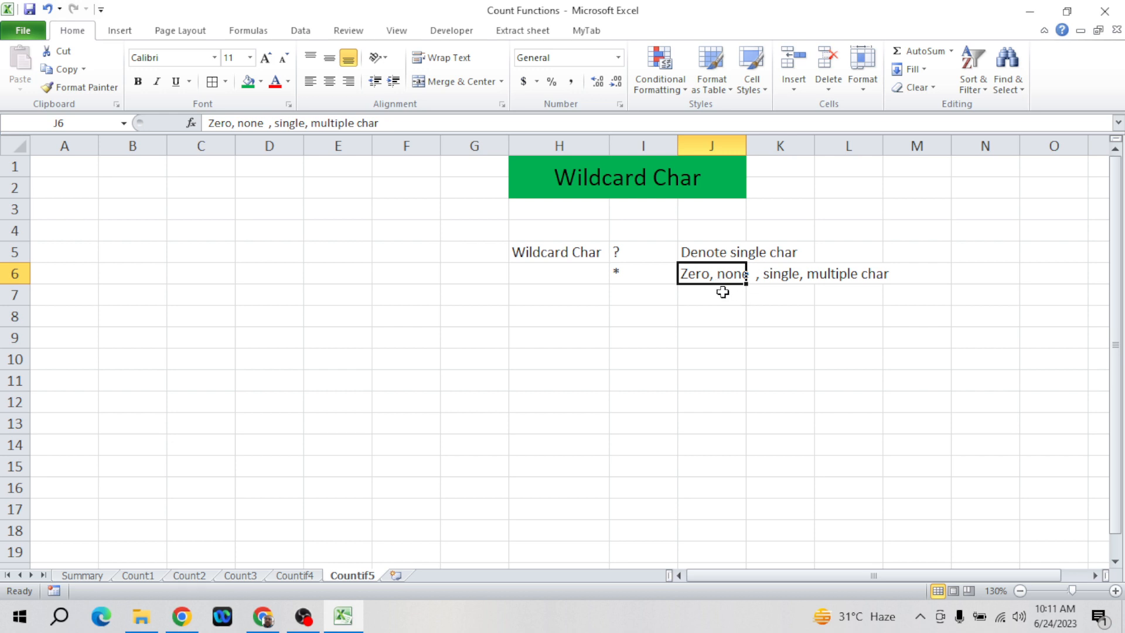
pyautogui.press('Left')
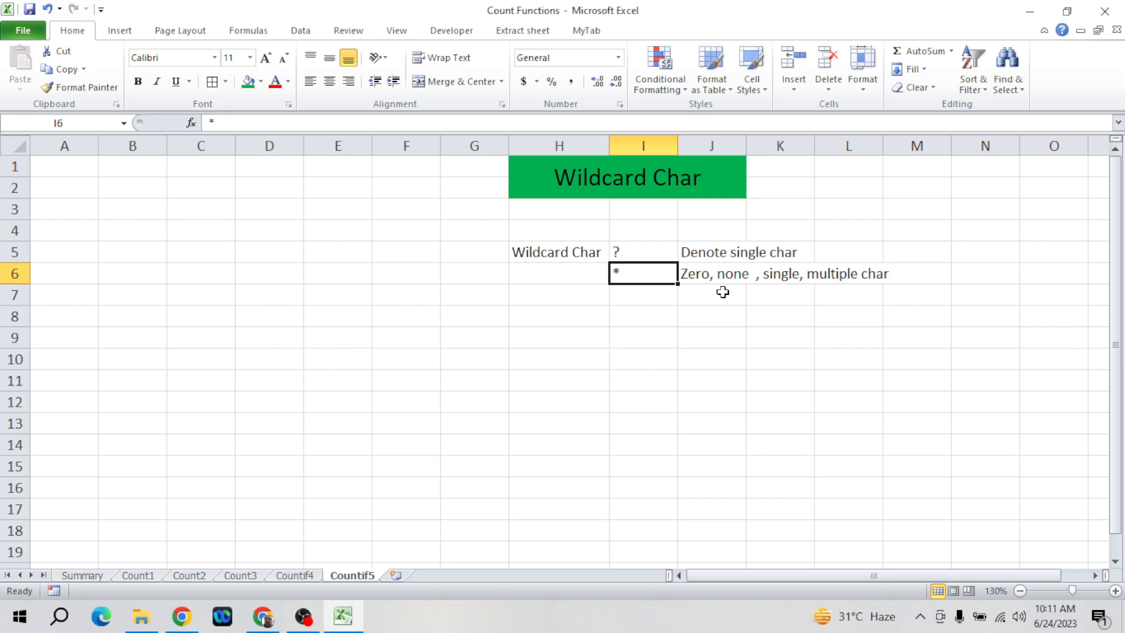
# - Switch to File Explorer and open the Adv. Excel Content workbook
pyautogui.click(514, 315)
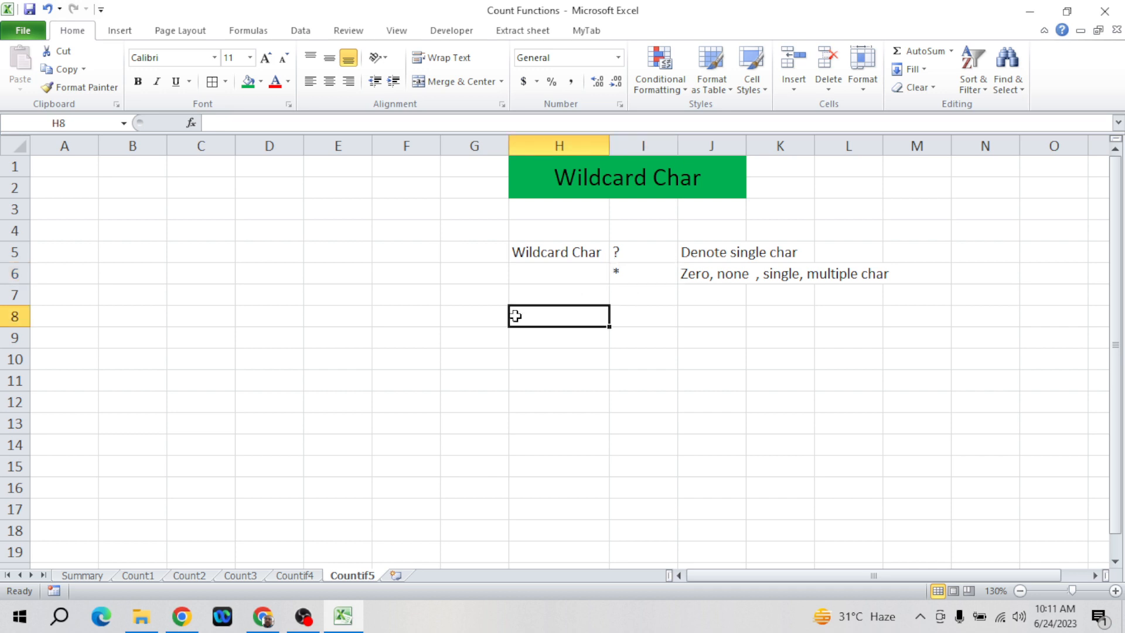
pyautogui.press('Up')
pyautogui.press('Up')
pyautogui.press('Up')
pyautogui.press('Home')
pyautogui.press('Up')
pyautogui.press('Up')
pyautogui.press('Up')
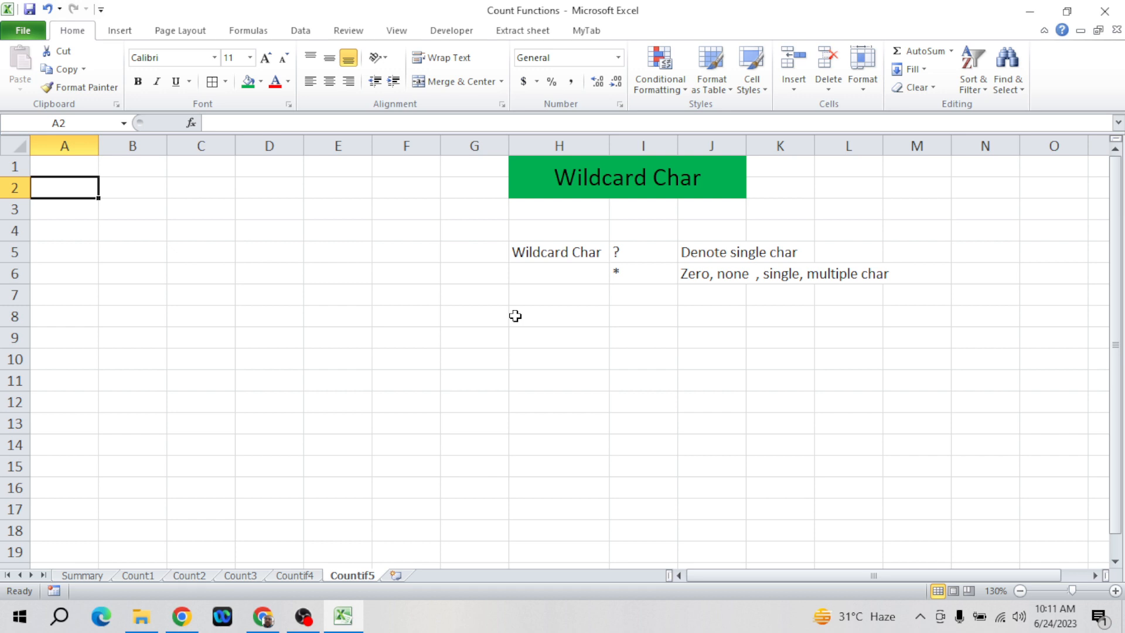
pyautogui.hotkey('alt', 'Tab')
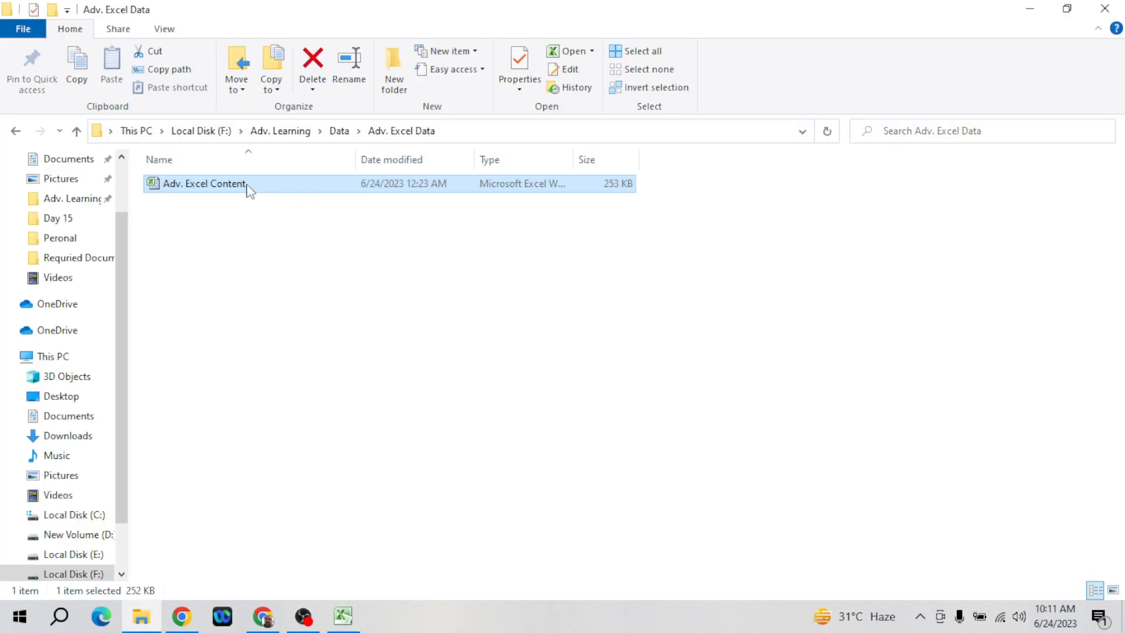
pyautogui.doubleClick(246, 185)
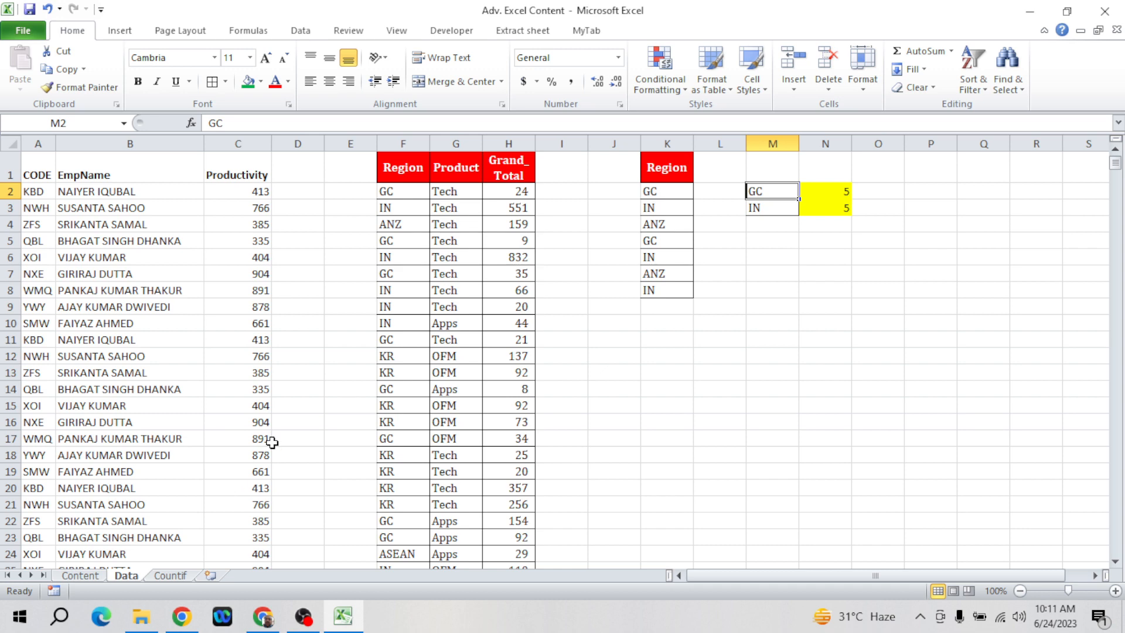
# - Copy the EmpName list with its header, A1:A25, from the Countif sheet of Adv. Excel Content
pyautogui.click(371, 374)
pyautogui.hotkey('ctrl', 'pagedown')
pyautogui.press('Up')
pyautogui.press('Up')
pyautogui.press('Up')
pyautogui.press('Up')
pyautogui.press('Up')
pyautogui.press('Up')
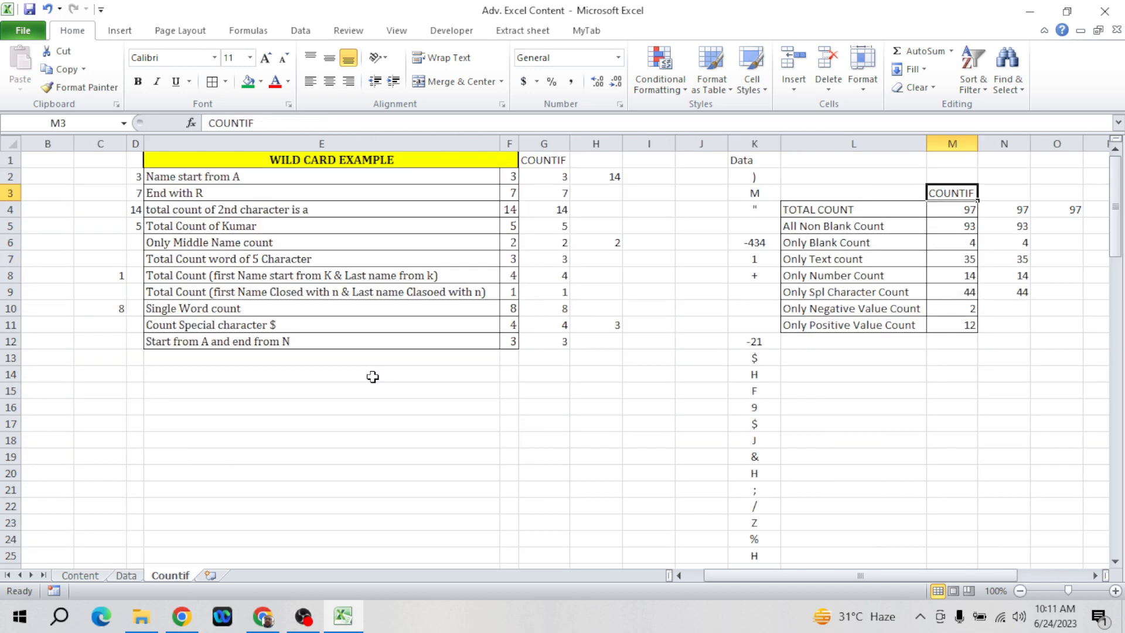
pyautogui.hotkey('ctrl', 'Left')
pyautogui.hotkey('ctrl', 'Home')
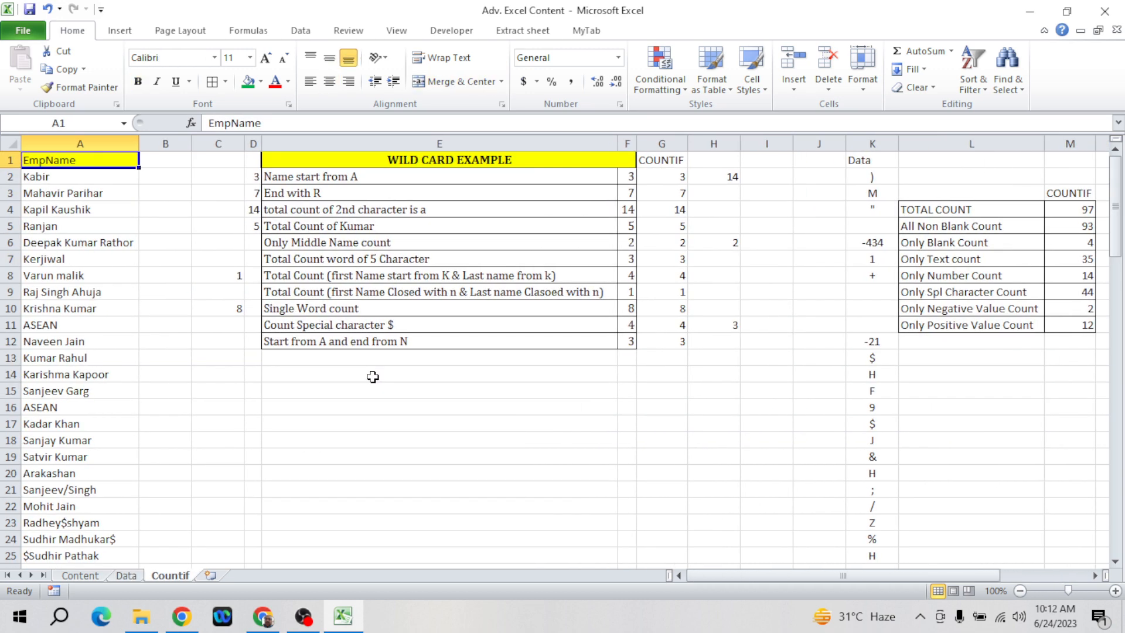
pyautogui.hotkey('ctrl', 'Down')
pyautogui.hotkey('ctrl', 'Up')
pyautogui.hotkey('ctrl', 'shift', 'Down')
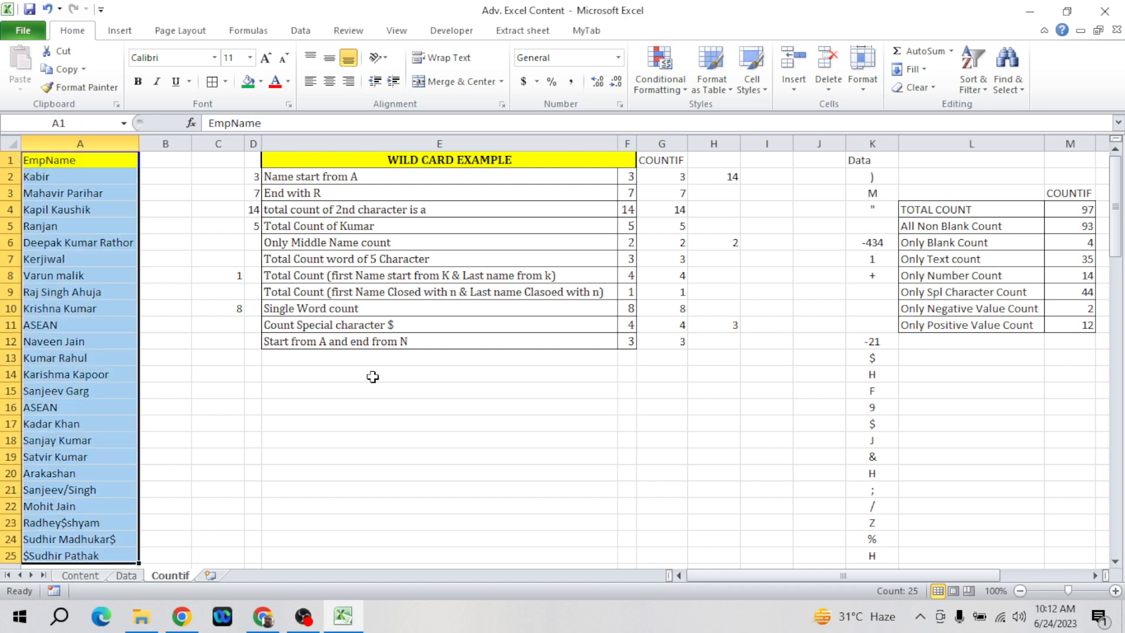
pyautogui.hotkey('ctrl', 'c')
# - Paste the EmpName list at A1 of the Countif5 sheet in Count Functions and AutoFit column A
pyautogui.hotkey('alt', 'Tab')
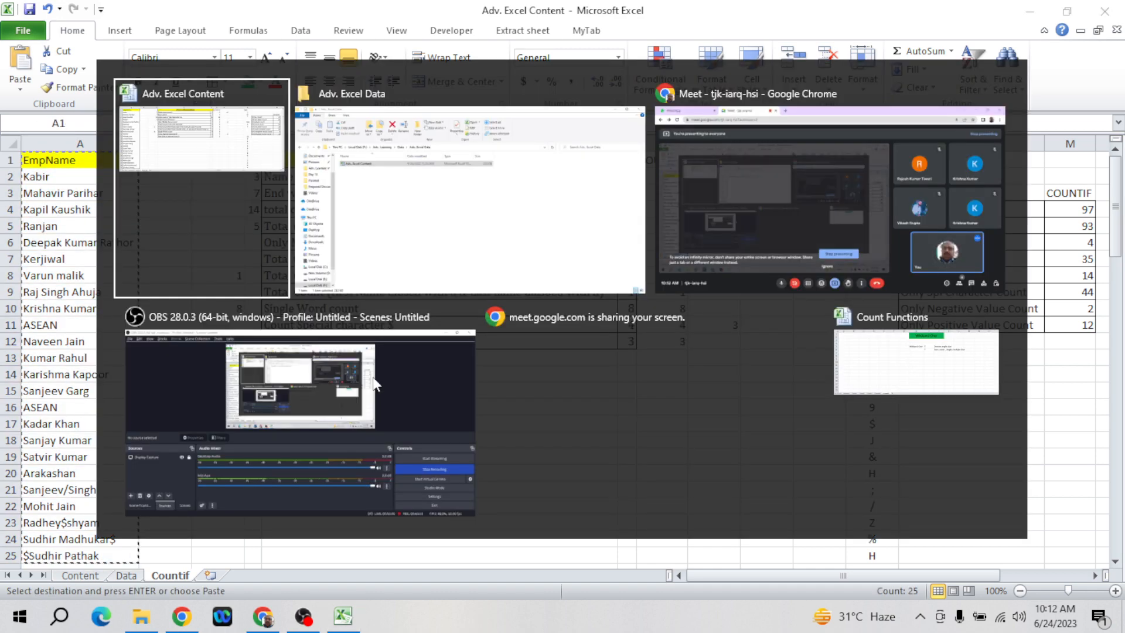
pyautogui.press('Tab')
pyautogui.press('Tab')
pyautogui.press('Tab')
pyautogui.press('Tab')
pyautogui.press('Tab')
pyautogui.press('Up')
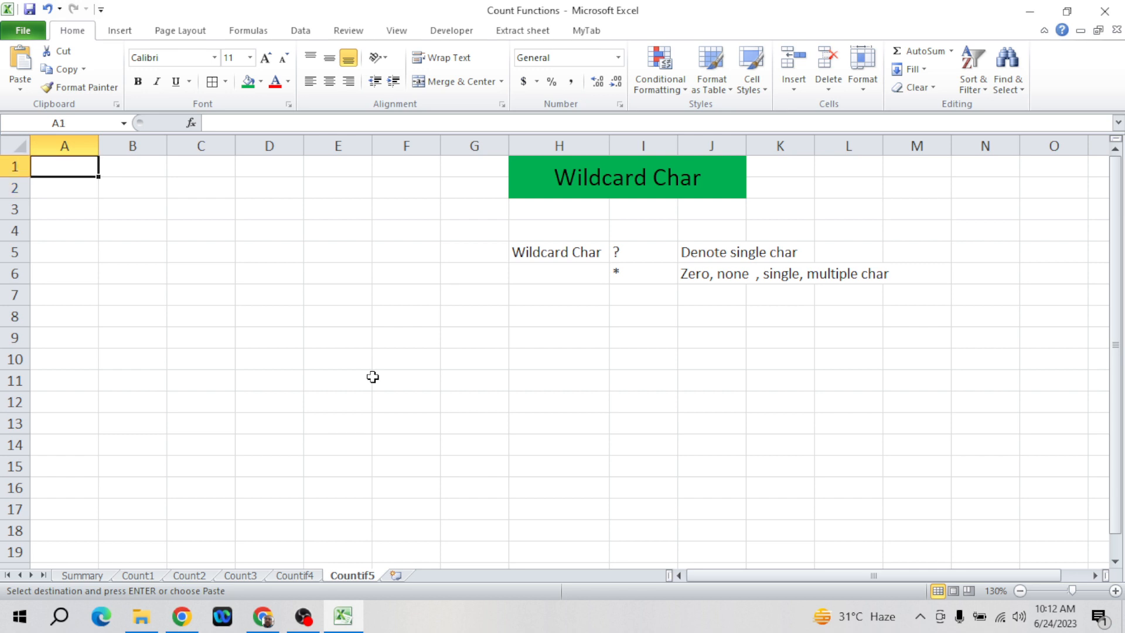
pyautogui.hotkey('ctrl', 'v')
pyautogui.hotkey('alt', 'h')
pyautogui.press('o')
pyautogui.press('i')
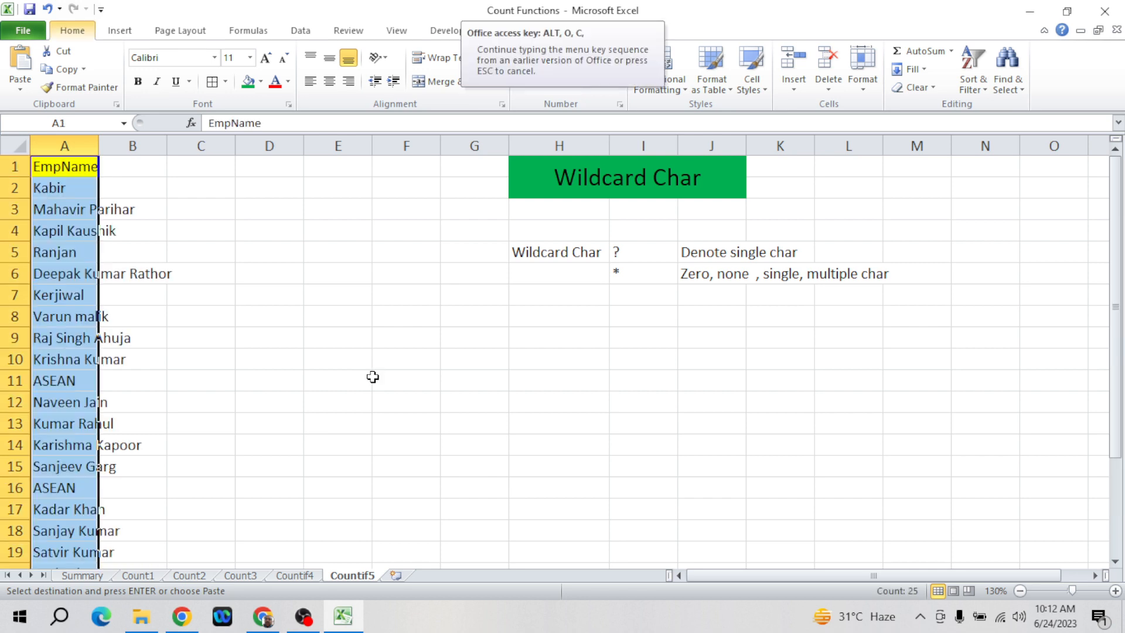
pyautogui.press('Right')
# - Switch to the Adv. Excel Content workbook and copy the WILD CARD EXAMPLE table, E1:F12
pyautogui.hotkey('alt', 'Tab')
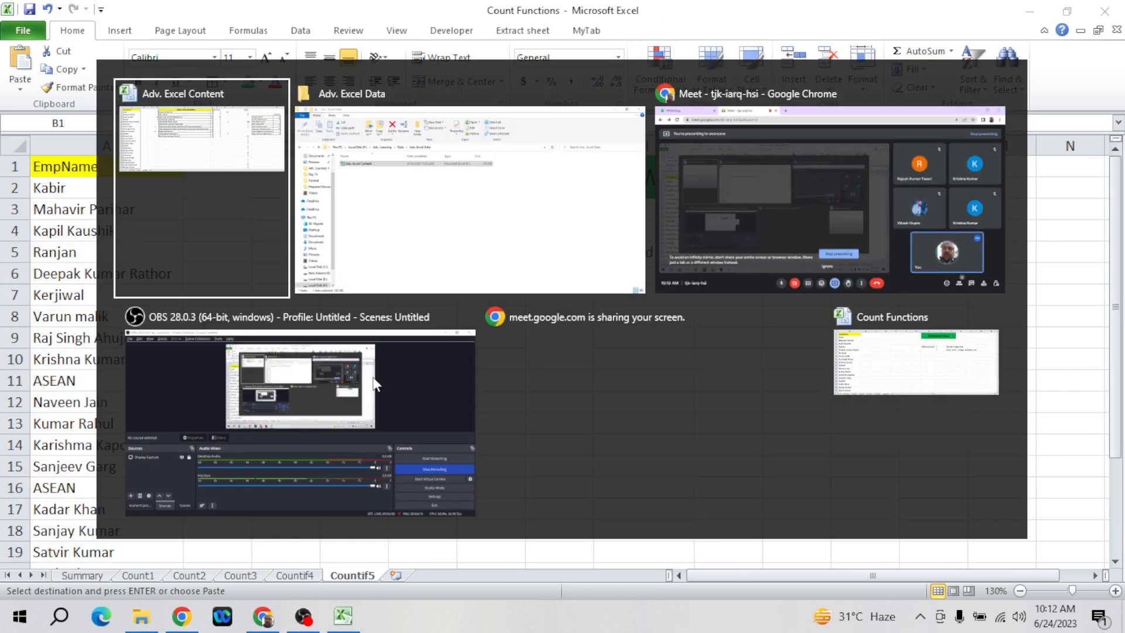
pyautogui.press('Right')
pyautogui.press('Right')
pyautogui.press('Right')
pyautogui.press('Right')
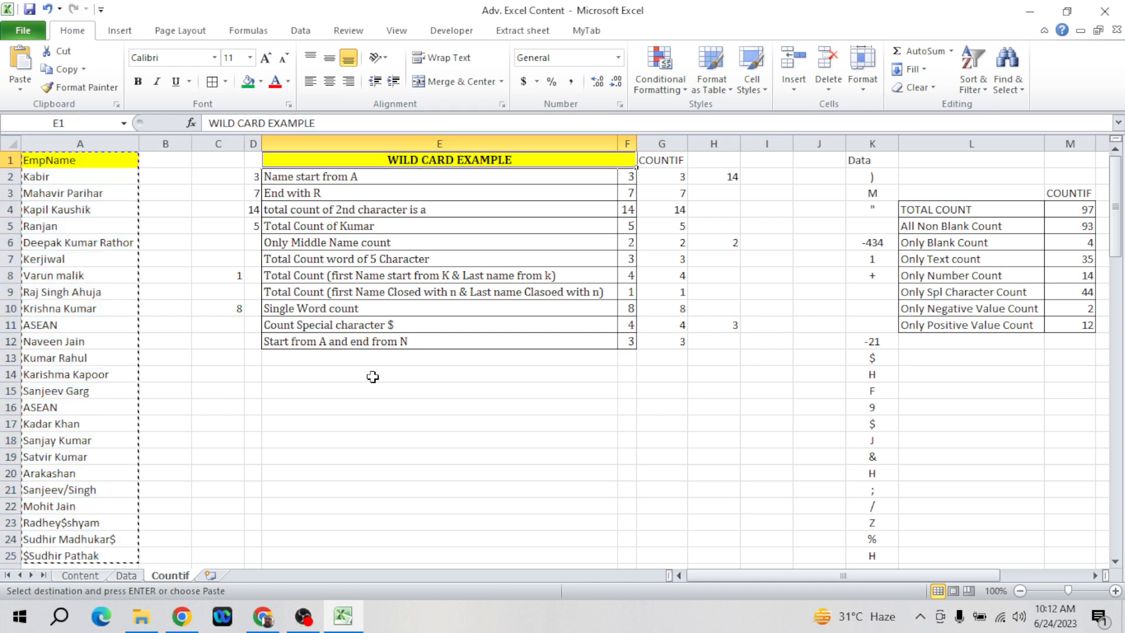
pyautogui.hotkey('ctrl', 'shift', 'Down')
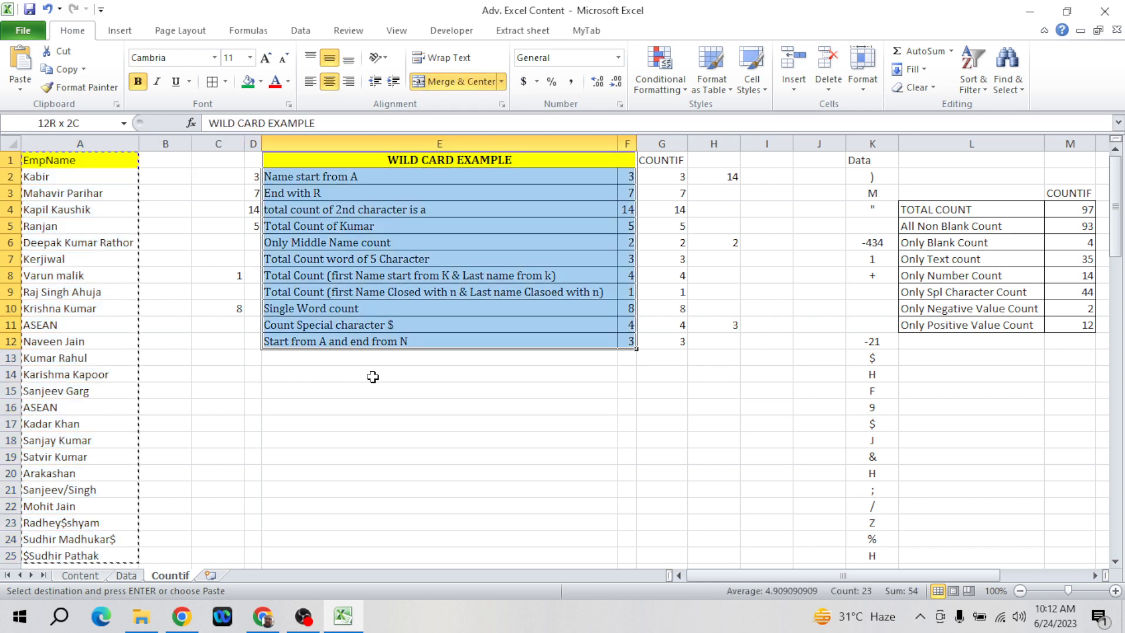
pyautogui.hotkey('ctrl', 'c')
# - Paste the WILD CARD EXAMPLE table at C2 of the Countif5 sheet in Count Functions and AutoFit its columns
pyautogui.hotkey('alt', 'Tab')
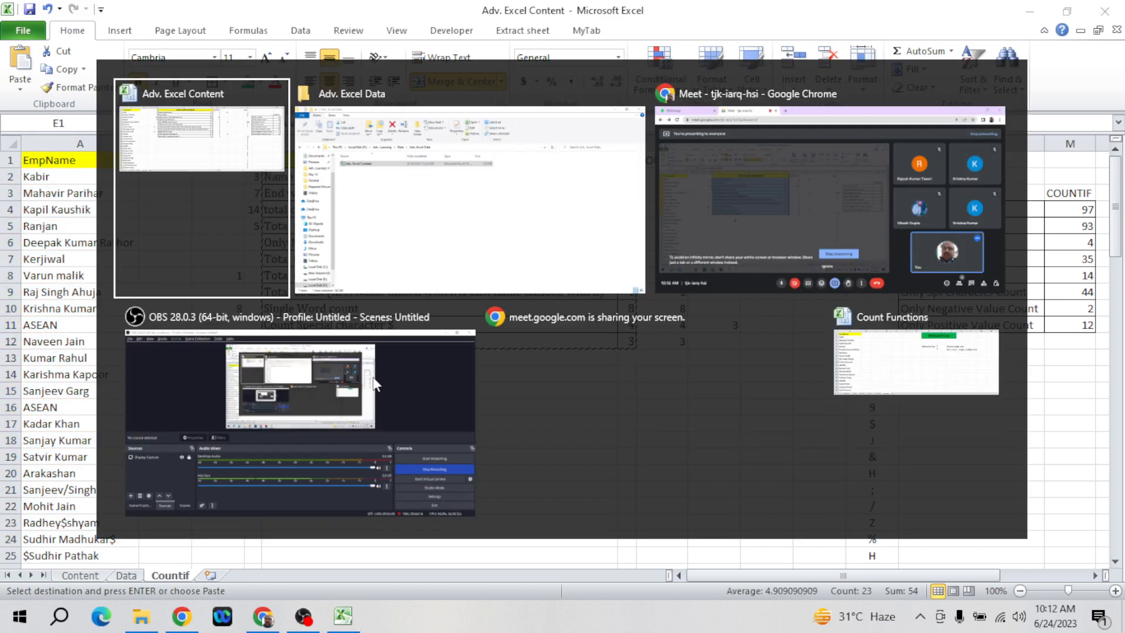
pyautogui.hotkey('alt', 'Tab')
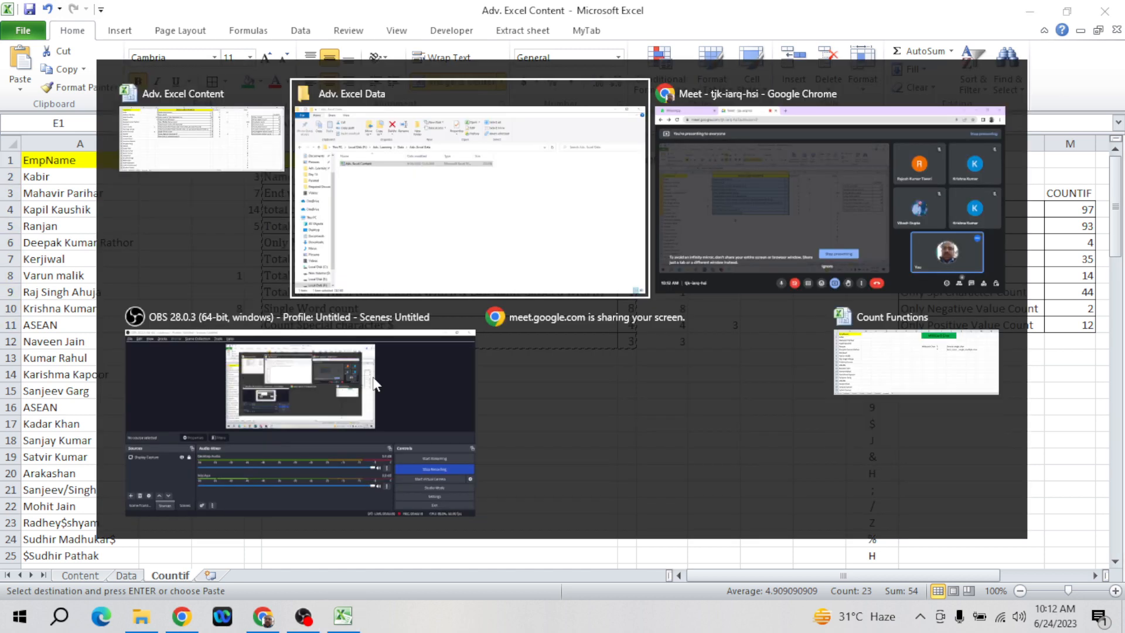
pyautogui.hotkey('alt', 'Tab')
pyautogui.hotkey('alt', 'Tab')
pyautogui.hotkey('alt', 'Tab')
pyautogui.hotkey('alt', 'Tab')
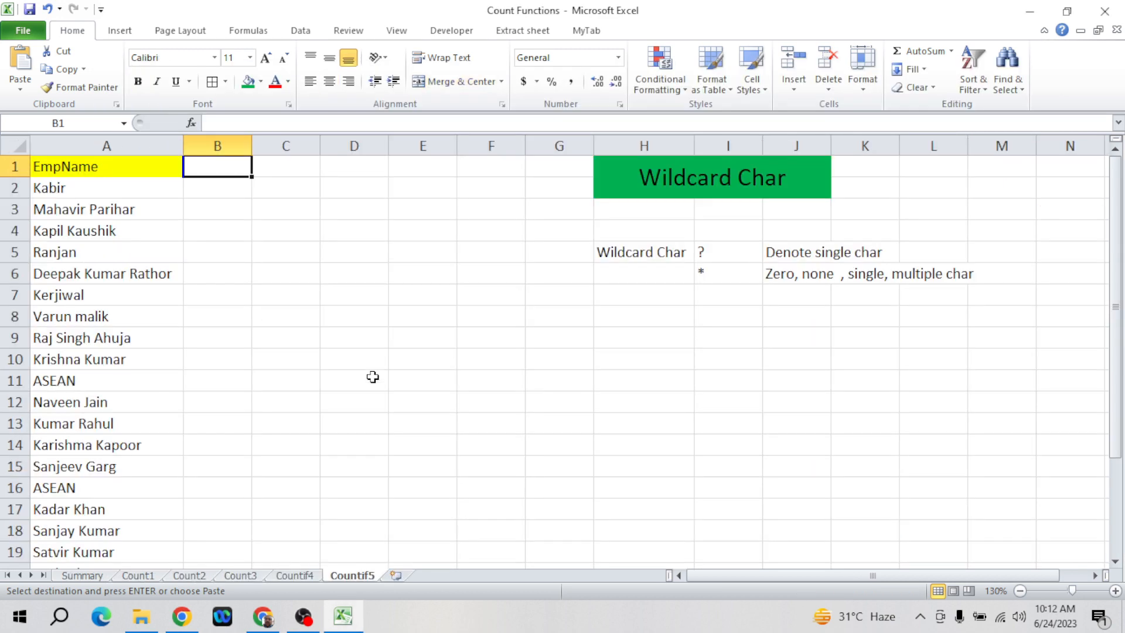
pyautogui.press('Down')
pyautogui.press('Down')
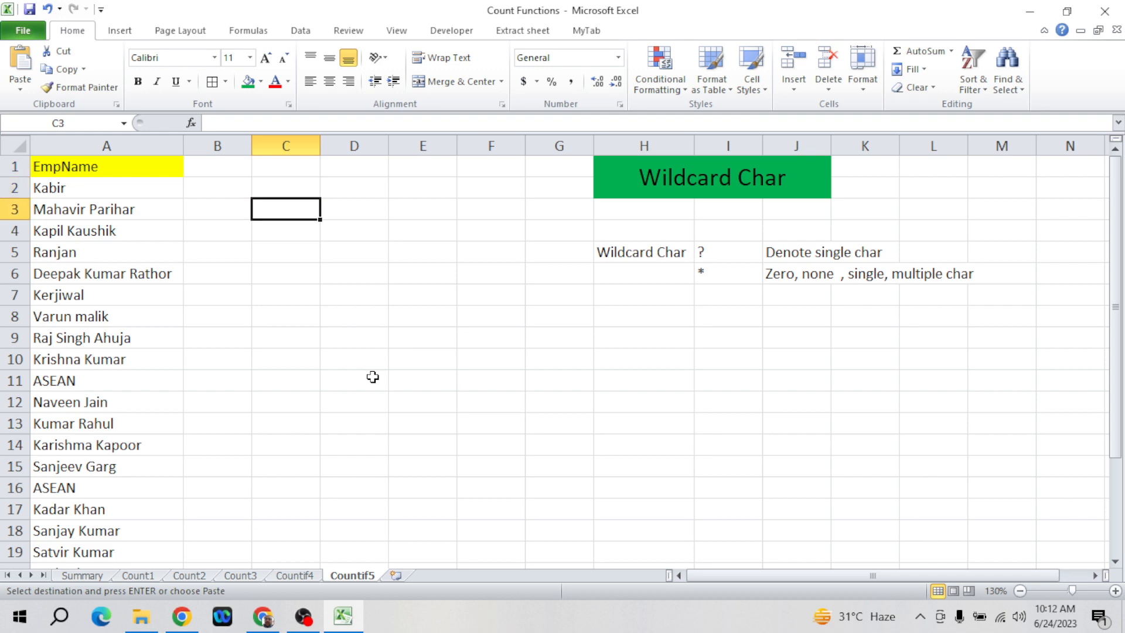
pyautogui.press('Up')
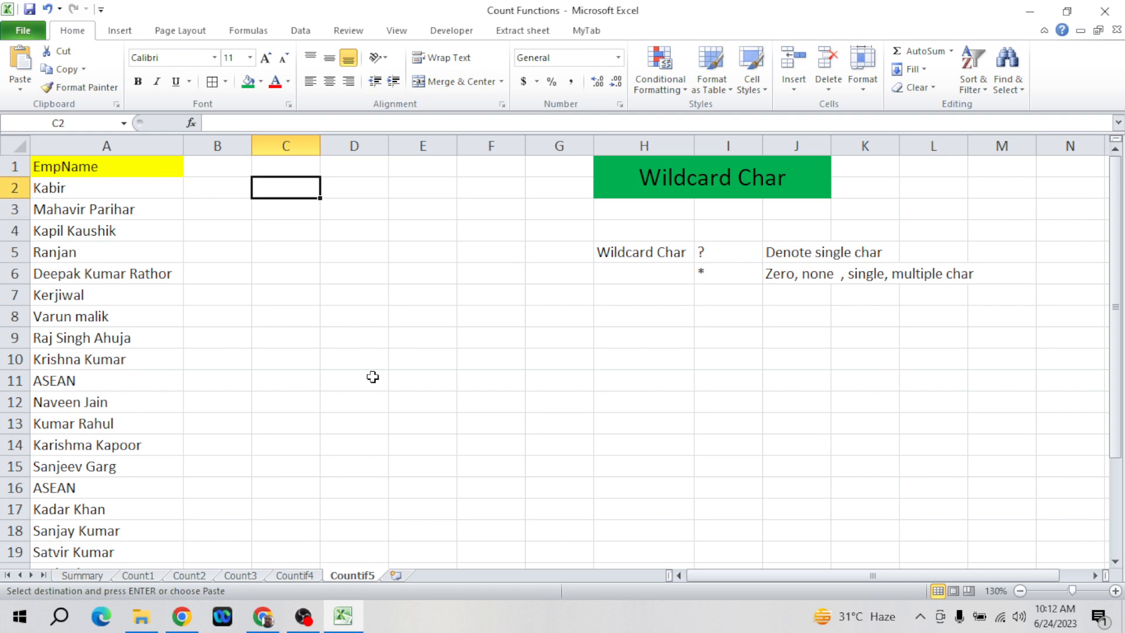
pyautogui.hotkey('ctrl', 'v')
pyautogui.hotkey('alt', 'o')
pyautogui.press('c')
pyautogui.press('a')
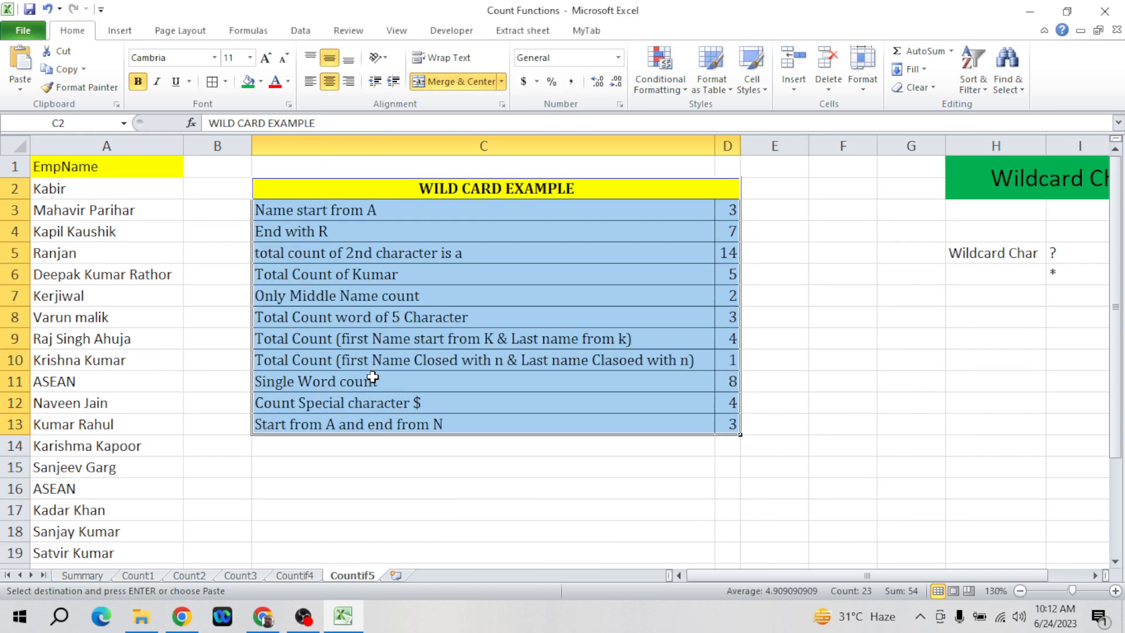
# - Clear the existing counts in D3:D13 beside the wildcard criteria
pyautogui.press('Right')
pyautogui.press('Left')
pyautogui.press('Down')
pyautogui.press('Right')
pyautogui.hotkey('ctrl', 'shift', 'Down')
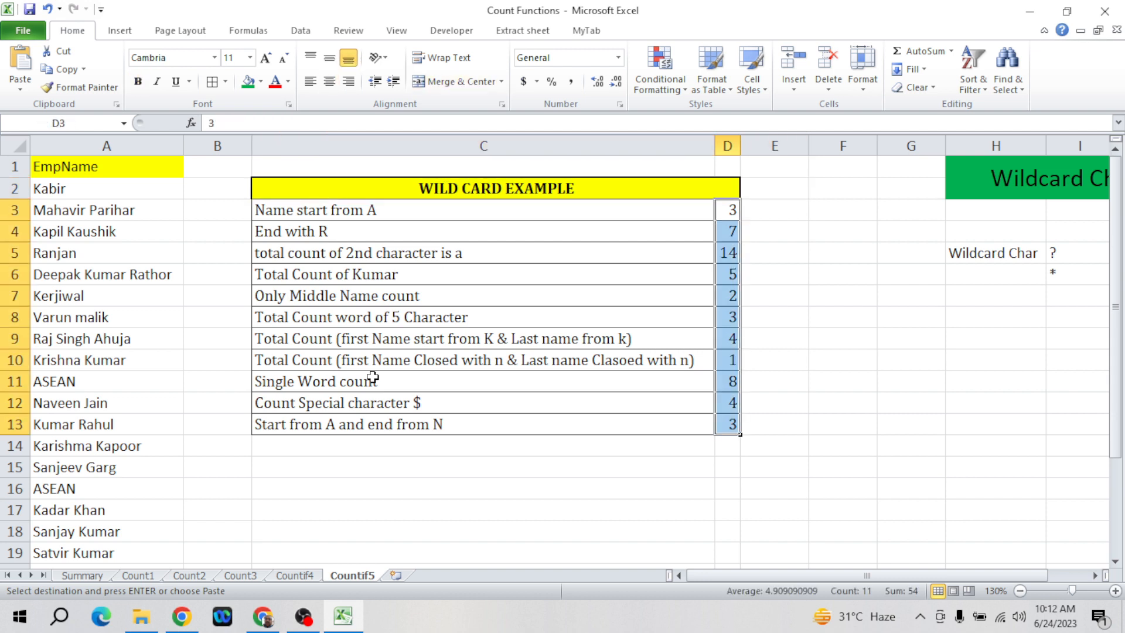
pyautogui.press('Delete')
# - Delete the empty column F between the example table and the wildcard notes
pyautogui.press('Up')
pyautogui.press('Right')
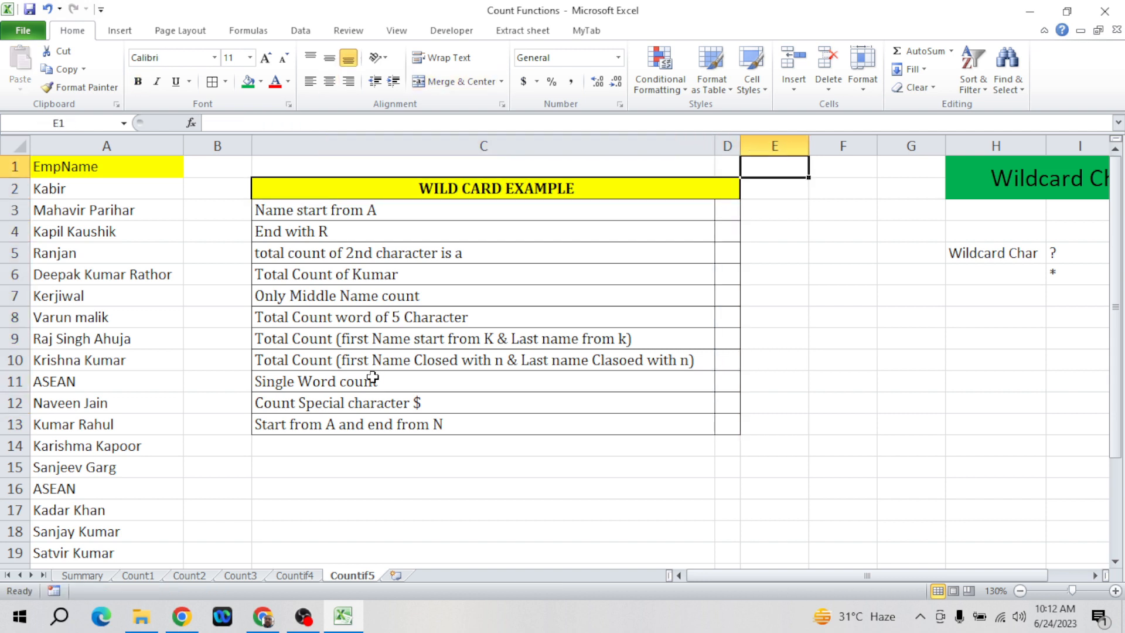
pyautogui.press('Right')
pyautogui.hotkey('ctrl', 'shift', 'Down')
pyautogui.hotkey('ctrl', '-')
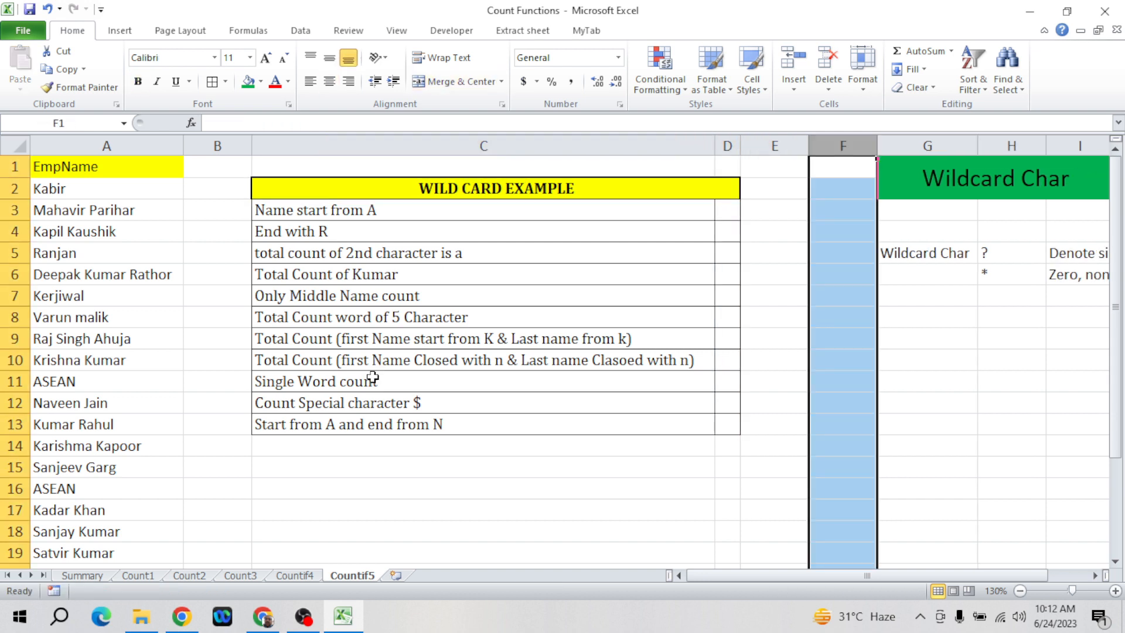
# - Examine the EmpName list in A2:A25 alongside the first criterion, "Name start from A"
pyautogui.press('Left')
pyautogui.press('Left')
pyautogui.press('Down')
pyautogui.press('Down')
pyautogui.press('Down')
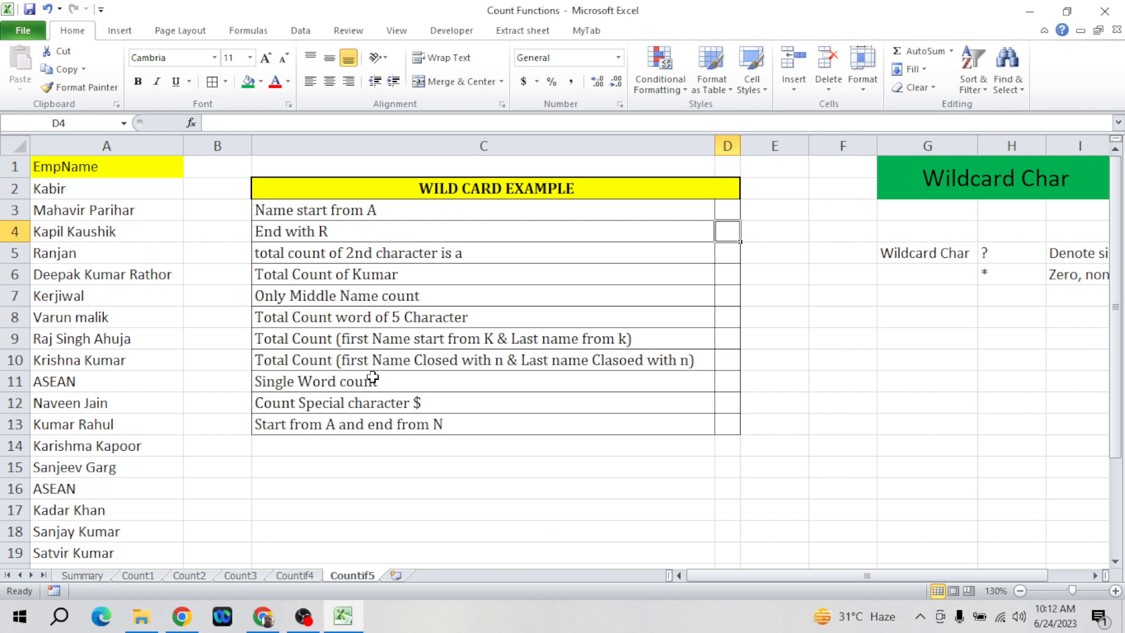
pyautogui.press('Up')
pyautogui.press('Up')
pyautogui.press('Down')
pyautogui.press('Left')
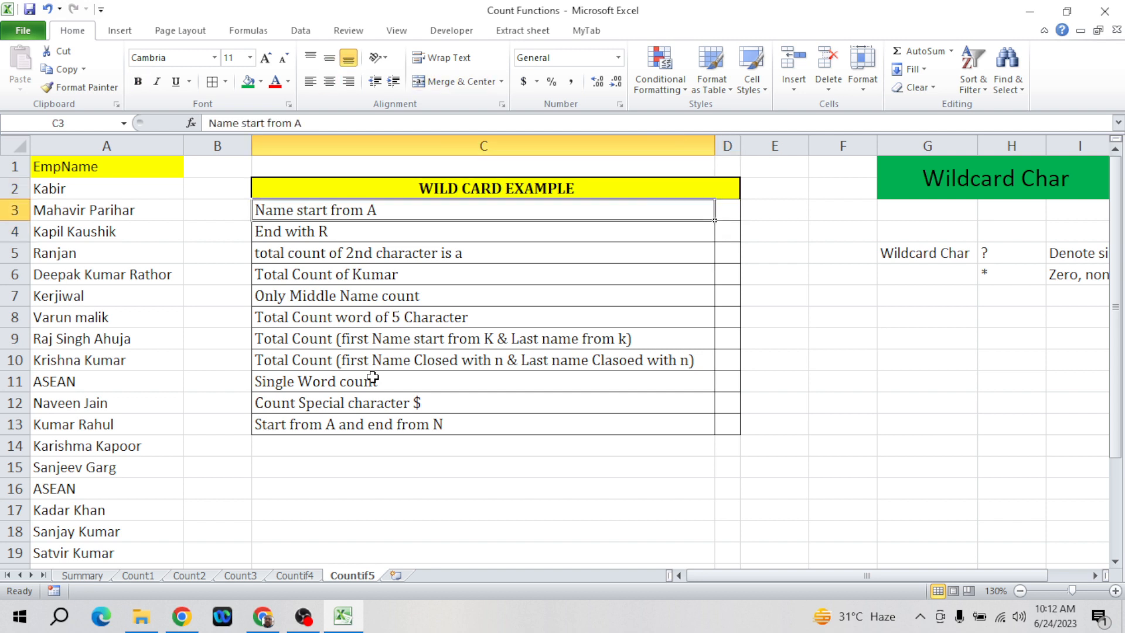
pyautogui.press('Left')
pyautogui.press('Left')
pyautogui.press('Up')
pyautogui.press('Down')
pyautogui.press('Right')
pyautogui.press('Right')
pyautogui.click(107, 231)
pyautogui.hotkey('ctrl', 'Down')
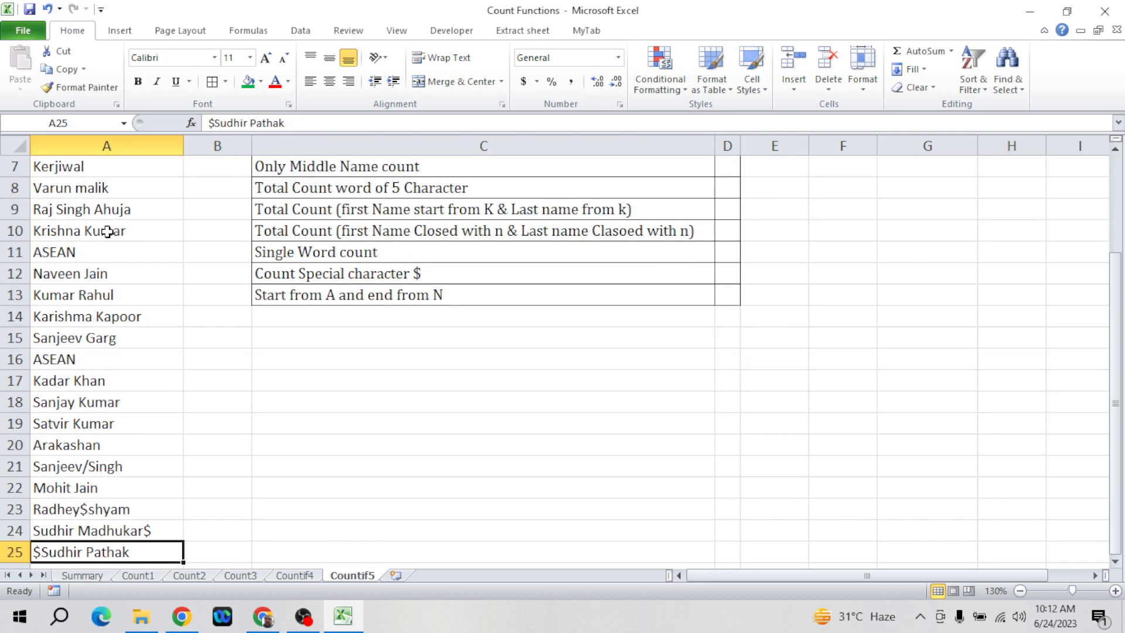
pyautogui.hotkey('ctrl', 'Up')
pyautogui.press('Down')
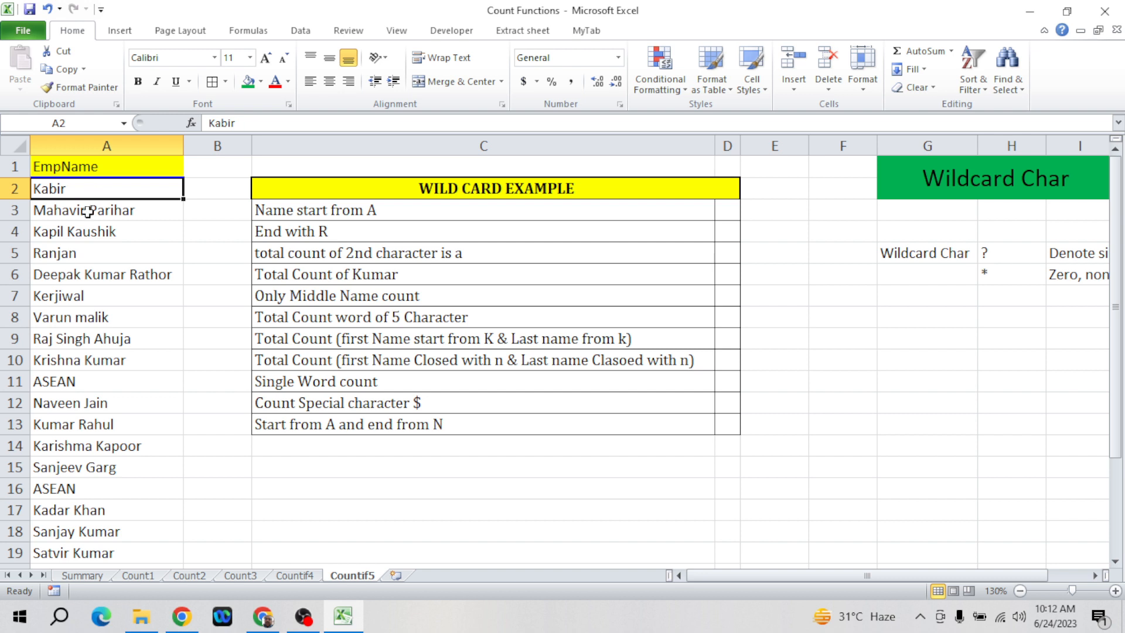
pyautogui.click(40, 489)
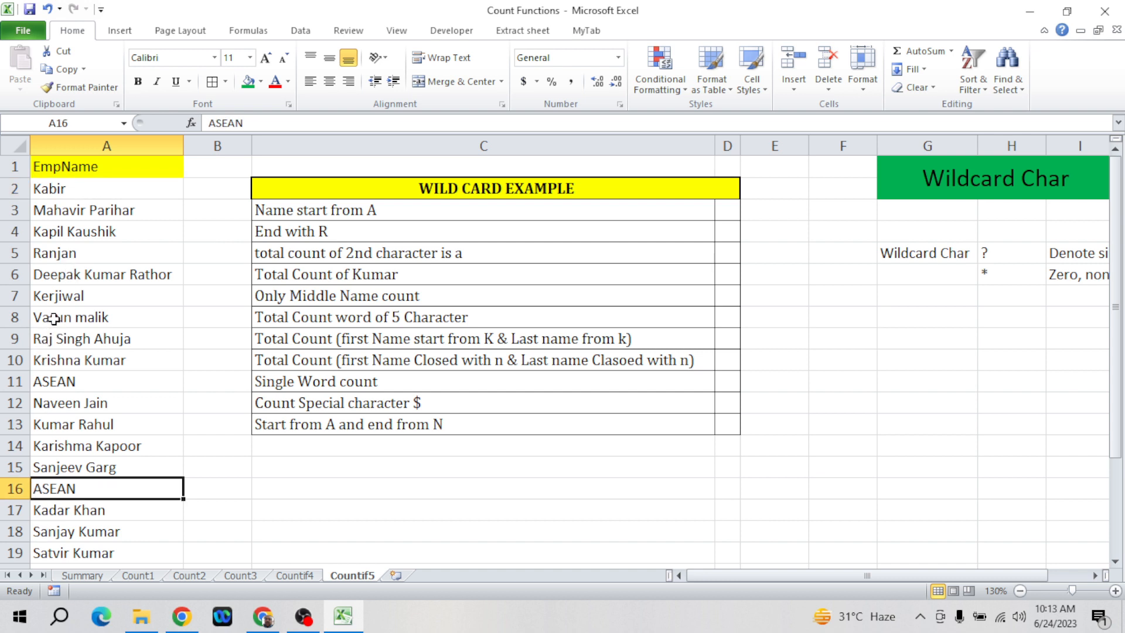
pyautogui.click(64, 297)
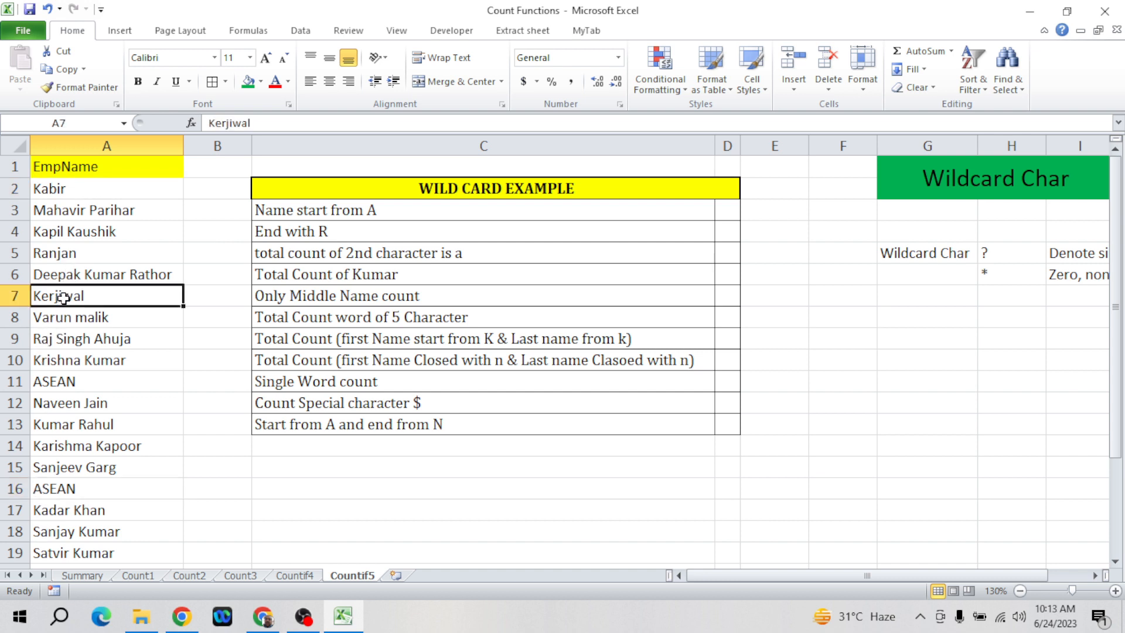
# - Replace the employee name in A7 with a first name that starts with A
pyautogui.write('Arun')
pyautogui.press('Return')
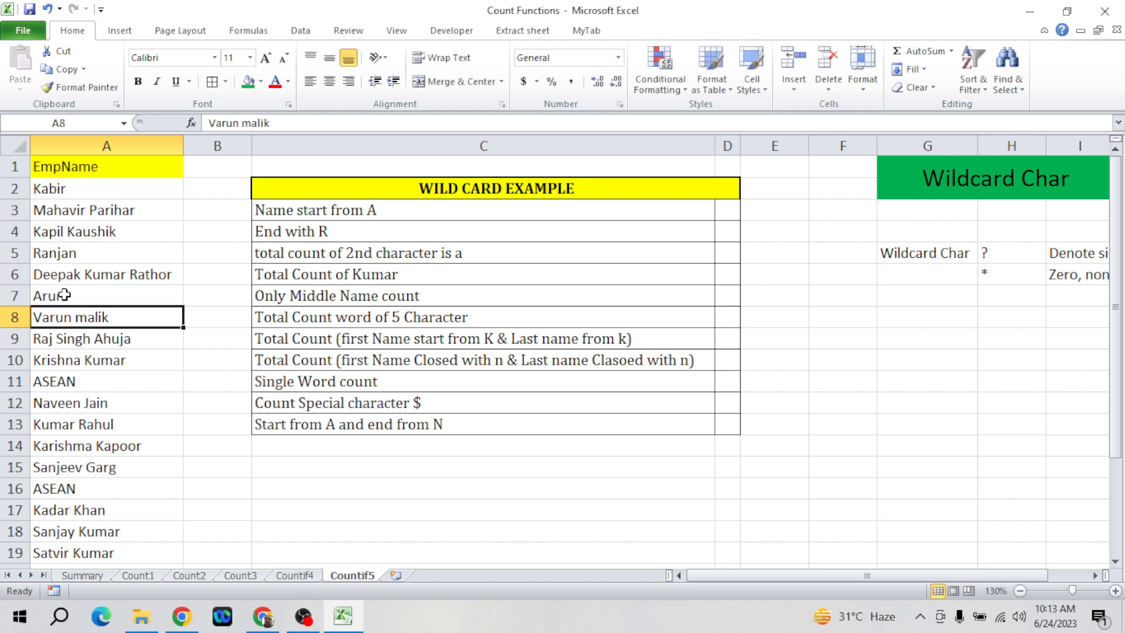
pyautogui.press('Down')
pyautogui.press('Down')
pyautogui.press('Down')
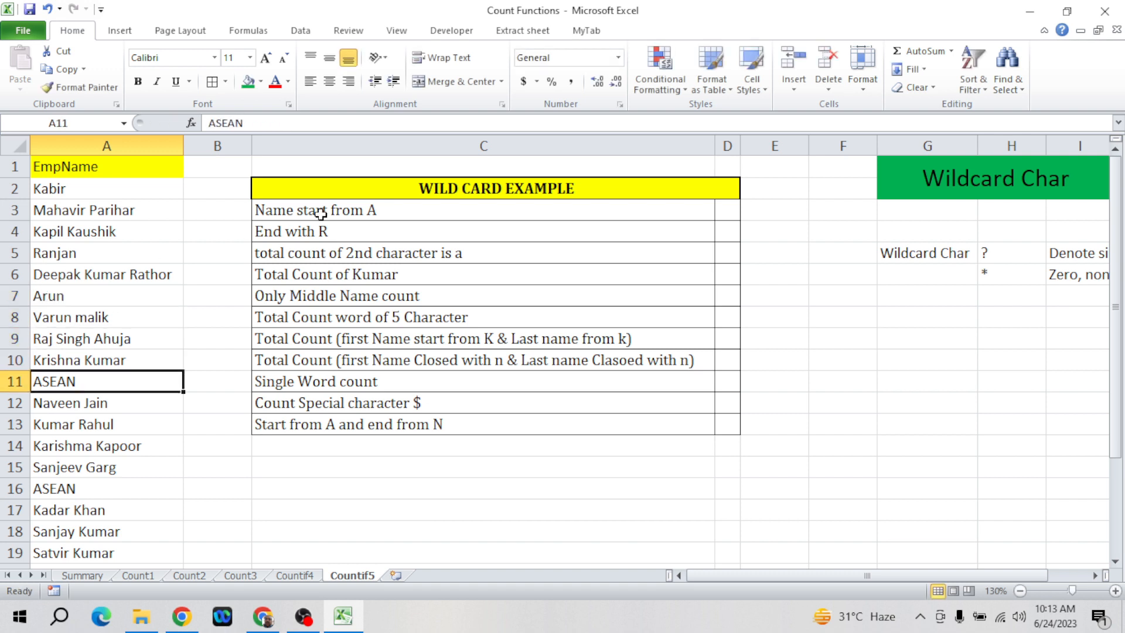
# - Examine the "Name start from A" criterion and the notes on the ? and * wildcards in G5:I6
pyautogui.click(455, 213)
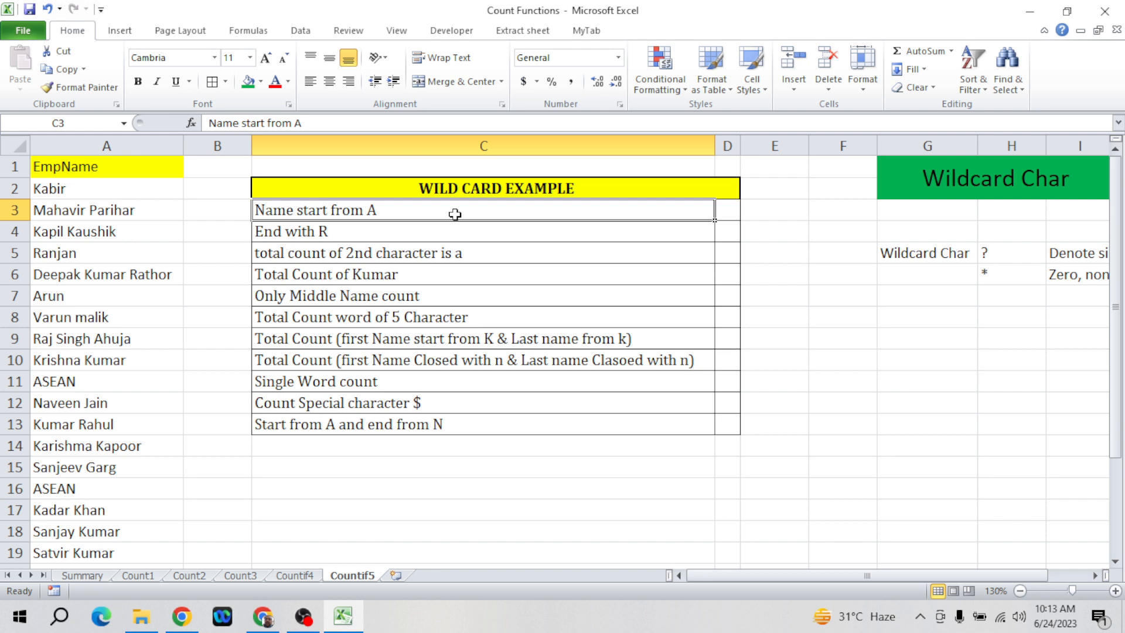
pyautogui.click(819, 196)
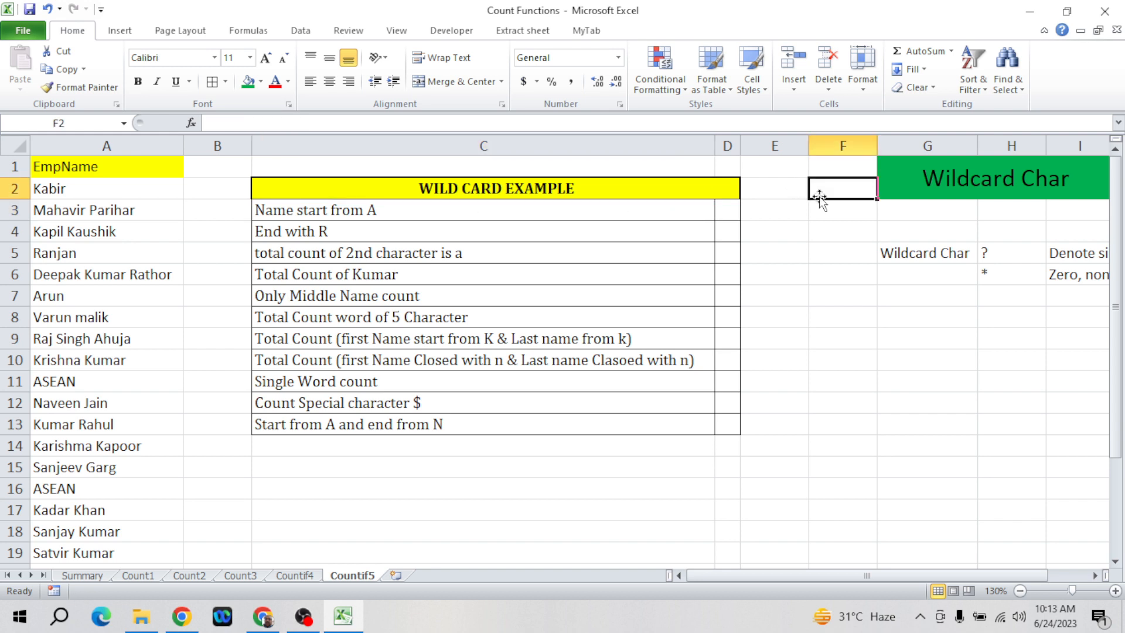
pyautogui.write('00')
pyautogui.press('Escape')
pyautogui.press('Right')
pyautogui.press('Right')
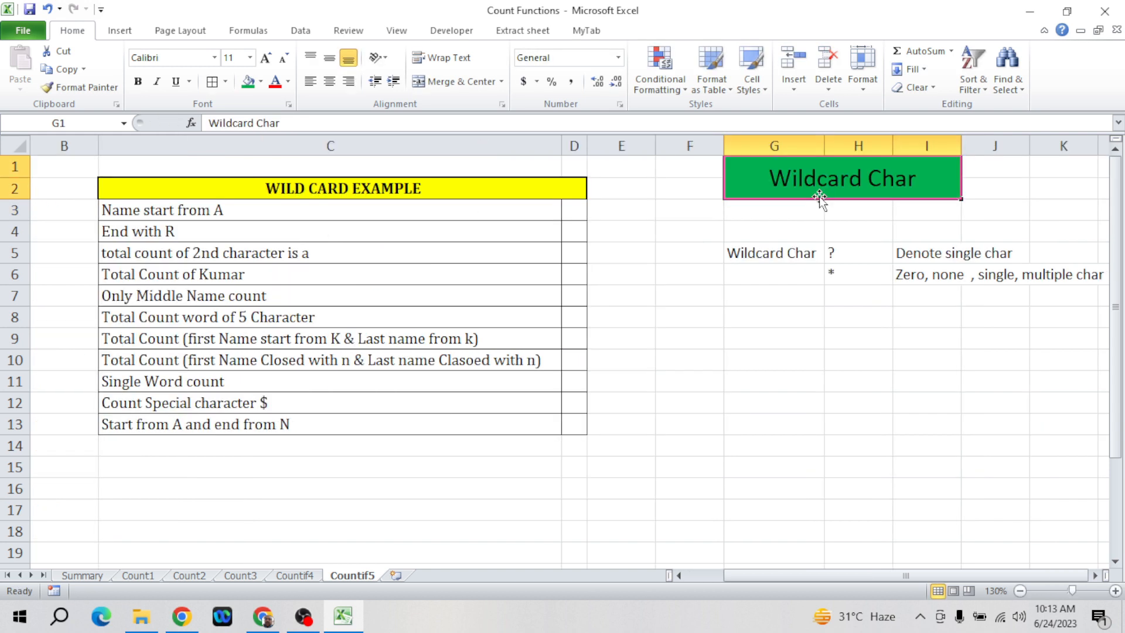
pyautogui.click(780, 259)
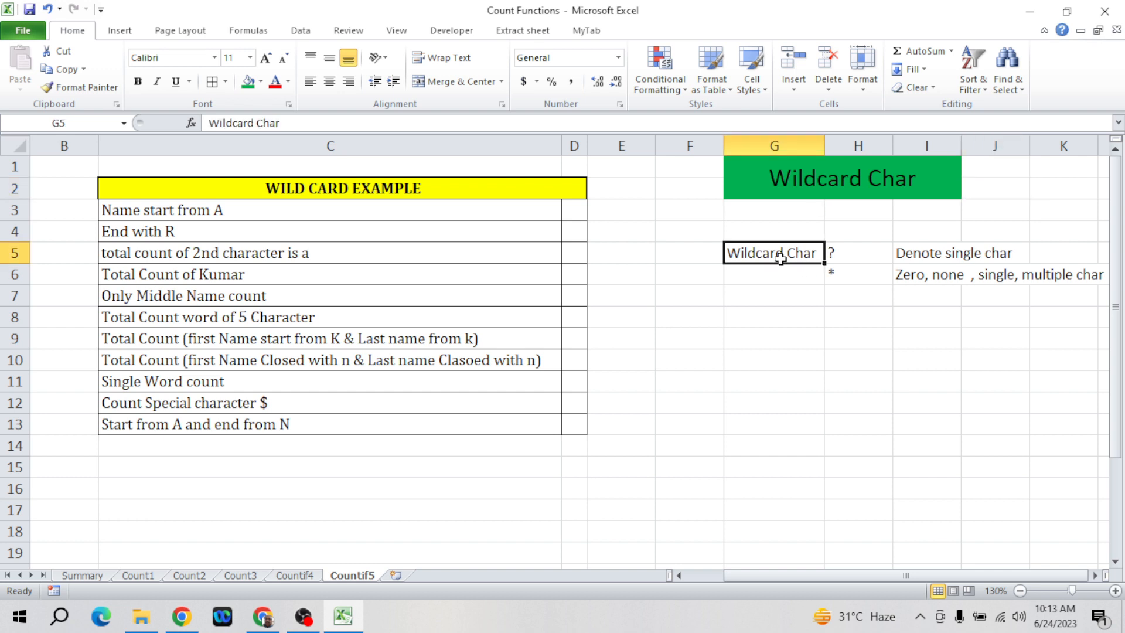
pyautogui.press('Right')
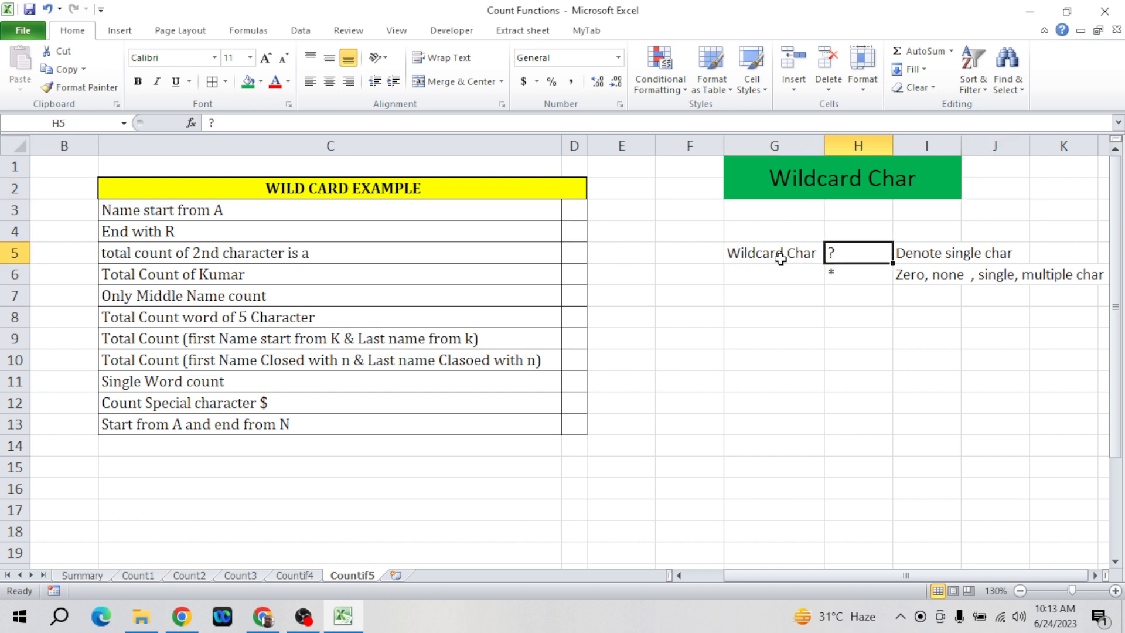
pyautogui.press('Down')
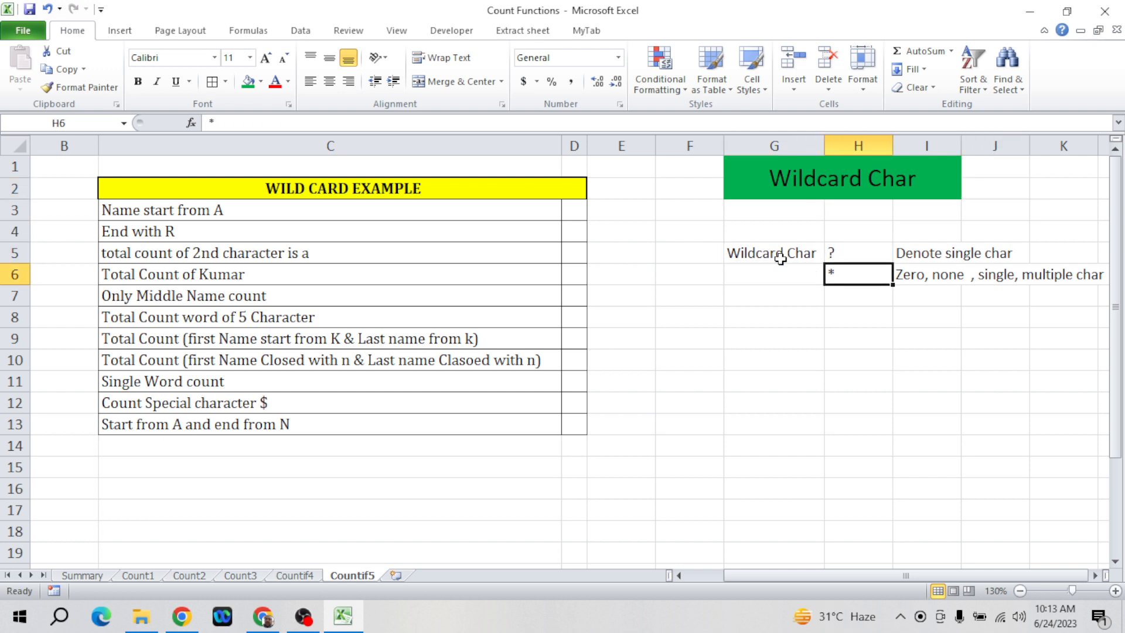
pyautogui.press('Up')
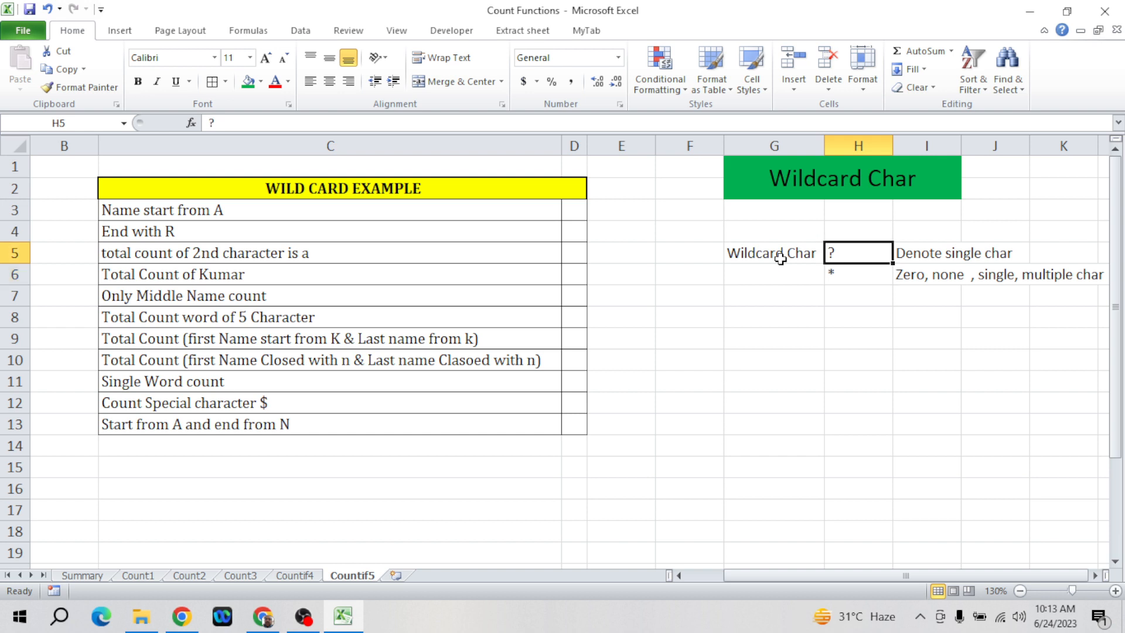
pyautogui.press('Up')
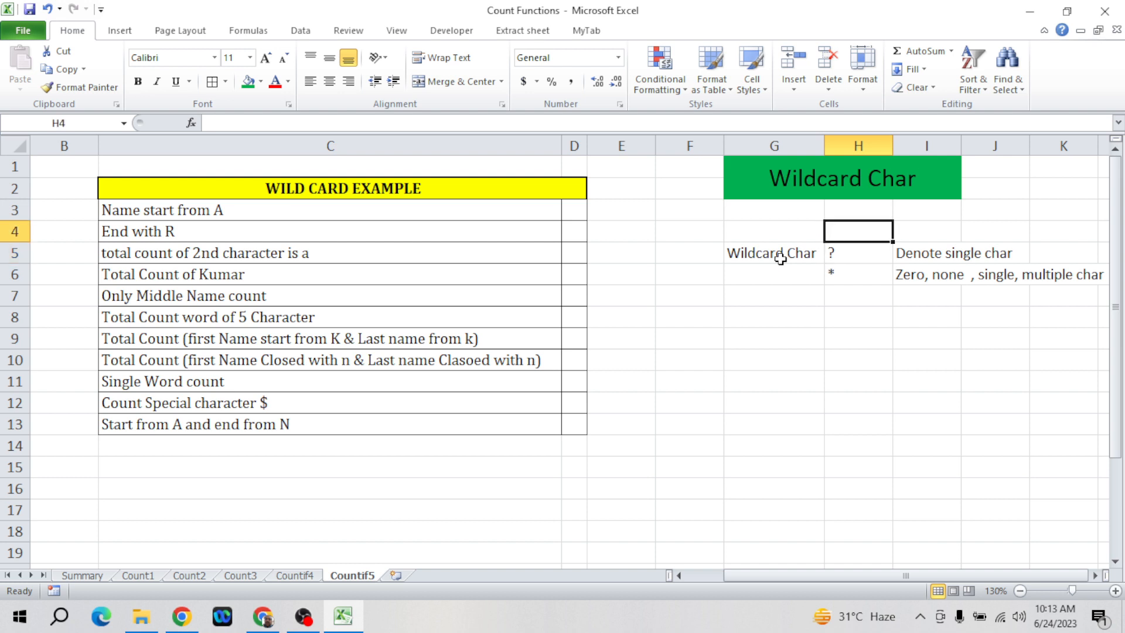
pyautogui.press('Left')
pyautogui.press('Left')
pyautogui.press('Left')
pyautogui.press('Left')
pyautogui.press('Up')
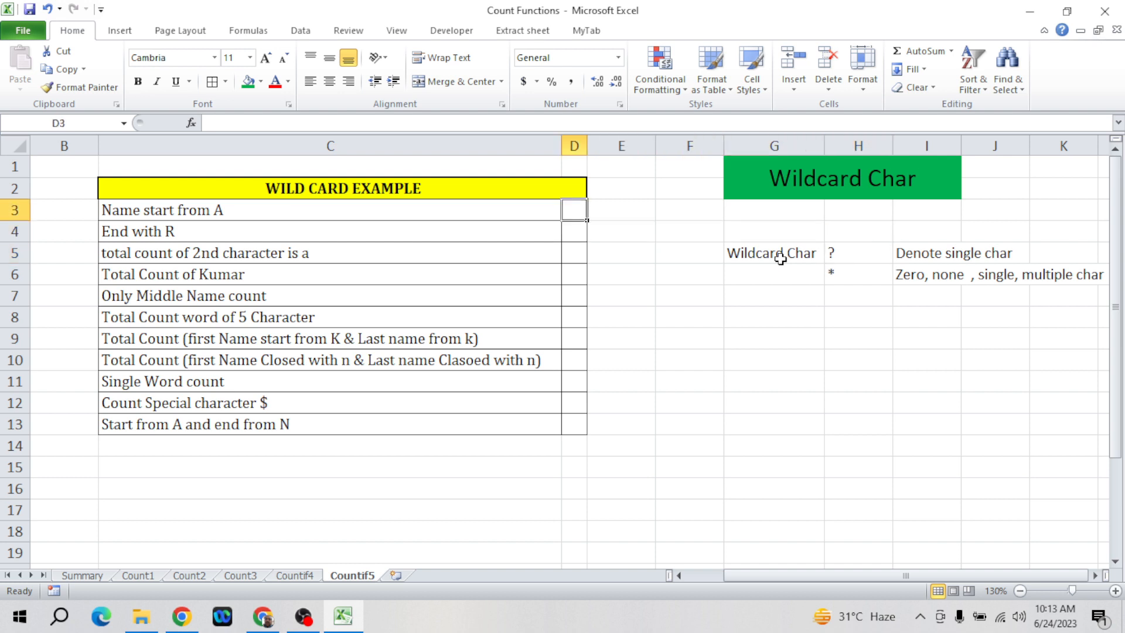
pyautogui.press('Up')
pyautogui.press('Left')
pyautogui.press('Left')
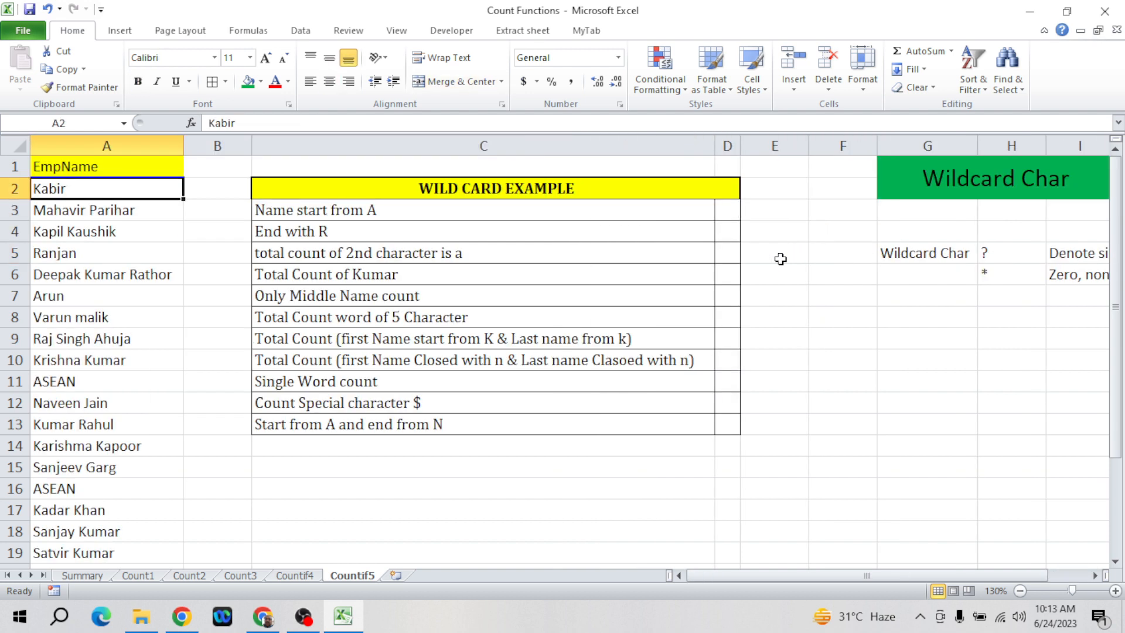
# - Go through the EmpName list in A2:A25 row by row, looking for names that start with A
pyautogui.press('Down')
pyautogui.press('Up')
pyautogui.press('Up')
pyautogui.press('Down')
pyautogui.press('Down')
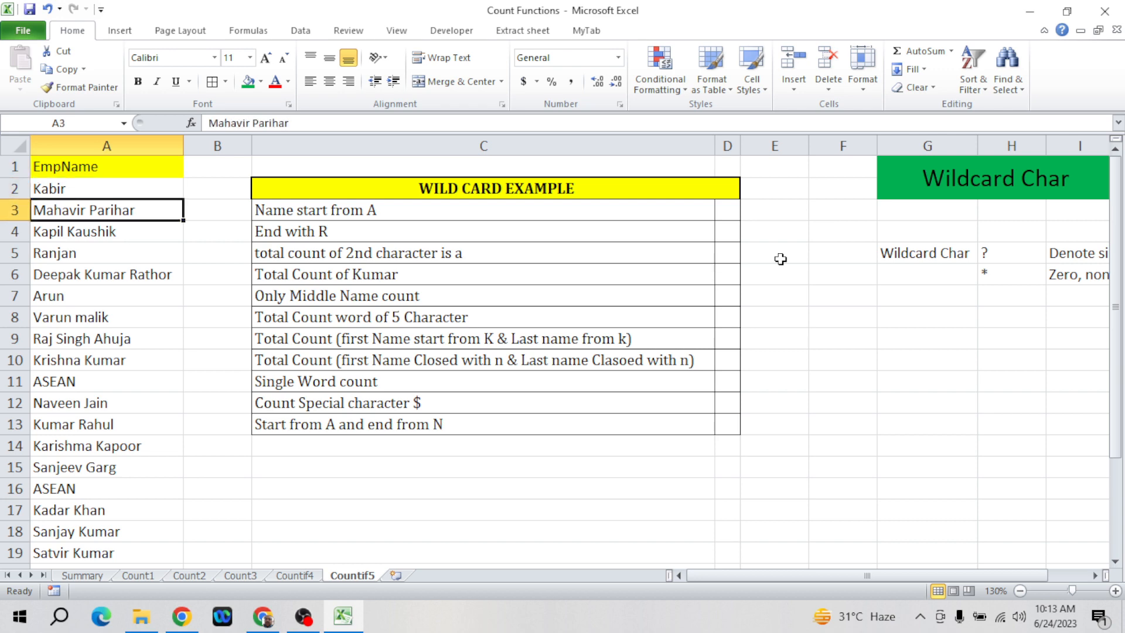
pyautogui.press('Down')
pyautogui.press('Down')
pyautogui.press('Down')
pyautogui.press('Down')
pyautogui.press('Down')
pyautogui.press('Down')
pyautogui.press('Down')
pyautogui.press('Down')
pyautogui.press('Down')
pyautogui.press('Down')
pyautogui.press('Down')
pyautogui.press('Down')
pyautogui.press('Down')
pyautogui.press('Down')
pyautogui.press('Down')
pyautogui.press('Down')
pyautogui.press('Down')
pyautogui.press('Down')
pyautogui.press('Down')
pyautogui.press('Down')
pyautogui.press('Down')
pyautogui.press('Down')
pyautogui.hotkey('ctrl', 'Up')
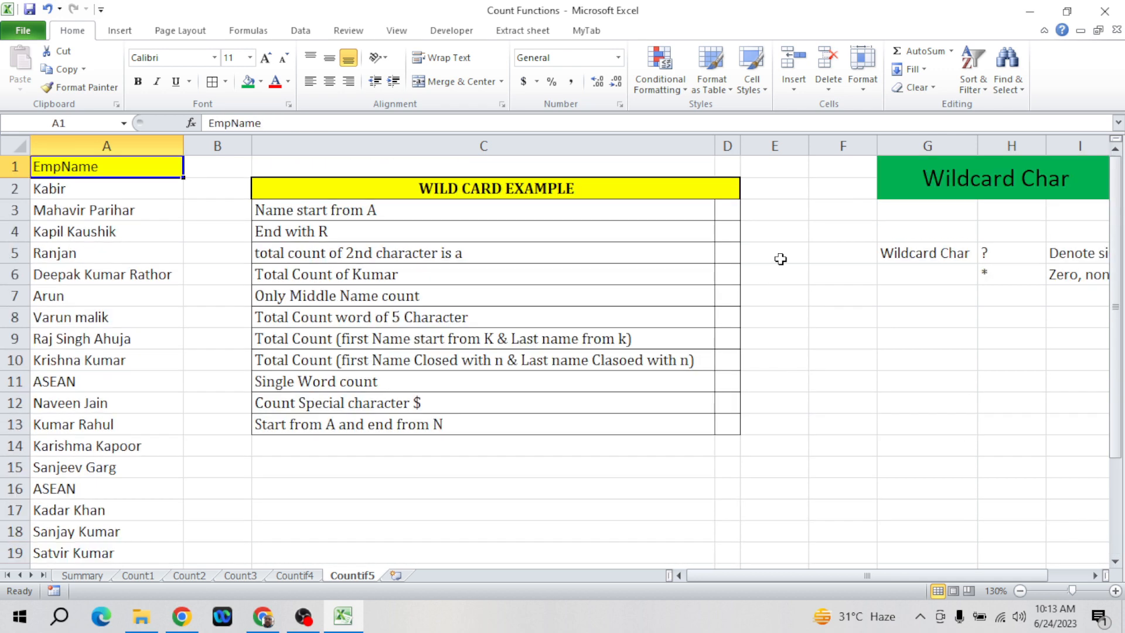
# - Count the names starting with A in D3 with the formula =COUNTIF(A2:A25,"A*")
pyautogui.press('Down')
pyautogui.press('Right')
pyautogui.press('Right')
pyautogui.press('Right')
pyautogui.press('Down')
pyautogui.press('Left')
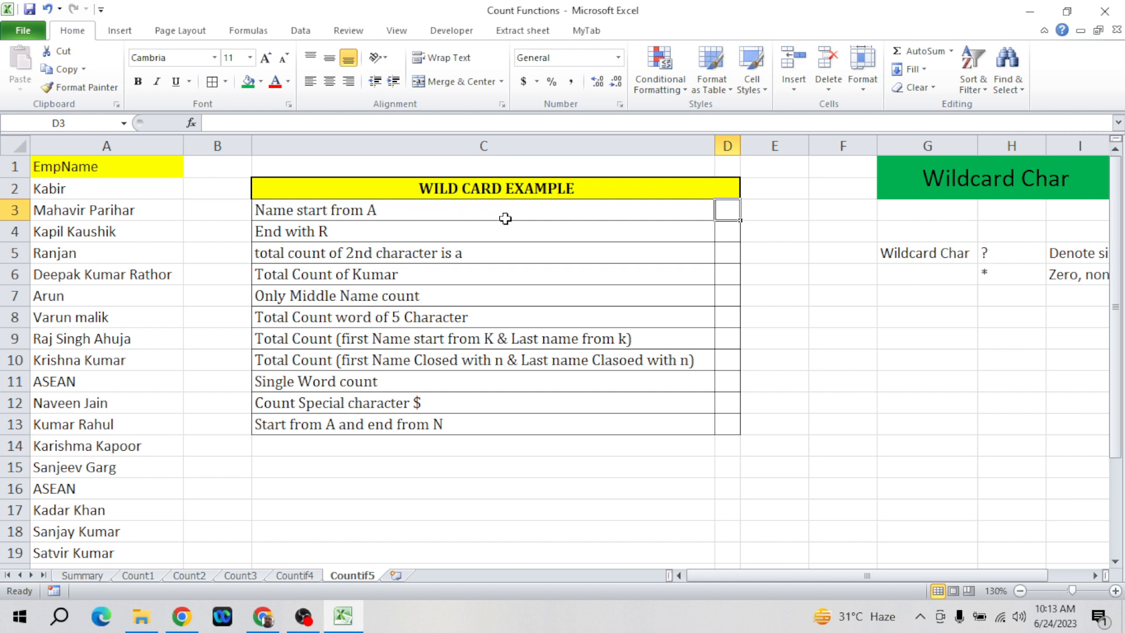
pyautogui.write('=coun')
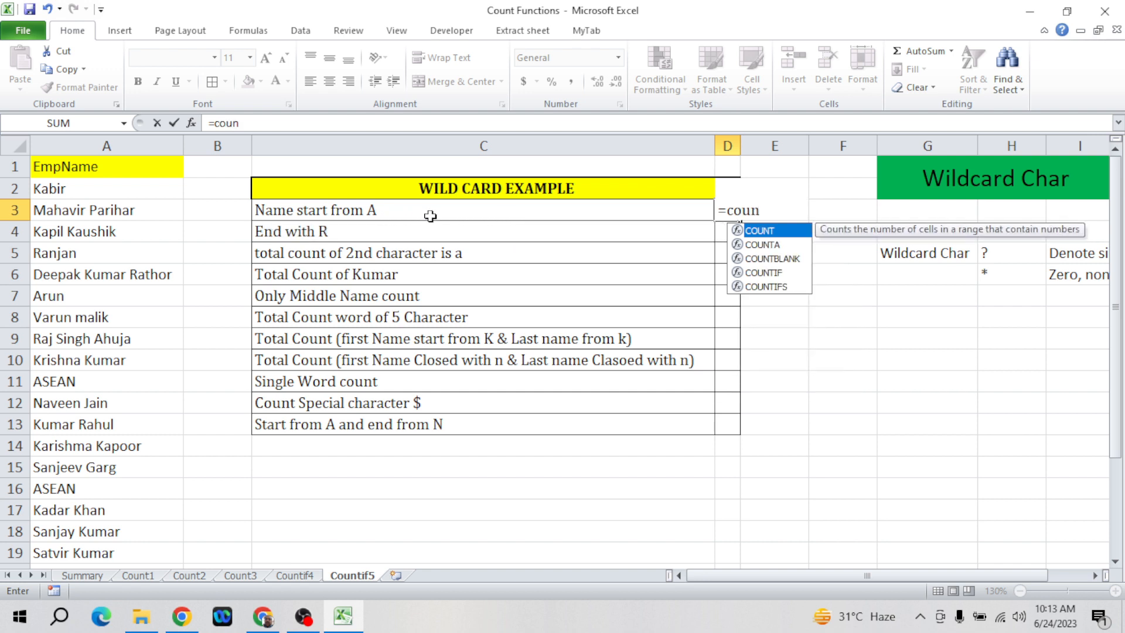
pyautogui.press('Down')
pyautogui.press('Down')
pyautogui.press('Down')
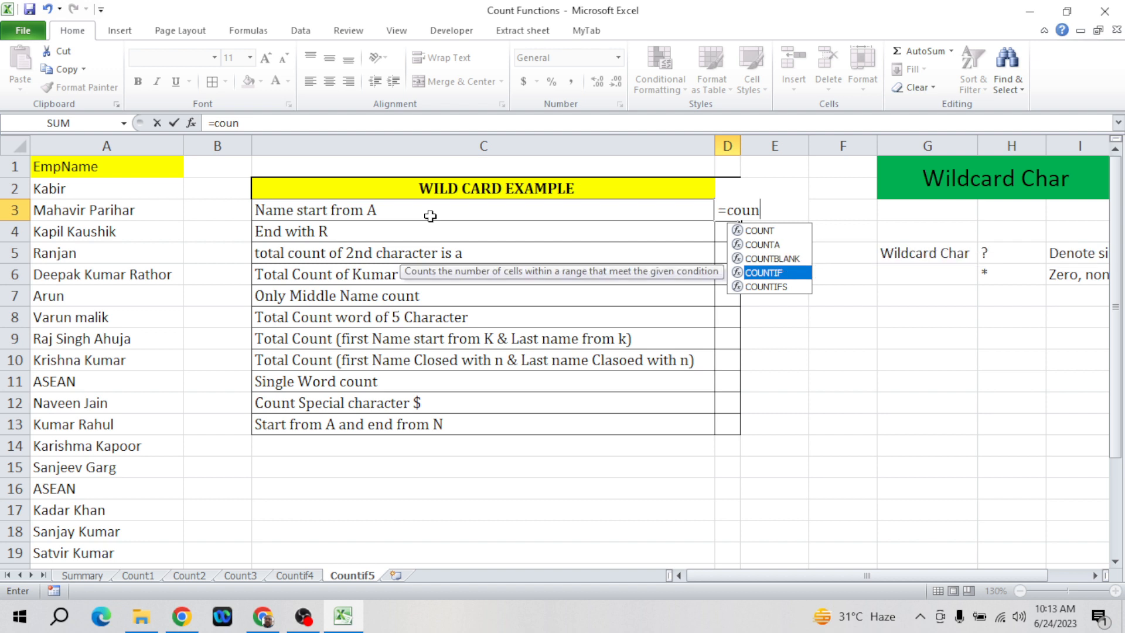
pyautogui.press('Tab')
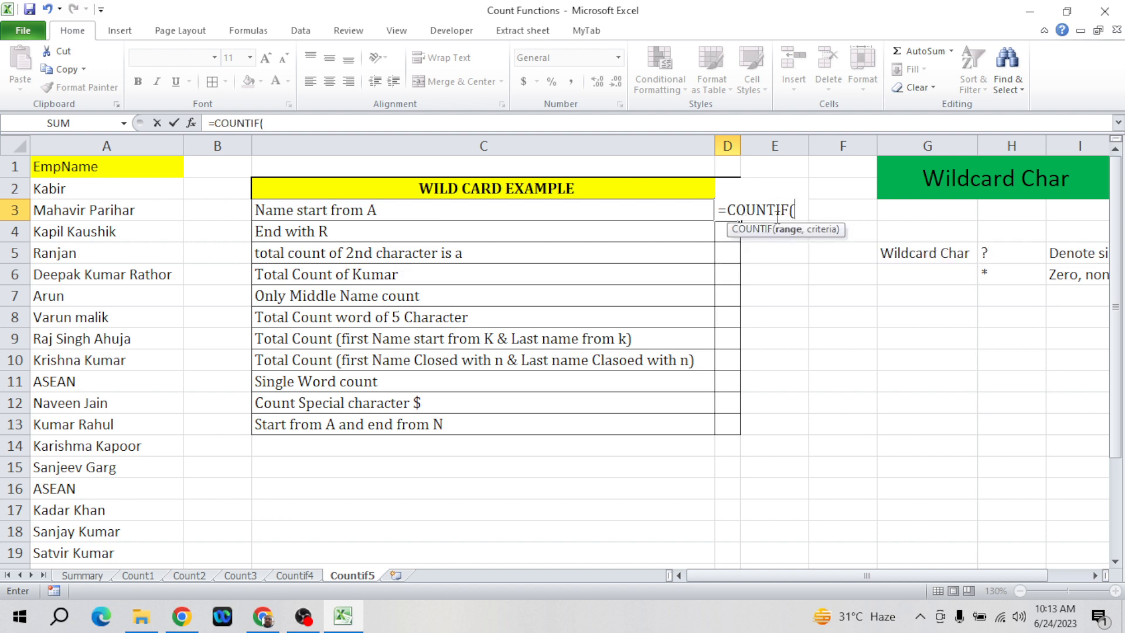
pyautogui.click(83, 189)
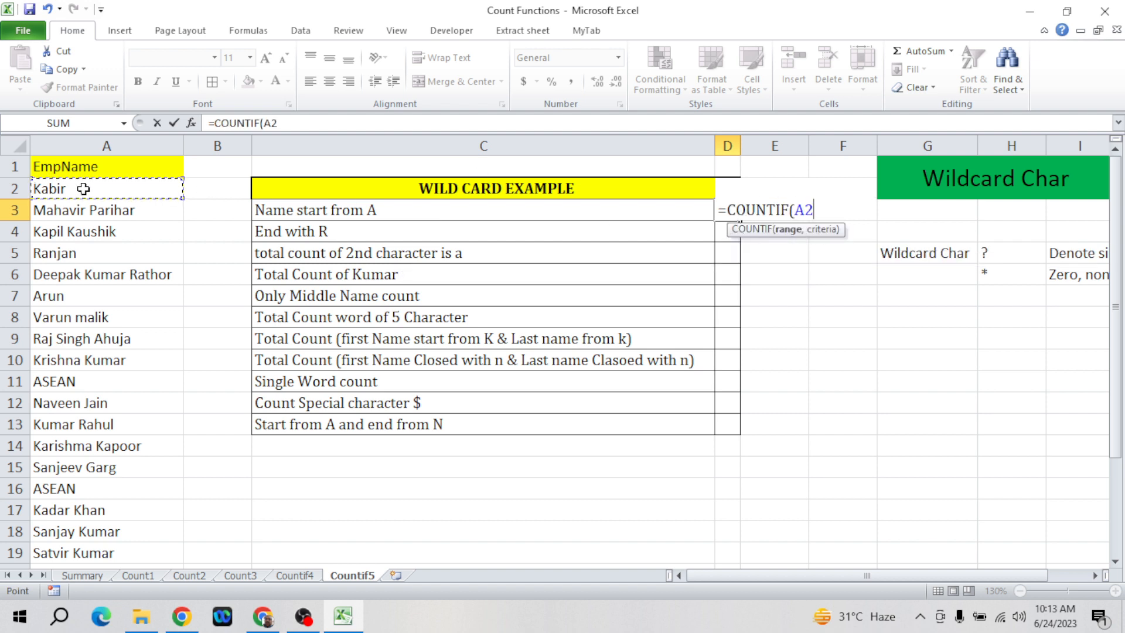
pyautogui.hotkey('ctrl', 'shift', 'Down')
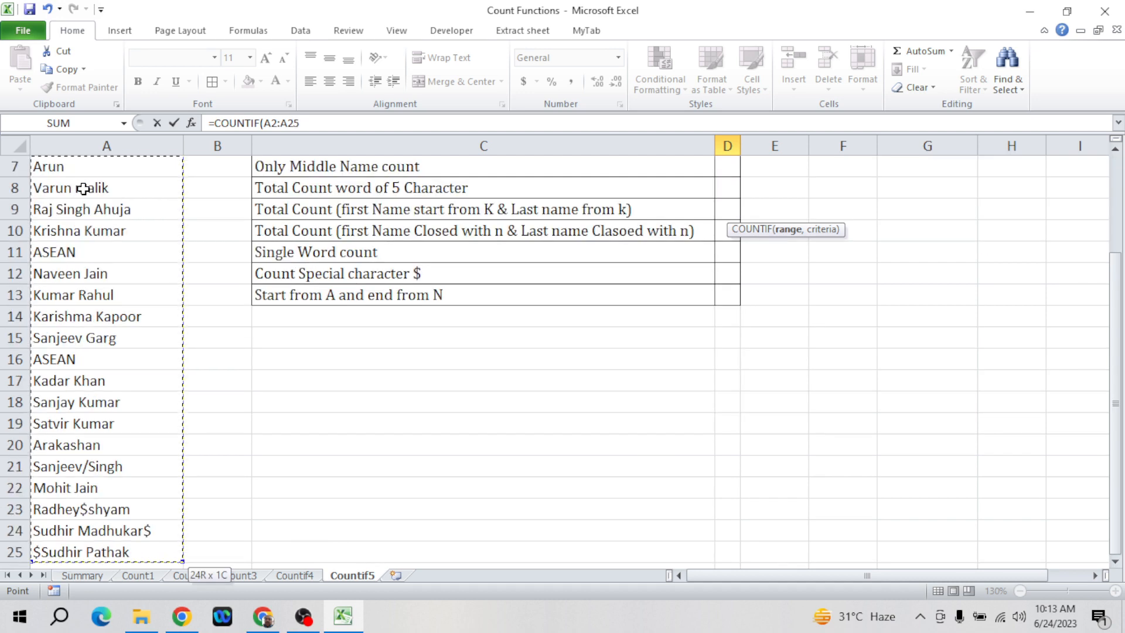
pyautogui.write(',')
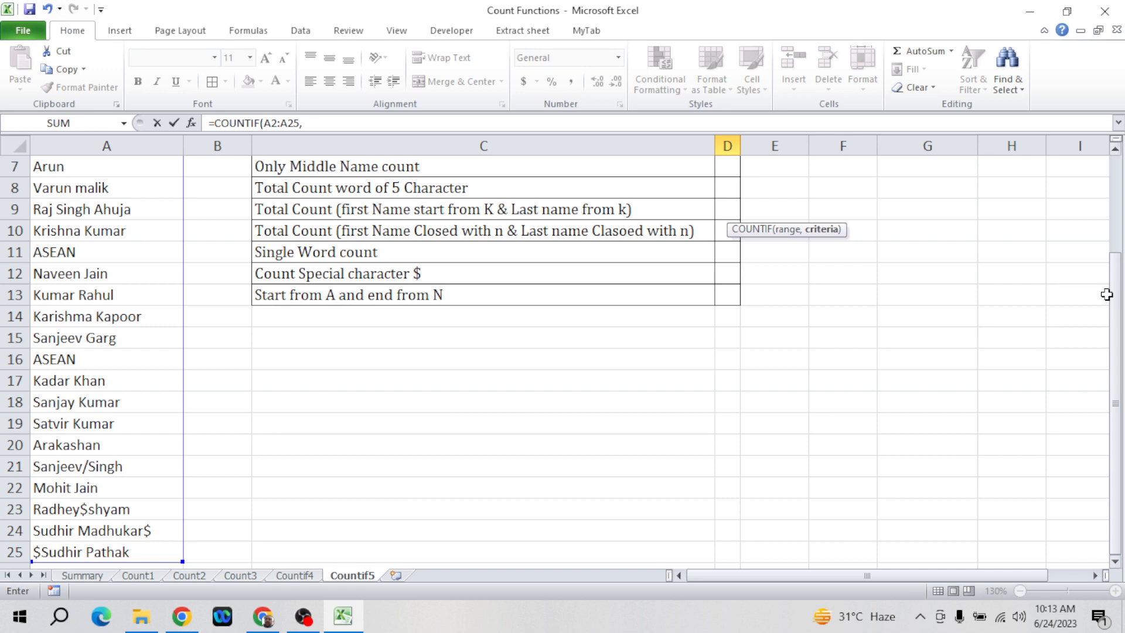
pyautogui.moveTo(1115, 295); pyautogui.dragTo(1116, 175)
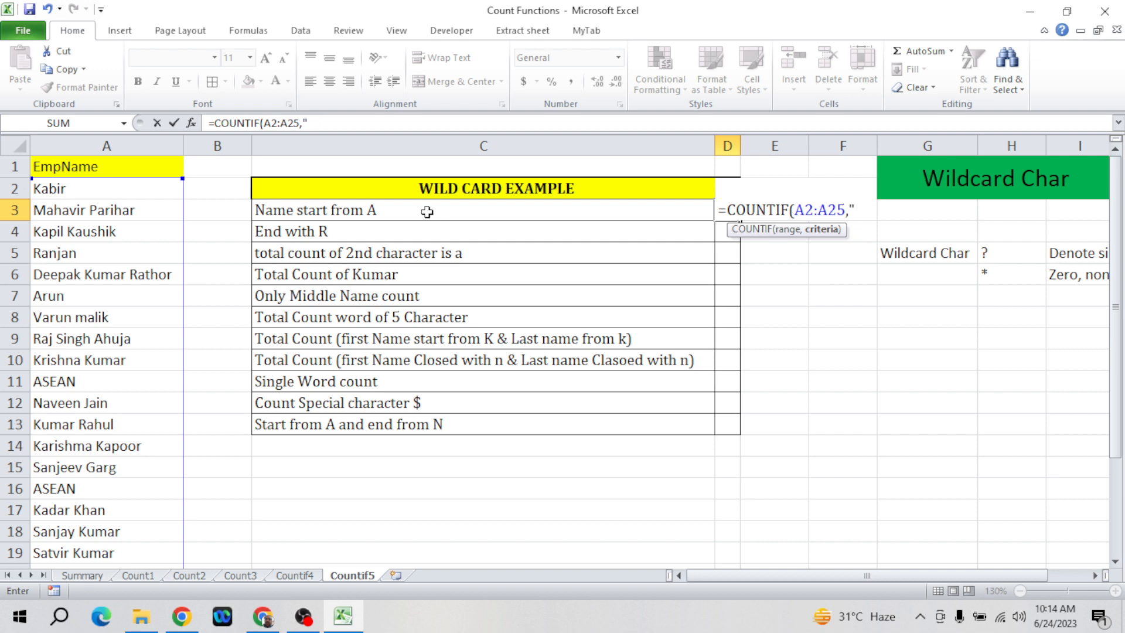
pyautogui.write('A')
pyautogui.write('*"')
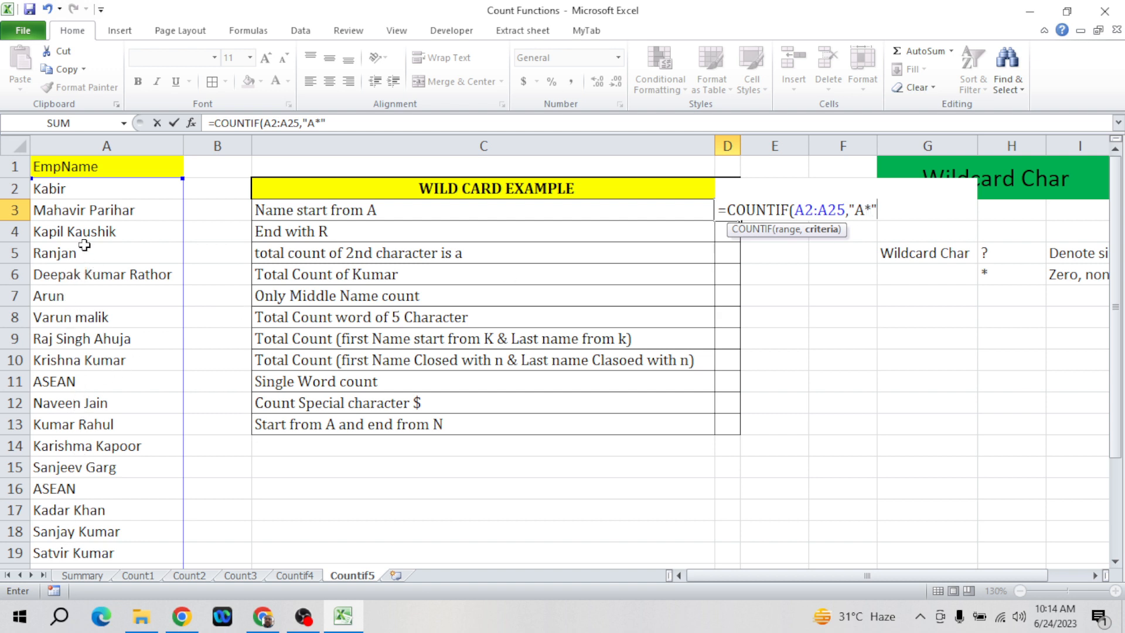
pyautogui.press('Return')
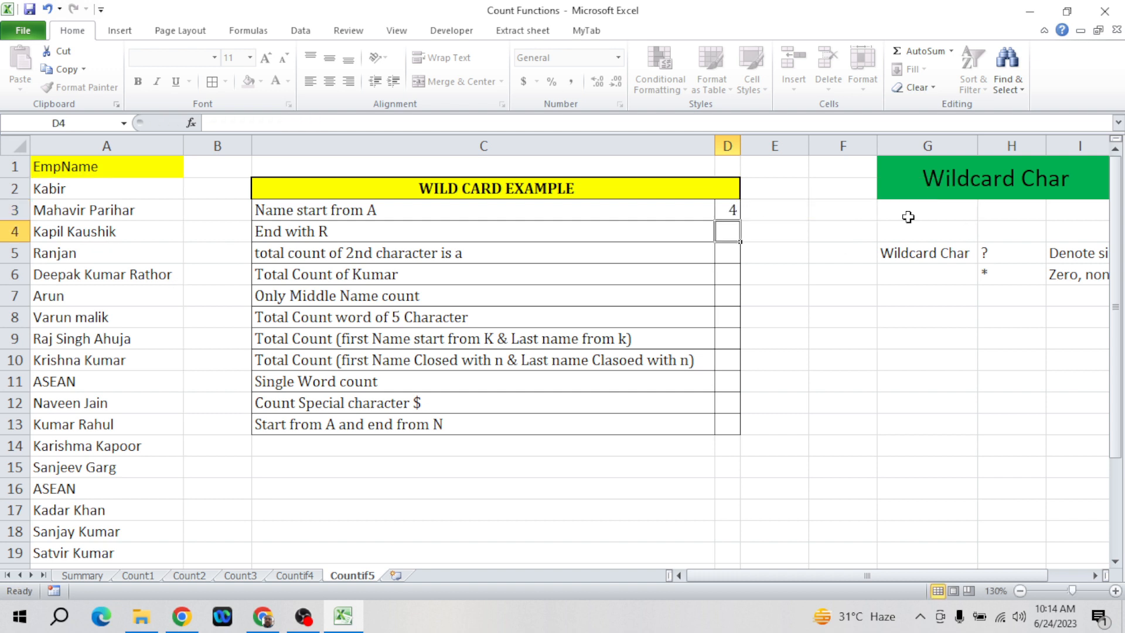
pyautogui.press('Up')
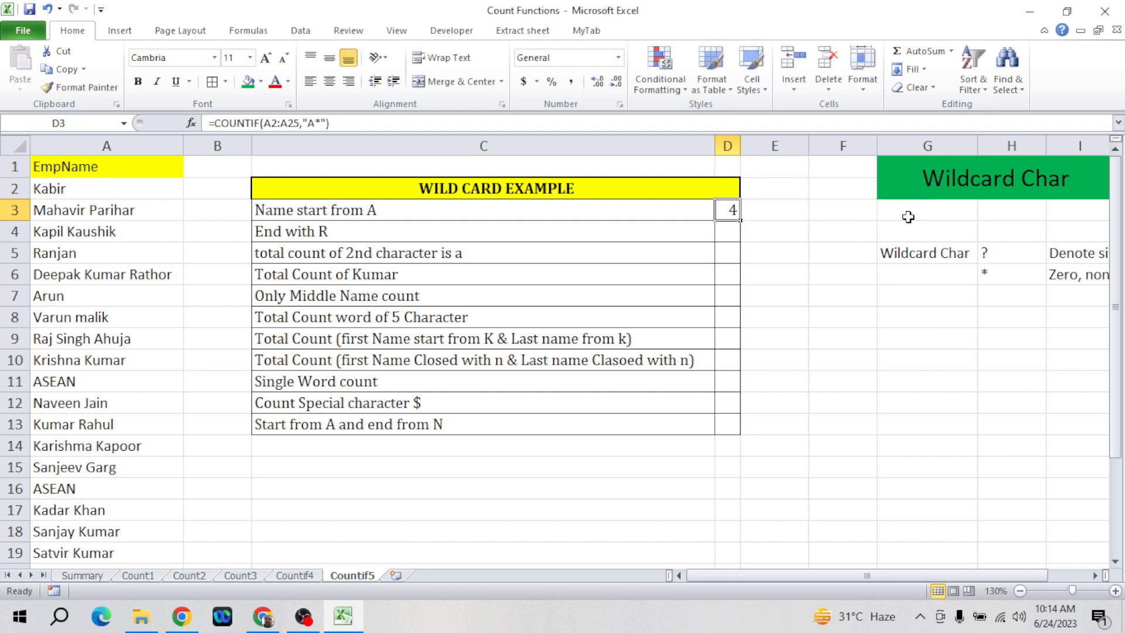
# - Filter the EmpName column to show only names that begin with "a" as a check on the D3 count
pyautogui.hotkey('ctrl', 'Home')
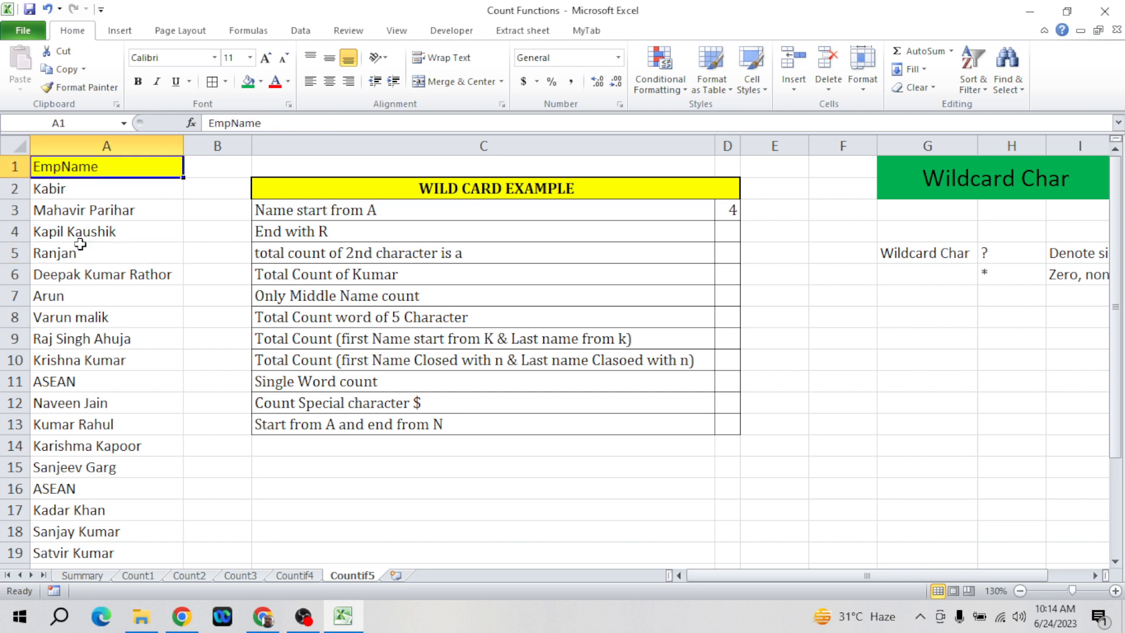
pyautogui.hotkey('alt', 'd')
pyautogui.press('f')
pyautogui.press('f')
pyautogui.hotkey('alt', 'Down')
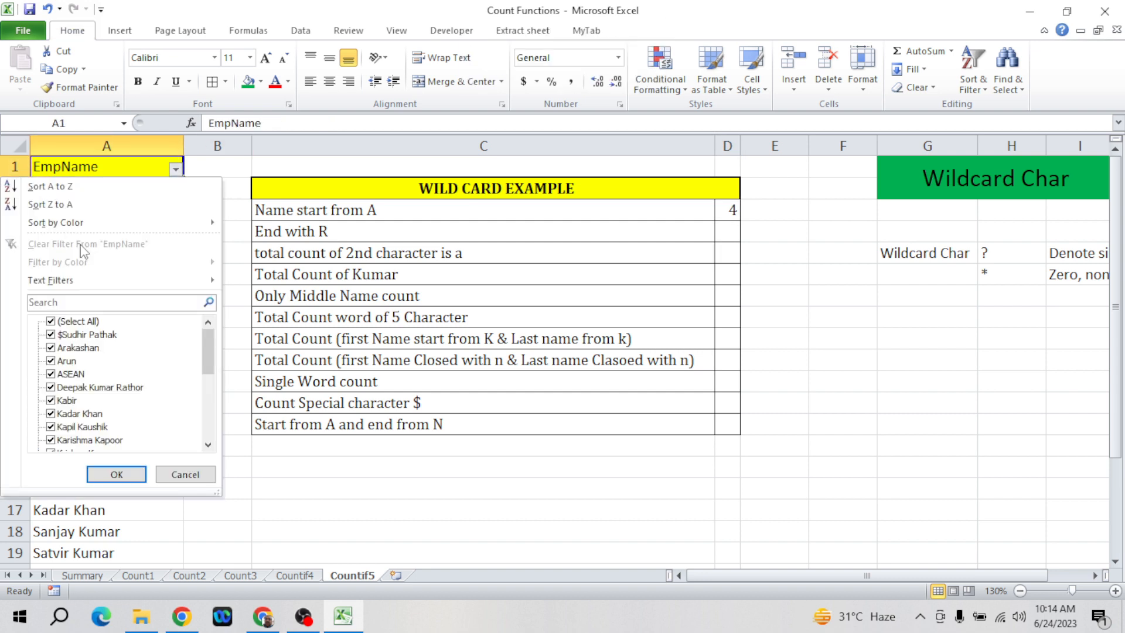
pyautogui.moveTo(97, 280)
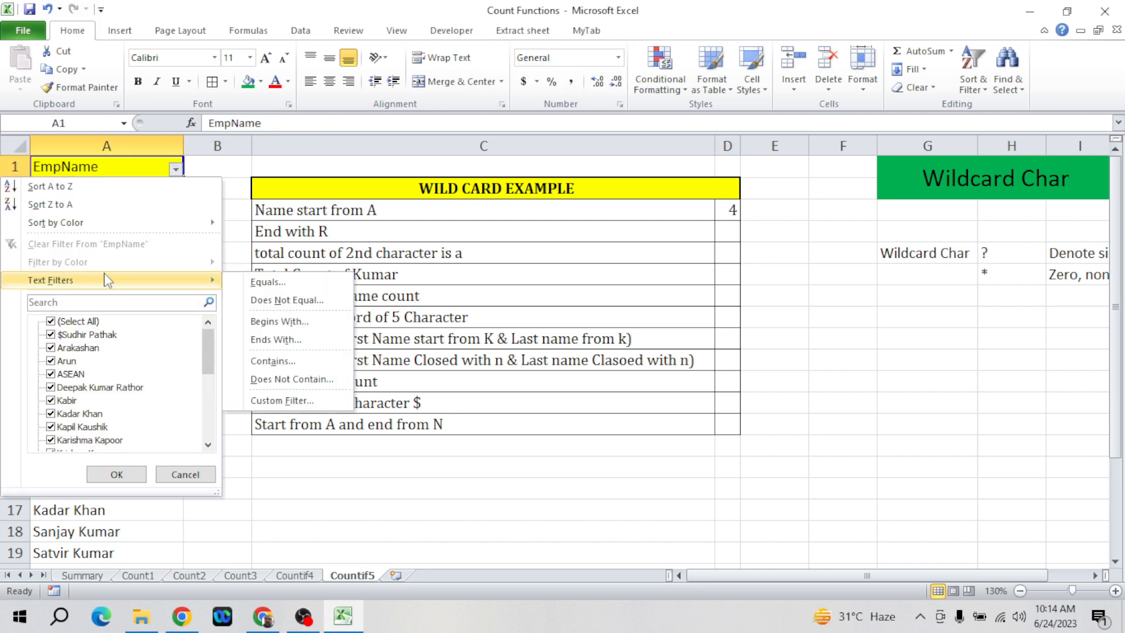
pyautogui.click(287, 321)
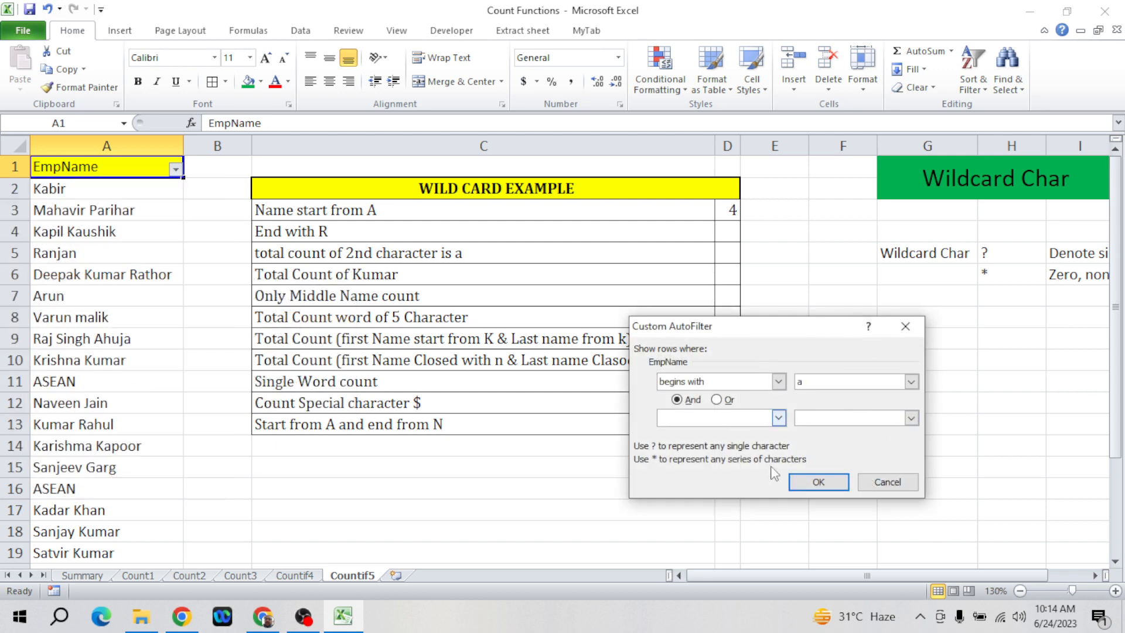
pyautogui.click(814, 486)
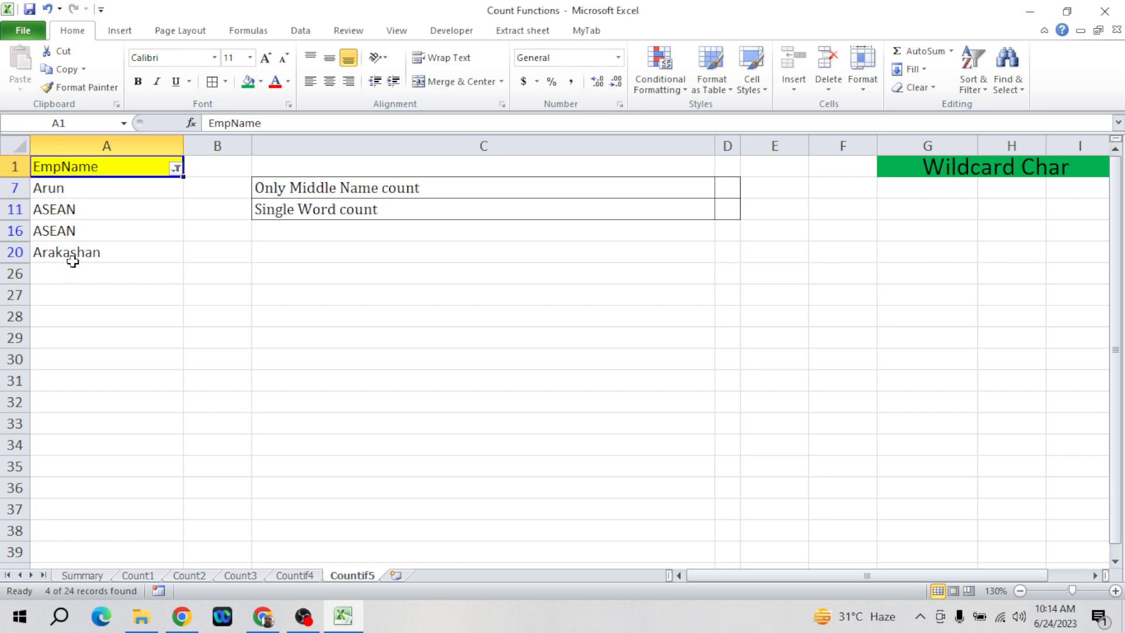
# - Remove the AutoFilter from the EmpName column to show all employee names again
pyautogui.click(113, 202)
pyautogui.hotkey('alt', 'd')
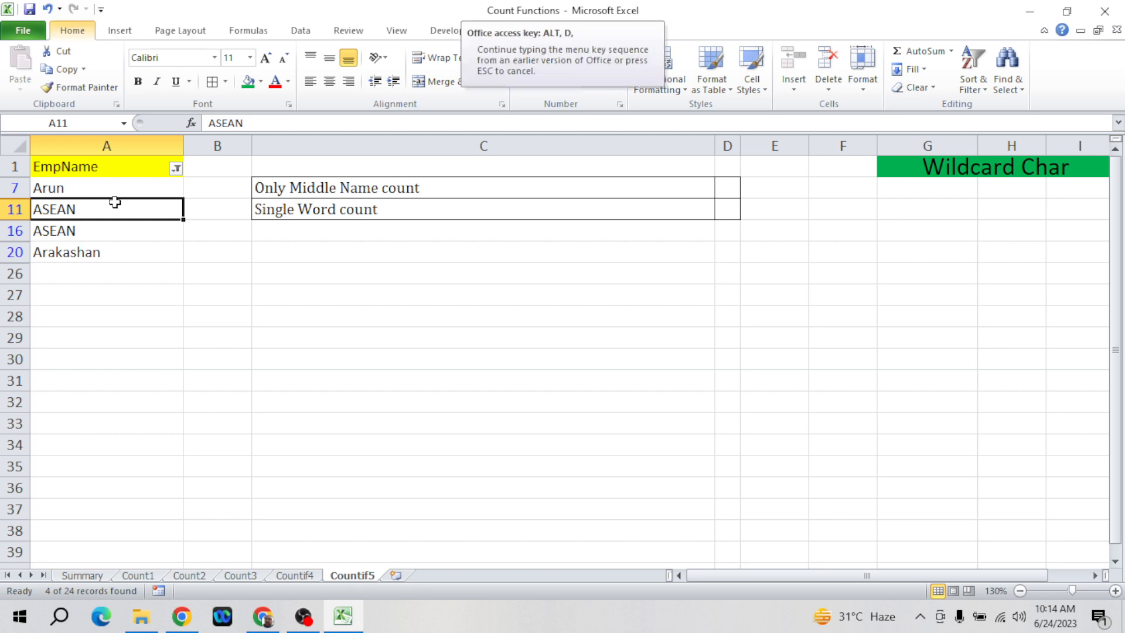
pyautogui.press('f')
pyautogui.press('f')
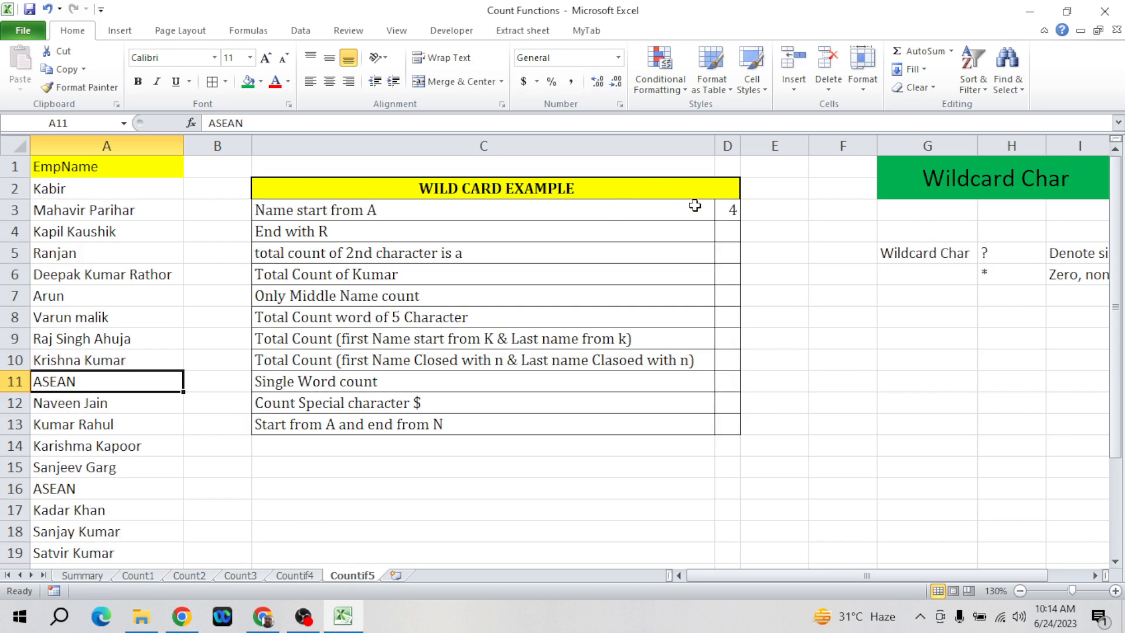
# - Count the names ending with R in D4 with the formula =COUNTIF(A2:A25,"*R")
pyautogui.click(727, 207)
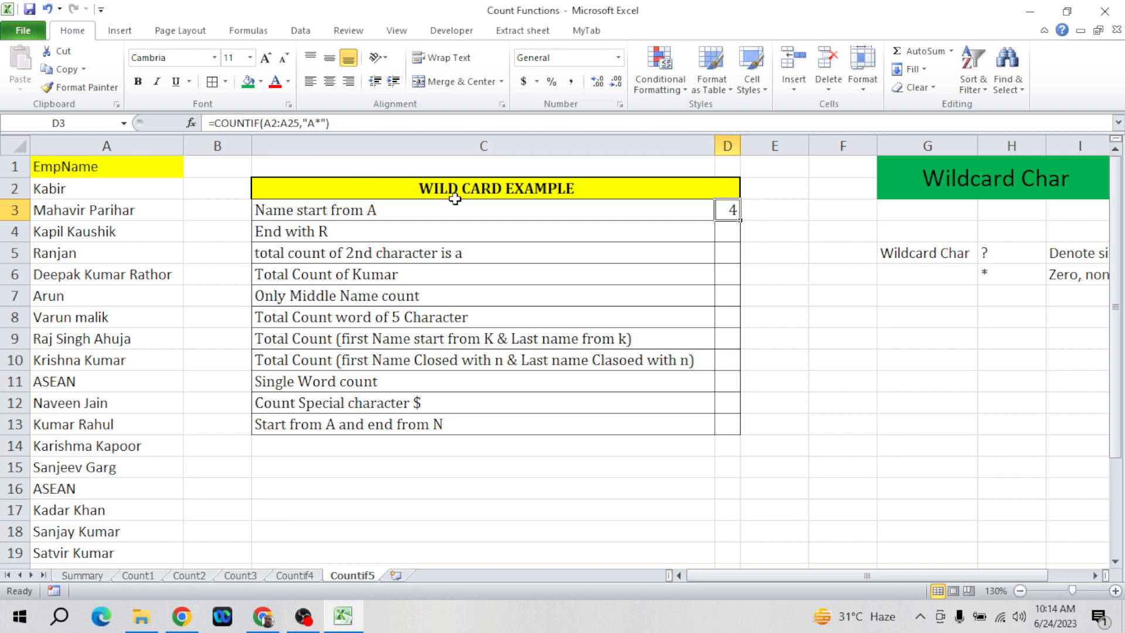
pyautogui.click(732, 234)
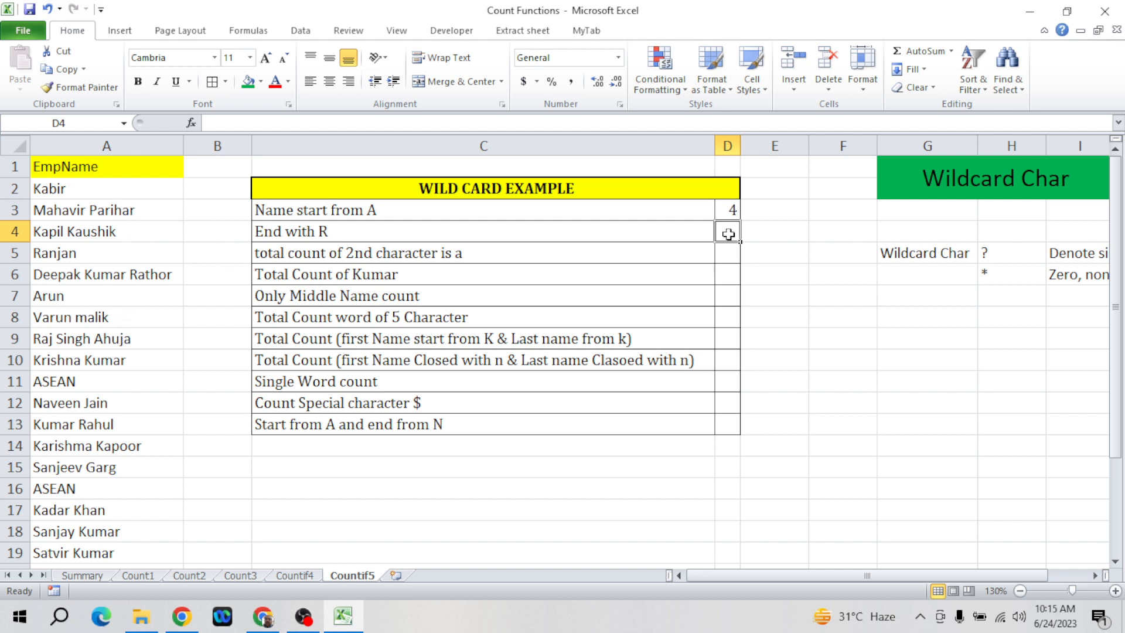
pyautogui.write('=coun')
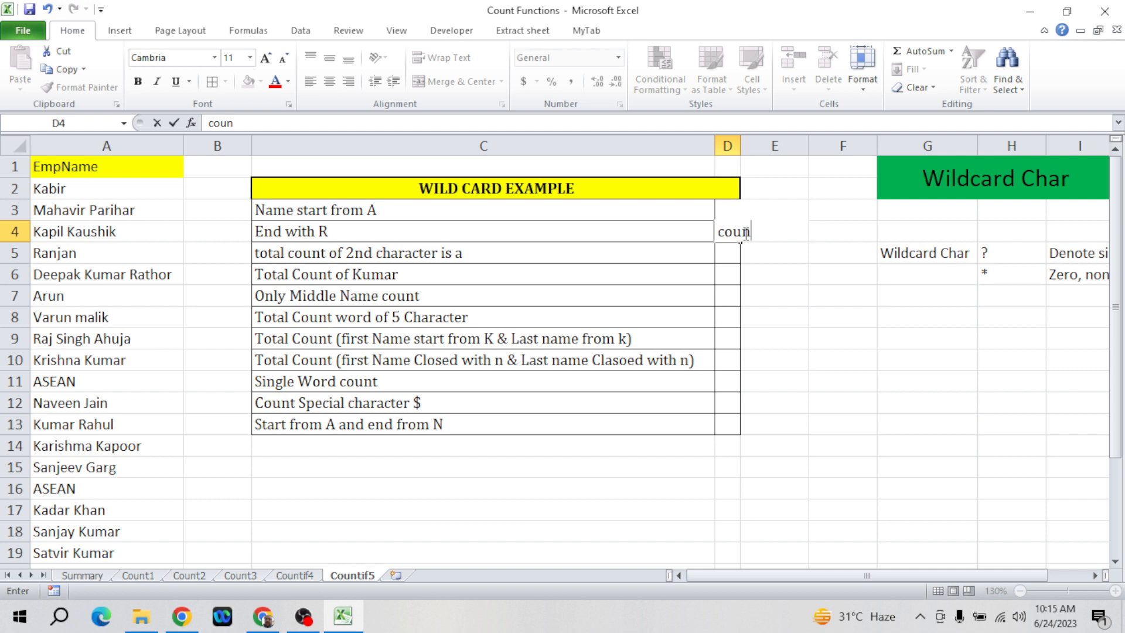
pyautogui.press('Escape')
pyautogui.write('=coun')
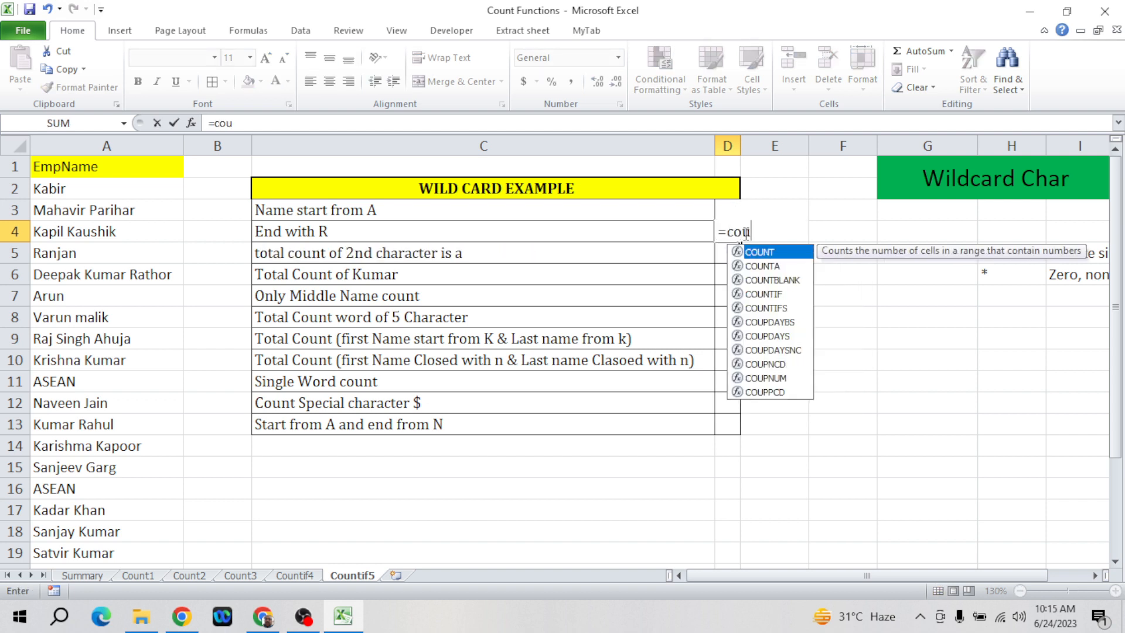
pyautogui.press('Down')
pyautogui.press('Down')
pyautogui.press('Down')
pyautogui.press('Tab')
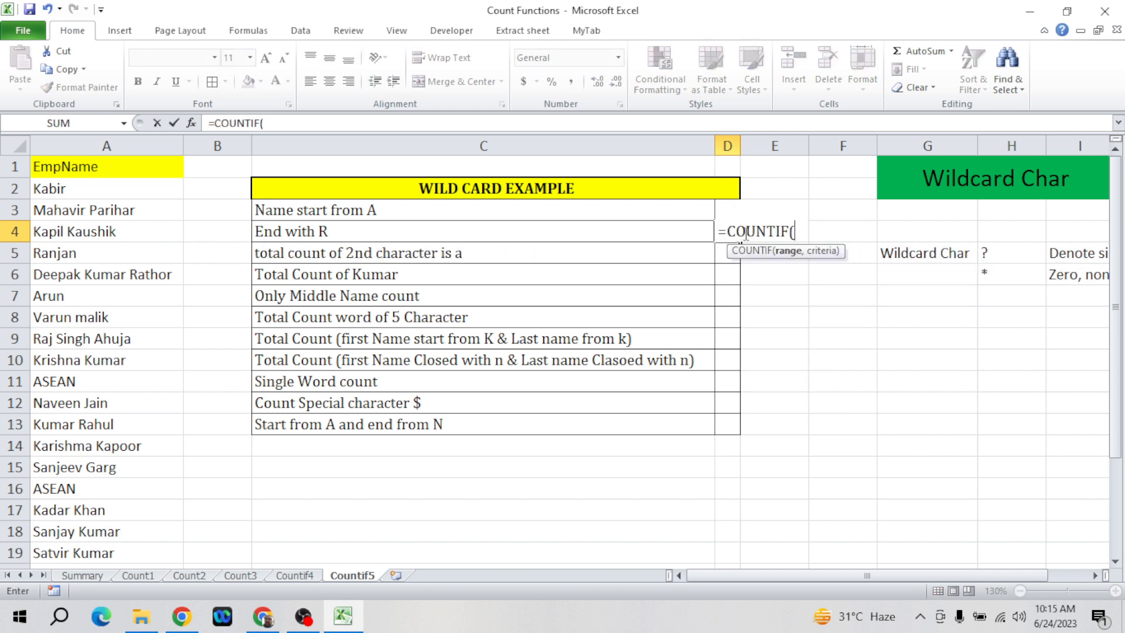
pyautogui.click(170, 190)
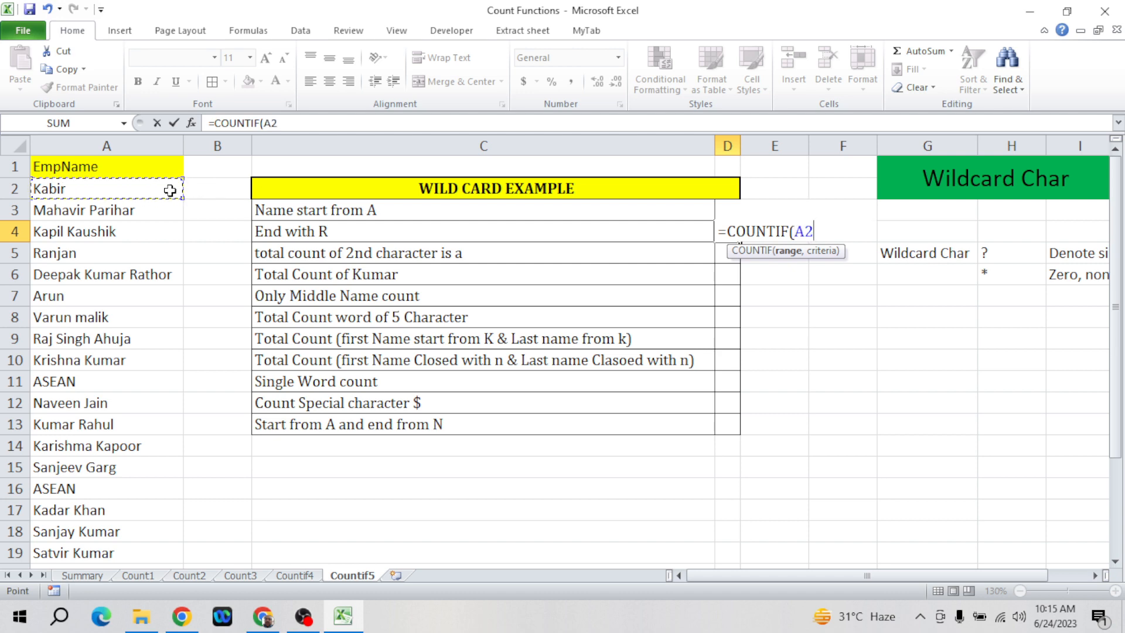
pyautogui.hotkey('ctrl', 'shift', 'Down')
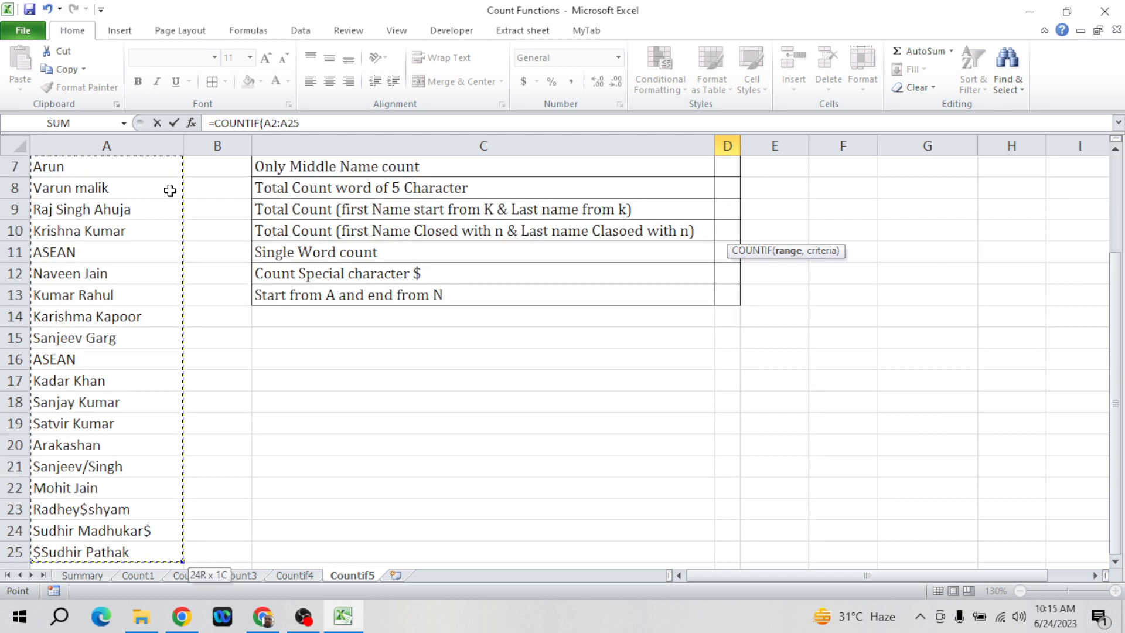
pyautogui.write(',')
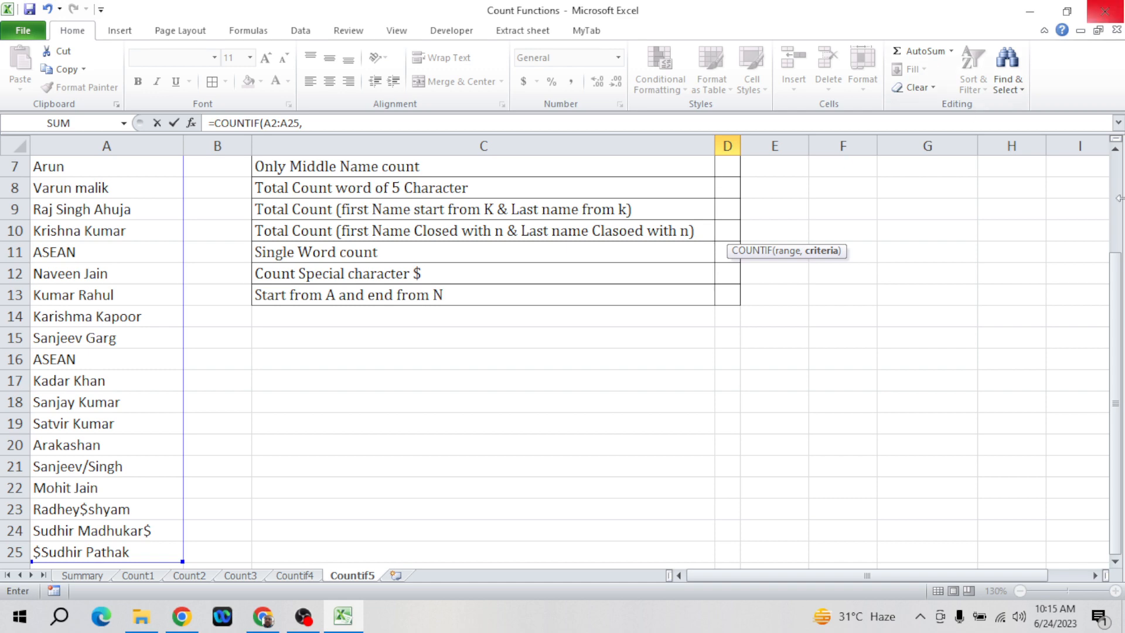
pyautogui.moveTo(1116, 300); pyautogui.dragTo(1116, 199)
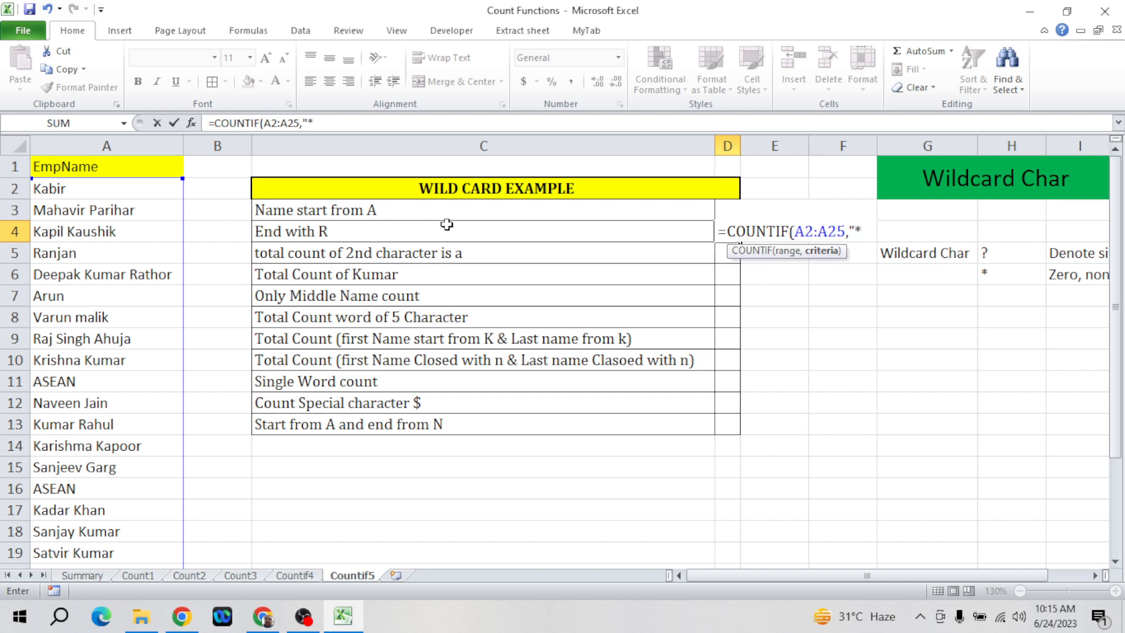
pyautogui.write('R')
pyautogui.write('"')
pyautogui.hotkey('ctrl', 'Return')
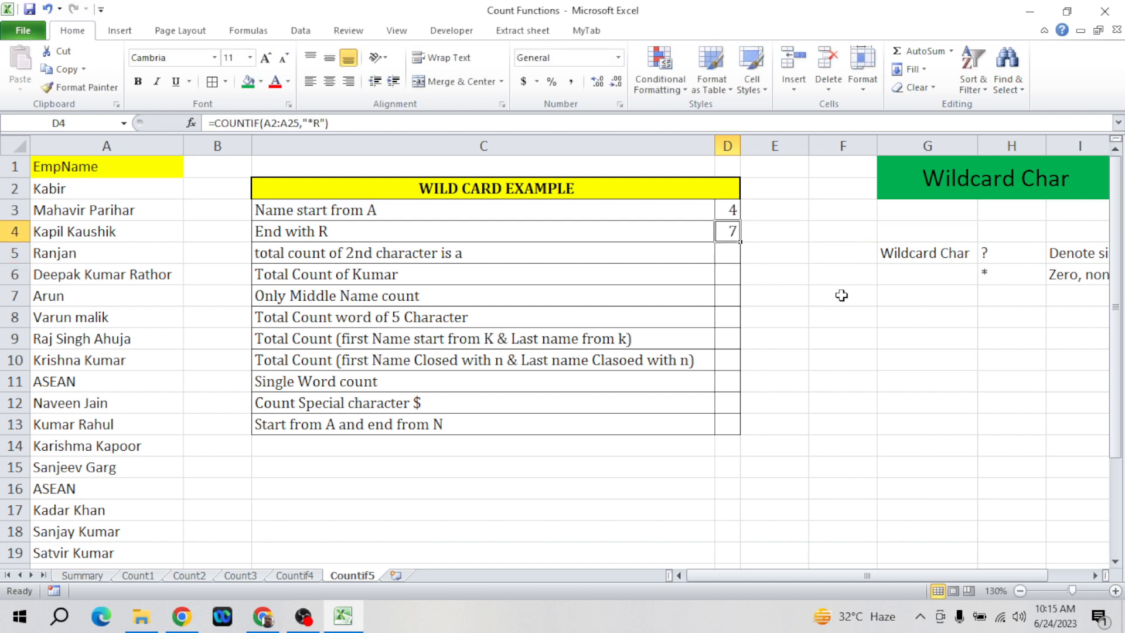
# - Filter the EmpName column to show only names that end with R as a check on the D4 count
pyautogui.click(143, 350)
pyautogui.hotkey('ctrl', 'Home')
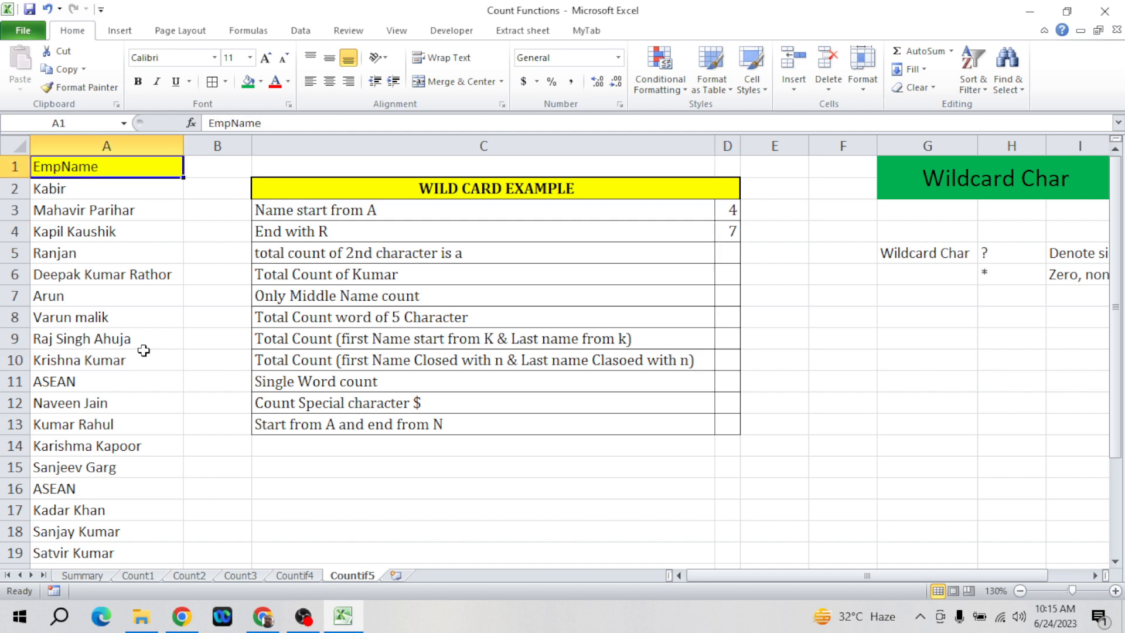
pyautogui.hotkey('alt', 'd')
pyautogui.press('f')
pyautogui.press('f')
pyautogui.hotkey('alt', 'Down')
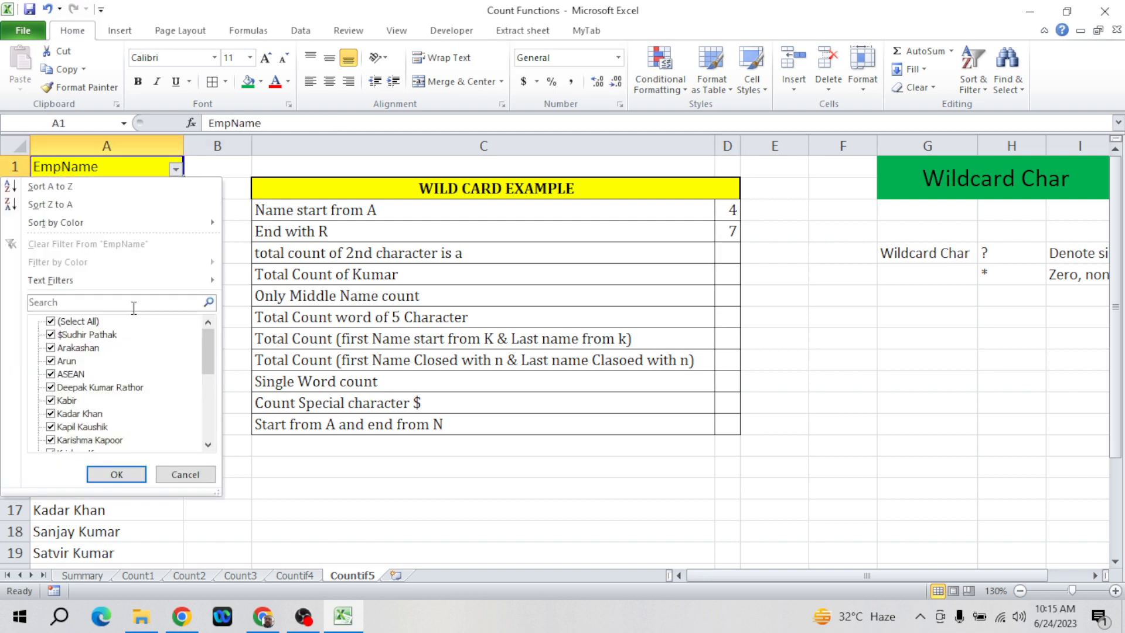
pyautogui.moveTo(120, 280)
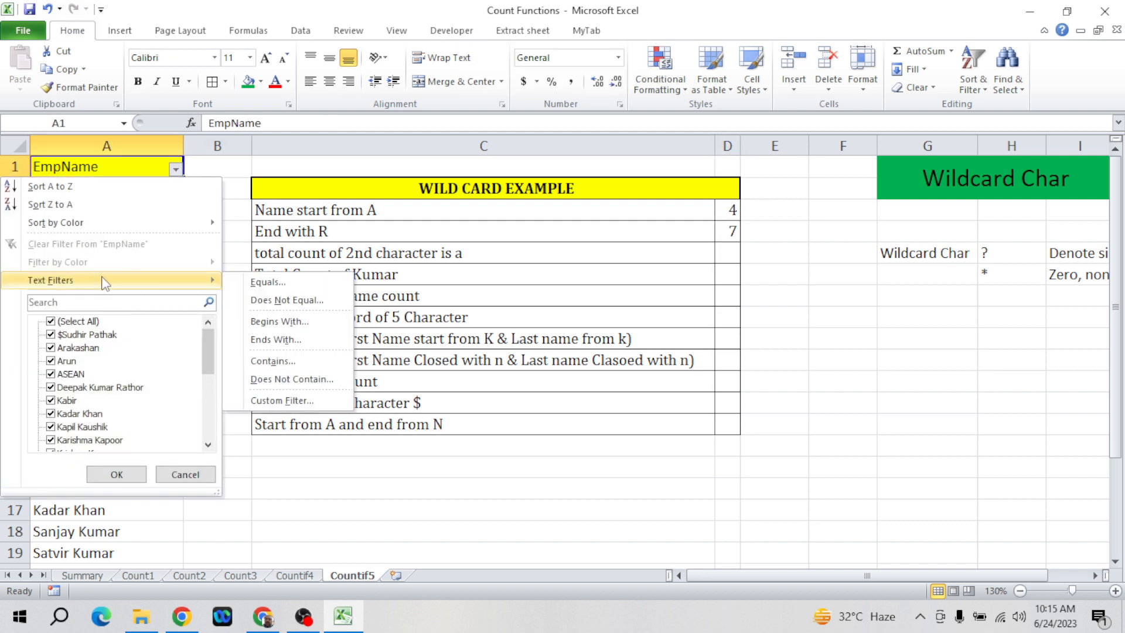
pyautogui.click(284, 339)
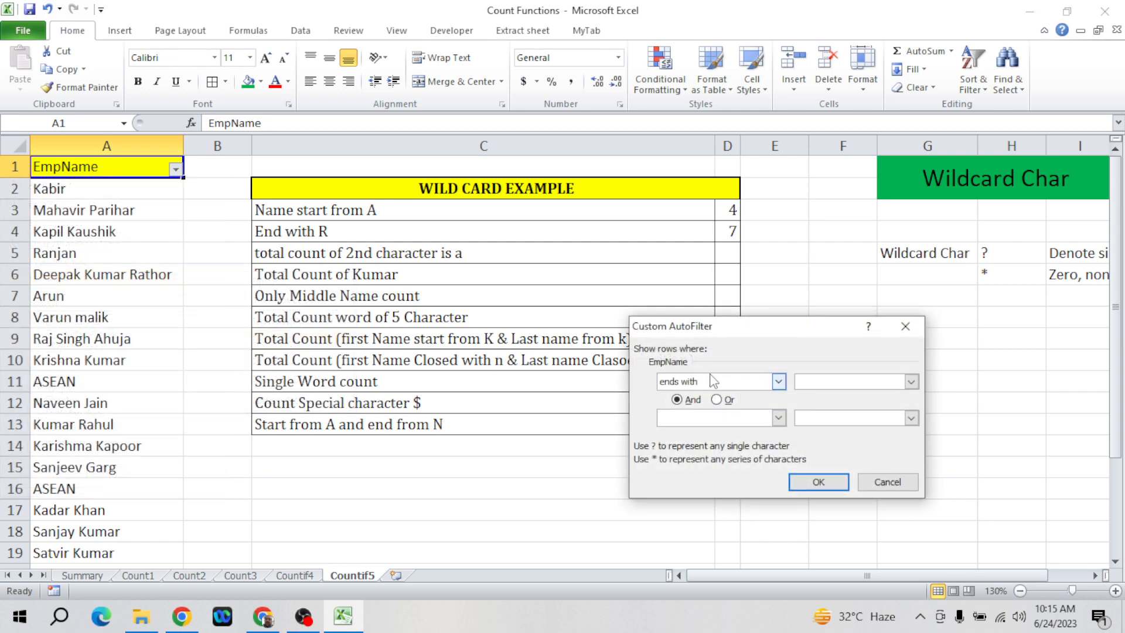
pyautogui.click(818, 481)
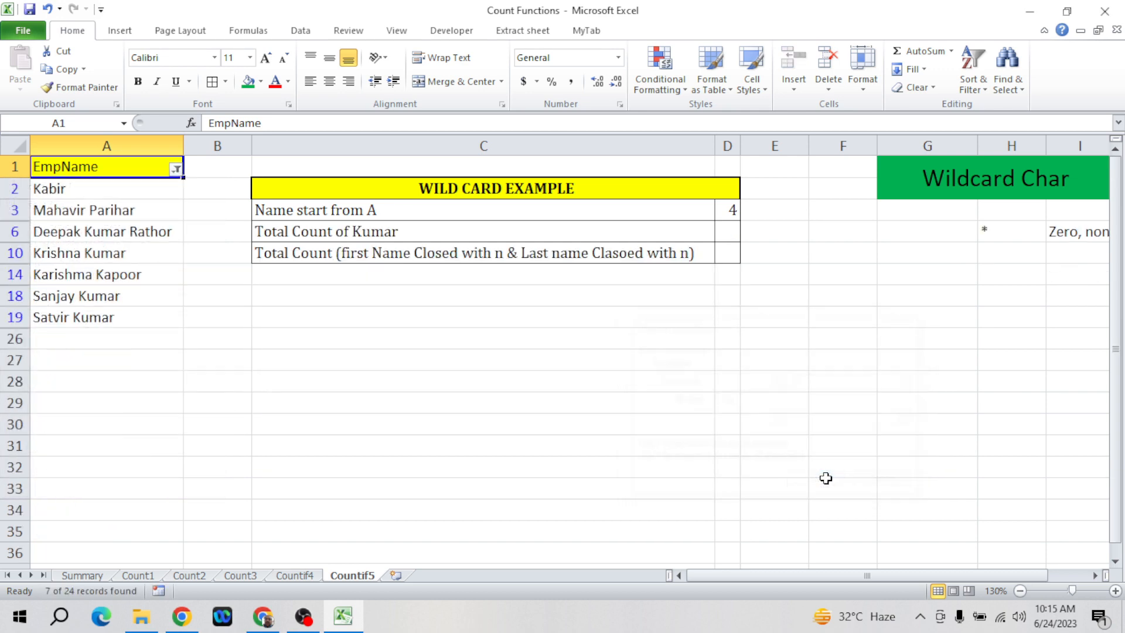
# - Go through the filtered EmpName entries row by row and select them all to check how many names end with R
pyautogui.click(117, 193)
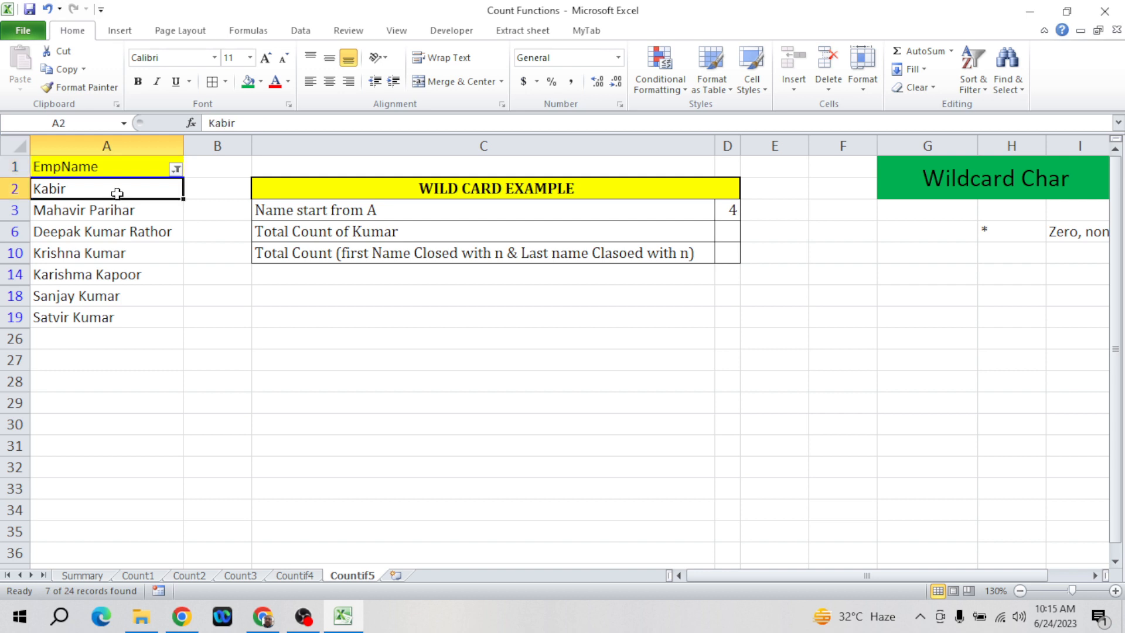
pyautogui.click(159, 233)
pyautogui.press('Down')
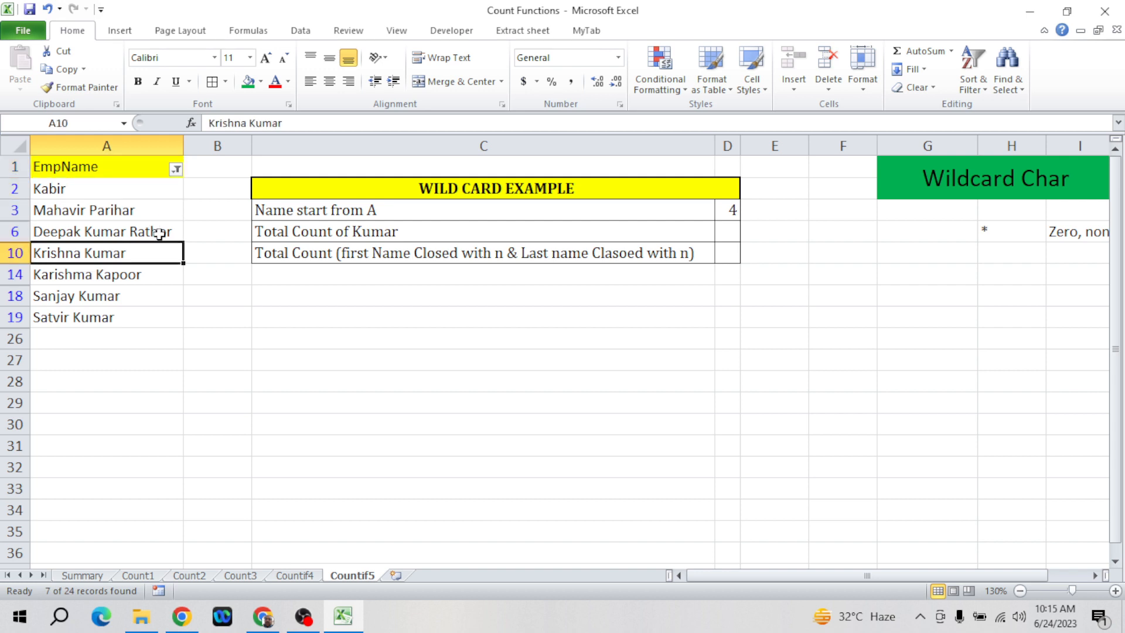
pyautogui.press('Down')
pyautogui.press('Down')
pyautogui.press('Down')
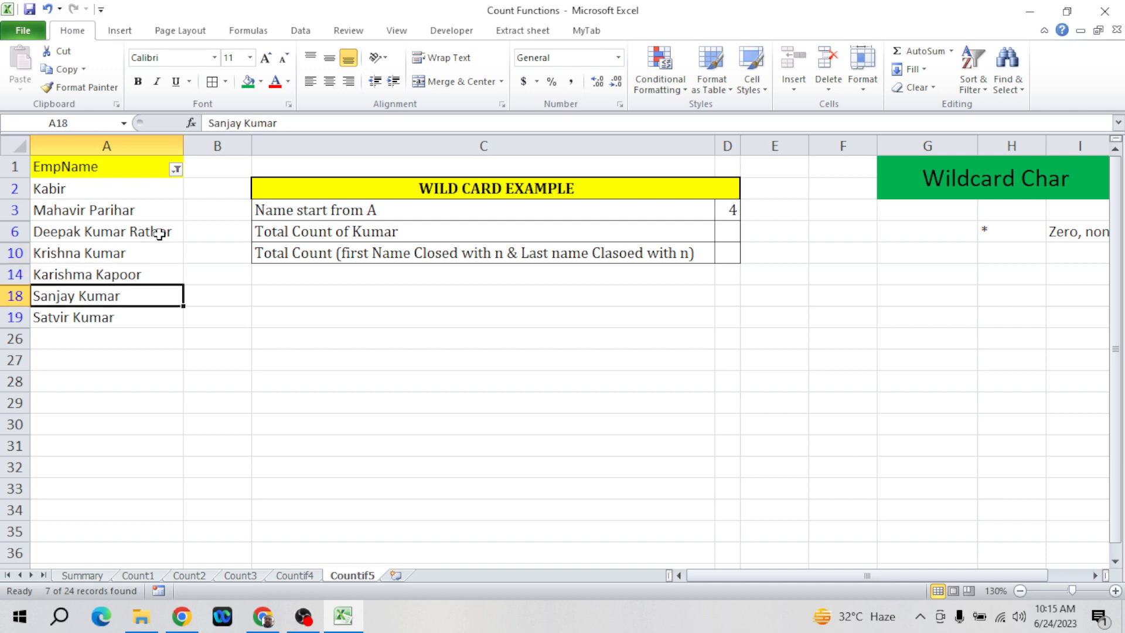
pyautogui.press('Up')
pyautogui.press('Up')
pyautogui.press('Up')
pyautogui.press('Up')
pyautogui.press('Up')
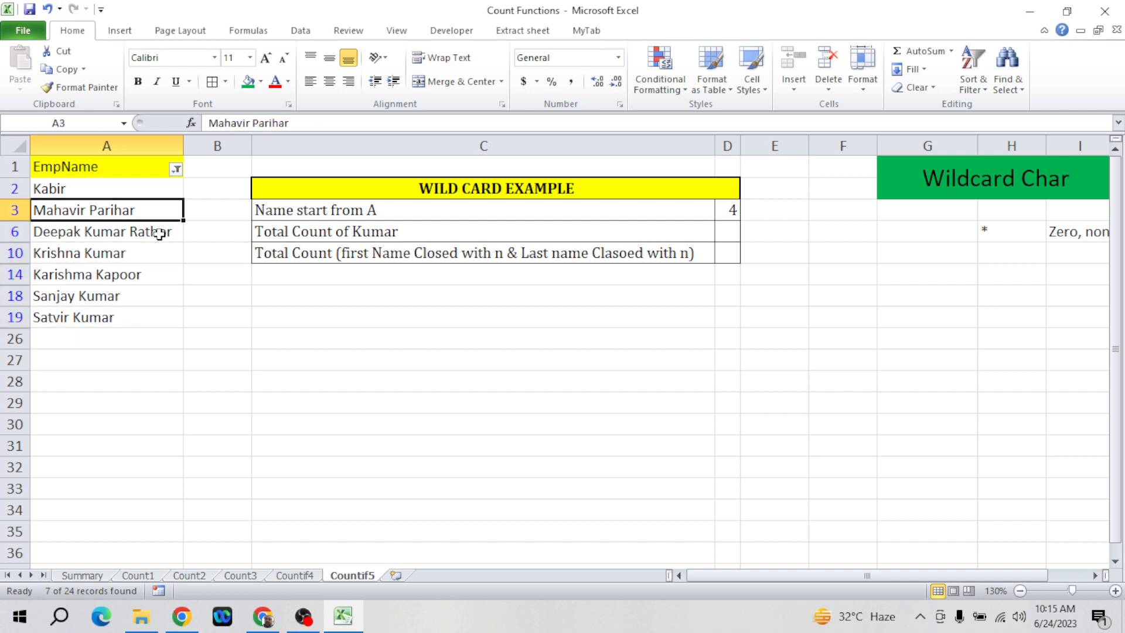
pyautogui.click(115, 183)
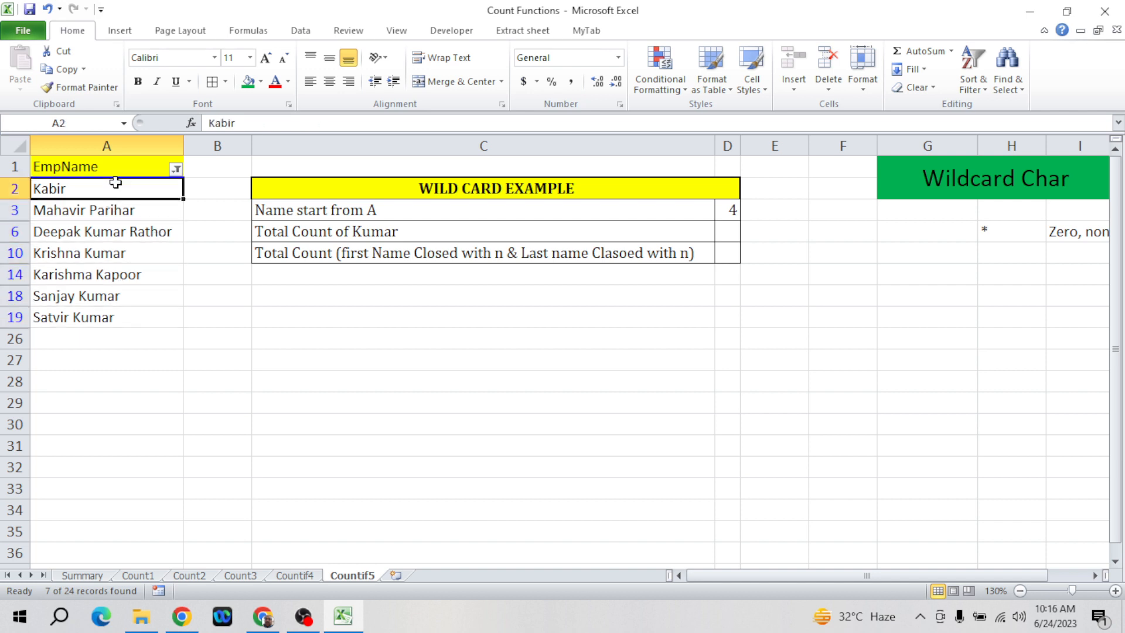
pyautogui.hotkey('ctrl', 'shift', 'Down')
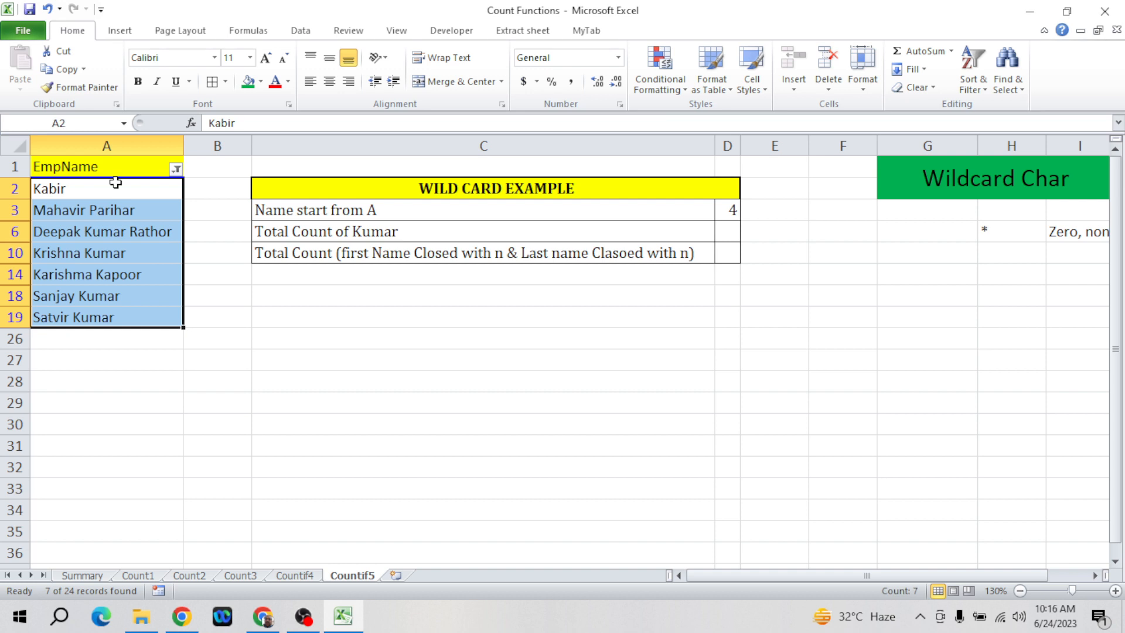
# - Remove the AutoFilter from the EmpName column and return to the D4 formula and the criterion below it
pyautogui.click(127, 212)
pyautogui.hotkey('ctrl', 'shift', 'l')
pyautogui.hotkey('ctrl', 'Home')
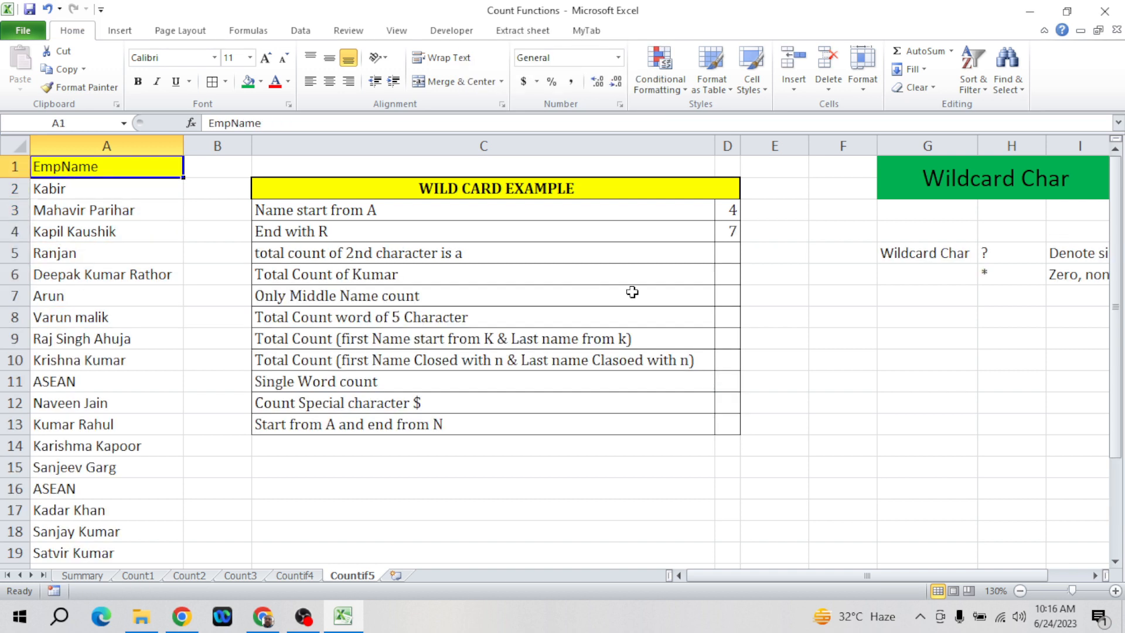
pyautogui.click(727, 230)
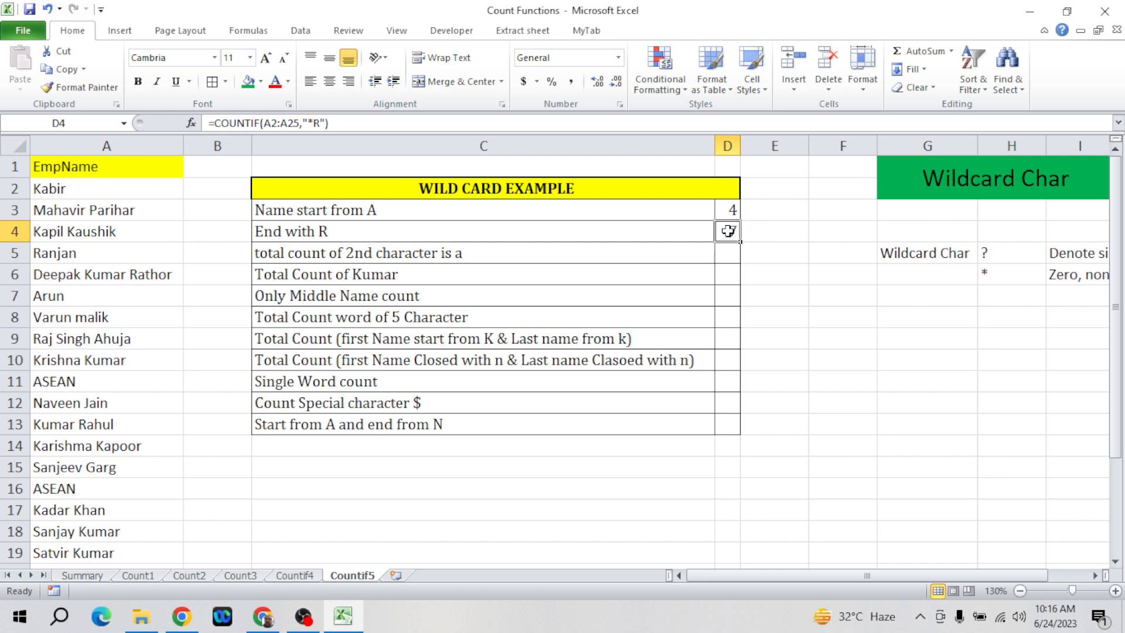
pyautogui.click(625, 245)
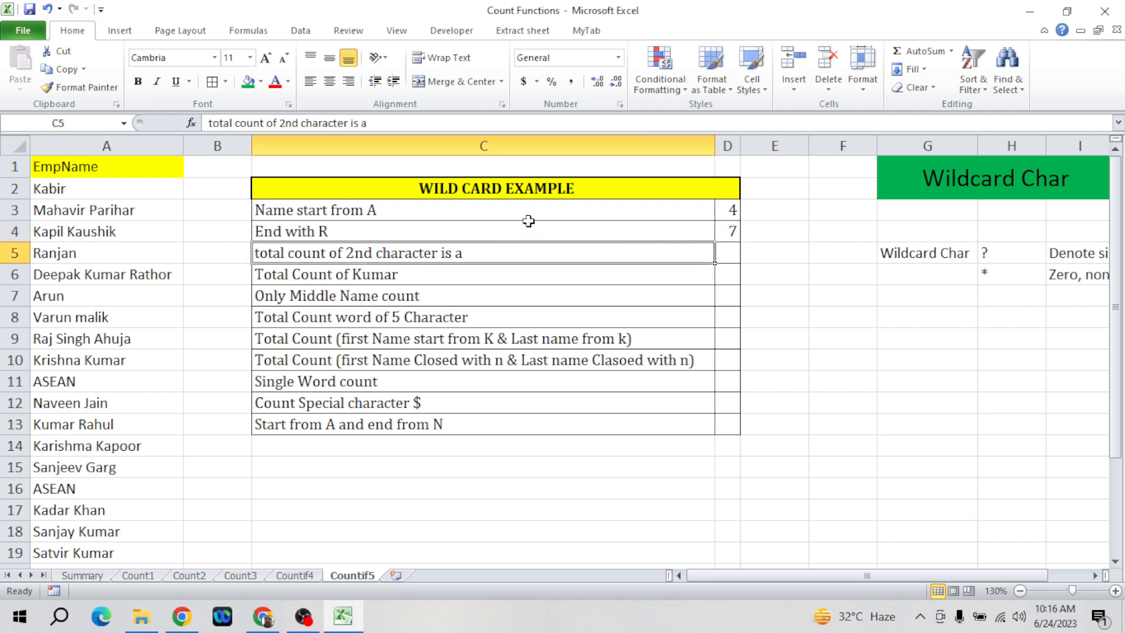
# - Define the name Data for the employee names in A2:A25
pyautogui.click(108, 180)
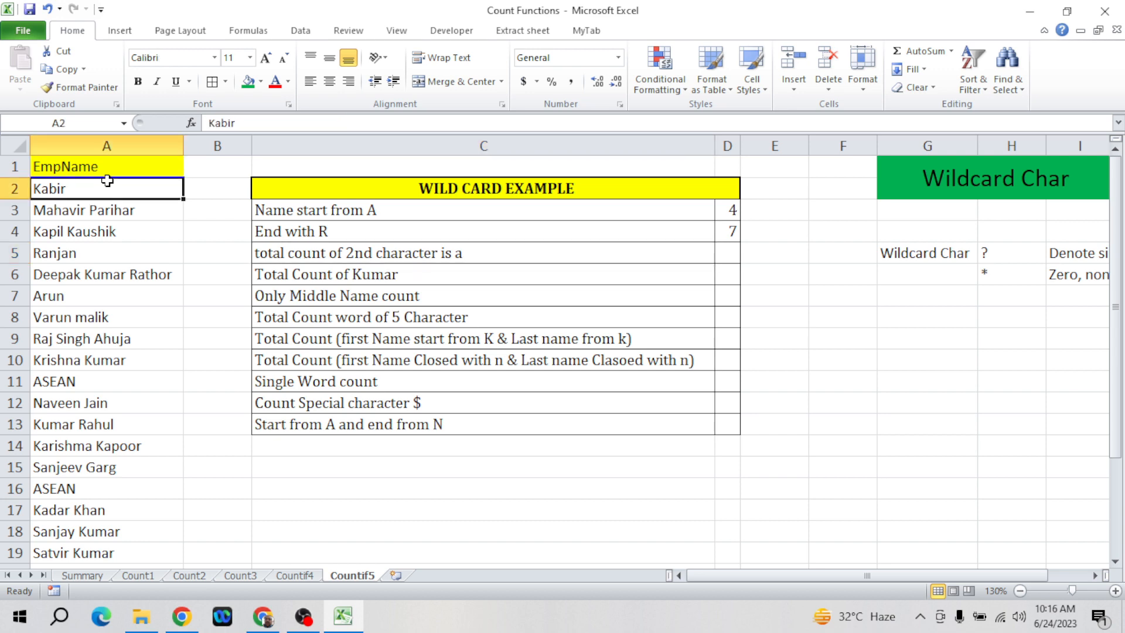
pyautogui.hotkey('ctrl', 'shift', 'Down')
pyautogui.hotkey('ctrl', 'Up')
pyautogui.press('Down')
pyautogui.hotkey('ctrl', 'shift', 'Down')
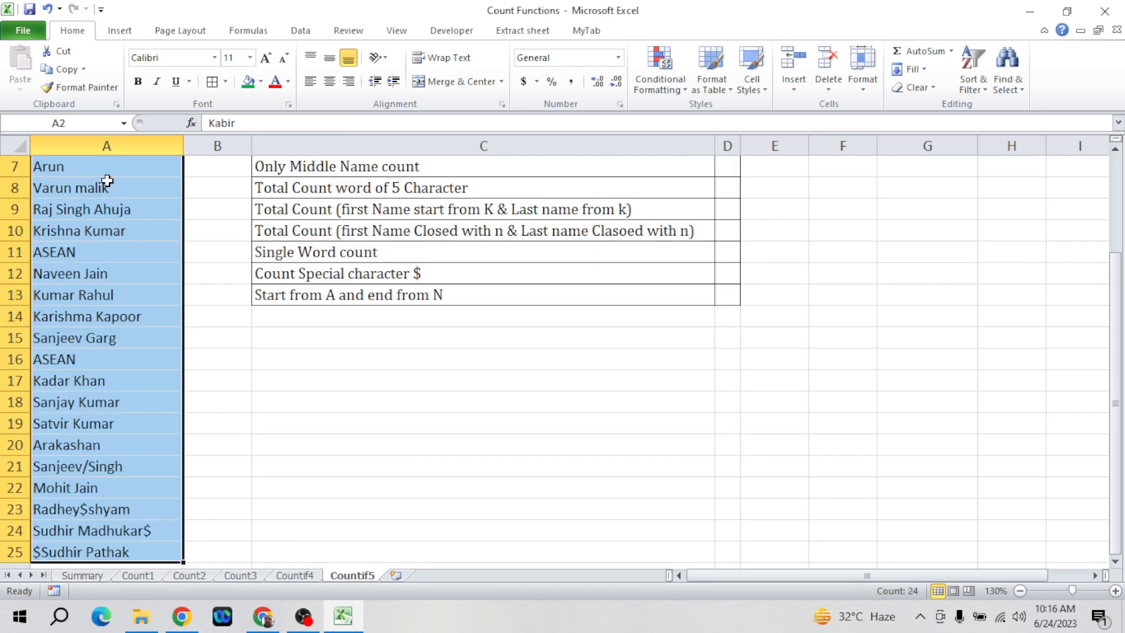
pyautogui.click(81, 122)
pyautogui.write('Data')
pyautogui.press('Return')
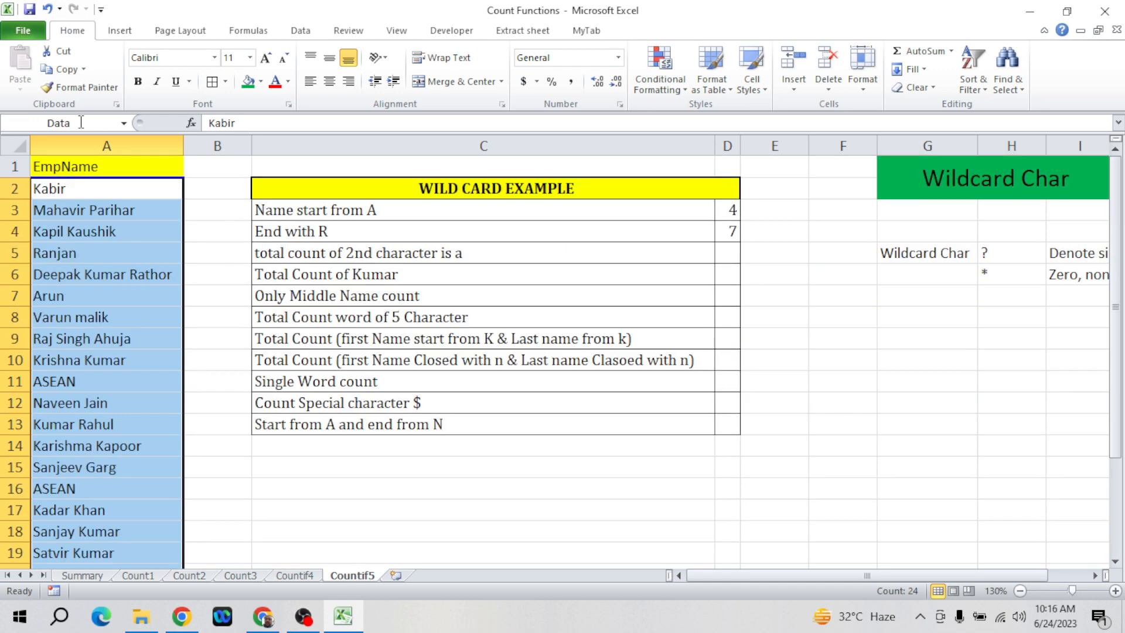
pyautogui.click(165, 184)
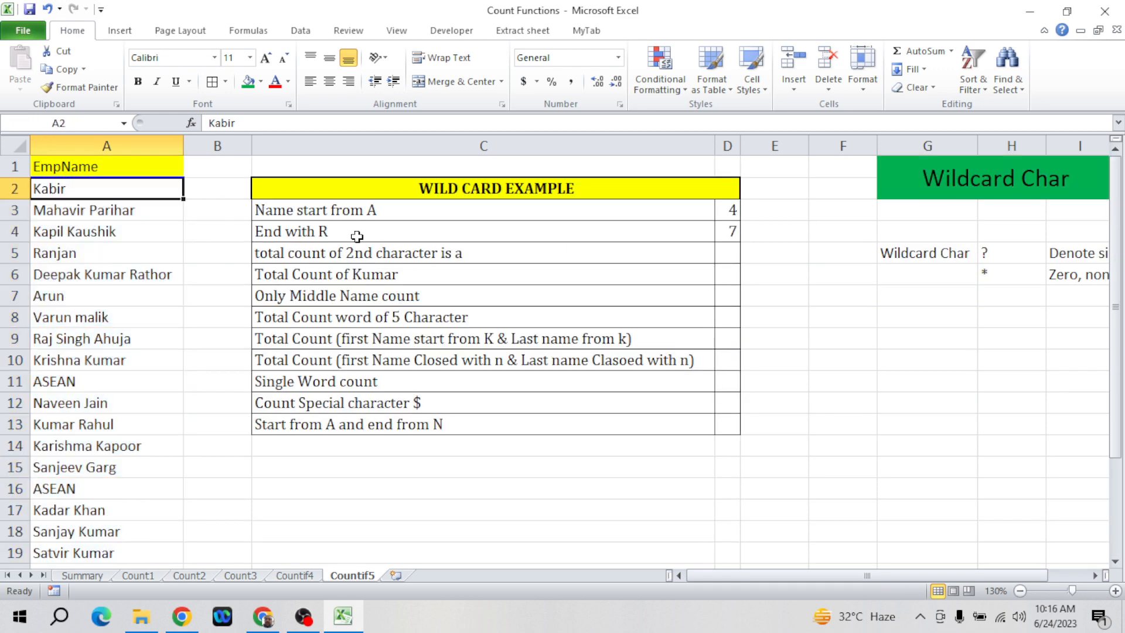
# - Examine the second letter of the name in A3 against the "total count of 2nd character is a" criterion in C5
pyautogui.click(658, 233)
pyautogui.press('Right')
pyautogui.press('Right')
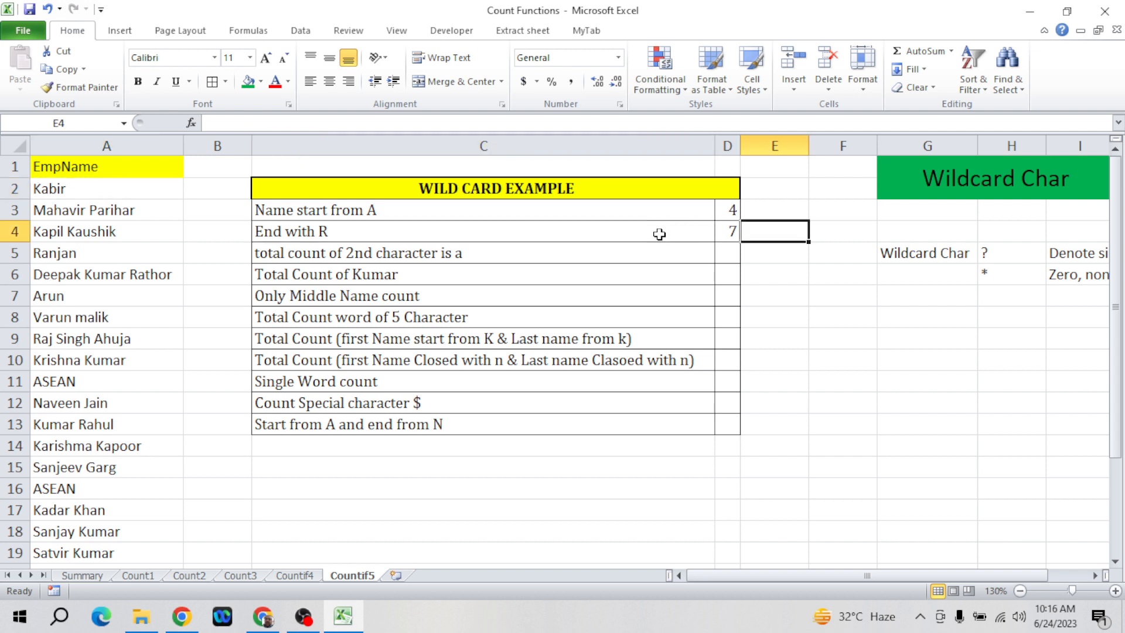
pyautogui.press('Left')
pyautogui.press('Down')
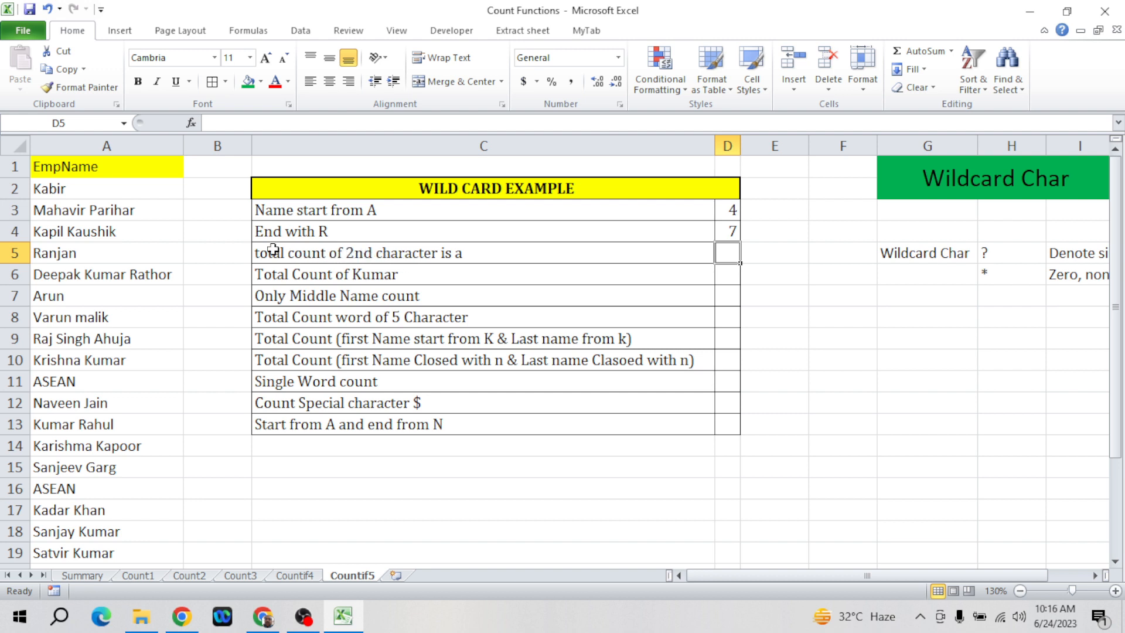
pyautogui.doubleClick(50, 212)
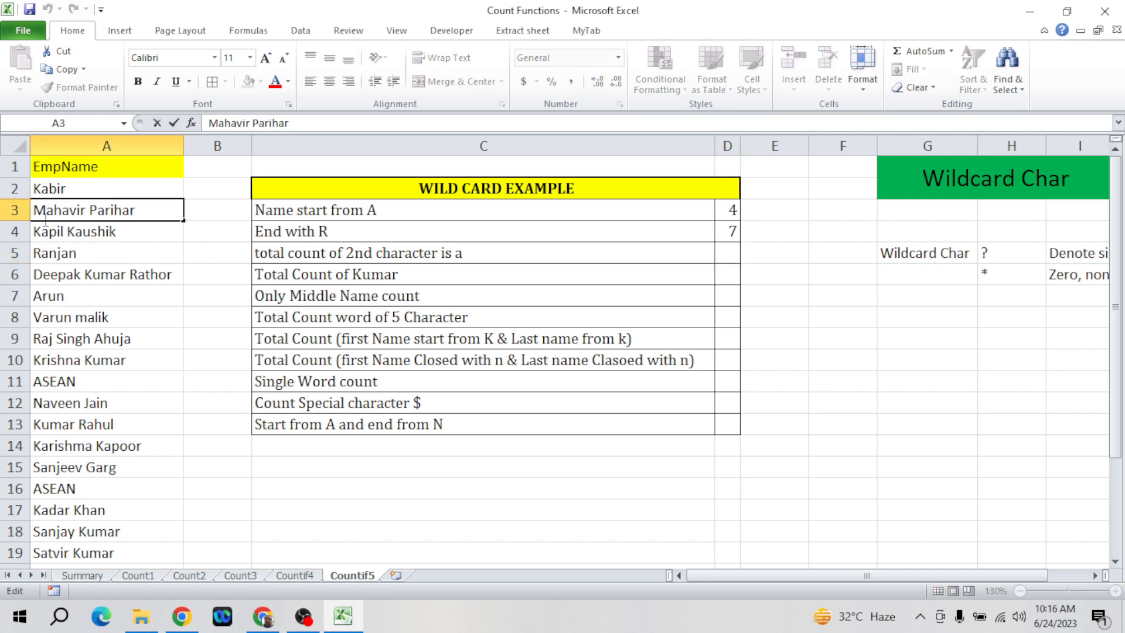
pyautogui.click(55, 213)
pyautogui.hotkey('shift', 'Left')
pyautogui.click(460, 254)
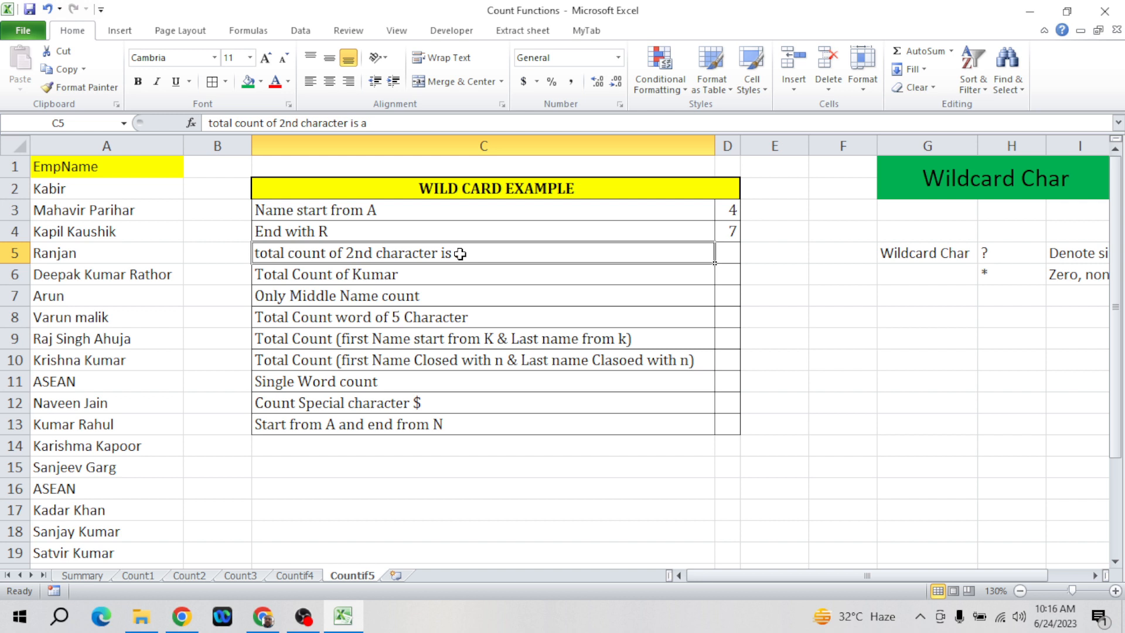
pyautogui.press('Right')
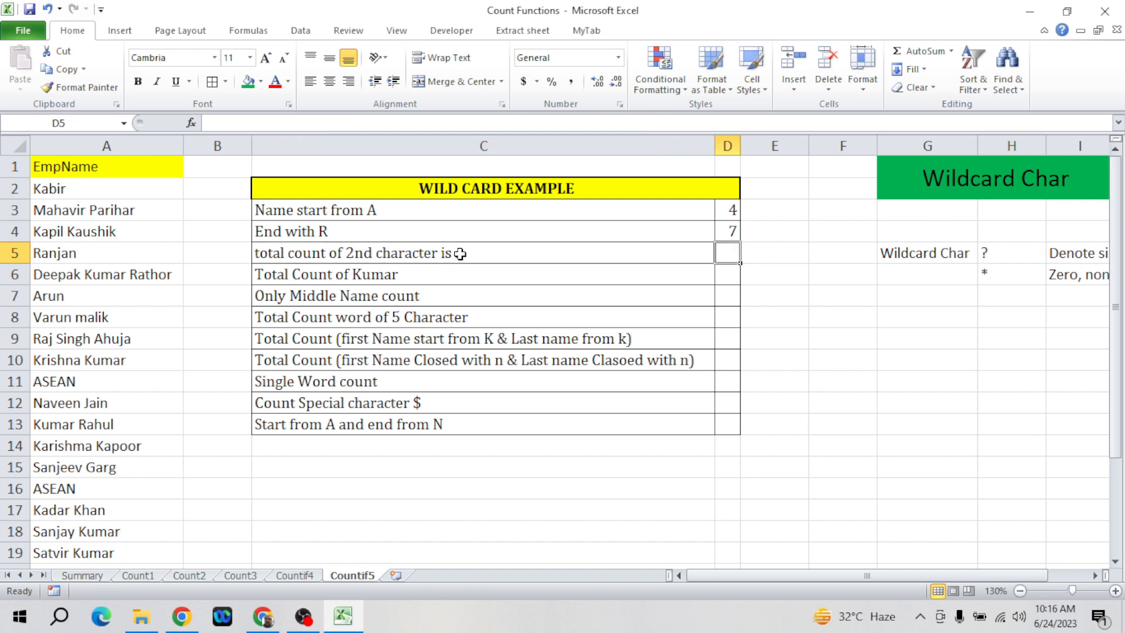
# - Widen column D of the wildcard example table slightly
pyautogui.moveTo(741, 145); pyautogui.dragTo(761, 146)
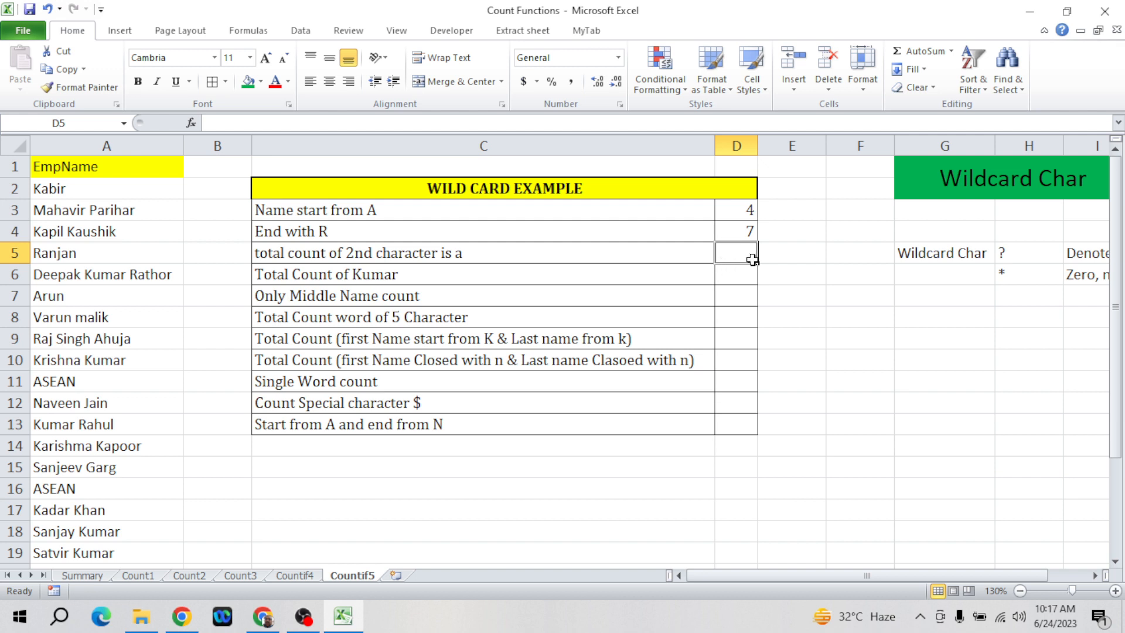
pyautogui.write('=')
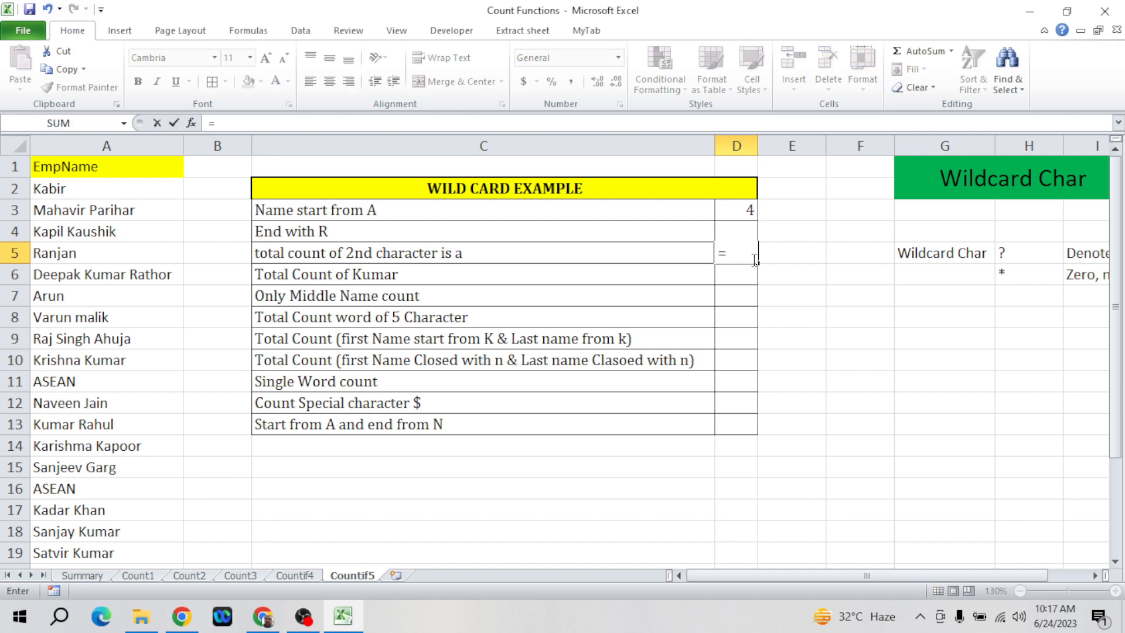
pyautogui.press('Escape')
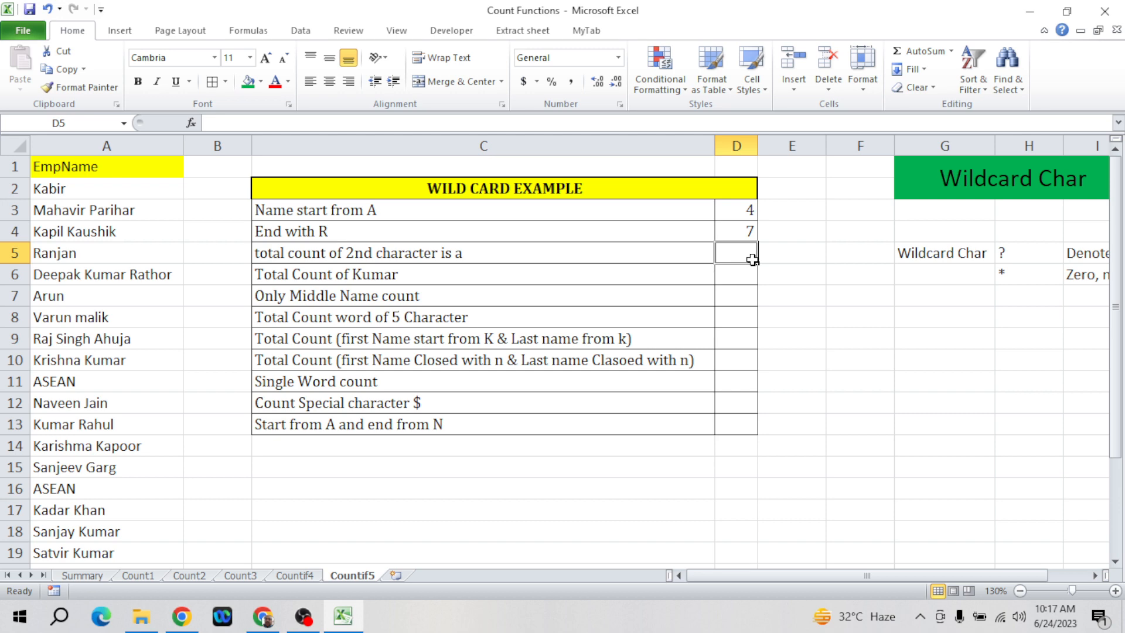
# - Look at the wildcard example table in the Adv. Excel Content workbook and return to the Count Functions workbook
pyautogui.hotkey('alt', 'Tab')
pyautogui.hotkey('alt', 'Tab')
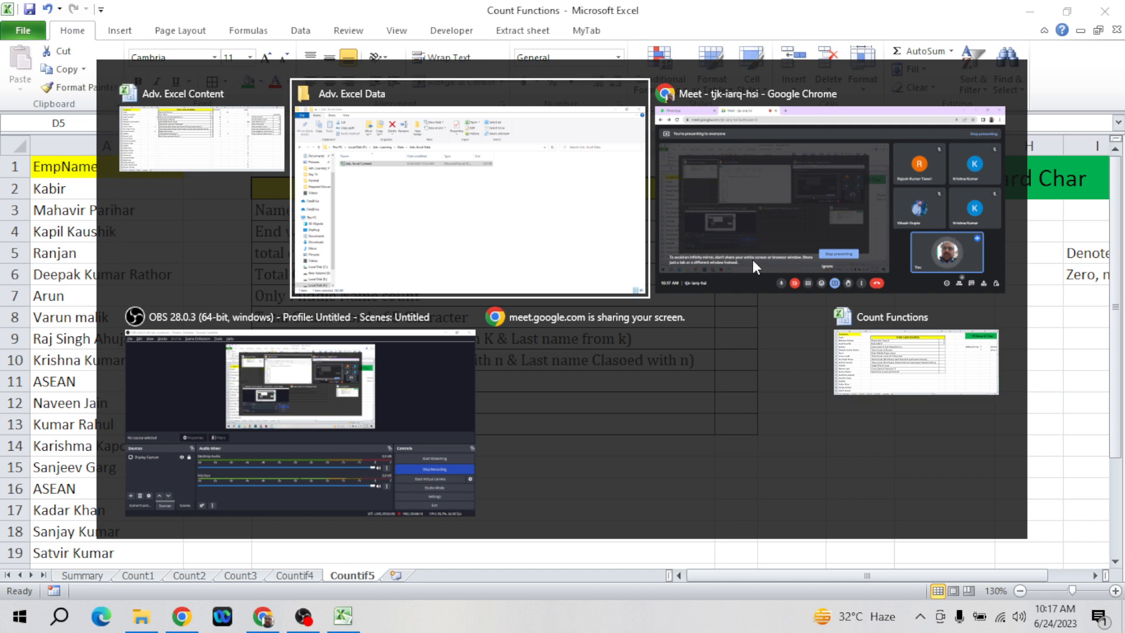
pyautogui.hotkey('alt', 'Tab')
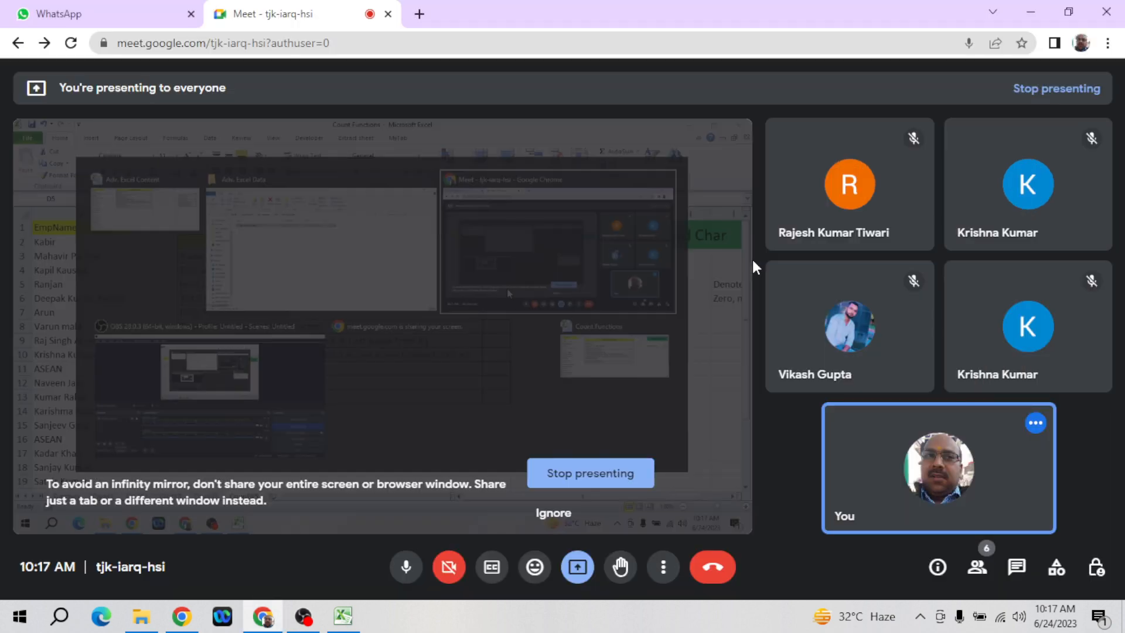
pyautogui.hotkey('alt', 'Tab')
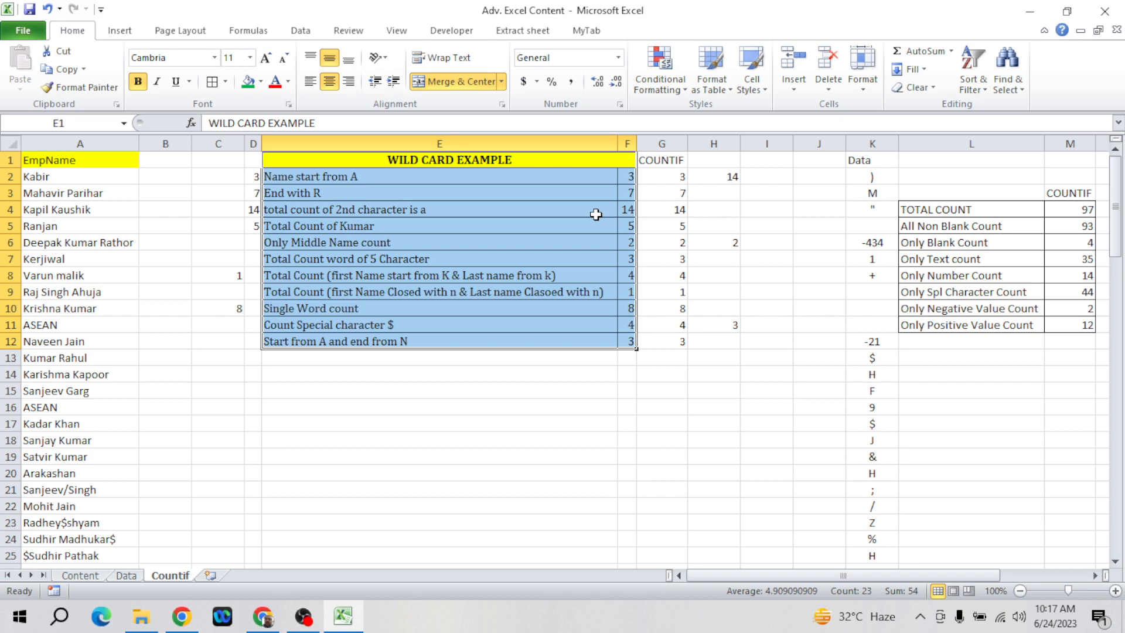
pyautogui.click(602, 262)
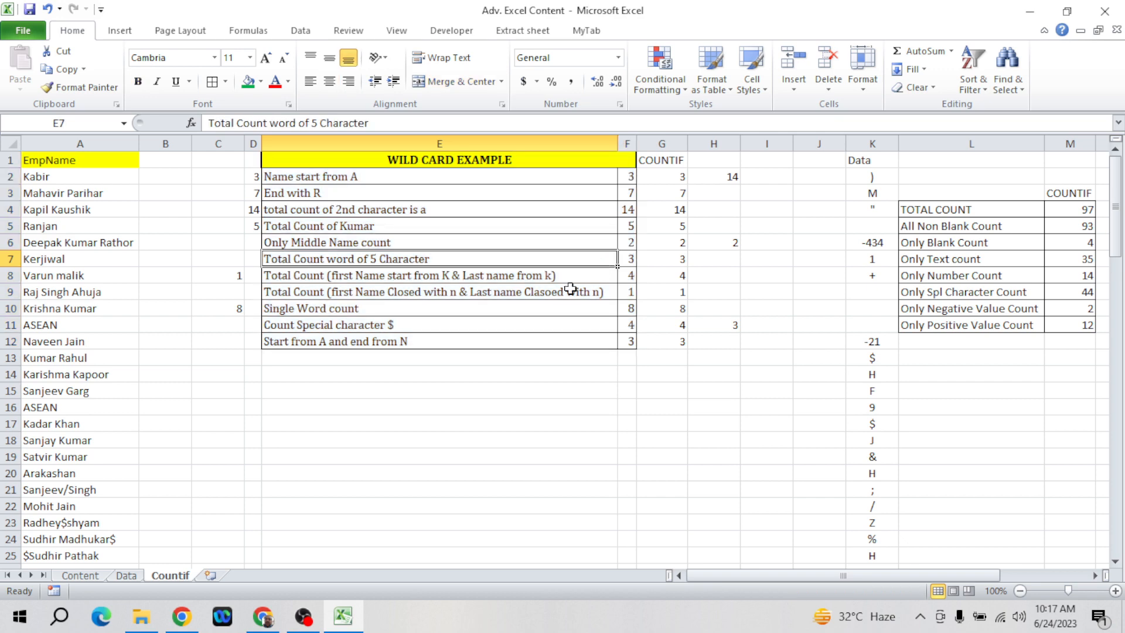
pyautogui.hotkey('alt', 'Tab')
pyautogui.hotkey('alt', 'Tab')
pyautogui.hotkey('alt', 'Tab')
pyautogui.hotkey('alt', 'Tab')
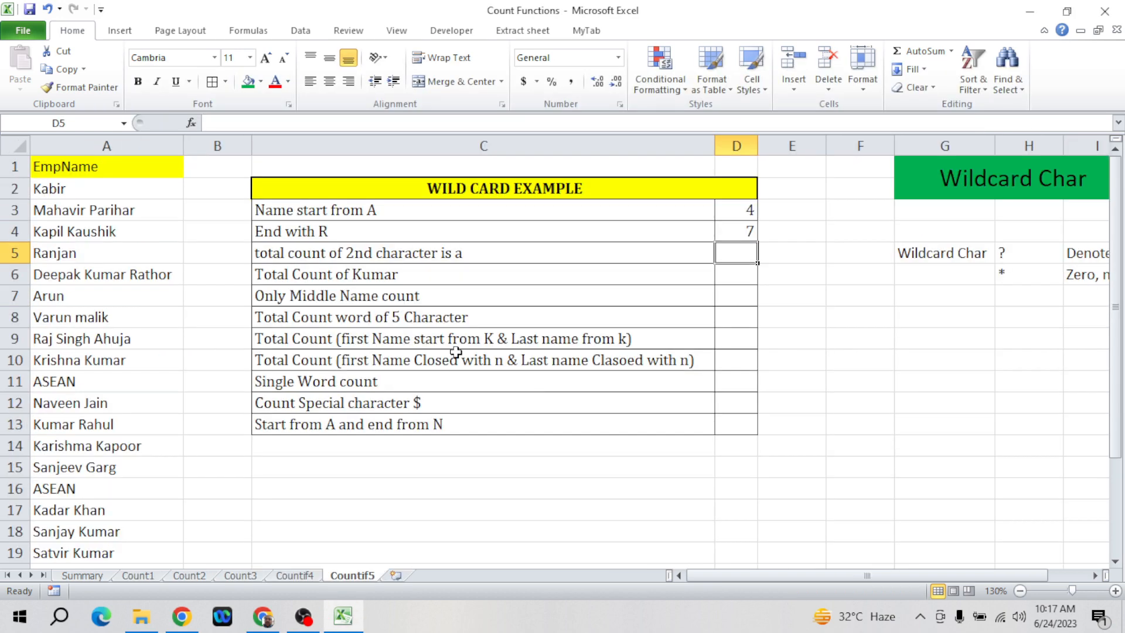
# - Go through the first wildcard criteria in column C and inspect the formula beside "End with R"
pyautogui.click(537, 273)
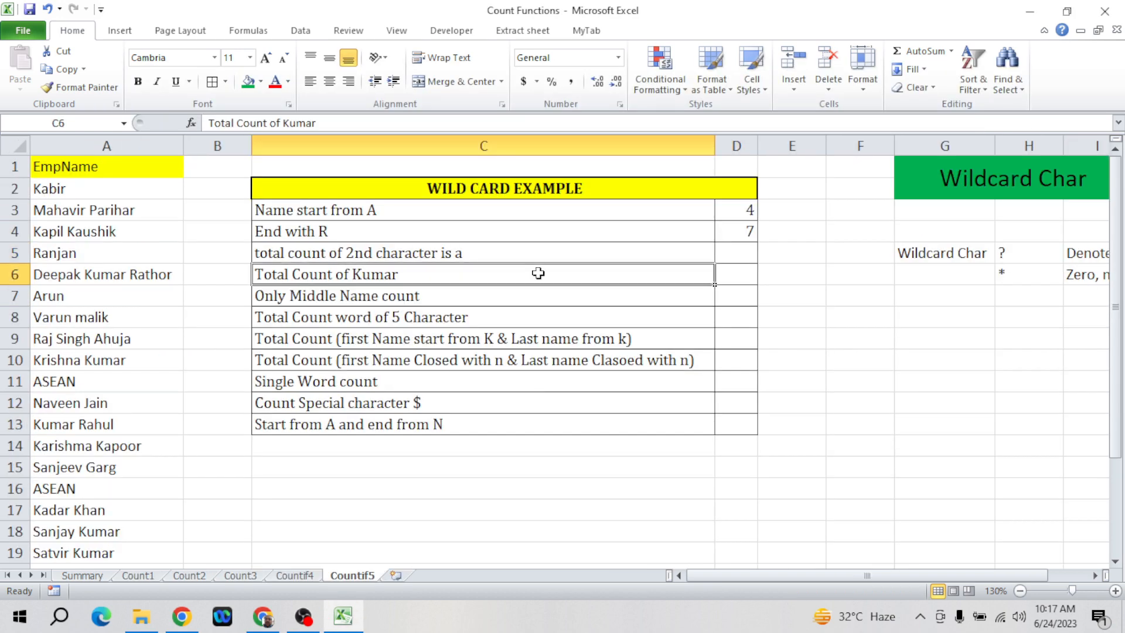
pyautogui.press('Up')
pyautogui.press('Up')
pyautogui.press('Up')
pyautogui.press('Up')
pyautogui.press('Down')
pyautogui.press('Down')
pyautogui.press('Down')
pyautogui.press('Right')
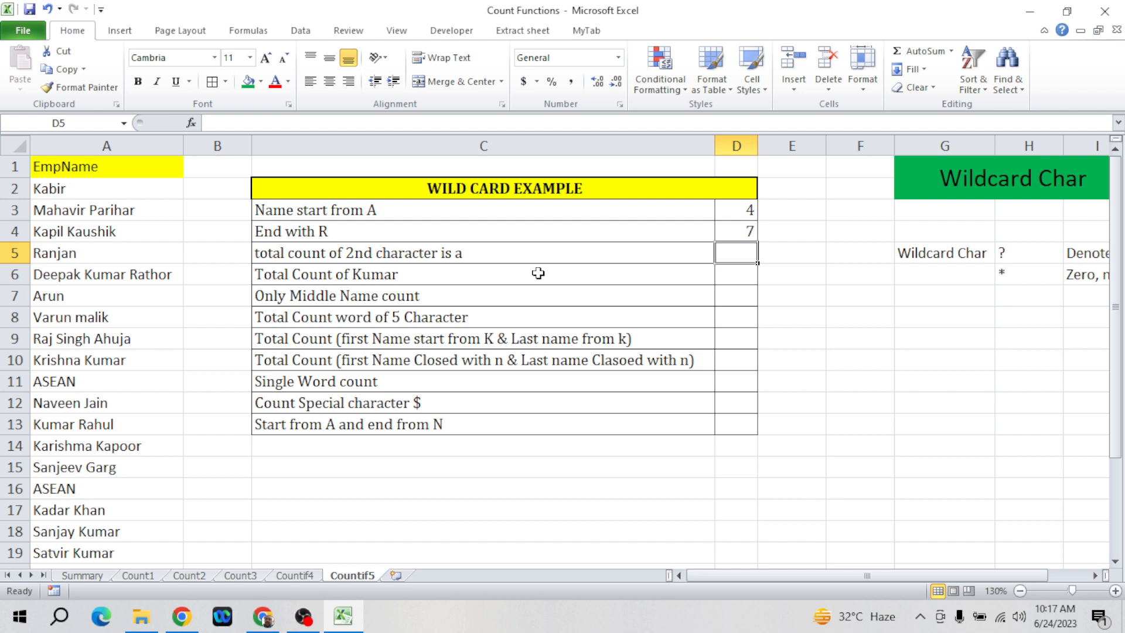
pyautogui.press('Up')
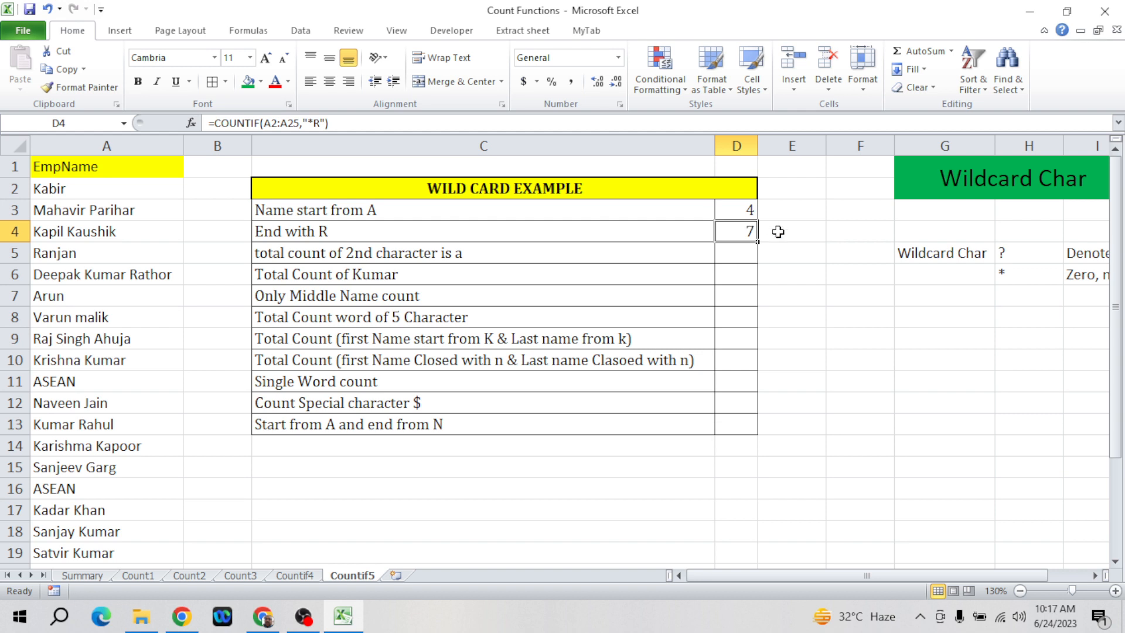
# - Read the Wildcard Char note in row 5 explaining what the ? character denotes
pyautogui.click(906, 256)
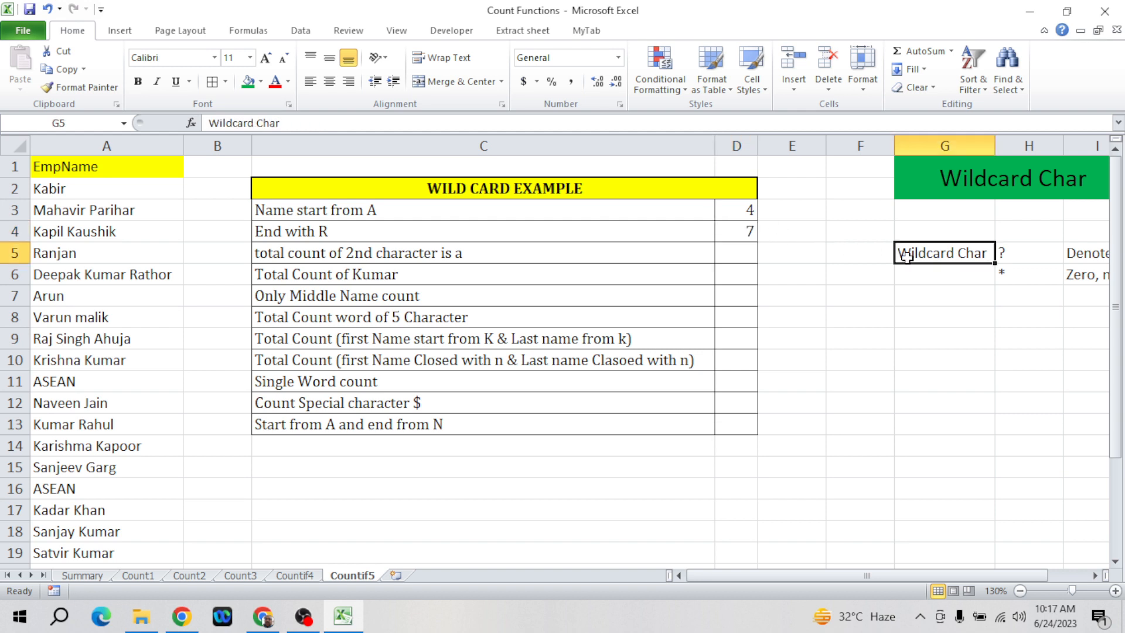
pyautogui.press('Right')
pyautogui.press('Right')
pyautogui.press('Left')
pyautogui.press('Left')
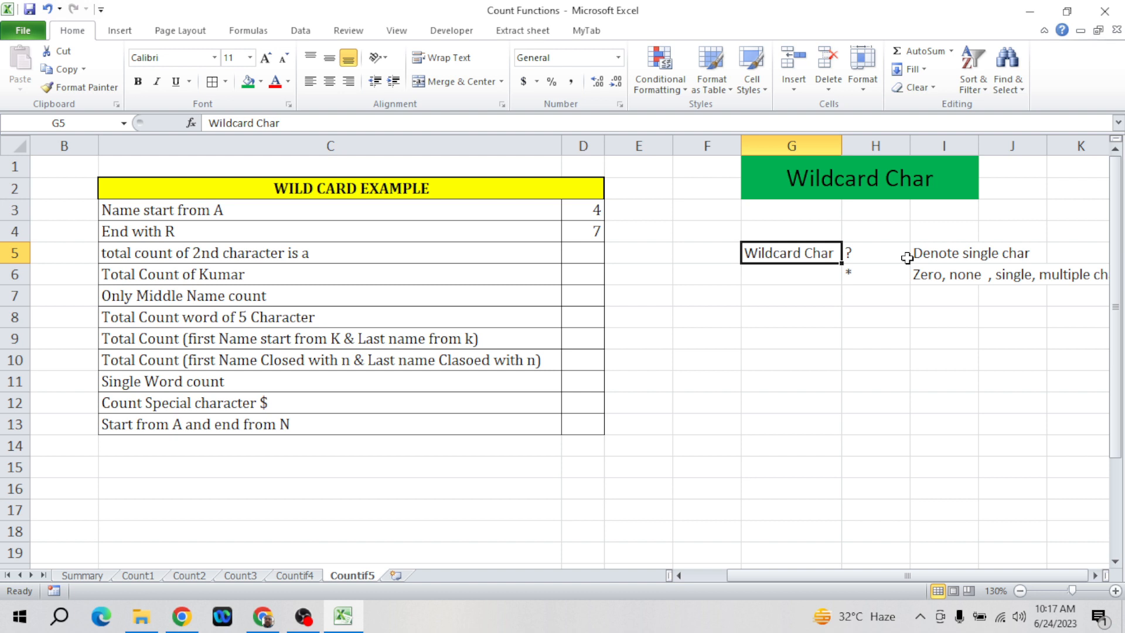
pyautogui.press('Right')
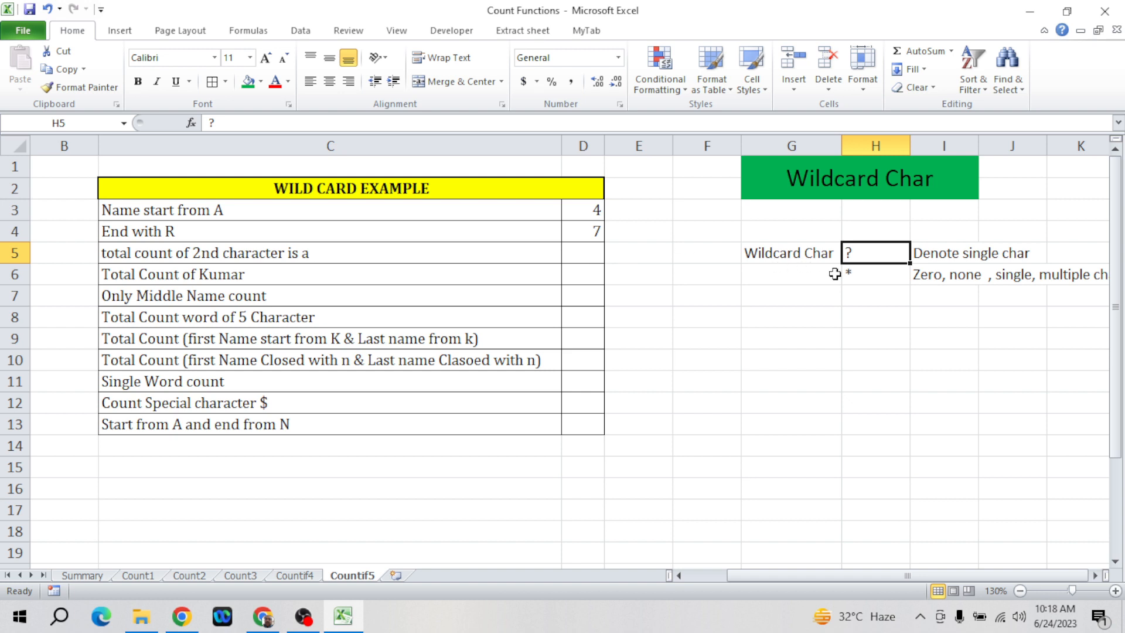
# - Read the note in row 6 explaining what the * wildcard character stands for
pyautogui.click(858, 273)
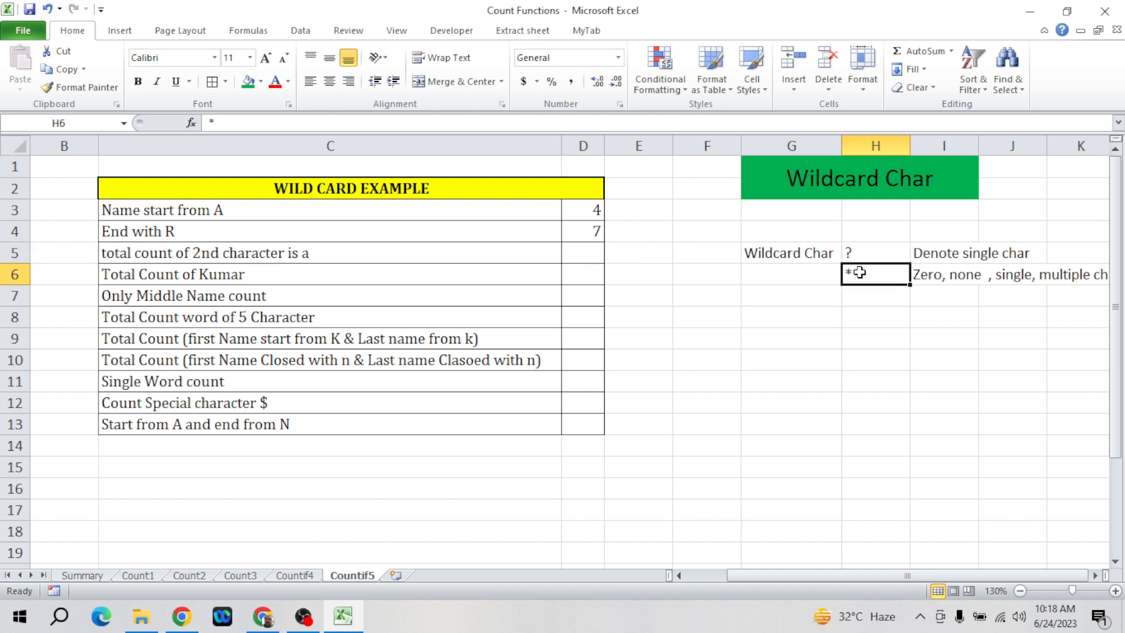
pyautogui.press('Right')
pyautogui.press('Right')
pyautogui.press('Right')
pyautogui.press('Left')
pyautogui.press('Left')
pyautogui.press('Left')
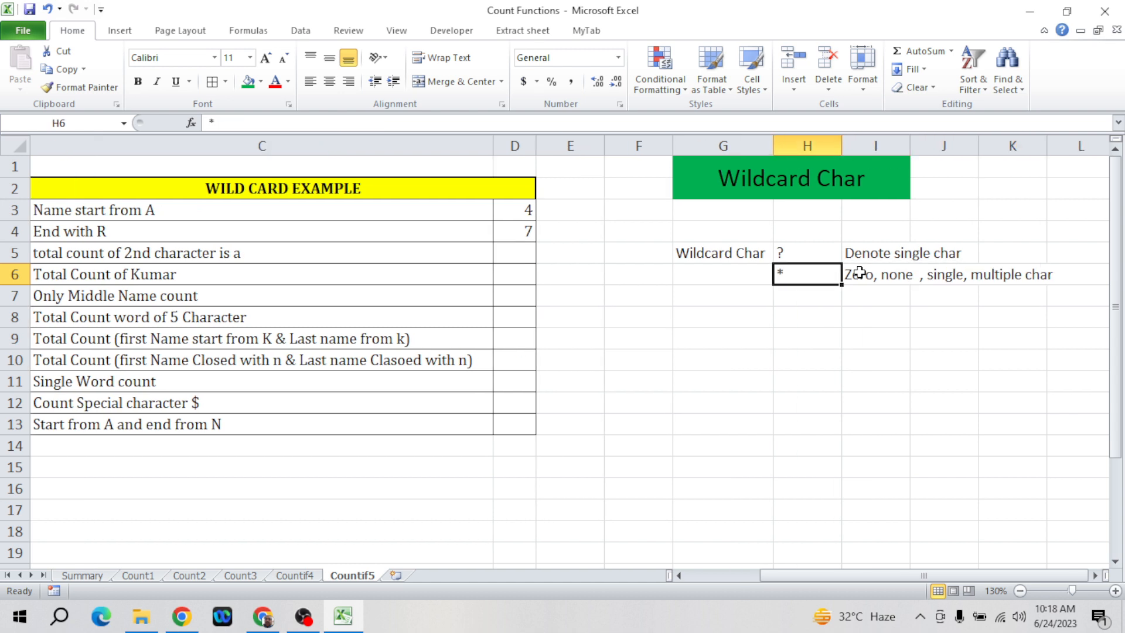
pyautogui.press('Left')
pyautogui.press('Right')
# - Examine the "*R" criteria and the A2:A25 range in the D4 COUNTIF formula without altering them
pyautogui.click(212, 234)
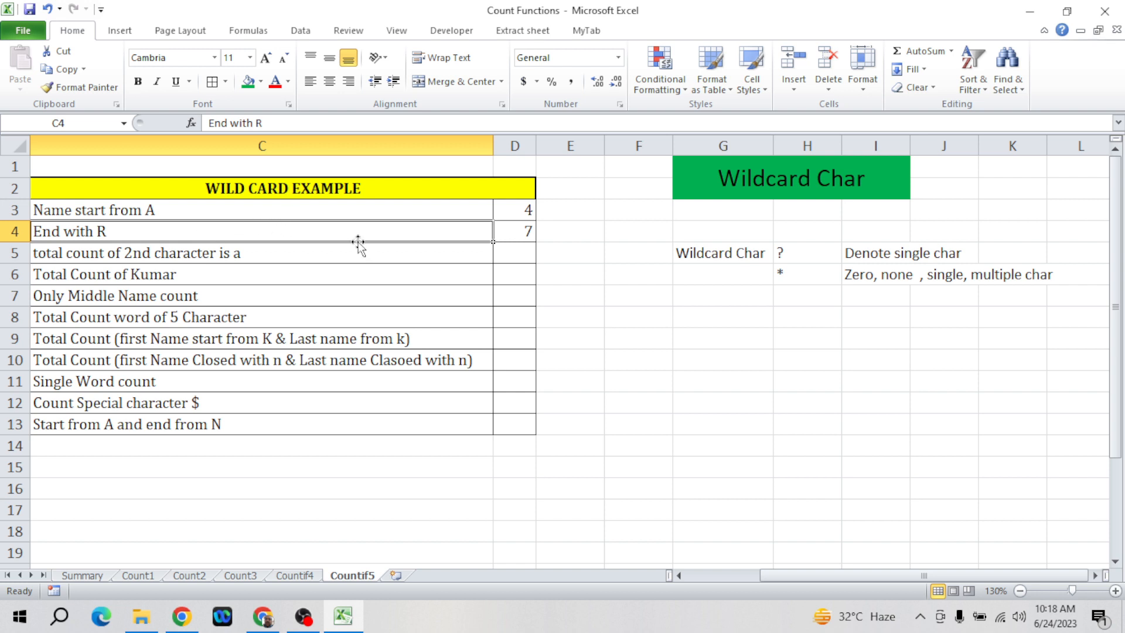
pyautogui.press('Right')
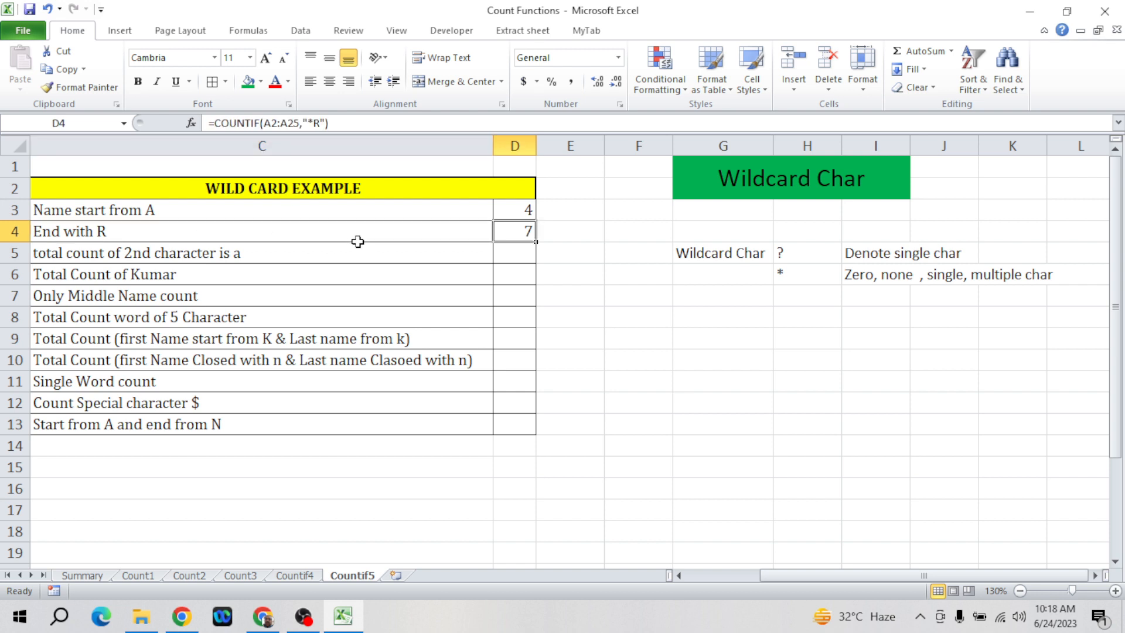
pyautogui.click(314, 122)
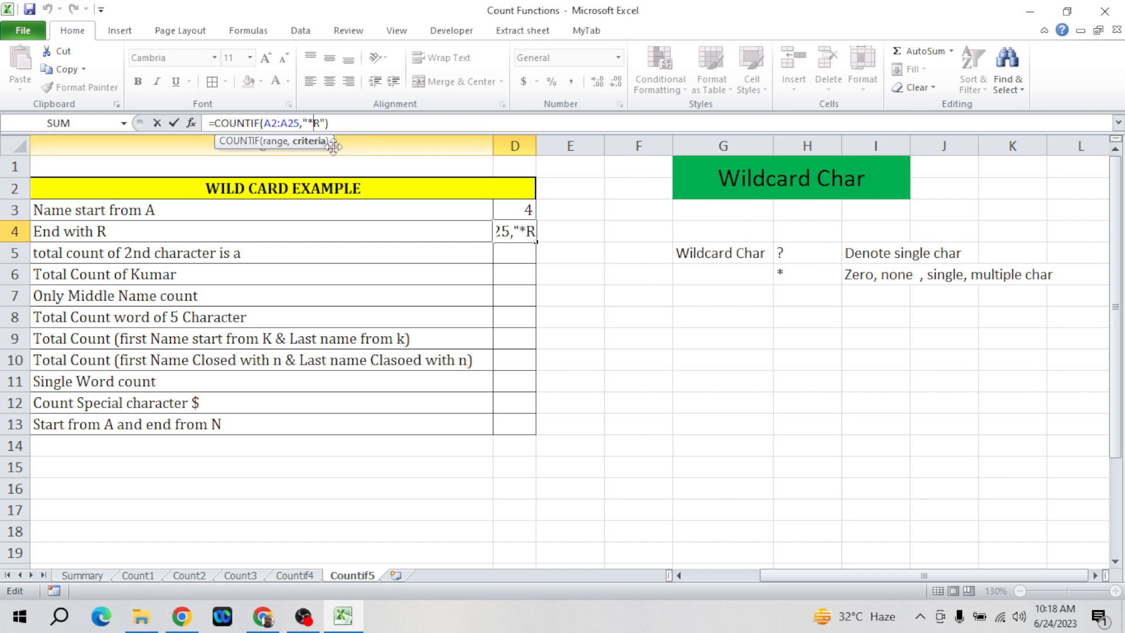
pyautogui.moveTo(313, 123); pyautogui.dragTo(322, 124)
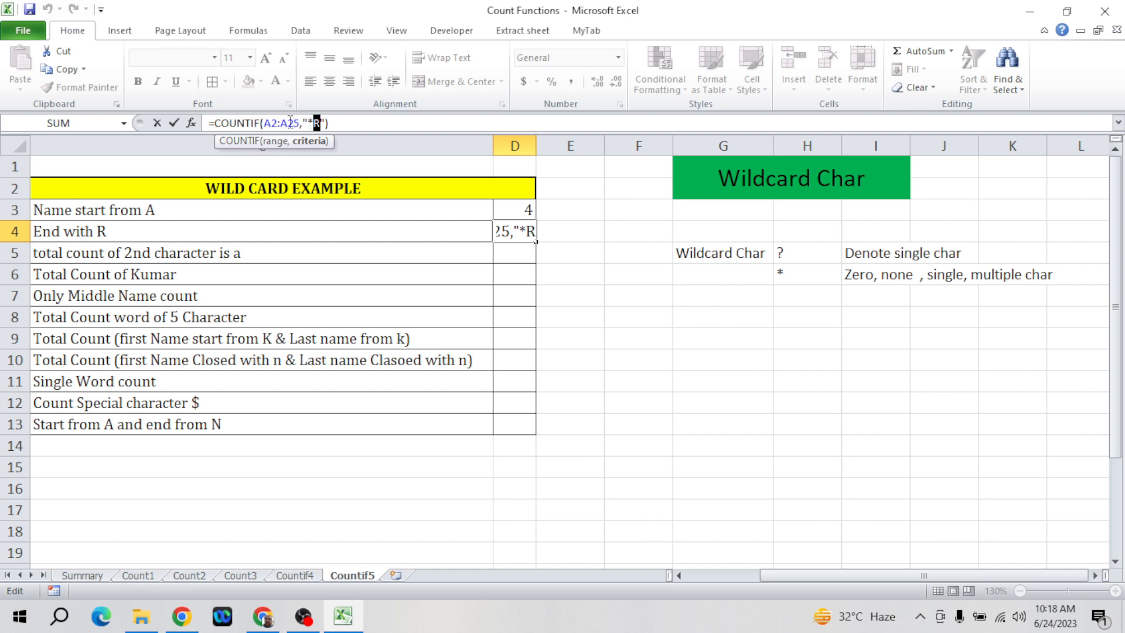
pyautogui.click(294, 123)
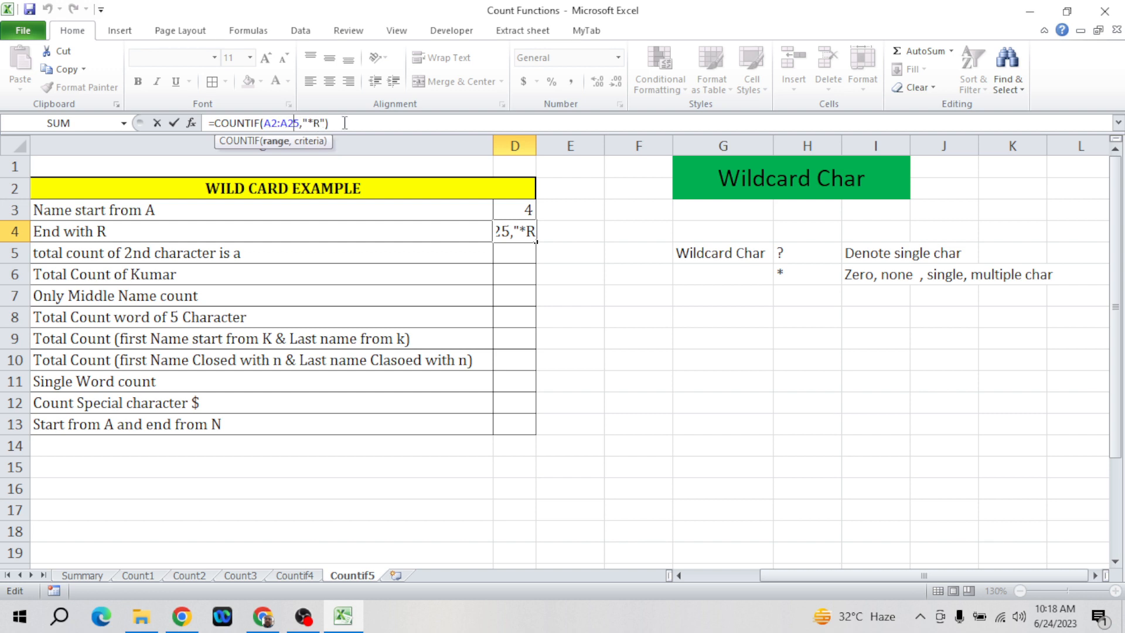
pyautogui.press('Return')
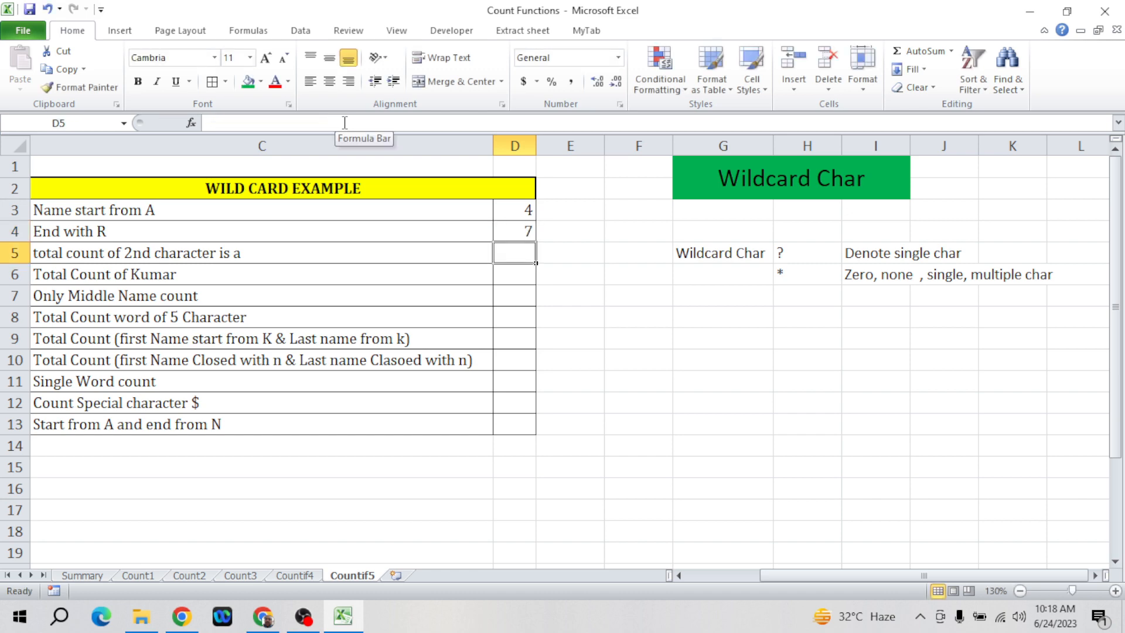
# - Select the employee names in A2:A25 to check the name assigned to the range
pyautogui.press('Left')
pyautogui.press('Left')
pyautogui.press('Left')
pyautogui.press('Right')
pyautogui.press('Right')
pyautogui.press('Right')
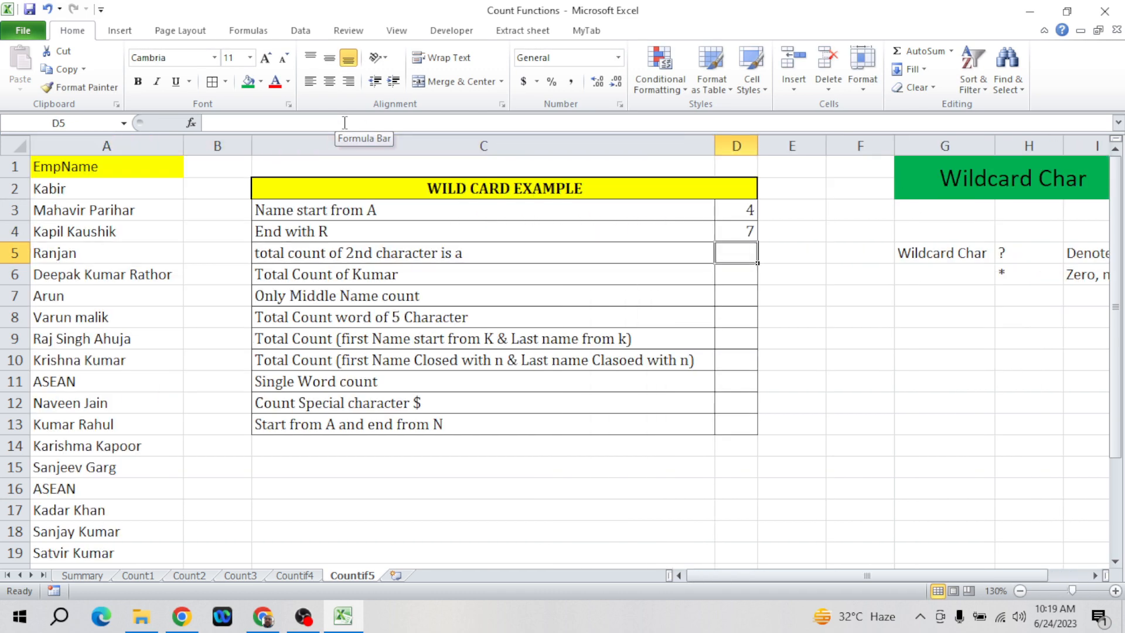
pyautogui.press('Left')
pyautogui.press('Left')
pyautogui.press('Left')
pyautogui.hotkey('ctrl', 'Up')
pyautogui.press('Down')
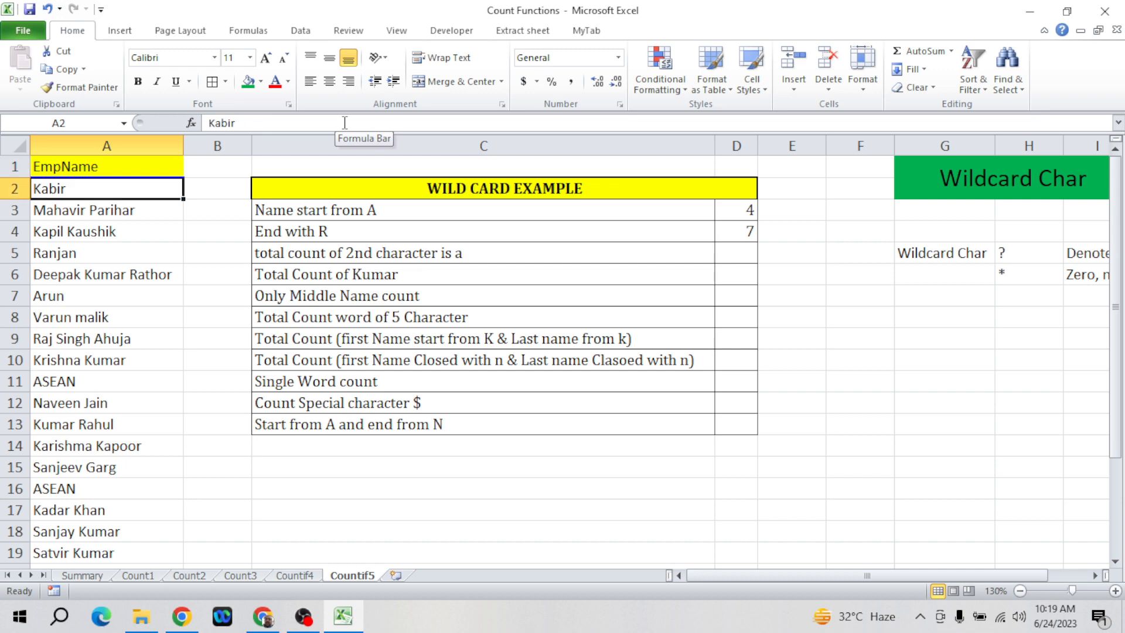
pyautogui.hotkey('ctrl', 'shift', 'Down')
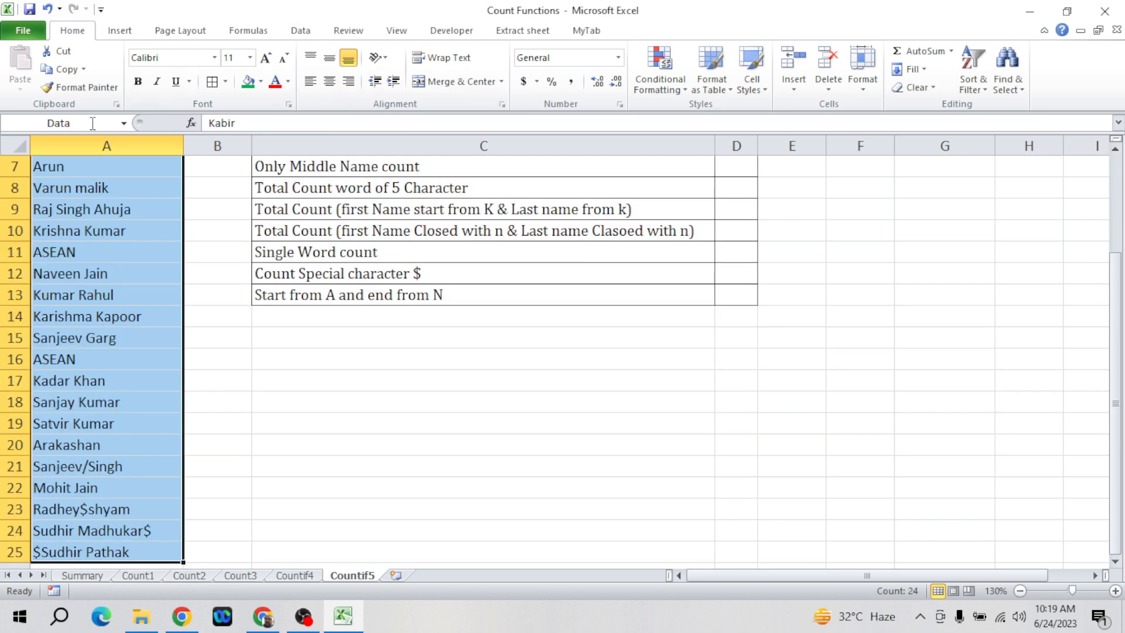
# - Recheck the named range by reselecting all EmpName entries, and return to the name in A3
pyautogui.click(121, 211)
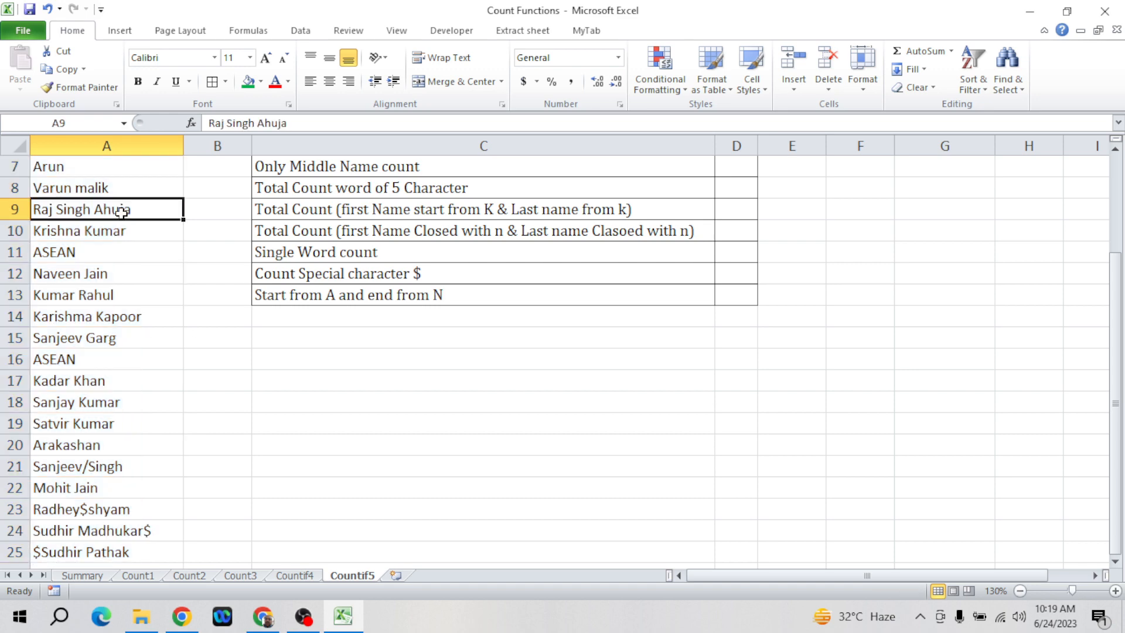
pyautogui.hotkey('ctrl', 'Up')
pyautogui.press('Down')
pyautogui.hotkey('ctrl', 'shift', 'Down')
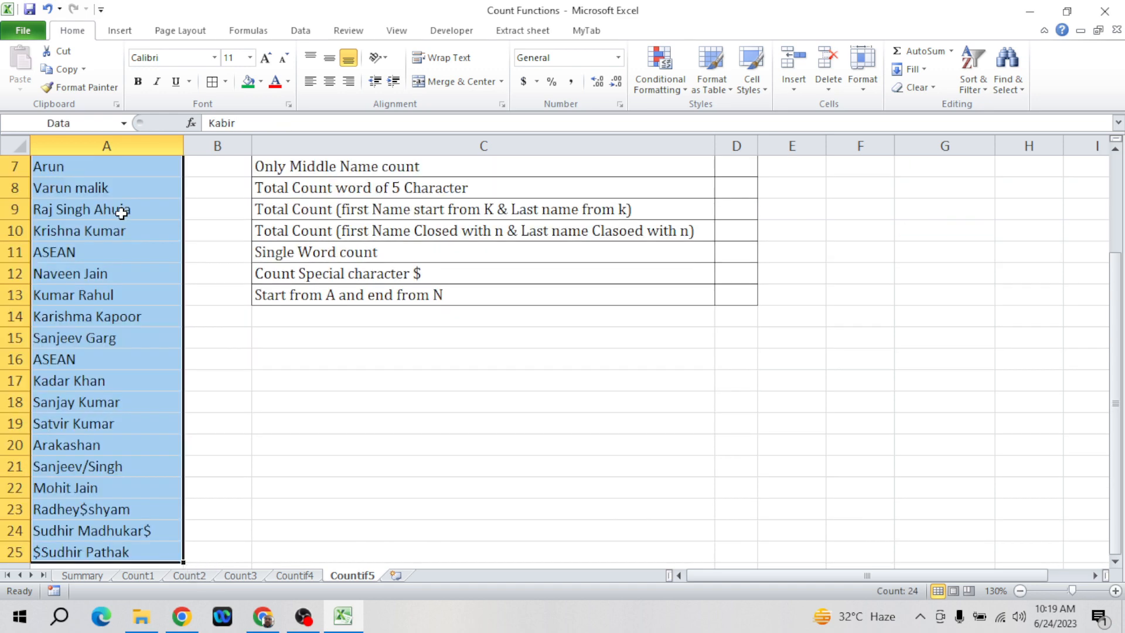
pyautogui.click(128, 194)
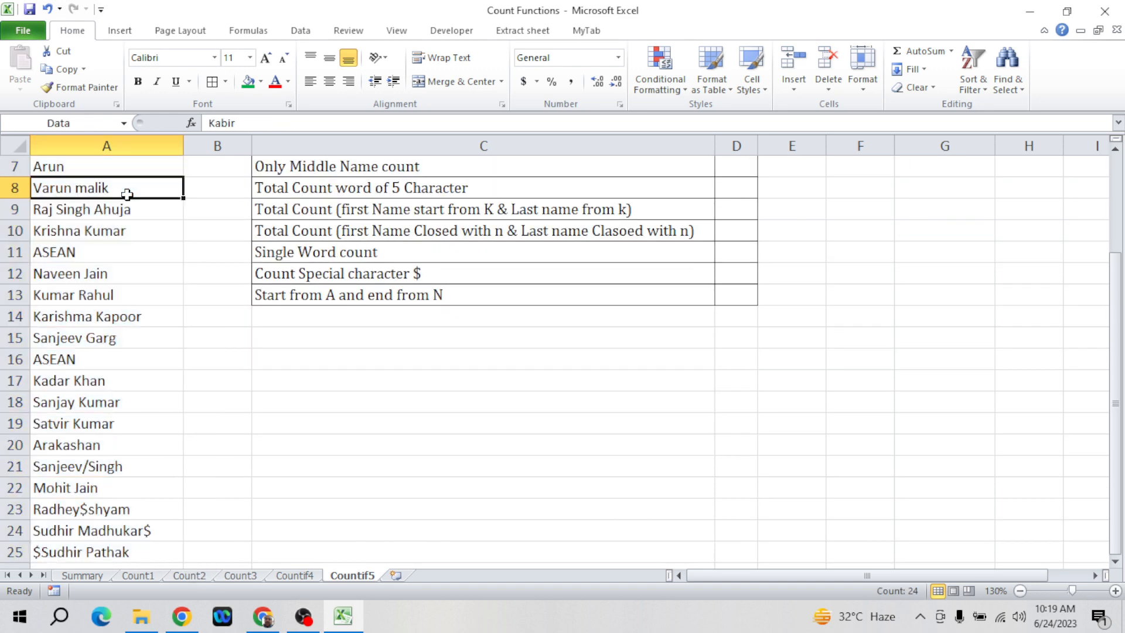
pyautogui.hotkey('ctrl', 'Home')
pyautogui.press('Down')
pyautogui.press('Down')
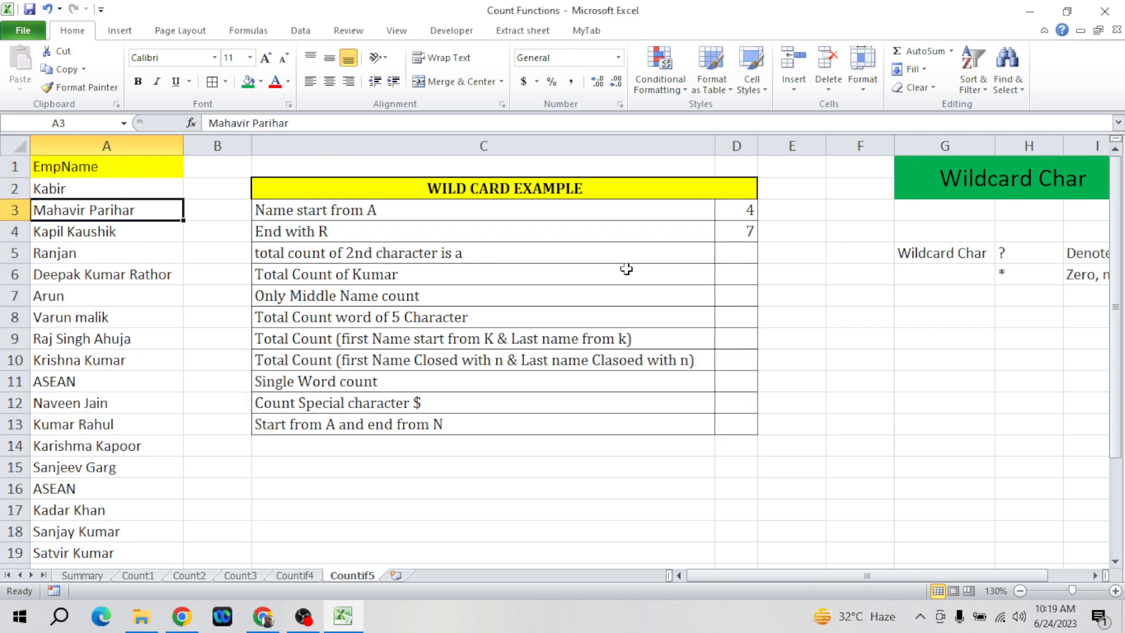
# - Enter =COUNTIF(Data,"?a*") in D5 to count the names whose second character is a
pyautogui.click(662, 252)
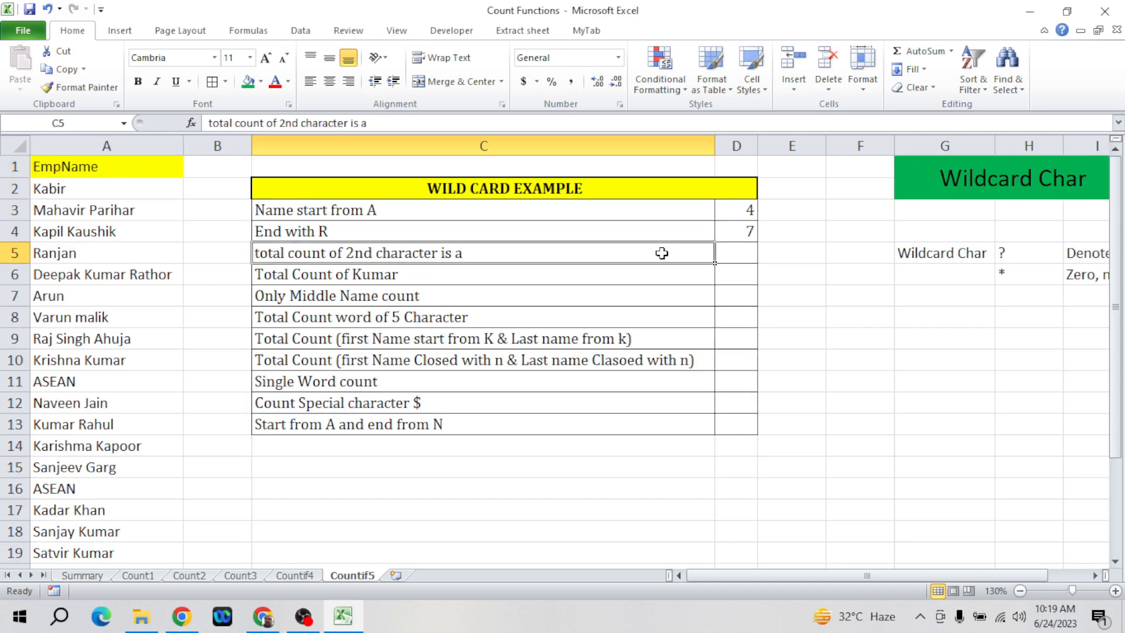
pyautogui.press('Right')
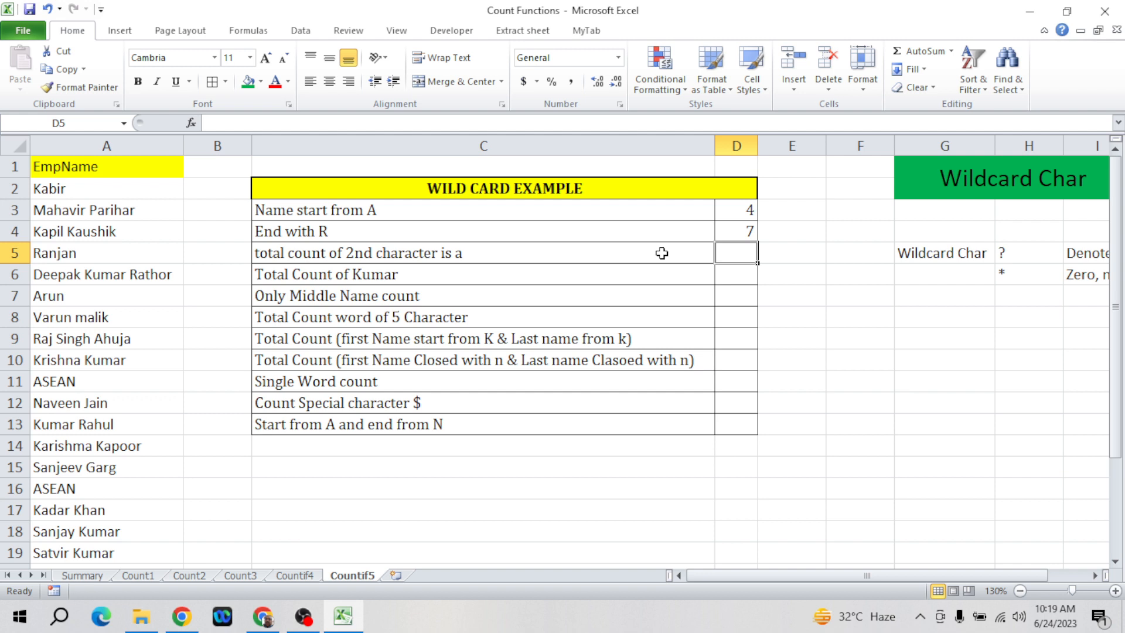
pyautogui.write('=coun')
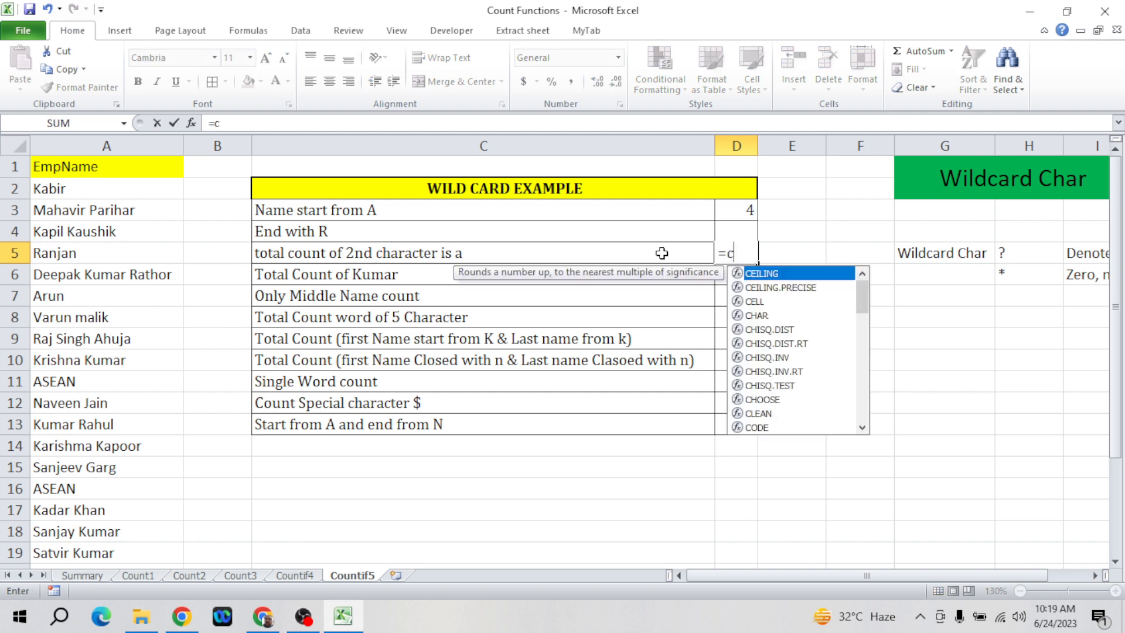
pyautogui.press('Down')
pyautogui.press('Down')
pyautogui.press('Down')
pyautogui.press('Tab')
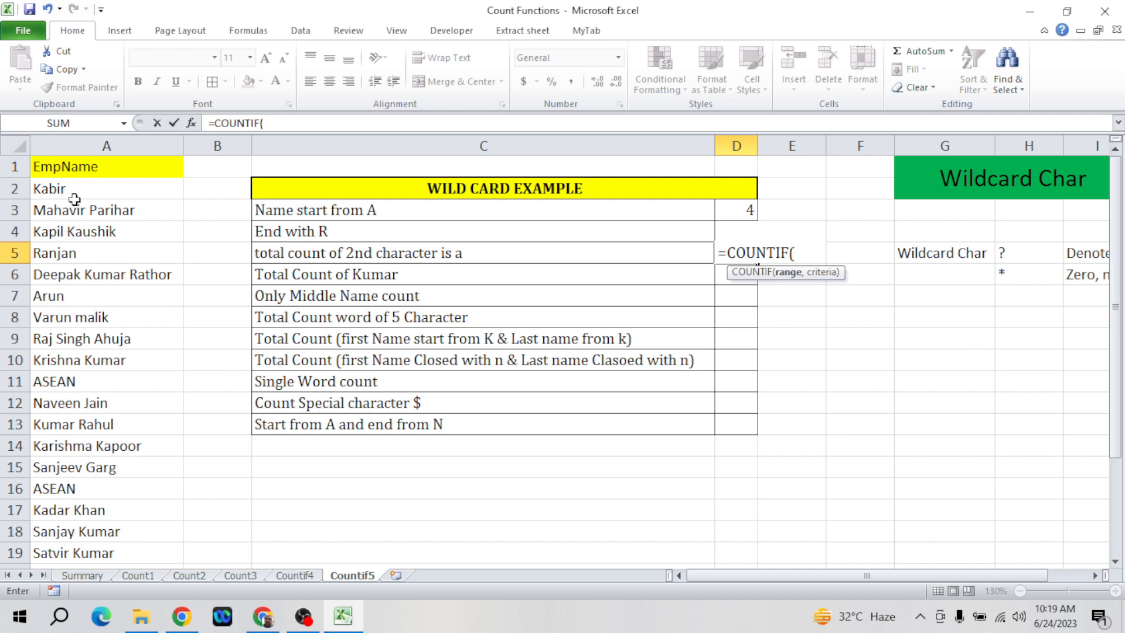
pyautogui.write('data')
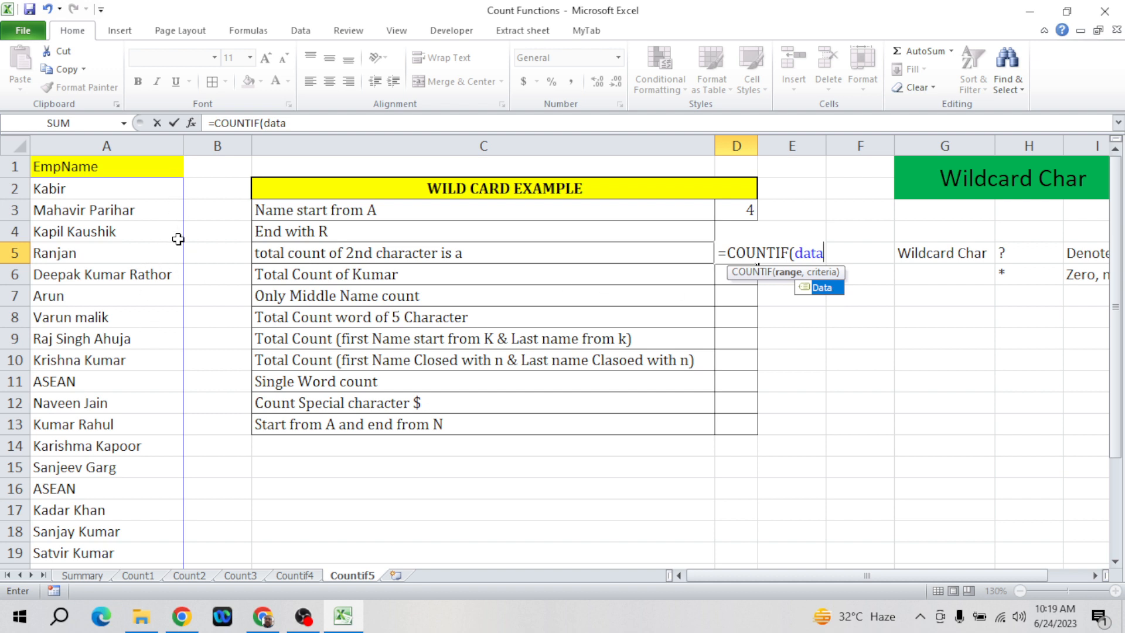
pyautogui.write(',')
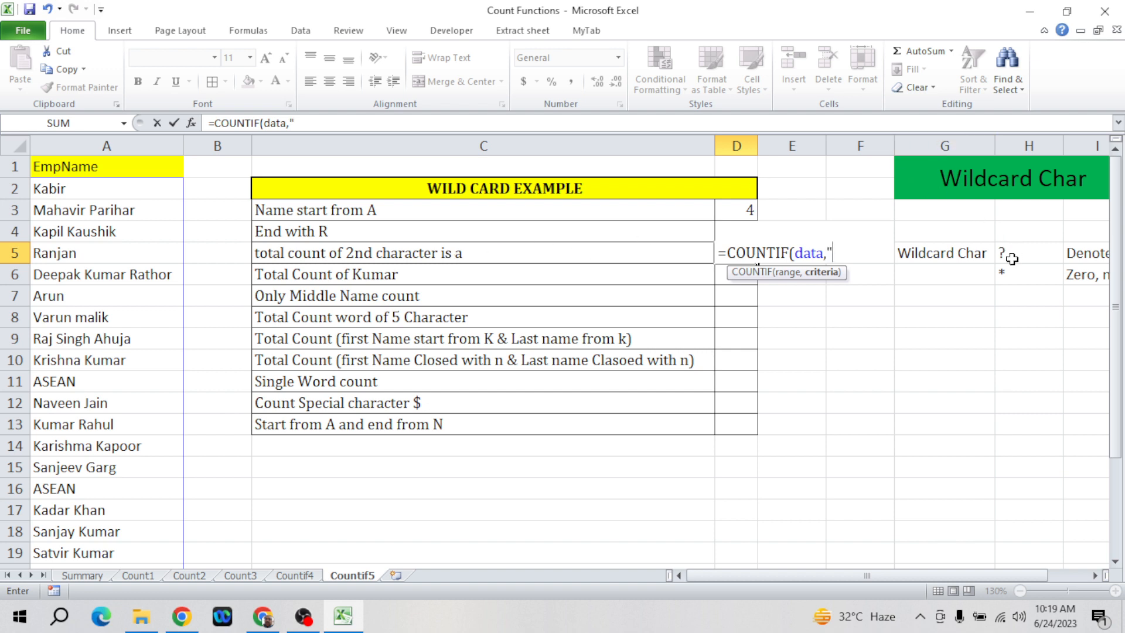
pyautogui.write('?')
pyautogui.write('a*')
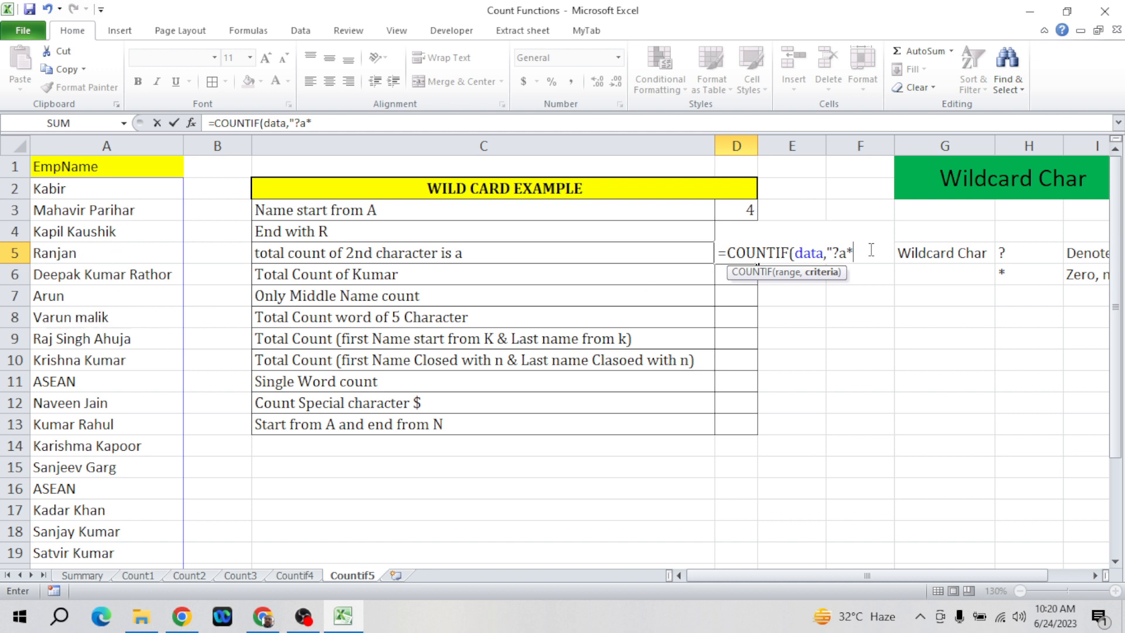
pyautogui.write(')')
pyautogui.press('BackSpace')
pyautogui.press('Return')
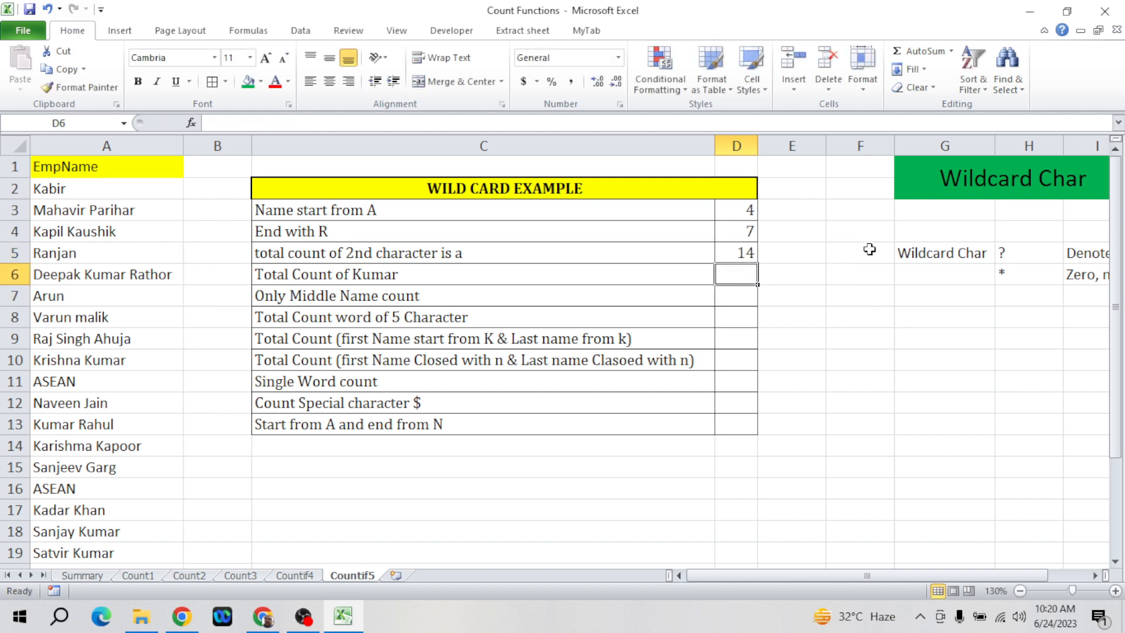
pyautogui.press('Up')
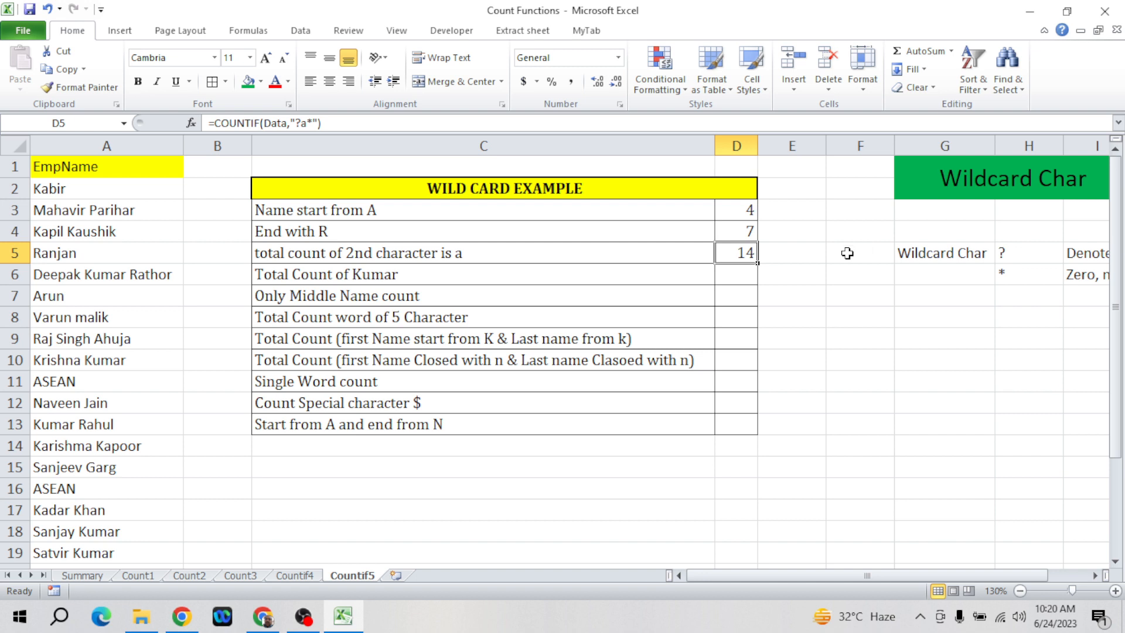
# - Turn on filtering for the EmpName column from its header in A1
pyautogui.click(129, 405)
pyautogui.hotkey('ctrl', 'Home')
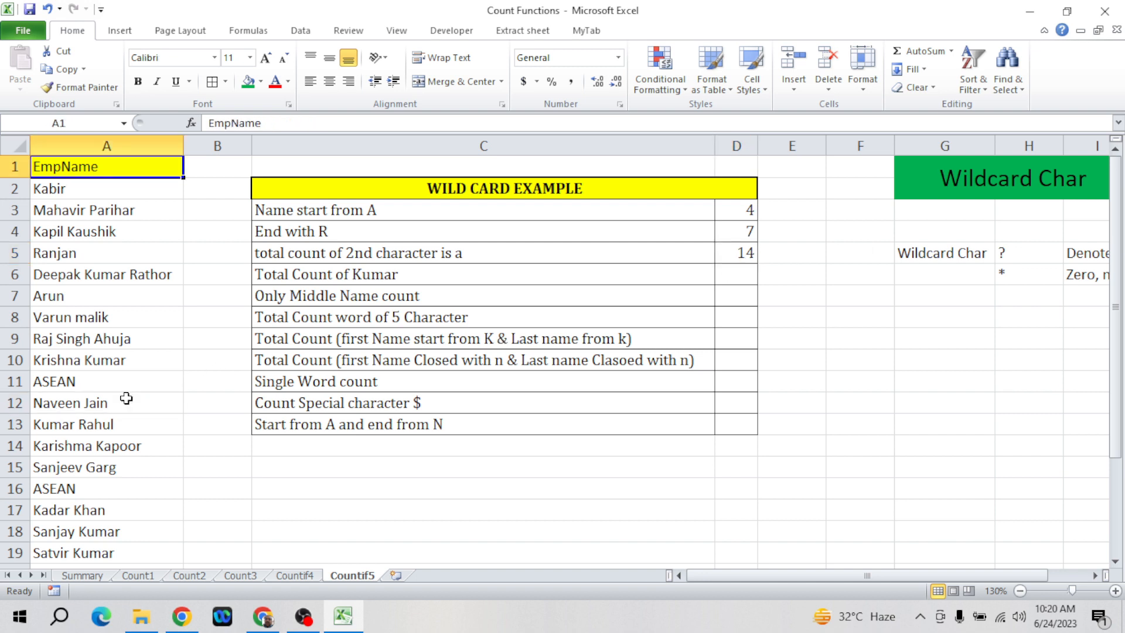
pyautogui.hotkey('alt', 'd')
pyautogui.press('f')
pyautogui.press('f')
# - Open the custom text filter settings for the EmpName column
pyautogui.hotkey('alt', 'Down')
pyautogui.press('Down')
pyautogui.press('Down')
pyautogui.press('Down')
pyautogui.press('Down')
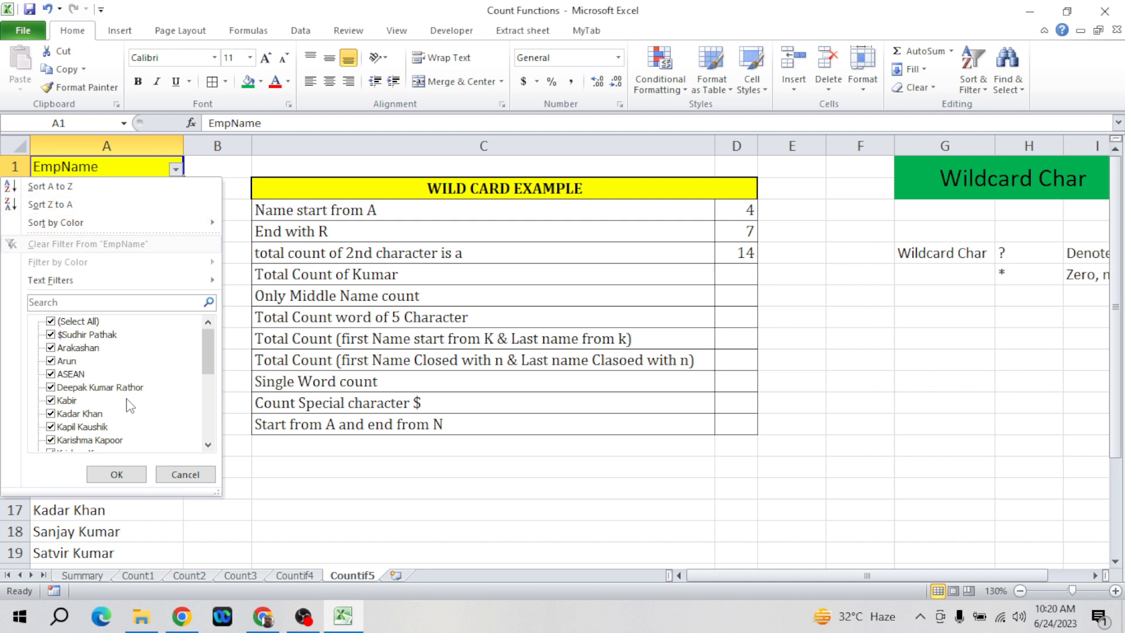
pyautogui.press('Right')
pyautogui.press('Down')
pyautogui.press('Down')
pyautogui.press('Down')
pyautogui.press('Down')
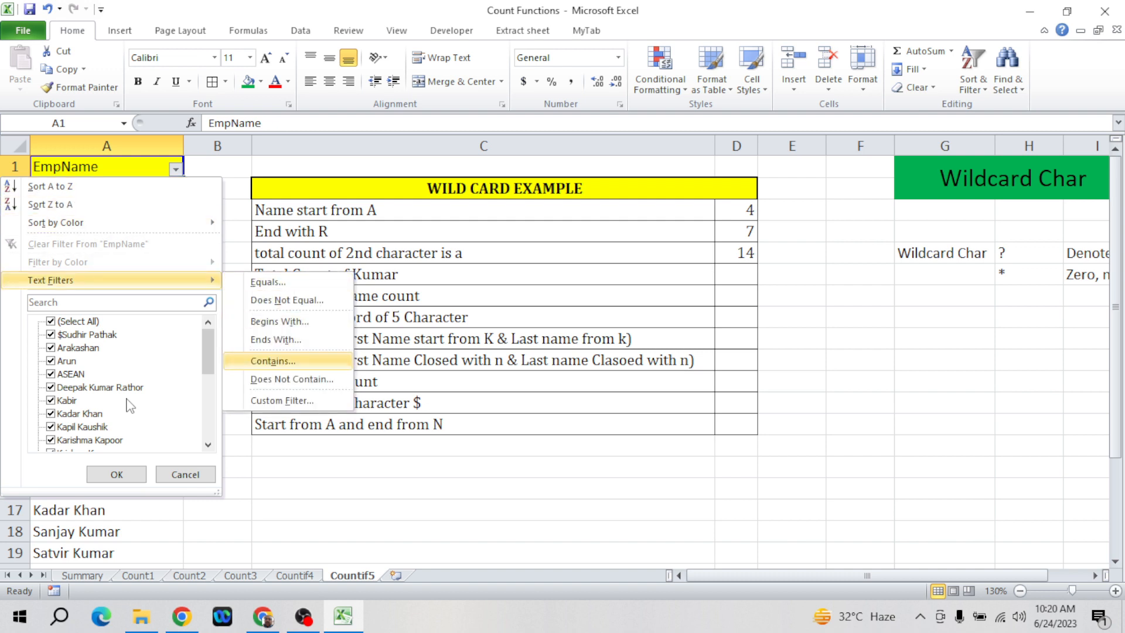
pyautogui.press('Down')
pyautogui.press('Down')
pyautogui.press('Return')
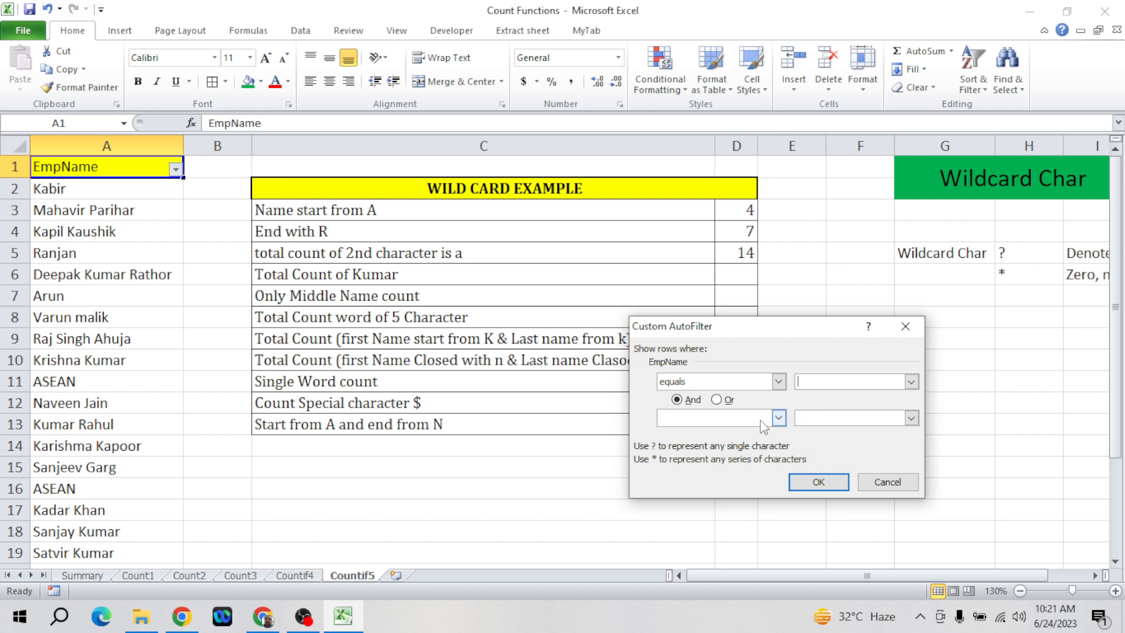
# - Filter the EmpName column with a "contains" condition that uses the ? wildcard
pyautogui.click(779, 381)
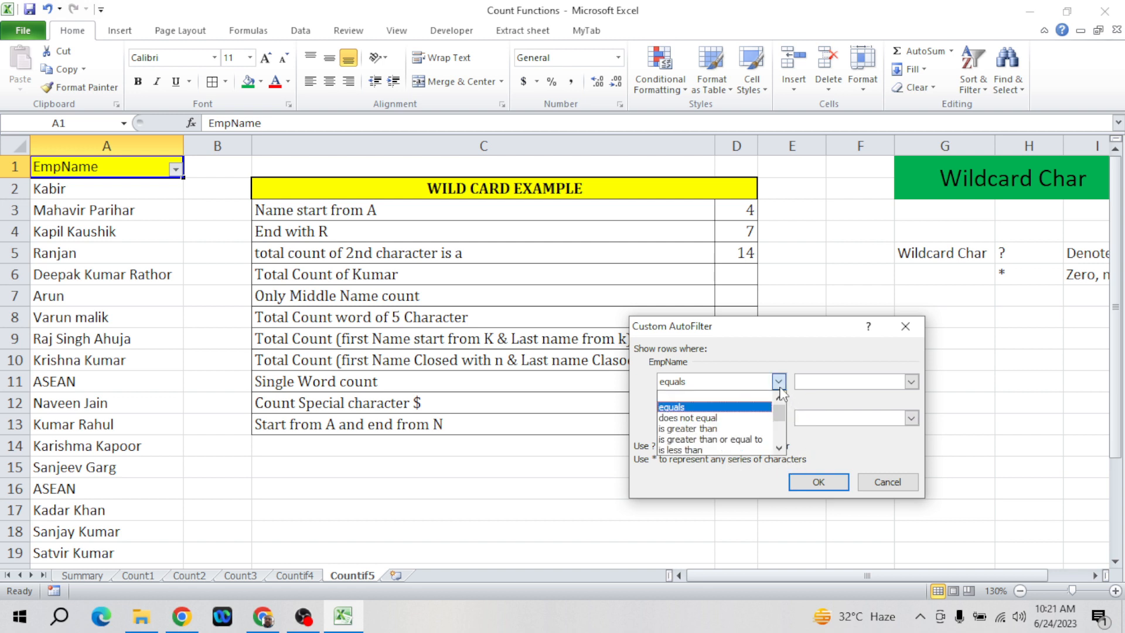
pyautogui.click(779, 448)
pyautogui.click(779, 448)
pyautogui.click(779, 448)
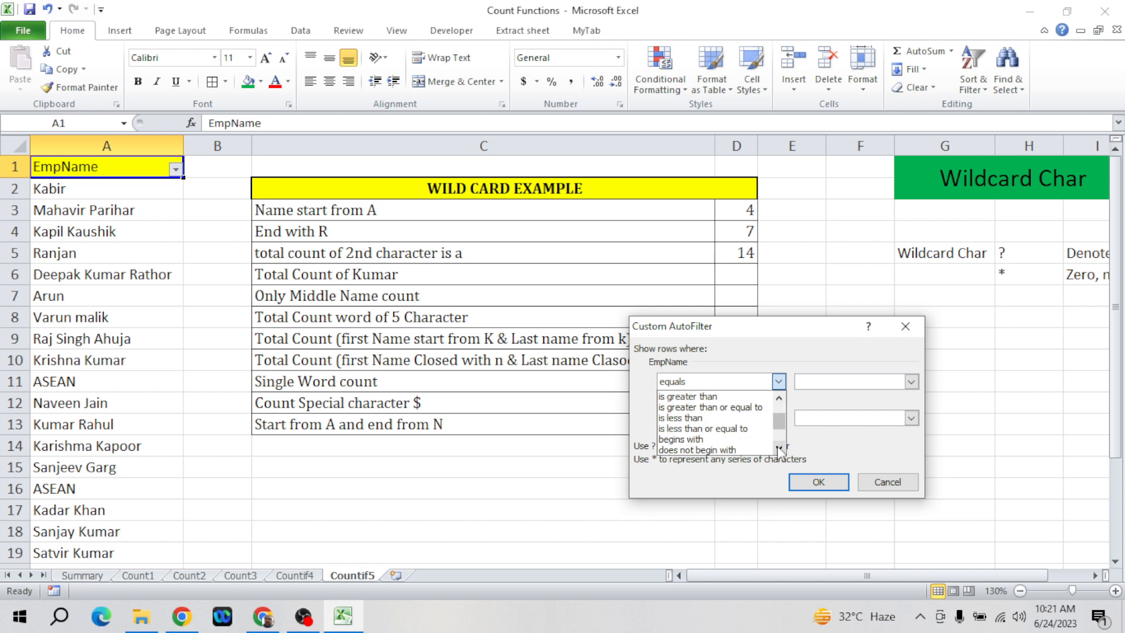
pyautogui.click(779, 448)
pyautogui.click(779, 448)
pyautogui.click(779, 448)
pyautogui.click(779, 448)
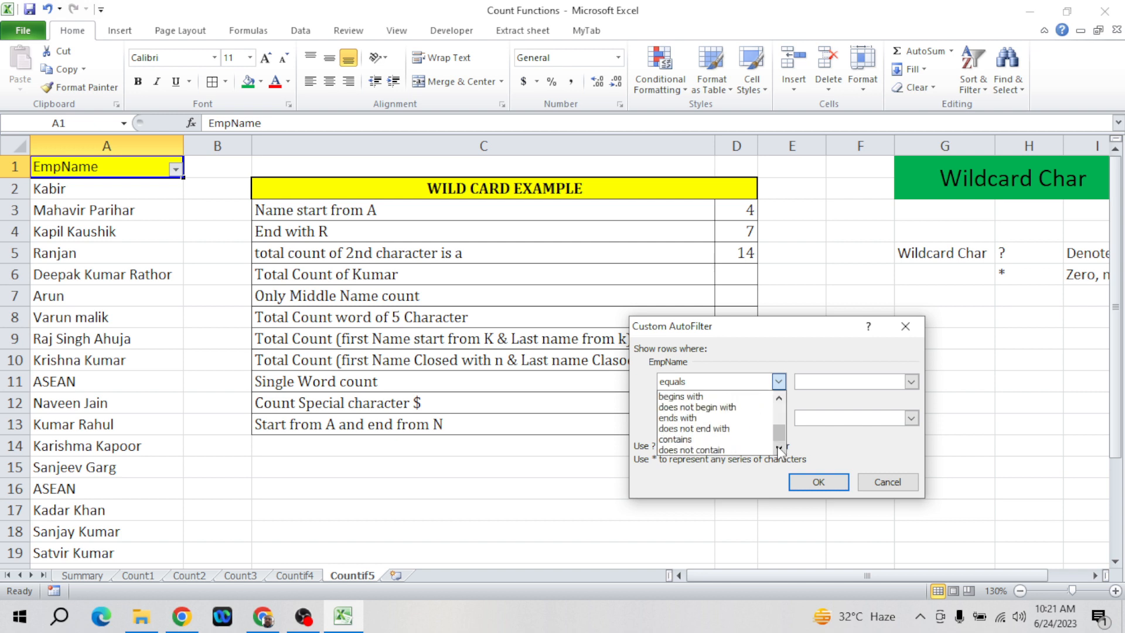
pyautogui.click(697, 438)
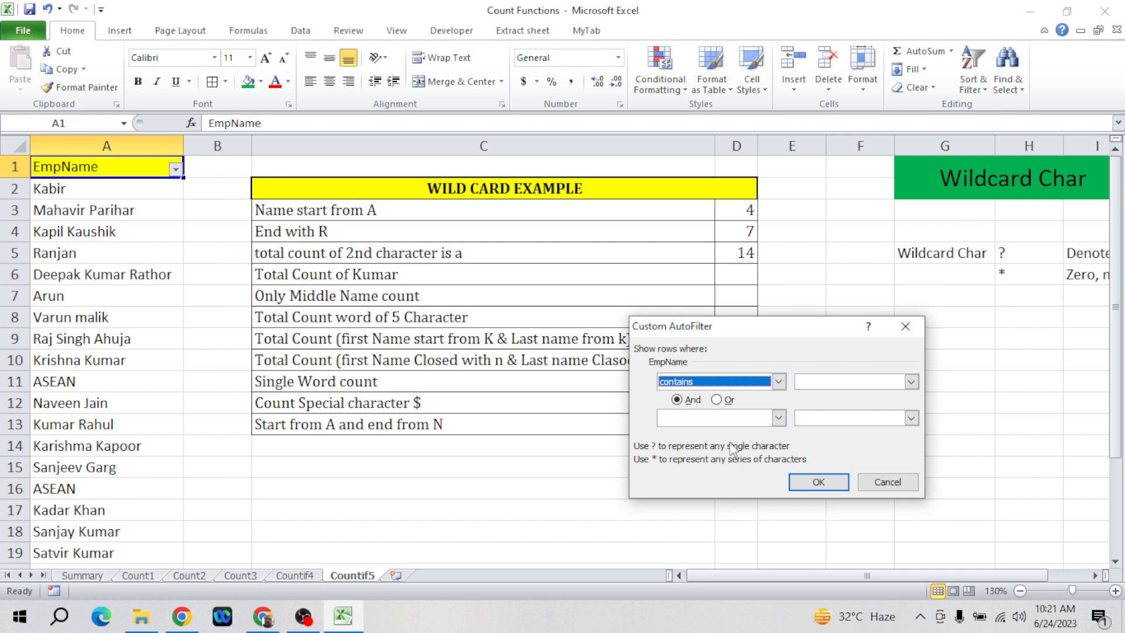
pyautogui.click(817, 380)
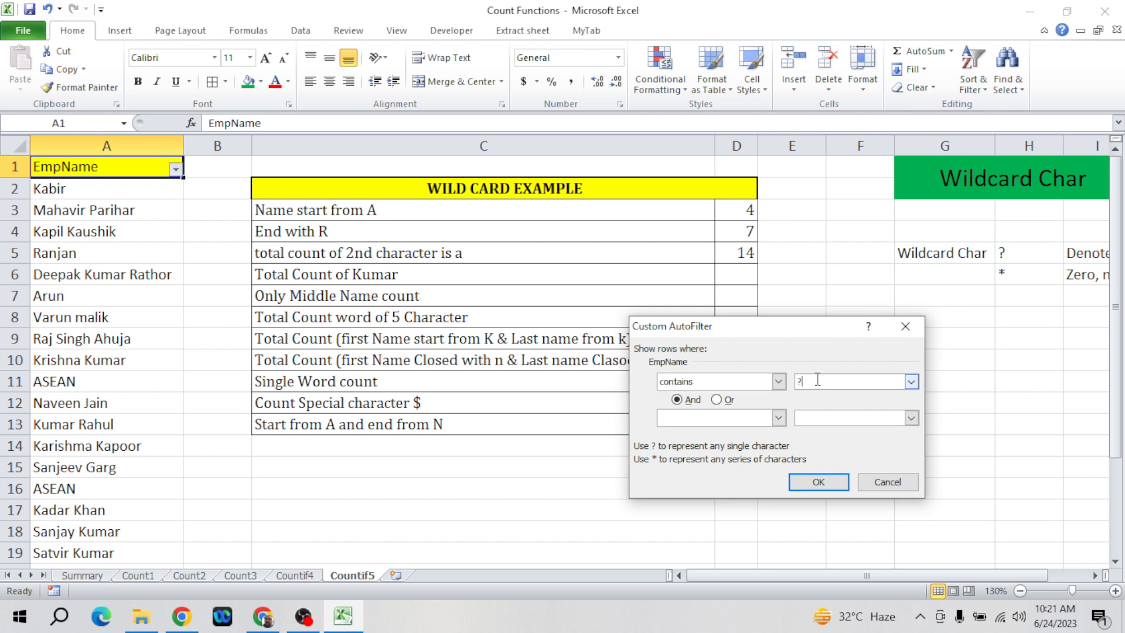
pyautogui.click(817, 481)
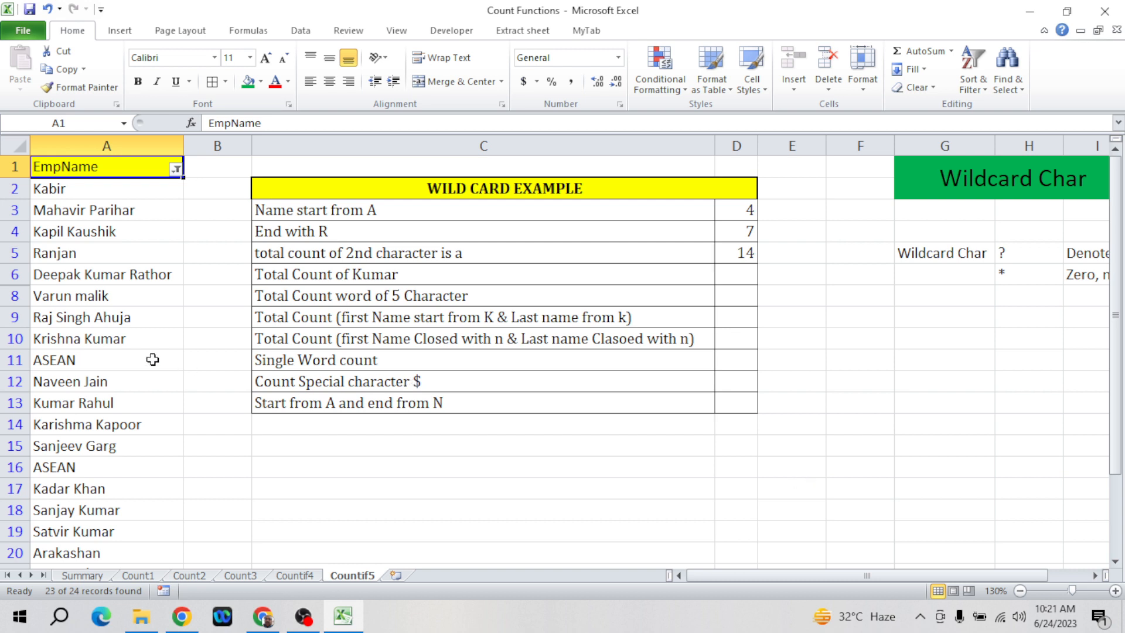
# - Check the filtered names through the end of the list, and remove the filter from the EmpName column
pyautogui.click(89, 270)
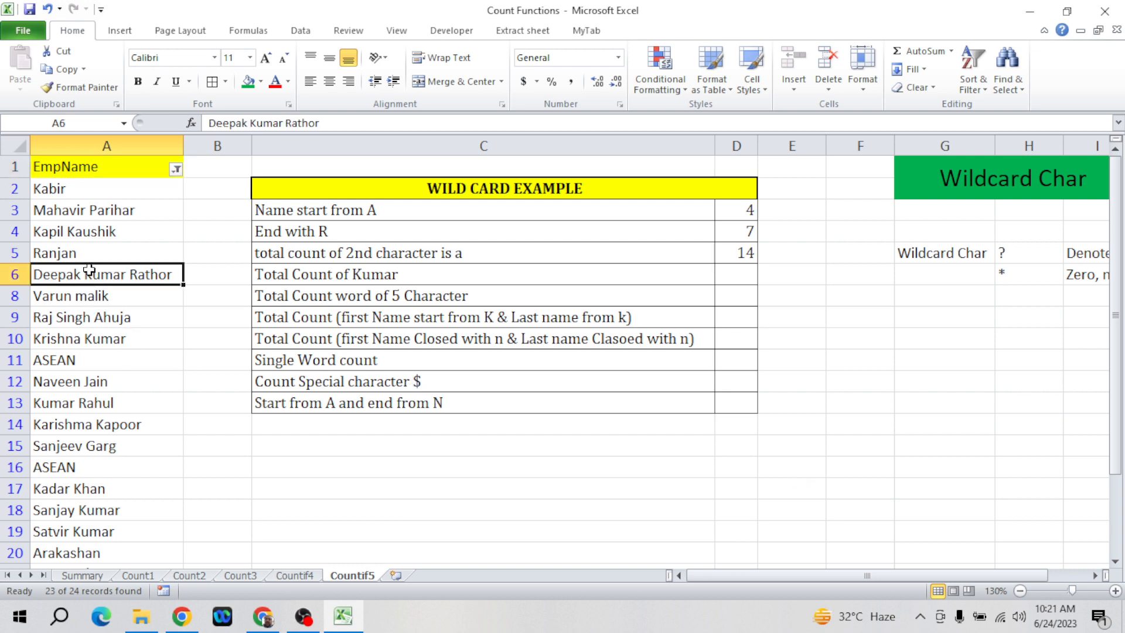
pyautogui.hotkey('ctrl', 'Down')
pyautogui.press('Up')
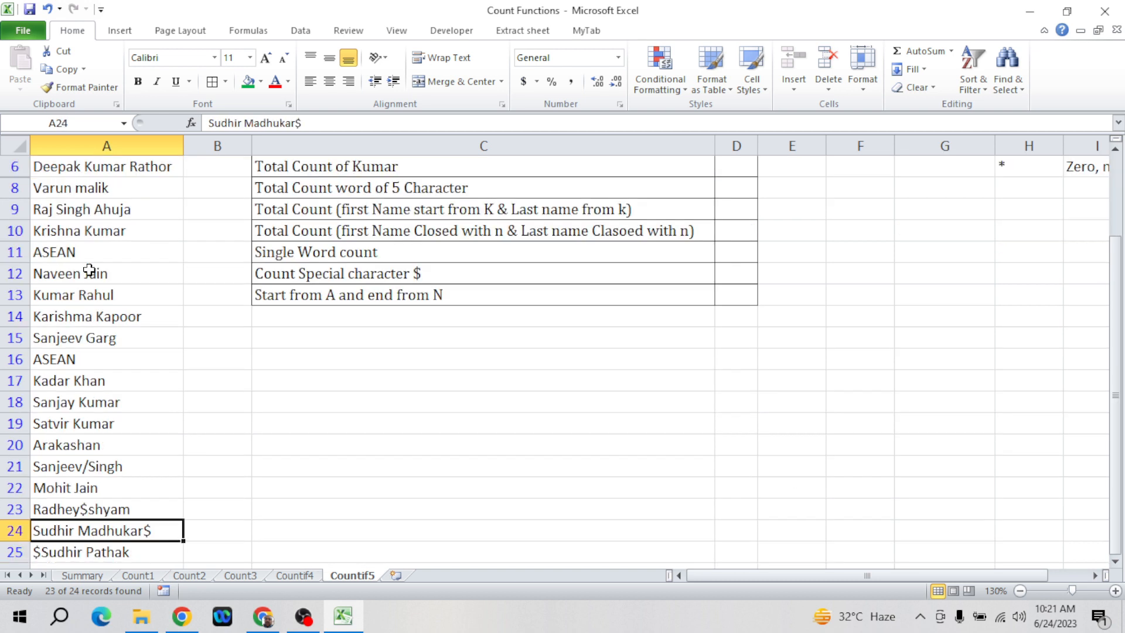
pyautogui.hotkey('ctrl', 'Up')
pyautogui.hotkey('alt', 'd')
pyautogui.press('f')
pyautogui.press('f')
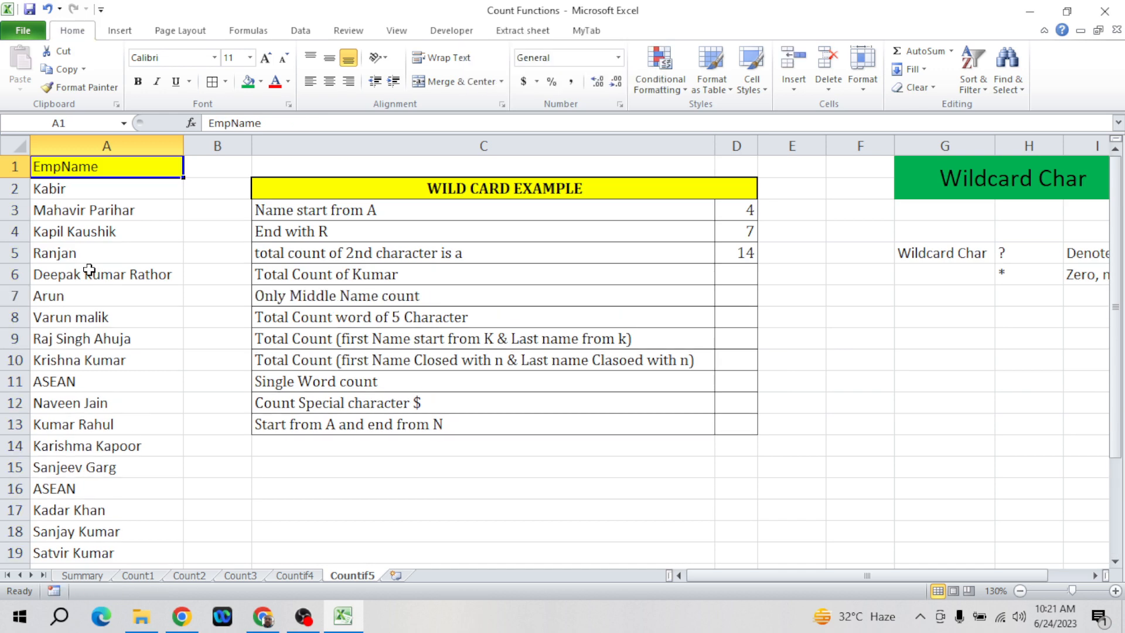
pyautogui.press('Down')
pyautogui.press('Down')
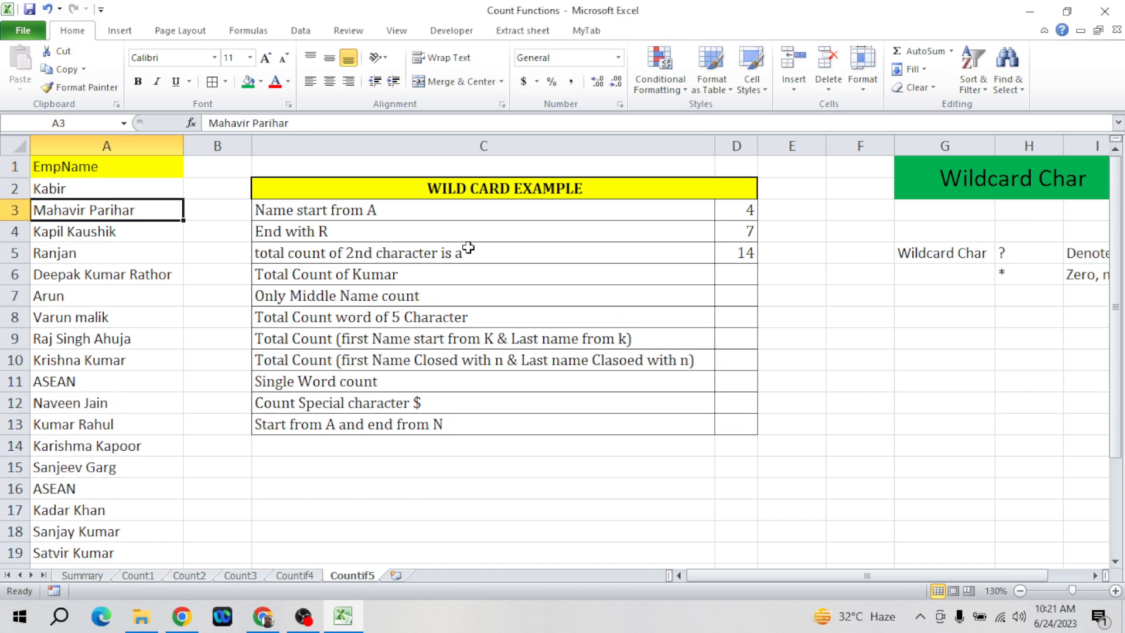
# - Read the task label in C6 and compare it with the matching employee name in A6
pyautogui.click(490, 254)
pyautogui.press('Down')
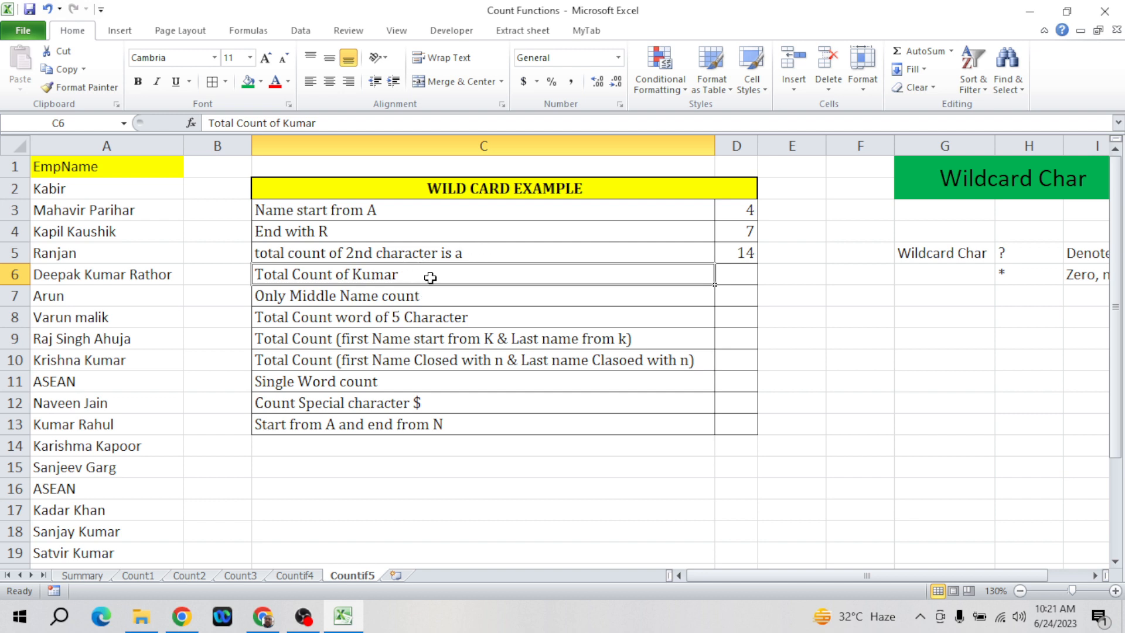
pyautogui.press('Up')
pyautogui.press('Down')
pyautogui.press('Right')
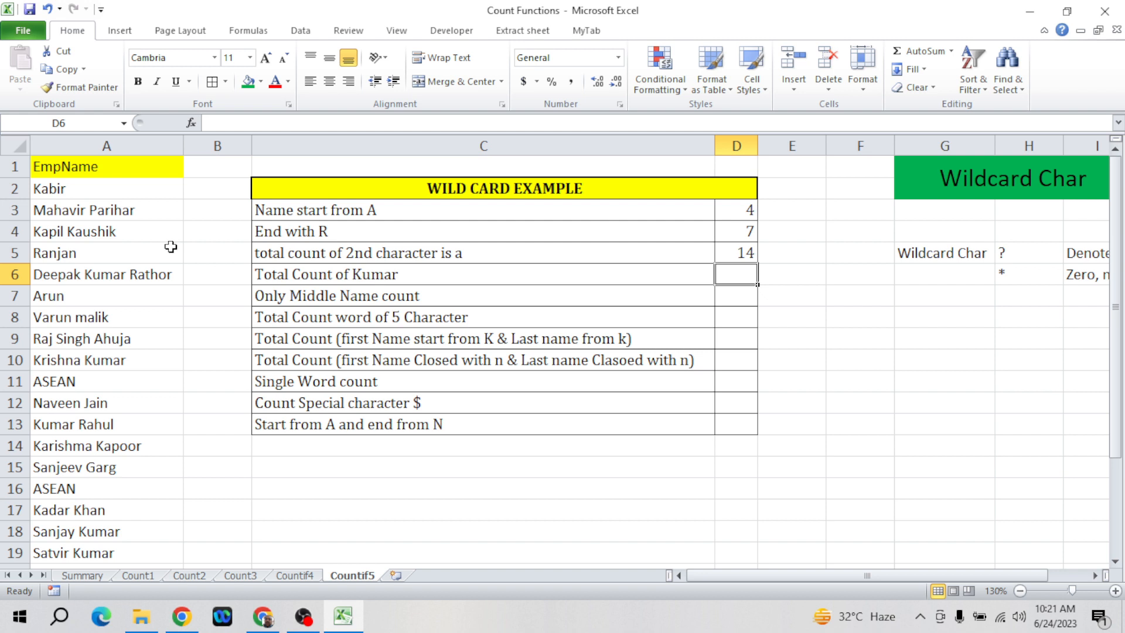
pyautogui.click(110, 276)
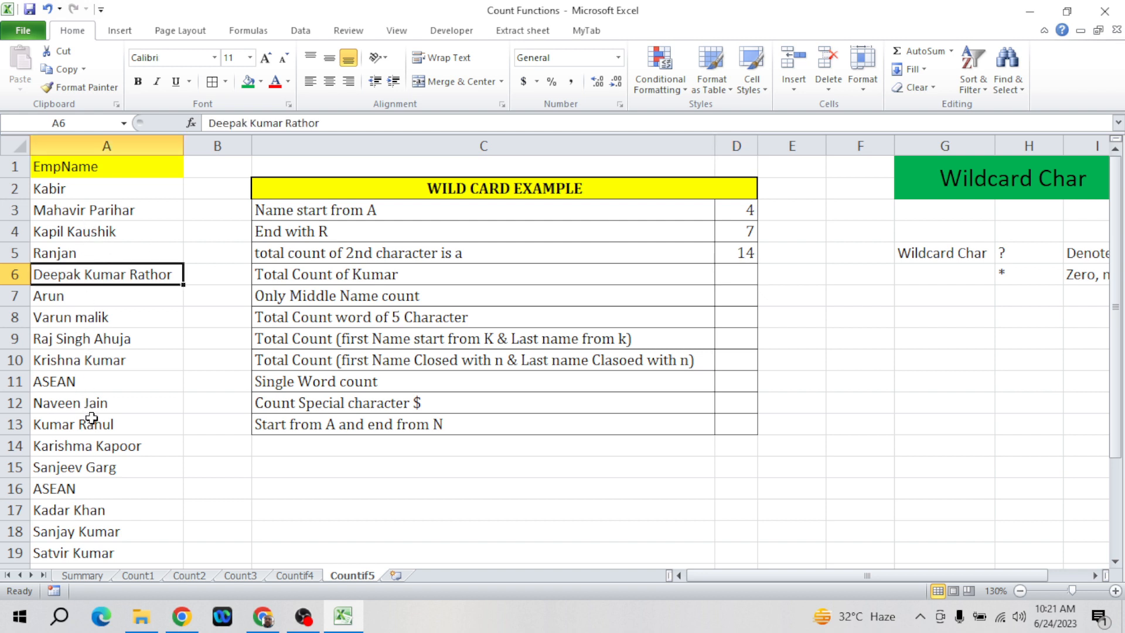
# - Enter a COUNTIF formula in D6 over the Data range, using the name from the C6 label as criteria without wildcards
pyautogui.click(738, 274)
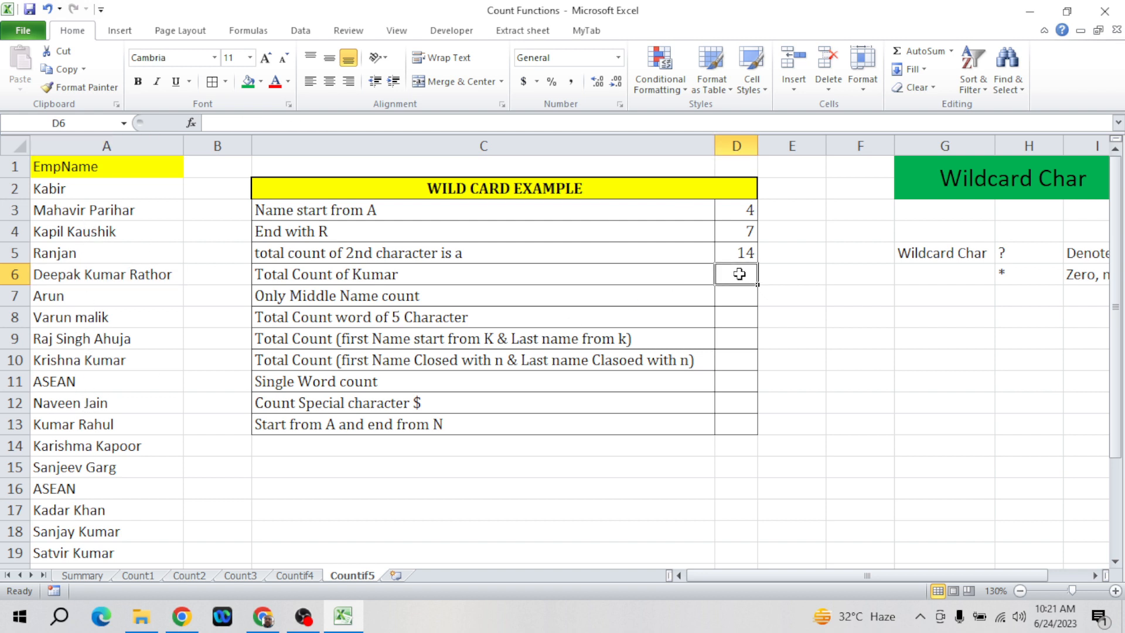
pyautogui.write('=coun')
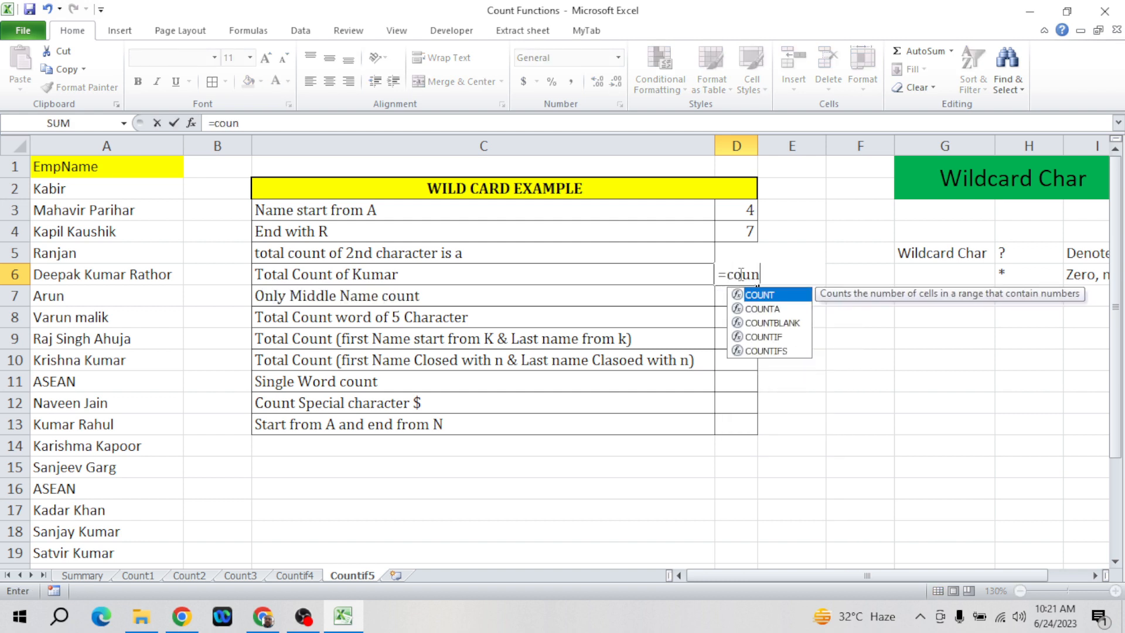
pyautogui.press('Down')
pyautogui.press('Down')
pyautogui.press('Down')
pyautogui.press('Tab')
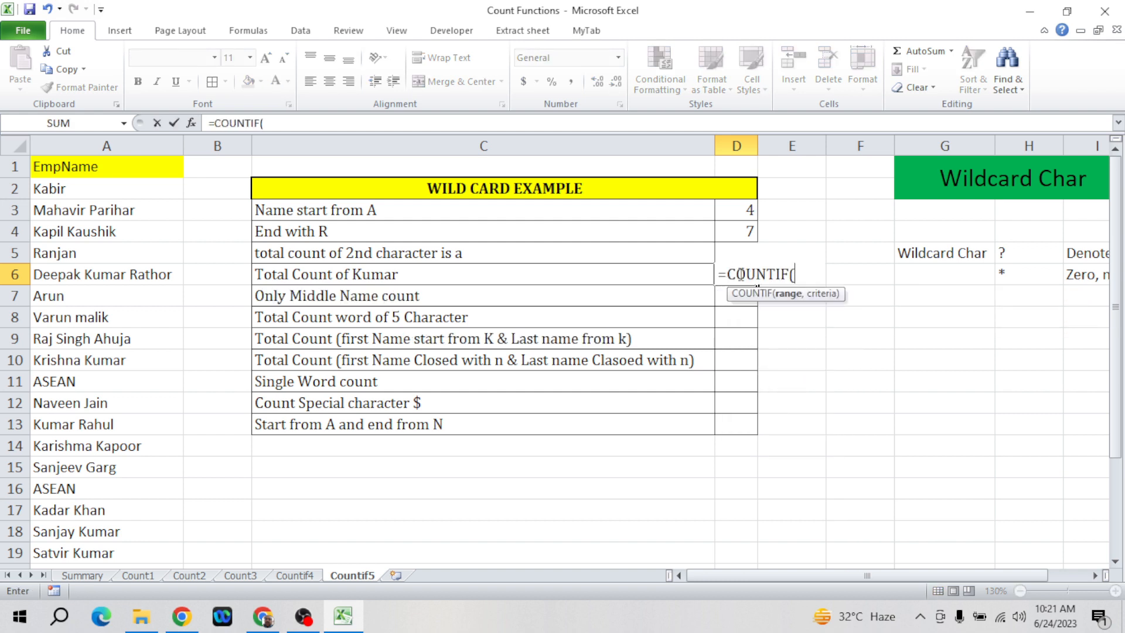
pyautogui.write('data')
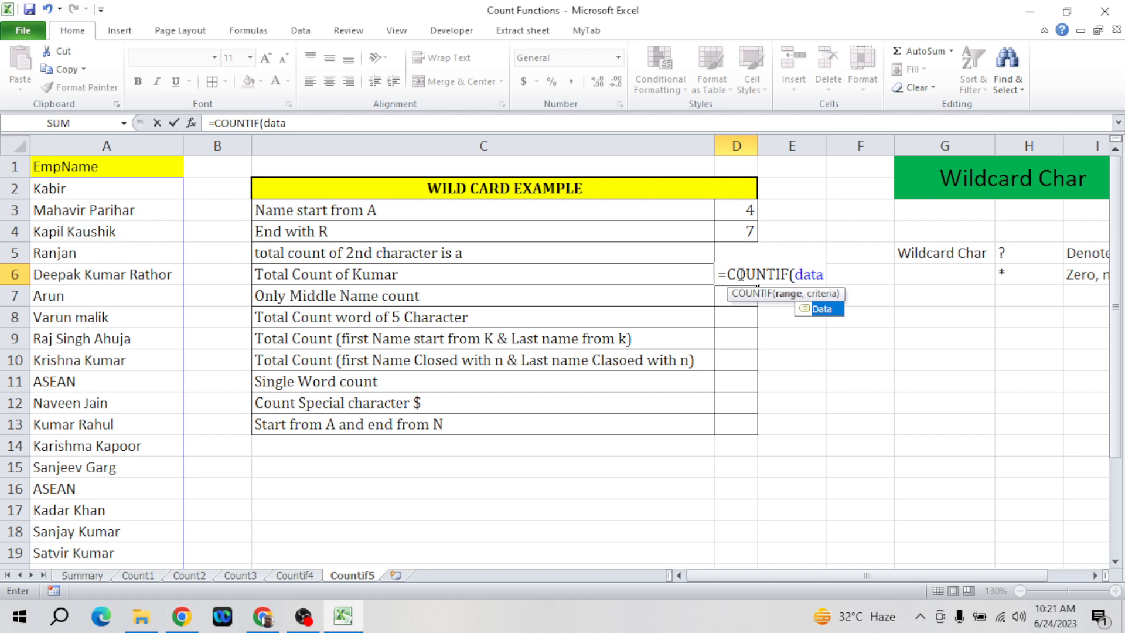
pyautogui.write(',')
pyautogui.write('Kum')
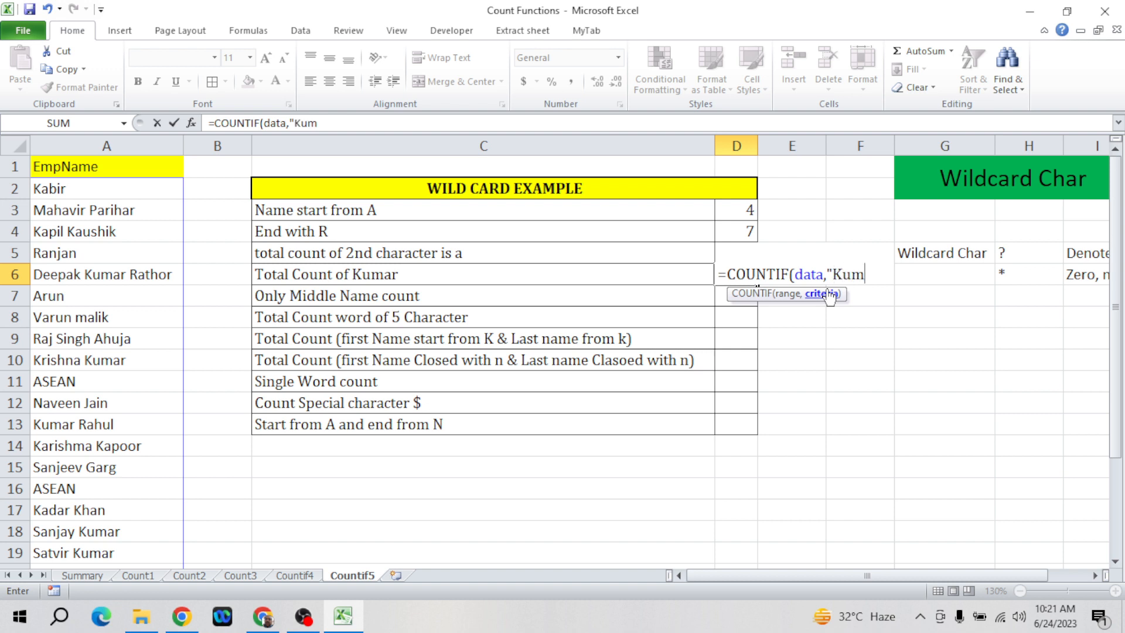
pyautogui.write('ar"')
pyautogui.press('Return')
pyautogui.press('Up')
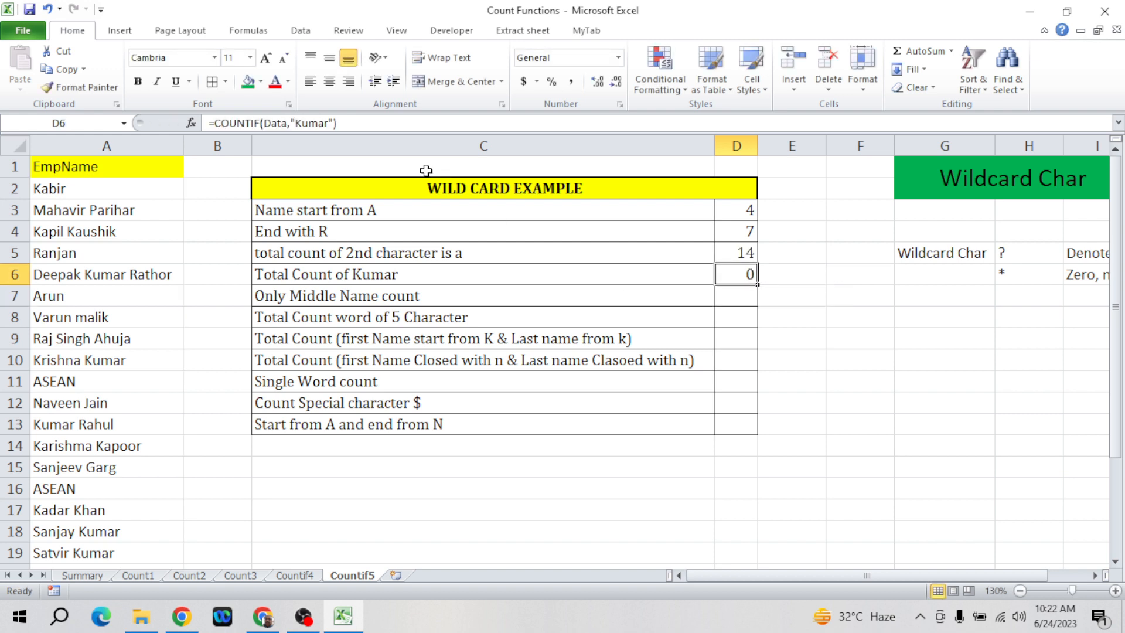
# - Edit the COUNTIF criteria in D6 to put a * wildcard both before and after the name
pyautogui.press('F2')
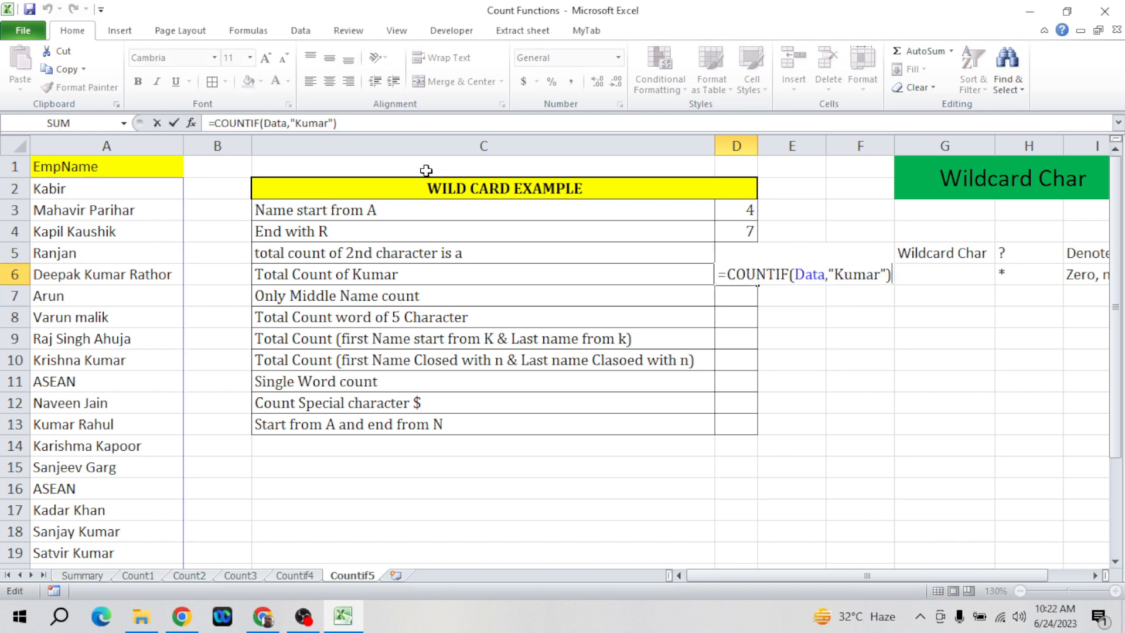
pyautogui.click(836, 273)
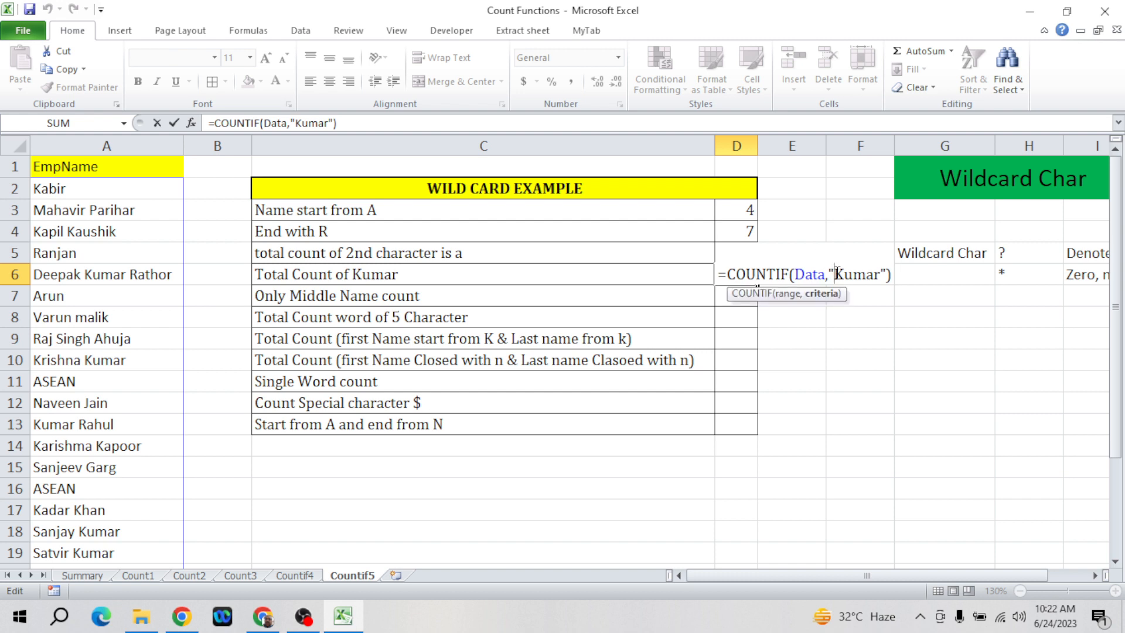
pyautogui.write('*')
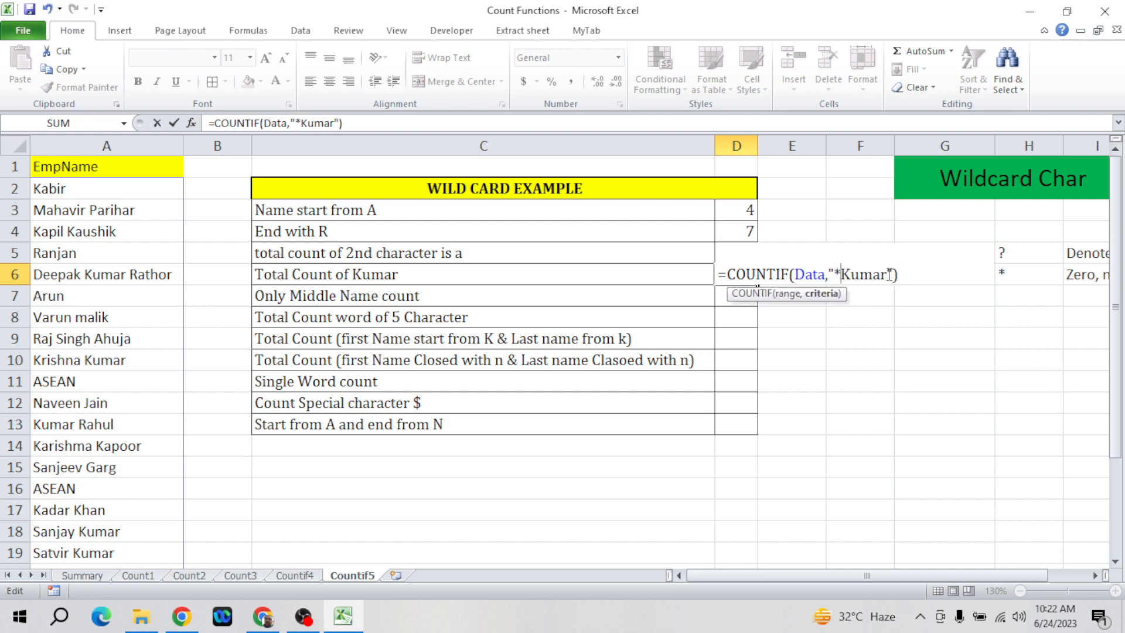
pyautogui.write('*')
pyautogui.press('Return')
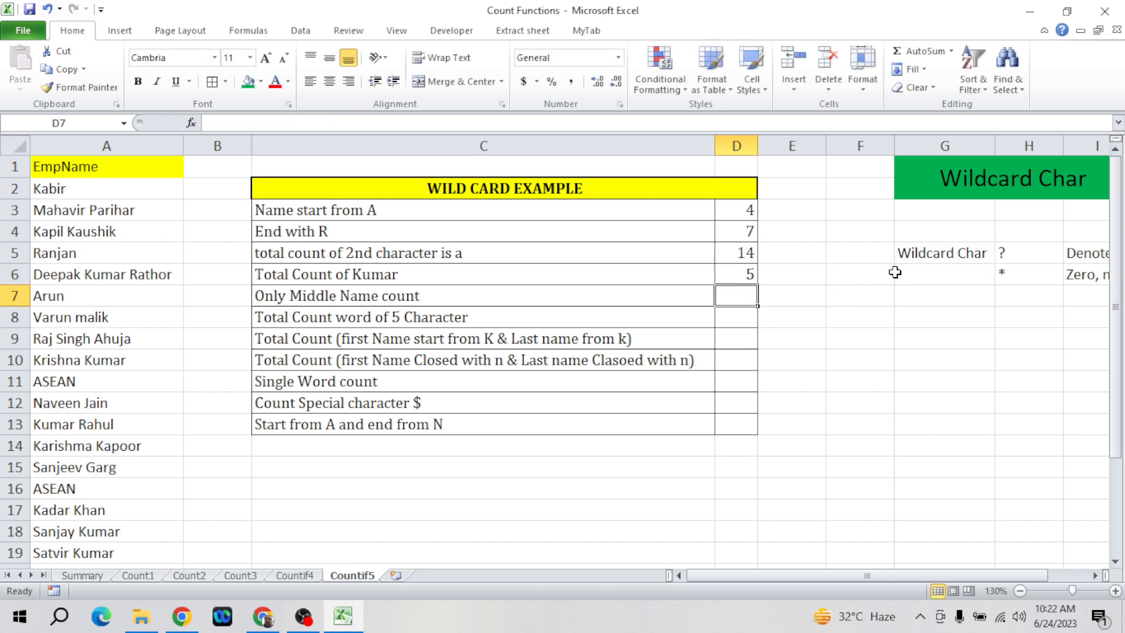
pyautogui.press('Up')
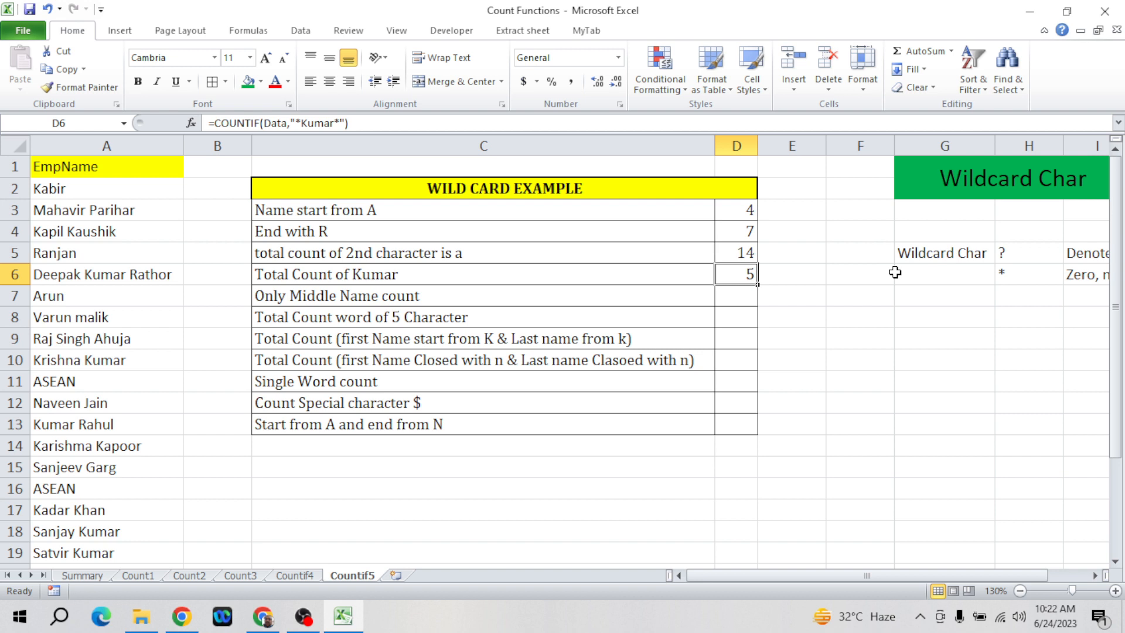
pyautogui.press('Down')
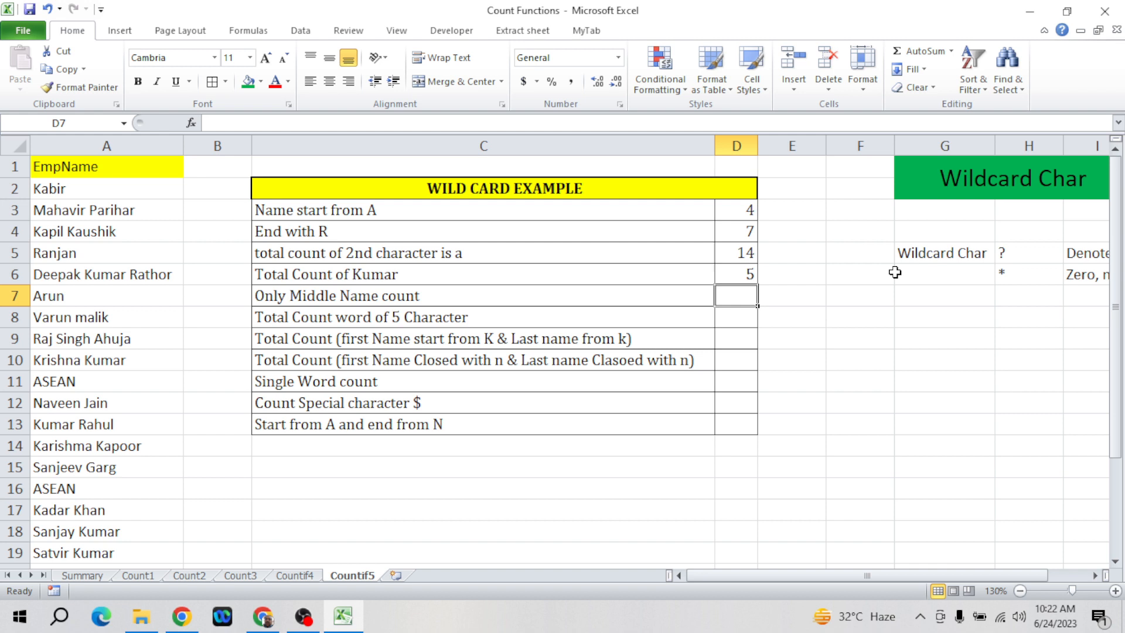
pyautogui.press('Up')
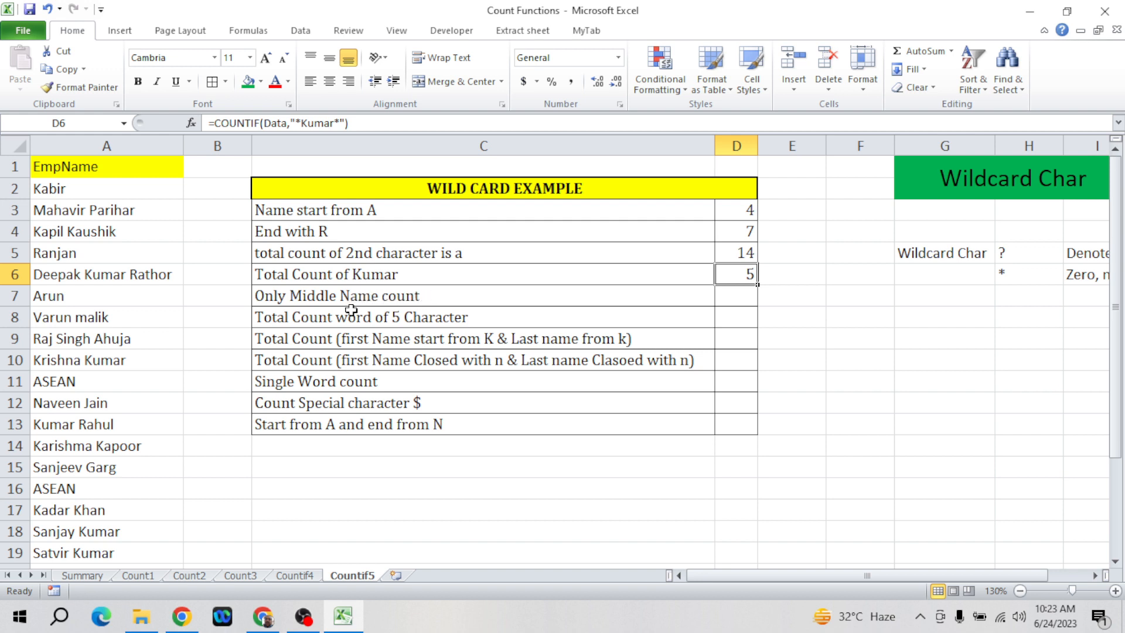
# - Enter =COUNTIF(Data,"* * *") in D7 to count only names that include a middle name, like those in A6 and A9
pyautogui.click(103, 279)
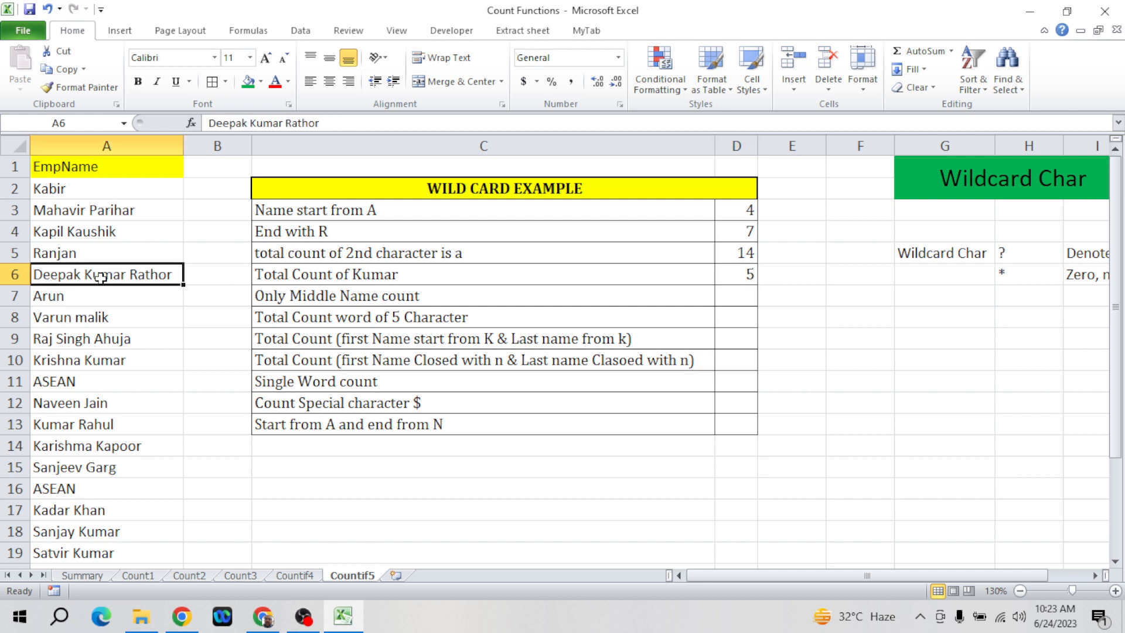
pyautogui.click(111, 347)
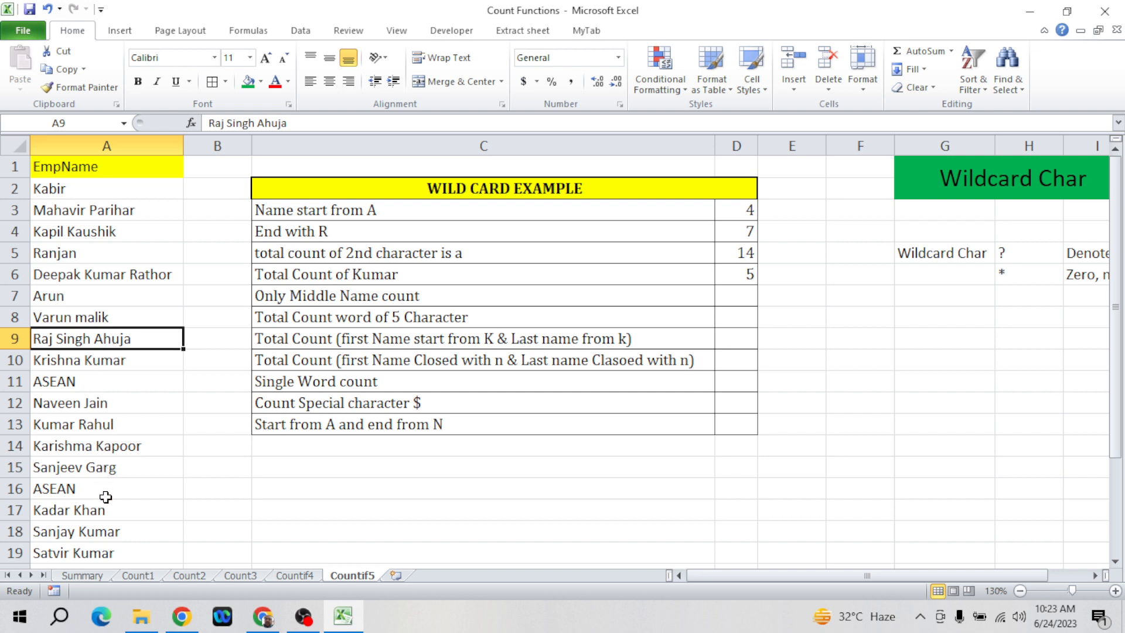
pyautogui.click(732, 295)
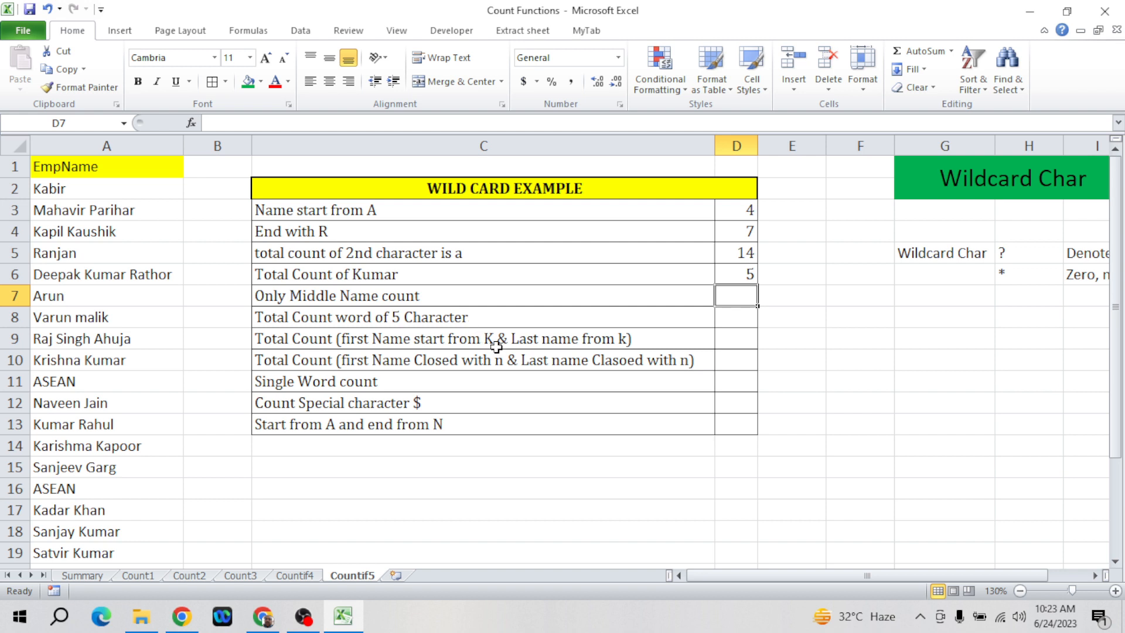
pyautogui.write('=coun')
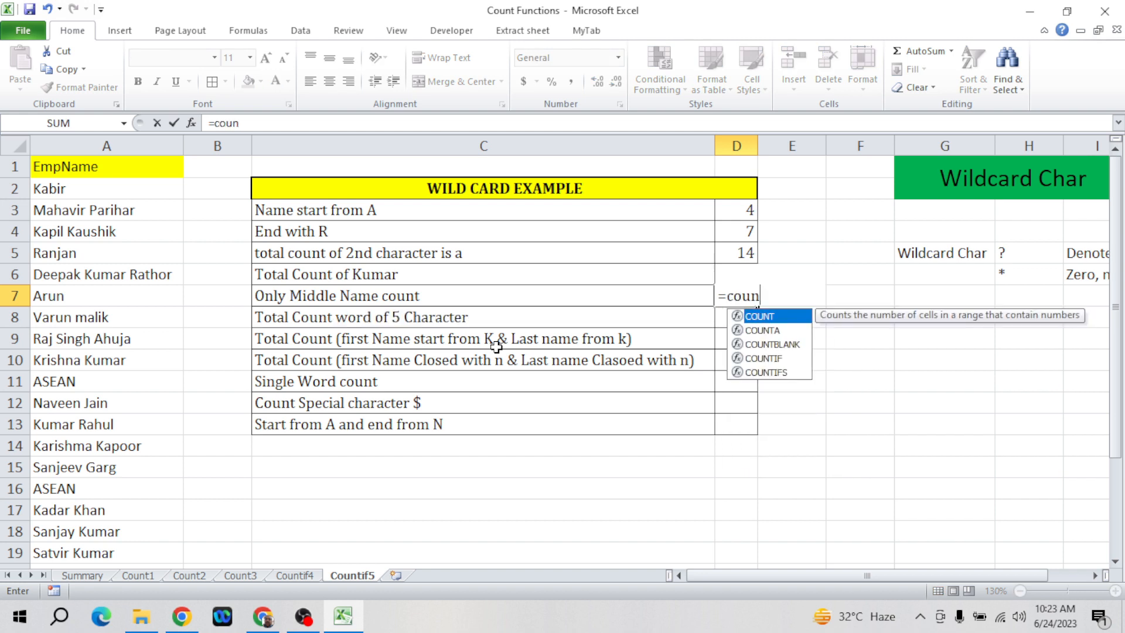
pyautogui.press('Down')
pyautogui.press('Down')
pyautogui.press('Down')
pyautogui.press('Tab')
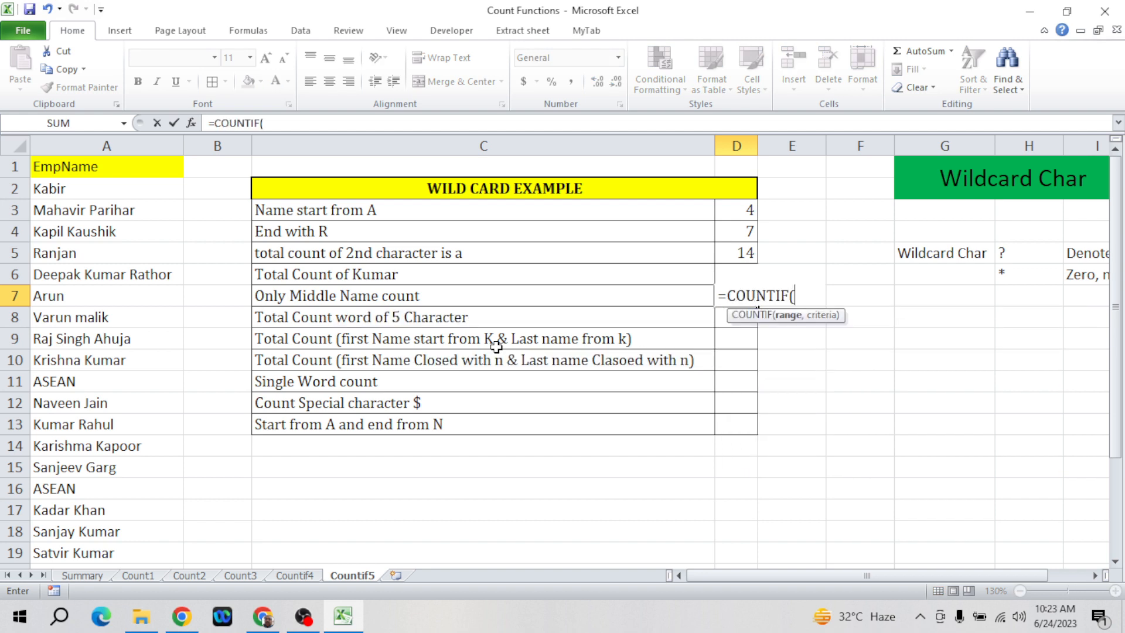
pyautogui.write('data')
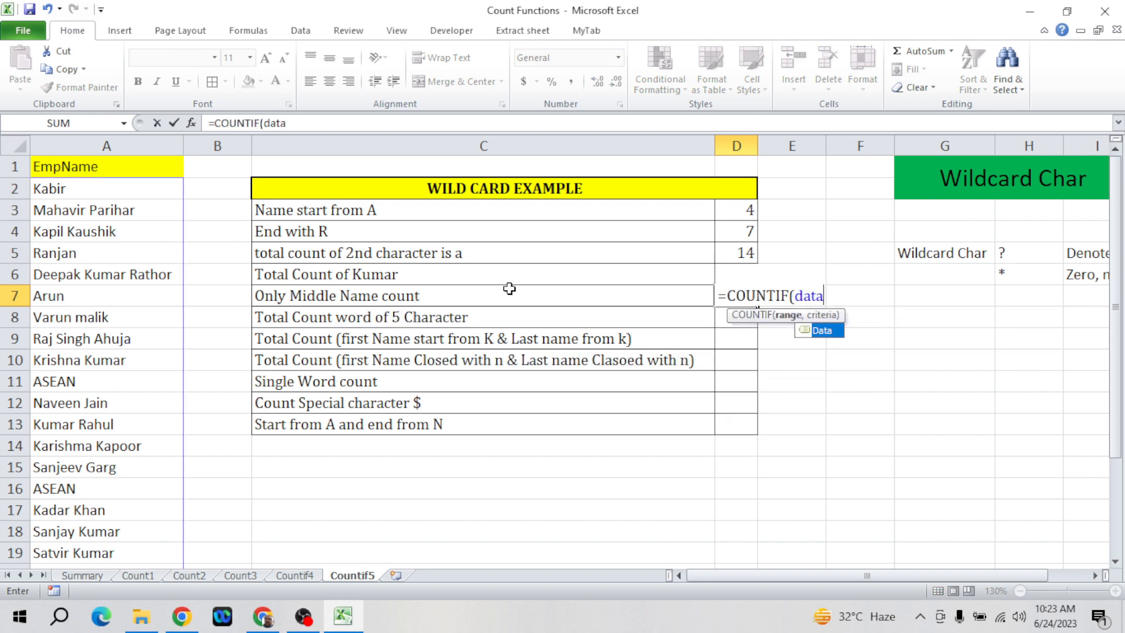
pyautogui.write(',')
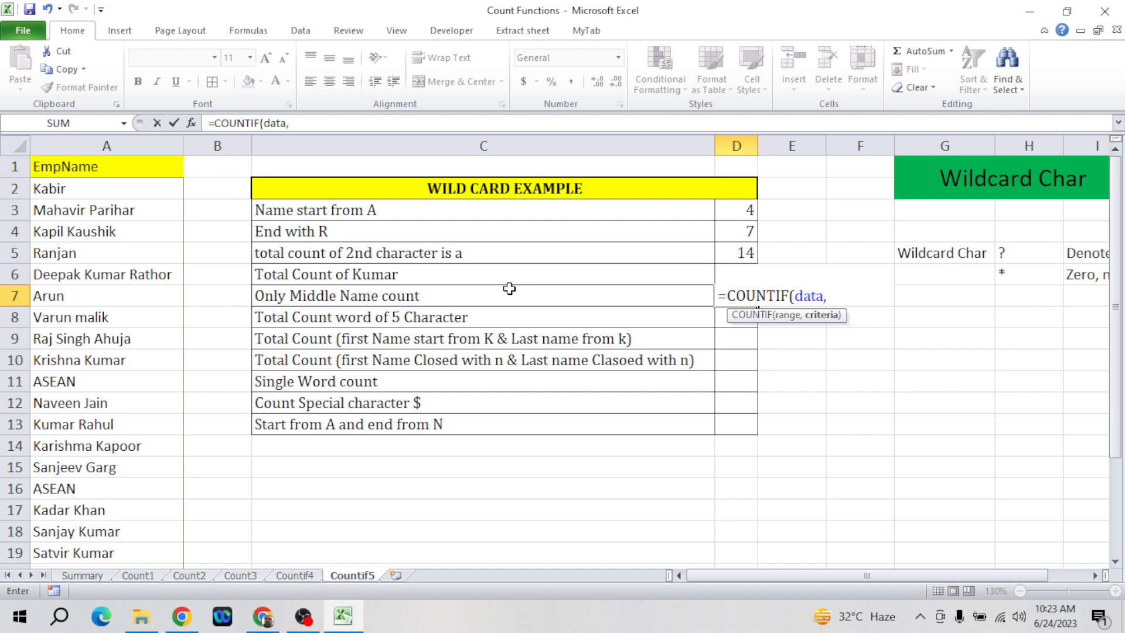
pyautogui.write('"')
pyautogui.write('* * *"')
pyautogui.press('Return')
pyautogui.press('Up')
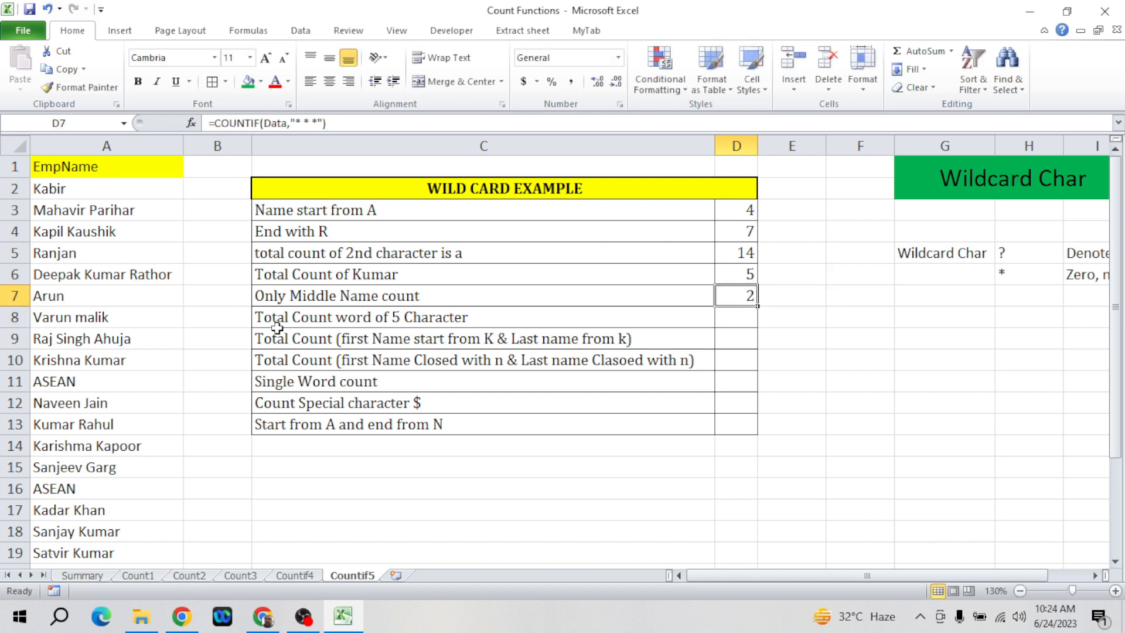
# - Check the EmpName list through its last entry for three-part names, and compare them with the middle-name count in D7
pyautogui.click(124, 279)
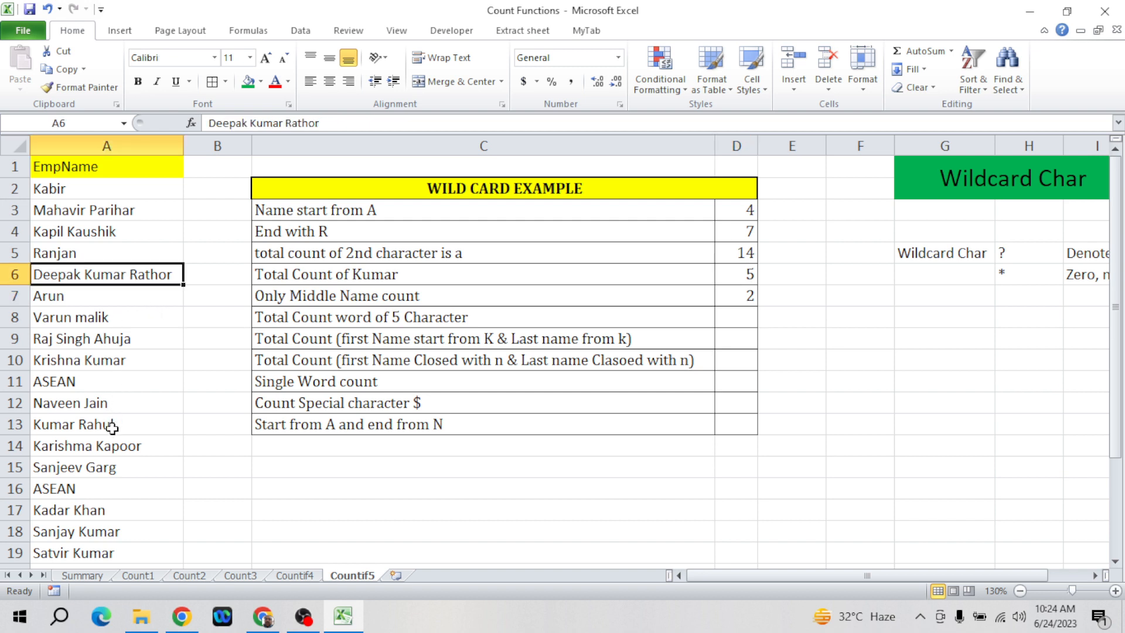
pyautogui.keyDown('ctrl'); pyautogui.click(130, 338); pyautogui.keyUp('ctrl')
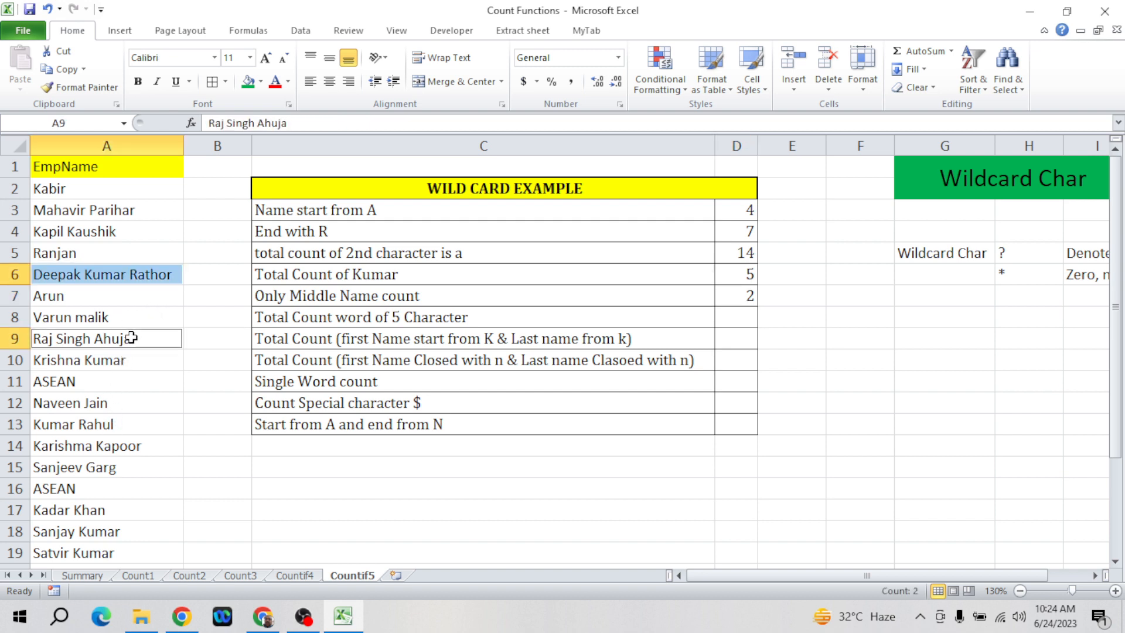
pyautogui.click(121, 495)
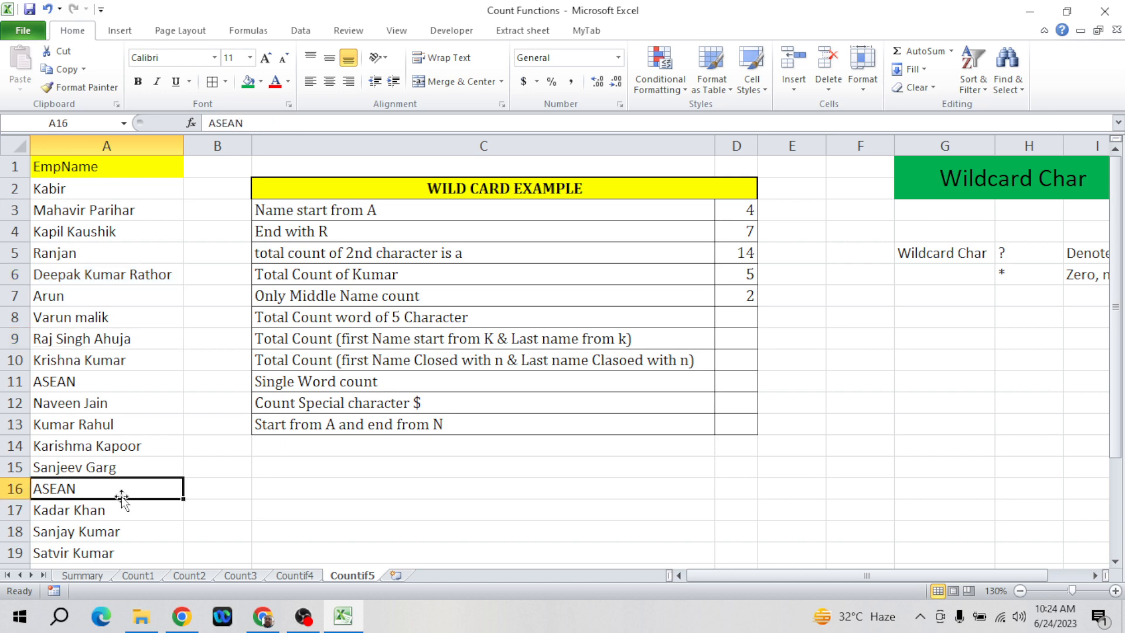
pyautogui.press('Down')
pyautogui.press('Down')
pyautogui.press('Down')
pyautogui.press('Down')
pyautogui.press('Down')
pyautogui.press('Down')
pyautogui.press('Down')
pyautogui.press('Down')
pyautogui.press('Down')
pyautogui.press('Down')
pyautogui.press('Down')
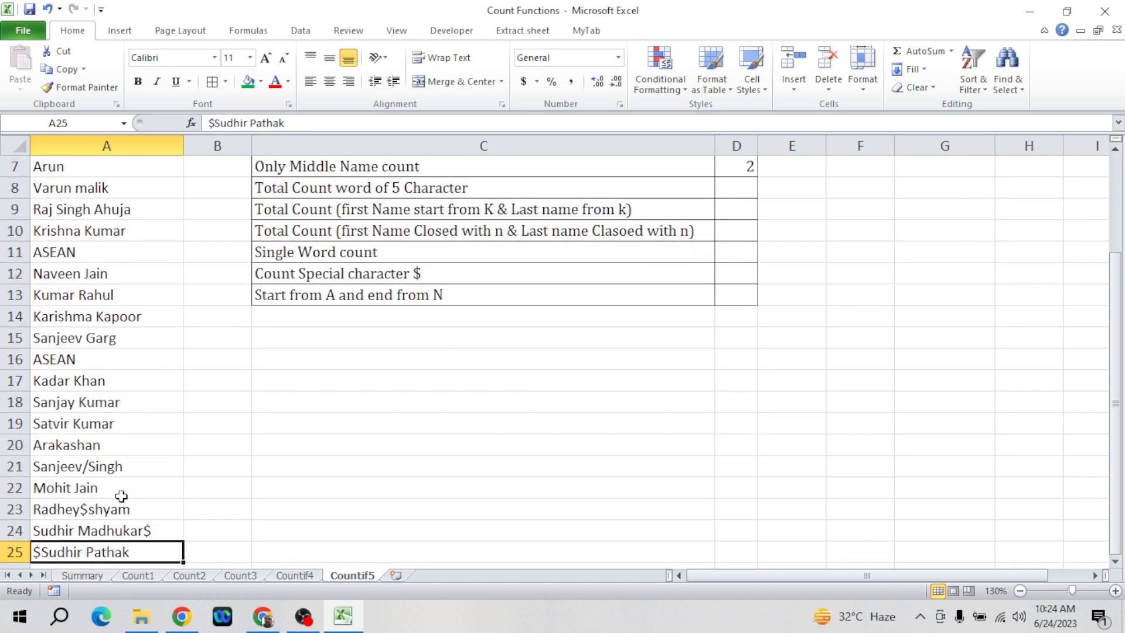
pyautogui.press('Up')
pyautogui.press('Up')
pyautogui.press('Up')
pyautogui.press('Up')
pyautogui.press('Up')
pyautogui.press('Up')
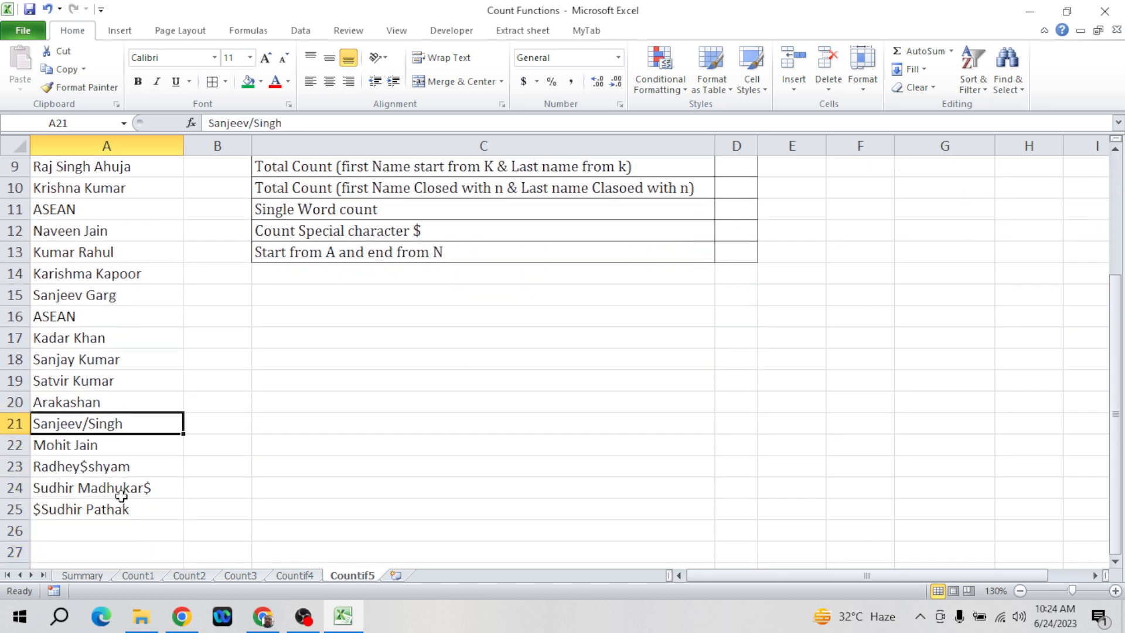
pyautogui.hotkey('ctrl', 'Up')
pyautogui.press('Down')
pyautogui.press('Down')
pyautogui.press('Down')
pyautogui.press('Down')
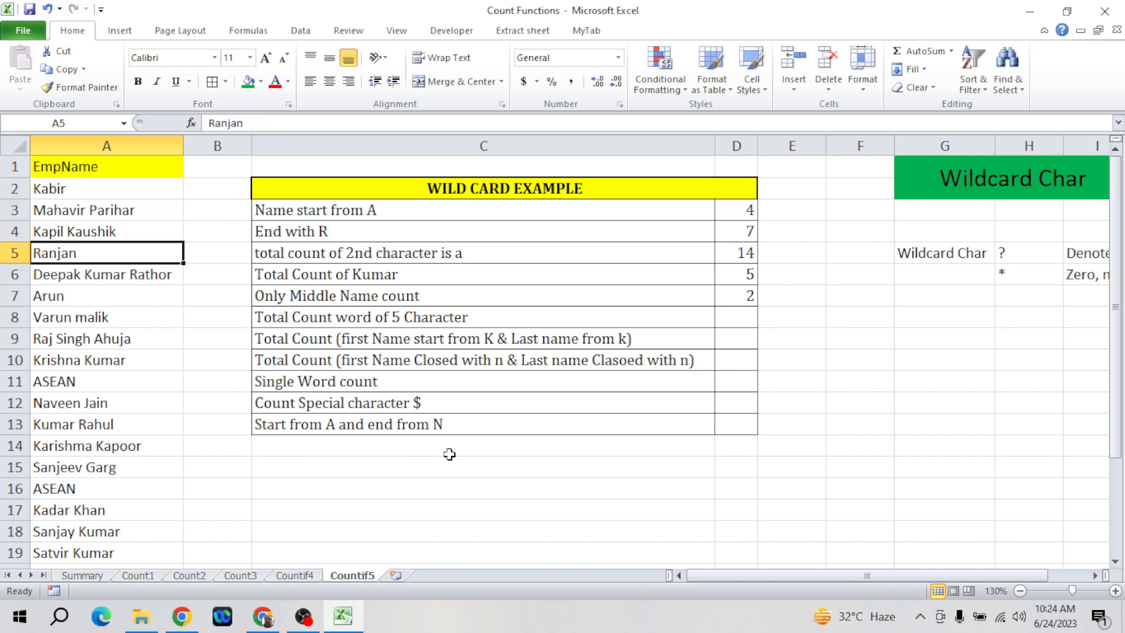
pyautogui.click(738, 297)
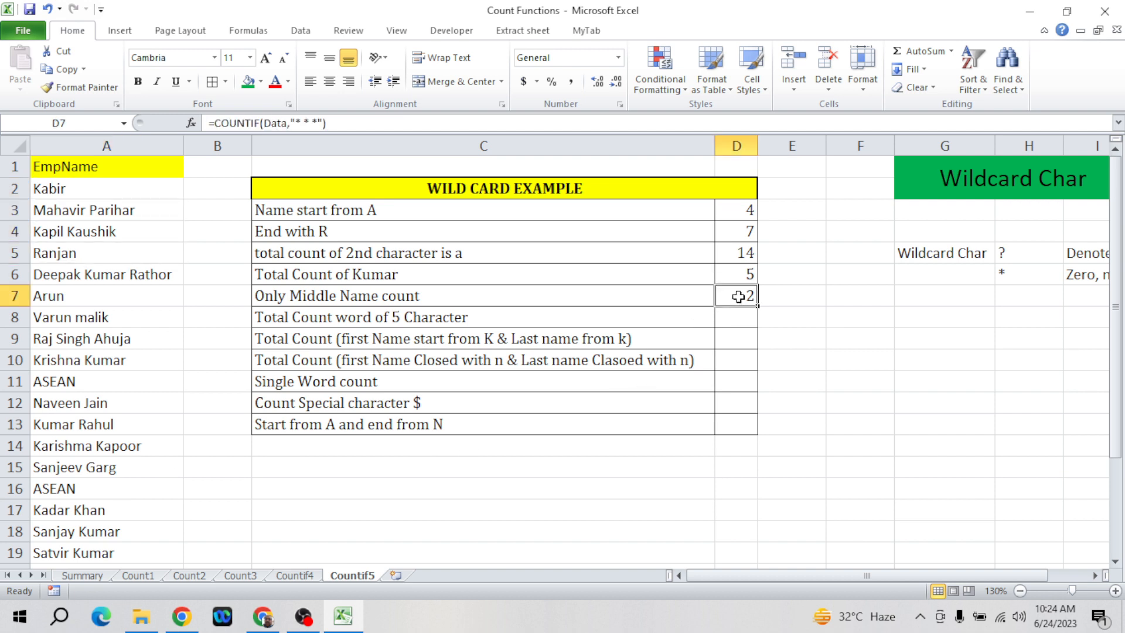
# - Enter a COUNTIF formula in D8 over the Data range with the criteria "?????" to count five-character words
pyautogui.press('Down')
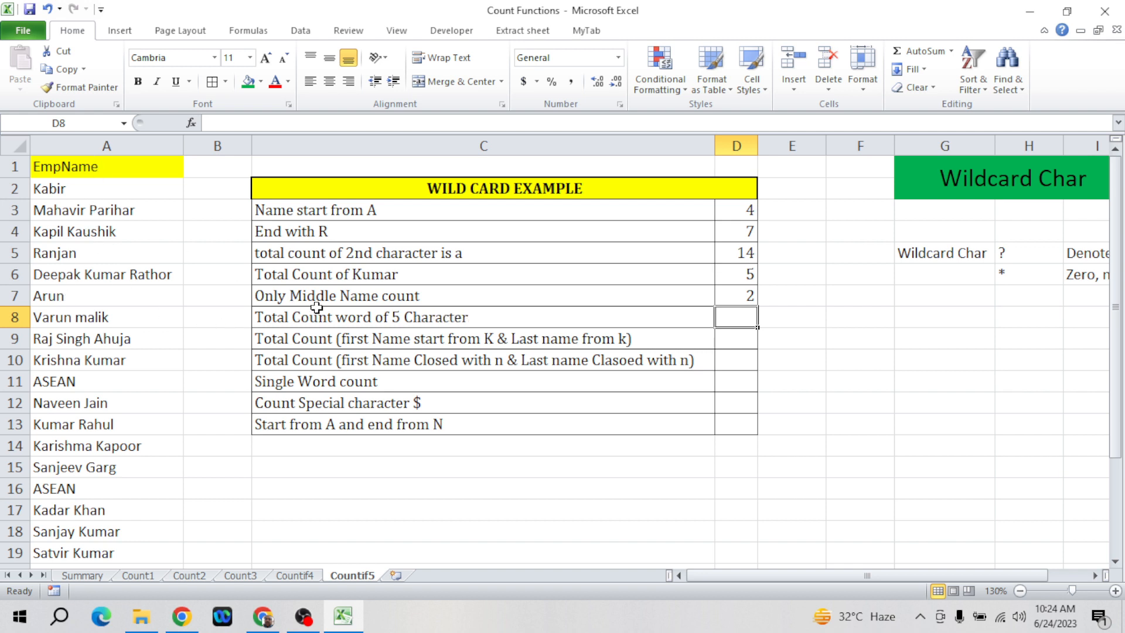
pyautogui.click(525, 319)
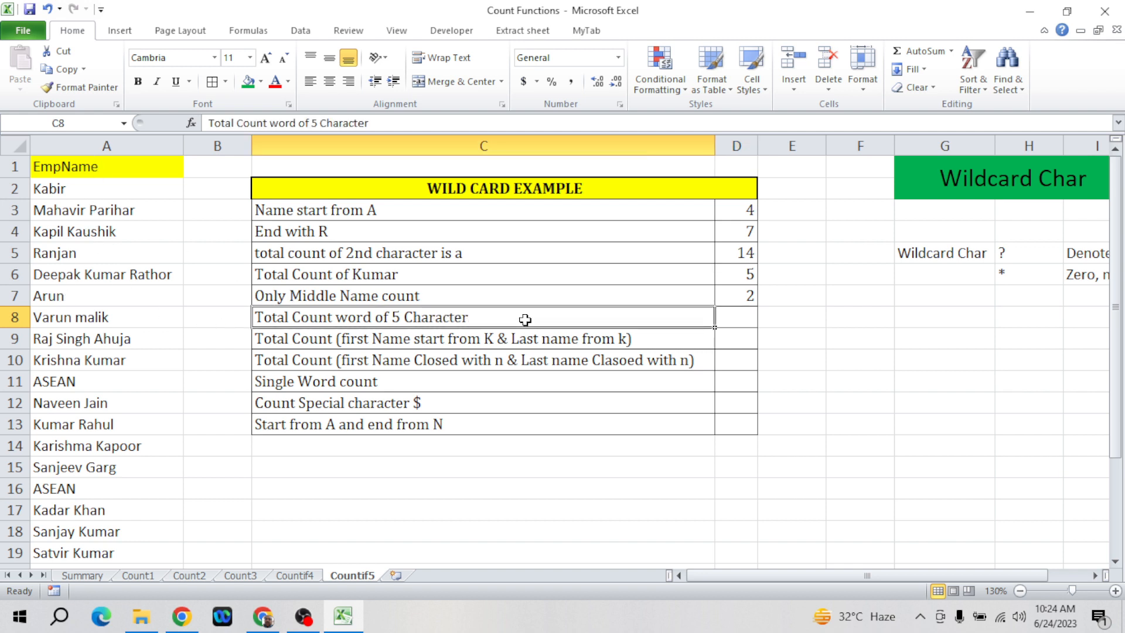
pyautogui.press('Right')
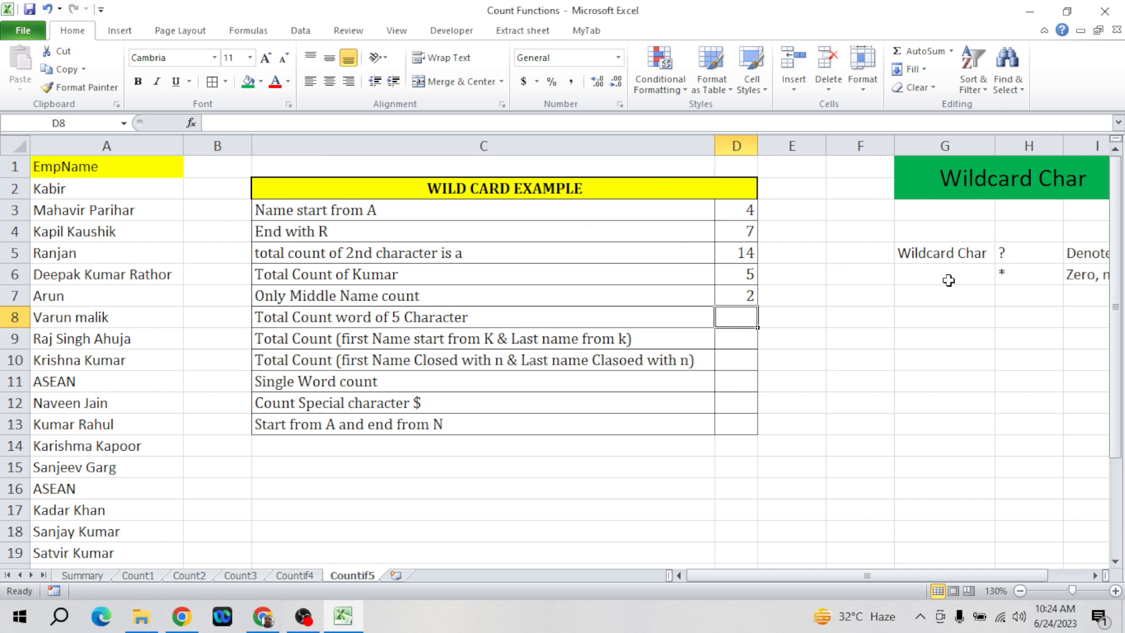
pyautogui.click(1012, 253)
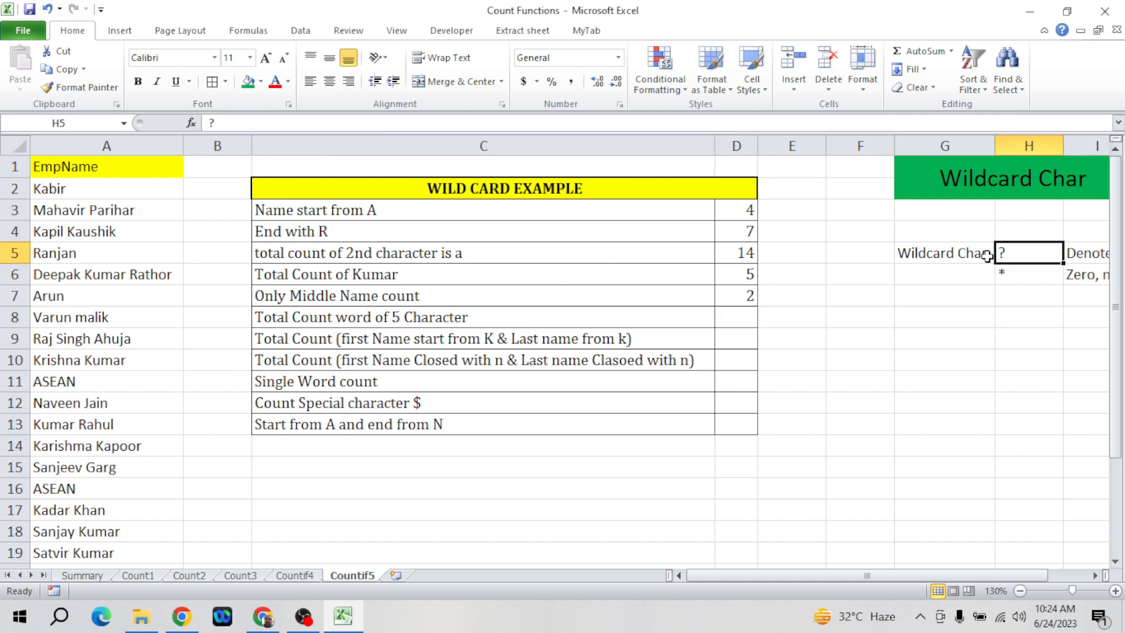
pyautogui.click(736, 318)
pyautogui.write('=coun')
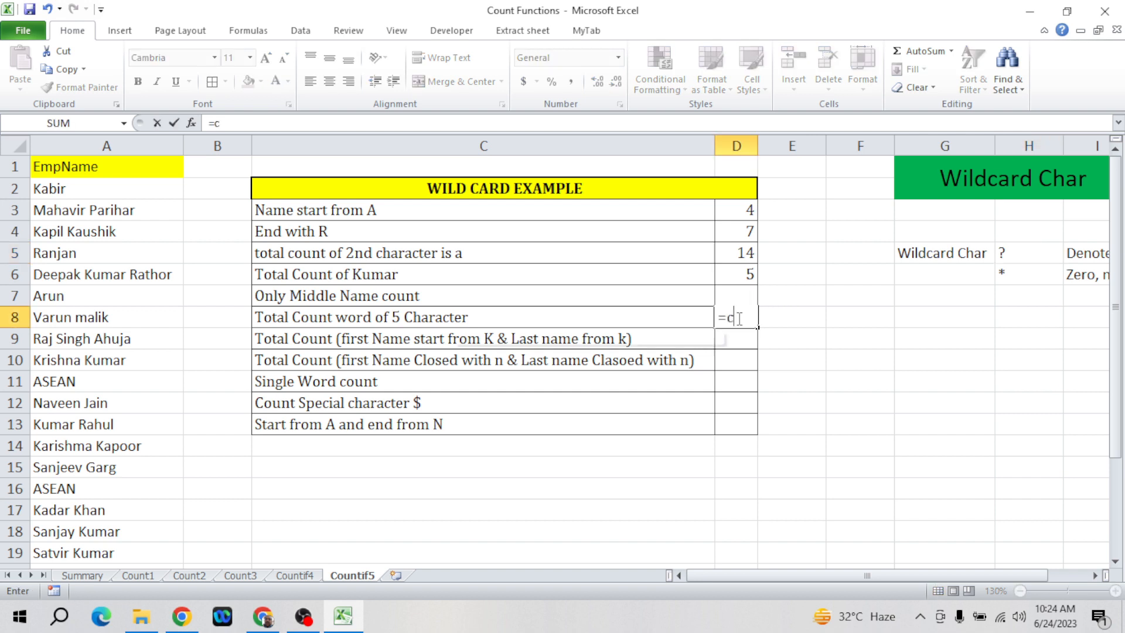
pyautogui.press('Down')
pyautogui.press('Down')
pyautogui.press('Down')
pyautogui.press('Tab')
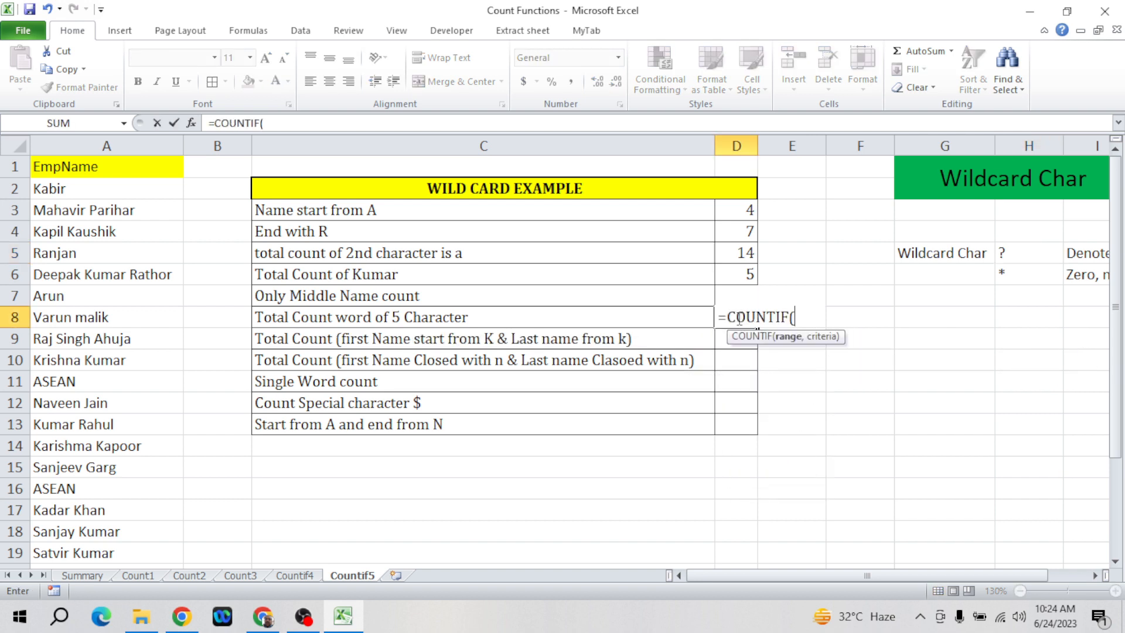
pyautogui.write('data')
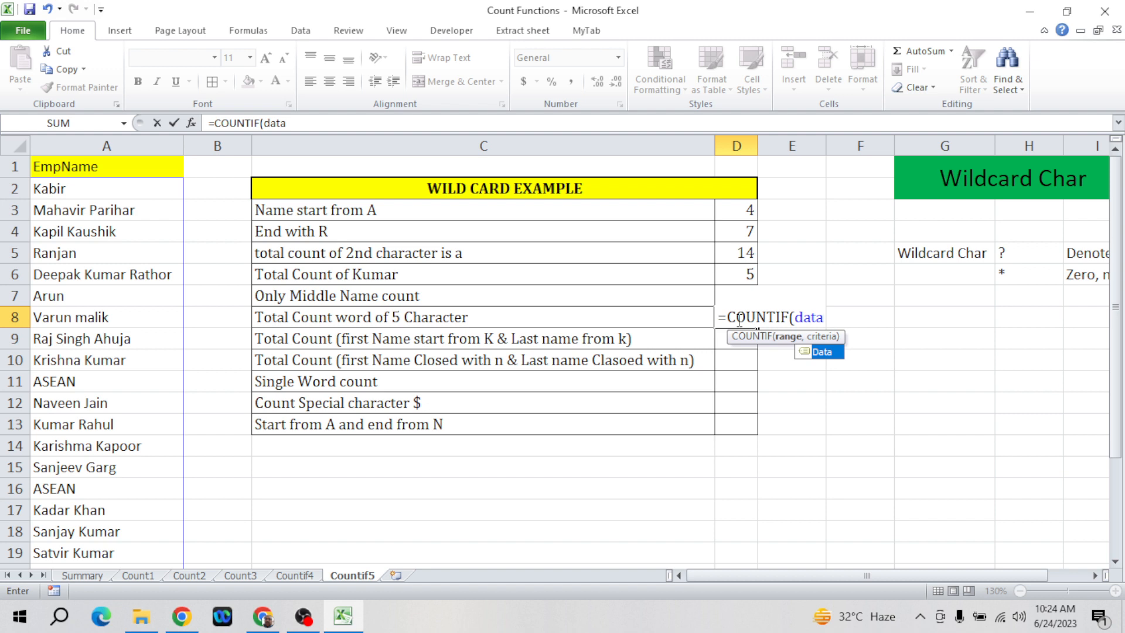
pyautogui.write(',"')
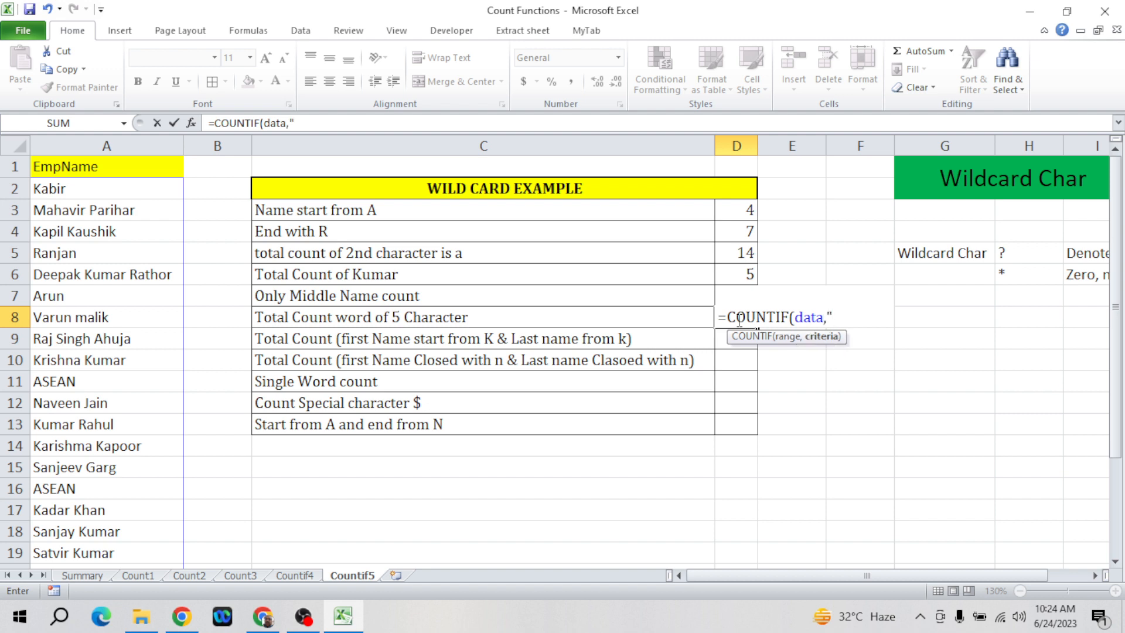
pyautogui.write('?????')
pyautogui.press('Return')
pyautogui.click(734, 317)
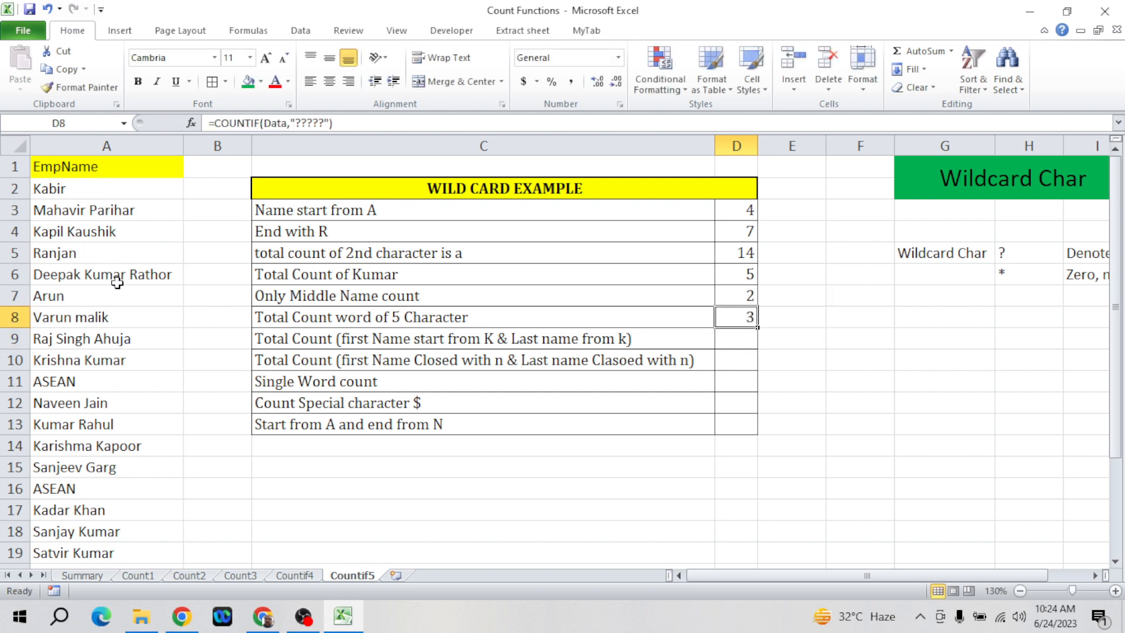
# - Look through the whole EmpName list for five-character entries to verify the count in D8
pyautogui.click(92, 299)
pyautogui.press('Up')
pyautogui.press('Up')
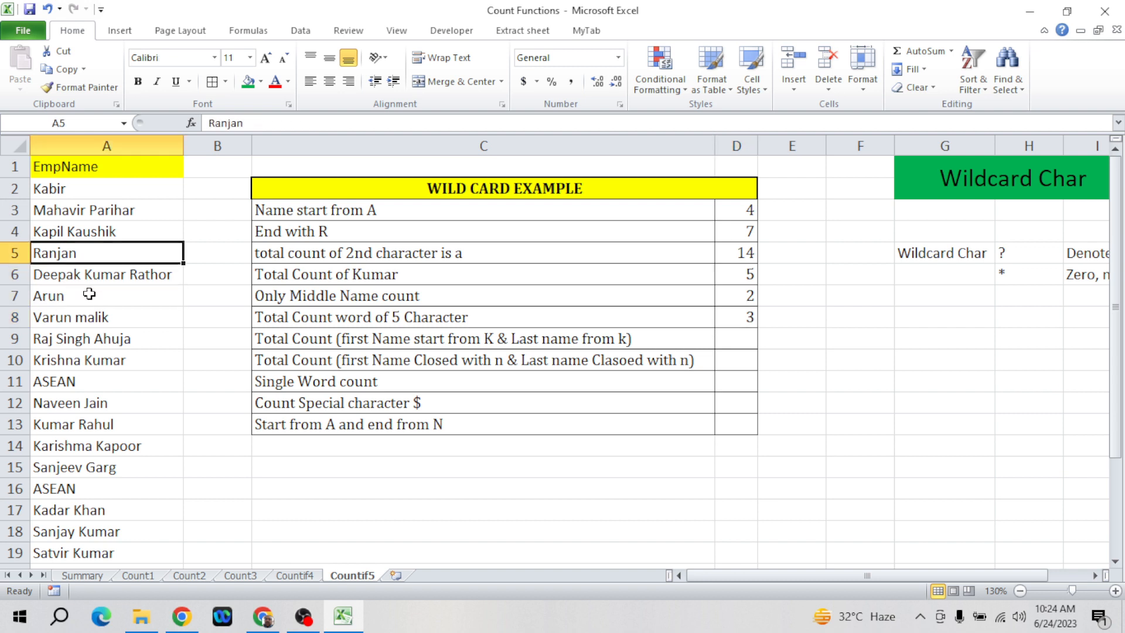
pyautogui.press('Down')
pyautogui.press('Down')
pyautogui.press('Down')
pyautogui.press('Down')
pyautogui.press('Down')
pyautogui.press('Down')
pyautogui.press('Down')
pyautogui.press('Down')
pyautogui.press('Down')
pyautogui.press('Down')
pyautogui.press('Down')
pyautogui.press('Down')
pyautogui.press('Down')
pyautogui.press('Down')
pyautogui.press('Down')
pyautogui.press('Down')
pyautogui.press('Down')
pyautogui.press('Down')
pyautogui.press('Down')
pyautogui.press('Up')
pyautogui.press('Up')
pyautogui.press('Up')
pyautogui.press('Up')
pyautogui.press('Up')
pyautogui.press('Up')
pyautogui.press('Up')
pyautogui.press('Up')
pyautogui.press('Up')
pyautogui.press('Up')
pyautogui.press('Up')
pyautogui.press('Up')
pyautogui.press('Up')
pyautogui.press('Up')
pyautogui.press('Up')
pyautogui.press('Up')
pyautogui.press('Up')
pyautogui.press('Up')
pyautogui.press('Up')
pyautogui.press('Up')
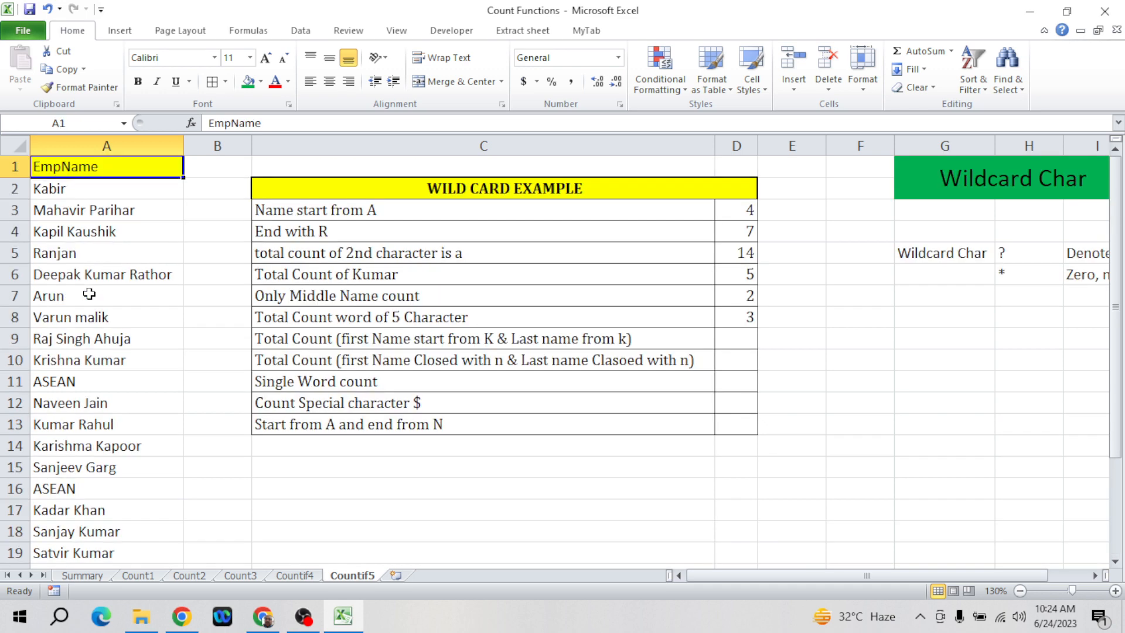
pyautogui.press('Down')
pyautogui.press('Down')
pyautogui.press('Up')
pyautogui.press('Up')
pyautogui.press('Down')
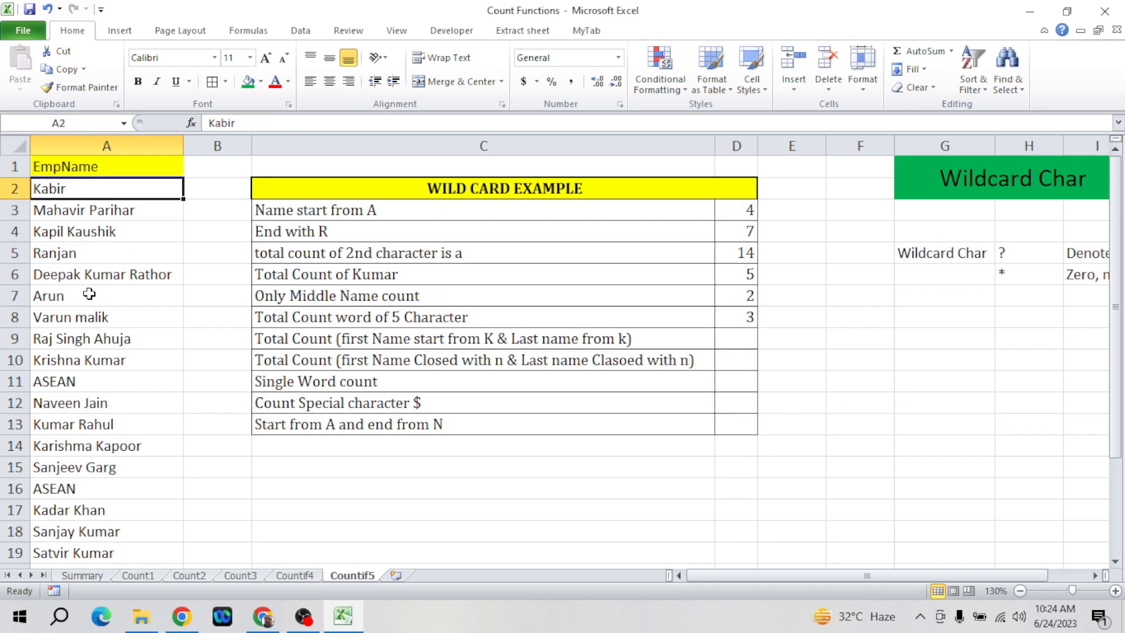
# - Read the task label in C9 about the first and last name's starting letters, and review the D8 formula
pyautogui.click(586, 339)
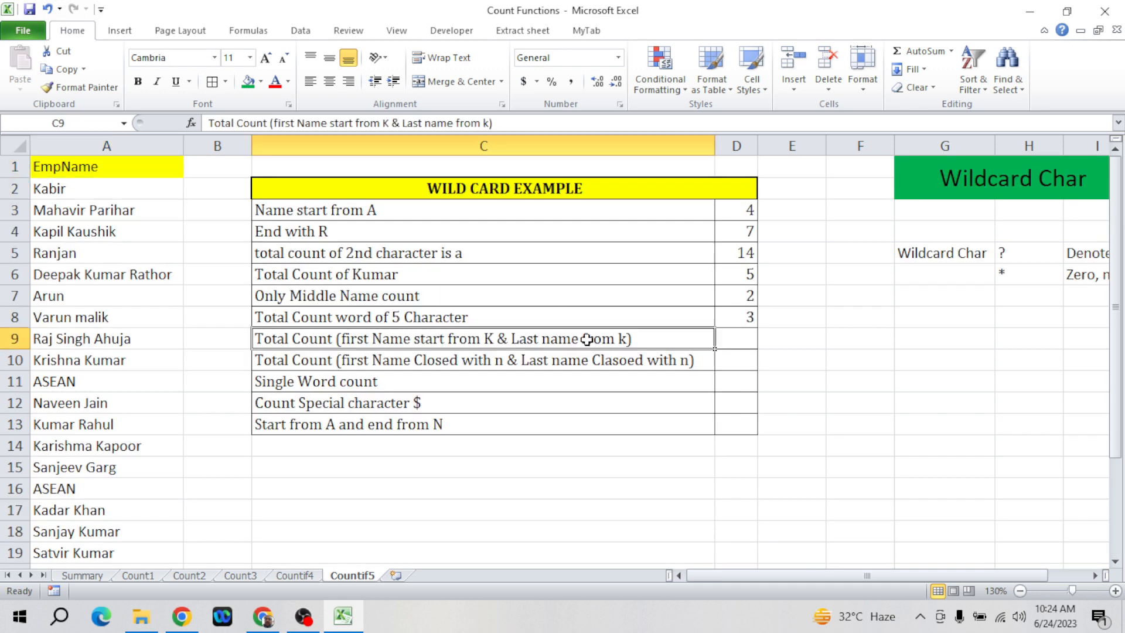
pyautogui.press('Up')
pyautogui.press('Down')
pyautogui.press('Up')
pyautogui.press('Right')
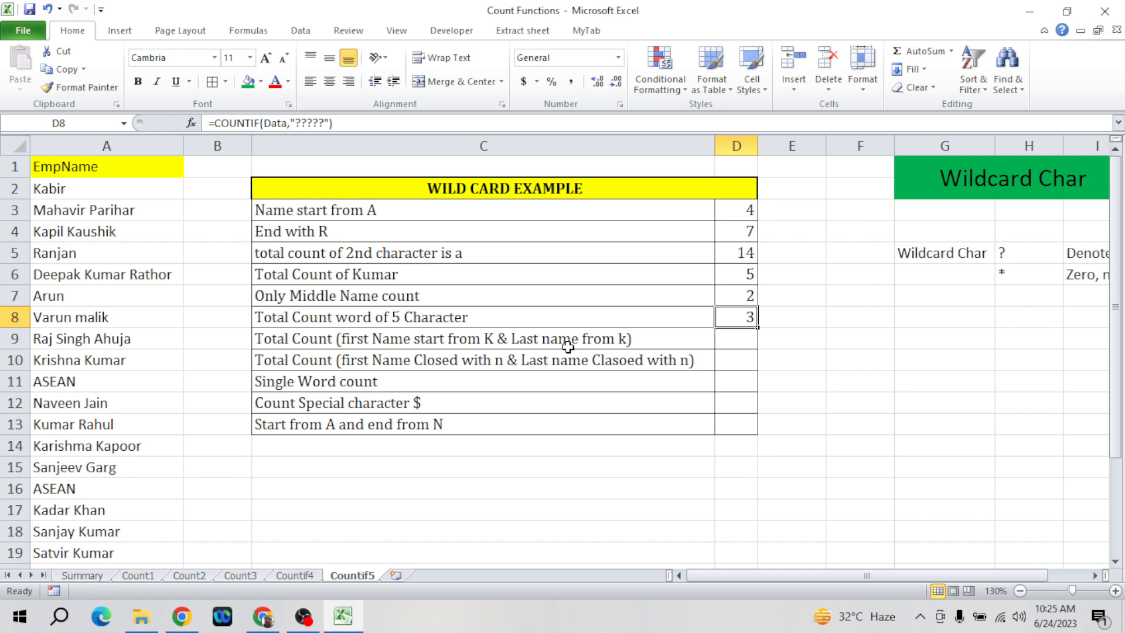
pyautogui.click(624, 340)
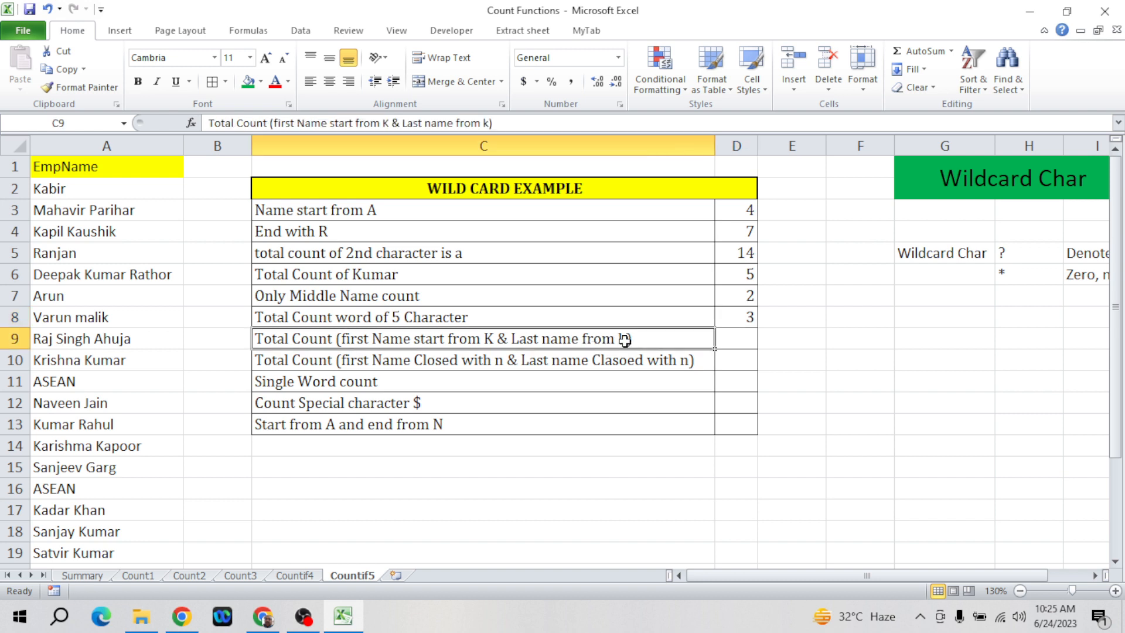
# - Reword the label in C9 to read "Total Count (first Name start from K & Last name start from k)"
pyautogui.doubleClick(584, 340)
pyautogui.write('s')
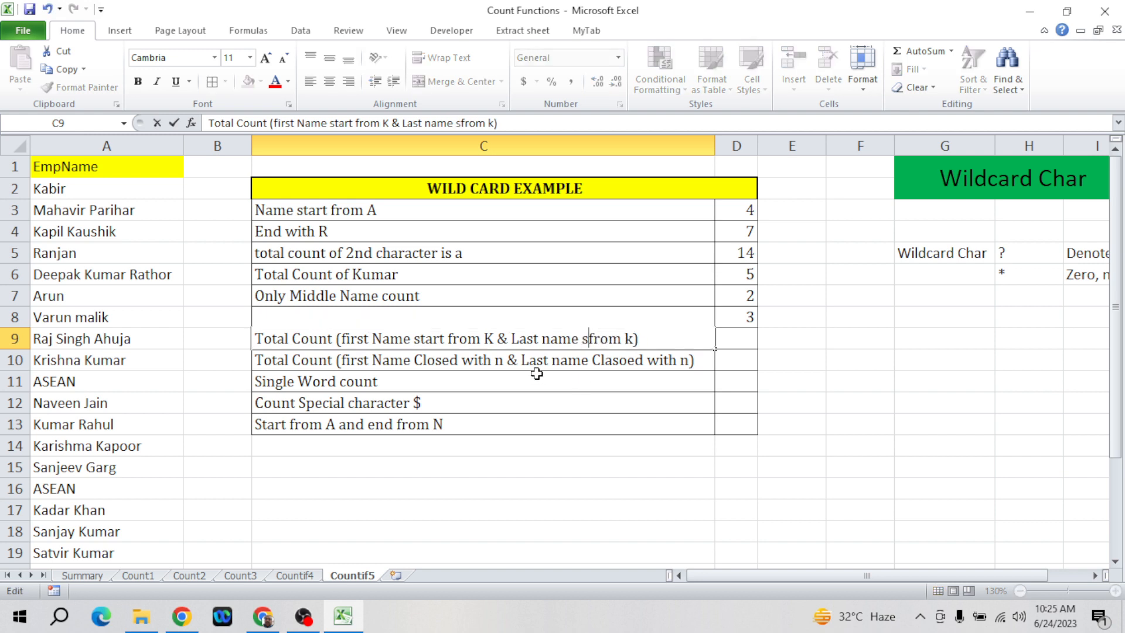
pyautogui.write('tart')
pyautogui.press('Return')
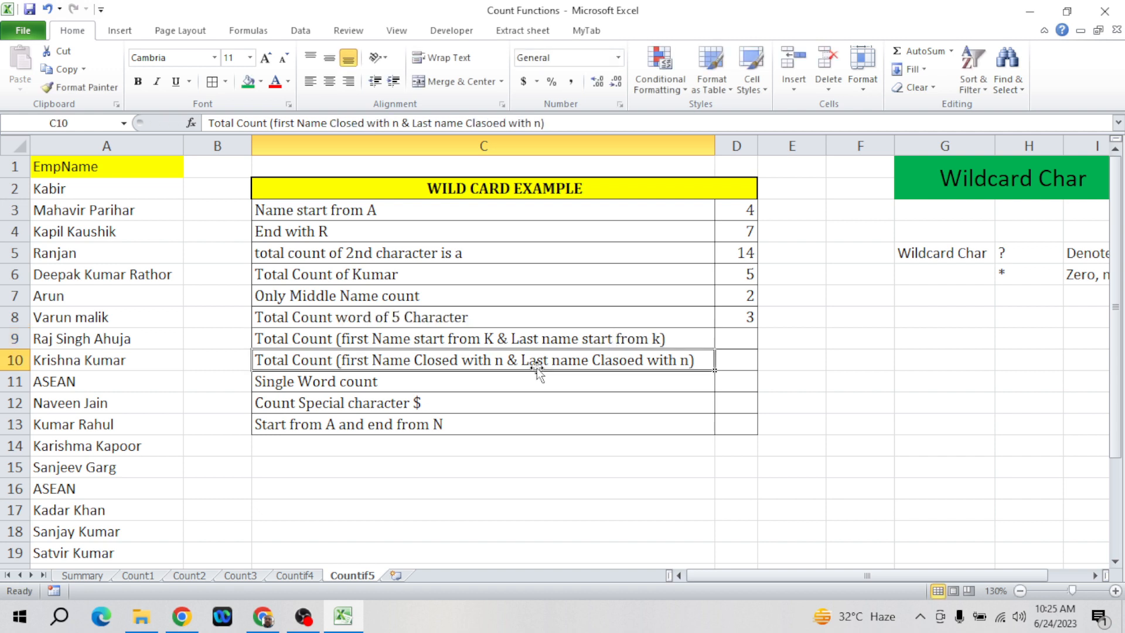
pyautogui.press('Up')
pyautogui.press('Right')
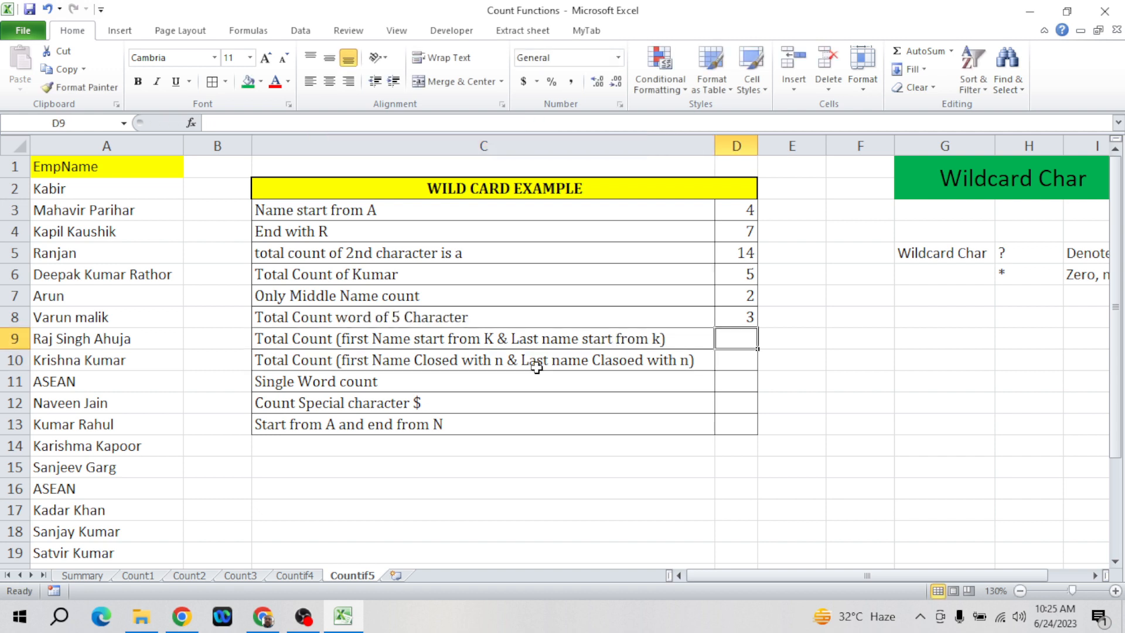
pyautogui.press('Left')
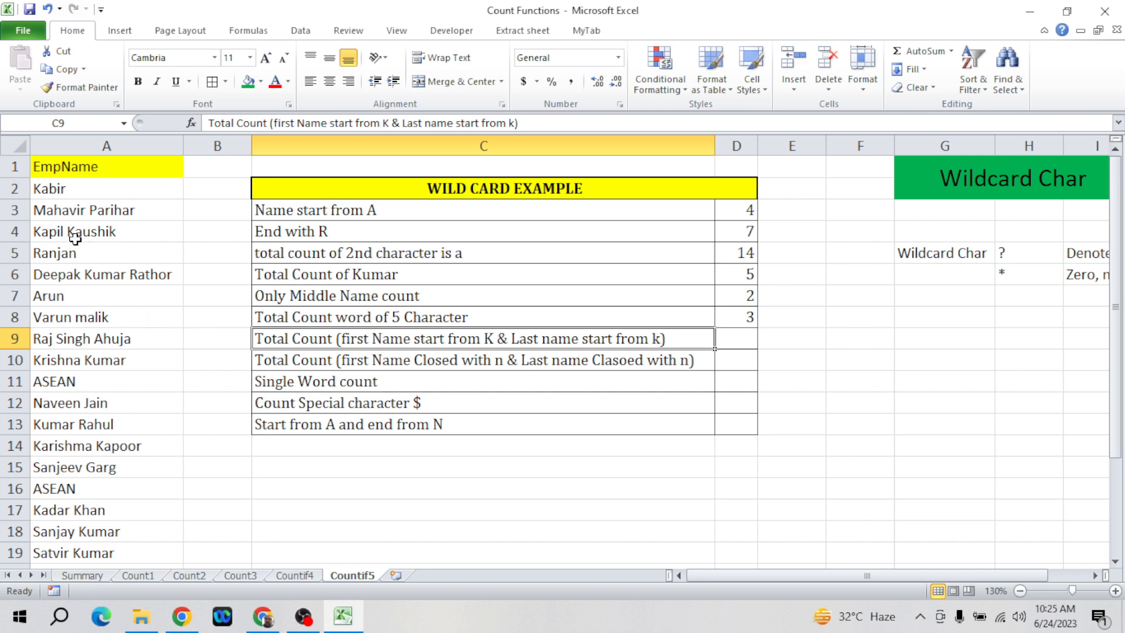
# - Enter =COUNTIF(Data,"K* K*") in D9 to count names whose first and last names both start with K
pyautogui.click(43, 234)
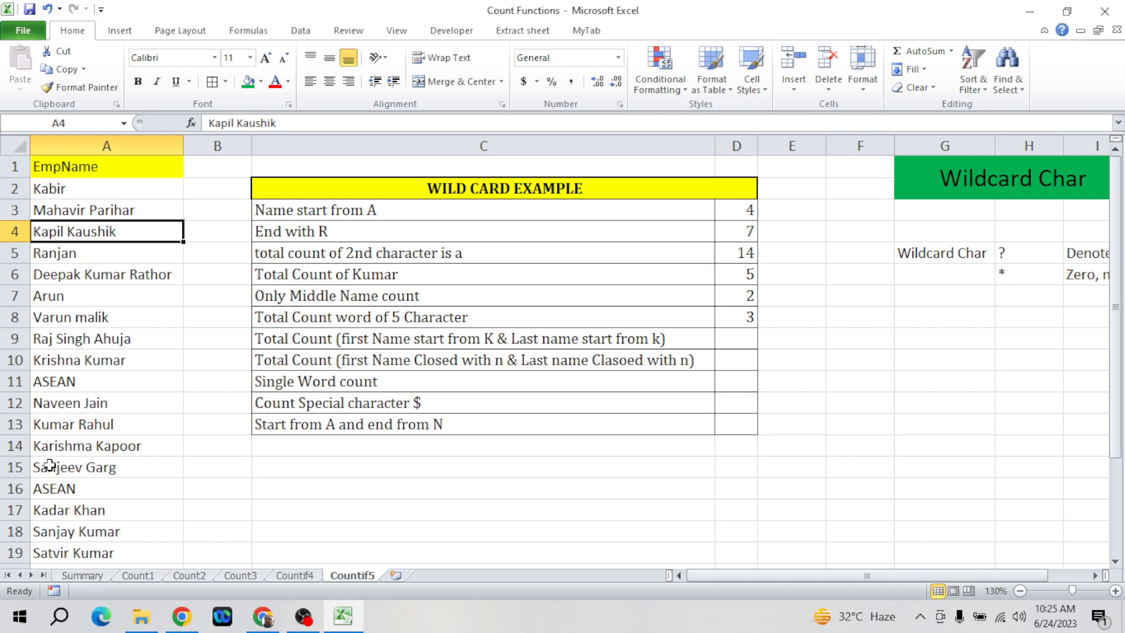
pyautogui.click(122, 449)
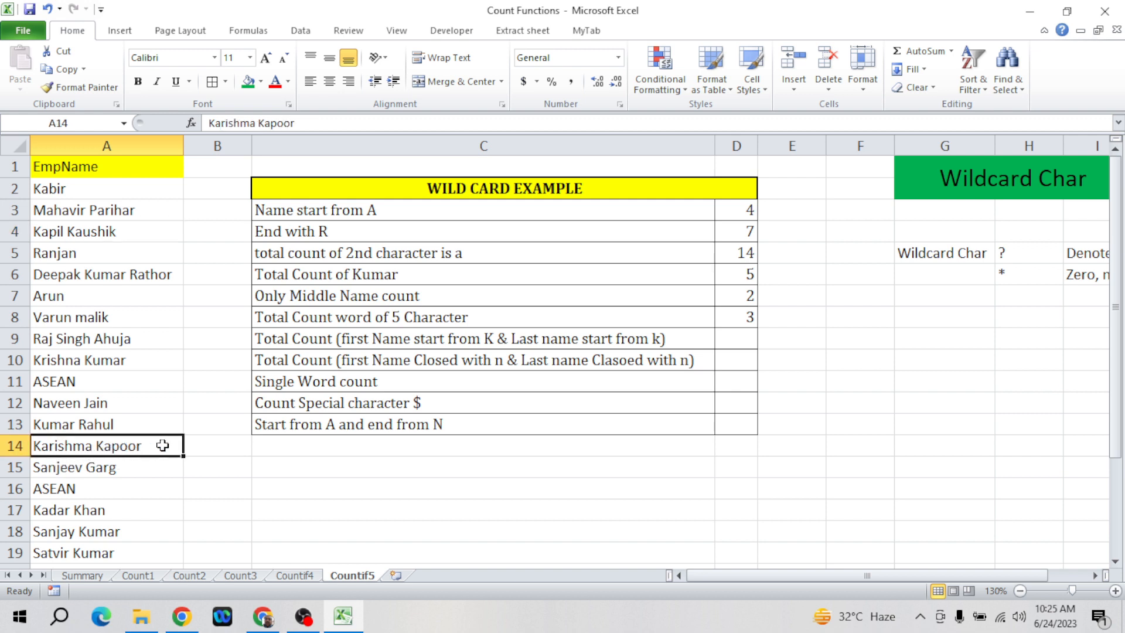
pyautogui.click(737, 338)
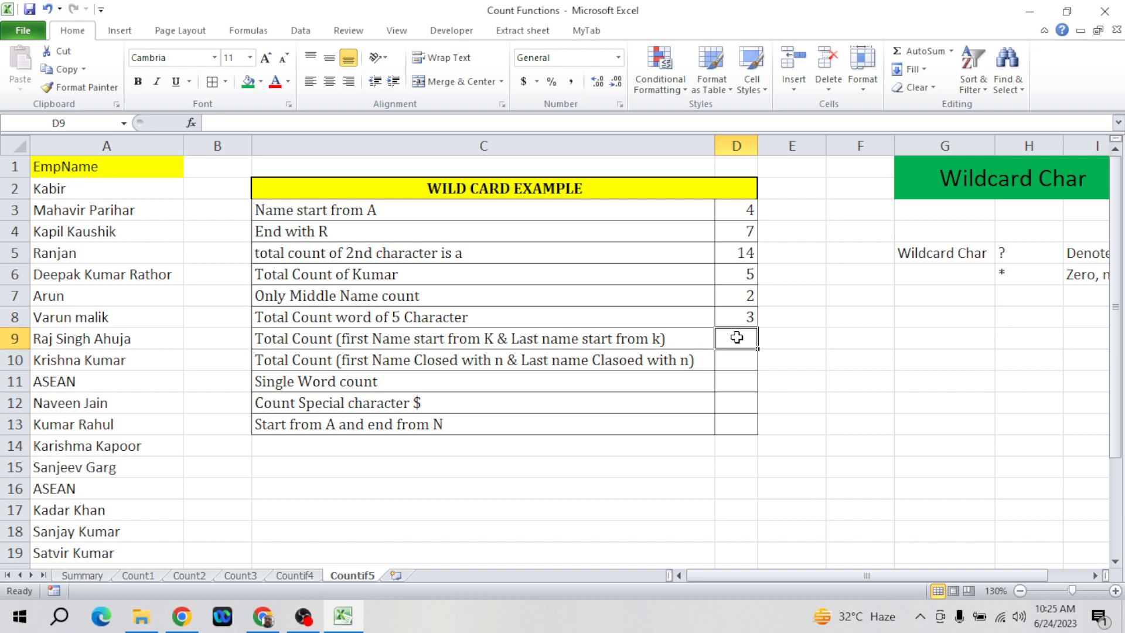
pyautogui.write('=coun')
pyautogui.press('Down')
pyautogui.press('Down')
pyautogui.press('Down')
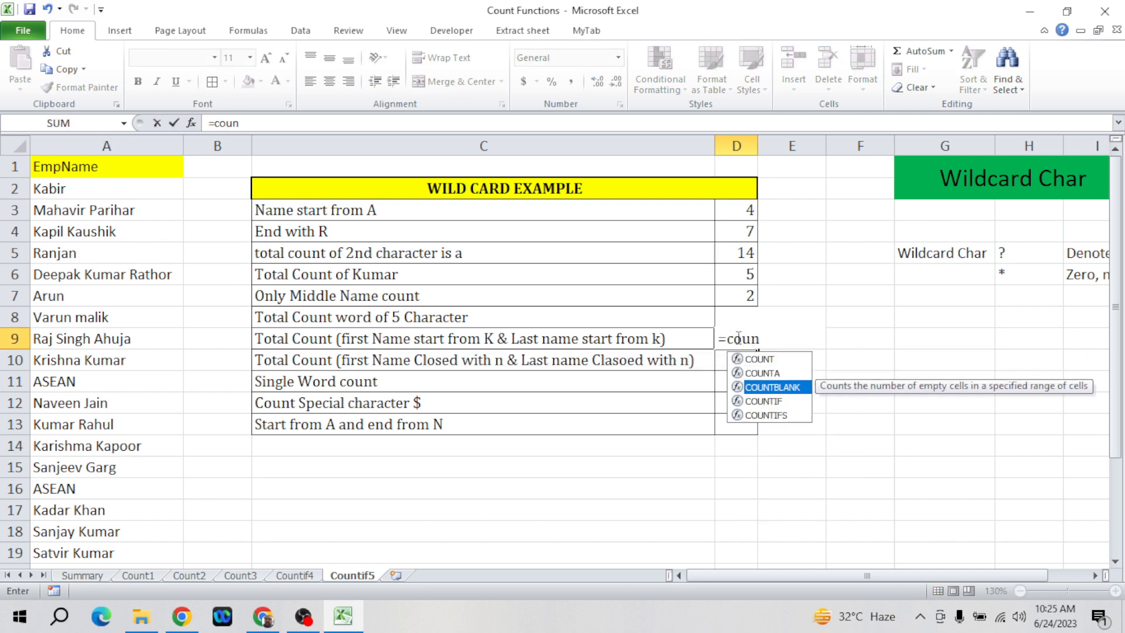
pyautogui.press('Tab')
pyautogui.write('da')
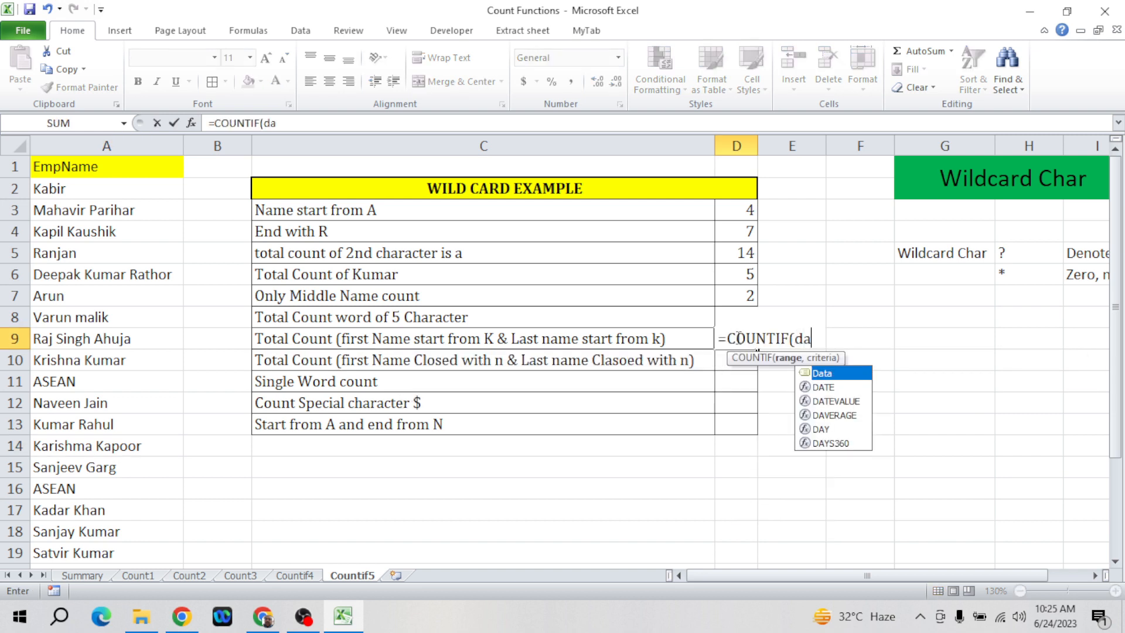
pyautogui.write('ta,')
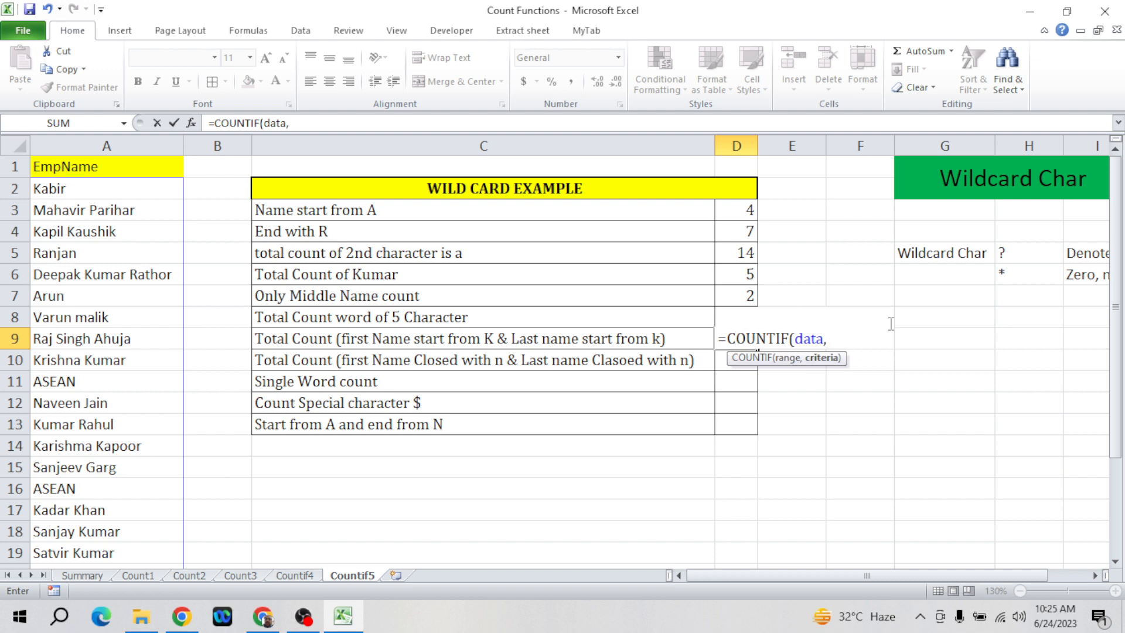
pyautogui.write('"')
pyautogui.write('K*')
pyautogui.write('K*"')
pyautogui.press('Return')
pyautogui.press('Up')
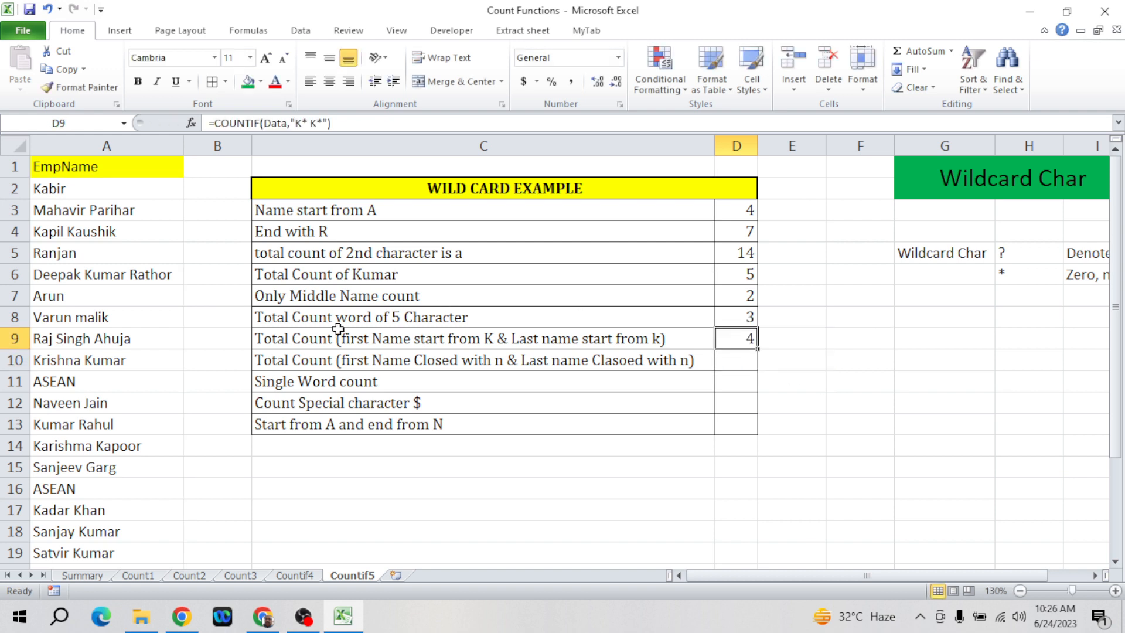
# - Check the EmpName column for entries whose first and last names both start with K
pyautogui.click(103, 361)
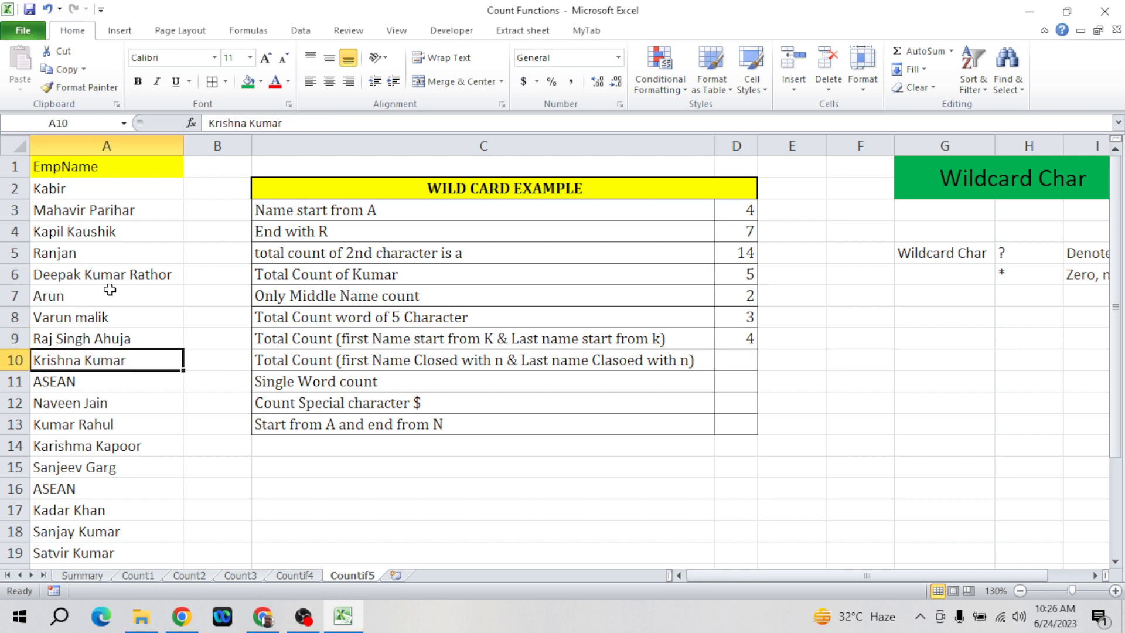
pyautogui.click(96, 231)
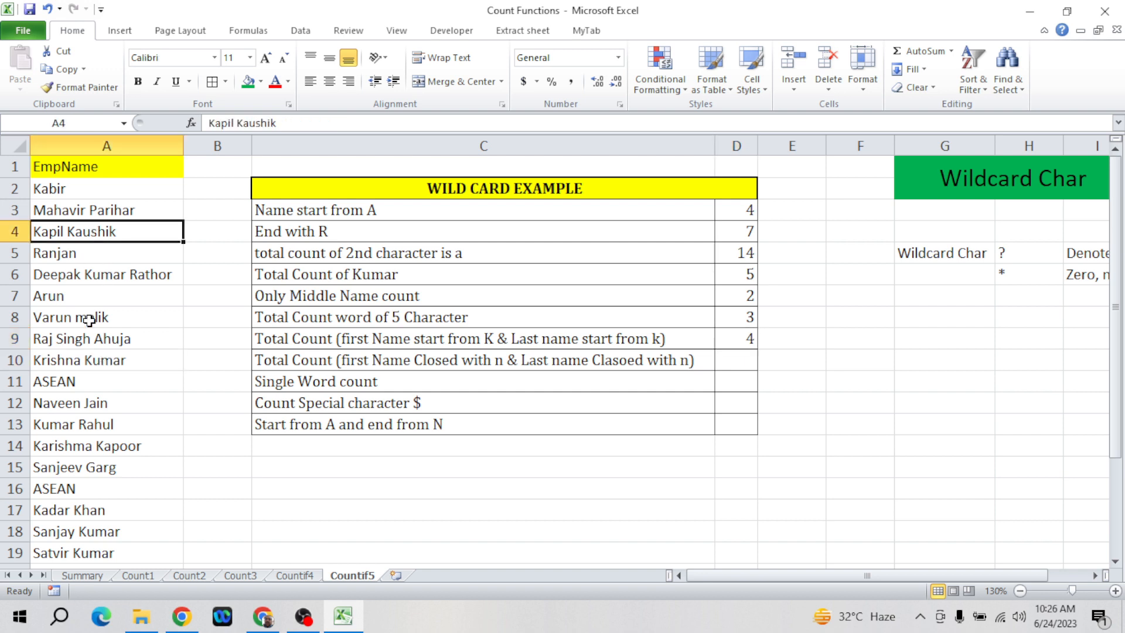
pyautogui.click(103, 446)
pyautogui.press('Down')
pyautogui.press('Down')
pyautogui.press('Down')
pyautogui.press('Down')
pyautogui.press('Down')
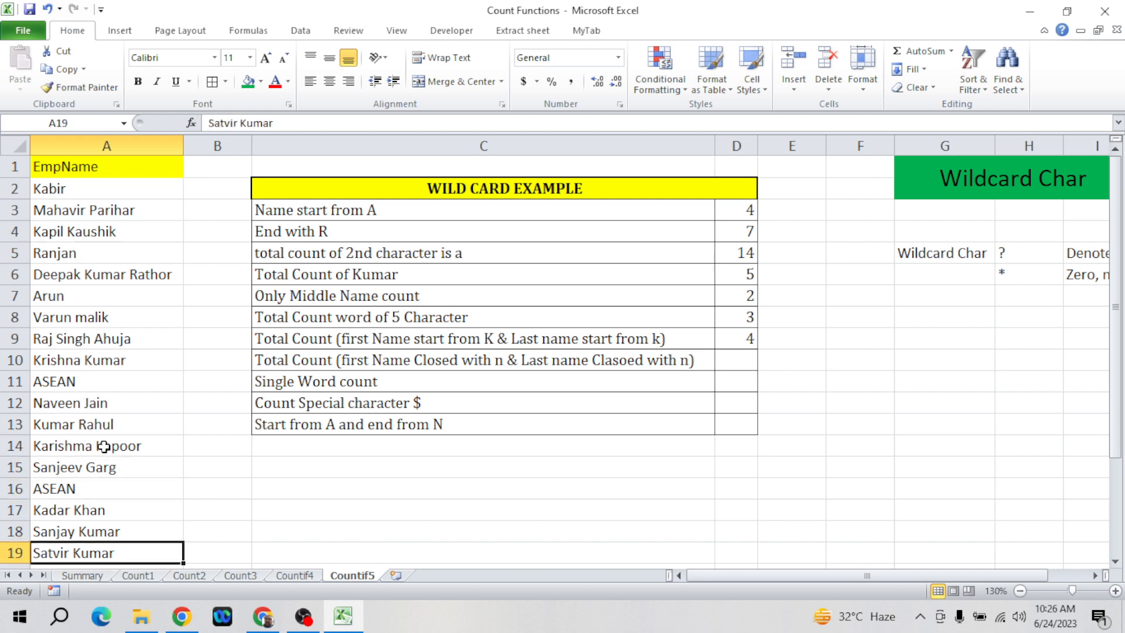
pyautogui.press('Up')
pyautogui.press('Up')
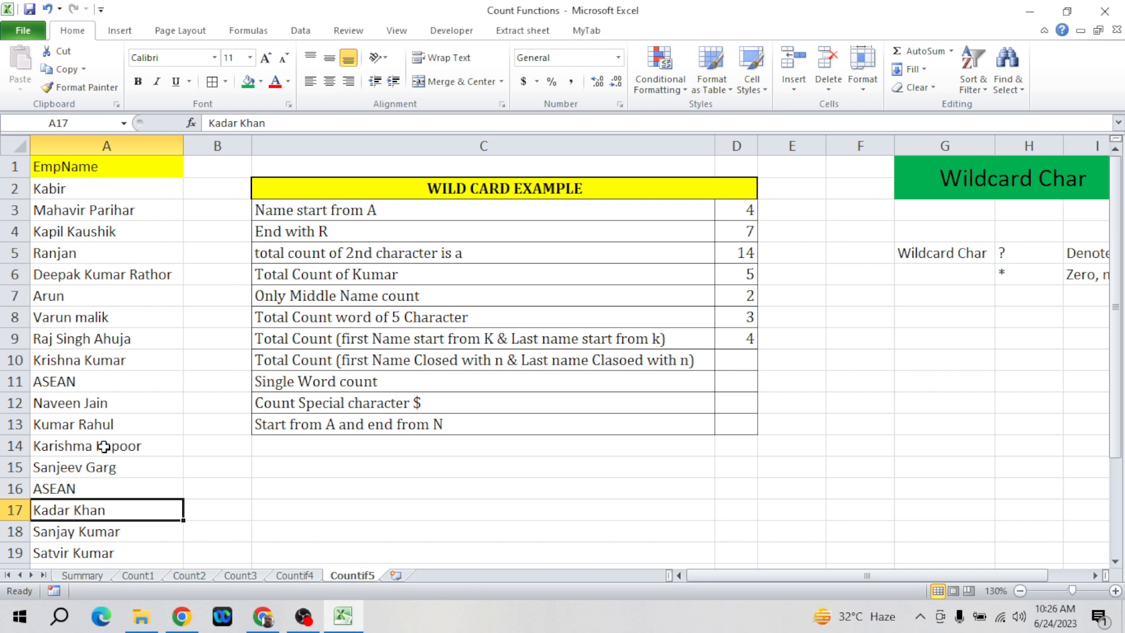
pyautogui.hotkey('ctrl', 'Up')
pyautogui.hotkey('alt', 'd')
pyautogui.press('f')
pyautogui.press('f')
pyautogui.press('Right')
pyautogui.press('Right')
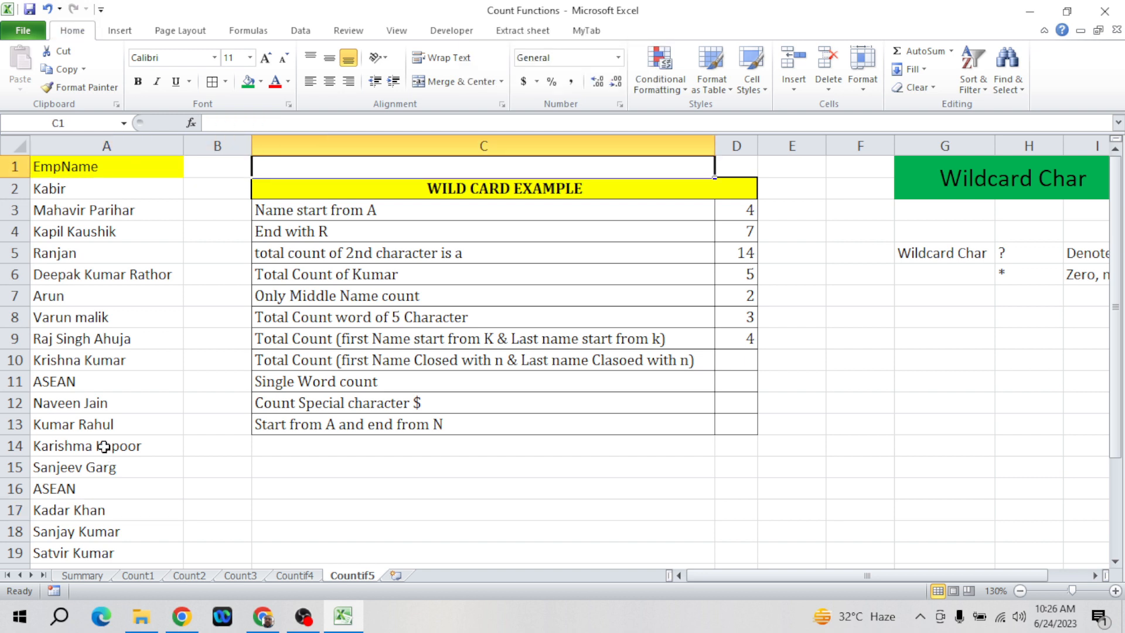
# - Read the criterion in C10 and inspect the closing letters of the first and last name in A12
pyautogui.press('Down')
pyautogui.press('Down')
pyautogui.press('Down')
pyautogui.press('Down')
pyautogui.press('Down')
pyautogui.press('Down')
pyautogui.press('Down')
pyautogui.press('Down')
pyautogui.press('Down')
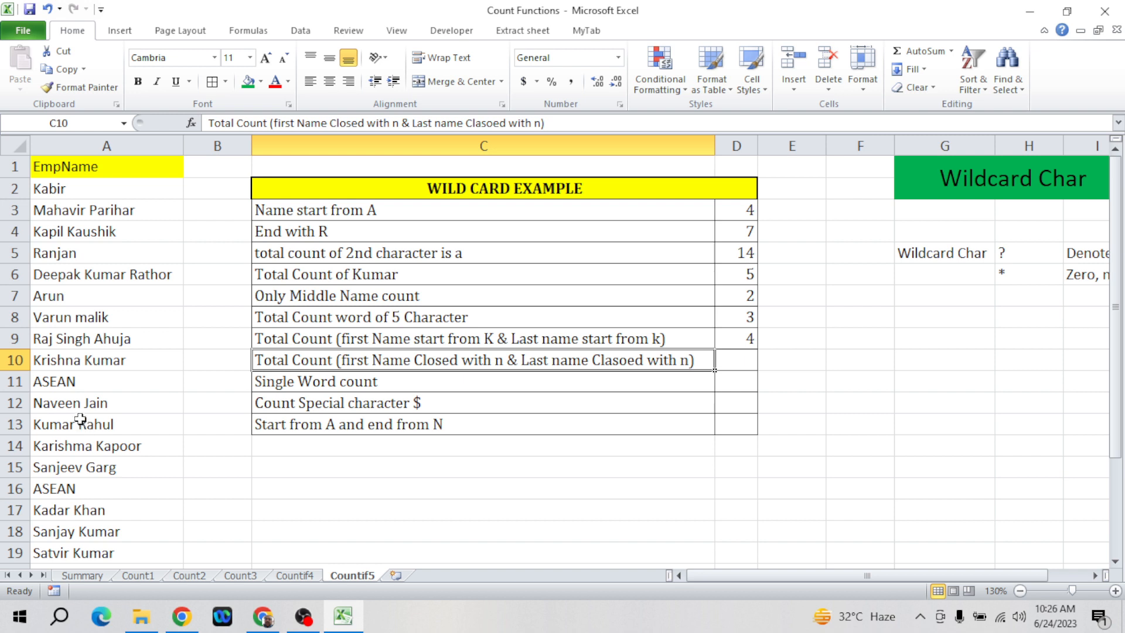
pyautogui.click(103, 404)
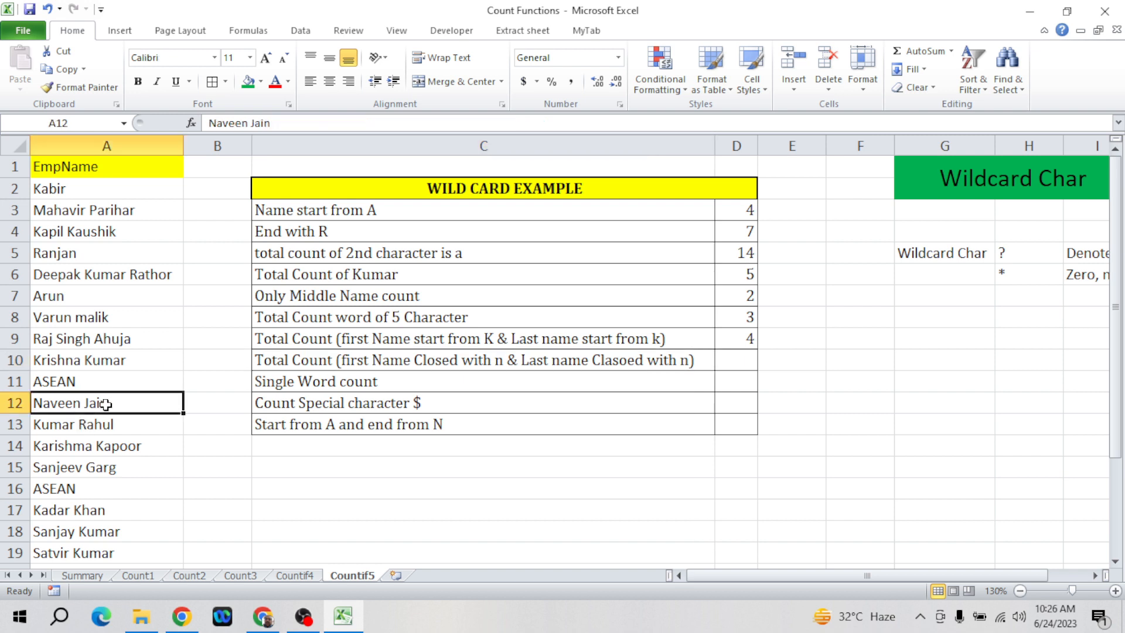
pyautogui.doubleClick(103, 403)
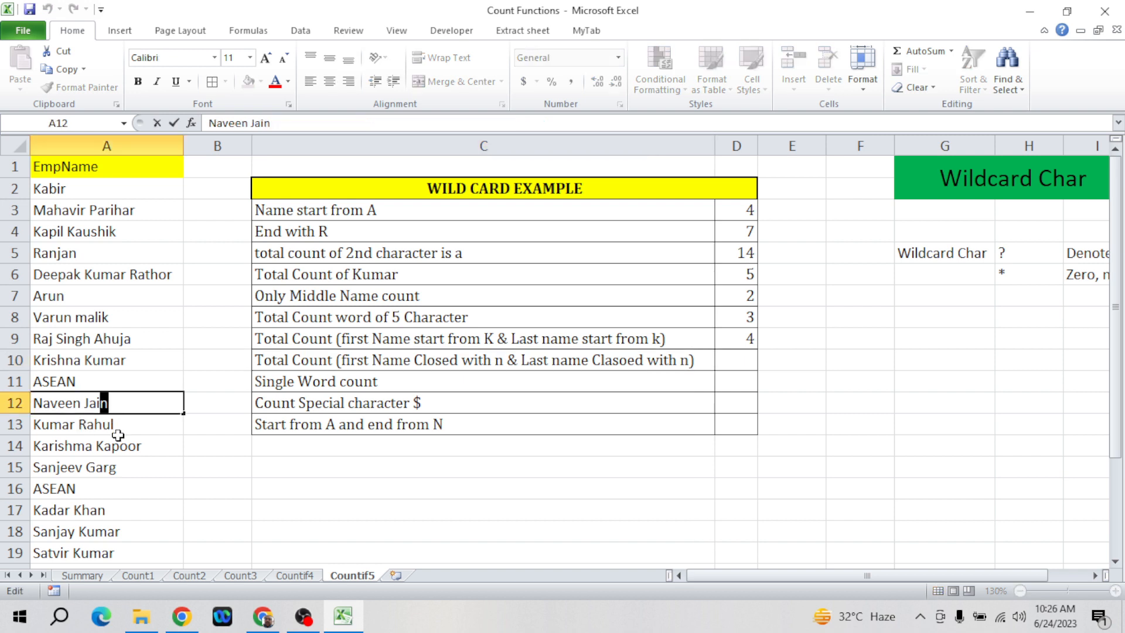
pyautogui.press('Left')
pyautogui.press('Left')
pyautogui.press('Left')
pyautogui.press('Left')
pyautogui.hotkey('shift', 'Left')
pyautogui.press('Escape')
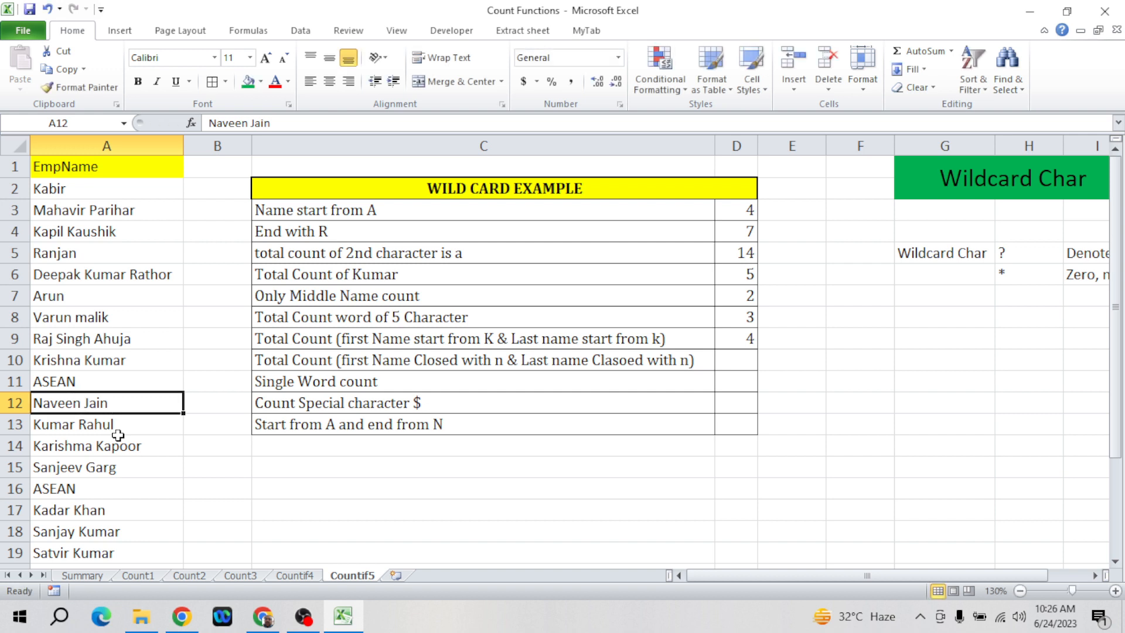
pyautogui.click(731, 359)
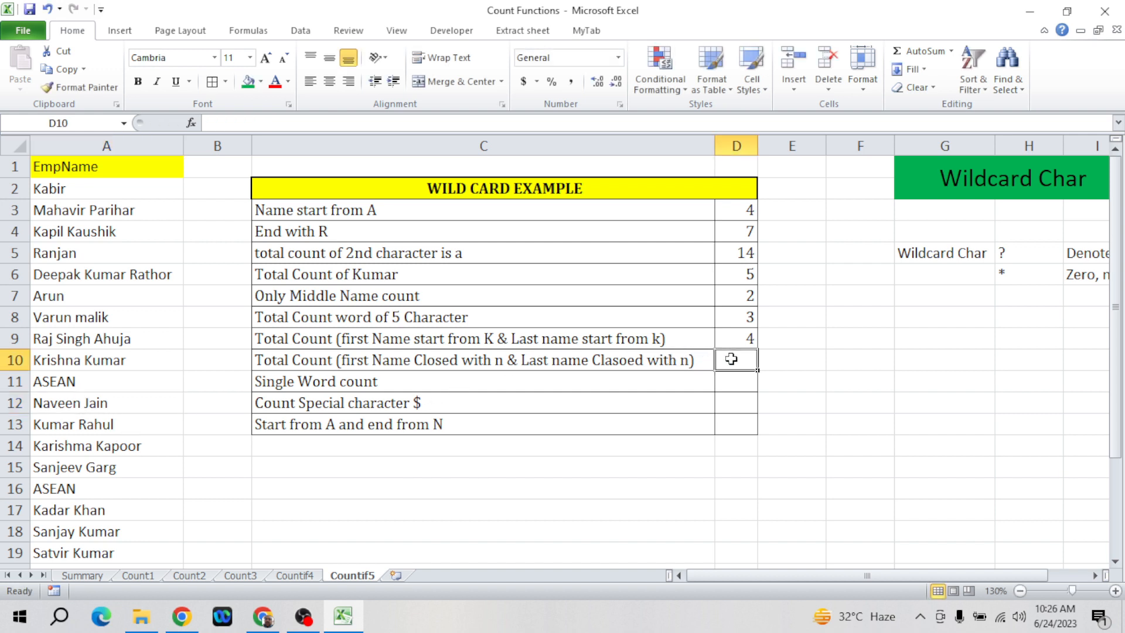
pyautogui.write('=coun')
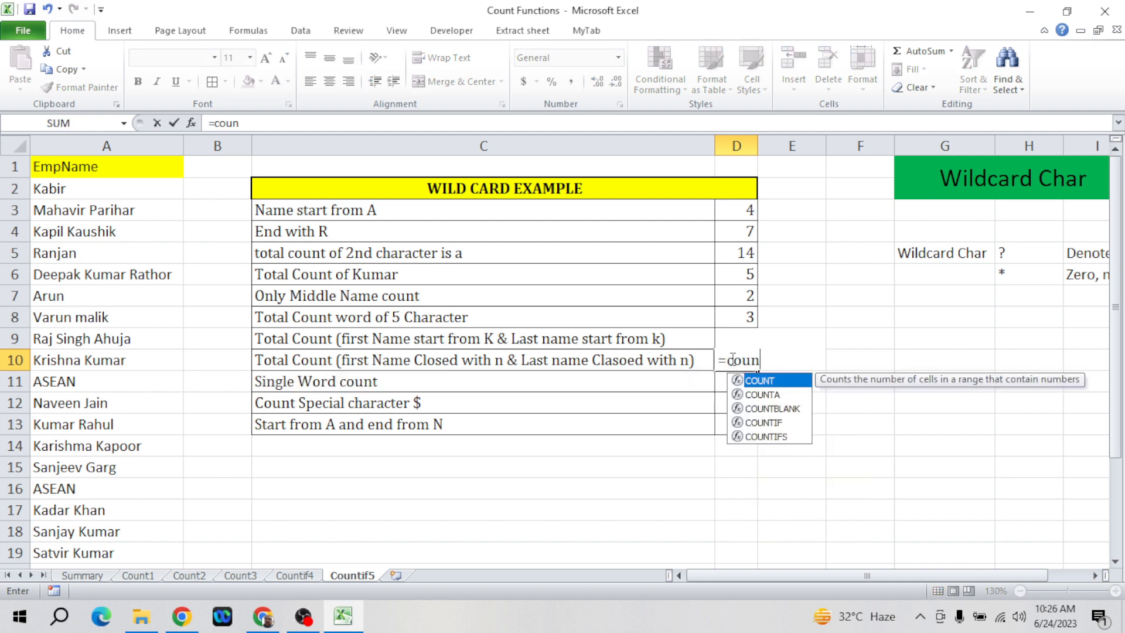
pyautogui.press('Down')
pyautogui.press('Down')
pyautogui.press('Down')
pyautogui.press('Tab')
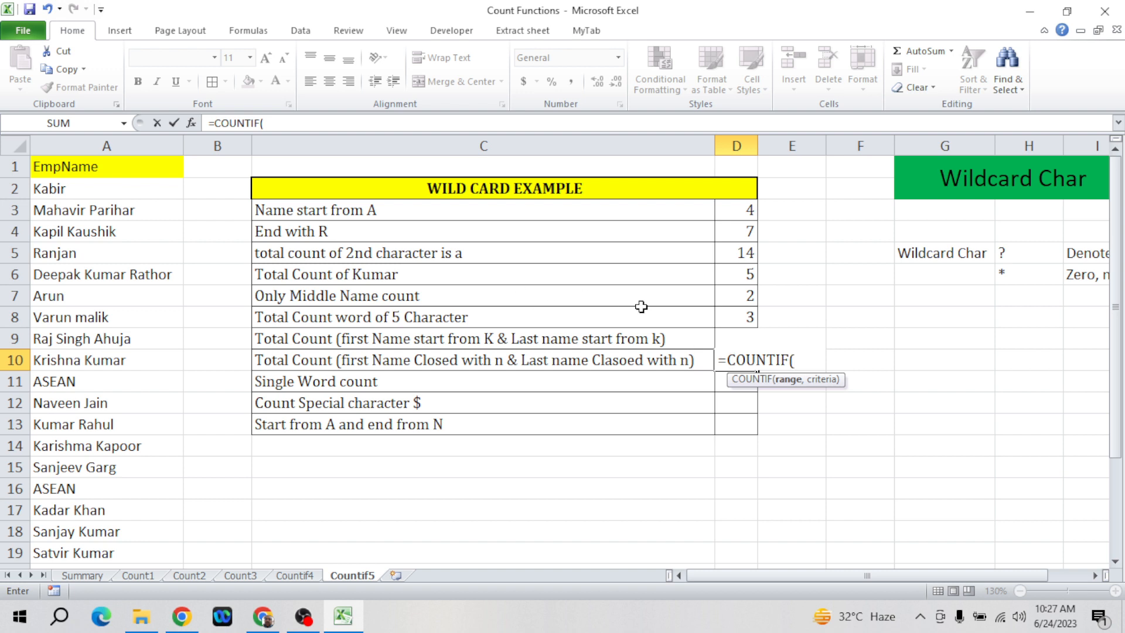
pyautogui.write('data,')
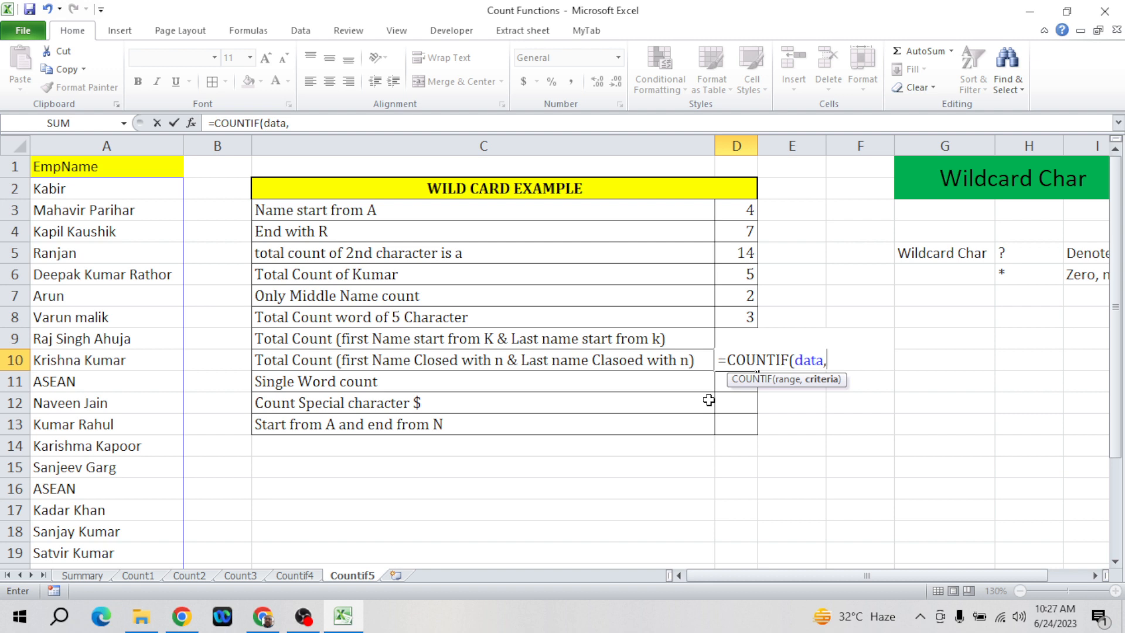
pyautogui.write('"')
pyautogui.press('Escape')
pyautogui.hotkey('ctrl', 'z')
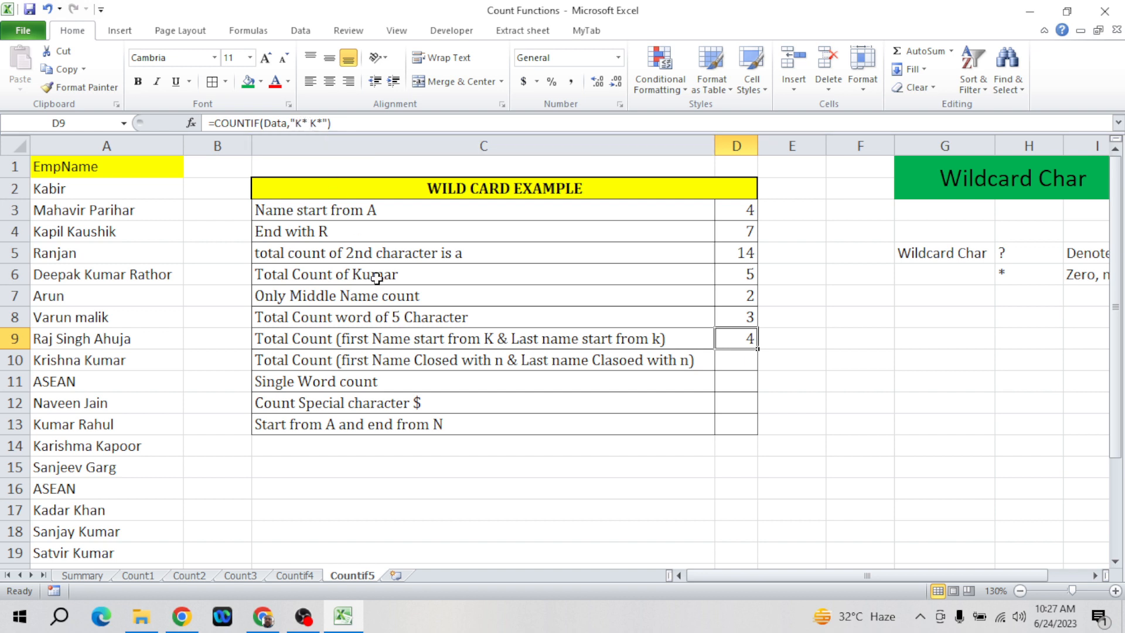
# - Enter =COUNTIF(Data,"*n *n") in D10 to count names whose first and last names both end with n
pyautogui.press('Down')
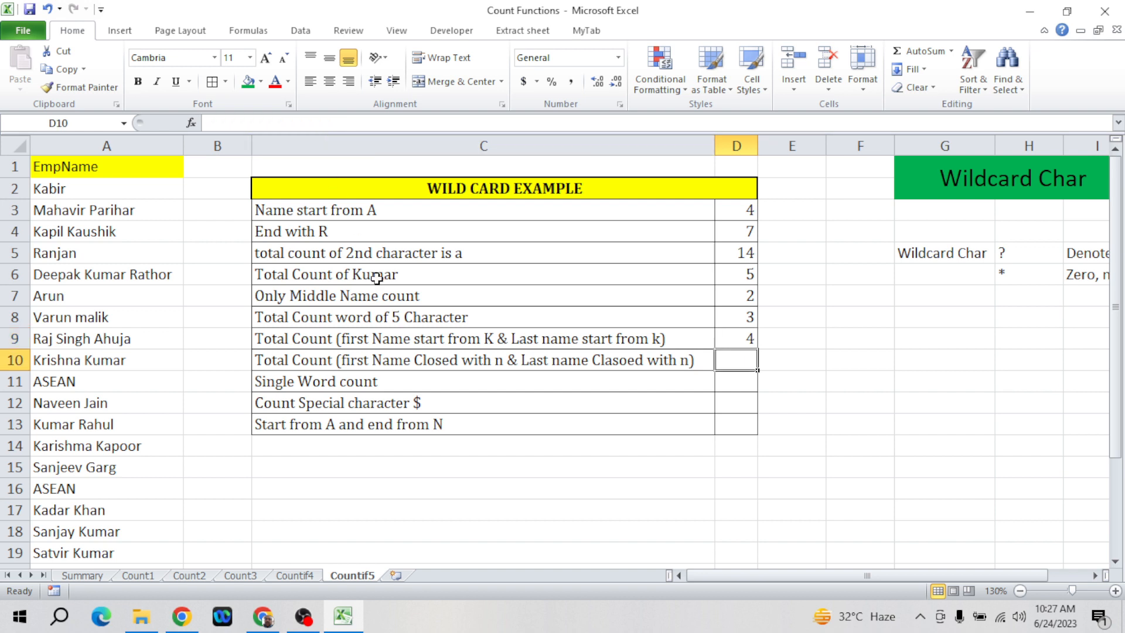
pyautogui.write('=coun')
pyautogui.press('Down')
pyautogui.press('Down')
pyautogui.press('Down')
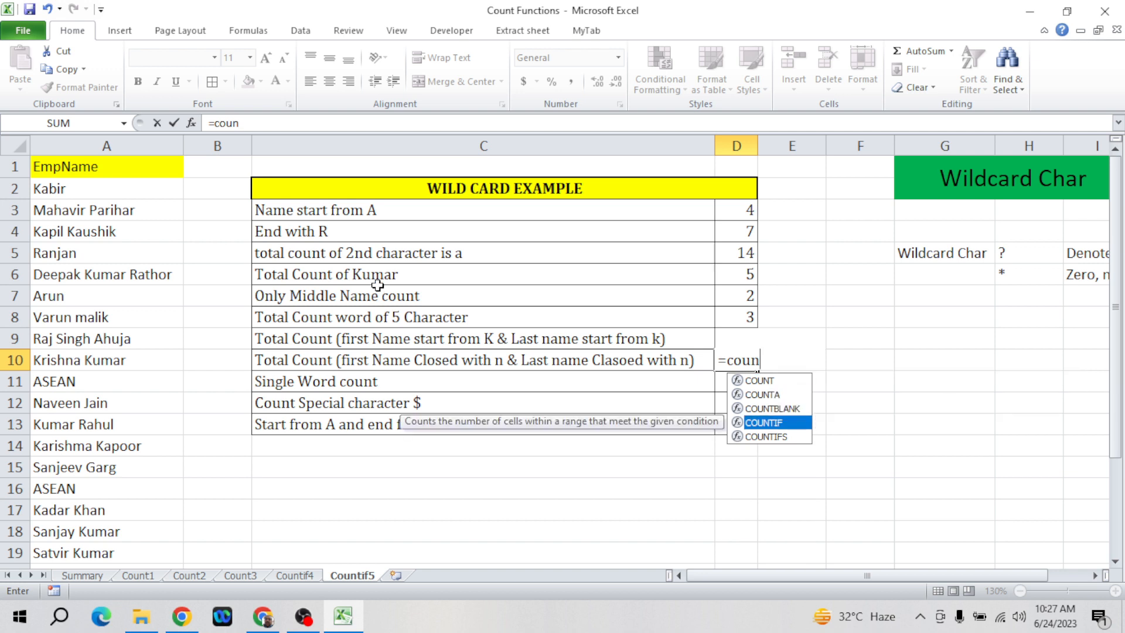
pyautogui.press('Tab')
pyautogui.write('data')
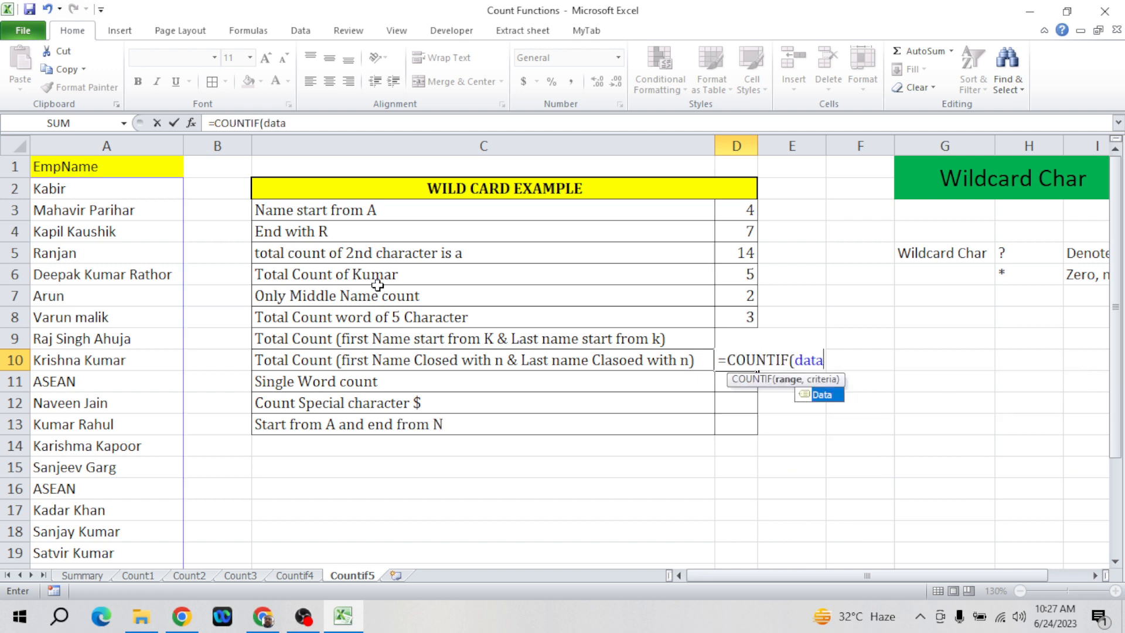
pyautogui.write(',')
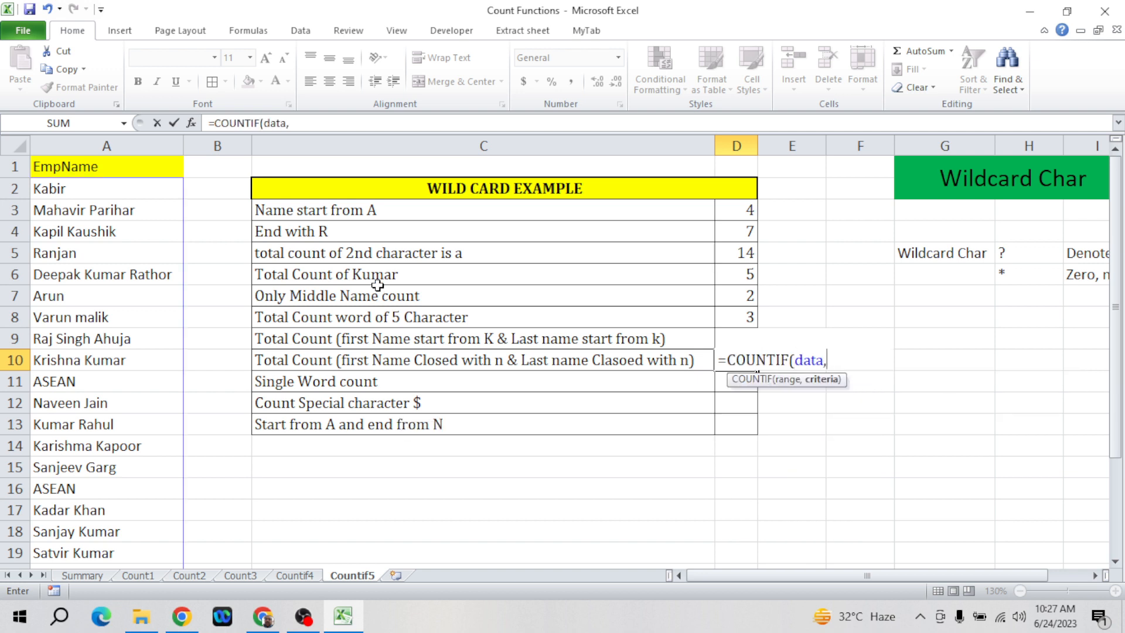
pyautogui.write('"*n *n"')
pyautogui.press('Return')
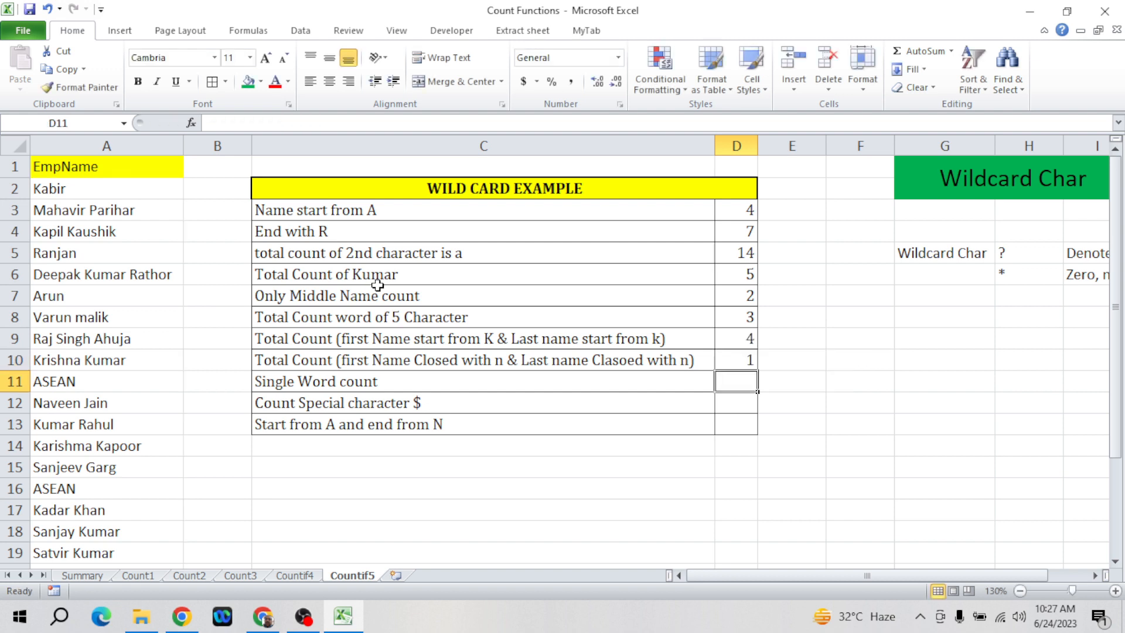
pyautogui.press('Up')
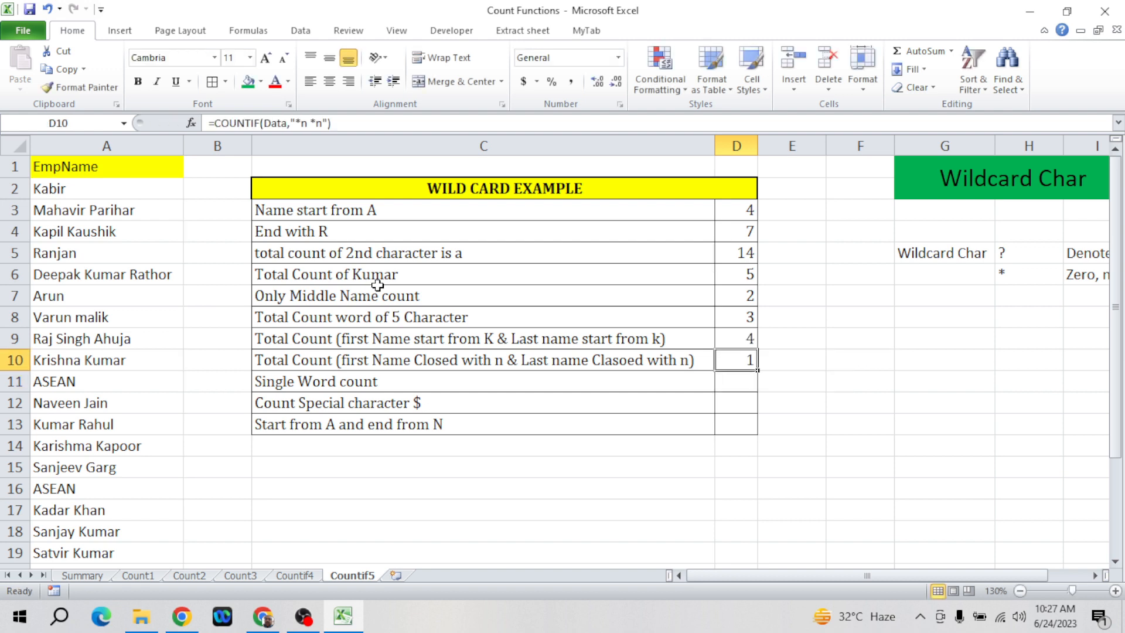
# - Look through the EmpName list from row 12 to its end for entries whose first and last names both end with n
pyautogui.click(75, 400)
pyautogui.click(94, 426)
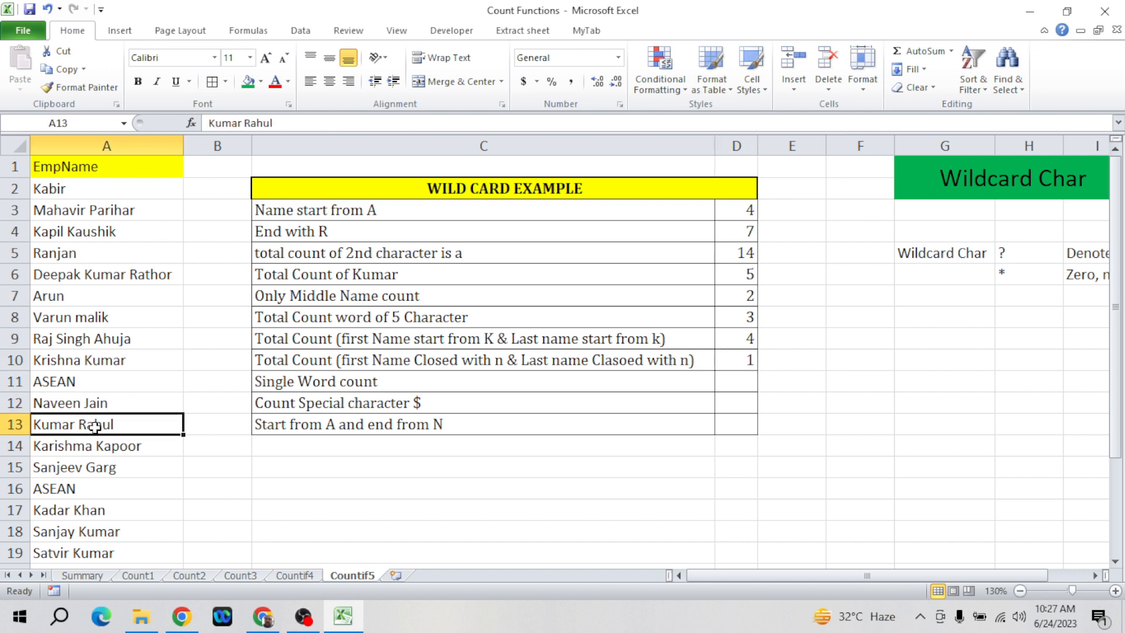
pyautogui.press('Up')
pyautogui.press('Down')
pyautogui.press('Down')
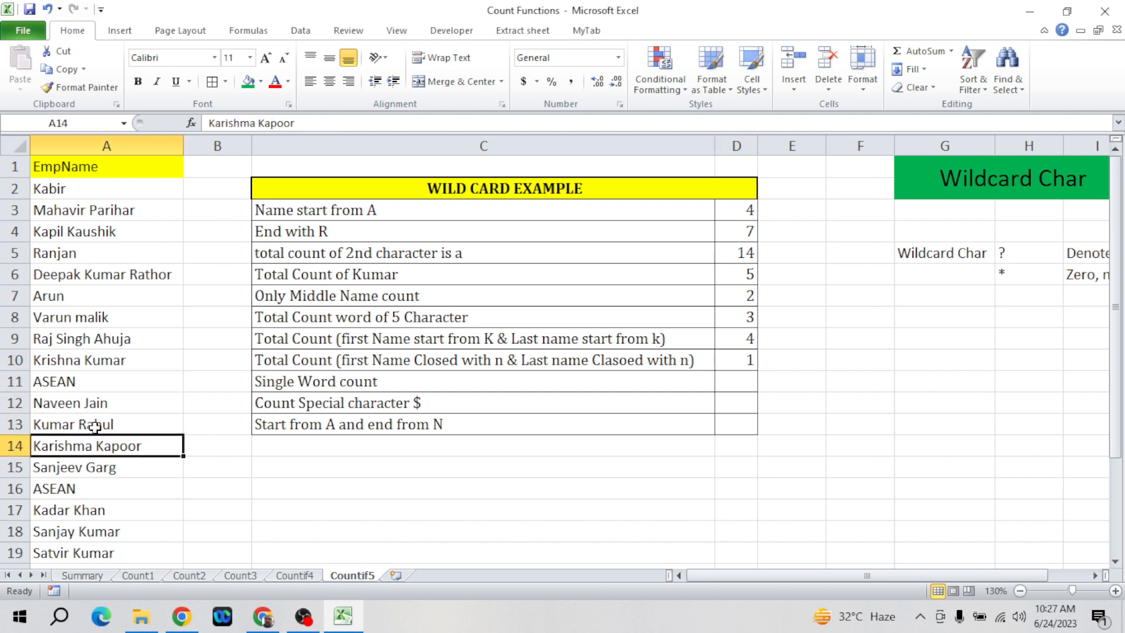
pyautogui.press('Down')
pyautogui.press('Down')
pyautogui.press('Down')
pyautogui.press('Down')
pyautogui.press('Down')
pyautogui.press('Down')
pyautogui.press('Down')
pyautogui.press('Down')
pyautogui.press('Down')
pyautogui.press('Down')
pyautogui.press('Down')
pyautogui.press('Down')
pyautogui.press('Up')
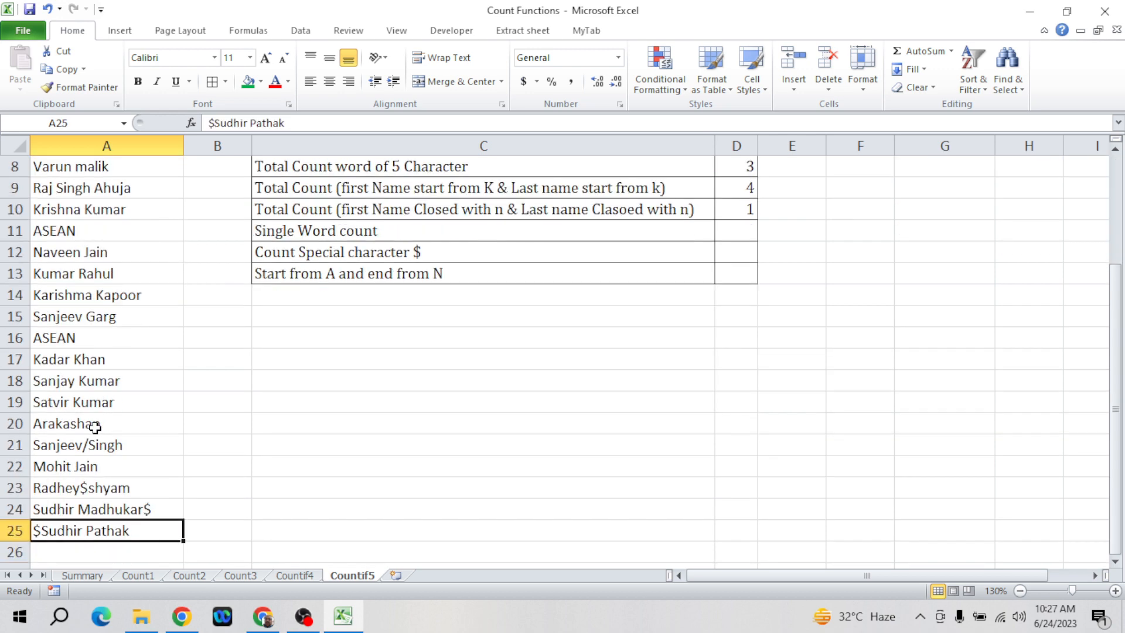
pyautogui.press('Up')
pyautogui.press('Up')
pyautogui.press('Up')
pyautogui.press('Up')
pyautogui.press('Up')
pyautogui.press('Up')
pyautogui.press('Up')
pyautogui.press('Up')
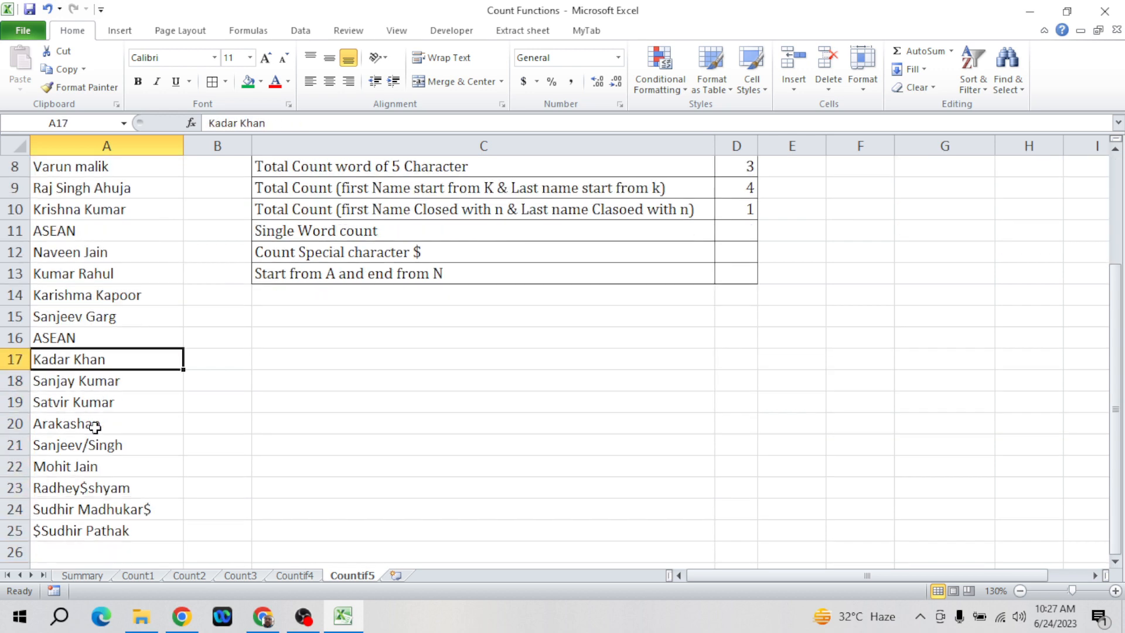
# - Replace the name in A7 with a full name whose first and last names both end with n
pyautogui.press('Up')
pyautogui.press('Up')
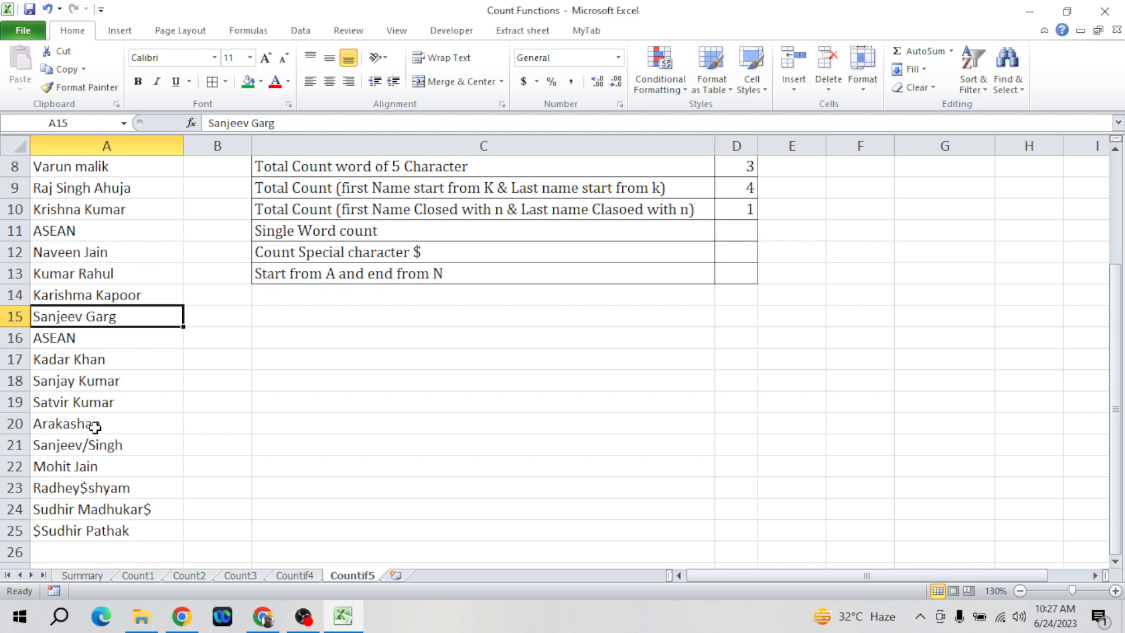
pyautogui.press('Up')
pyautogui.hotkey('ctrl', 'Up')
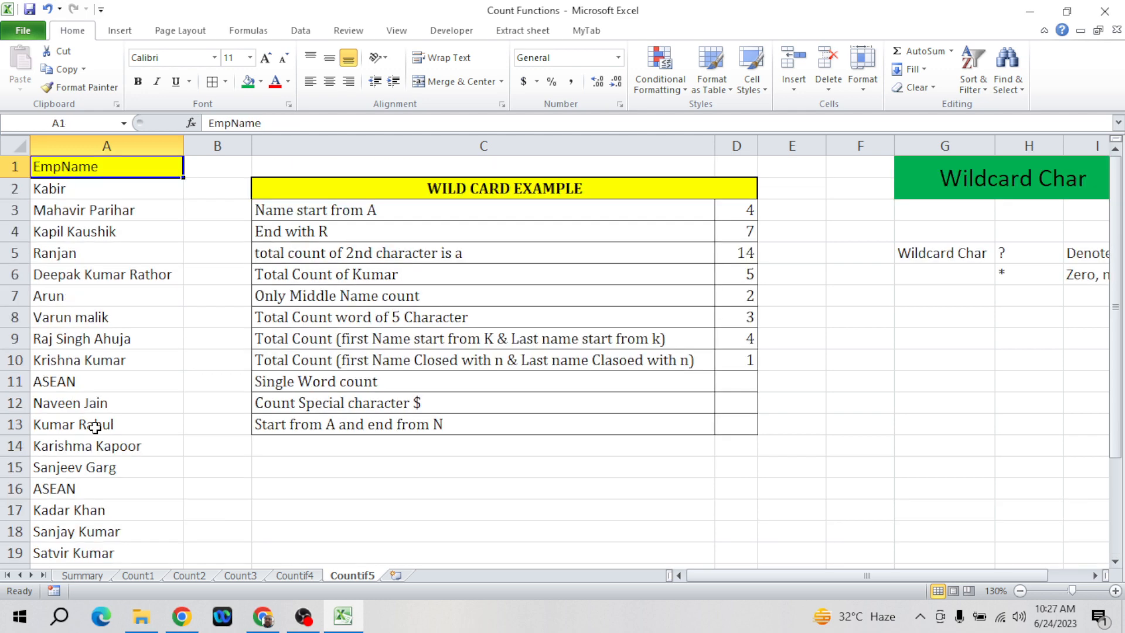
pyautogui.press('Down')
pyautogui.press('Down')
pyautogui.press('Down')
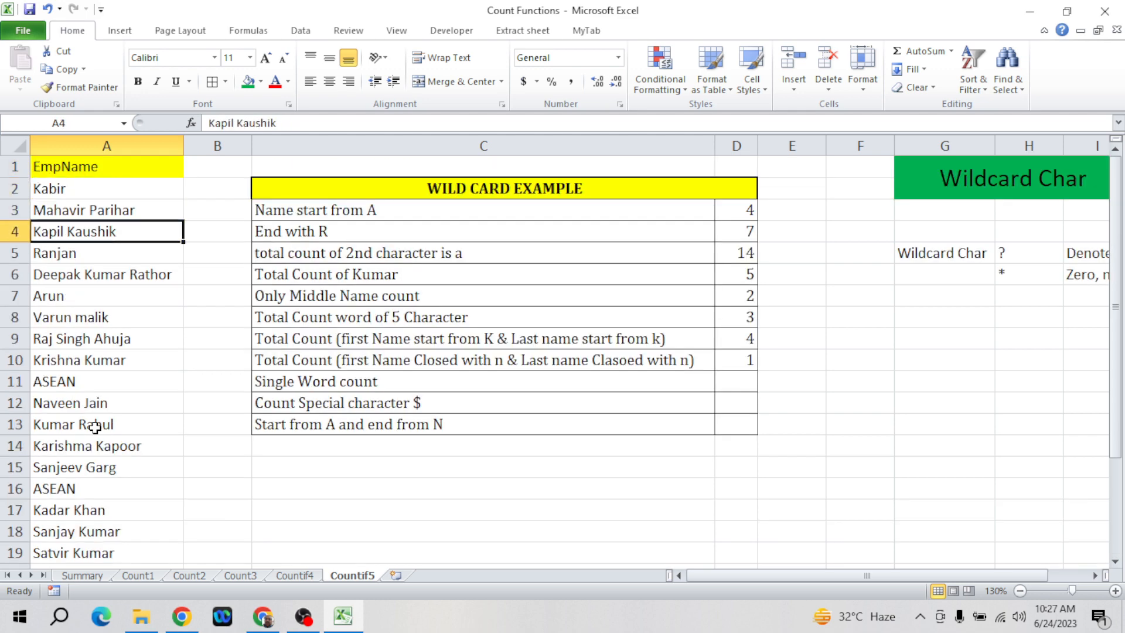
pyautogui.press('Down')
pyautogui.press('Down')
pyautogui.press('Down')
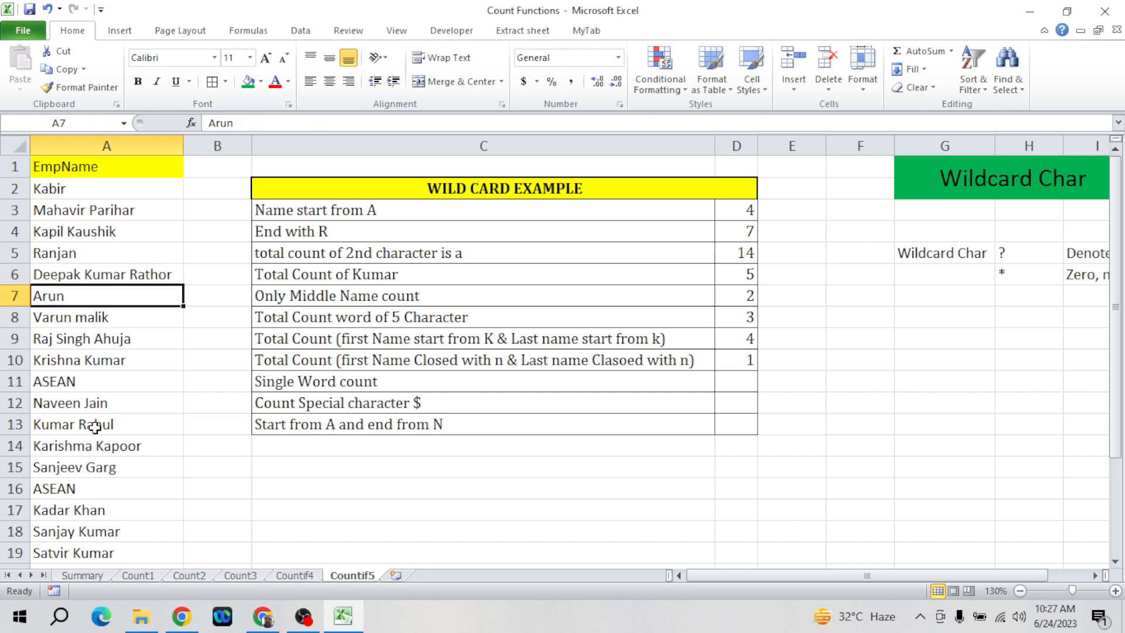
pyautogui.write('Raman')
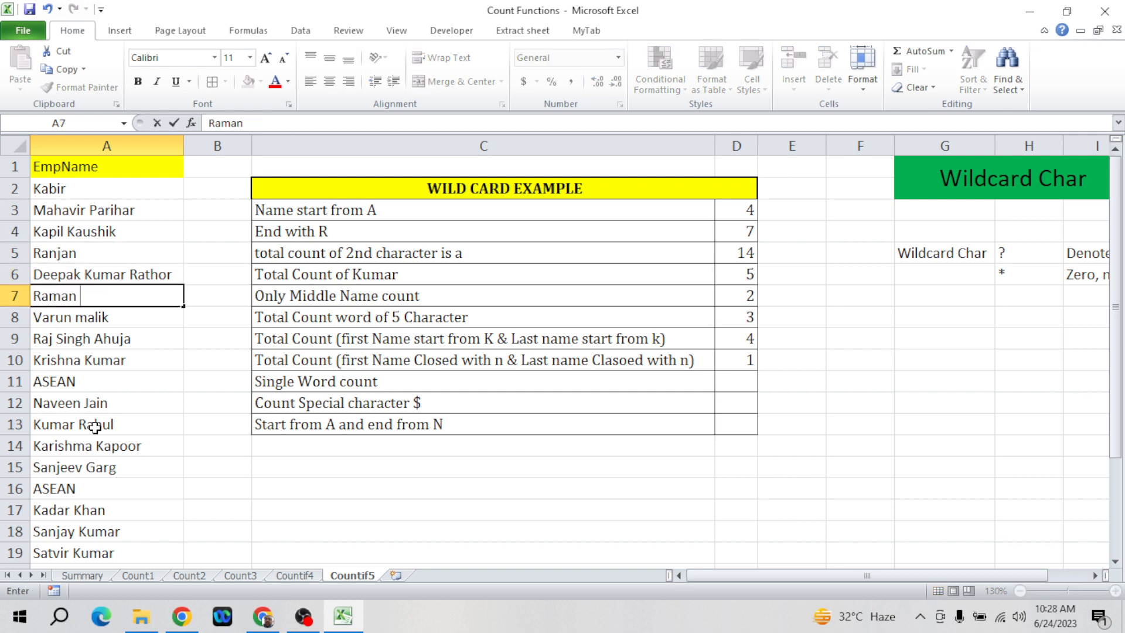
pyautogui.write(' mohan')
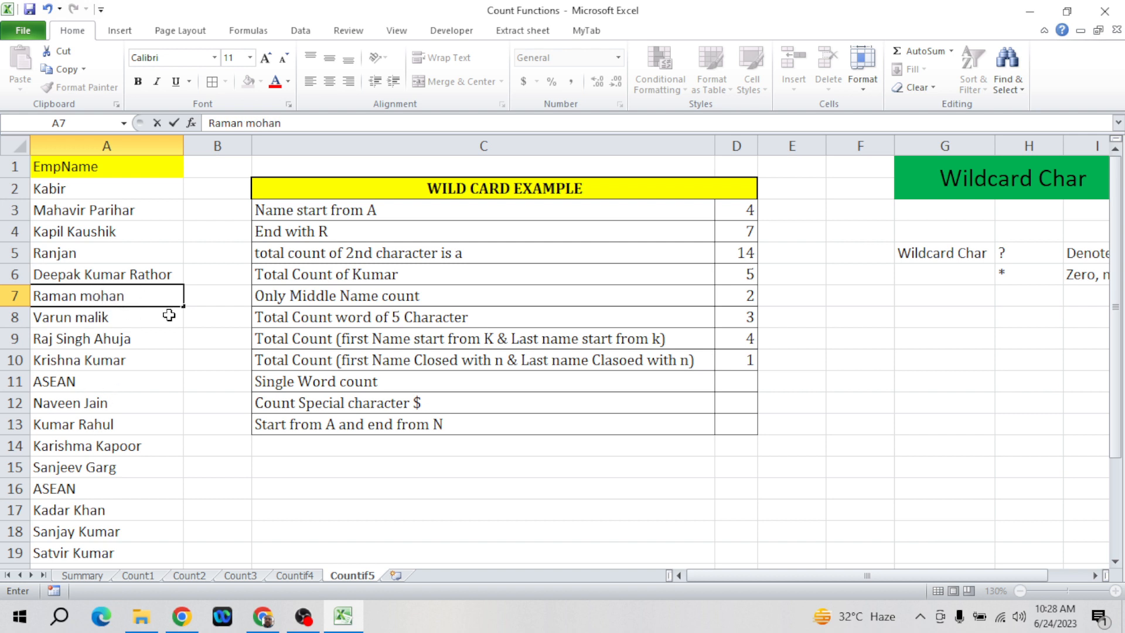
pyautogui.press('Return')
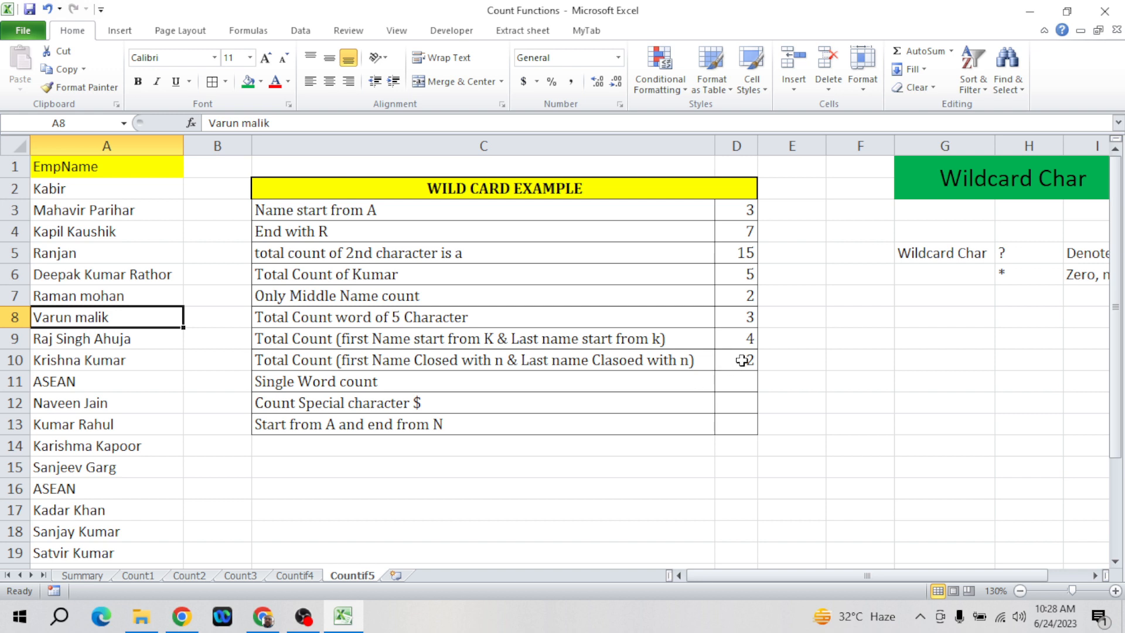
# - Read the Single Word count criterion in C11 and inspect the single-word entries in the EmpName column
pyautogui.click(739, 380)
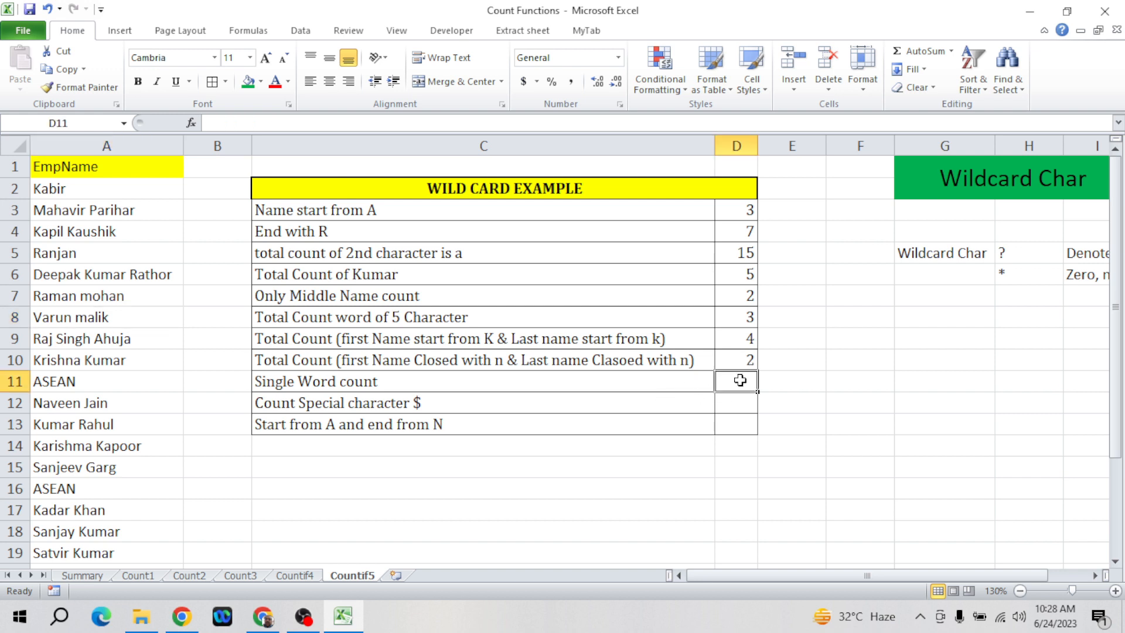
pyautogui.press('Up')
pyautogui.press('Left')
pyautogui.press('Left')
pyautogui.press('Down')
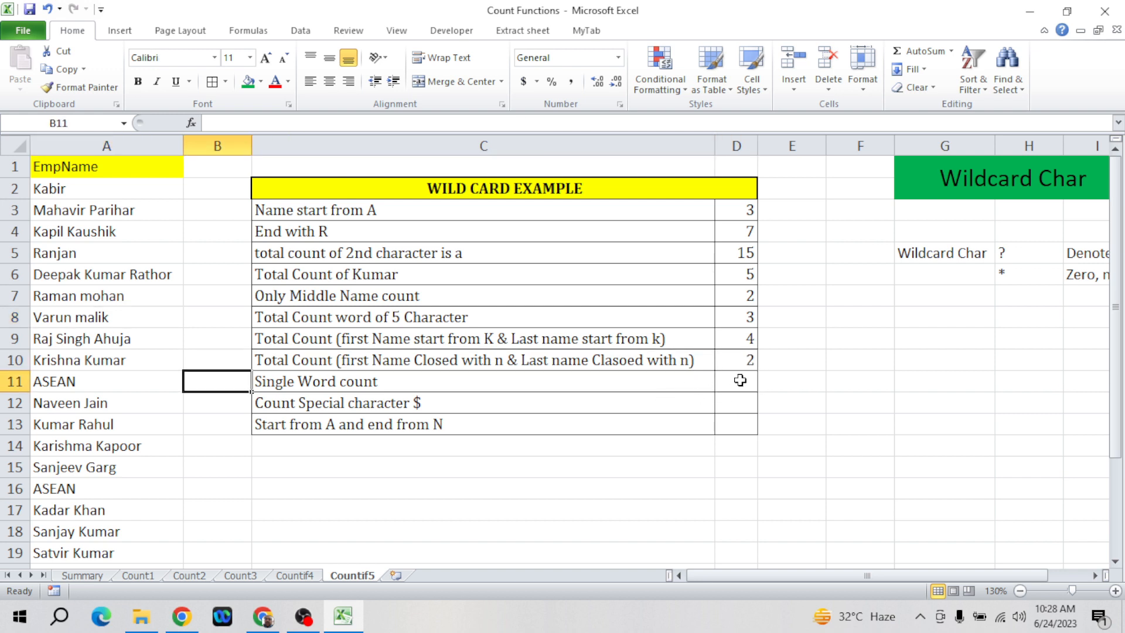
pyautogui.press('Right')
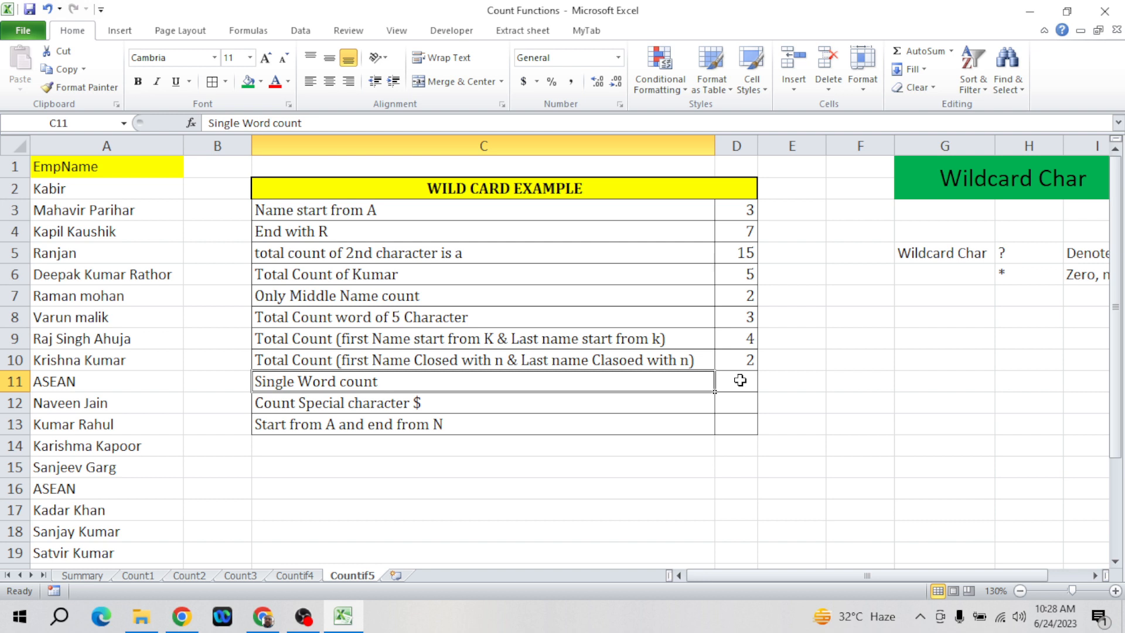
pyautogui.click(94, 381)
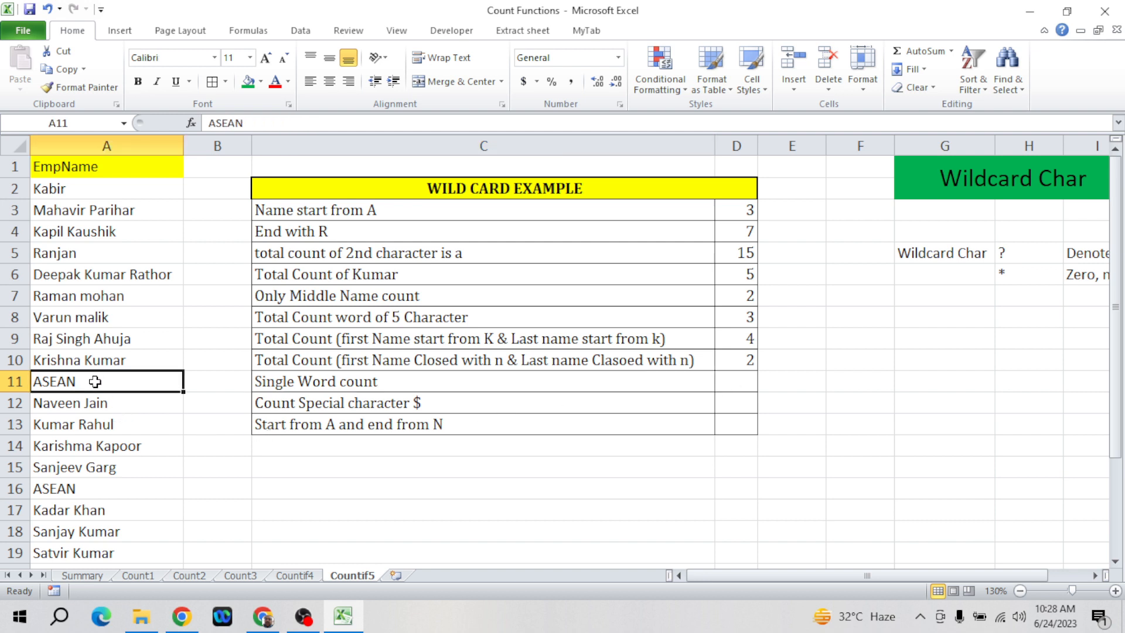
pyautogui.click(81, 258)
pyautogui.click(100, 190)
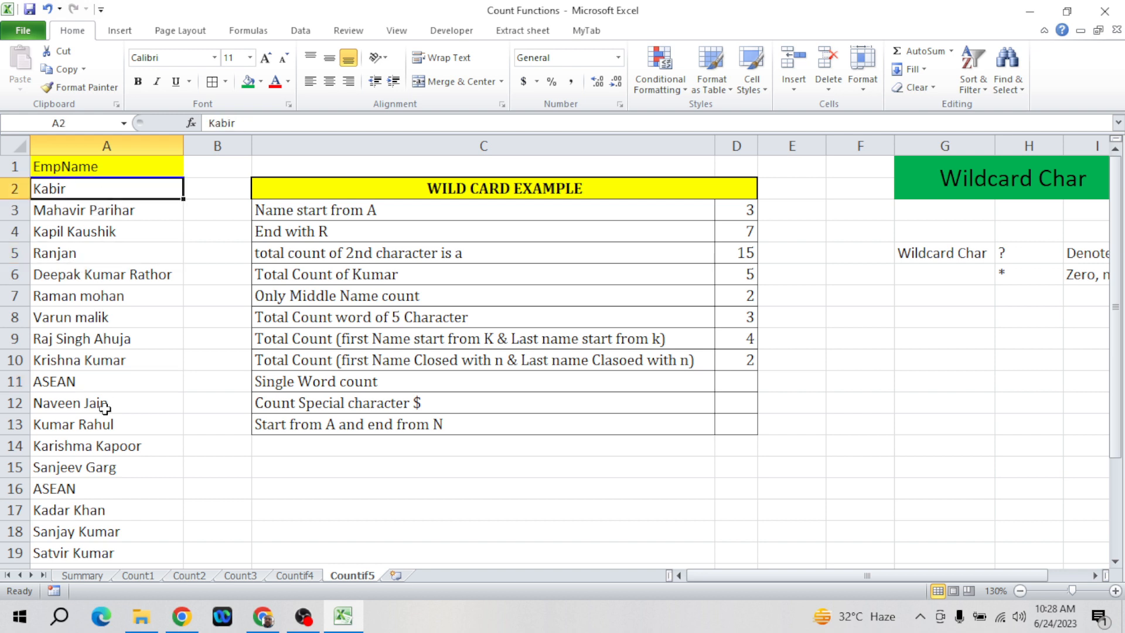
pyautogui.click(94, 492)
pyautogui.press('Right')
pyautogui.press('Right')
pyautogui.press('Right')
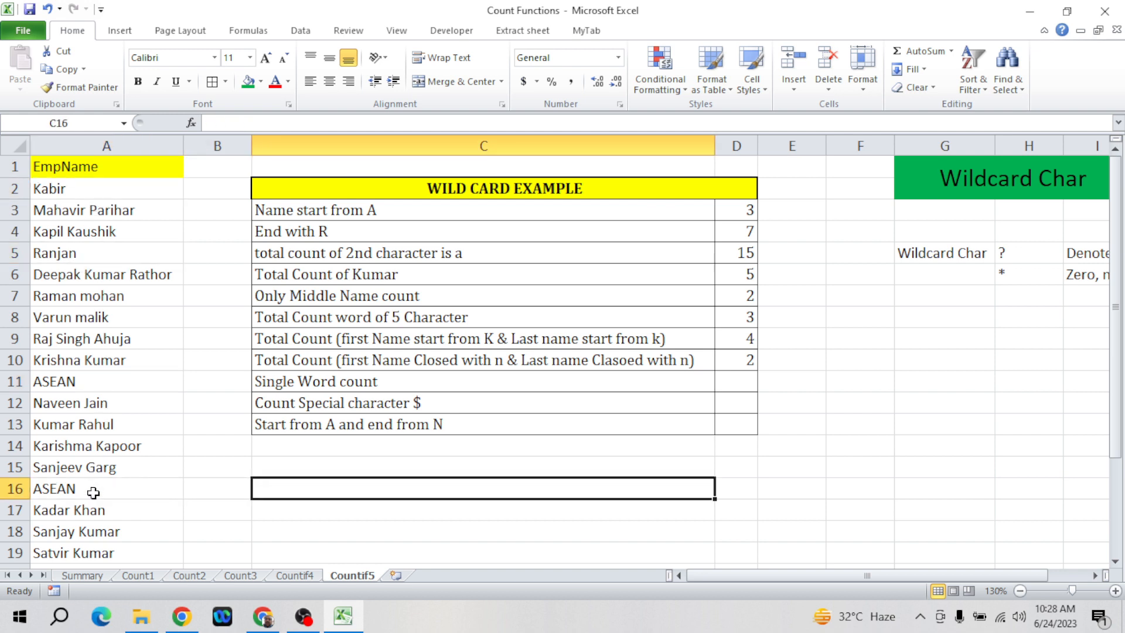
pyautogui.press('Left')
pyautogui.press('Left')
pyautogui.press('Left')
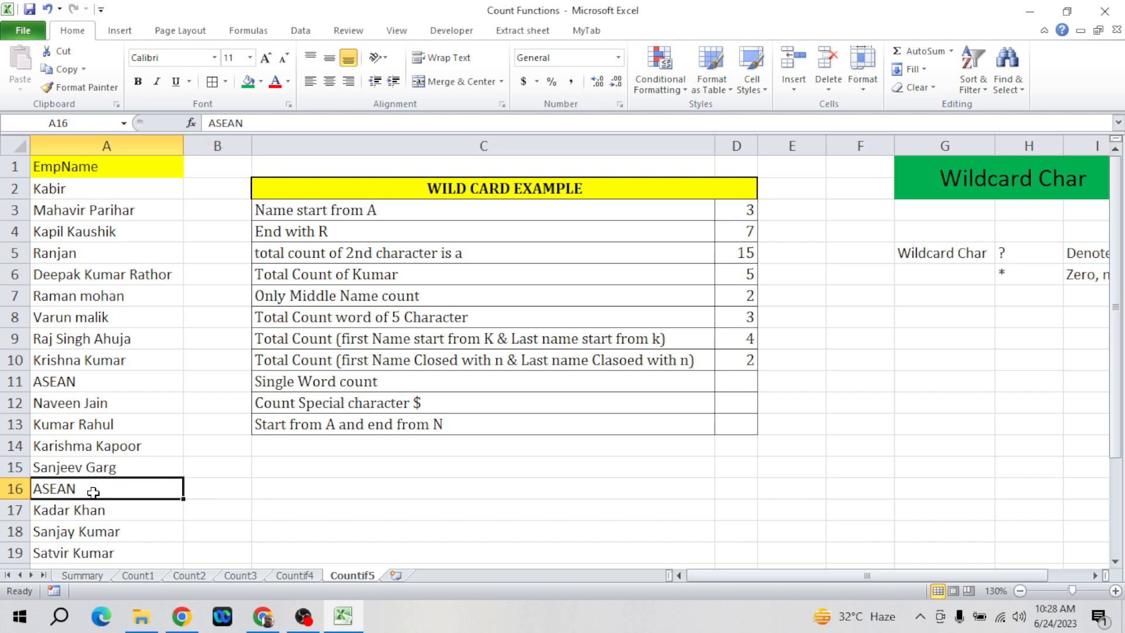
pyautogui.hotkey('ctrl', 'Down')
pyautogui.hotkey('ctrl', 'Up')
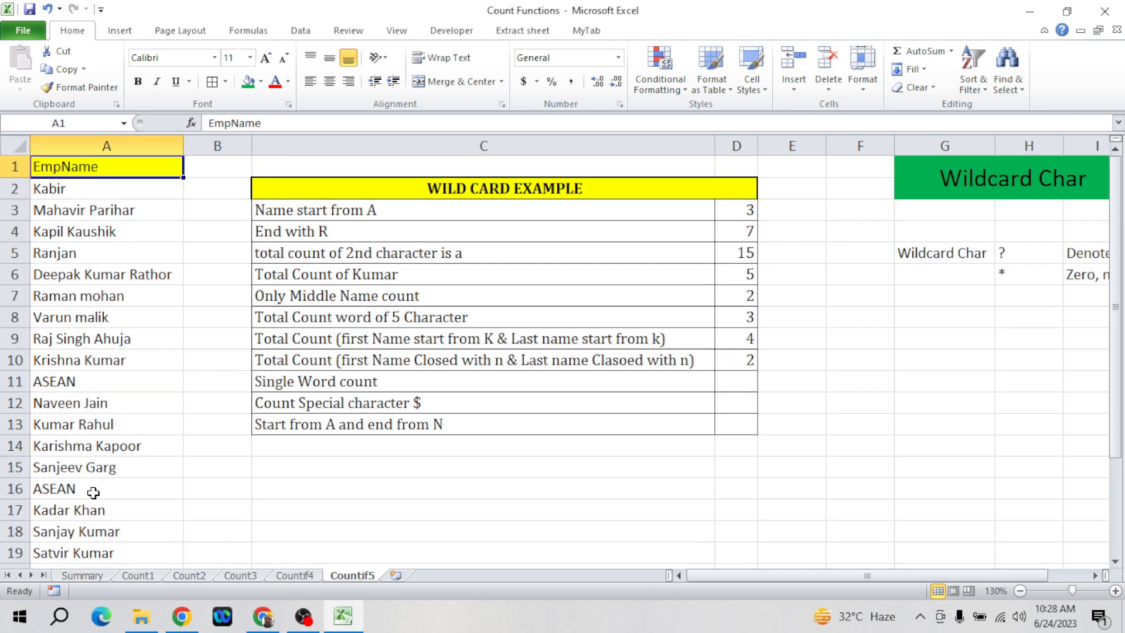
# - Try to count single-word names by entering =COUNTIF(Data,"<> * *") in D11
pyautogui.click(735, 383)
pyautogui.write('=cou')
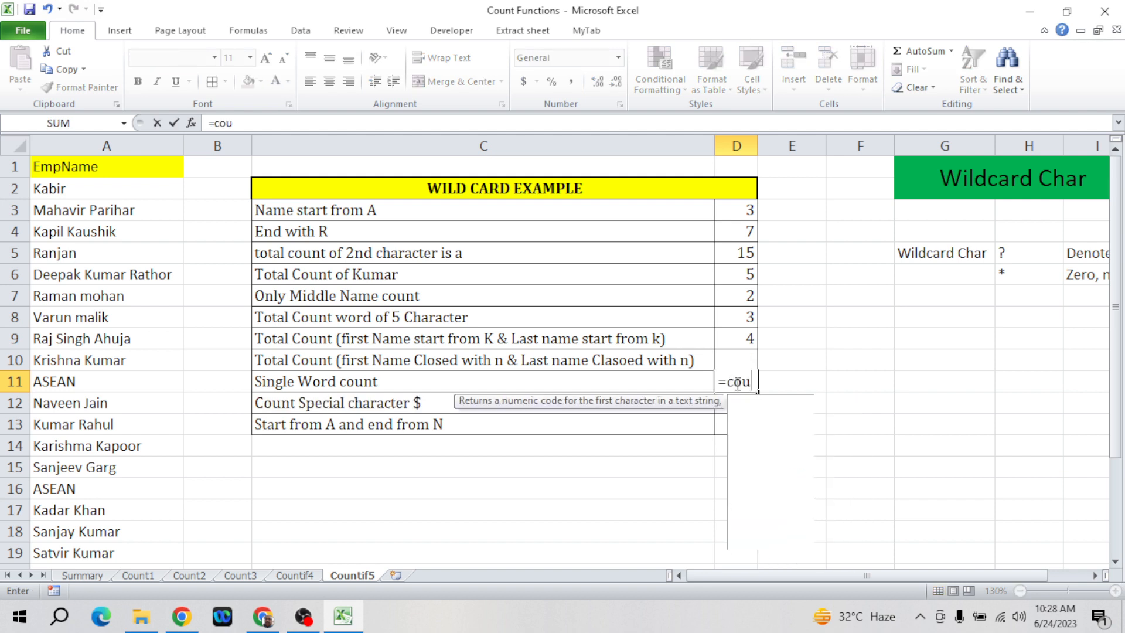
pyautogui.write('ni')
pyautogui.press('Tab')
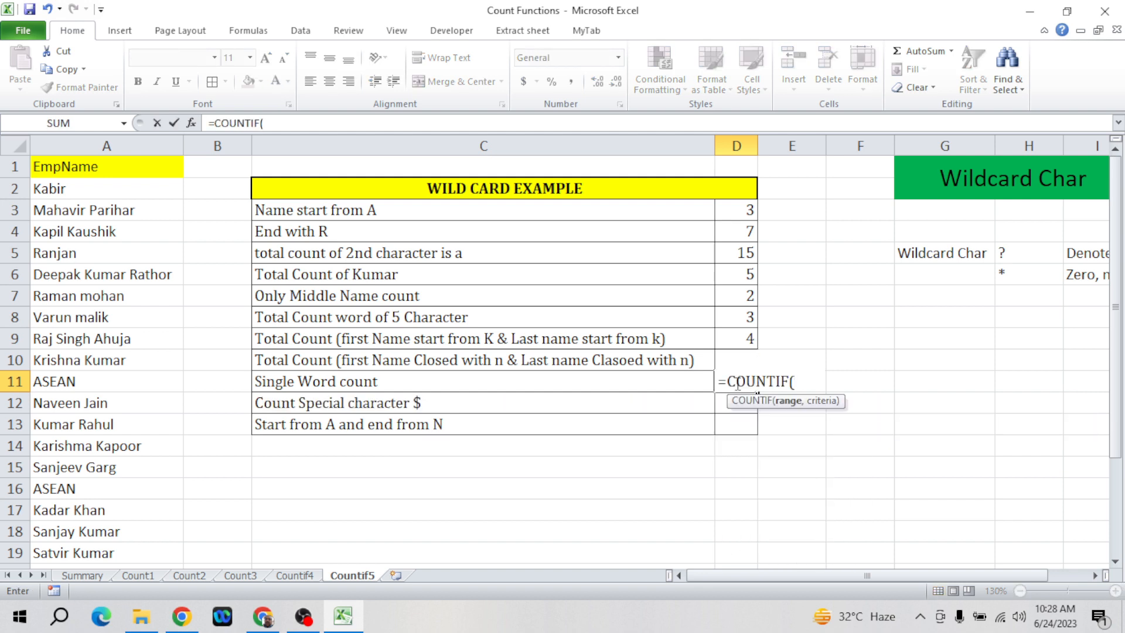
pyautogui.write('data')
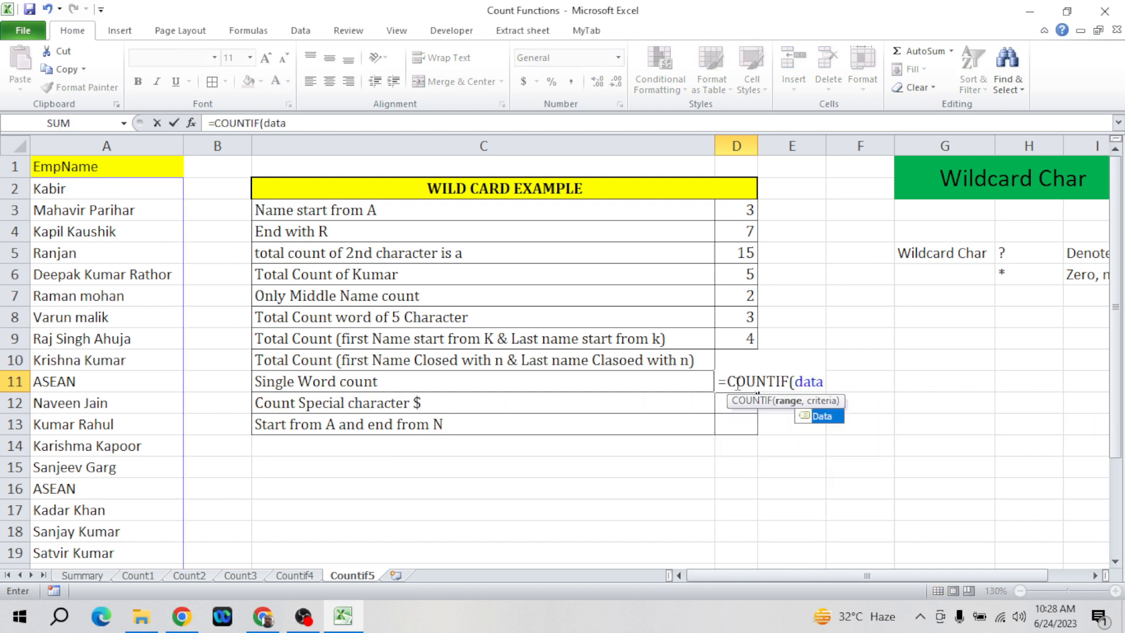
pyautogui.write(',')
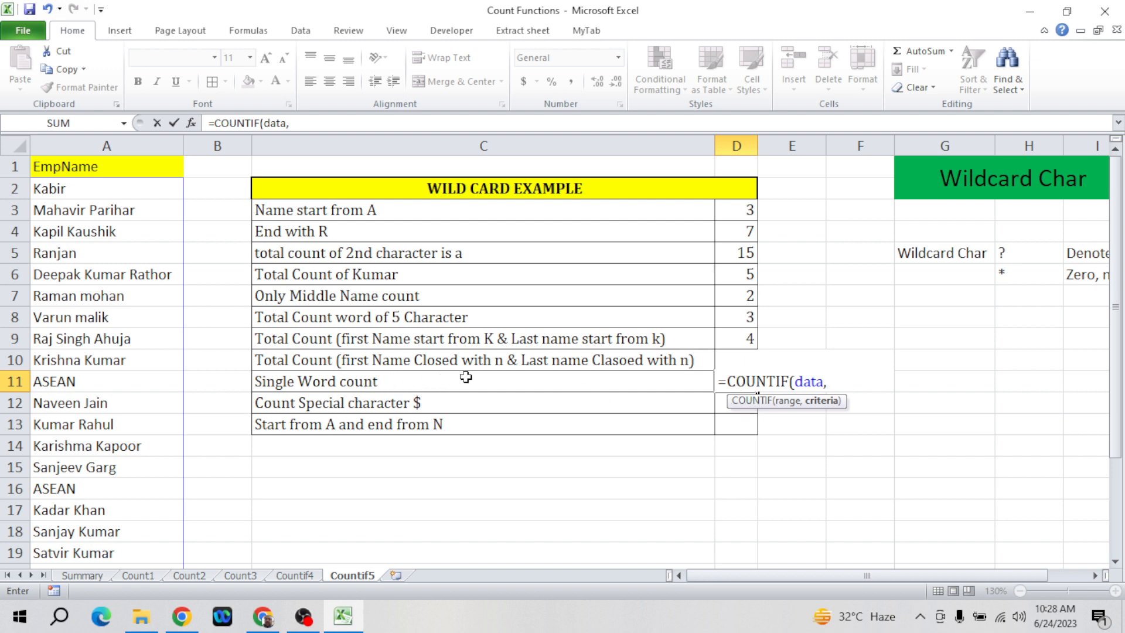
pyautogui.write('<>')
pyautogui.press('BackSpace')
pyautogui.press('BackSpace')
pyautogui.press('BackSpace')
pyautogui.write(',"<> * *"')
pyautogui.press('Return')
pyautogui.press('Up')
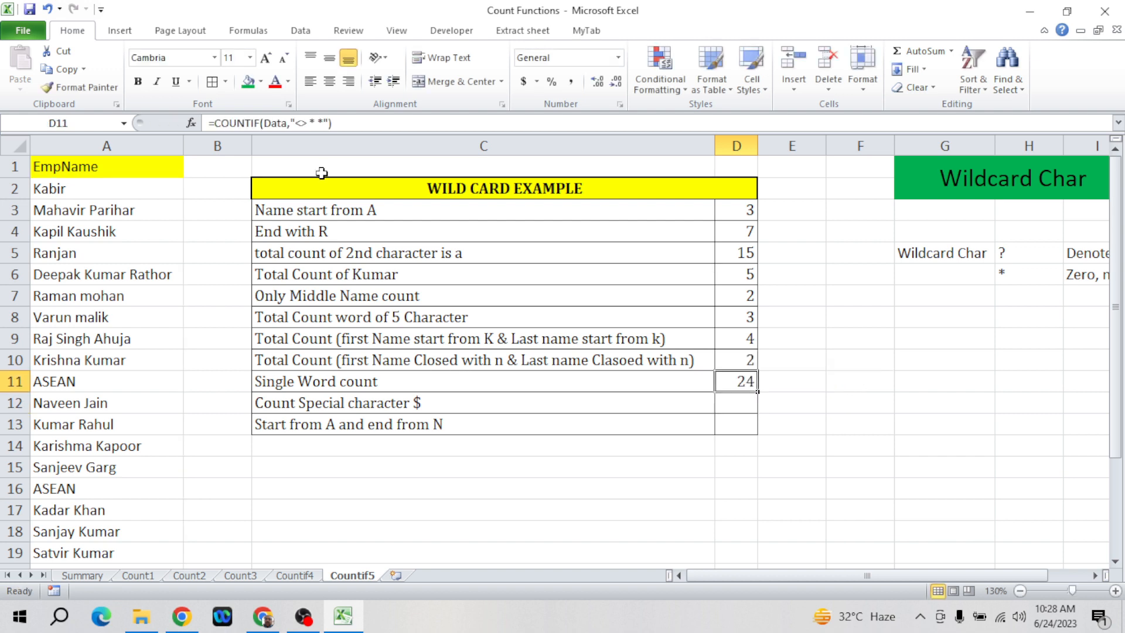
# - Try joining the not-equal operator and the pattern in D11 as =COUNTIF(Data,"<> "&"* *")
pyautogui.click(312, 119)
pyautogui.write('&')
pyautogui.press('Return')
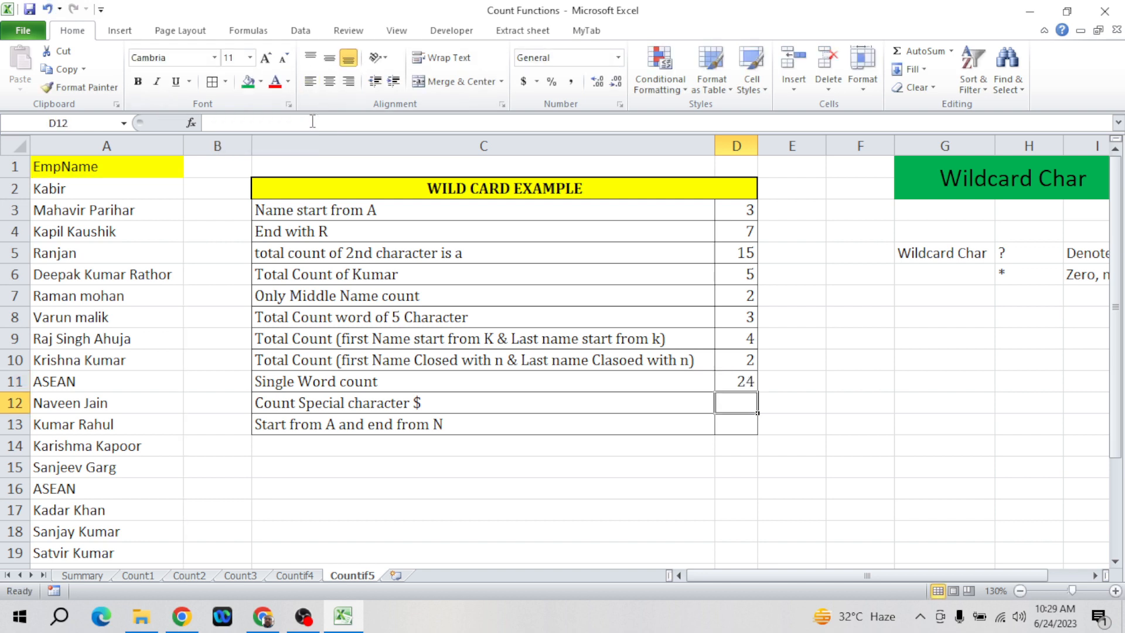
pyautogui.press('Up')
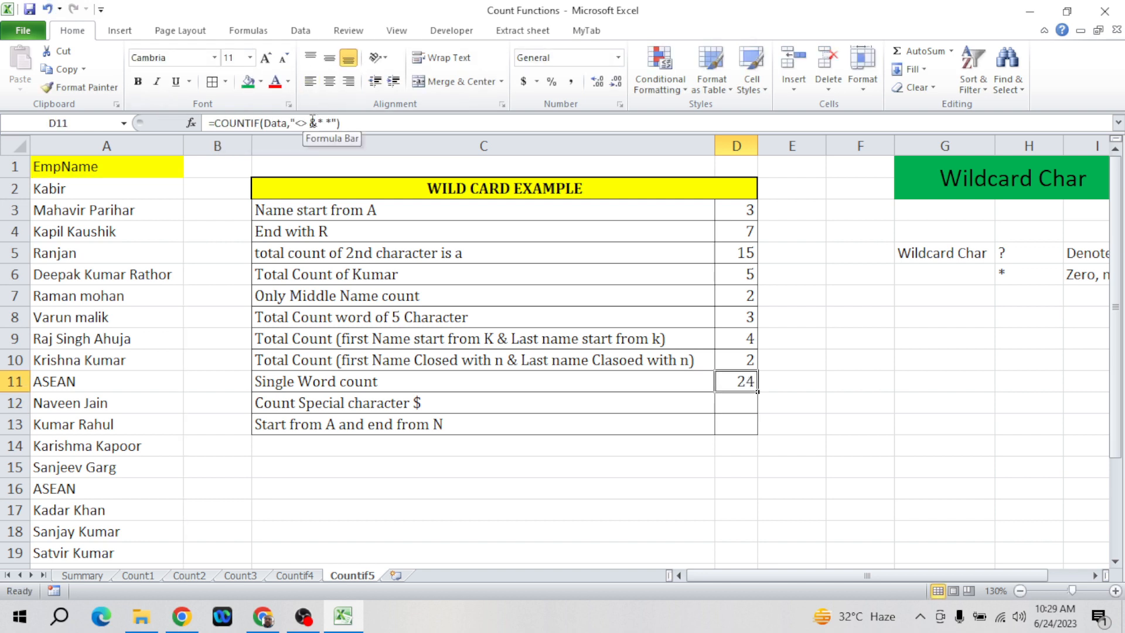
pyautogui.click(311, 120)
pyautogui.write('"')
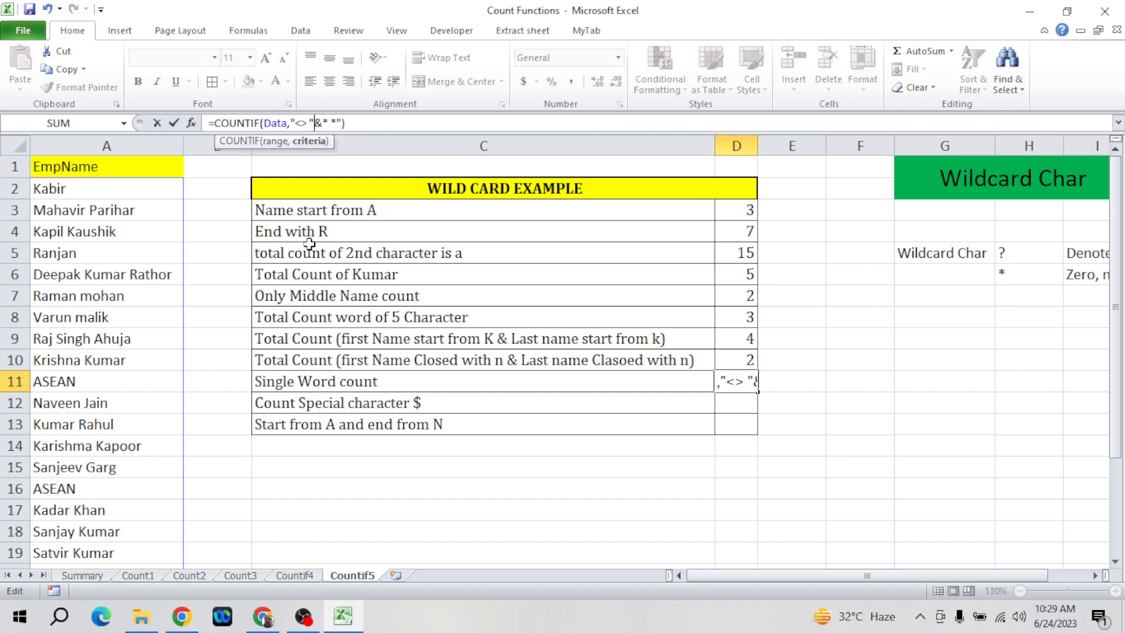
pyautogui.press('Right')
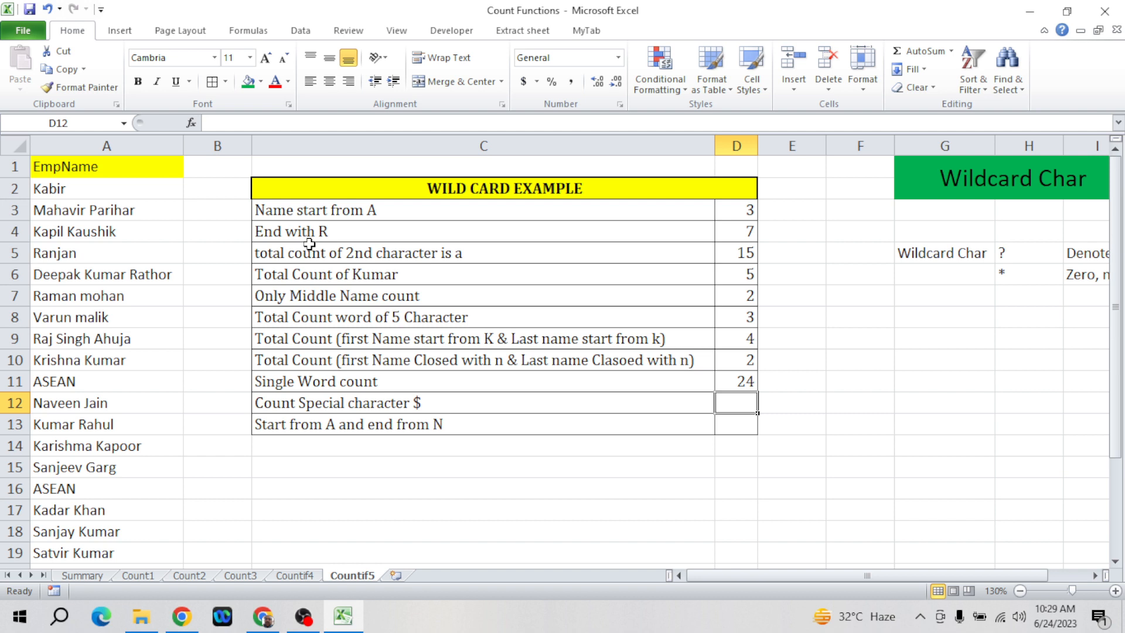
pyautogui.press('Up')
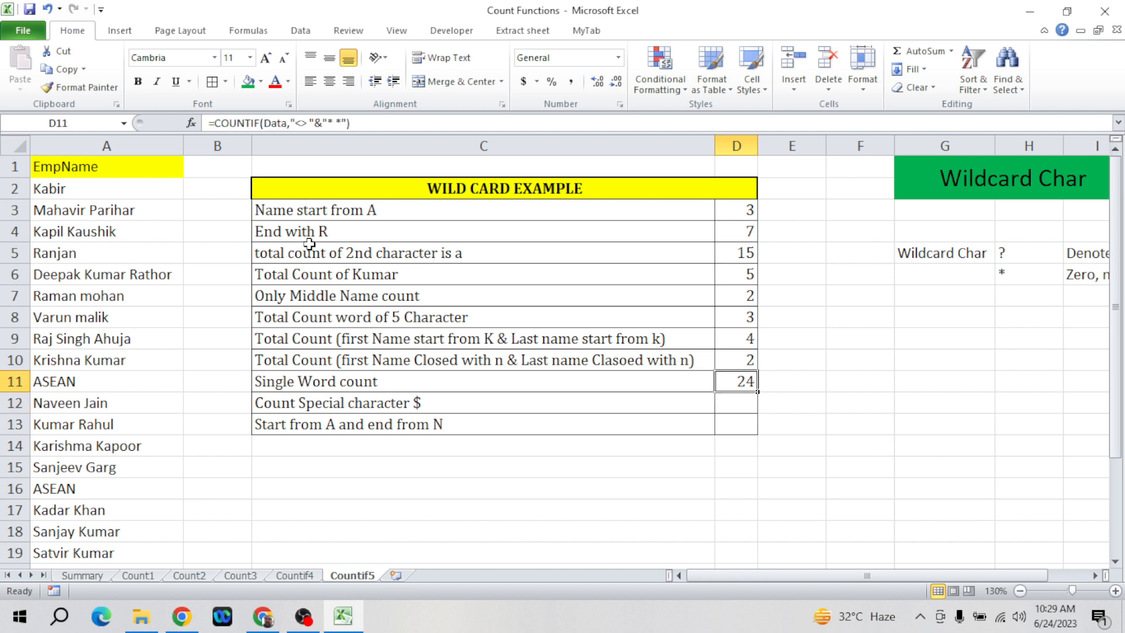
# - Try re-entering the single-word COUNTIF in D11 as an array formula
pyautogui.click(399, 123)
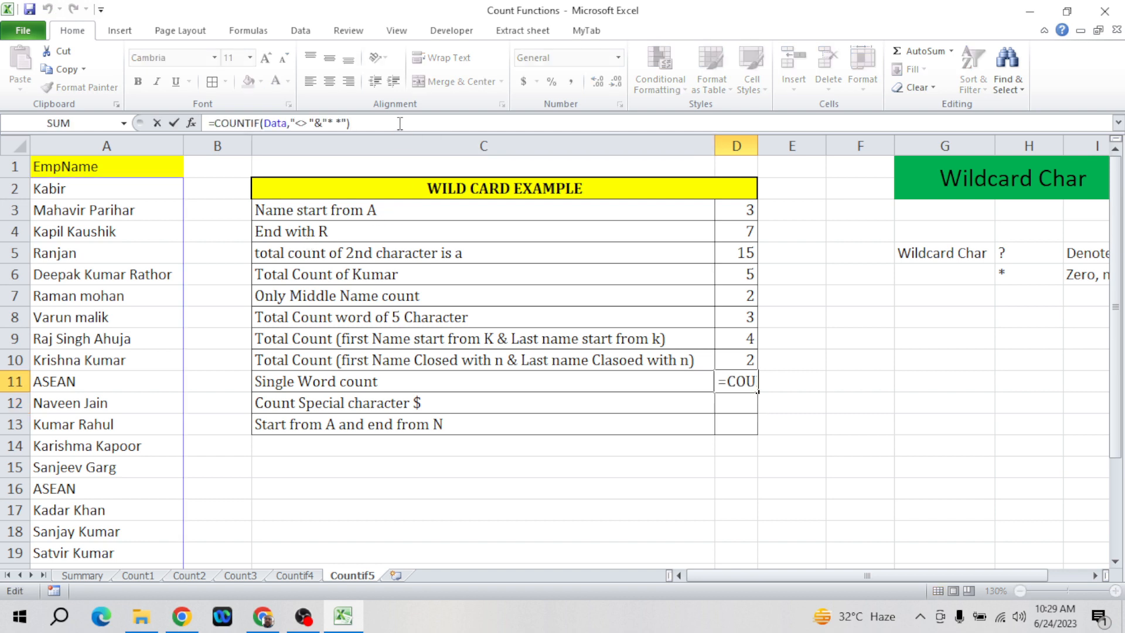
pyautogui.hotkey('ctrl', 'shift', 'Return')
pyautogui.press('Up')
pyautogui.press('Down')
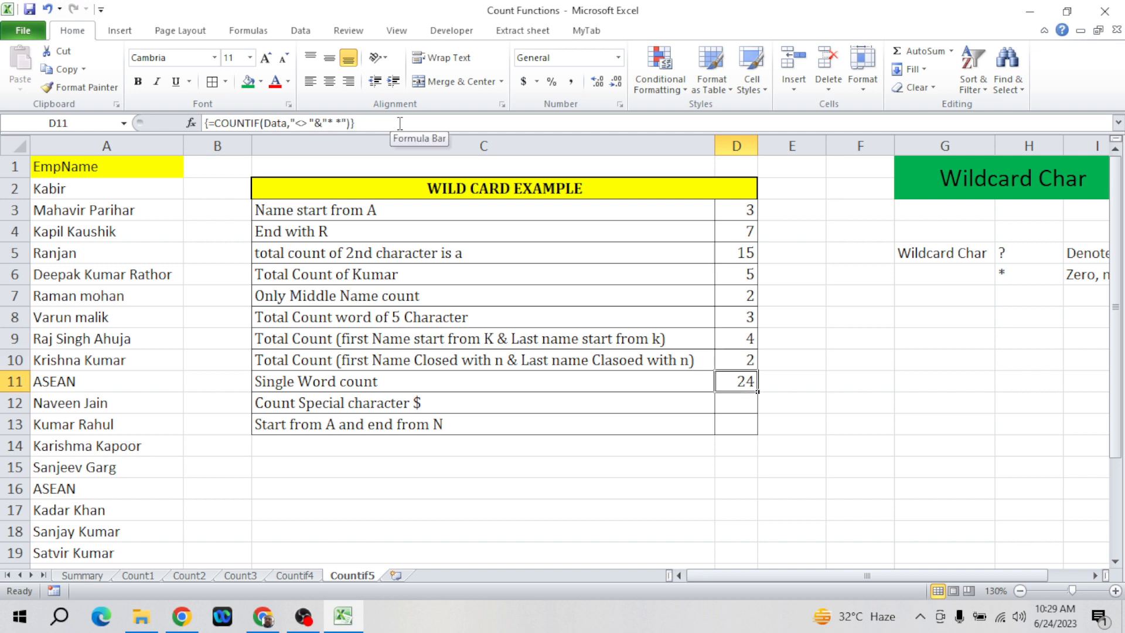
pyautogui.press('Down')
pyautogui.press('Up')
pyautogui.hotkey('alt', 'Tab')
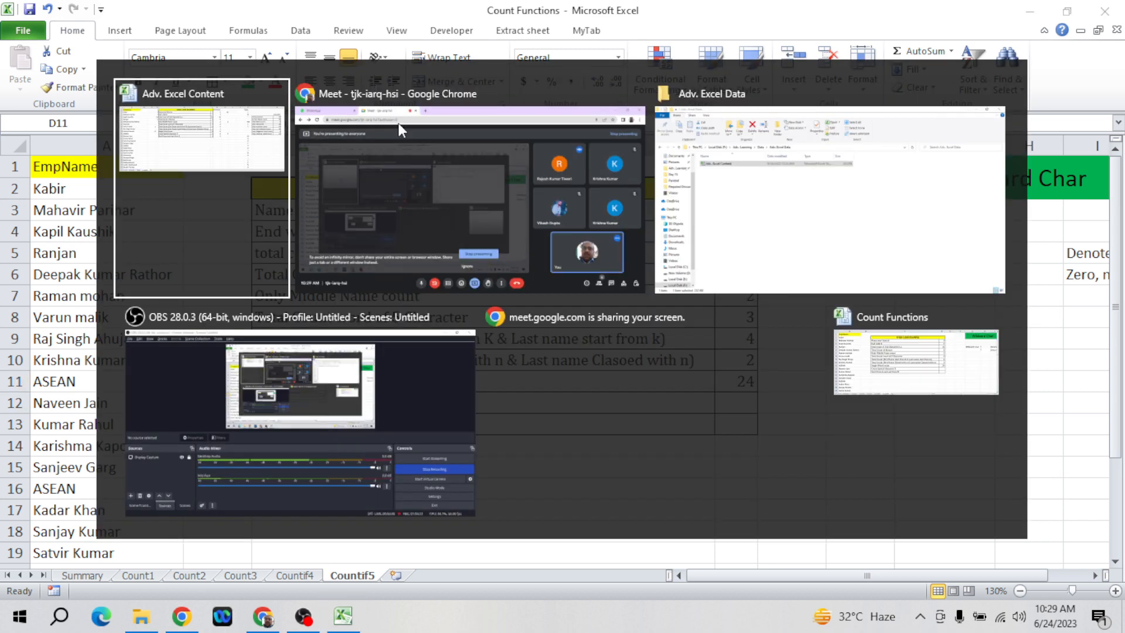
pyautogui.hotkey('alt', 'Tab')
pyautogui.hotkey('alt', 'Tab')
pyautogui.hotkey('alt', 'Tab')
pyautogui.hotkey('alt', 'Tab')
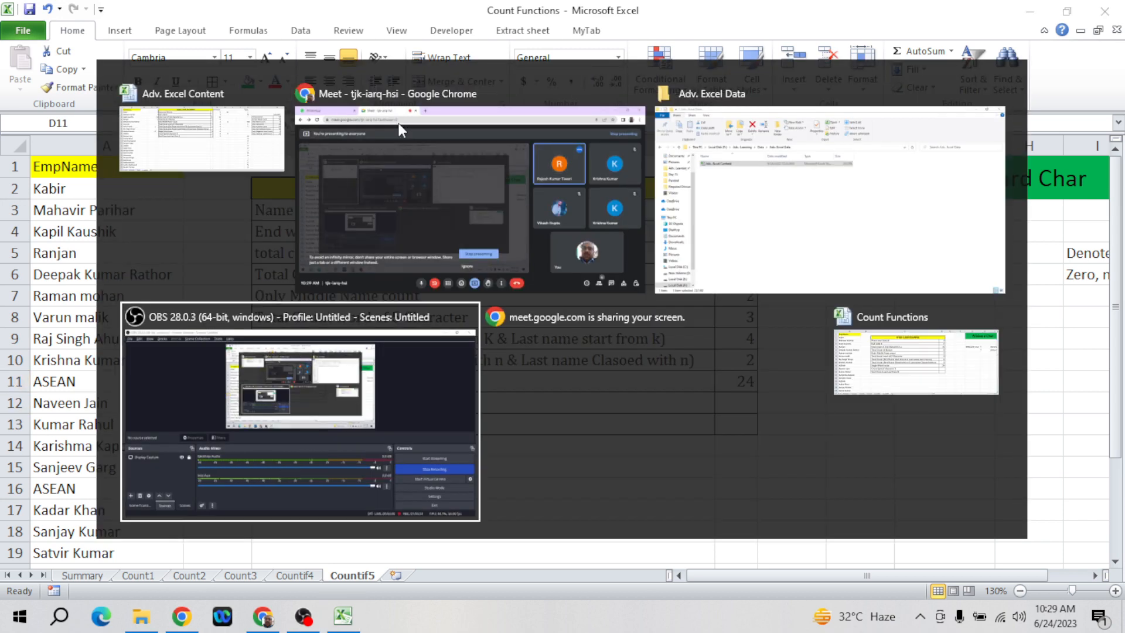
# - Restart the single-word COUNTIF formula in D11 with the named range Data as its range
pyautogui.press('Up')
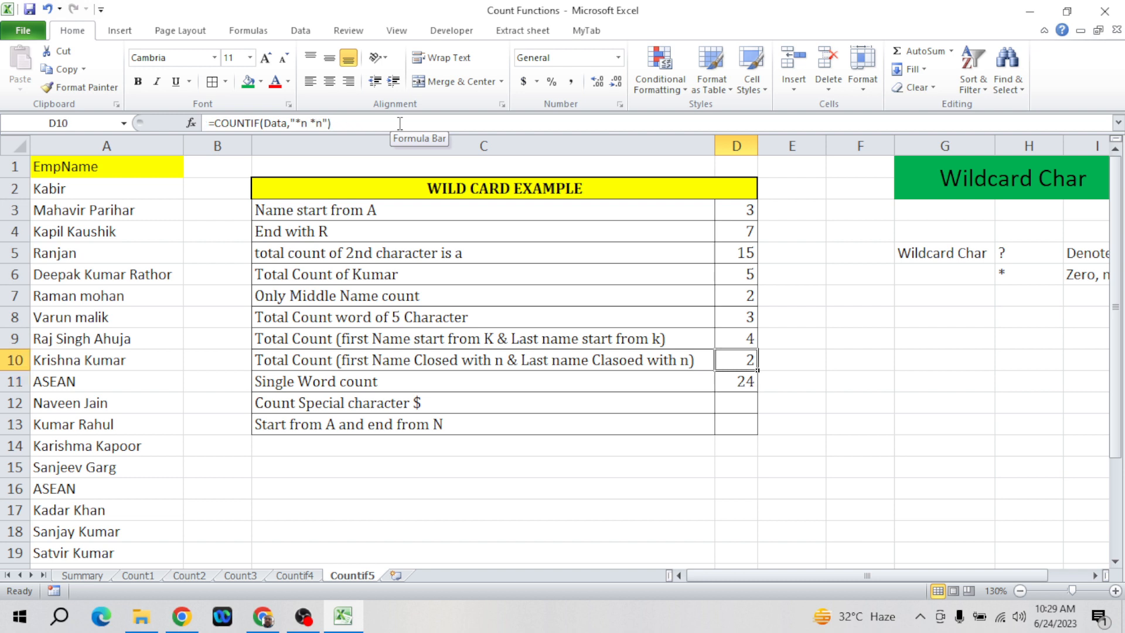
pyautogui.press('Down')
pyautogui.write('=cou')
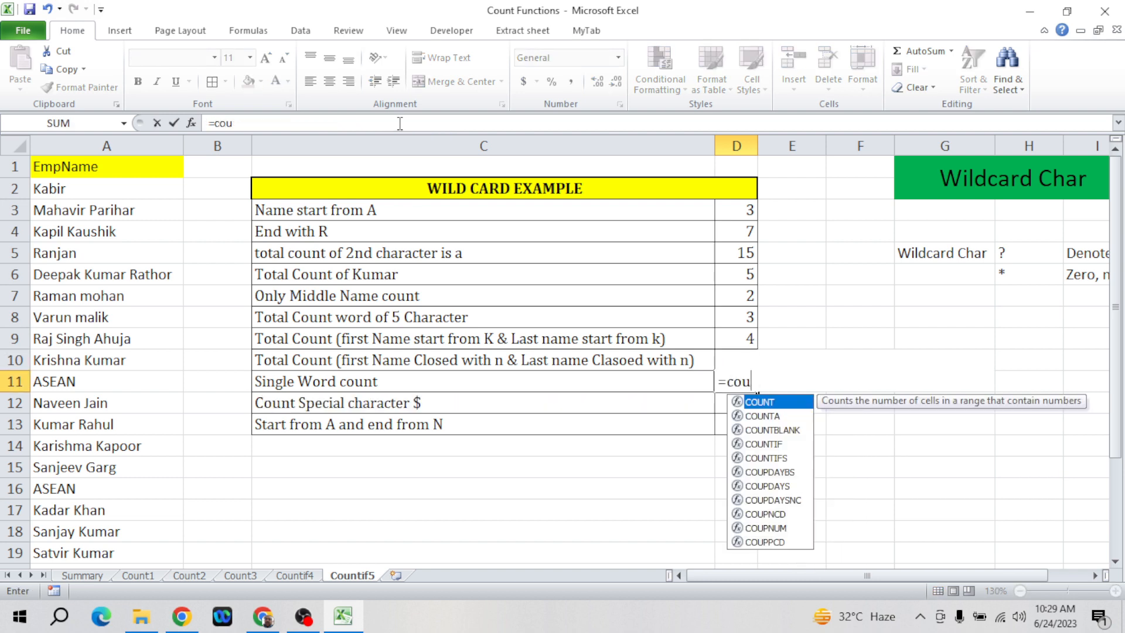
pyautogui.press('BackSpace')
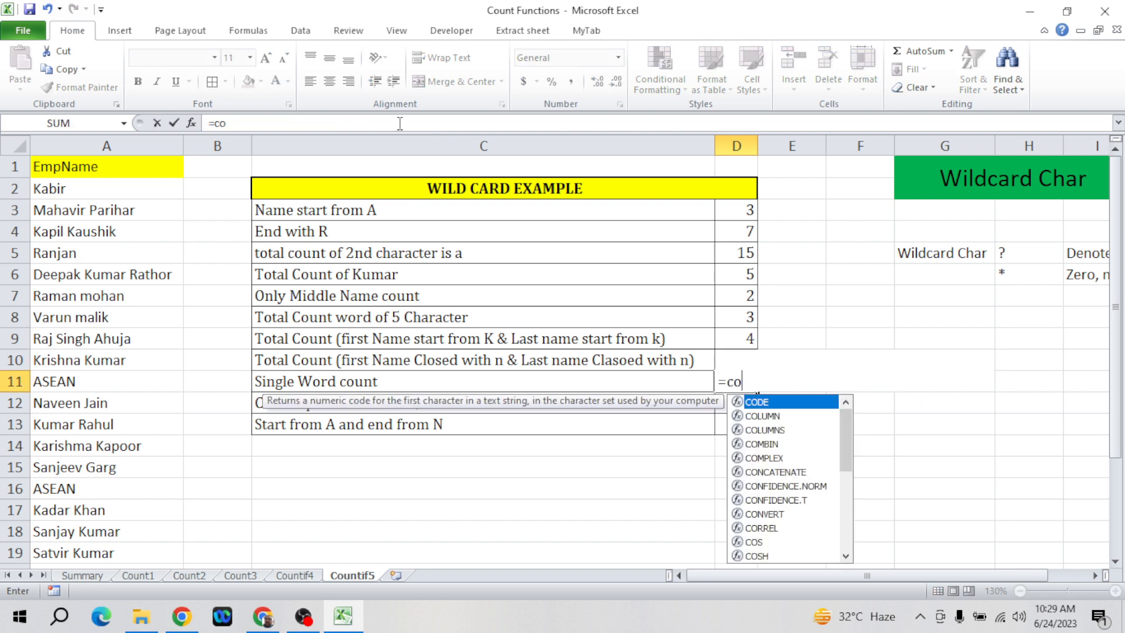
pyautogui.write('un')
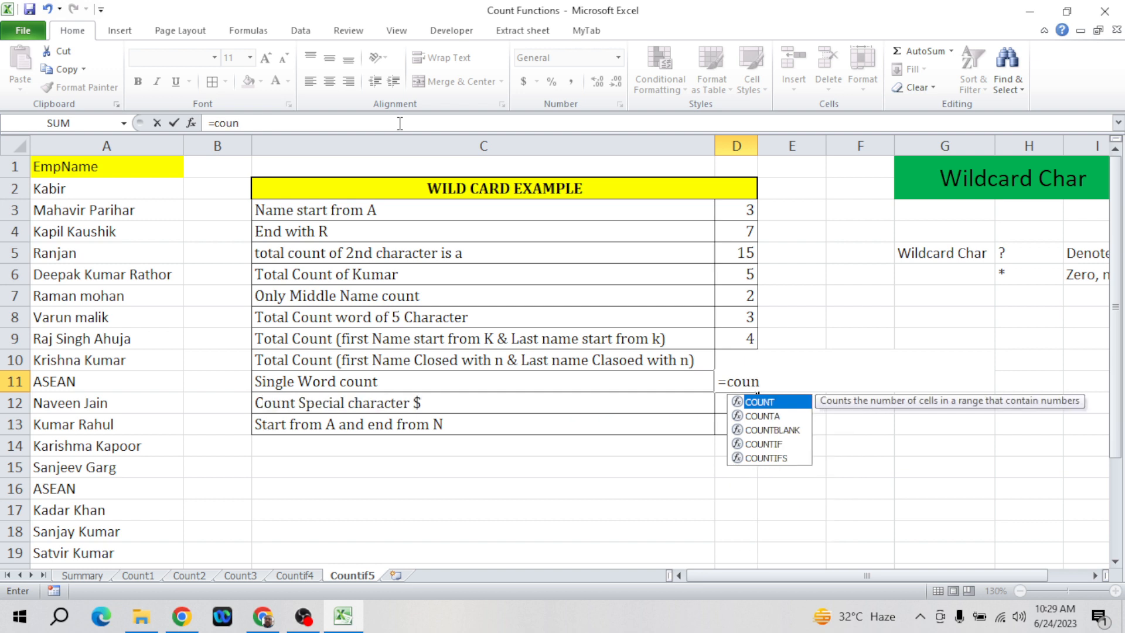
pyautogui.press('Down')
pyautogui.press('Down')
pyautogui.press('Down')
pyautogui.press('Tab')
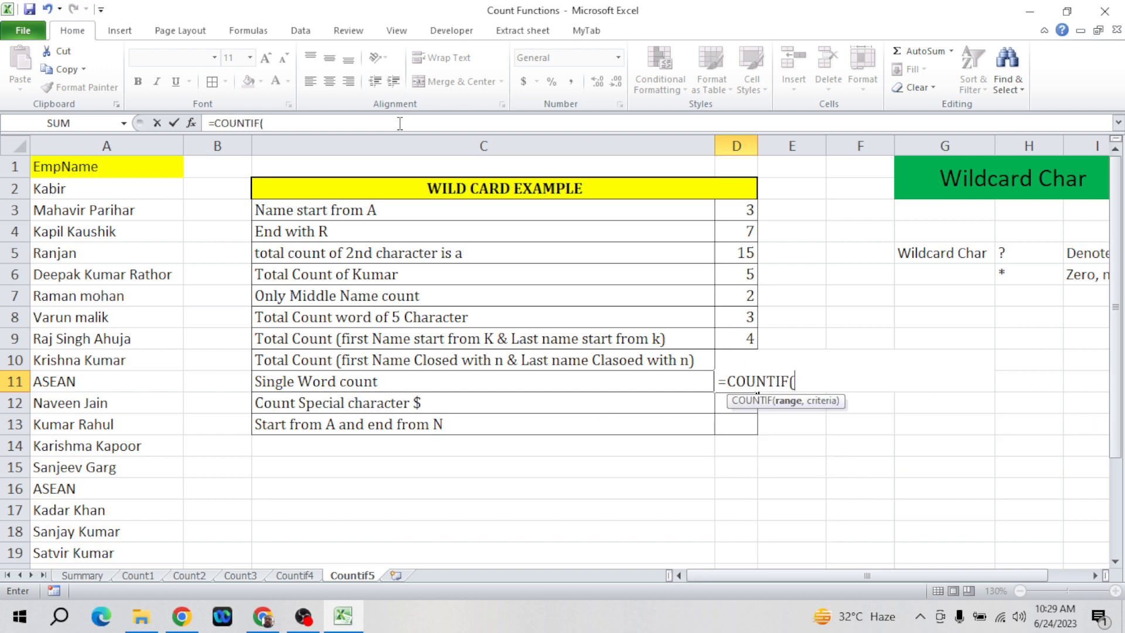
pyautogui.write('data,')
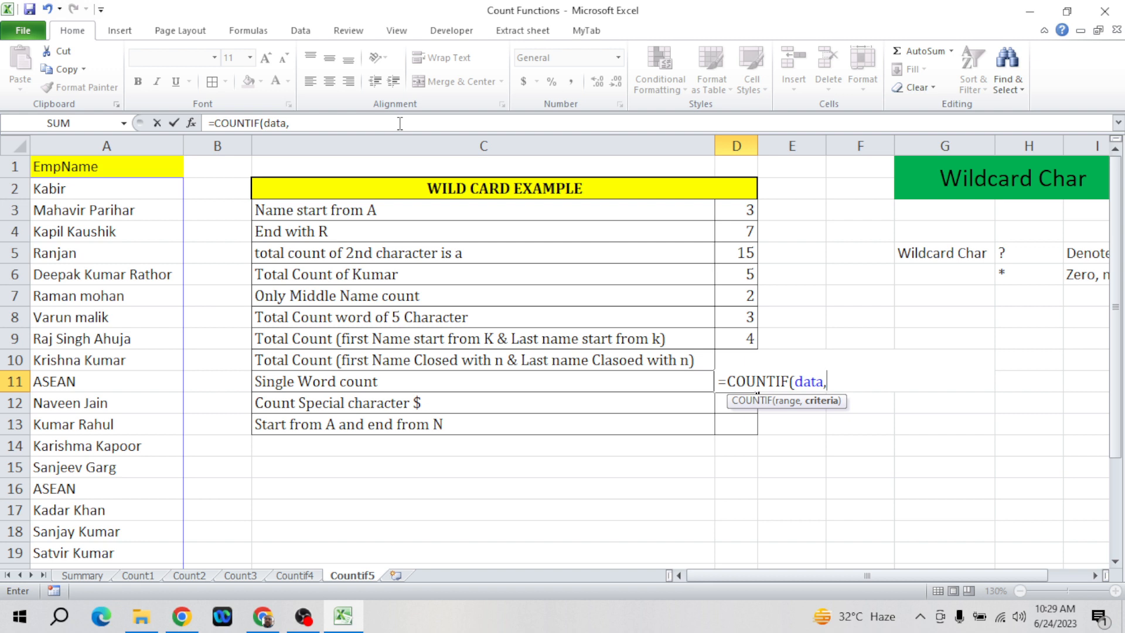
# - Try completing the D11 formula as =COUNTIF(Data,"<> & * *")
pyautogui.write('<>')
pyautogui.write('& "* *"')
pyautogui.press('Return')
pyautogui.press('Return')
pyautogui.write('"<>"')
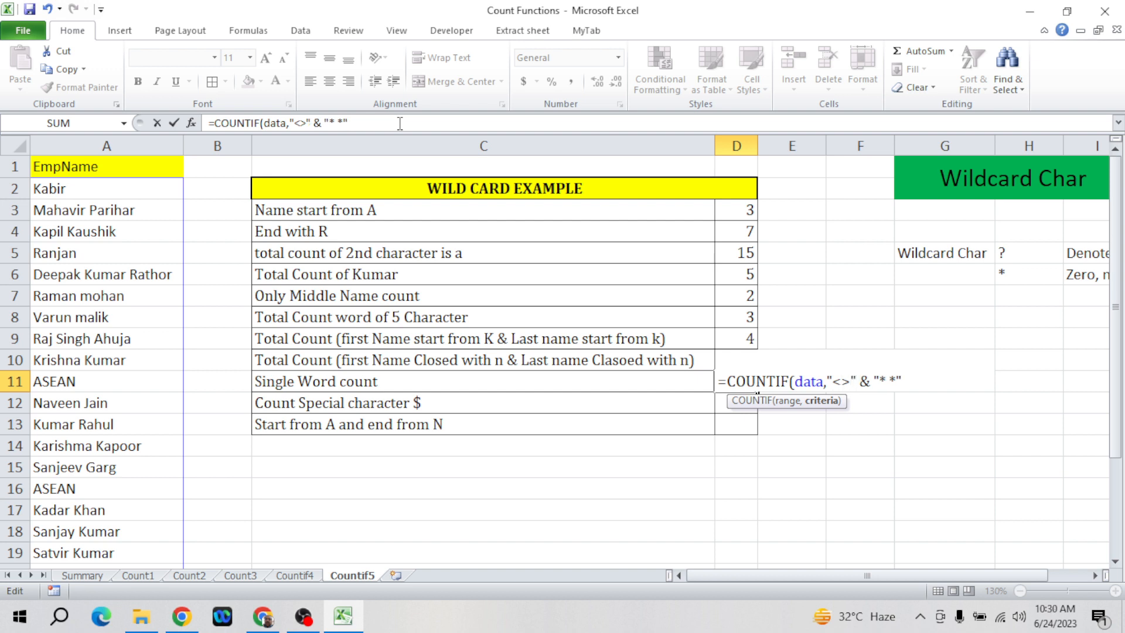
pyautogui.press('BackSpace')
pyautogui.press('Right')
pyautogui.press('Right')
pyautogui.press('Right')
pyautogui.press('Right')
pyautogui.press('BackSpace')
pyautogui.press('Return')
pyautogui.press('Up')
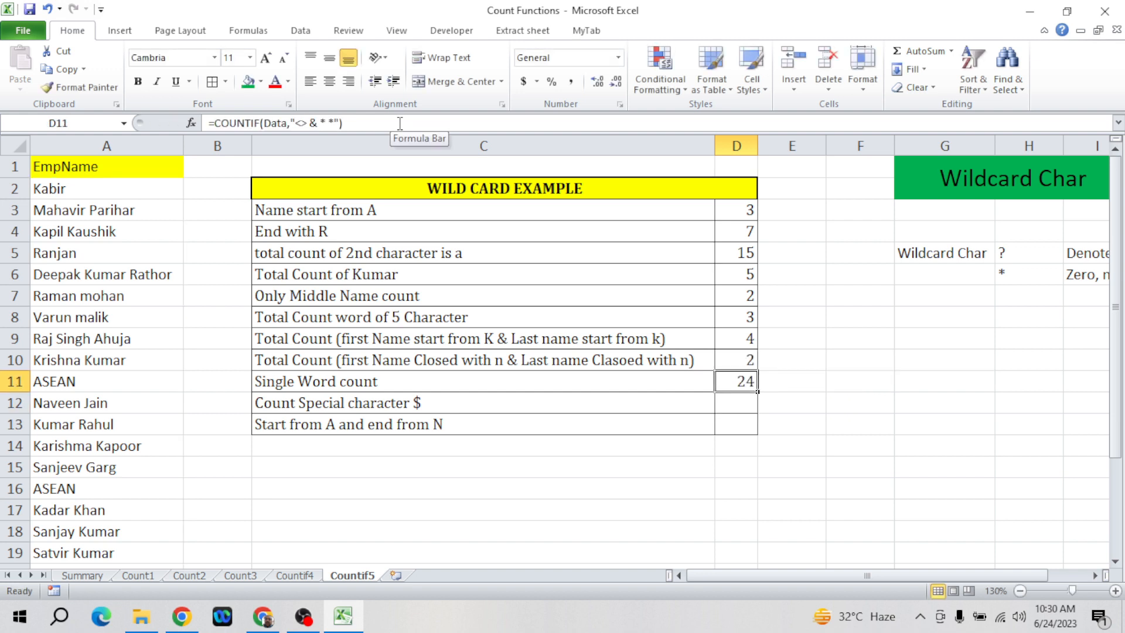
# - Switch to the Adv. Excel Content workbook and inspect the Single Word count formula in G10 of its Countif sheet
pyautogui.press('Left')
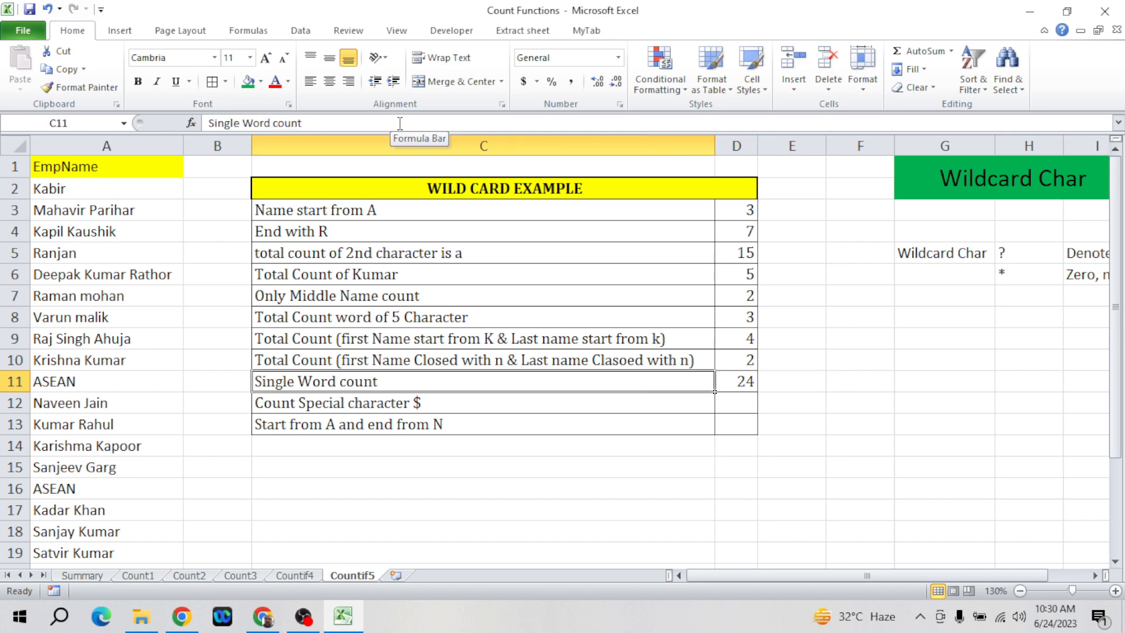
pyautogui.hotkey('alt', 'Tab')
pyautogui.press('Tab')
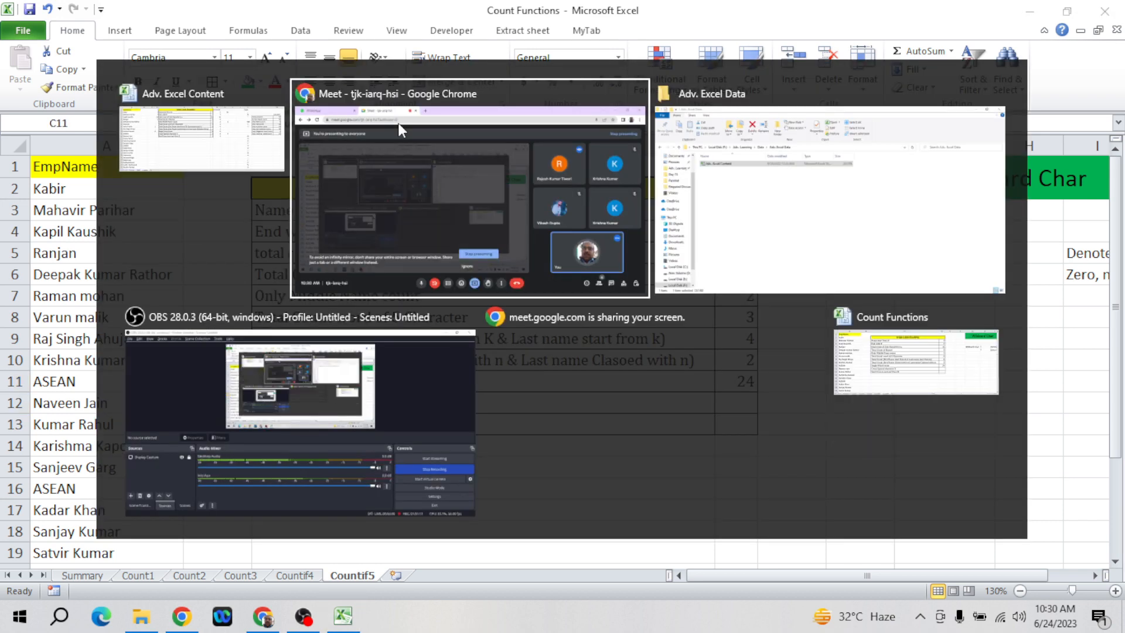
pyautogui.press('Return')
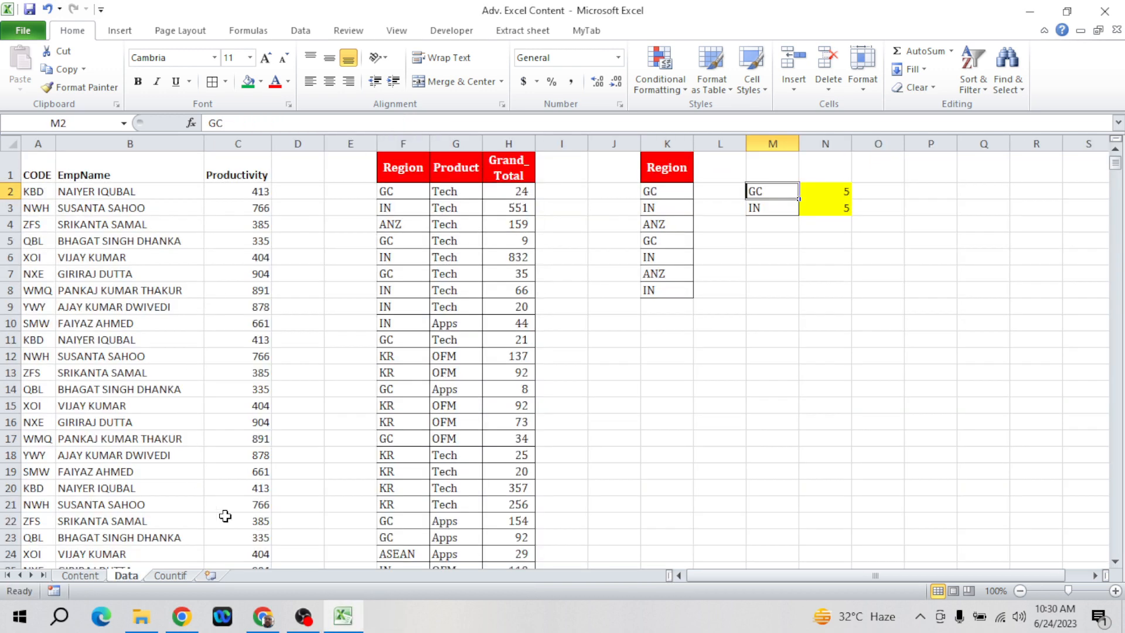
pyautogui.click(176, 577)
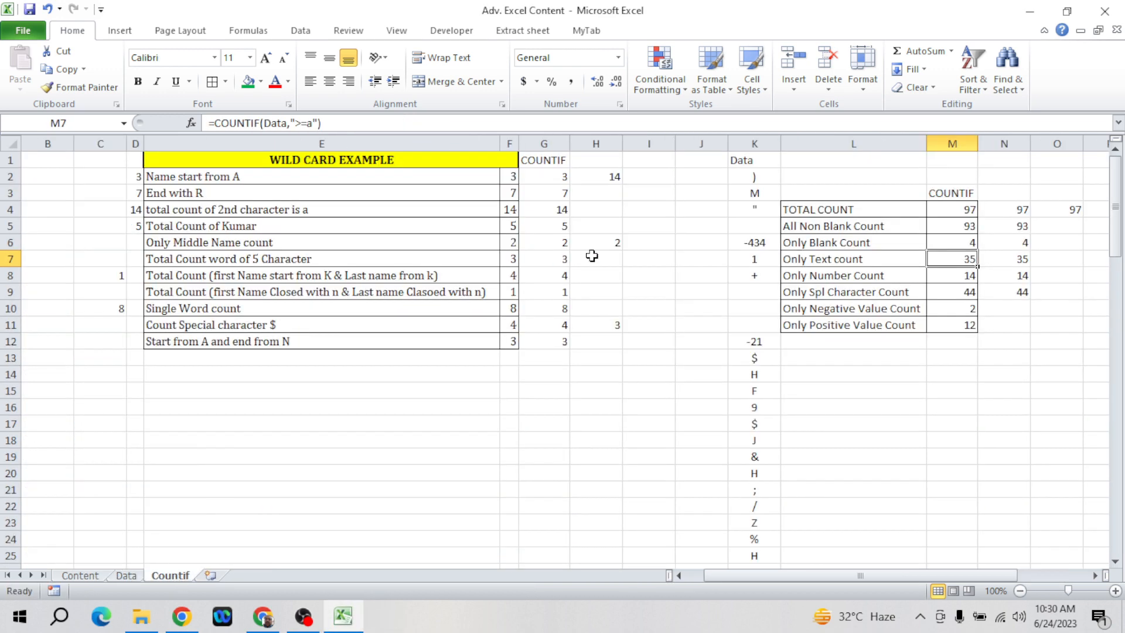
pyautogui.click(452, 304)
pyautogui.press('Right')
pyautogui.press('Right')
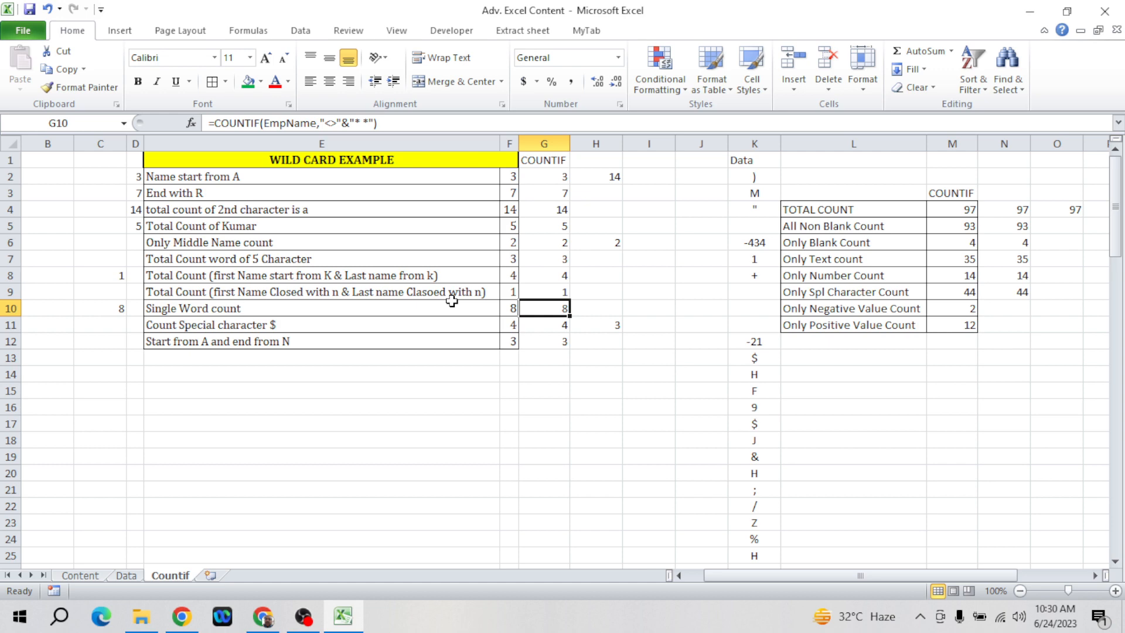
# - Return to the Count Functions workbook and correct the D11 formula to =COUNTIF(Data,"<>"& "* *")
pyautogui.hotkey('alt', 'Tab')
pyautogui.hotkey('alt', 'Tab')
pyautogui.hotkey('alt', 'Tab')
pyautogui.hotkey('alt', 'Tab')
pyautogui.hotkey('alt', 'Tab')
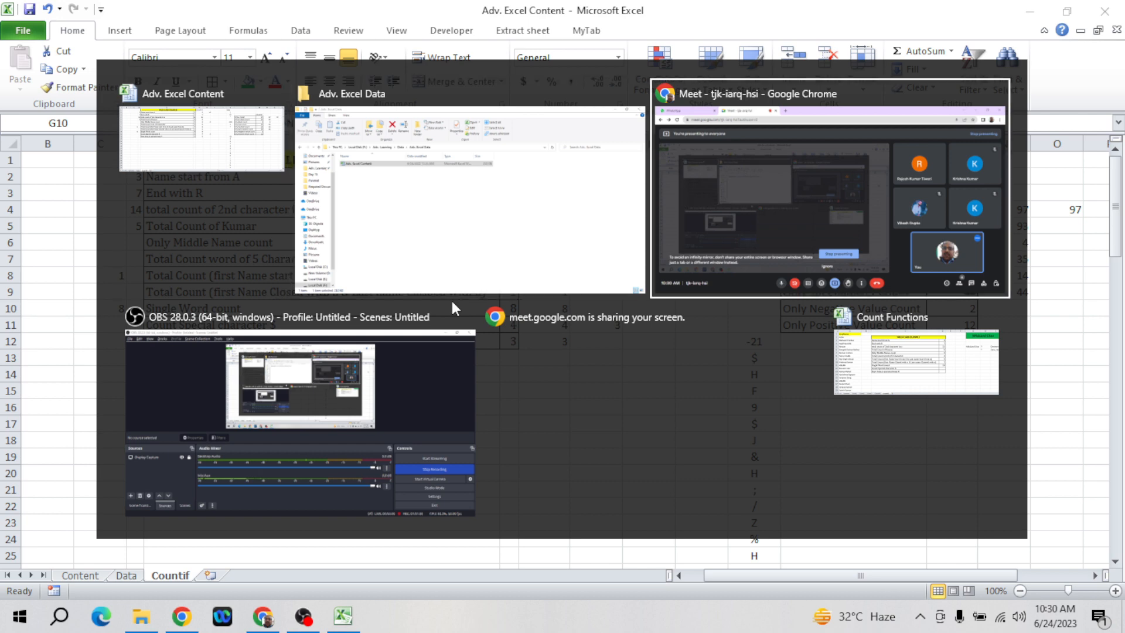
pyautogui.press('Right')
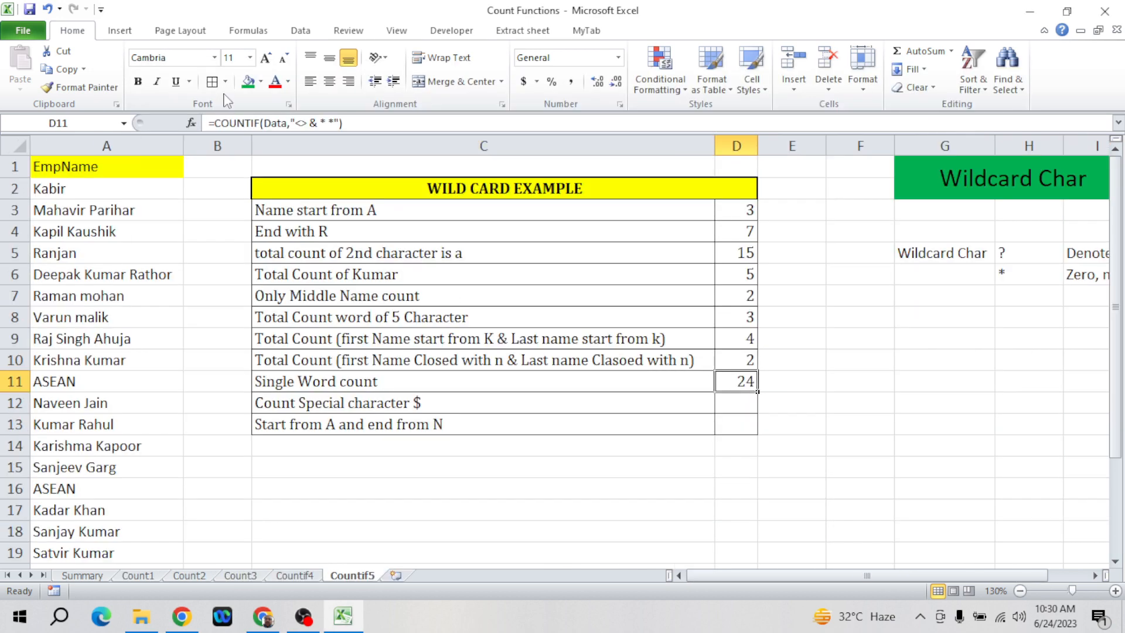
pyautogui.click(310, 123)
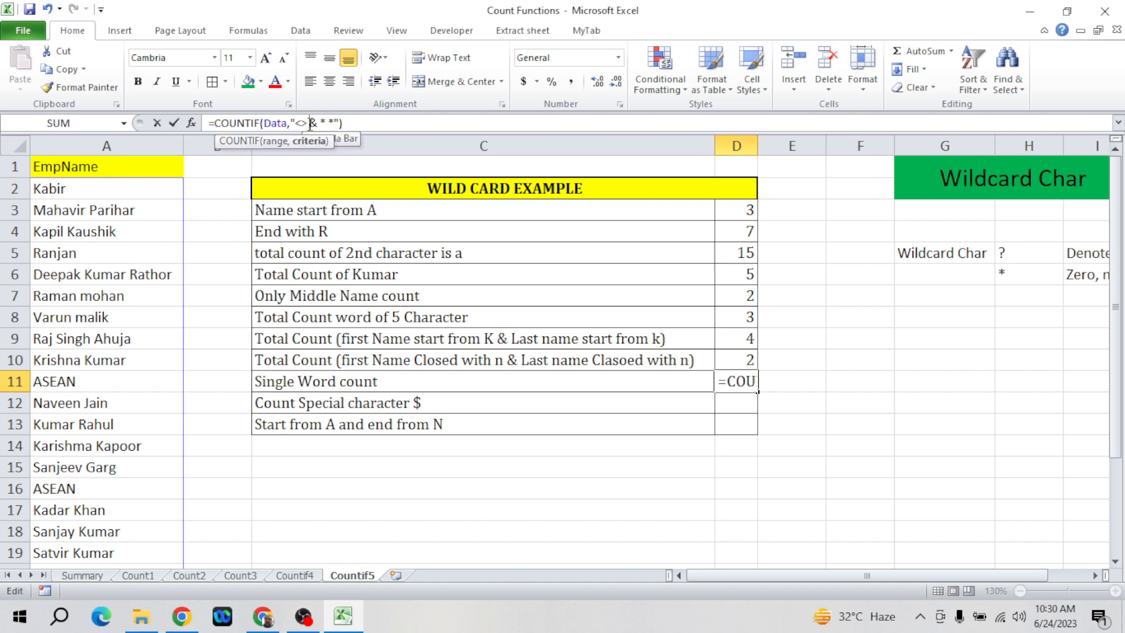
pyautogui.write('"')
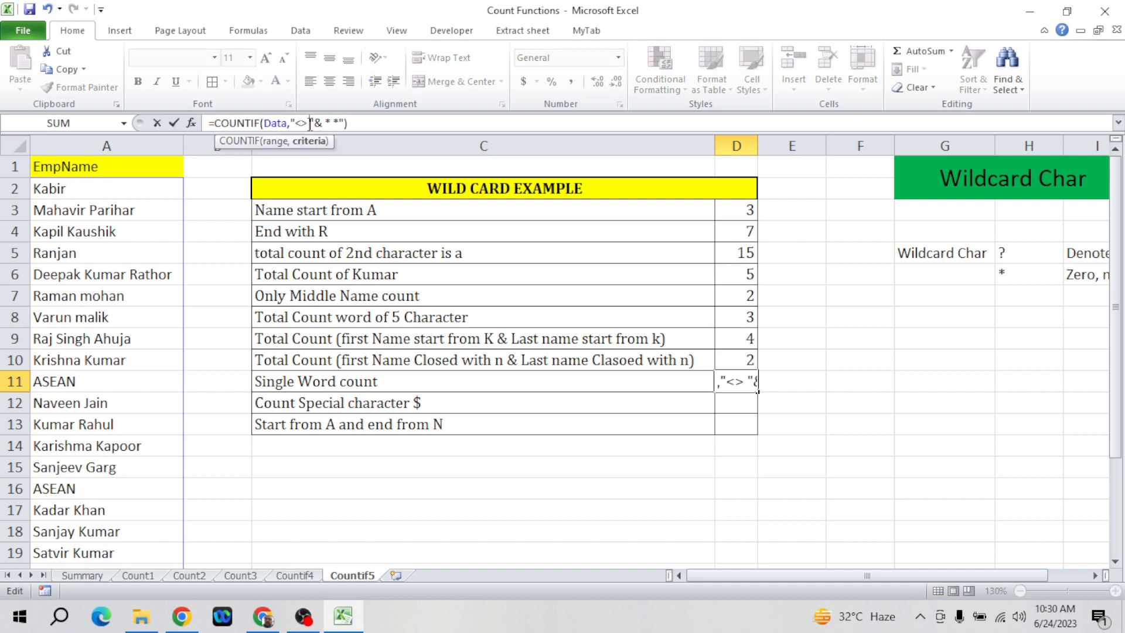
pyautogui.press('BackSpace')
pyautogui.press('Right')
pyautogui.press('Right')
pyautogui.write('"')
pyautogui.press('Return')
pyautogui.press('Up')
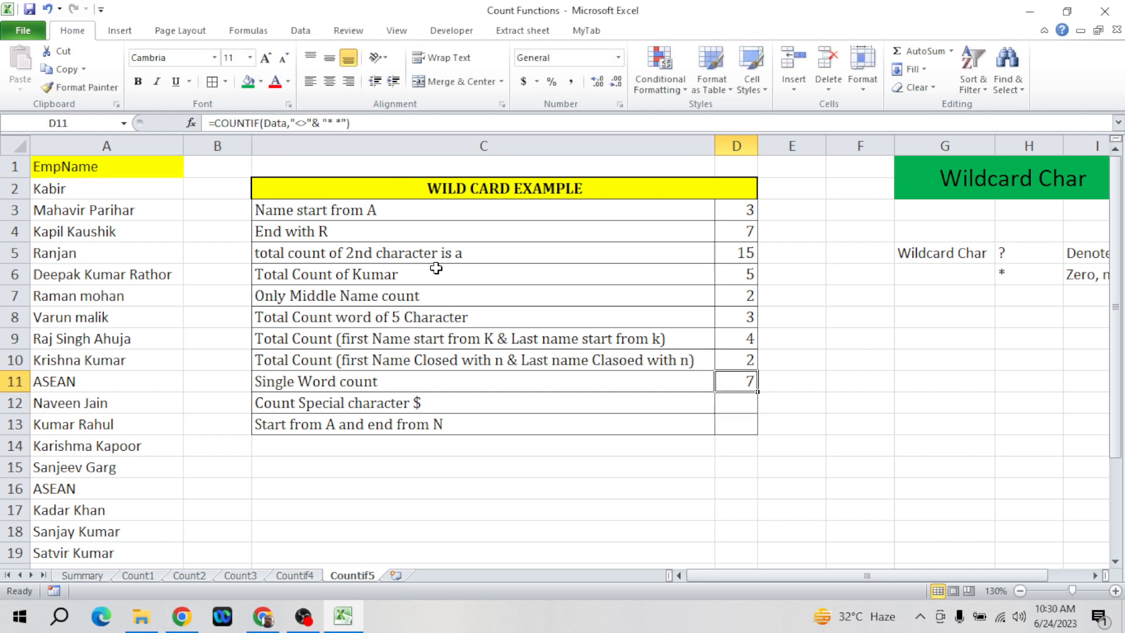
# - Examine the not-equal operator and the "* *" pattern inside the D11 formula without altering it
pyautogui.click(336, 122)
pyautogui.press('Left')
pyautogui.press('Left')
pyautogui.press('Left')
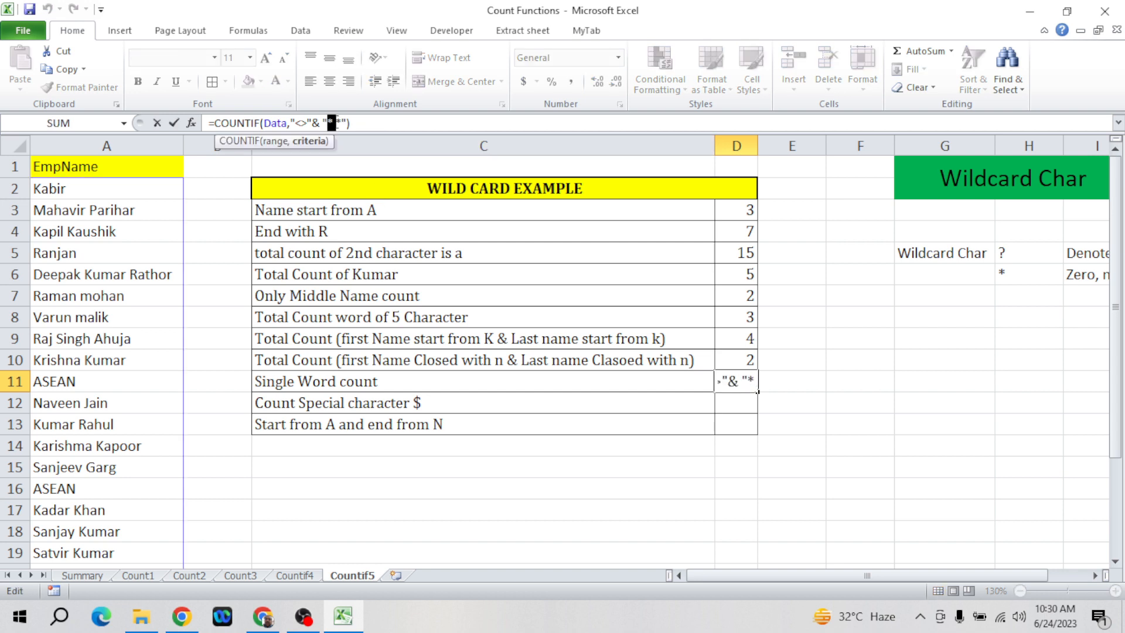
pyautogui.press('Left')
pyautogui.press('Left')
pyautogui.press('Left')
pyautogui.hotkey('shift', 'Left')
pyautogui.hotkey('shift', 'Left')
pyautogui.hotkey('shift', 'Right')
pyautogui.click(341, 123)
pyautogui.hotkey('shift', 'Left')
pyautogui.hotkey('shift', 'Left')
pyautogui.hotkey('shift', 'Left')
pyautogui.press('Left')
pyautogui.press('Return')
pyautogui.press('Up')
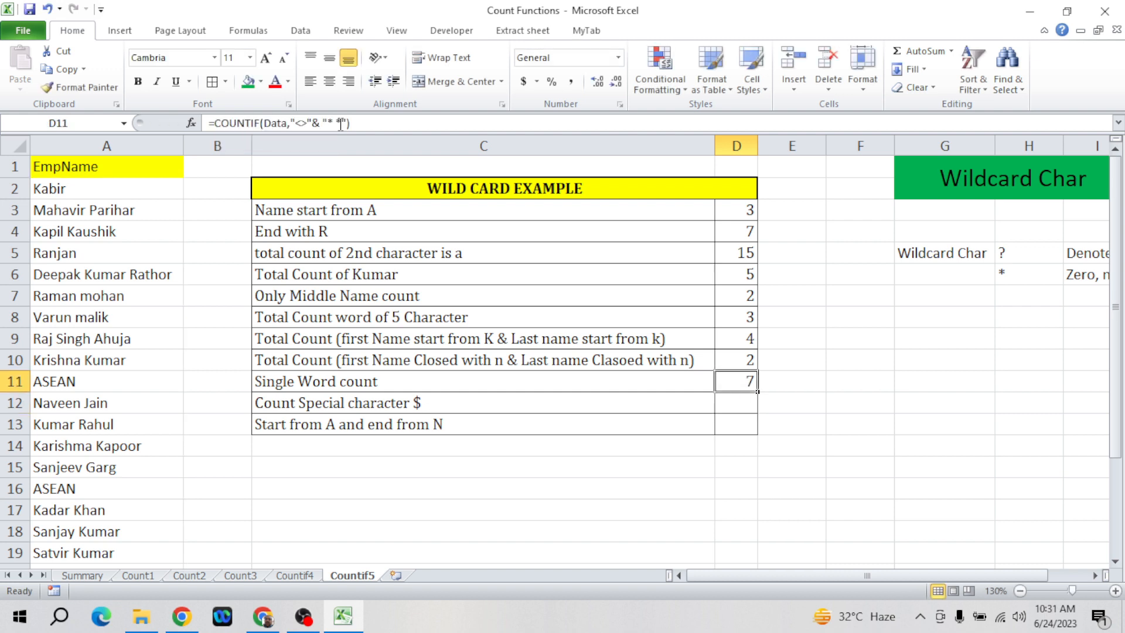
# - Read the Count Special character $ criterion in C12 and look through the EmpName column for entries containing $
pyautogui.press('Down')
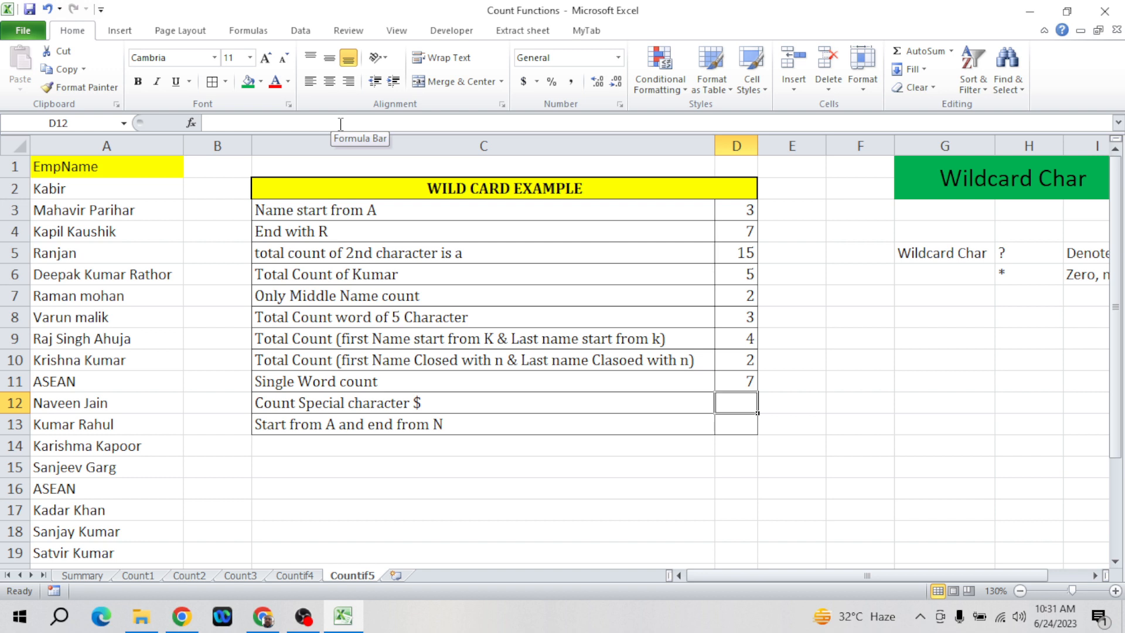
pyautogui.click(434, 408)
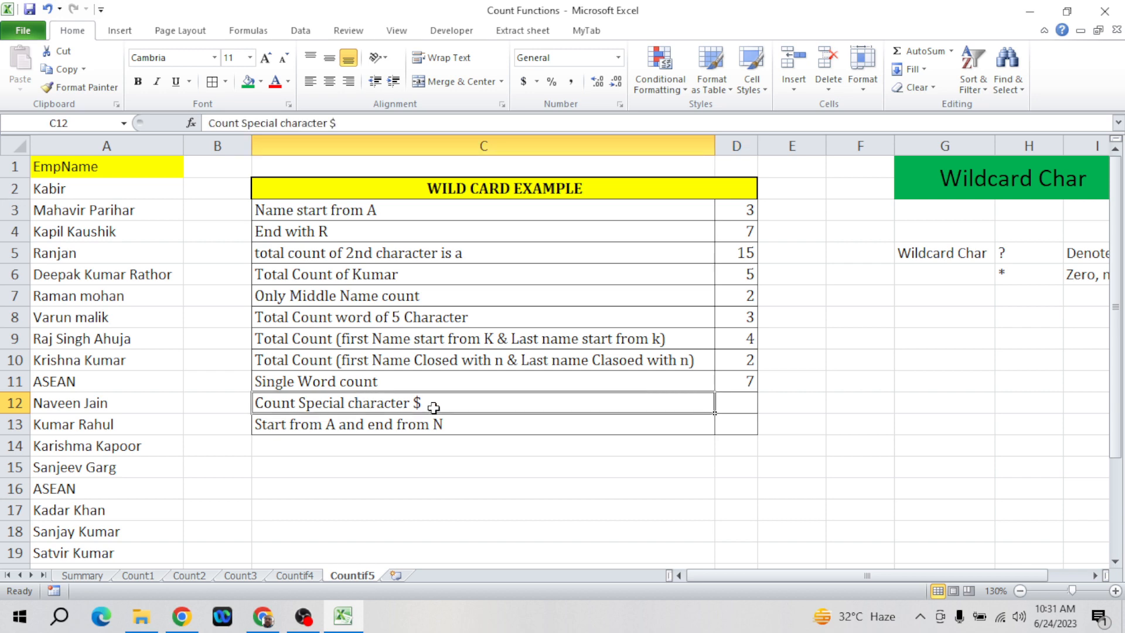
pyautogui.click(93, 482)
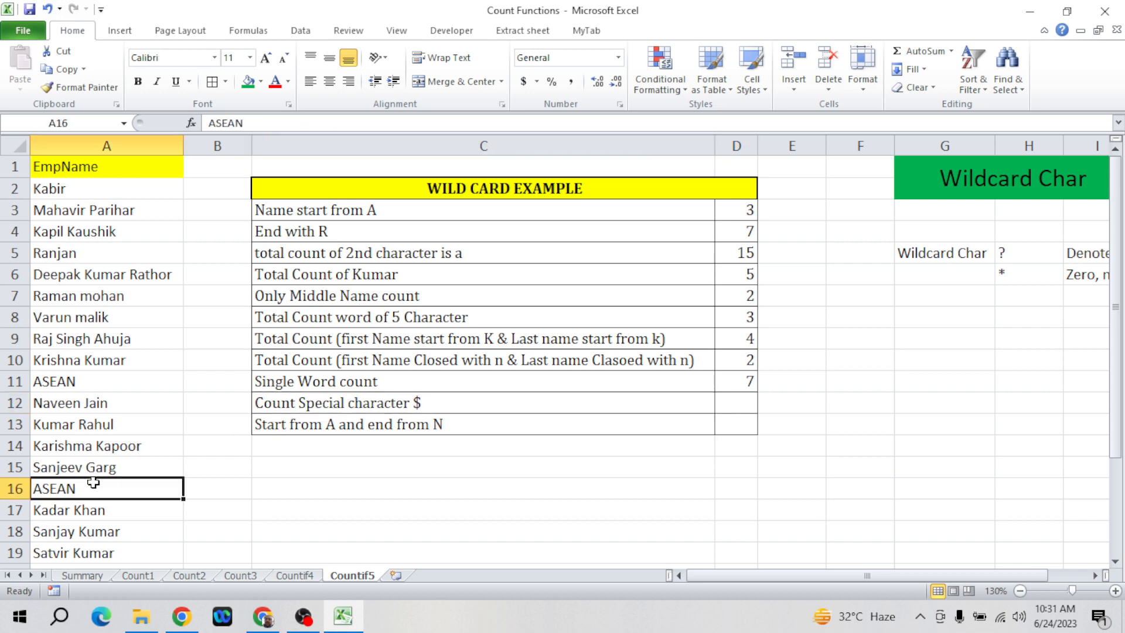
pyautogui.press('Down')
pyautogui.press('Down')
pyautogui.press('Down')
pyautogui.press('Down')
pyautogui.press('Down')
pyautogui.press('Down')
pyautogui.press('Down')
pyautogui.press('Down')
pyautogui.press('Down')
pyautogui.press('Down')
pyautogui.press('Up')
pyautogui.press('Up')
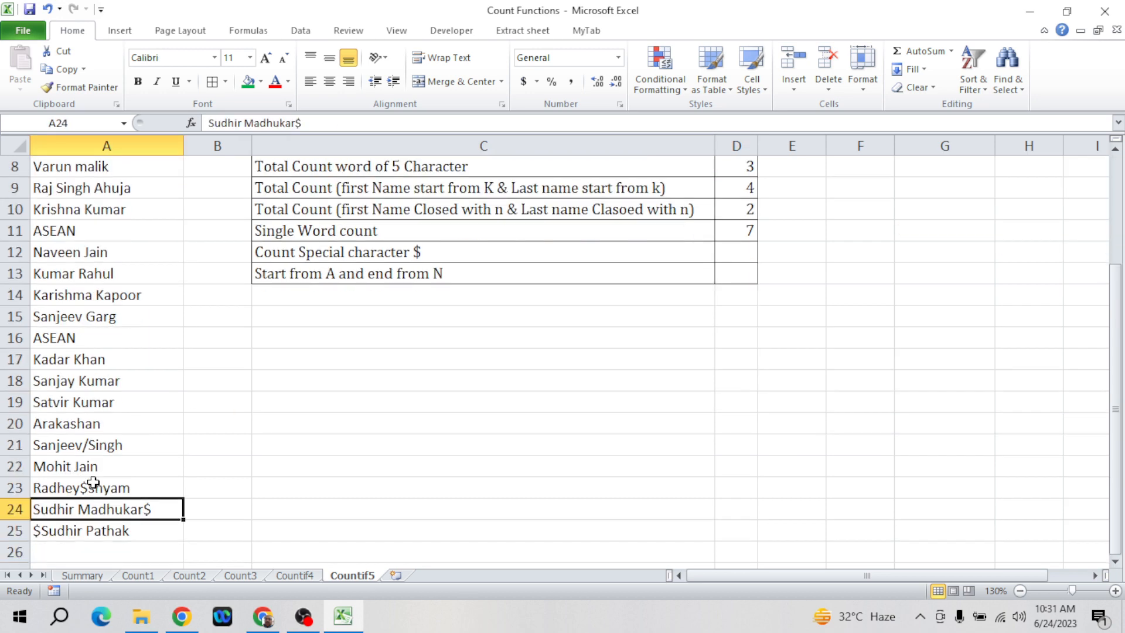
pyautogui.press('Down')
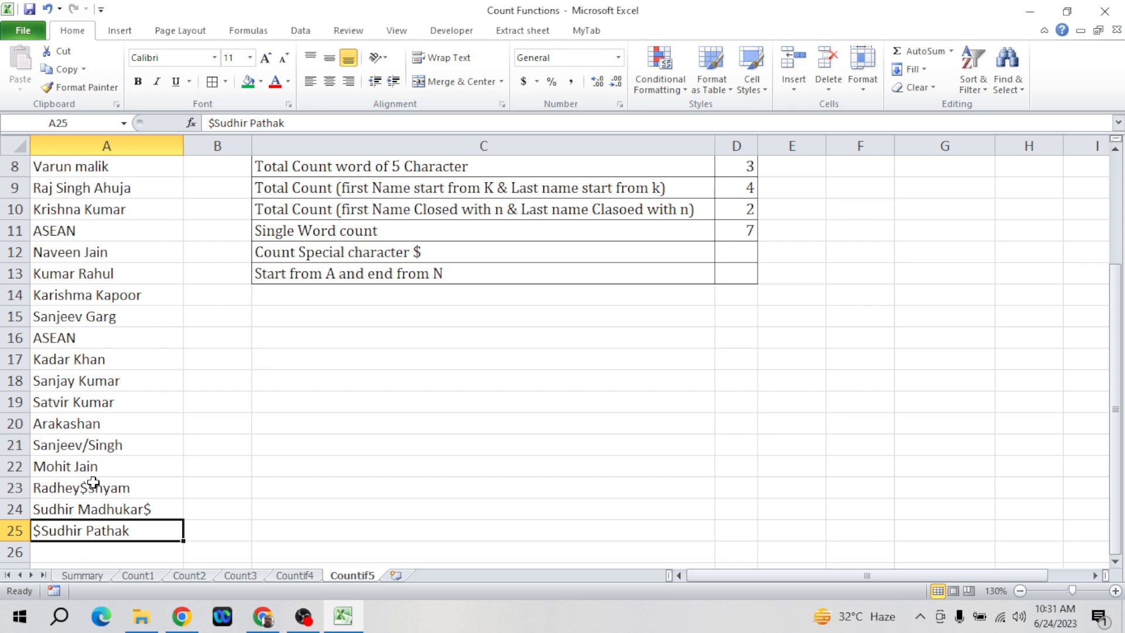
pyautogui.hotkey('ctrl', 'Home')
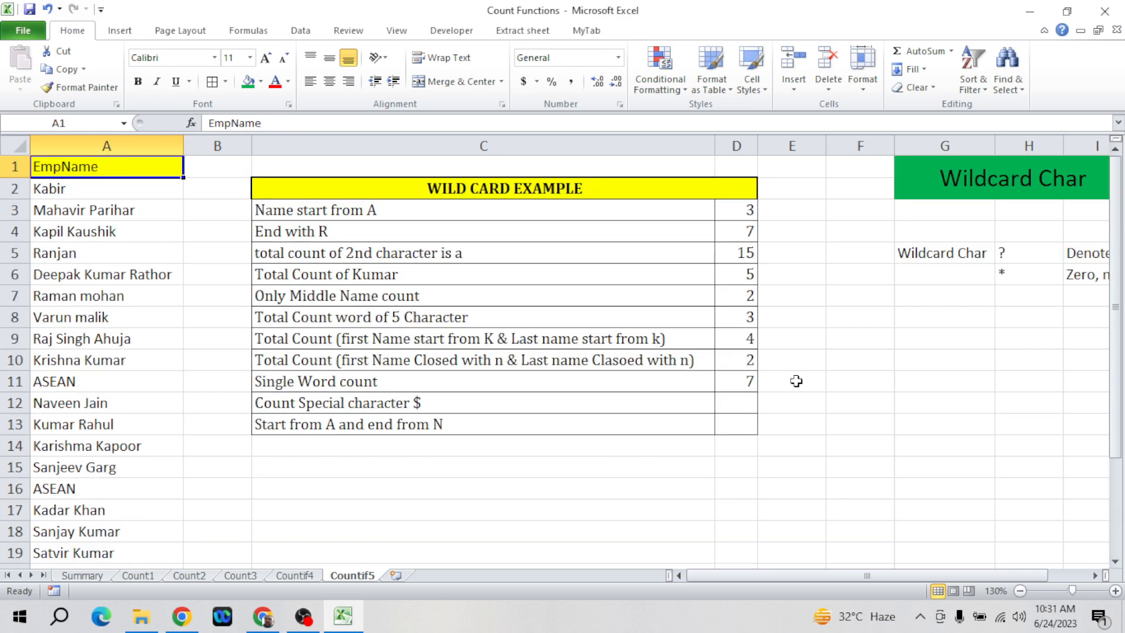
# - Count the names containing a dollar sign by entering =COUNTIF(Data,"*$*") in D12
pyautogui.click(737, 400)
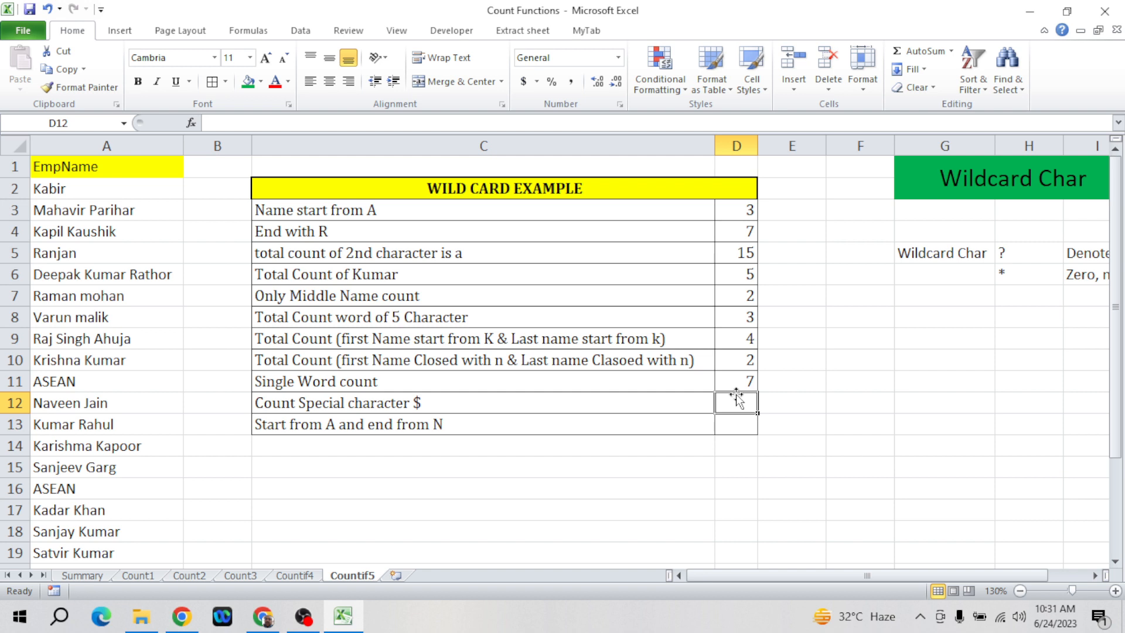
pyautogui.write('=coun')
pyautogui.press('Down')
pyautogui.press('Down')
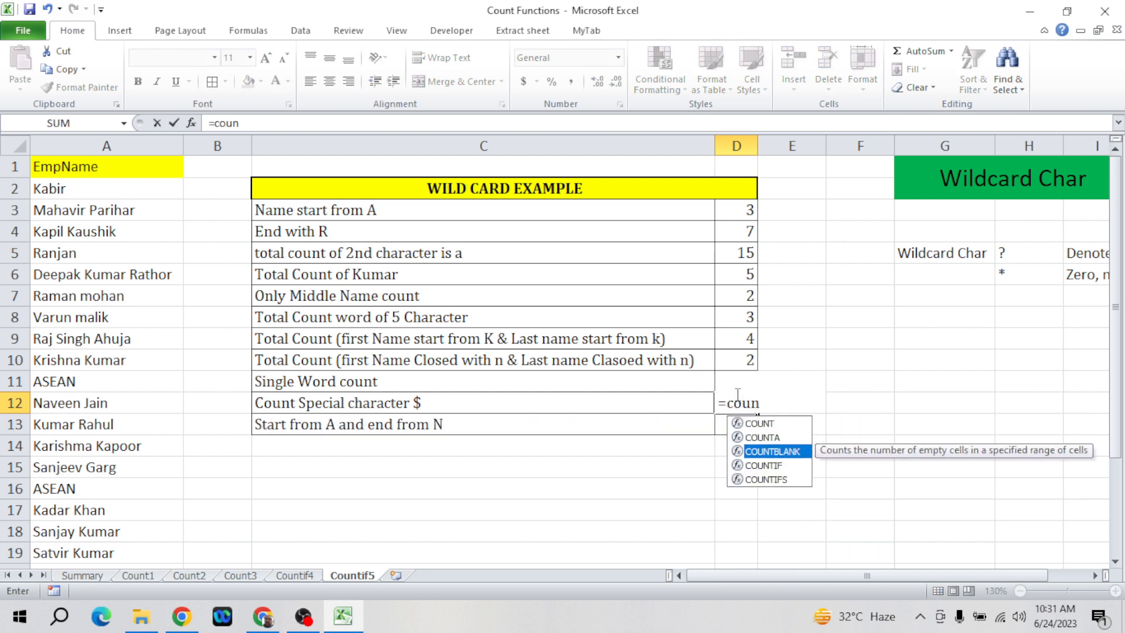
pyautogui.press('Down')
pyautogui.press('Tab')
pyautogui.write('data')
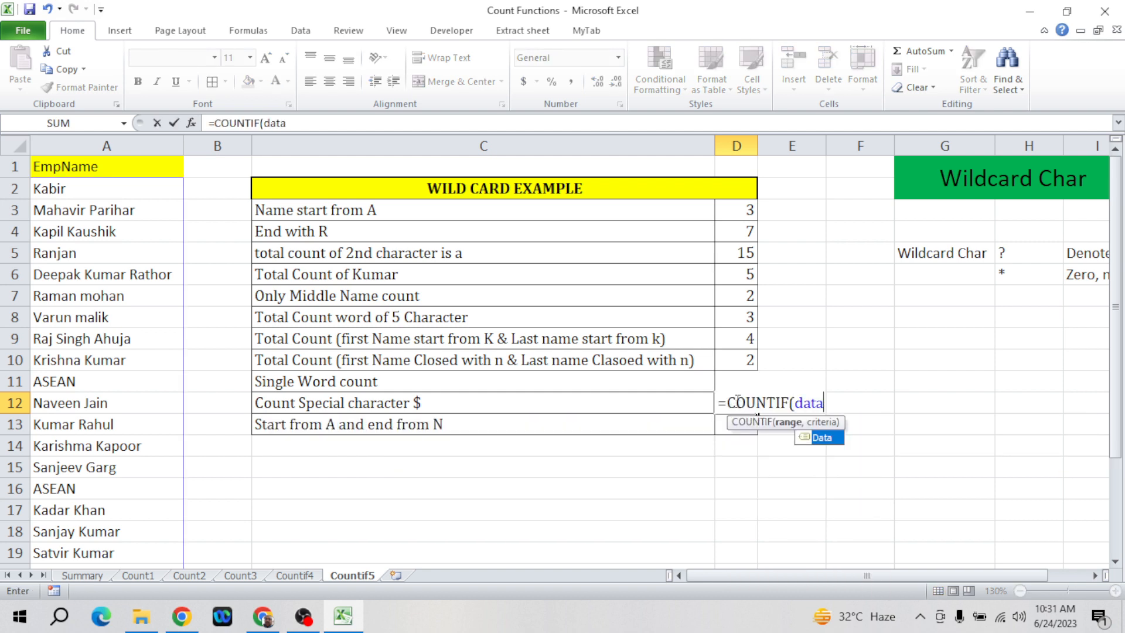
pyautogui.write(',')
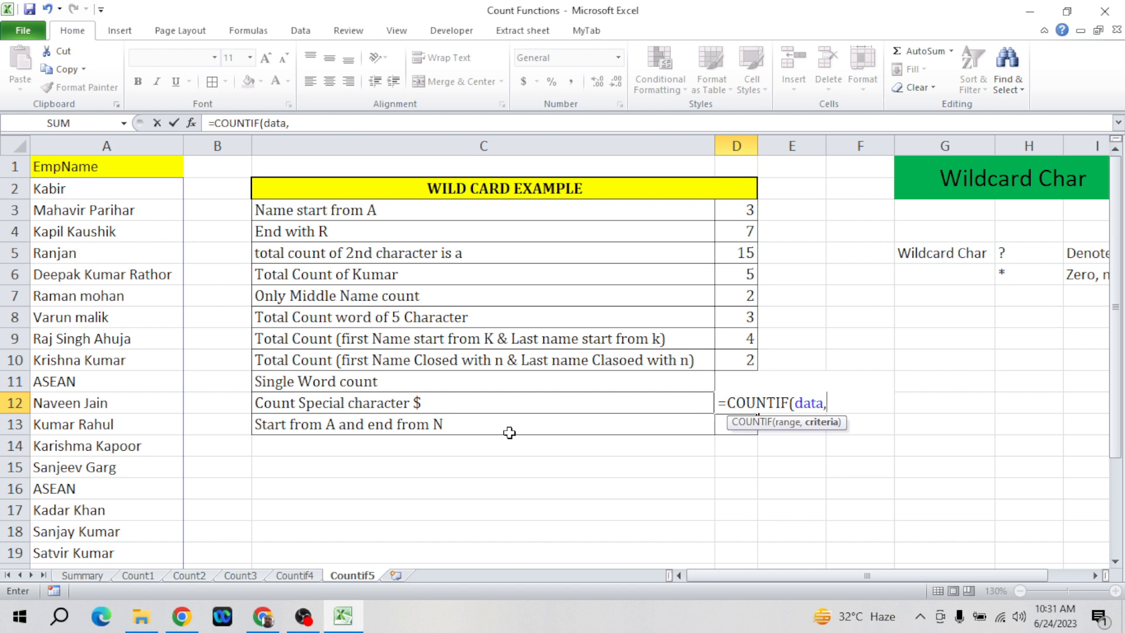
pyautogui.write('"8')
pyautogui.press('BackSpace')
pyautogui.write('*$*"')
pyautogui.press('Return')
pyautogui.press('Up')
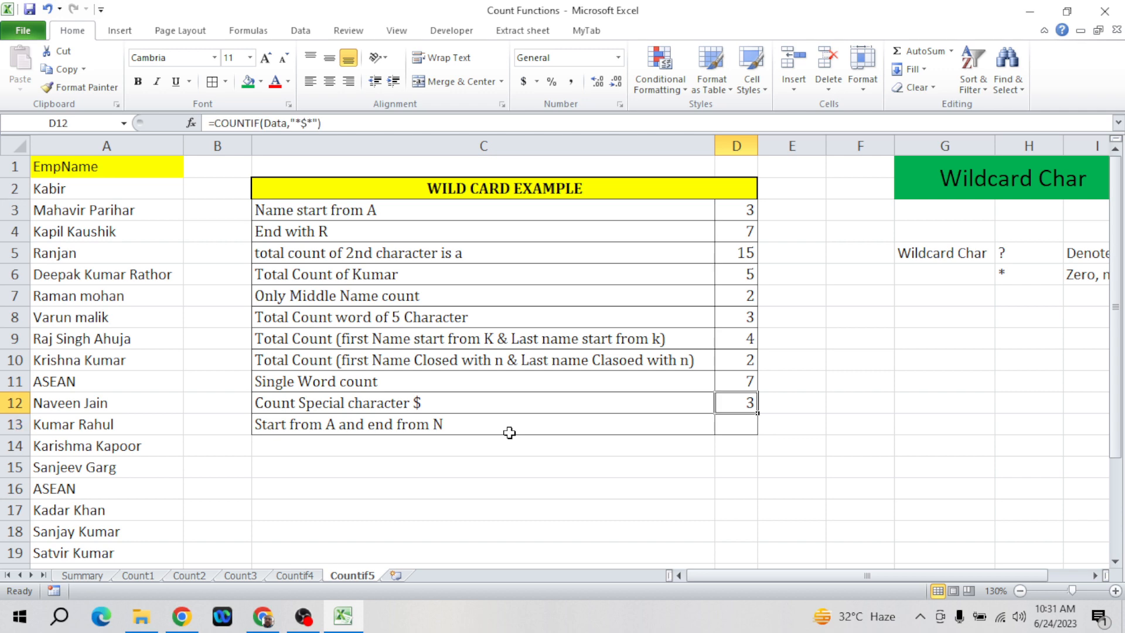
# - Check the D12 count against the dollar-sign entries in A23:A25 at the end of the EmpName list
pyautogui.click(141, 473)
pyautogui.hotkey('ctrl', 'Down')
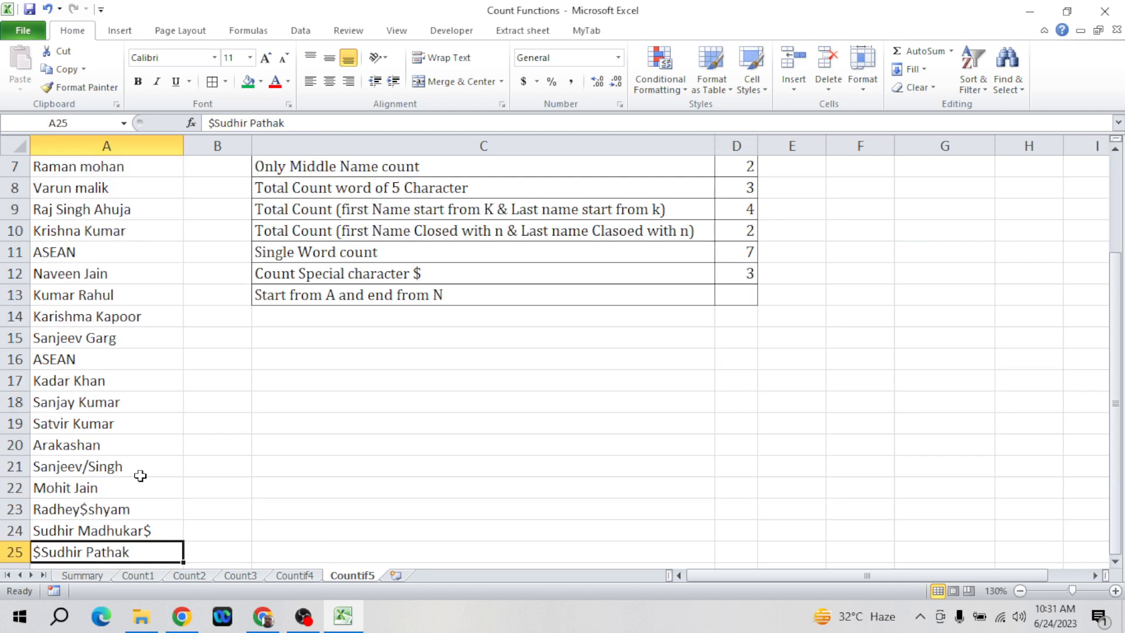
pyautogui.press('Down')
pyautogui.press('Up')
pyautogui.hotkey('shift', 'Up')
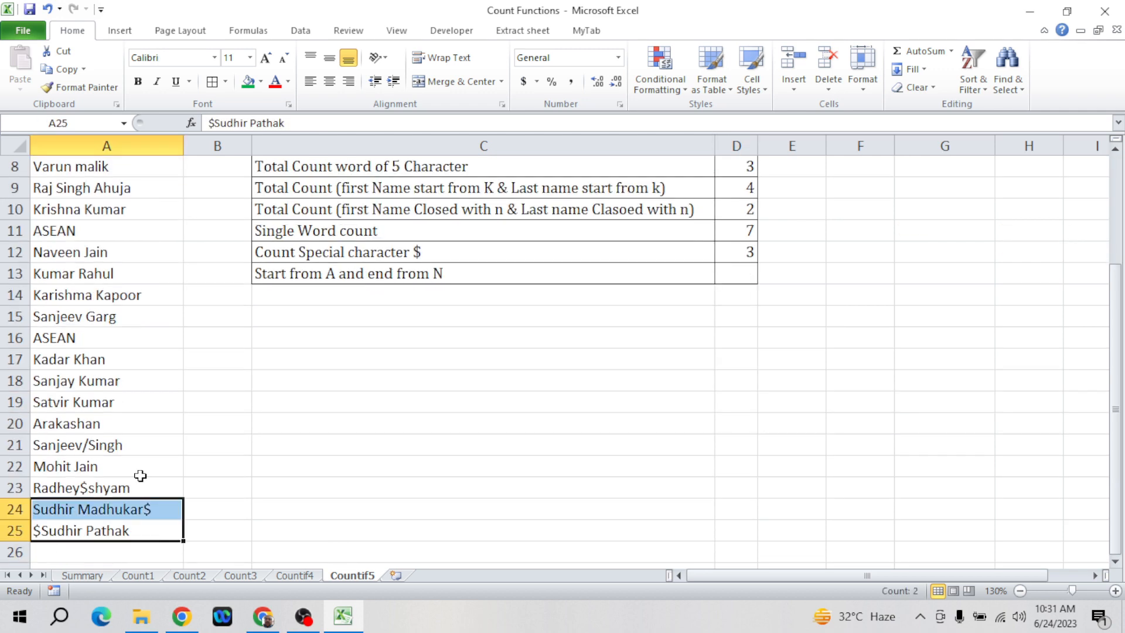
pyautogui.press('Up')
pyautogui.press('Down')
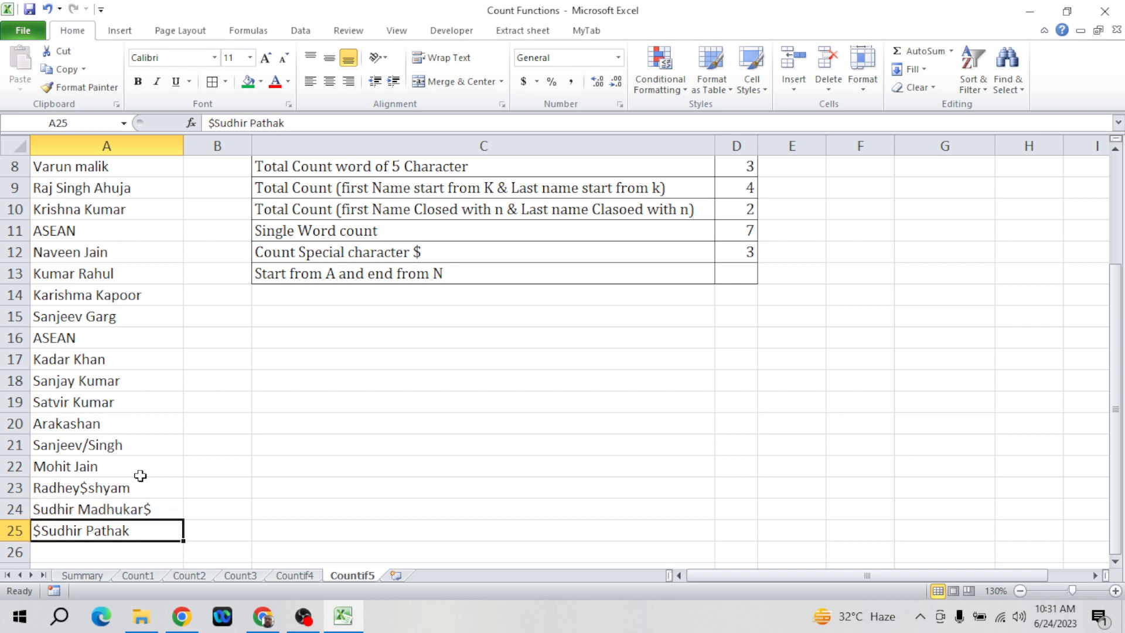
pyautogui.press('Up')
pyautogui.press('Up')
pyautogui.hotkey('shift', 'Down')
pyautogui.hotkey('shift', 'Down')
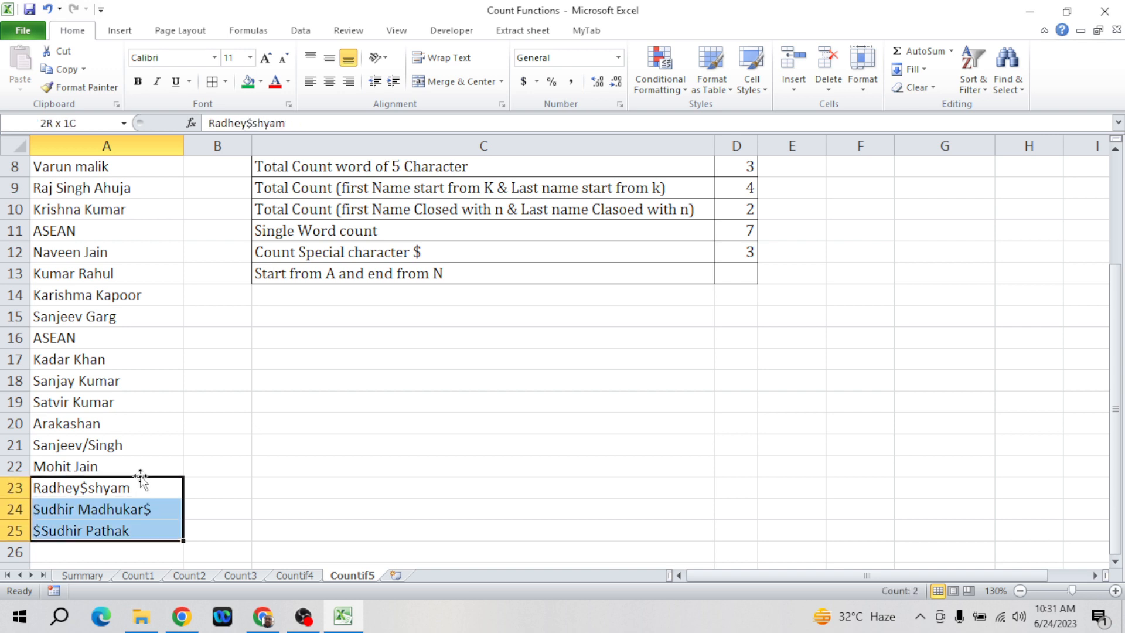
# - Inspect the position of the $ character in each of the names in A23, A24 and A25
pyautogui.click(91, 488)
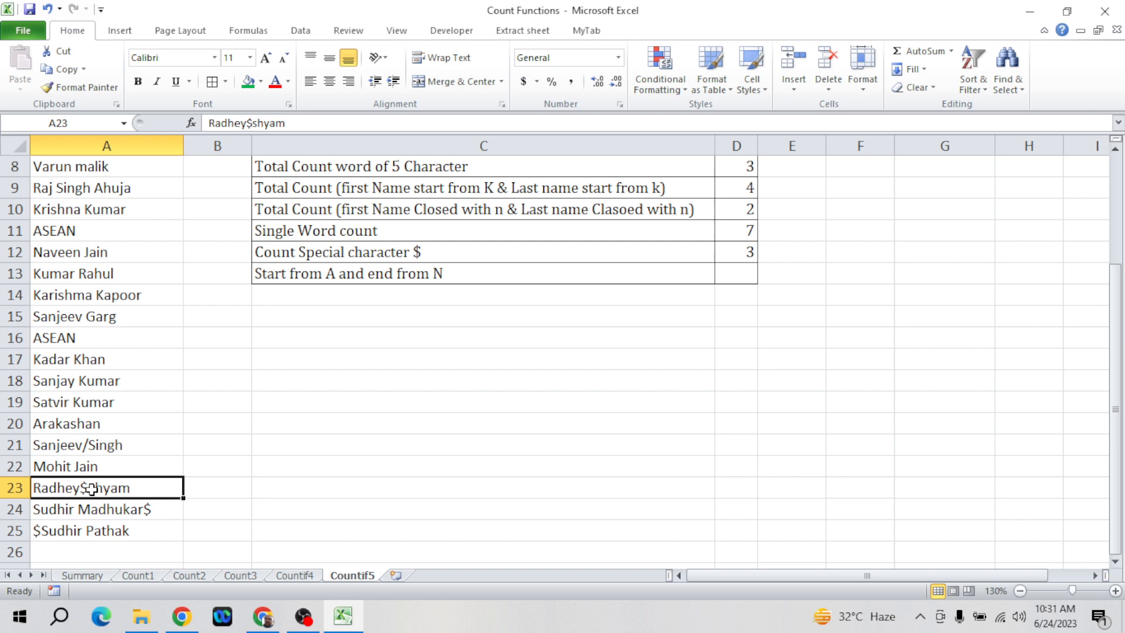
pyautogui.click(151, 509)
pyautogui.click(58, 529)
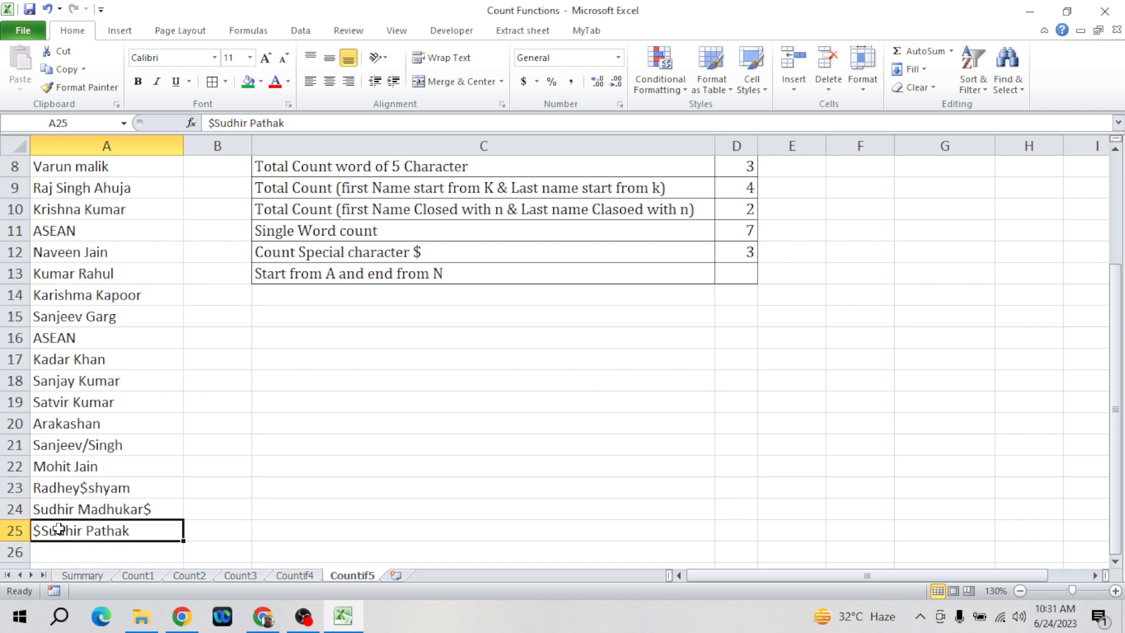
# - Read the Start from A and end from N criterion in C13 and compare it with its result cell D13
pyautogui.click(505, 273)
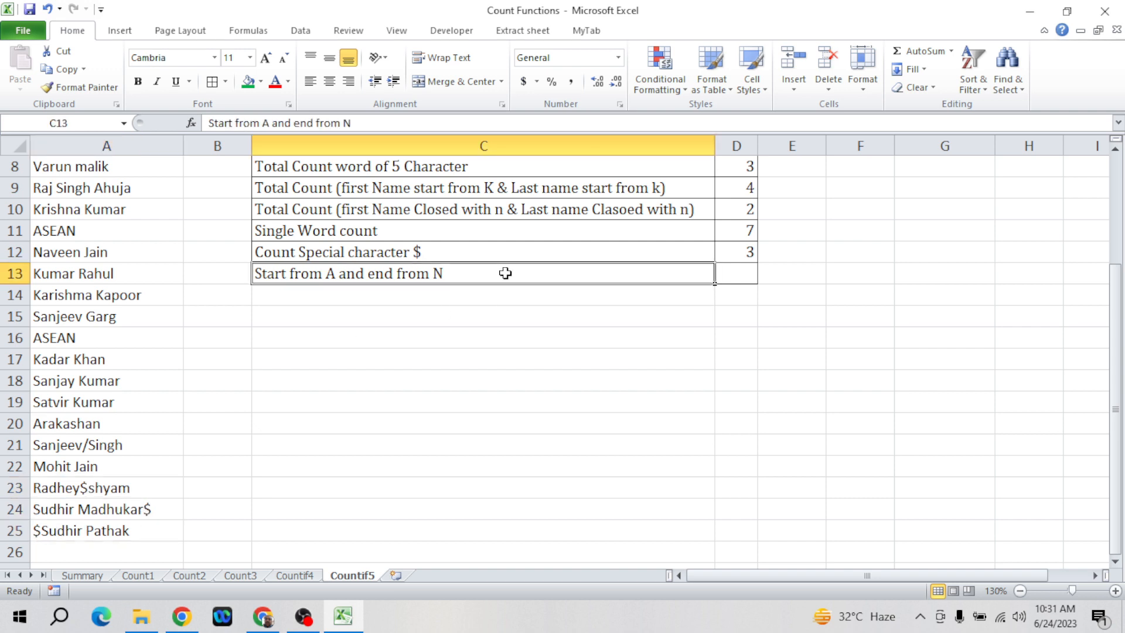
pyautogui.press('Up')
pyautogui.press('Up')
pyautogui.press('Right')
pyautogui.press('Down')
pyautogui.press('Down')
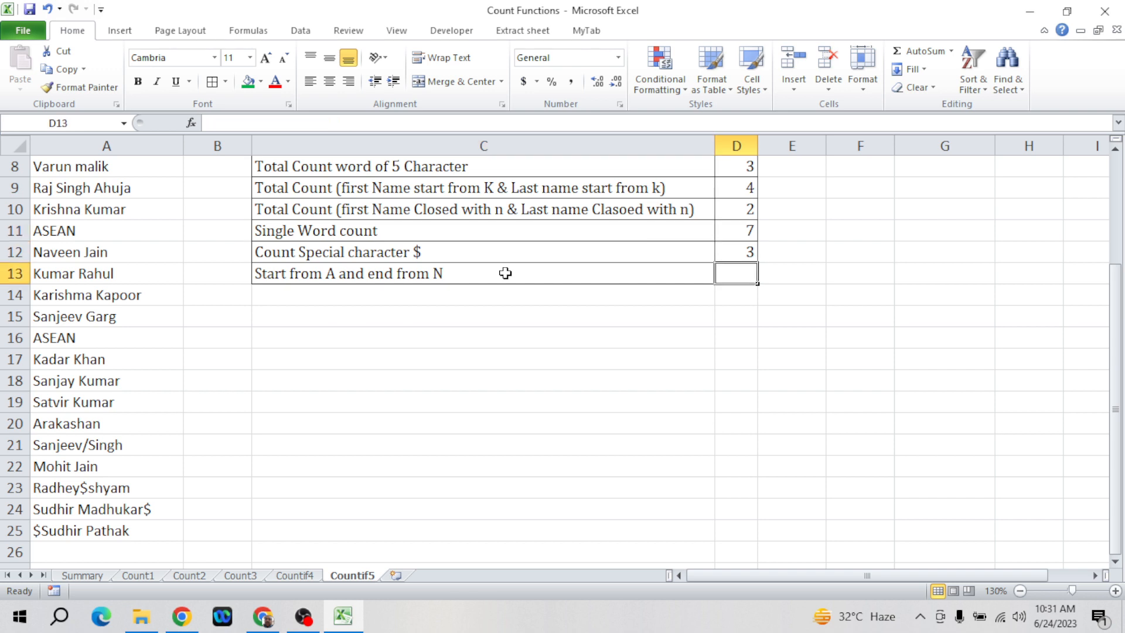
pyautogui.press('Left')
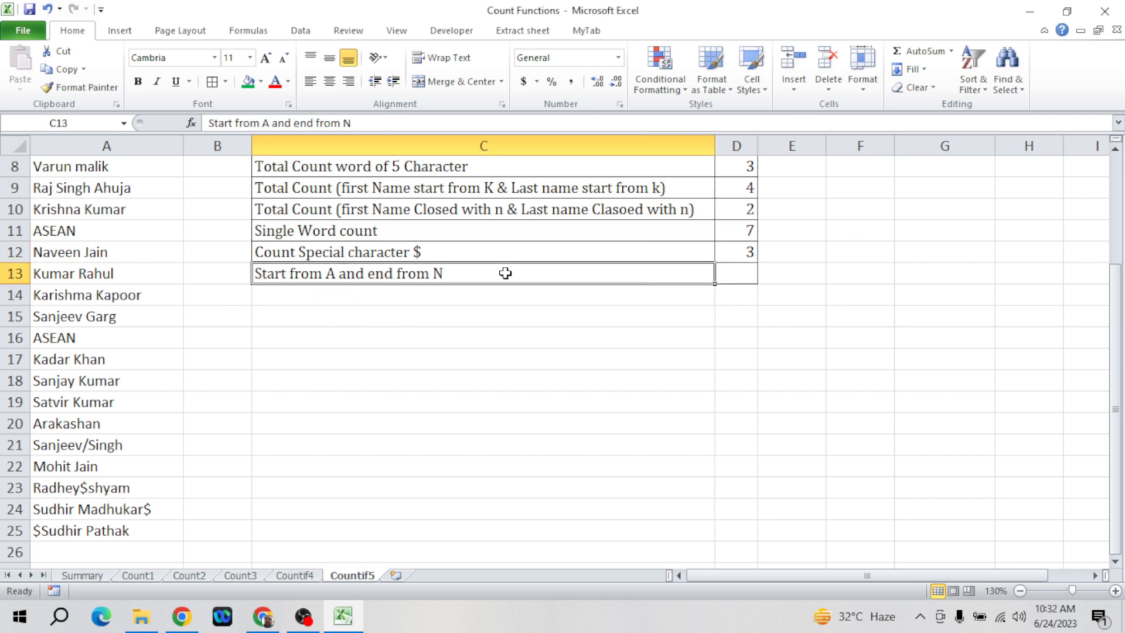
pyautogui.press('Right')
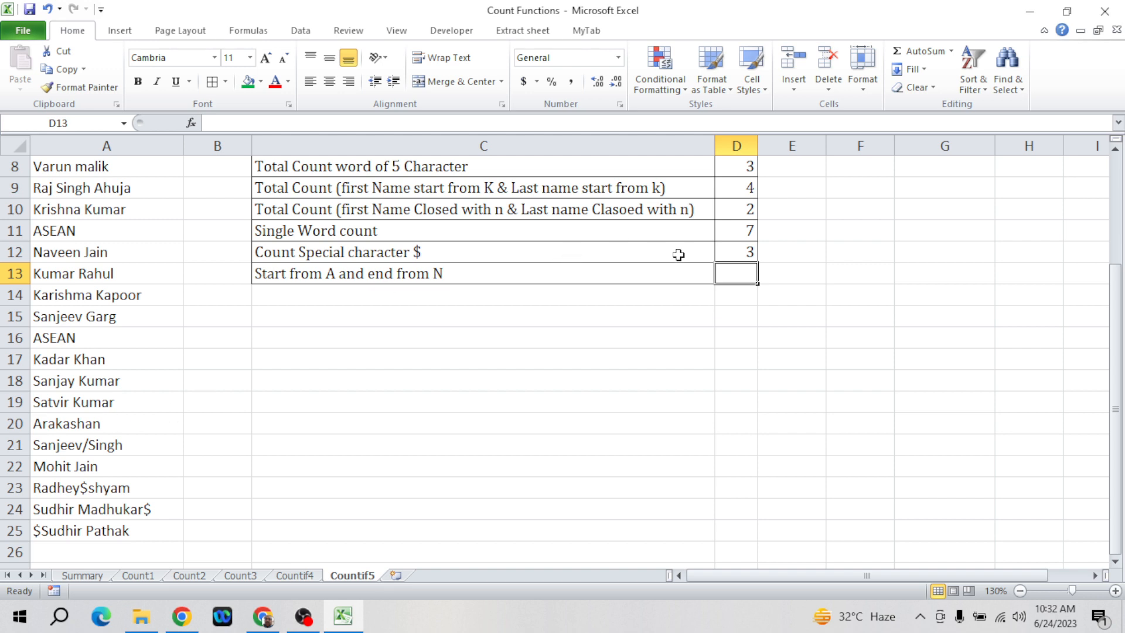
# - Count the names starting with A and ending with N by entering =COUNTIF(Data,"A*N") in D13
pyautogui.write('=coun')
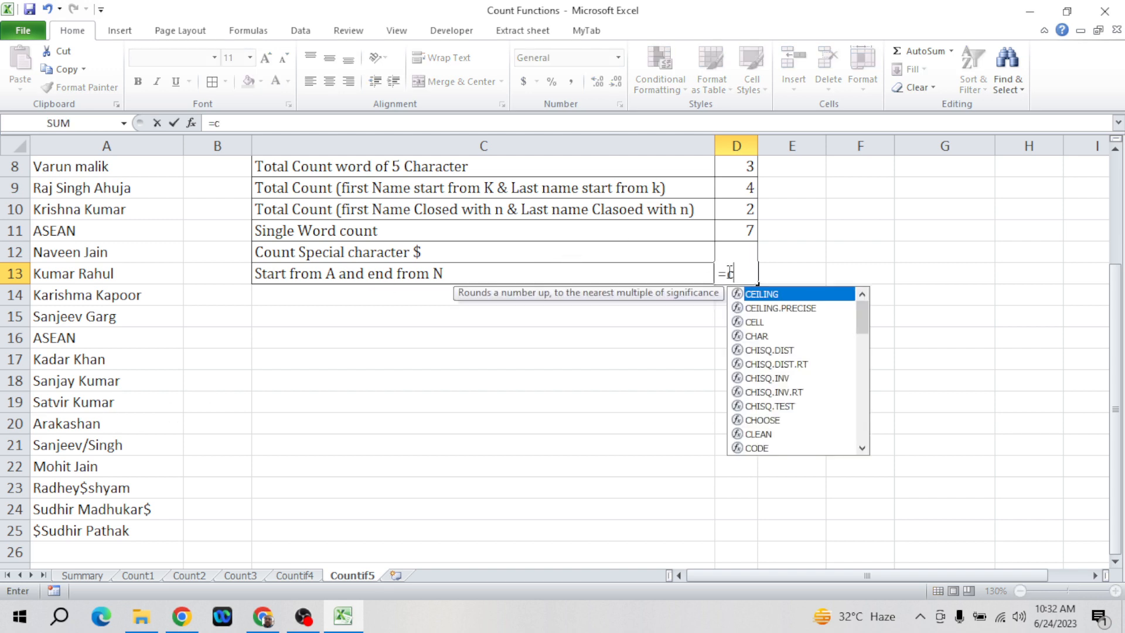
pyautogui.press('Down')
pyautogui.press('Down')
pyautogui.press('Down')
pyautogui.press('Tab')
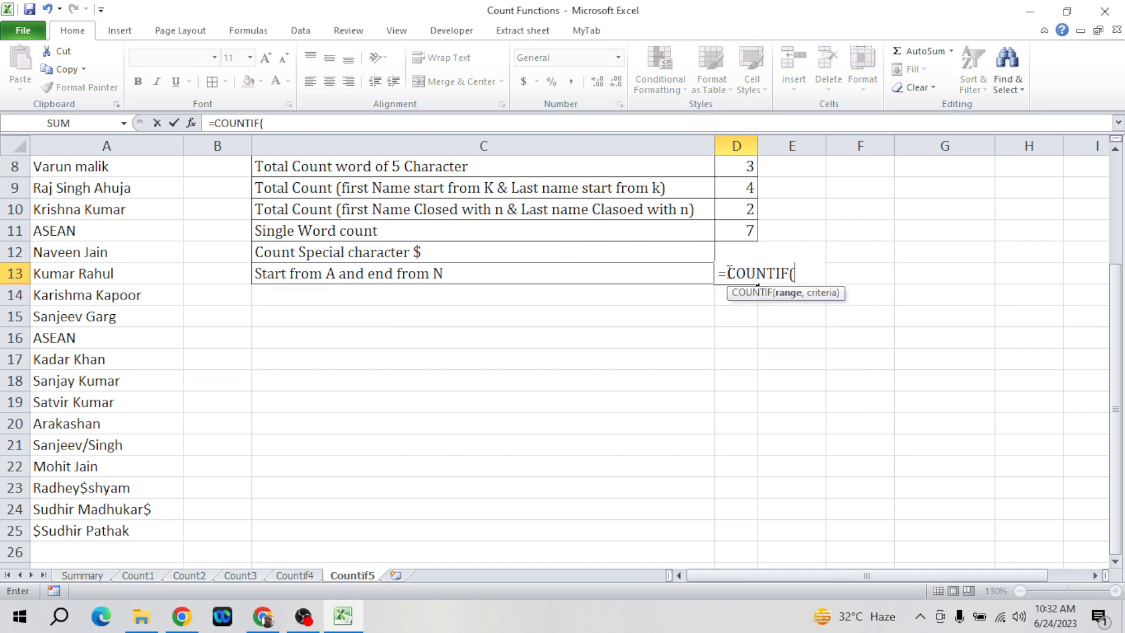
pyautogui.write('data,')
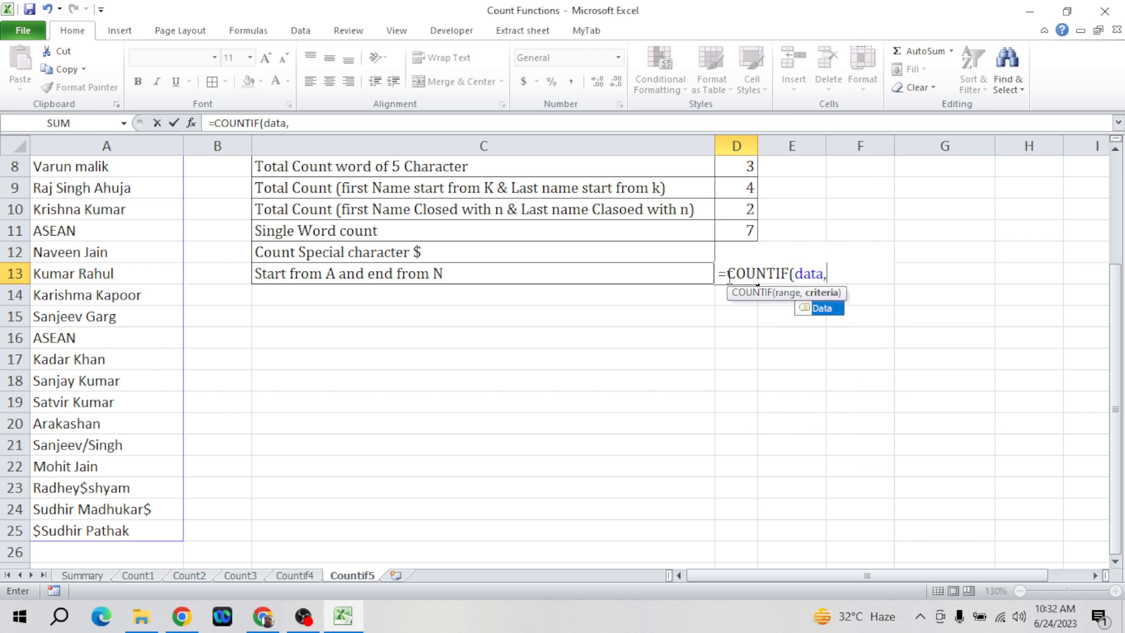
pyautogui.write('"')
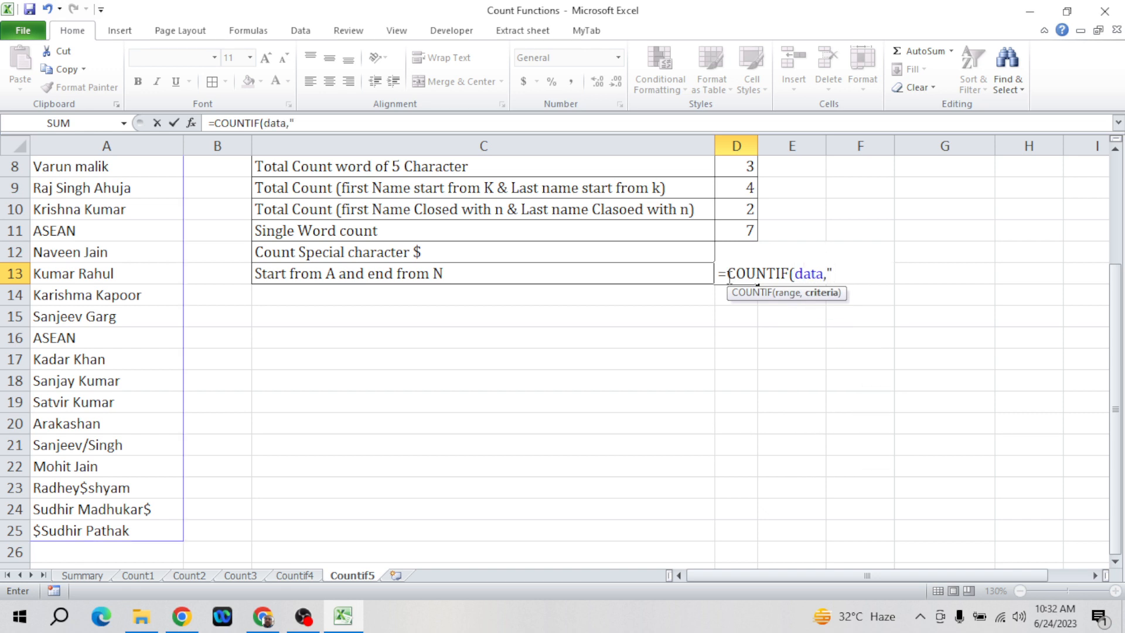
pyautogui.write('A*N')
pyautogui.write('"')
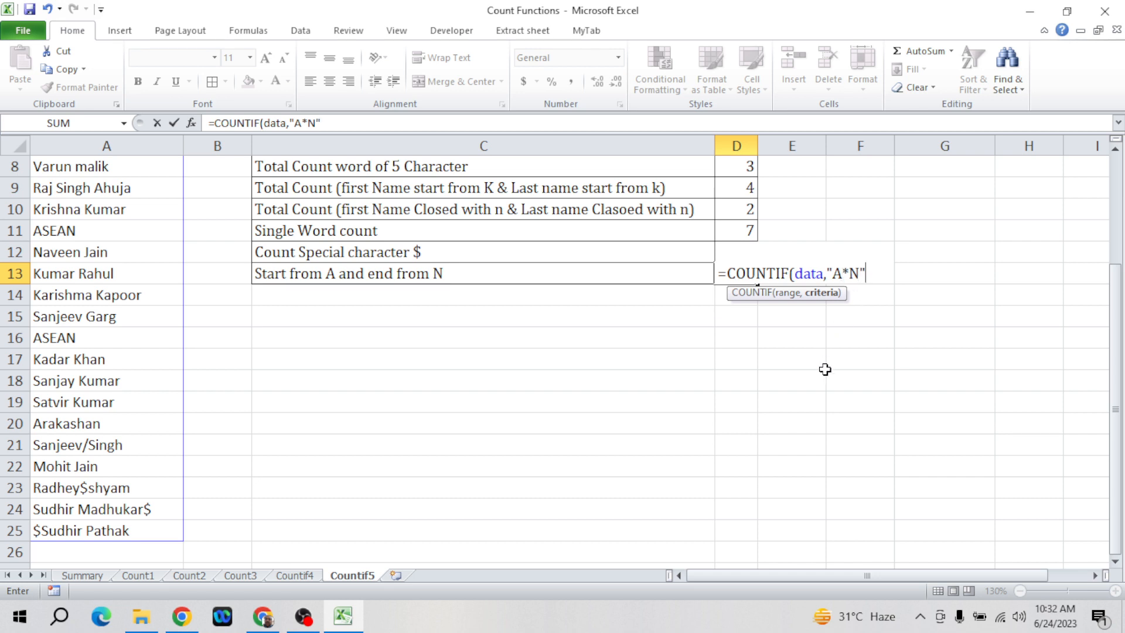
pyautogui.press('Return')
pyautogui.press('Up')
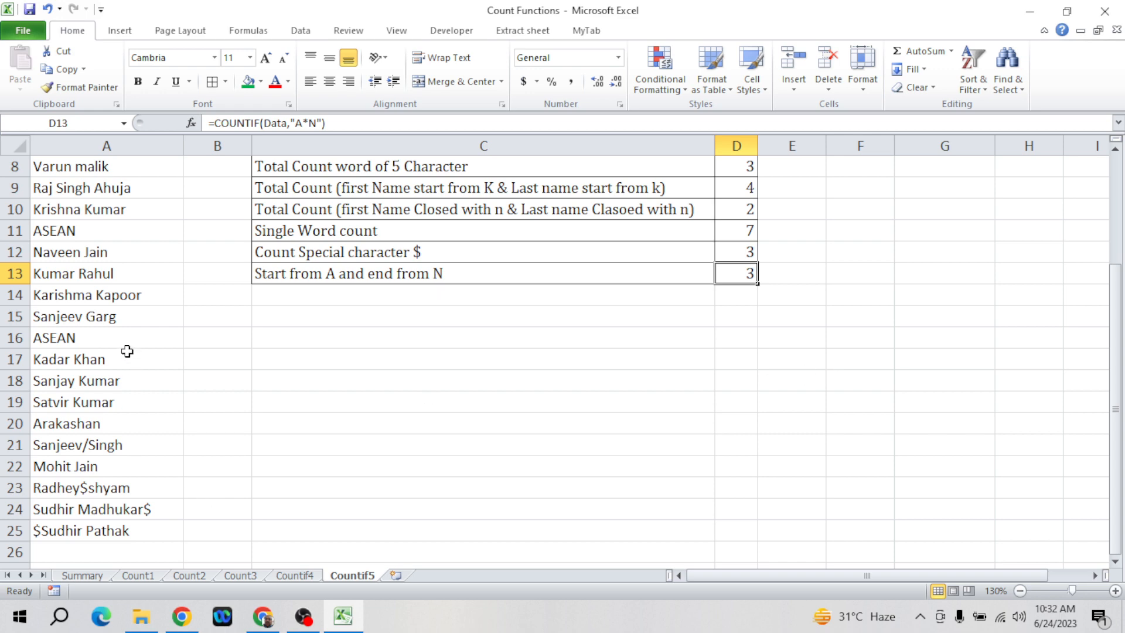
# - Look over the EmpName list and the completed wildcard example table, including the K* K* formula in D9
pyautogui.click(115, 401)
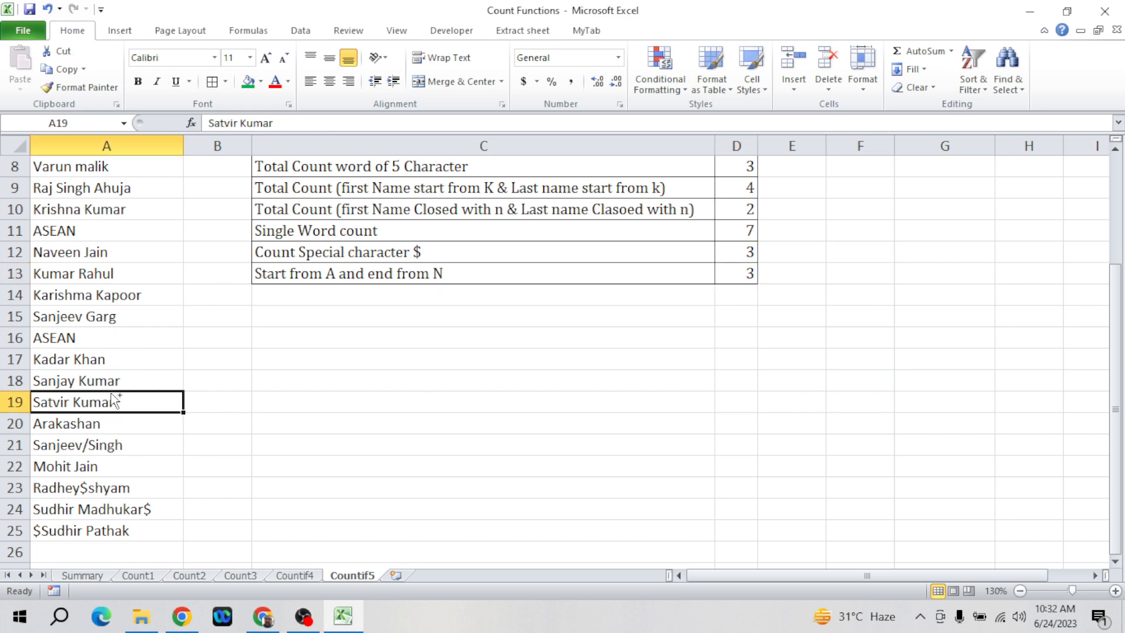
pyautogui.hotkey('ctrl', 'Up')
pyautogui.press('Down')
pyautogui.press('Down')
pyautogui.click(594, 335)
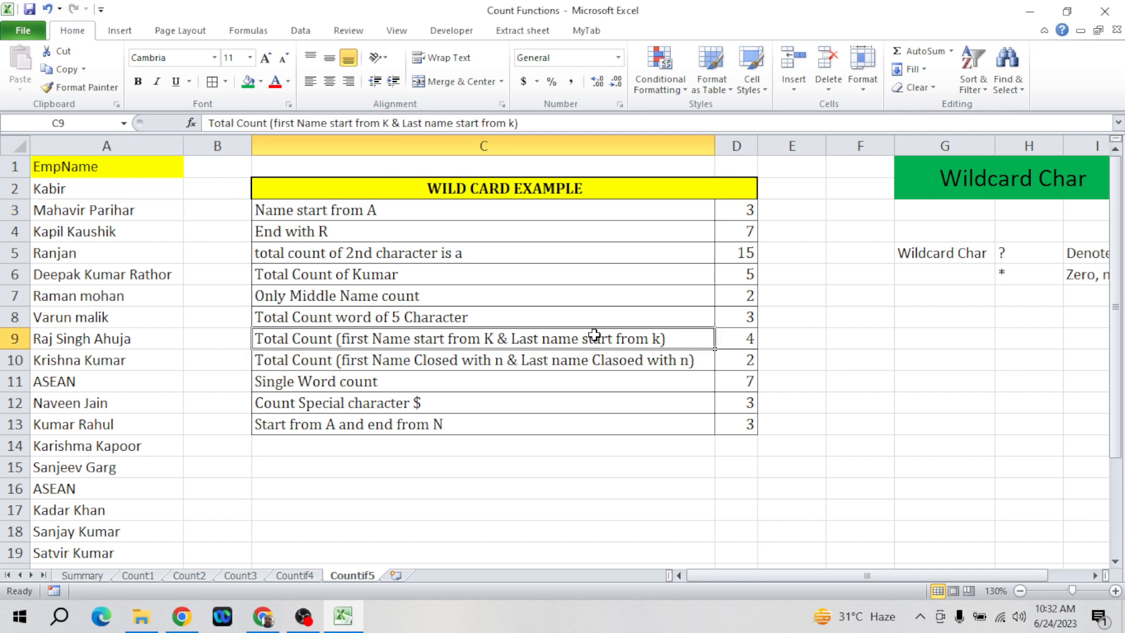
pyautogui.press('Down')
pyautogui.press('Up')
pyautogui.press('Right')
pyautogui.press('Right')
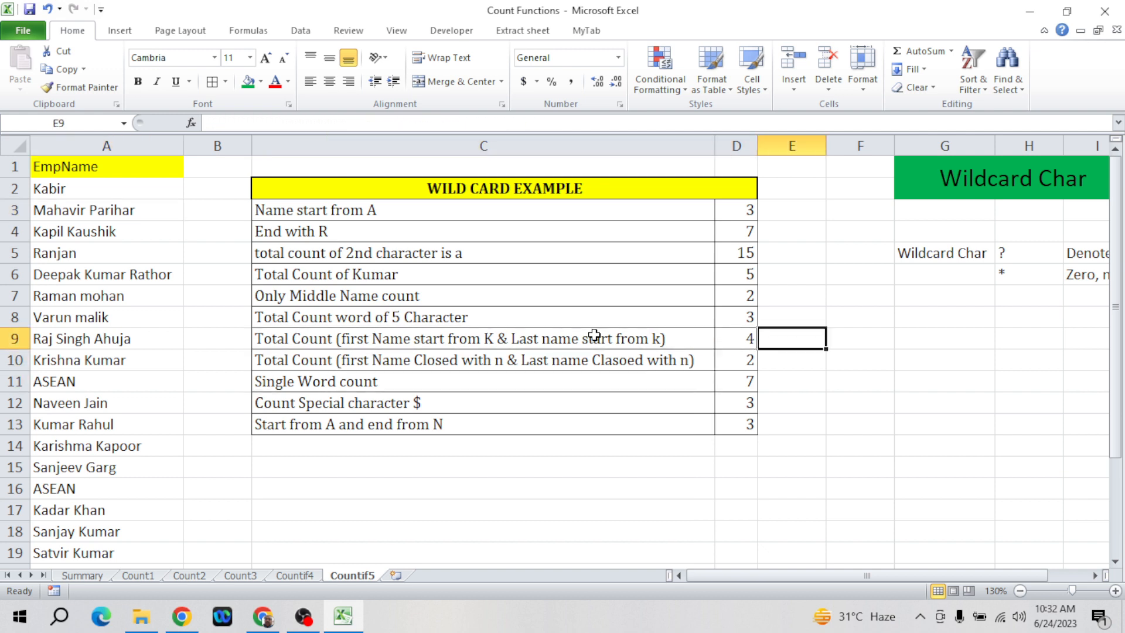
pyautogui.press('Left')
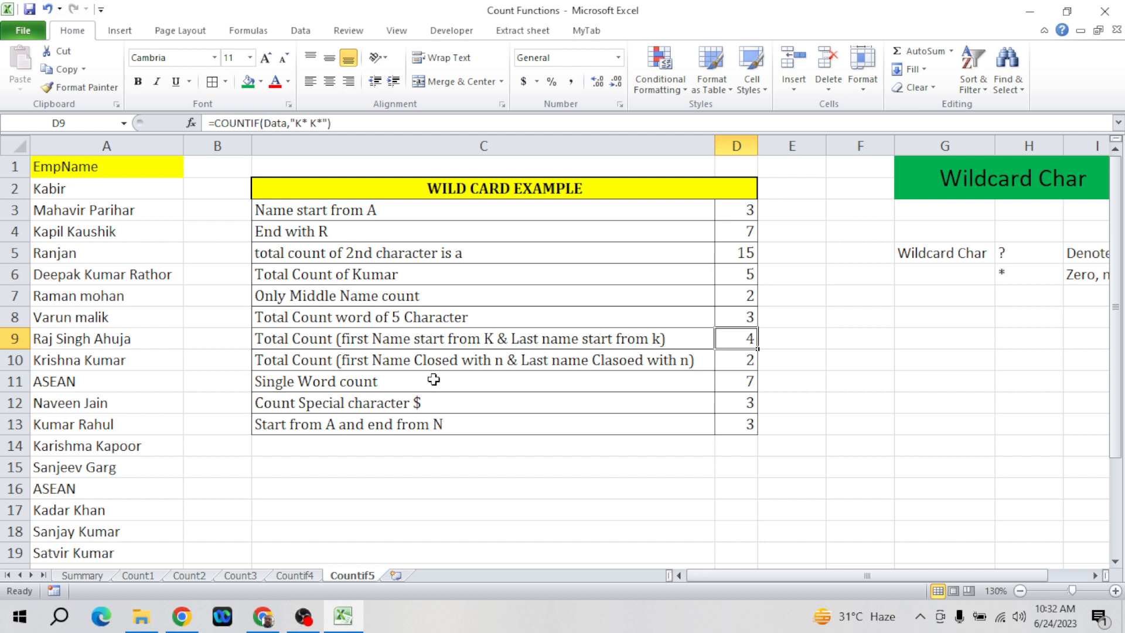
pyautogui.click(106, 442)
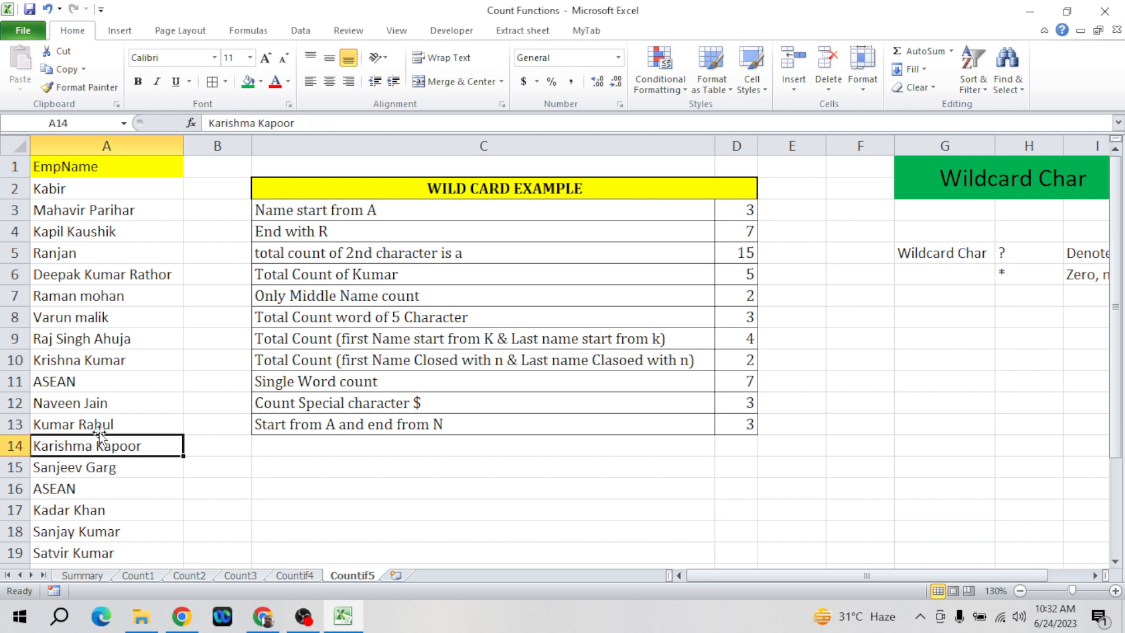
pyautogui.click(91, 426)
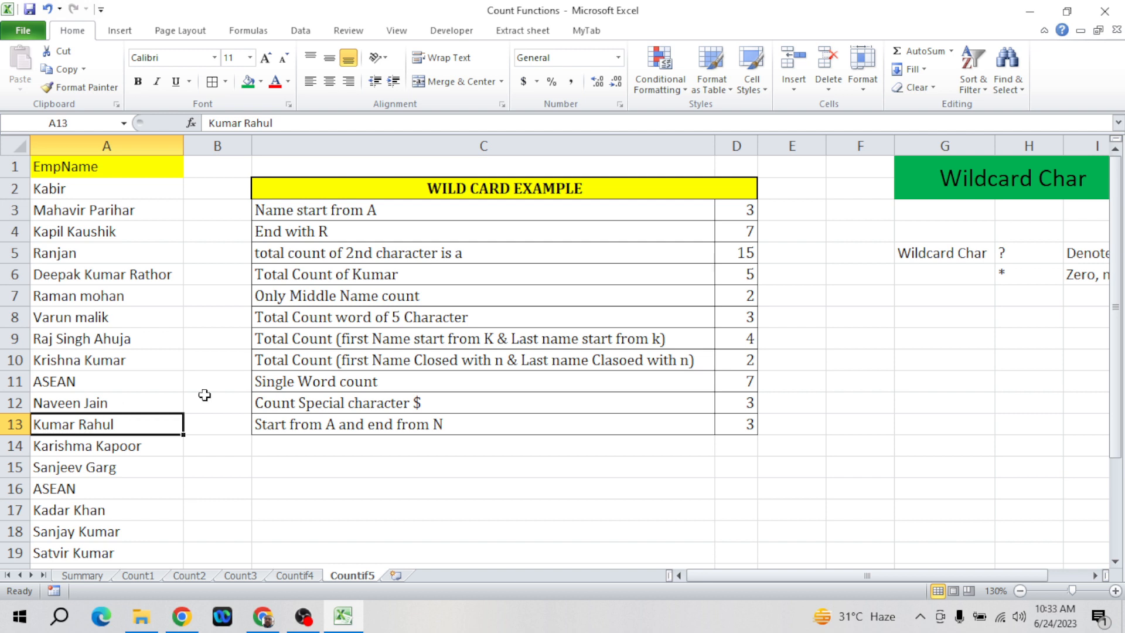
# - Review the COUNTIF formulas in D13, D11, D9 and D5 against the criteria and the EmpName list
pyautogui.click(752, 423)
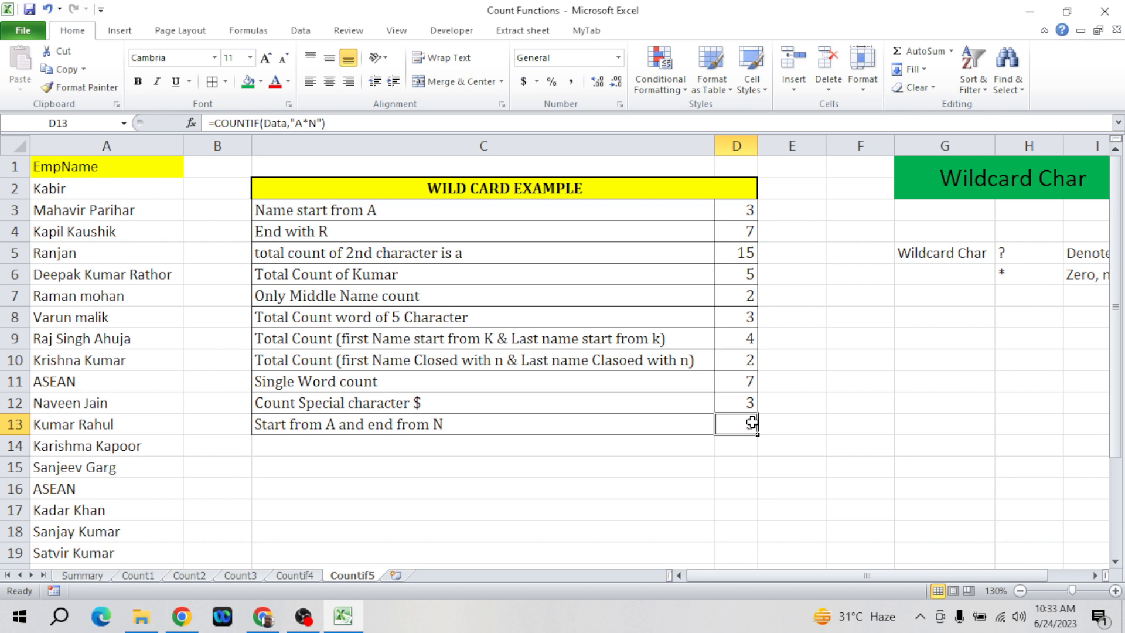
pyautogui.press('Up')
pyautogui.press('Up')
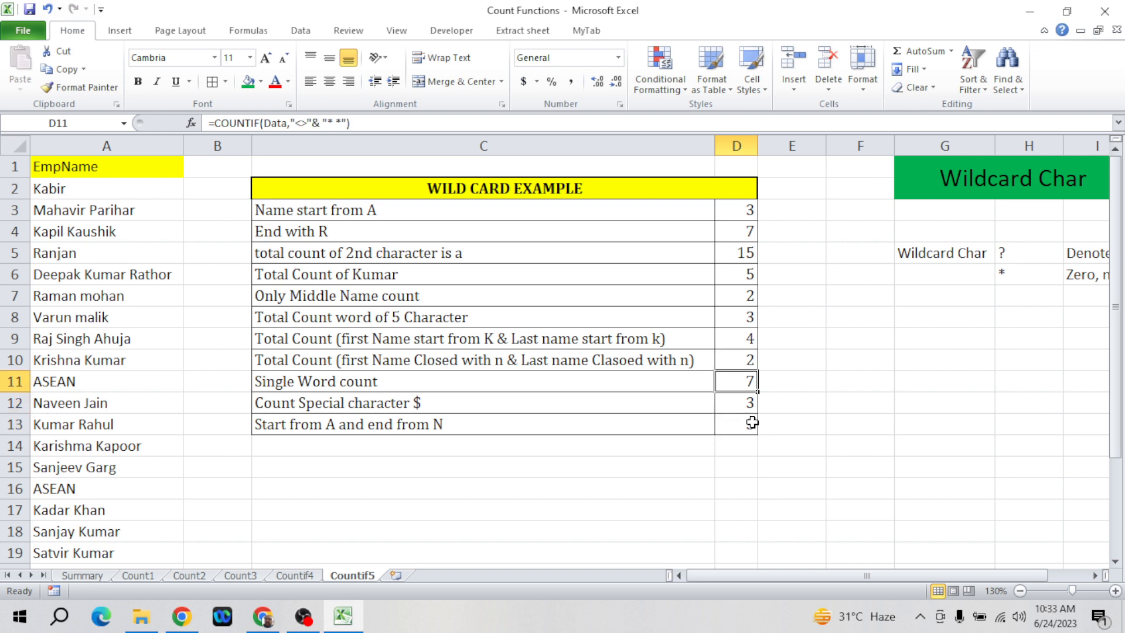
pyautogui.press('Down')
pyautogui.press('Down')
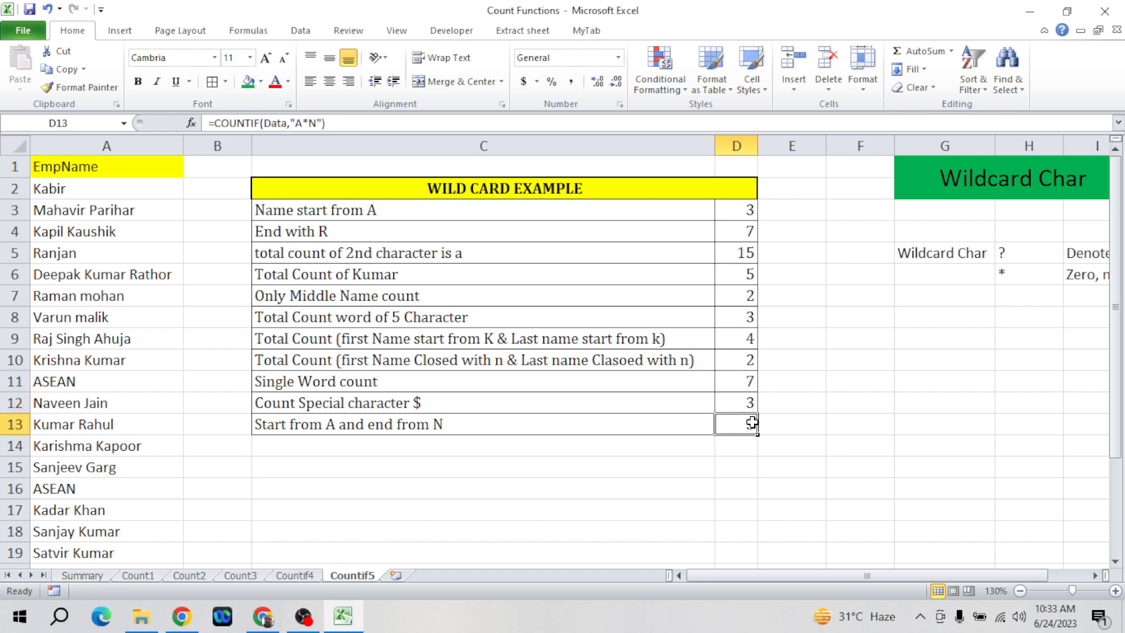
pyautogui.press('Right')
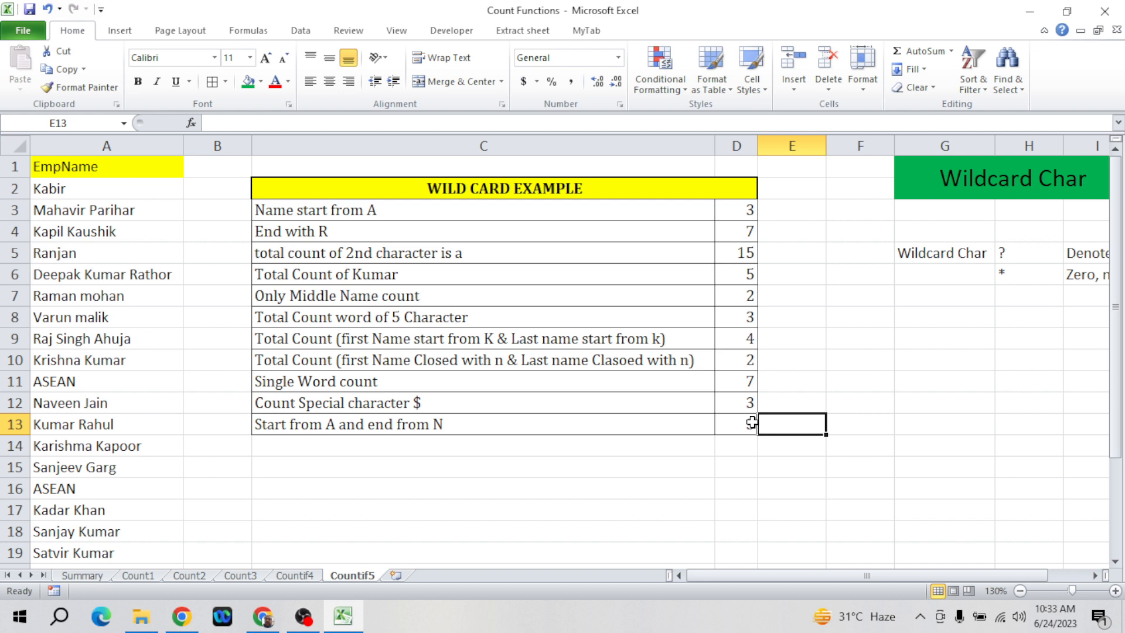
pyautogui.click(633, 382)
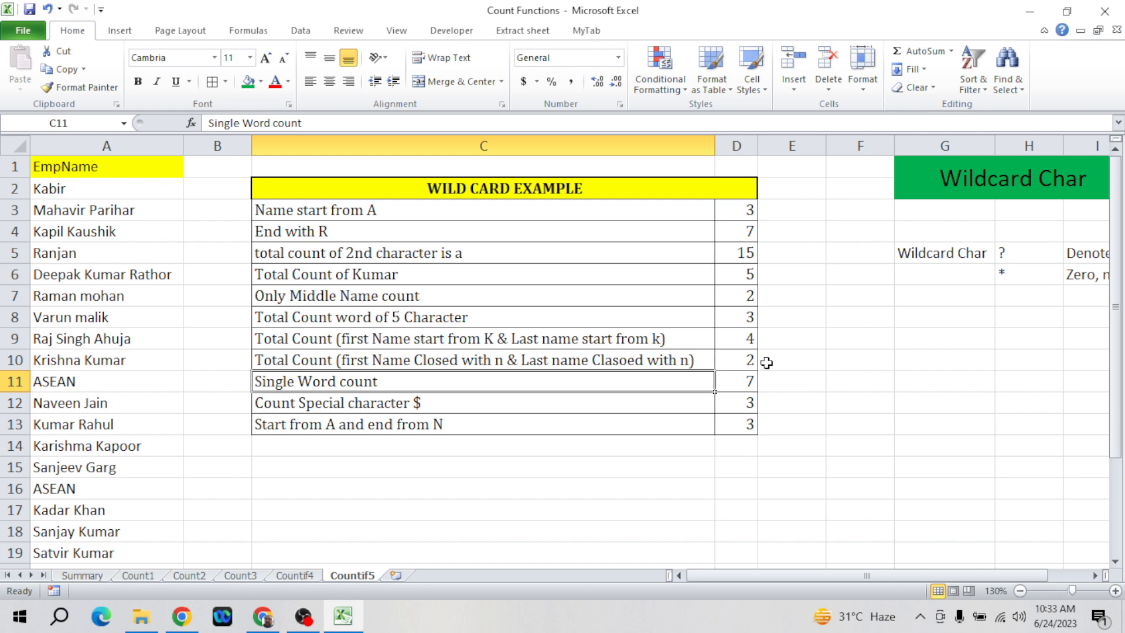
pyautogui.click(747, 335)
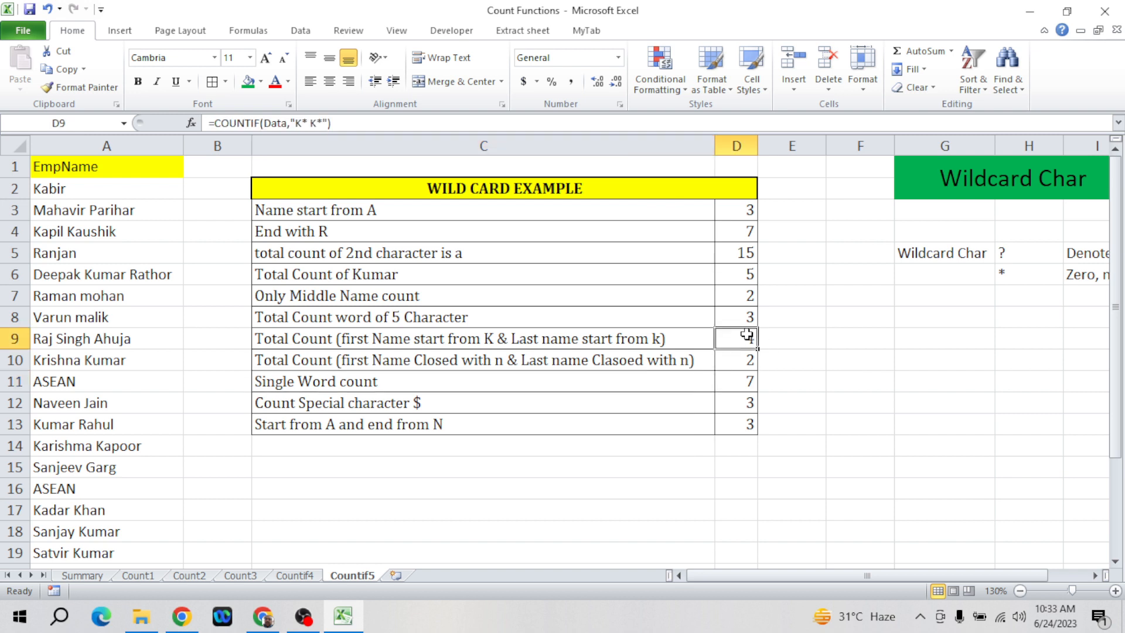
pyautogui.click(741, 254)
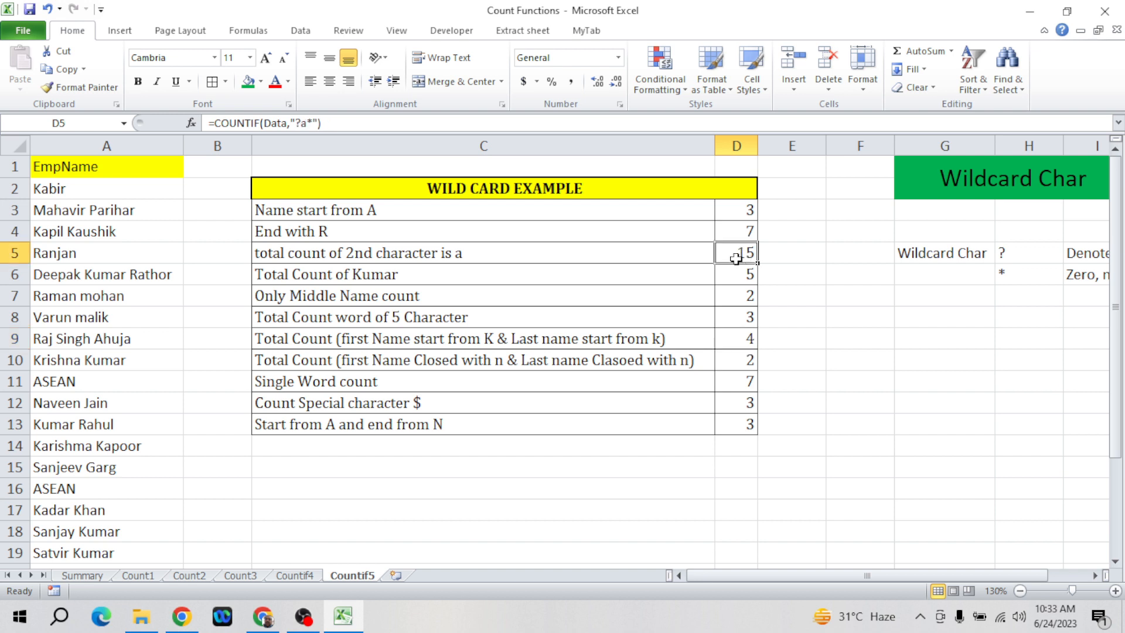
pyautogui.click(88, 294)
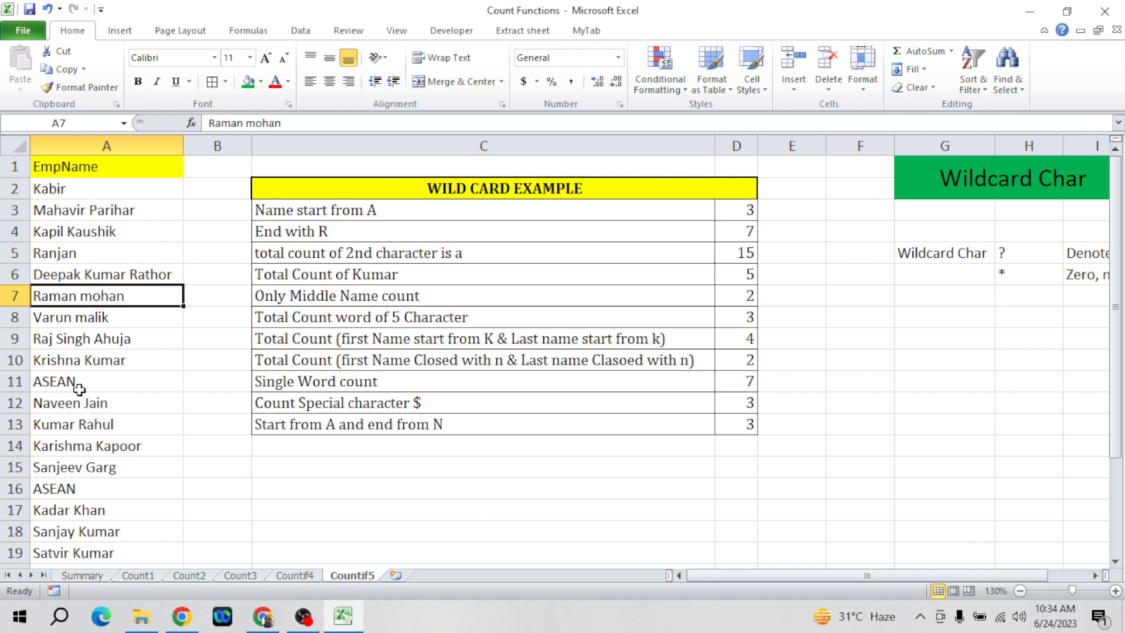
pyautogui.click(371, 481)
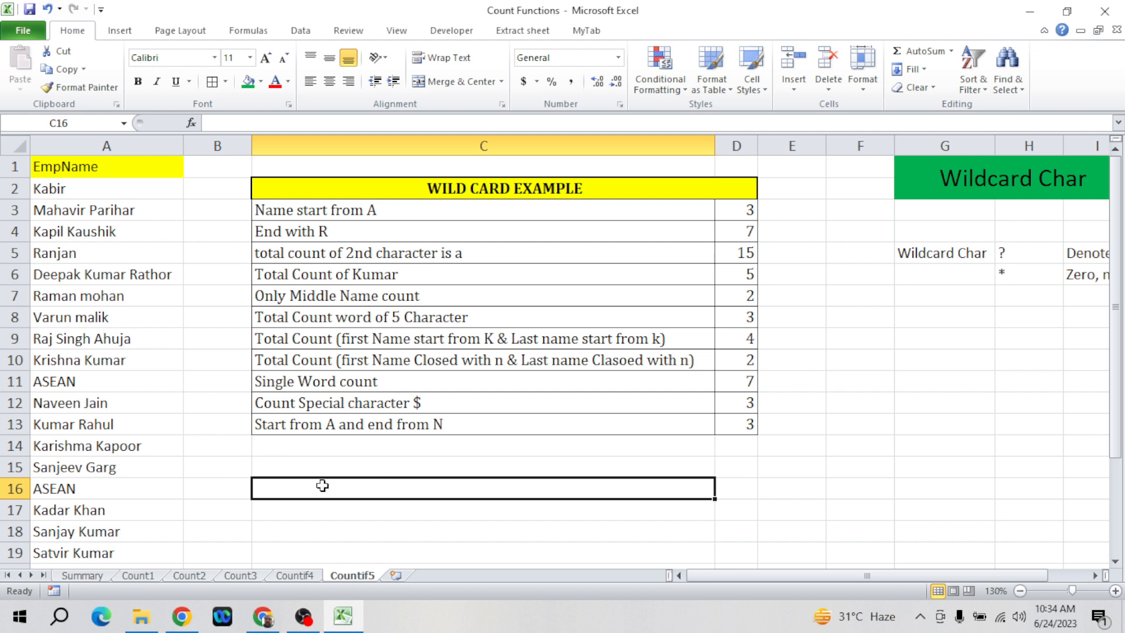
# - Insert a new blank worksheet after the Countif5 sheet
pyautogui.click(396, 575)
pyautogui.click(238, 237)
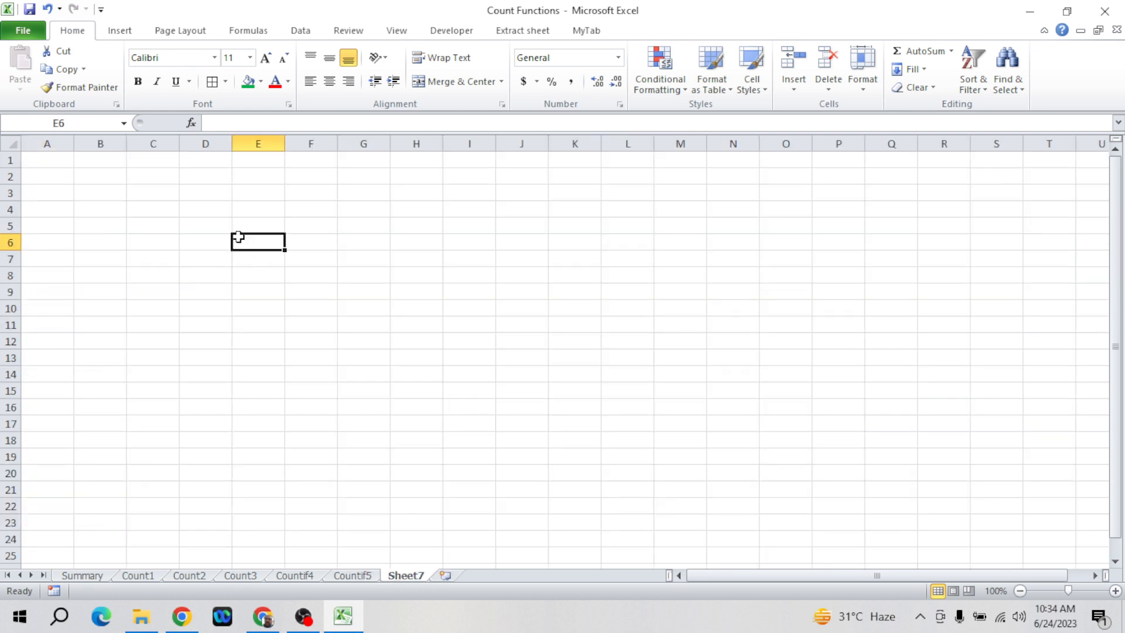
pyautogui.hotkey('ctrl', 'Up')
pyautogui.hotkey('ctrl', 'Left')
pyautogui.click(239, 237)
pyautogui.write('emp')
pyautogui.press('Escape')
# - Enter the headers Emp Id in A1 and Daily wise work in B1 of the new sheet
pyautogui.hotkey('ctrl', 'Left')
pyautogui.press('Up')
pyautogui.press('Up')
pyautogui.press('Up')
pyautogui.press('Up')
pyautogui.press('Up')
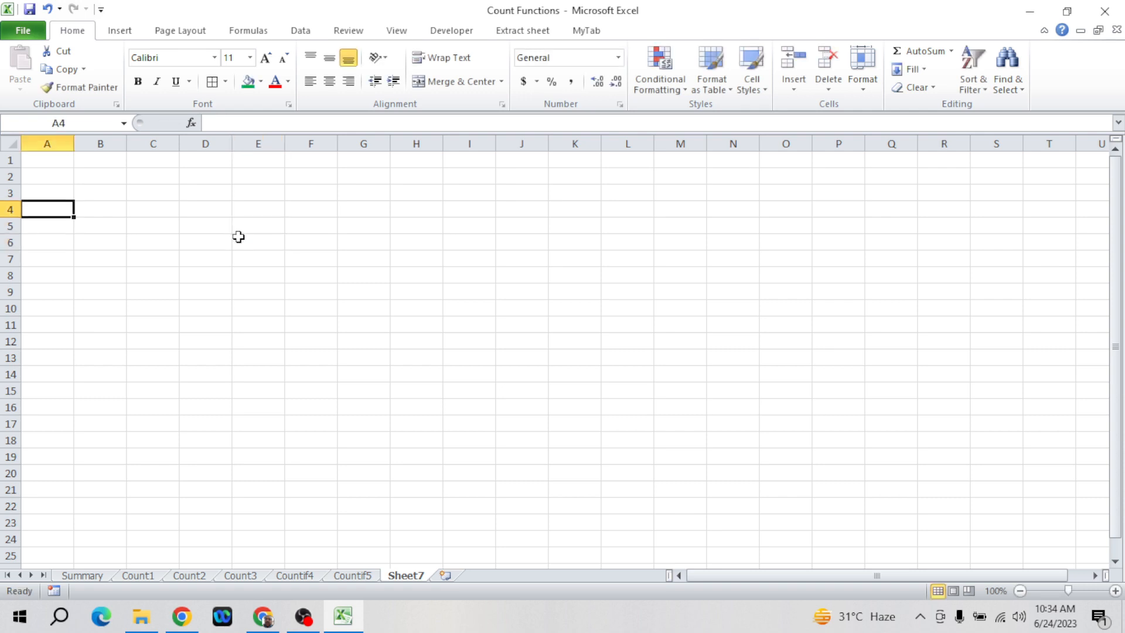
pyautogui.write('Emp')
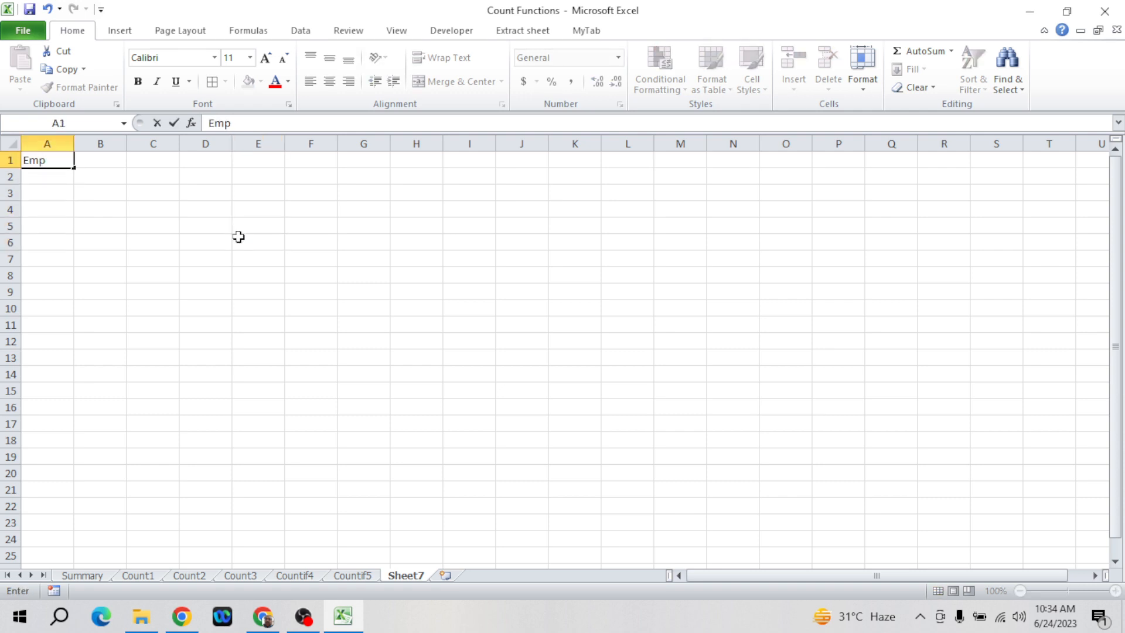
pyautogui.write(' Id')
pyautogui.press('Tab')
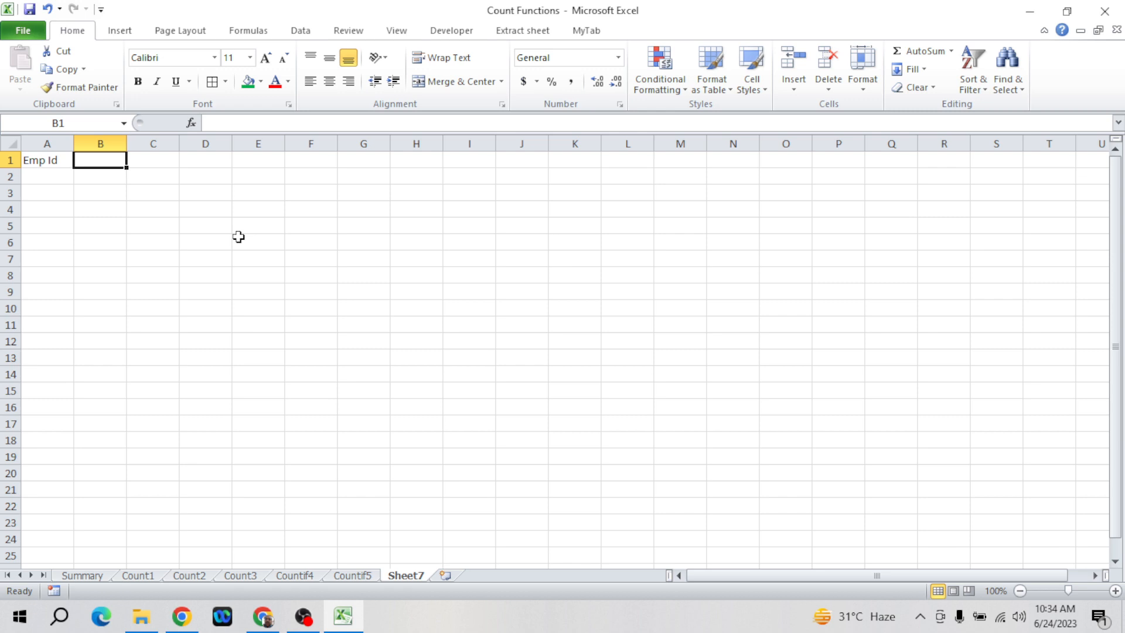
pyautogui.write('Da')
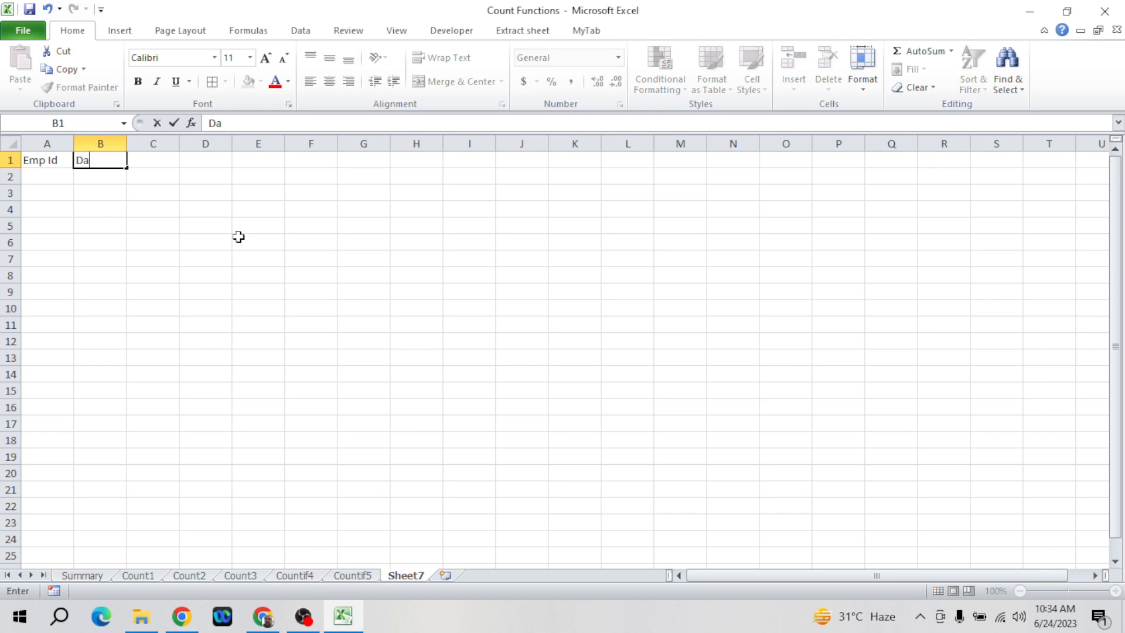
pyautogui.write('ily wise wo')
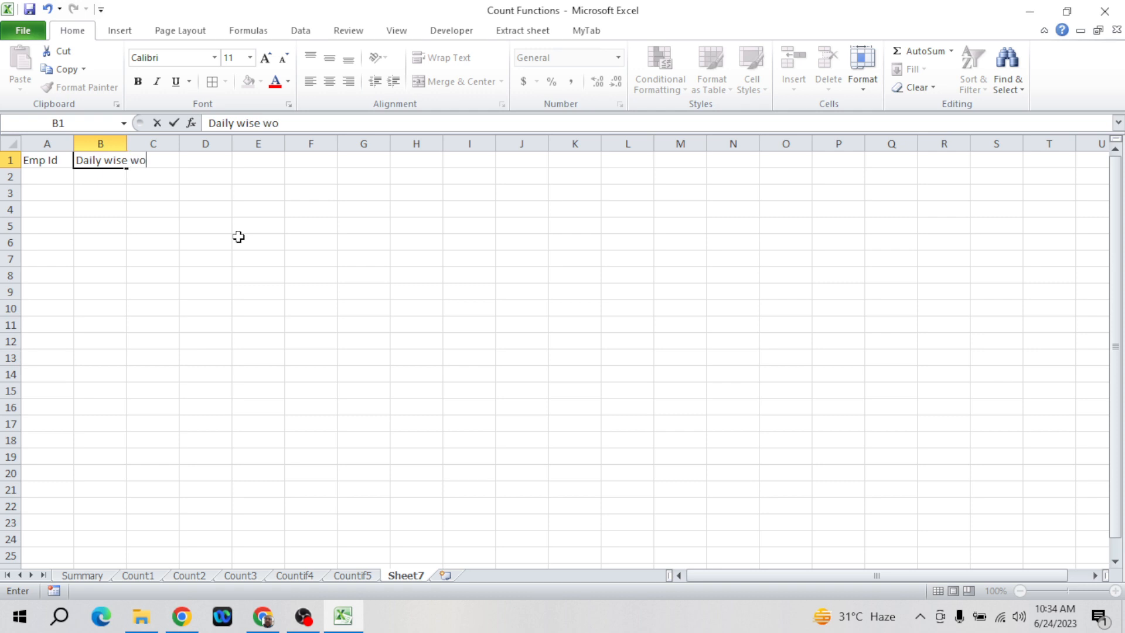
pyautogui.write('rk')
pyautogui.press('Return')
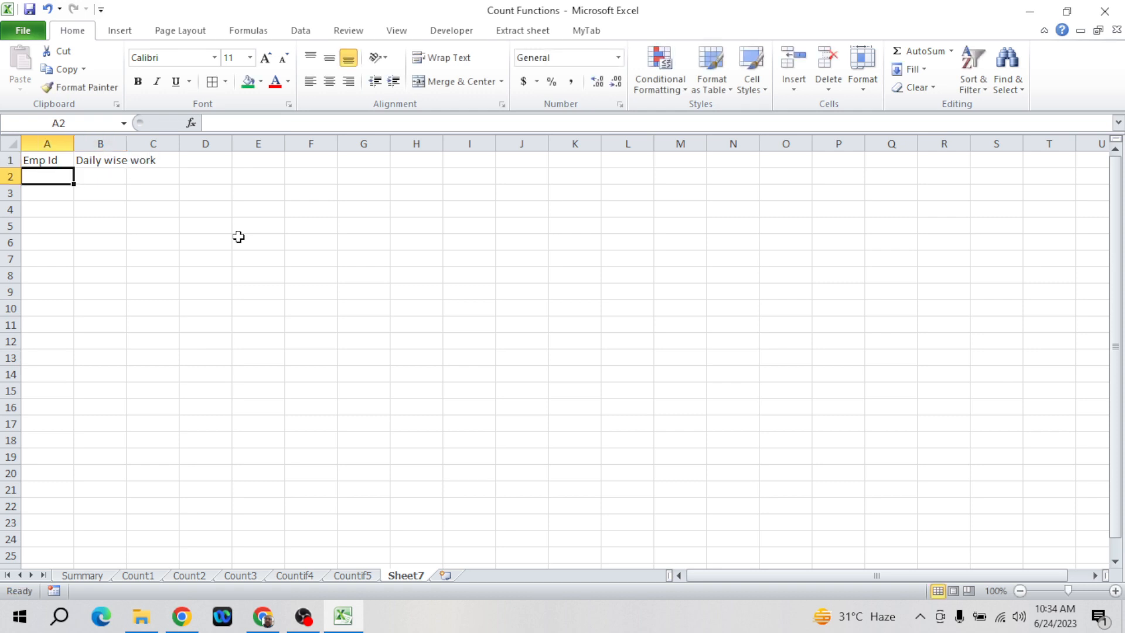
# - Enter 111 as the first Emp Id in A2 and the formula =A2+1 in A3
pyautogui.write('111')
pyautogui.press('Return')
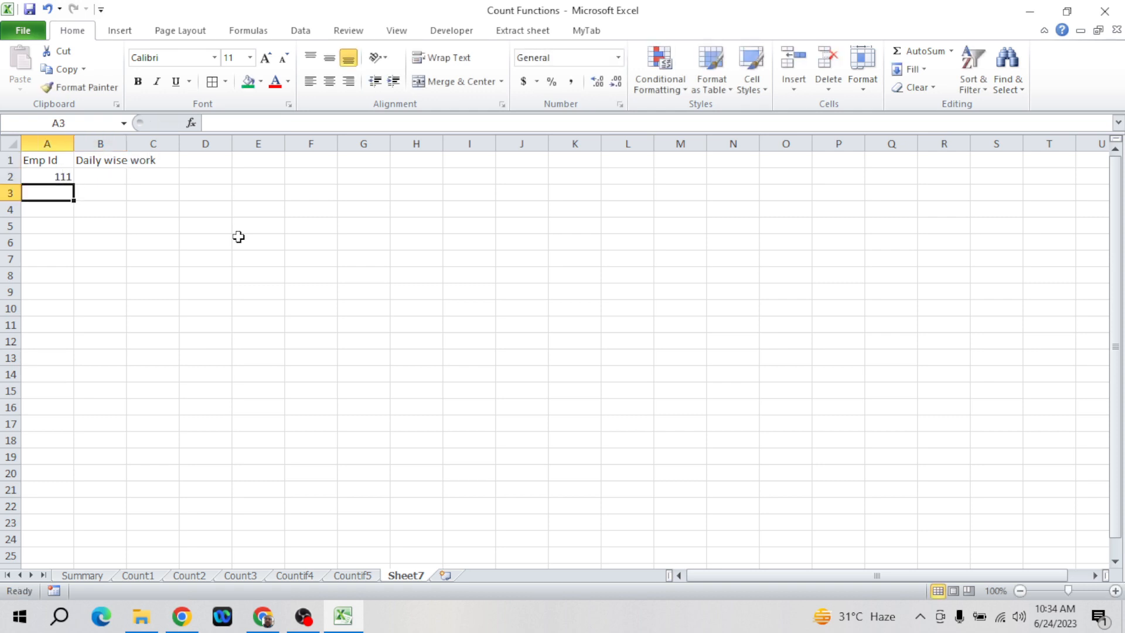
pyautogui.write('=A2')
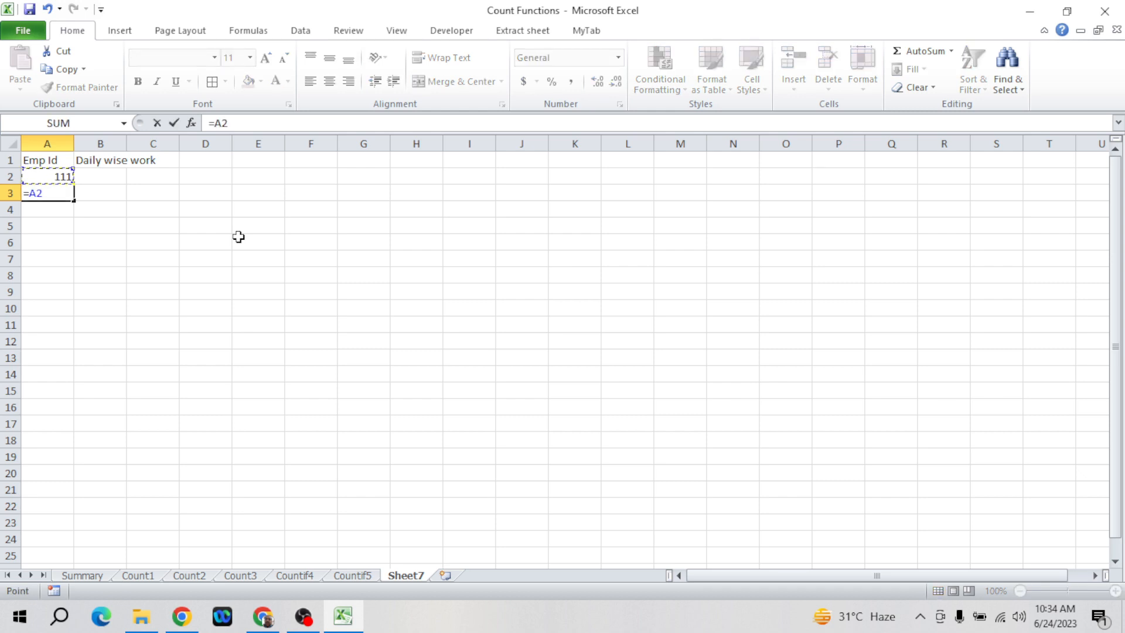
pyautogui.write('+1')
pyautogui.press('Return')
pyautogui.press('Up')
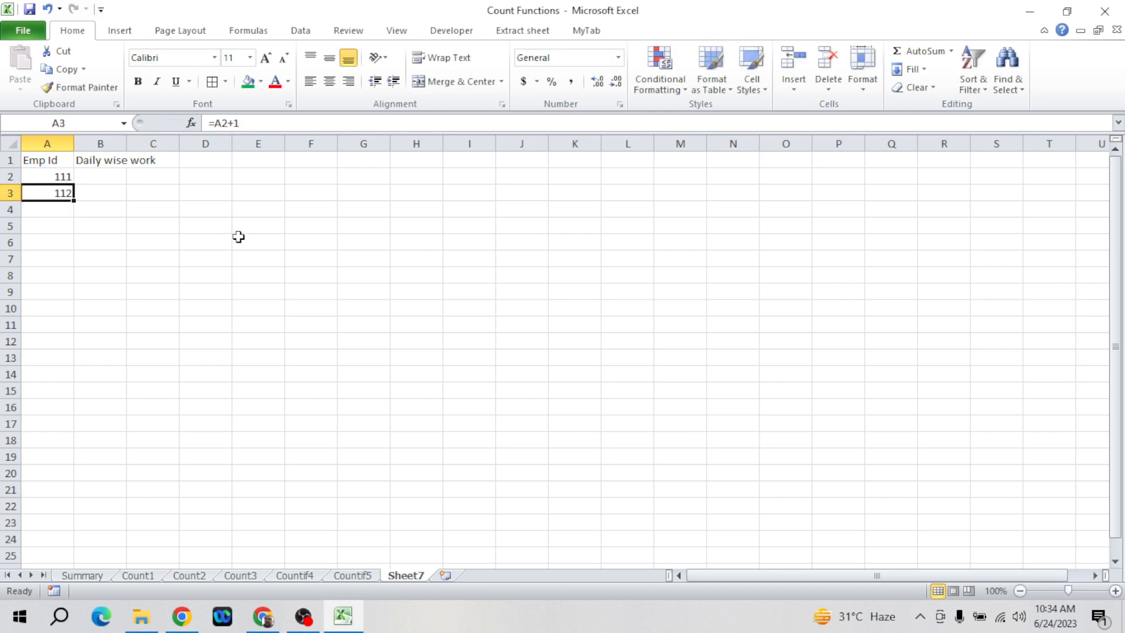
# - Fill the Emp Id formula from A3 down through A8
pyautogui.hotkey('shift', 'Down')
pyautogui.hotkey('shift', 'Down')
pyautogui.hotkey('shift', 'Down')
pyautogui.hotkey('shift', 'Down')
pyautogui.hotkey('shift', 'Down')
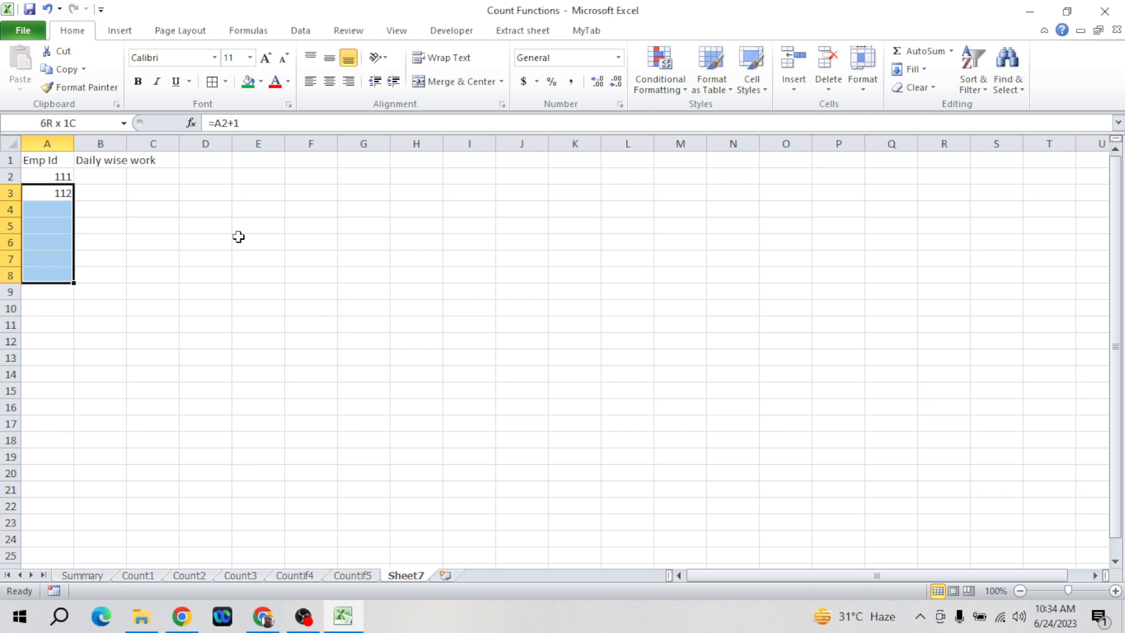
pyautogui.hotkey('ctrl', 'd')
# - Convert the Emp Ids in A2:A8 to static values by copying and pasting them in place as values
pyautogui.press('Up')
pyautogui.hotkey('ctrl', 'shift', 'Down')
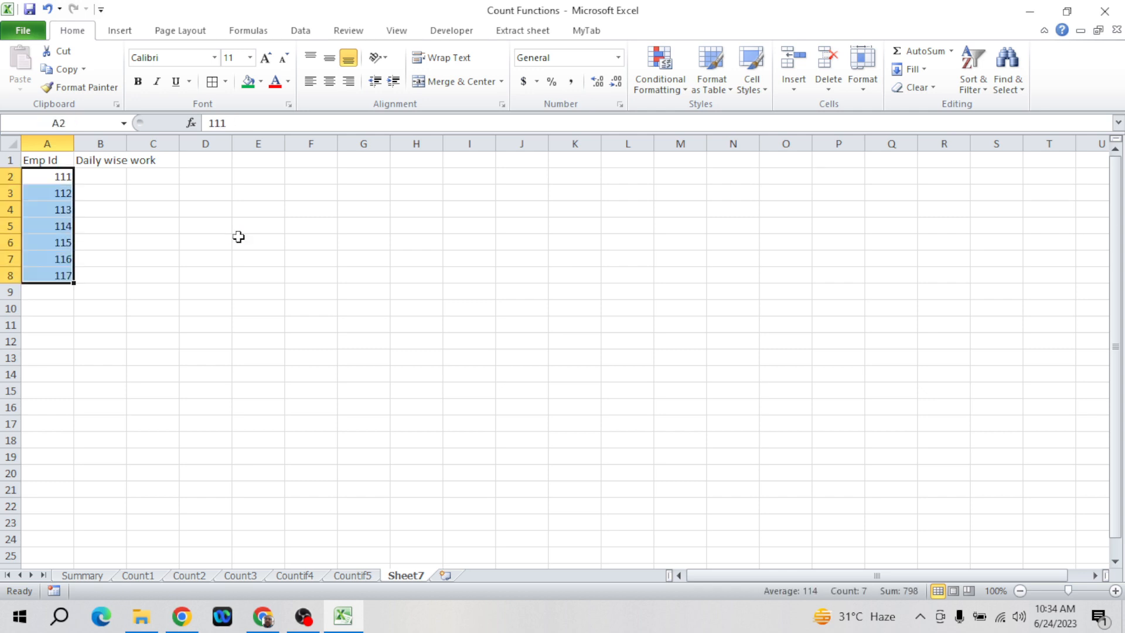
pyautogui.hotkey('ctrl', 'c')
pyautogui.hotkey('alt', 'e')
pyautogui.press('s')
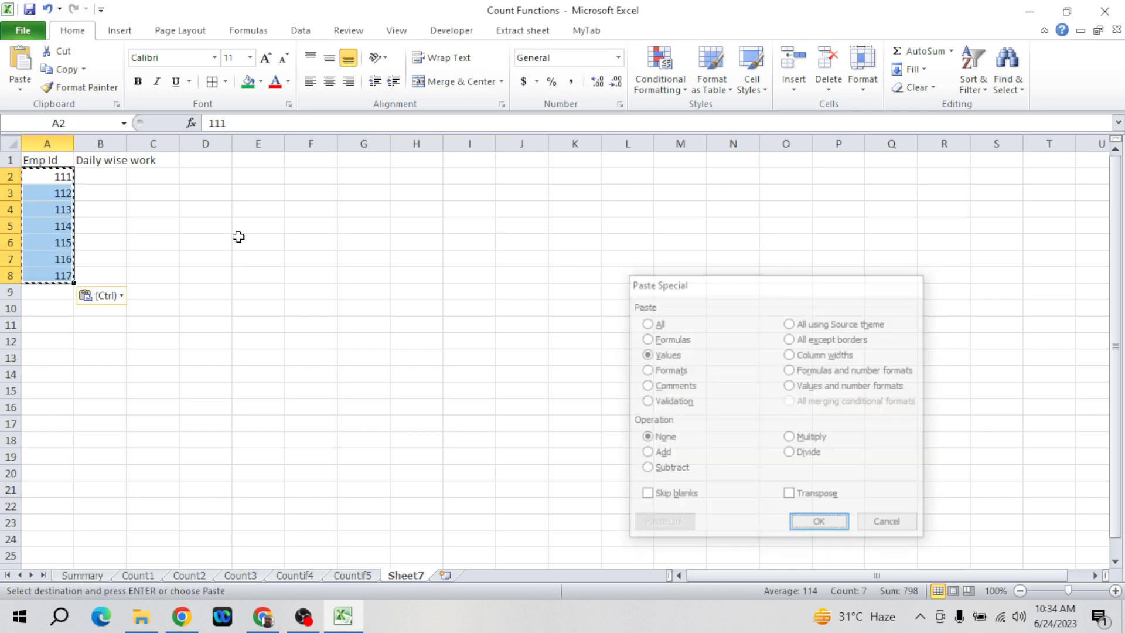
pyautogui.press('v')
pyautogui.press('Return')
# - Paste the copied Emp Id block 111–117 five times one below another, filling A9 through A43
pyautogui.press('Down')
pyautogui.press('Down')
pyautogui.press('Down')
pyautogui.press('Down')
pyautogui.press('Down')
pyautogui.press('Down')
pyautogui.press('Down')
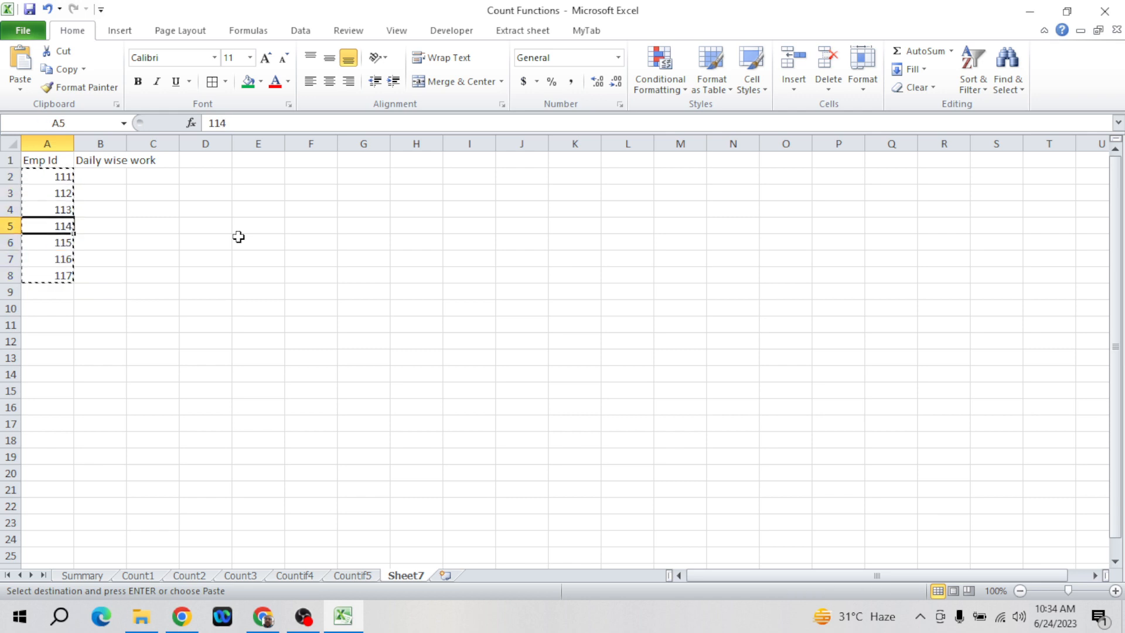
pyautogui.hotkey('ctrl', 'v')
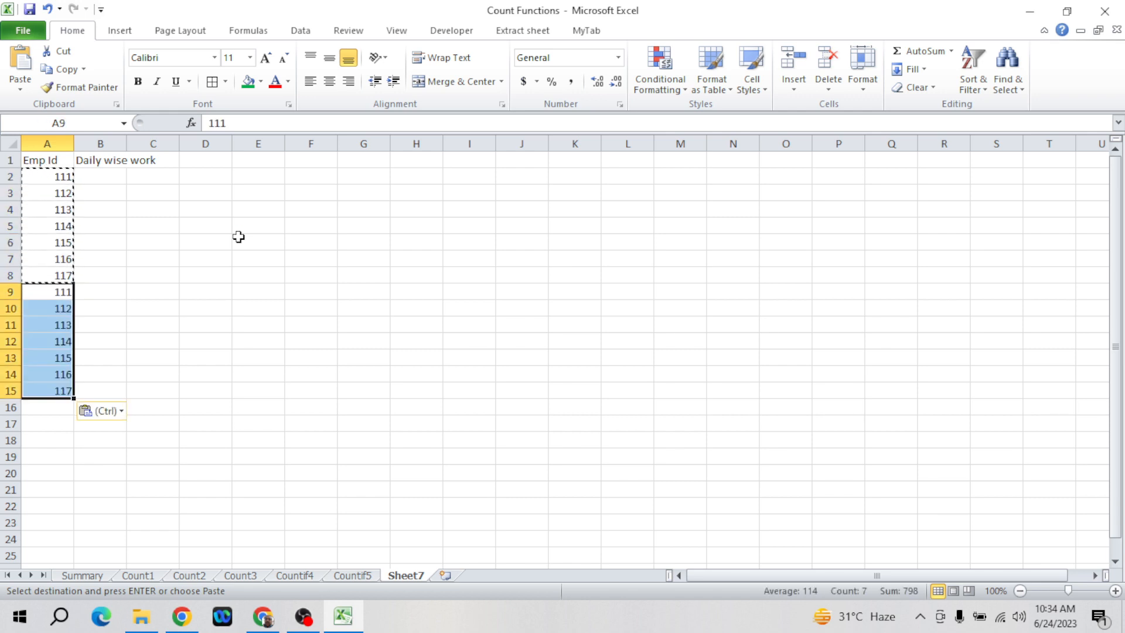
pyautogui.press('Down')
pyautogui.press('Down')
pyautogui.press('Down')
pyautogui.press('Down')
pyautogui.press('Down')
pyautogui.press('Down')
pyautogui.press('Down')
pyautogui.hotkey('ctrl', 'v')
pyautogui.press('Down')
pyautogui.press('Down')
pyautogui.press('Down')
pyautogui.press('Down')
pyautogui.press('Down')
pyautogui.press('Down')
pyautogui.press('Down')
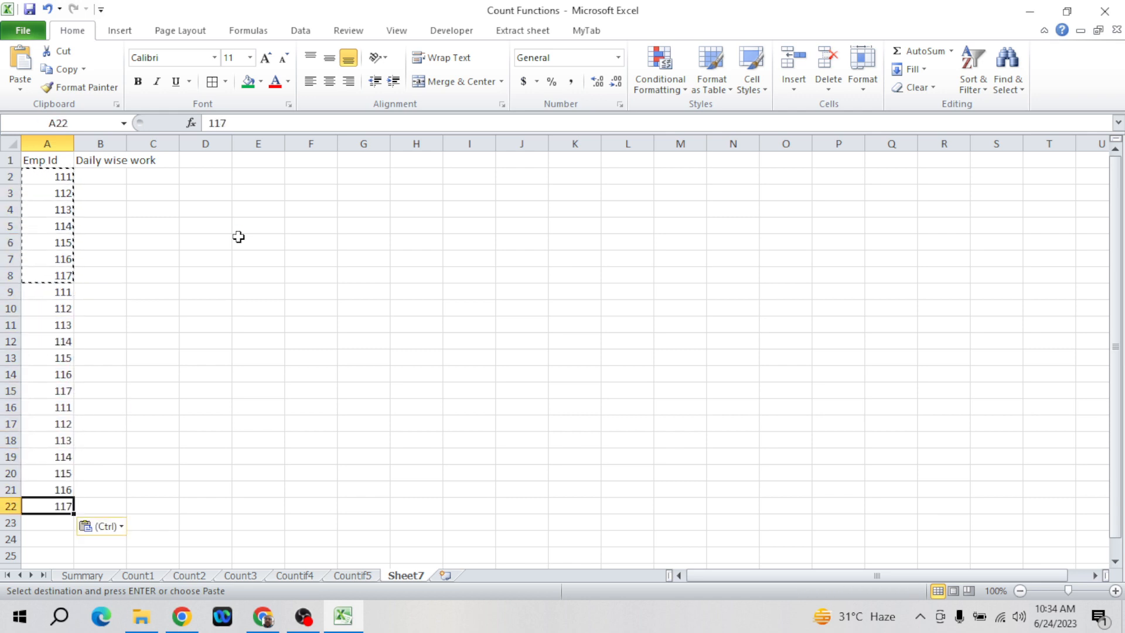
pyautogui.hotkey('ctrl', 'v')
pyautogui.press('Down')
pyautogui.press('Down')
pyautogui.press('Down')
pyautogui.press('Down')
pyautogui.press('Down')
pyautogui.press('Down')
pyautogui.press('Down')
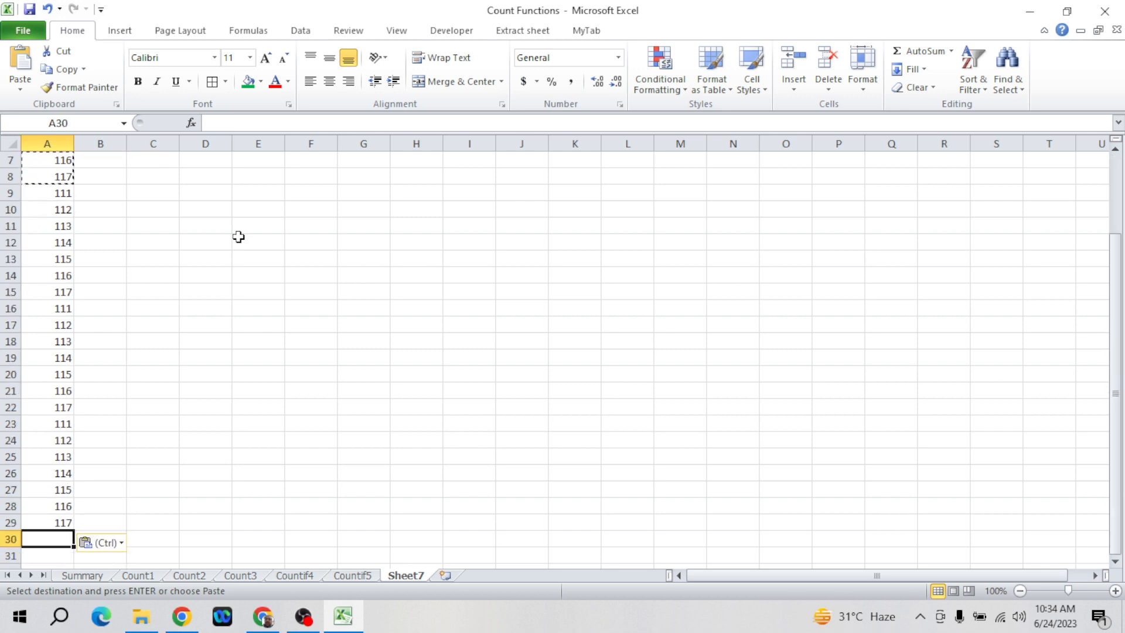
pyautogui.hotkey('ctrl', 'v')
pyautogui.press('Down')
pyautogui.press('Down')
pyautogui.press('Down')
pyautogui.press('Down')
pyautogui.press('Down')
pyautogui.press('Down')
pyautogui.press('Down')
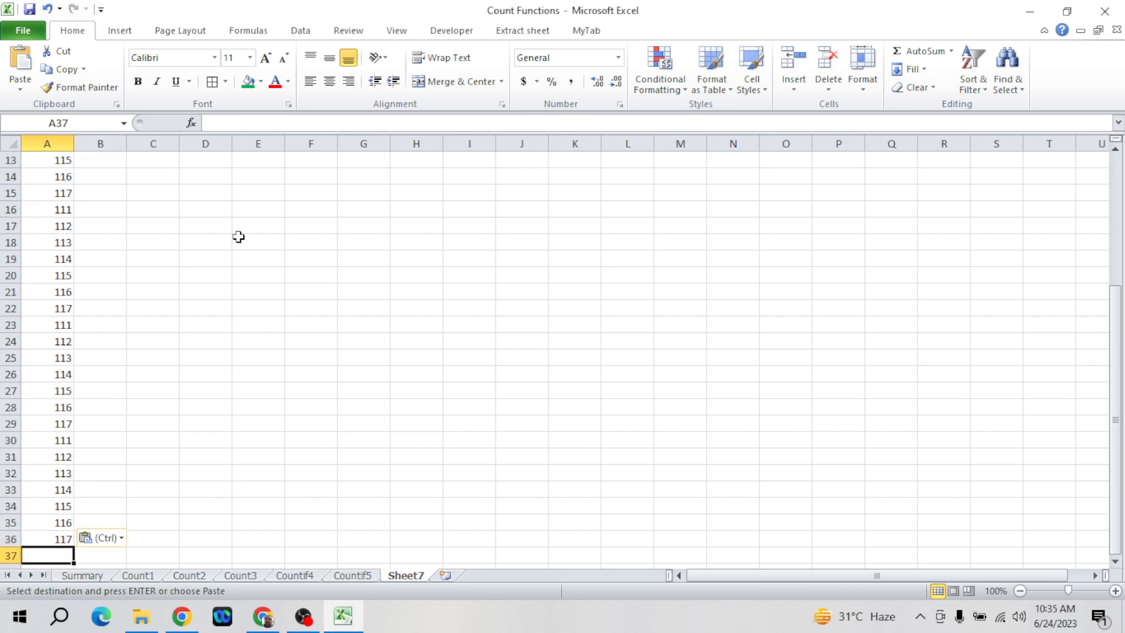
pyautogui.hotkey('ctrl', 'v')
pyautogui.press('Down')
pyautogui.hotkey('ctrl', 'Home')
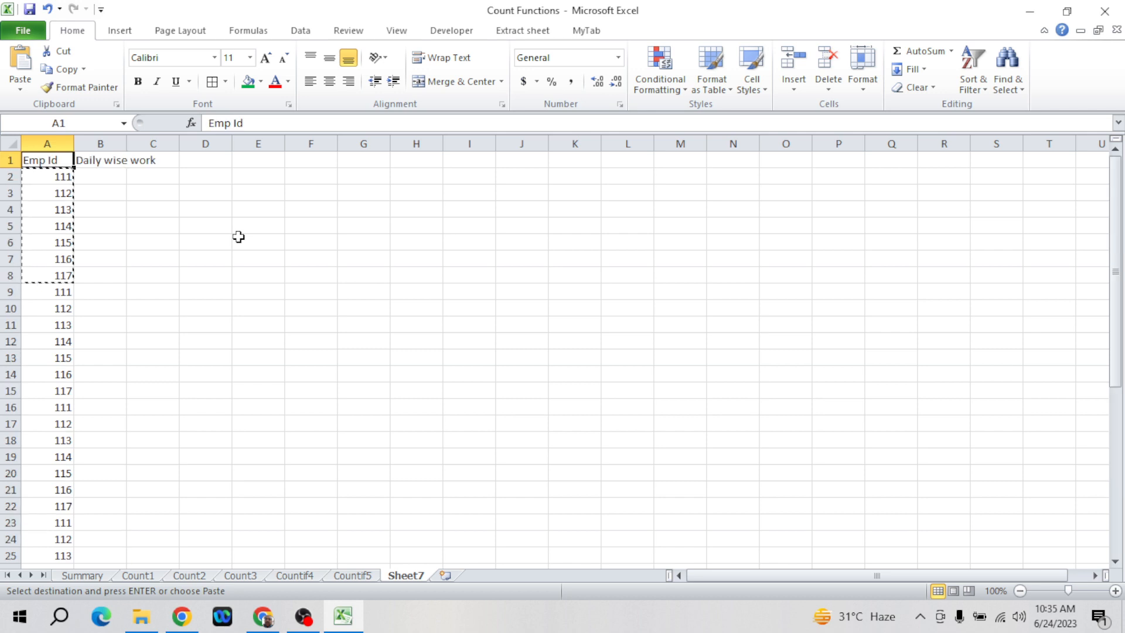
pyautogui.press('Down')
pyautogui.press('Escape')
# - Insert a new column before Emp Id and enter the header Data in A1
pyautogui.press('Right')
pyautogui.press('Left')
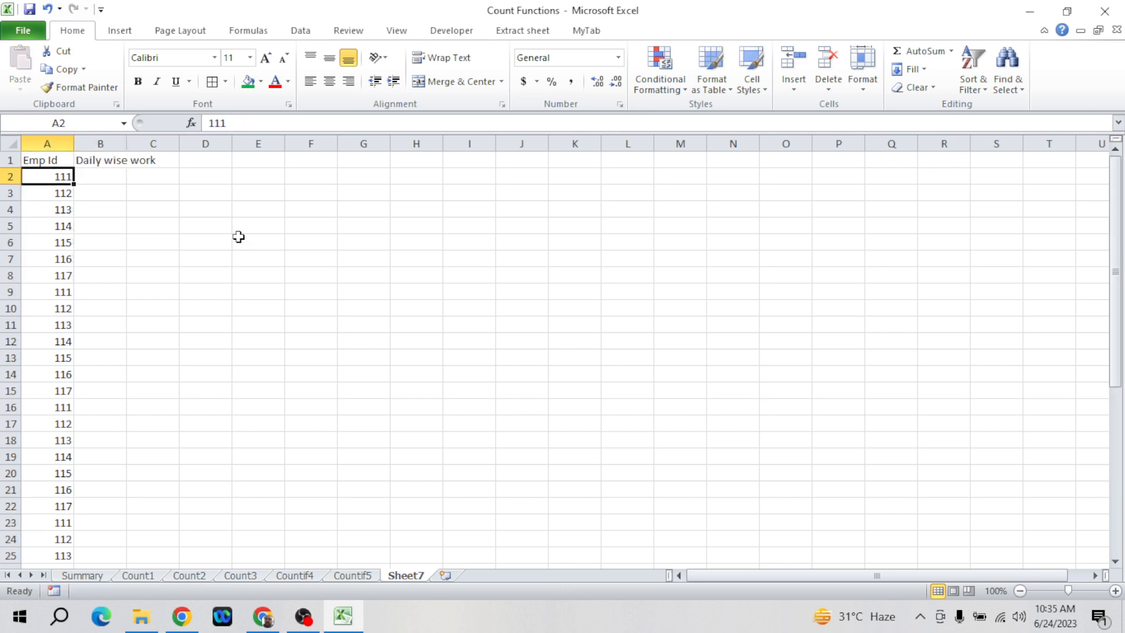
pyautogui.hotkey('ctrl', 'space')
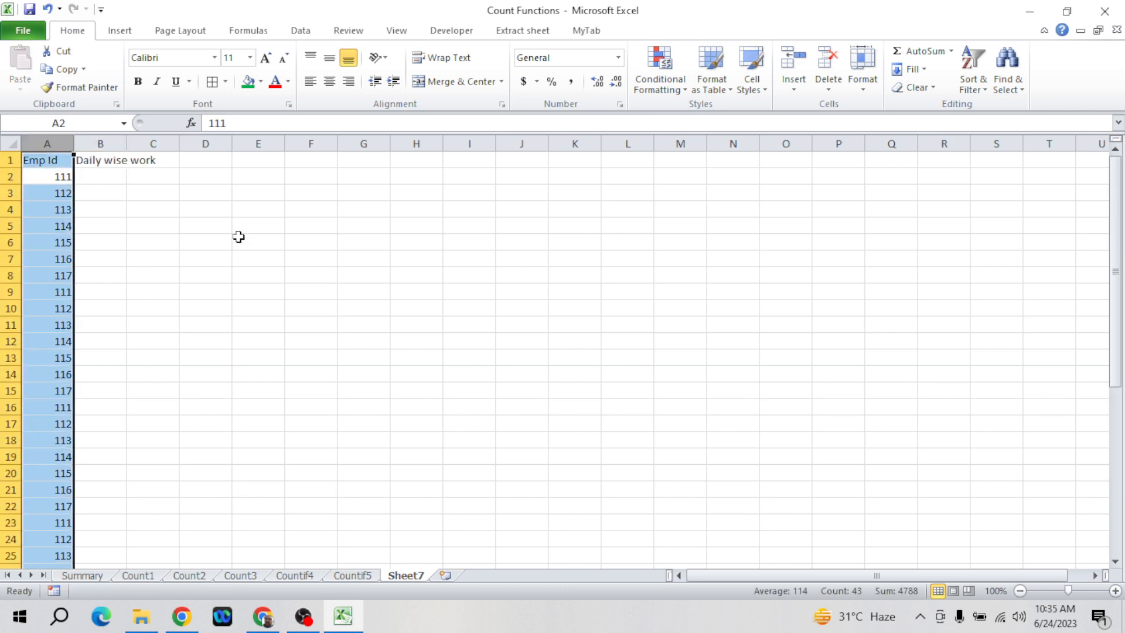
pyautogui.hotkey('ctrl', 'shift', '+')
pyautogui.press('Up')
pyautogui.write('Data')
pyautogui.press('Return')
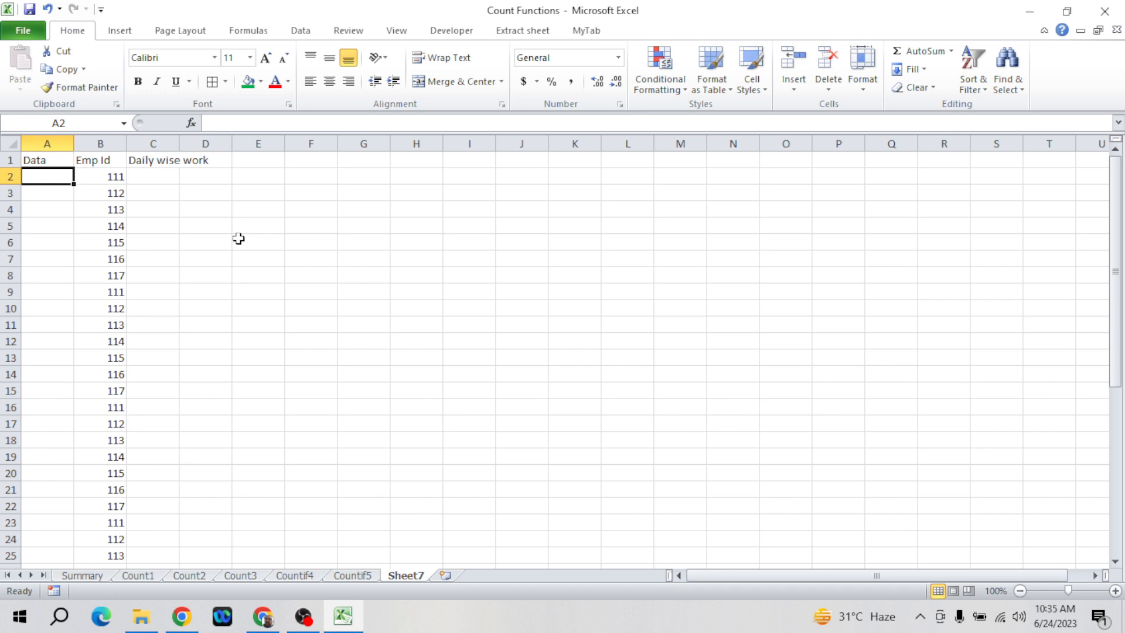
# - Enter the date 6/1/2023 in A2 under the Data header
pyautogui.hotkey('ctrl', "'")
pyautogui.press('Escape')
pyautogui.hotkey('ctrl', ';')
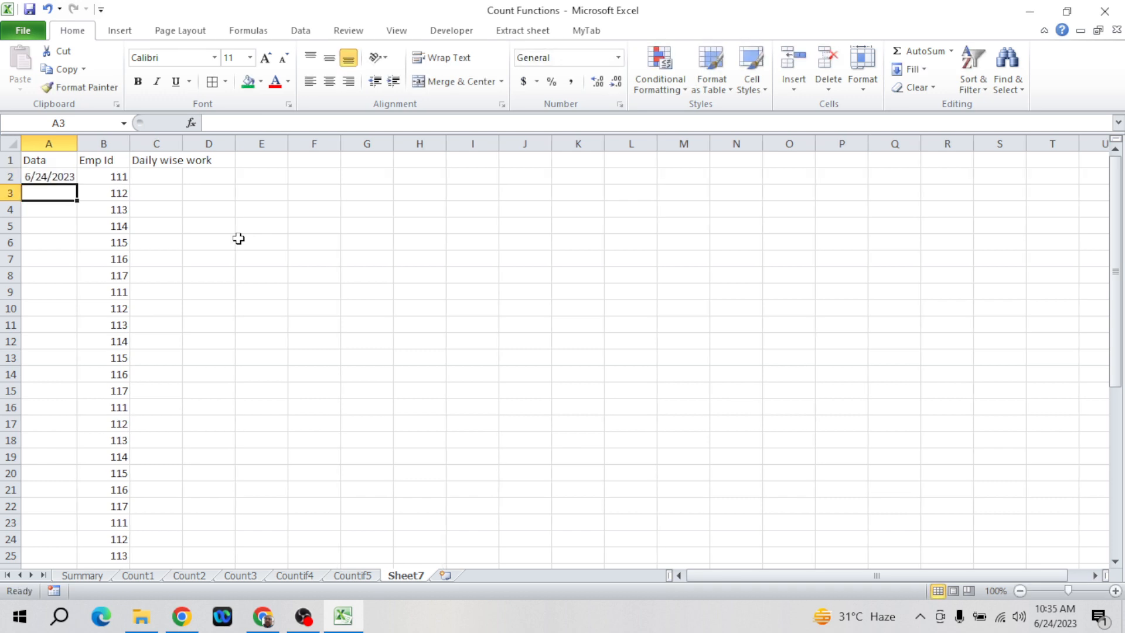
pyautogui.hotkey('ctrl', 'Return')
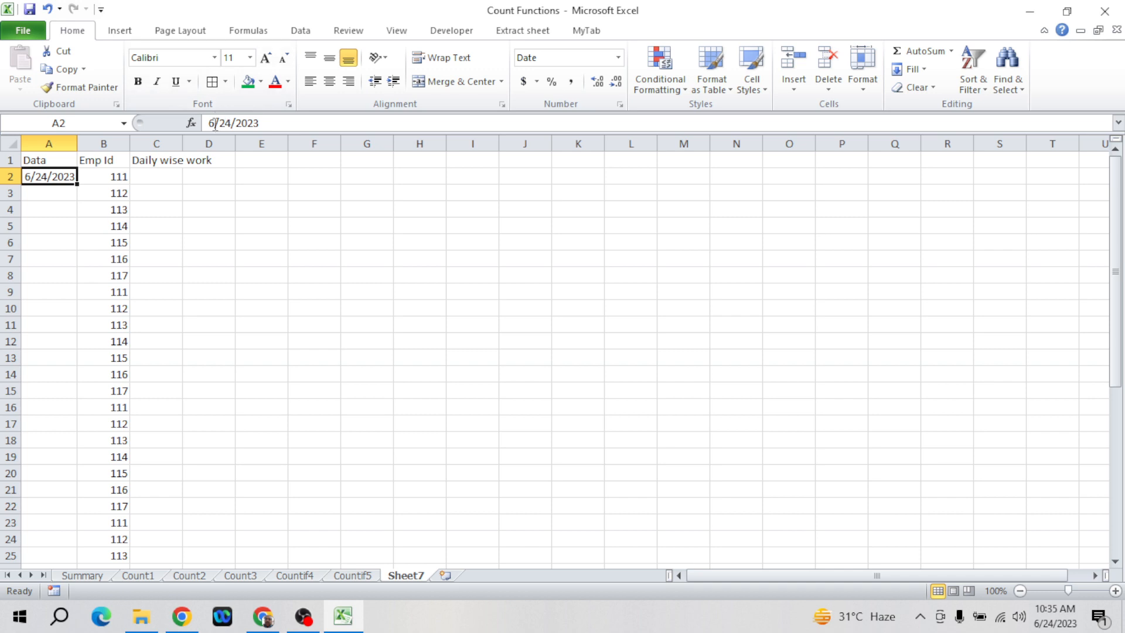
pyautogui.click(216, 123)
pyautogui.press('BackSpace')
pyautogui.press('BackSpace')
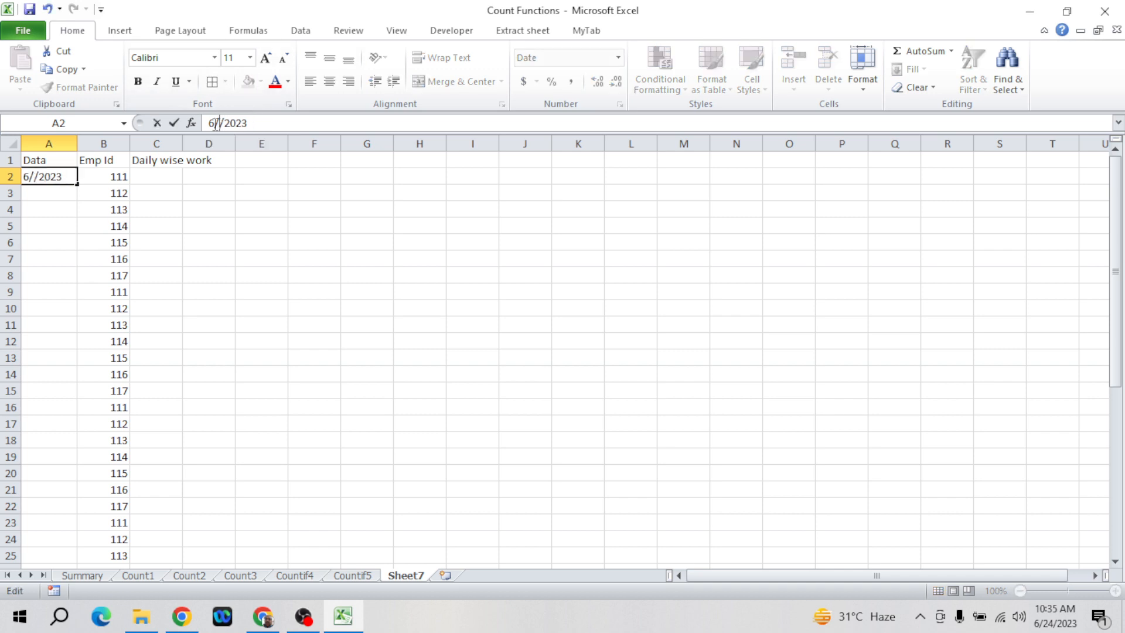
pyautogui.write('1')
pyautogui.press('Return')
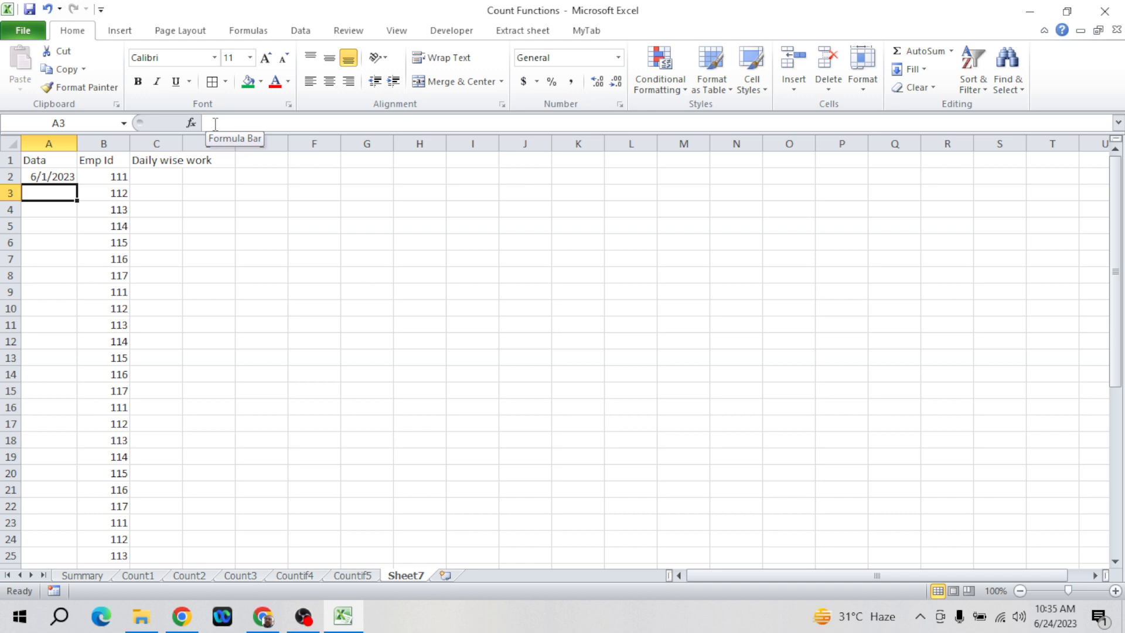
# - Enter =A2+1 in A3 and fill it down through A8 to create consecutive dates
pyautogui.write('=A2+1')
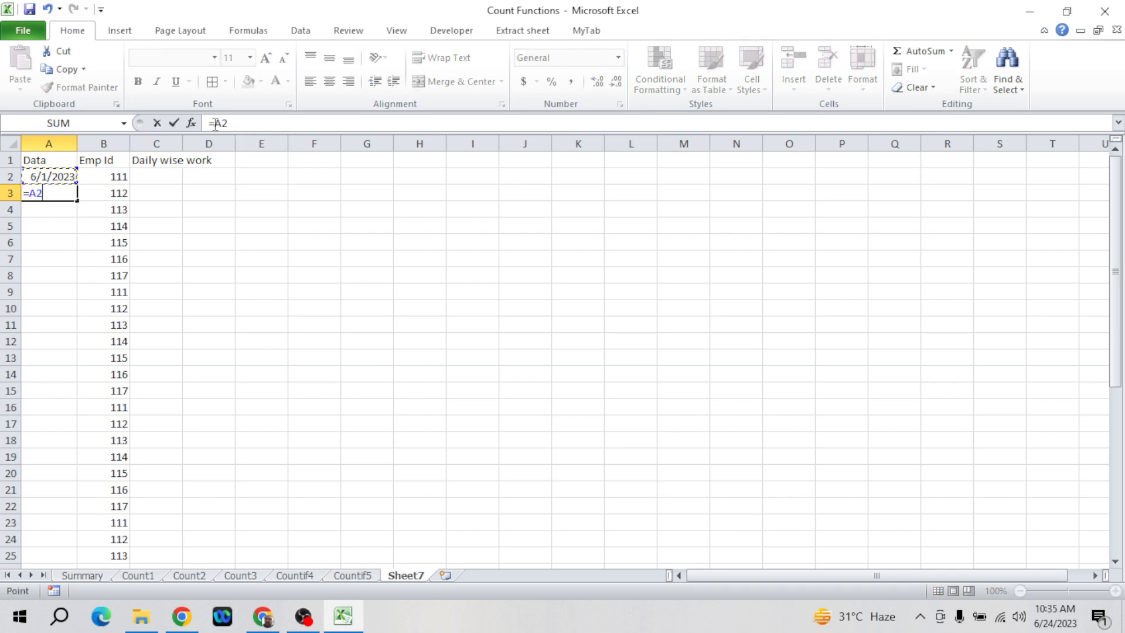
pyautogui.press('Return')
pyautogui.press('Up')
pyautogui.hotkey('shift', 'Down')
pyautogui.hotkey('shift', 'Down')
pyautogui.hotkey('shift', 'Down')
pyautogui.hotkey('shift', 'Down')
pyautogui.hotkey('shift', 'Down')
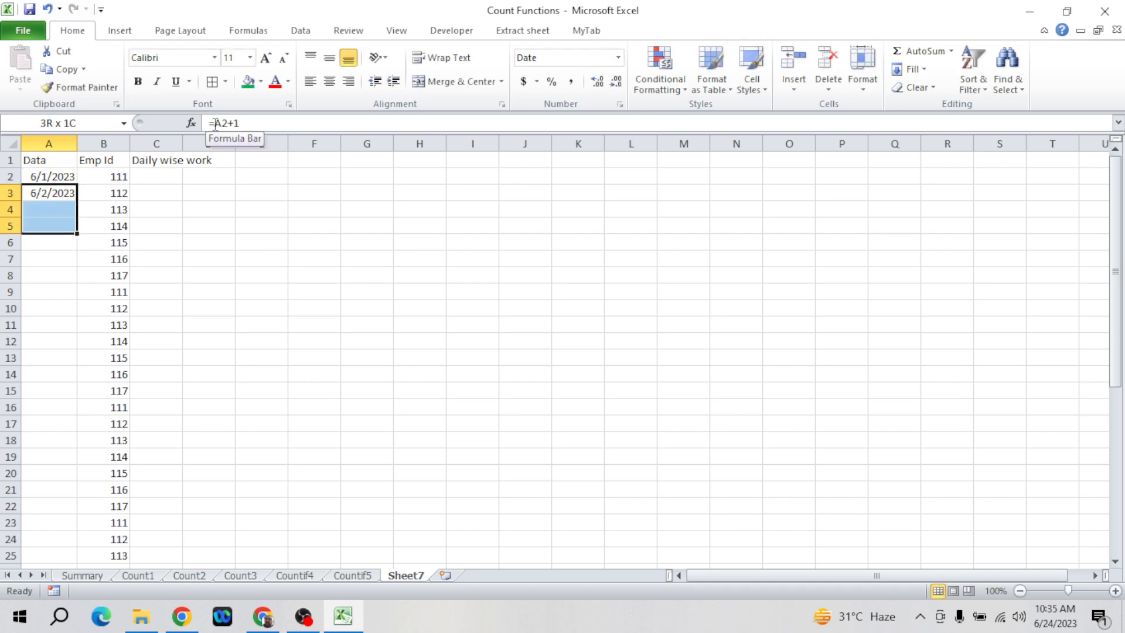
pyautogui.hotkey('ctrl', 'd')
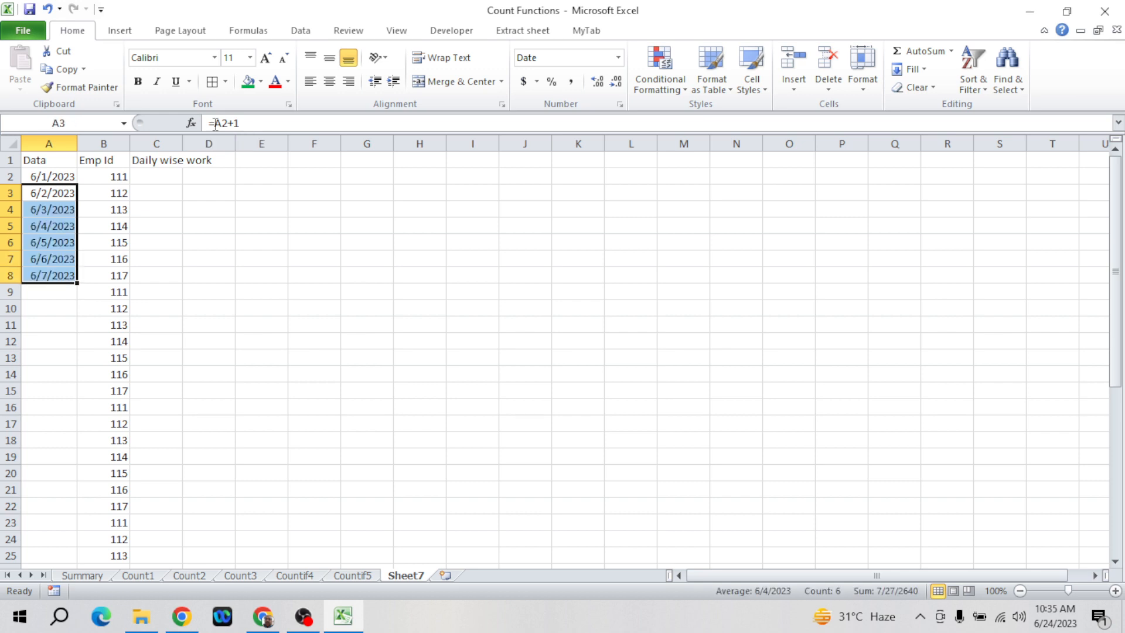
# - Convert the dates in A2:A8 to static values by copying and pasting them in place as values
pyautogui.press('Up')
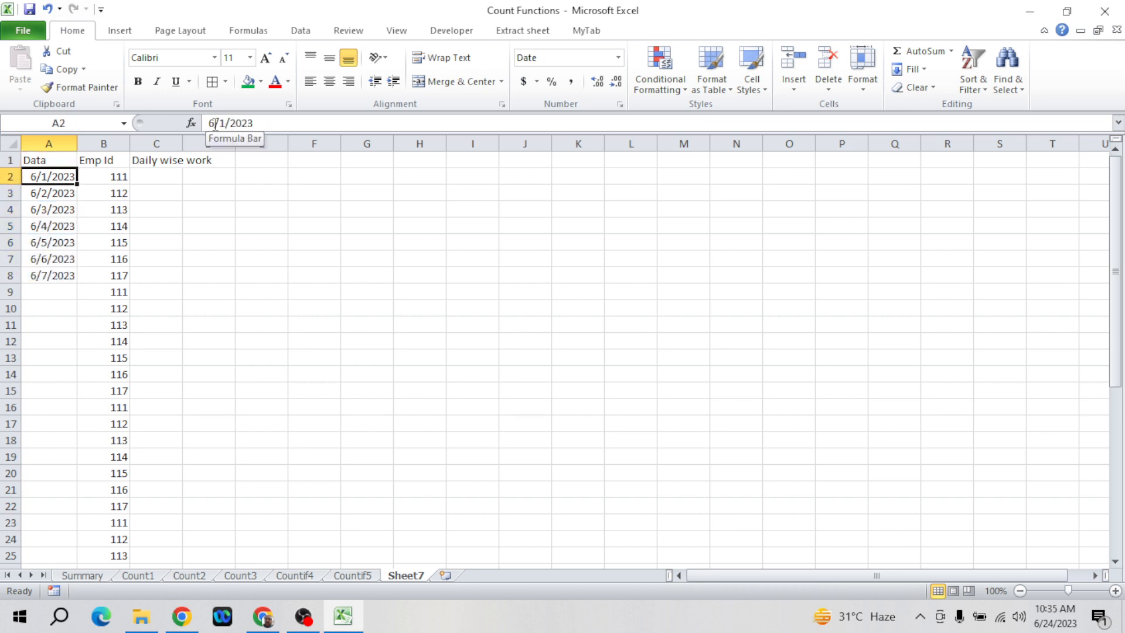
pyautogui.hotkey('ctrl', 'shift', 'Down')
pyautogui.hotkey('ctrl', 'c')
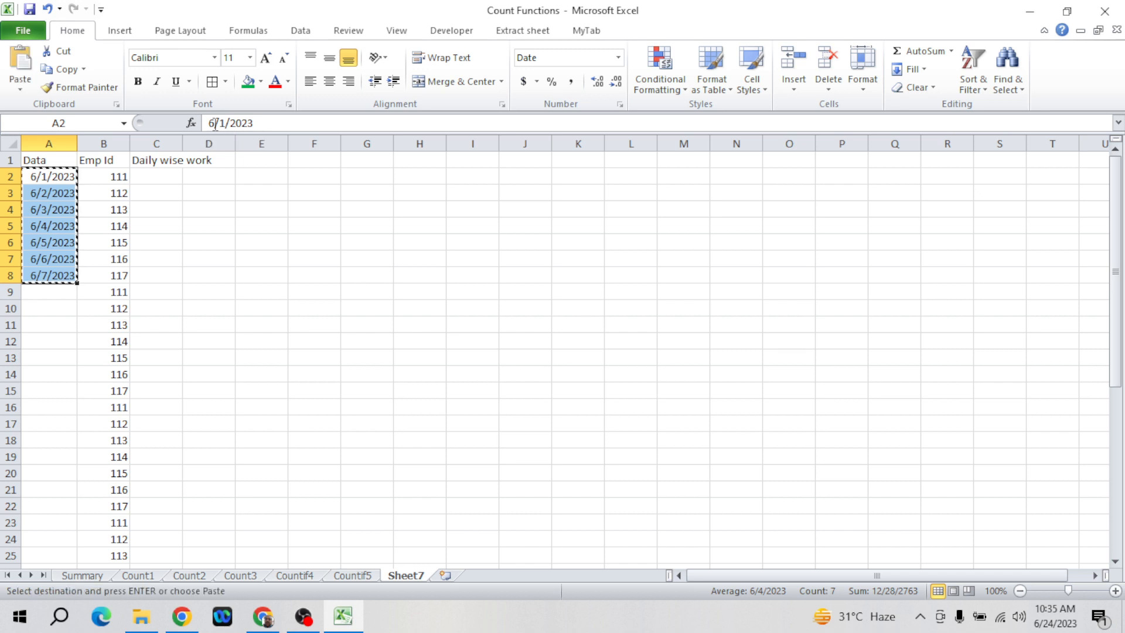
pyautogui.hotkey('ctrl', 'alt', 'v')
pyautogui.press('v')
pyautogui.press('Return')
pyautogui.press('Escape')
# - Copy the date block A2:A8 and paste it five times one below another, filling A9 through A43
pyautogui.press('Up')
pyautogui.press('Down')
pyautogui.hotkey('ctrl', 'shift', 'Down')
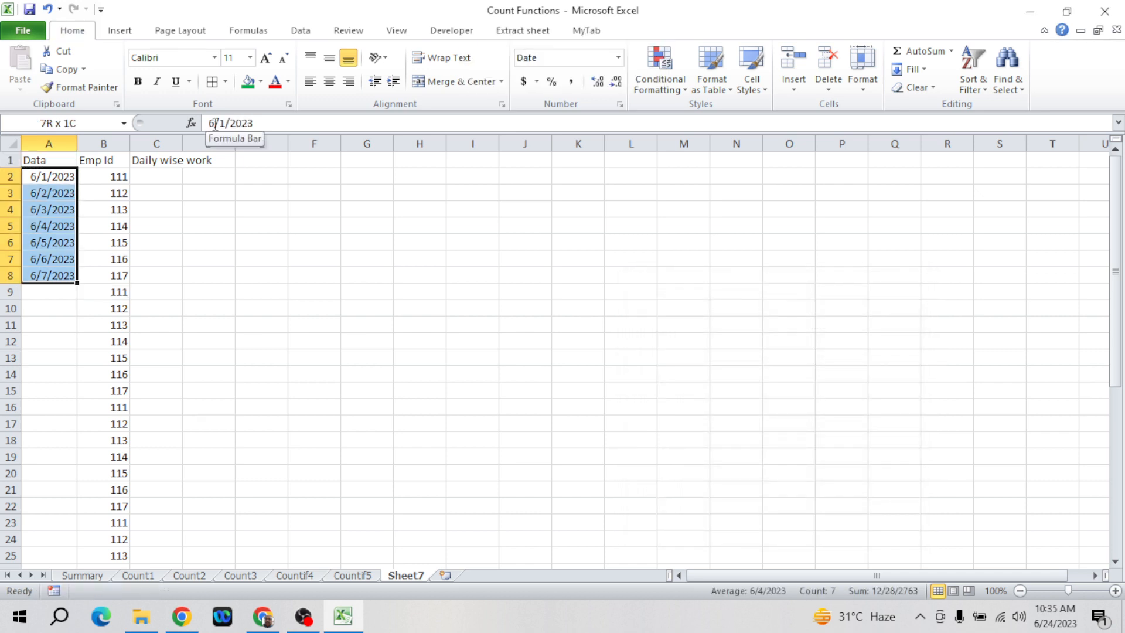
pyautogui.hotkey('ctrl', 'c')
pyautogui.press('Down')
pyautogui.press('Down')
pyautogui.press('Down')
pyautogui.press('Down')
pyautogui.press('Down')
pyautogui.press('Down')
pyautogui.press('Down')
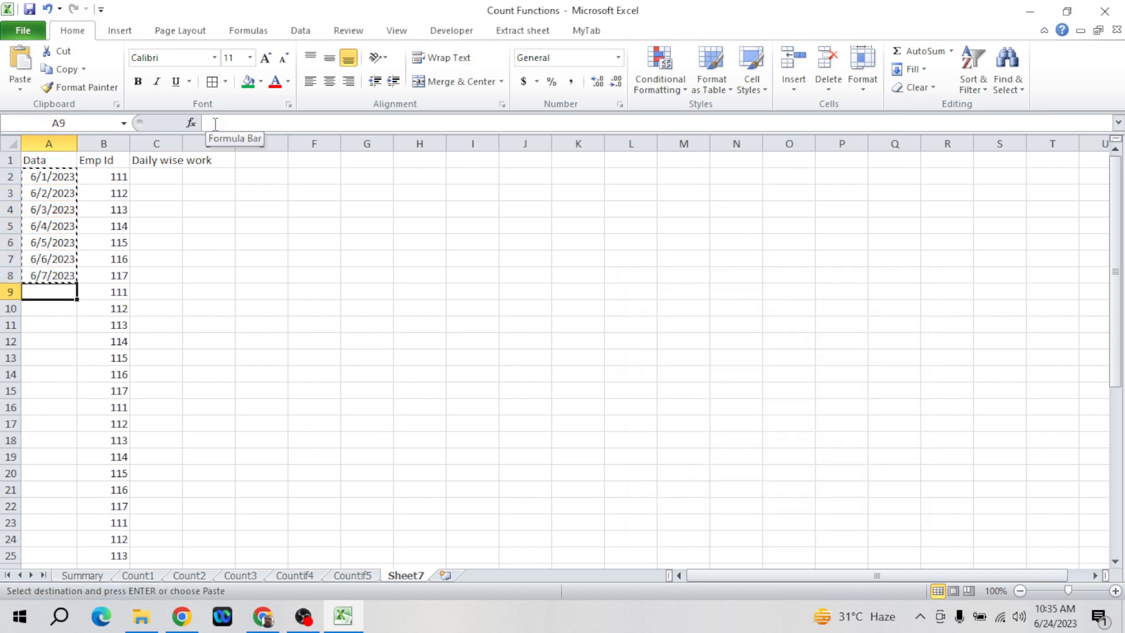
pyautogui.hotkey('ctrl', 'v')
pyautogui.press('Down')
pyautogui.press('Down')
pyautogui.press('Down')
pyautogui.press('Down')
pyautogui.press('Down')
pyautogui.press('Down')
pyautogui.press('Down')
pyautogui.hotkey('ctrl', 'v')
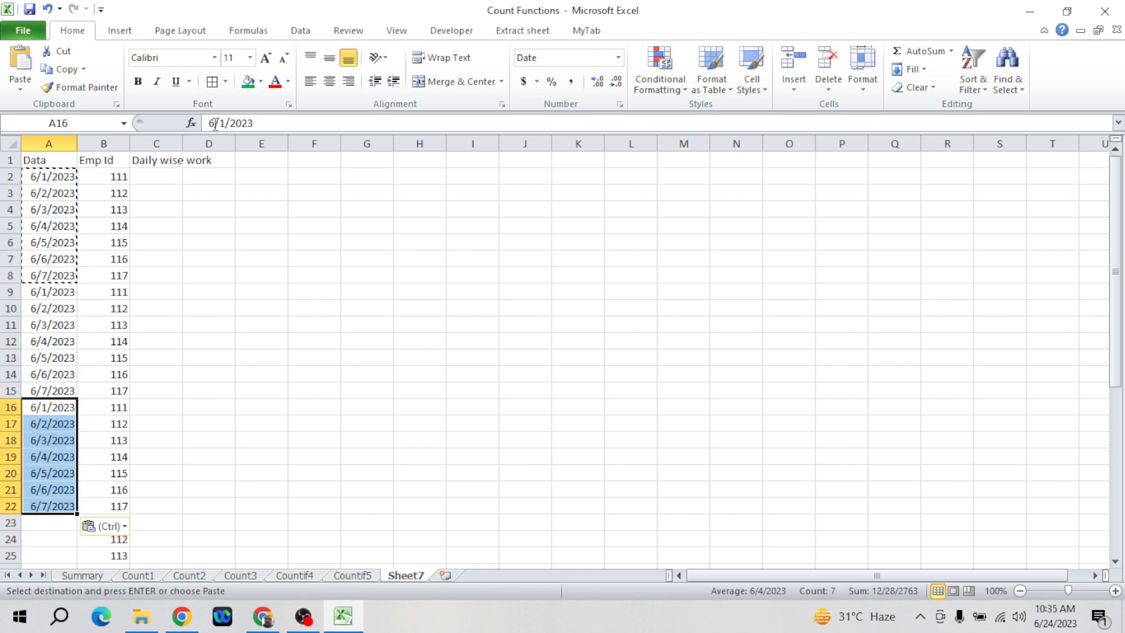
pyautogui.press('Down')
pyautogui.press('Down')
pyautogui.press('Down')
pyautogui.press('Down')
pyautogui.press('Down')
pyautogui.press('Down')
pyautogui.press('Down')
pyautogui.hotkey('ctrl', 'v')
pyautogui.press('Down')
pyautogui.press('Down')
pyautogui.press('Down')
pyautogui.press('Down')
pyautogui.press('Down')
pyautogui.press('Down')
pyautogui.press('Down')
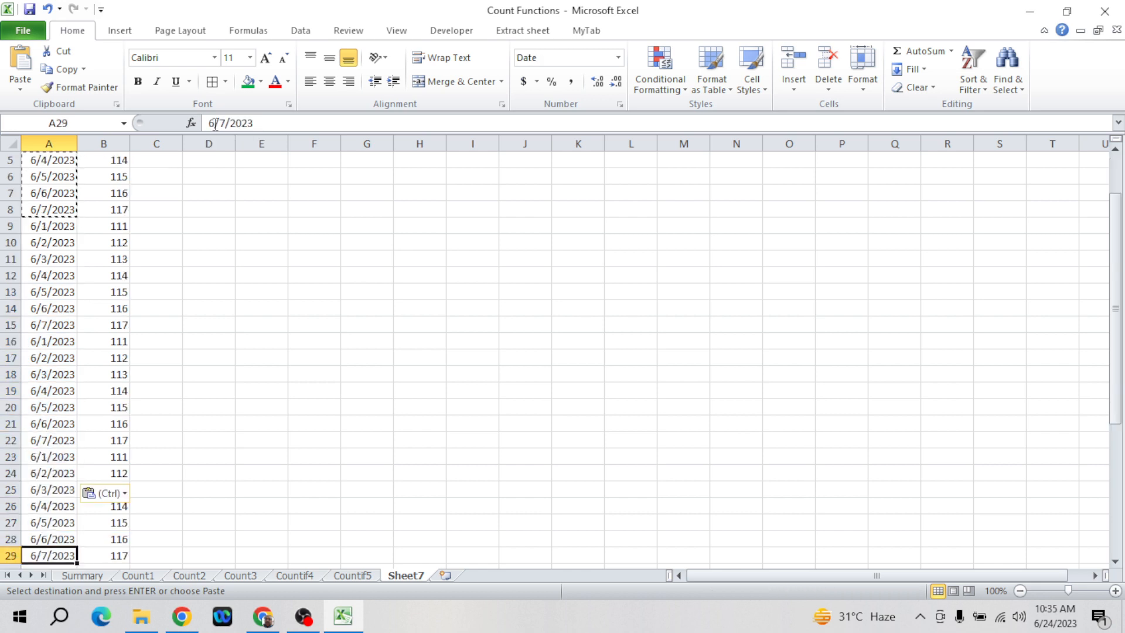
pyautogui.hotkey('ctrl', 'v')
pyautogui.press('Down')
pyautogui.press('Down')
pyautogui.press('Down')
pyautogui.press('Down')
pyautogui.press('Down')
pyautogui.press('Down')
pyautogui.press('Down')
pyautogui.press('Down')
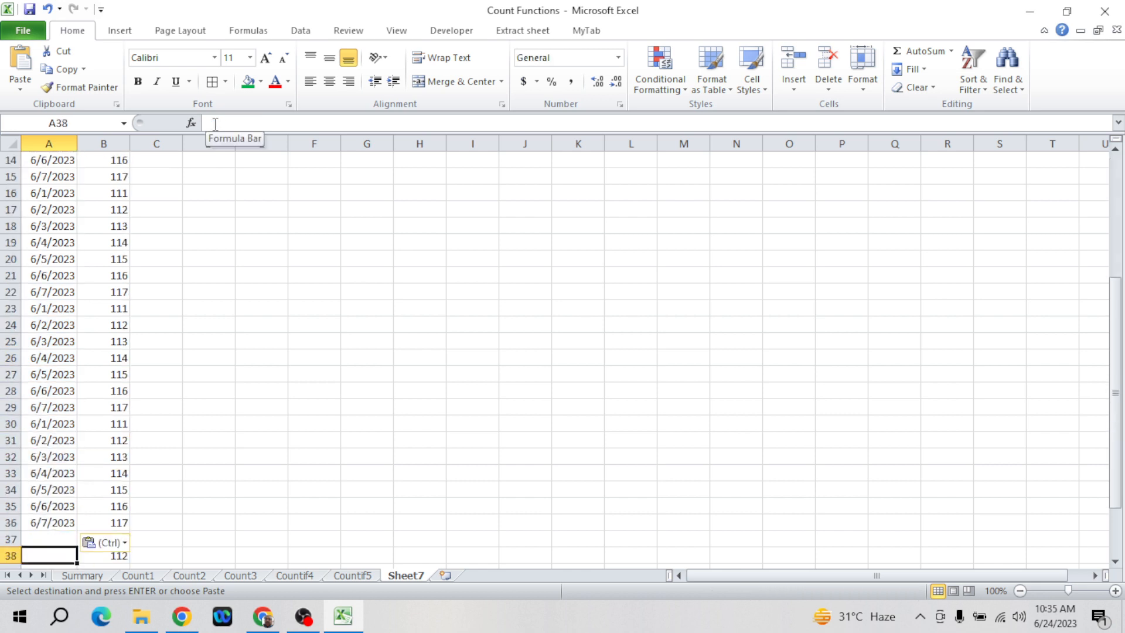
pyautogui.press('Up')
pyautogui.hotkey('ctrl', 'v')
pyautogui.press('Down')
pyautogui.press('Down')
pyautogui.press('Down')
pyautogui.press('Down')
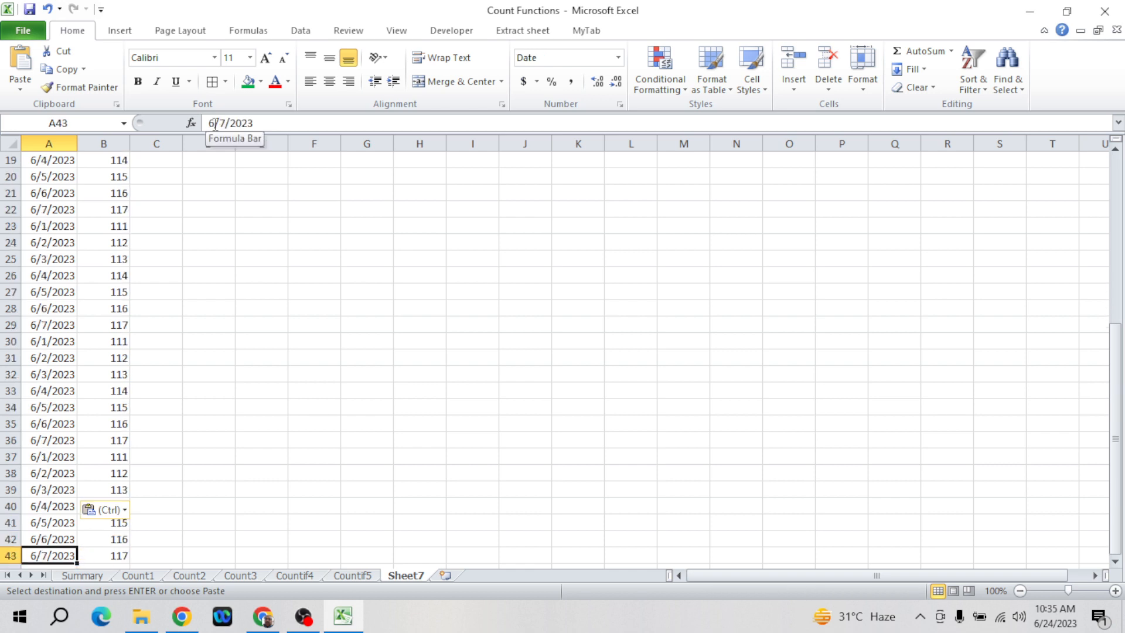
pyautogui.press('Down')
pyautogui.press('Down')
pyautogui.press('Down')
pyautogui.press('Up')
pyautogui.press('Escape')
# - Turn on filtering for the header row with Data, Emp Id and Daily wise work
pyautogui.hotkey('ctrl', 'Home')
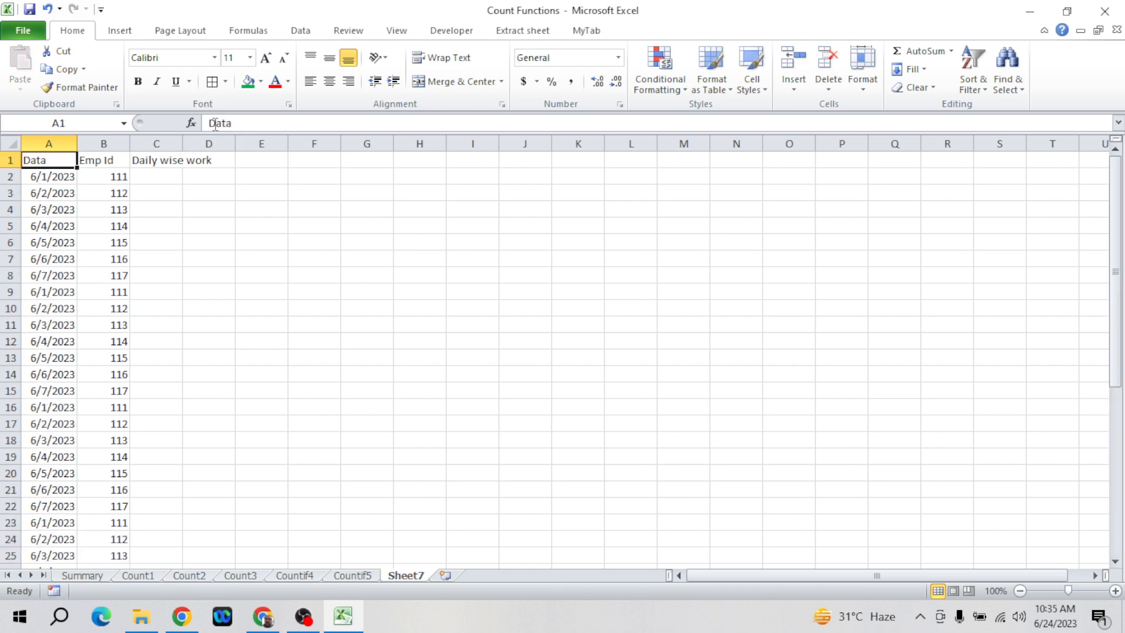
pyautogui.press('Down')
pyautogui.hotkey('alt', 'd')
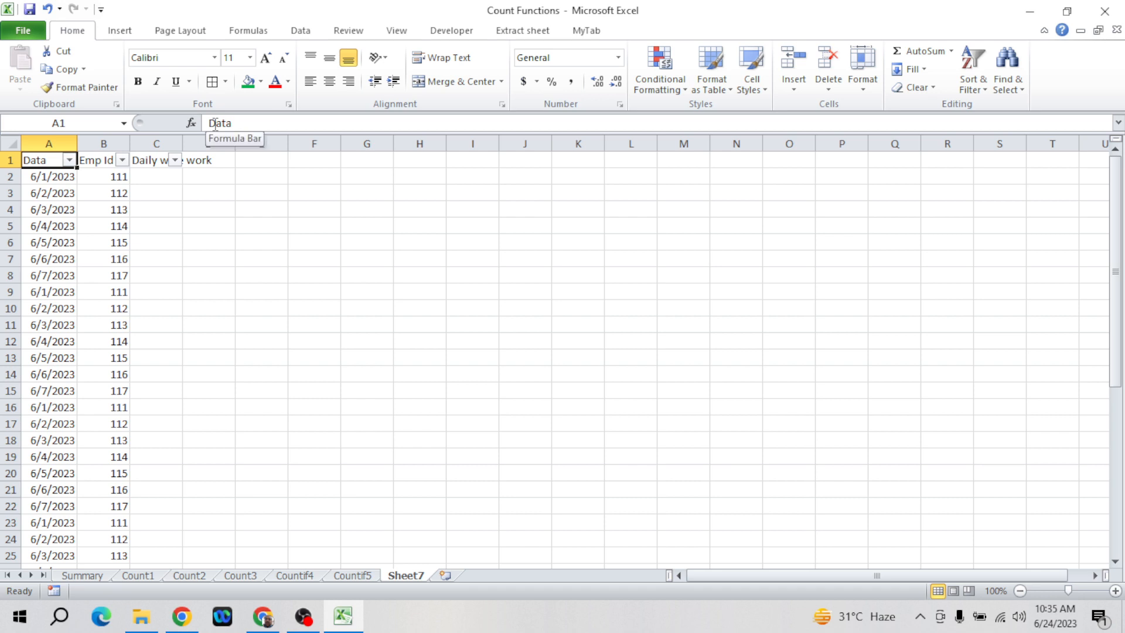
# - Filter the Emp Id column to show only employee 111
pyautogui.hotkey('alt', 'Right')
pyautogui.press('Right')
pyautogui.hotkey('alt', 'Down')
pyautogui.press('Down')
pyautogui.press('Down')
pyautogui.press('Down')
pyautogui.press('Down')
pyautogui.press('Down')
pyautogui.press('Down')
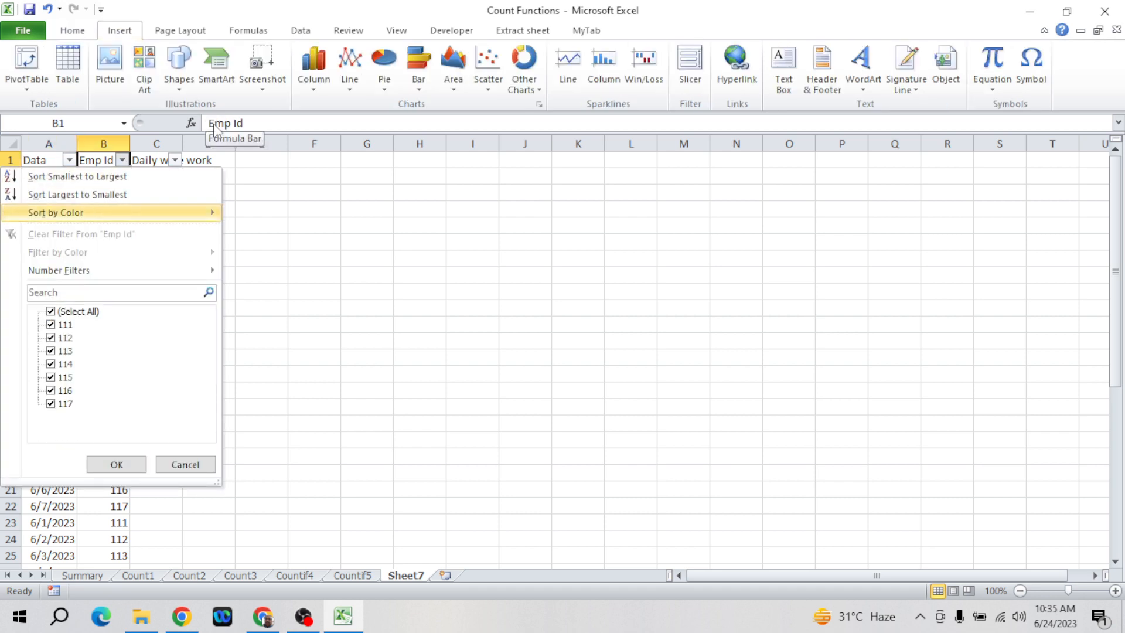
pyautogui.press('Up')
pyautogui.press('space')
pyautogui.press('Down')
pyautogui.press('space')
pyautogui.press('Return')
pyautogui.press('Down')
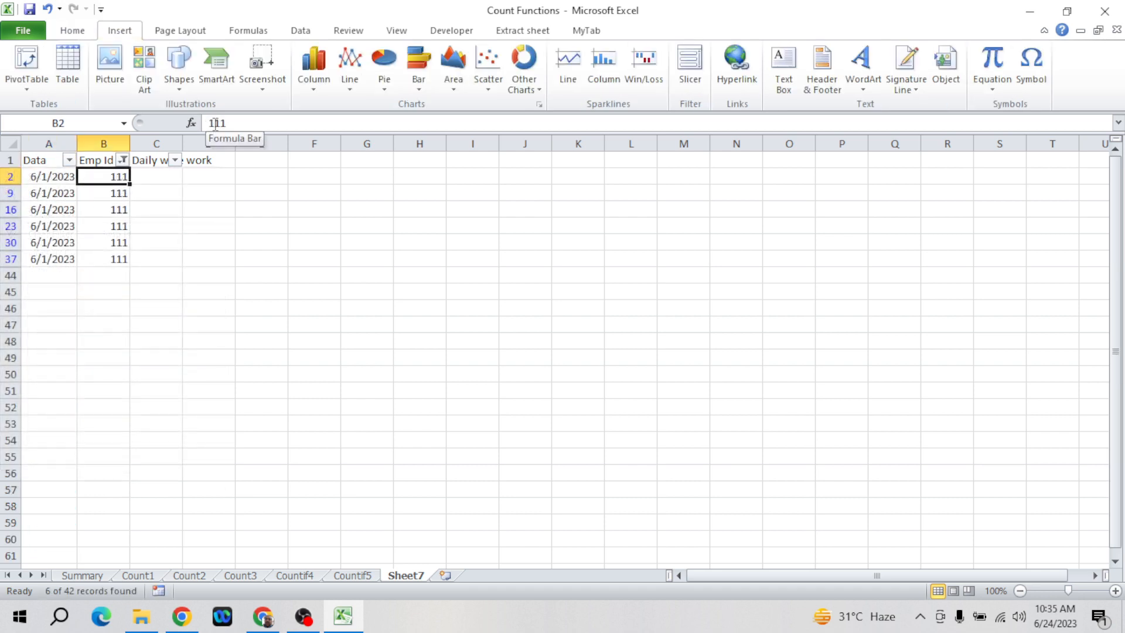
# - Examine the dates and Emp Id values in the filtered rows
pyautogui.press('Left')
pyautogui.hotkey('ctrl', 'shift', 'Down')
pyautogui.press('Right')
pyautogui.hotkey('ctrl', 'shift', 'Down')
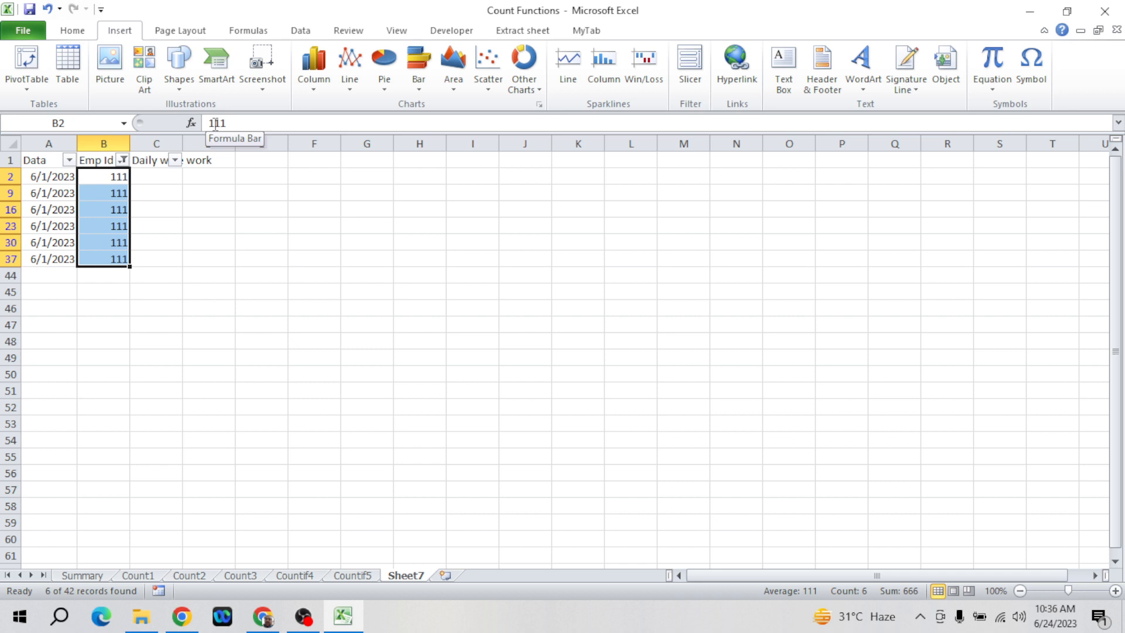
pyautogui.press('Up')
pyautogui.press('Down')
pyautogui.press('Left')
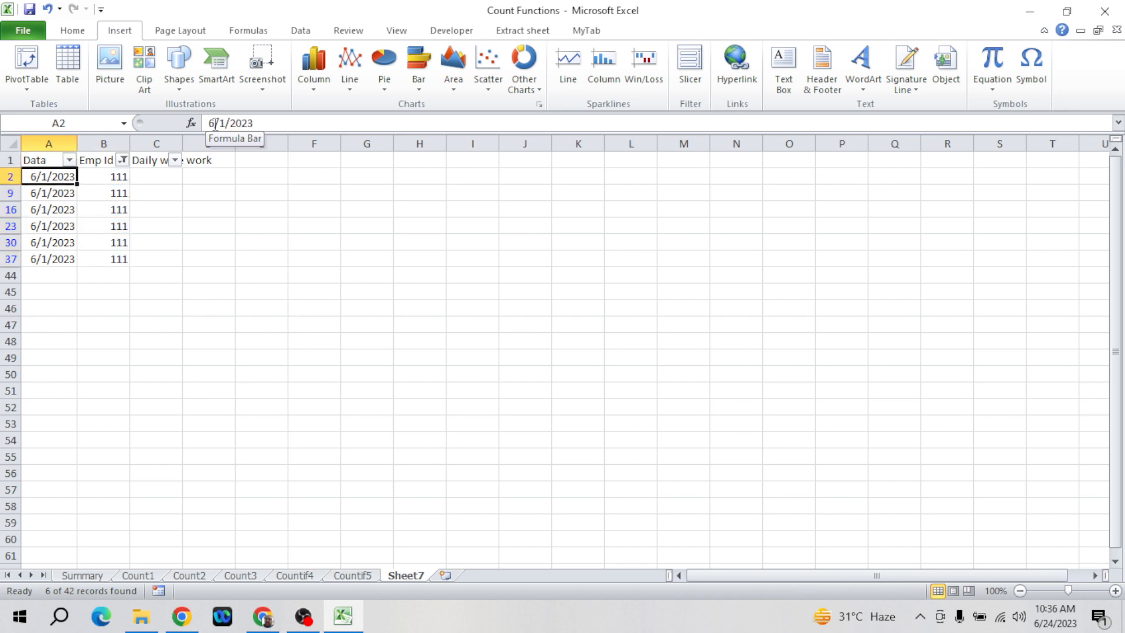
pyautogui.hotkey('shift', 'Right')
pyautogui.press('Right')
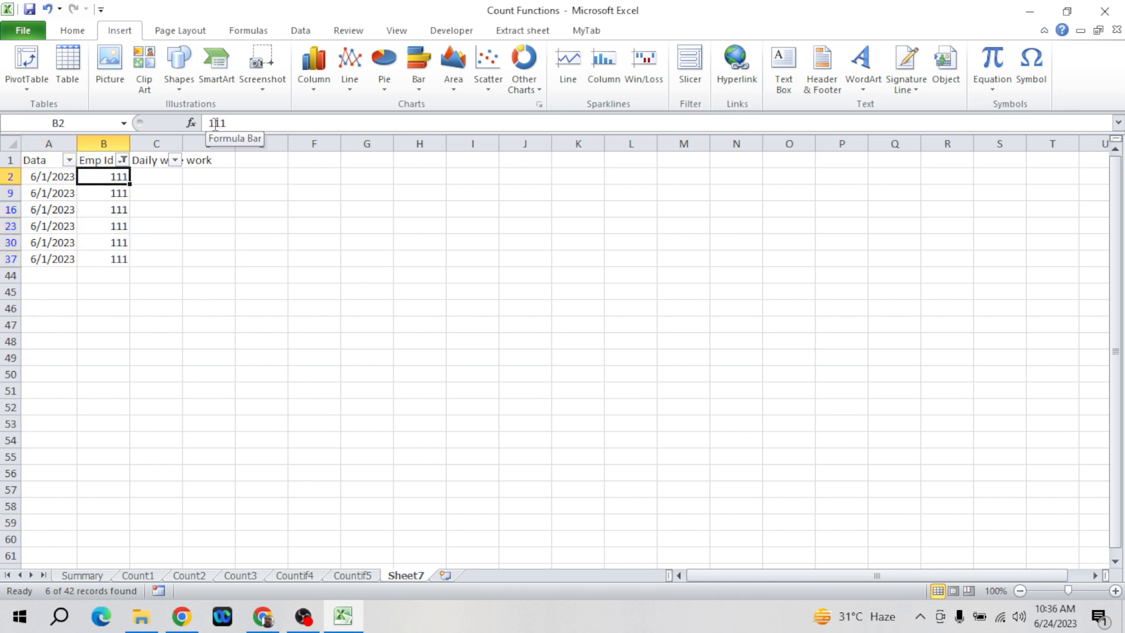
pyautogui.press('Up')
pyautogui.press('Down')
pyautogui.press('Right')
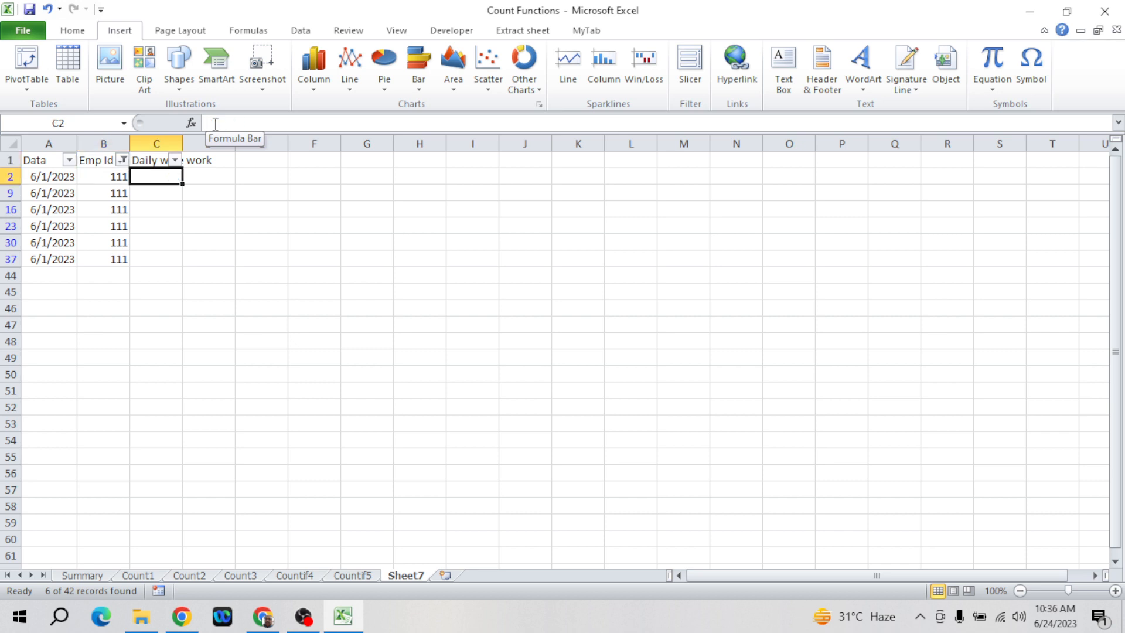
# - Turn off filtering for the header row and return to the first Daily wise work cell, C2
pyautogui.hotkey('ctrl', 'shift', 'l')
pyautogui.press('Up')
pyautogui.press('Down')
# - Enter a RANDBETWEEN formula with a lower bound of 1 in C2 under Daily wise work
pyautogui.write('=r')
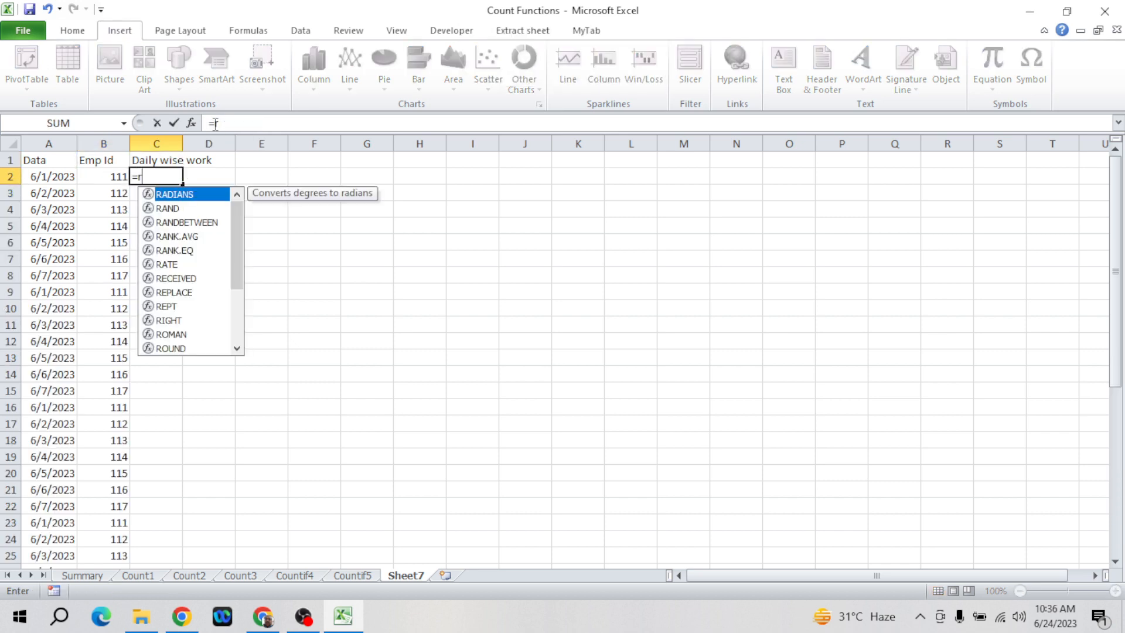
pyautogui.write('an')
pyautogui.press('Down')
pyautogui.press('Down')
pyautogui.press('Up')
pyautogui.press('Up')
pyautogui.press('Down')
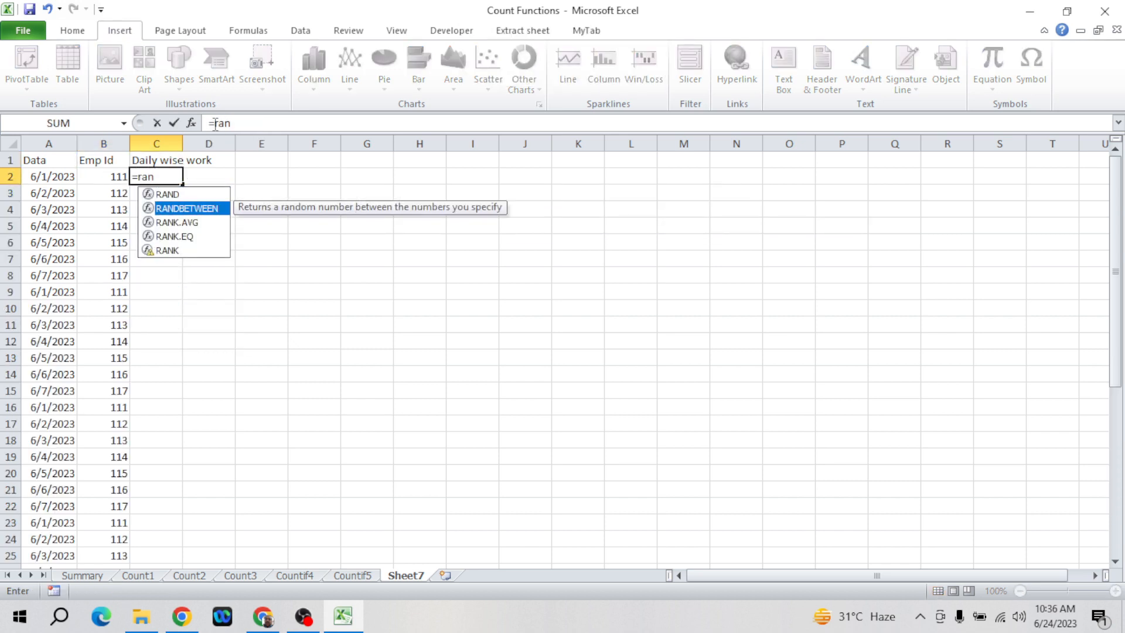
pyautogui.press('Tab')
pyautogui.write('1,')
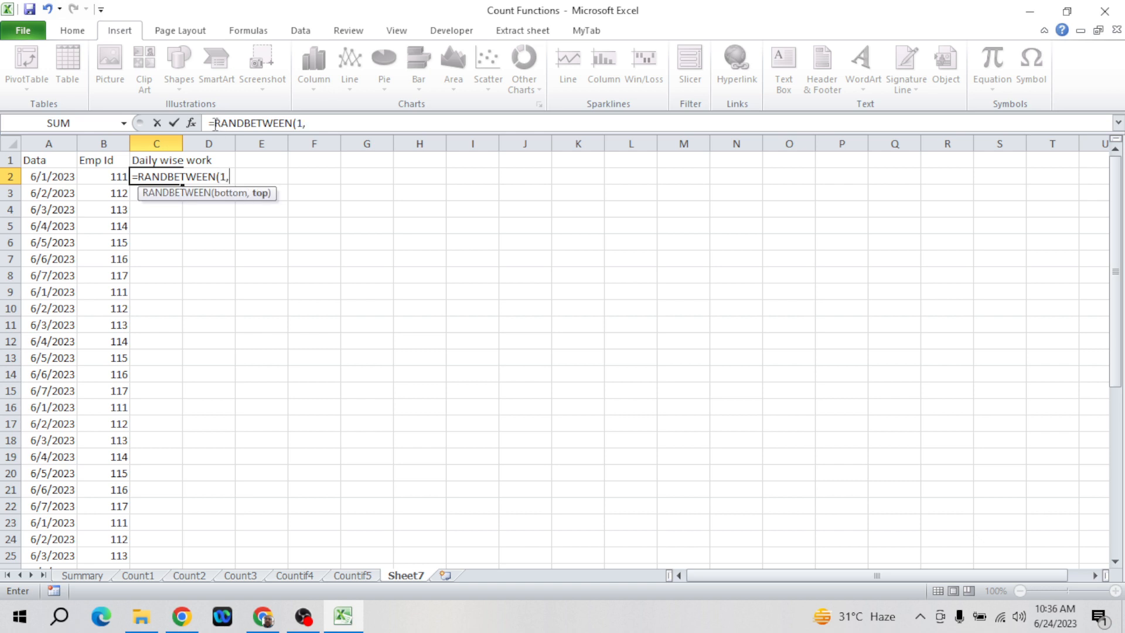
pyautogui.write('50')
pyautogui.press('Return')
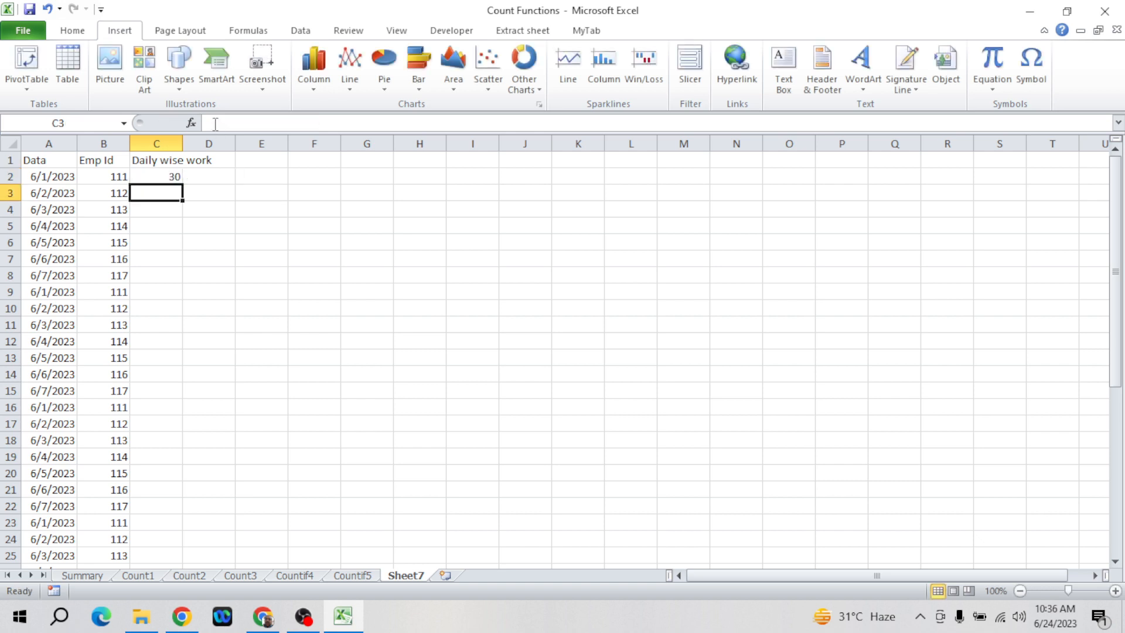
# - Fill the random number formula from C2 down through C43
pyautogui.press('Up')
pyautogui.press('Left')
pyautogui.hotkey('ctrl', 'Down')
pyautogui.press('Right')
pyautogui.hotkey('ctrl', 'shift', 'Up')
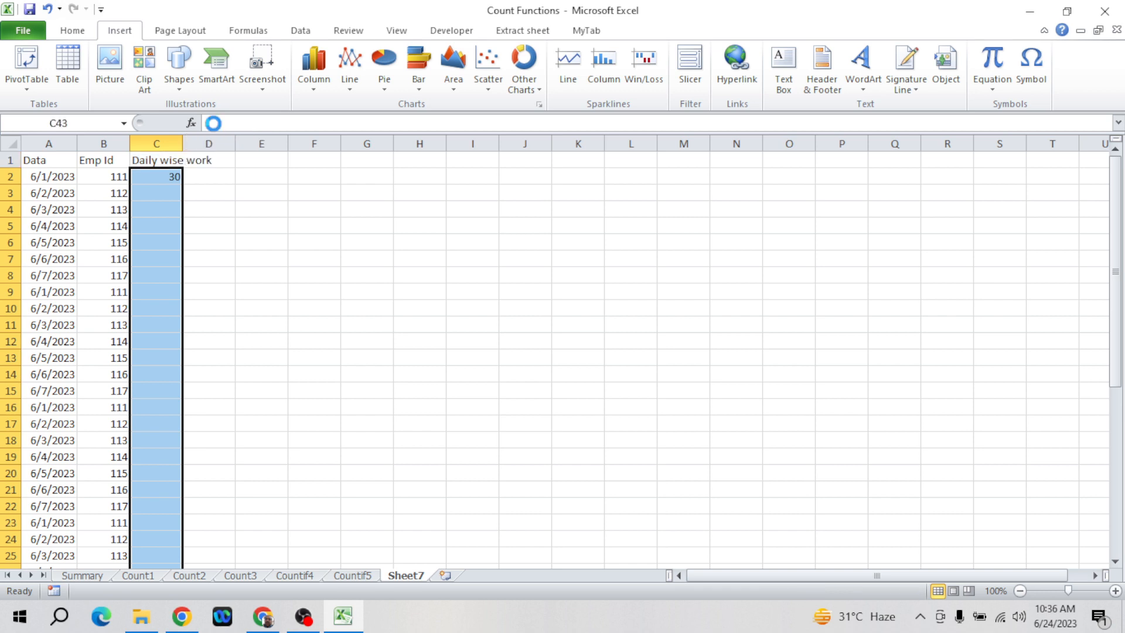
pyautogui.hotkey('ctrl', 'd')
# - Convert the random numbers in C2:C43 to static values by copying and pasting them in place as values
pyautogui.hotkey('ctrl', 'c')
pyautogui.hotkey('alt', 'e')
pyautogui.press('s')
pyautogui.press('v')
pyautogui.press('Return')
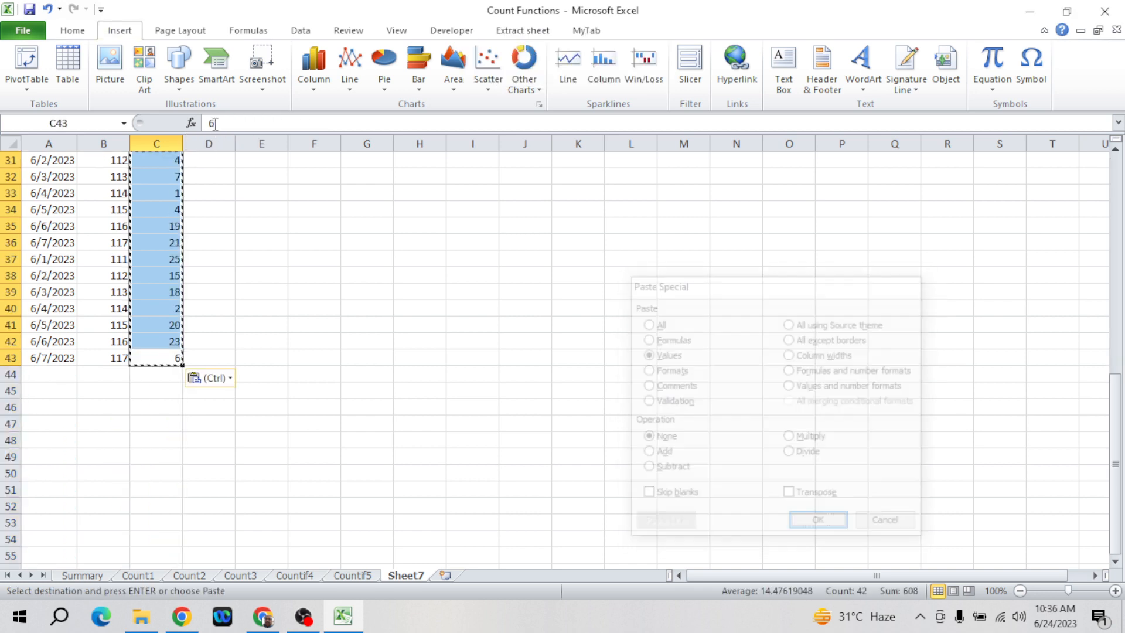
pyautogui.press('Up')
pyautogui.press('Up')
pyautogui.press('Escape')
pyautogui.press('Up')
pyautogui.hotkey('ctrl', 'Up')
pyautogui.press('Down')
pyautogui.press('Down')
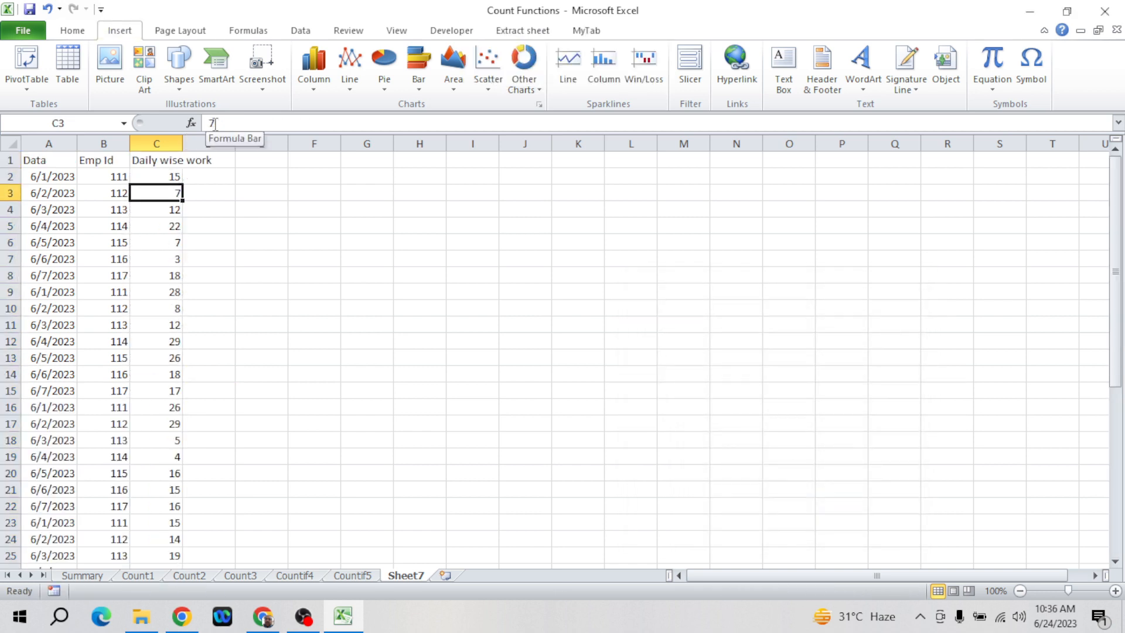
# - Copy the Emp Id values 111 to 117 from B2:B8 and paste them into H2:H8
pyautogui.press('Right')
pyautogui.press('Left')
pyautogui.press('Left')
pyautogui.press('Up')
pyautogui.hotkey('shift', 'Down')
pyautogui.hotkey('shift', 'Down')
pyautogui.hotkey('shift', 'Down')
pyautogui.hotkey('shift', 'Down')
pyautogui.hotkey('shift', 'Down')
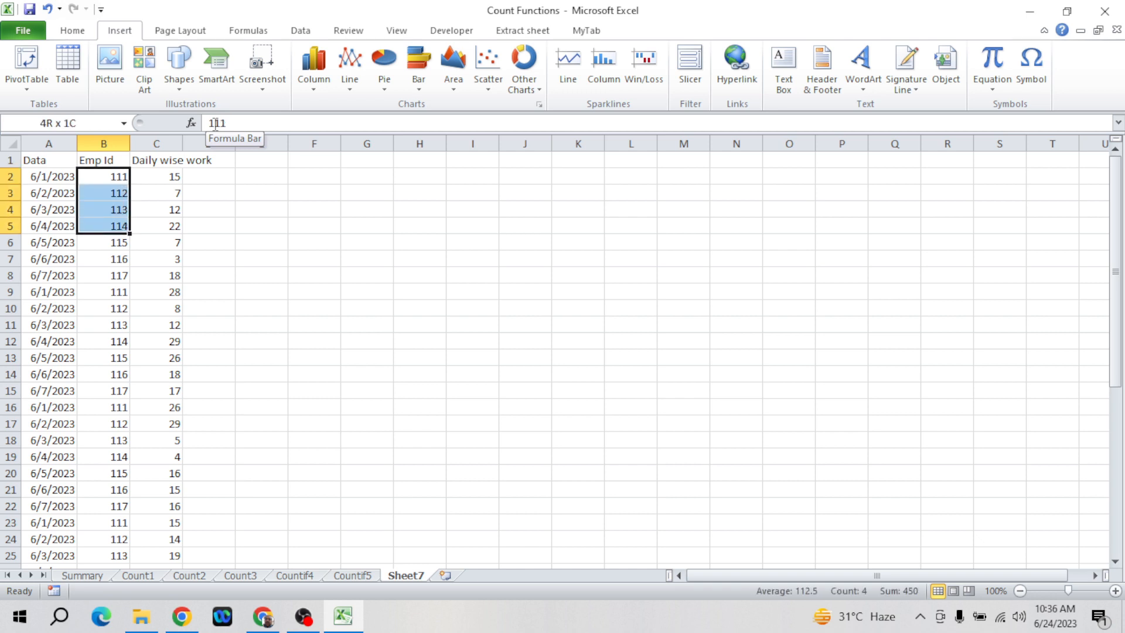
pyautogui.hotkey('shift', 'Down')
pyautogui.hotkey('ctrl', 'c')
pyautogui.press('Right')
pyautogui.press('Right')
pyautogui.press('Right')
pyautogui.press('Right')
pyautogui.press('Right')
pyautogui.press('Right')
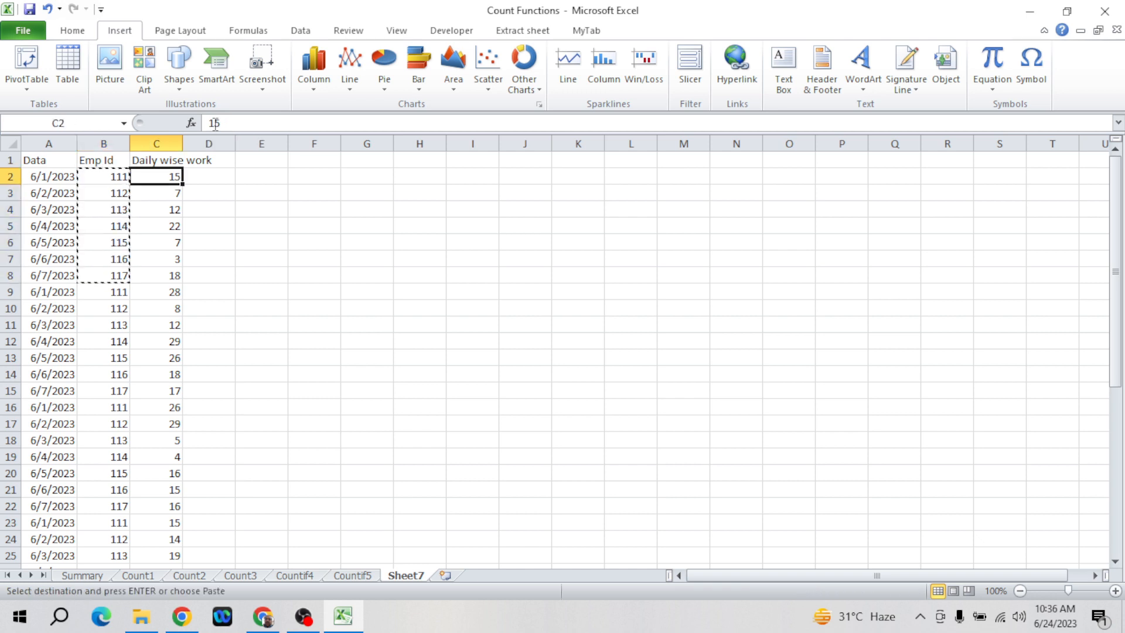
pyautogui.hotkey('ctrl', 'v')
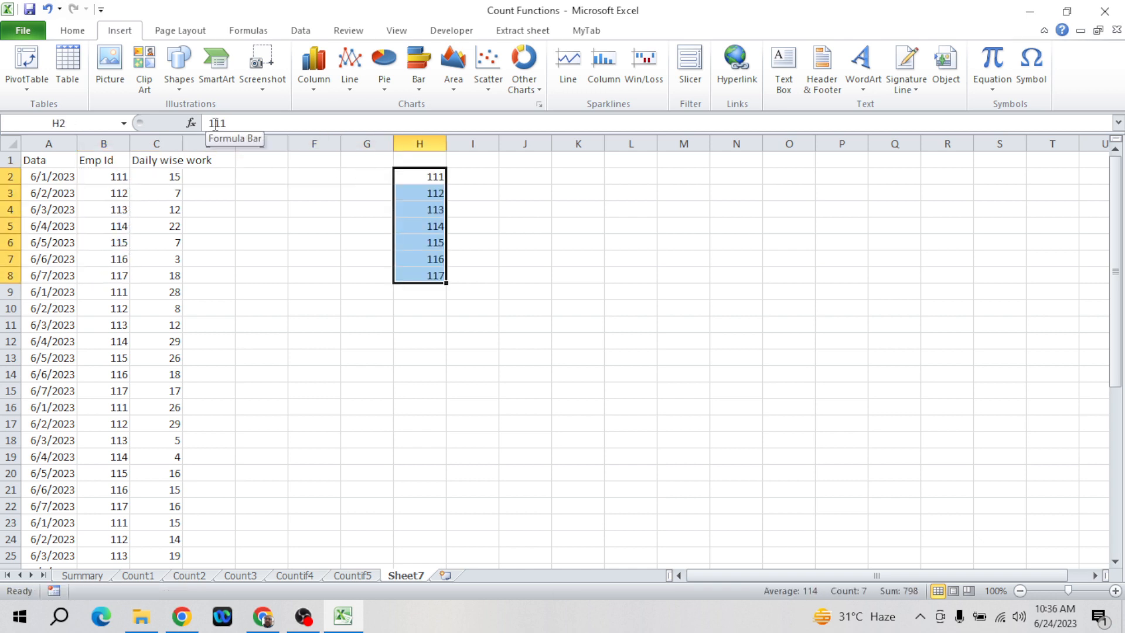
# - Enter the headers Empid in H1 and total Count in I1
pyautogui.press('Up')
pyautogui.write('Empid')
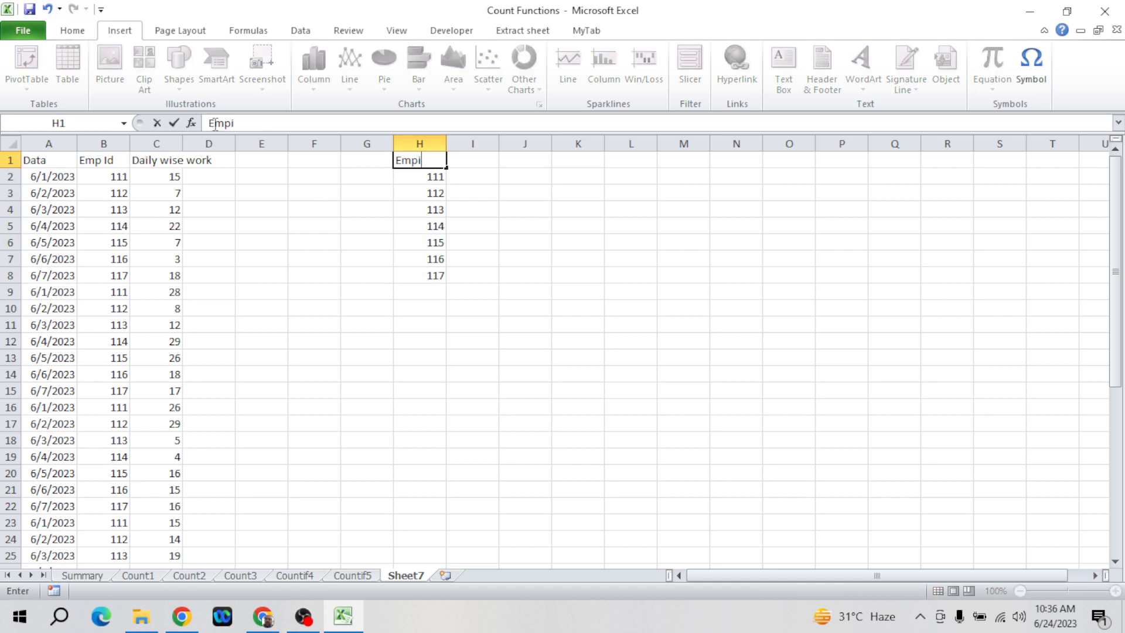
pyautogui.press('Tab')
pyautogui.write('t')
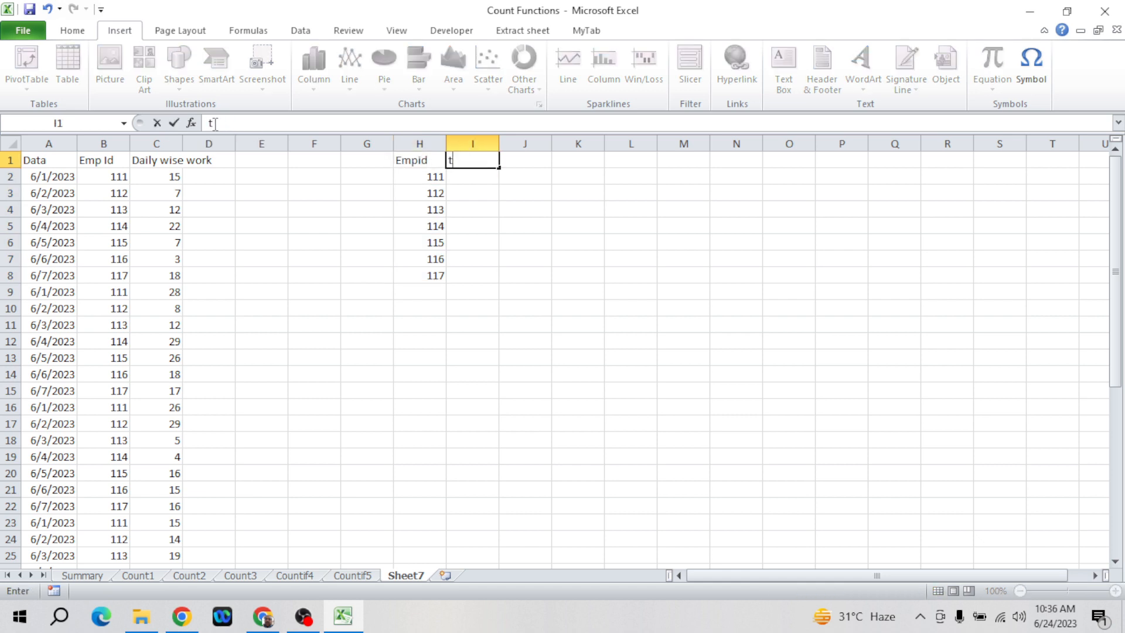
pyautogui.write('otal Count')
pyautogui.press('Return')
pyautogui.press('Up')
pyautogui.press('Right')
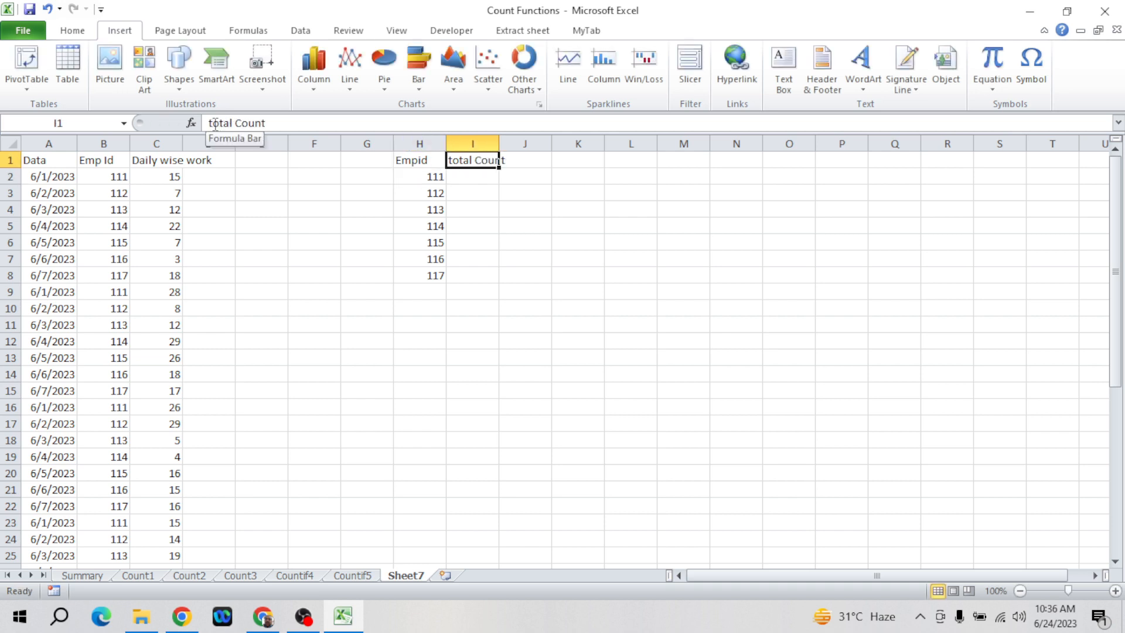
pyautogui.press('Down')
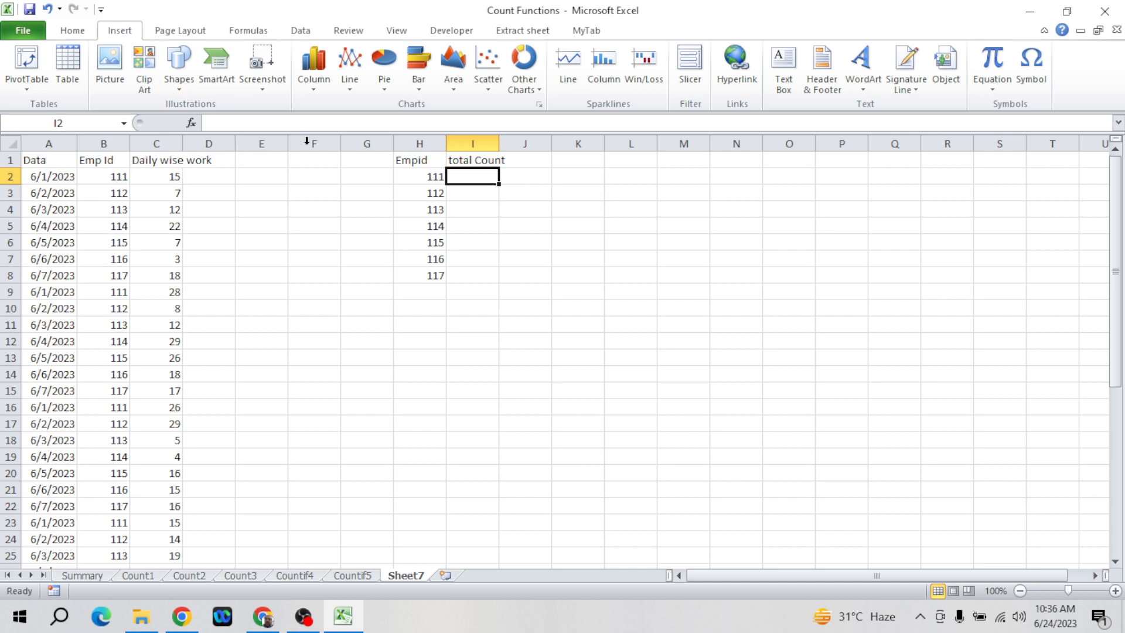
# - Review the Emp Id and Daily wise work data against the empty total Count column
pyautogui.click(164, 173)
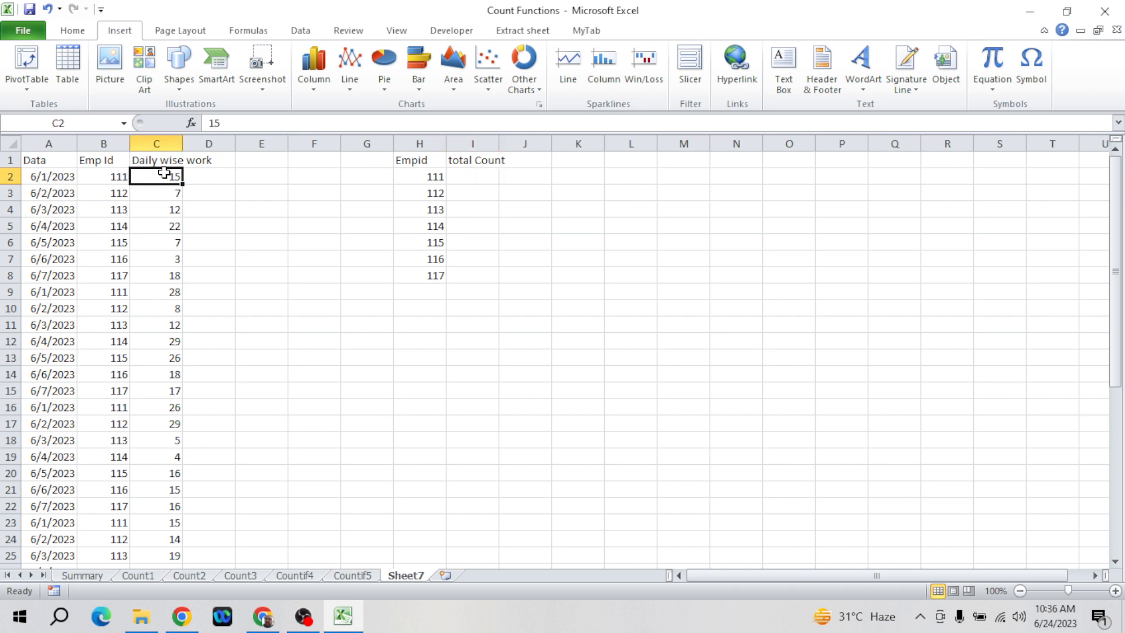
pyautogui.press('Left')
pyautogui.hotkey('ctrl', 'shift', 'Down')
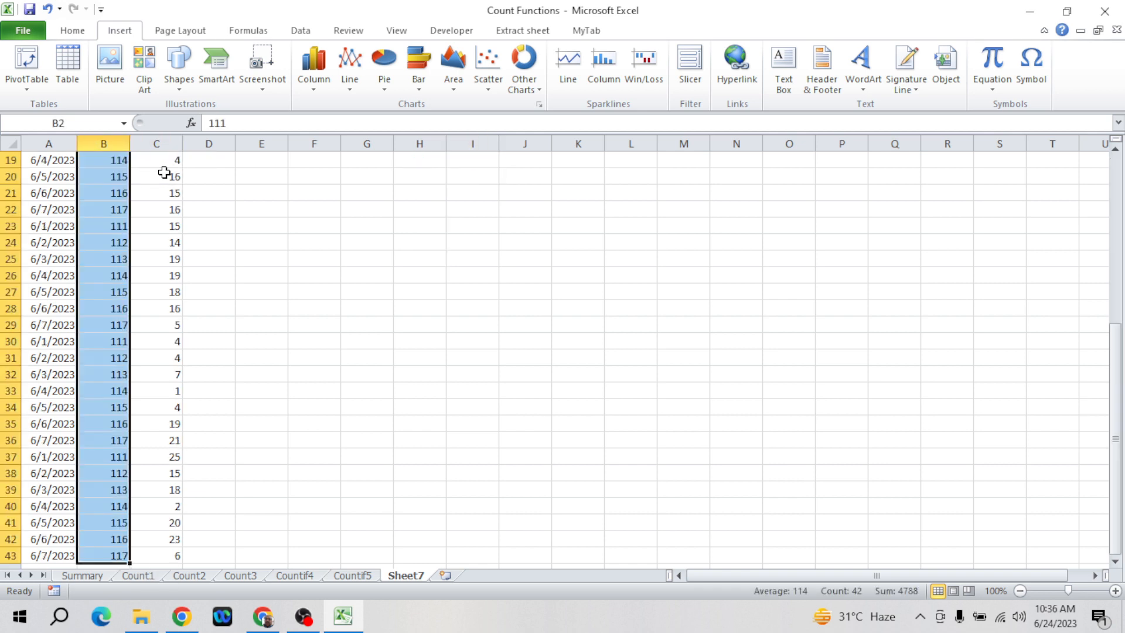
pyautogui.hotkey('ctrl', 'Up')
pyautogui.click(164, 172)
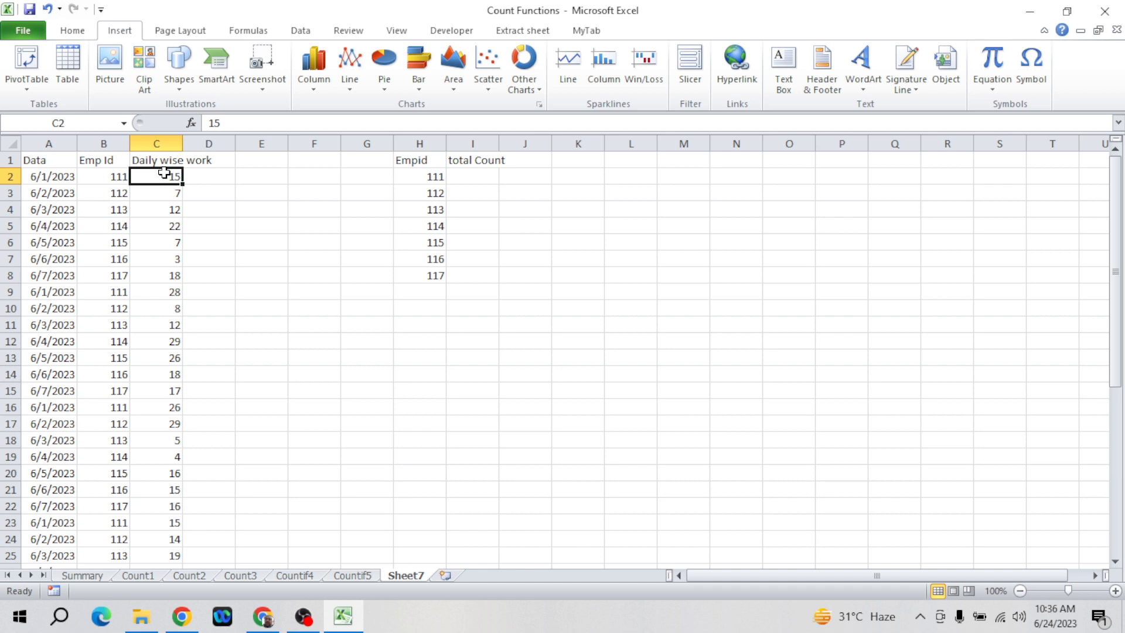
pyautogui.press('Up')
pyautogui.press('Down')
pyautogui.press('Right')
pyautogui.press('Right')
pyautogui.press('Right')
pyautogui.press('Right')
pyautogui.press('Right')
pyautogui.press('Right')
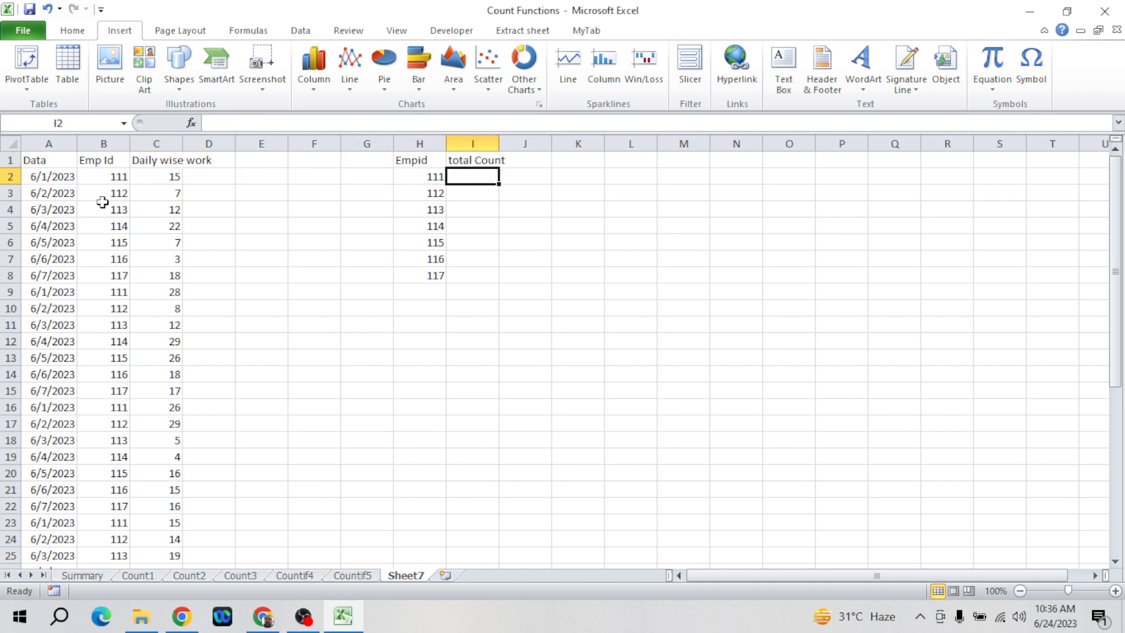
pyautogui.click(174, 191)
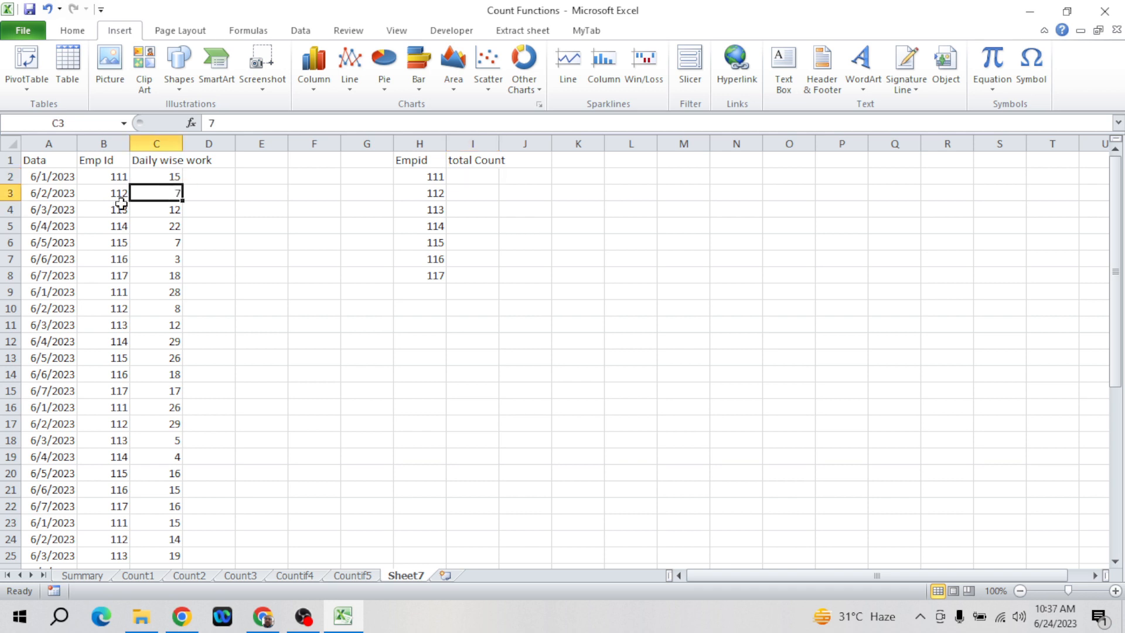
pyautogui.click(120, 178)
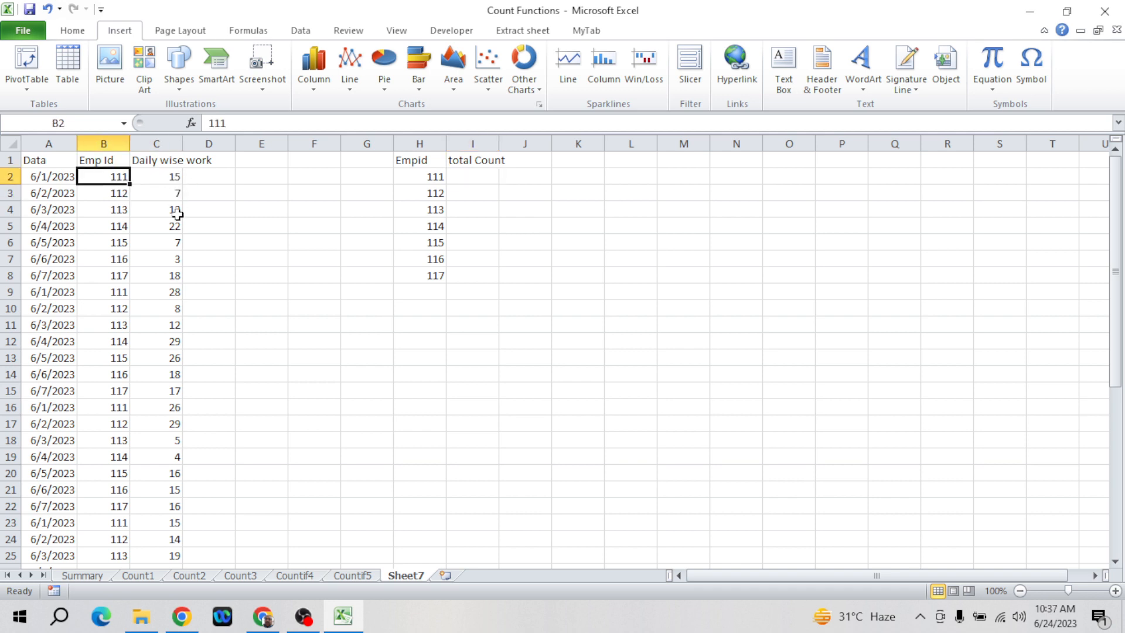
pyautogui.click(490, 175)
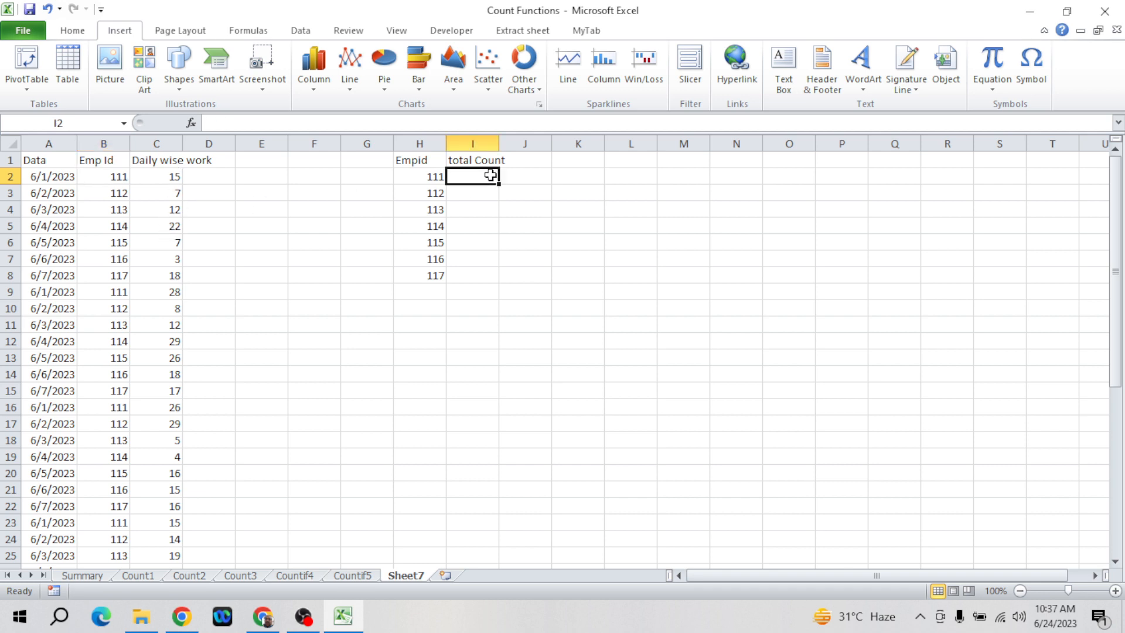
# - Enter the header total thread workon in J1
pyautogui.press('Up')
pyautogui.press('Right')
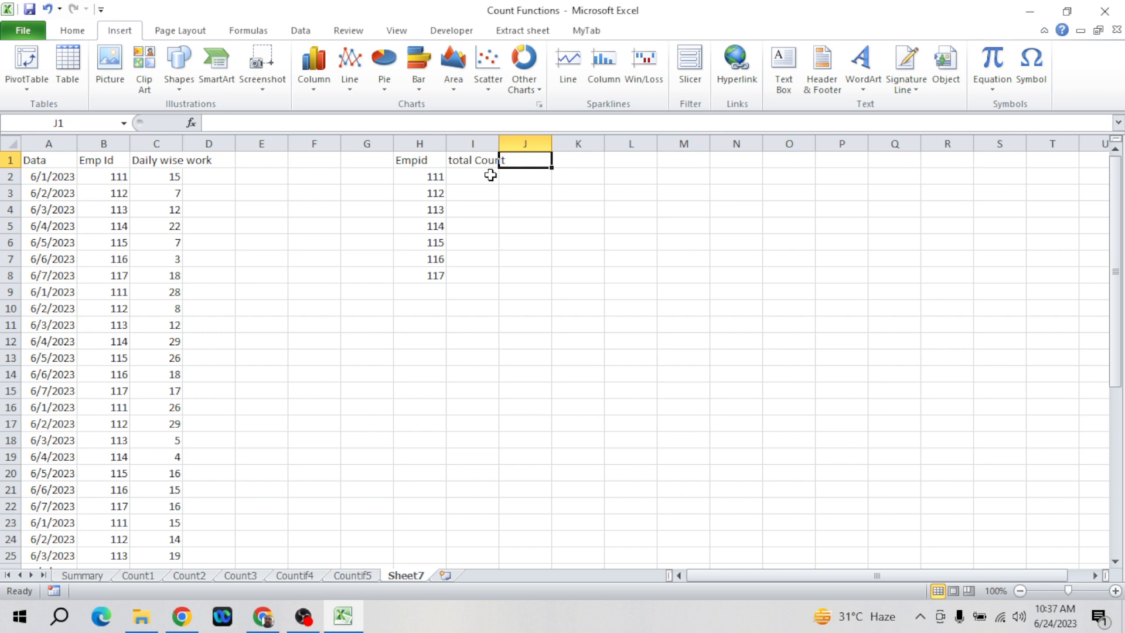
pyautogui.write('total ')
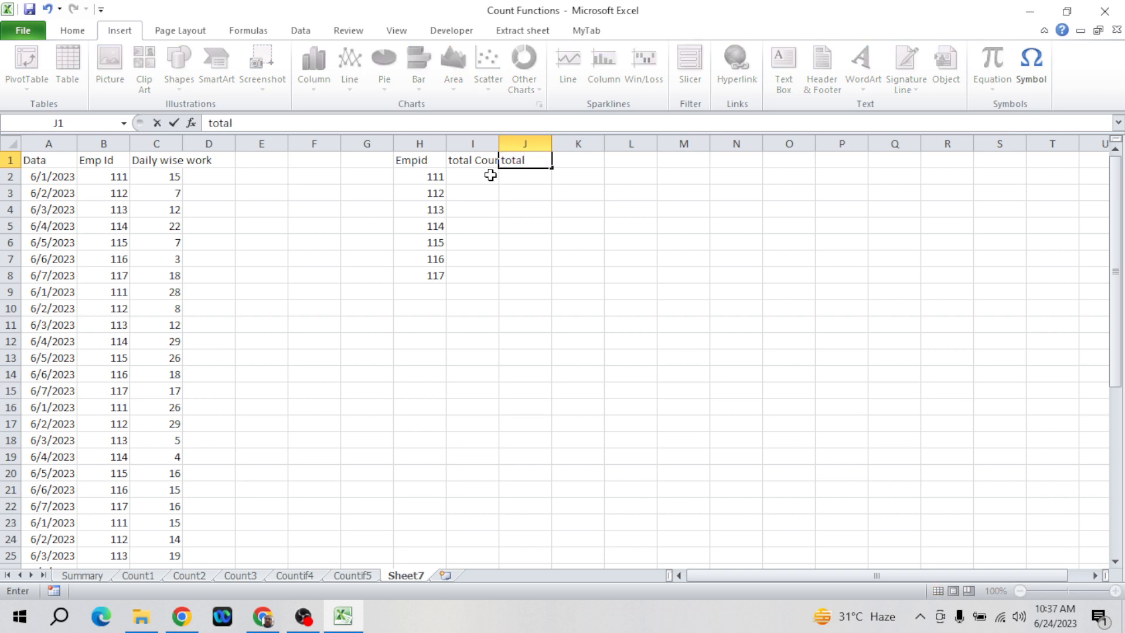
pyautogui.write('thread c')
pyautogui.press('BackSpace')
pyautogui.write('wok')
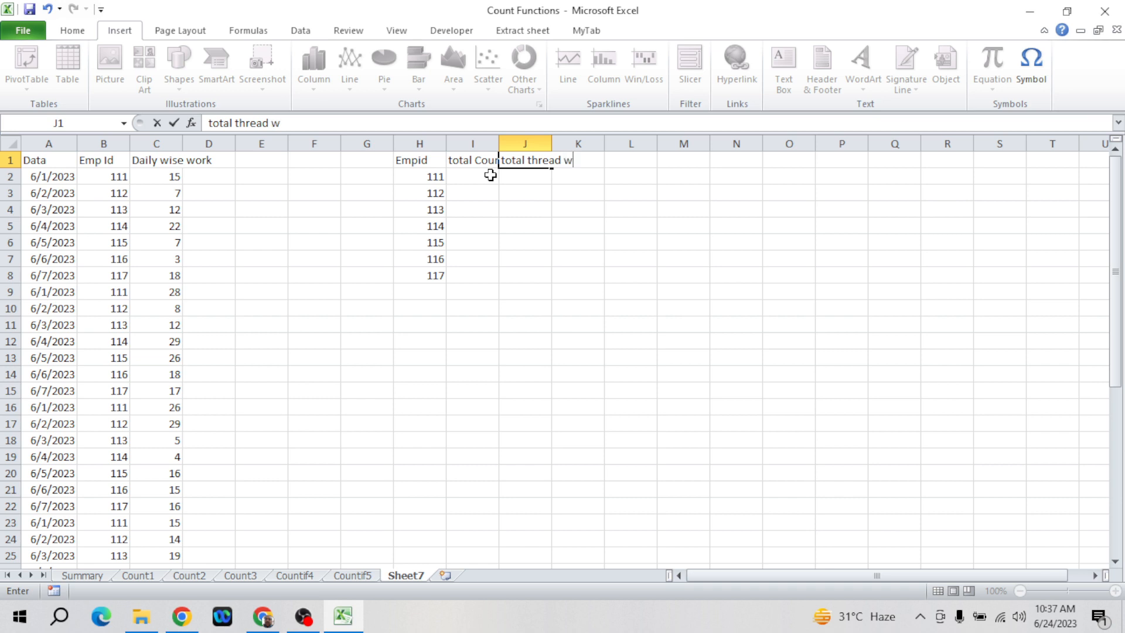
pyautogui.press('BackSpace')
pyautogui.write('rkon')
pyautogui.press('Return')
pyautogui.press('Up')
# - AutoFit the widths of columns H to J to the contents of H1:J8
pyautogui.press('Left')
pyautogui.press('Left')
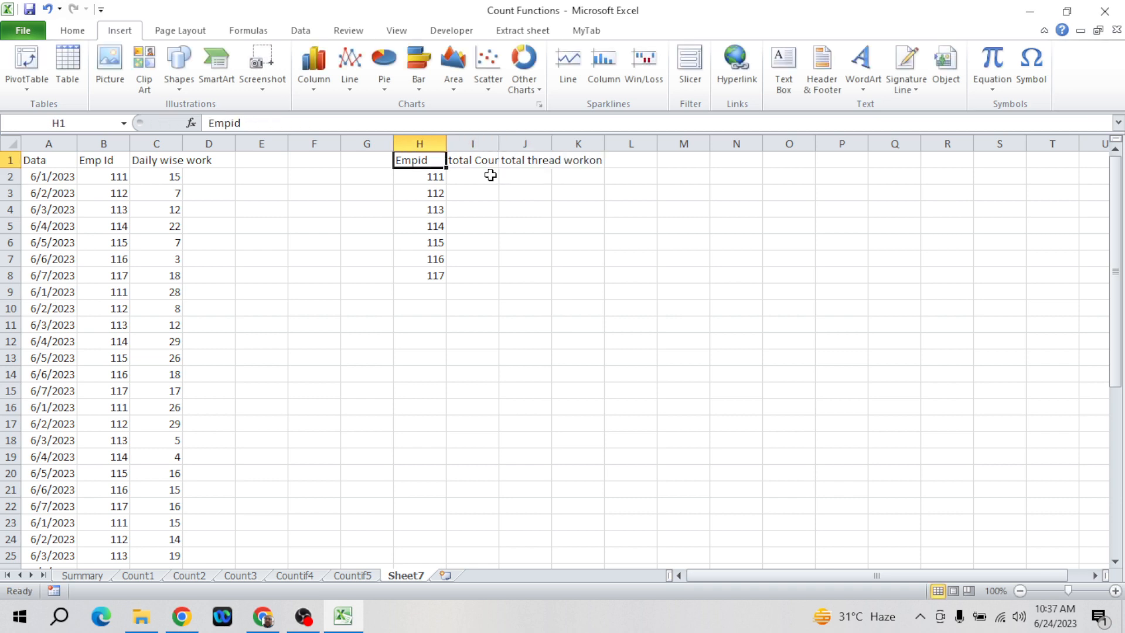
pyautogui.hotkey('shift', 'Right')
pyautogui.hotkey('shift', 'Right')
pyautogui.hotkey('ctrl', 'shift', 'Down')
pyautogui.hotkey('alt', 'o')
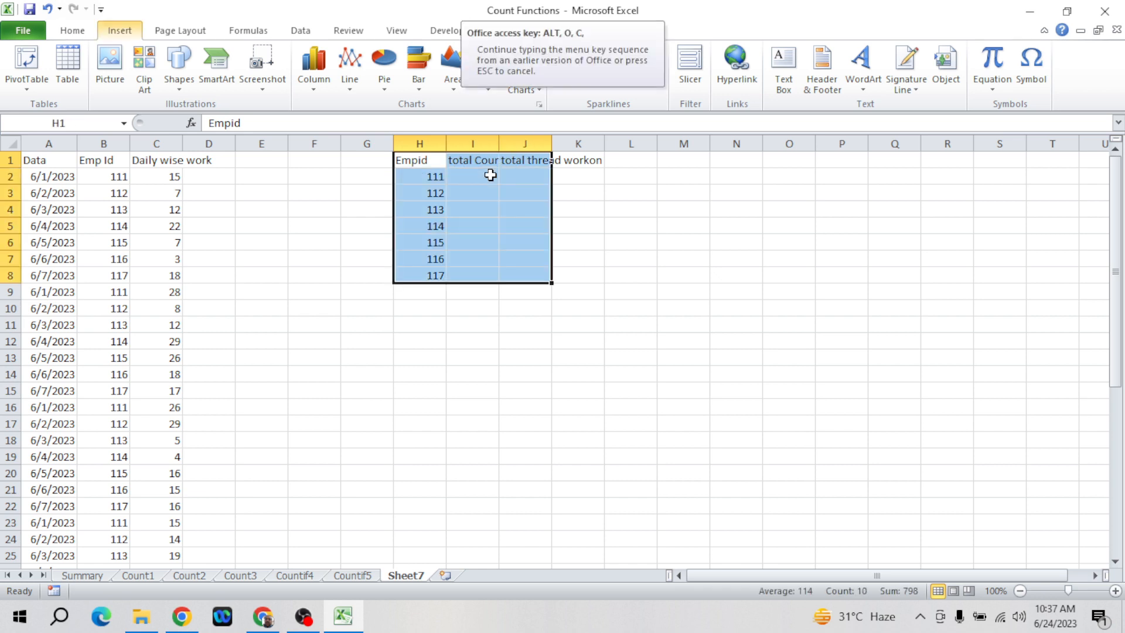
pyautogui.press('c')
pyautogui.press('a')
# - Apply all borders to the summary table H1:J8
pyautogui.hotkey('alt', 'h')
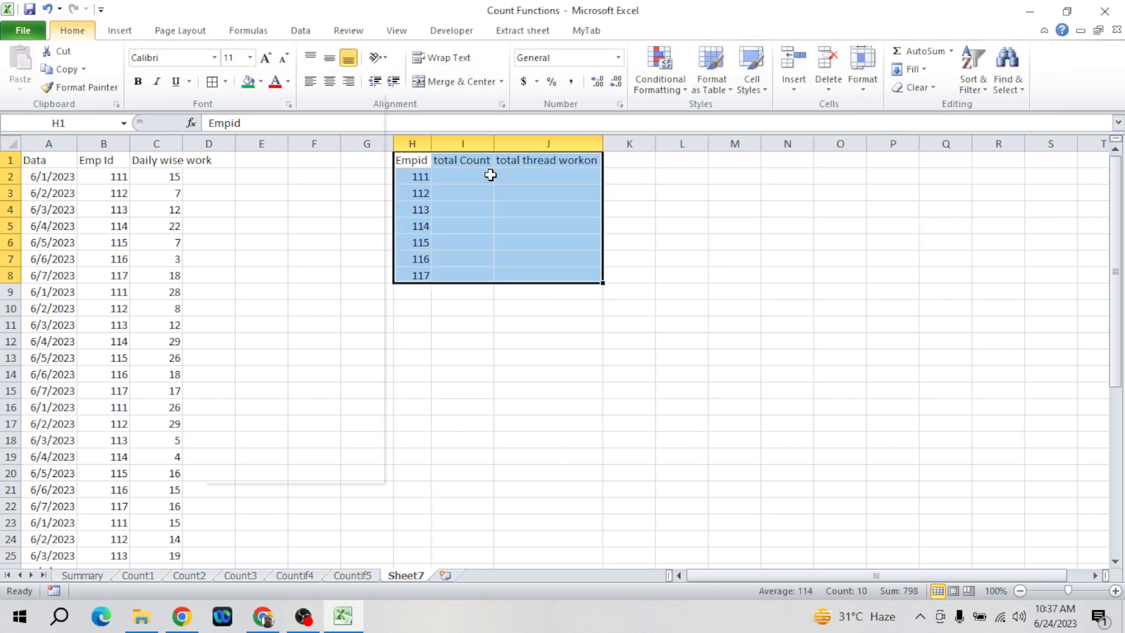
pyautogui.press('b')
pyautogui.press('a')
# - Capitalize the summary headers so I1 reads Total Count and J1 reads Total thread workon
pyautogui.press('Right')
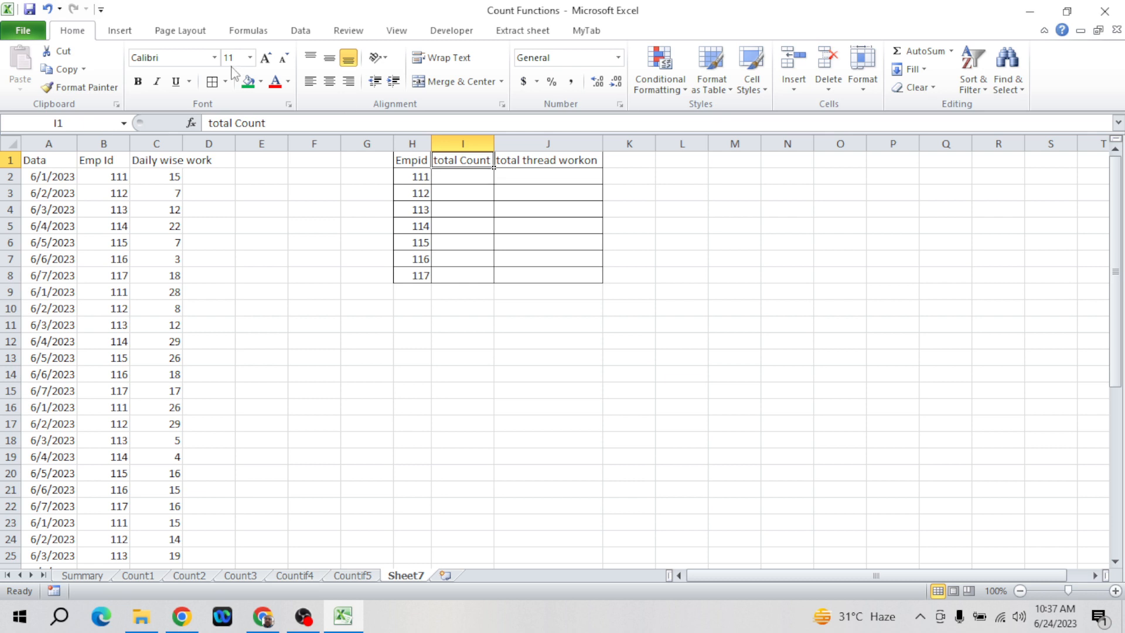
pyautogui.click(217, 120)
pyautogui.press('BackSpace')
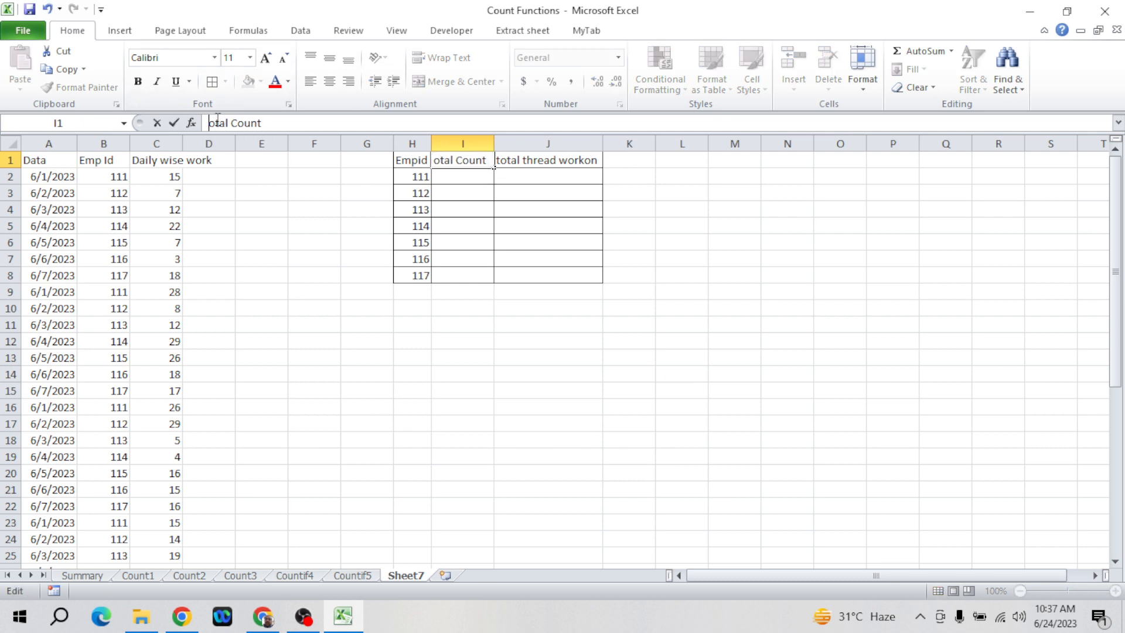
pyautogui.write('T')
pyautogui.press('Tab')
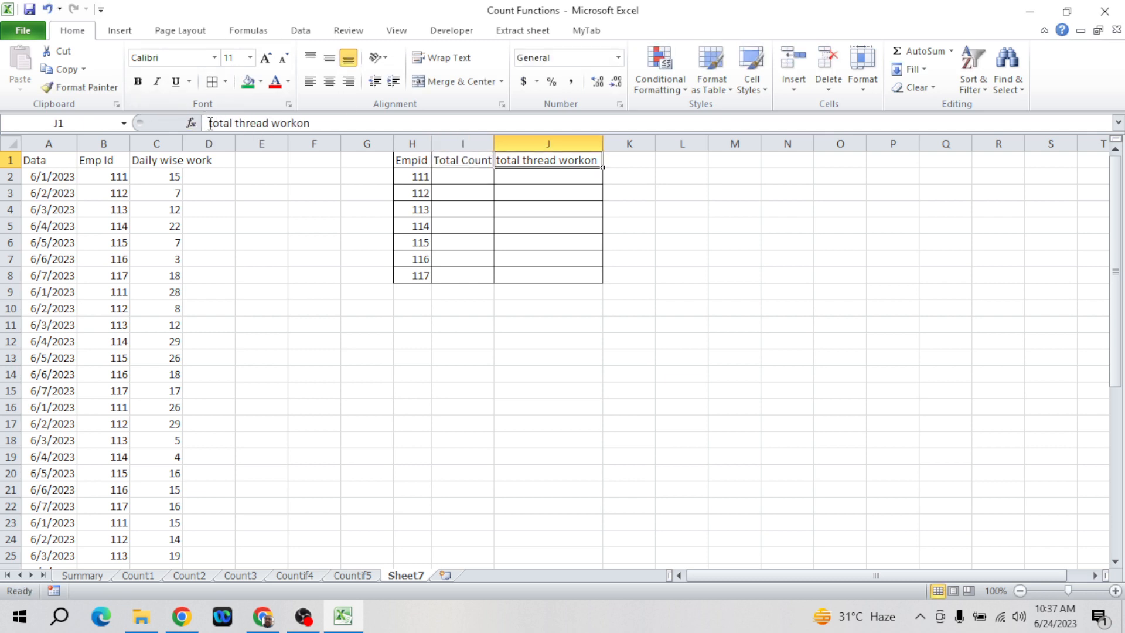
pyautogui.click(209, 123)
pyautogui.press('Delete')
pyautogui.write('T')
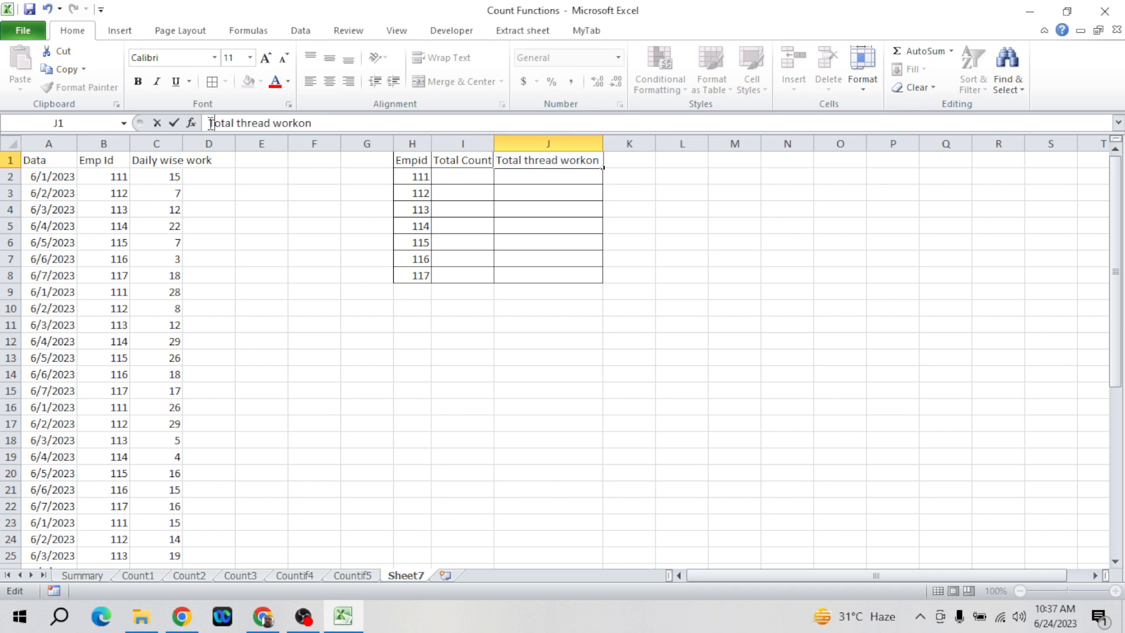
pyautogui.press('Return')
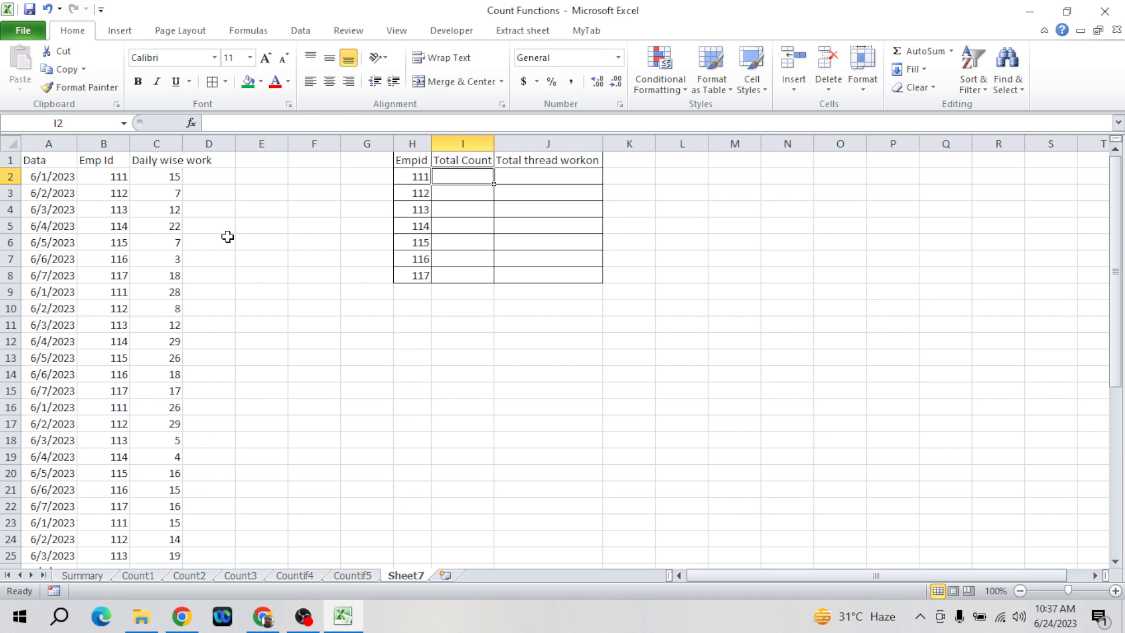
pyautogui.write('=sum')
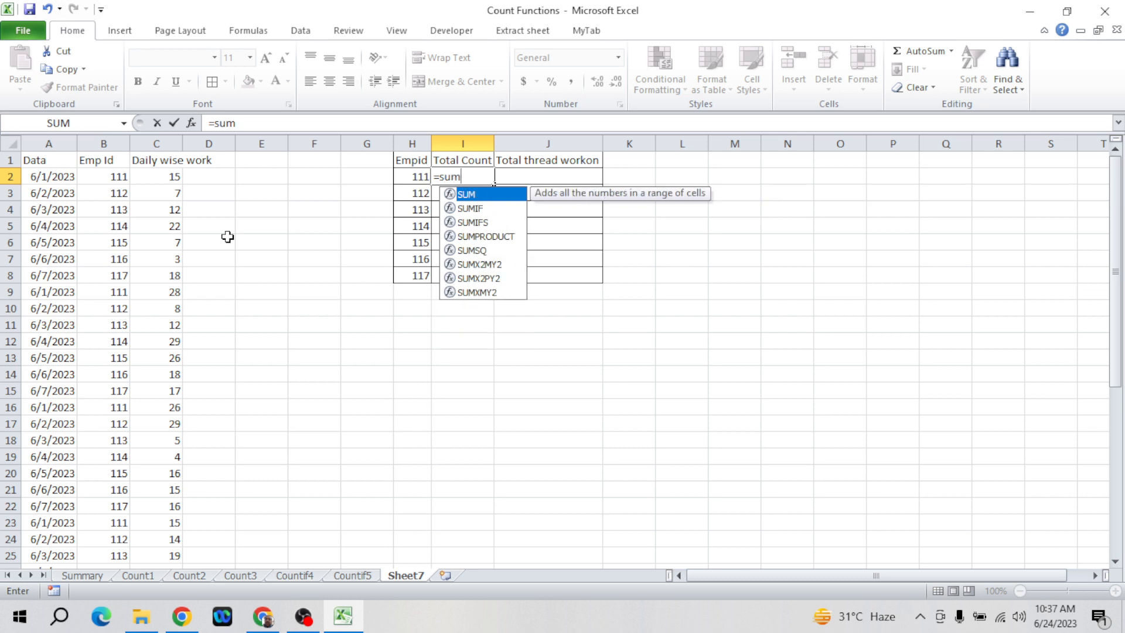
pyautogui.press('Down')
pyautogui.press('Tab')
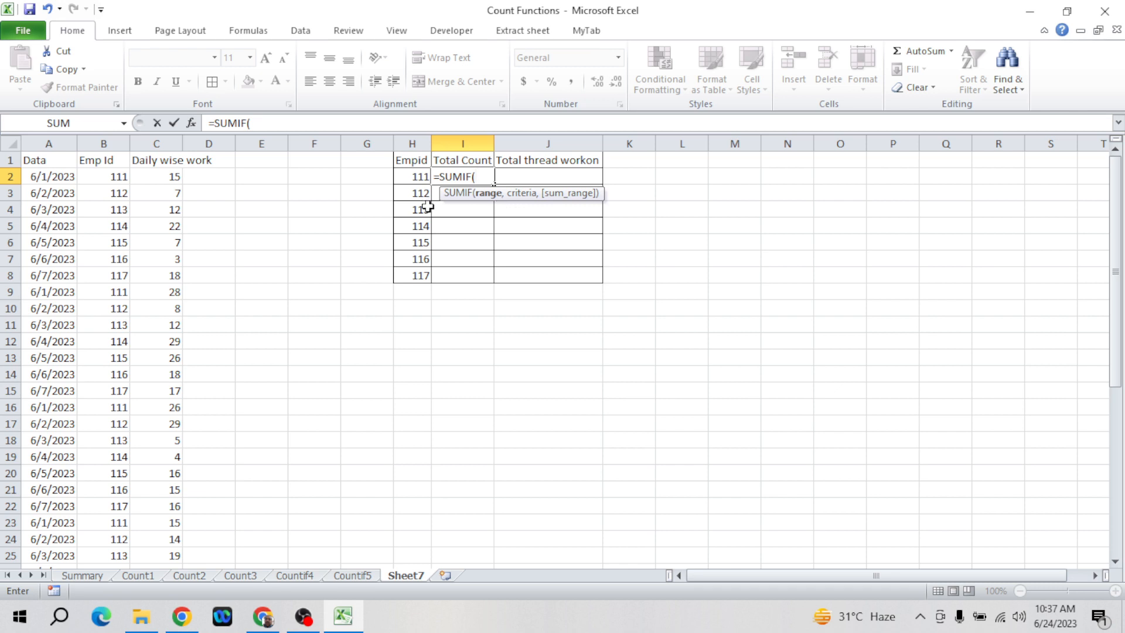
pyautogui.click(114, 175)
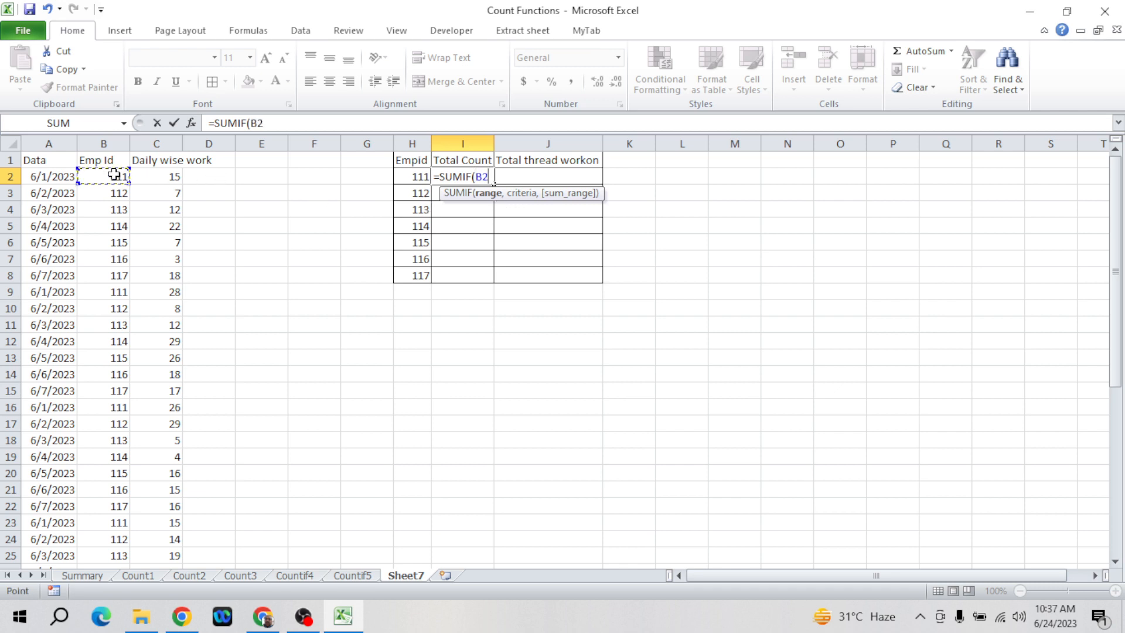
pyautogui.hotkey('ctrl', 'shift', 'Down')
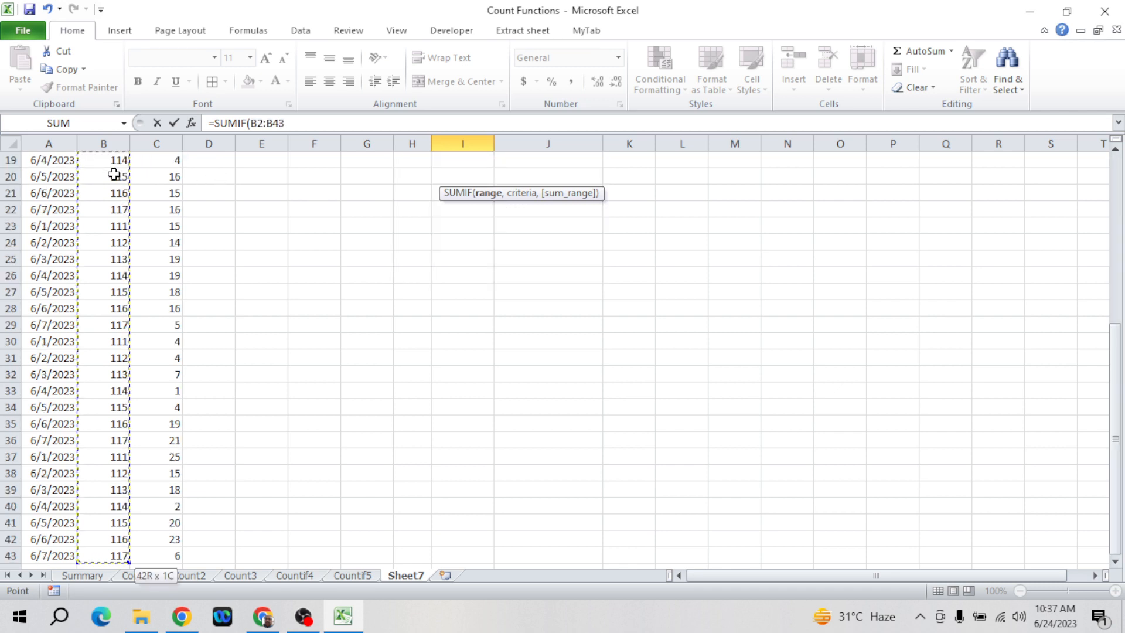
pyautogui.press('F4')
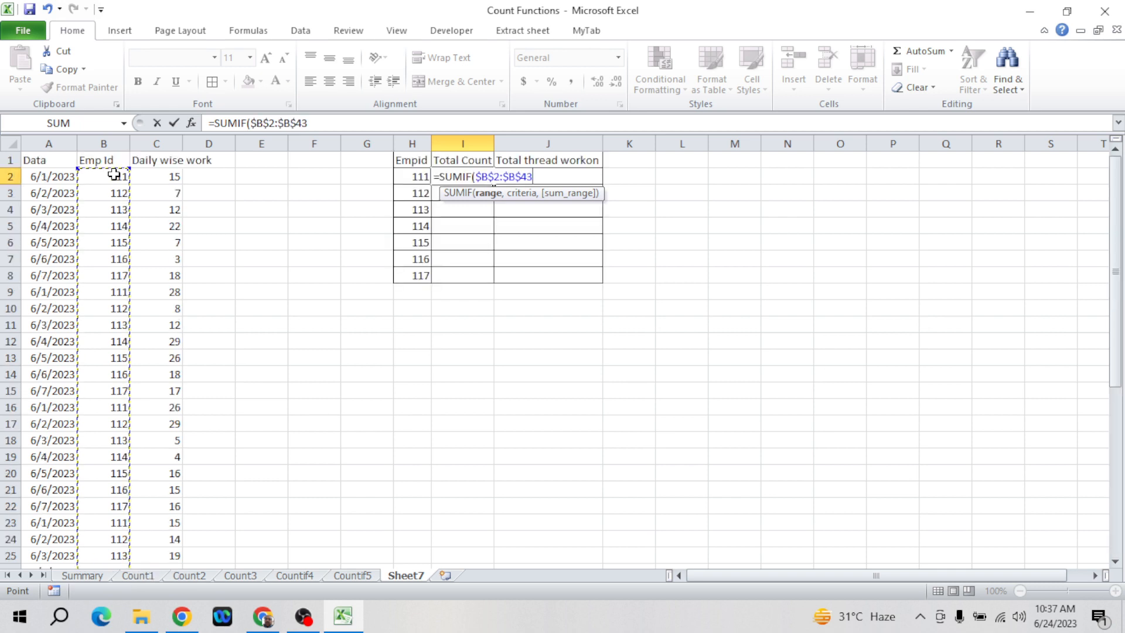
pyautogui.write(',')
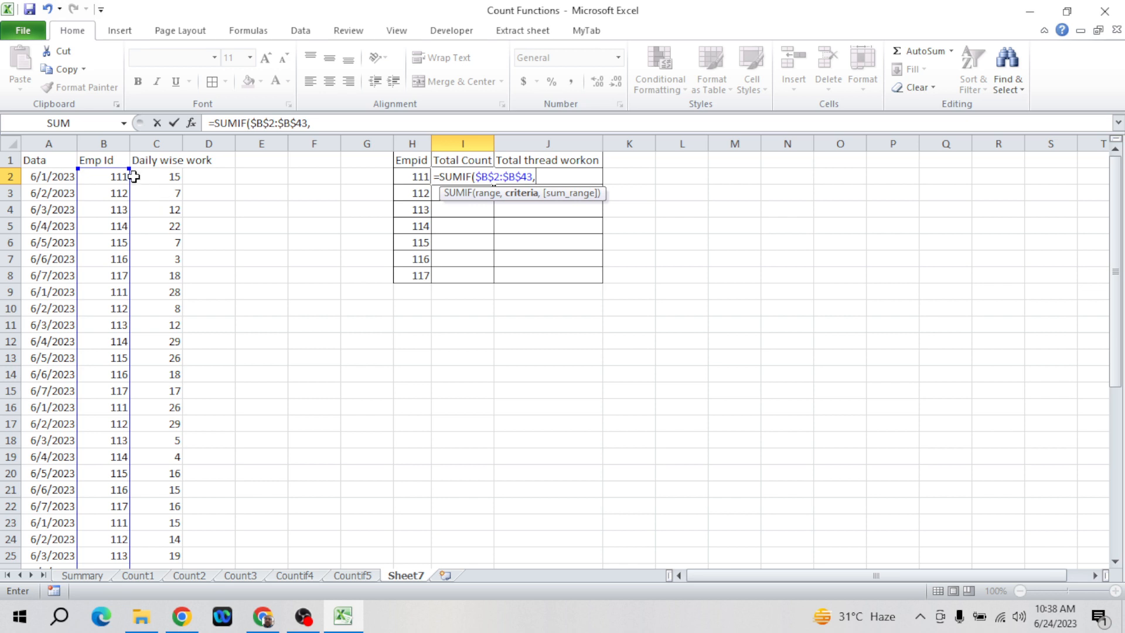
pyautogui.press('Escape')
# - Turn on filtering for the work data headers in A1:C1
pyautogui.press('Up')
pyautogui.press('Left')
pyautogui.hotkey('ctrl', 'Left')
pyautogui.hotkey('alt', 'd')
pyautogui.press('f')
pyautogui.press('f')
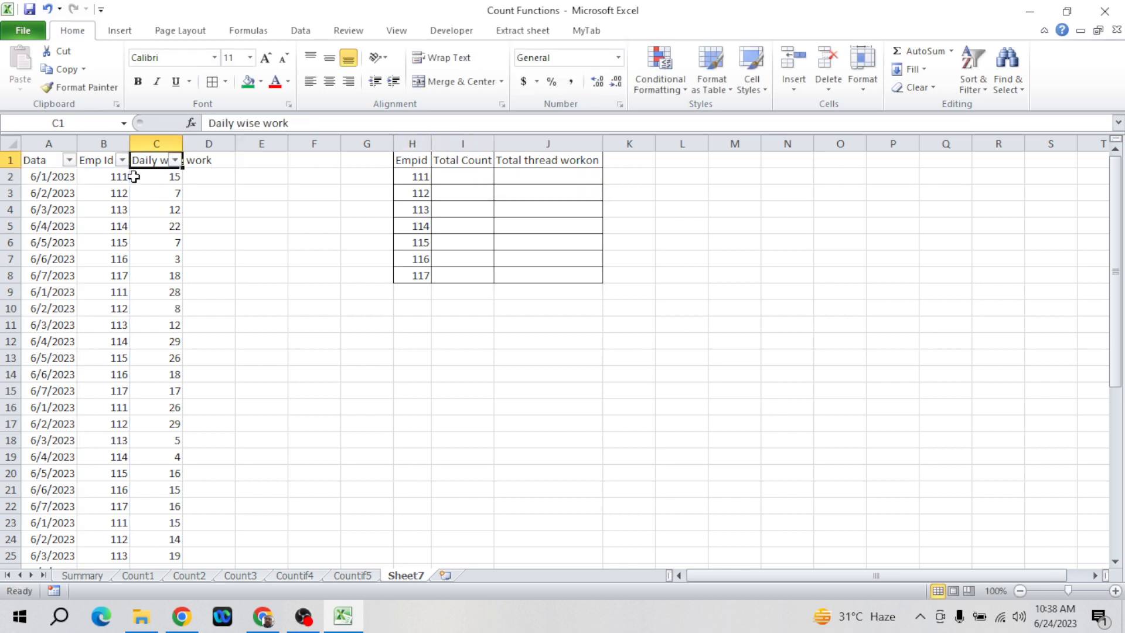
# - Filter the Emp Id column to 111 only and select the remaining Emp Id entries to check their count
pyautogui.press('Left')
pyautogui.hotkey('alt', 'Down')
pyautogui.press('Down')
pyautogui.press('Down')
pyautogui.press('Down')
pyautogui.press('Down')
pyautogui.press('Down')
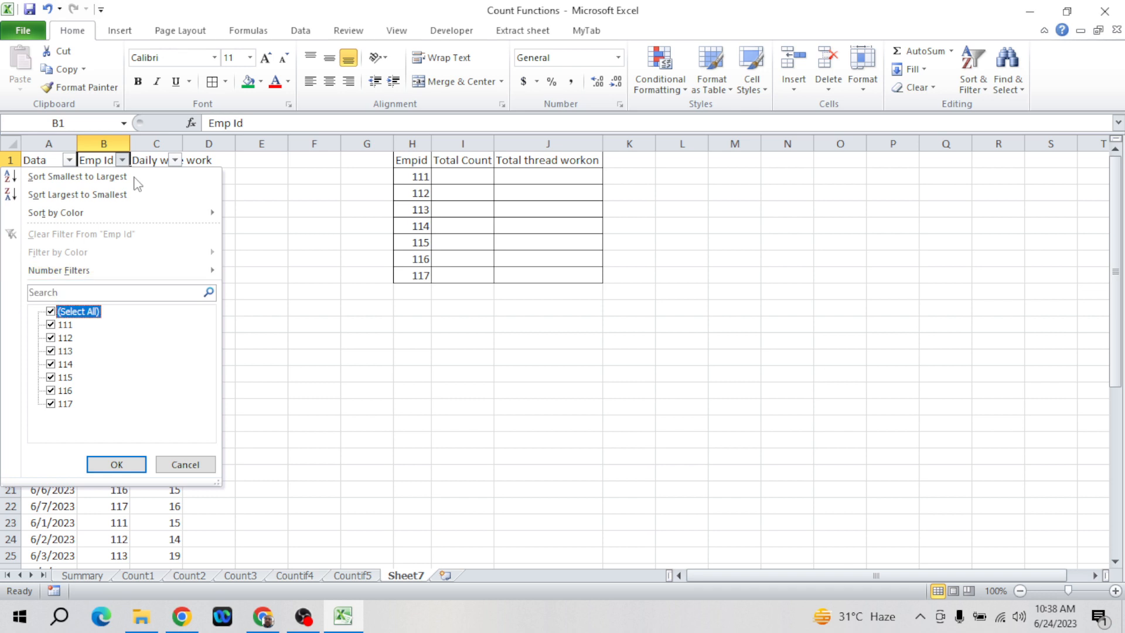
pyautogui.press('space')
pyautogui.press('Down')
pyautogui.press('space')
pyautogui.press('Return')
pyautogui.press('Down')
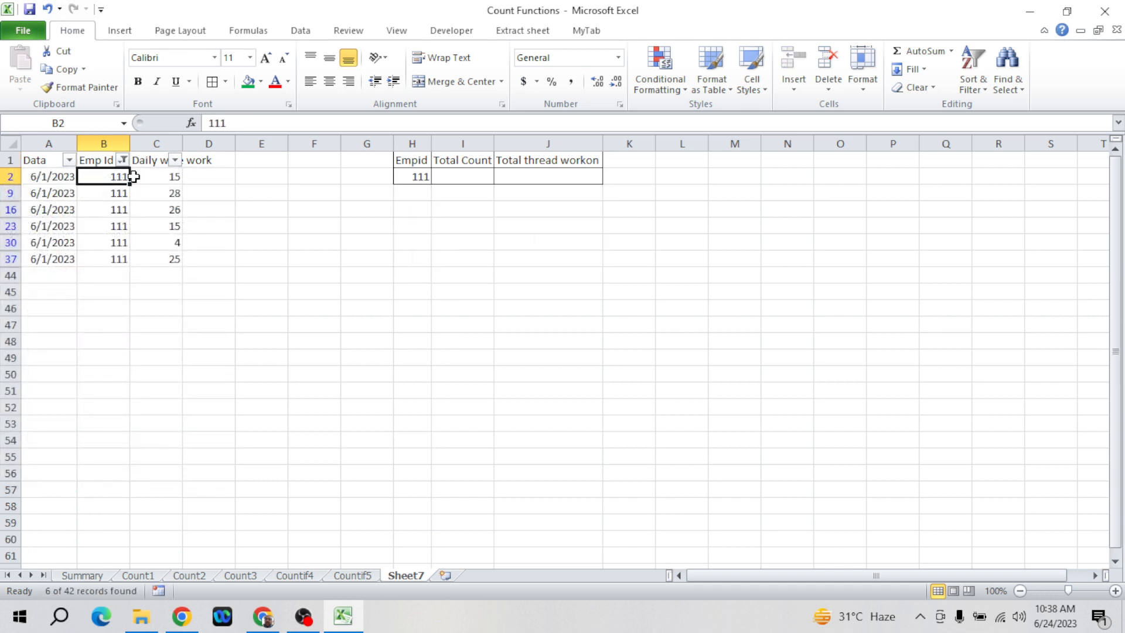
pyautogui.hotkey('ctrl', 'shift', 'Down')
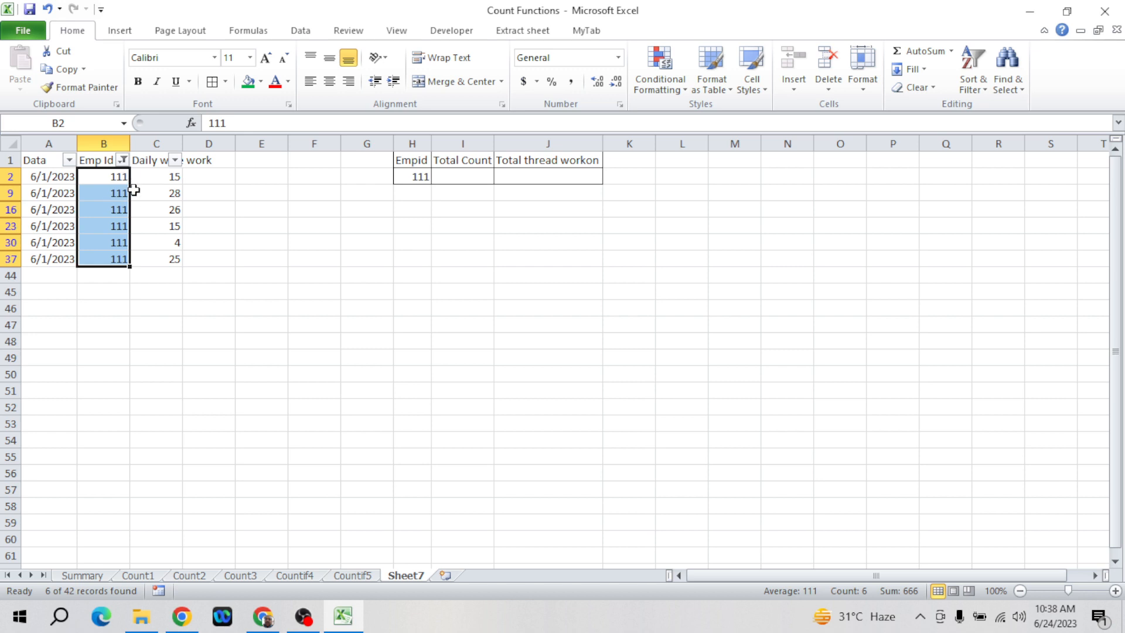
# - Remove the filter from the work data so all rows are shown
pyautogui.click(566, 179)
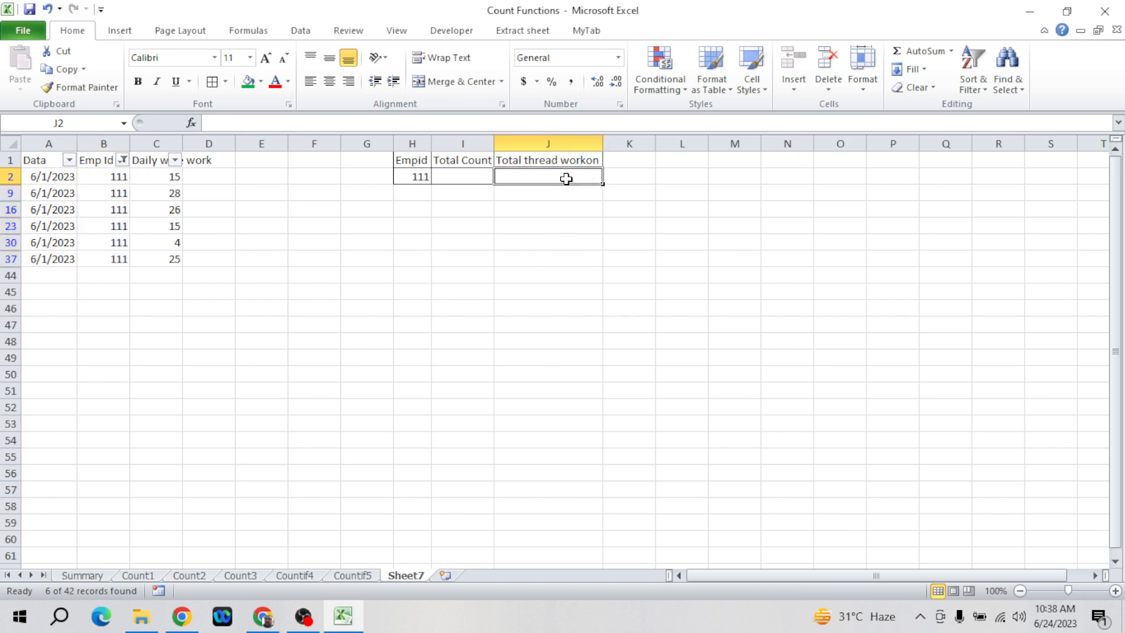
pyautogui.hotkey('alt', 'd')
pyautogui.press('f')
pyautogui.press('f')
pyautogui.press('Right')
pyautogui.press('Right')
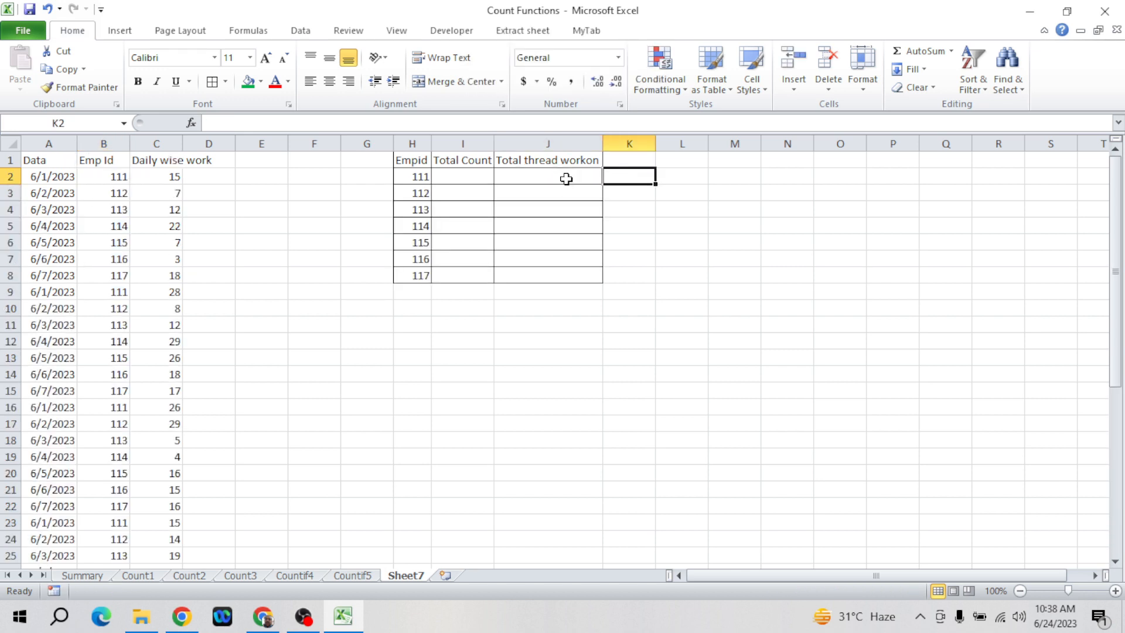
# - Enter =COUNTIF($B$2:$B$43,H2) in J2 to count the work entries of employee 111
pyautogui.click(565, 179)
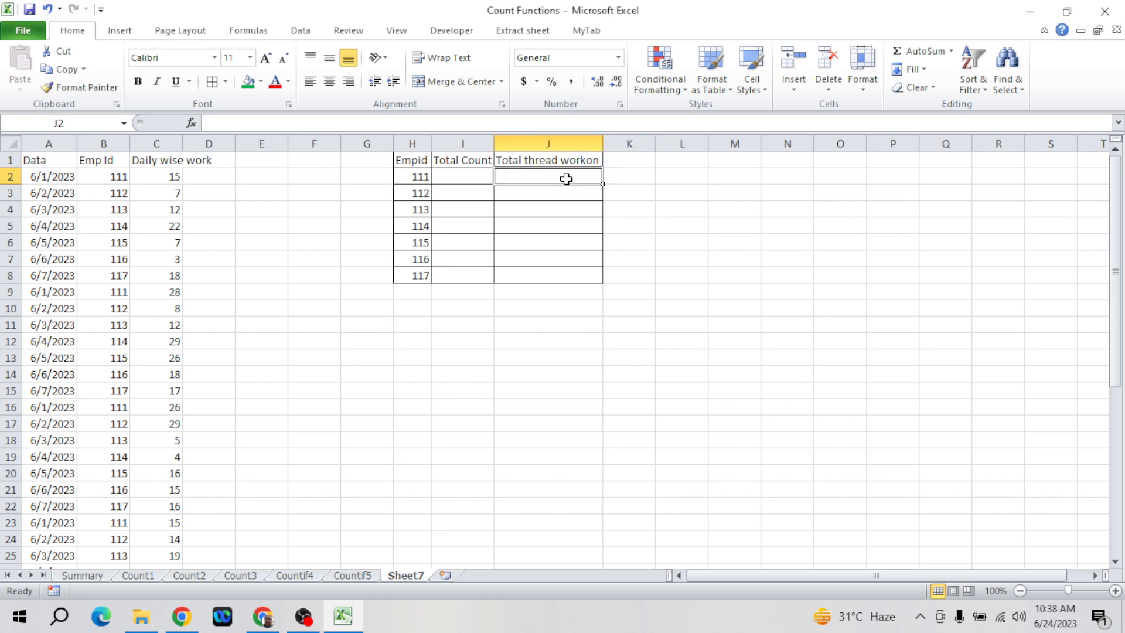
pyautogui.write('=count')
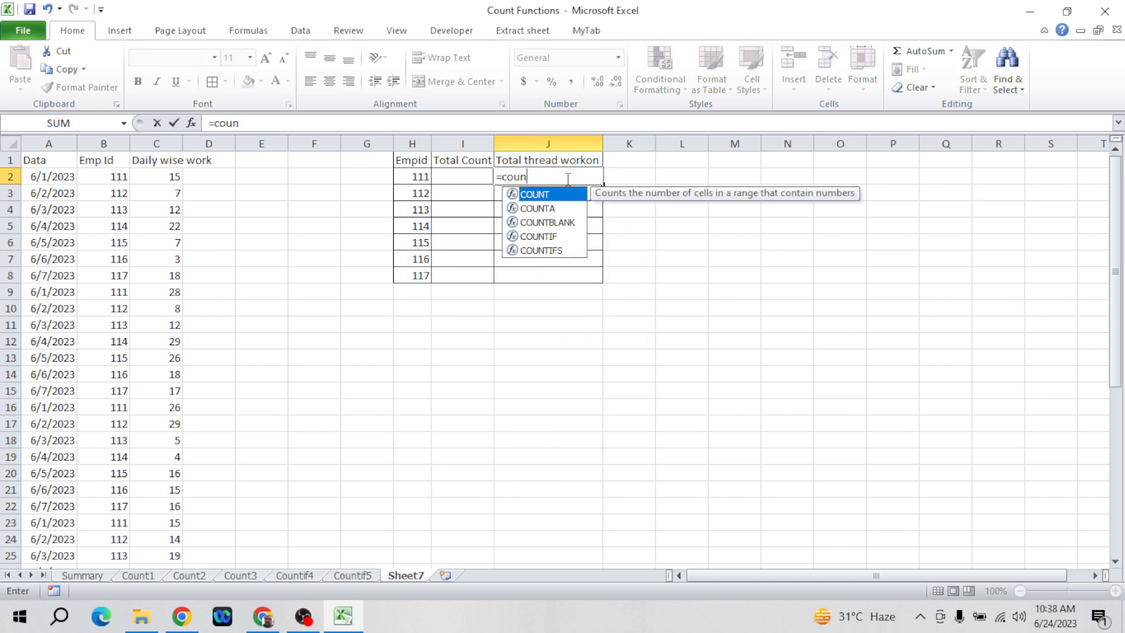
pyautogui.press('Down')
pyautogui.press('Down')
pyautogui.press('Down')
pyautogui.press('Tab')
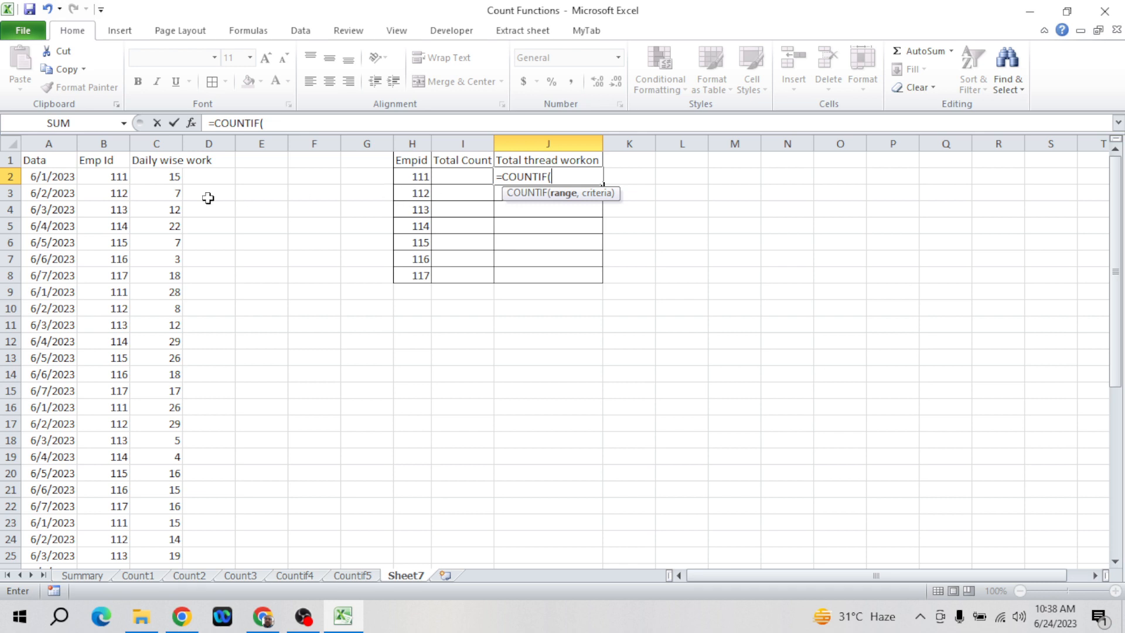
pyautogui.click(118, 176)
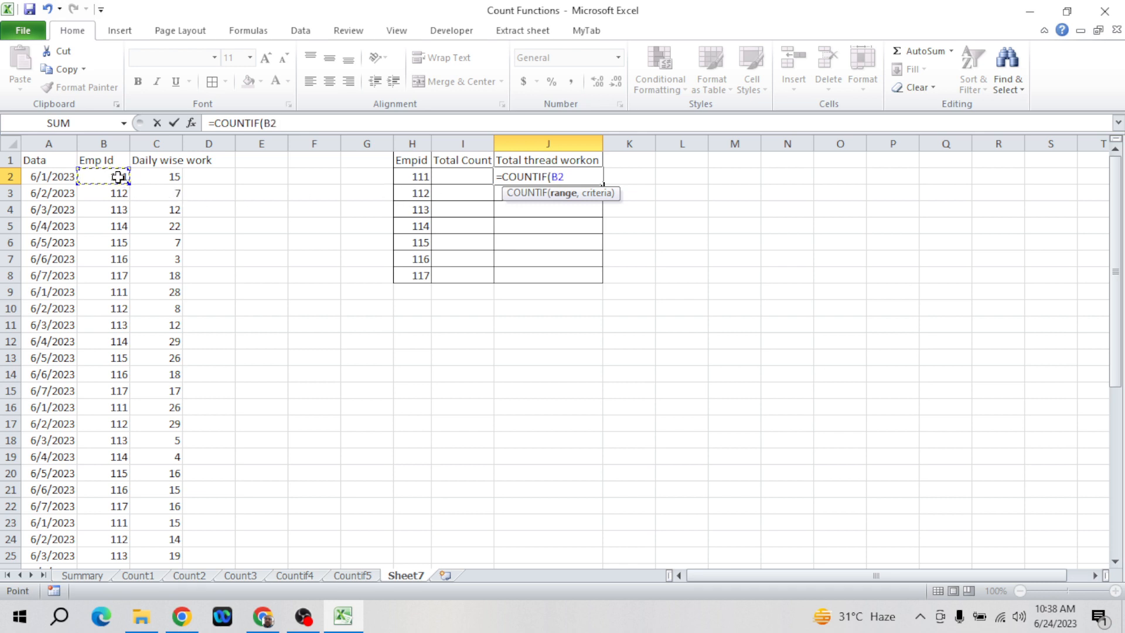
pyautogui.hotkey('ctrl', 'shift', 'Down')
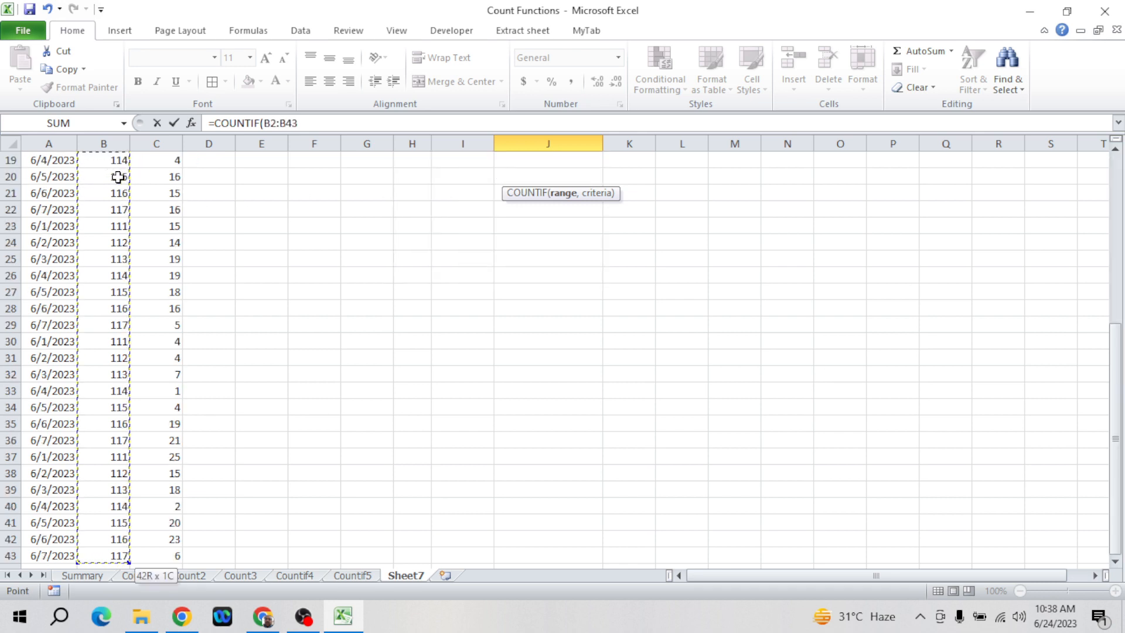
pyautogui.press('F4')
pyautogui.write(',')
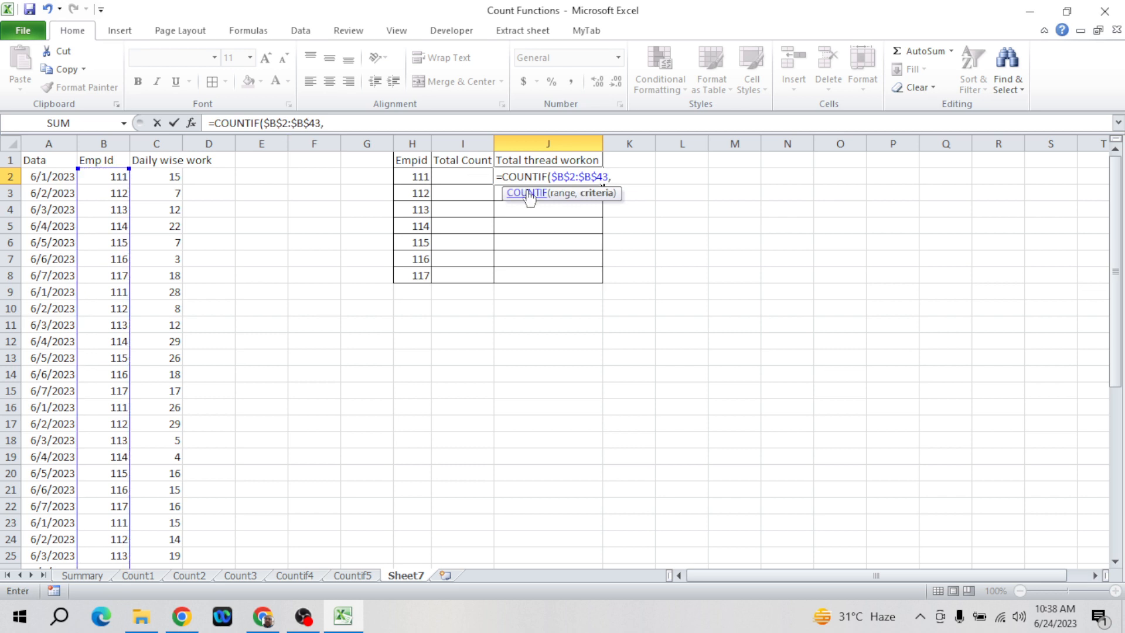
pyautogui.click(414, 177)
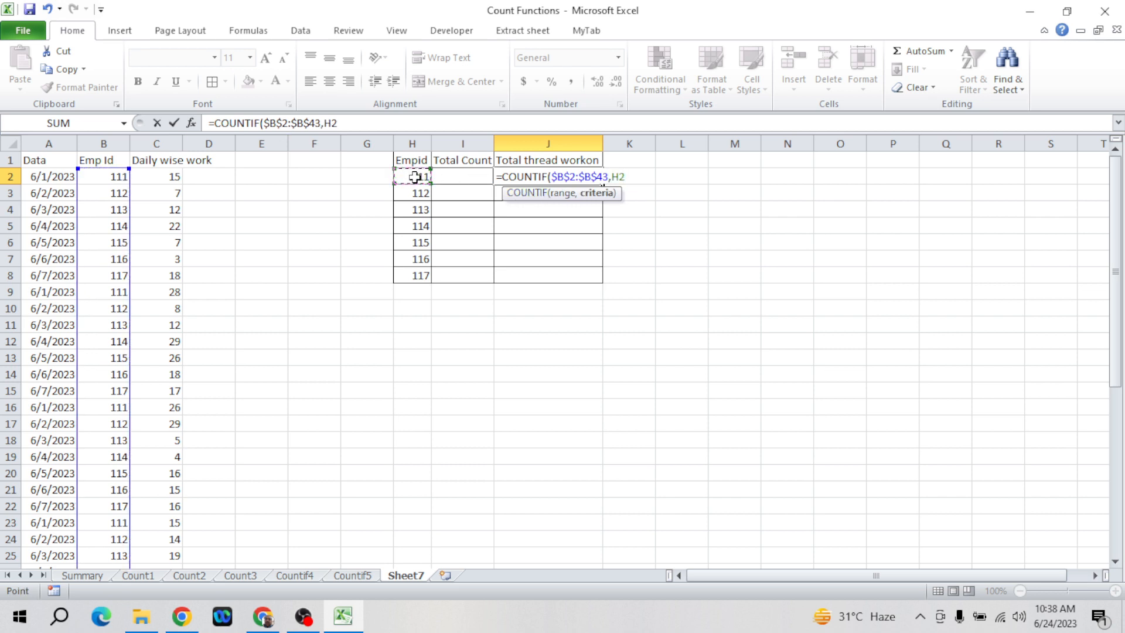
pyautogui.press('Return')
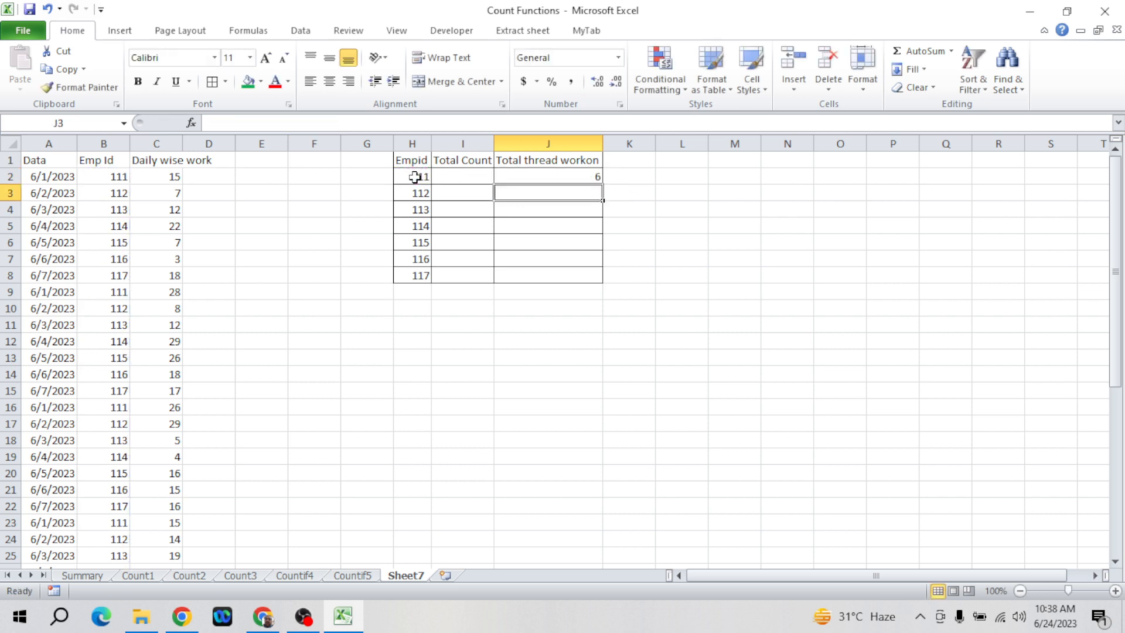
# - Fill the COUNTIF formula from J2 down through J8
pyautogui.press('Up')
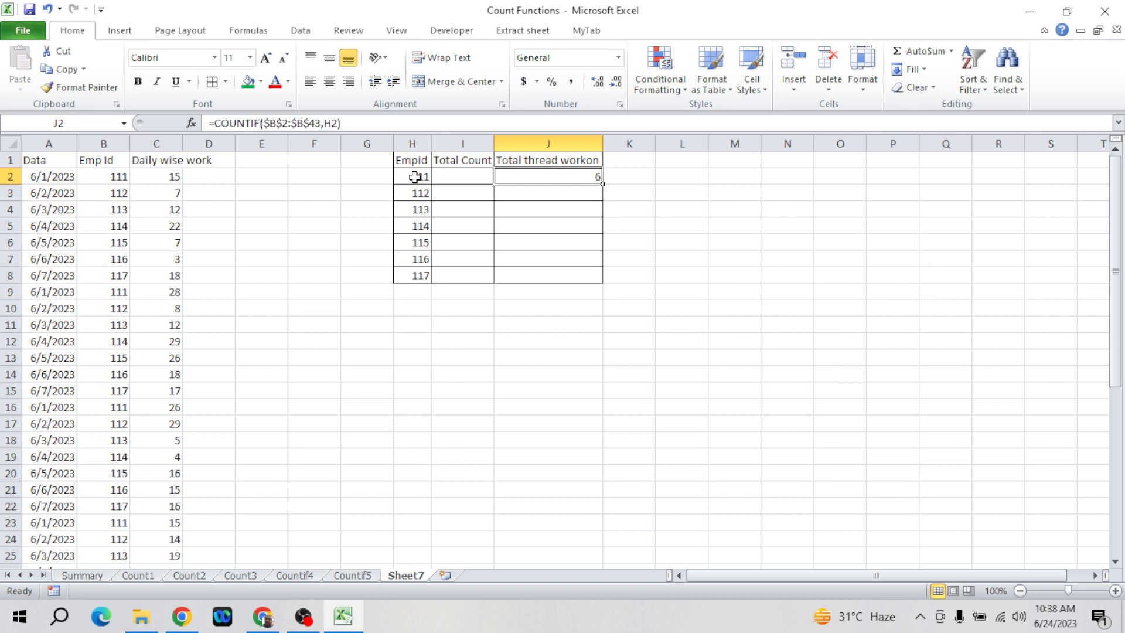
pyautogui.hotkey('shift', 'Down')
pyautogui.hotkey('shift', 'Down')
pyautogui.hotkey('shift', 'Down')
pyautogui.hotkey('shift', 'Down')
pyautogui.hotkey('shift', 'Down')
pyautogui.hotkey('shift', 'Down')
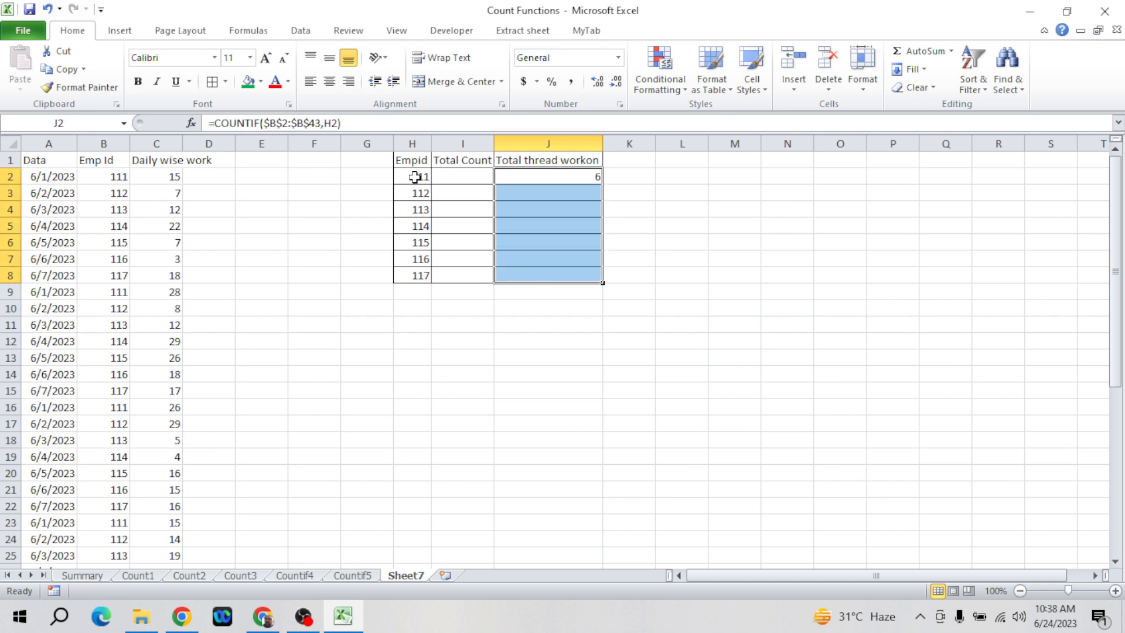
pyautogui.hotkey('ctrl', 'd')
# - Turn filtering back on for the Data, Emp Id and Daily wise work columns
pyautogui.press('Down')
pyautogui.press('Down')
pyautogui.press('Left')
pyautogui.press('Left')
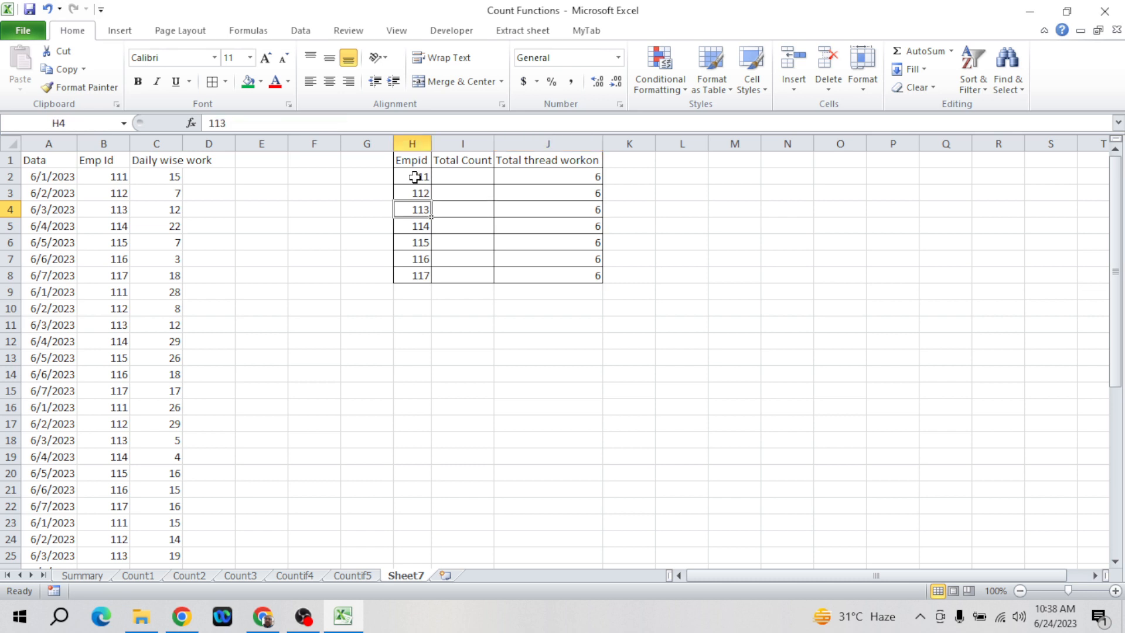
pyautogui.press('Home')
pyautogui.press('Up')
pyautogui.press('Up')
pyautogui.press('Right')
pyautogui.hotkey('ctrl', 'shift', 'l')
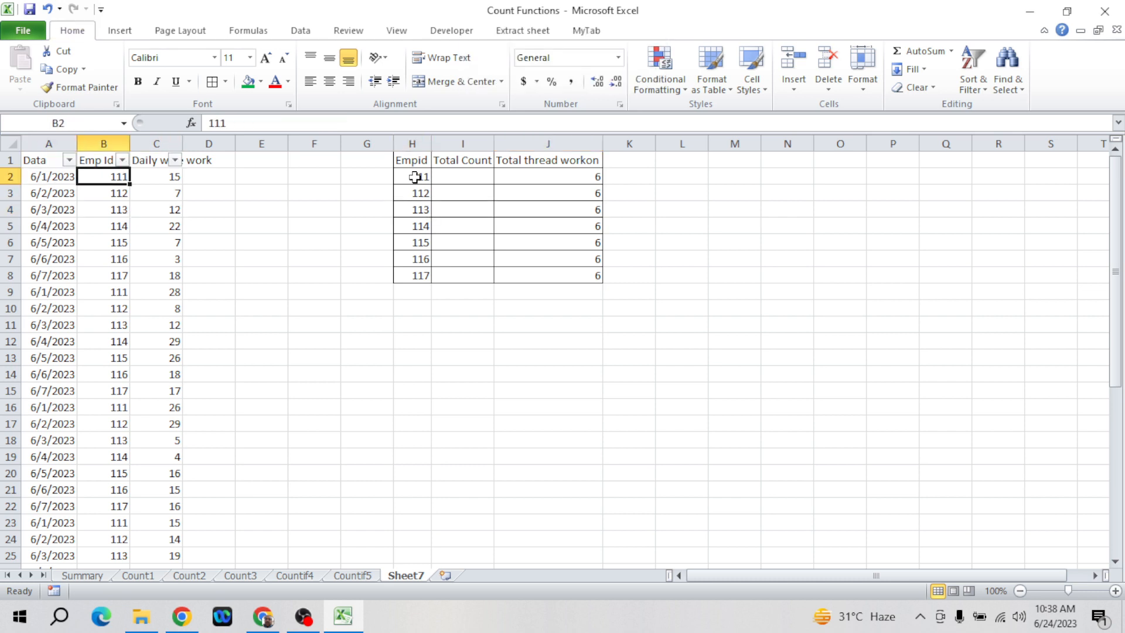
# - Show only Emp Id 111 in the work data and select its entries to verify the COUNTIF result
pyautogui.press('Up')
pyautogui.hotkey('alt', 'Down')
pyautogui.press('Down')
pyautogui.press('Down')
pyautogui.press('Down')
pyautogui.press('Down')
pyautogui.press('Down')
pyautogui.press('Down')
pyautogui.press('Down')
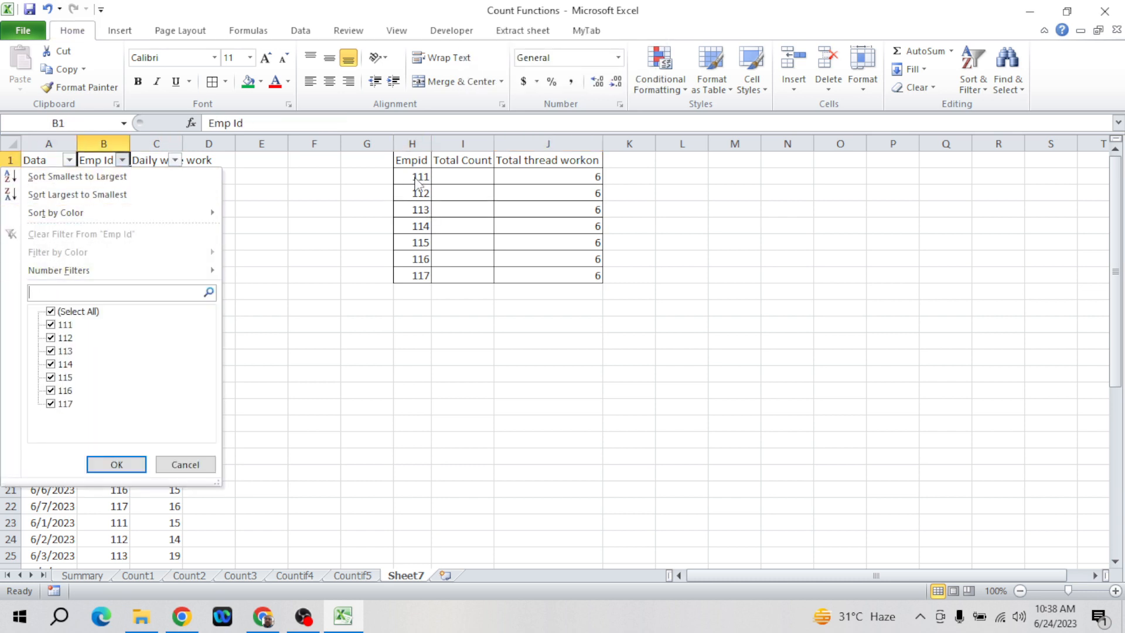
pyautogui.press('space')
pyautogui.press('Down')
pyautogui.press('space')
pyautogui.press('Return')
pyautogui.press('Down')
pyautogui.hotkey('ctrl', 'shift', 'Down')
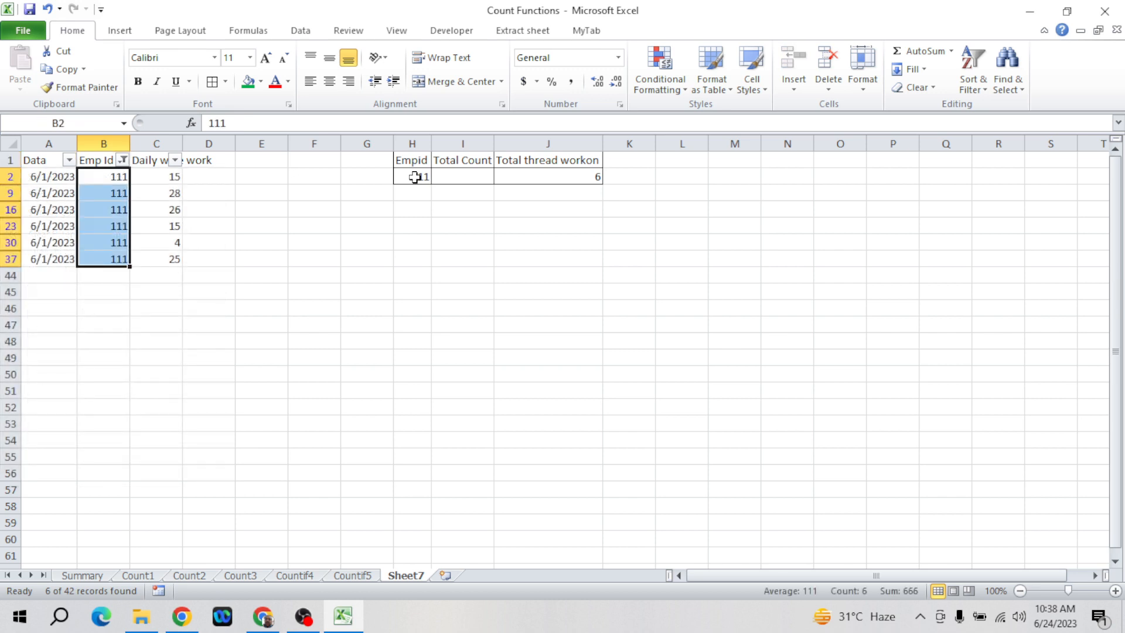
pyautogui.press('Up')
pyautogui.press('Down')
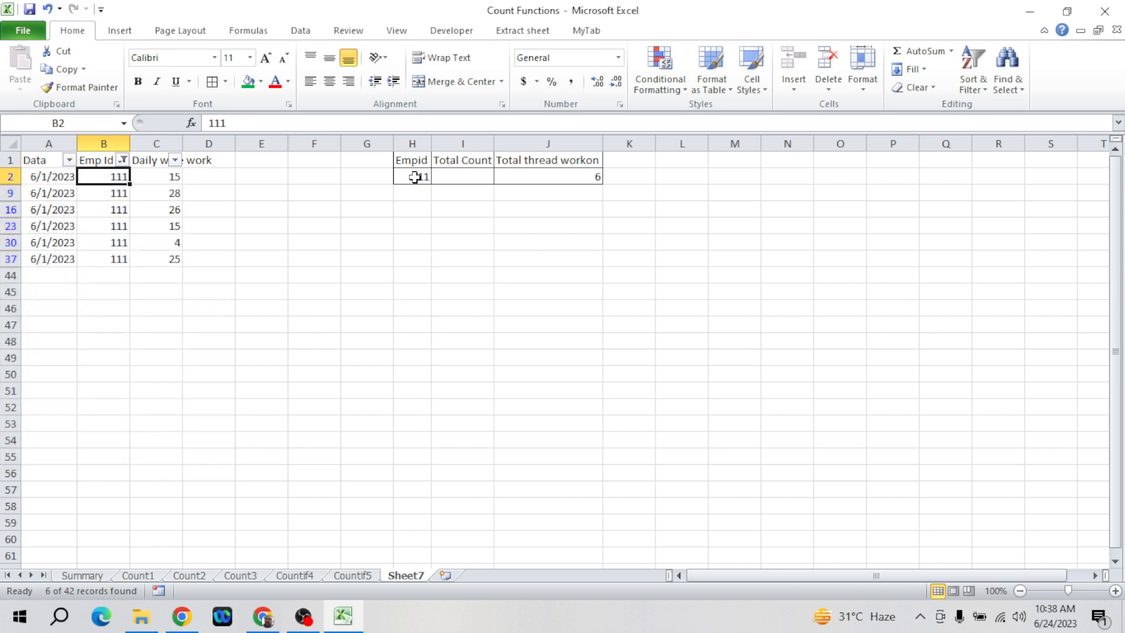
# - Turn off the filter on the work data to bring back all employees' rows
pyautogui.press('alt')
pyautogui.press('d')
pyautogui.press('f')
pyautogui.press('f')
# - Open the COUNTIF formula in J2 for editing to examine its range and criteria references
pyautogui.press('Right')
pyautogui.press('Right')
pyautogui.press('Right')
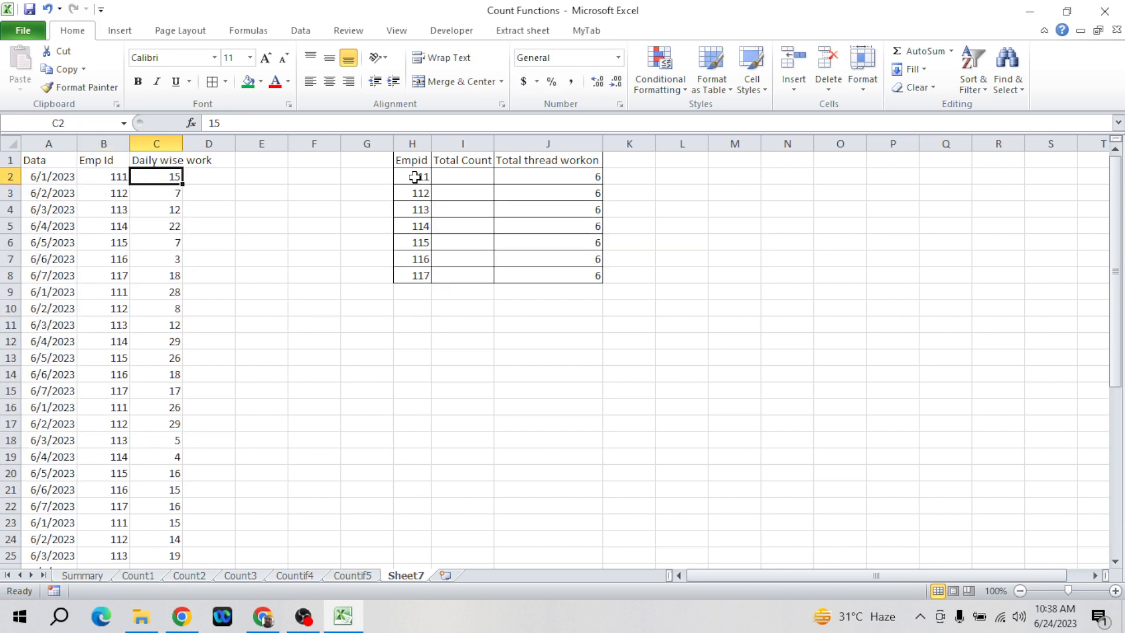
pyautogui.press('Right')
pyautogui.press('Right')
pyautogui.press('Right')
pyautogui.press('Right')
pyautogui.press('Right')
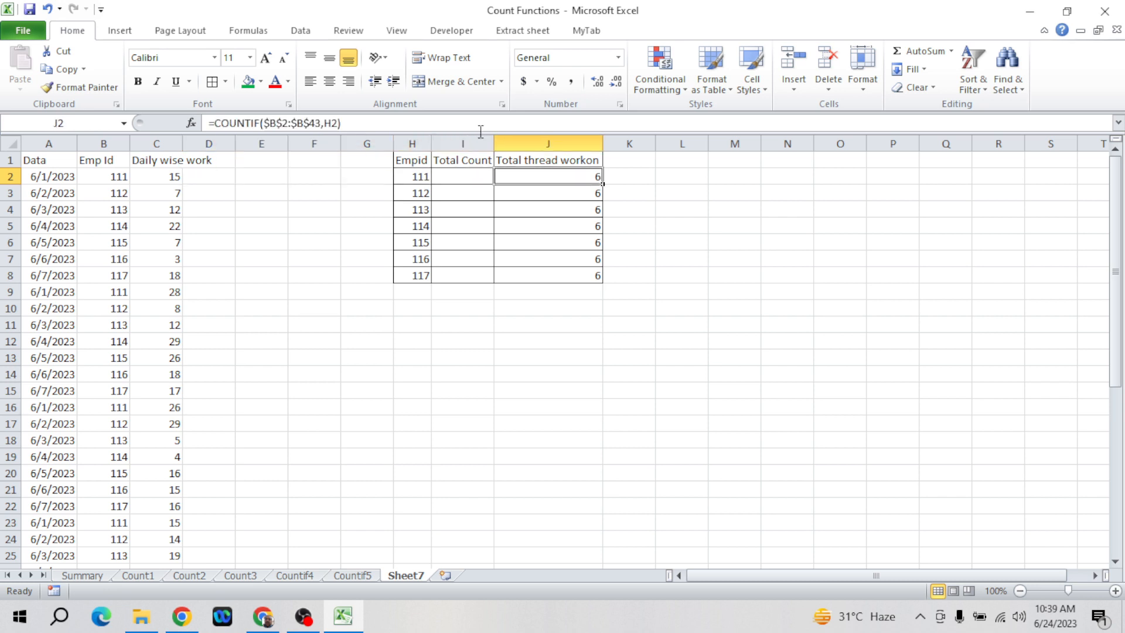
pyautogui.click(462, 120)
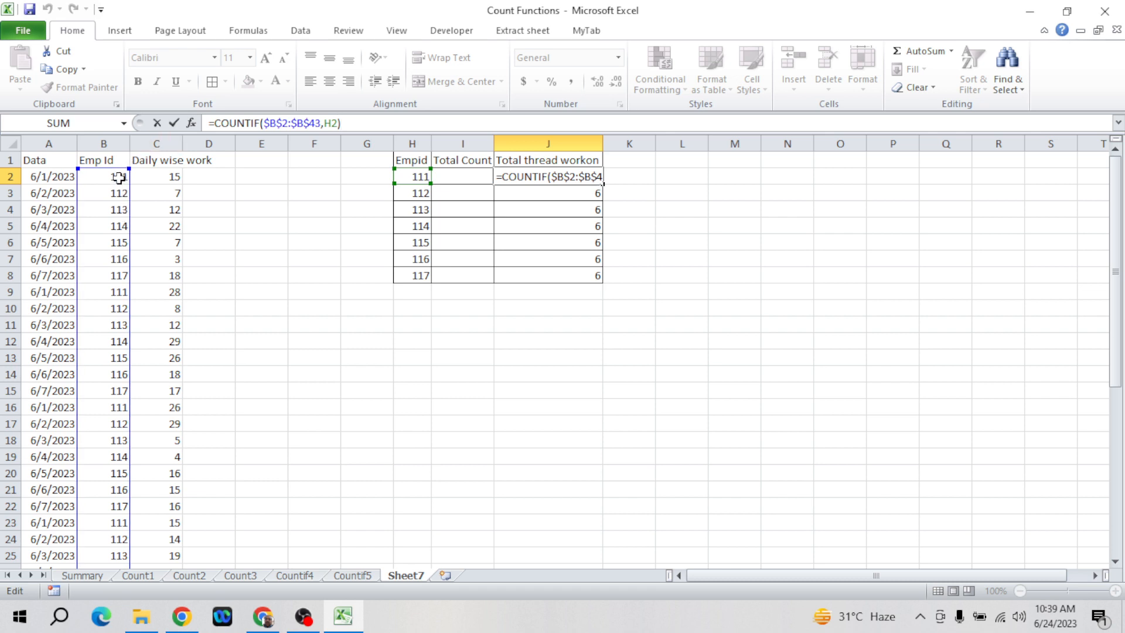
# - Leave the J2 formula unchanged and examine the entries in the Emp Id column, selecting B2:B7
pyautogui.click(123, 261)
pyautogui.press('Right')
pyautogui.press('Right')
pyautogui.press('Right')
pyautogui.press('Right')
pyautogui.press('Right')
pyautogui.press('Right')
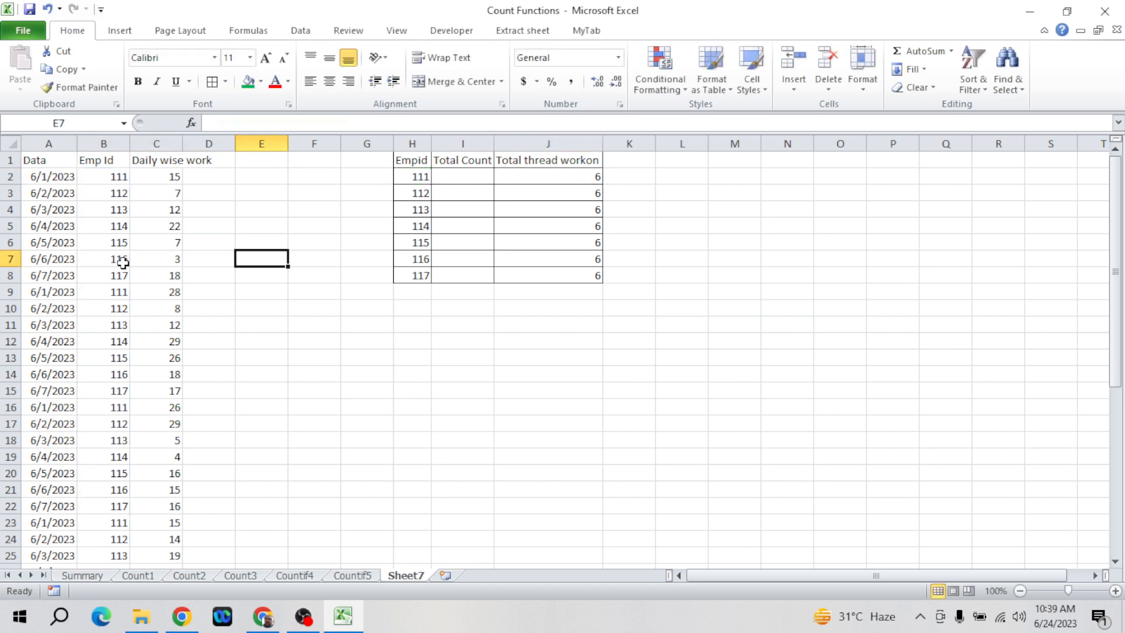
pyautogui.click(123, 224)
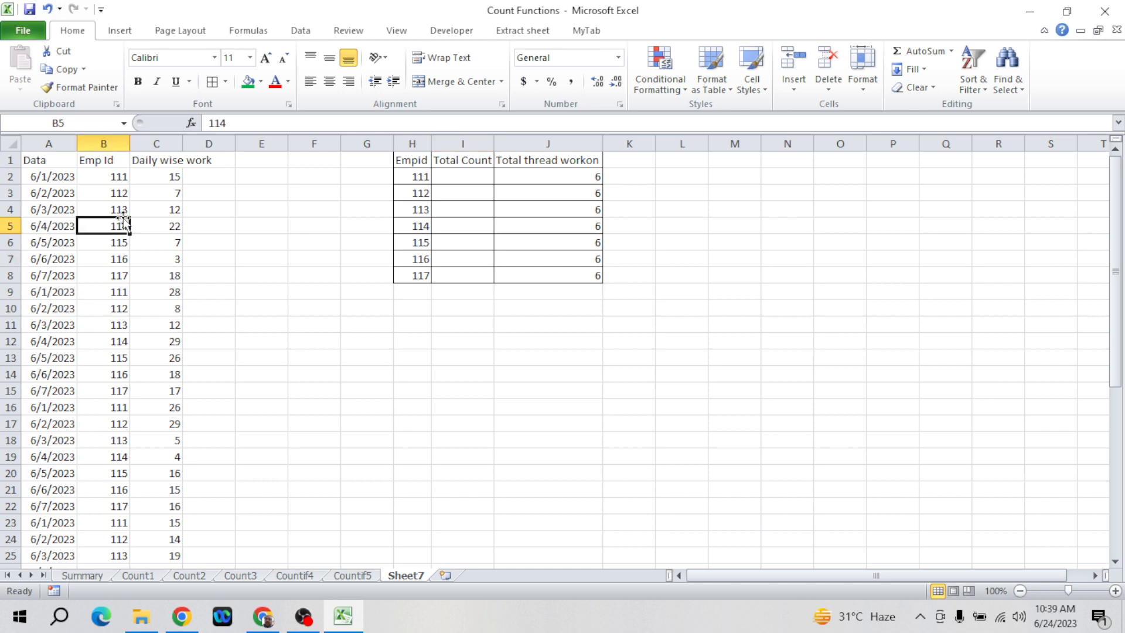
pyautogui.press('Down')
pyautogui.press('Down')
pyautogui.press('Down')
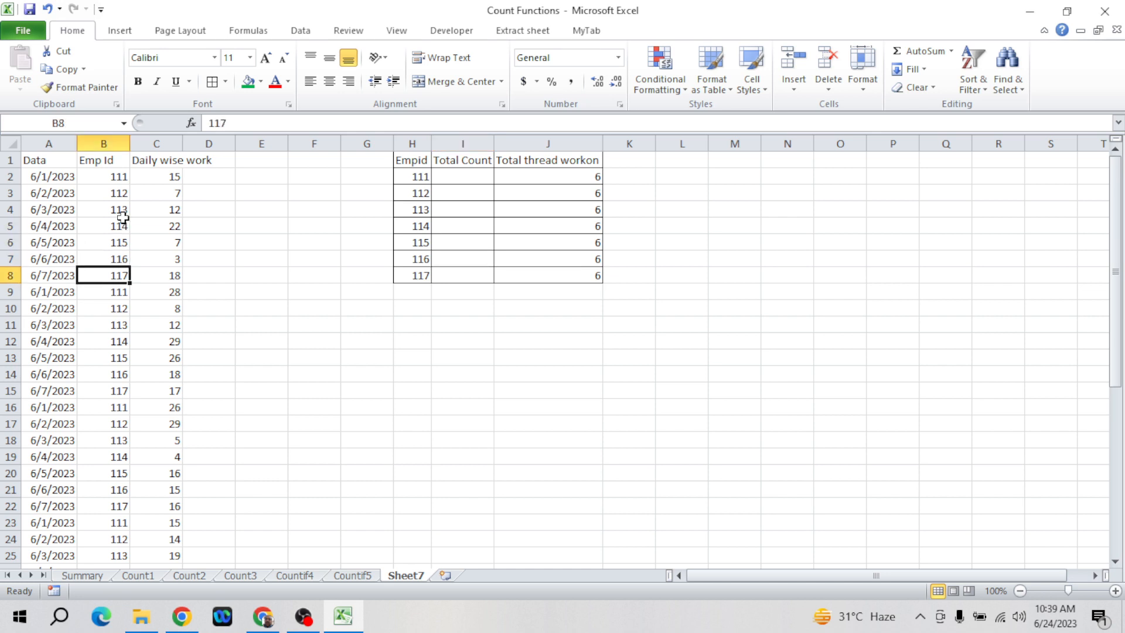
pyautogui.press('Up')
pyautogui.press('Up')
pyautogui.press('Up')
pyautogui.press('Up')
pyautogui.press('Up')
pyautogui.press('Up')
pyautogui.hotkey('shift', 'Down')
pyautogui.hotkey('shift', 'Down')
pyautogui.hotkey('shift', 'Down')
pyautogui.hotkey('shift', 'Down')
pyautogui.hotkey('shift', 'Down')
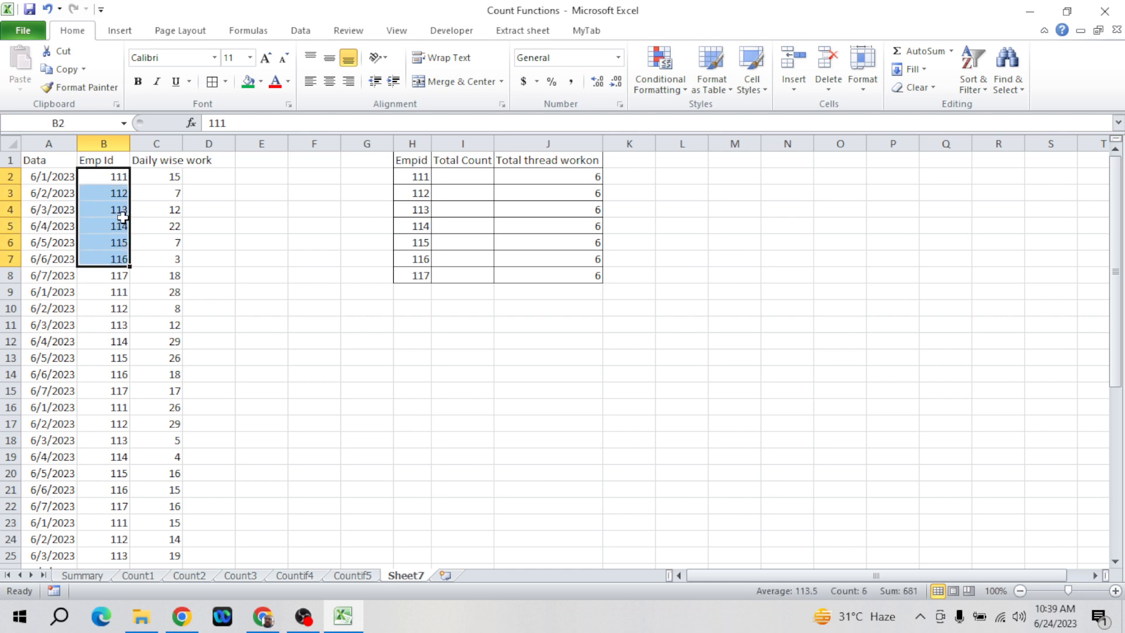
# - Delete the entire row 9, the second work record of Emp Id 111
pyautogui.press('Down')
pyautogui.press('Down')
pyautogui.press('Down')
pyautogui.press('Down')
pyautogui.press('Down')
pyautogui.press('Down')
pyautogui.press('Down')
pyautogui.press('Down')
pyautogui.press('Down')
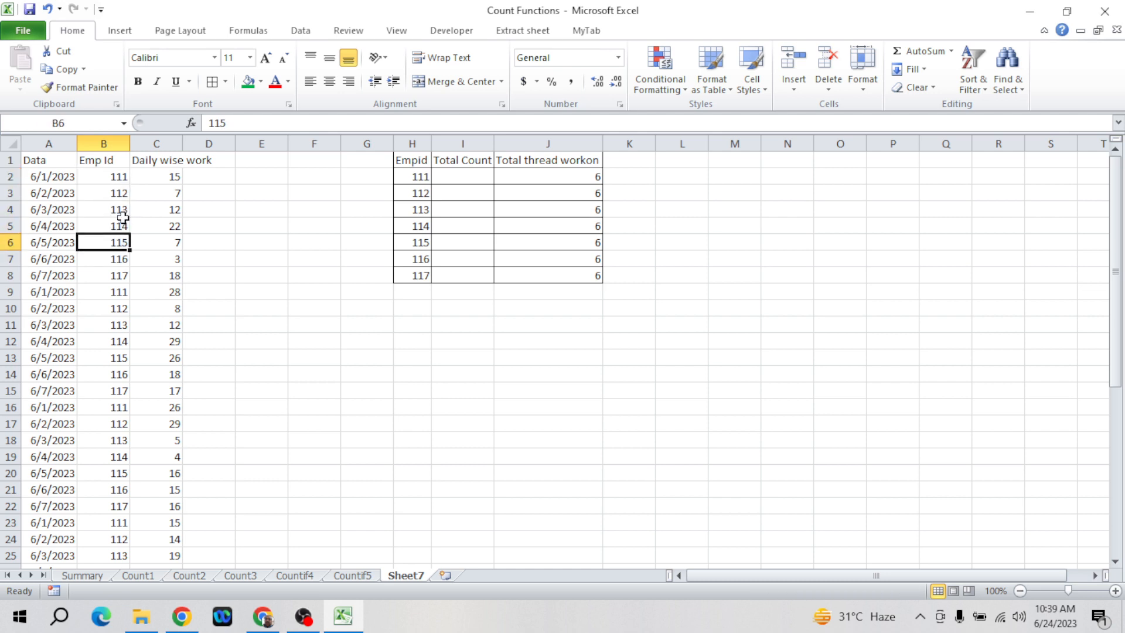
pyautogui.press('Up')
pyautogui.press('Up')
pyautogui.press('Up')
pyautogui.press('Down')
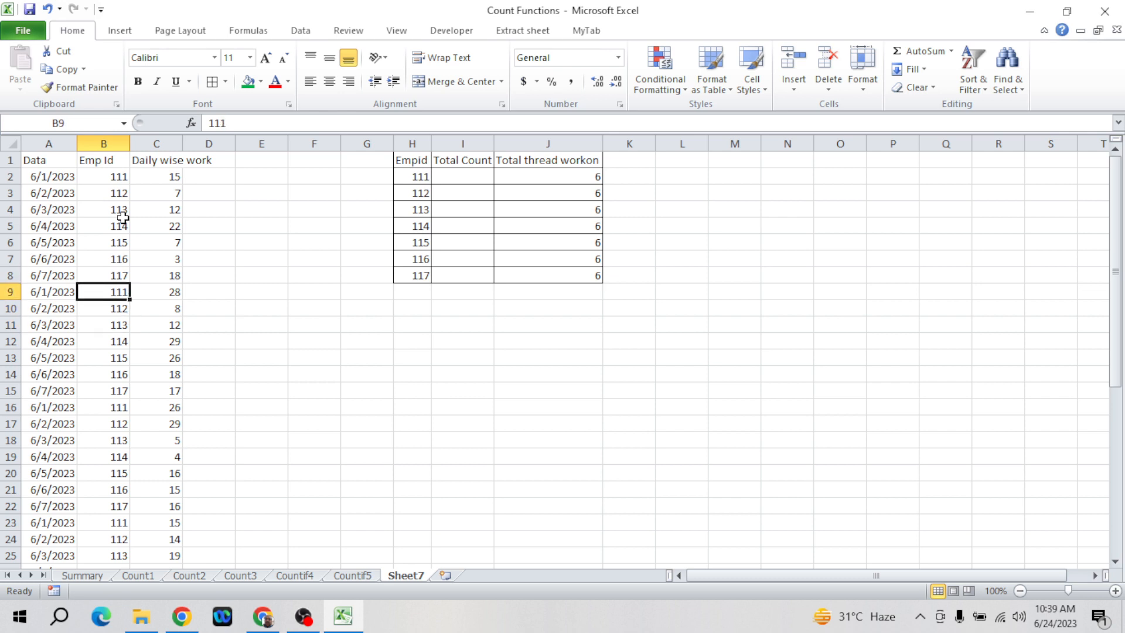
pyautogui.hotkey('shift', 'space')
pyautogui.hotkey('ctrl', '-')
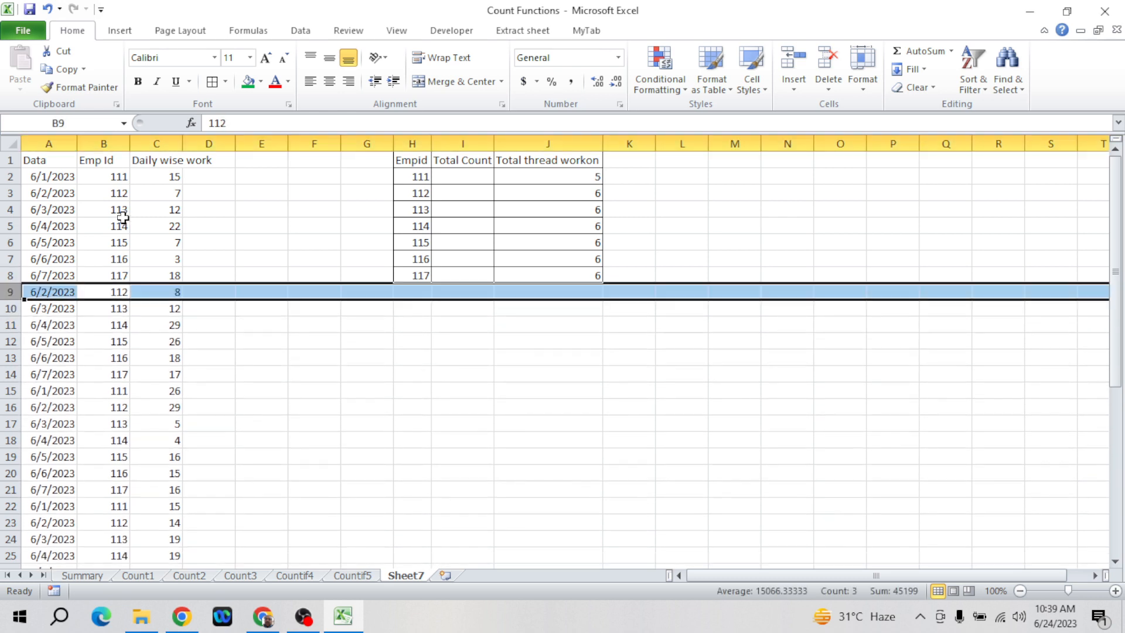
# - Delete the entire row 17, the 6/3/2023 record of Emp Id 113
pyautogui.press('Down')
pyautogui.press('Down')
pyautogui.press('Down')
pyautogui.press('Down')
pyautogui.press('Down')
pyautogui.press('Down')
pyautogui.press('Down')
pyautogui.press('Down')
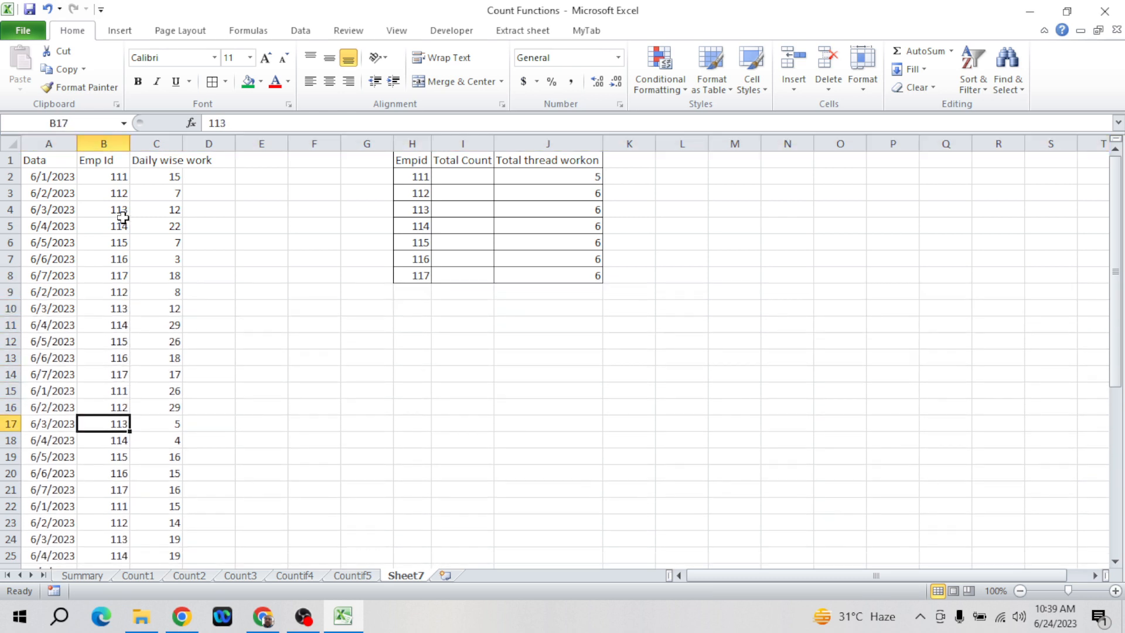
pyautogui.hotkey('shift', 'space')
pyautogui.hotkey('ctrl', '-')
# - Delete the entire row 20, the 6/7/2023 record of Emp Id 117
pyautogui.press('Down')
pyautogui.press('Down')
pyautogui.press('Down')
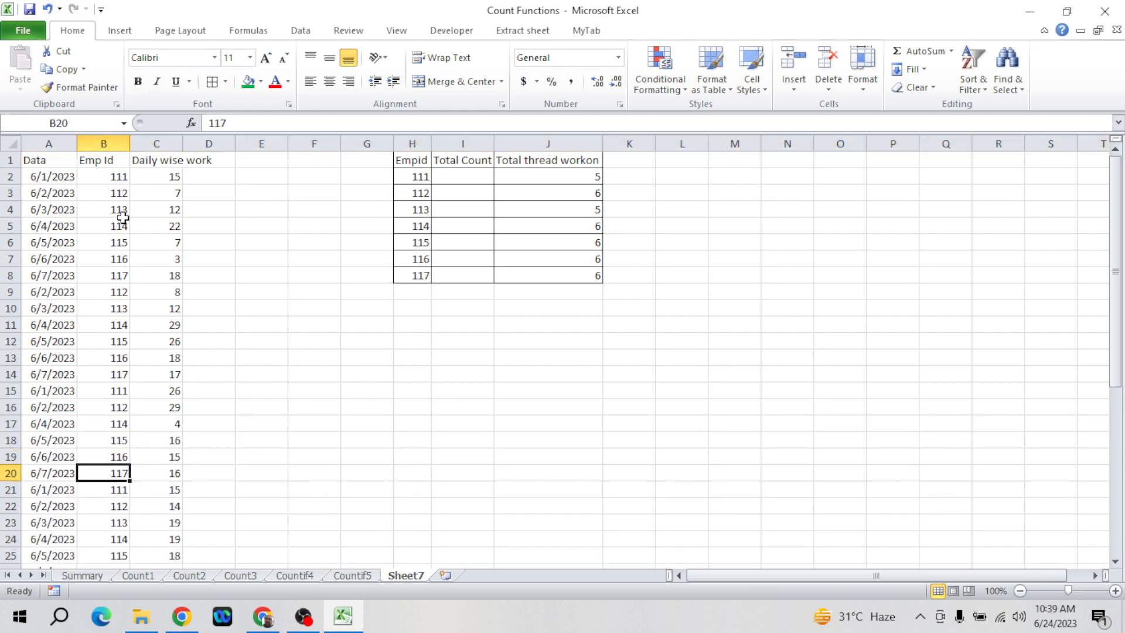
pyautogui.hotkey('shift', 'space')
pyautogui.hotkey('ctrl', '-')
# - Delete the entire row 23, the 6/4/2023 record of Emp Id 114
pyautogui.press('Down')
pyautogui.press('Down')
pyautogui.press('Down')
pyautogui.hotkey('shift', 'space')
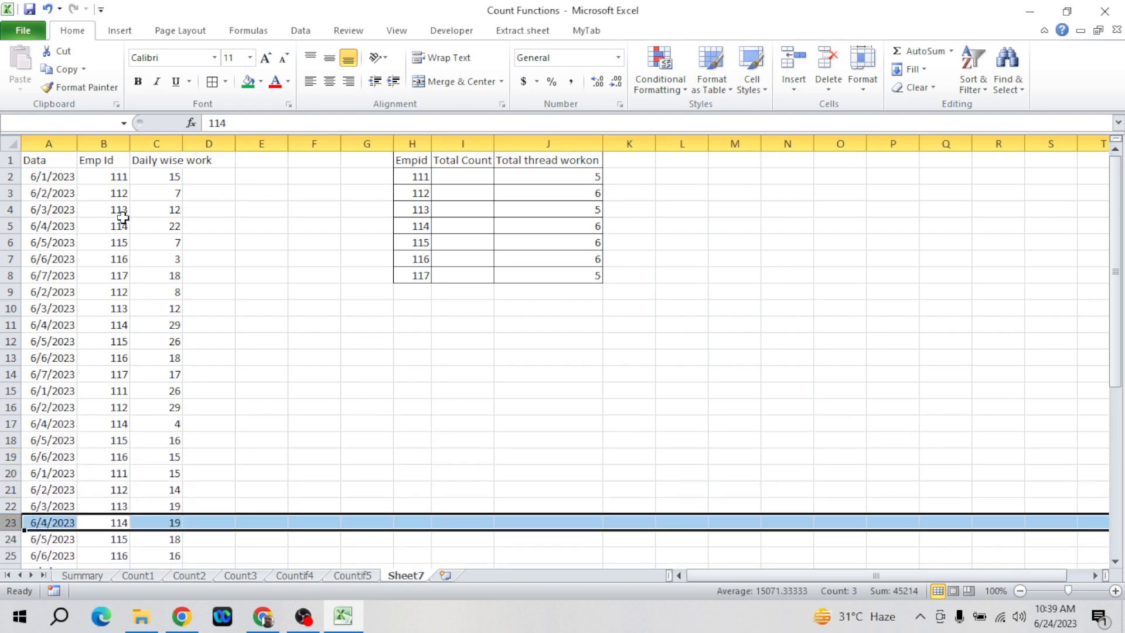
pyautogui.hotkey('ctrl', '-')
# - Change the Emp Id in B8 to 111 and check the COUNTIF cell J2
pyautogui.press('Down')
pyautogui.press('Down')
pyautogui.press('Down')
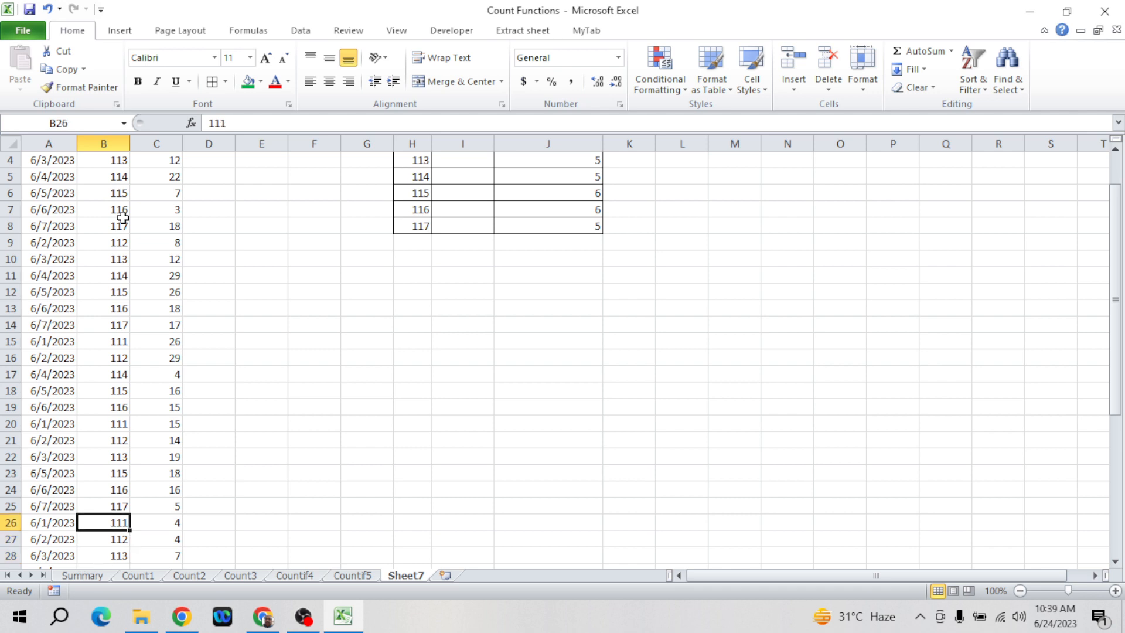
pyautogui.press('Up')
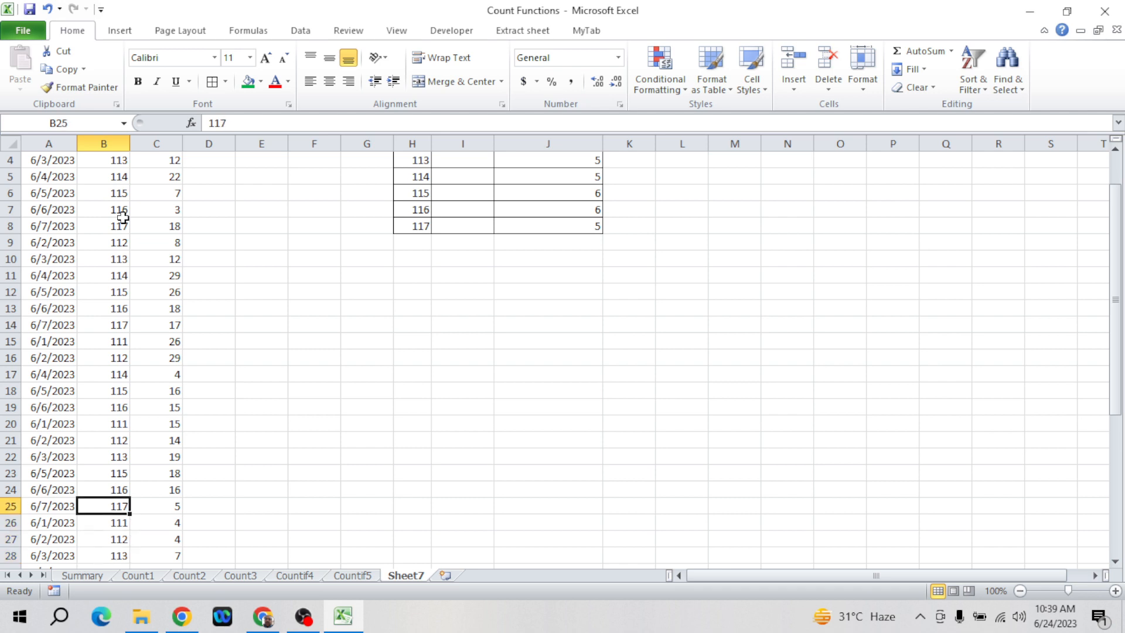
pyautogui.press('Up')
pyautogui.press('Up')
pyautogui.press('Up')
pyautogui.press('Up')
pyautogui.press('Up')
pyautogui.press('Up')
pyautogui.press('Up')
pyautogui.press('Up')
pyautogui.press('Up')
pyautogui.press('Up')
pyautogui.press('Up')
pyautogui.press('Up')
pyautogui.press('Up')
pyautogui.press('Up')
pyautogui.press('Up')
pyautogui.press('Up')
pyautogui.press('Up')
pyautogui.press('Up')
pyautogui.press('Up')
pyautogui.press('Up')
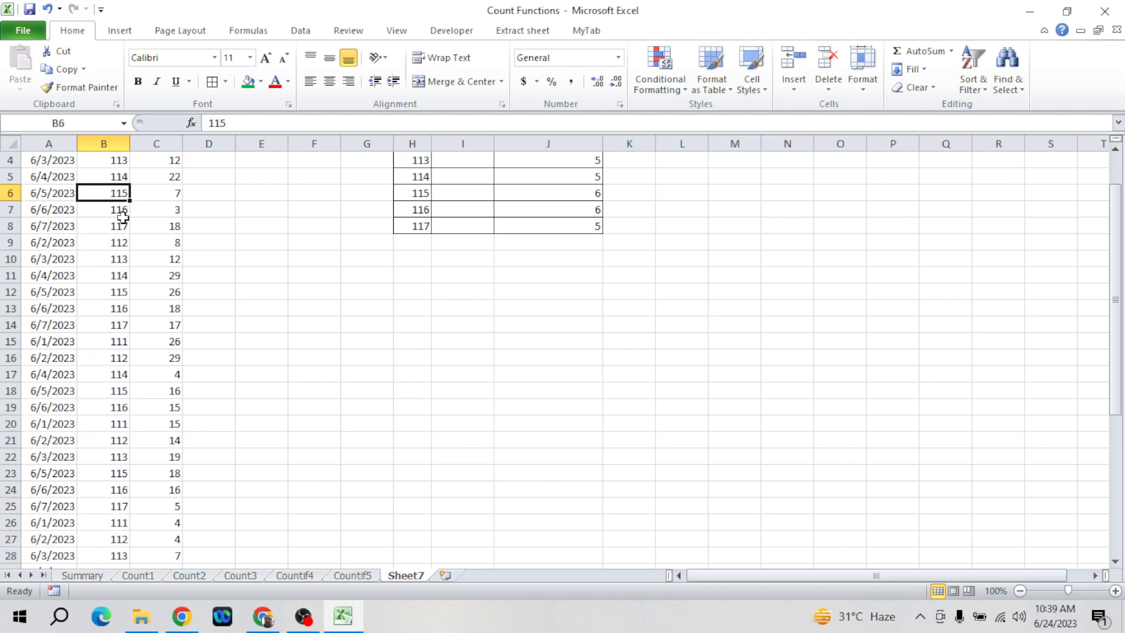
pyautogui.press('Down')
pyautogui.press('Down')
pyautogui.press('Down')
pyautogui.press('Down')
pyautogui.press('Down')
pyautogui.press('Down')
pyautogui.press('Down')
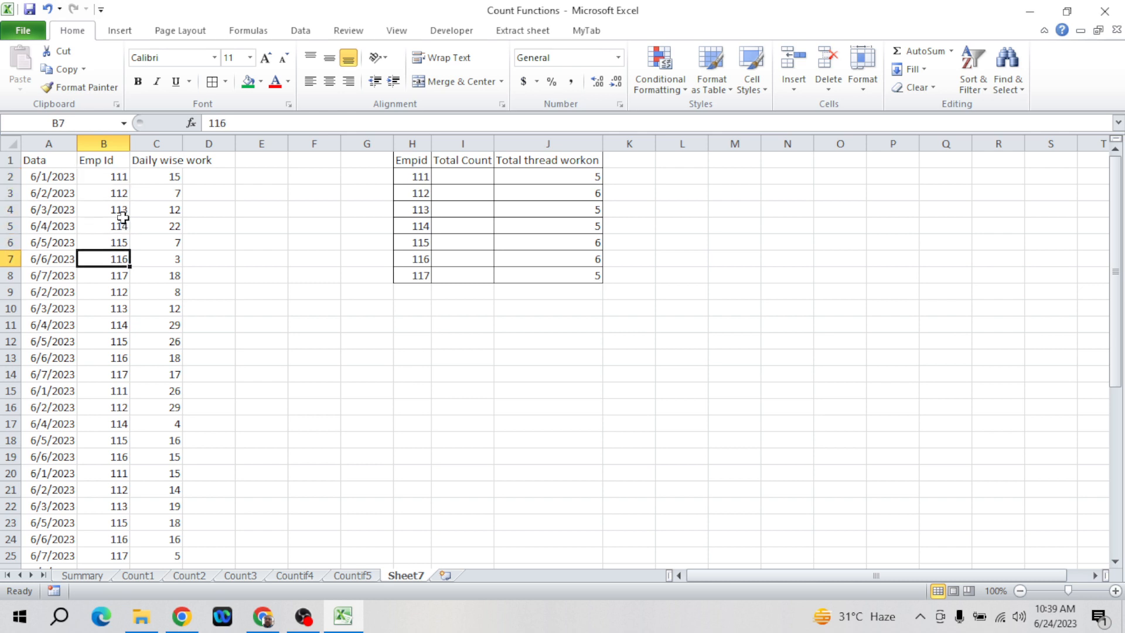
pyautogui.write('111')
pyautogui.press('Return')
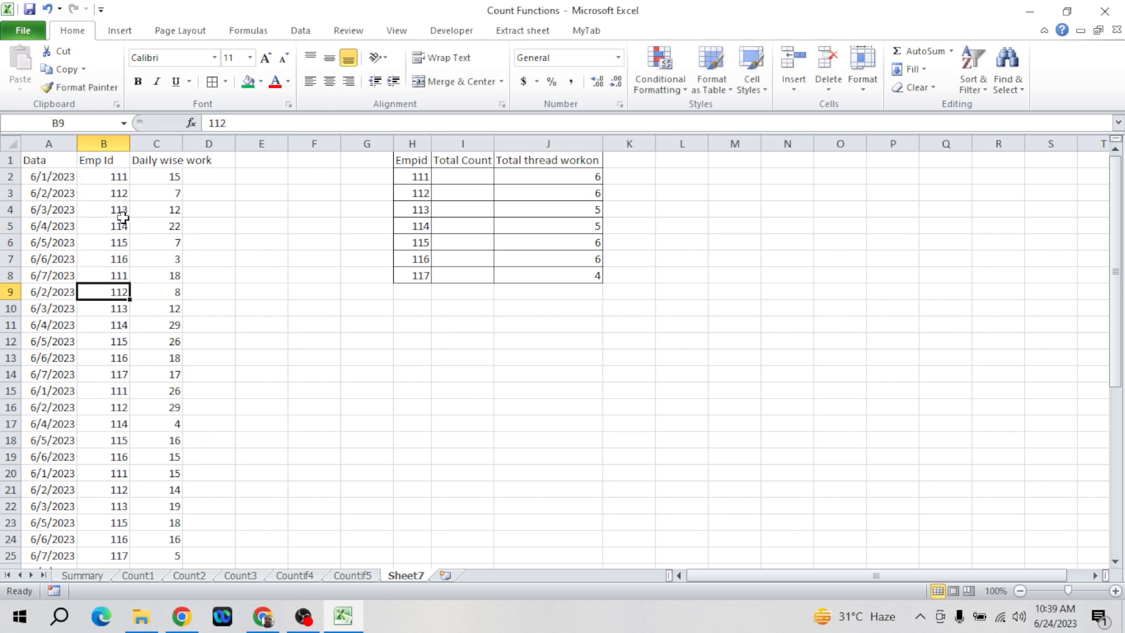
pyautogui.click(594, 181)
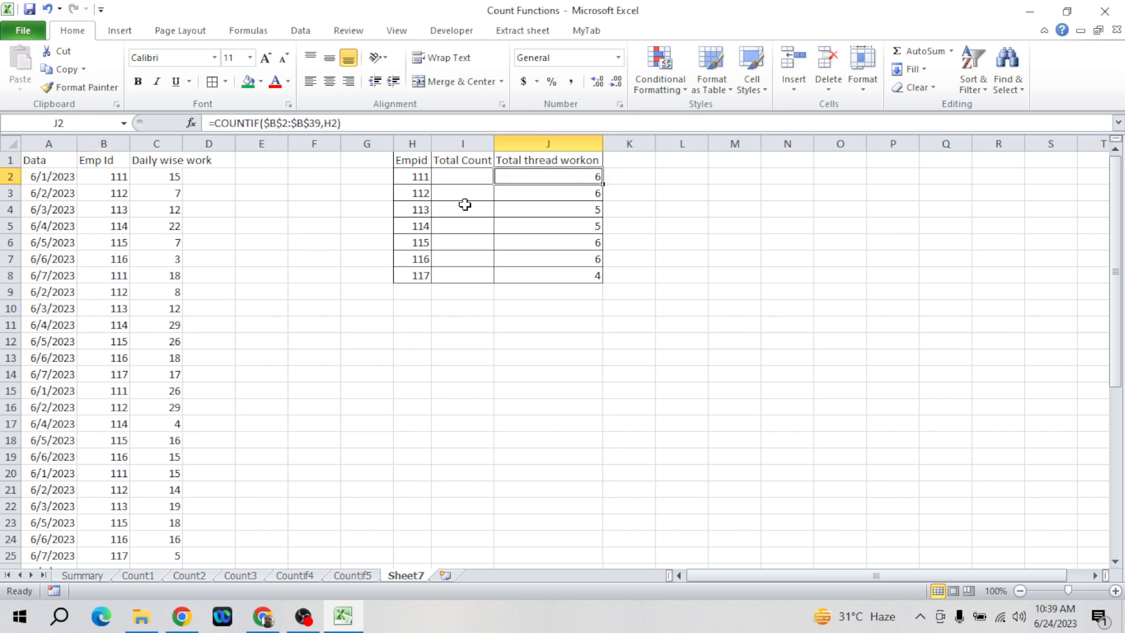
# - Change the Emp Id in B2 to 118 and check the COUNTIF cell J2 again
pyautogui.click(118, 175)
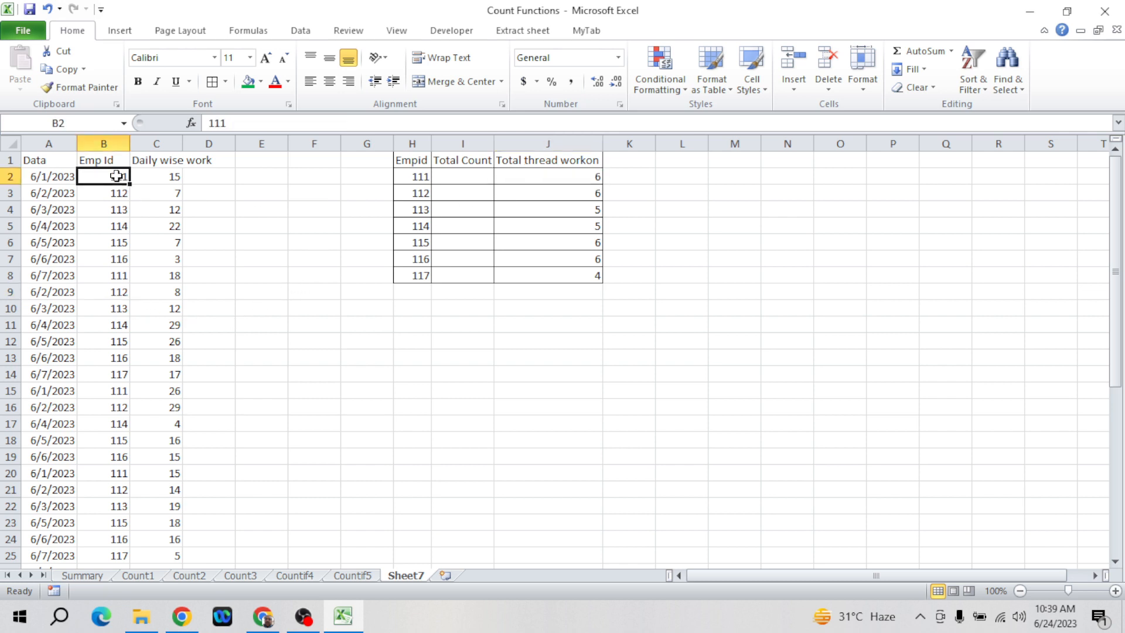
pyautogui.write('118')
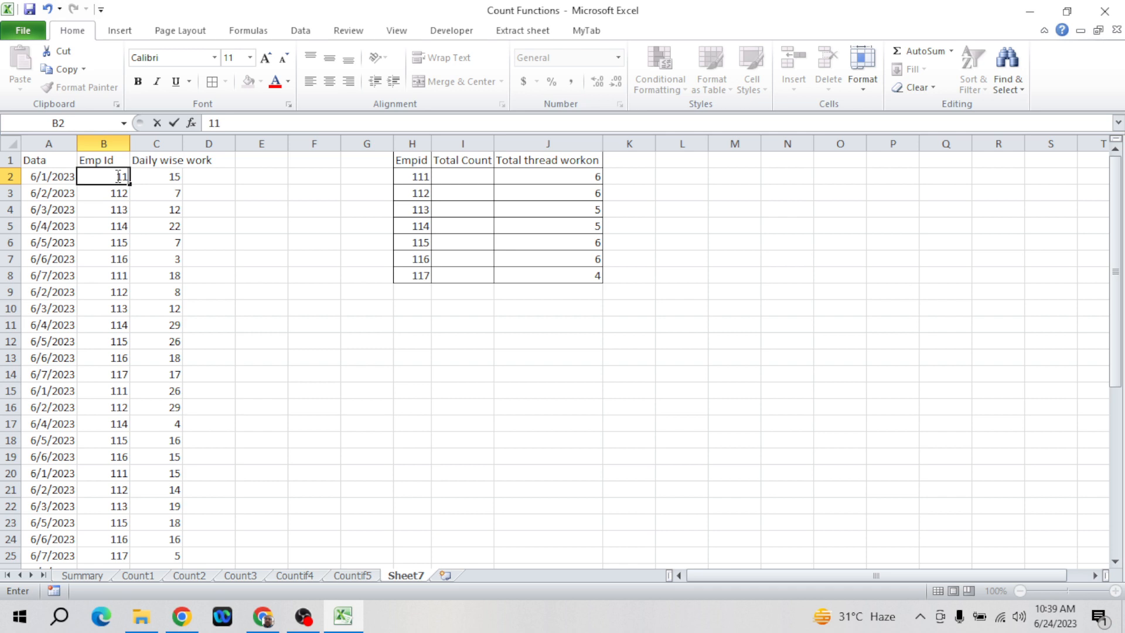
pyautogui.press('Return')
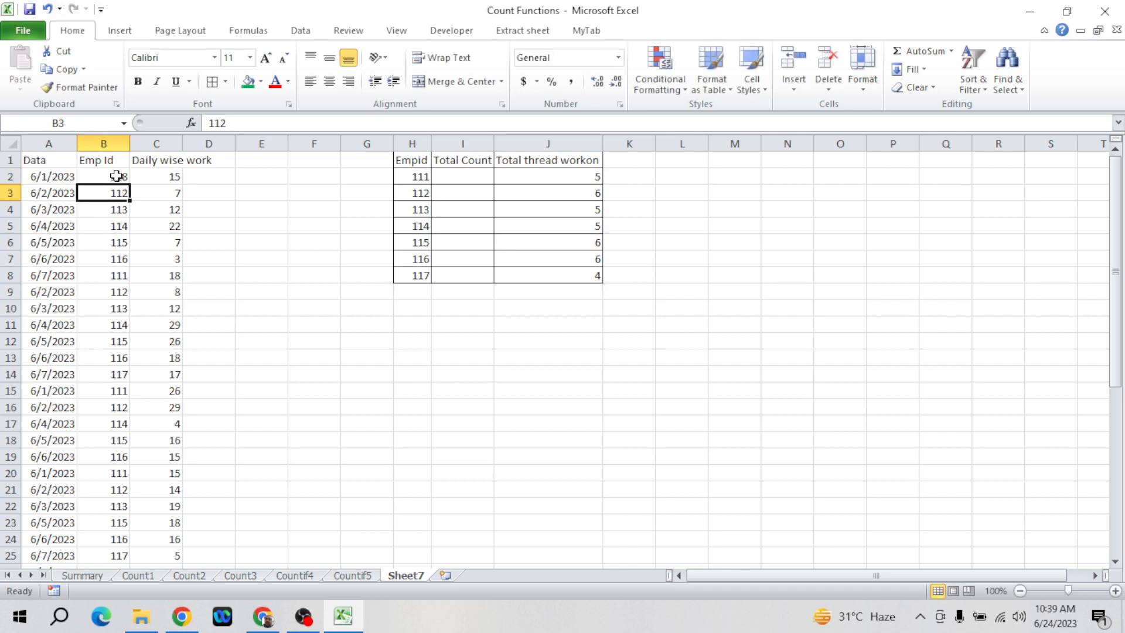
pyautogui.click(574, 179)
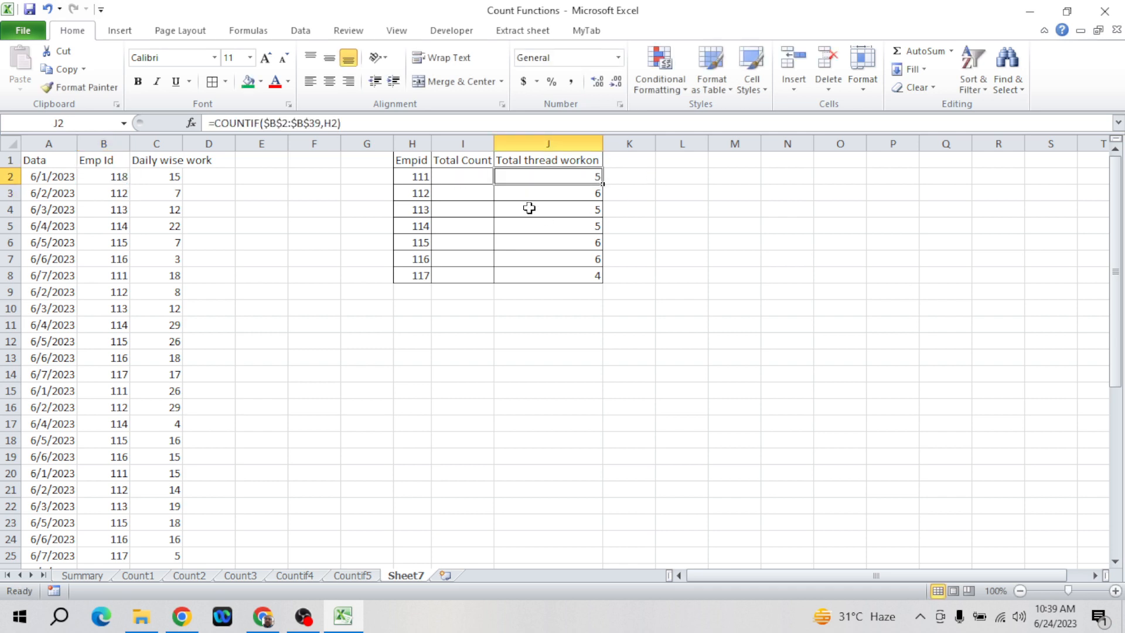
# - Examine the work data's first row and headers, and the empty Total Count cell for Emp Id 111
pyautogui.click(120, 176)
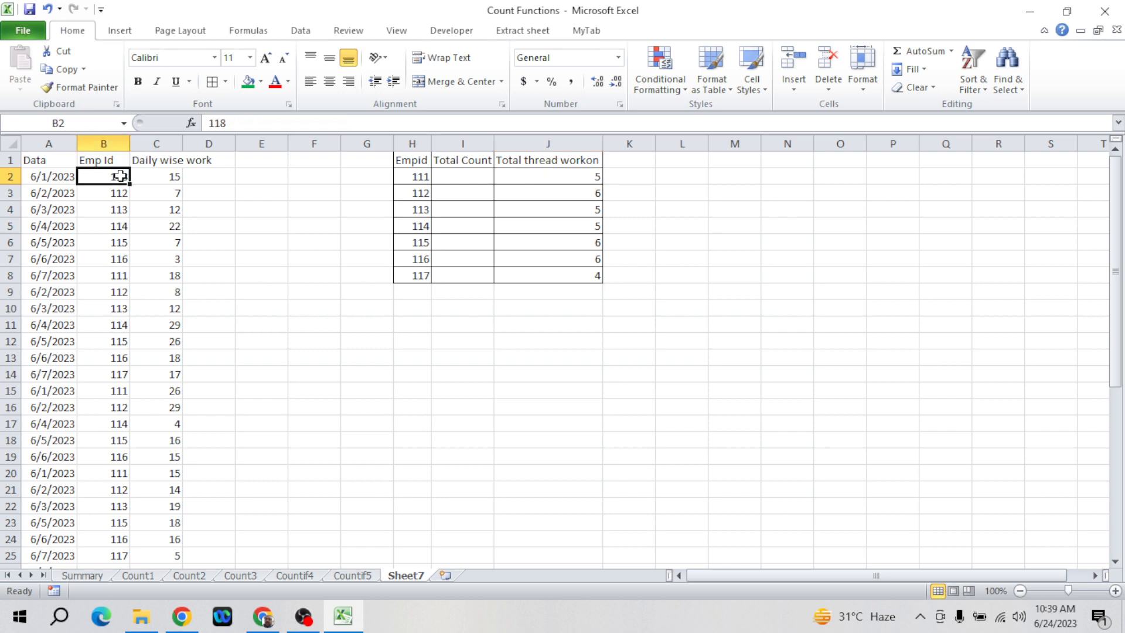
pyautogui.press('Left')
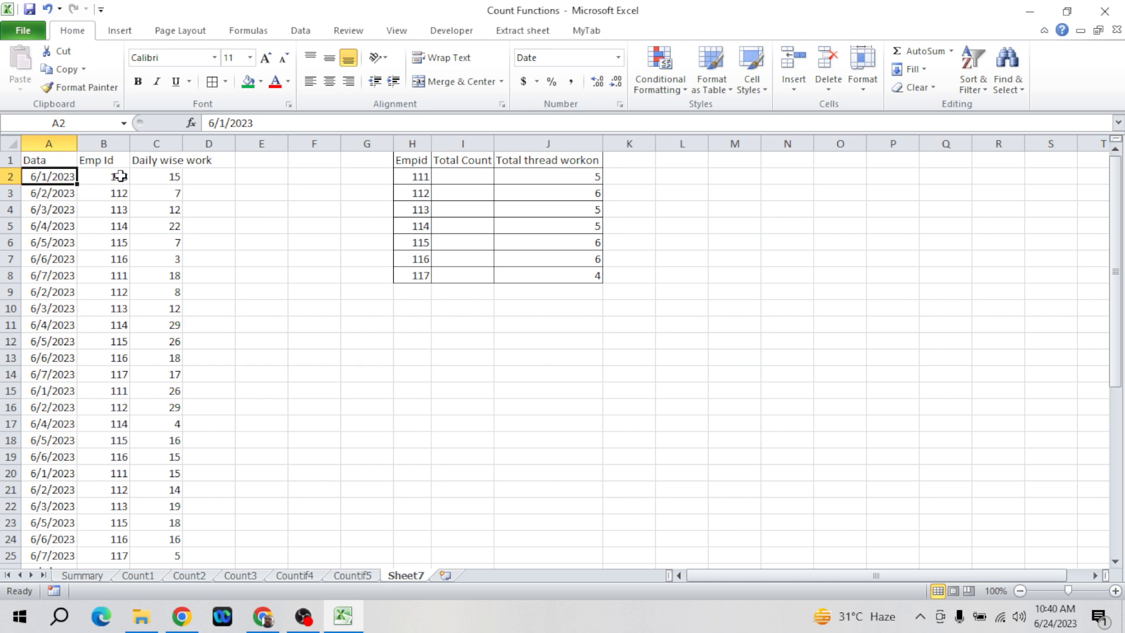
pyautogui.press('Up')
pyautogui.press('Right')
pyautogui.press('Right')
pyautogui.press('Right')
pyautogui.press('Right')
pyautogui.press('Right')
pyautogui.press('Right')
pyautogui.press('Right')
pyautogui.press('Right')
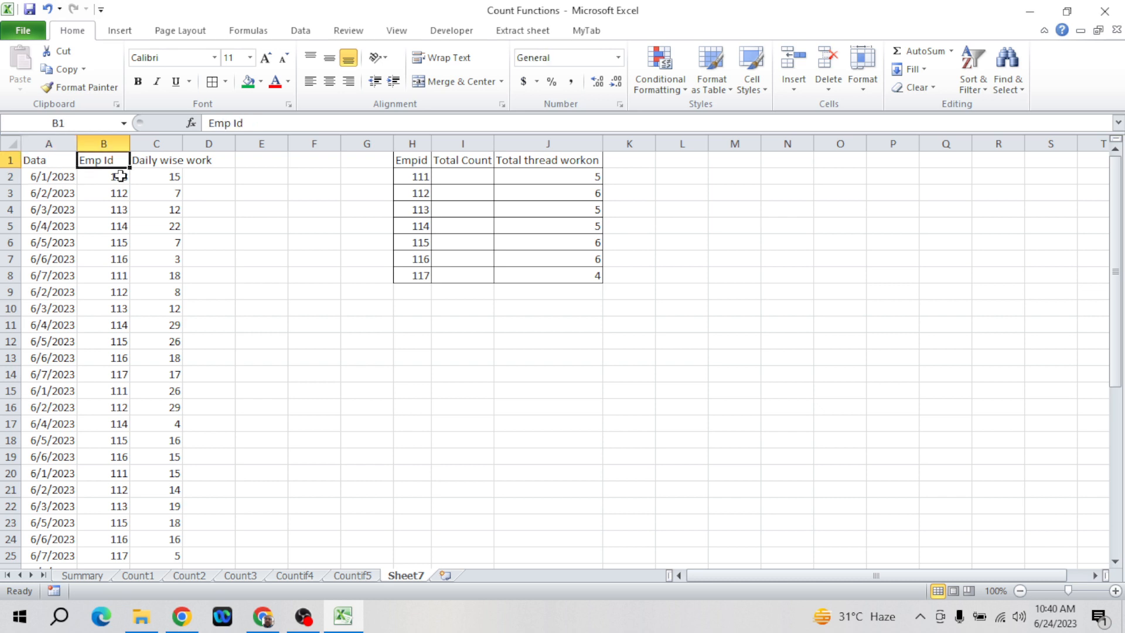
pyautogui.press('Down')
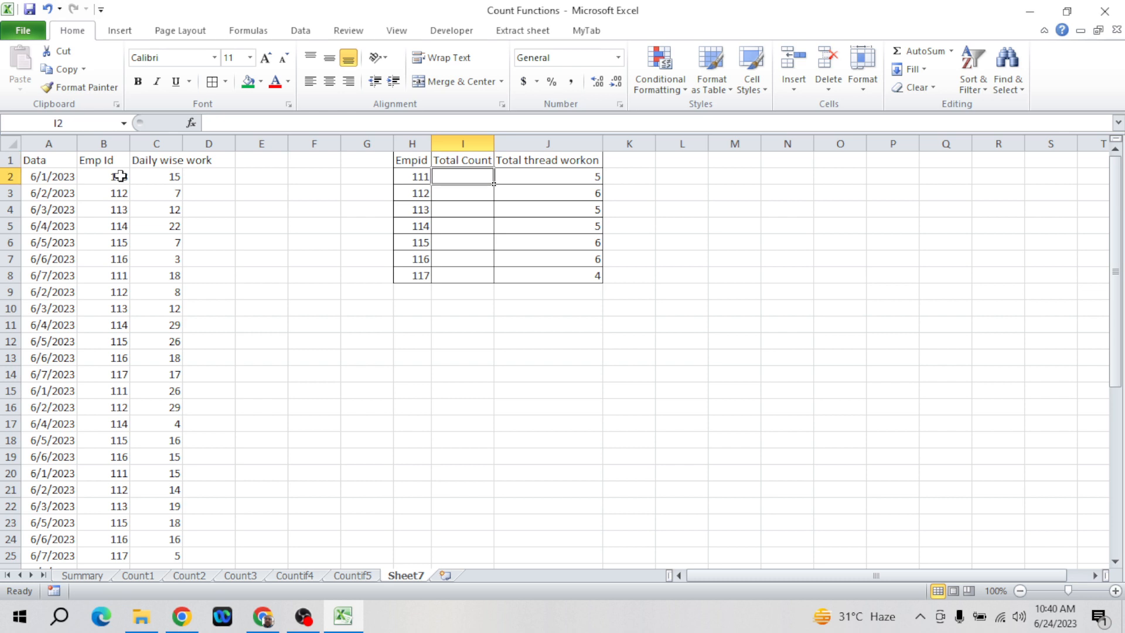
pyautogui.press('Right')
pyautogui.press('Left')
pyautogui.press('Up')
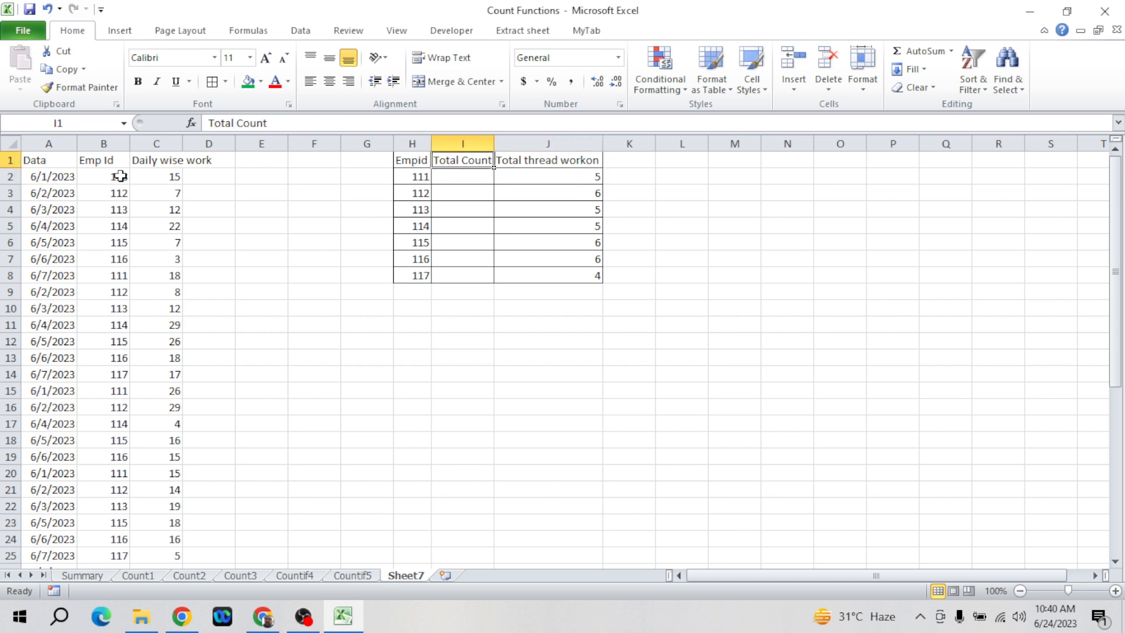
pyautogui.press('Down')
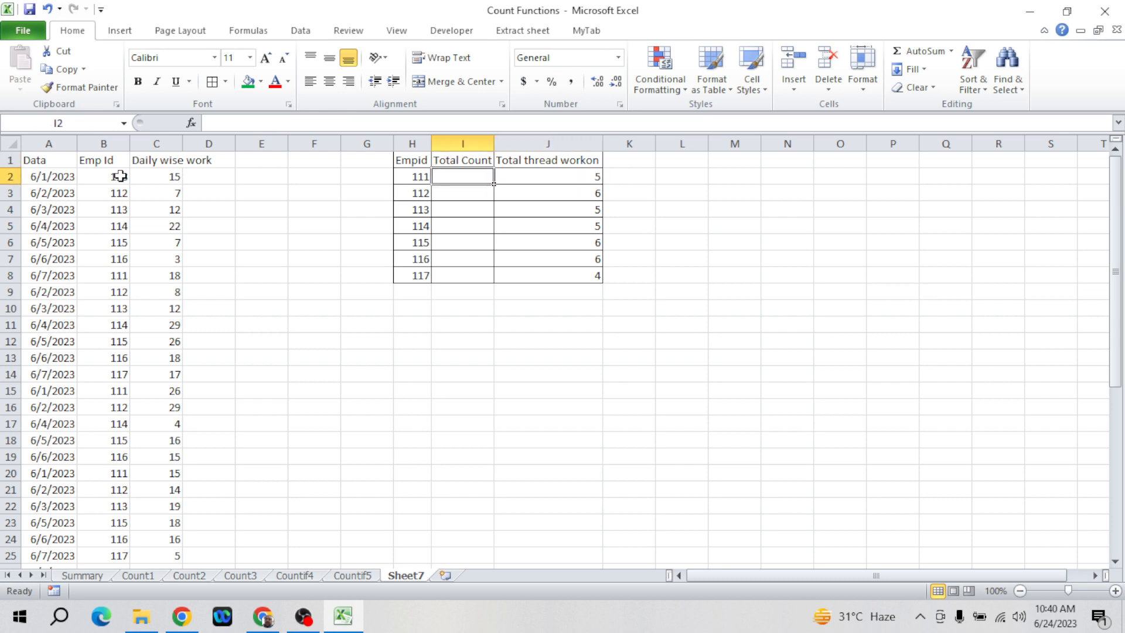
# - Turn on filtering for the Data, Emp Id and Daily wise work columns
pyautogui.click(175, 177)
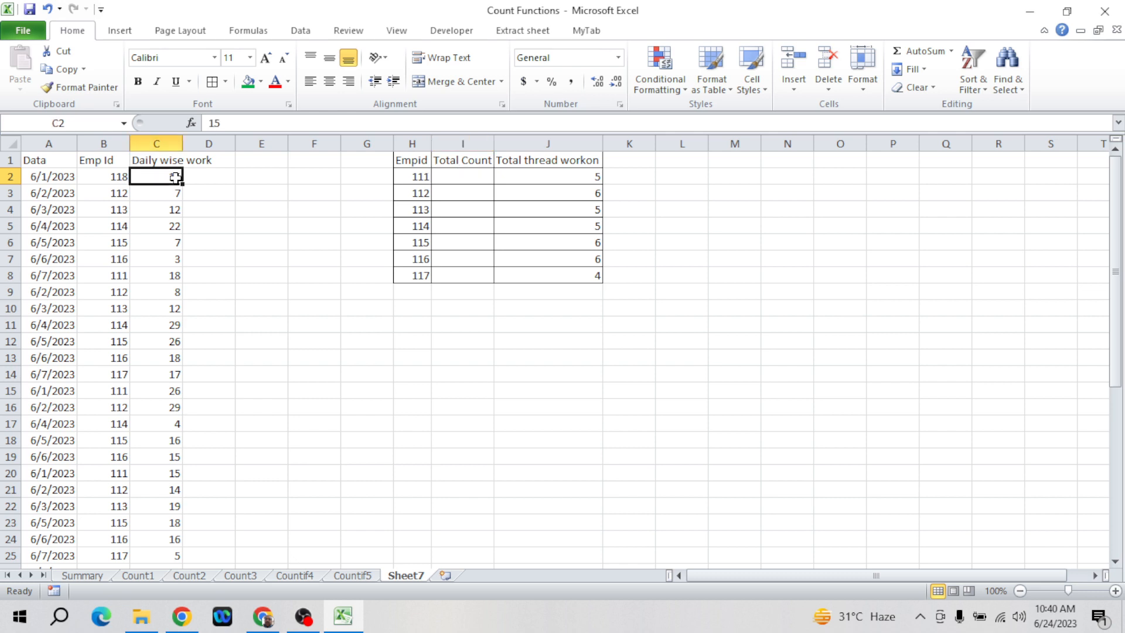
pyautogui.press('Up')
pyautogui.press('Left')
pyautogui.press('Down')
pyautogui.press('Up')
pyautogui.hotkey('alt', 'd')
pyautogui.press('f')
pyautogui.press('f')
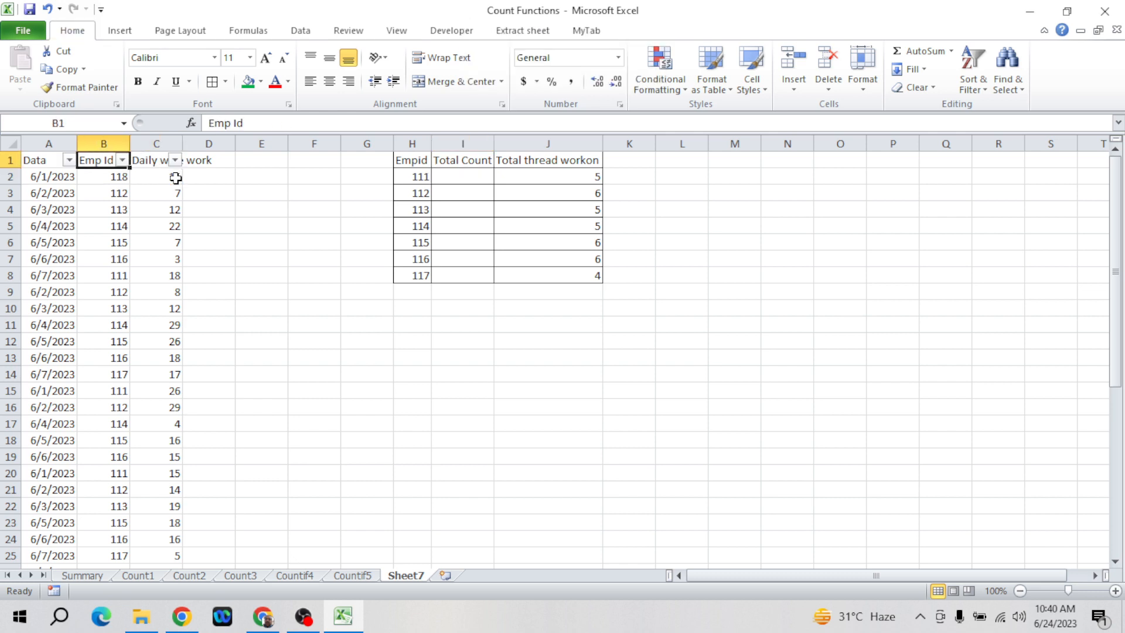
# - Show only Emp Id 111 in the work data and select its Daily wise work values to read their sum
pyautogui.hotkey('alt', 'Down')
pyautogui.press('e')
pyautogui.press('Down')
pyautogui.press('space')
pyautogui.press('Down')
pyautogui.press('space')
pyautogui.press('Return')
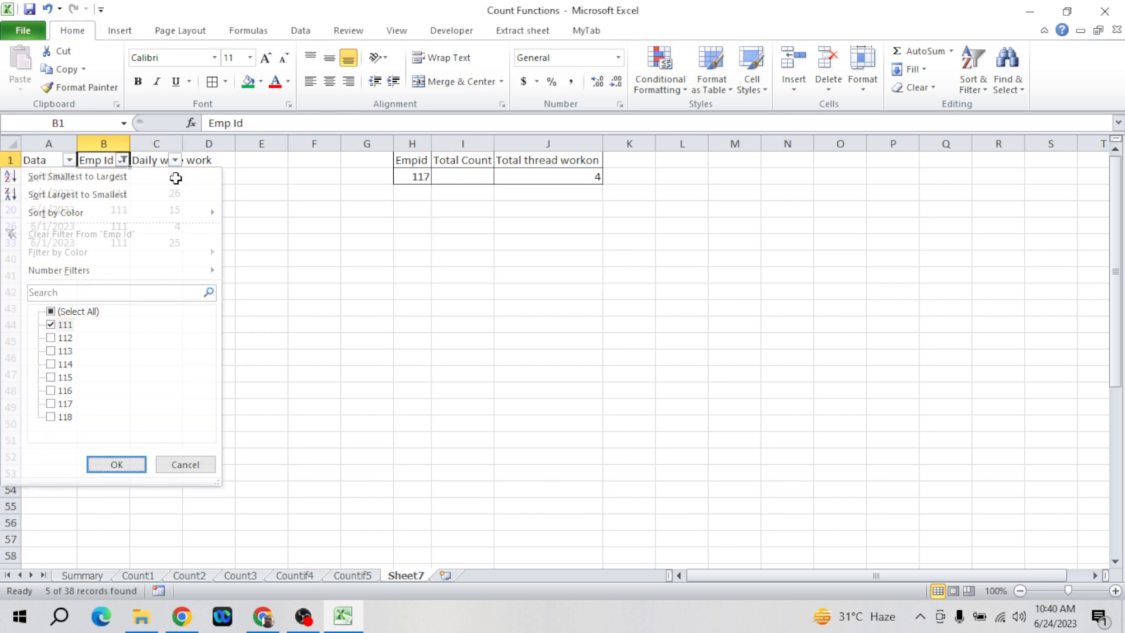
pyautogui.click(175, 178)
pyautogui.hotkey('ctrl', 'shift', 'Down')
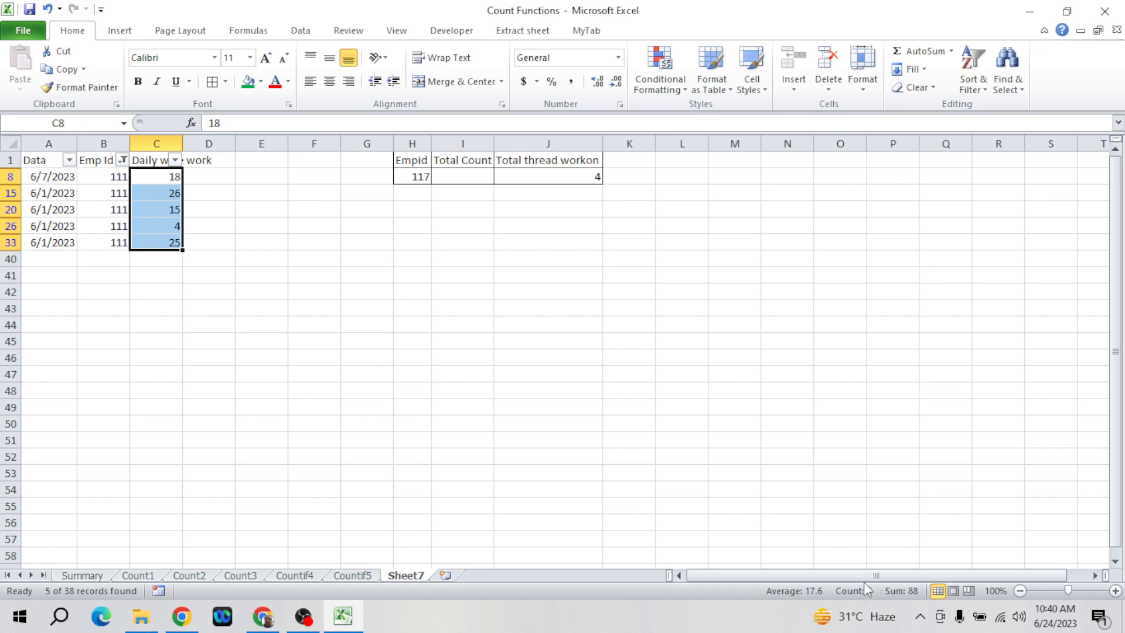
# - Turn off filtering on the work data so the rows of all employees are shown again
pyautogui.click(160, 263)
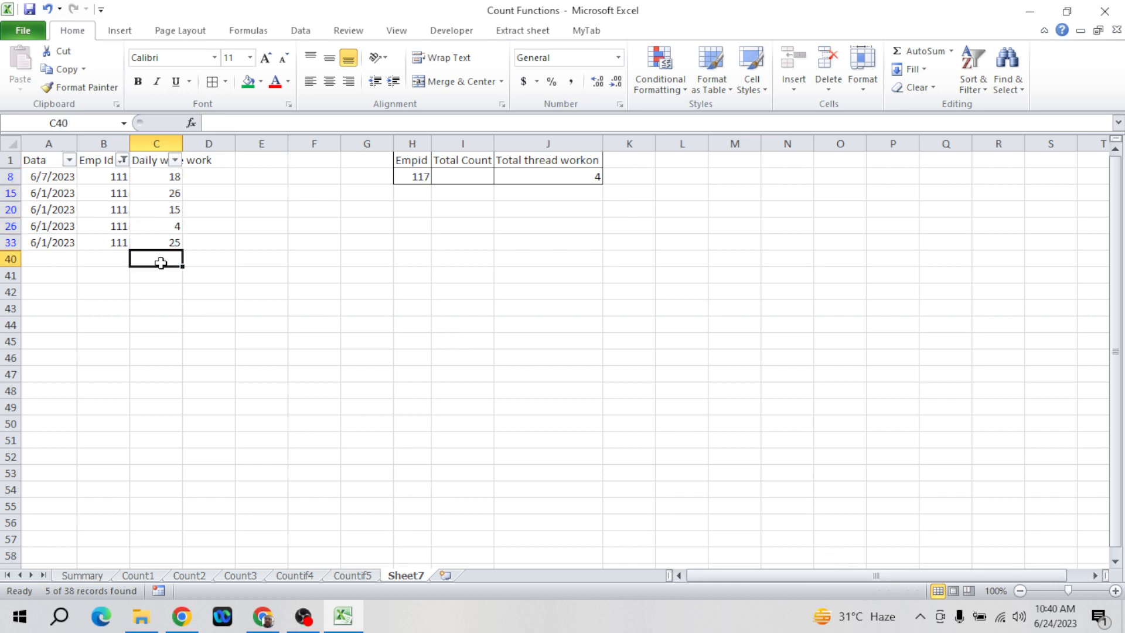
pyautogui.hotkey('ctrl', 'Right')
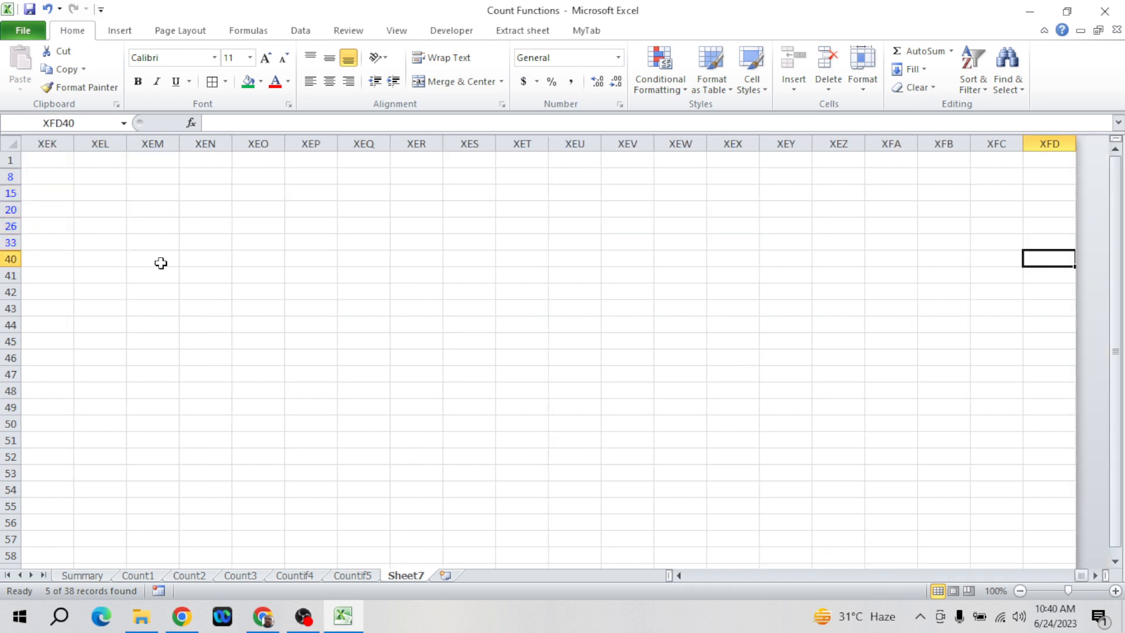
pyautogui.hotkey('ctrl', 'Up')
pyautogui.hotkey('ctrl', 'Left')
pyautogui.hotkey('ctrl', 'Left')
pyautogui.hotkey('ctrl', 'Left')
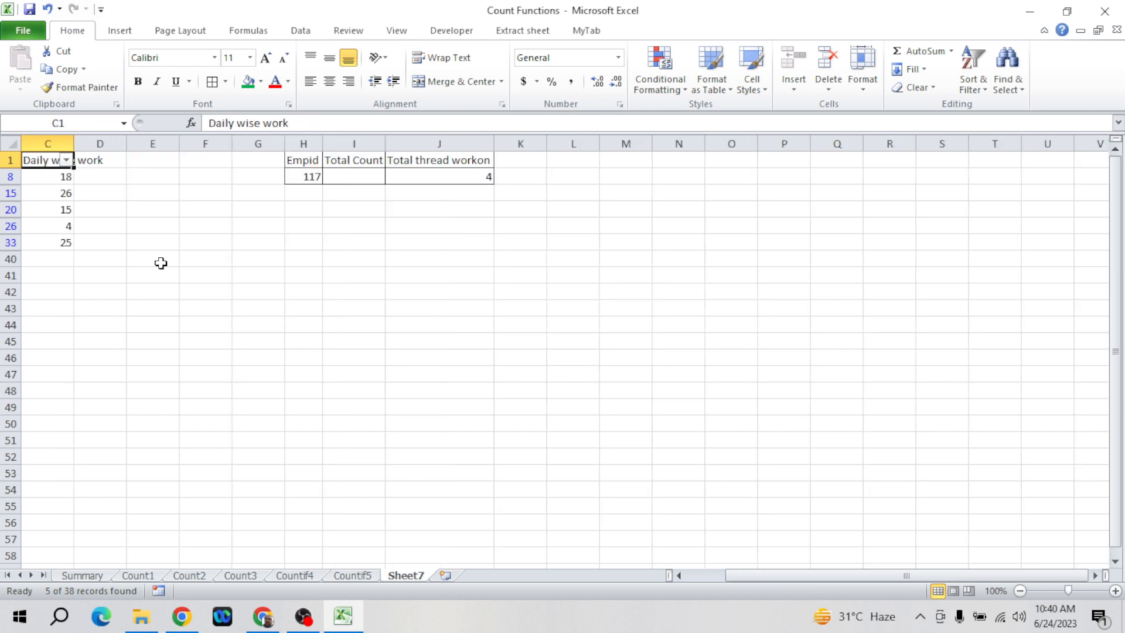
pyautogui.hotkey('ctrl', 'Left')
pyautogui.press('Down')
pyautogui.press('Right')
pyautogui.press('Right')
pyautogui.press('Right')
pyautogui.hotkey('ctrl', 'shift', 'l')
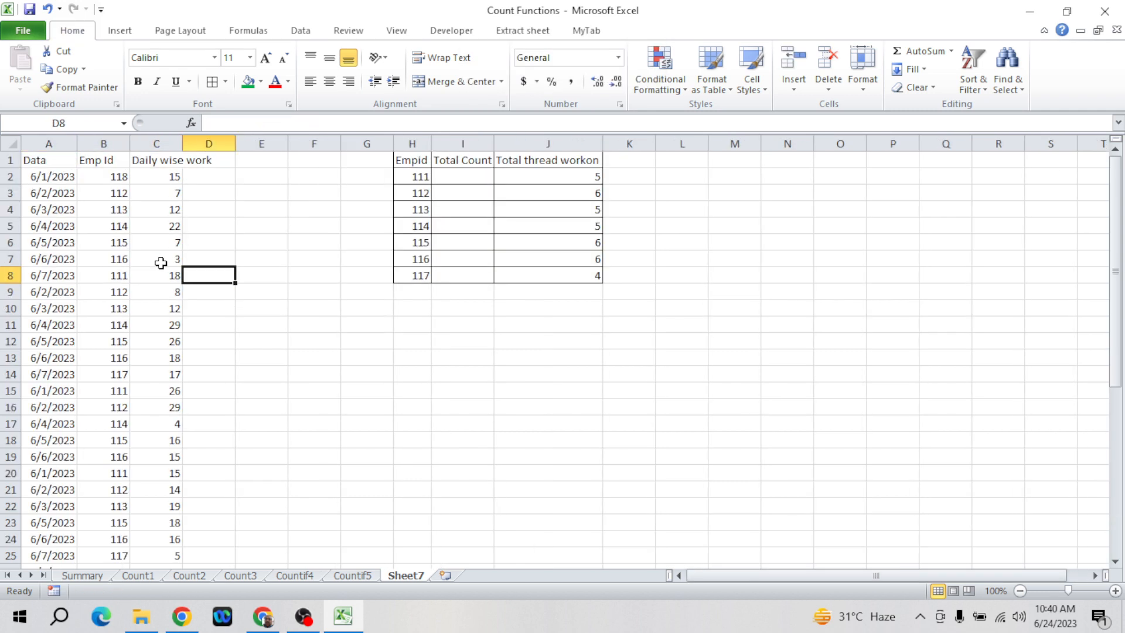
# - Select cell I2, the Total Count cell for Emp Id 111 in the summary table
pyautogui.press('Right')
pyautogui.press('Right')
pyautogui.press('Right')
pyautogui.press('Right')
pyautogui.press('Right')
pyautogui.hotkey('ctrl', 'Up')
pyautogui.press('Down')
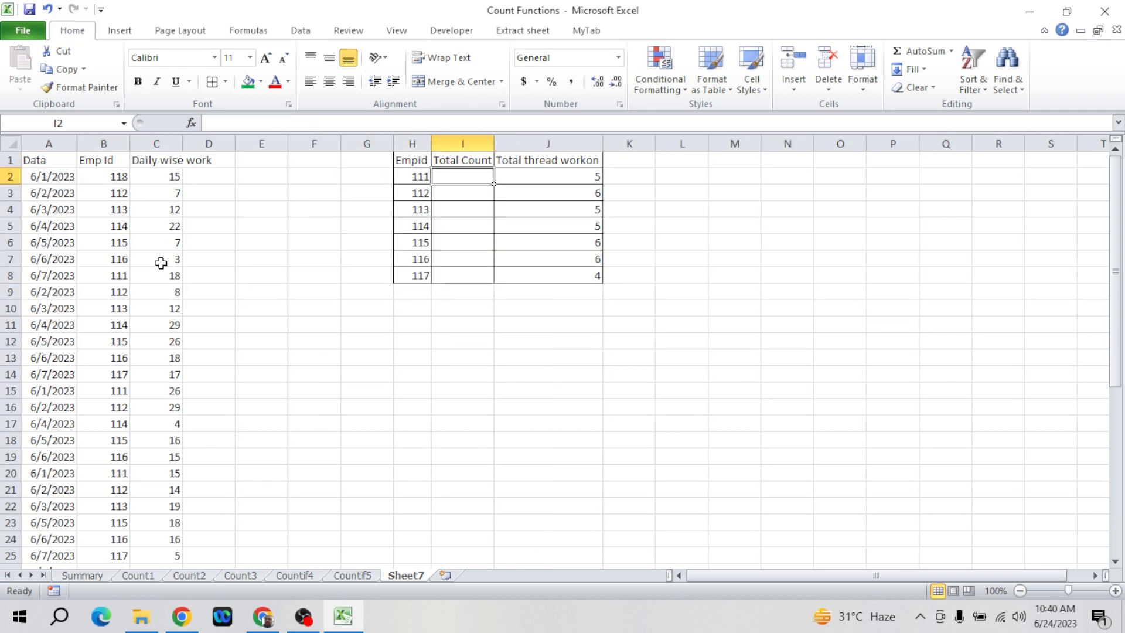
# - Start a SUMIF formula in I2 with the Emp Id values B2:B39 as its range
pyautogui.write('=cum')
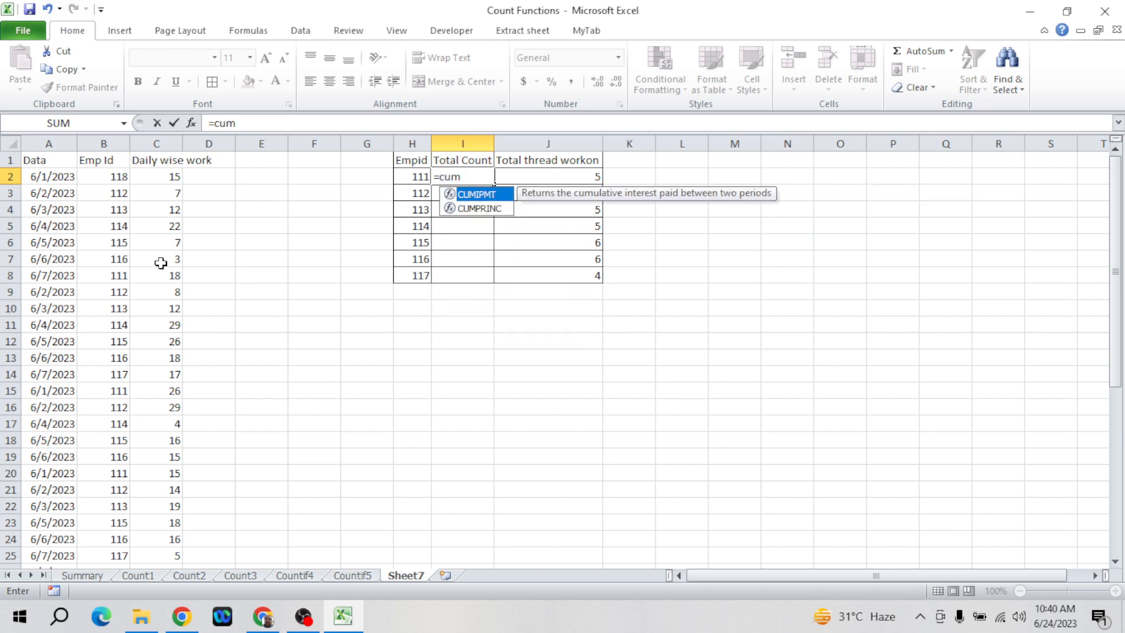
pyautogui.press('BackSpace')
pyautogui.press('BackSpace')
pyautogui.press('BackSpace')
pyautogui.write('sumi')
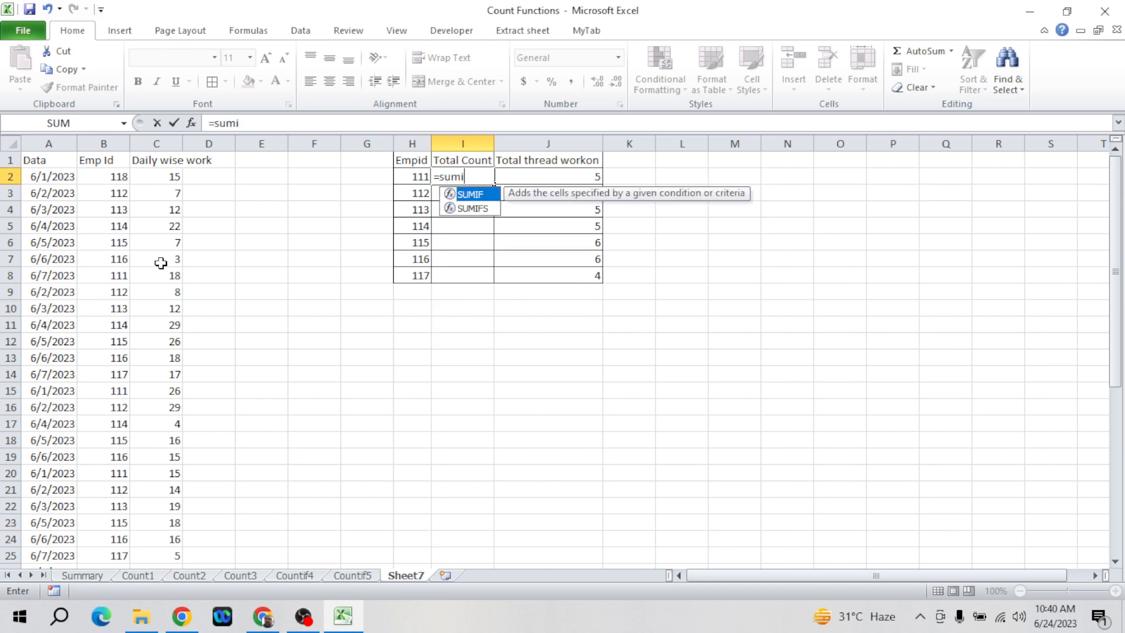
pyautogui.press('Down')
pyautogui.press('Up')
pyautogui.press('Tab')
pyautogui.hotkey('ctrl', 'Left')
pyautogui.hotkey('ctrl', 'Left')
pyautogui.hotkey('ctrl', 'Left')
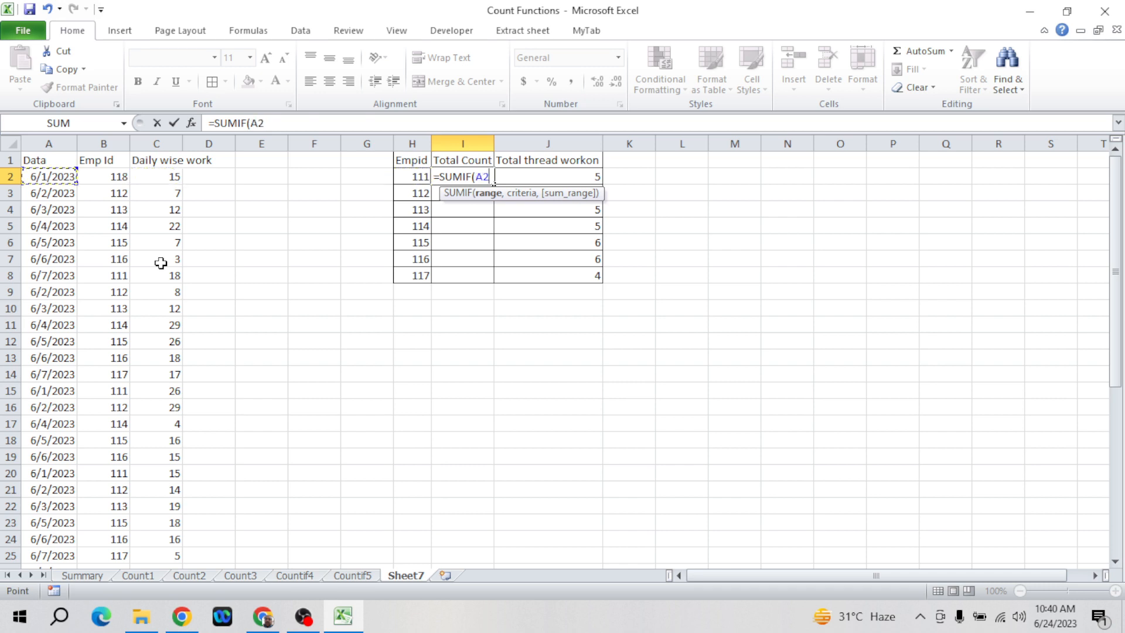
pyautogui.press('Up')
pyautogui.press('Right')
pyautogui.press('Down')
pyautogui.hotkey('ctrl', 'shift', 'Down')
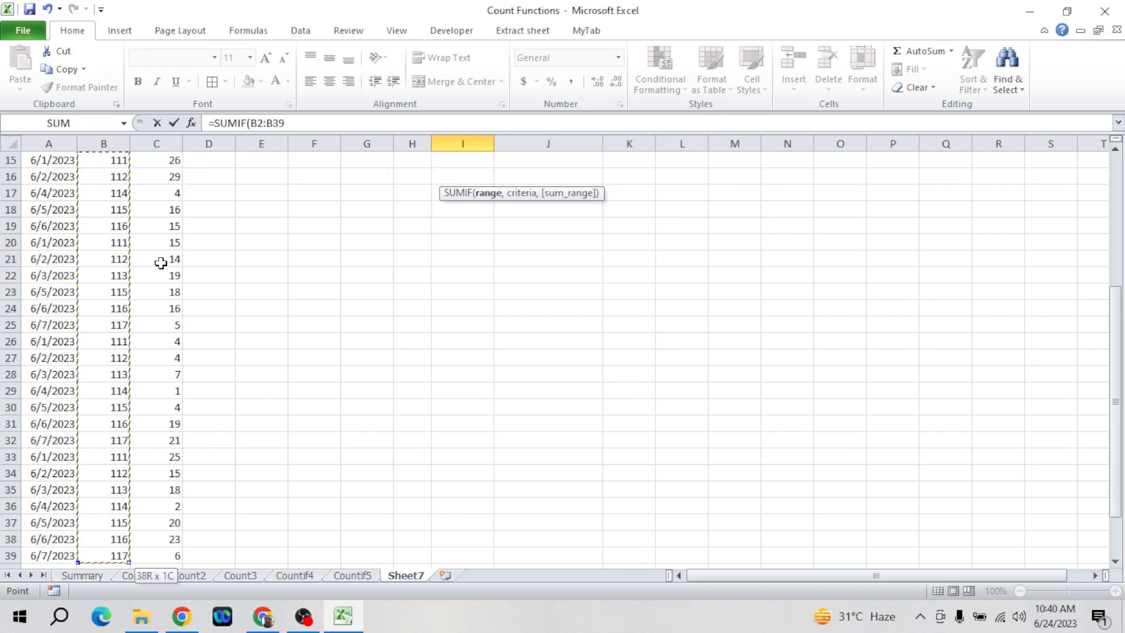
pyautogui.write(',')
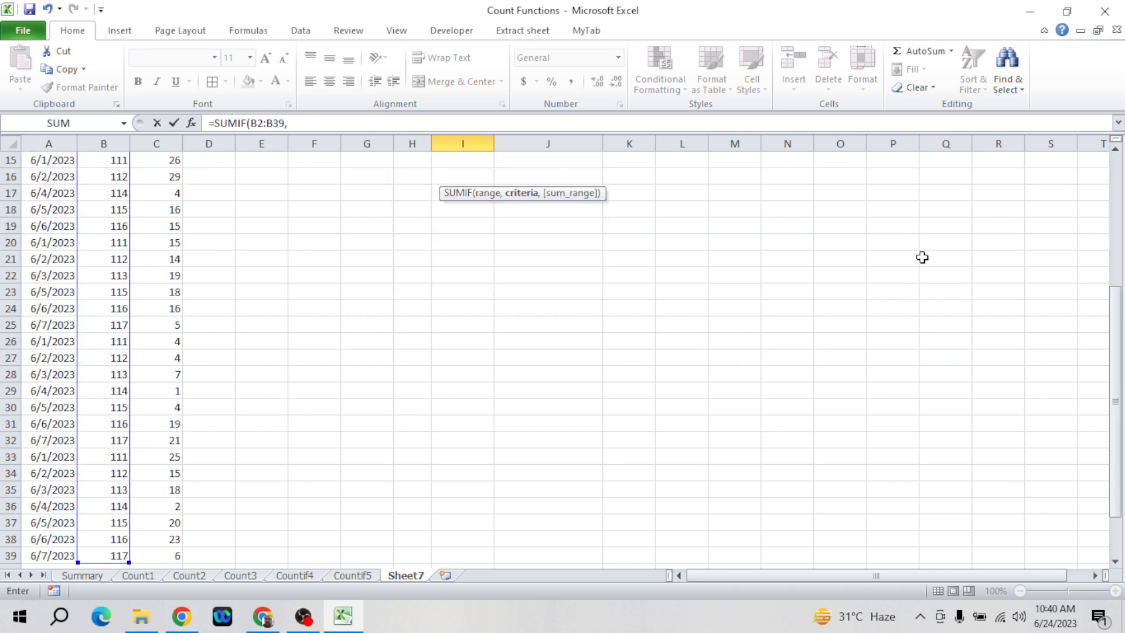
# - Use the employee ID in H2 as the SUMIF criteria
pyautogui.moveTo(1115, 320); pyautogui.dragTo(1120, 201)
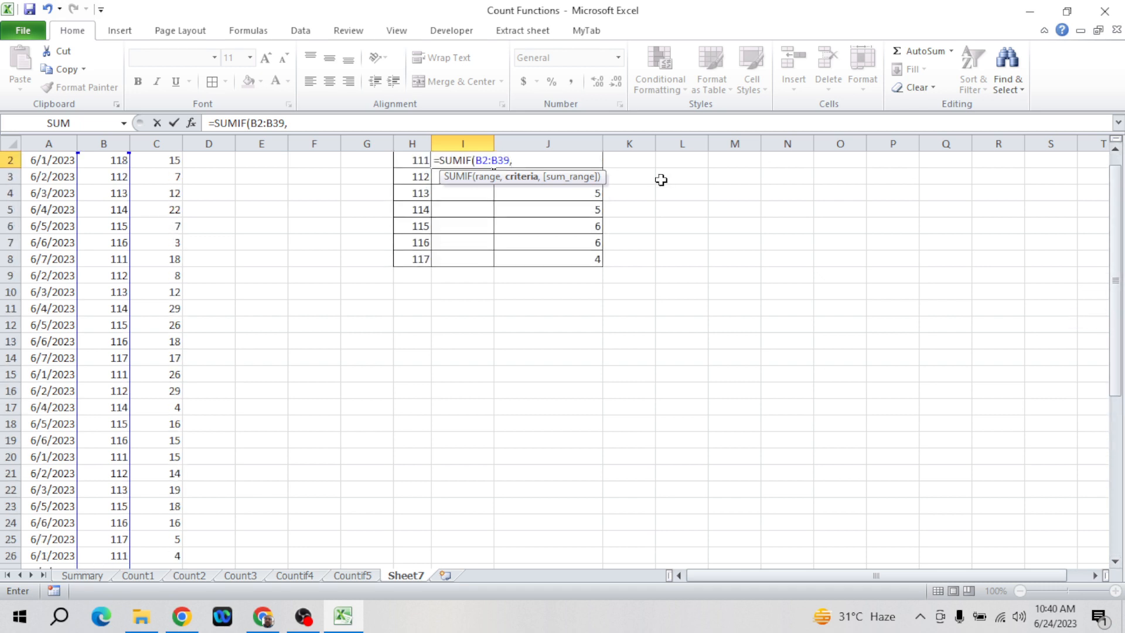
pyautogui.click(417, 159)
pyautogui.write(',')
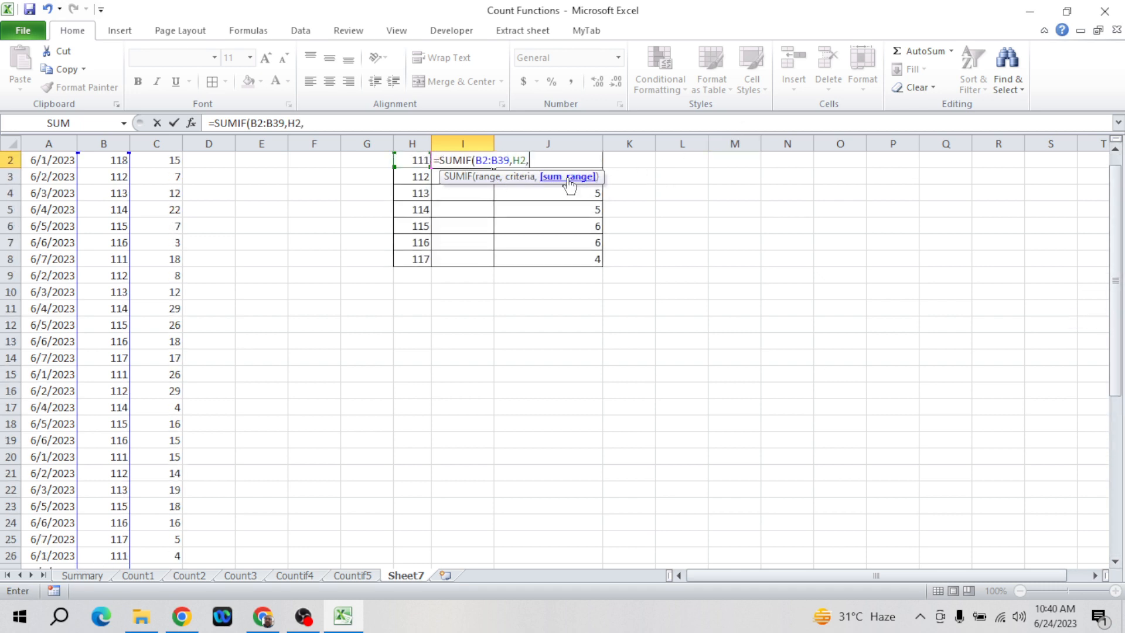
# - Set the Daily wise work values C2:C39 as the sum range and complete the SUMIF formula in I2
pyautogui.click(162, 257)
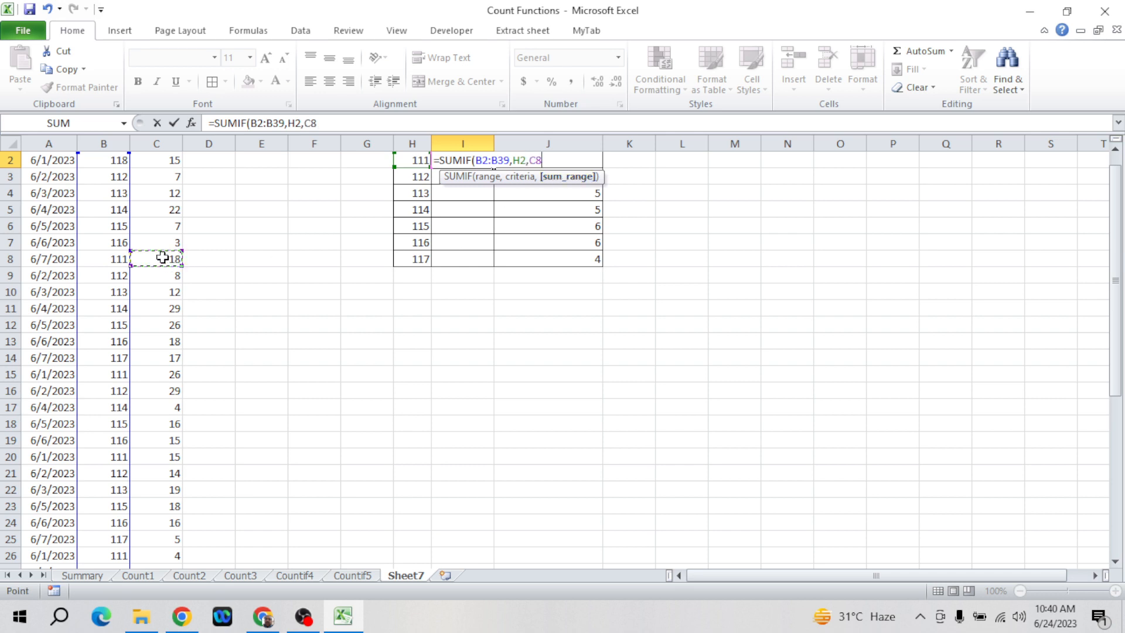
pyautogui.press('Up')
pyautogui.press('Up')
pyautogui.press('Up')
pyautogui.press('Up')
pyautogui.press('Up')
pyautogui.press('Up')
pyautogui.hotkey('ctrl', 'shift', 'Down')
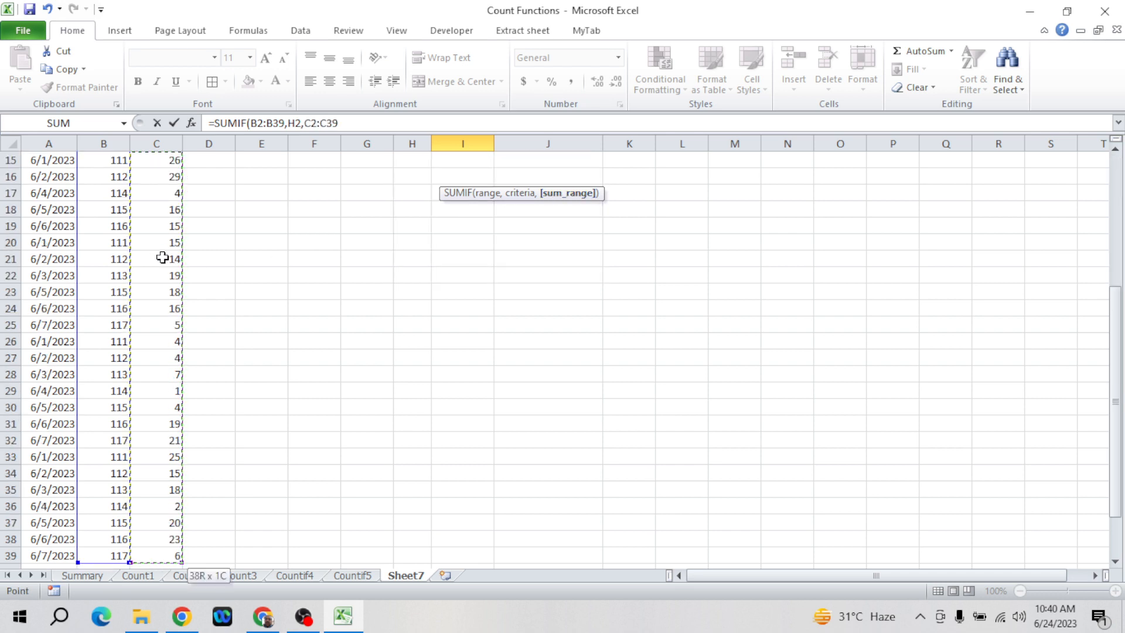
pyautogui.press('Return')
pyautogui.press('Up')
pyautogui.press('Up')
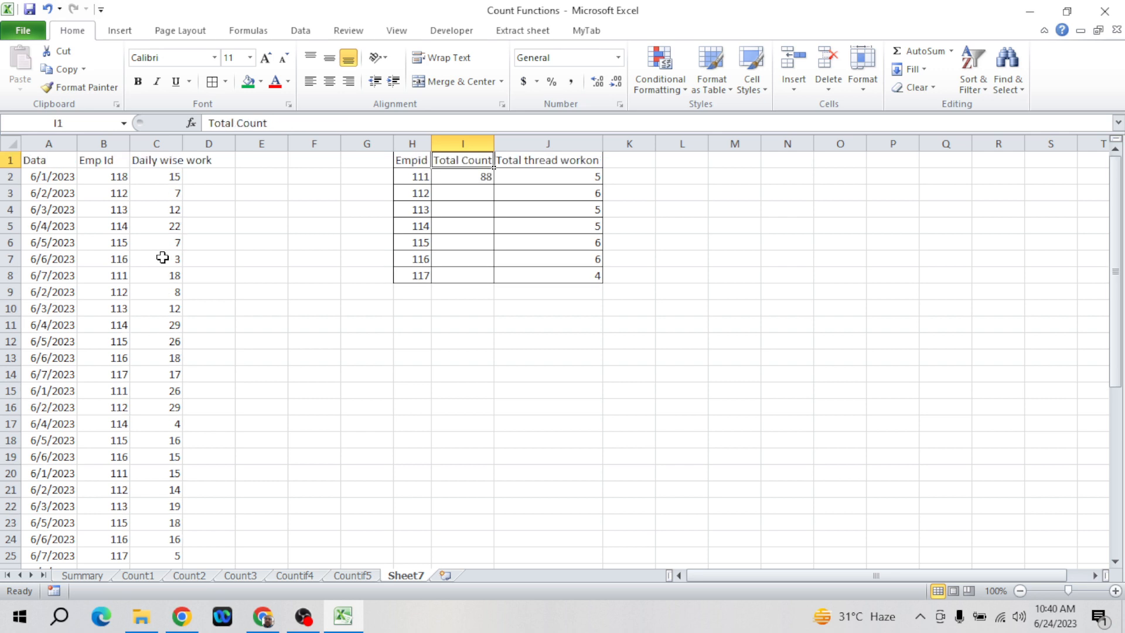
pyautogui.press('Down')
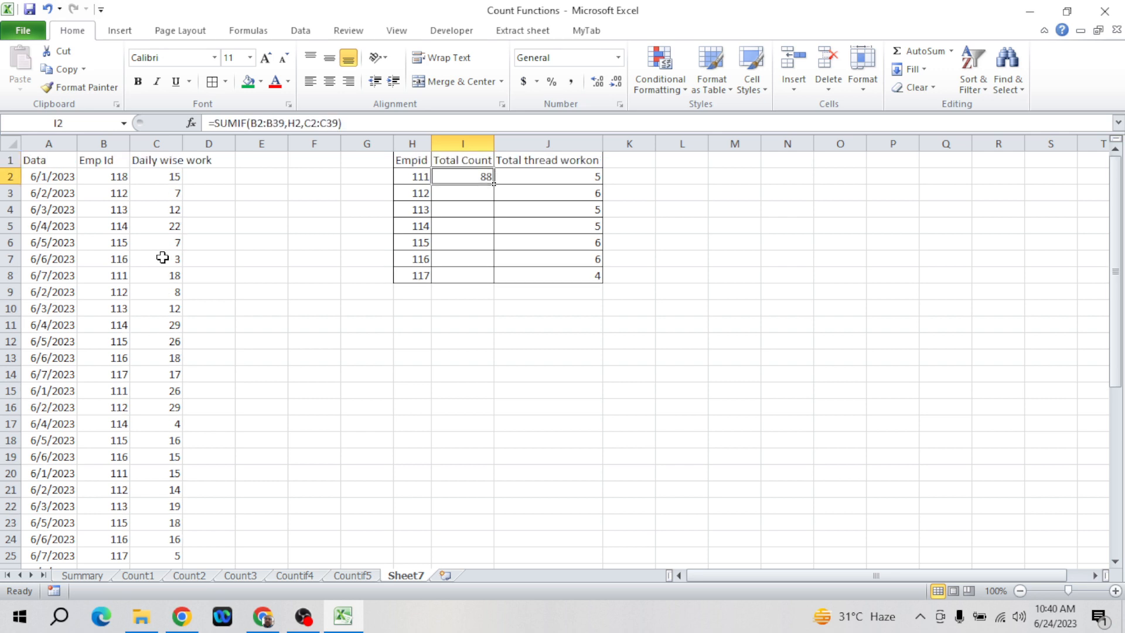
# - Fill the relative-reference SUMIF formula from I2 down to I8 and check the references in the copied cells
pyautogui.hotkey('shift', 'Down')
pyautogui.hotkey('shift', 'Down')
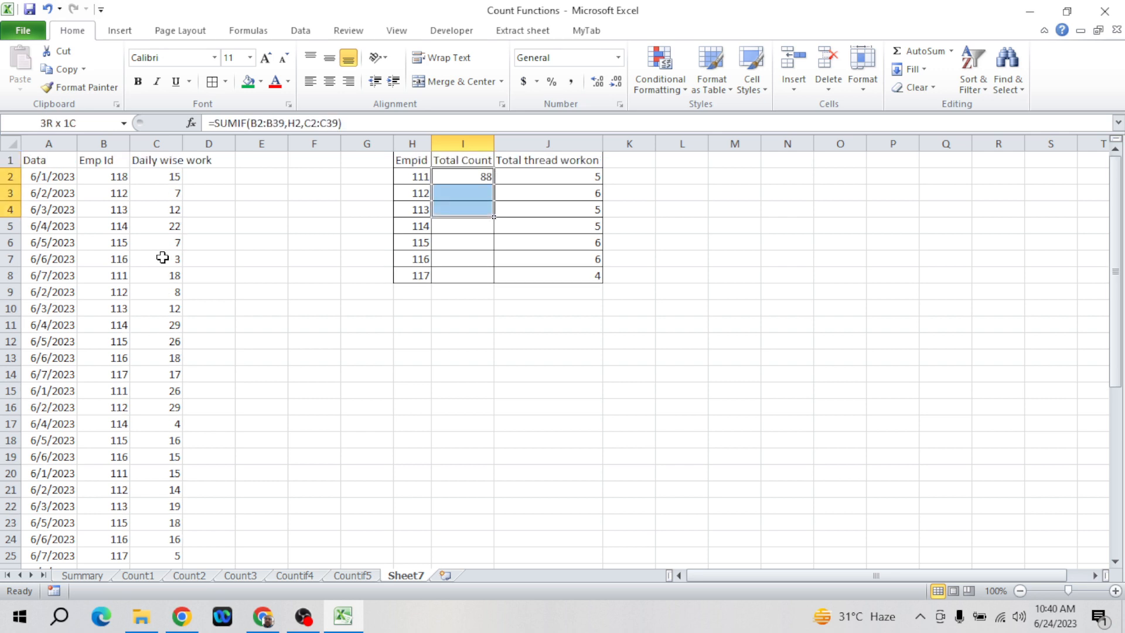
pyautogui.hotkey('shift', 'Down')
pyautogui.hotkey('shift', 'Down')
pyautogui.hotkey('shift', 'Down')
pyautogui.hotkey('shift', 'Down')
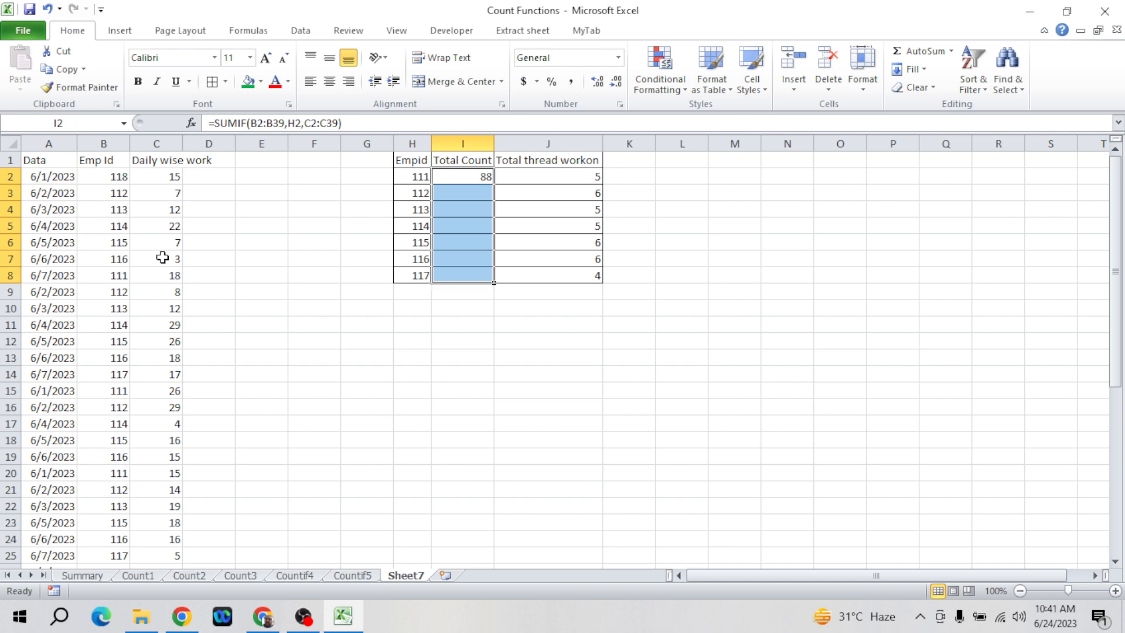
pyautogui.press('Up')
pyautogui.press('Down')
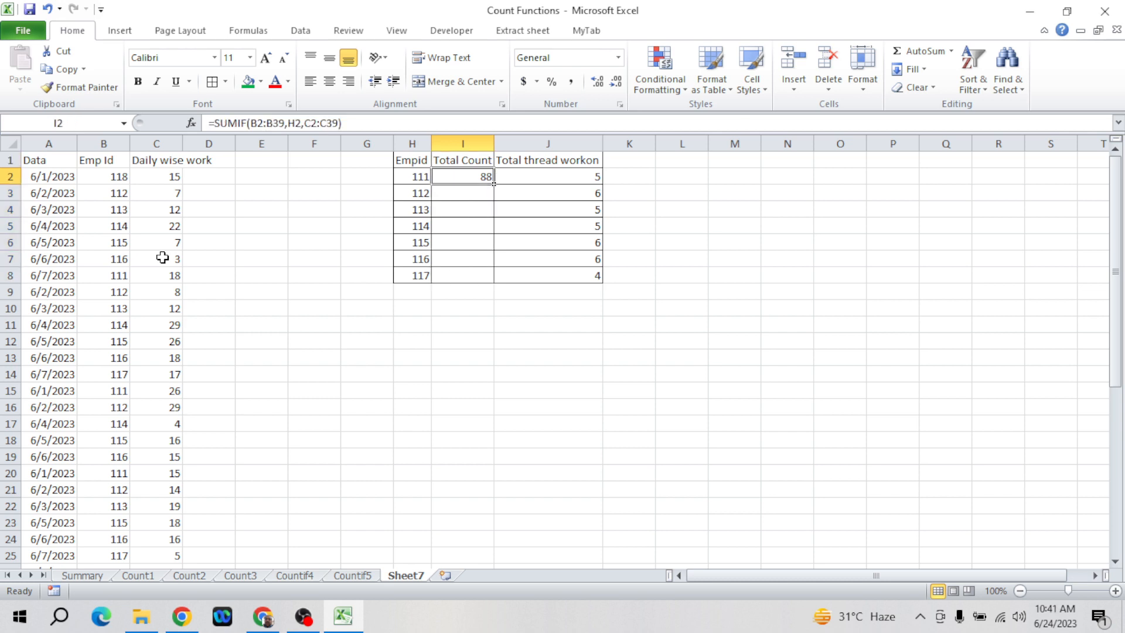
pyautogui.hotkey('shift', 'Down')
pyautogui.hotkey('shift', 'Down')
pyautogui.hotkey('shift', 'Down')
pyautogui.hotkey('shift', 'Down')
pyautogui.hotkey('shift', 'Down')
pyautogui.hotkey('shift', 'Down')
pyautogui.hotkey('ctrl', 'd')
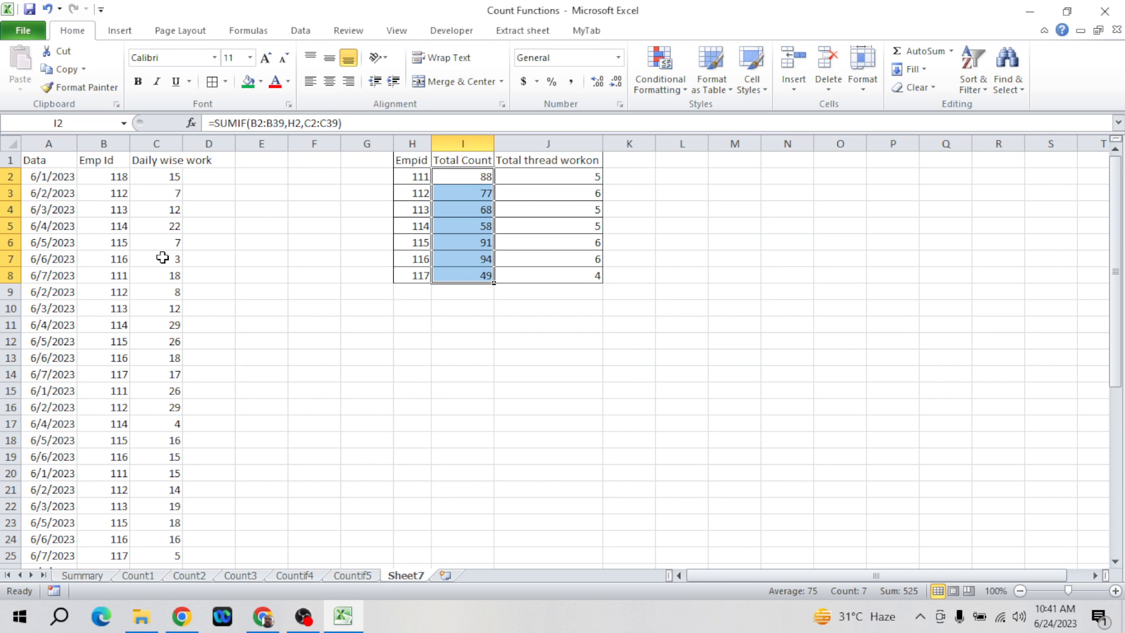
pyautogui.press('Down')
pyautogui.press('Down')
pyautogui.press('Down')
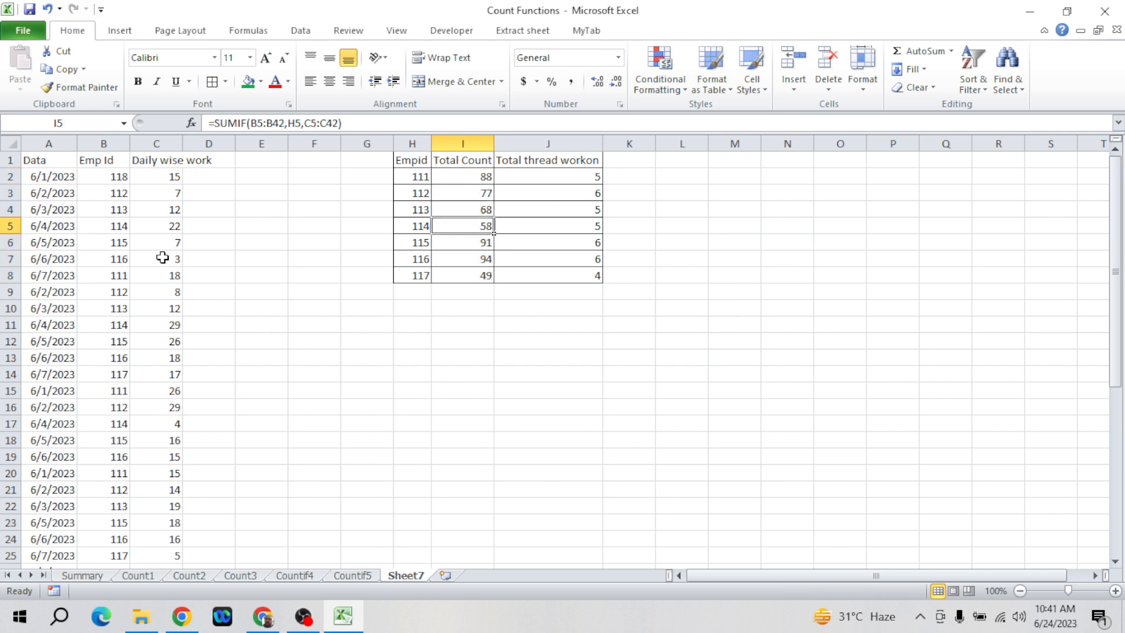
# - Make the Emp Id range in the I2 SUMIF formula absolute as $B$2:$B$39
pyautogui.press('Up')
pyautogui.press('Up')
pyautogui.press('Up')
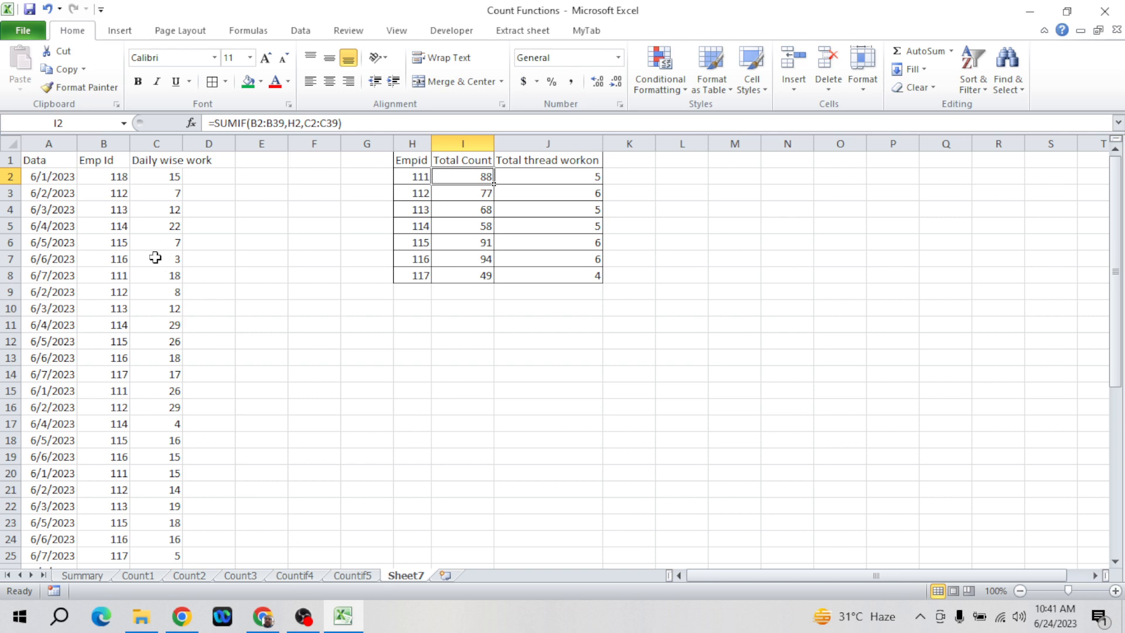
pyautogui.click(284, 122)
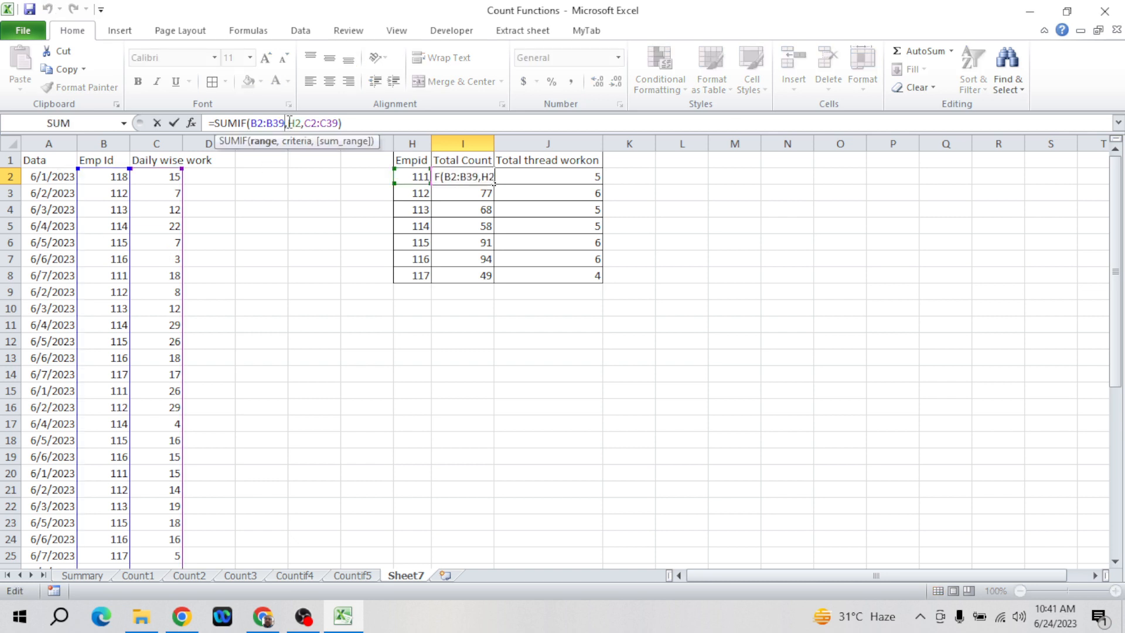
pyautogui.hotkey('shift', 'Left')
pyautogui.hotkey('shift', 'Left')
pyautogui.hotkey('shift', 'Left')
pyautogui.hotkey('shift', 'Left')
pyautogui.hotkey('shift', 'Left')
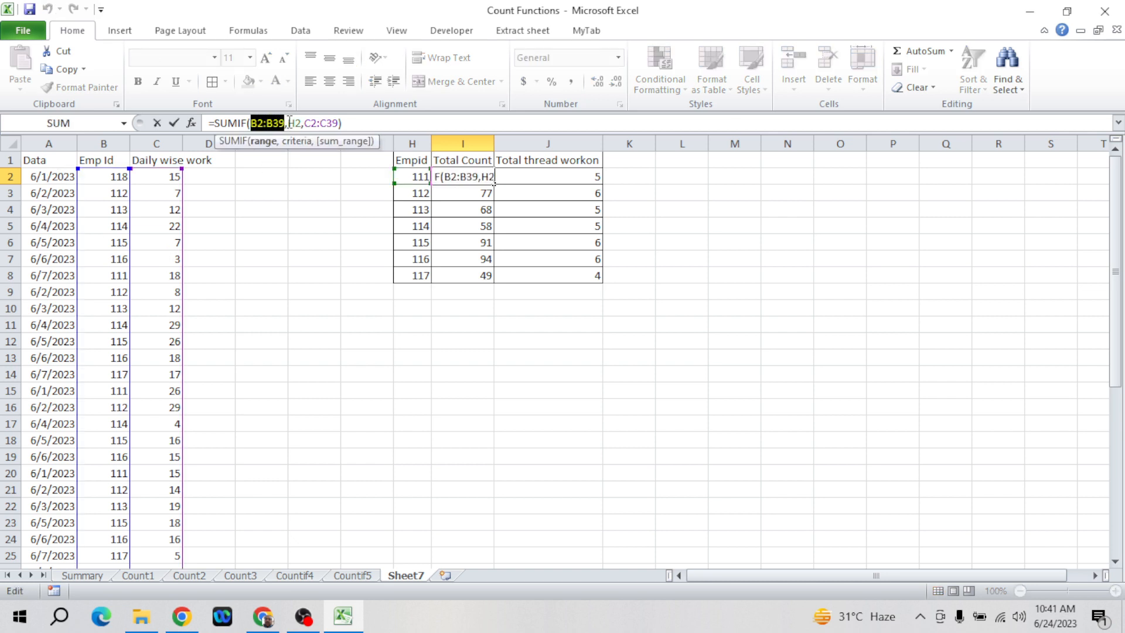
pyautogui.press('F4')
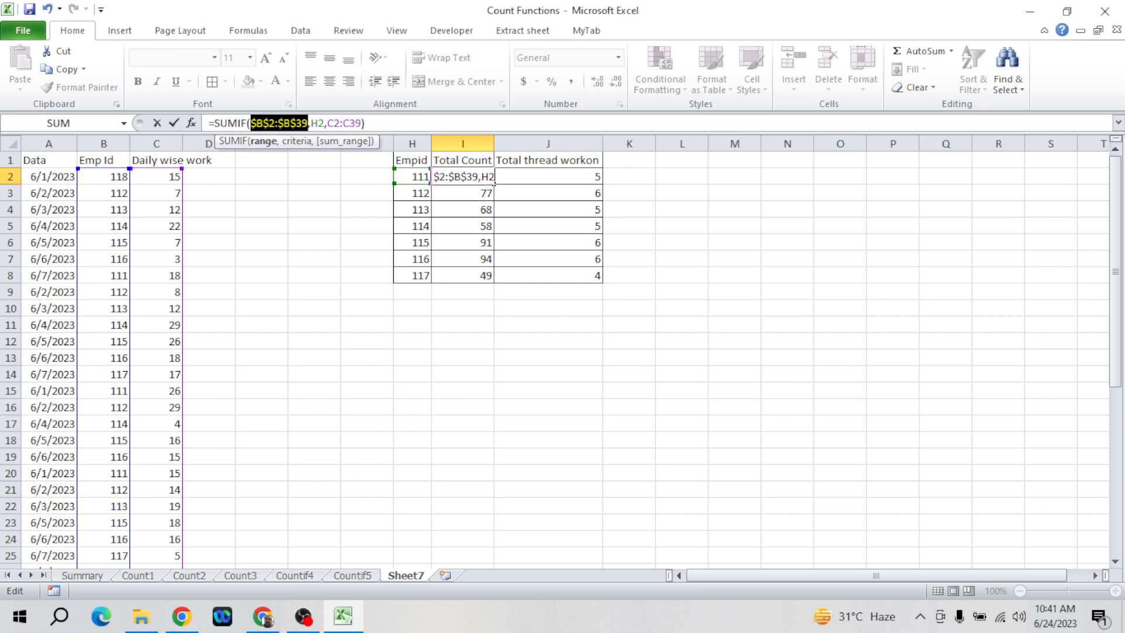
# - Make the sum range absolute as $C$2:$C$39 and enter the revised formula in I2
pyautogui.click(363, 124)
pyautogui.hotkey('shift', 'Left')
pyautogui.hotkey('shift', 'Left')
pyautogui.hotkey('shift', 'Left')
pyautogui.hotkey('shift', 'Left')
pyautogui.hotkey('shift', 'Left')
pyautogui.hotkey('shift', 'Left')
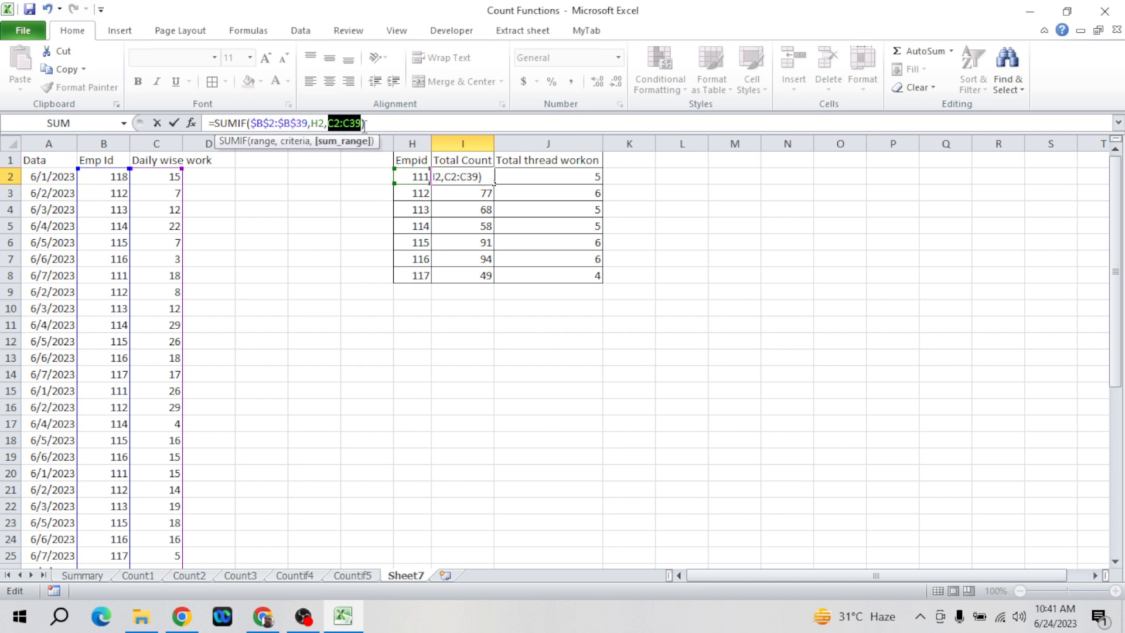
pyautogui.press('F4')
pyautogui.hotkey('ctrl', 'Return')
# - Fill the SUMIF formula with absolute ranges from I2 down to I8
pyautogui.hotkey('shift', 'Down')
pyautogui.hotkey('shift', 'Down')
pyautogui.hotkey('shift', 'Down')
pyautogui.hotkey('shift', 'Down')
pyautogui.hotkey('shift', 'Down')
pyautogui.hotkey('shift', 'Down')
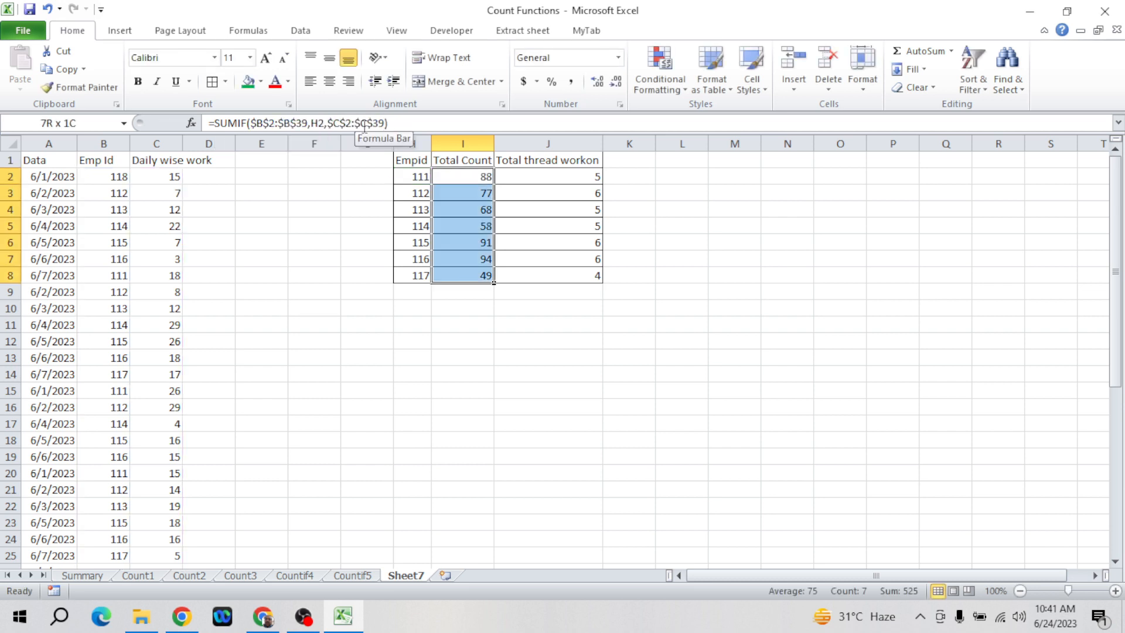
# - Examine the copied SUMIF formulas in Total Count and the values in the Total Count and Total thread workon columns
pyautogui.press('Down')
pyautogui.press('Down')
pyautogui.press('Down')
pyautogui.press('Down')
pyautogui.press('Down')
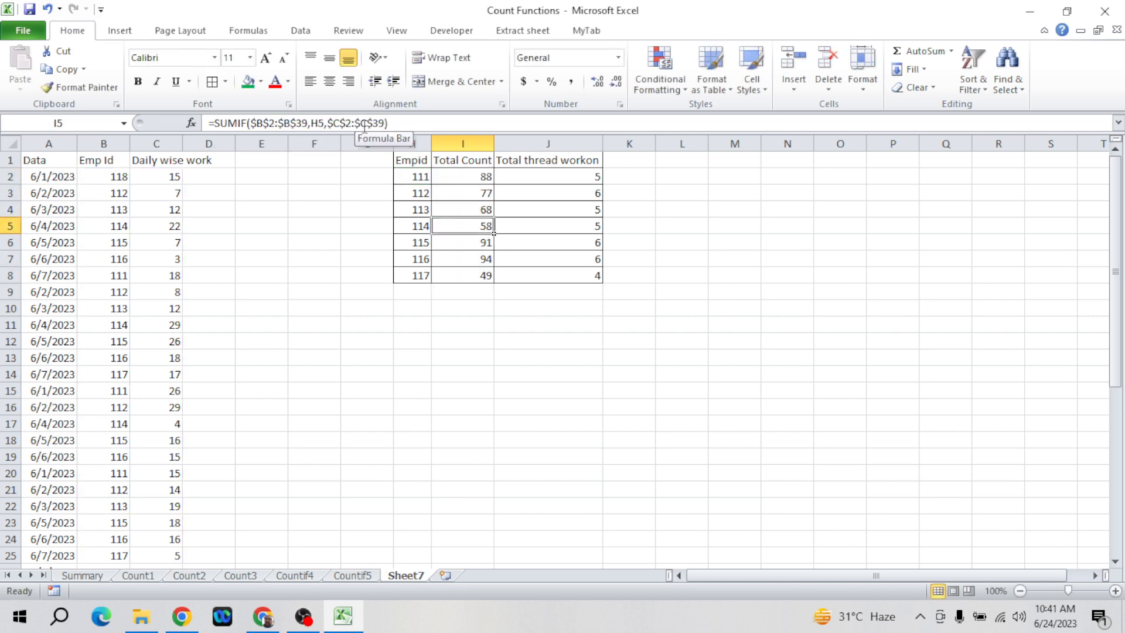
pyautogui.press('Up')
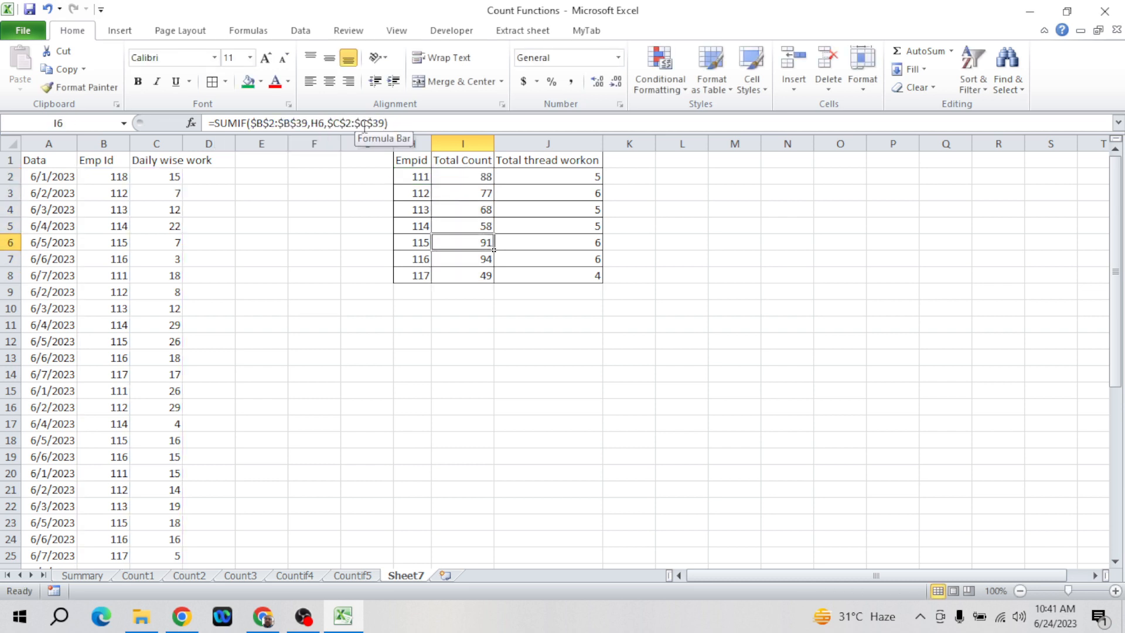
pyautogui.click(454, 126)
pyautogui.press('Escape')
pyautogui.click(473, 178)
pyautogui.hotkey('ctrl', 'shift', 'Down')
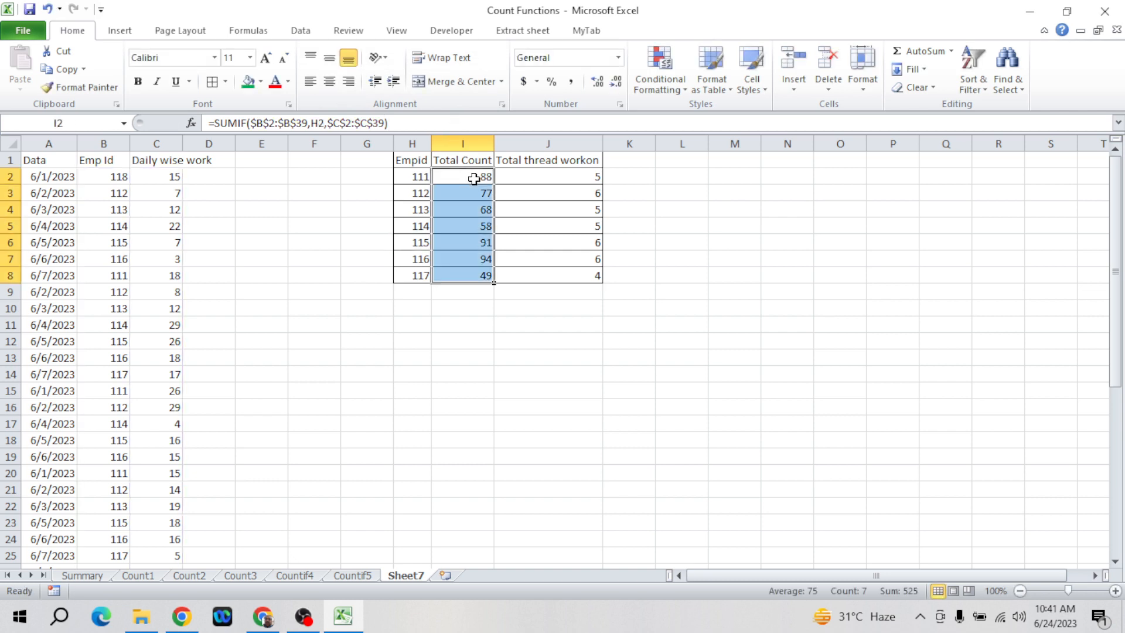
pyautogui.press('Right')
pyautogui.hotkey('ctrl', 'shift', 'Down')
pyautogui.press('Up')
pyautogui.press('Down')
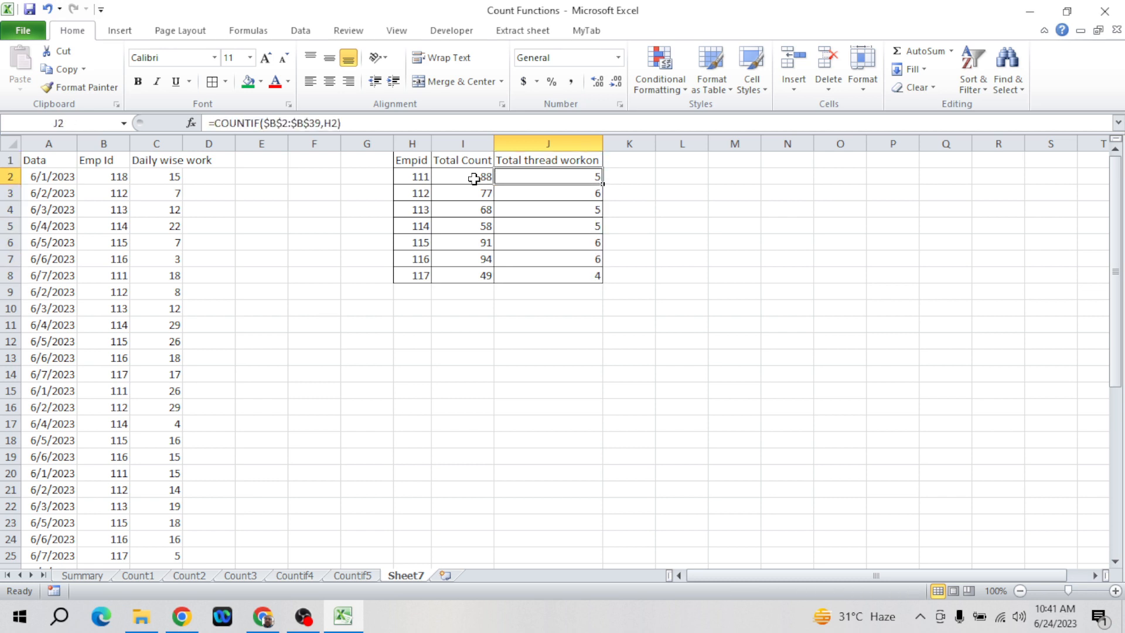
# - Enter =A2+1 in A3 so the date is one day after the date in A2
pyautogui.click(42, 219)
pyautogui.hotkey('ctrl', 'Up')
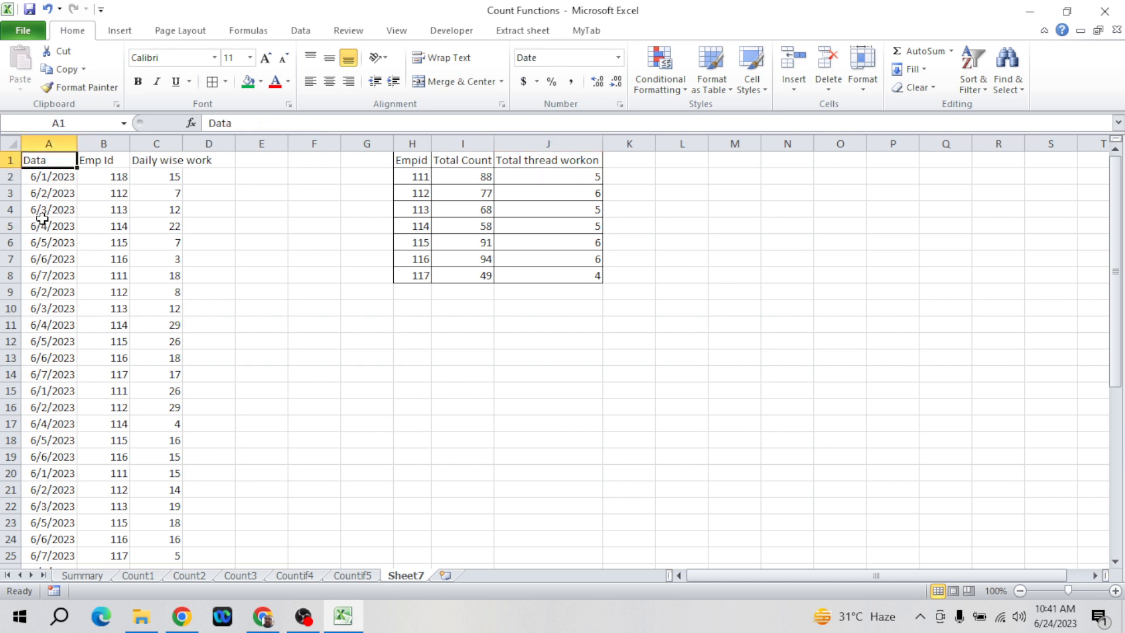
pyautogui.press('Down')
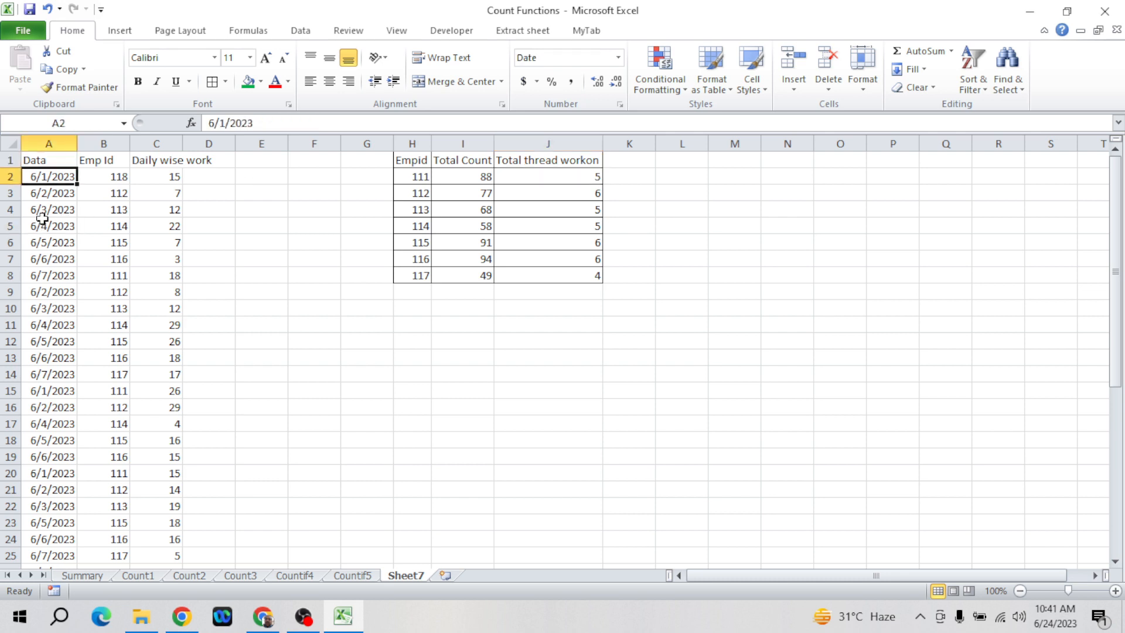
pyautogui.press('Down')
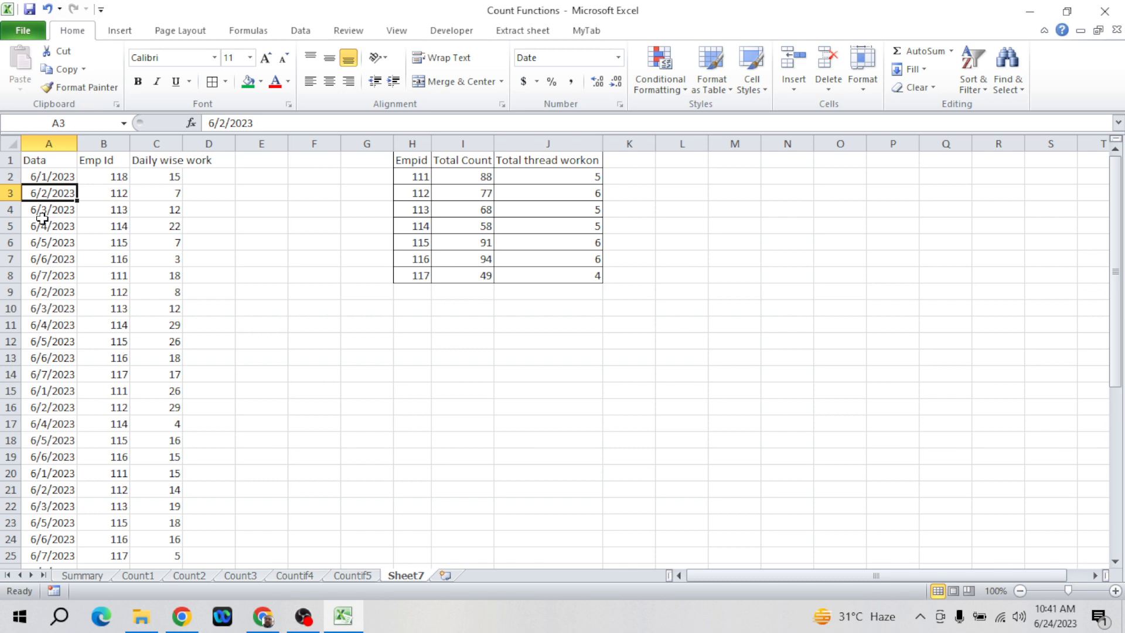
pyautogui.write('=')
pyautogui.press('Up')
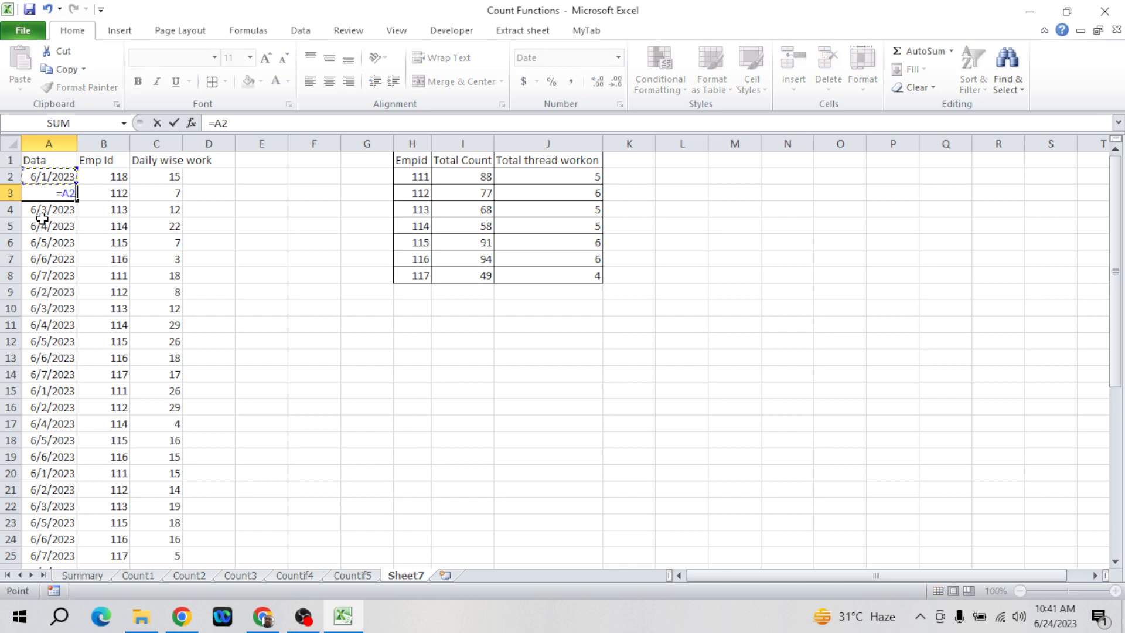
pyautogui.write('+1')
pyautogui.press('Return')
# - Fill the next-day date formula from A3 down to A39 and review the dates in the Data column
pyautogui.press('Up')
pyautogui.hotkey('ctrl', 'shift', 'Down')
pyautogui.hotkey('ctrl', 'd')
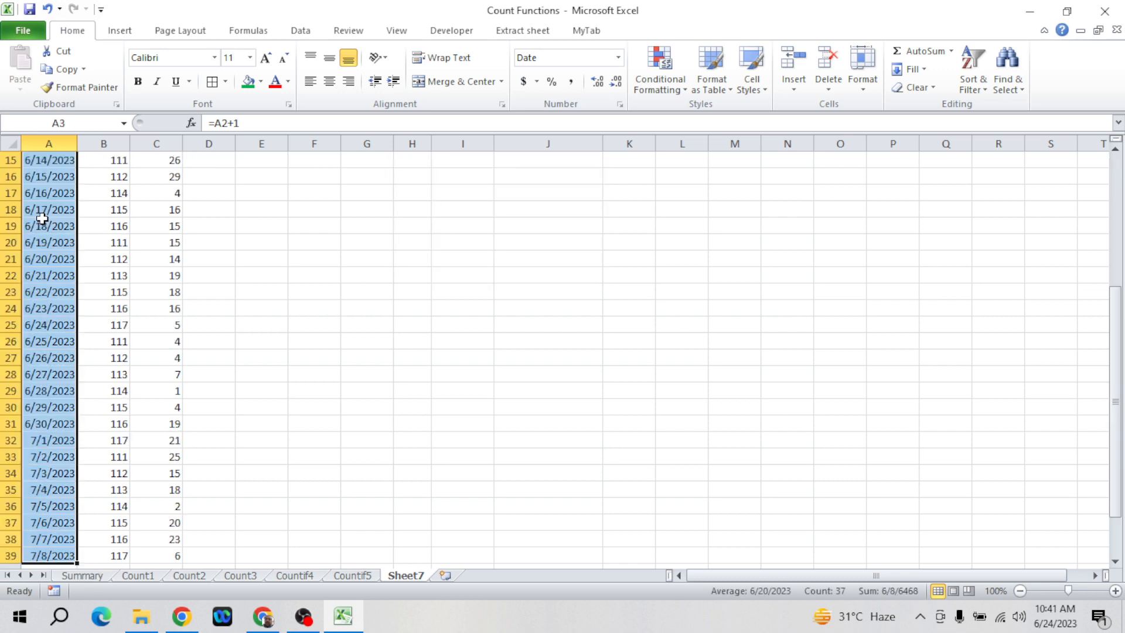
pyautogui.press('Up')
pyautogui.hotkey('ctrl', 'Down')
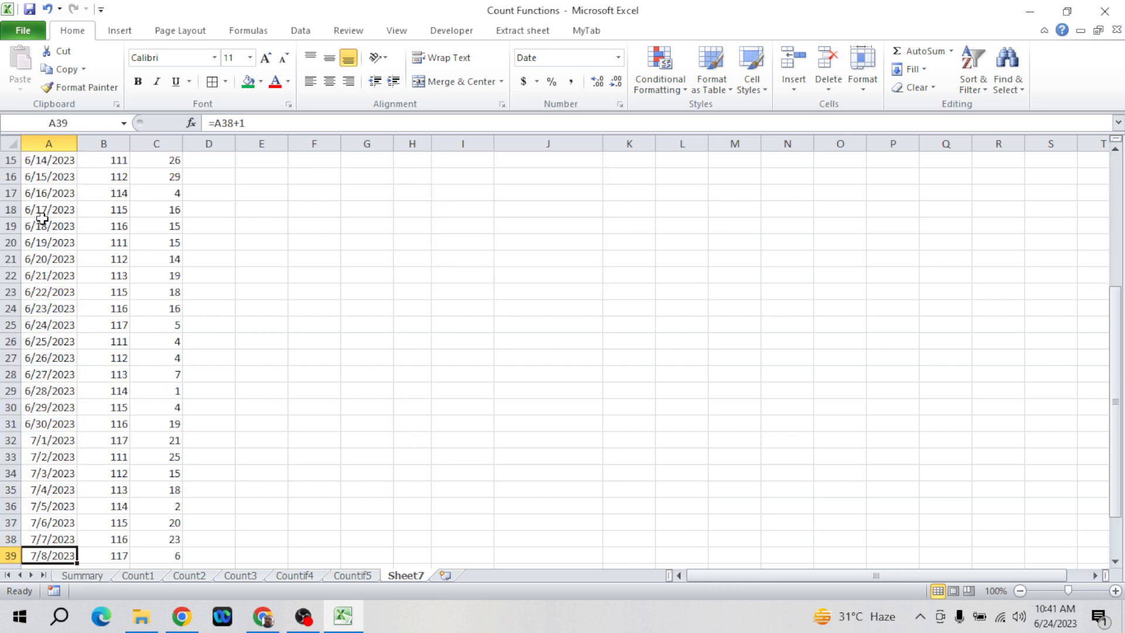
pyautogui.press('Up')
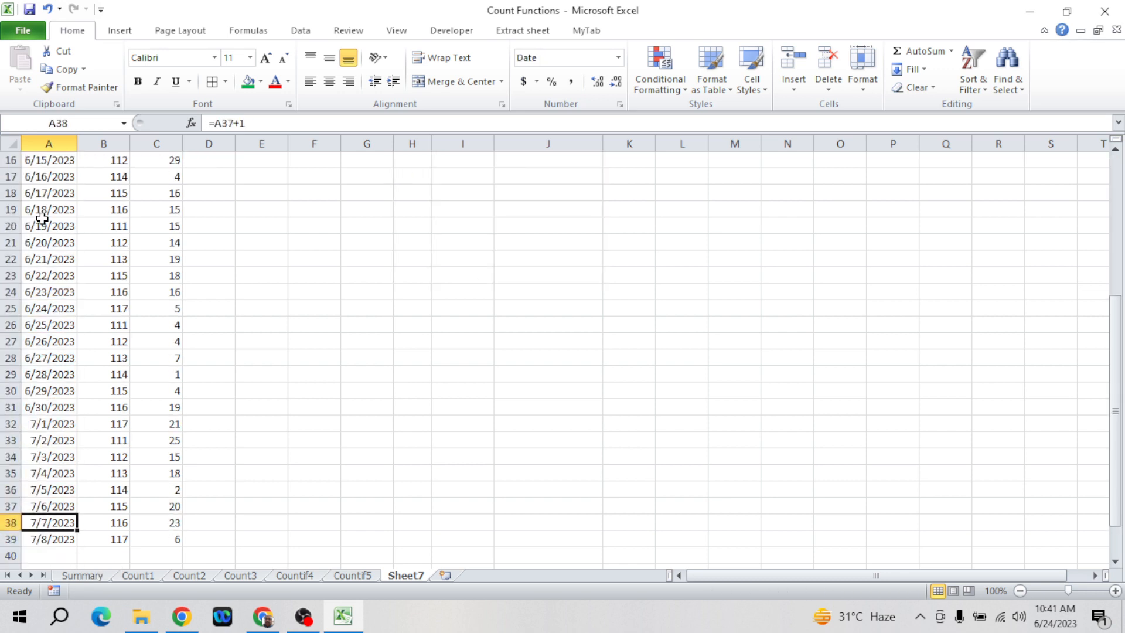
pyautogui.hotkey('ctrl', 'Up')
pyautogui.press('Down')
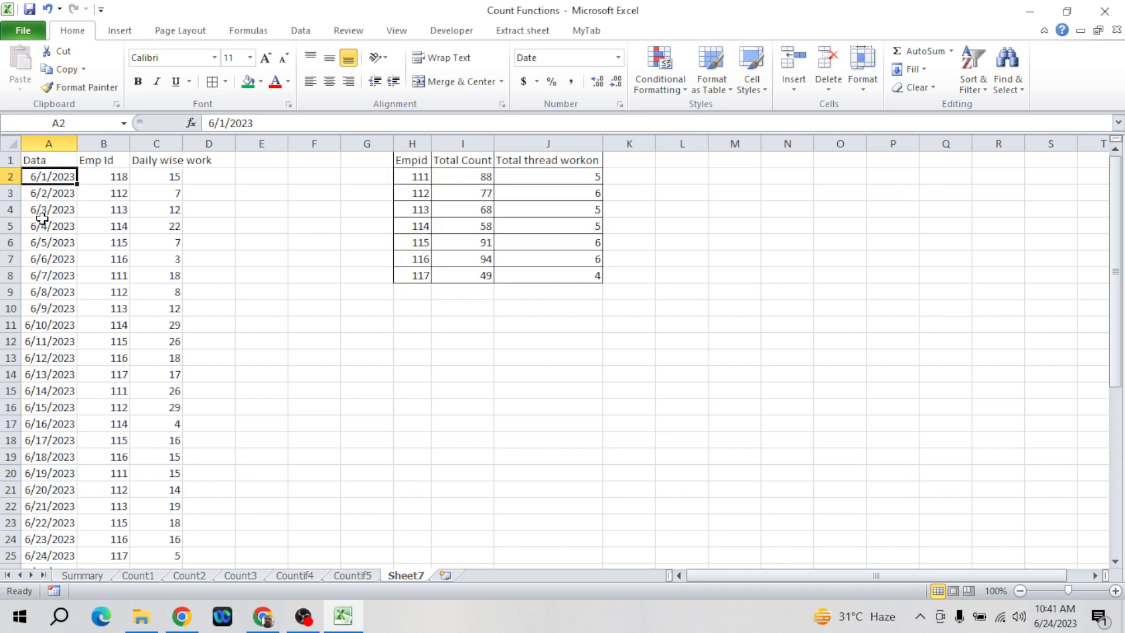
pyautogui.click(42, 217)
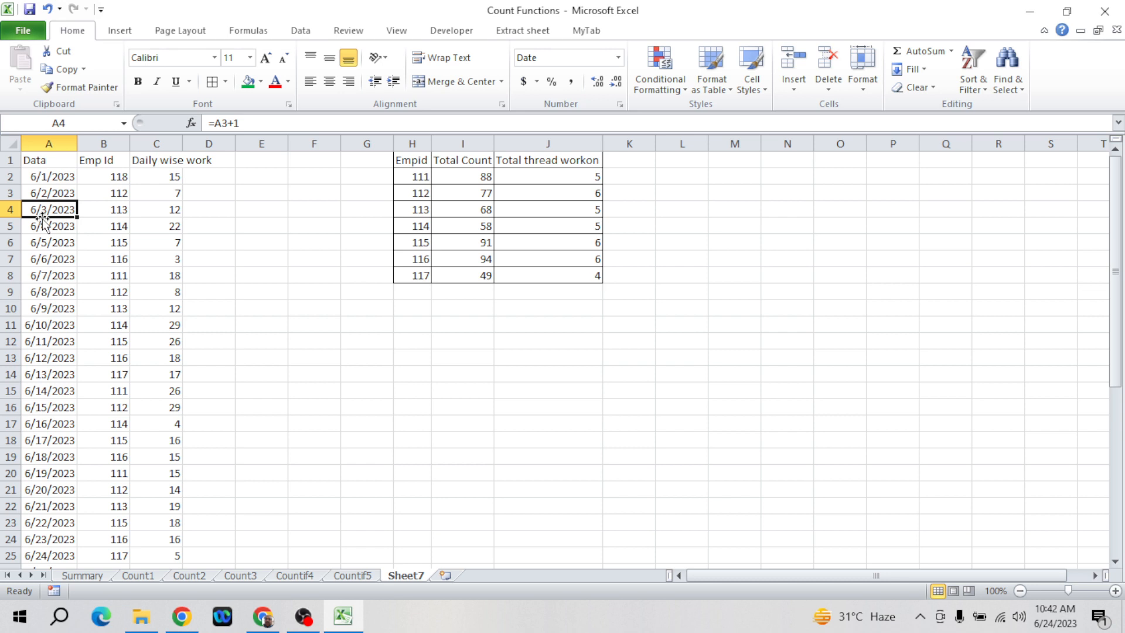
# - Convert the date formulas in A2:A39 to static values by pasting the copied range over itself as values
pyautogui.press('Up')
pyautogui.press('Up')
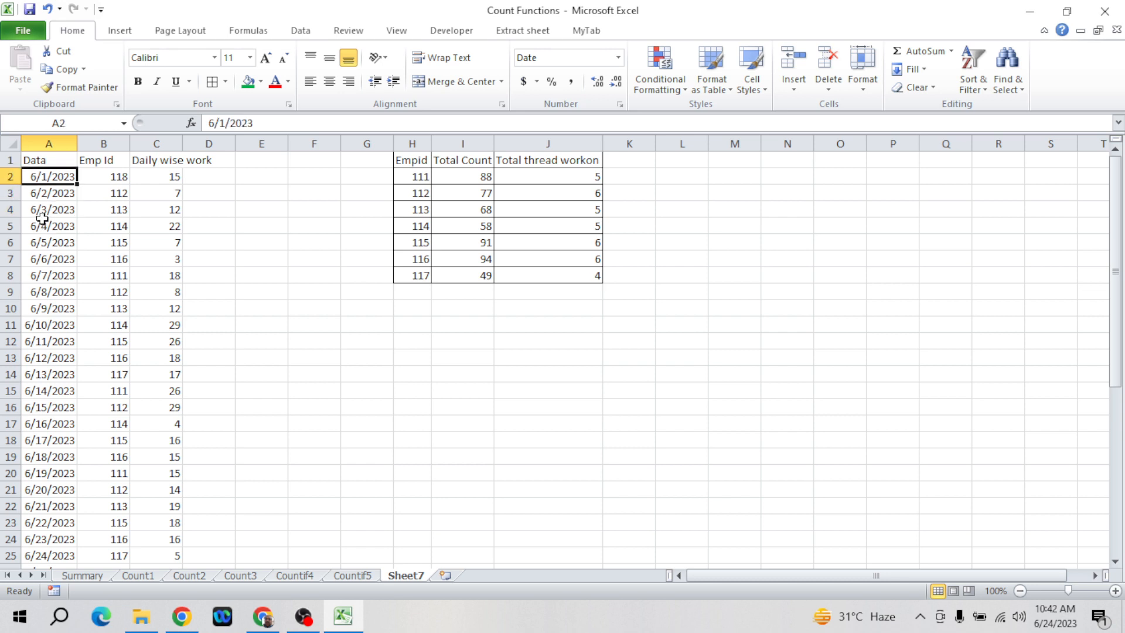
pyautogui.hotkey('ctrl', 'shift', 'Down')
pyautogui.hotkey('ctrl', 'c')
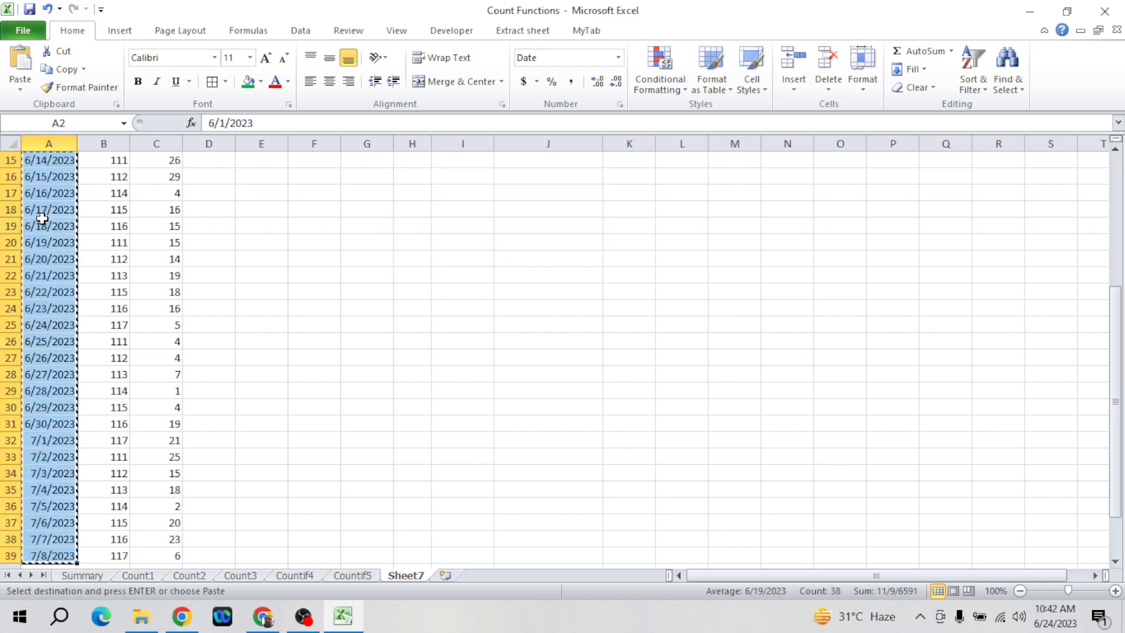
pyautogui.hotkey('alt', 'e')
pyautogui.press('s')
pyautogui.press('v')
pyautogui.press('Return')
pyautogui.hotkey('ctrl', 'Up')
pyautogui.press('Down')
pyautogui.hotkey('shift', 'Down')
pyautogui.hotkey('shift', 'Down')
pyautogui.hotkey('shift', 'Down')
pyautogui.hotkey('shift', 'Down')
pyautogui.hotkey('shift', 'Down')
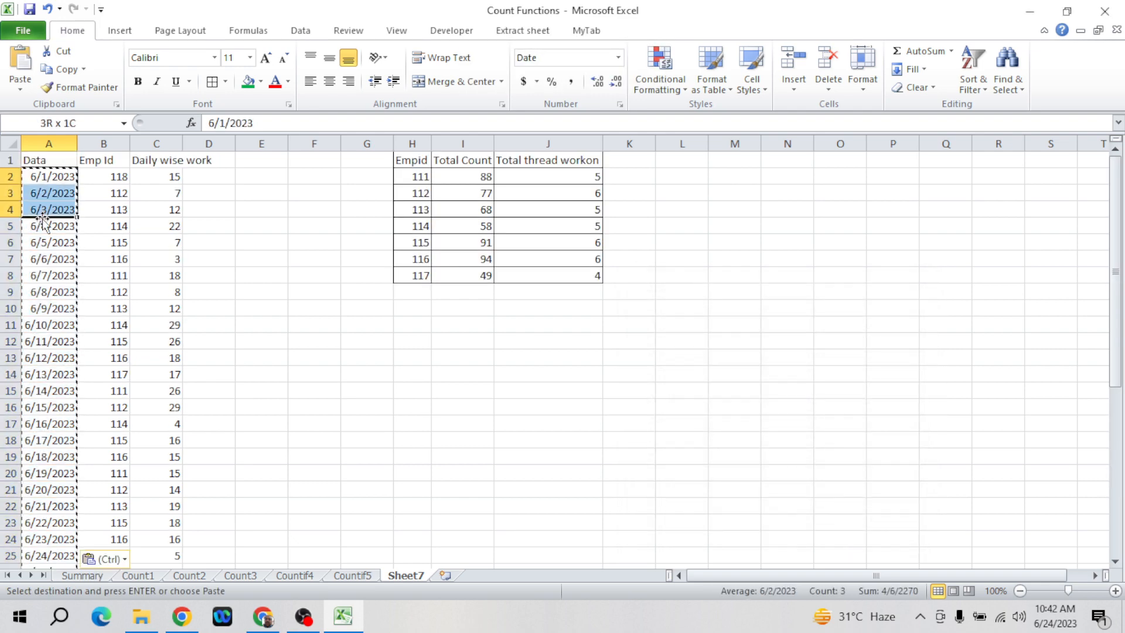
pyautogui.press('Escape')
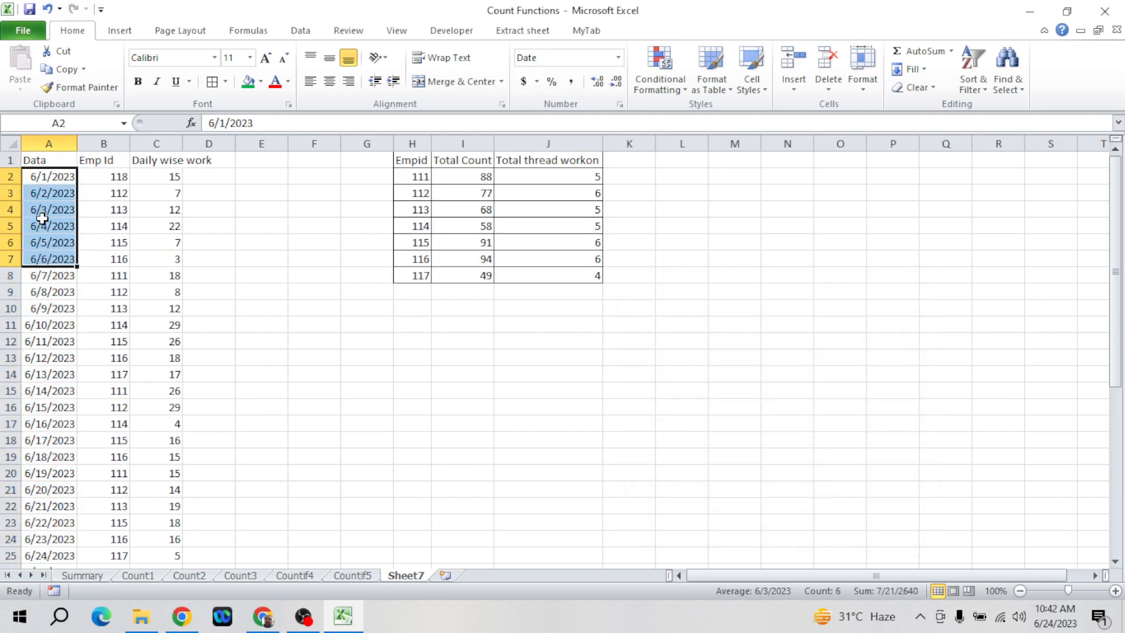
# - Examine the SUMIF formula in I2 and the COUNTIF formula in J2 of the employee summary table
pyautogui.press('Up')
pyautogui.press('Right')
pyautogui.press('Right')
pyautogui.press('Right')
pyautogui.press('Right')
pyautogui.press('Right')
pyautogui.press('Right')
pyautogui.press('Right')
pyautogui.press('Right')
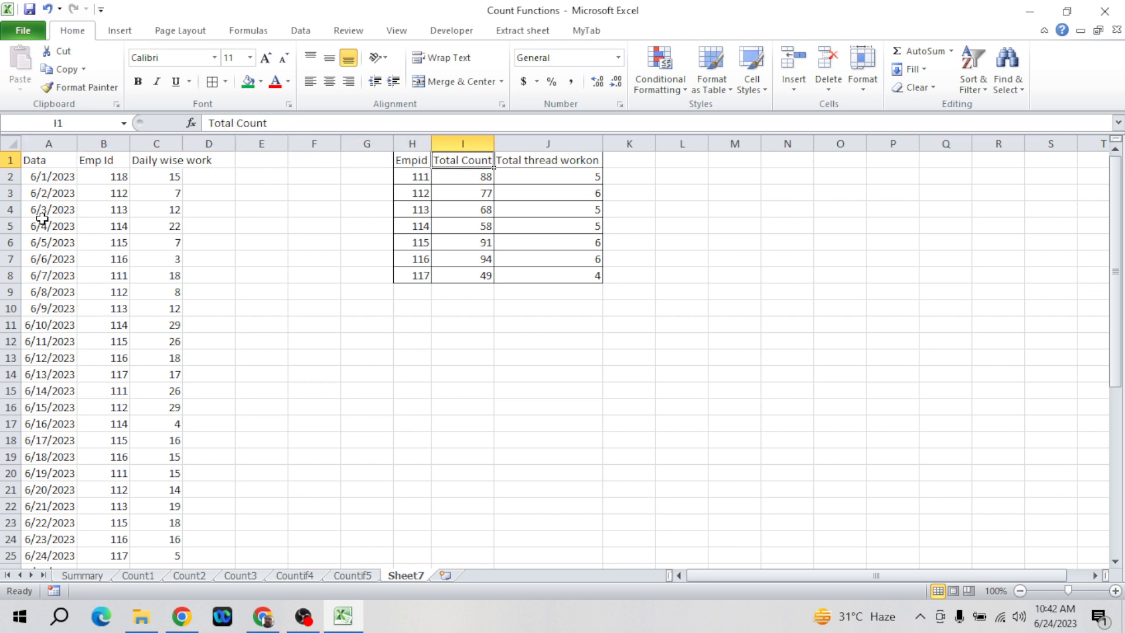
pyautogui.press('Down')
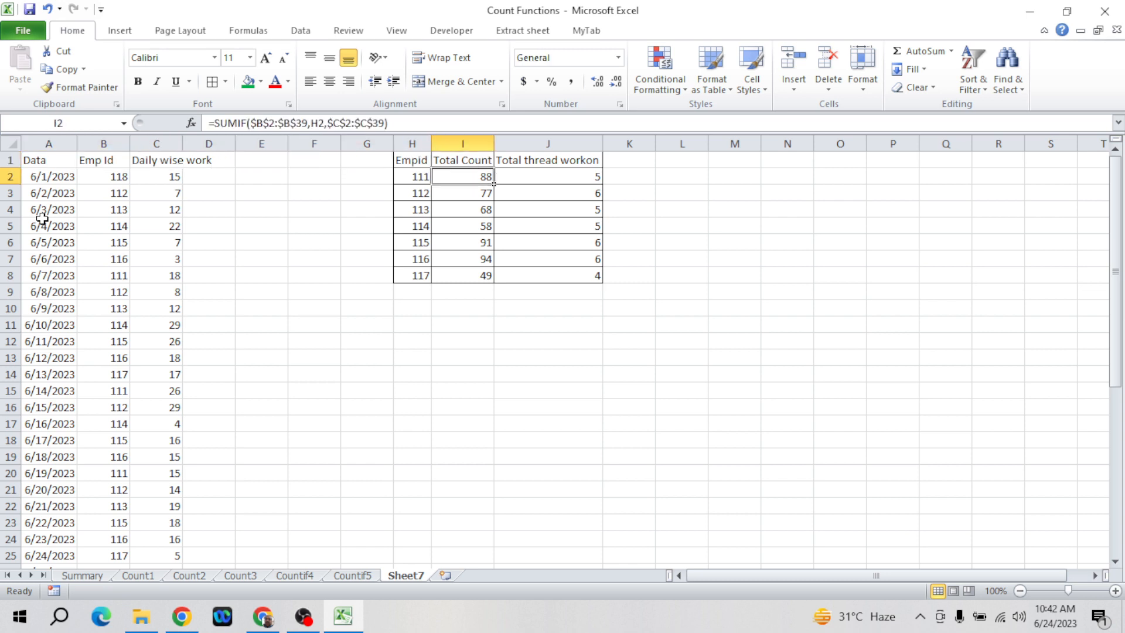
pyautogui.click(177, 177)
pyautogui.press('Right')
pyautogui.press('Right')
pyautogui.press('Right')
pyautogui.press('Right')
pyautogui.press('Right')
pyautogui.press('Right')
pyautogui.press('Right')
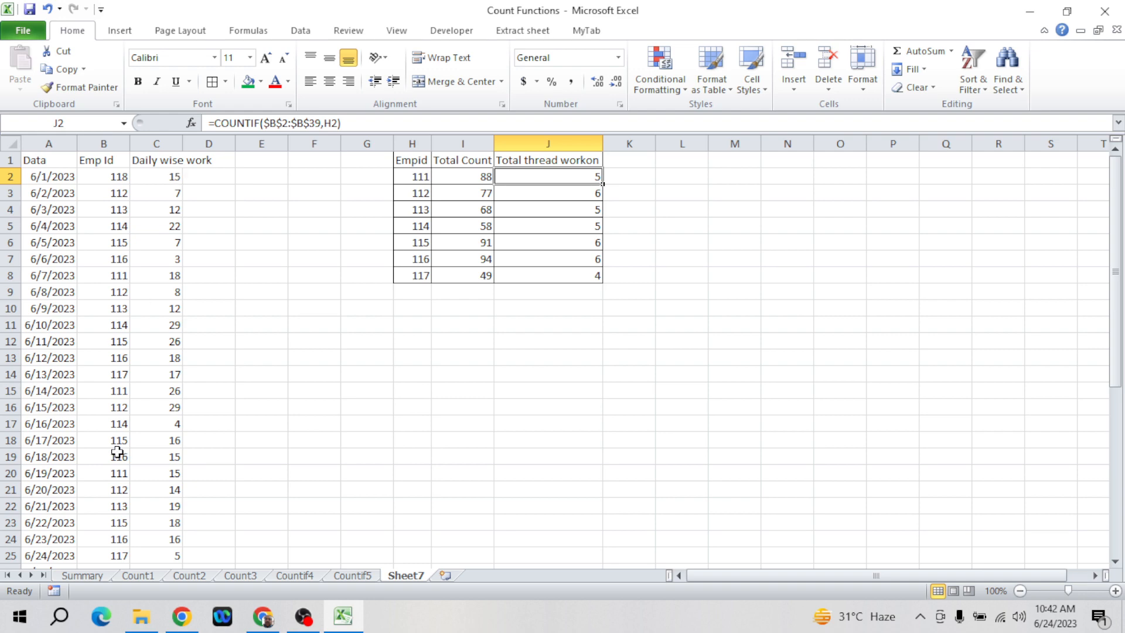
# - Review the wildcard count examples on the Countif5 sheet
pyautogui.click(352, 575)
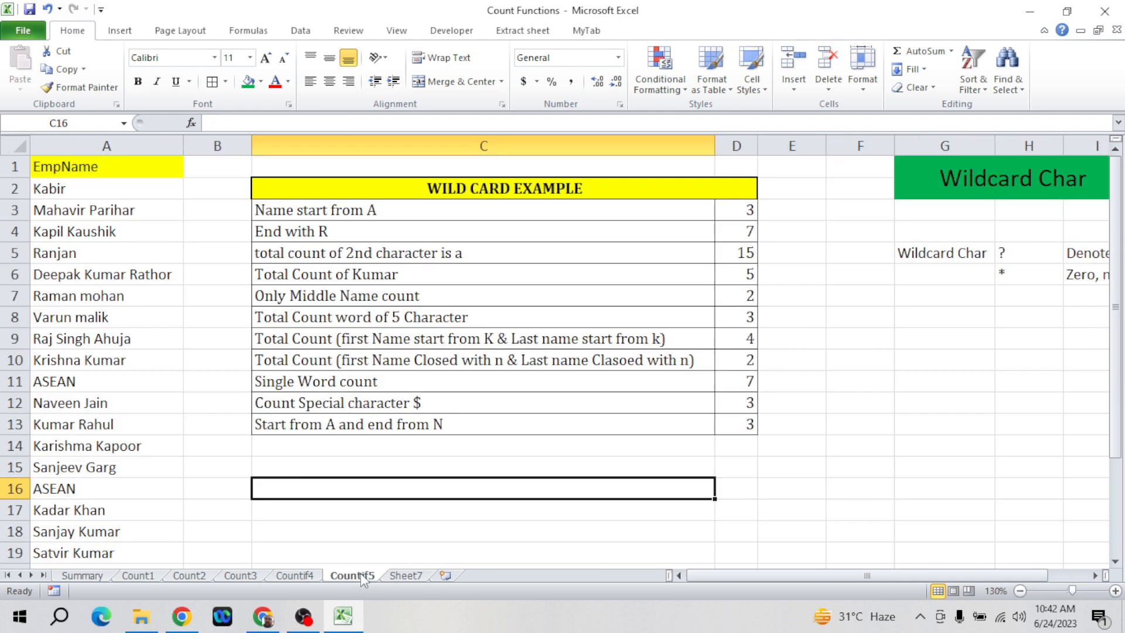
pyautogui.click(474, 406)
pyautogui.hotkey('ctrl', 'Up')
pyautogui.press('Up')
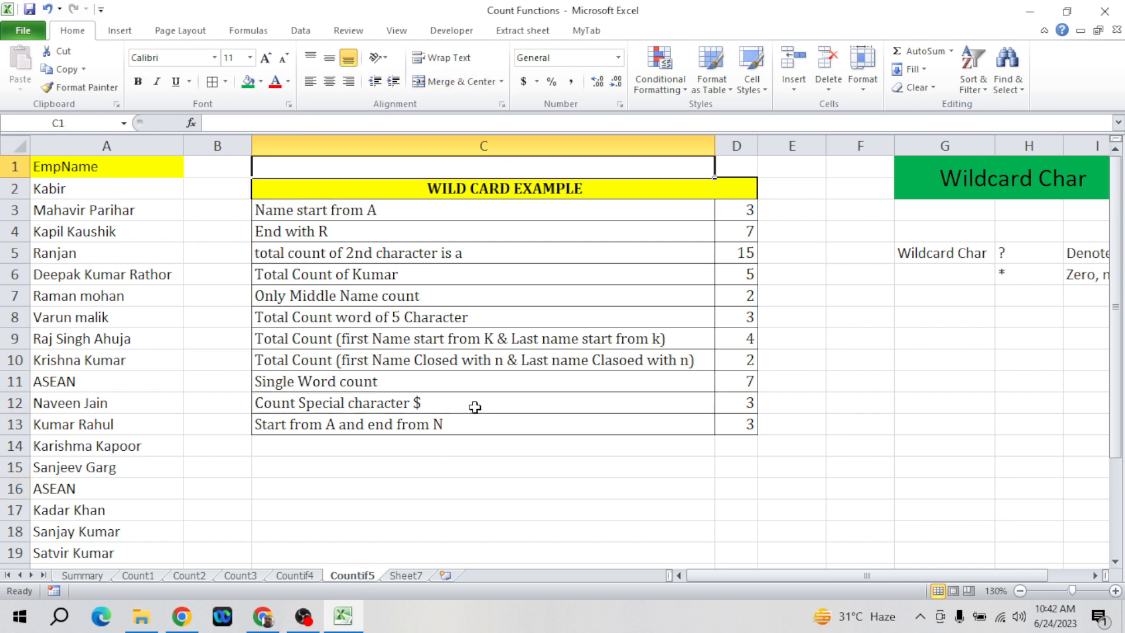
pyautogui.press('Right')
pyautogui.press('Right')
pyautogui.press('Right')
pyautogui.press('Down')
pyautogui.press('Down')
pyautogui.press('Left')
pyautogui.press('Left')
pyautogui.press('Left')
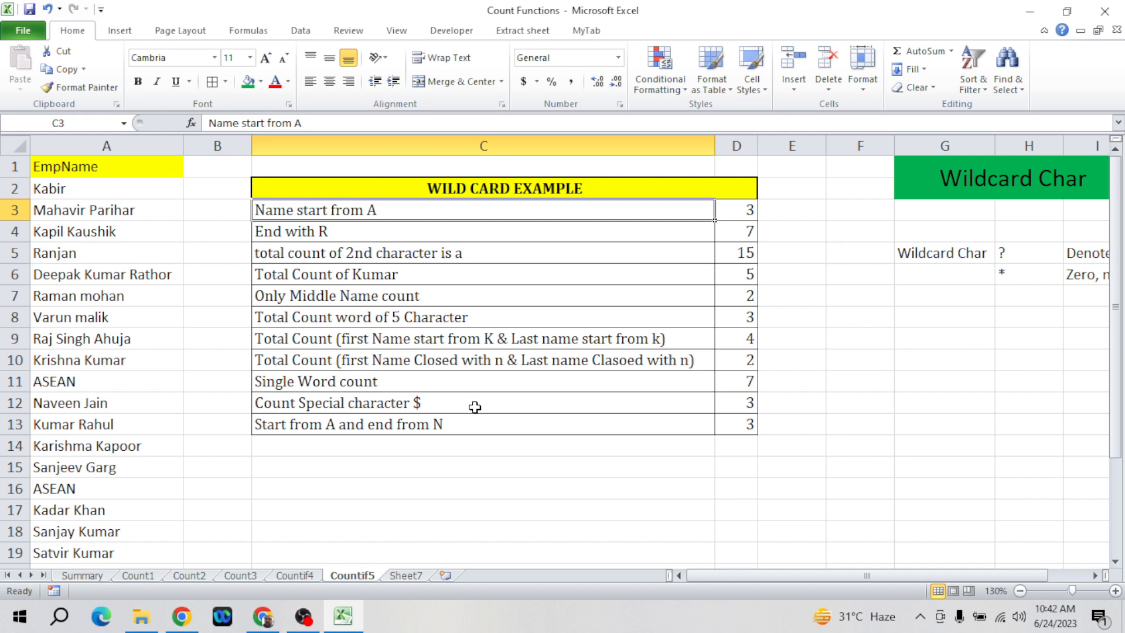
# - Review the region counts by value and by reference on the Countif4 sheet
pyautogui.hotkey('ctrl', 'pageup')
pyautogui.press('Down')
pyautogui.press('Down')
pyautogui.press('Right')
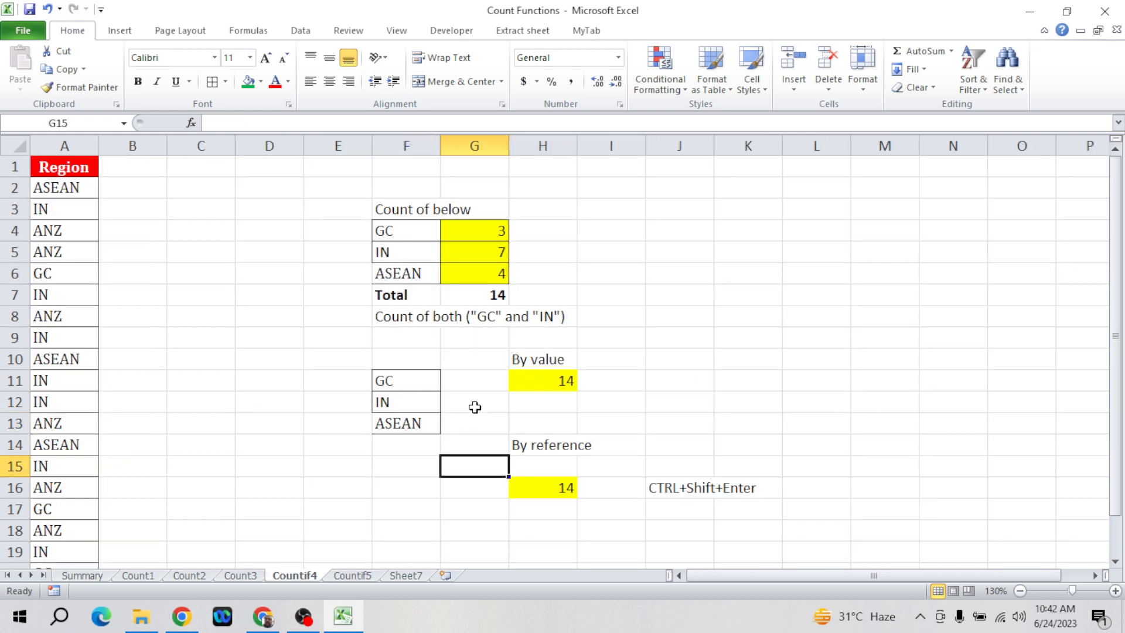
pyautogui.press('Up')
pyautogui.press('Up')
pyautogui.press('Up')
pyautogui.press('Up')
pyautogui.press('Up')
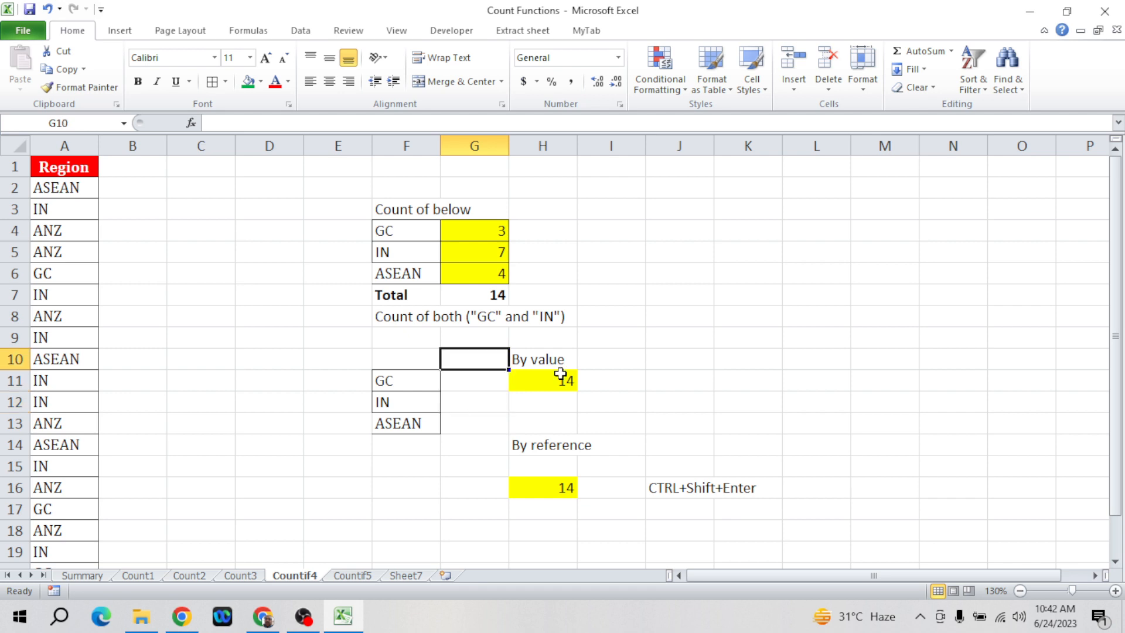
pyautogui.click(487, 280)
# - Make the Countif by Value and Countif by Ref headings in H5:I5 of the Count3 sheet bold
pyautogui.hotkey('ctrl', 'pageup')
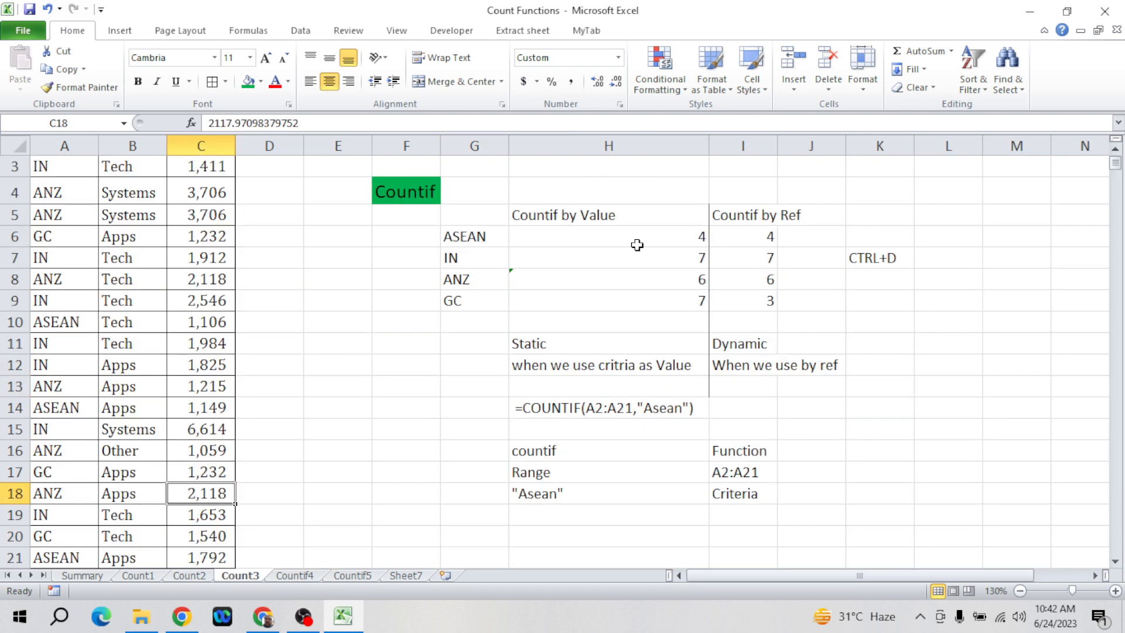
pyautogui.click(654, 217)
pyautogui.press('Right')
pyautogui.click(654, 217)
pyautogui.hotkey('shift', 'Right')
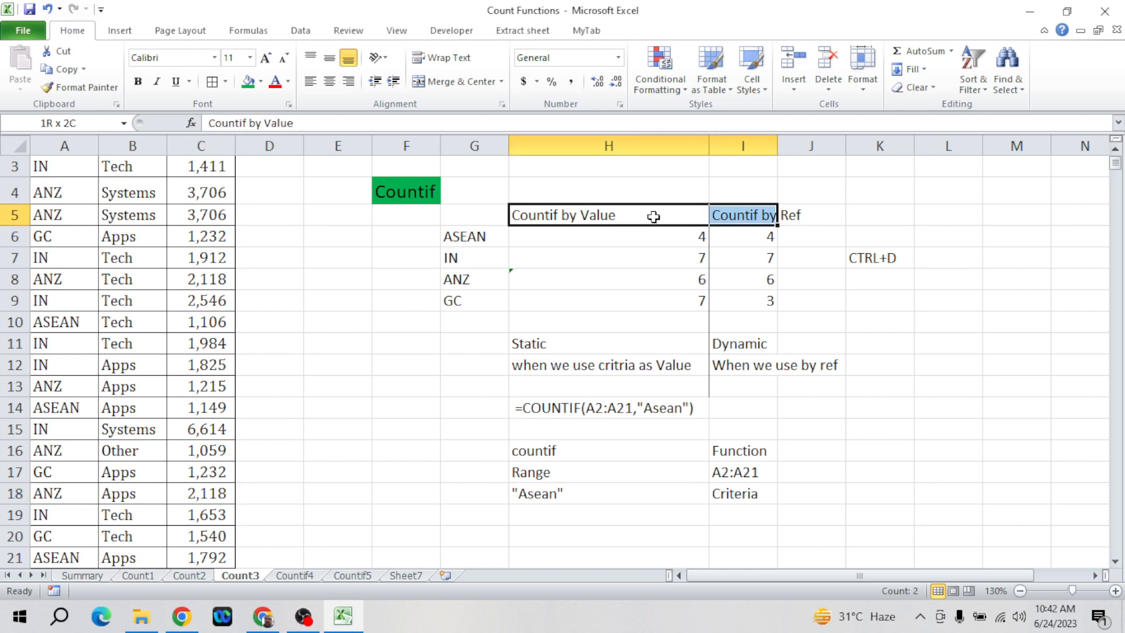
pyautogui.hotkey('ctrl', 'b')
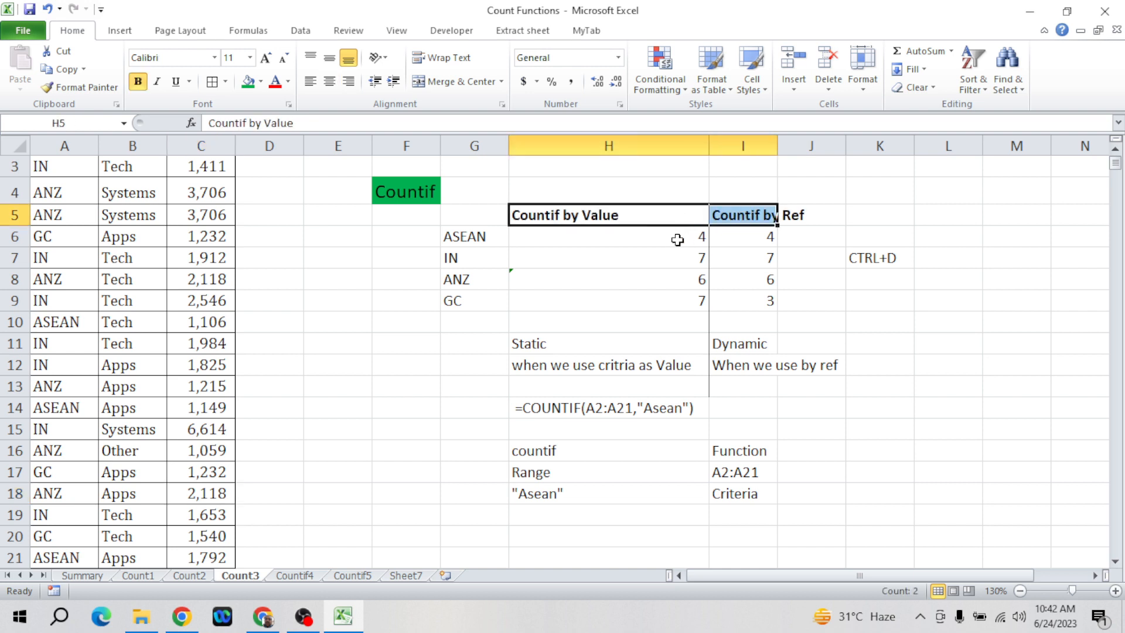
# - Compare the COUNTIF formulas with typed criteria in column H to those with cell-reference criteria in I6:I9
pyautogui.click(666, 240)
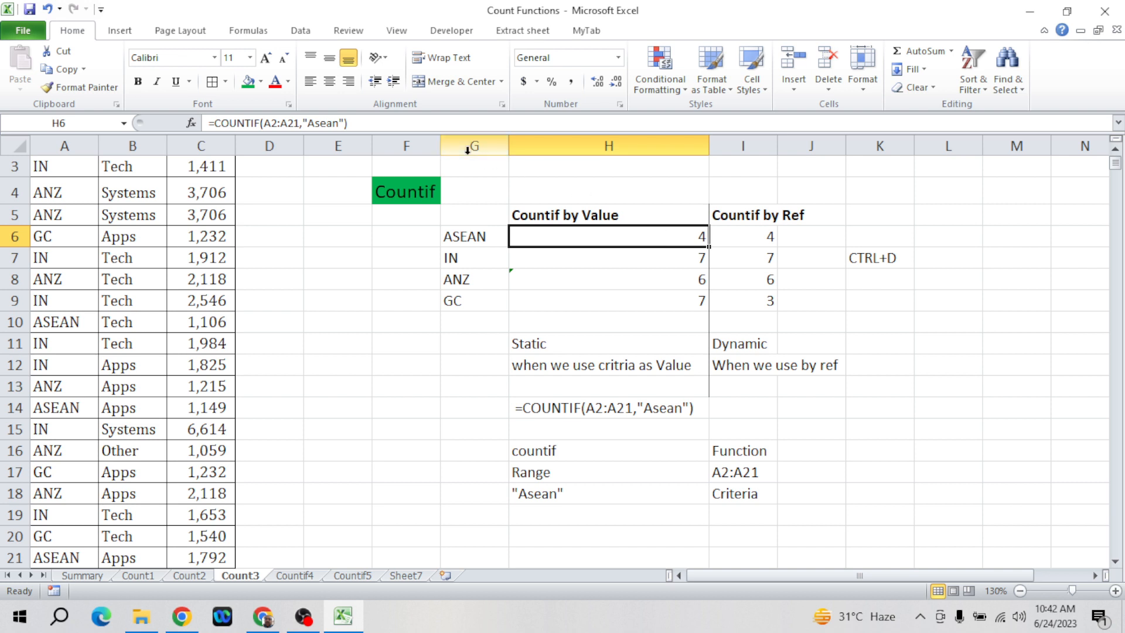
pyautogui.press('Down')
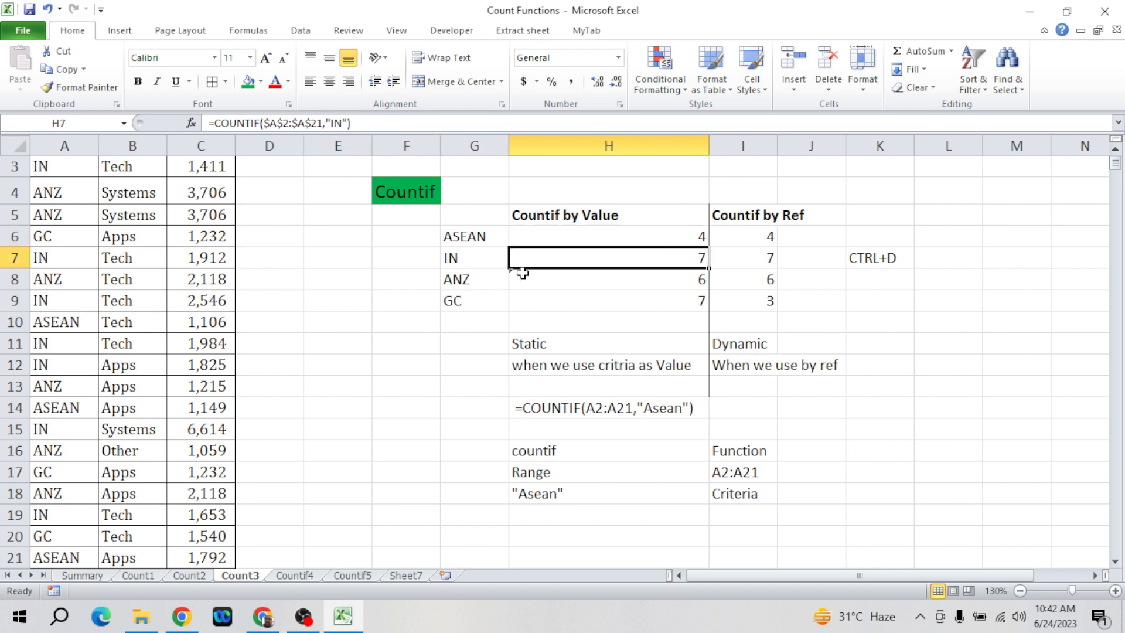
pyautogui.write('0')
pyautogui.press('Escape')
pyautogui.press('Up')
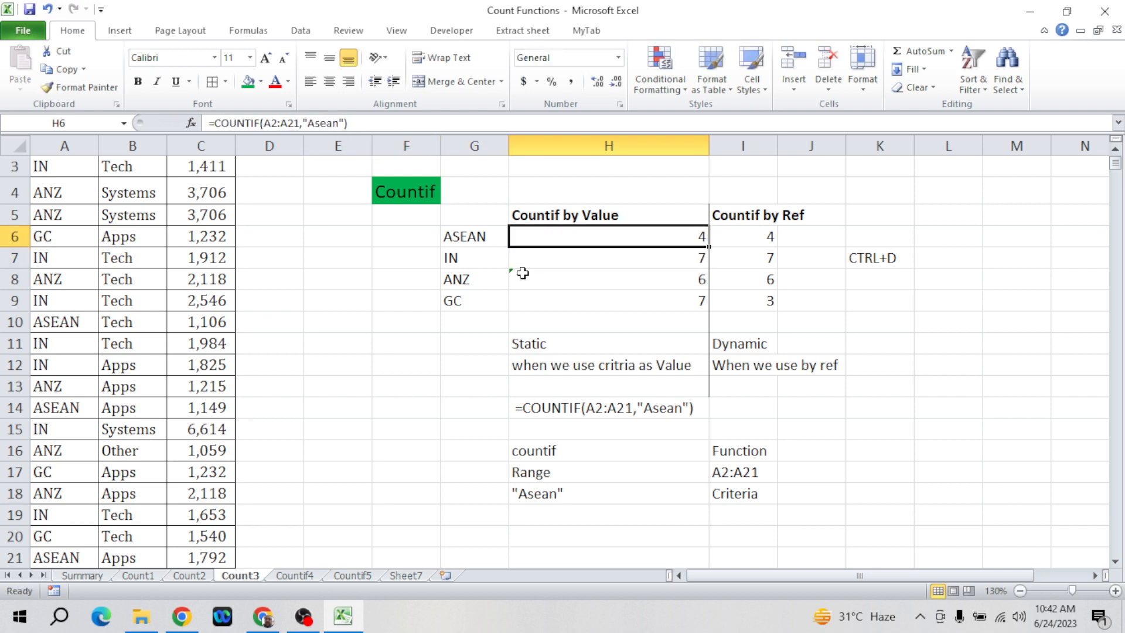
pyautogui.press('Right')
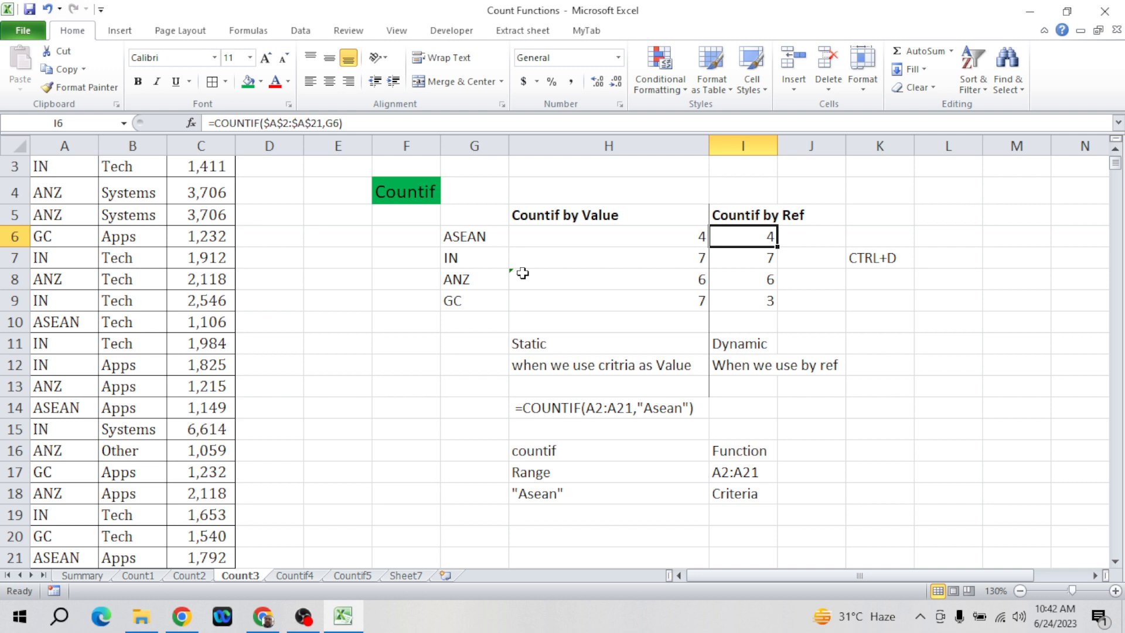
pyautogui.press('Down')
pyautogui.press('Down')
pyautogui.press('Down')
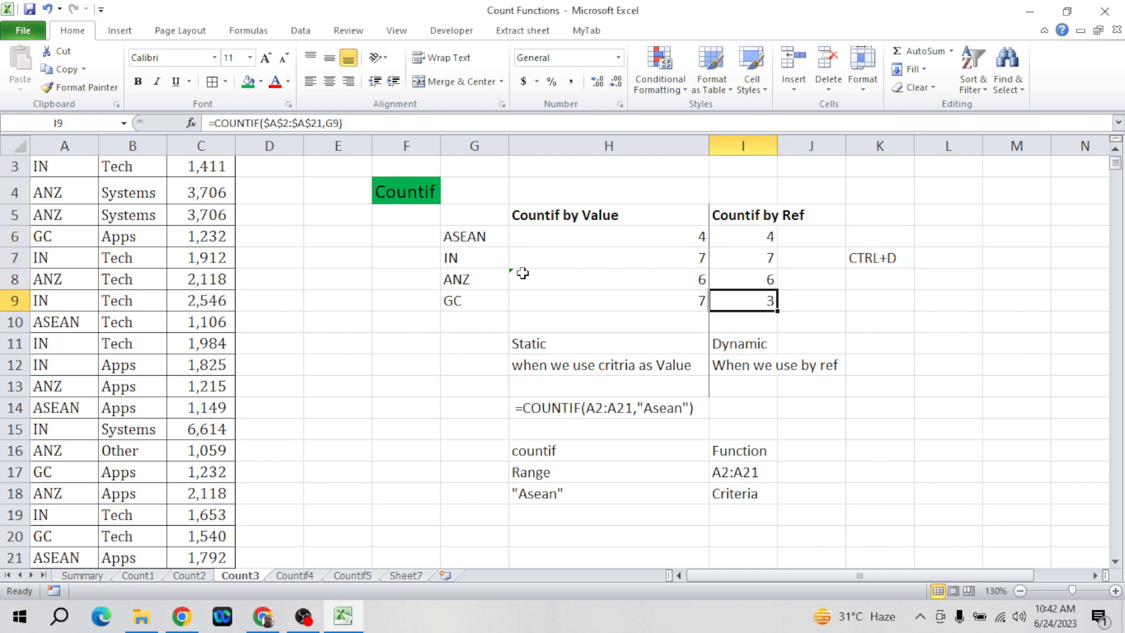
# - Examine the Running Count formulas in row 2 of the Count2 sheet
pyautogui.hotkey('ctrl', 'pageup')
pyautogui.press('Left')
pyautogui.press('Left')
pyautogui.press('Right')
pyautogui.press('Right')
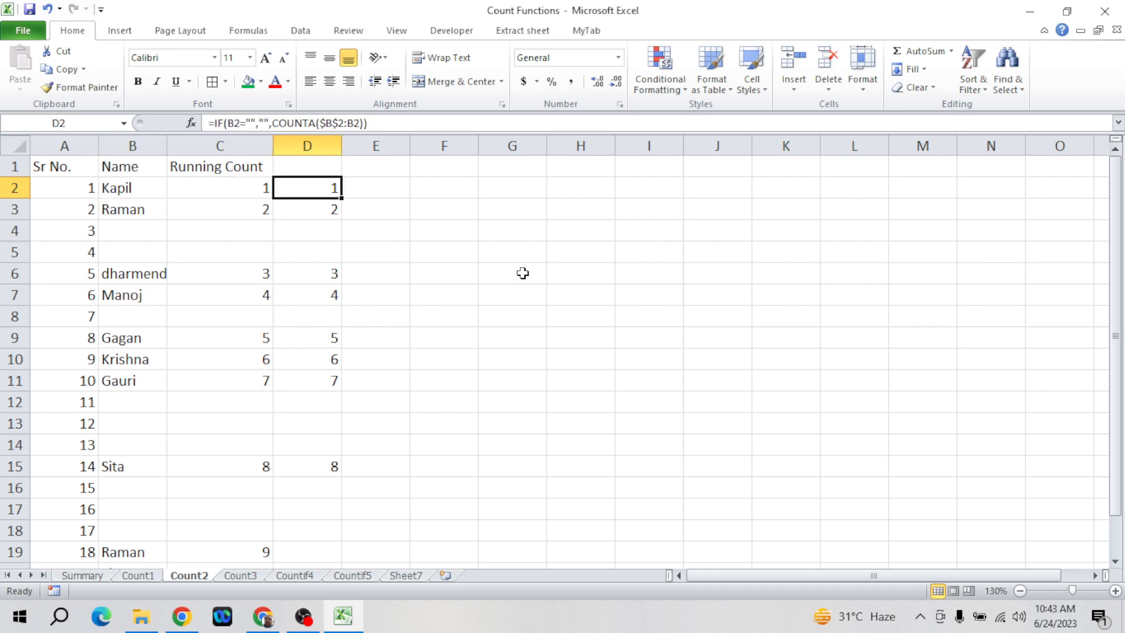
pyautogui.press('Up')
pyautogui.press('Down')
# - Review the LEN formulas in column B and the Count, CountA and CountBlank examples on the Count1 sheet
pyautogui.hotkey('ctrl', 'pageup')
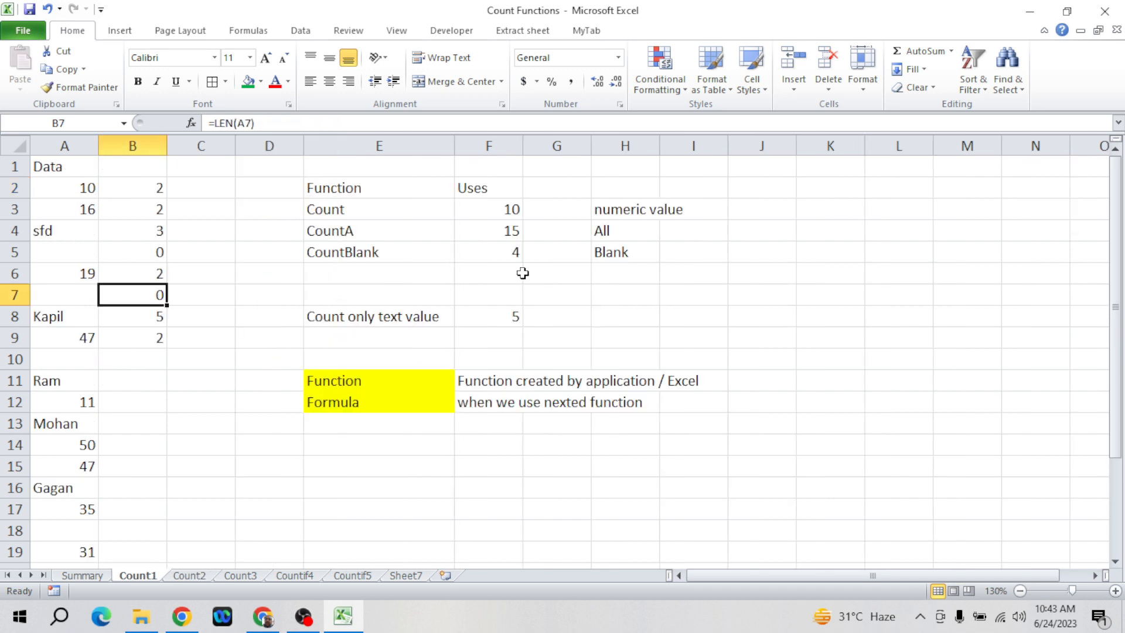
pyautogui.press('pageup')
pyautogui.press('Down')
pyautogui.press('Down')
pyautogui.press('Down')
pyautogui.press('Down')
pyautogui.press('Down')
pyautogui.press('Down')
pyautogui.press('Down')
pyautogui.press('Down')
pyautogui.press('Down')
pyautogui.press('Down')
pyautogui.press('Down')
pyautogui.press('Down')
pyautogui.press('Down')
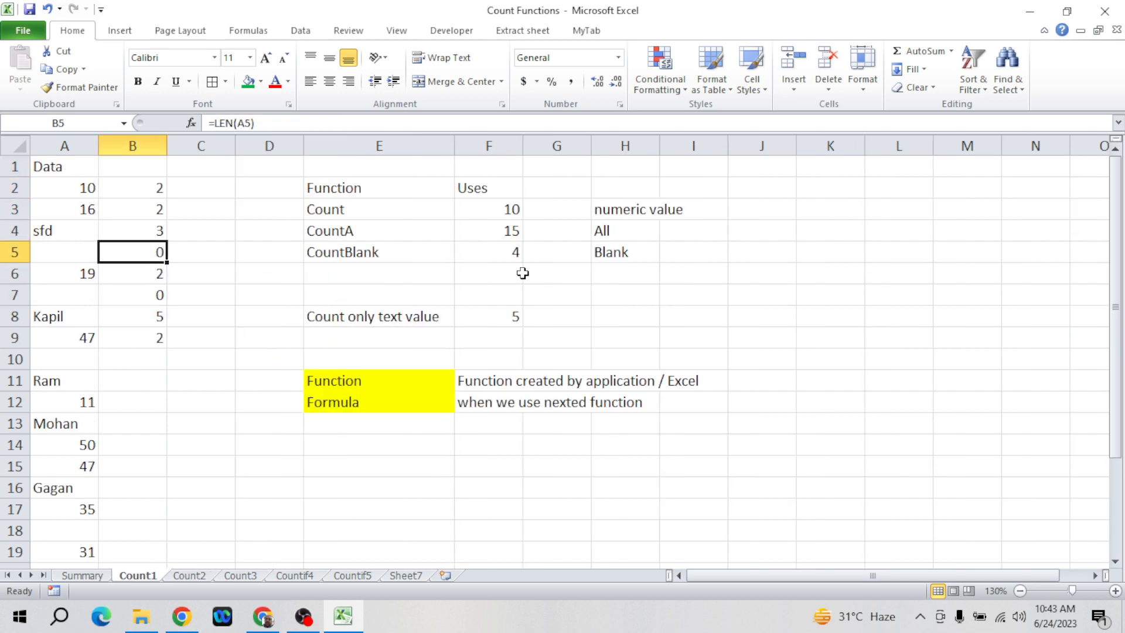
pyautogui.press('Right')
pyautogui.press('Right')
# - Return to the Summary sheet, and switch to the Adv. Excel Content workbook
pyautogui.hotkey('ctrl', 'pageup')
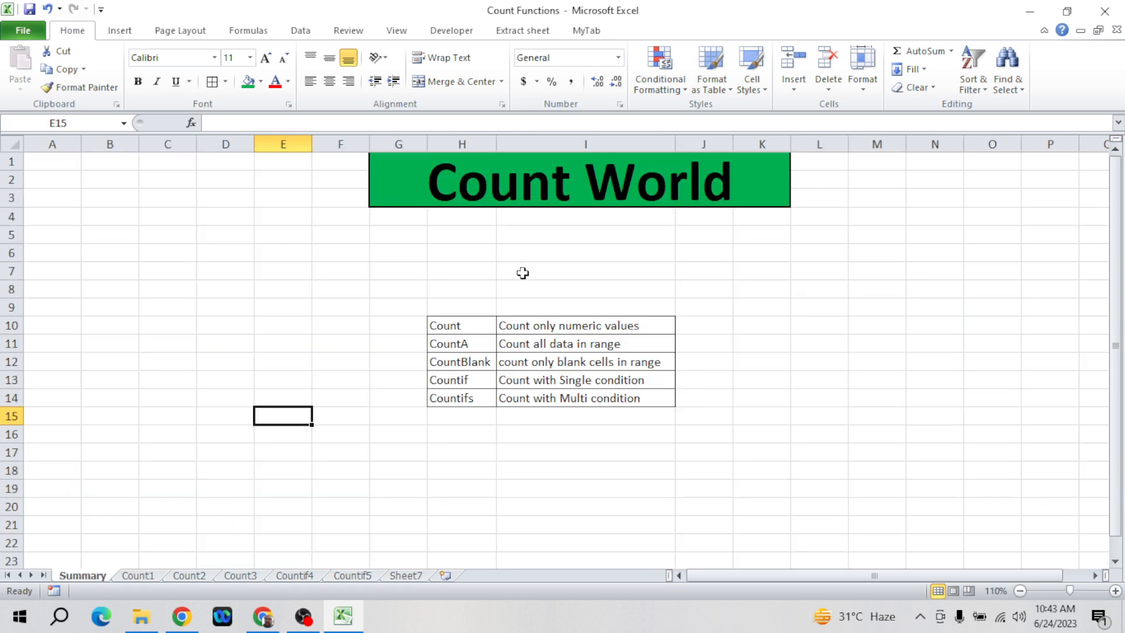
pyautogui.hotkey('alt', 'Tab')
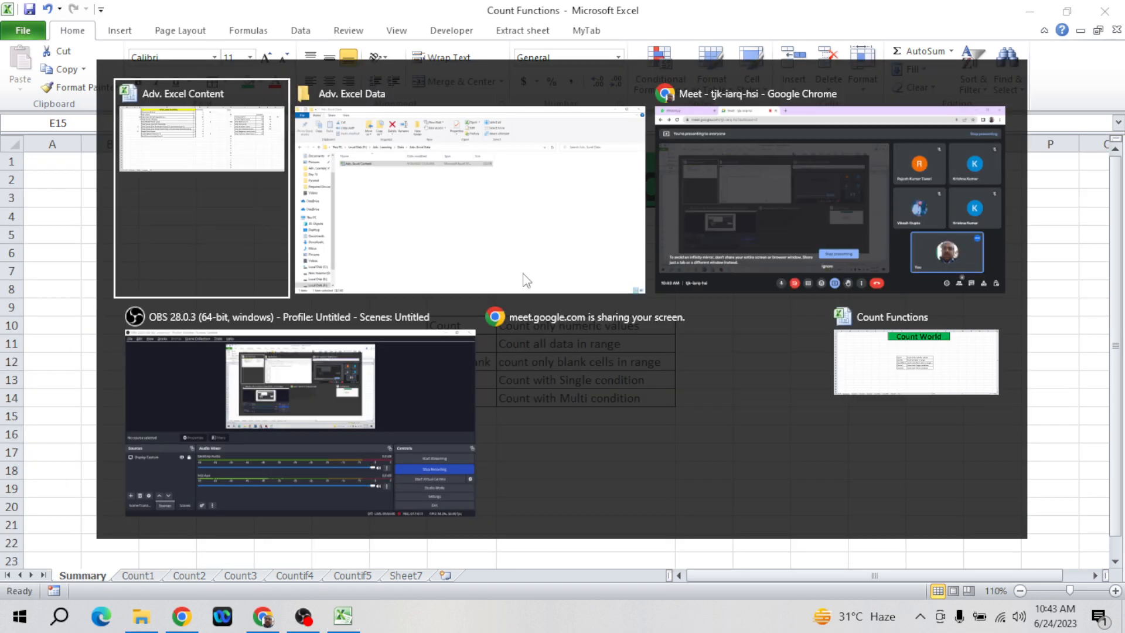